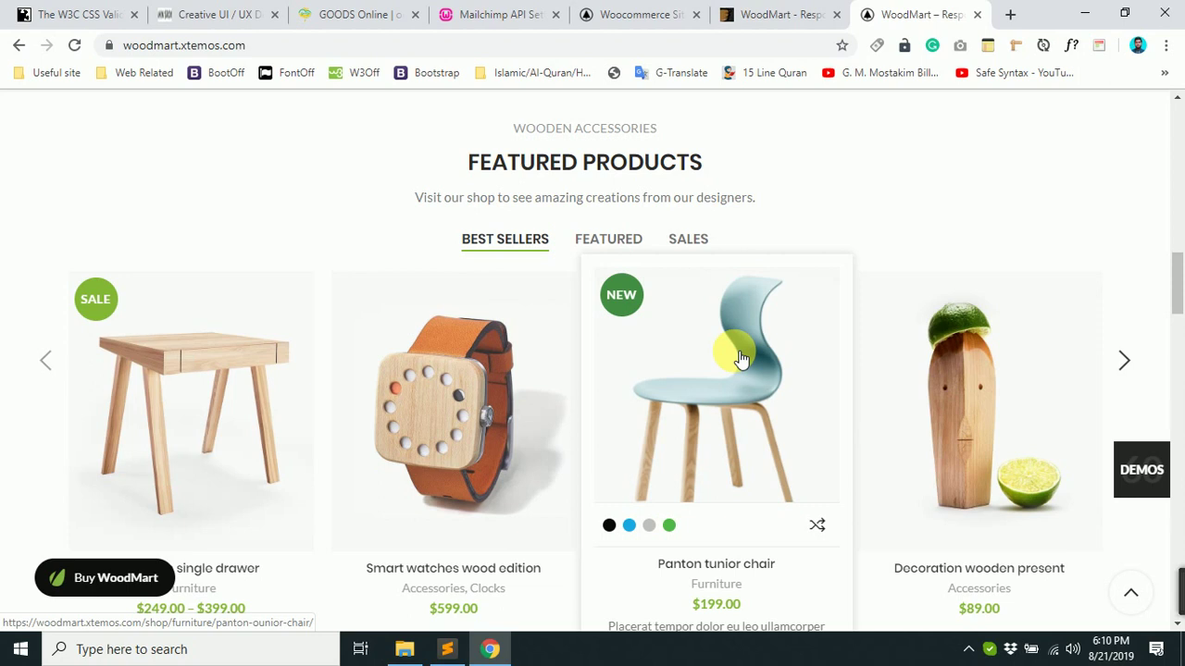
Review the WoodMart demo home page from the banner and featured categories through the featured products grid.
scroll(740, 359, "up", 15)
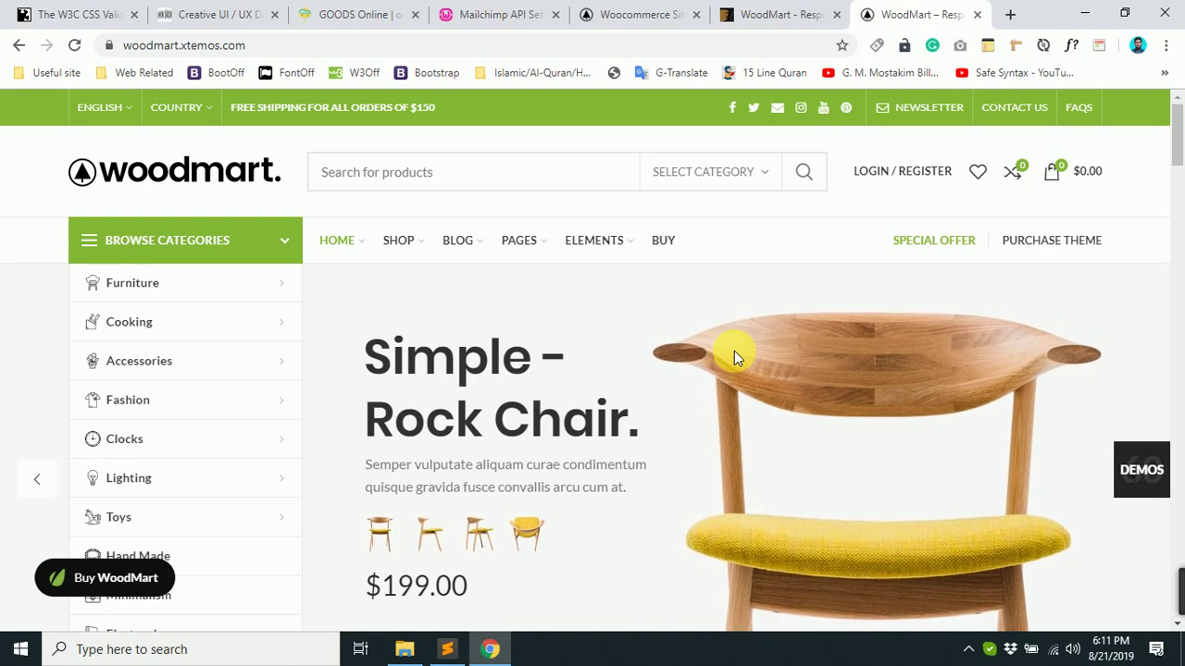
scroll(972, 417, "down", 5)
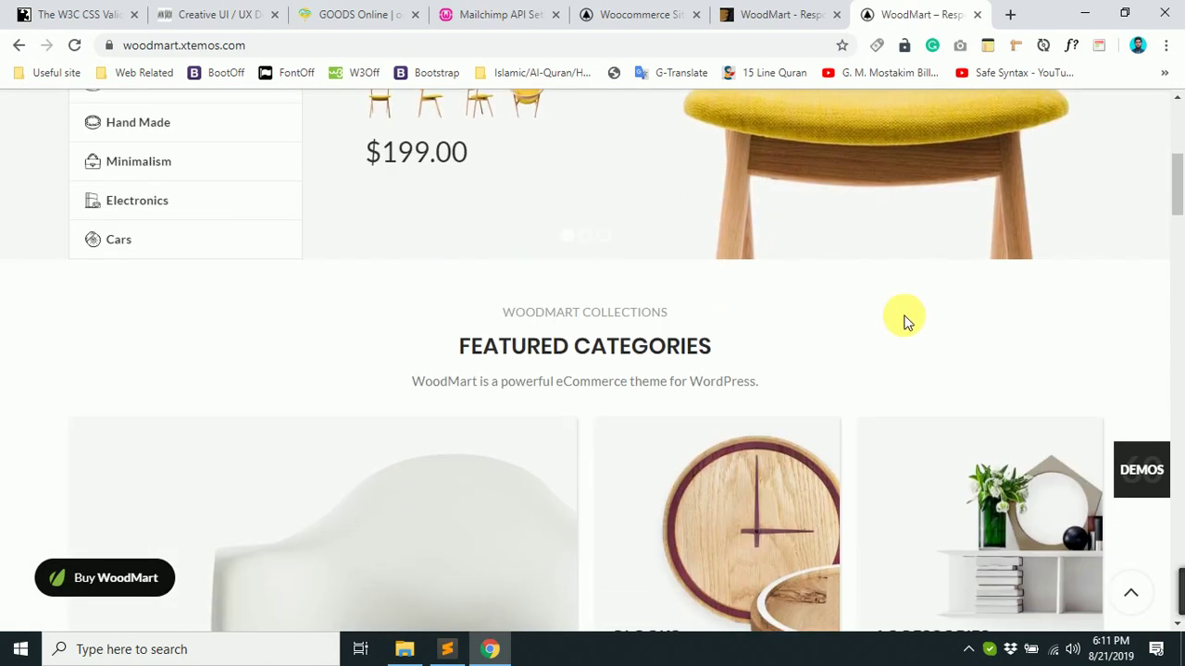
scroll(833, 277, "up", 4)
scroll(756, 384, "down", 10)
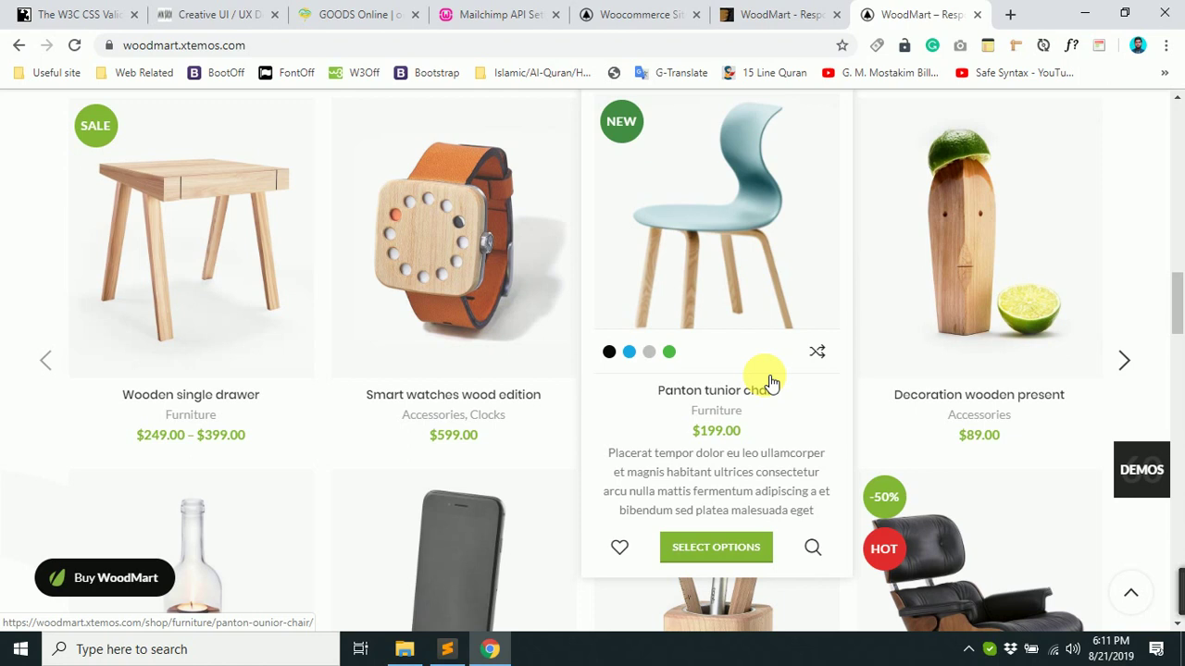
scroll(741, 383, "down", 3)
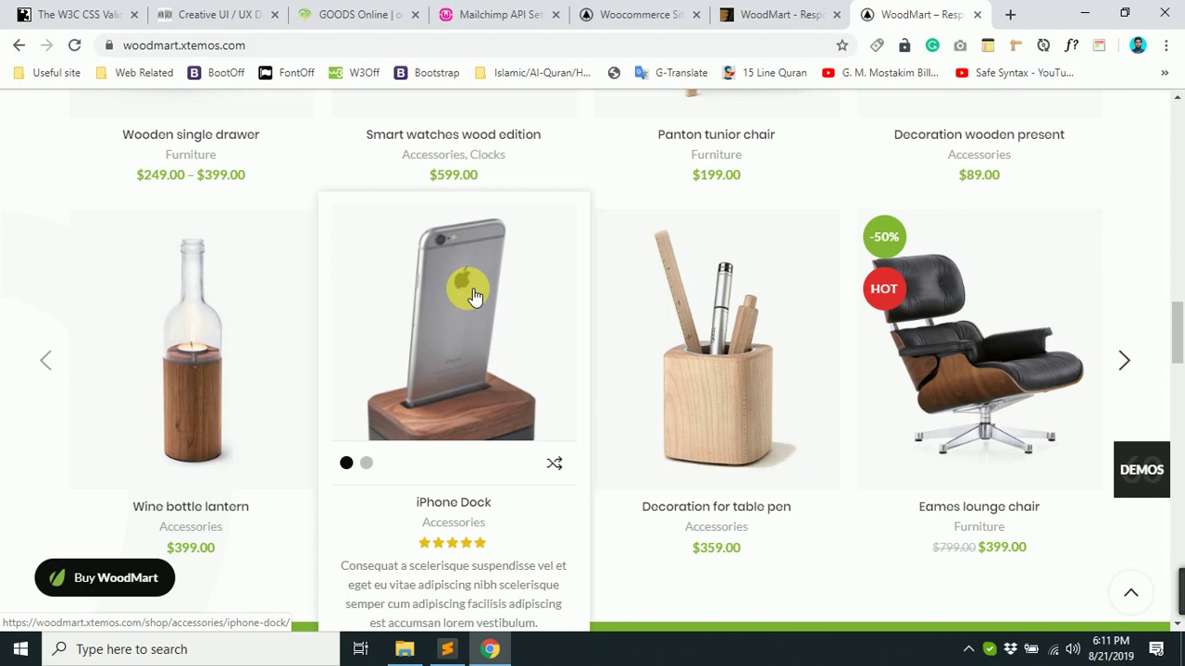
Compare the product sections of the local WooCommerce home page with those on the live WoodMart demo.
left_click(679, 13)
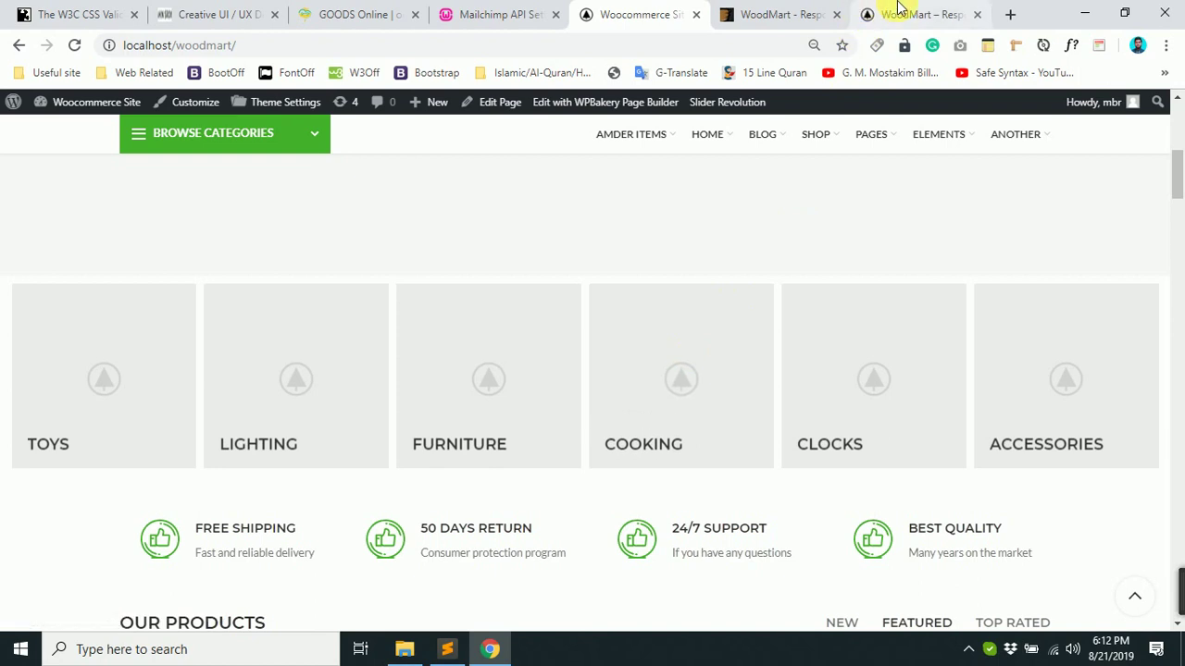
left_click(926, 14)
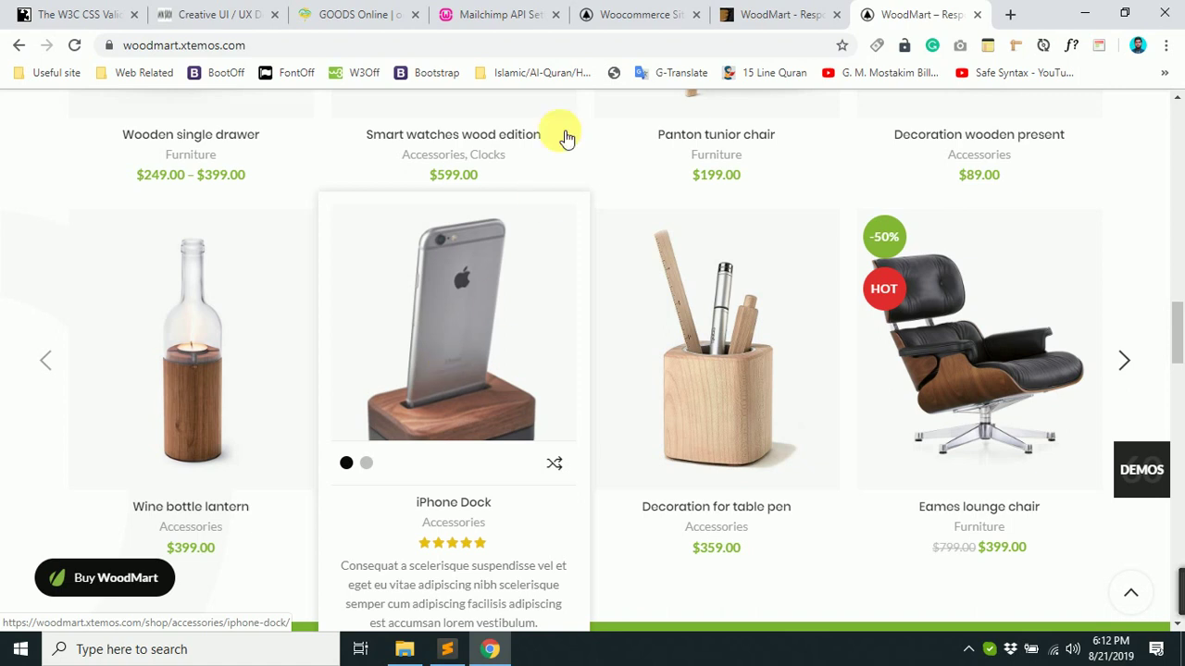
left_click(778, 14)
left_click(659, 9)
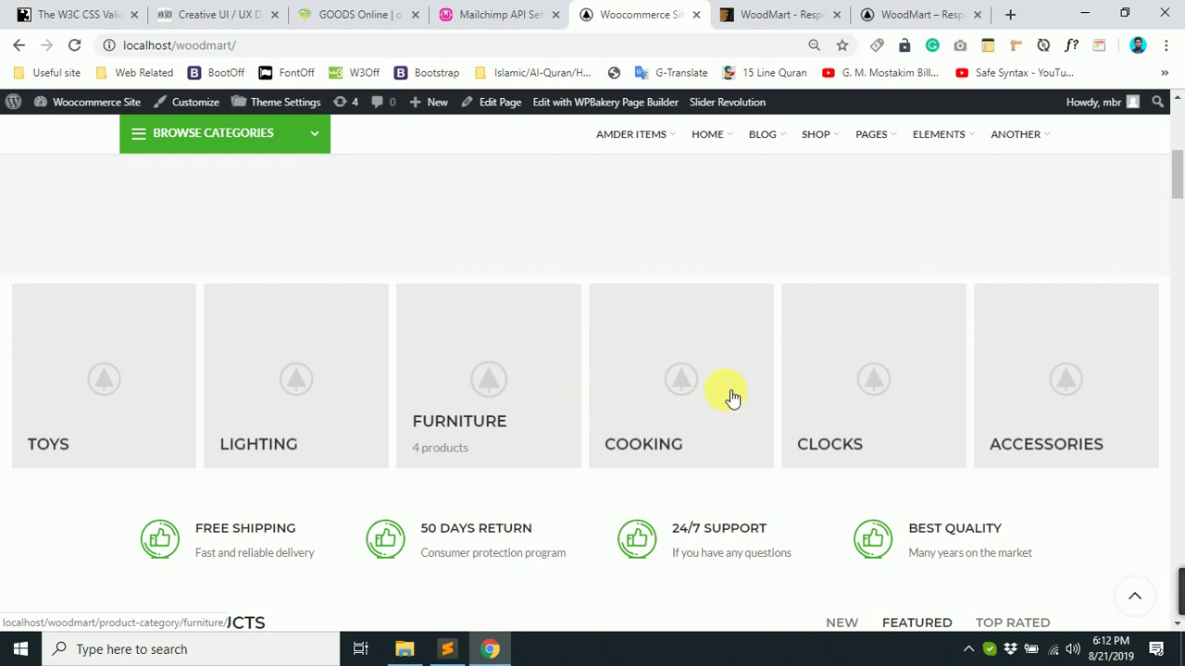
scroll(648, 399, "down", 4)
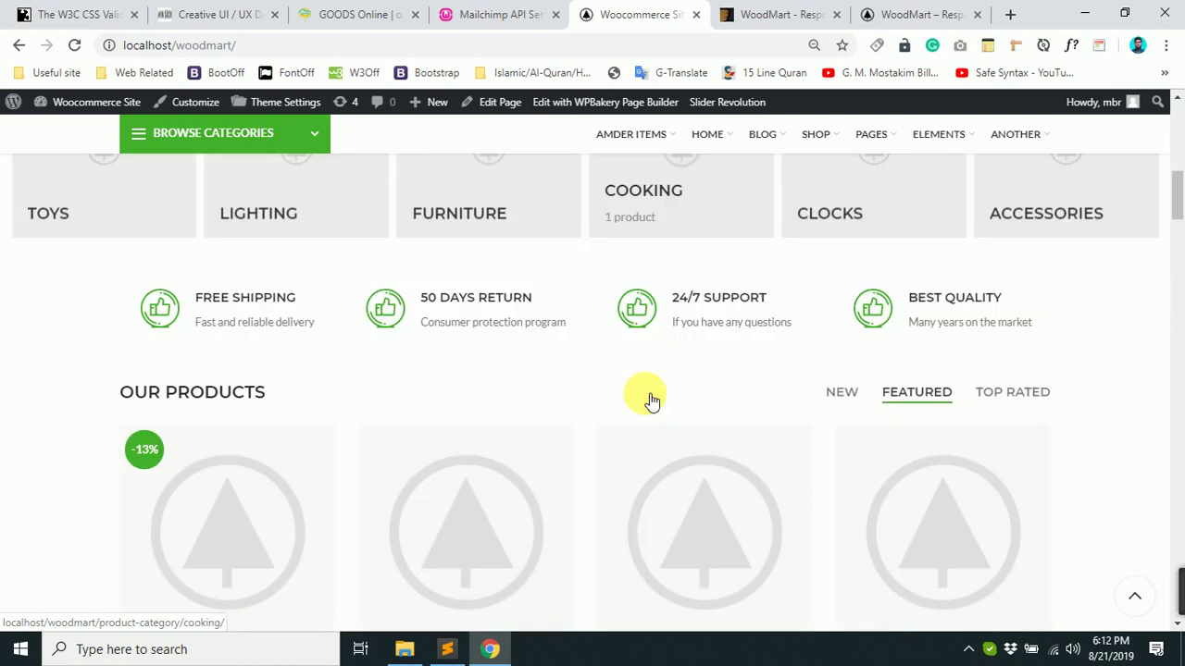
scroll(650, 400, "down", 5)
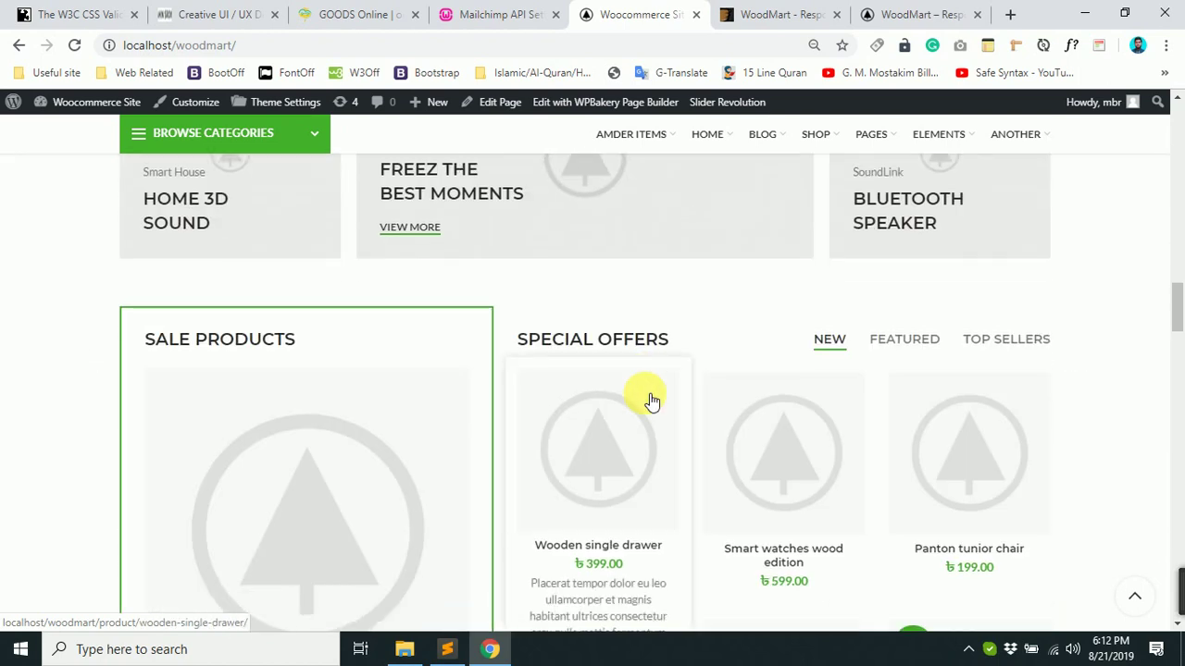
scroll(648, 401, "up", 5)
scroll(564, 476, "down", 3)
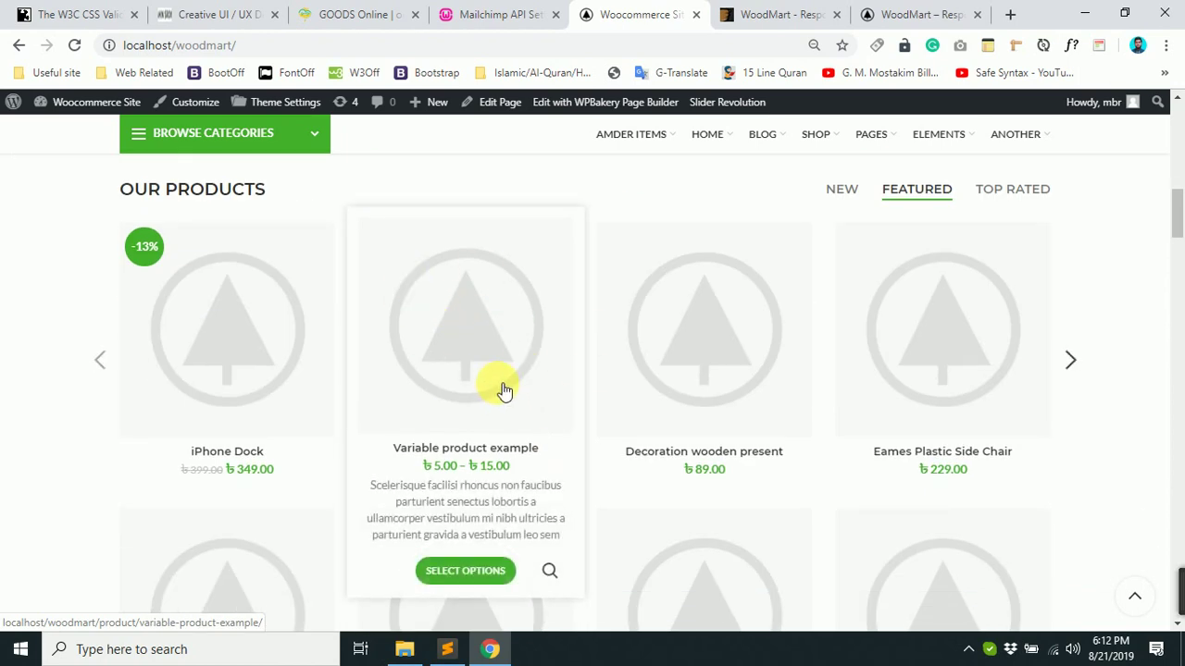
left_click(940, 14)
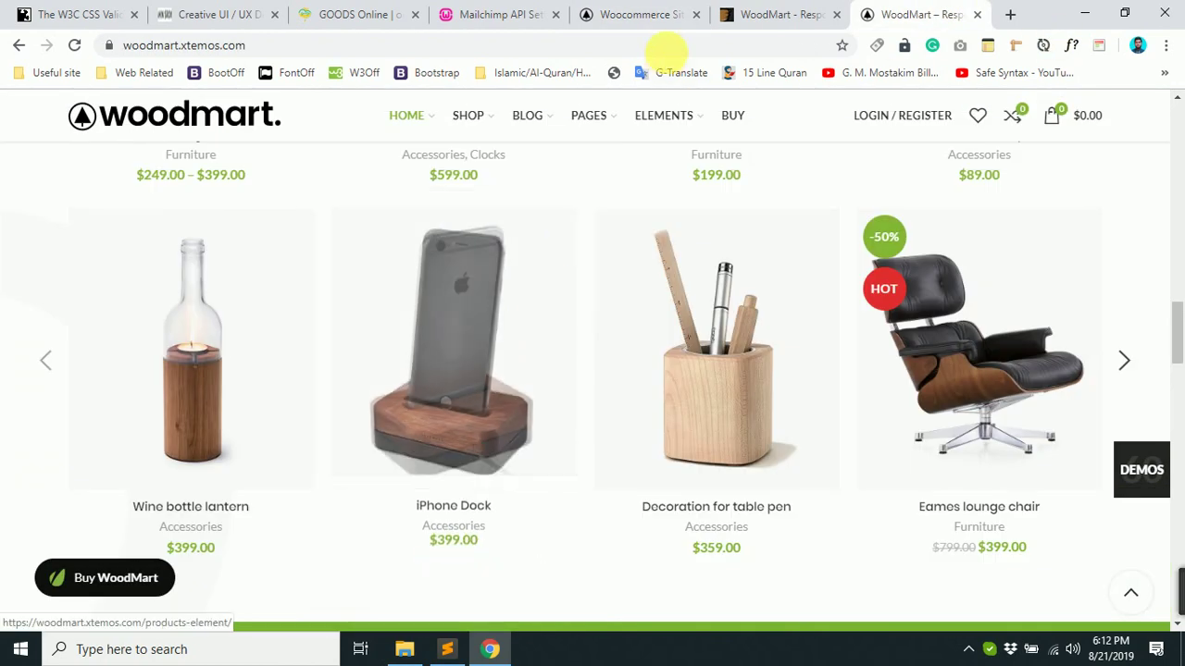
left_click(660, 14)
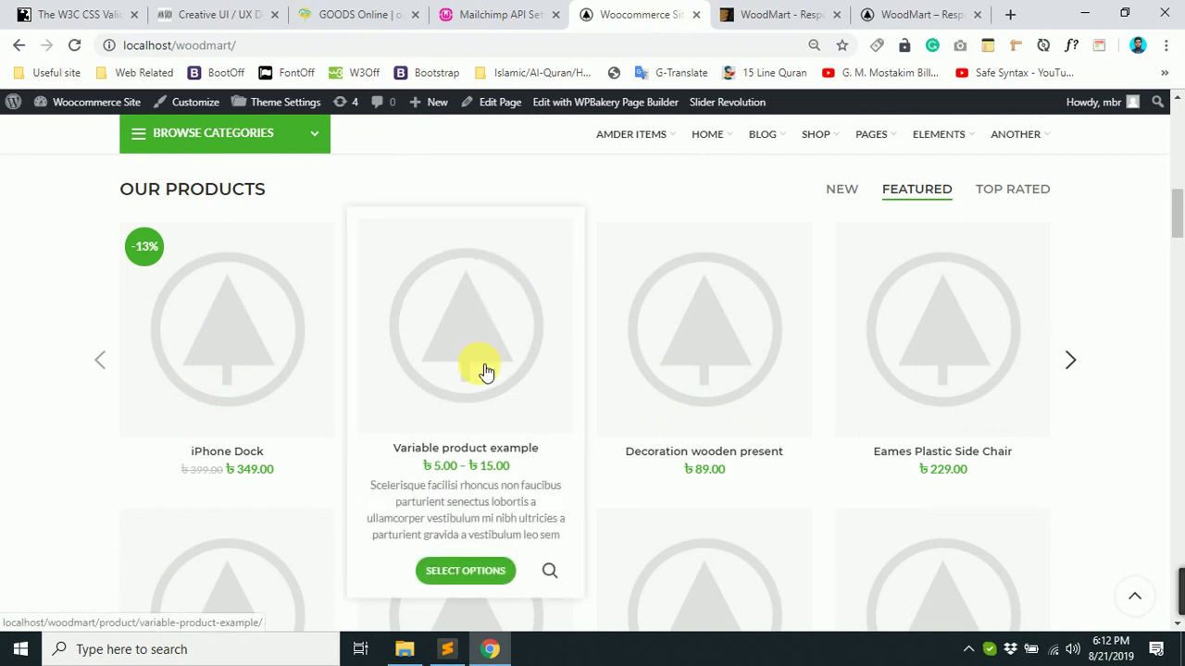
Examine the local home page from its header and banner area through the category tiles and service highlights.
scroll(485, 371, "up", 10)
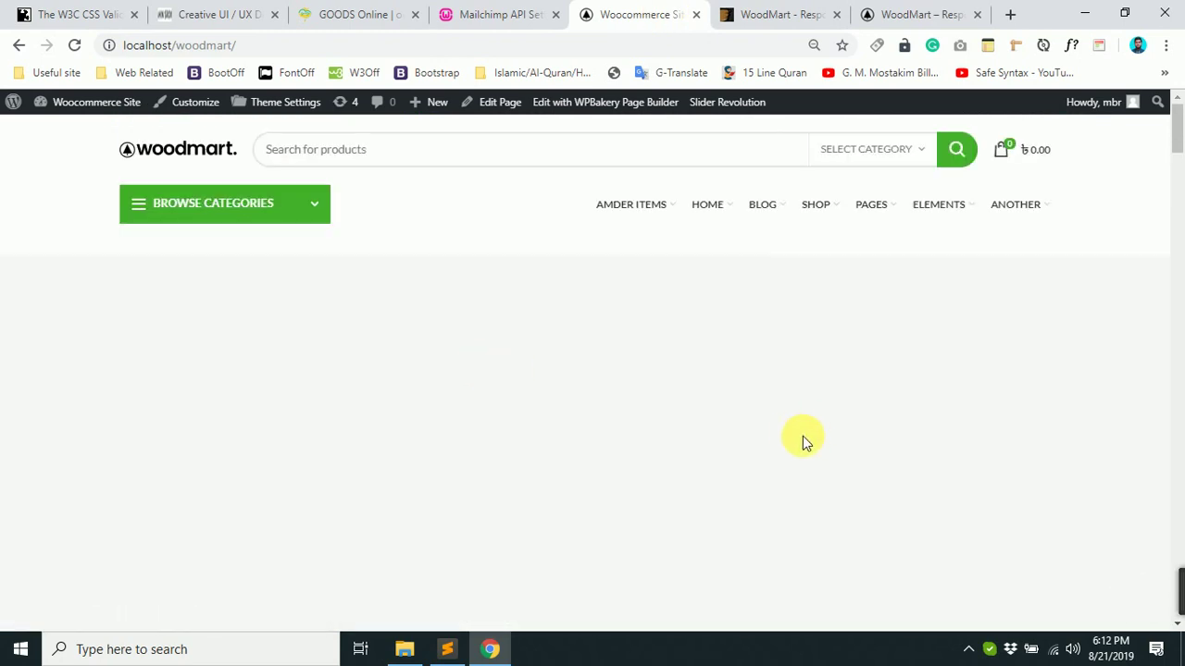
scroll(764, 468, "down", 5)
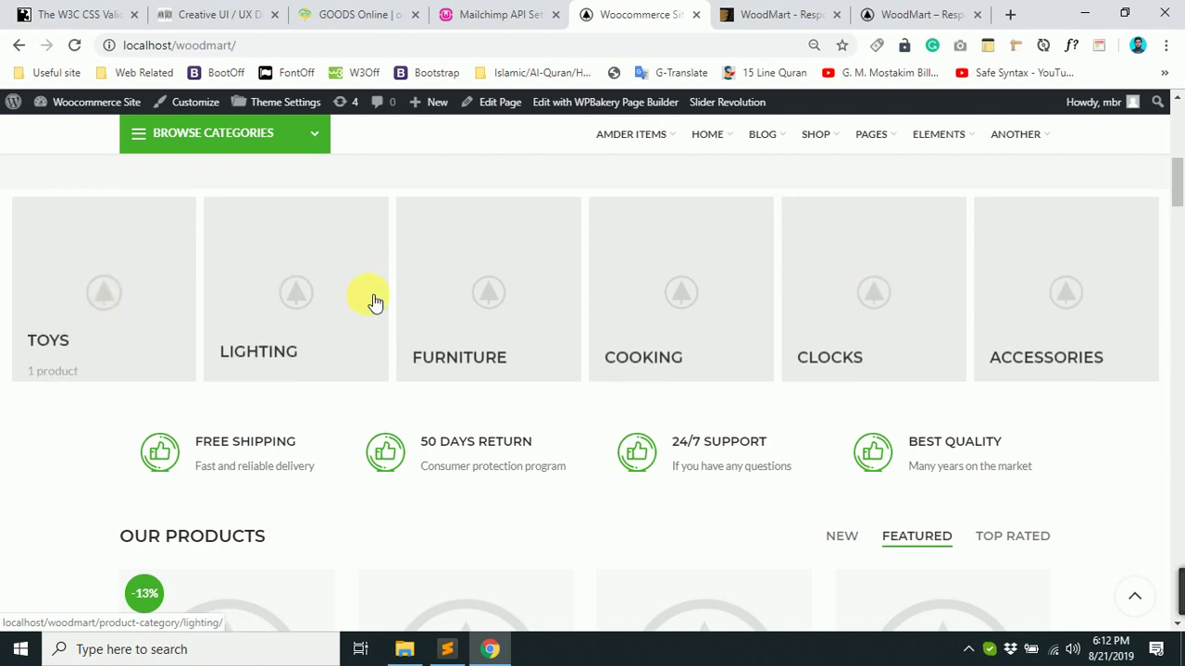
scroll(714, 317, "up", 2)
scroll(714, 316, "down", 1)
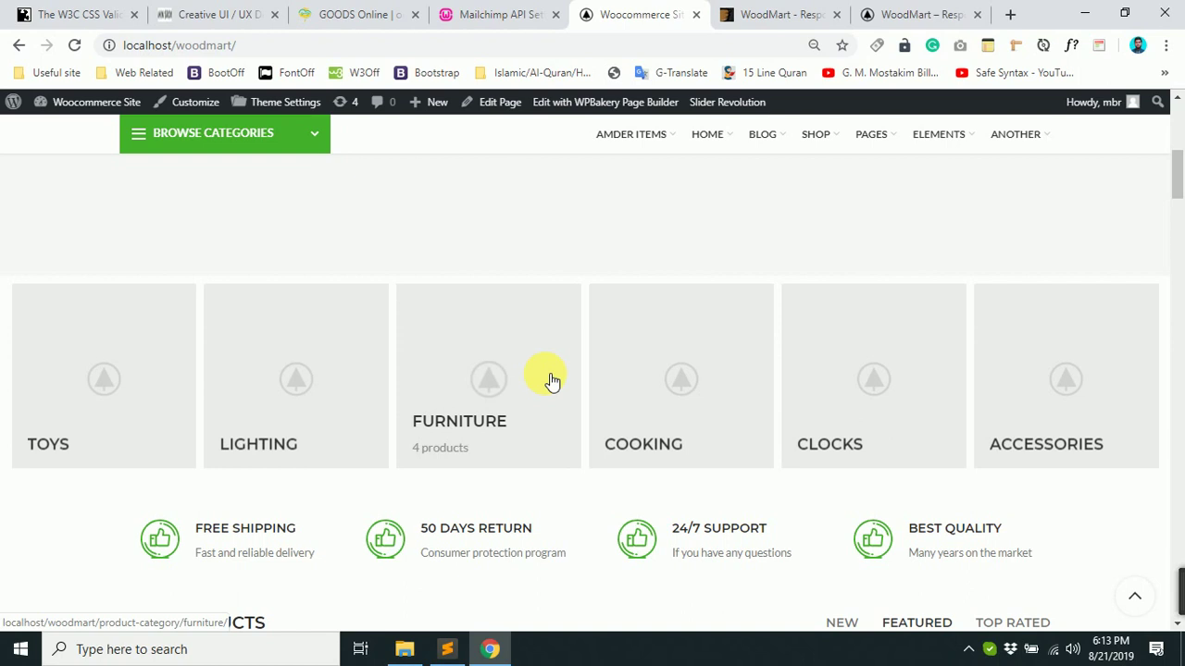
scroll(550, 379, "down", 3)
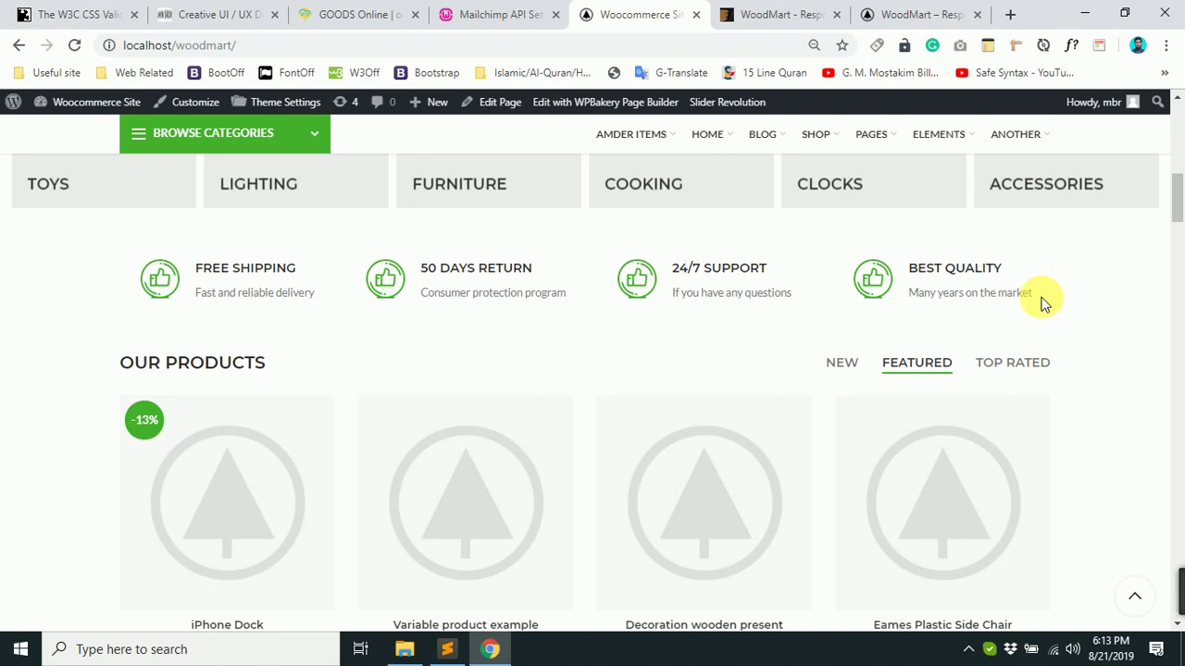
scroll(278, 389, "down", 2)
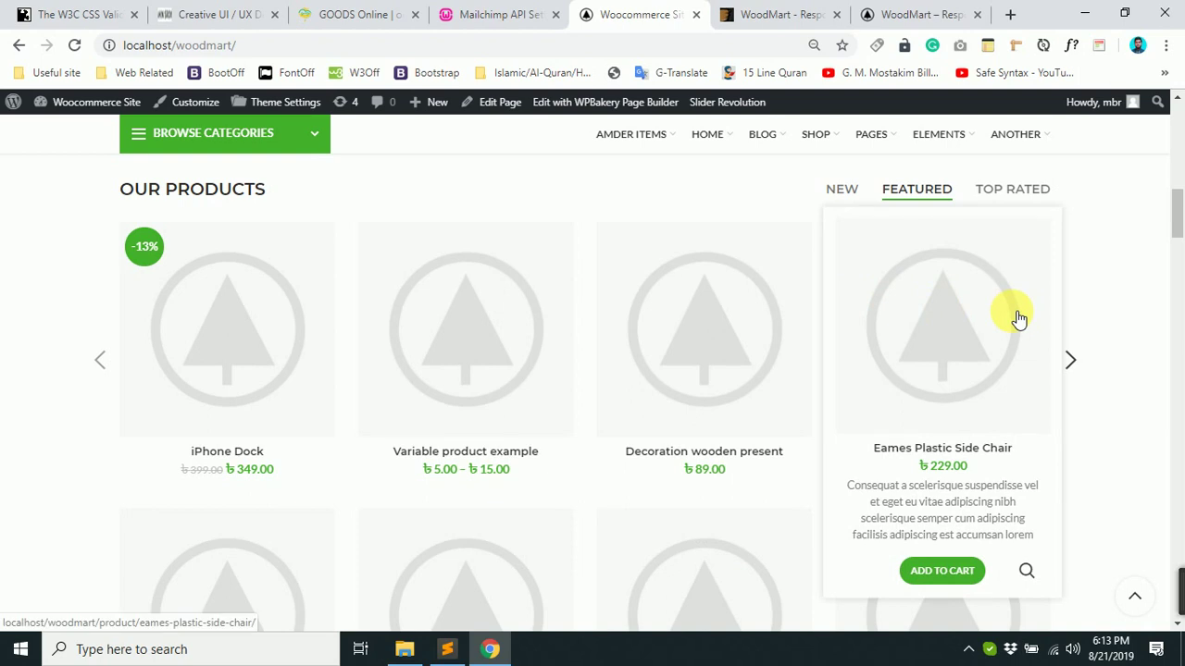
Inspect the Our Products heading and the details on its product cards, including iPhone Dock and Variable product example.
left_click_drag(282, 192, 134, 203)
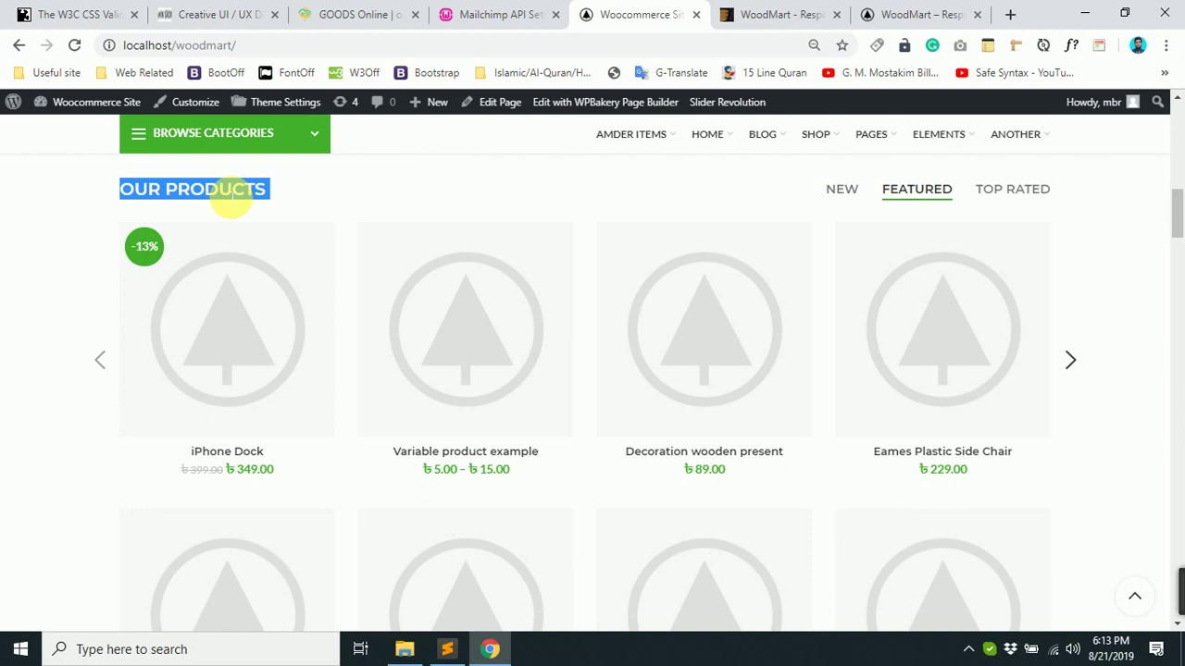
mouse_move(213, 333)
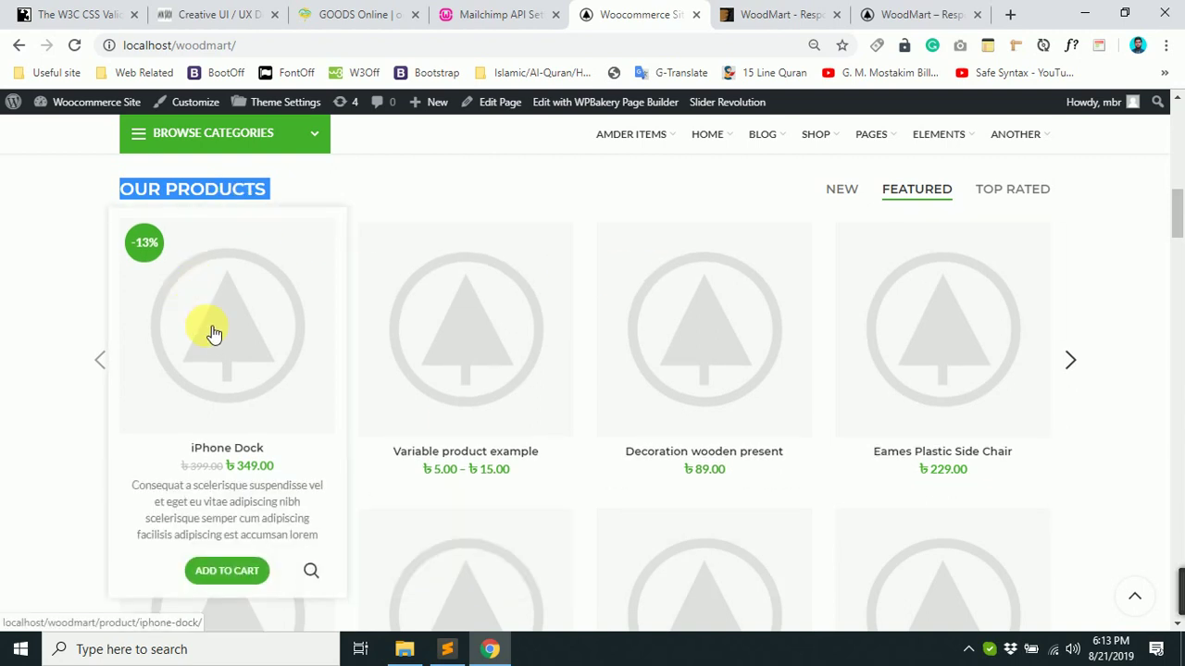
scroll(1018, 371, "down", 1)
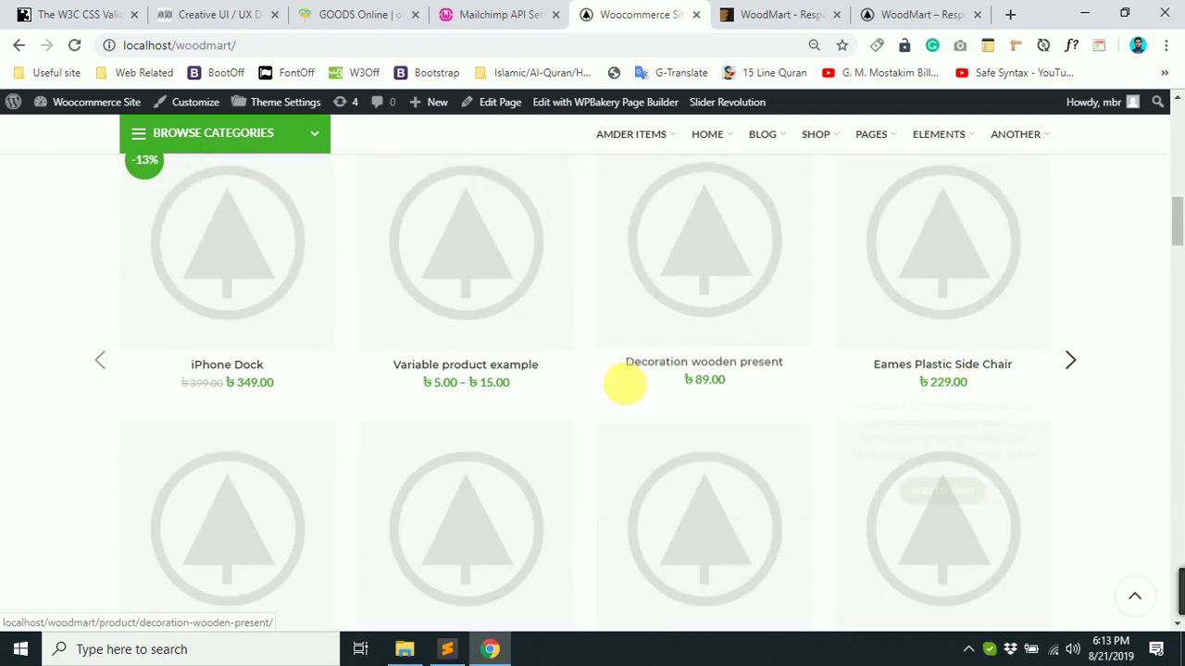
mouse_move(523, 275)
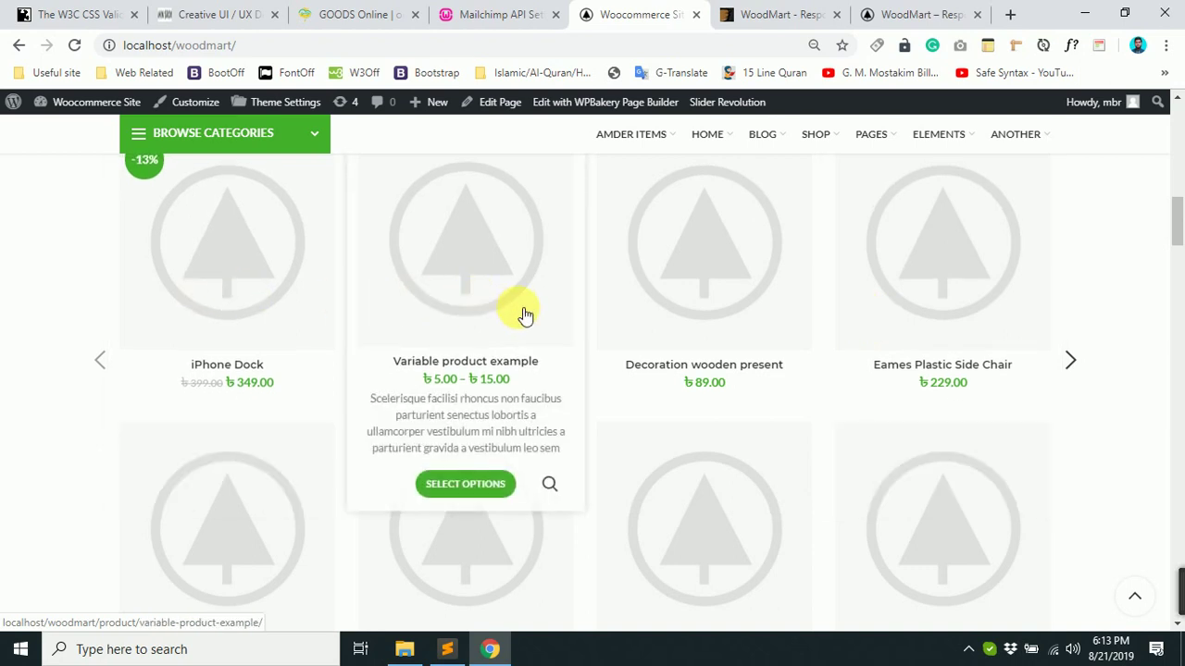
scroll(523, 313, "up", 2)
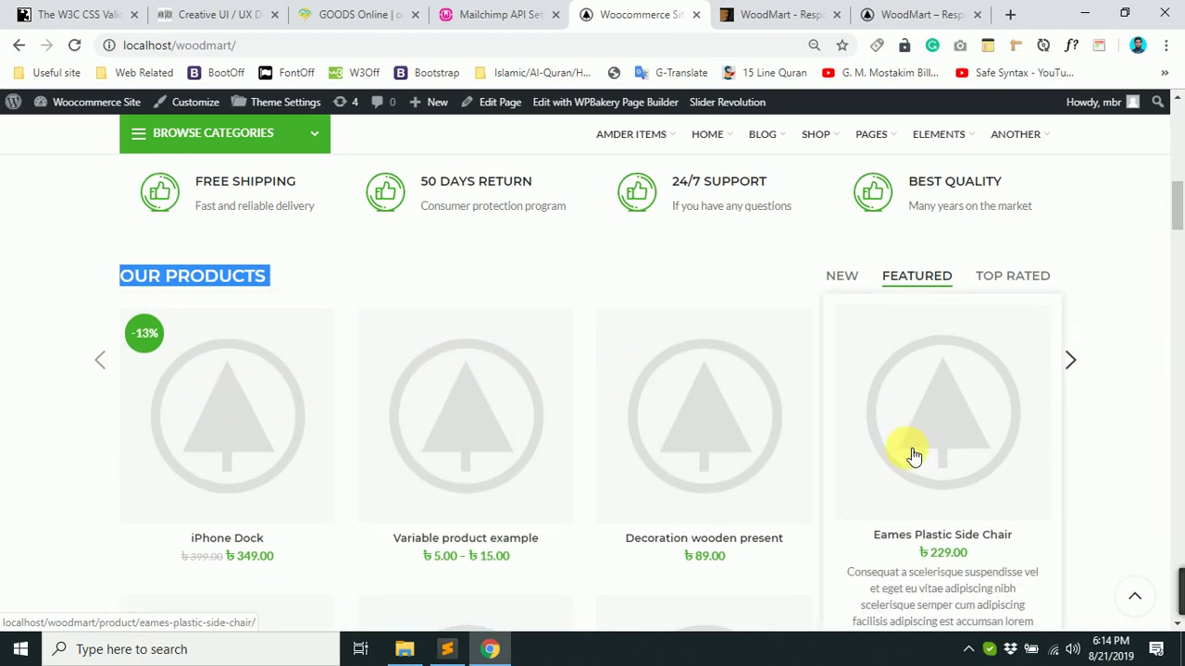
View the New, Featured and Top Rated product listings in the Our Products section, finishing on Top Rated.
left_click(860, 283)
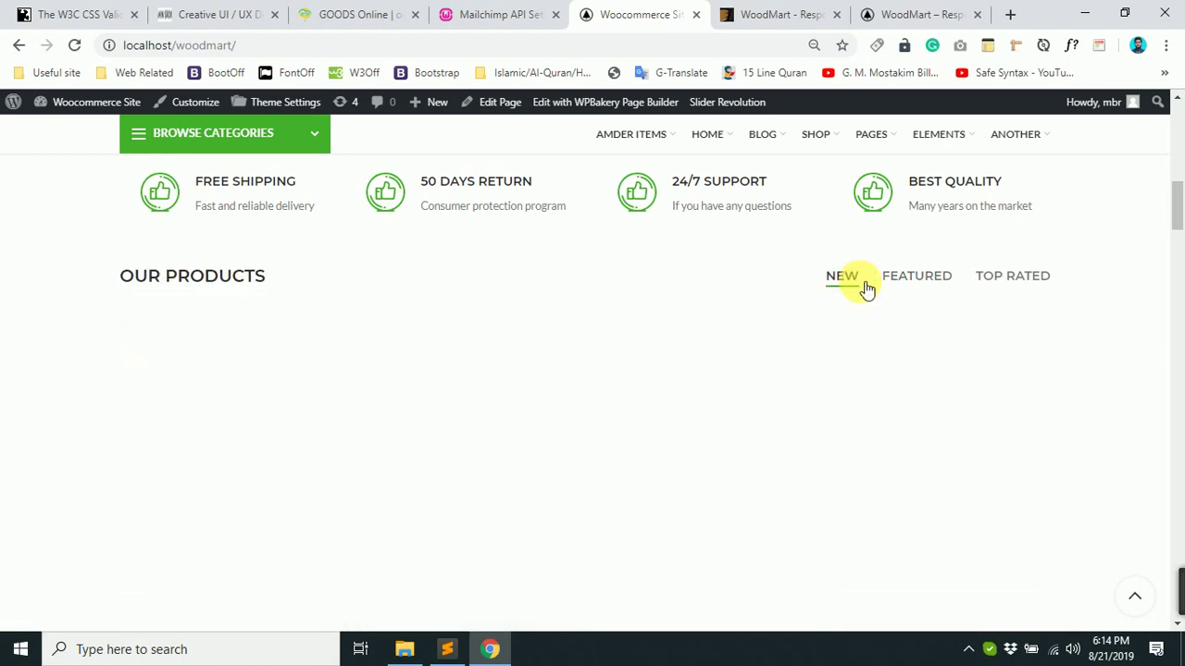
left_click(918, 281)
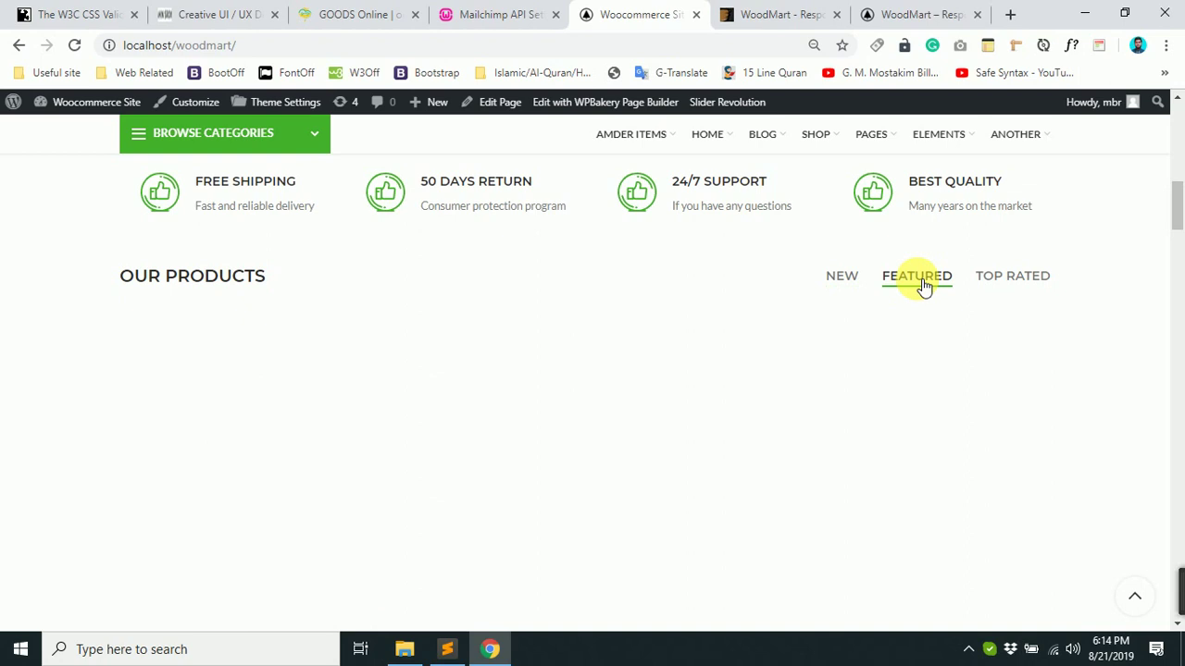
left_click(1010, 286)
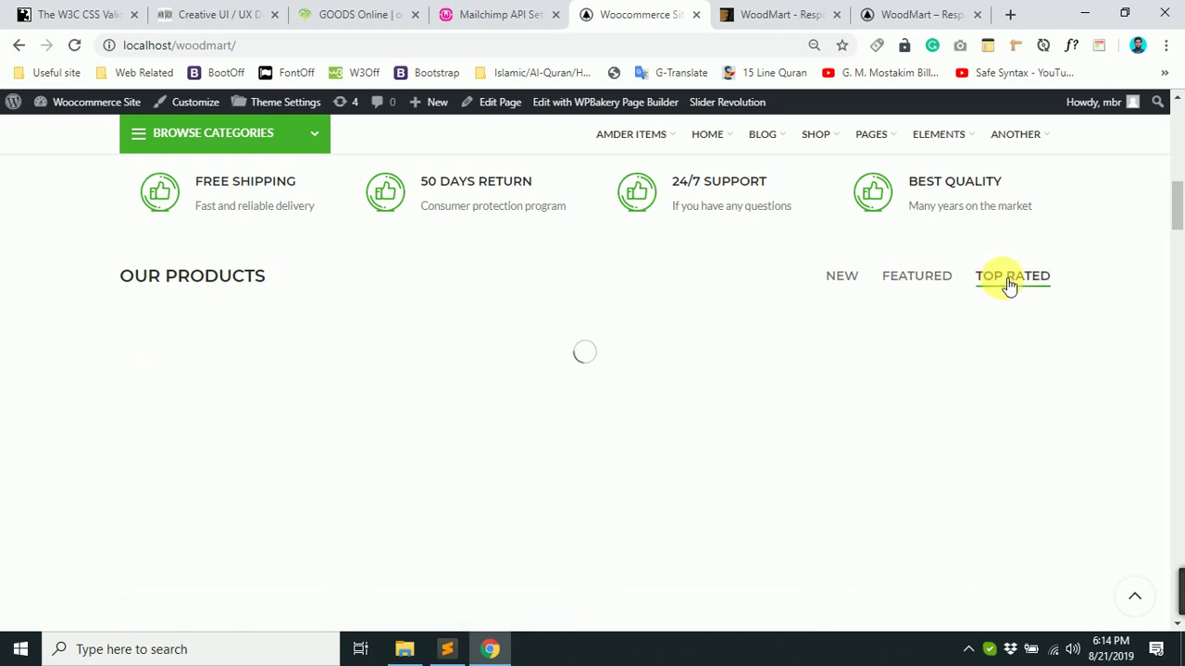
left_click(853, 282)
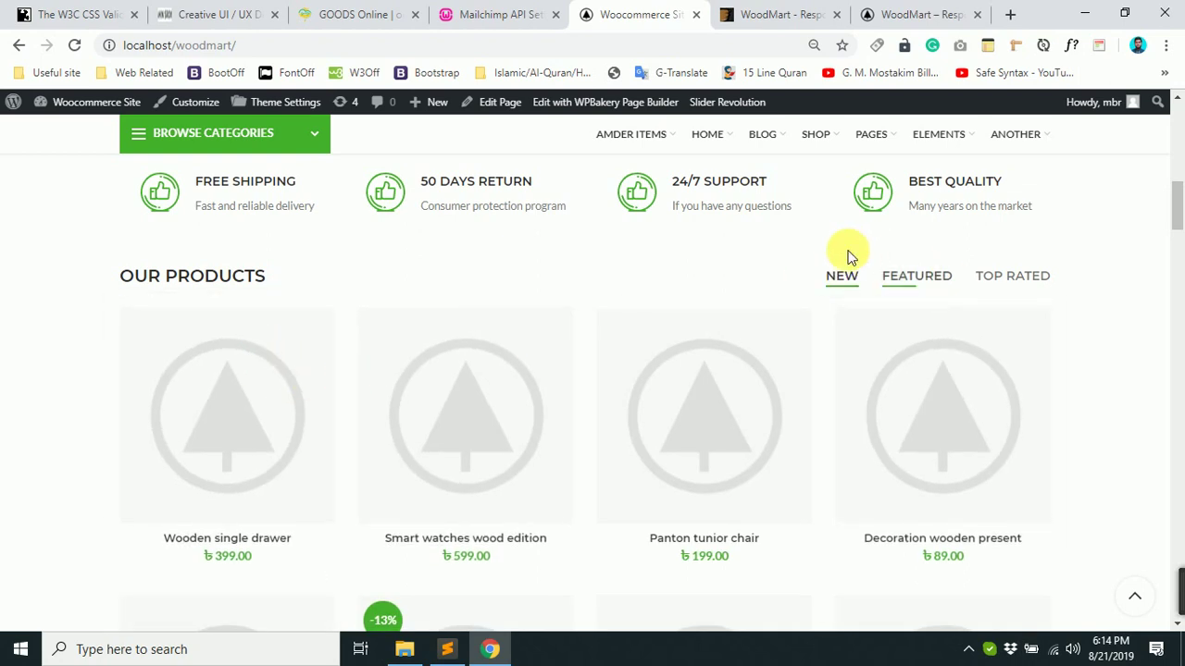
left_click(919, 277)
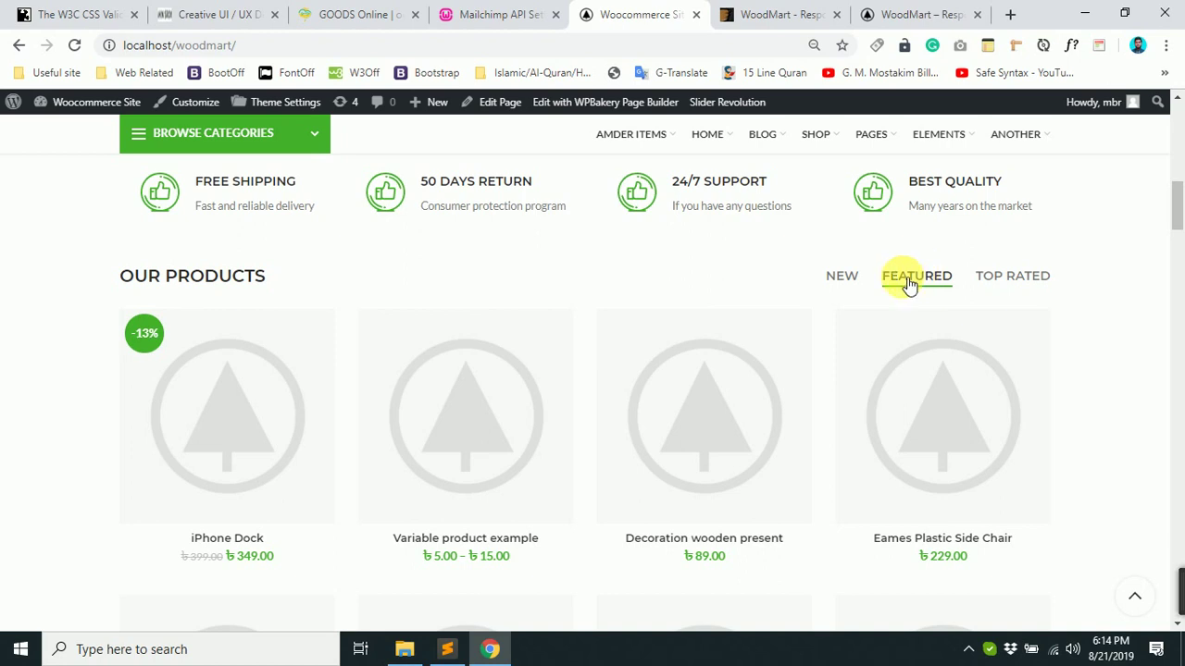
left_click(1029, 278)
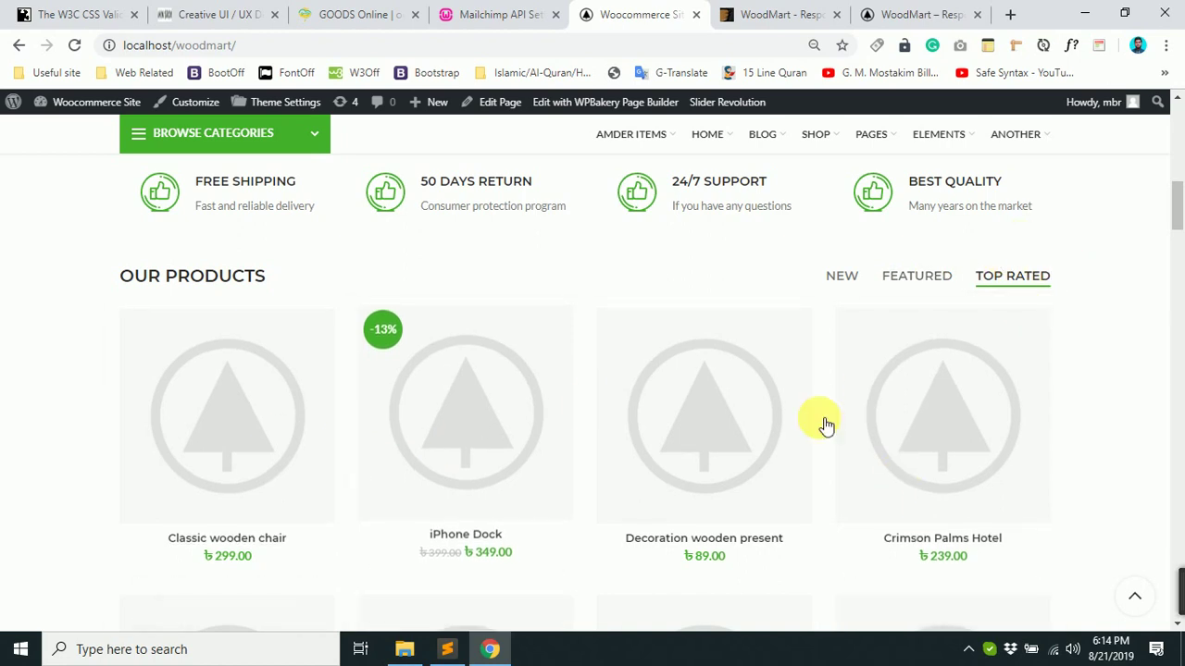
Examine the promotional banners, Sale Products and Special Offers sections below Our Products on the local home page.
scroll(527, 388, "down", 6)
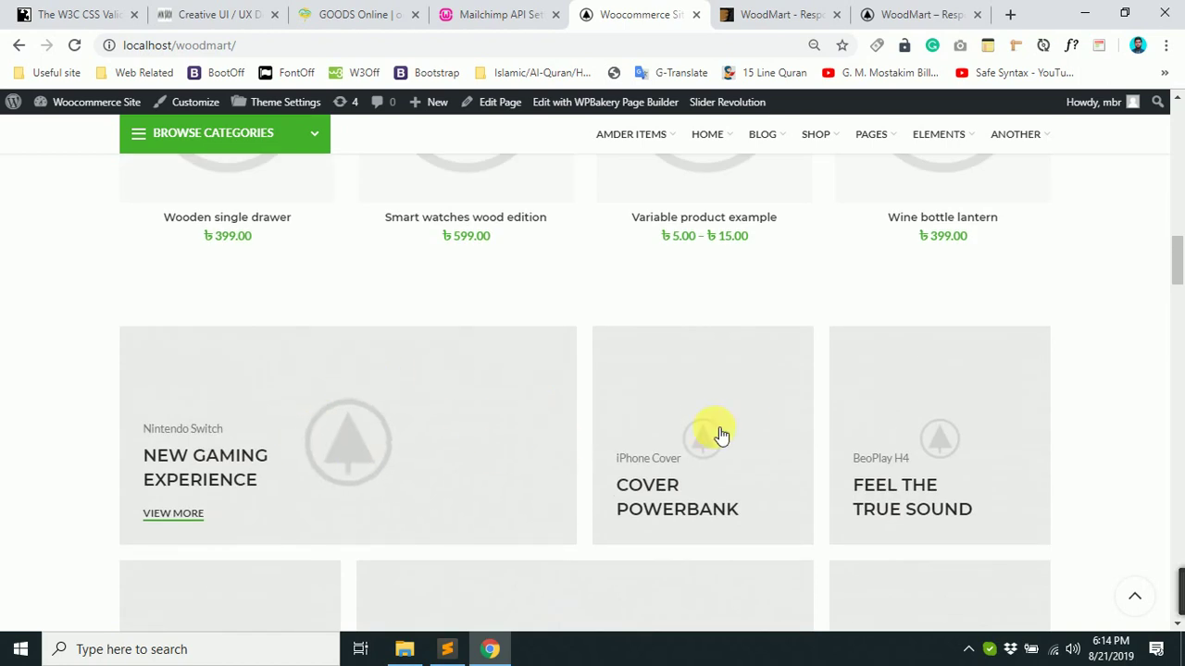
scroll(732, 398, "down", 2)
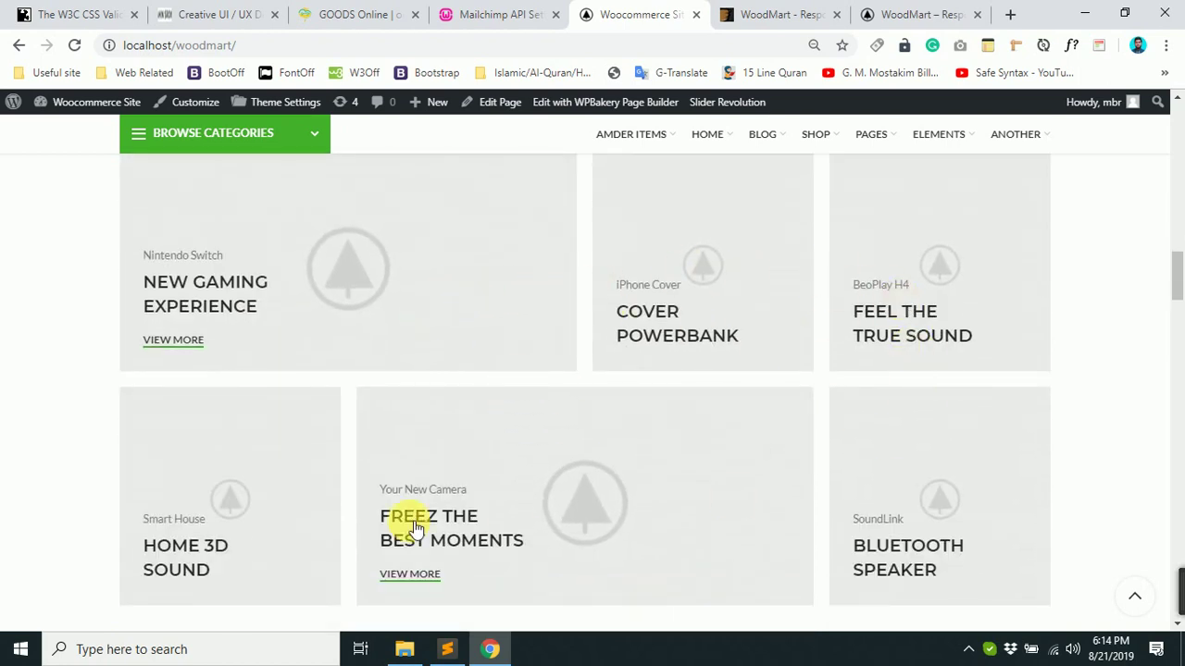
scroll(714, 476, "down", 4)
scroll(351, 416, "down", 2)
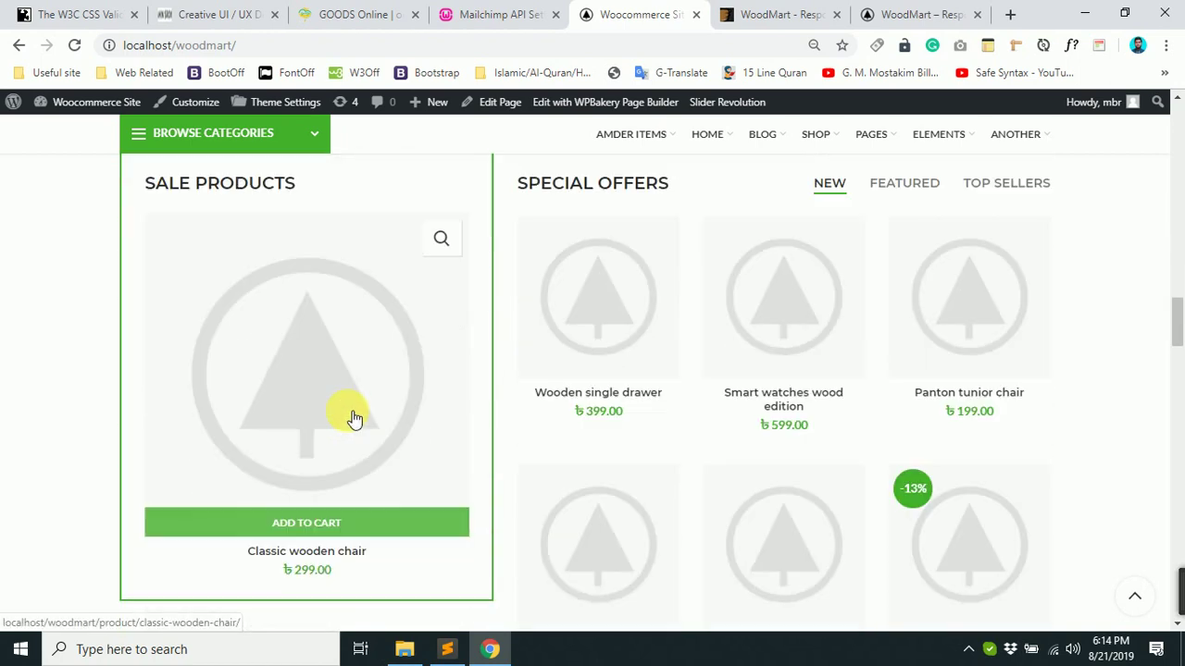
scroll(351, 415, "up", 8)
scroll(563, 384, "up", 1)
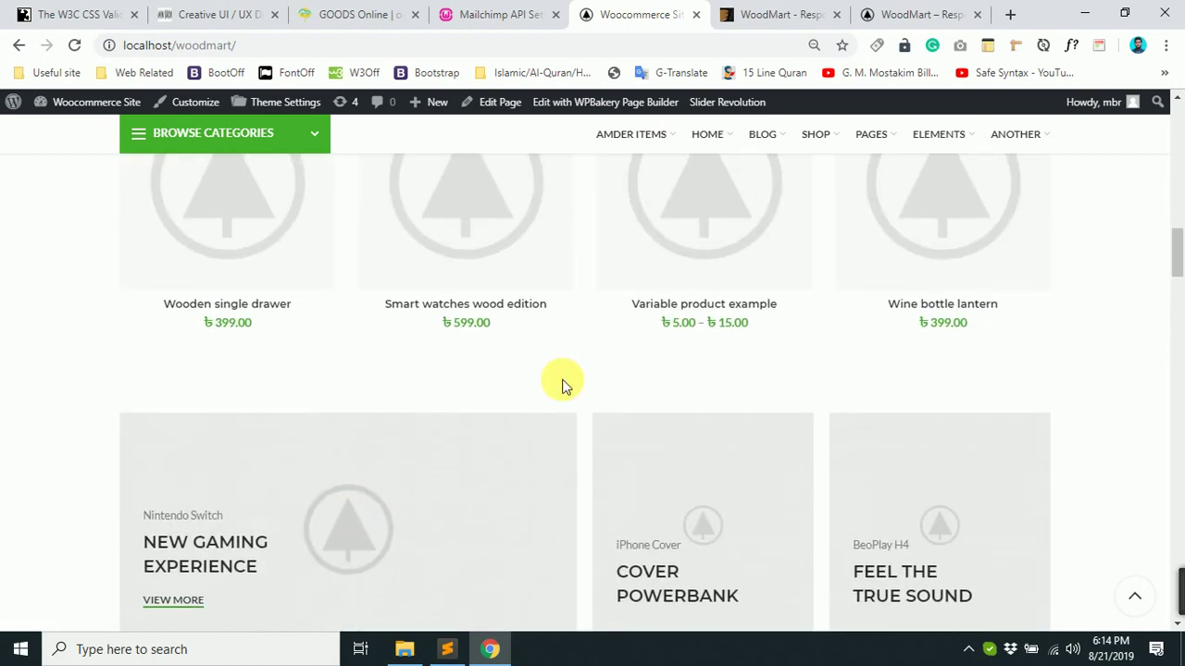
scroll(565, 386, "down", 2)
scroll(532, 376, "up", 1)
scroll(552, 361, "down", 2)
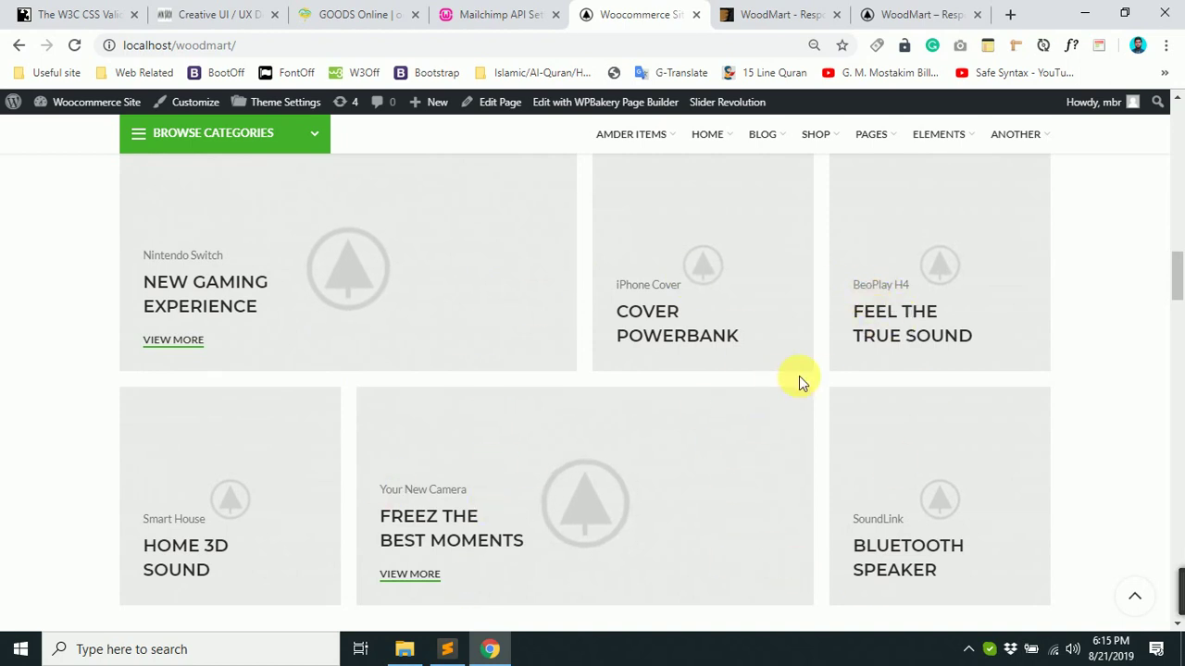
scroll(799, 376, "down", 2)
scroll(820, 370, "down", 2)
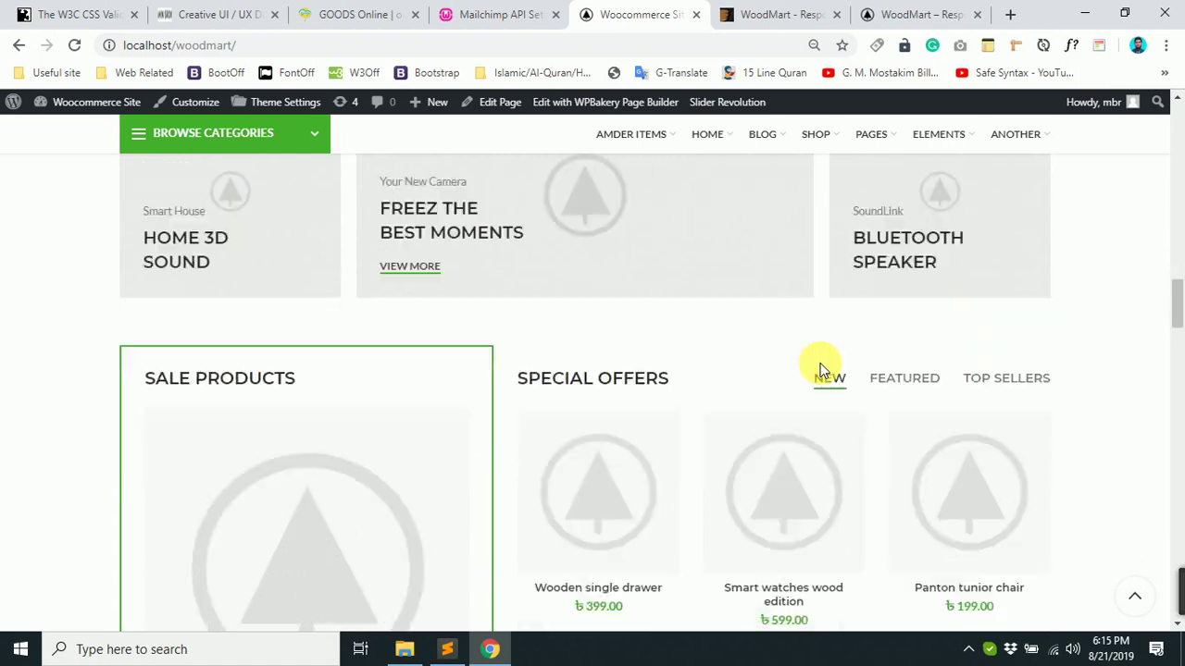
scroll(621, 346, "up", 8)
scroll(621, 349, "up", 2)
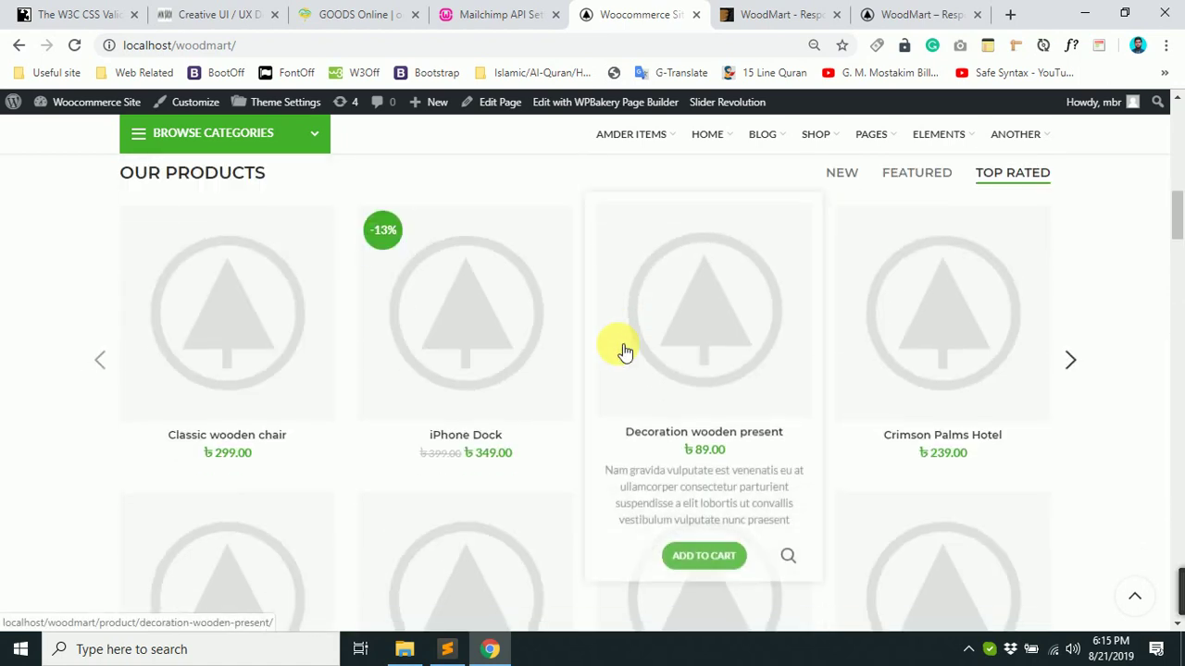
Inspect the Sale Products block with its Classic wooden chair card beside the Special Offers product grid.
scroll(627, 351, "down", 10)
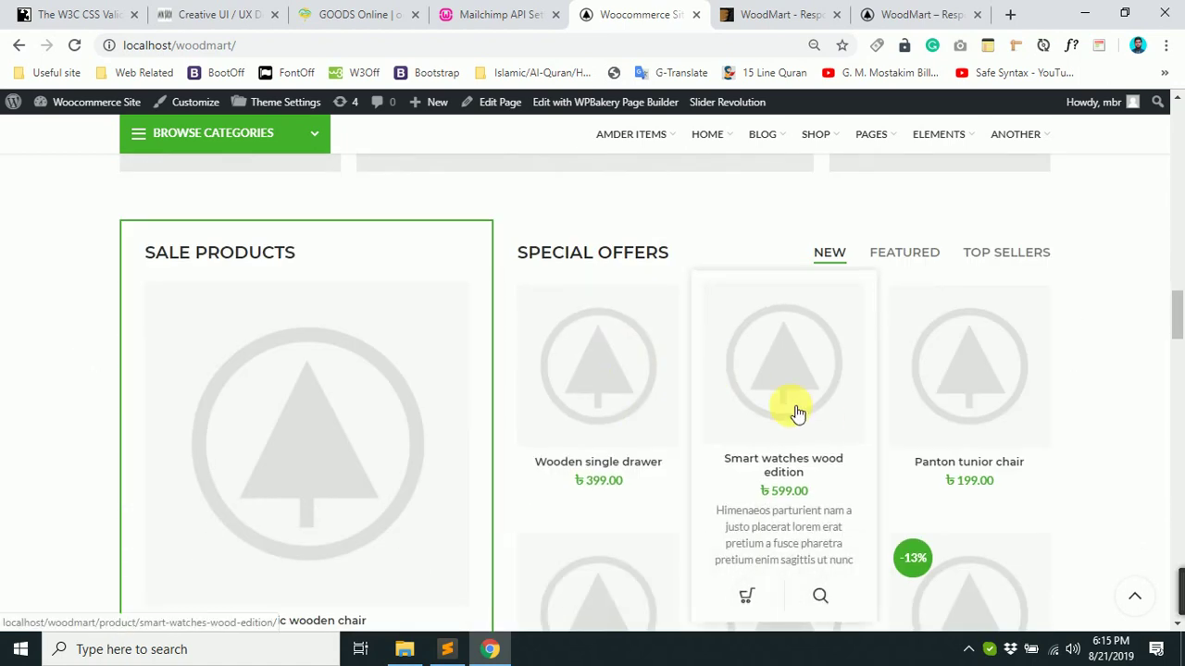
scroll(336, 318, "down", 1)
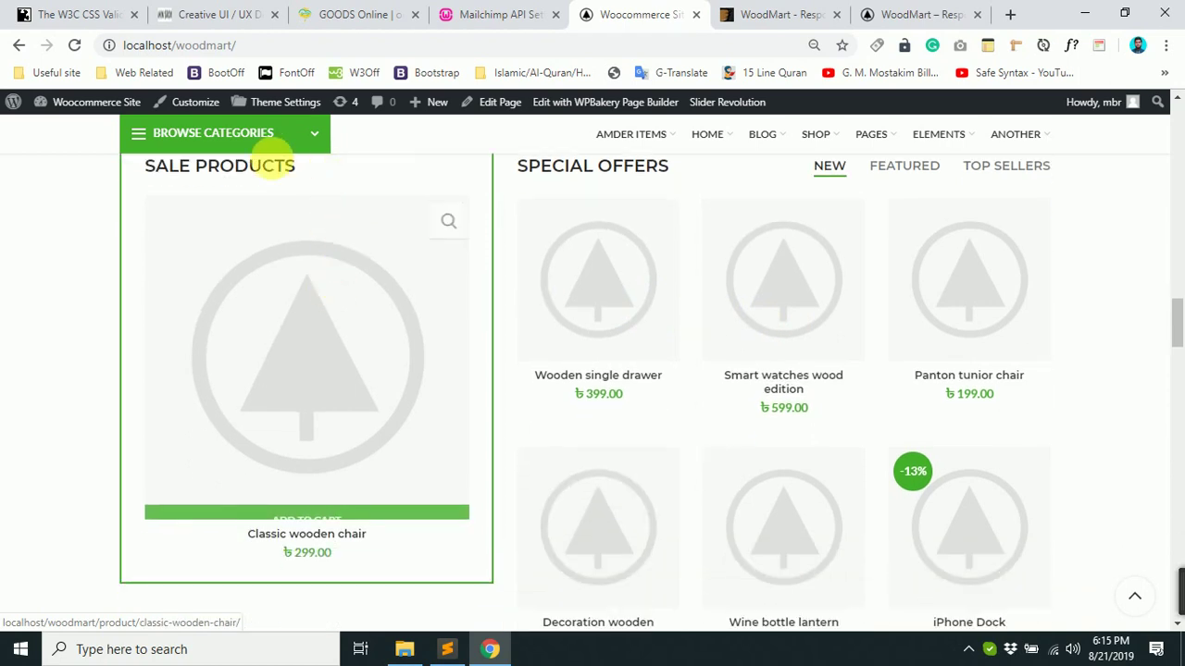
scroll(167, 312, "up", 1)
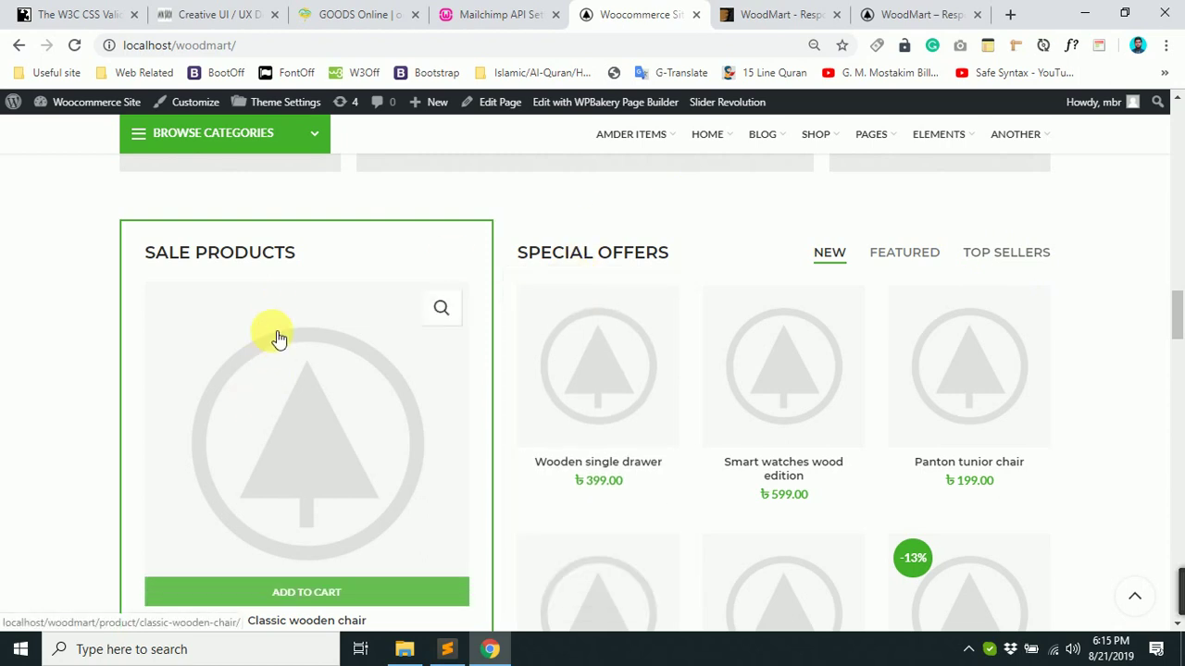
scroll(274, 305, "down", 1)
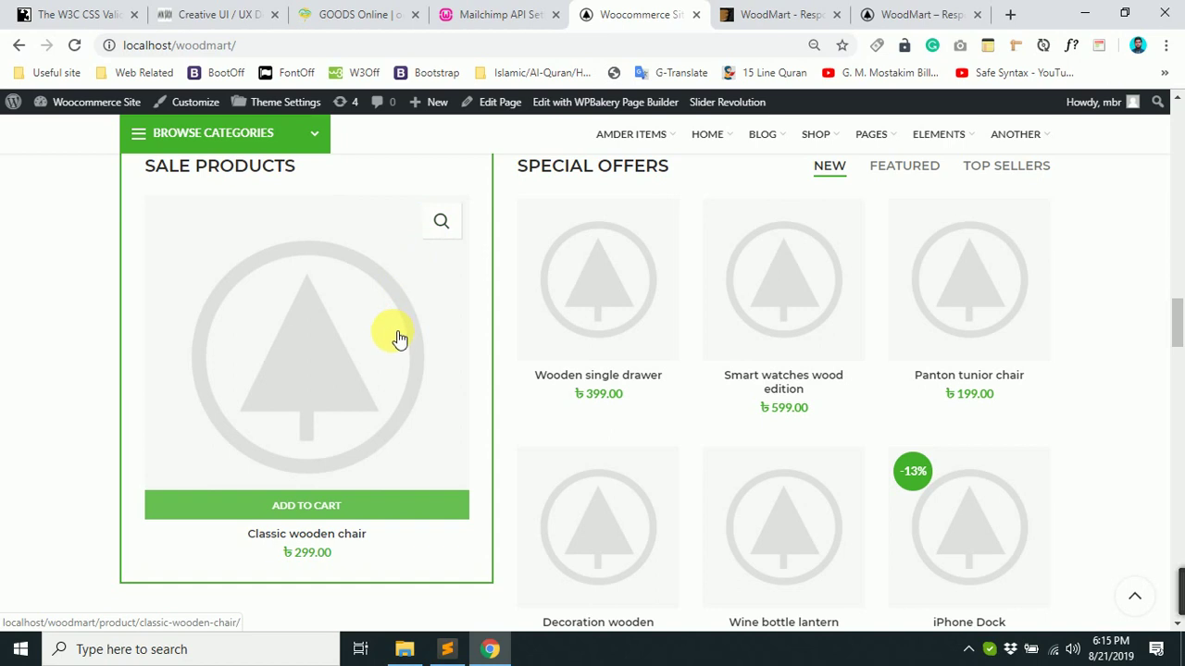
scroll(794, 343, "up", 2)
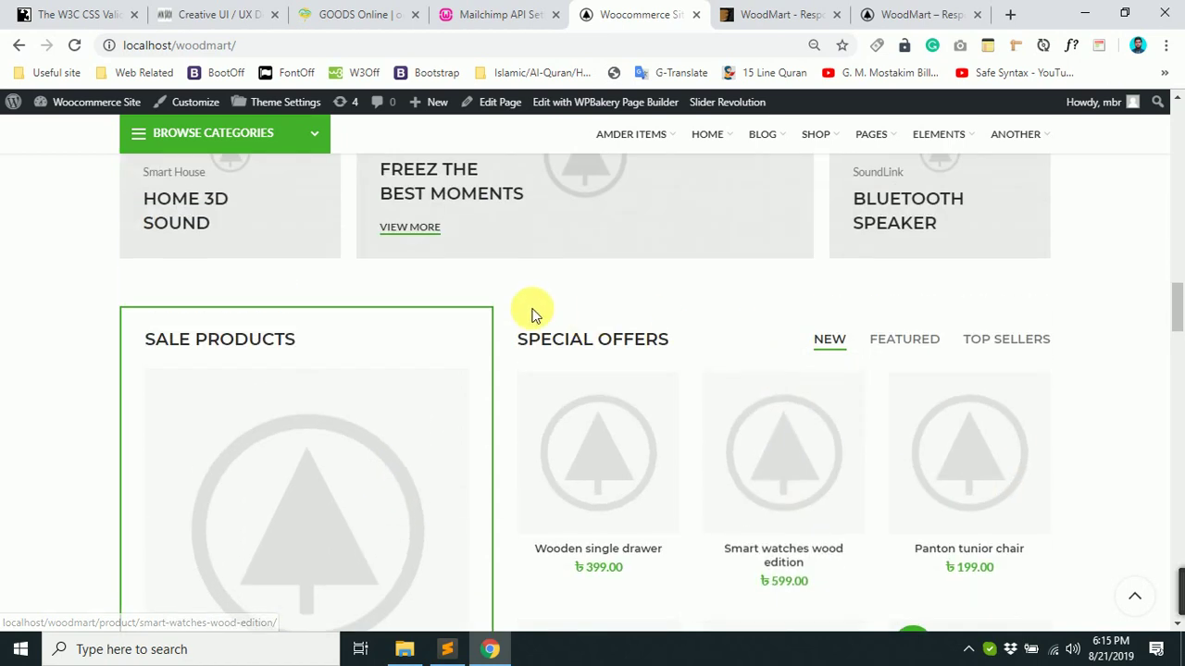
Review the promotional banners above Special Offers again and show the Featured listing in the Special Offers section.
scroll(574, 299, "up", 9)
scroll(919, 528, "down", 4)
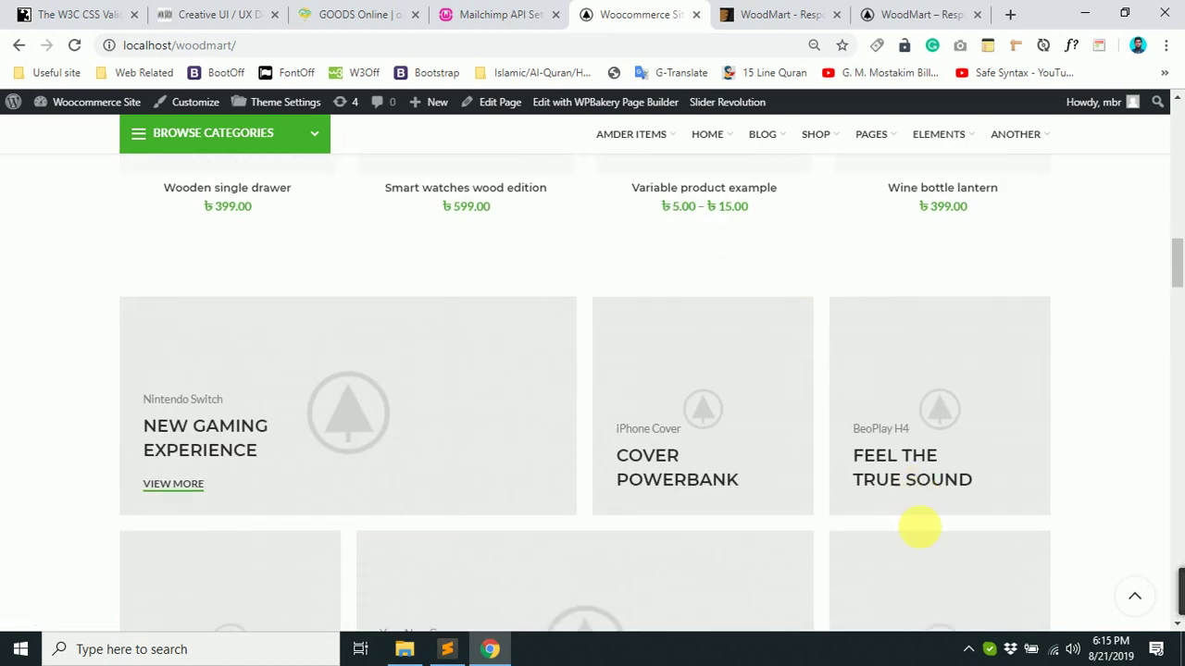
scroll(920, 527, "down", 8)
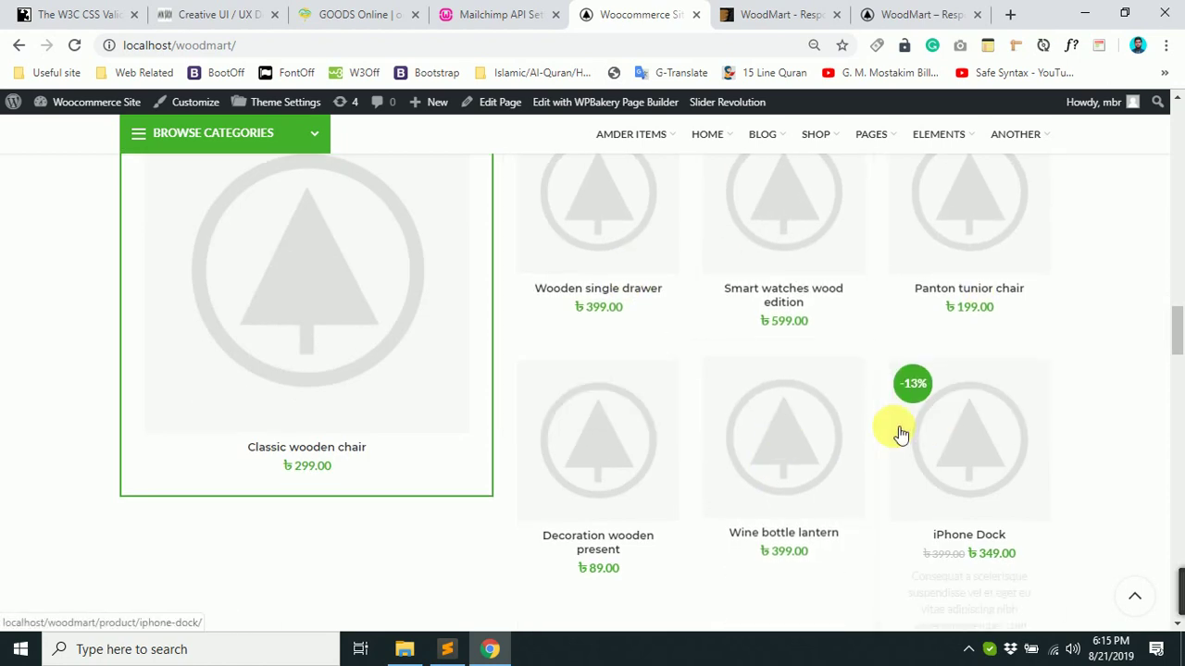
scroll(901, 433, "up", 5)
left_click(905, 427)
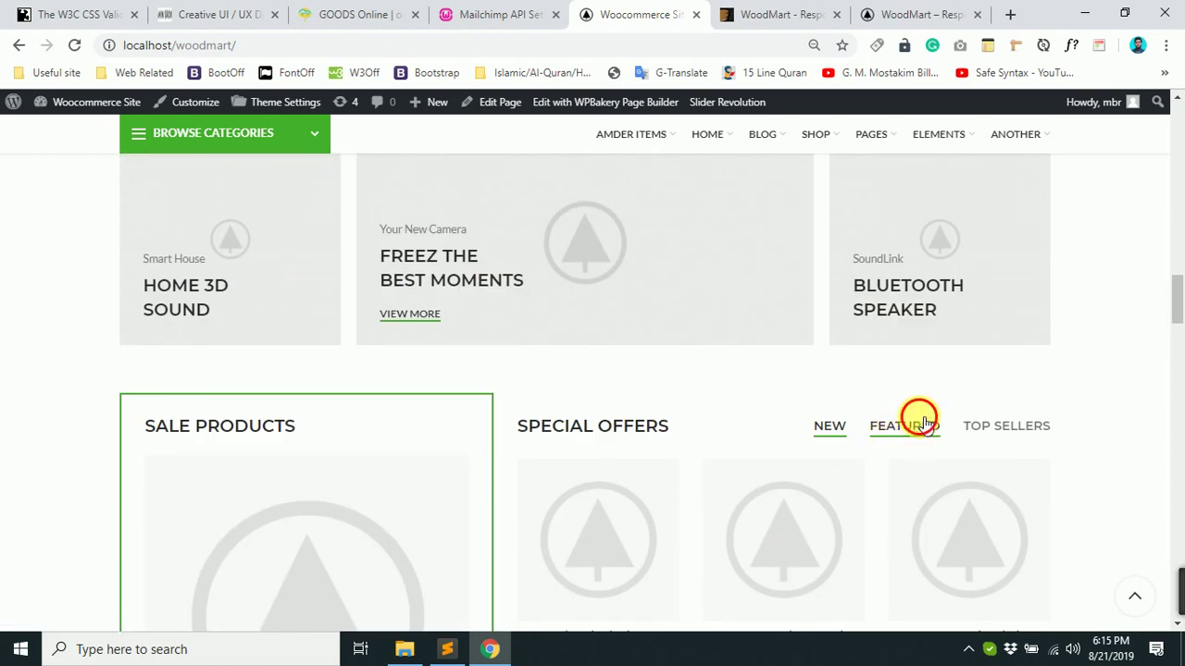
Examine the game console image section and its placeholder banners between Special Offers and Technical Specifications.
scroll(786, 426, "down", 8)
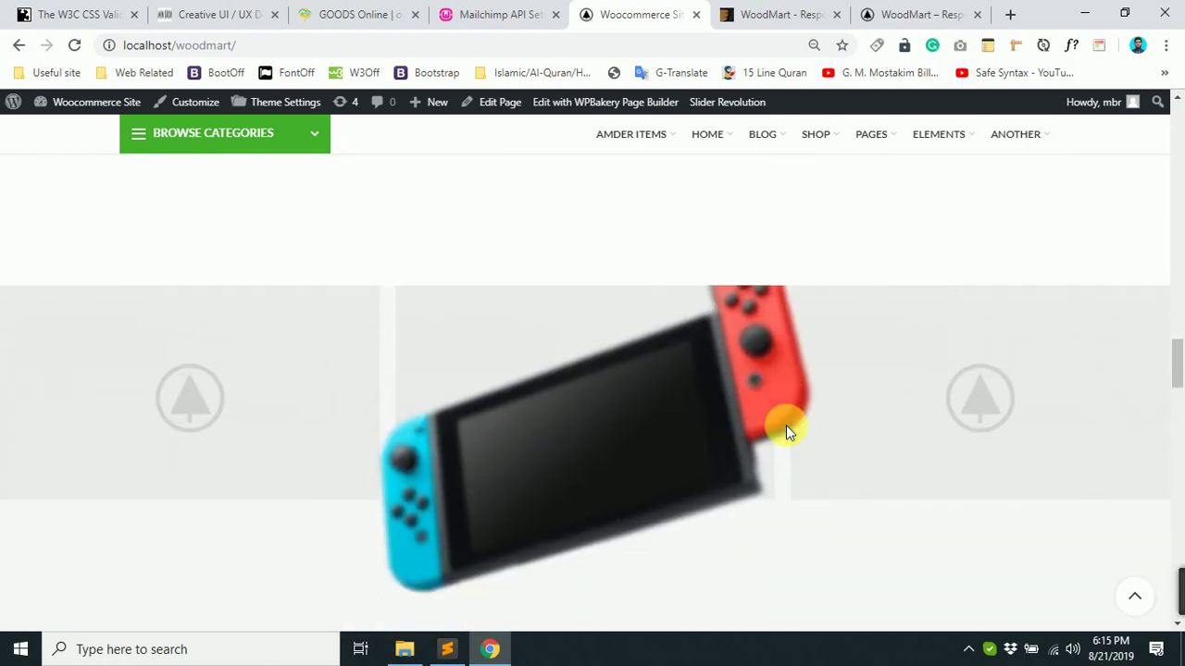
scroll(699, 393, "up", 2)
scroll(476, 381, "down", 1)
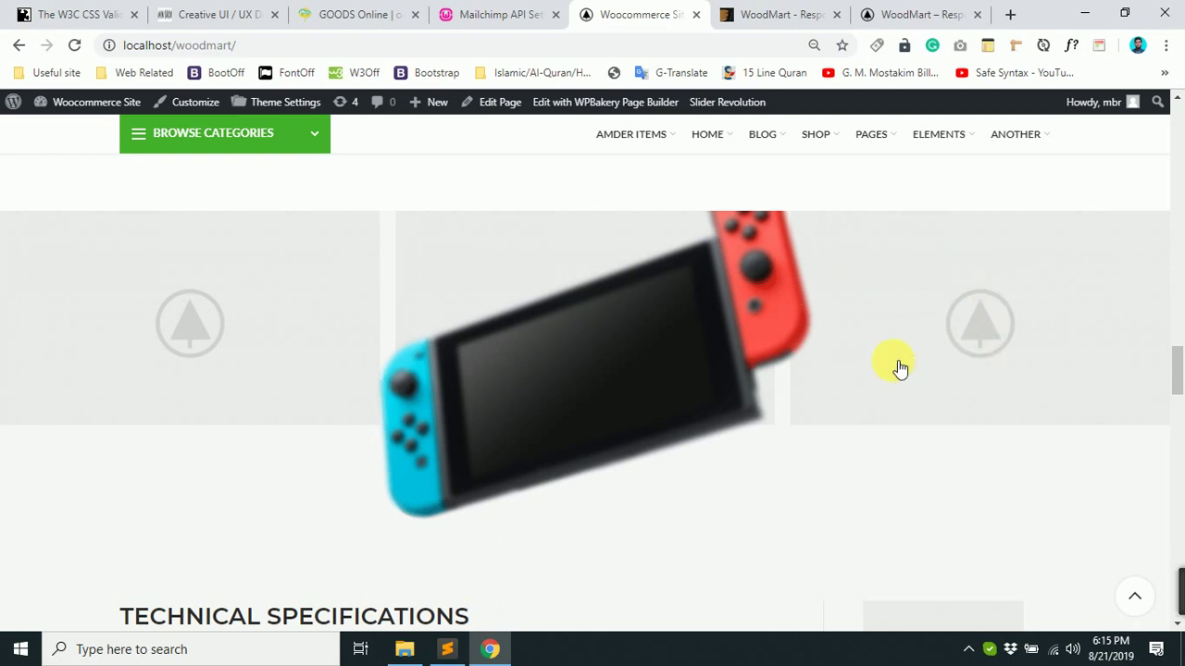
scroll(383, 397, "down", 3)
scroll(387, 394, "up", 2)
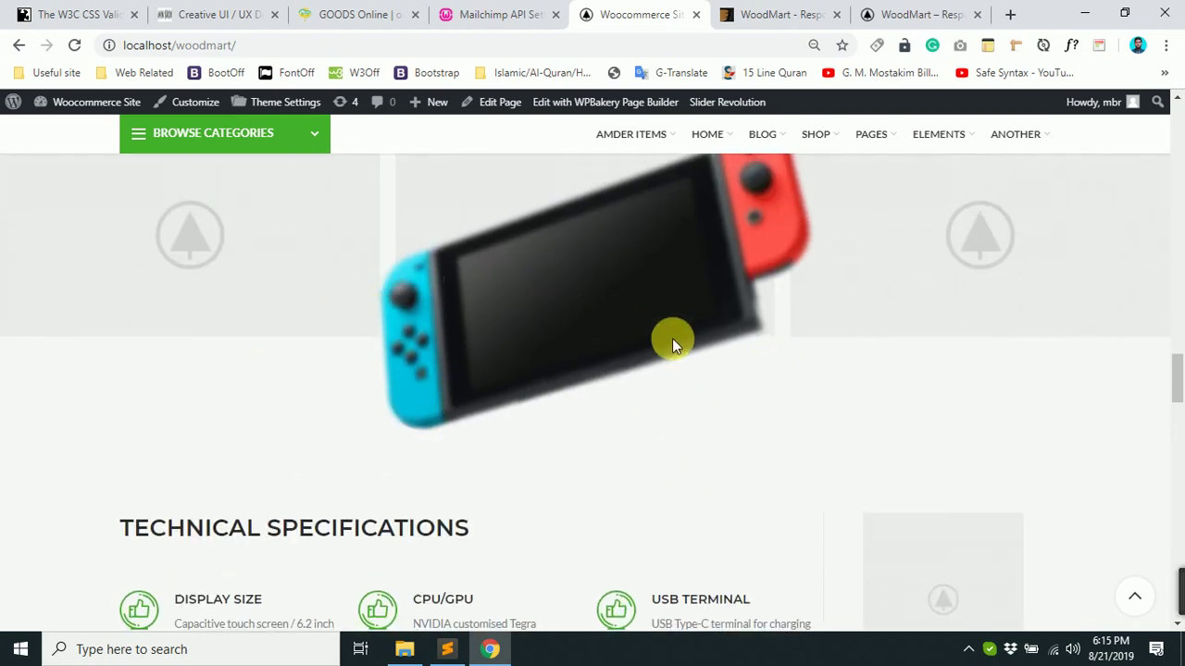
scroll(672, 338, "down", 3)
scroll(711, 321, "up", 4)
scroll(489, 338, "down", 6)
scroll(377, 397, "up", 4)
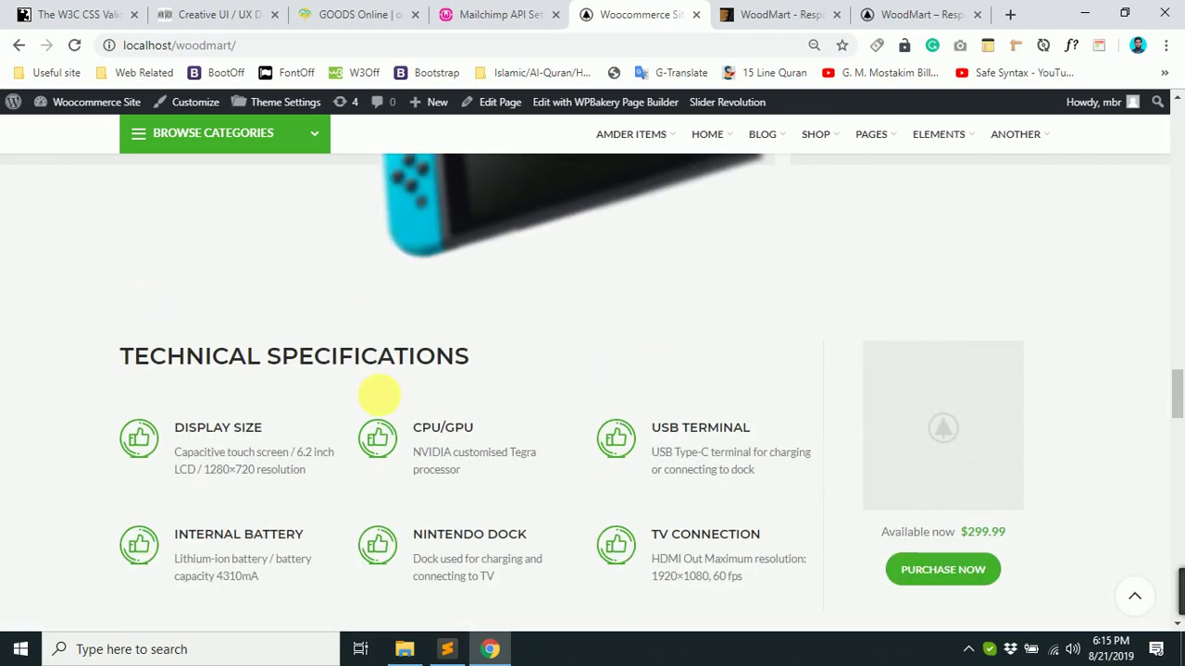
Inspect the Technical Specifications heading and feature items, then highlight the availability and price line of the purchase box.
left_click_drag(248, 361, 541, 367)
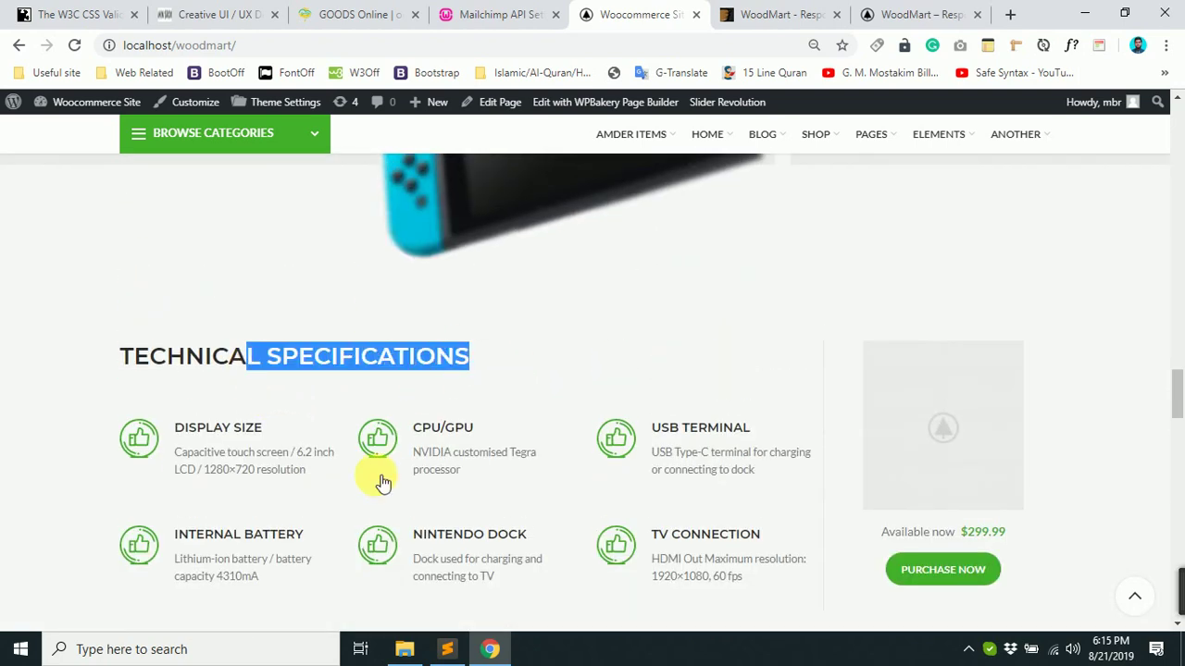
scroll(746, 453, "down", 2)
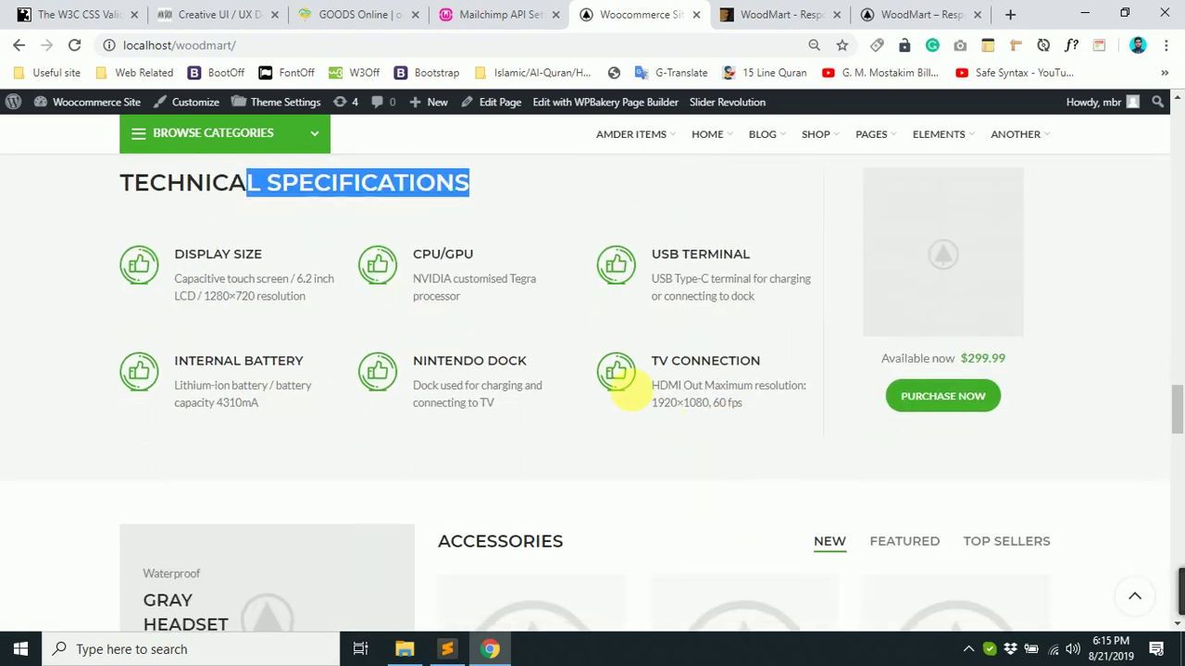
scroll(648, 335, "up", 1)
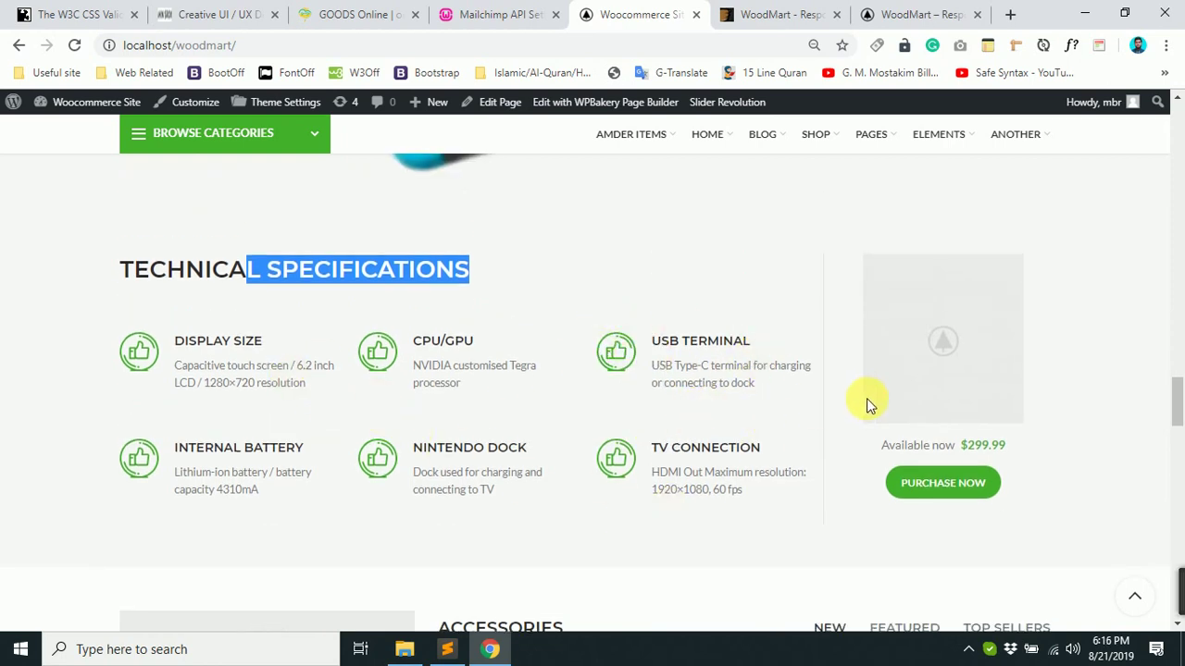
scroll(935, 361, "down", 1)
scroll(960, 312, "up", 1)
triple_click(973, 443)
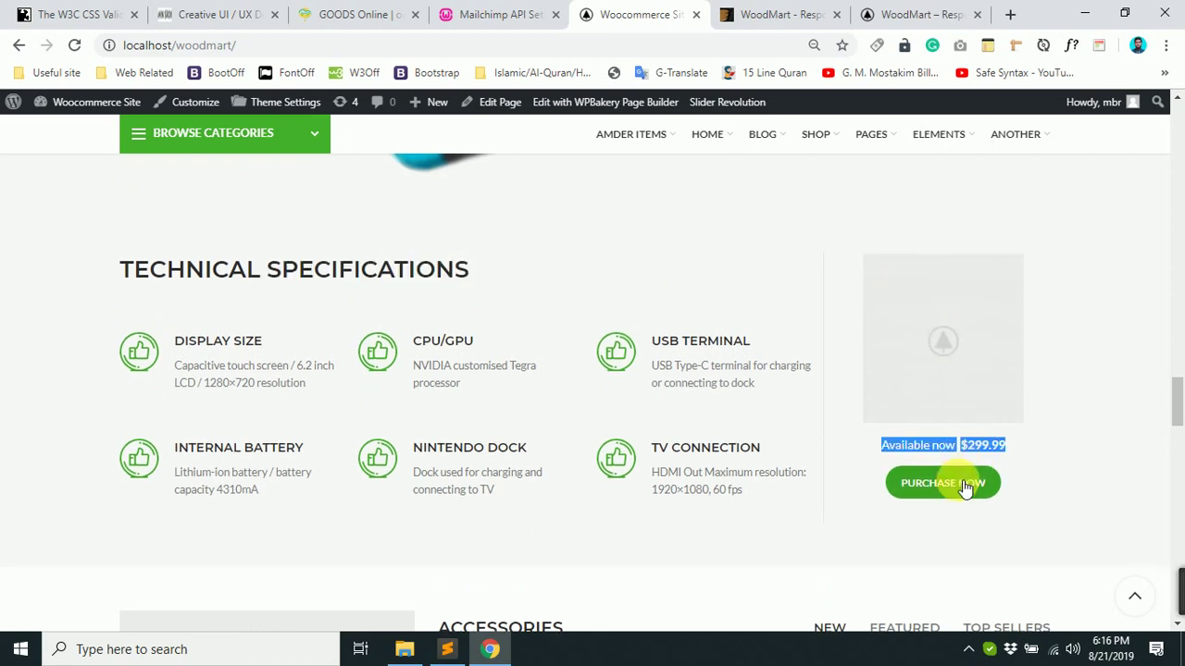
Examine the Accessories product grid and the Gray Headset, Apple Smart Watch and Laptop Blue Mouse banners beside it.
scroll(880, 410, "down", 4)
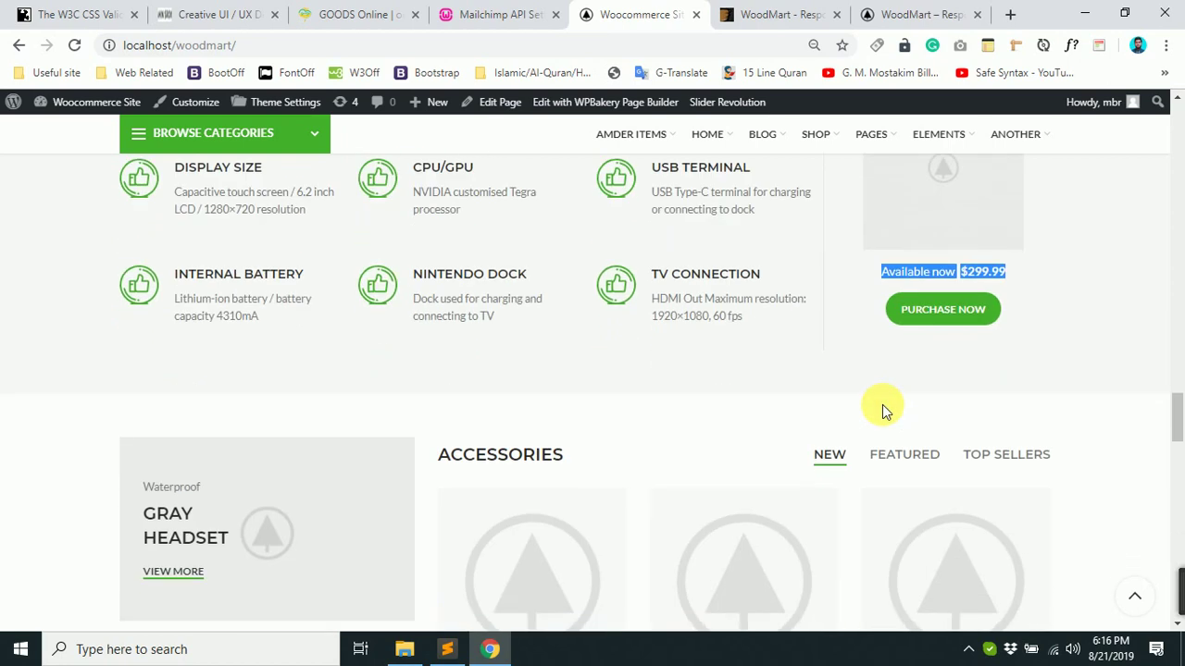
scroll(495, 361, "down", 1)
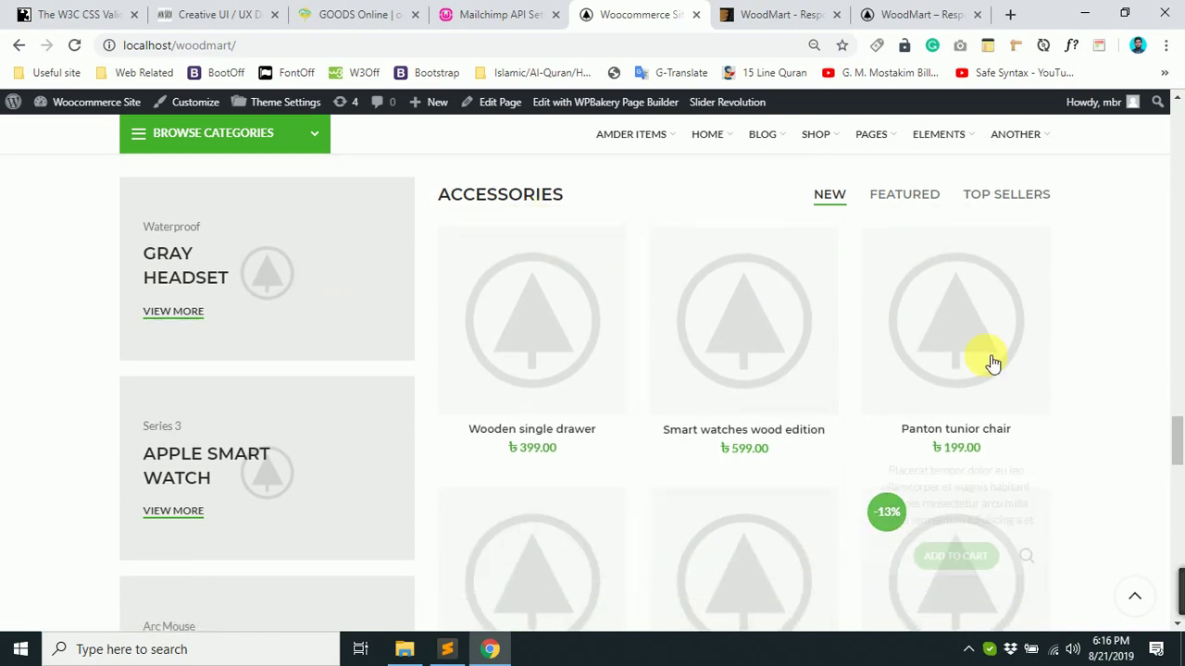
scroll(278, 324, "down", 2)
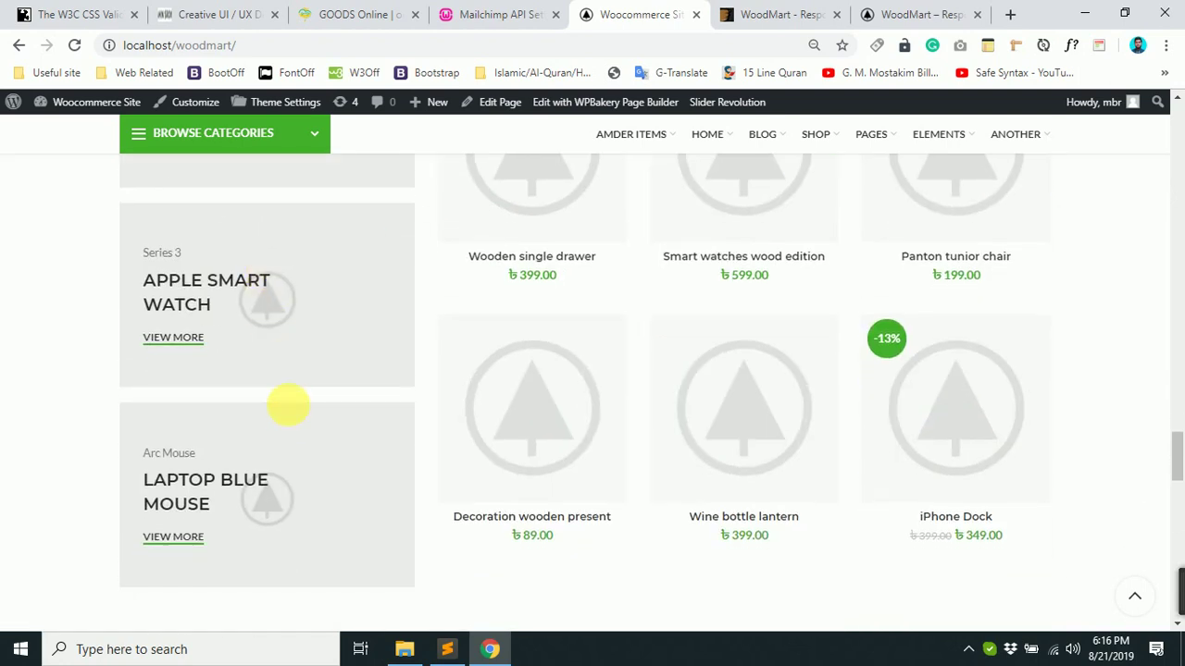
scroll(286, 404, "up", 3)
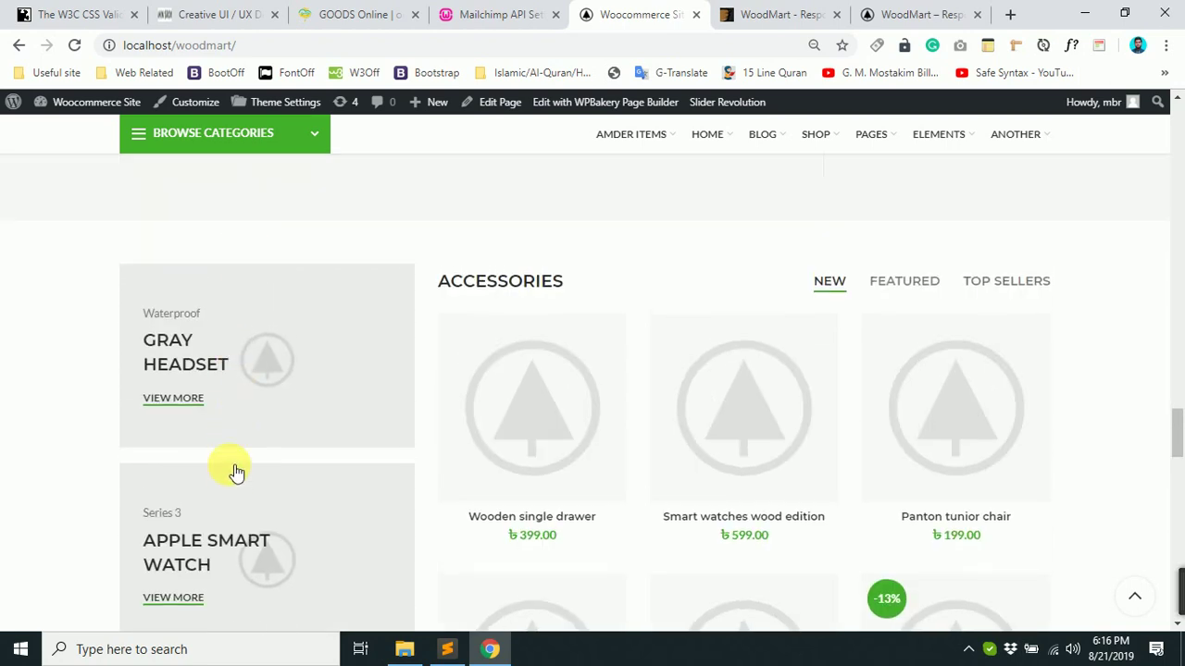
scroll(199, 391, "down", 1)
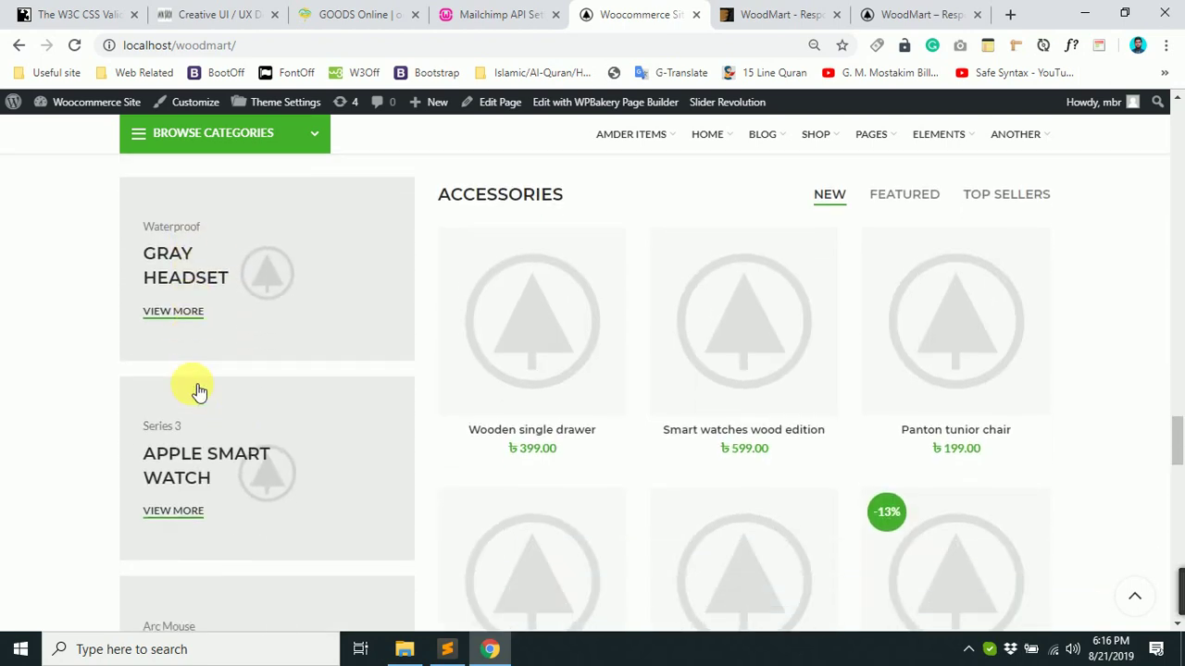
scroll(190, 453, "down", 2)
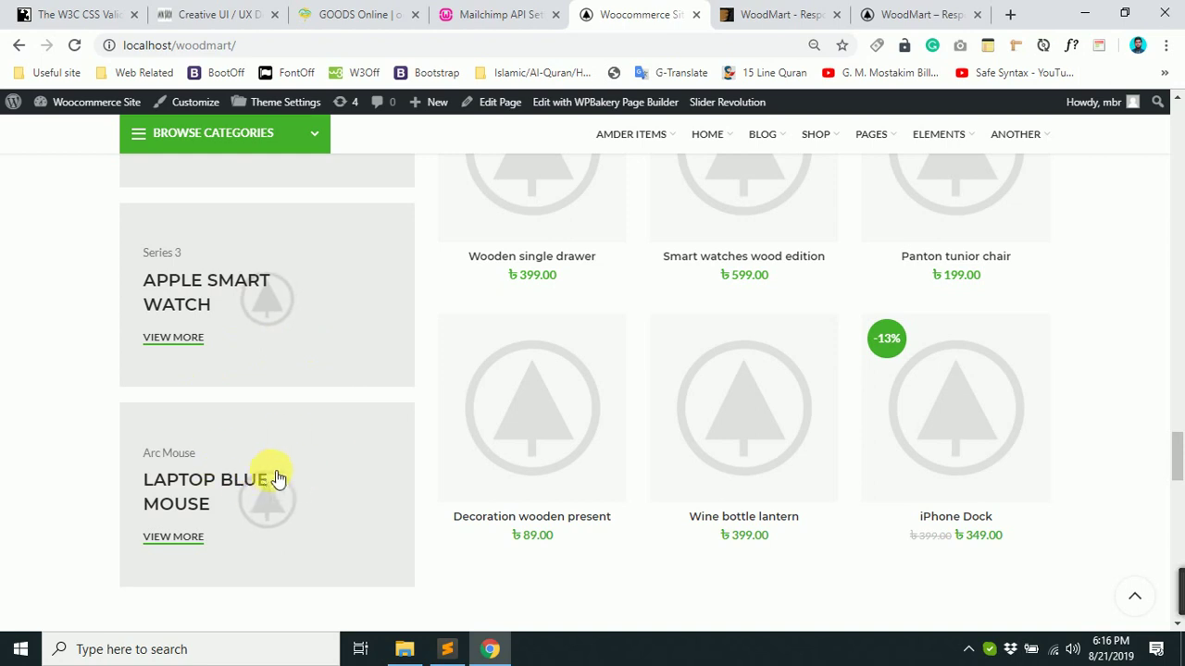
scroll(334, 272, "up", 1)
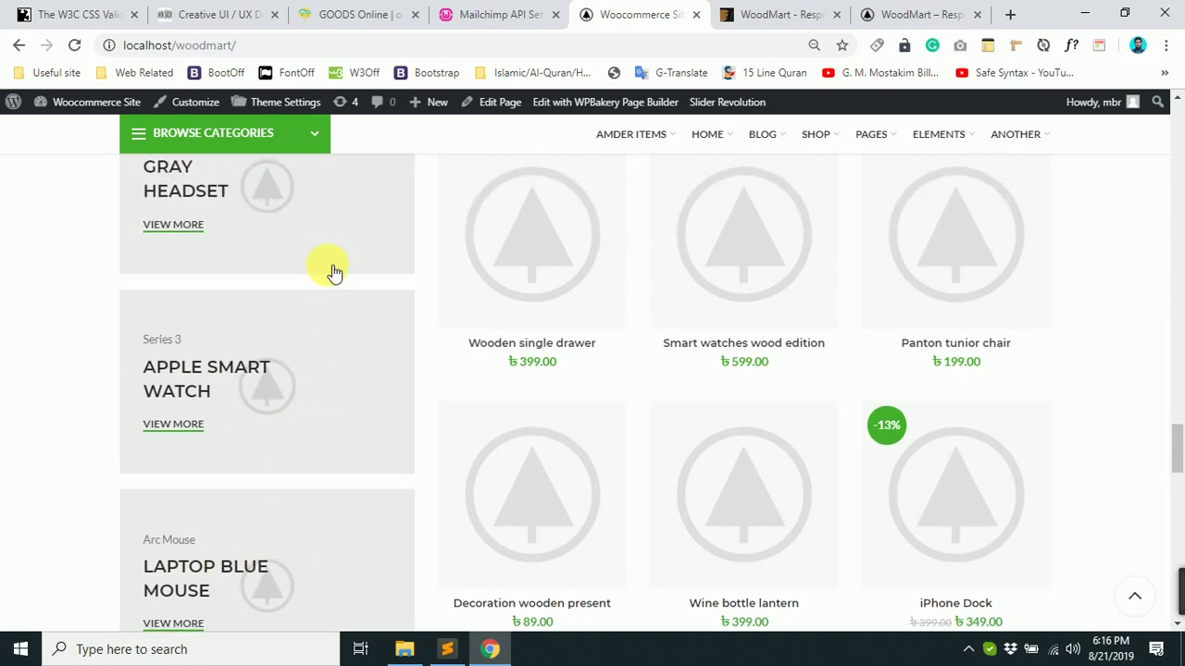
Inspect the four New Products columns below Accessories, highlighting their headings to compare them.
scroll(939, 233, "down", 5)
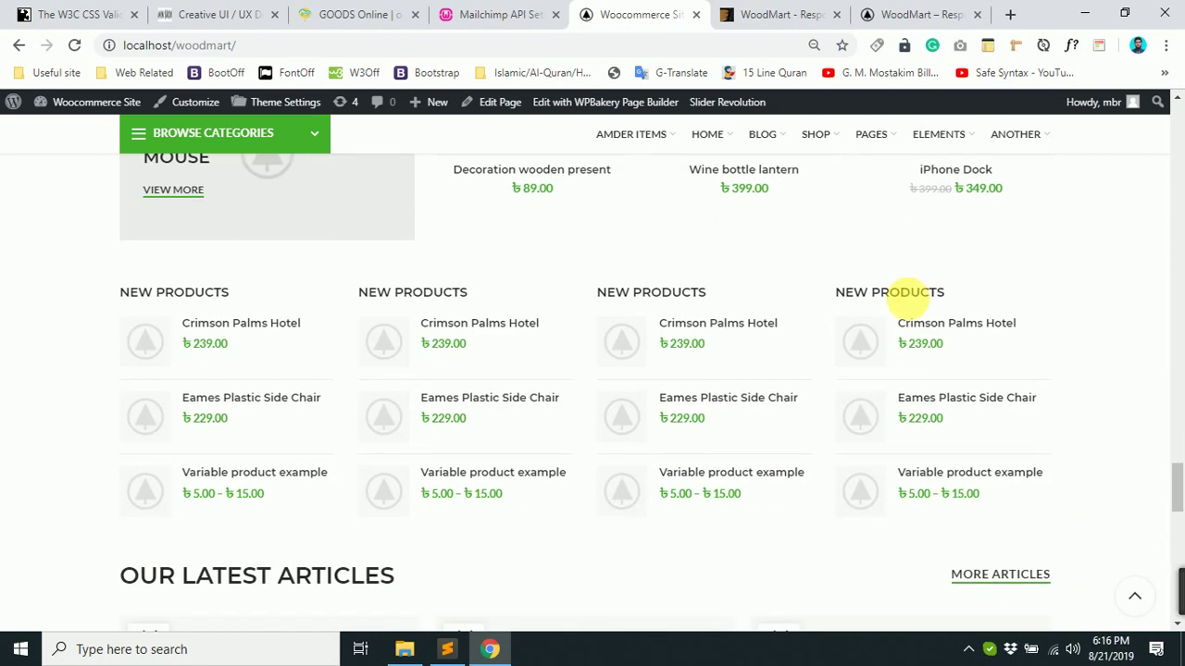
left_click_drag(105, 286, 622, 277)
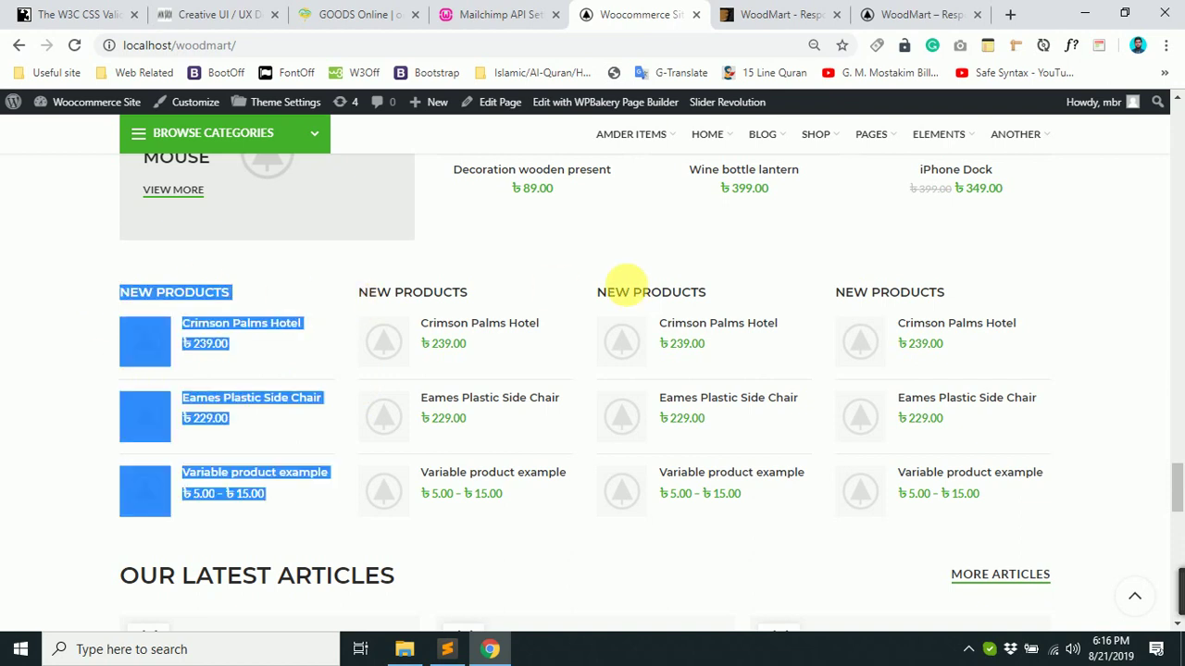
left_click(865, 286)
scroll(875, 300, "down", 3)
scroll(889, 315, "up", 3)
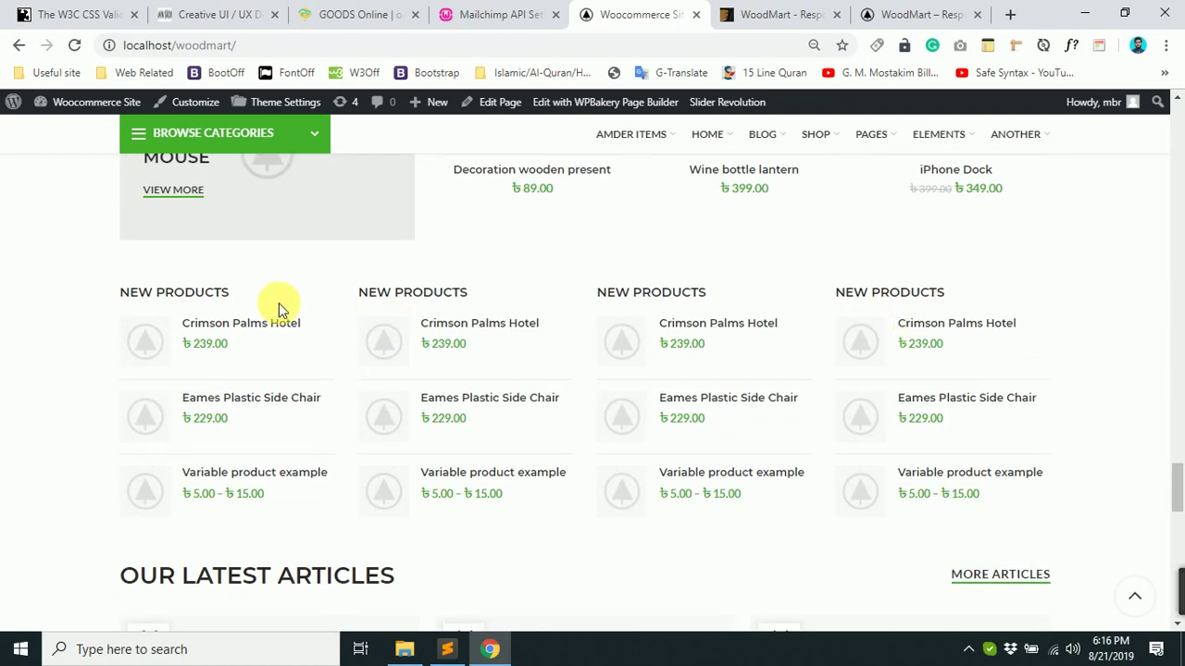
triple_click(217, 295)
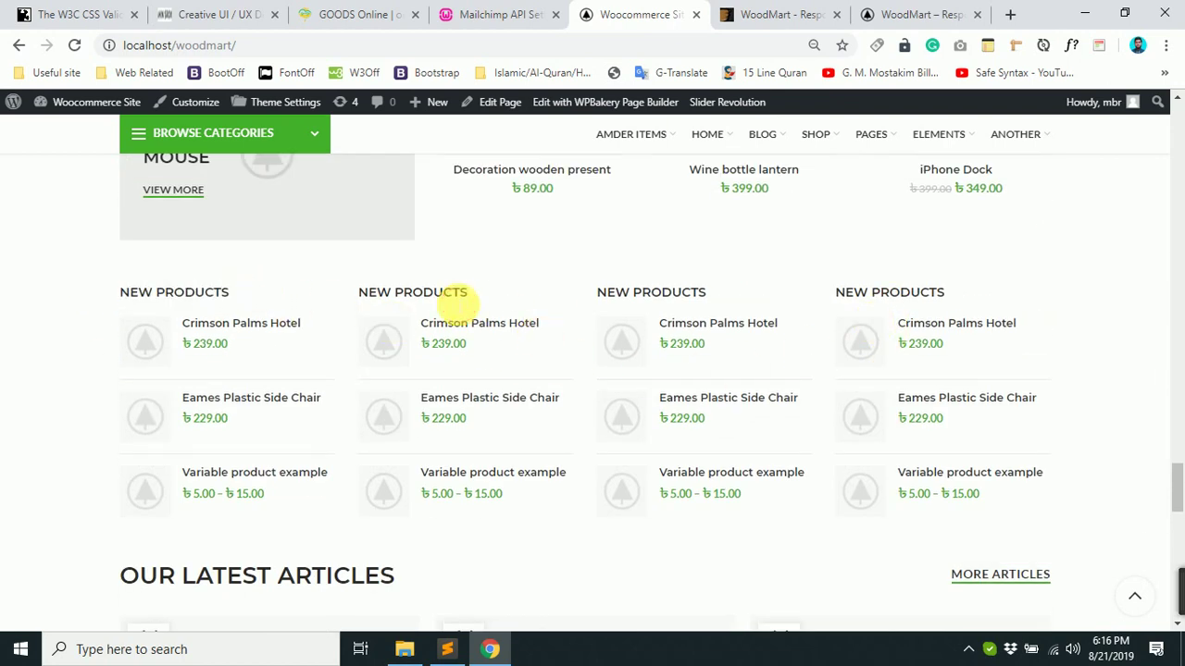
double_click(446, 294)
triple_click(198, 294)
left_click(452, 311)
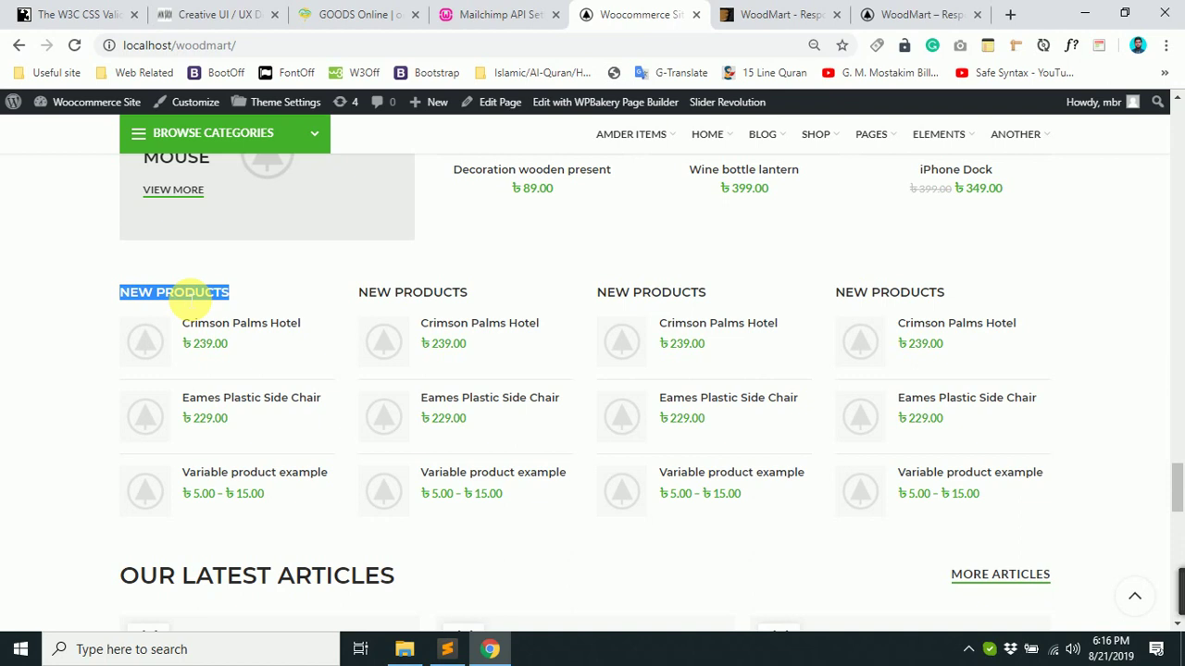
left_click(460, 292)
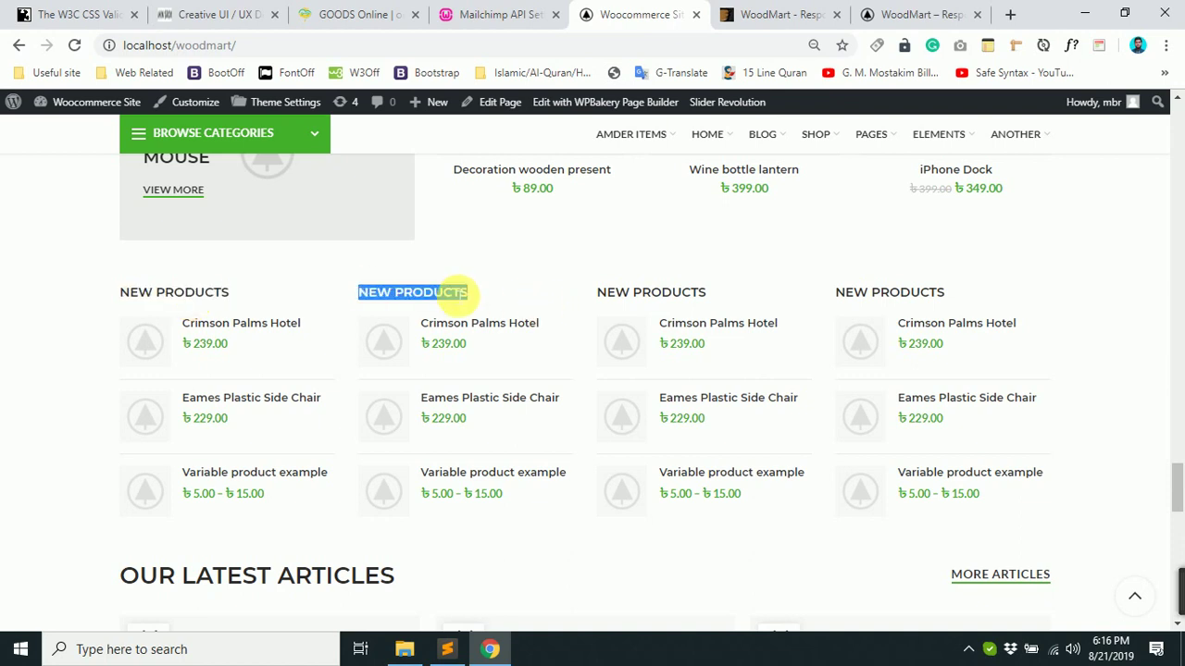
triple_click(225, 295)
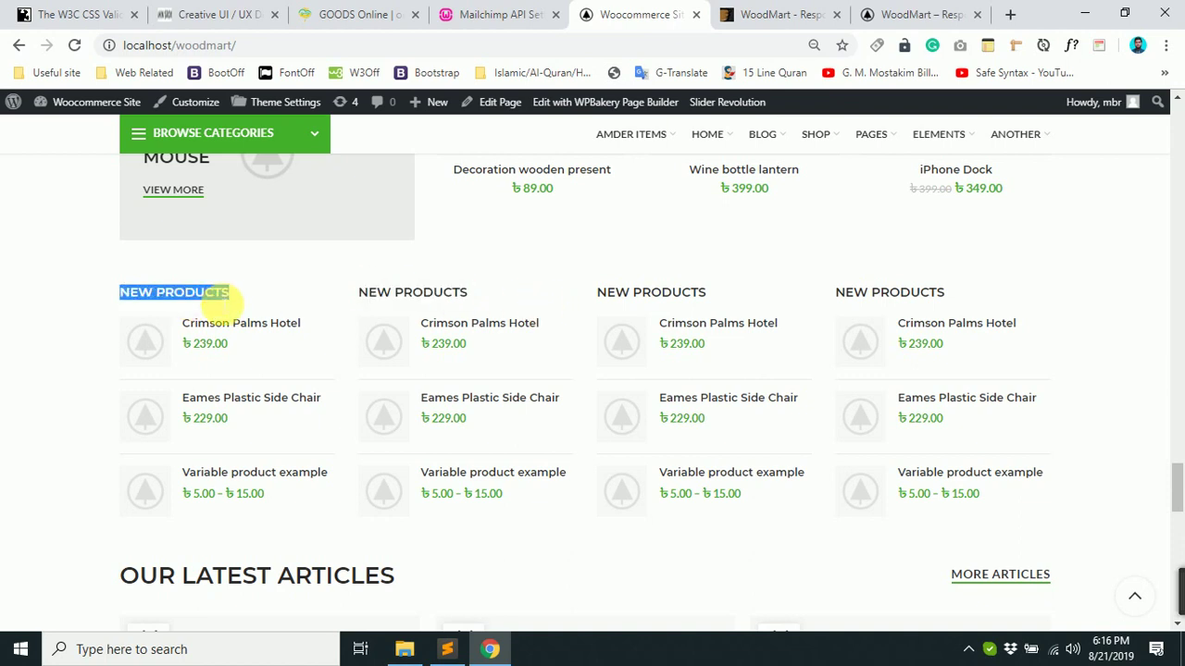
left_click(410, 289)
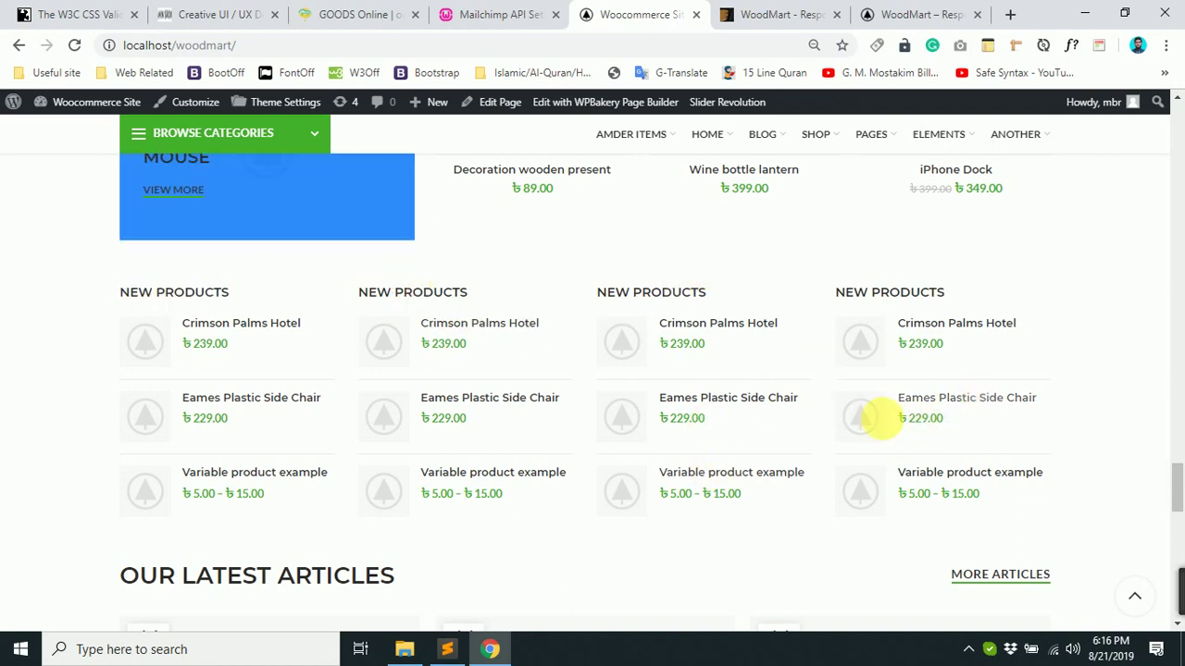
Examine the Our Latest Articles section, highlighting its heading and checking the More Articles link and article cards.
scroll(860, 418, "down", 3)
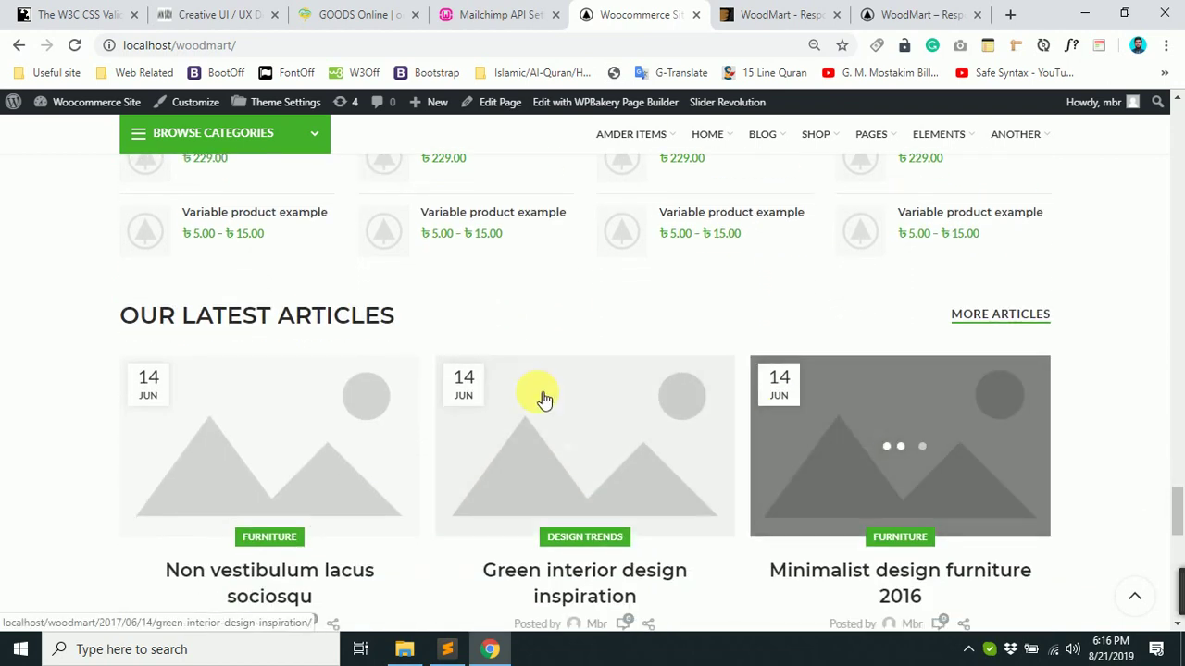
left_click_drag(88, 323, 438, 315)
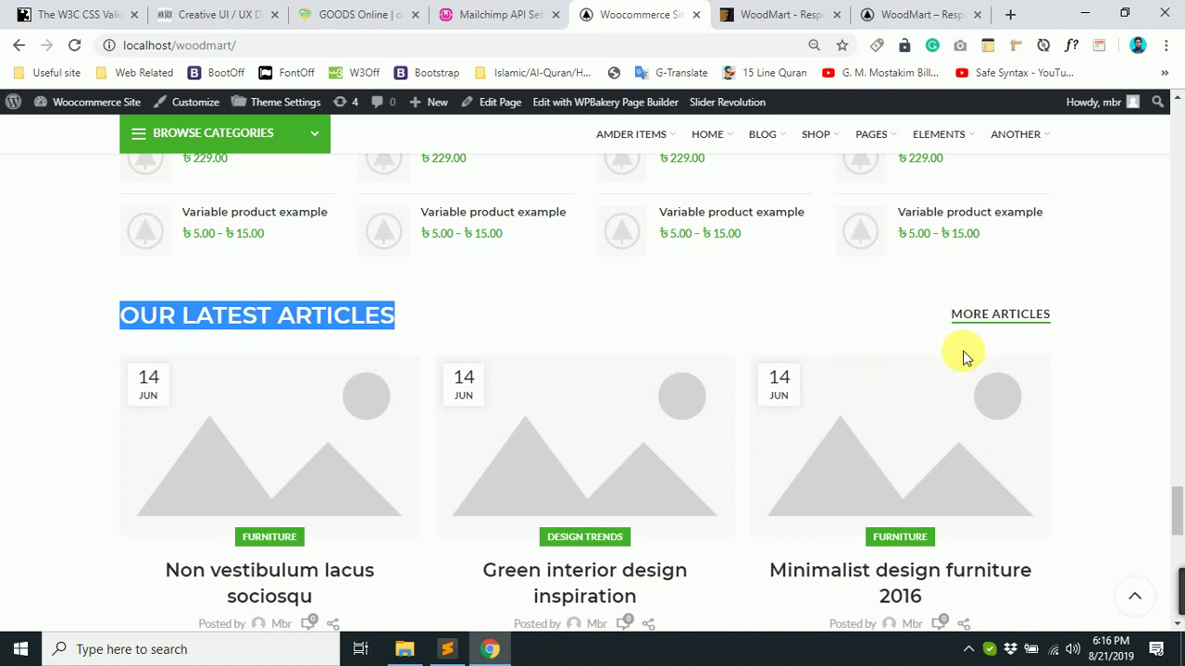
scroll(787, 351, "down", 2)
scroll(673, 372, "up", 2)
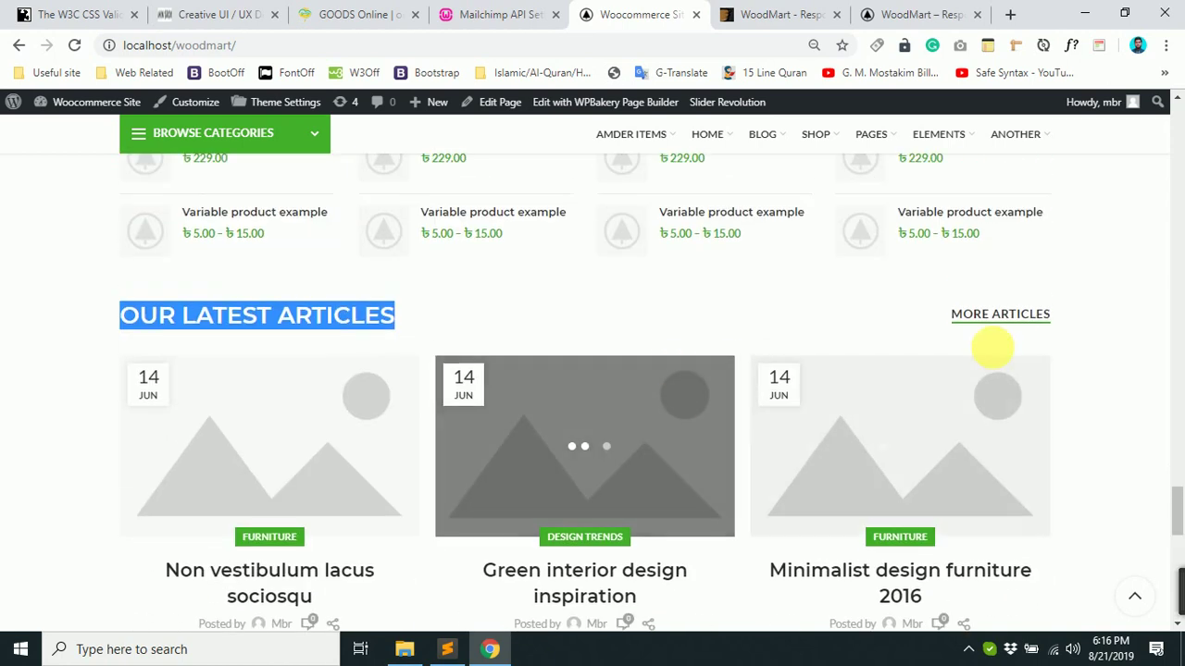
double_click(289, 326)
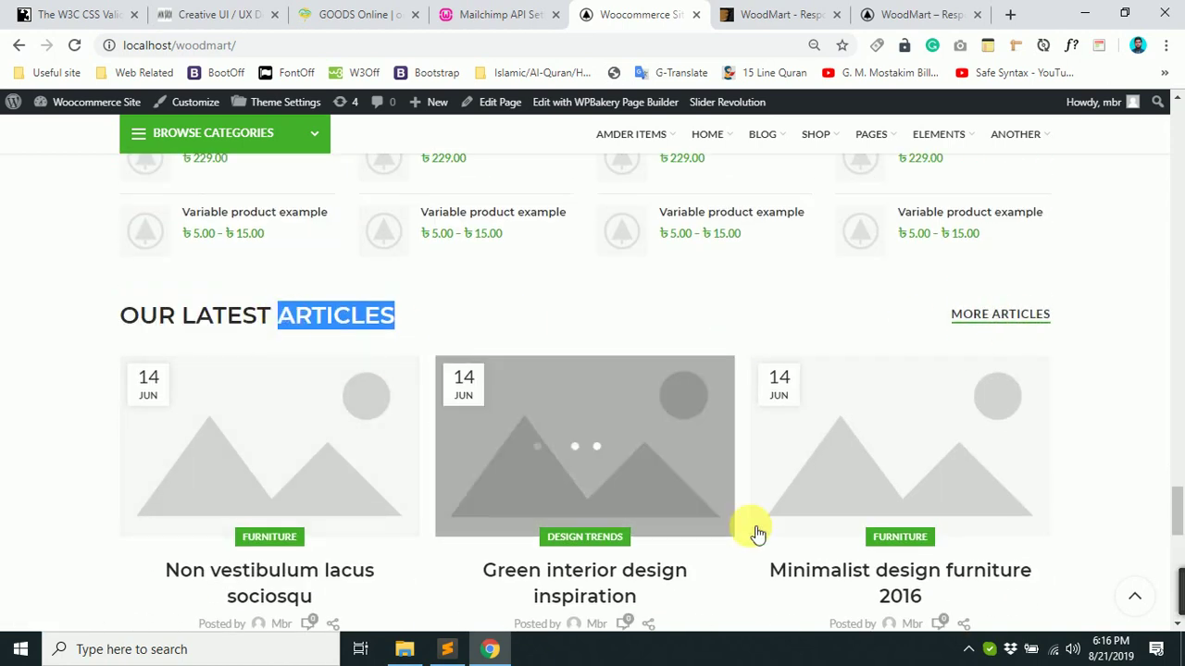
Examine the latest article cards and the row of brand logos from eva solo to HAY beneath them.
scroll(692, 491, "down", 2)
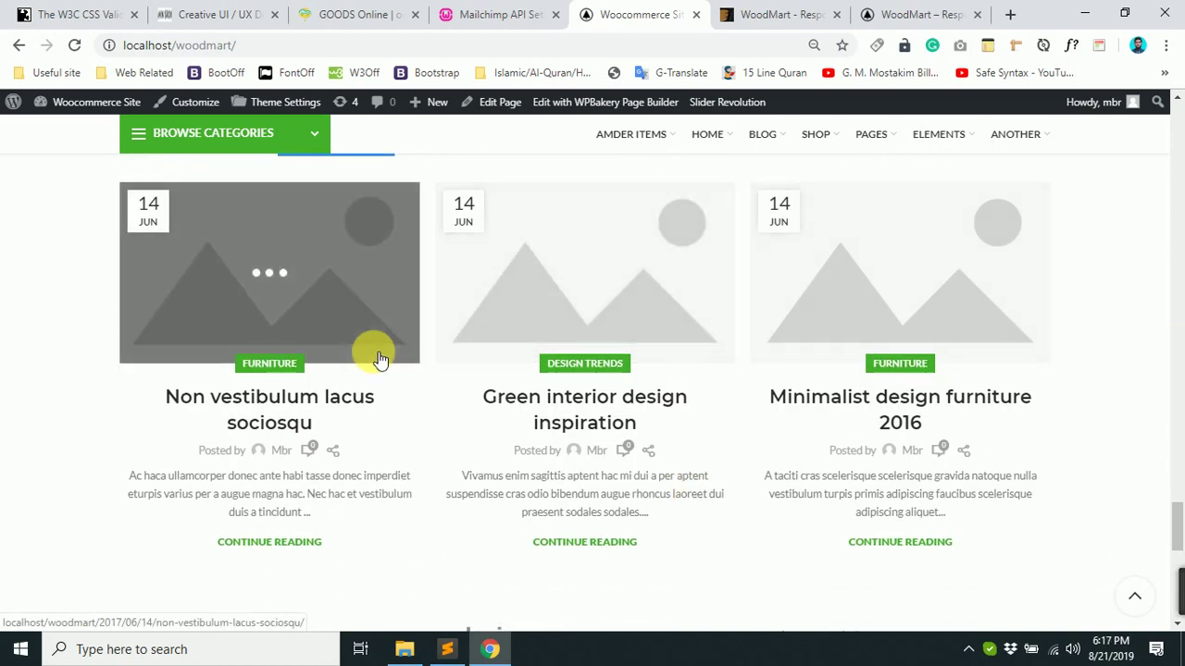
scroll(384, 363, "down", 4)
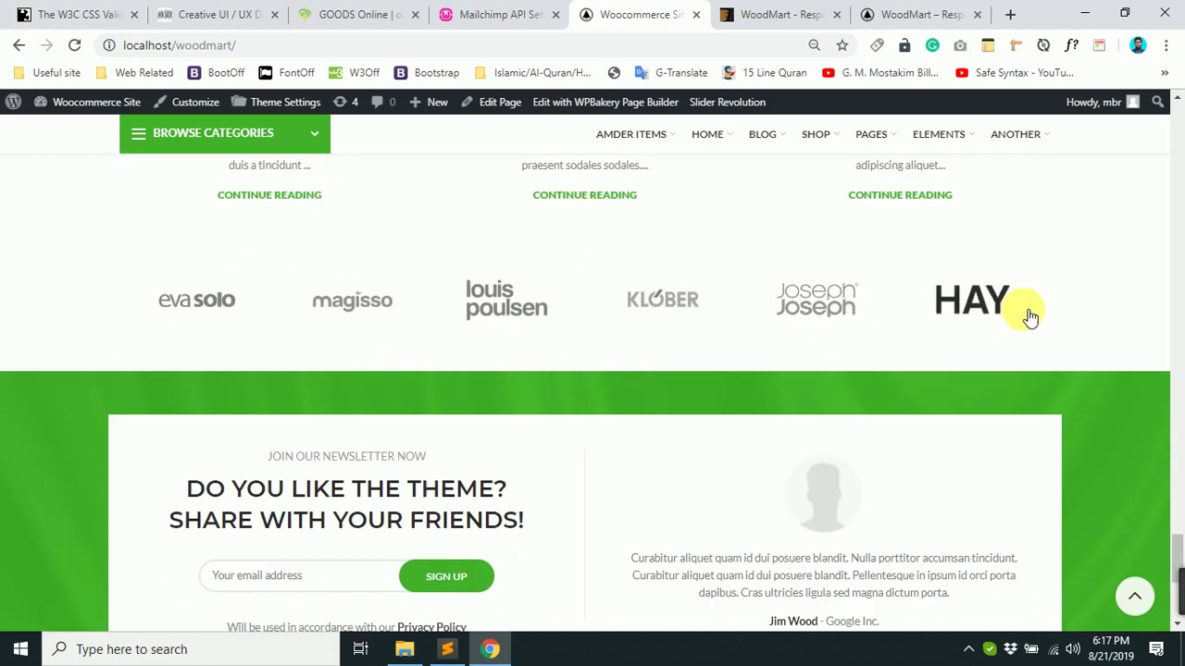
left_click_drag(198, 298, 344, 298)
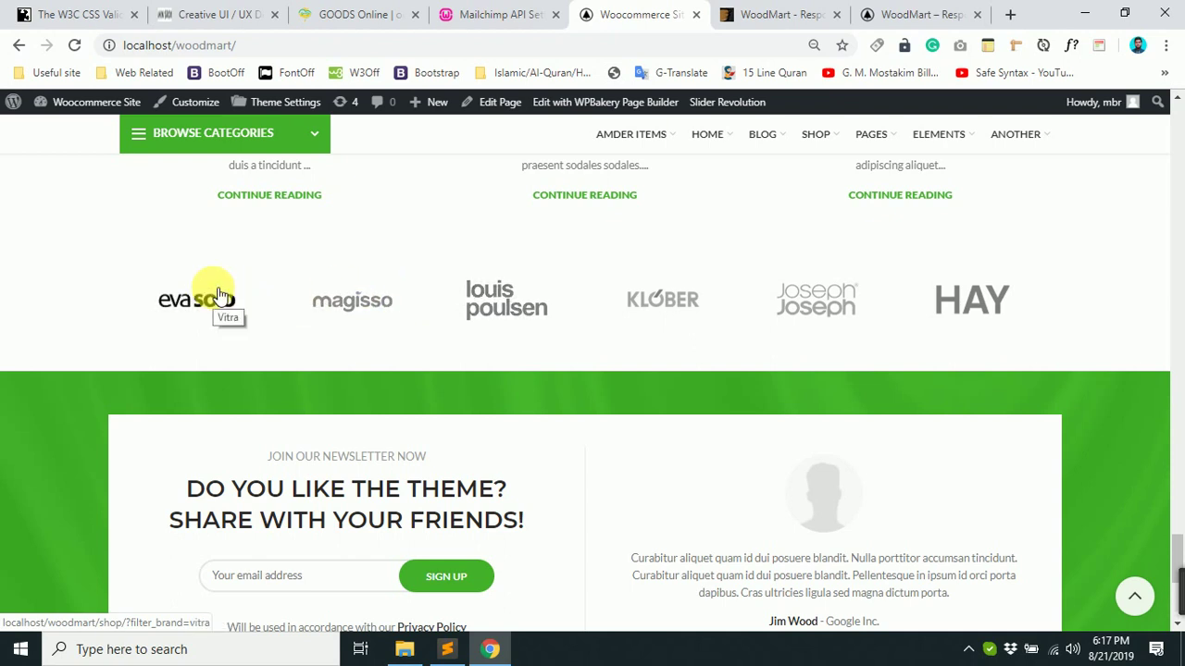
scroll(370, 278, "up", 3)
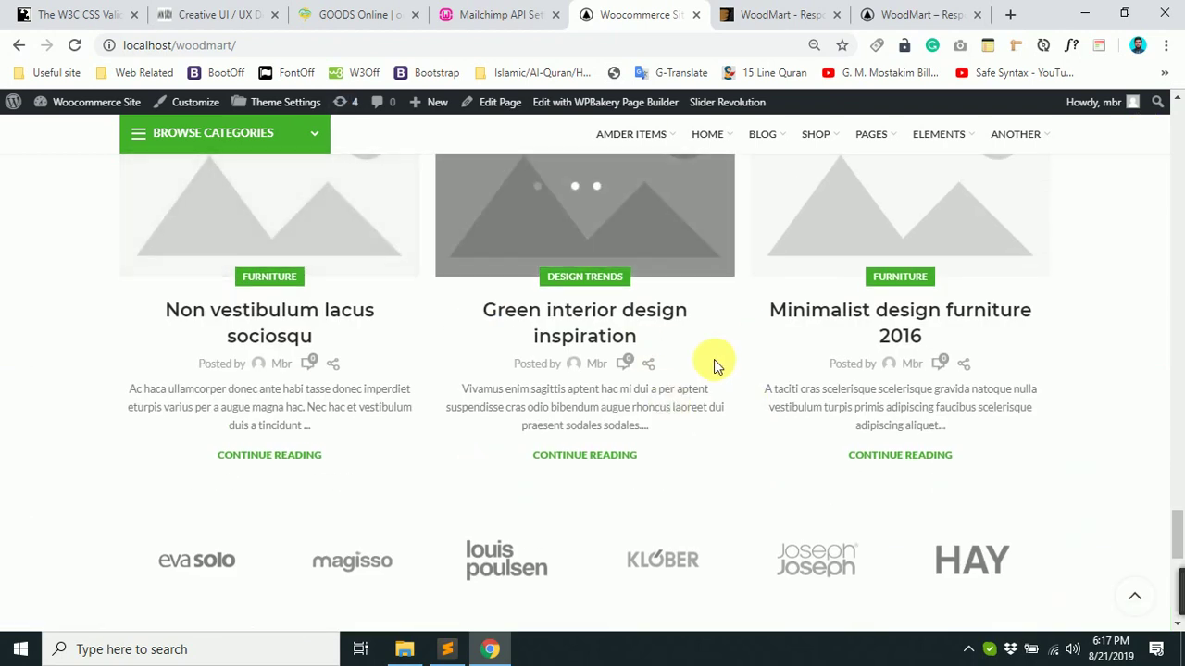
scroll(714, 362, "down", 4)
scroll(362, 272, "up", 5)
scroll(548, 290, "down", 5)
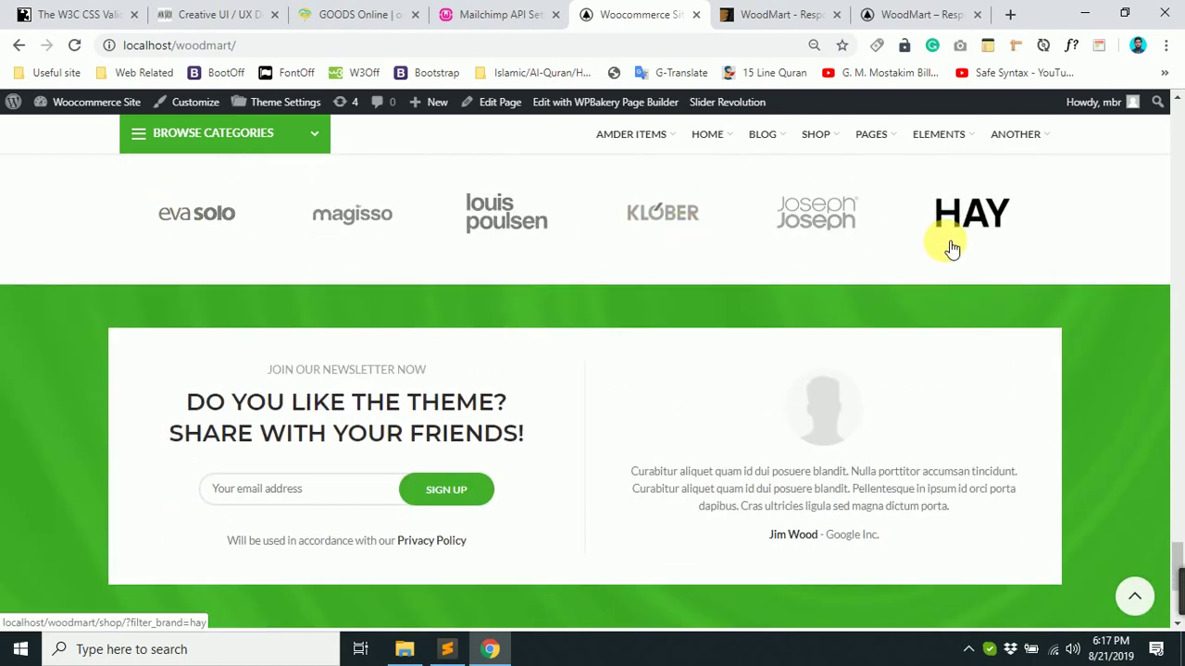
scroll(841, 267, "down", 2)
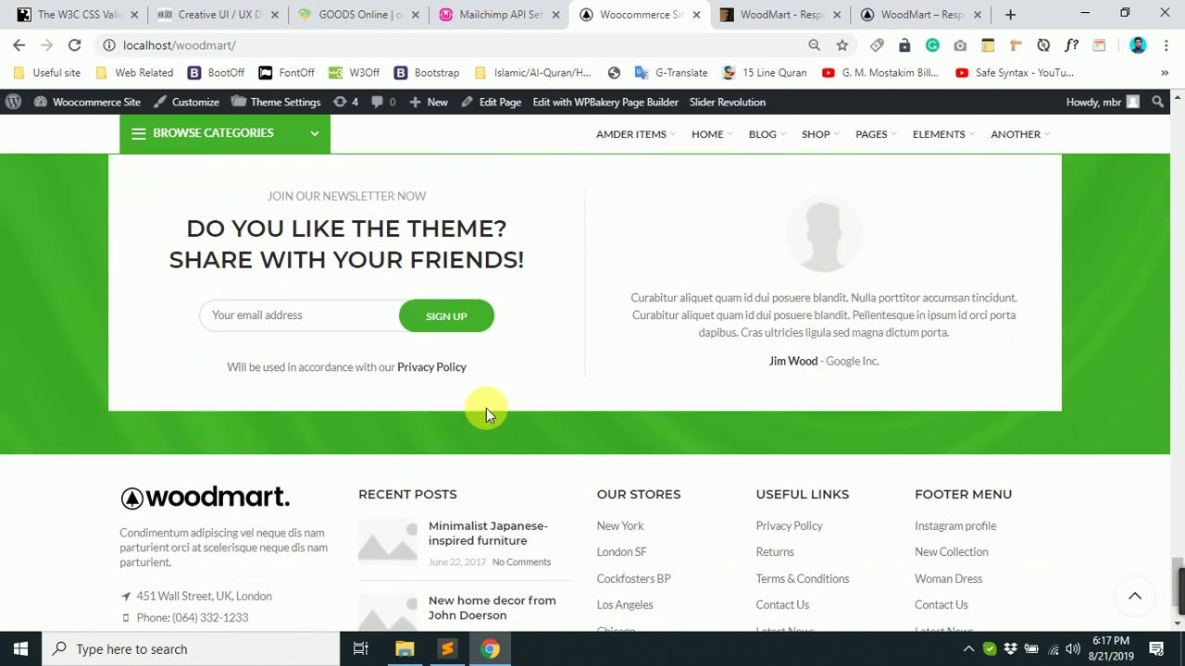
Inspect the newsletter block, highlighting its heading and privacy line and checking the email address field.
scroll(487, 410, "up", 1)
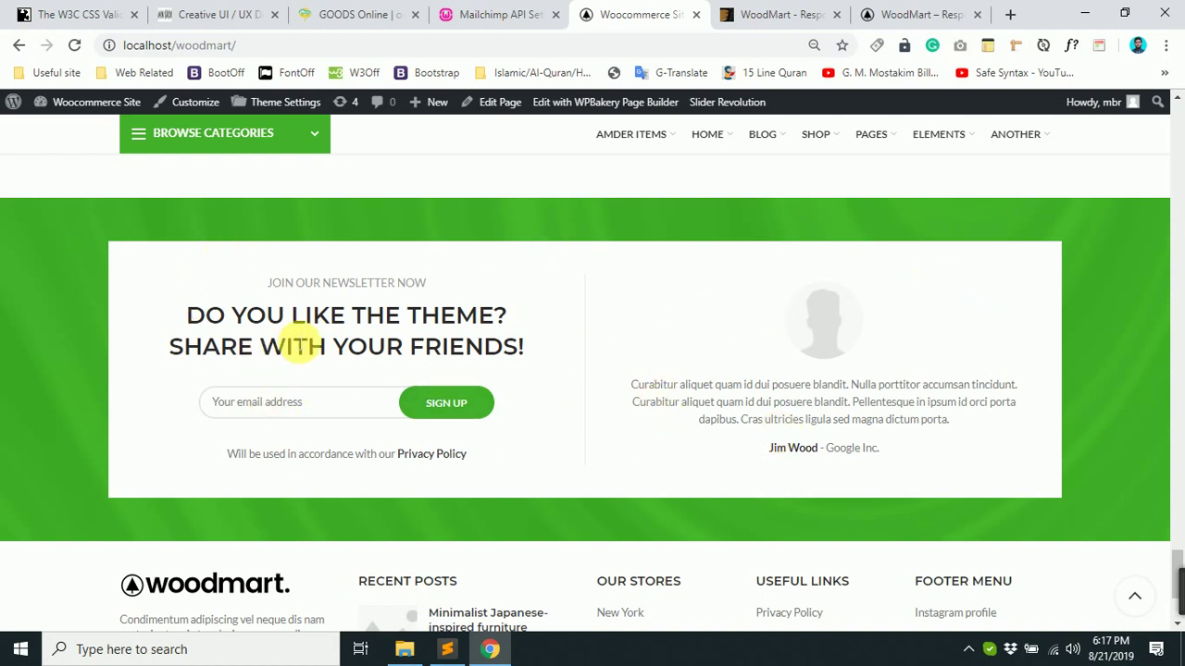
left_click(542, 355)
left_click_drag(541, 355, 249, 280)
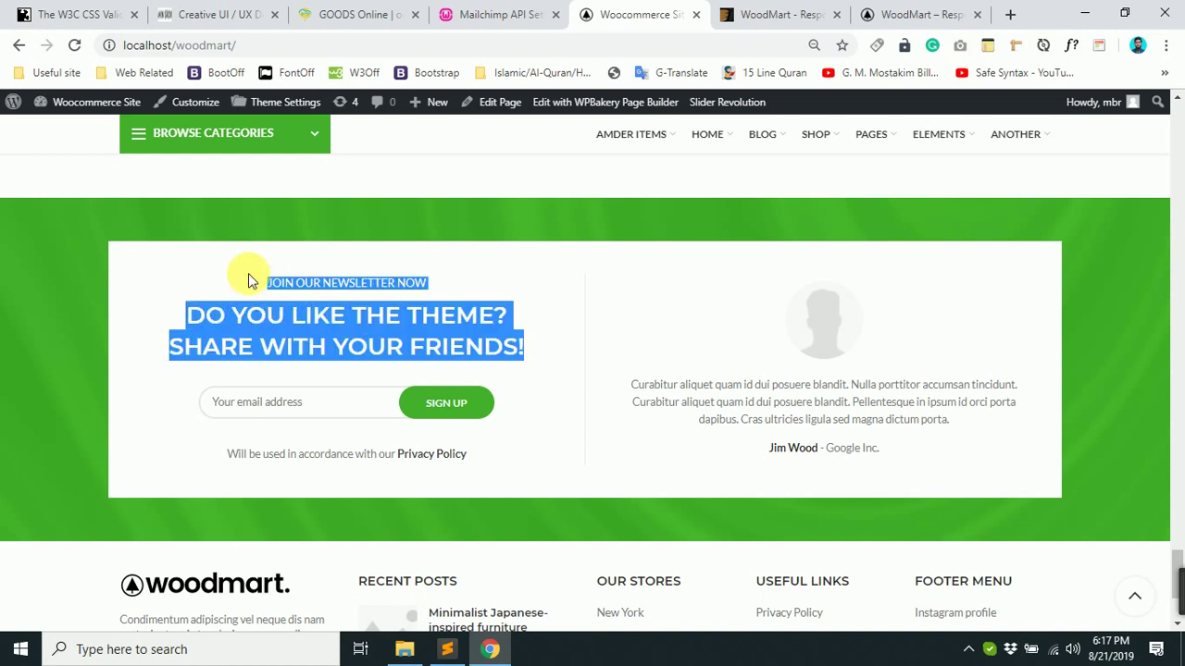
left_click_drag(498, 473, 223, 437)
left_click(248, 402)
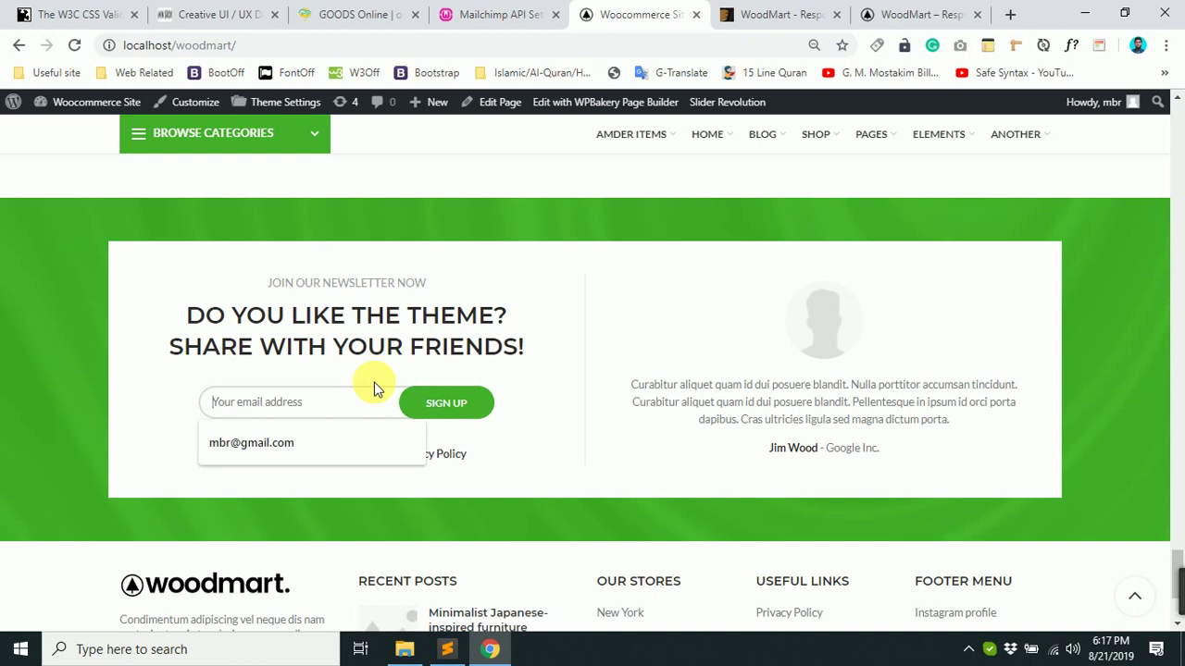
left_click_drag(554, 353, 292, 281)
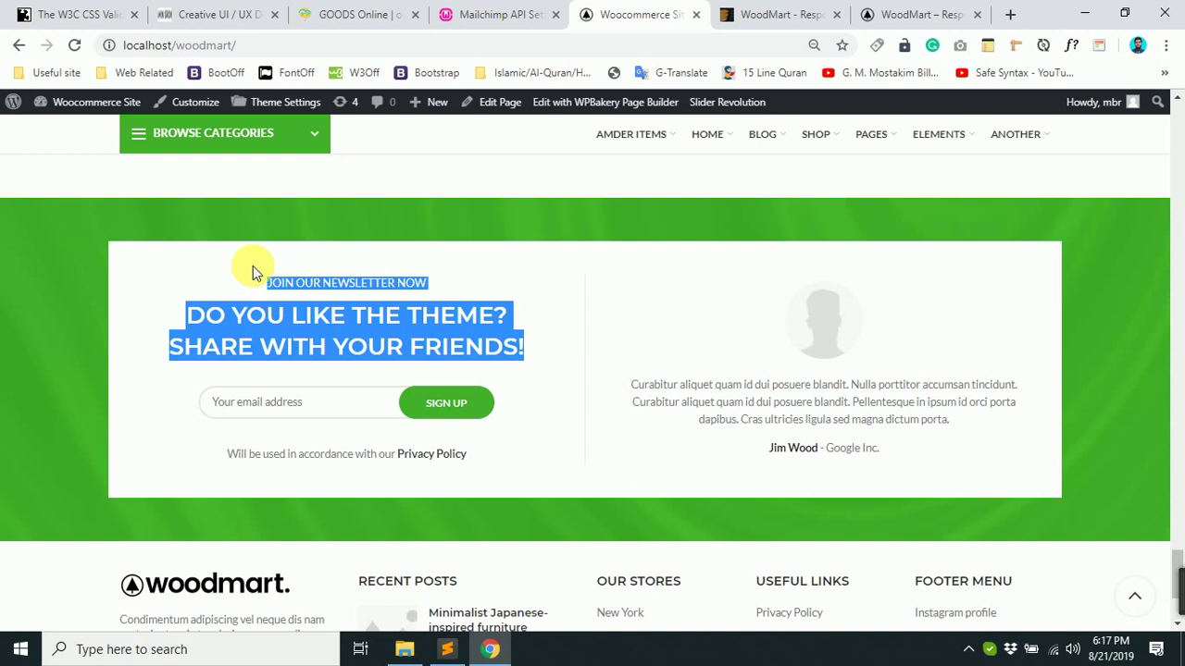
left_click(502, 336)
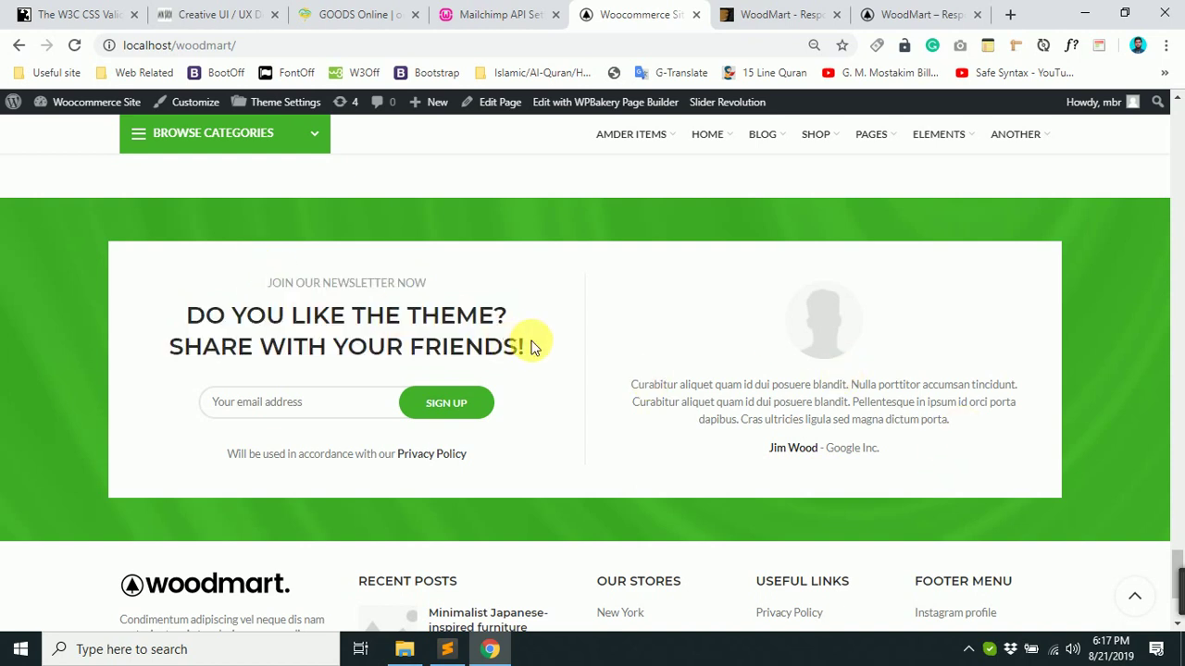
left_click_drag(532, 345, 264, 260)
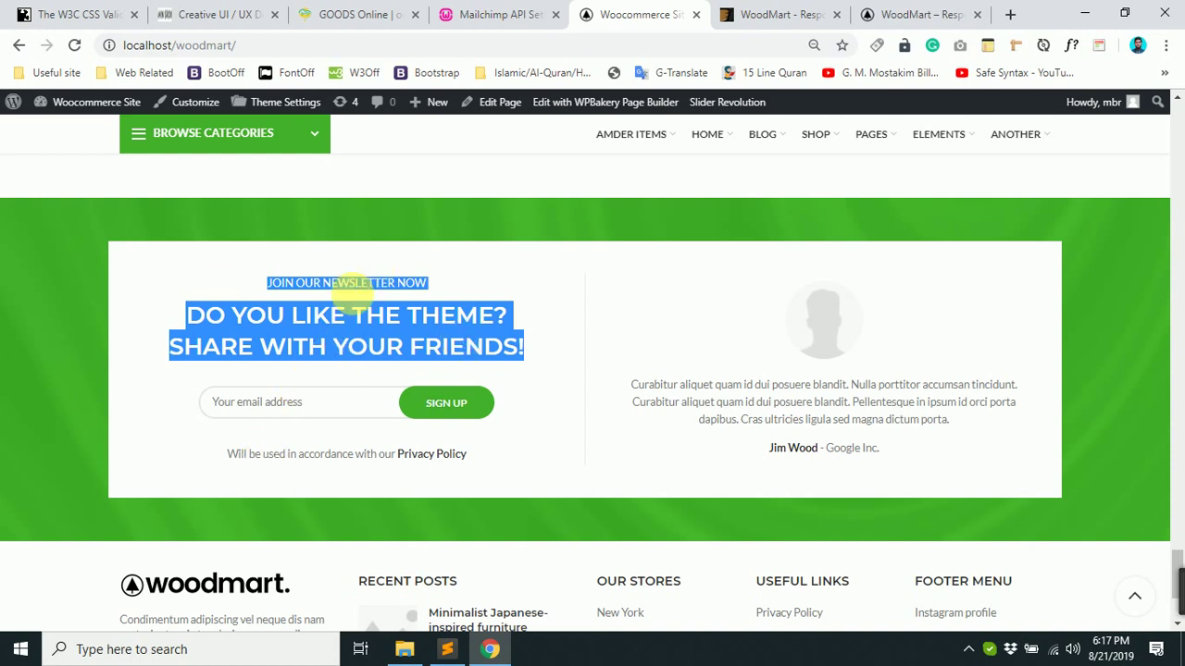
left_click_drag(225, 452, 569, 455)
left_click(251, 404)
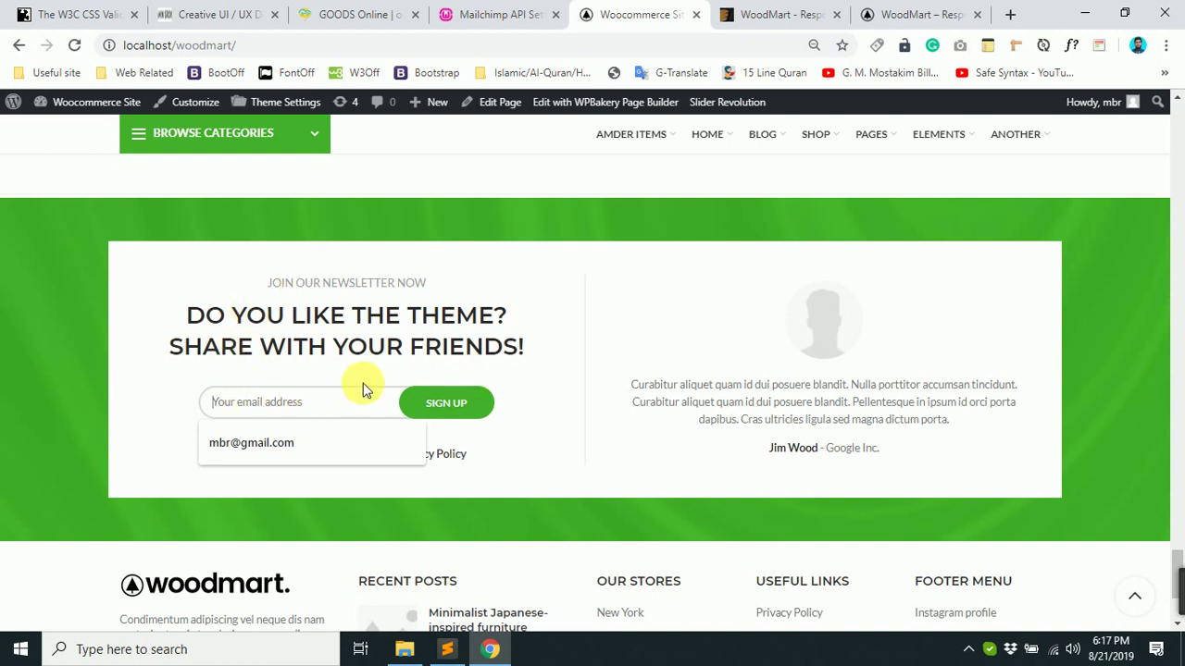
key("Print")
left_click_drag(110, 229, 700, 591)
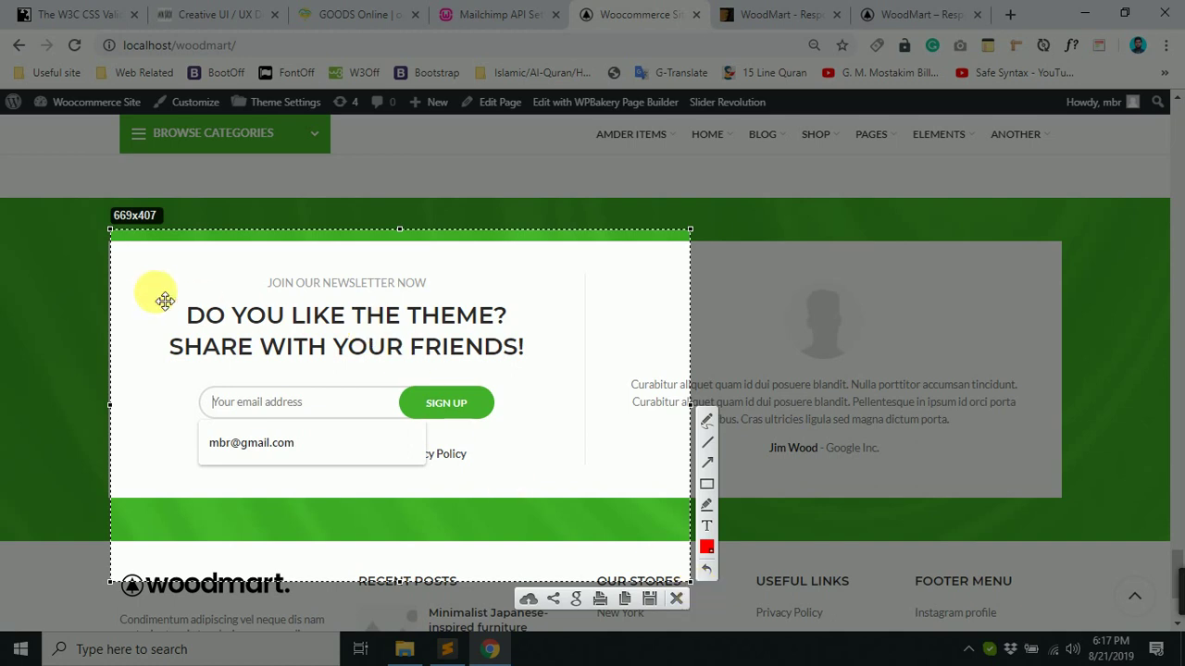
left_click_drag(159, 297, 145, 274)
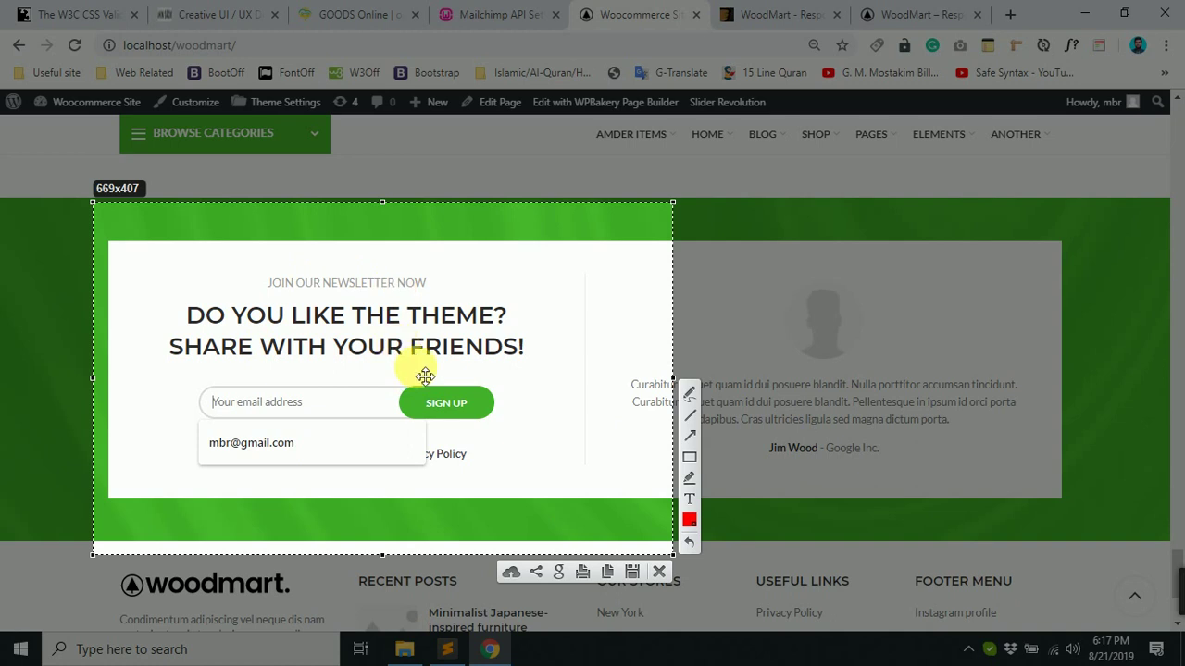
left_click(657, 573)
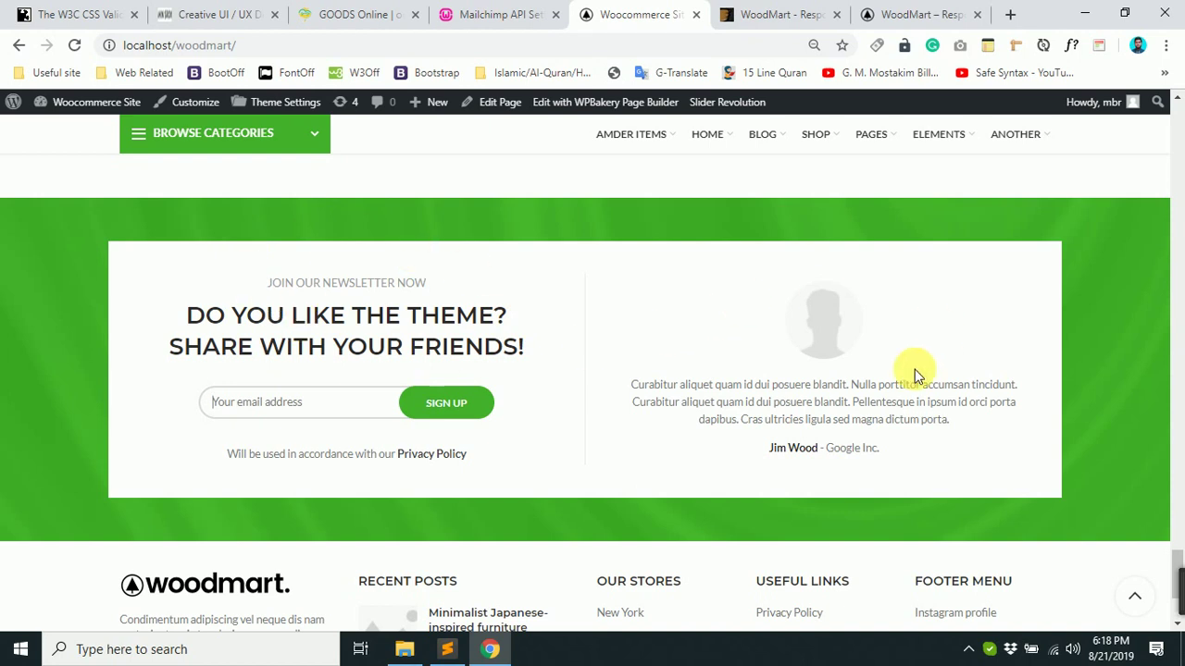
Examine the testimonial beside the newsletter form and the full-width green background, highlighting the testimonial text.
left_click_drag(913, 370, 757, 319)
left_click(984, 369)
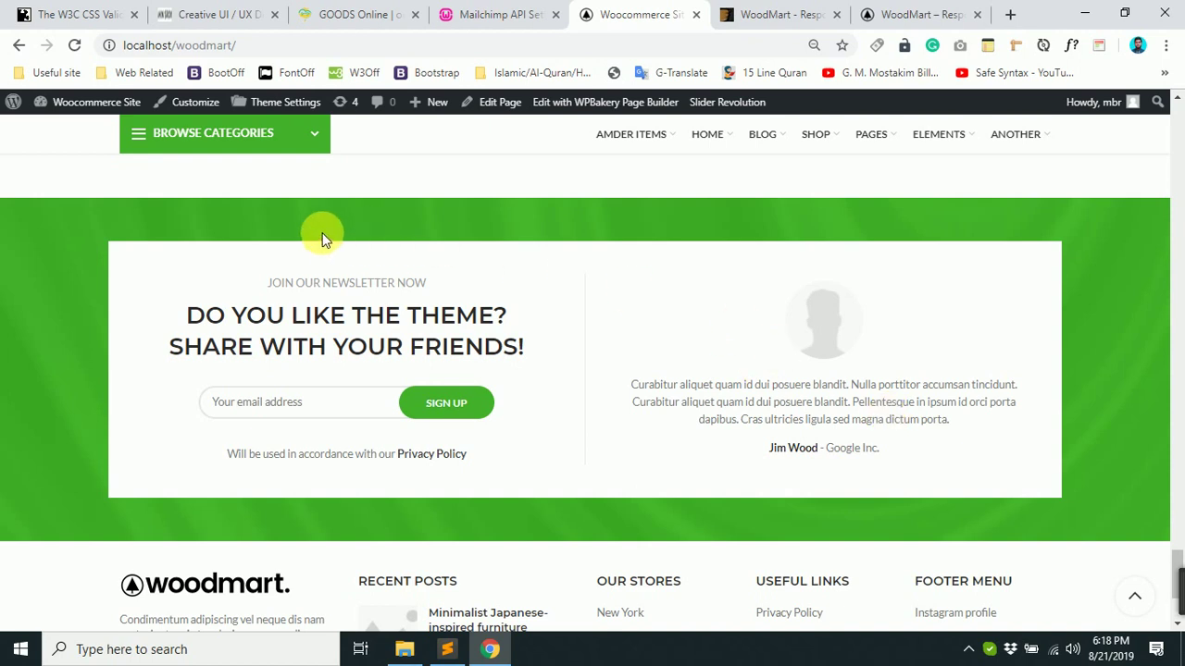
left_click_drag(6, 216, 1164, 416)
left_click(1157, 416)
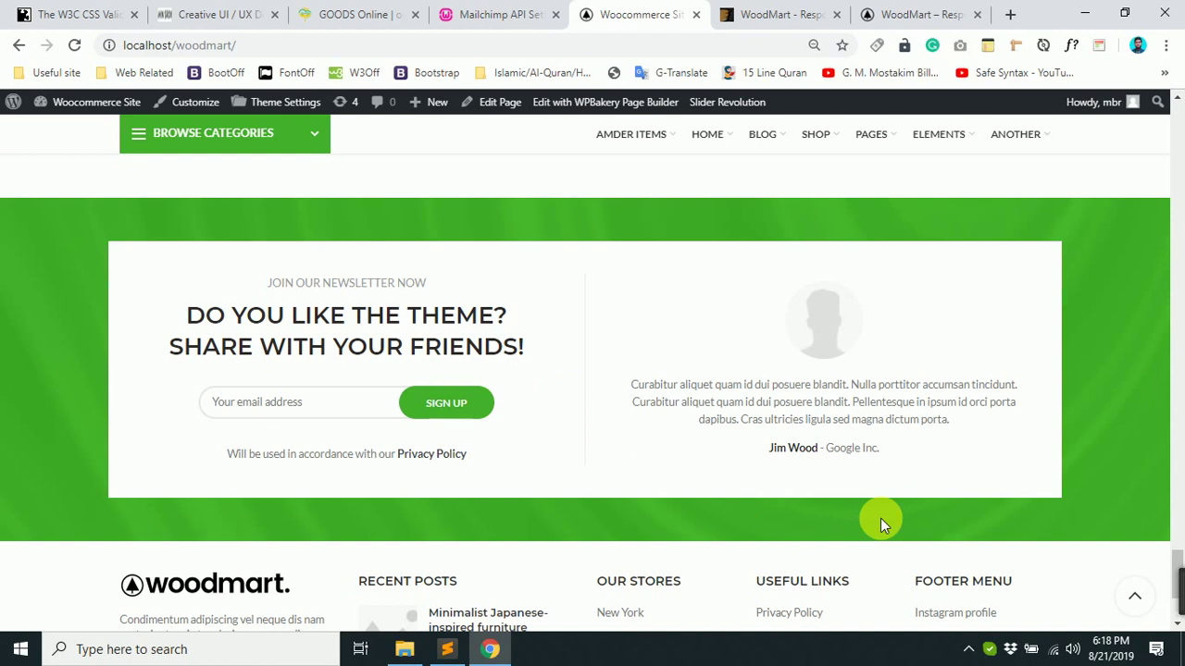
scroll(917, 523, "down", 2)
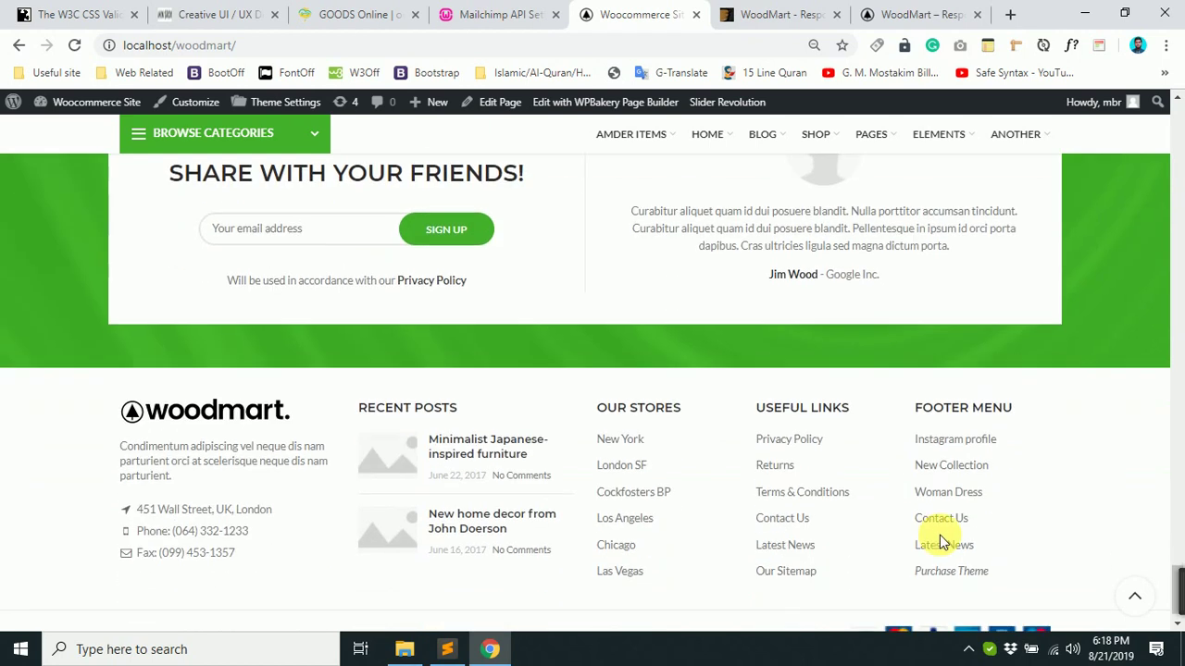
scroll(1072, 474, "up", 2)
left_click(1124, 356)
left_click_drag(1125, 357, 1103, 455)
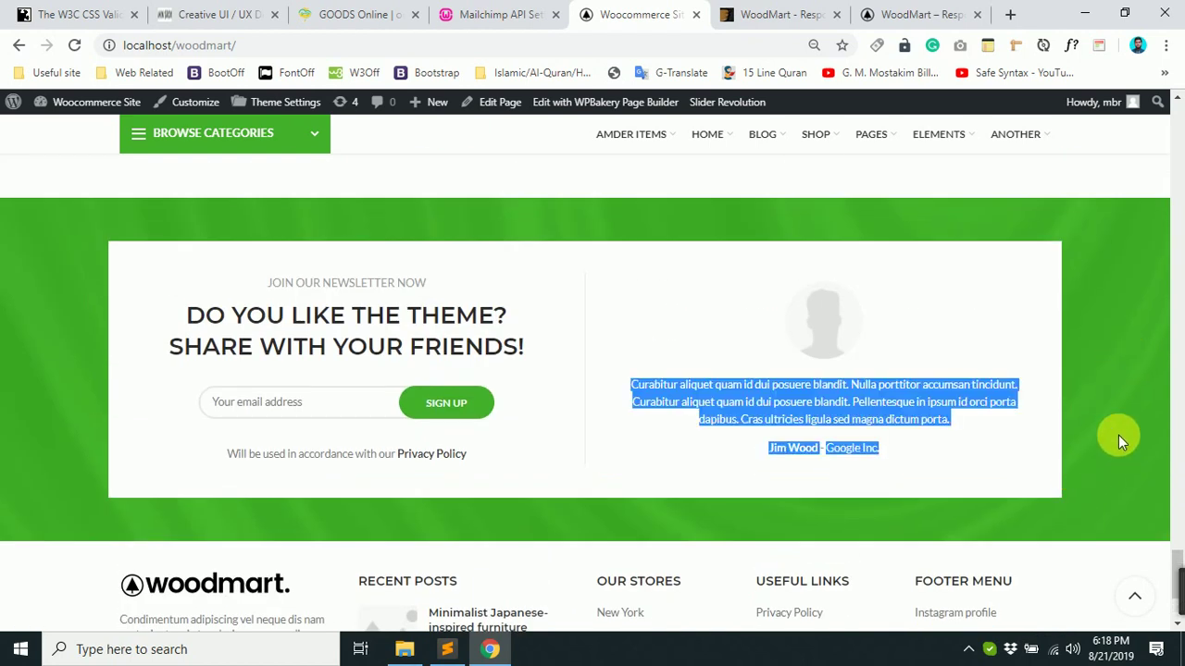
left_click(1120, 433)
Check the footer columns and review the home page's banners, product grid, category tiles and header again.
scroll(1113, 441, "down", 2)
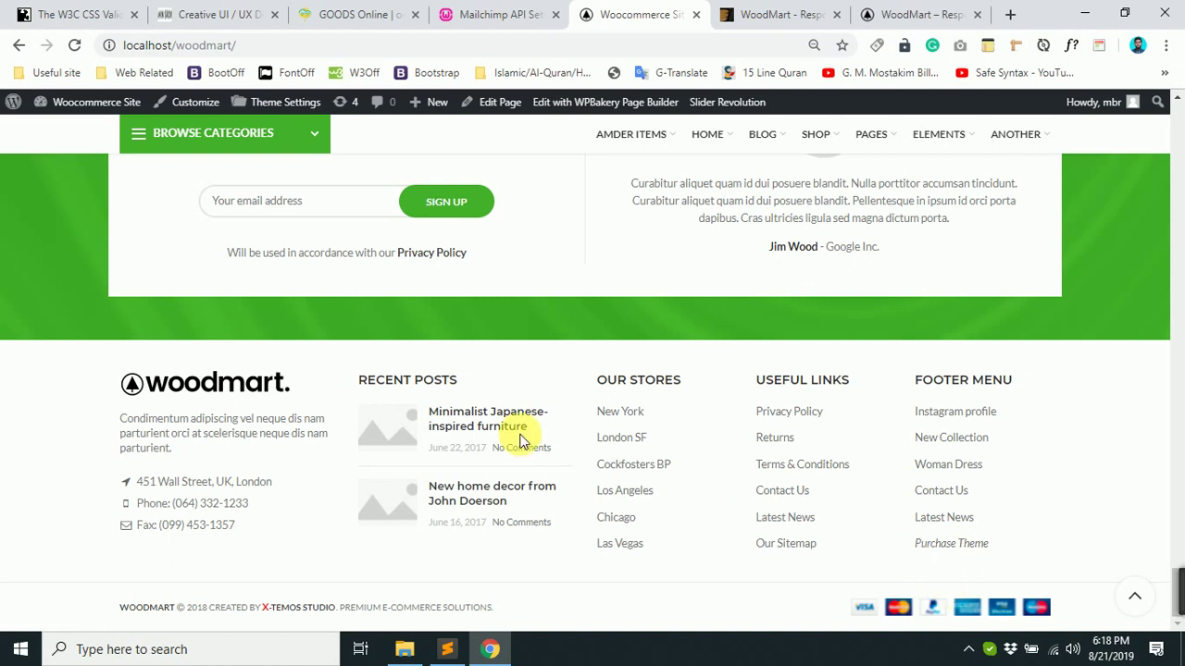
scroll(561, 423, "up", 15)
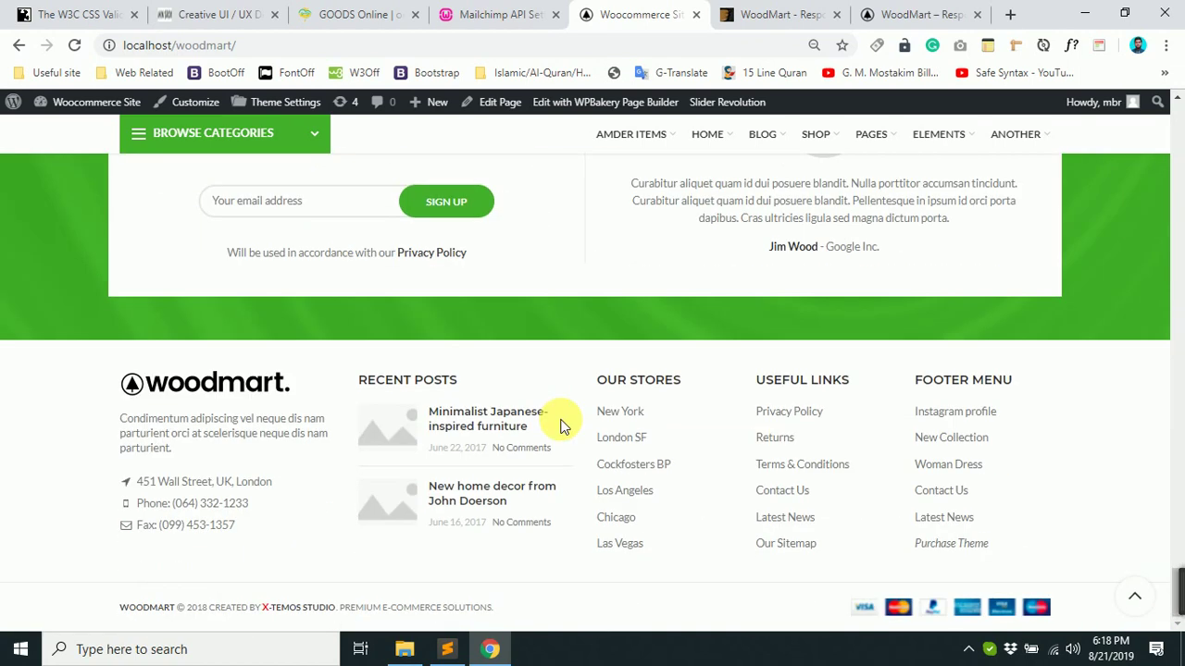
scroll(647, 414, "up", 10)
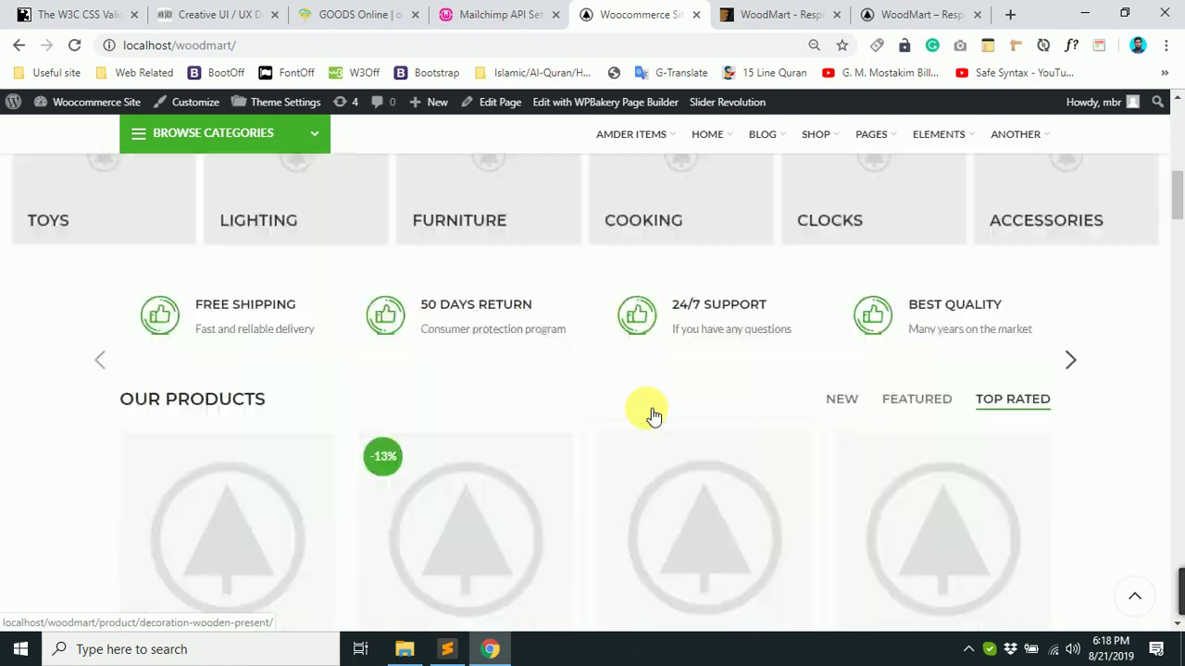
scroll(648, 414, "down", 10)
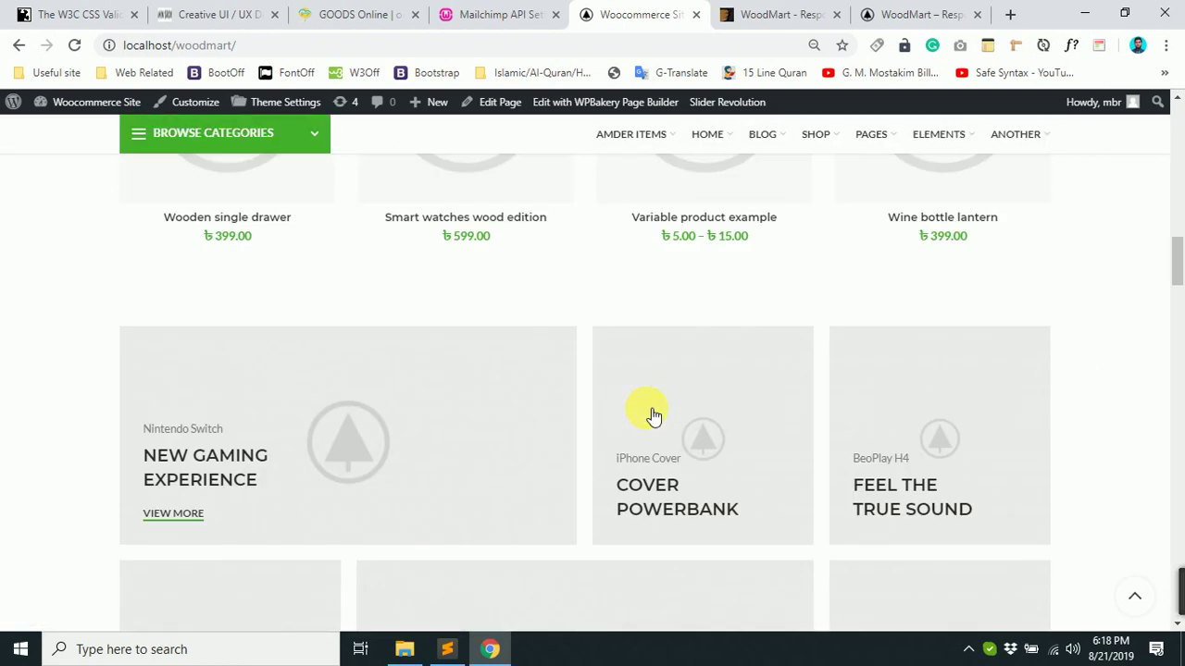
scroll(652, 416, "up", 10)
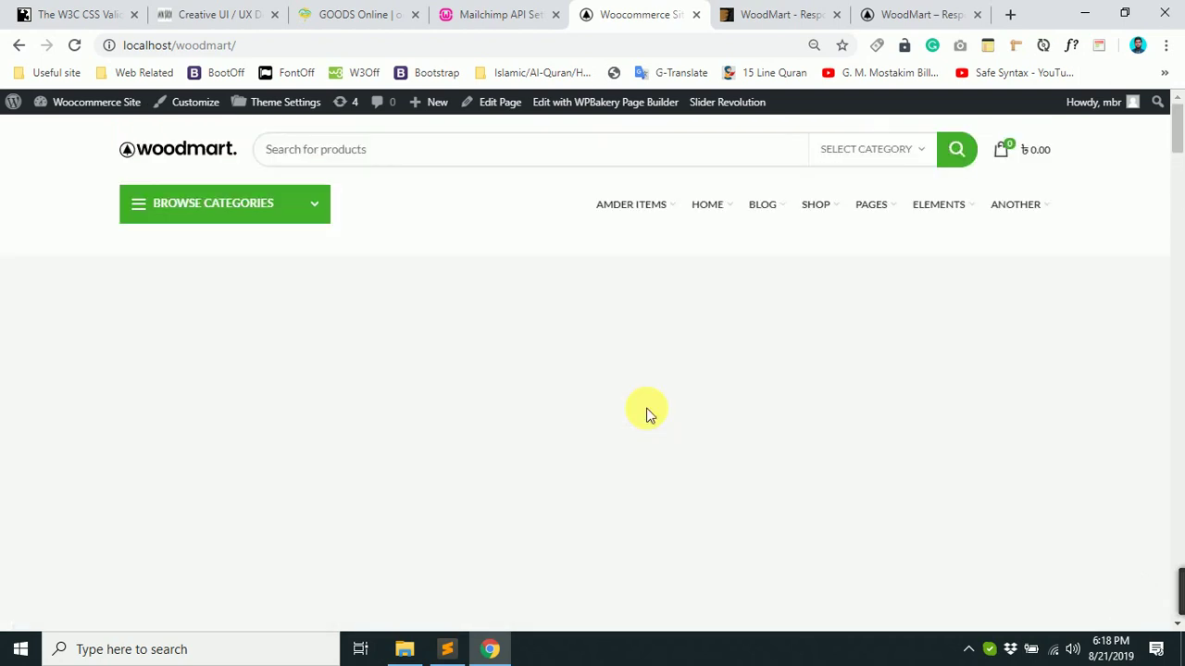
scroll(647, 414, "down", 5)
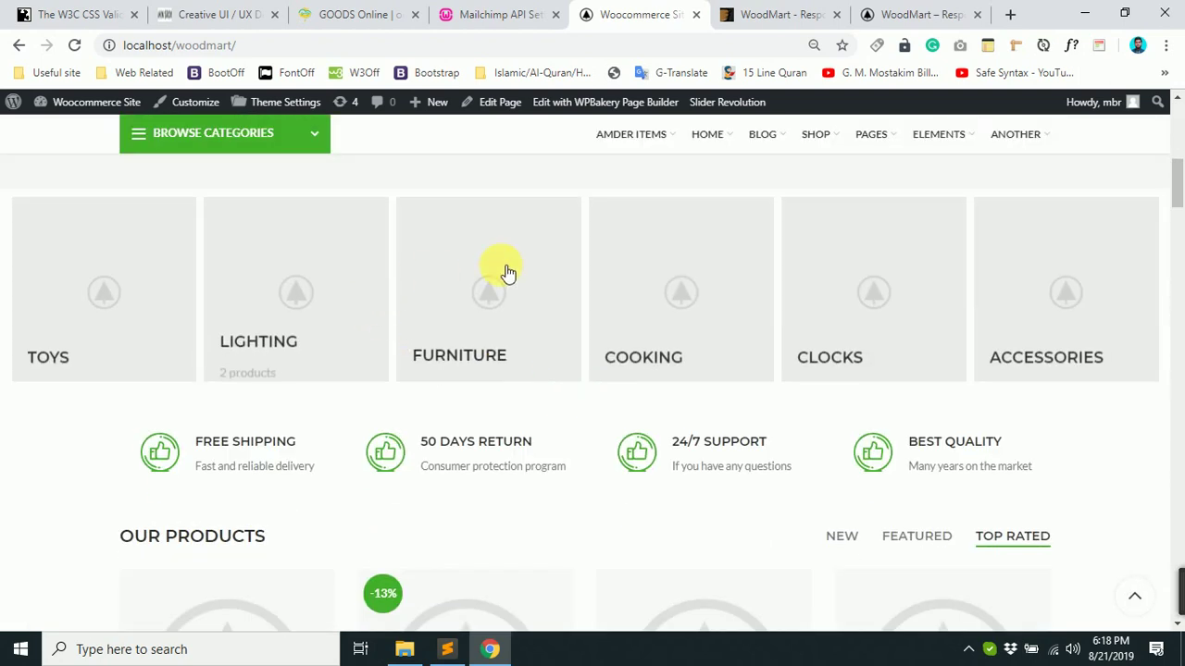
scroll(626, 425, "down", 4)
scroll(624, 421, "up", 9)
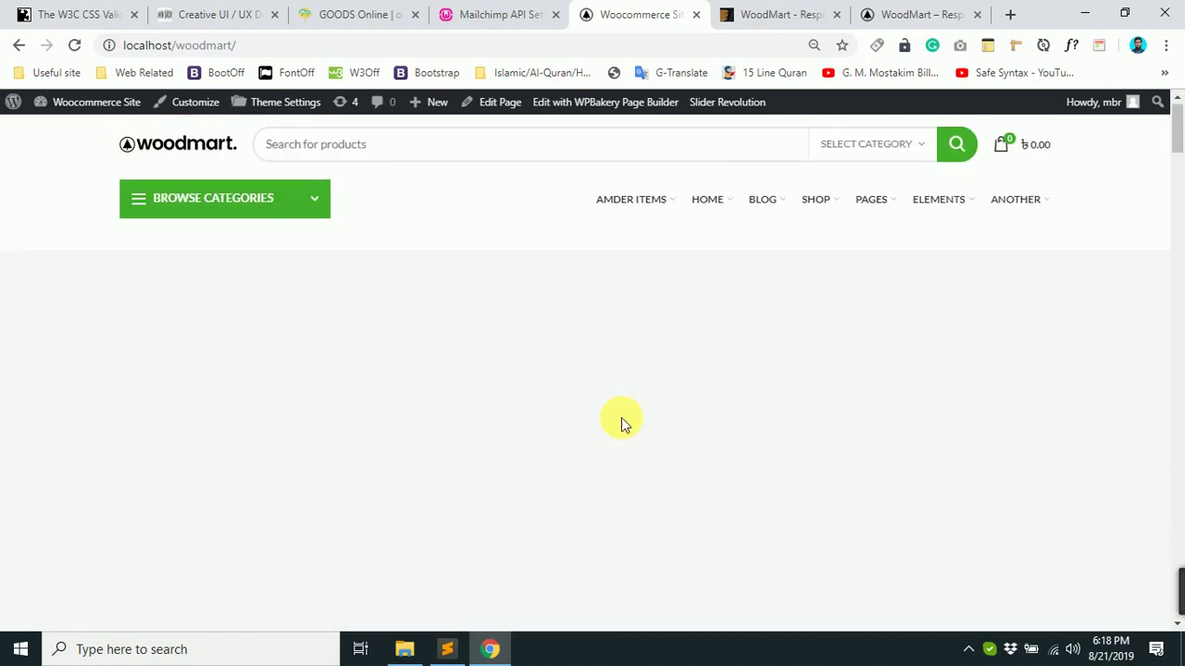
scroll(621, 418, "down", 1)
scroll(621, 418, "up", 1)
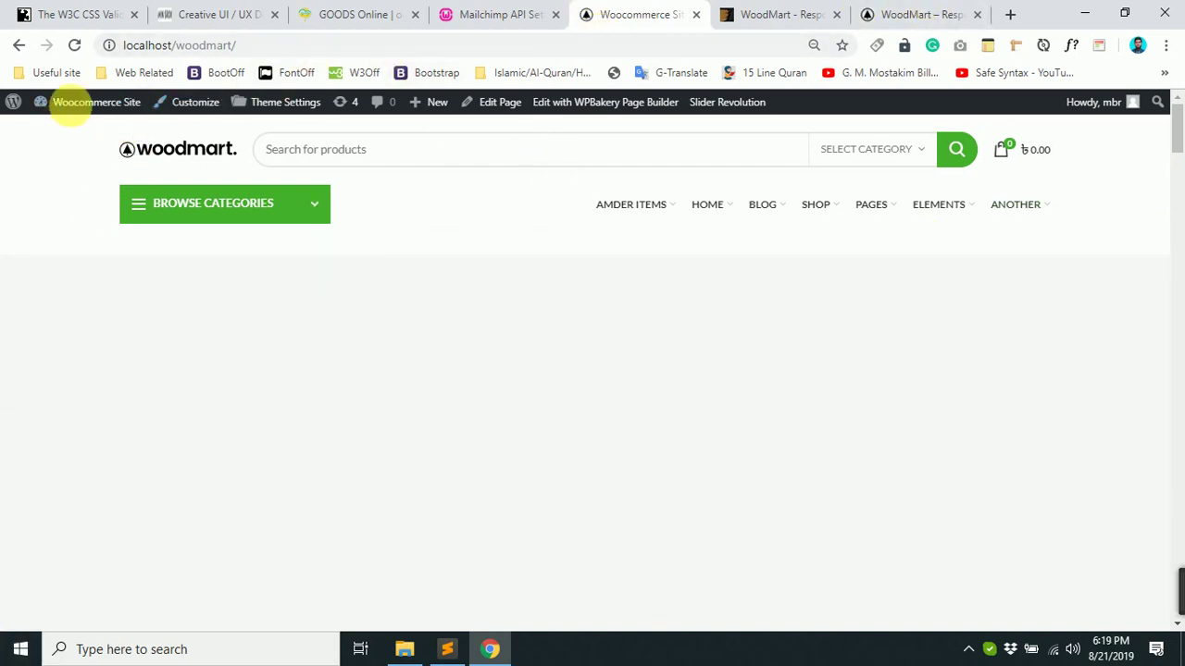
View the WoodMart ThemeForest listing and the live WoodMart demo, highlighting the demo's web address.
left_click(824, 11)
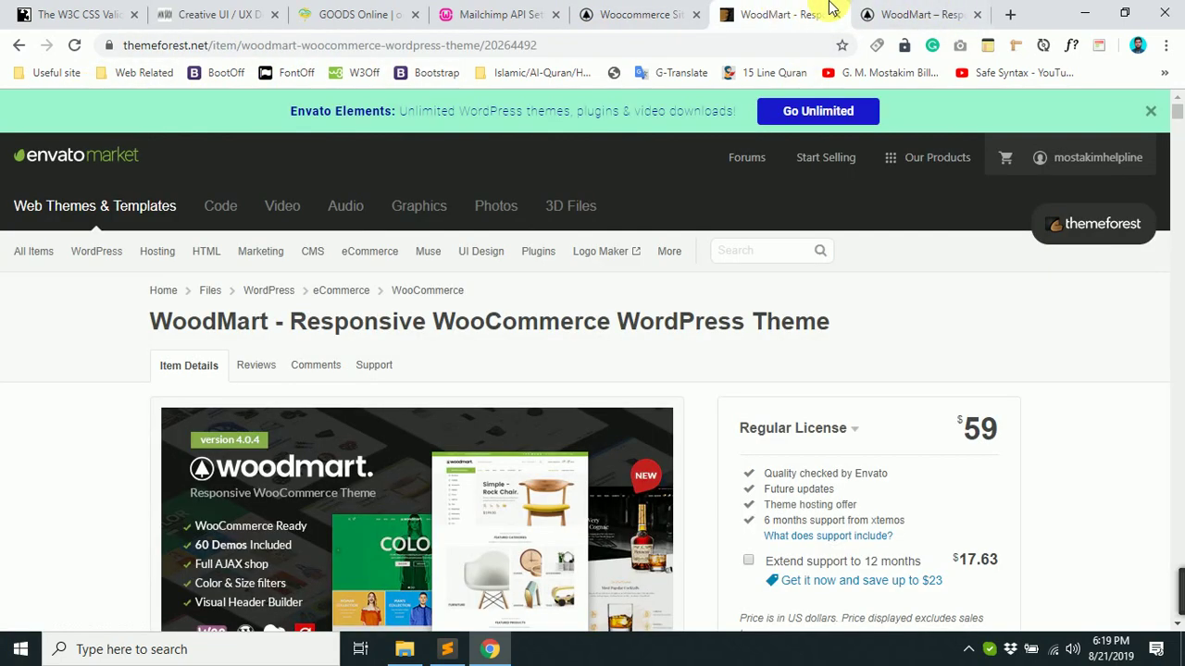
left_click(899, 11)
left_click(282, 45)
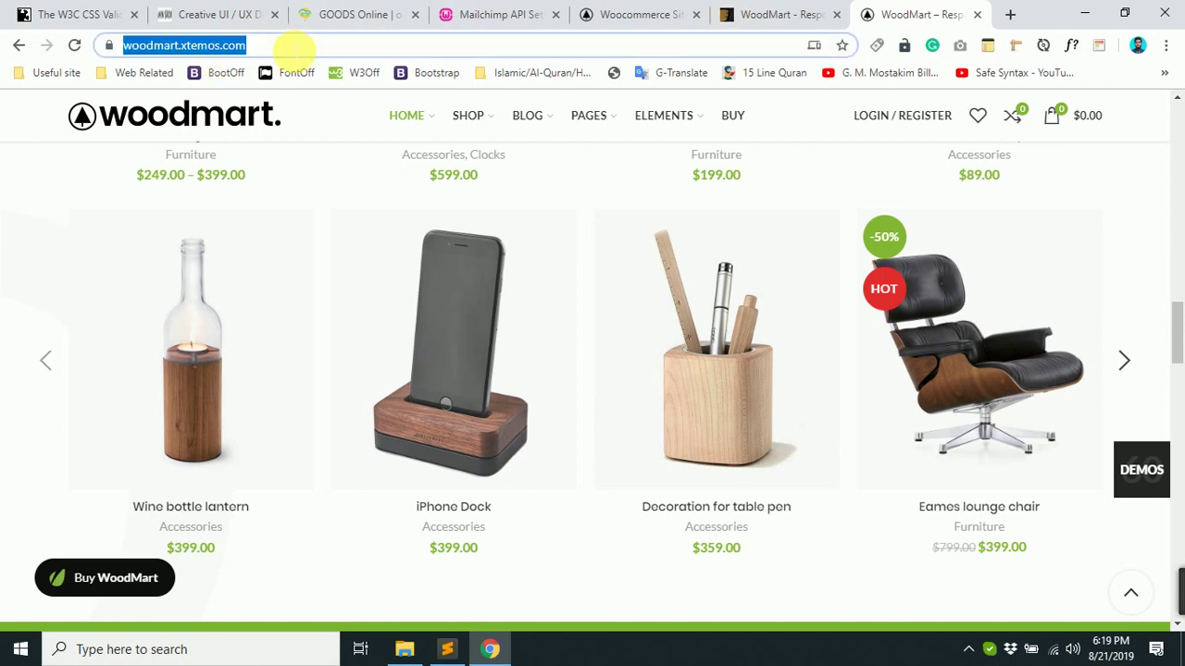
Create a new page in the local WordPress admin and title it "Amader Page".
left_click(481, 13)
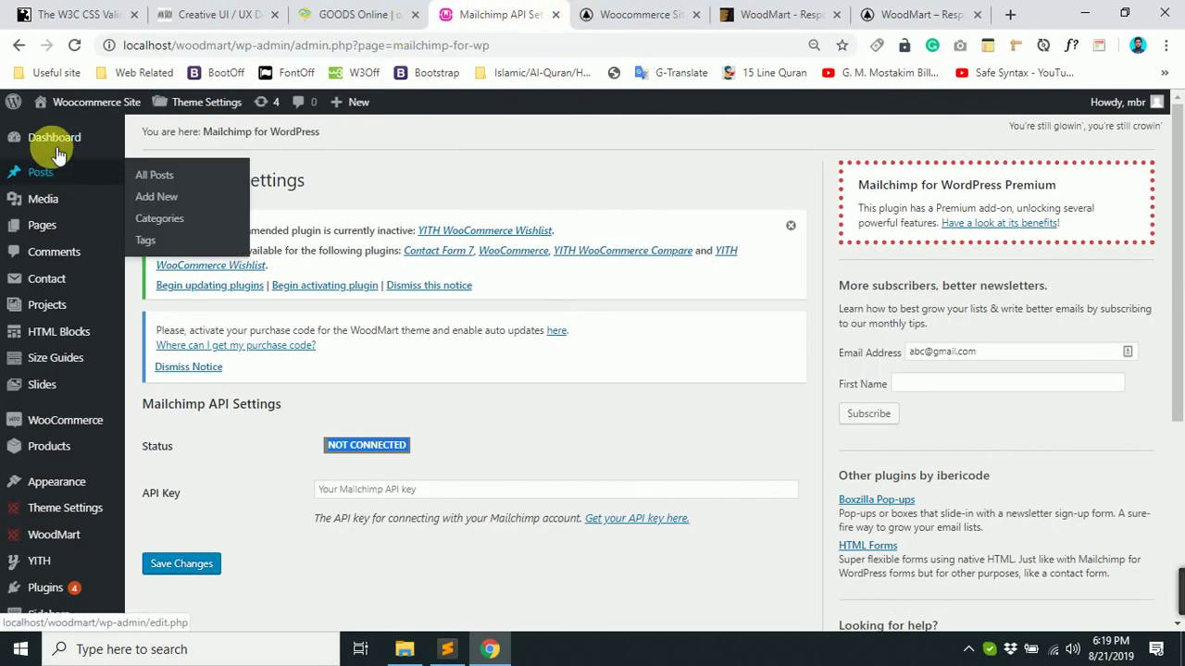
mouse_move(54, 229)
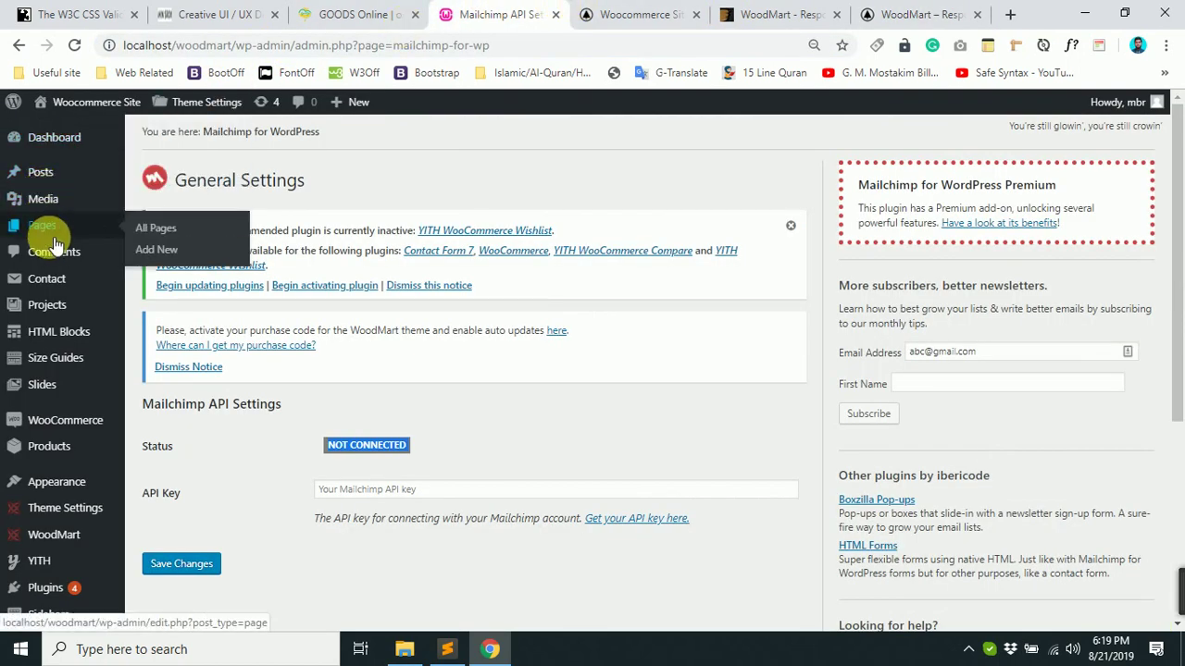
left_click(191, 252)
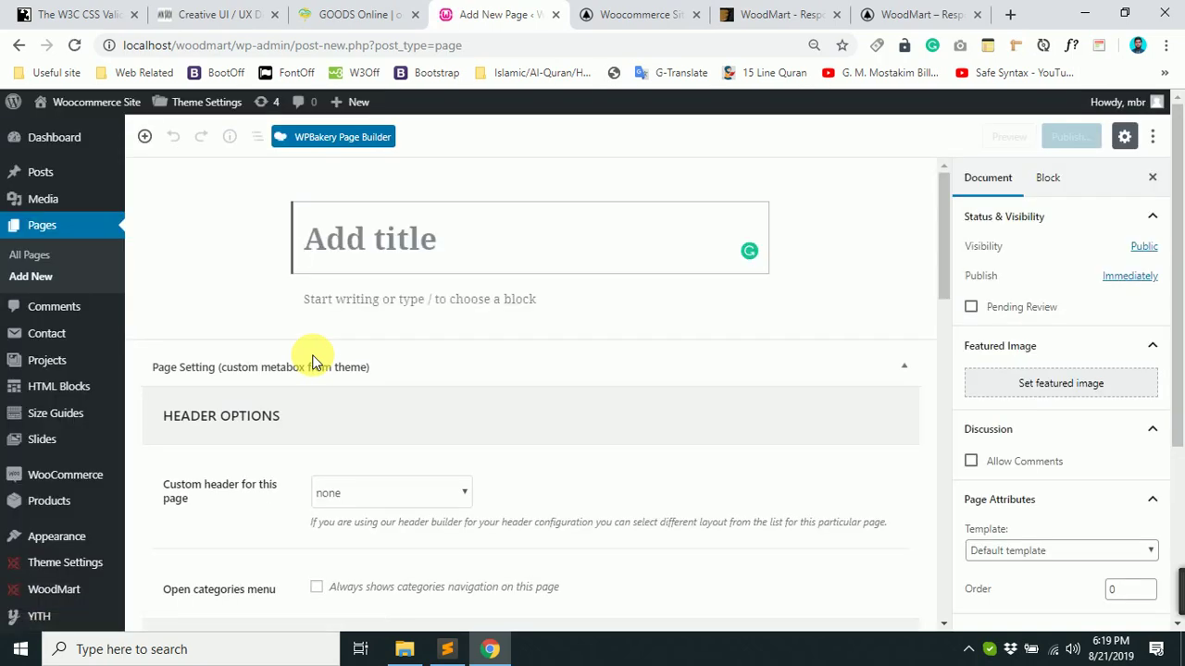
type("Amader")
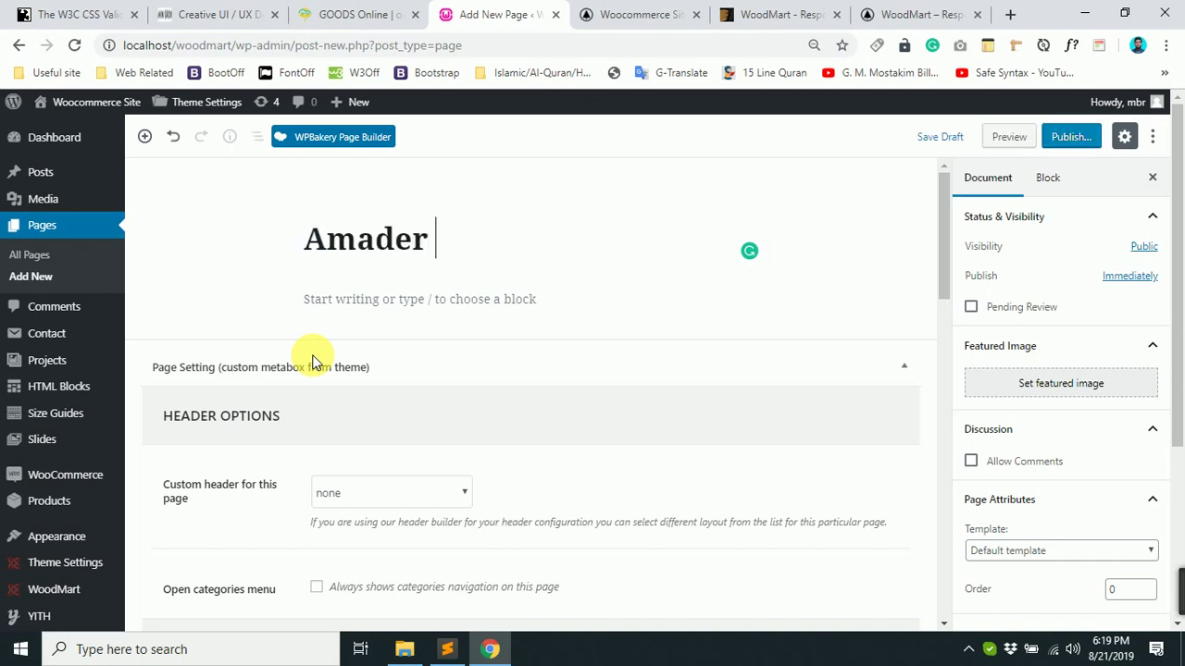
type(" Page")
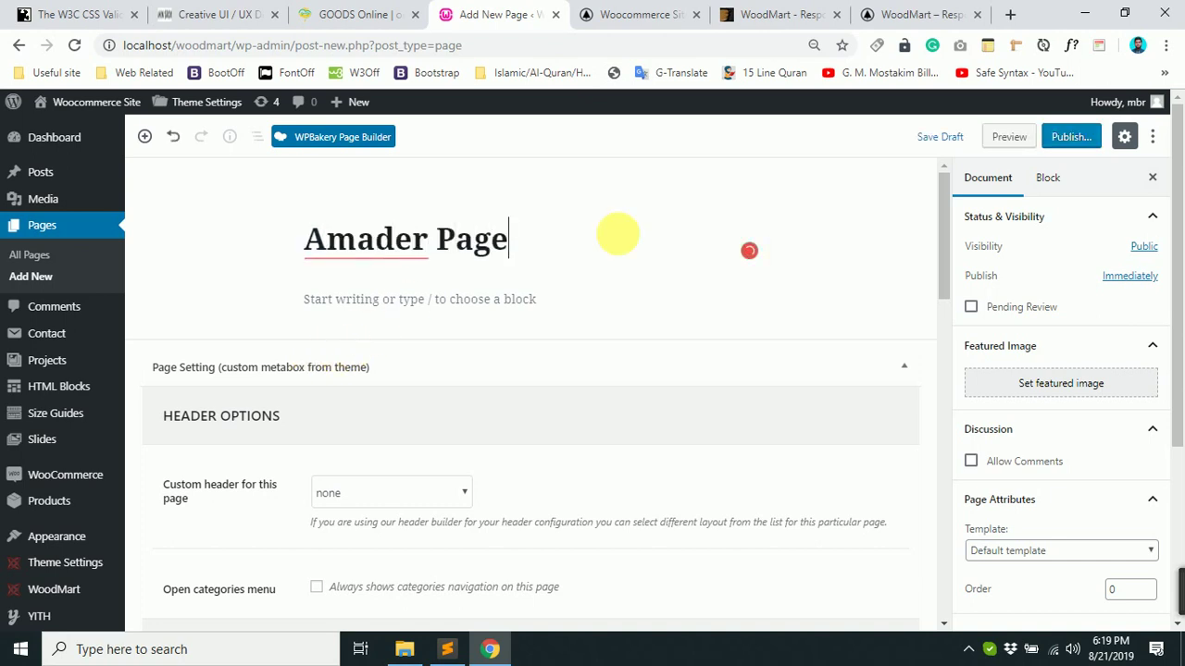
Review the header and page title options, and publish the "Amader Page" page.
scroll(653, 387, "down", 4)
scroll(620, 428, "up", 3)
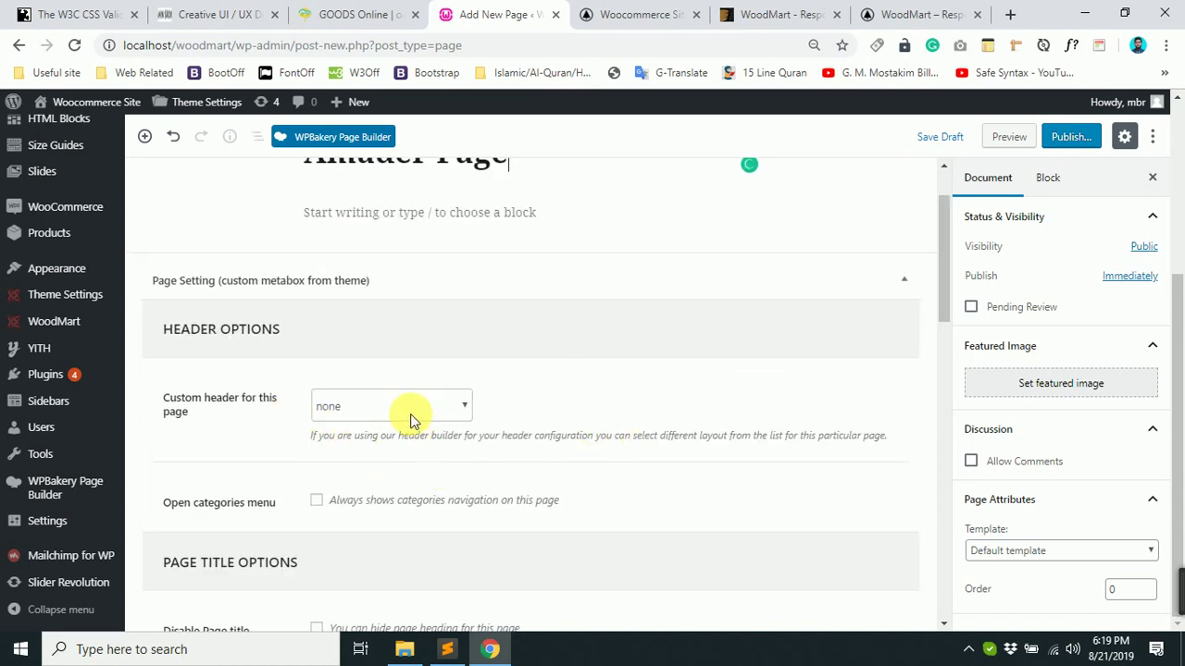
scroll(515, 415, "up", 1)
scroll(515, 416, "down", 2)
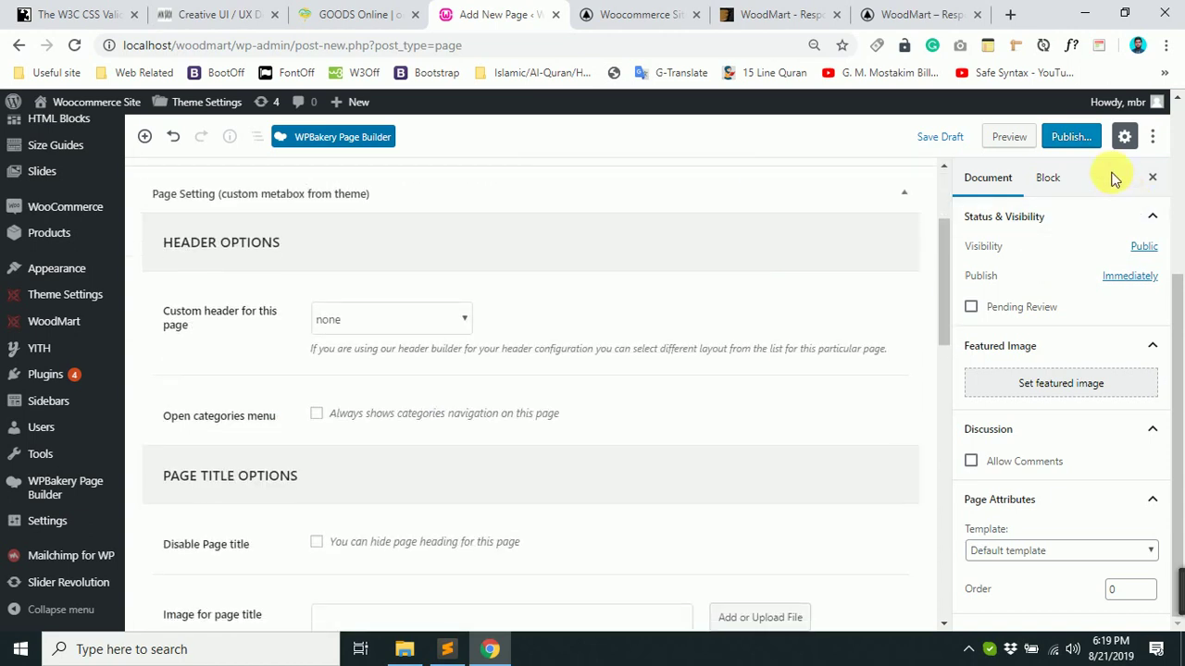
left_click(1079, 139)
left_click(1074, 136)
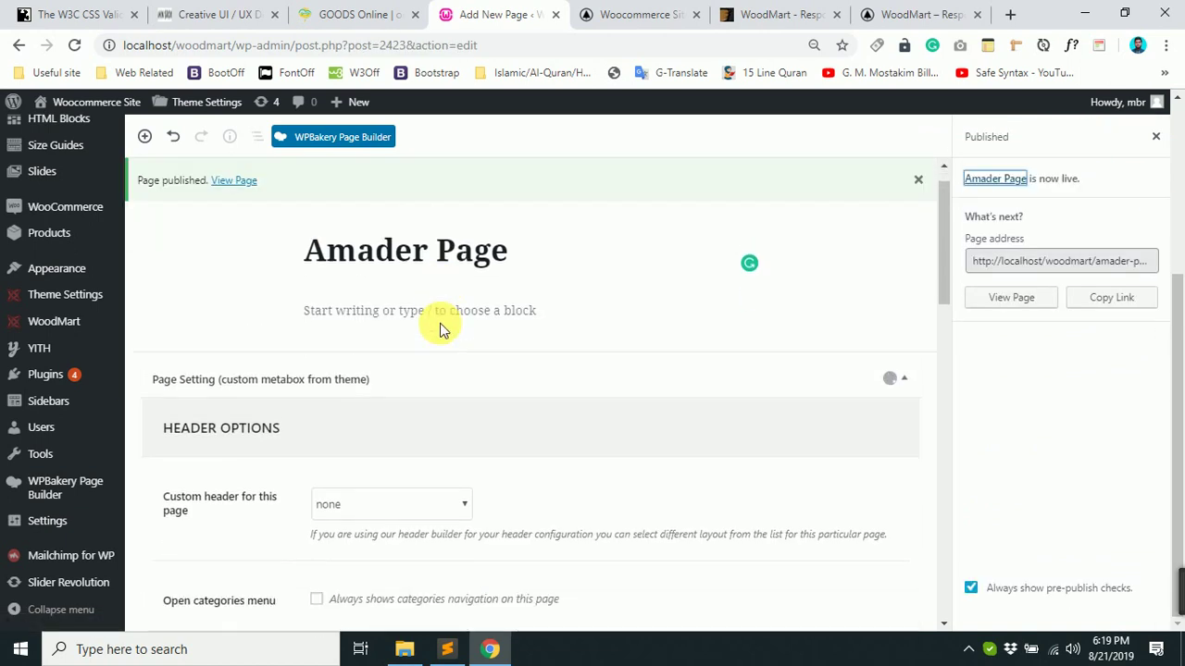
Switch the page to WPBakery Page Builder's Backend Editor and look over the blank layout area and settings.
scroll(444, 319, "down", 3)
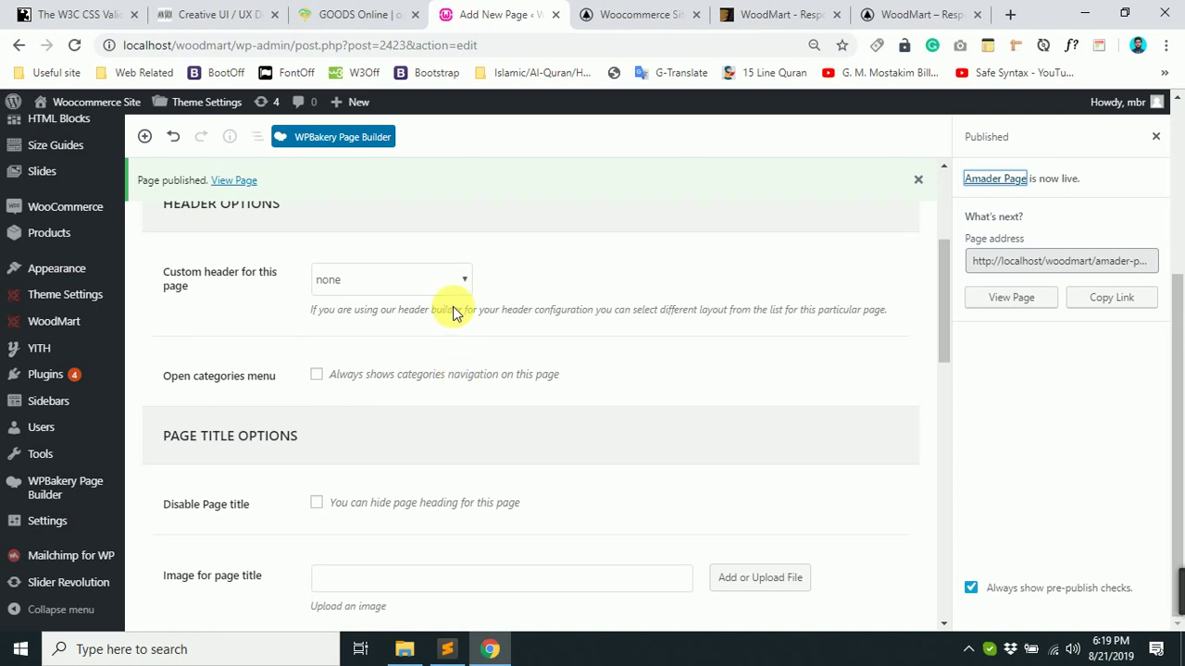
left_click(309, 148)
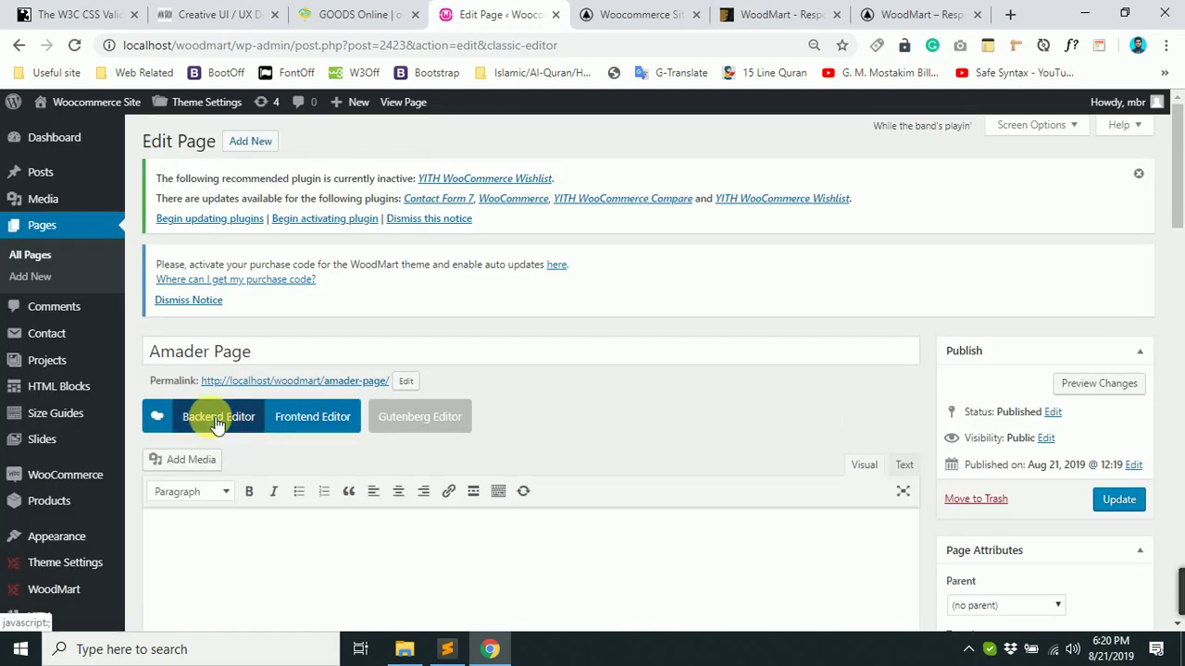
left_click(216, 419)
scroll(389, 324, "down", 3)
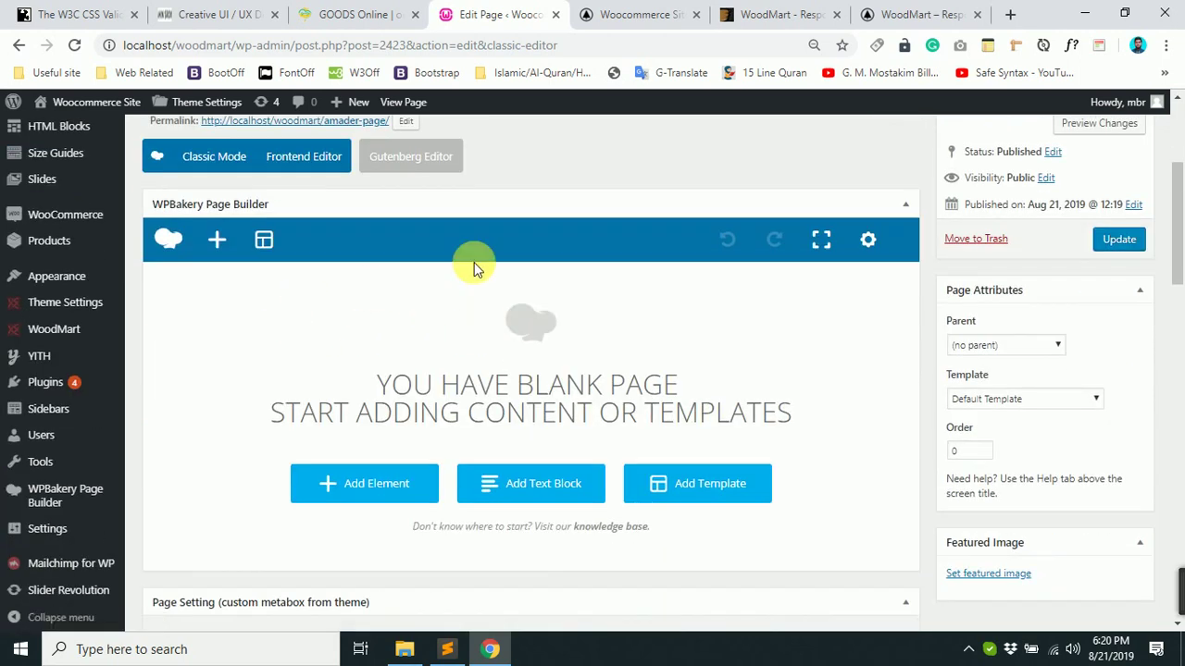
scroll(746, 286, "down", 5)
scroll(449, 299, "up", 8)
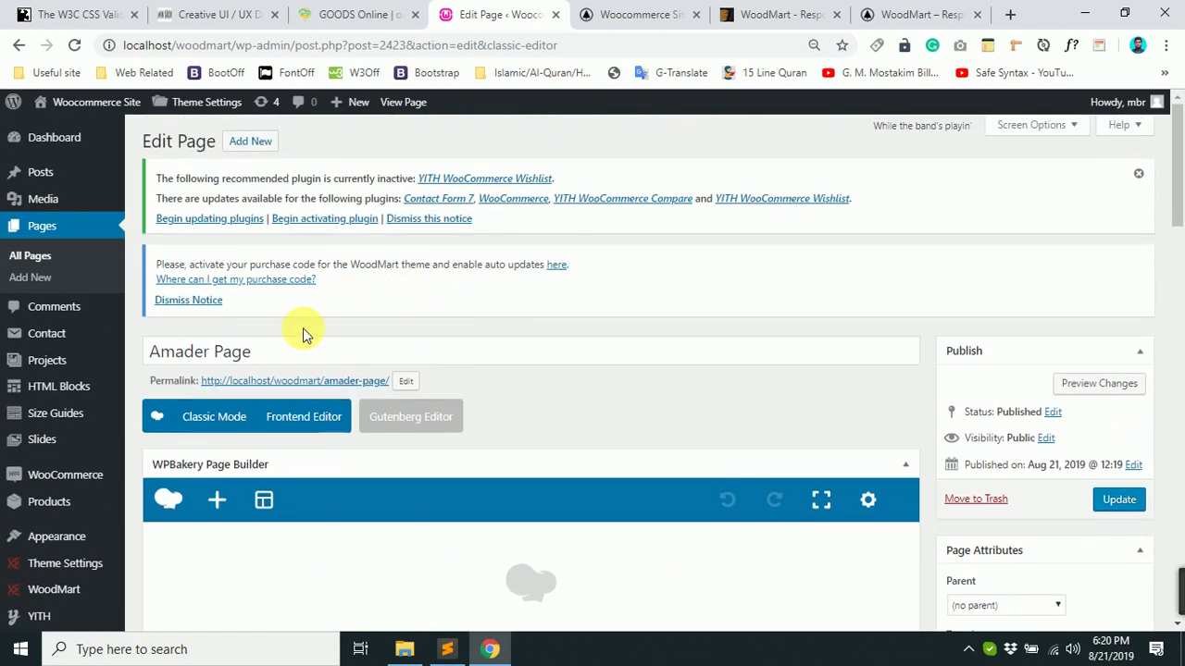
View the published page in a new tab through its permalink and examine its header, title banner, sidebar and brand logos.
left_click(304, 382)
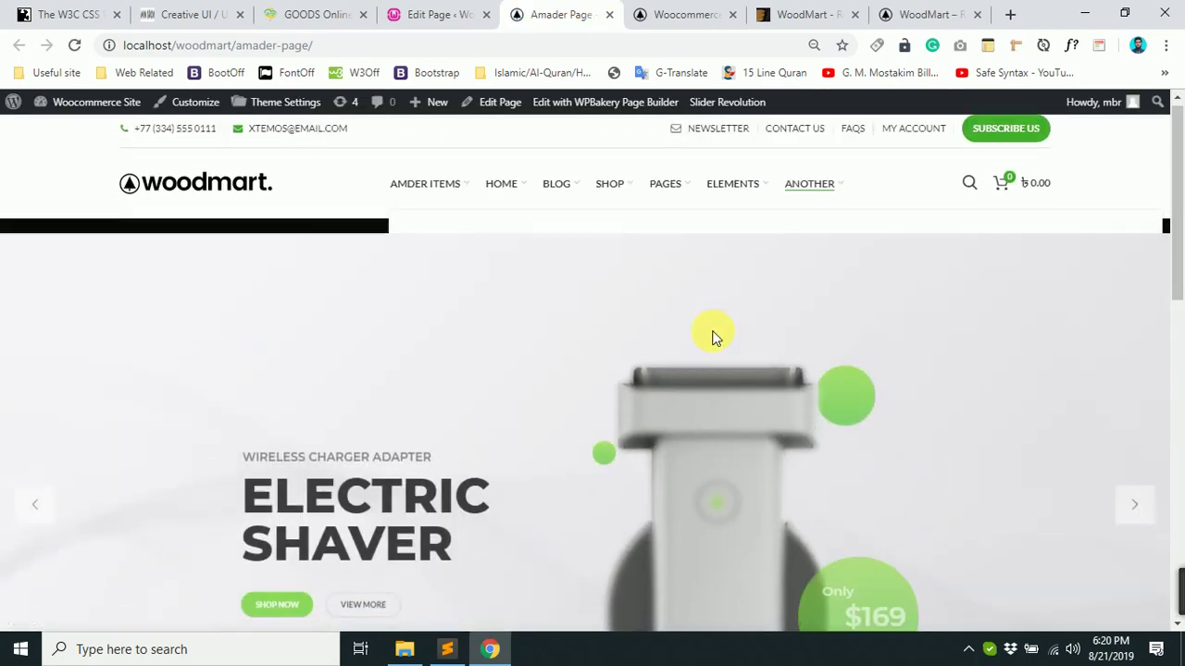
scroll(713, 335, "down", 1)
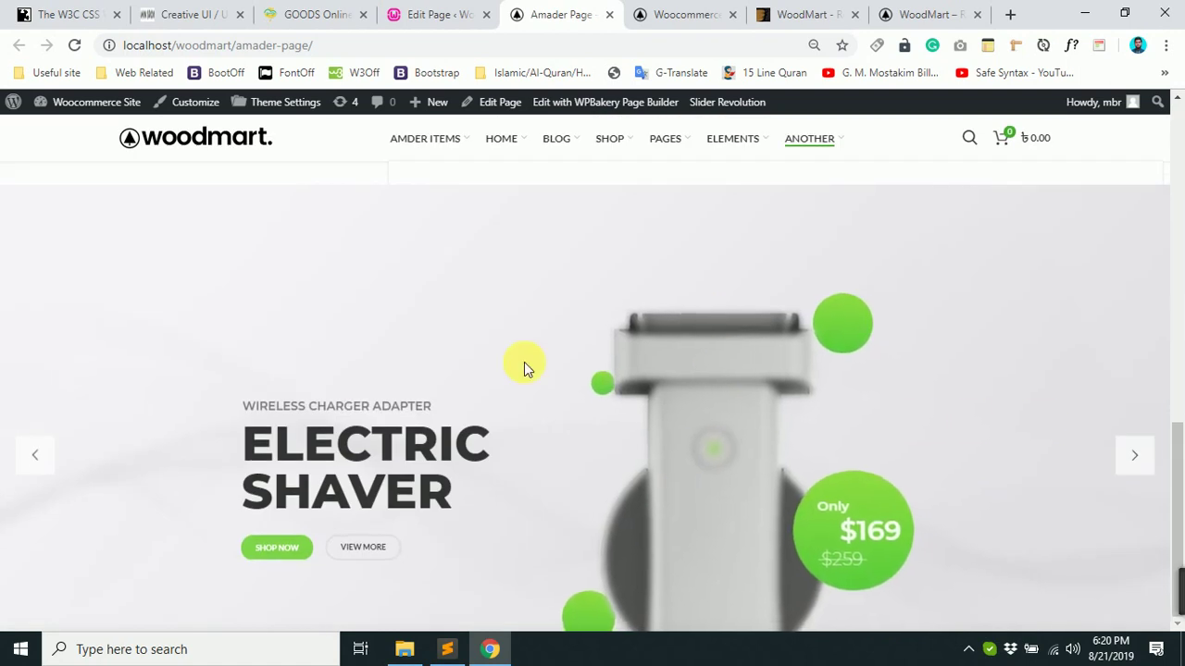
scroll(714, 390, "up", 1)
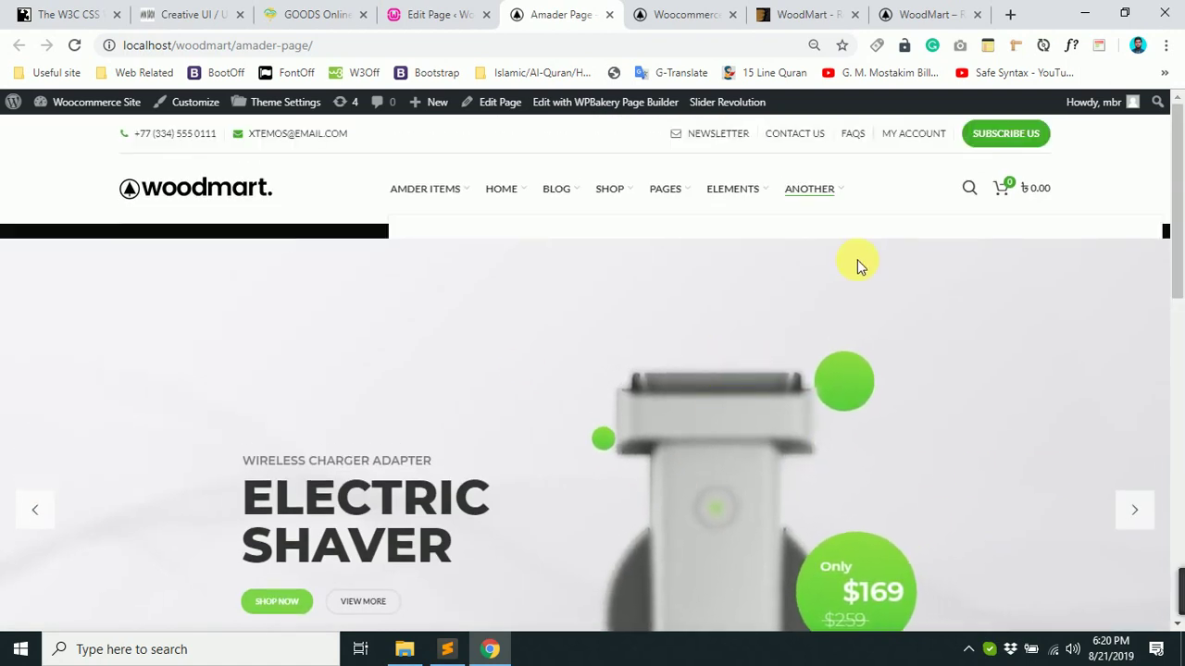
scroll(410, 454, "down", 1)
scroll(1111, 508, "down", 10)
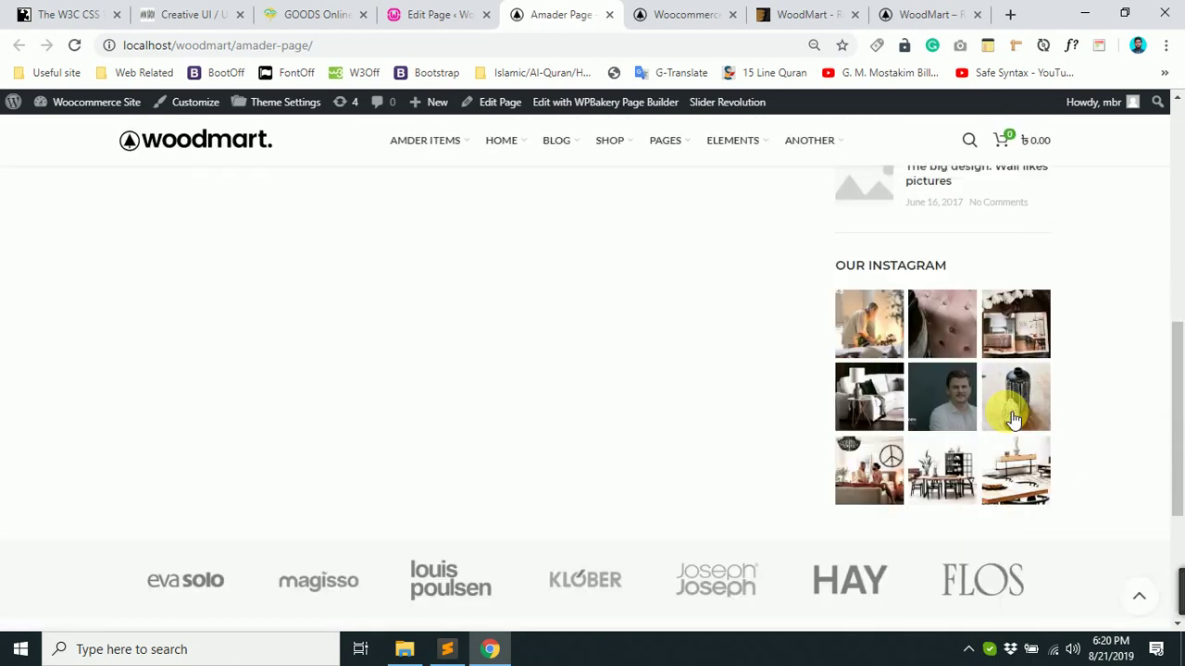
scroll(1012, 417, "down", 5)
scroll(1013, 417, "up", 20)
scroll(1012, 416, "down", 15)
scroll(507, 539, "up", 6)
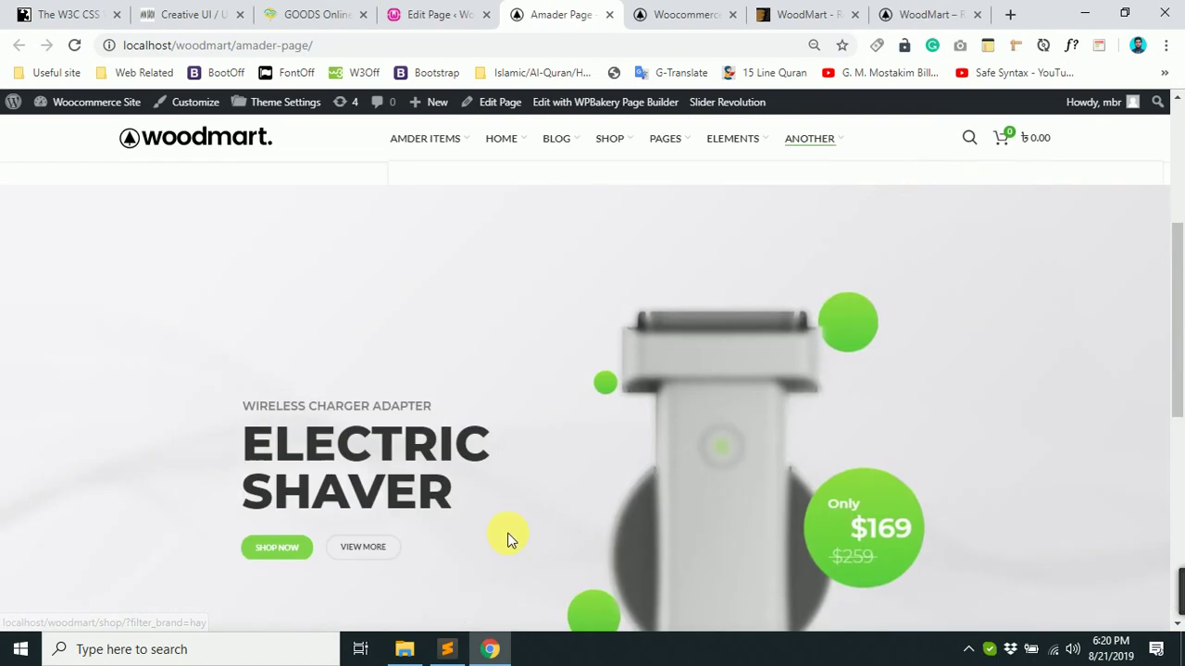
scroll(569, 370, "up", 1)
scroll(568, 370, "down", 1)
scroll(1077, 251, "up", 1)
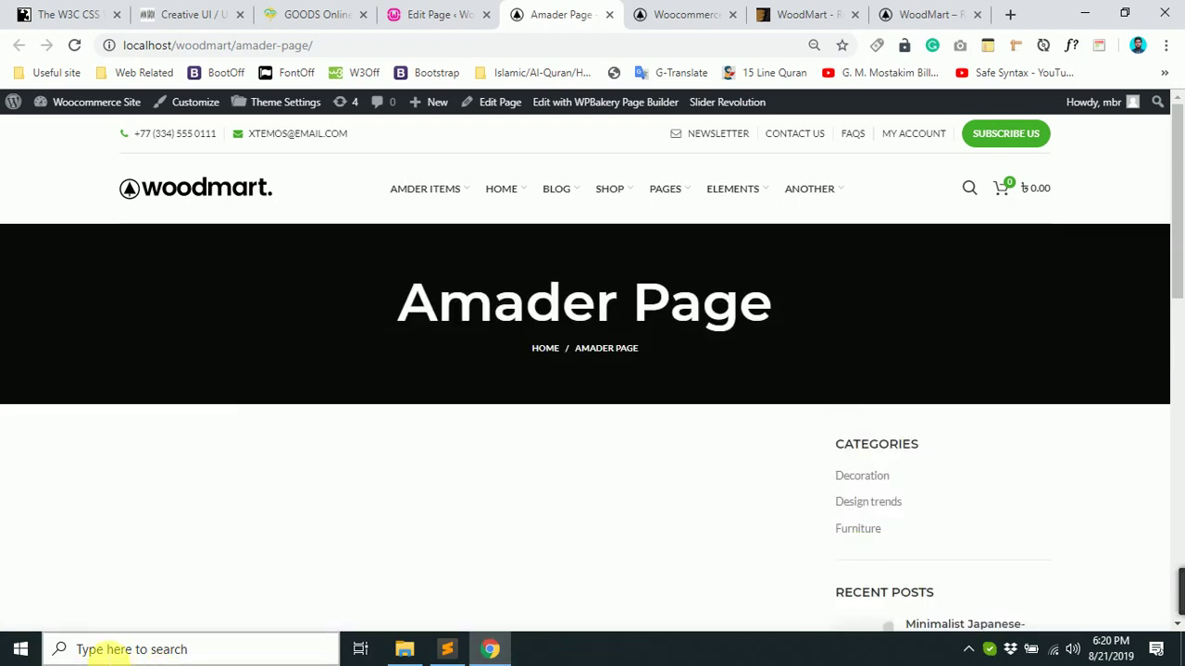
Check the page's navigation menus, sidebar widgets and footer columns, resetting the browser zoom to its default.
mouse_move(488, 201)
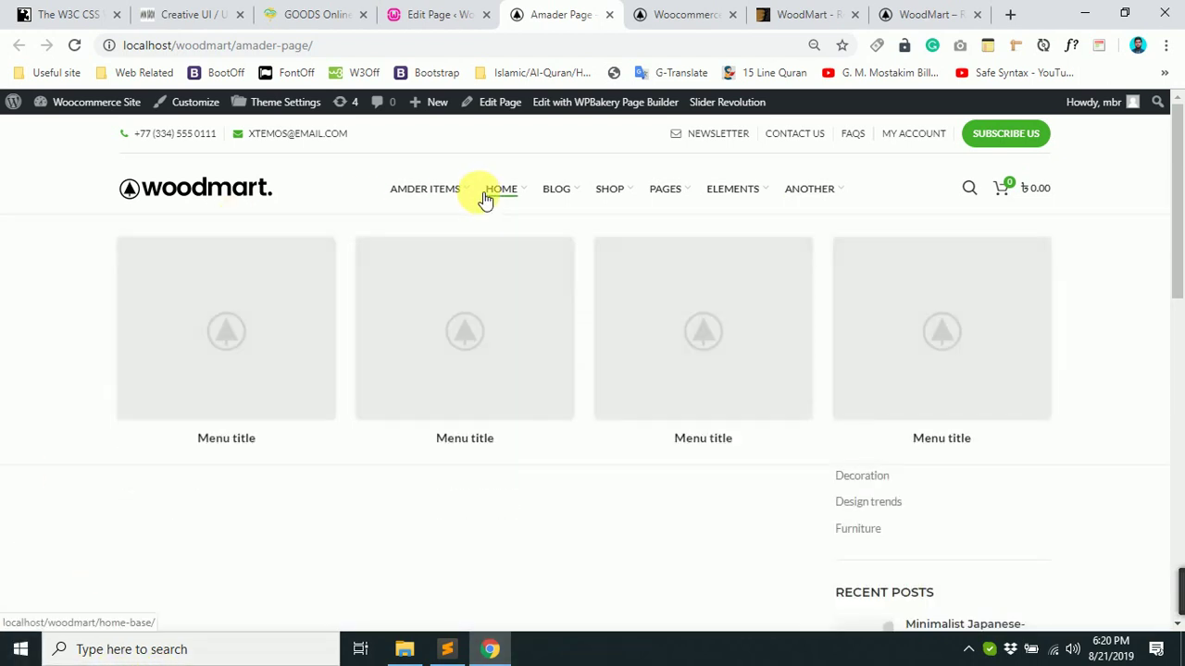
scroll(572, 431, "down", 2)
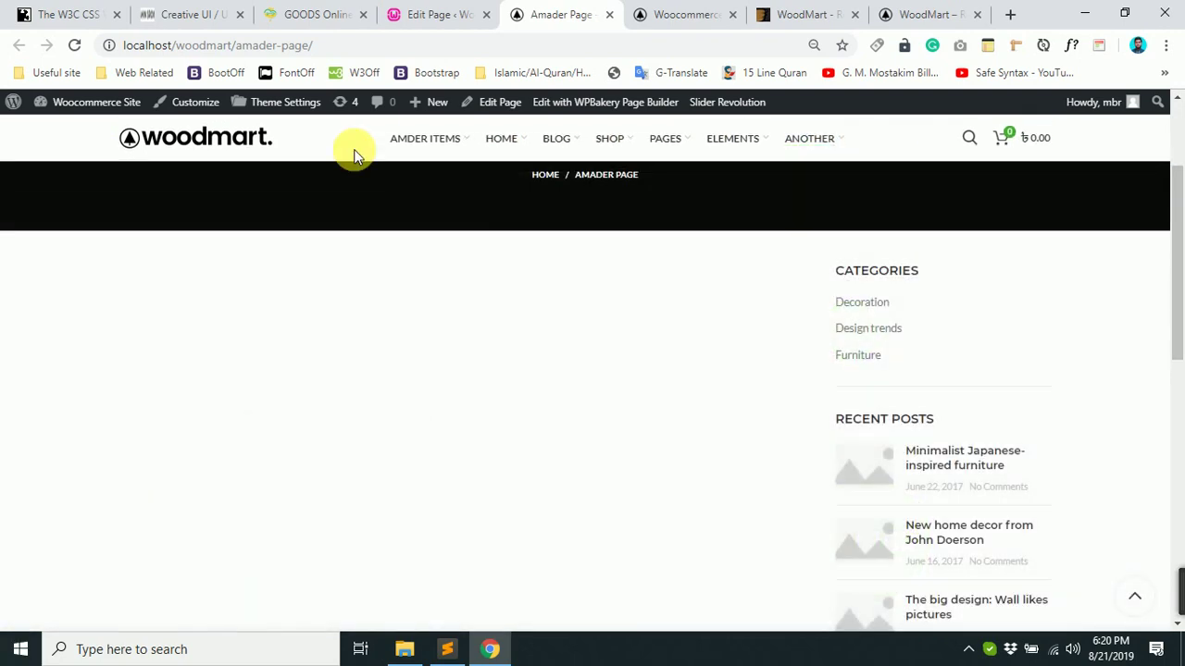
mouse_move(430, 102)
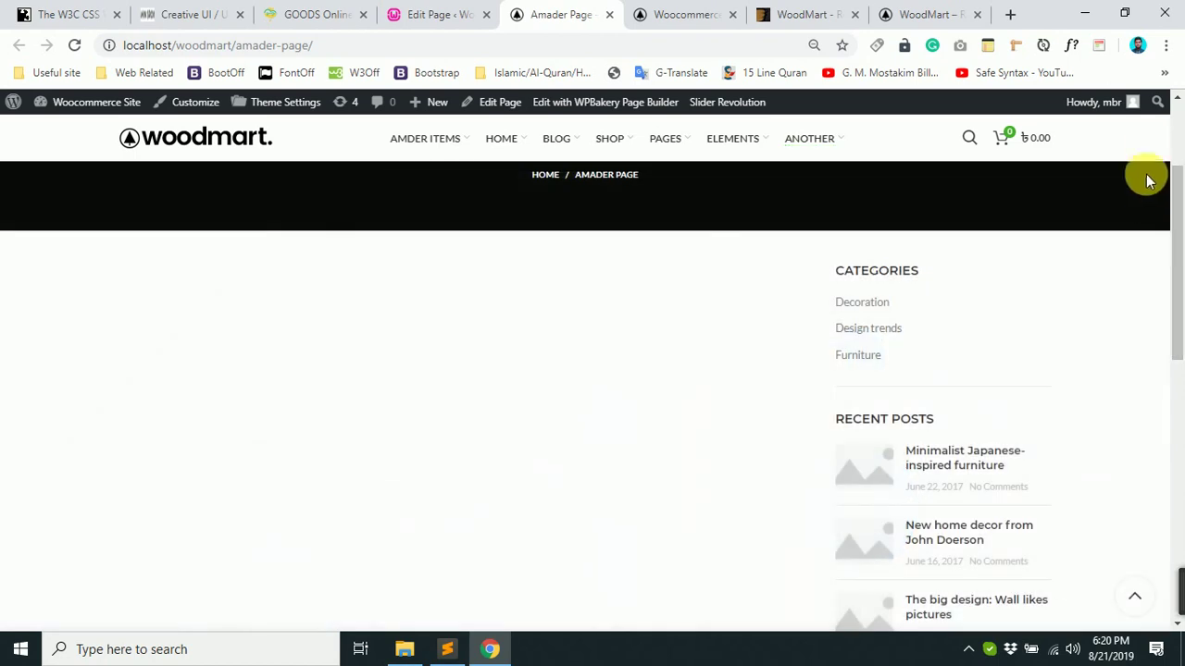
key("ctrl+minus")
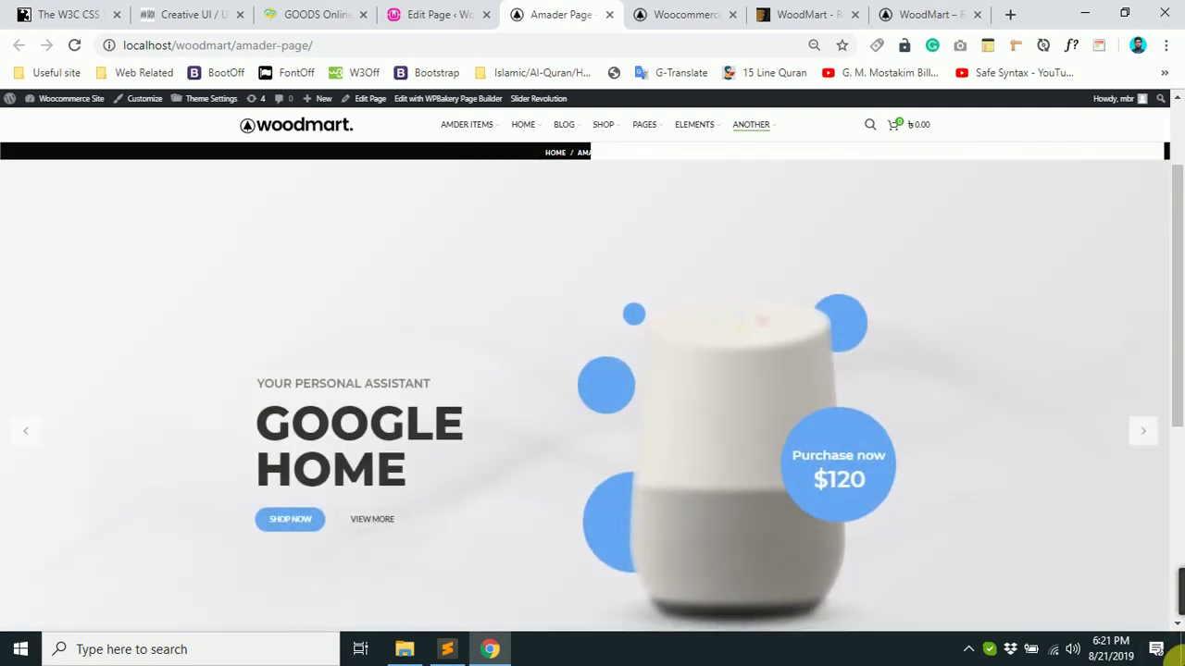
key("ctrl+0")
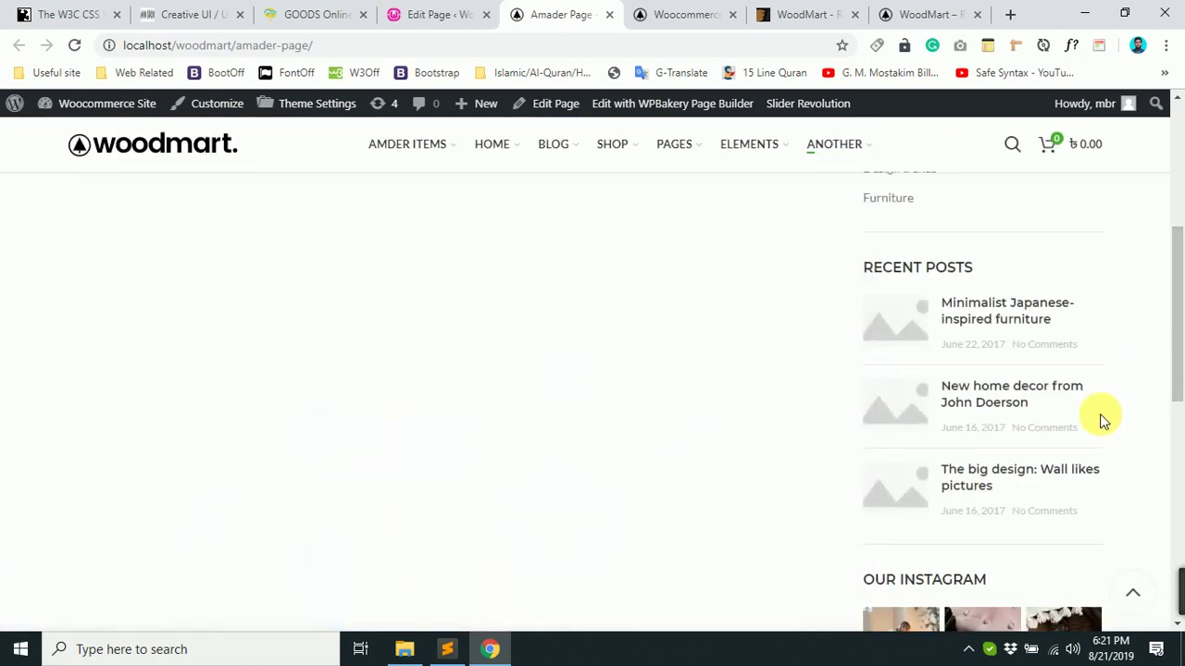
scroll(1097, 449, "down", 5)
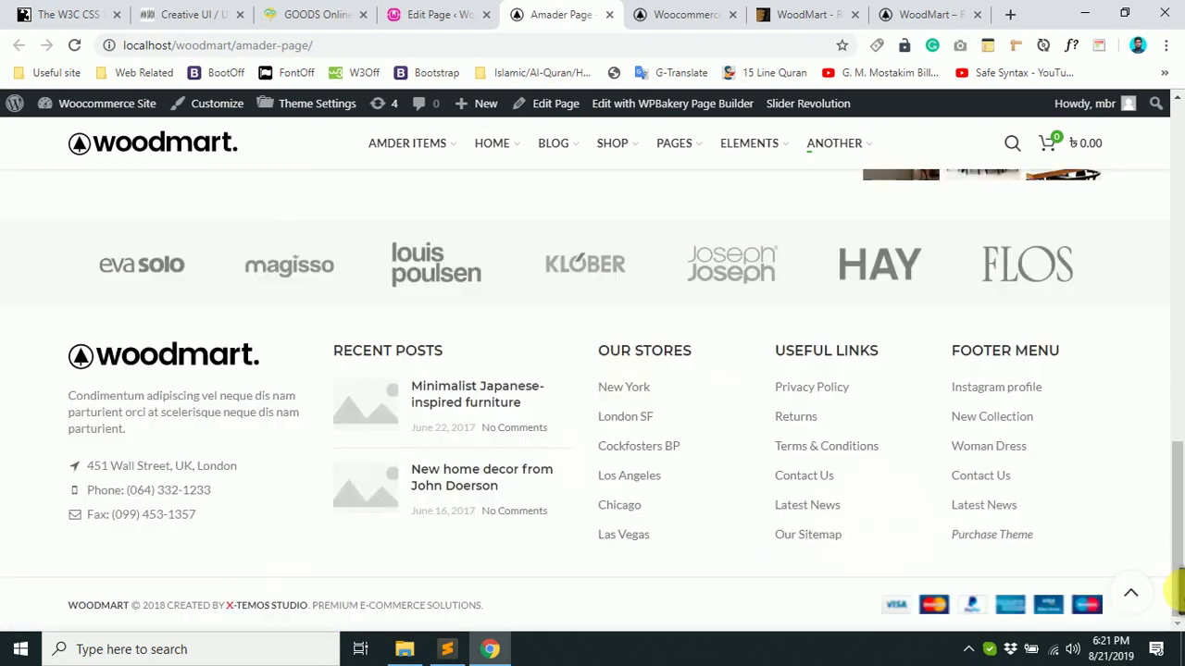
scroll(1105, 537, "up", 5)
scroll(1074, 308, "up", 3)
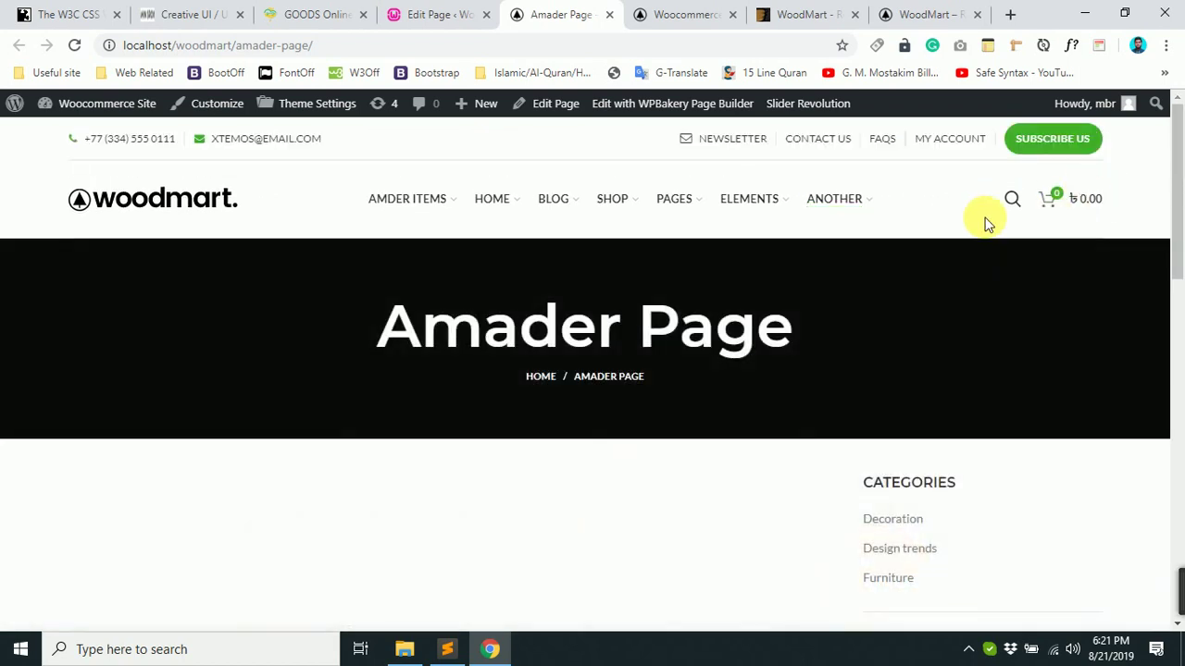
Return to the page editor and open the list of all pages in a new tab placed beside it.
left_click(428, 13)
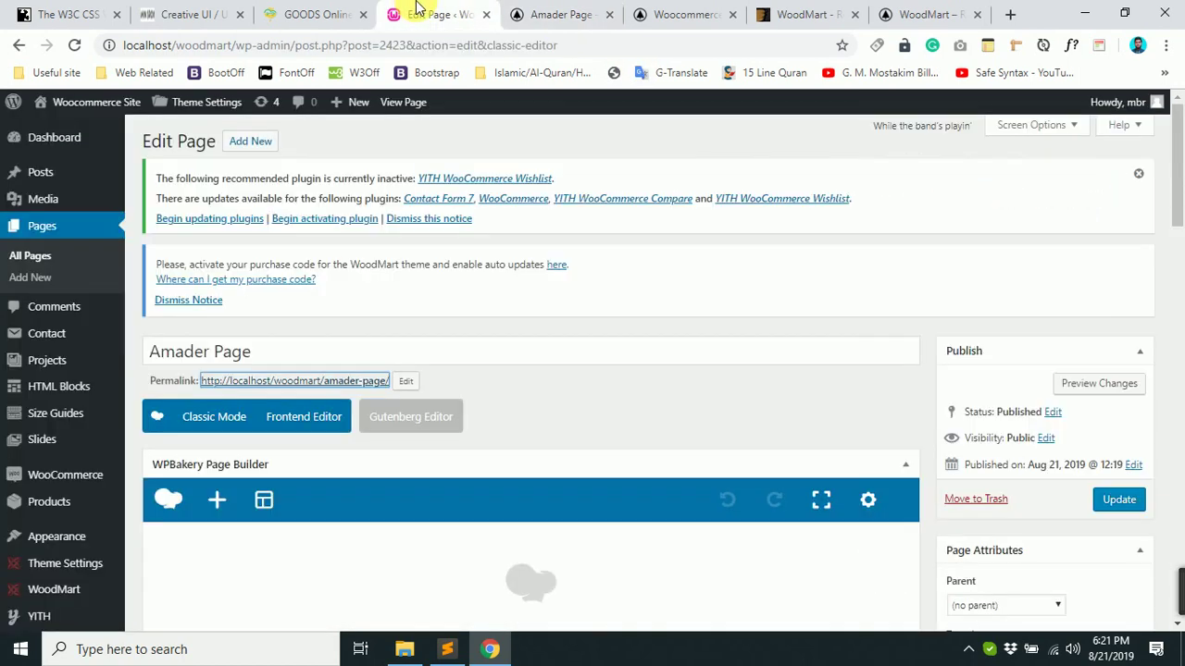
scroll(717, 227, "down", 4)
scroll(711, 232, "up", 4)
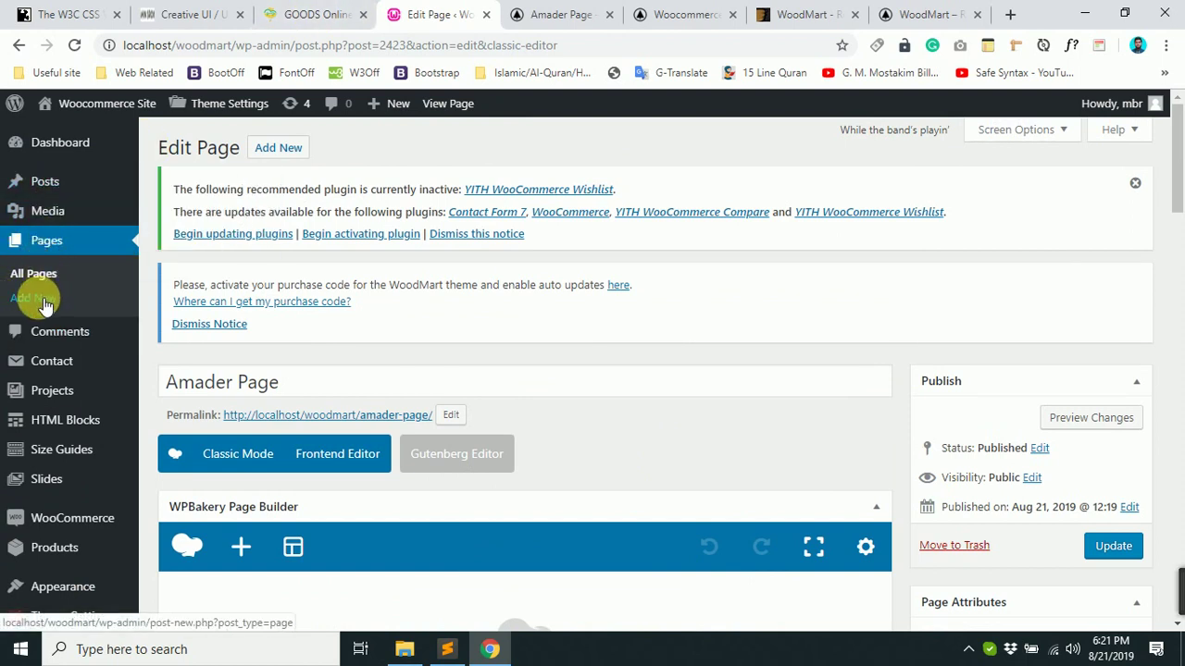
scroll(31, 397, "down", 2)
scroll(33, 398, "up", 2)
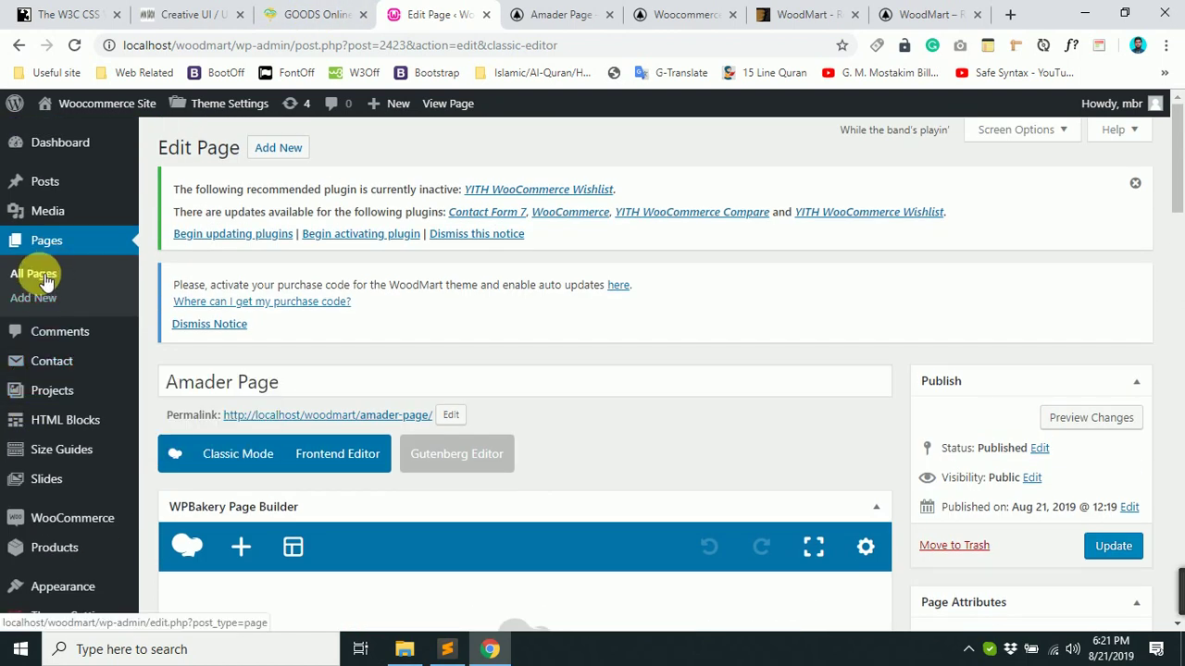
middle_click(17, 273)
left_click_drag(625, 8, 532, 12)
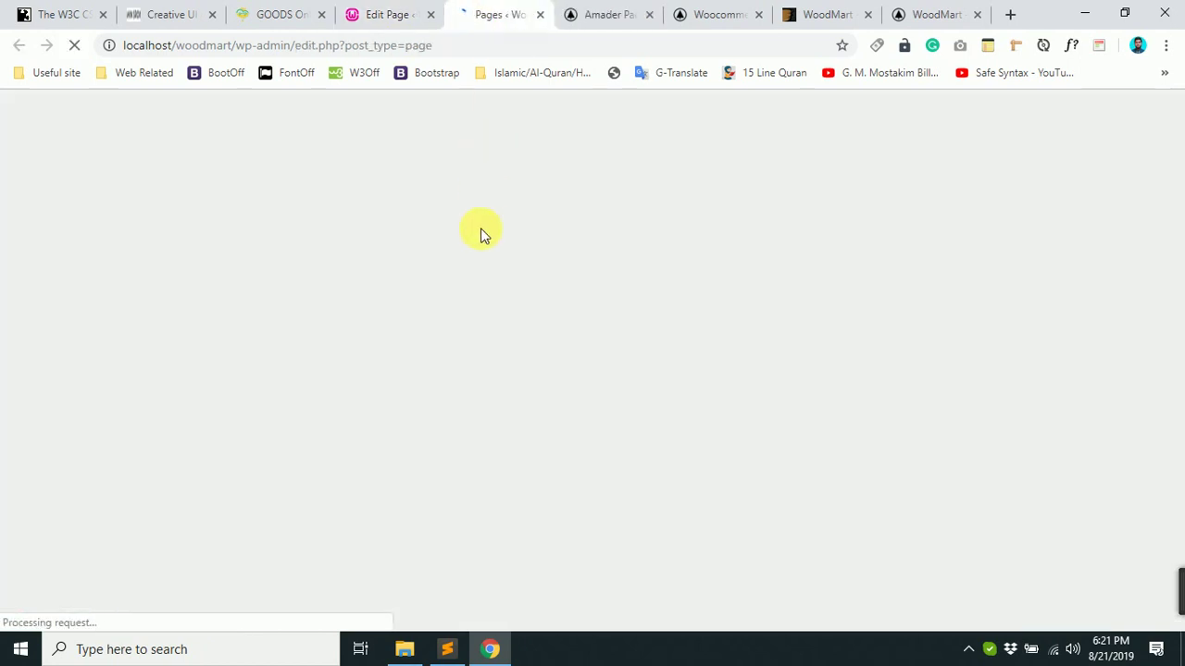
Find the front page "Home electronics-2" on the third page of the pages list and open it for editing.
scroll(479, 232, "down", 15)
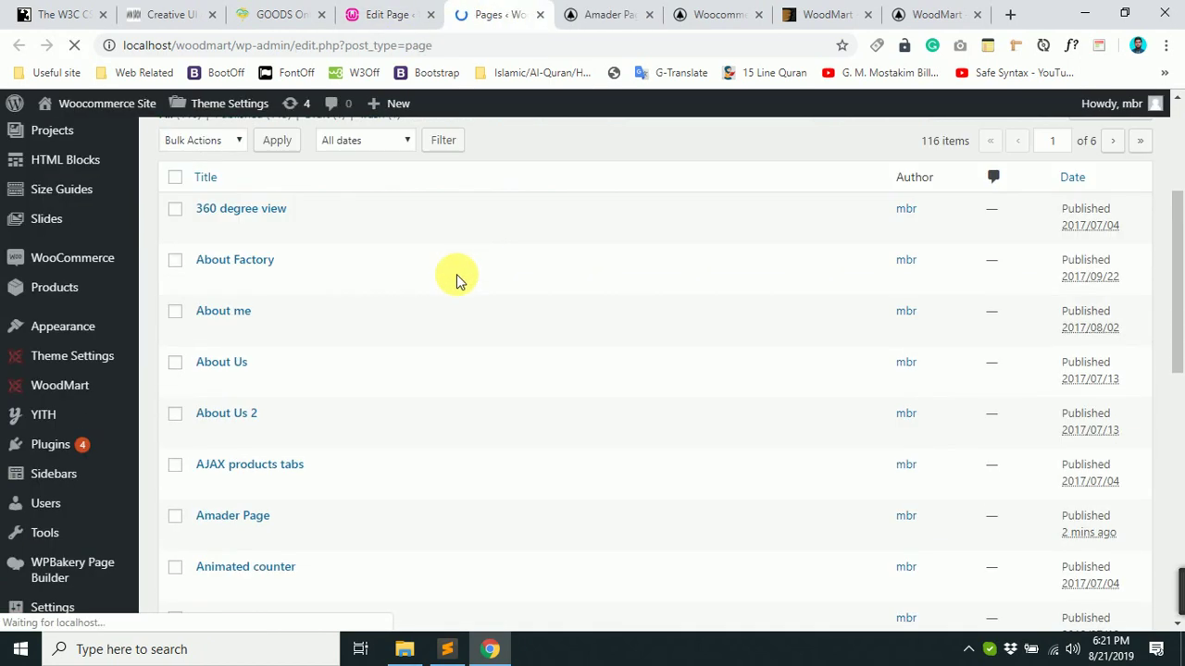
scroll(410, 362, "up", 1)
scroll(410, 362, "down", 1)
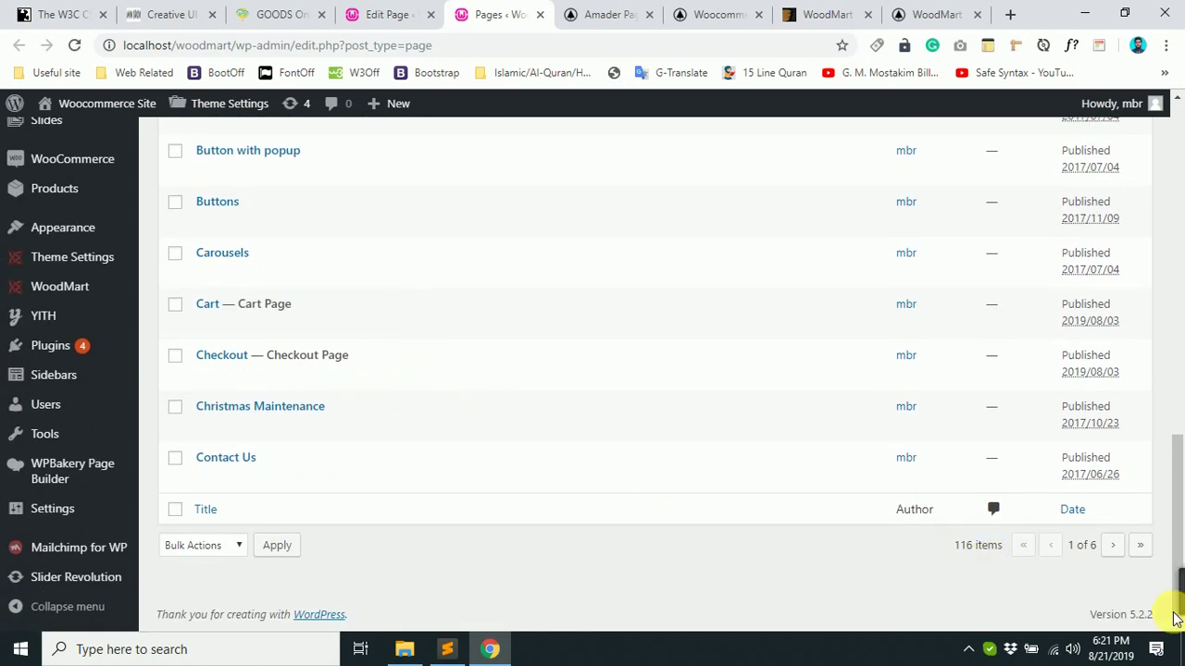
left_click(1114, 546)
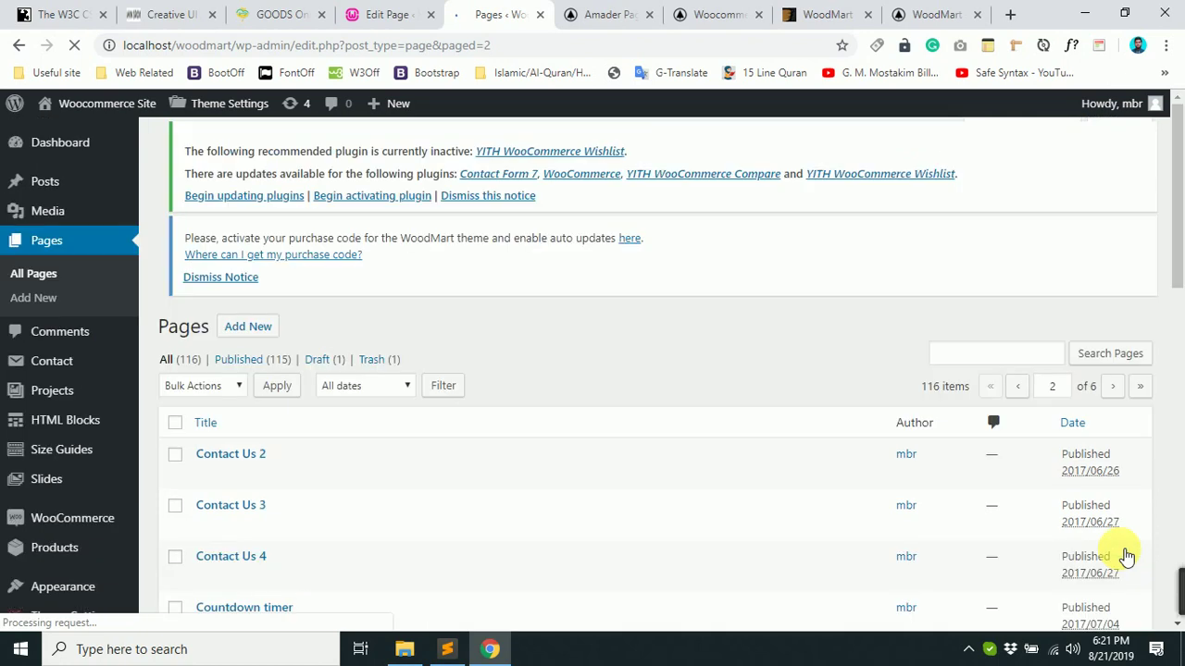
scroll(1121, 551, "down", 15)
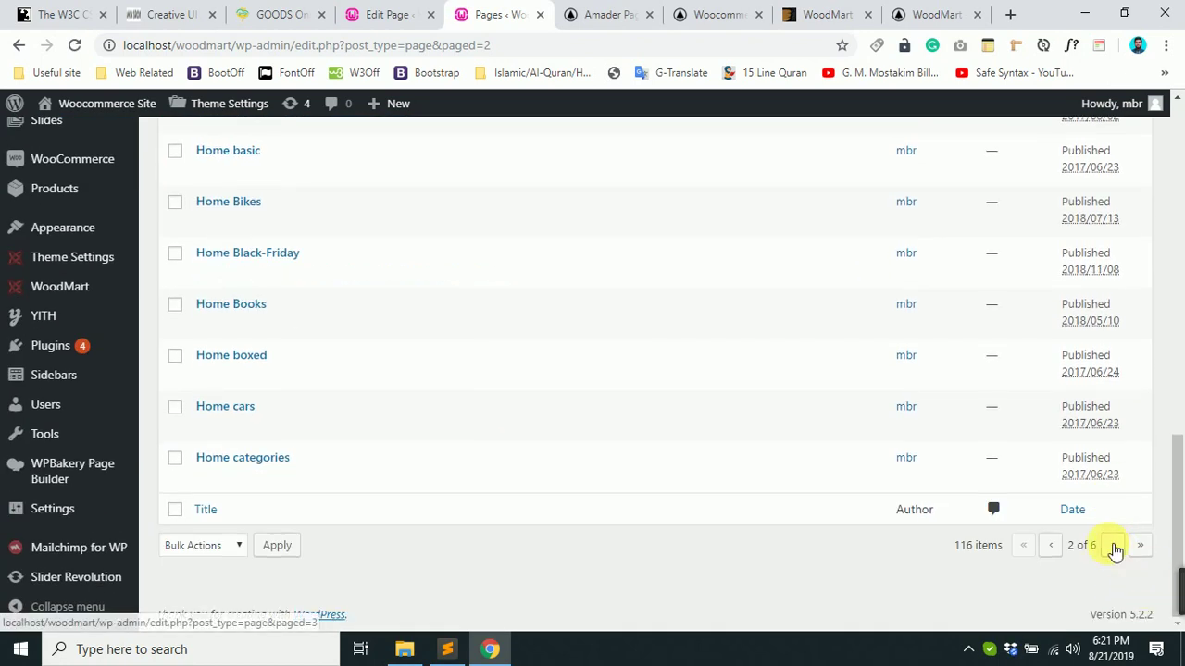
left_click(1115, 549)
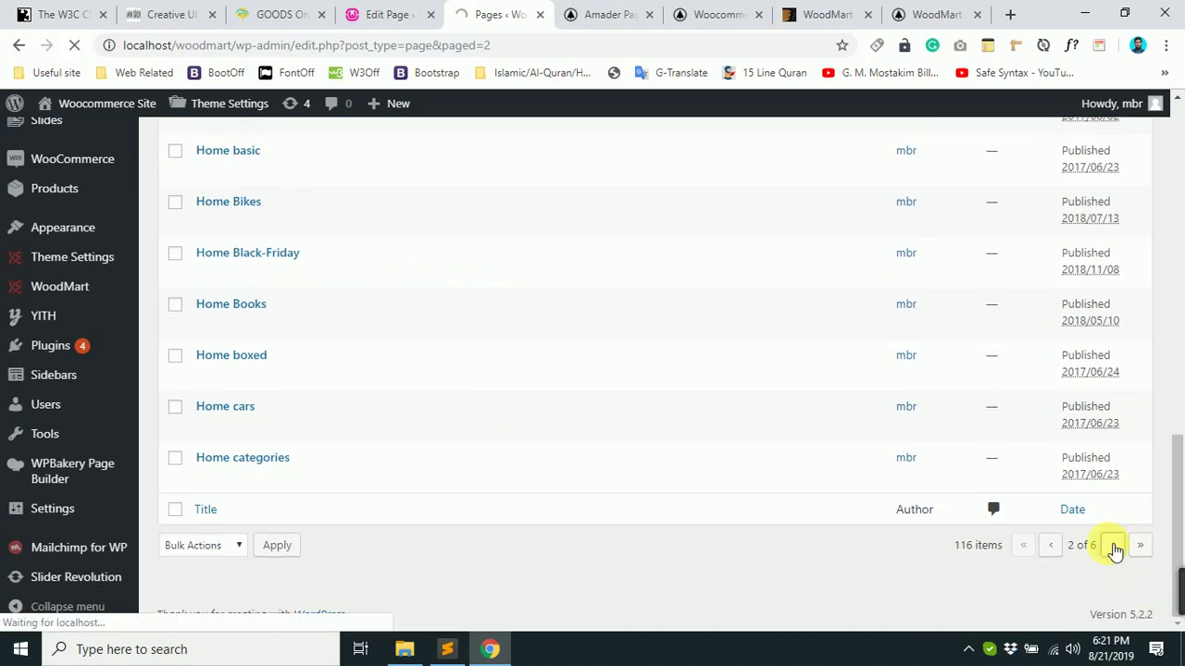
scroll(679, 384, "down", 5)
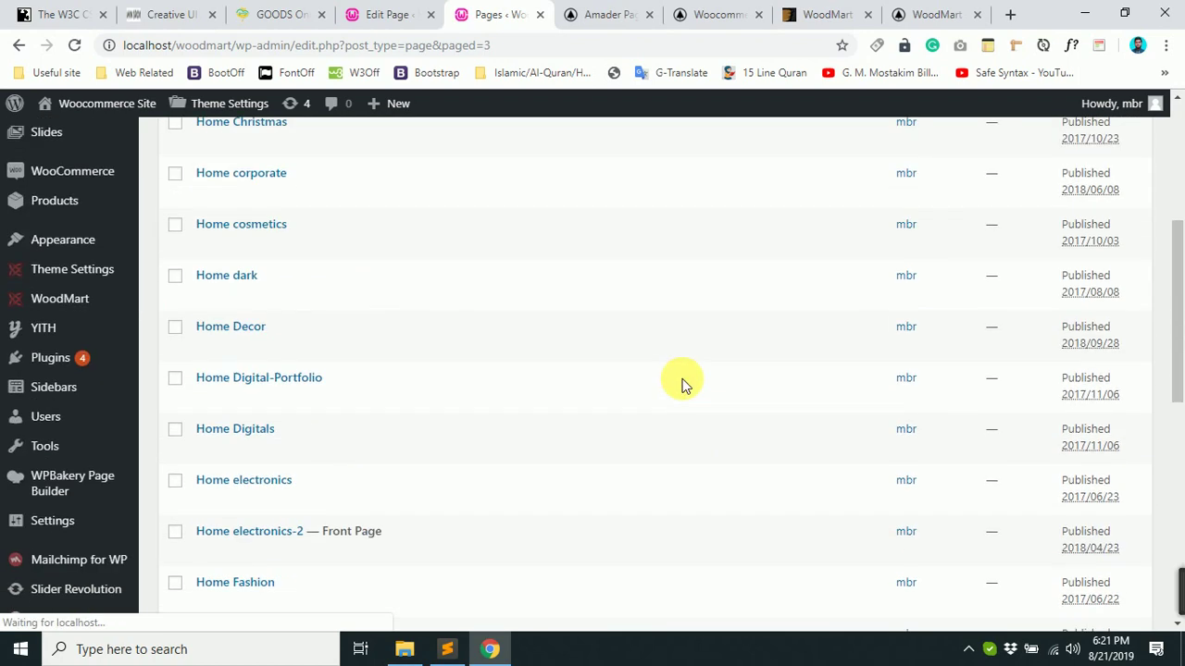
scroll(682, 383, "down", 2)
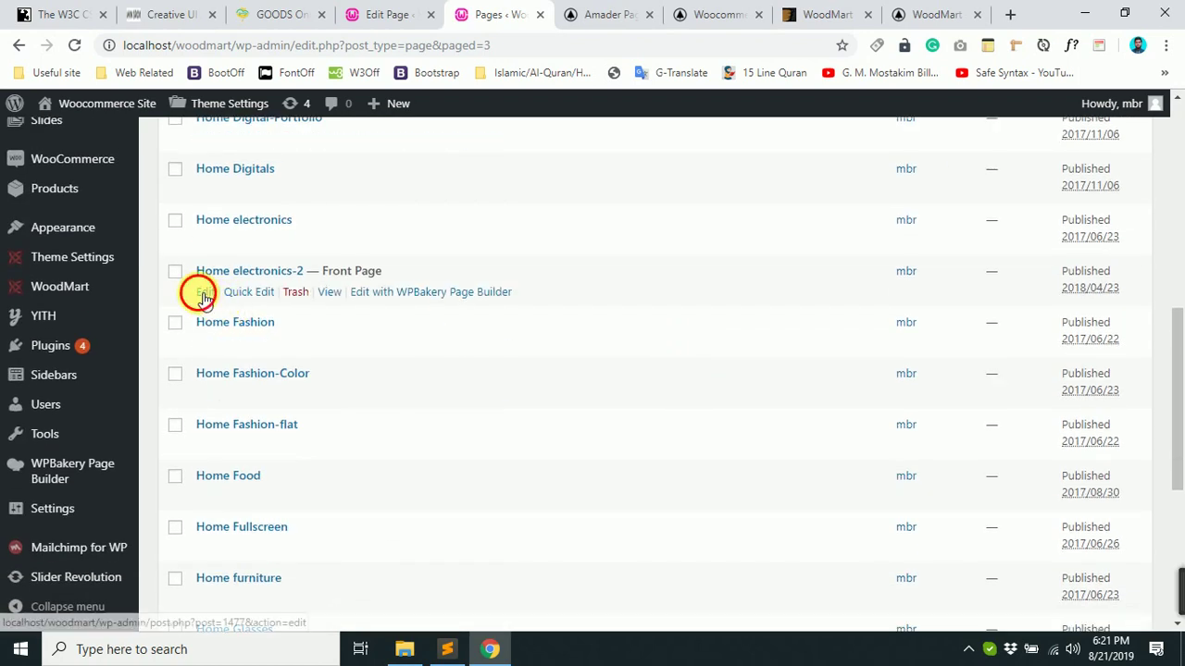
left_click(204, 294)
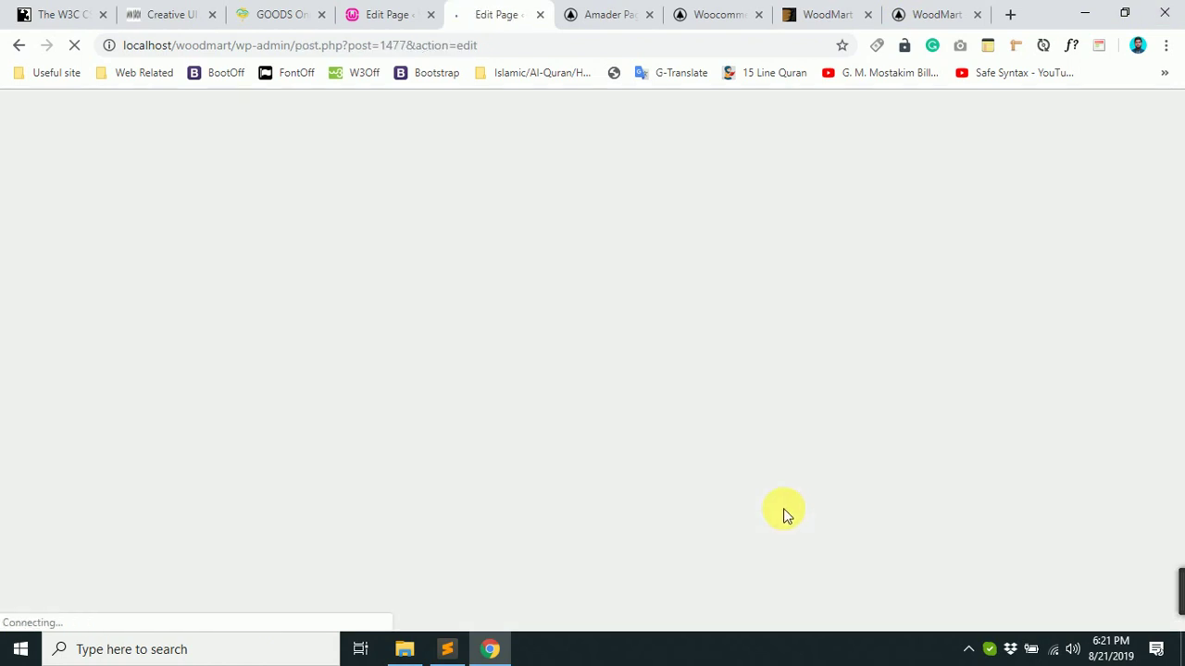
Examine the front page's header and page title options, including its custom header setting.
scroll(788, 445, "down", 3)
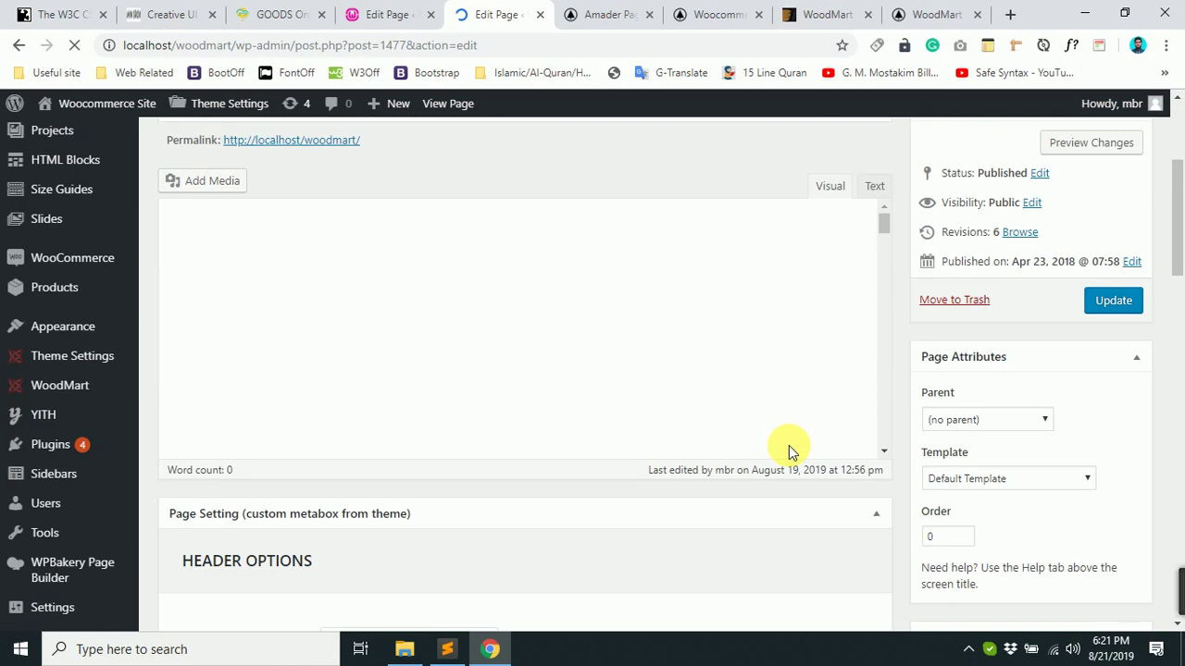
scroll(789, 445, "down", 5)
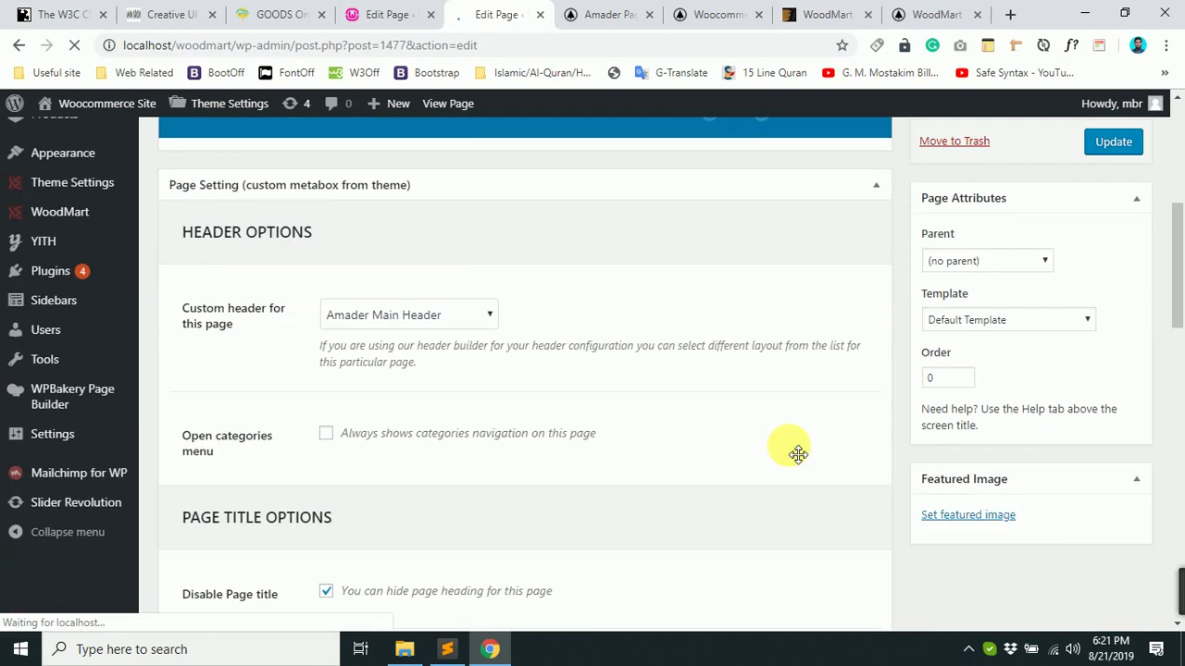
scroll(479, 402, "up", 3)
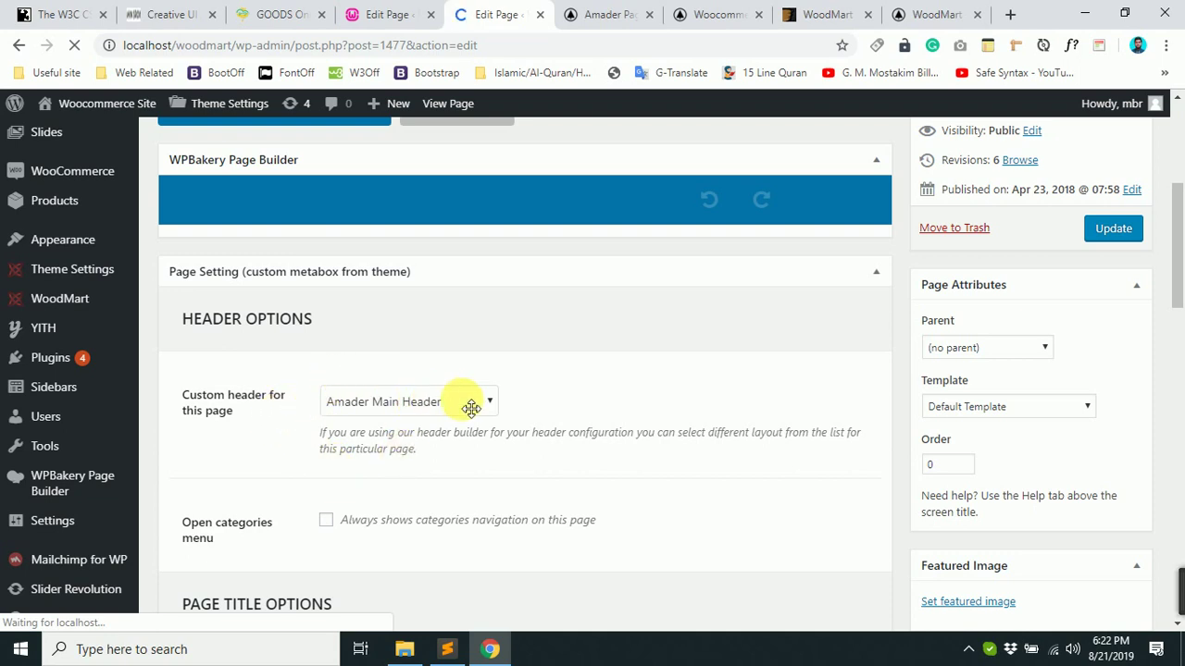
Examine the front page's page title, sidebar and footer options down to the Slider Revolution settings.
scroll(461, 417, "down", 4)
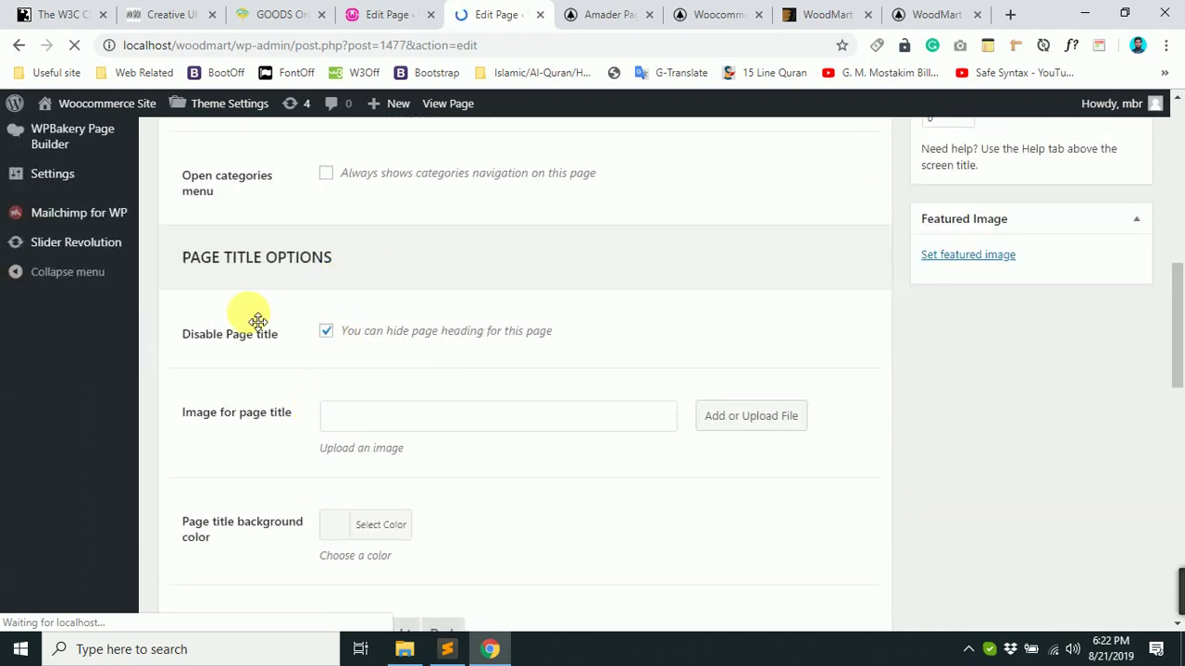
scroll(384, 364, "down", 8)
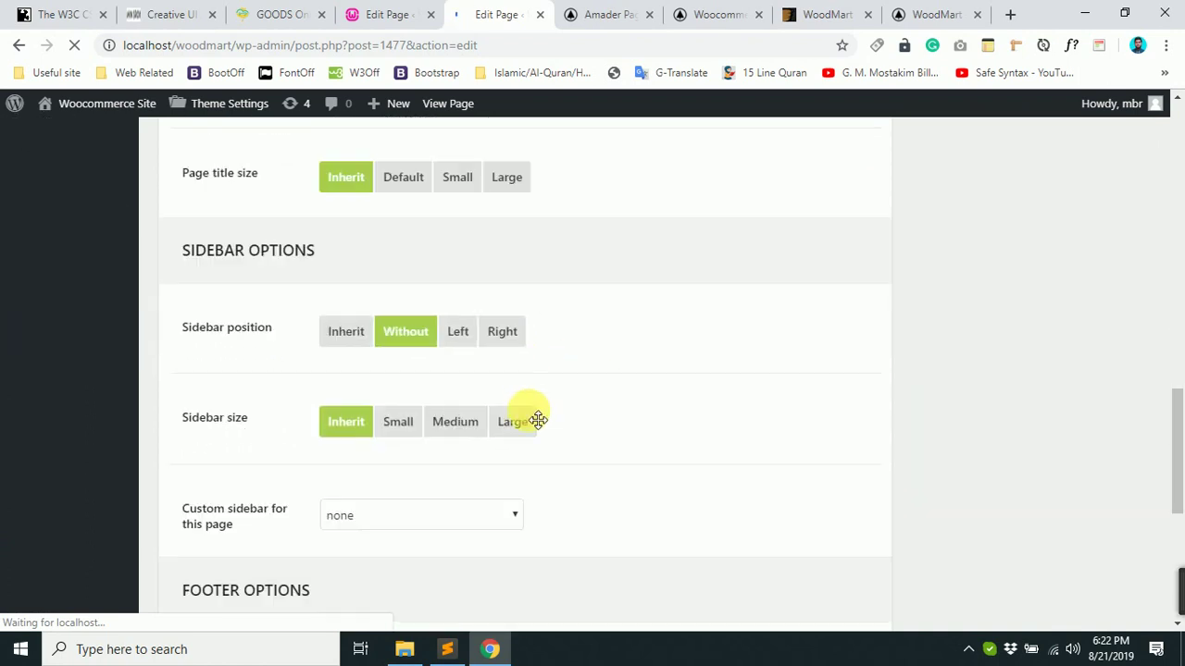
scroll(505, 521, "down", 3)
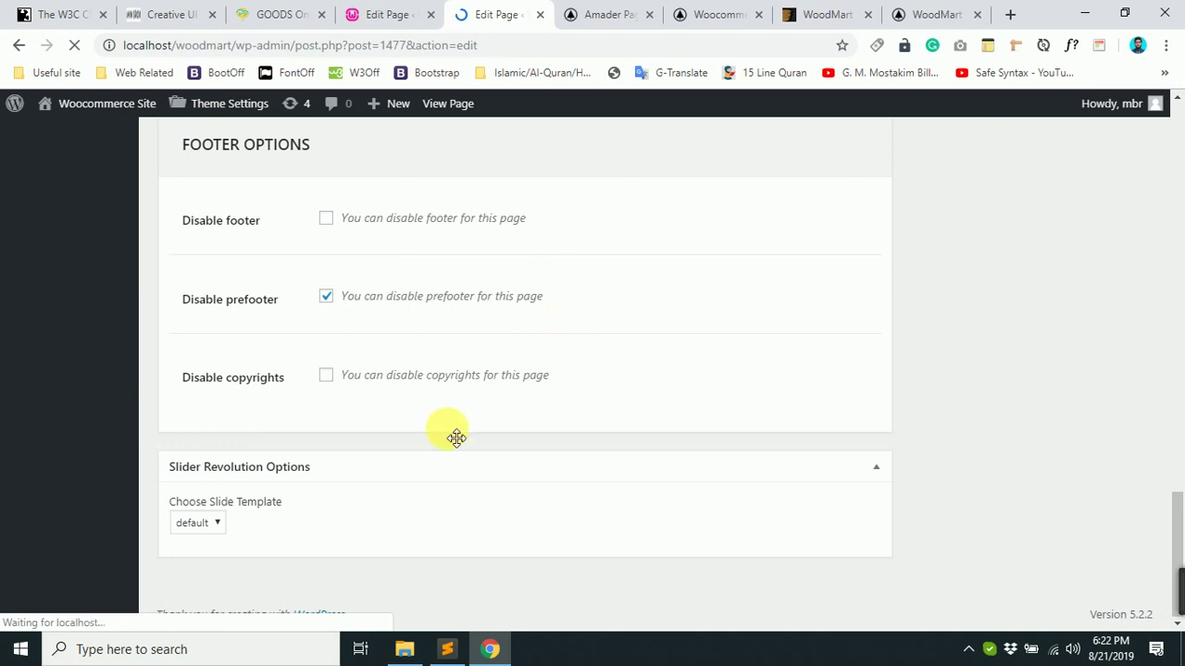
Set the custom header of Amader Page to "Amader Header" and update the page.
left_click(358, 8)
scroll(392, 397, "down", 8)
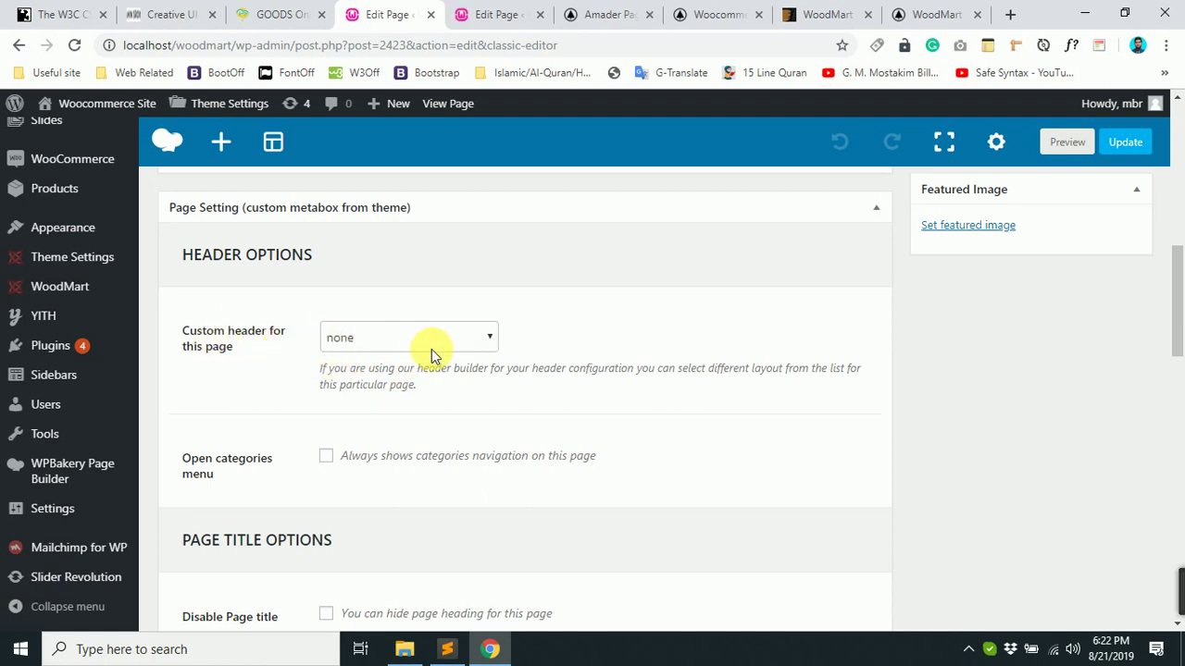
left_click(926, 8)
left_click(604, 9)
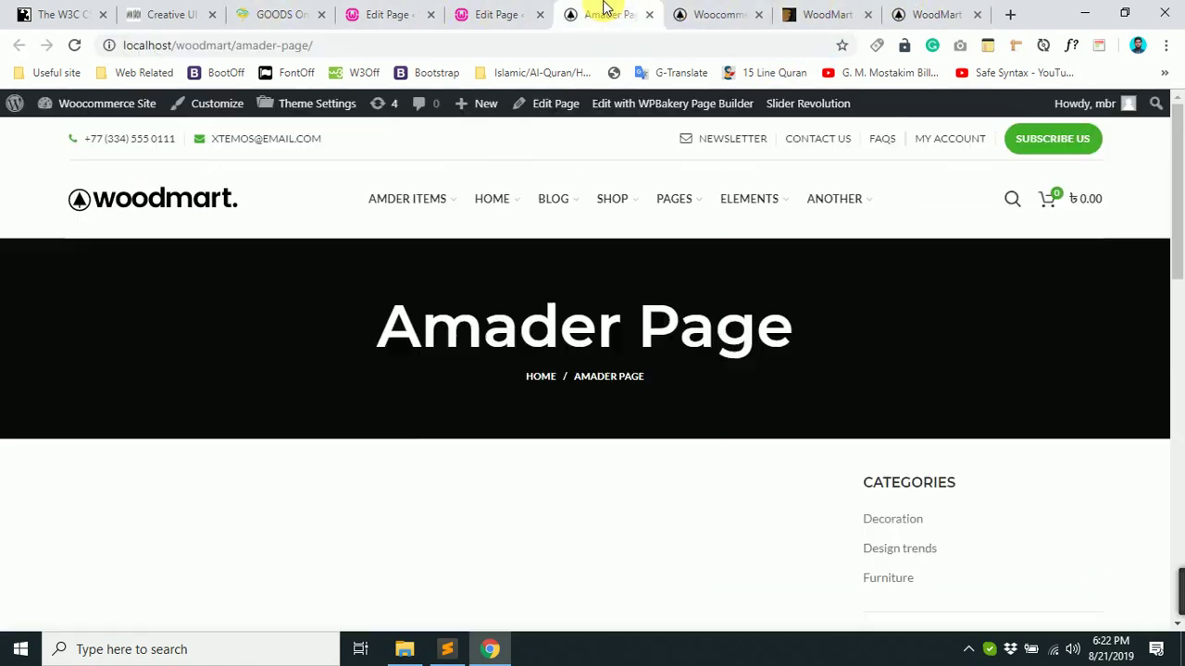
left_click(356, 9)
left_click(416, 344)
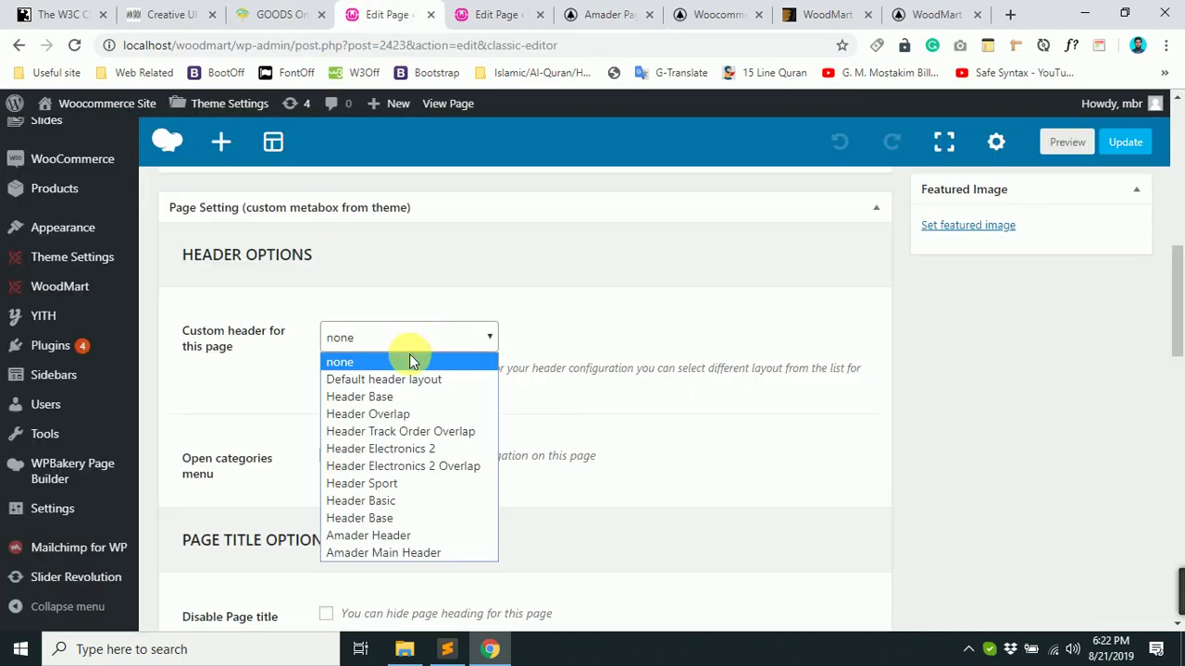
left_click(386, 536)
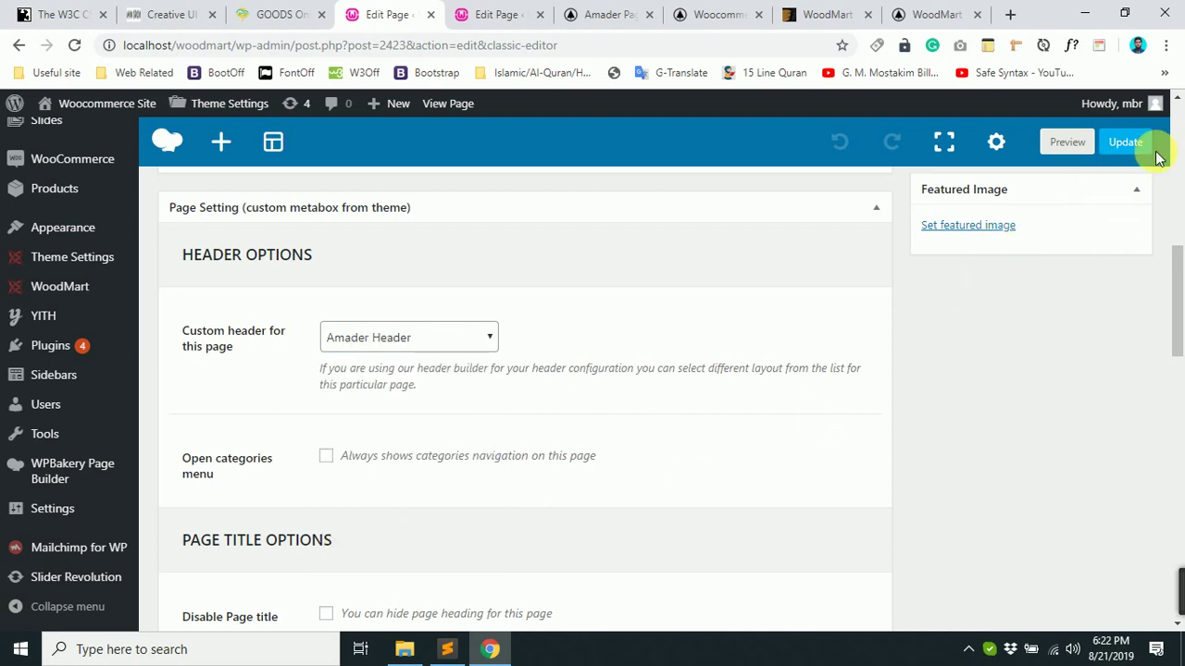
left_click(1127, 142)
View the published Amader Page and inspect its new header, navigation menu dropdowns and sidebar.
left_click(603, 10)
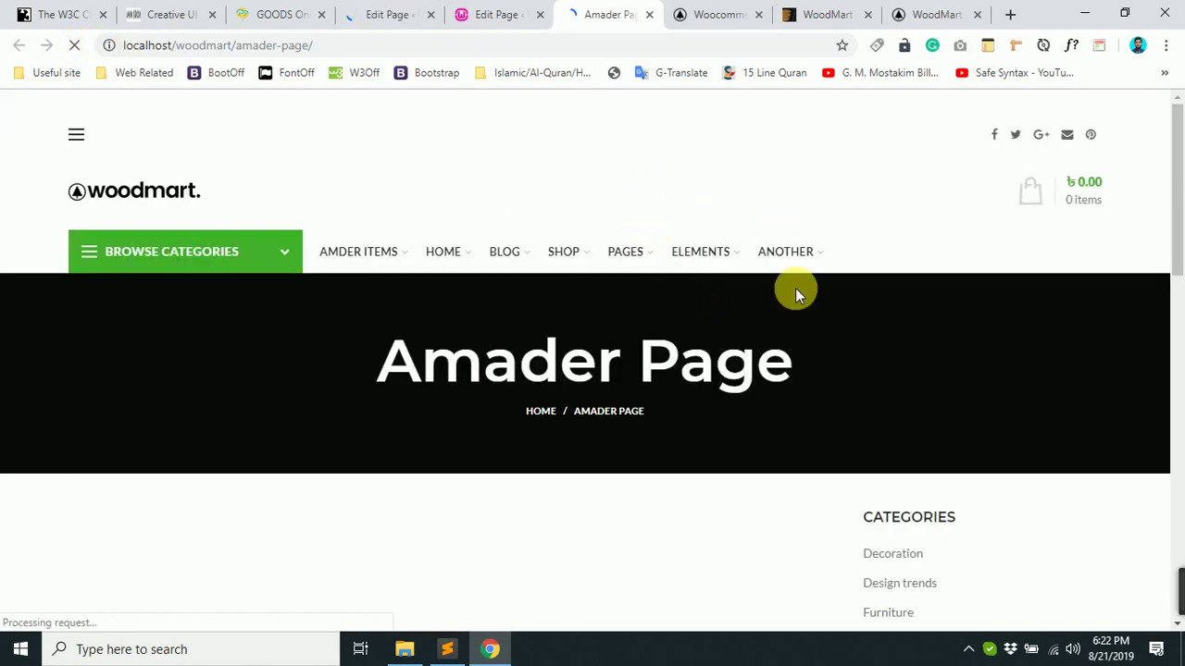
scroll(740, 541, "down", 5)
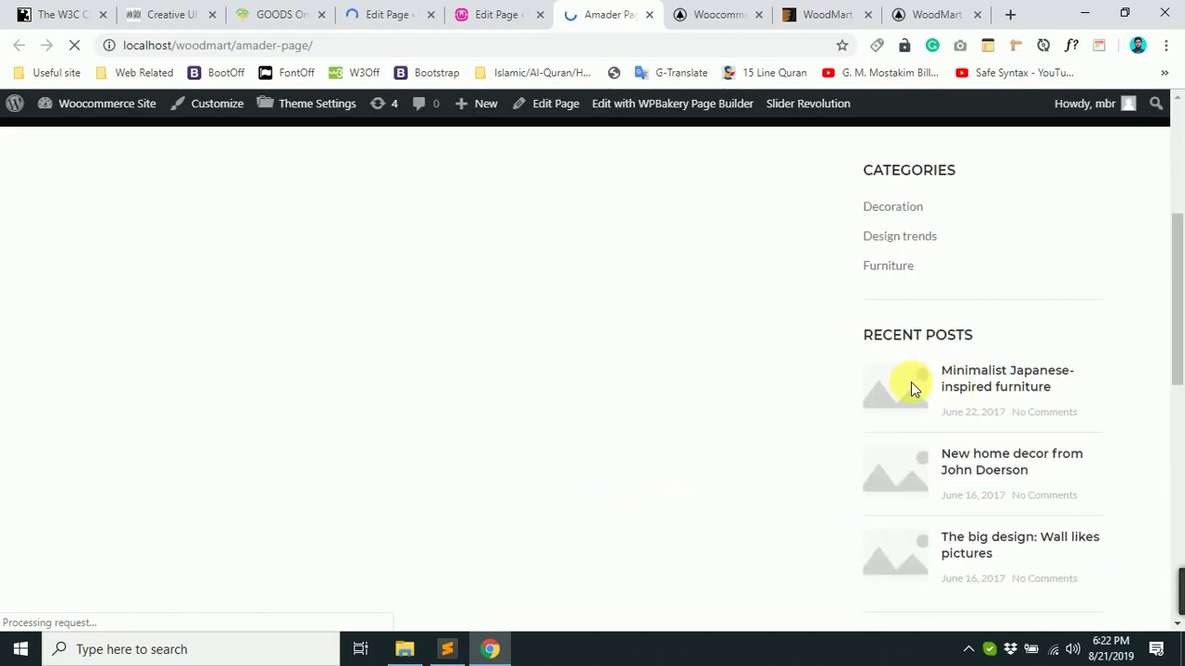
scroll(676, 324, "up", 5)
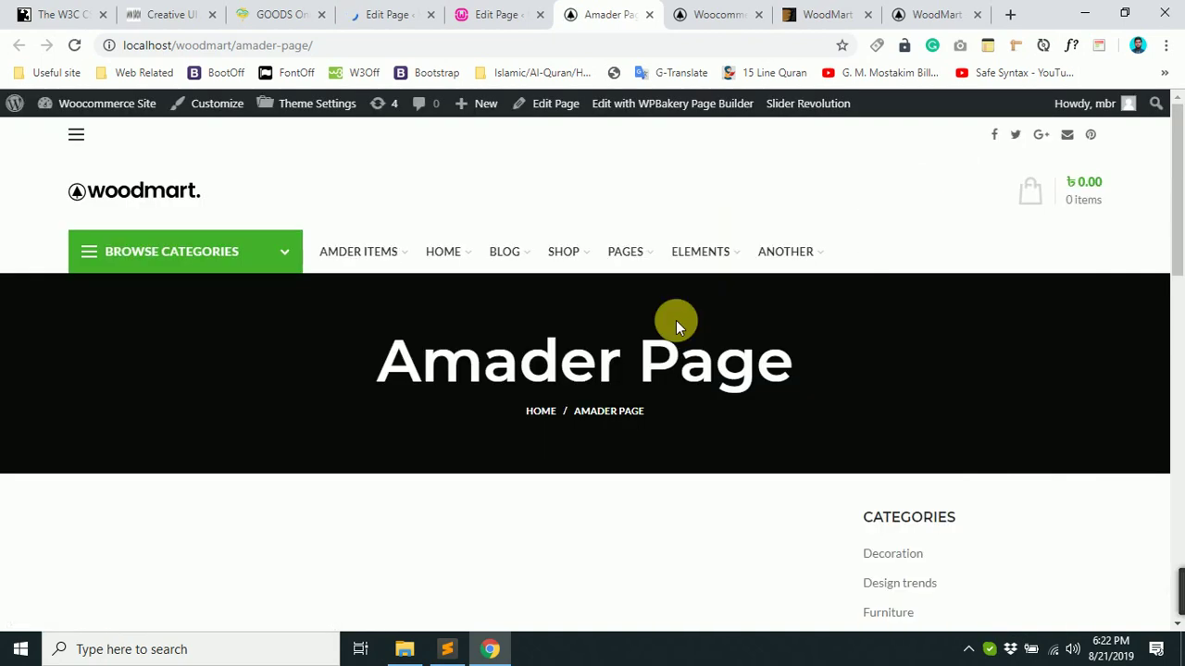
mouse_move(409, 278)
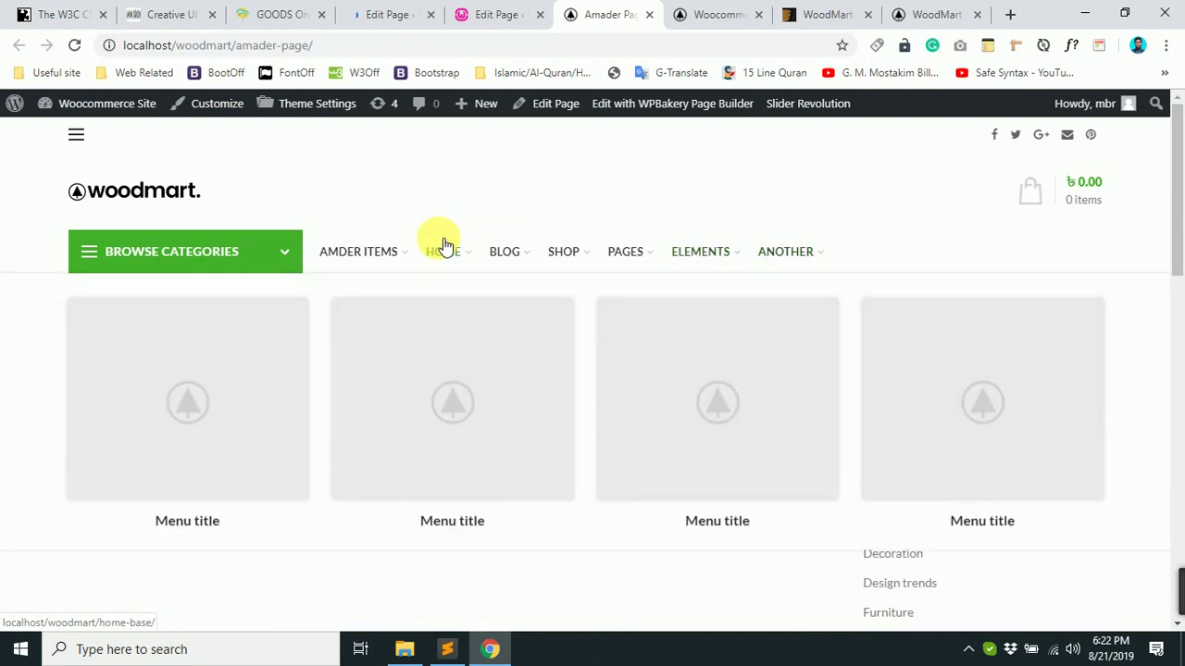
mouse_move(398, 245)
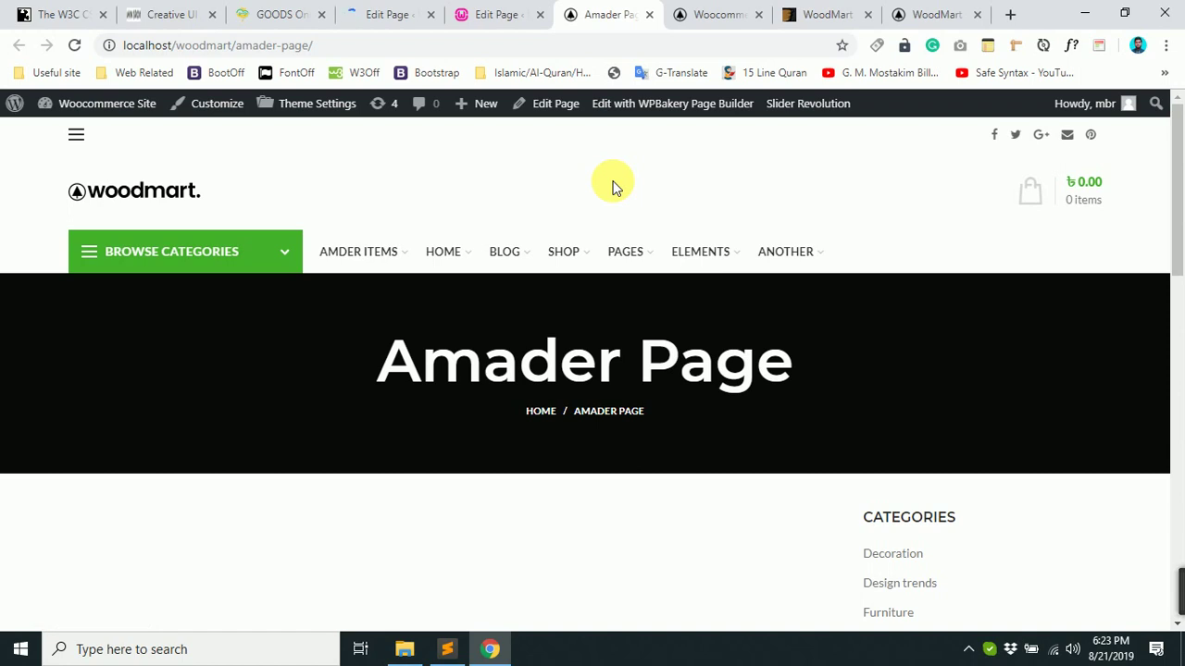
mouse_move(780, 255)
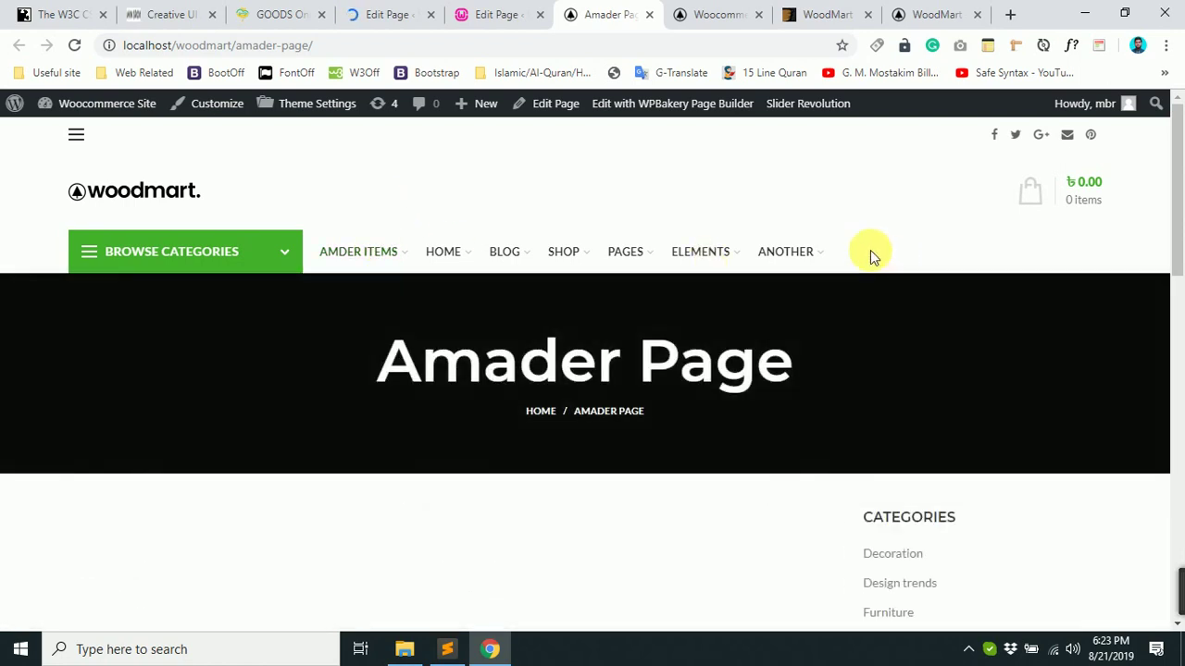
mouse_move(817, 251)
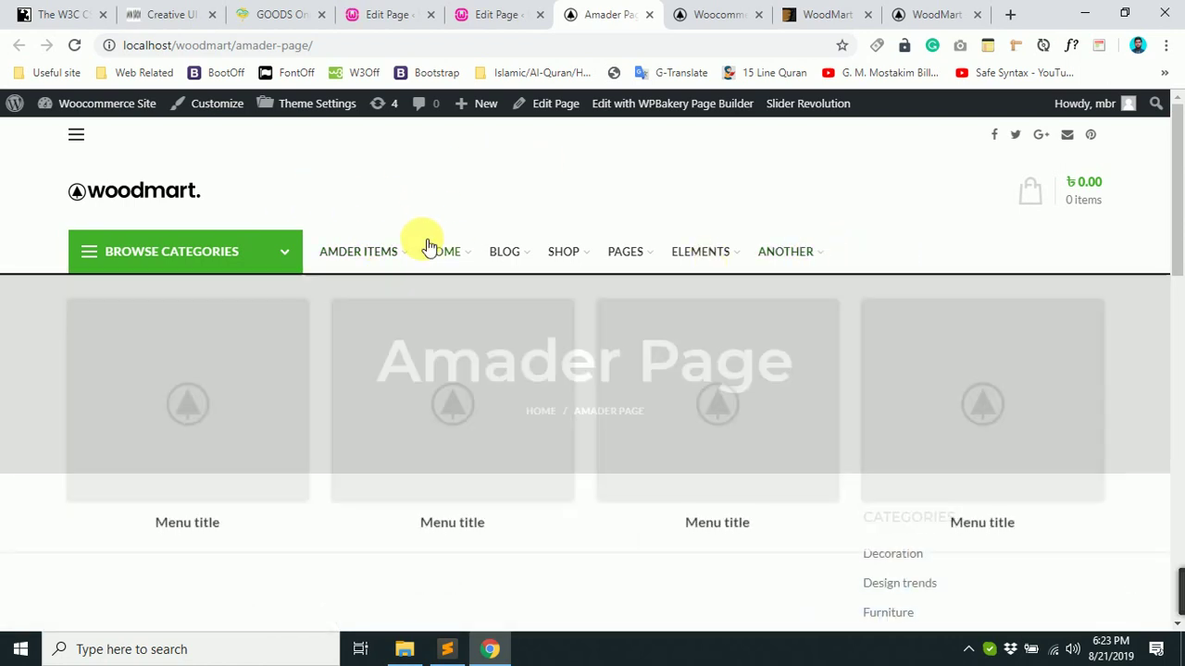
mouse_move(357, 251)
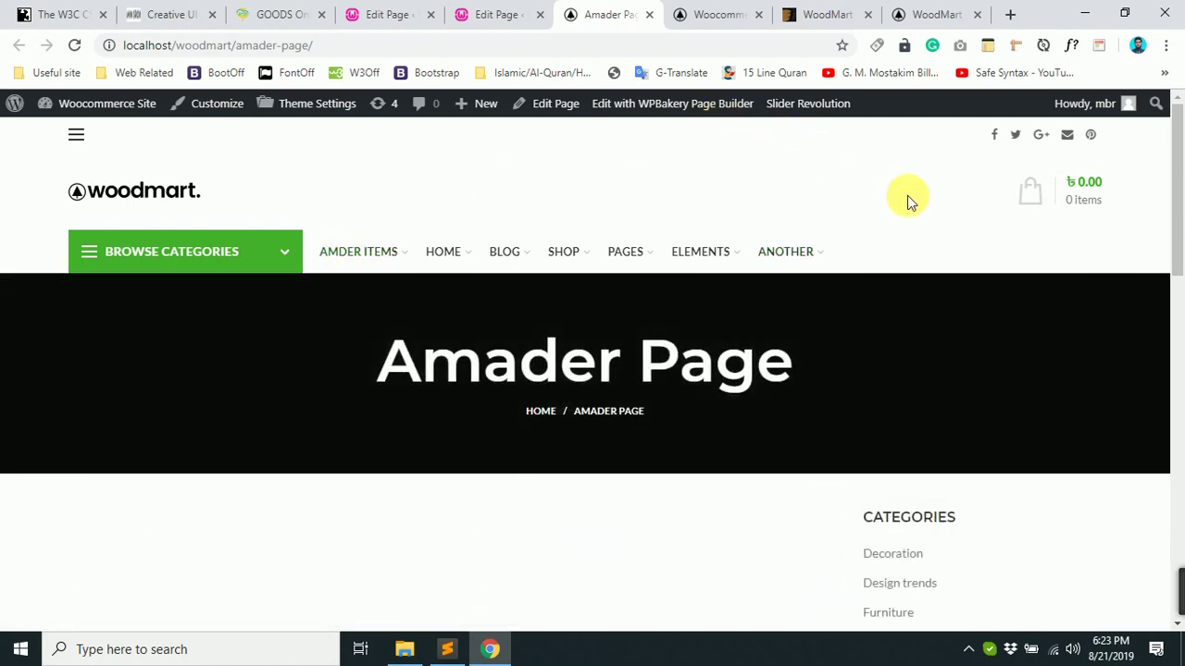
scroll(921, 191, "down", 4)
scroll(921, 190, "up", 4)
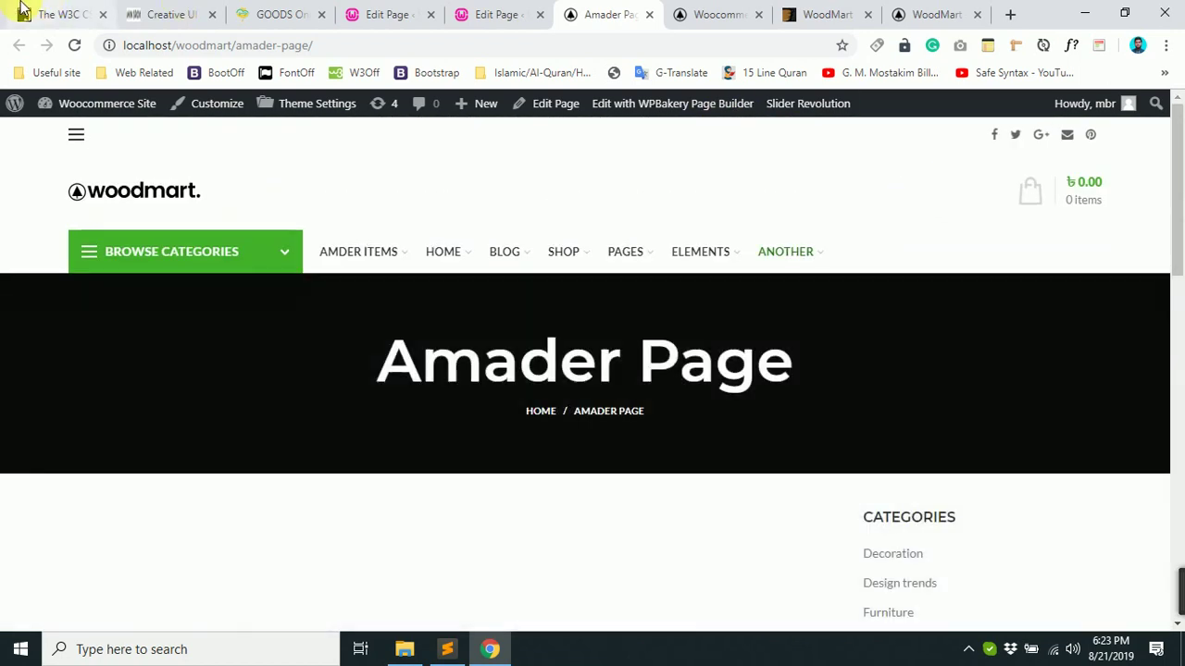
Review the header settings in both page editors and expand the Browse Categories menu on the published Amader Page.
left_click(478, 14)
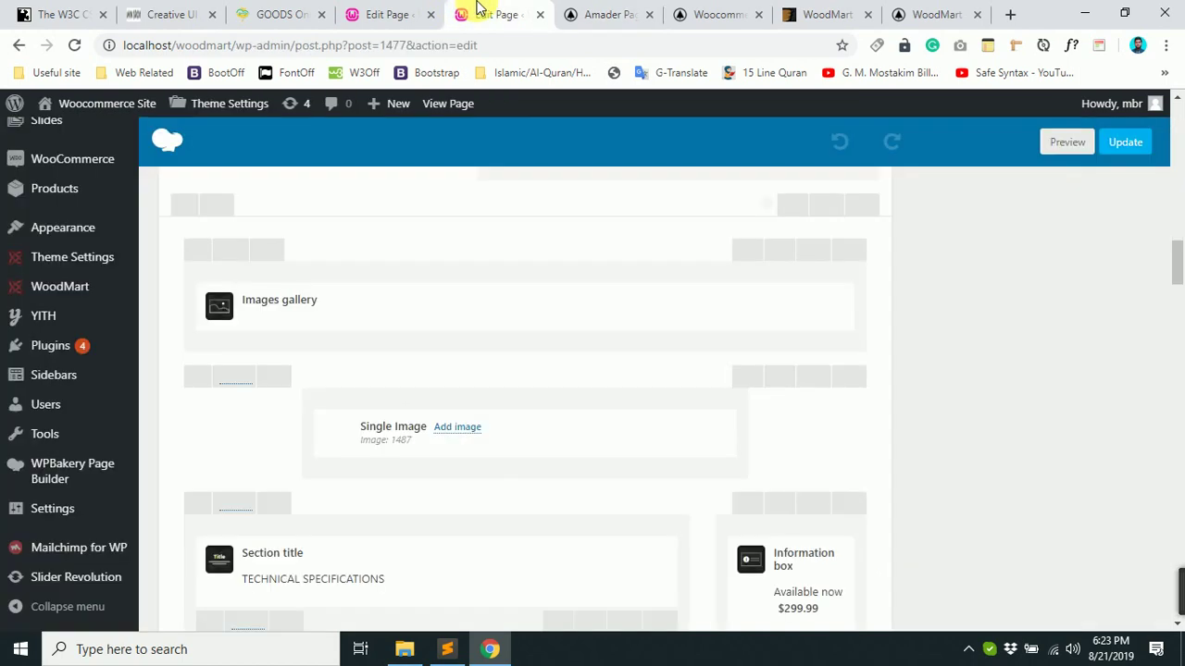
scroll(416, 412, "down", 4)
left_click(393, 14)
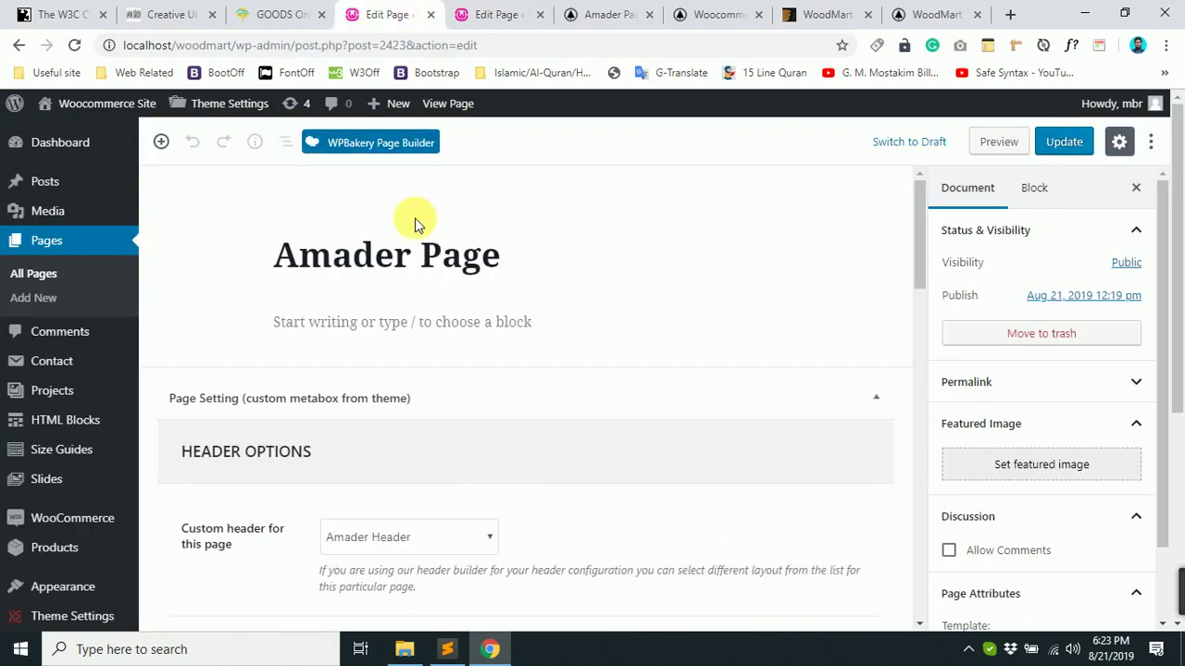
scroll(477, 435, "down", 2)
scroll(477, 435, "down", 2)
left_click(606, 14)
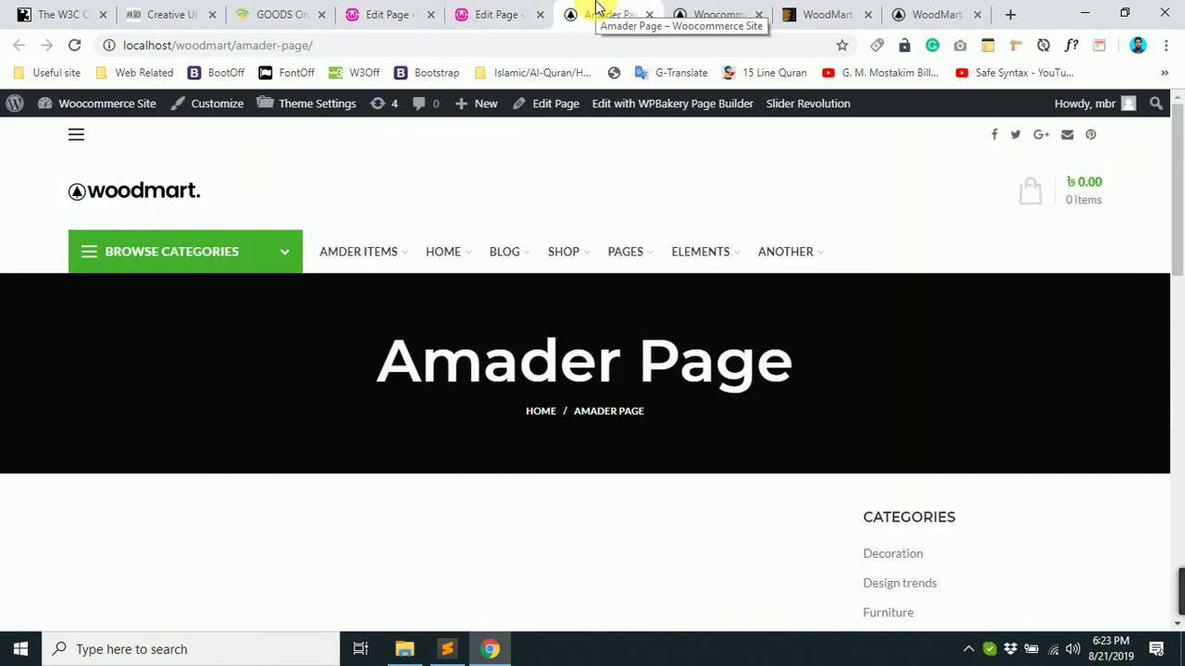
left_click(114, 257)
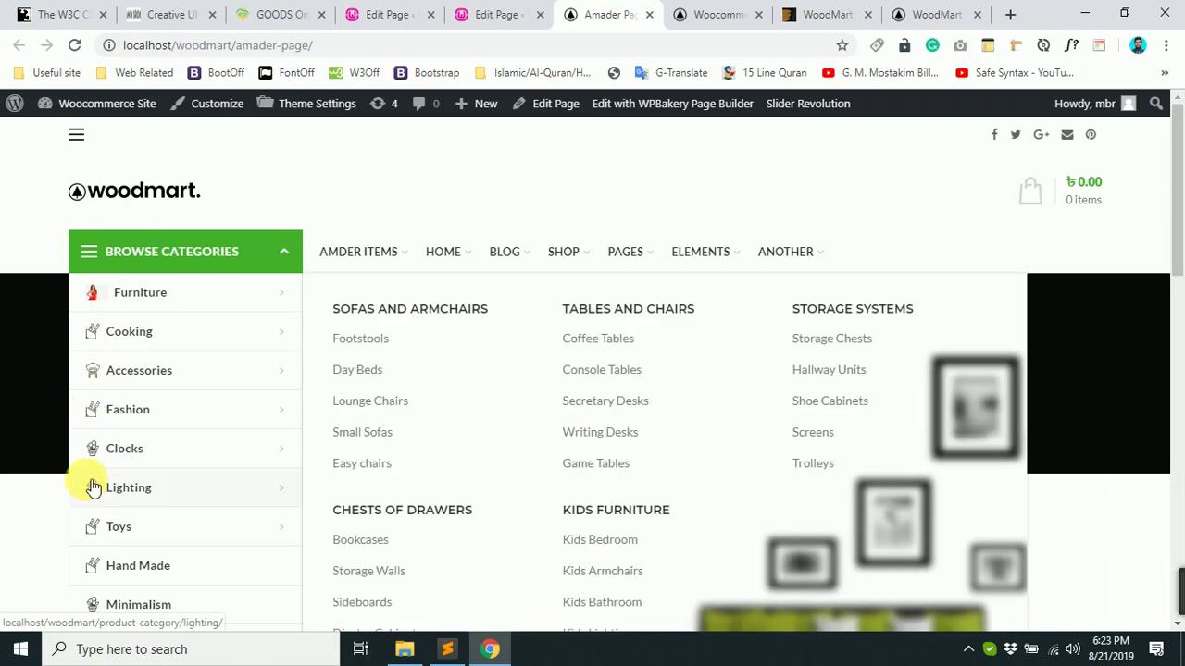
Enable the option to always show categories navigation on Amader Page and update the page.
left_click(369, 13)
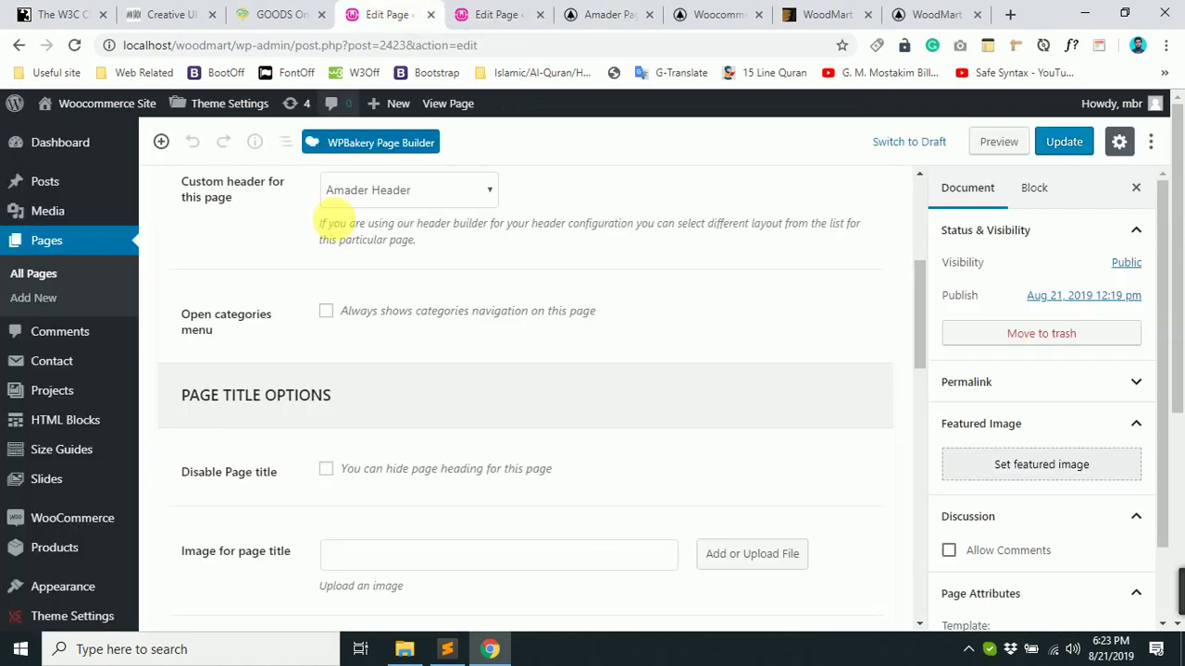
scroll(333, 398, "up", 4)
scroll(330, 419, "down", 4)
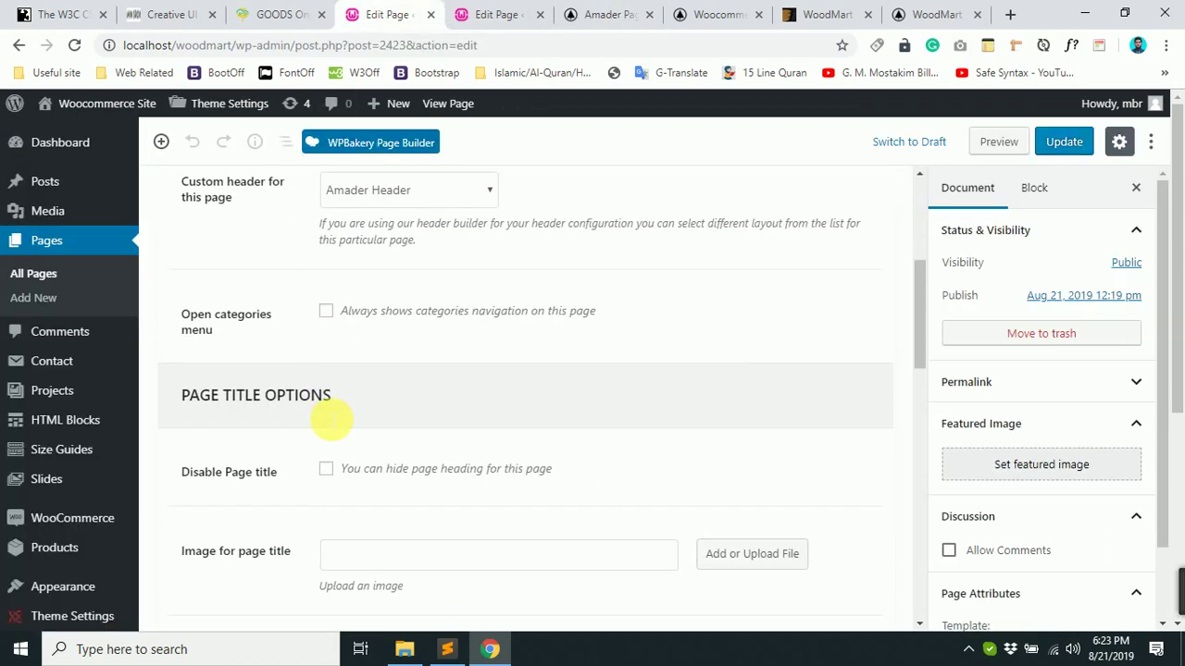
left_click(327, 312)
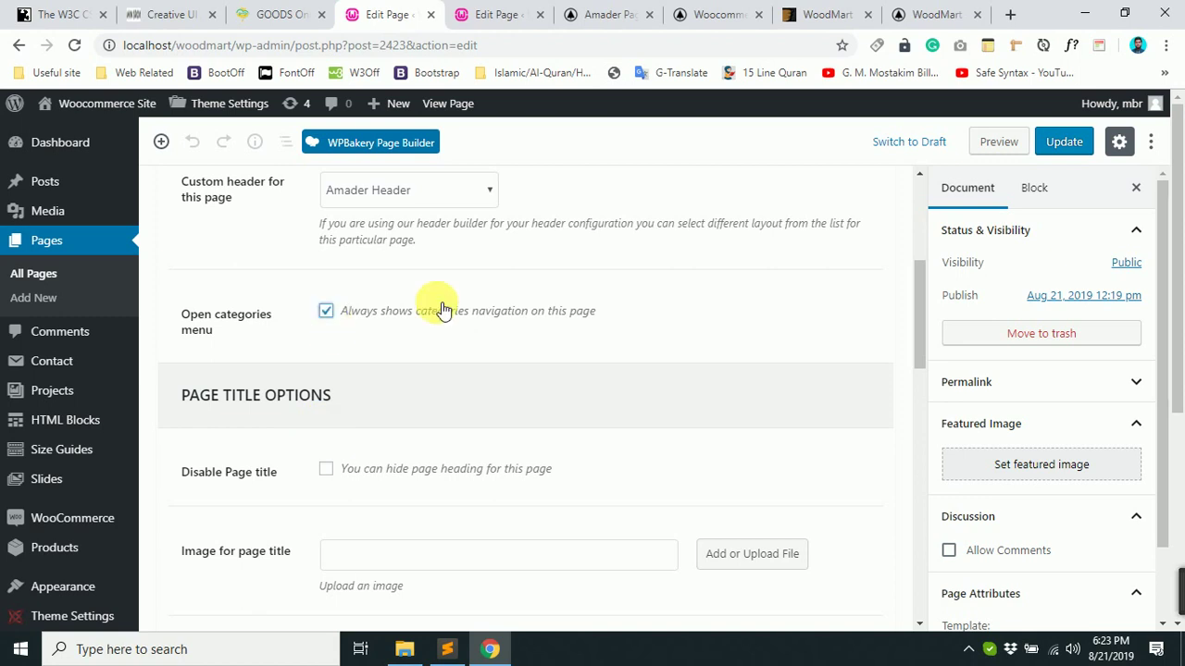
left_click(1066, 143)
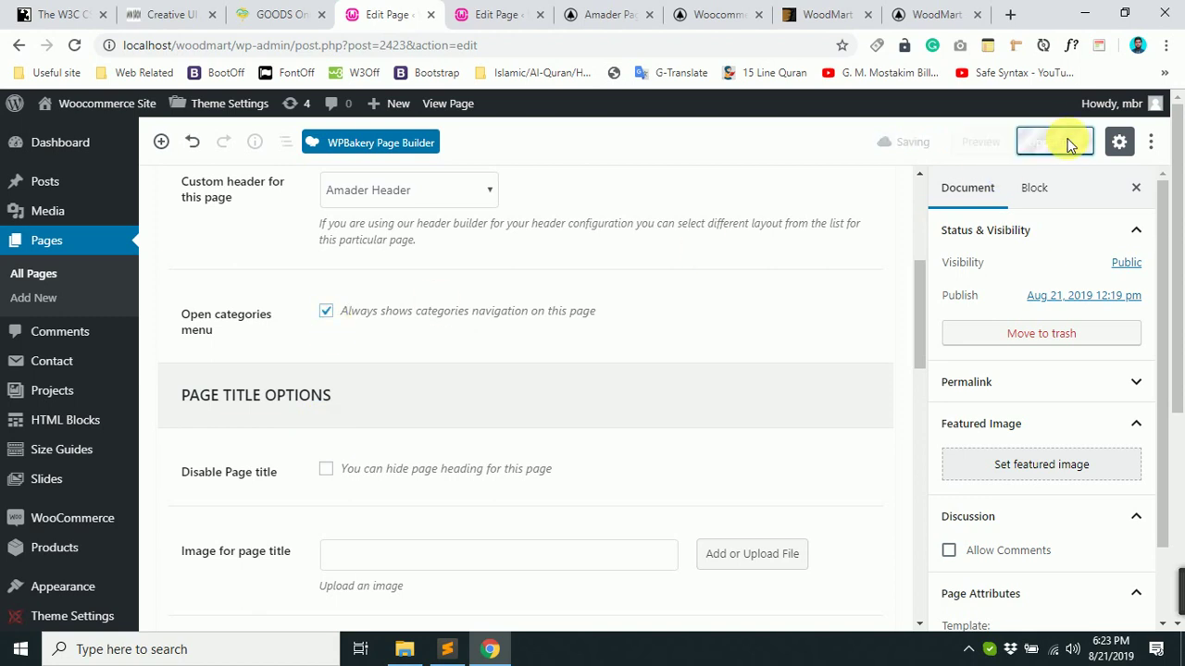
Reload the published Amader Page and check how its categories menu is displayed.
left_click(602, 13)
left_click(75, 47)
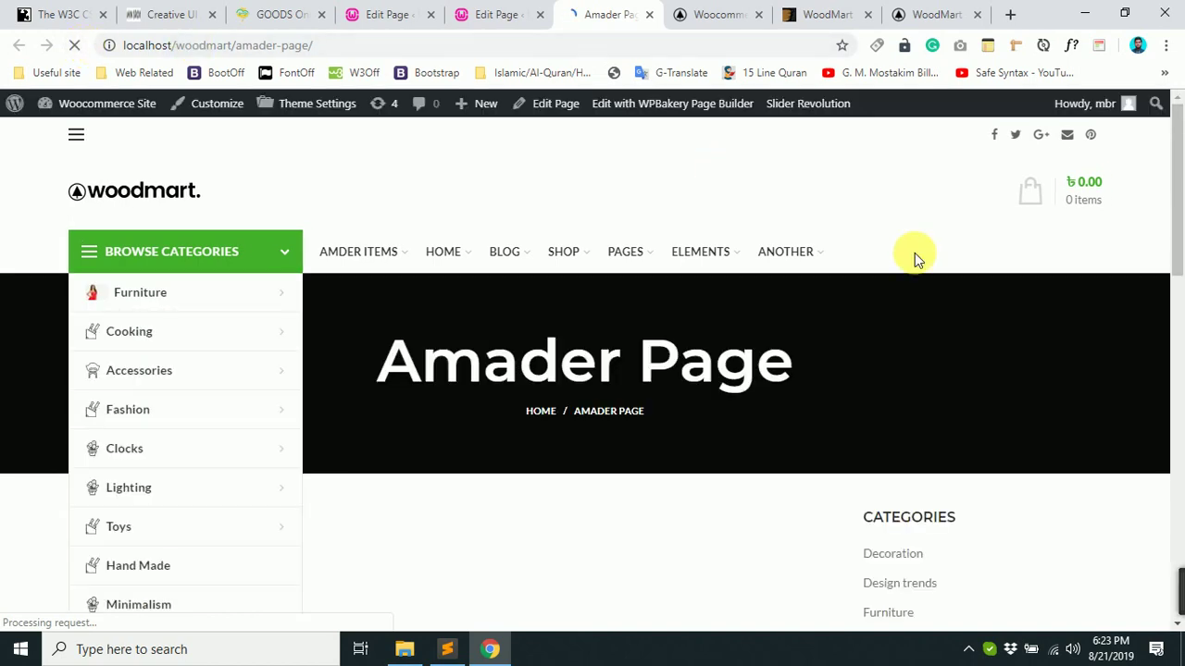
scroll(915, 253, "down", 1)
scroll(914, 253, "up", 1)
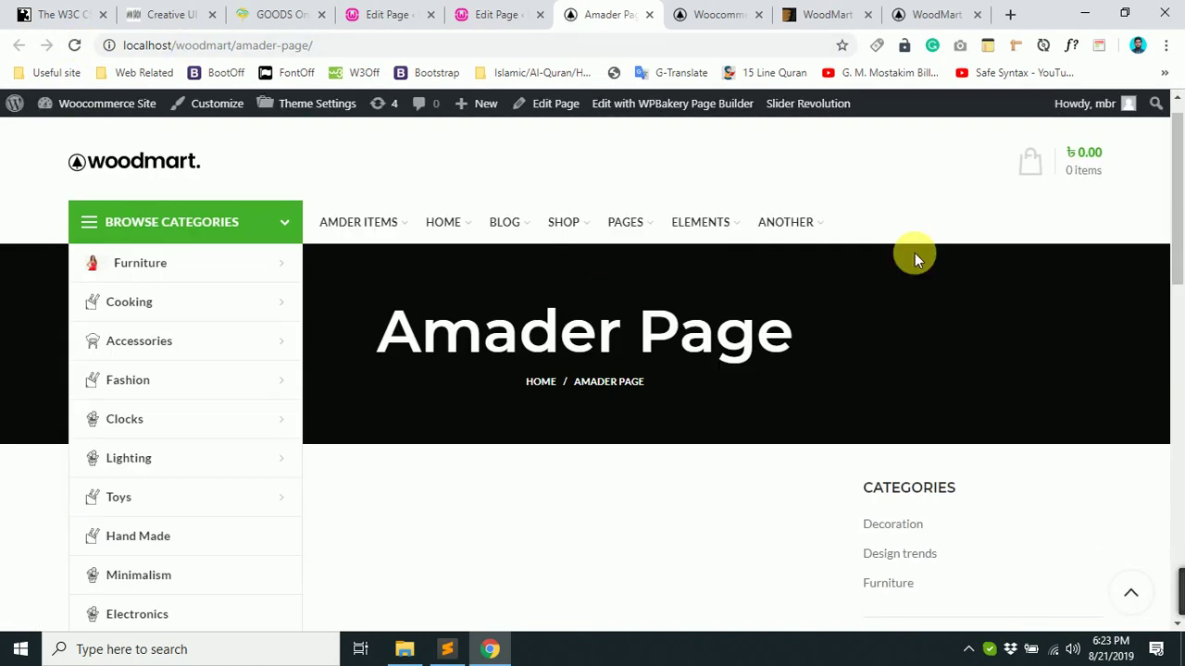
scroll(915, 253, "down", 2)
scroll(915, 252, "down", 3)
scroll(914, 253, "up", 5)
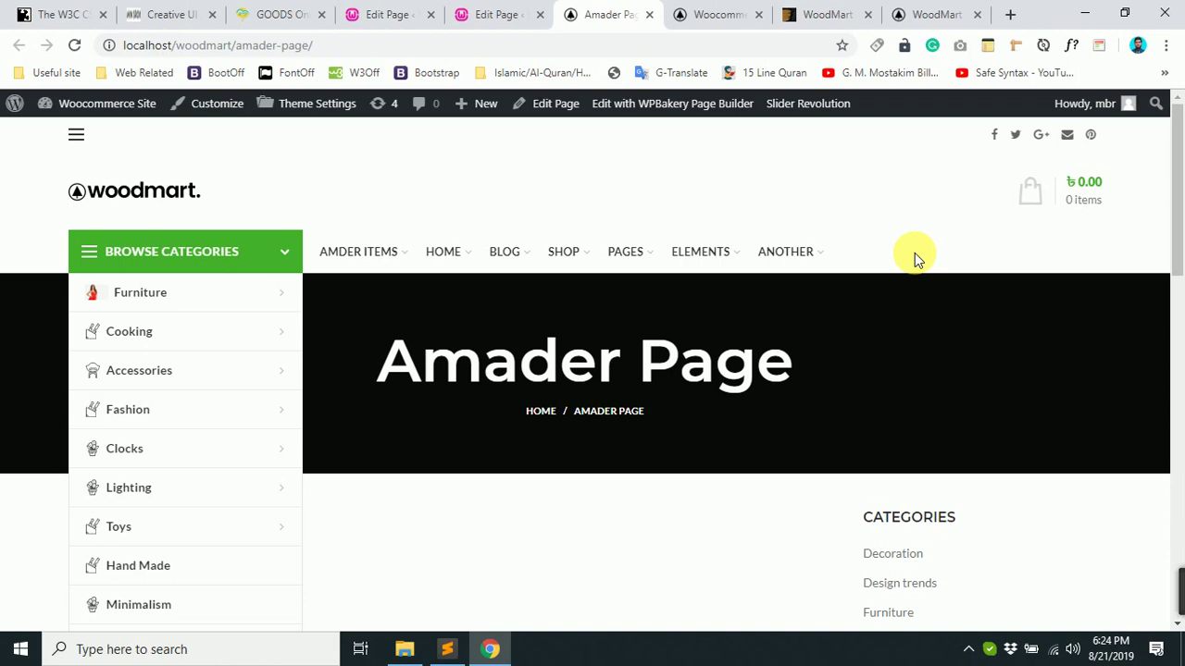
left_click(1011, 15)
type("b")
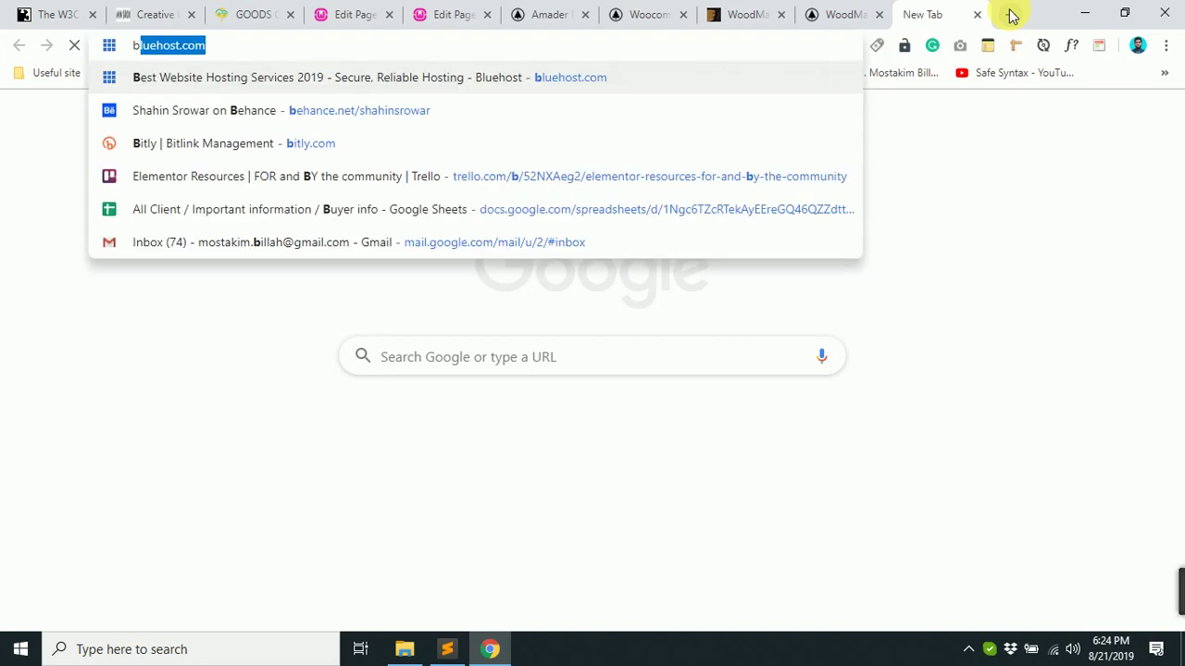
type("oot")
key("BackSpace")
type("st")
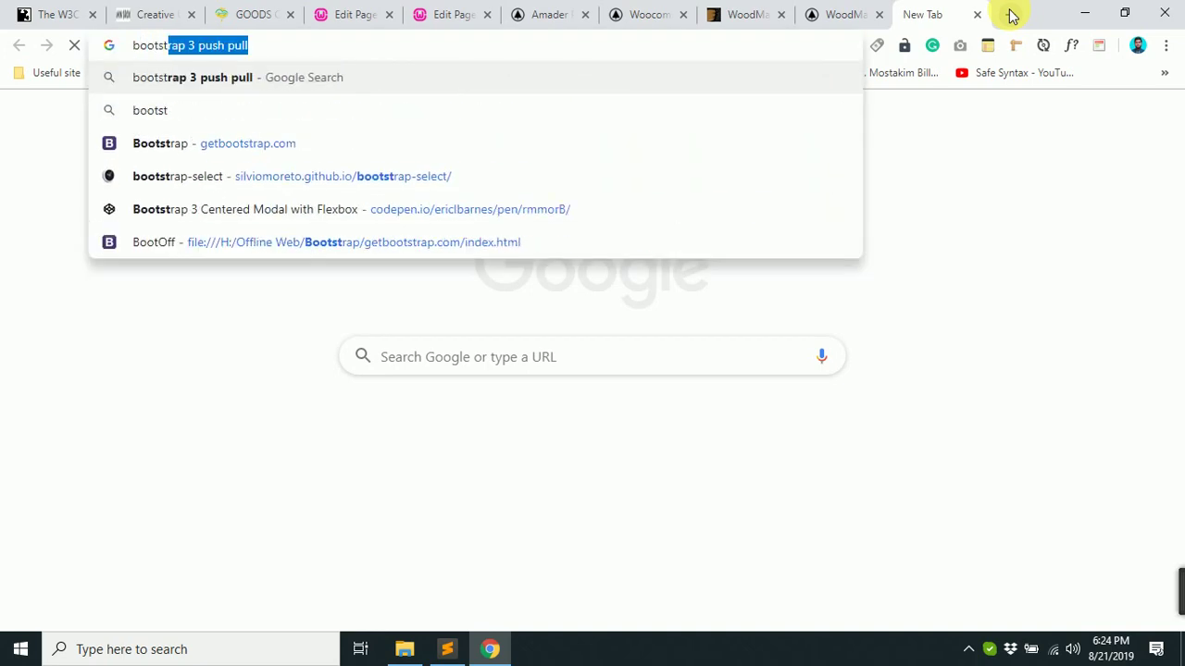
key("BackSpace")
key("BackSpace")
key("BackSpace")
key("BackSpace")
key("BackSpace")
key("BackSpace")
key("BackSpace")
type("get_categories")
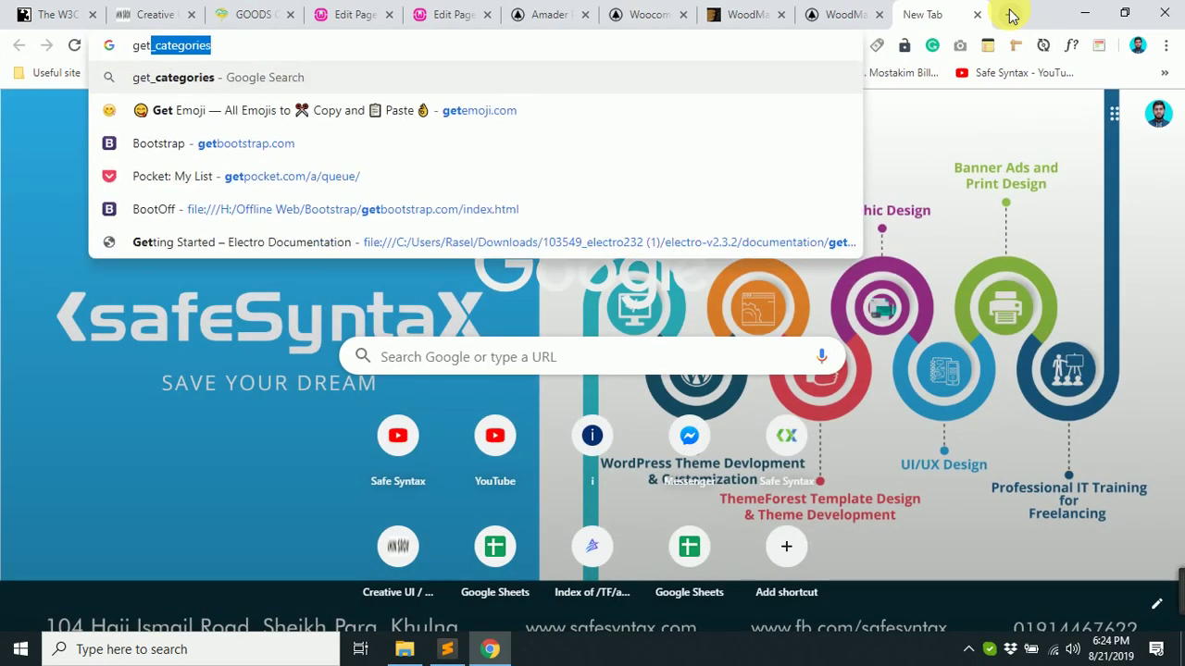
key("Return")
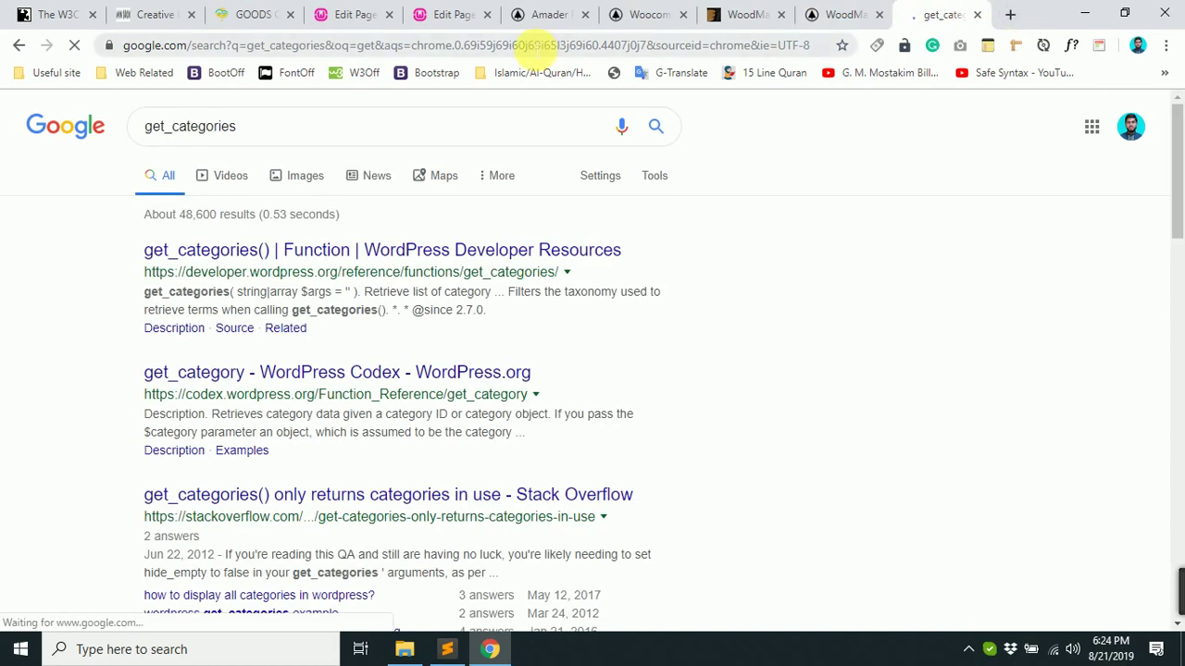
Open the download page of getbootstrap.com and find its BootstrapCDN section.
left_click(528, 46)
type("getb")
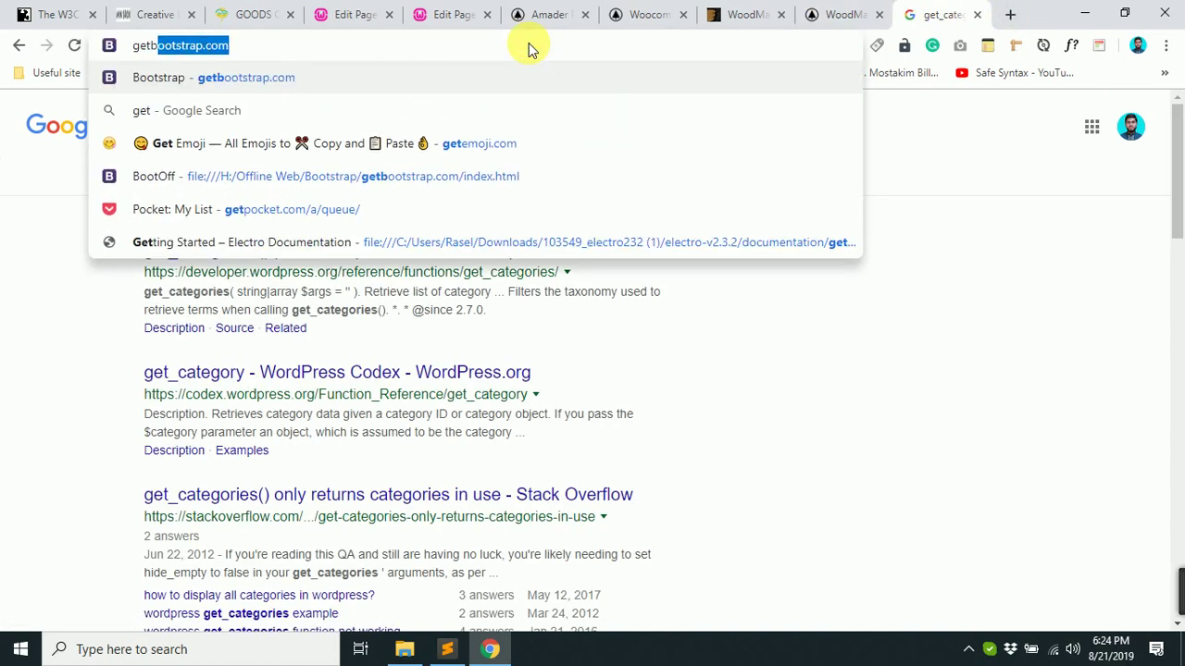
key("Return")
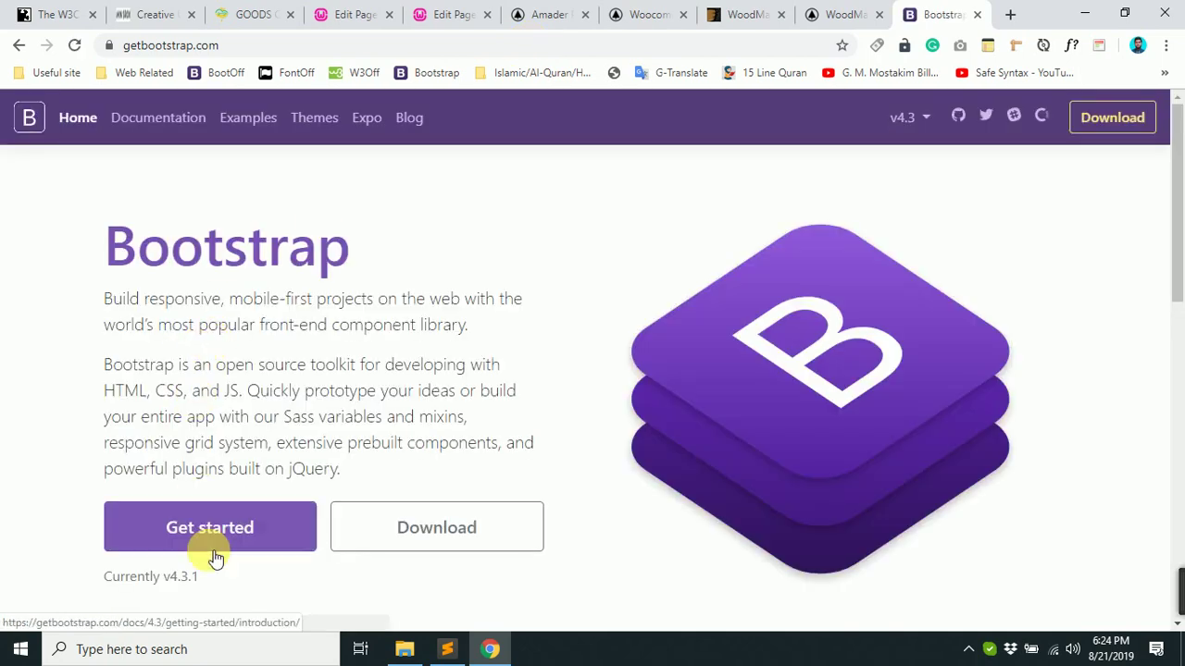
left_click(468, 540)
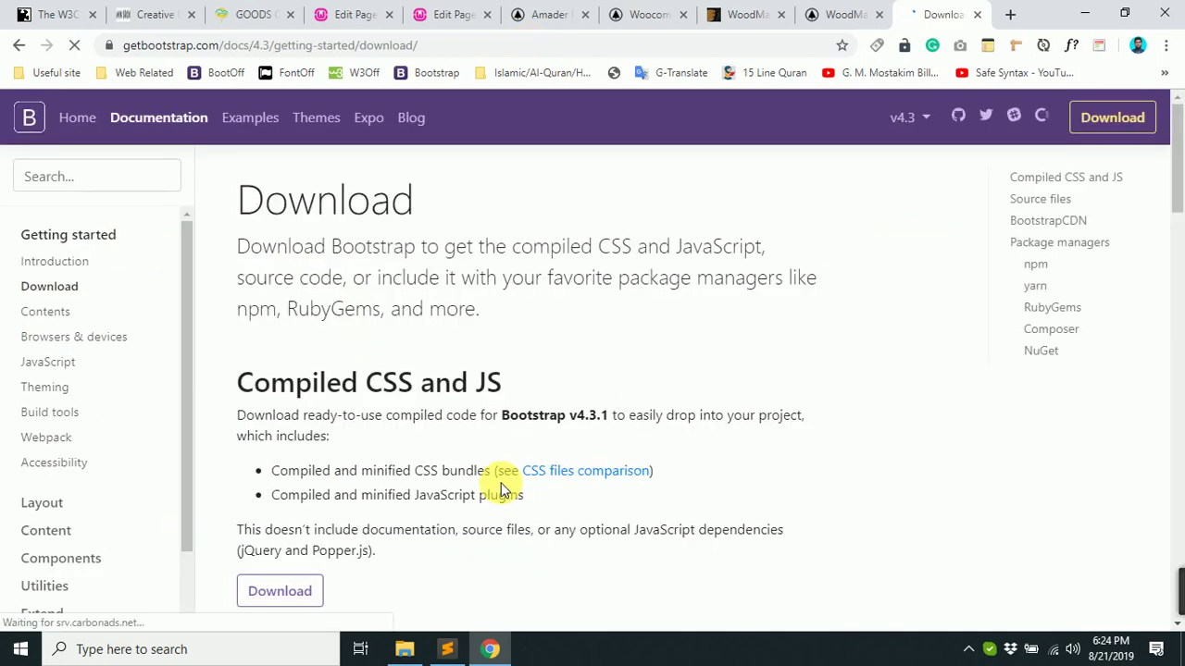
scroll(495, 493, "down", 10)
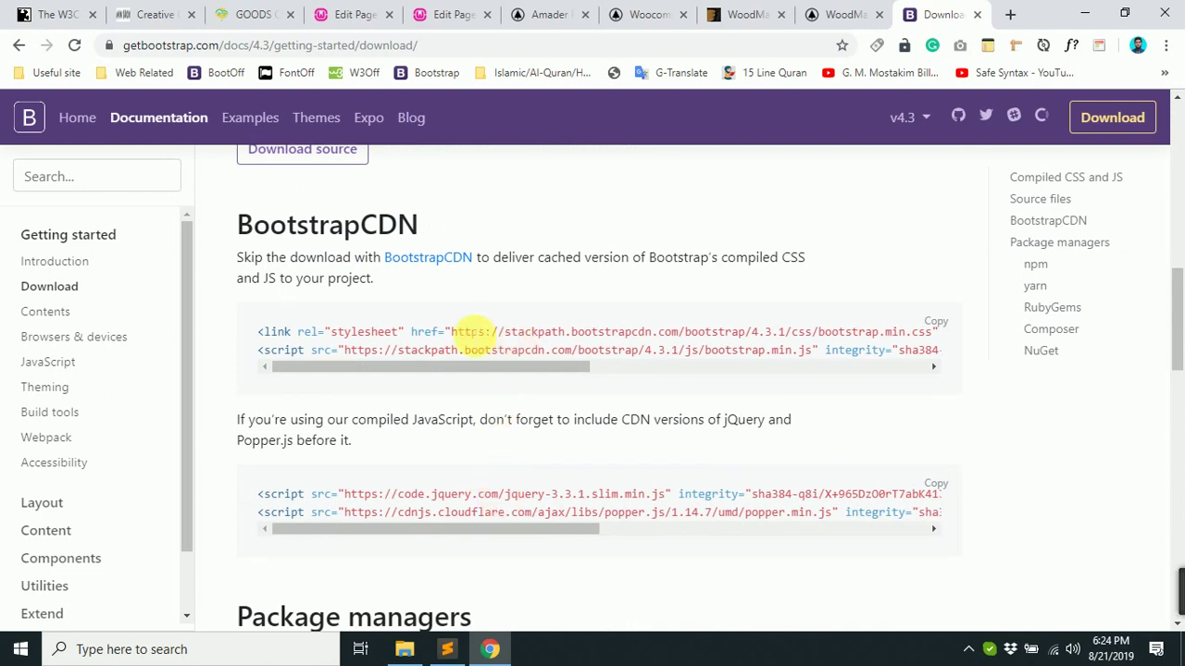
Examine the stylesheet link in the BootstrapCDN code block, including its https address and css path.
triple_click(432, 329)
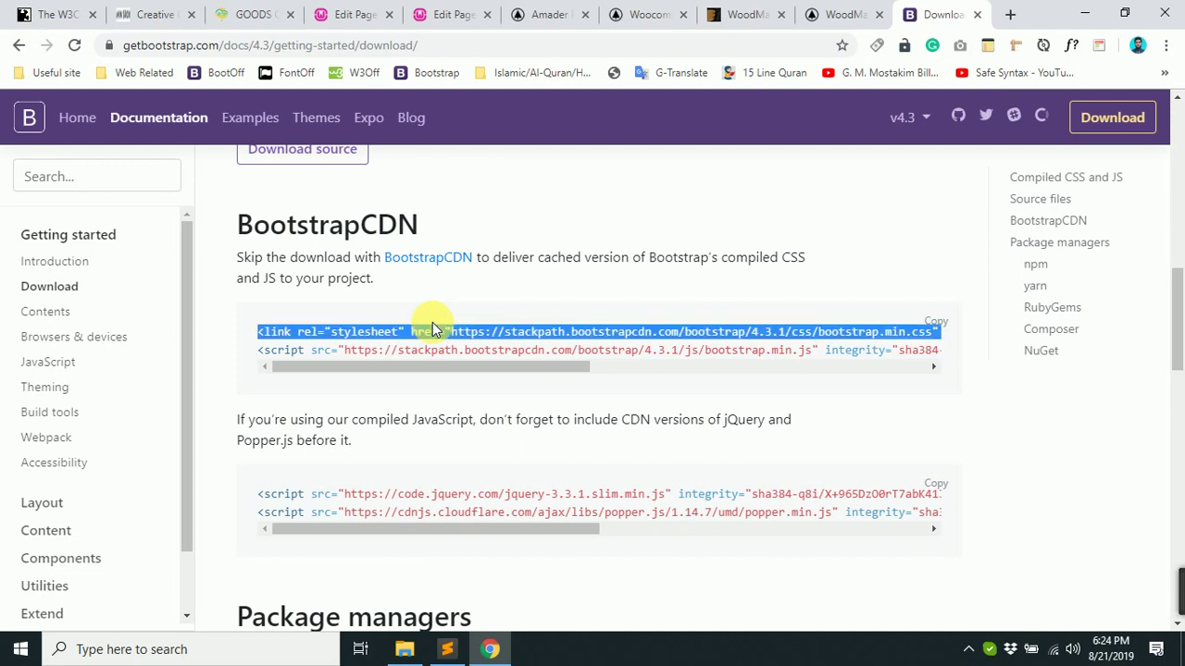
double_click(468, 332)
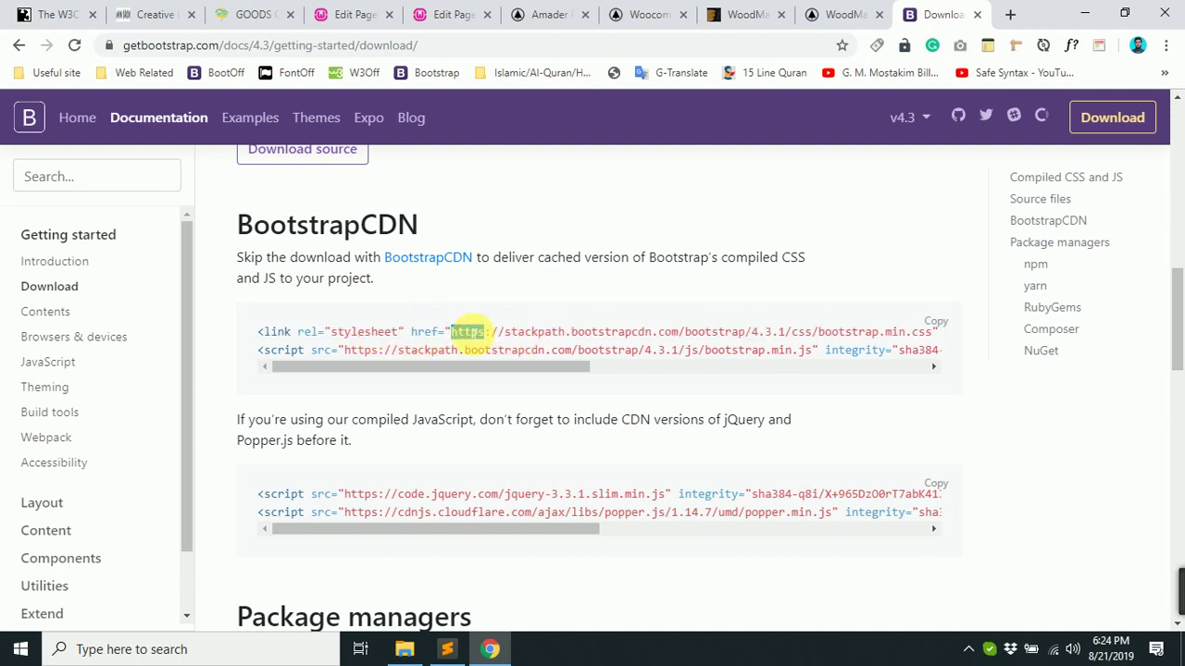
left_click(467, 331)
left_click(601, 331)
left_click_drag(452, 331, 807, 342)
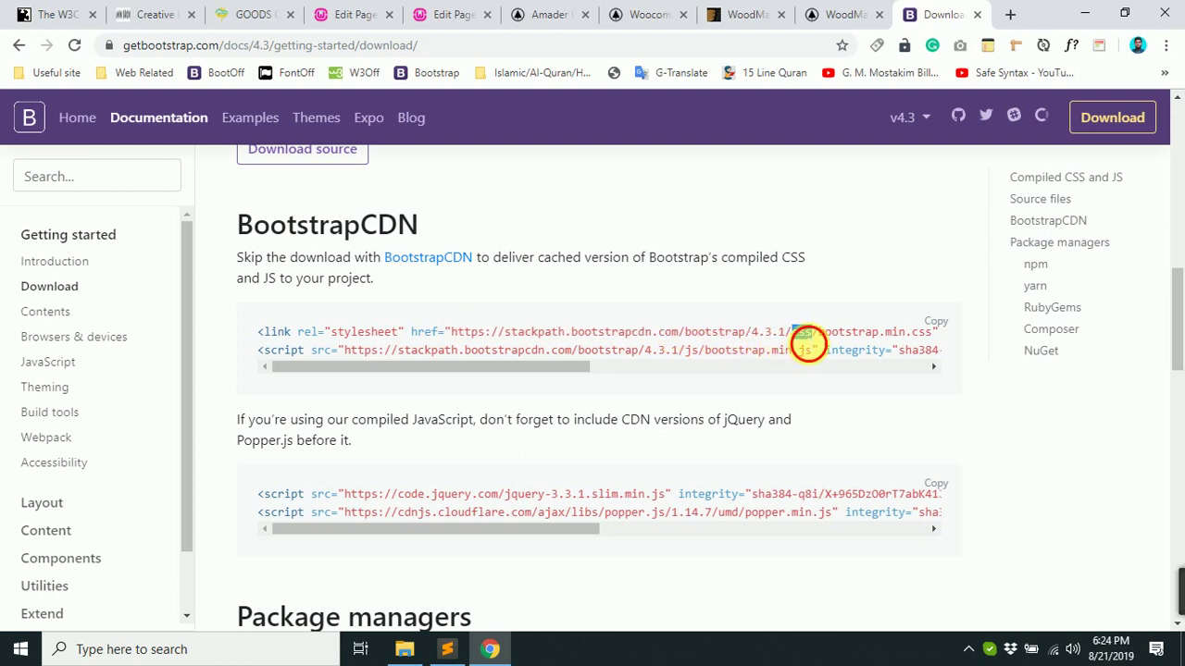
triple_click(807, 343)
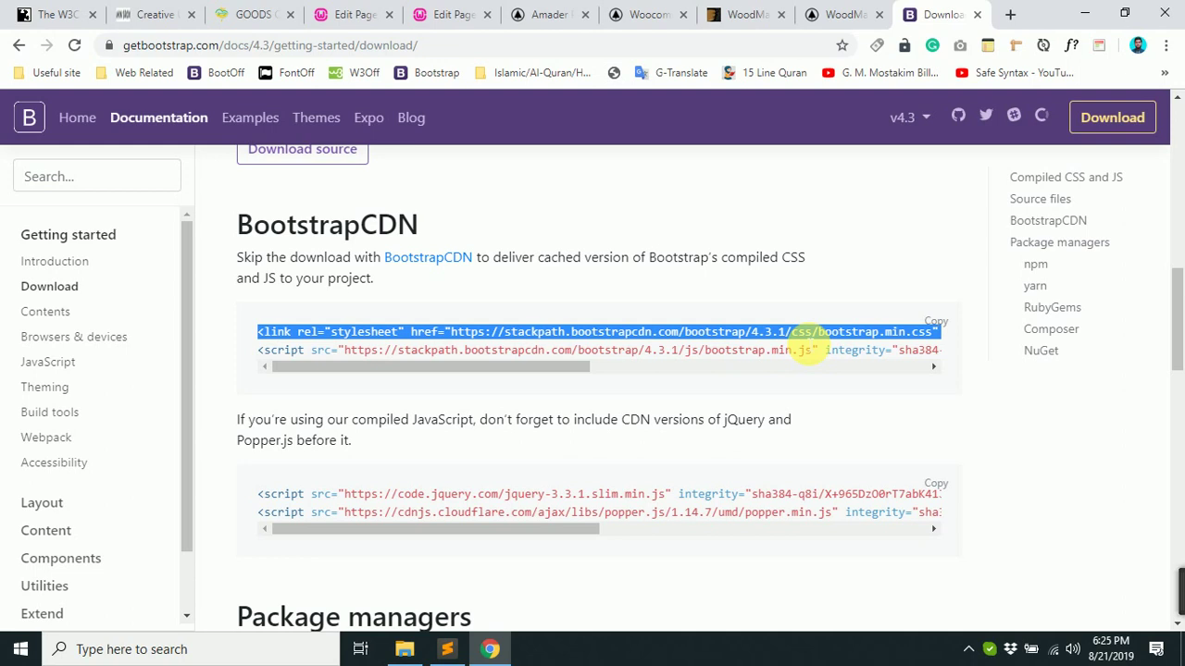
left_click(653, 331)
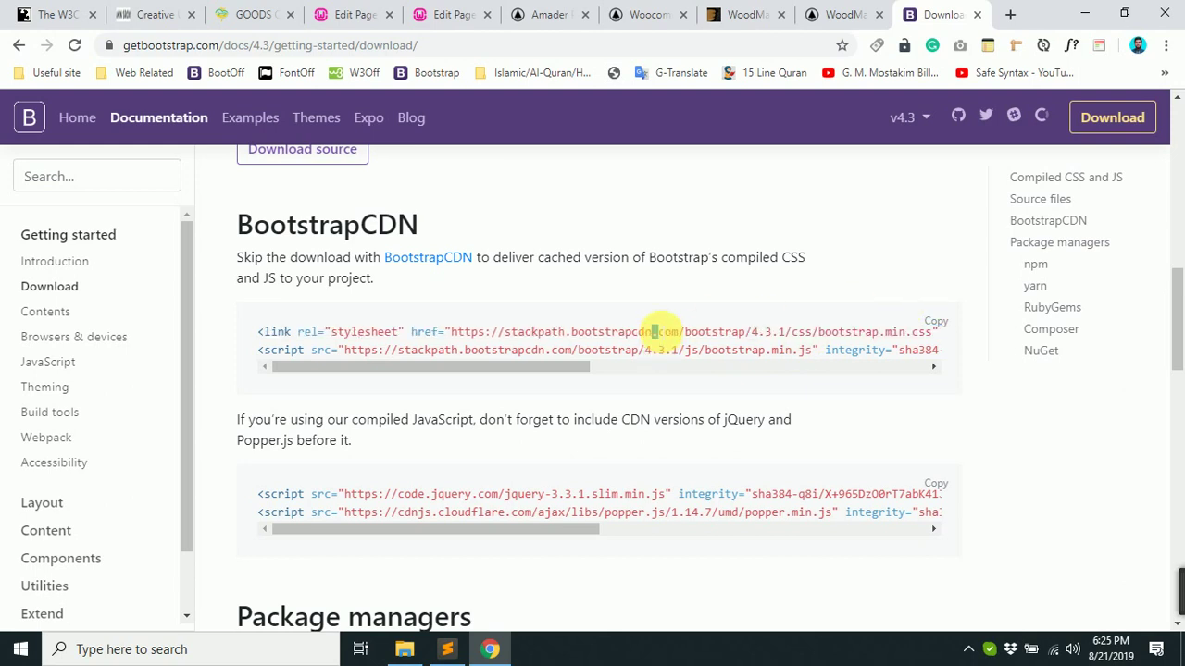
triple_click(653, 331)
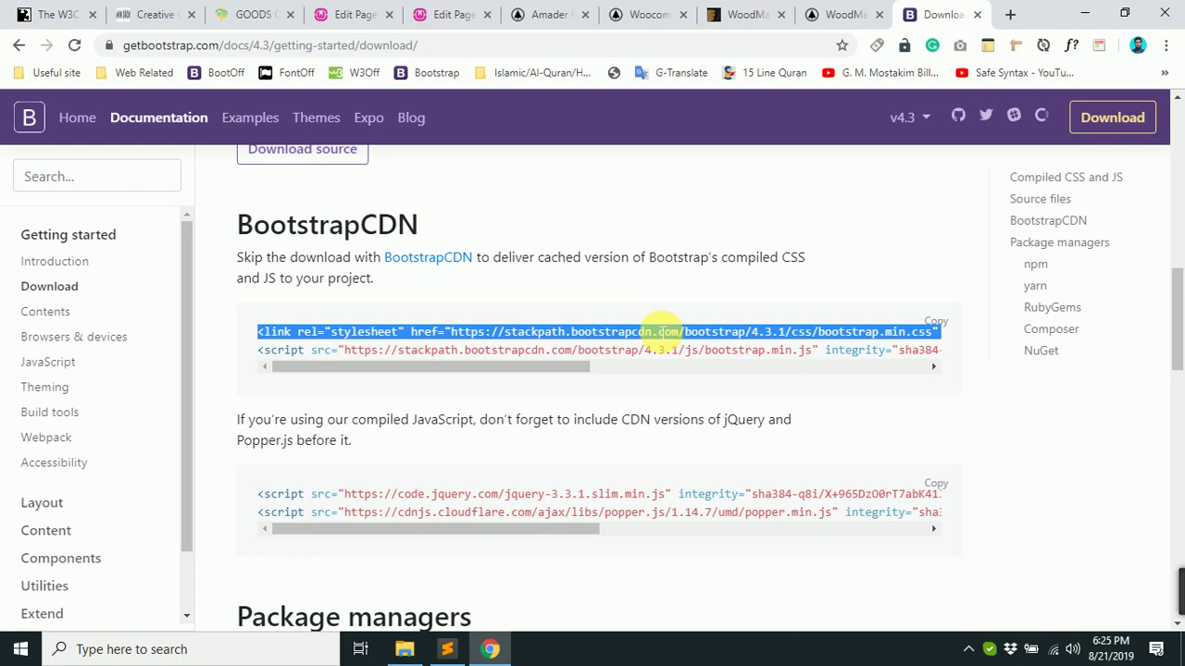
triple_click(597, 339)
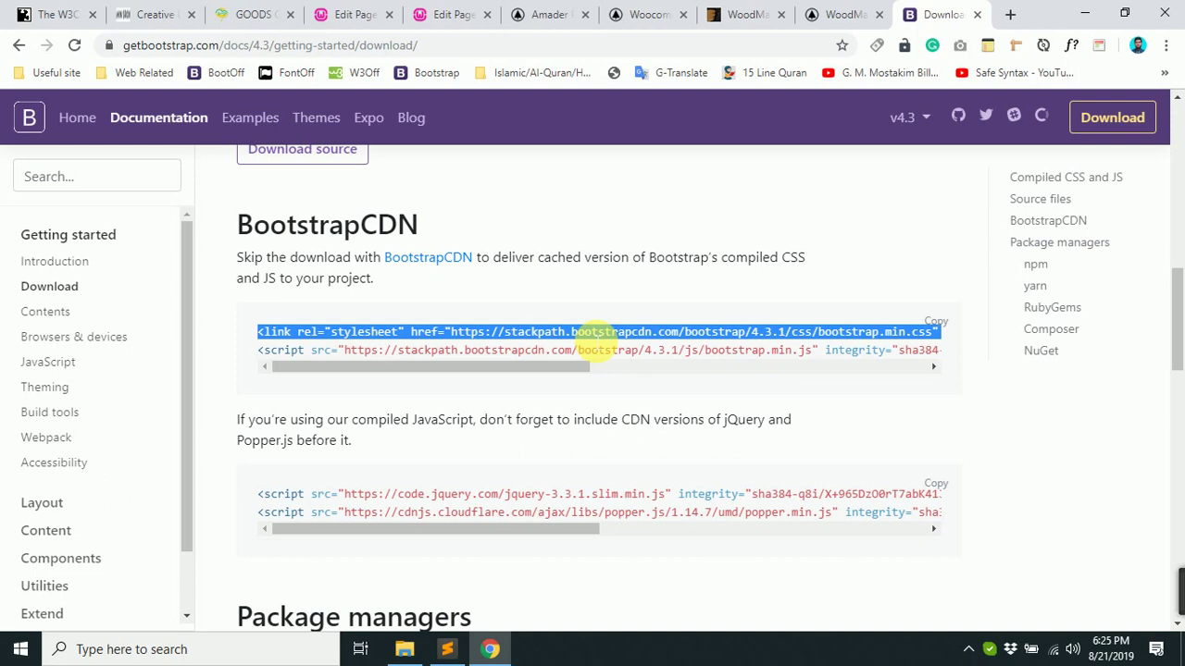
Open a blank browser tab and compare it with the stylesheet link highlighted on the Bootstrap download page.
left_click(1010, 14)
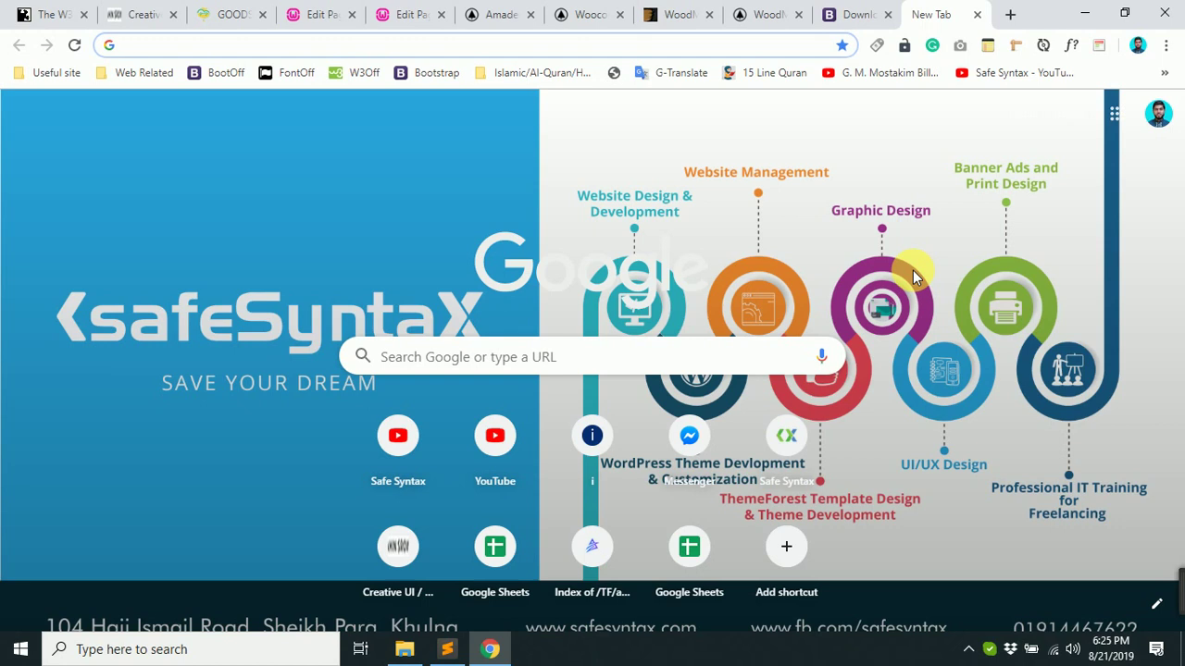
left_click(827, 13)
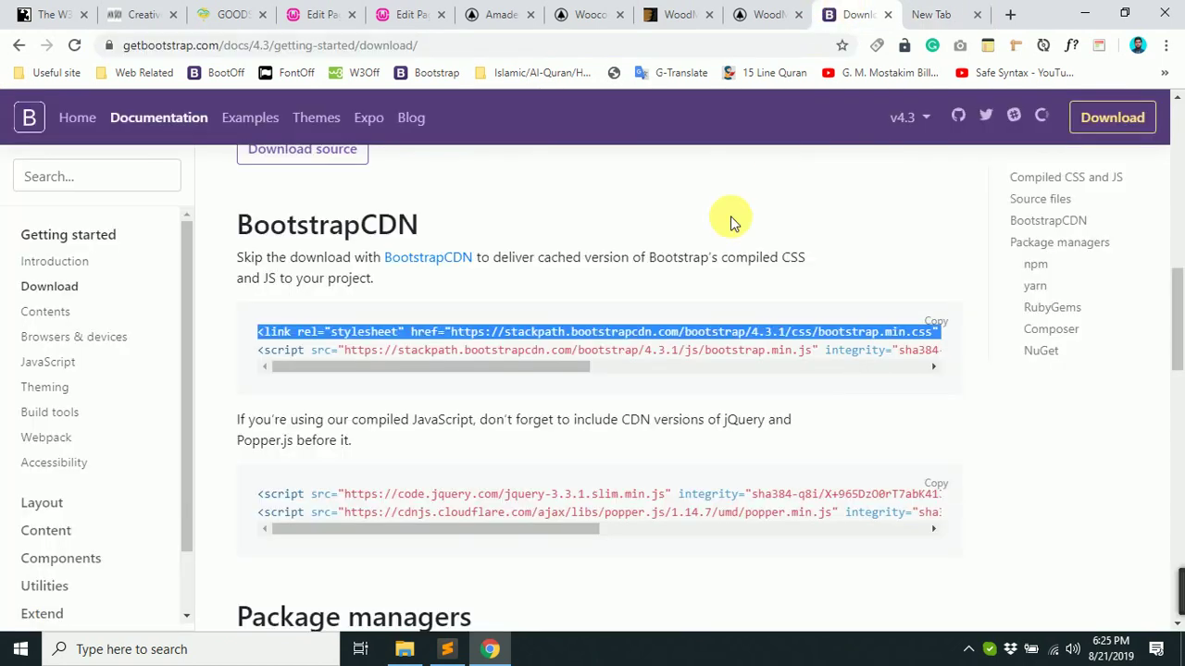
double_click(696, 333)
left_click(696, 333)
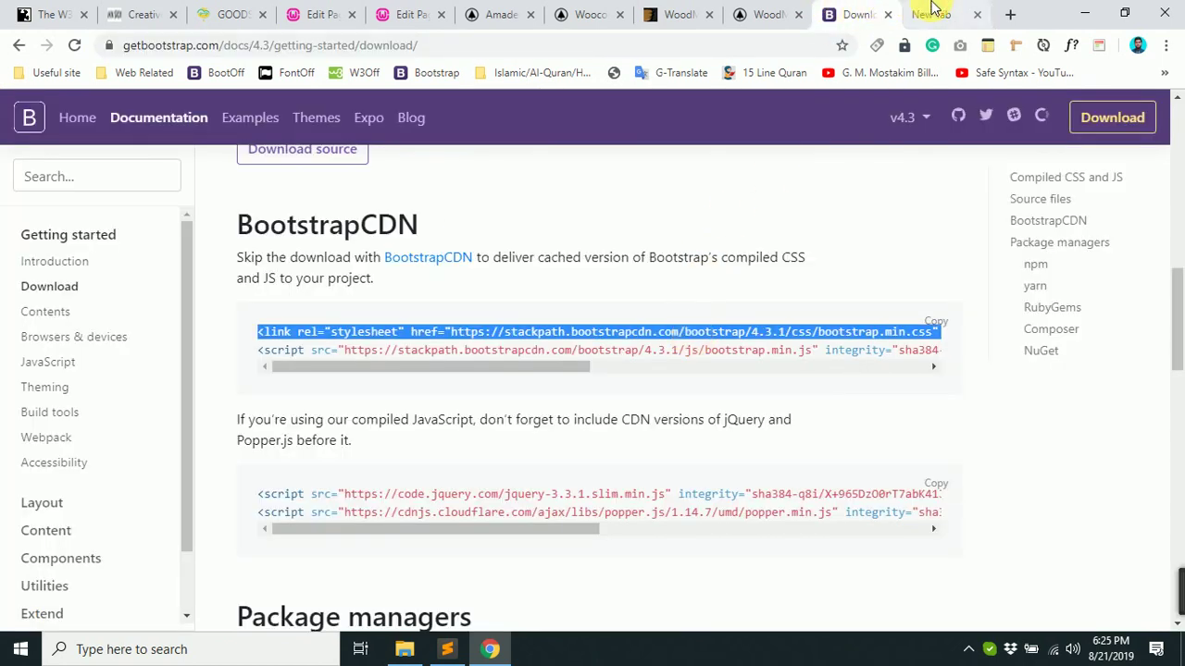
left_click(930, 14)
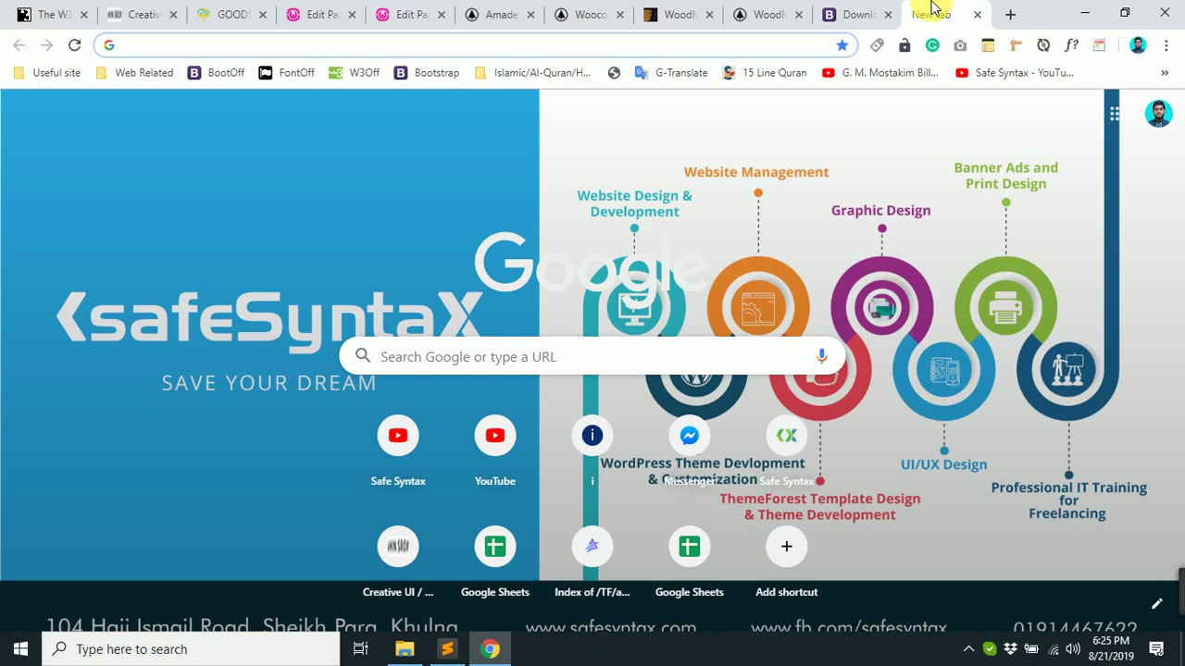
left_click(847, 14)
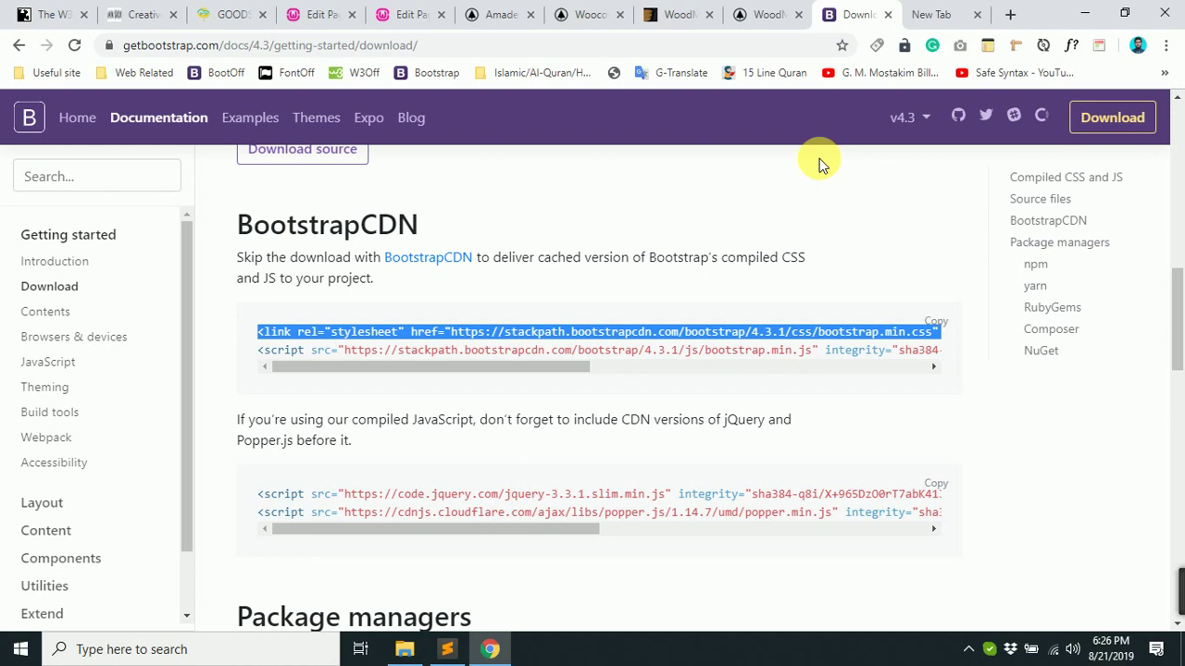
triple_click(791, 333)
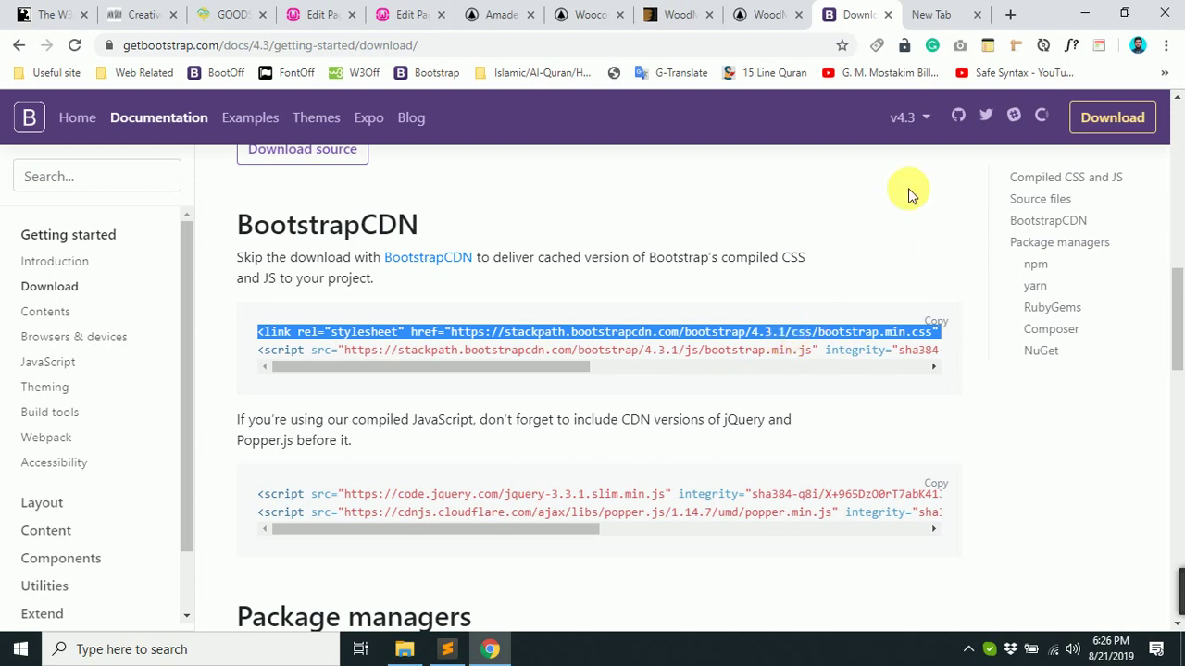
left_click(922, 13)
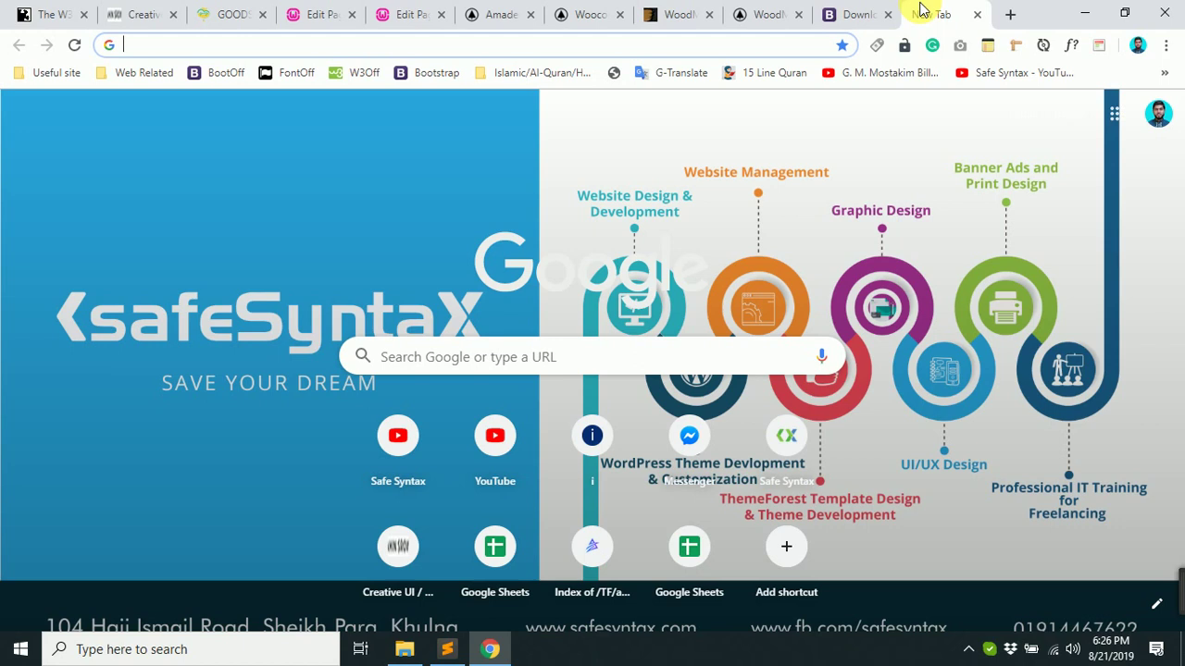
left_click(856, 14)
triple_click(701, 333)
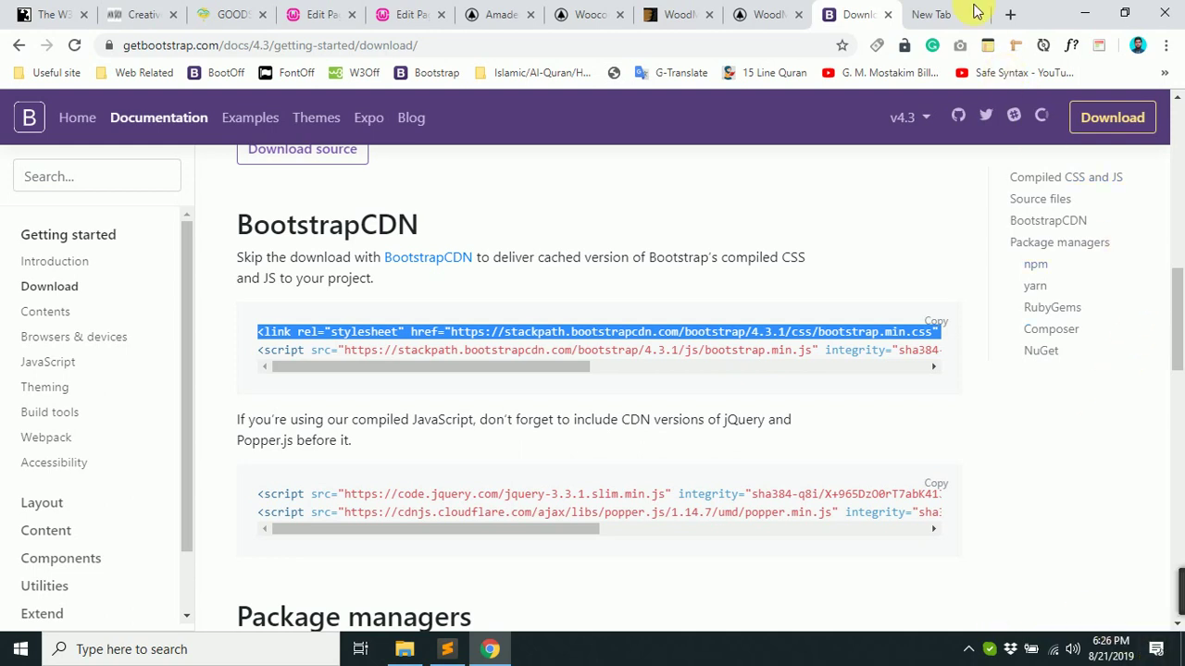
Search Google for "cdn", refine the query to "cdn js", and open the cdnjs.com website in the blank tab.
left_click(942, 11)
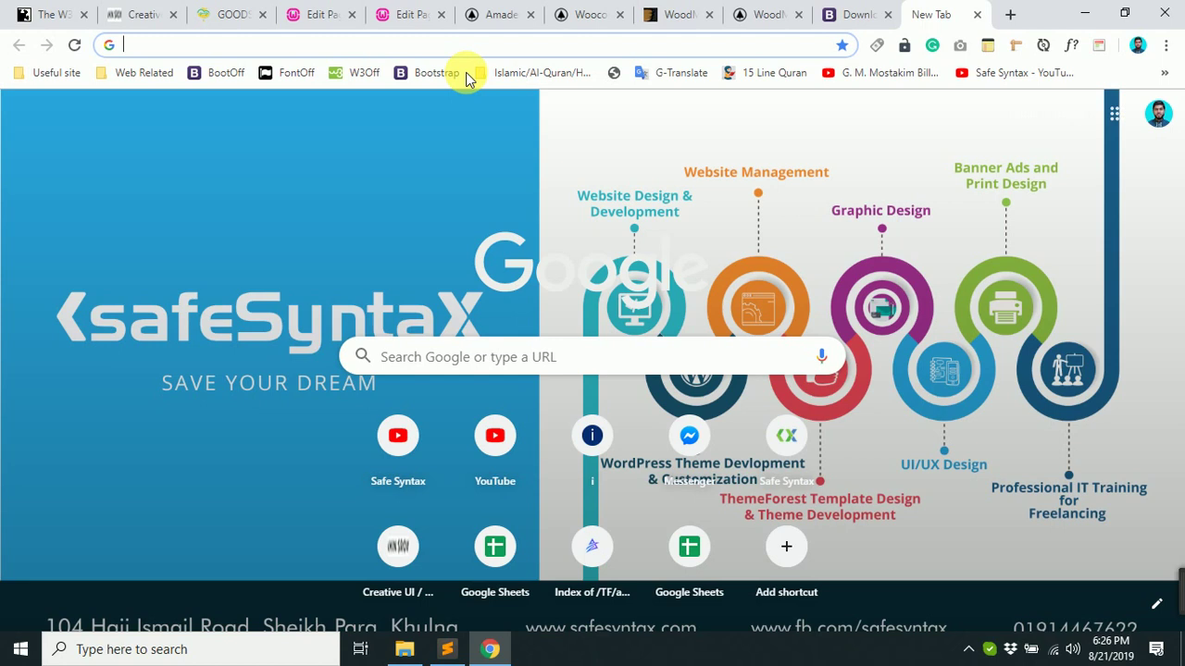
type("cdn")
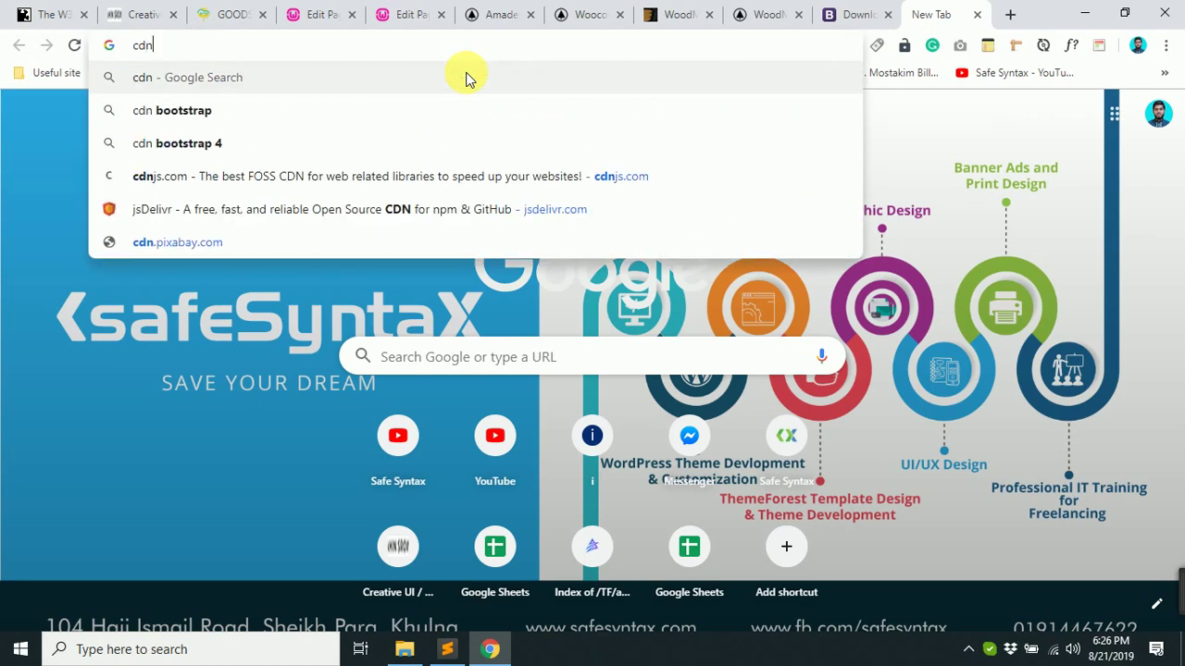
key("Return")
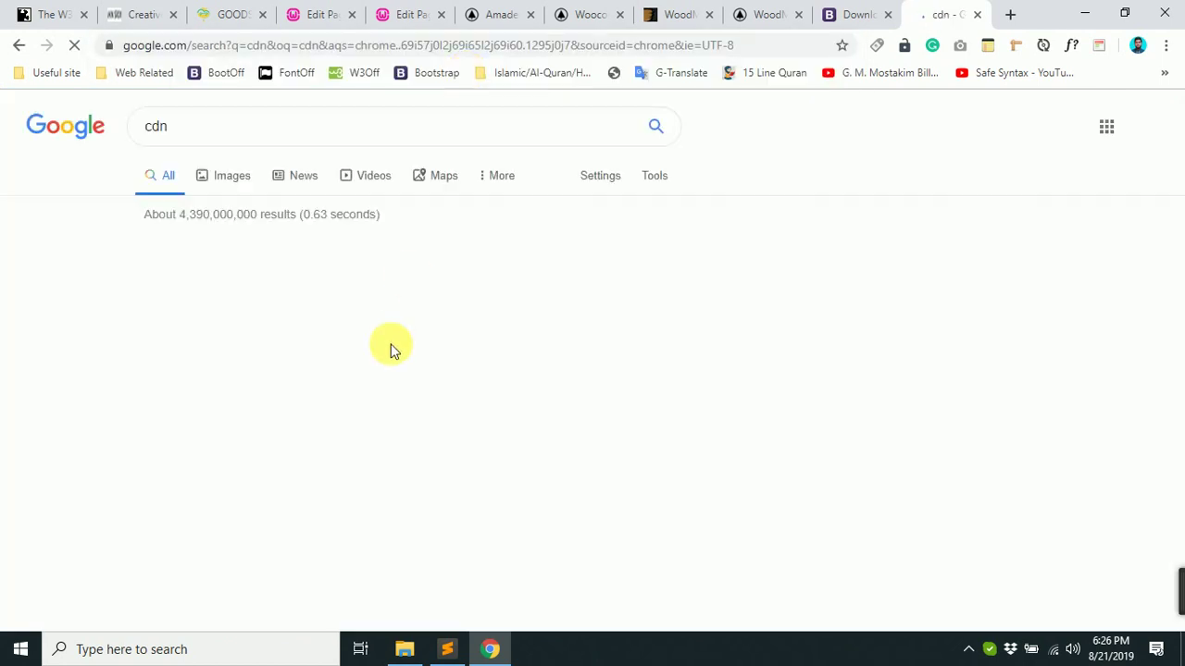
left_click(227, 127)
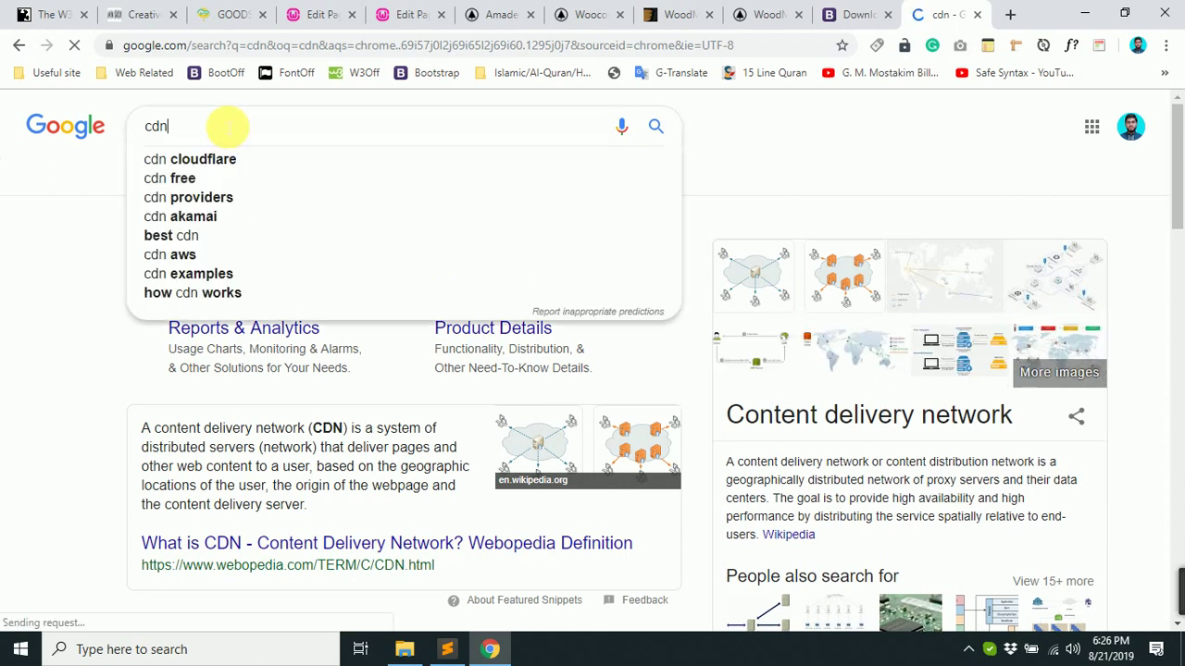
type("js")
key("Return")
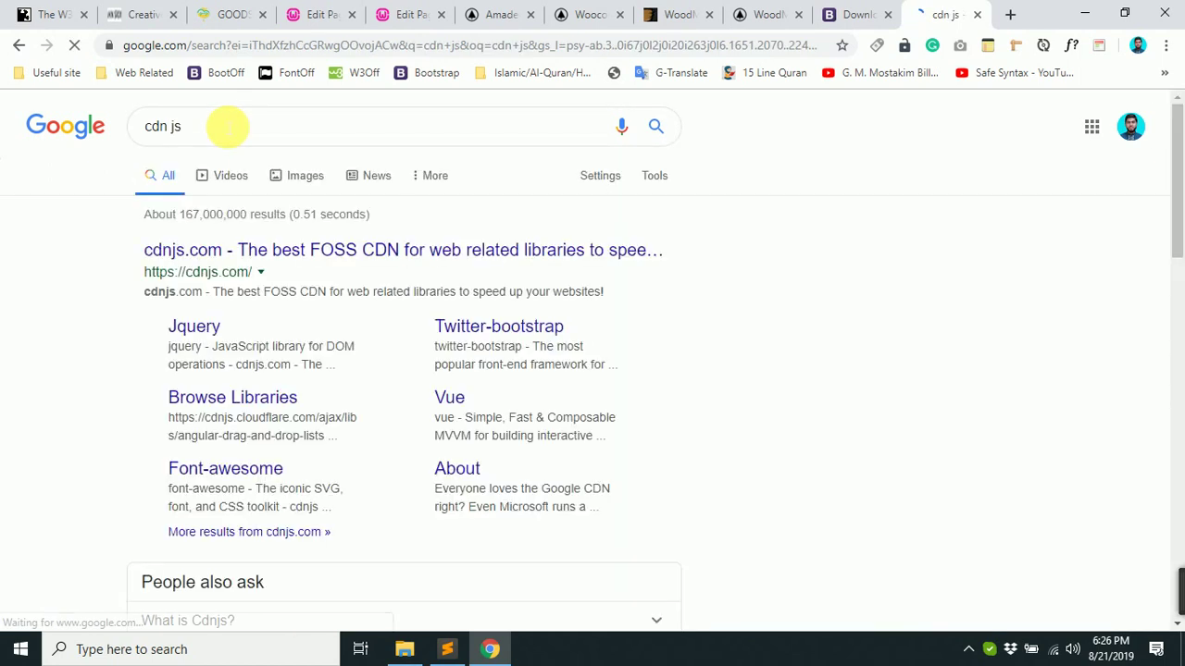
left_click(237, 248)
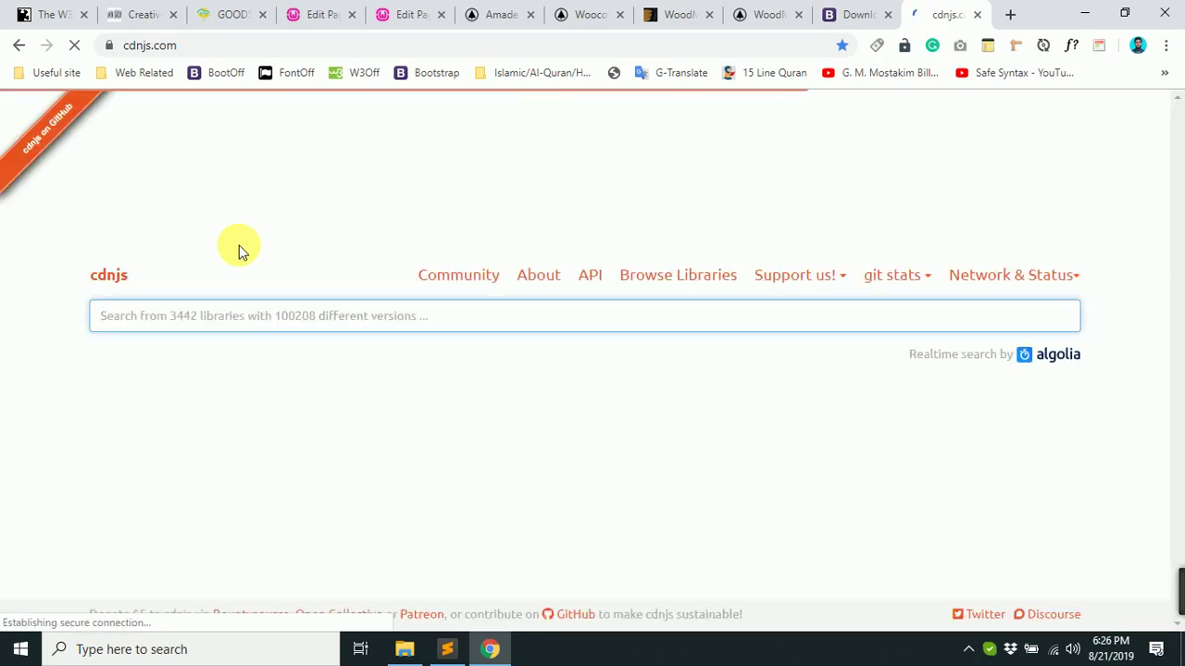
Search the cdnjs libraries for "jquer" and browse the matching libraries.
left_click(290, 326)
type("jquer")
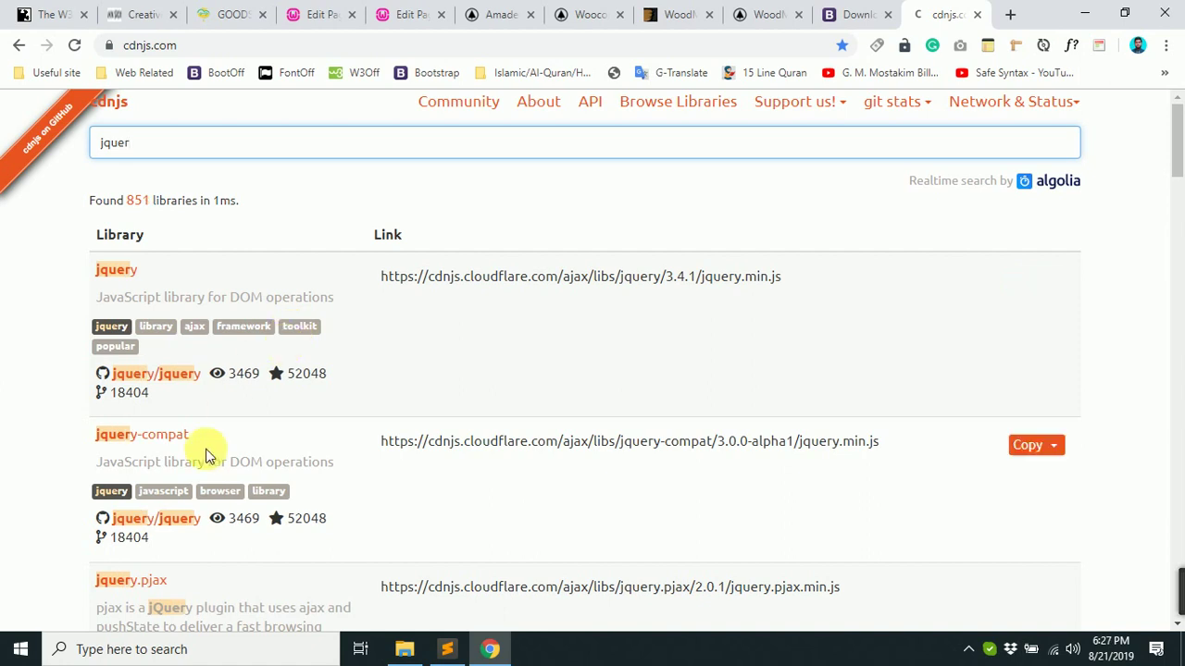
scroll(204, 455, "down", 5)
scroll(370, 348, "down", 11)
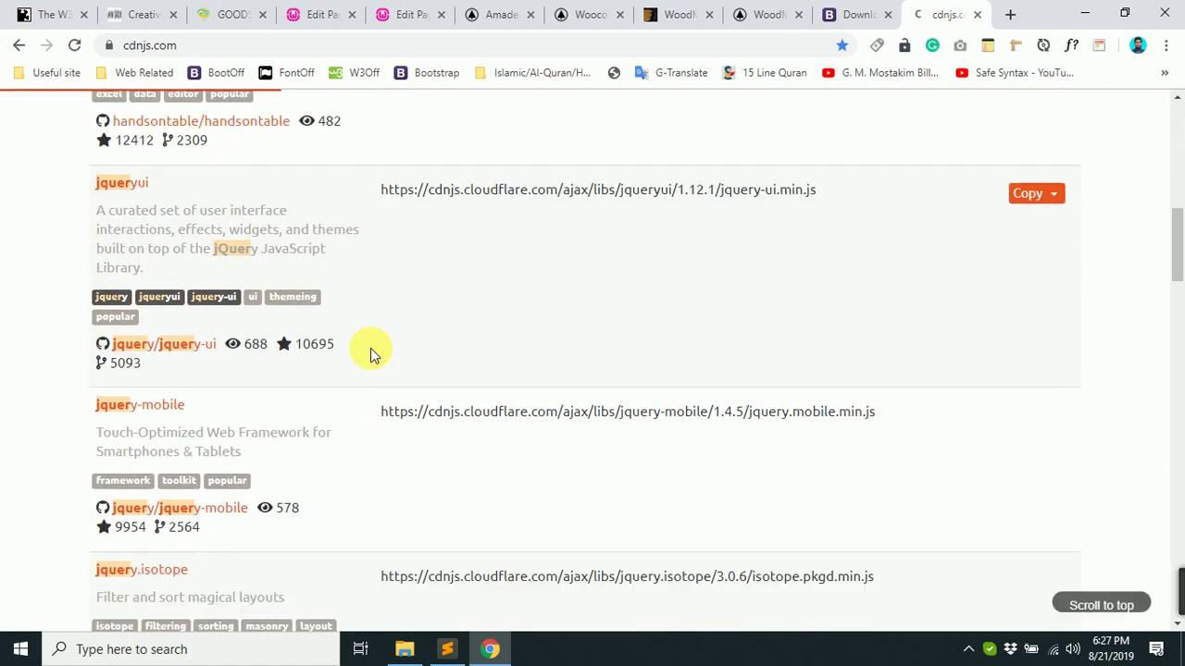
scroll(370, 348, "up", 13)
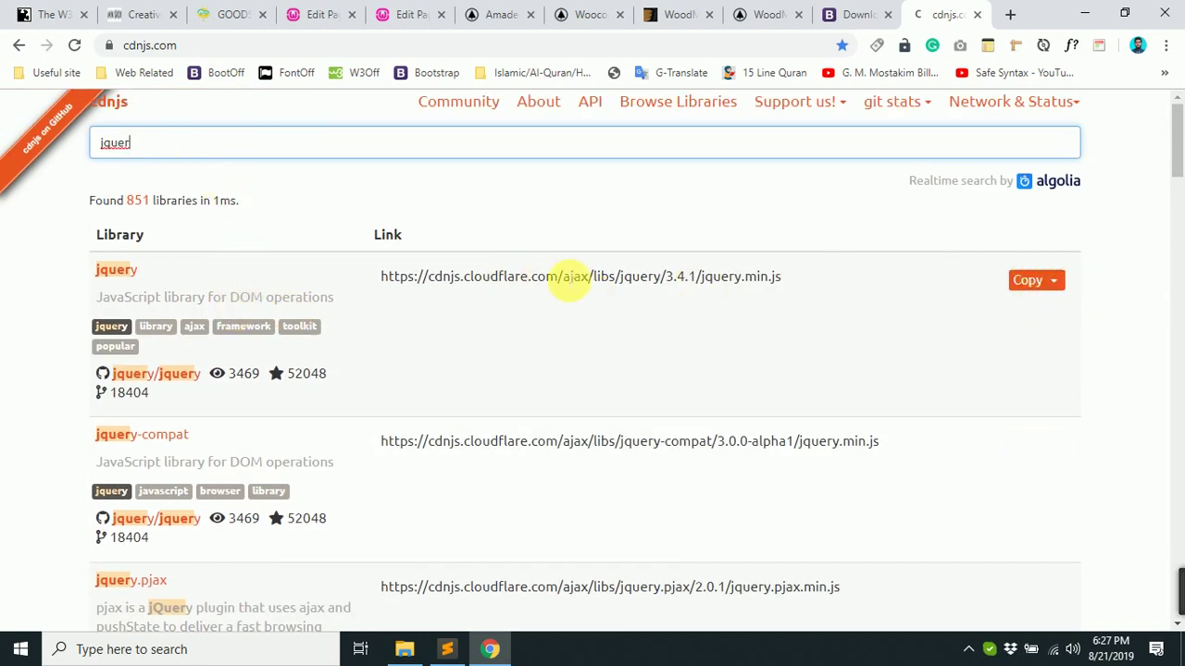
Copy the script tag of the jquery 3.4.1 library from the cdnjs results.
triple_click(678, 287)
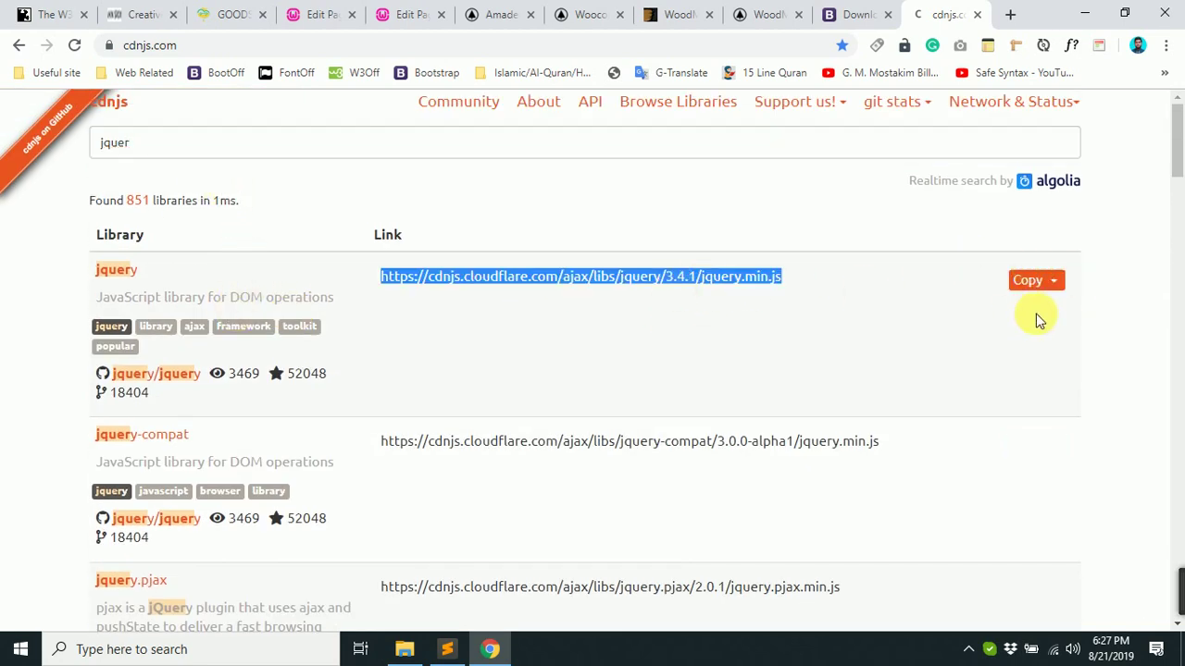
left_click(1051, 280)
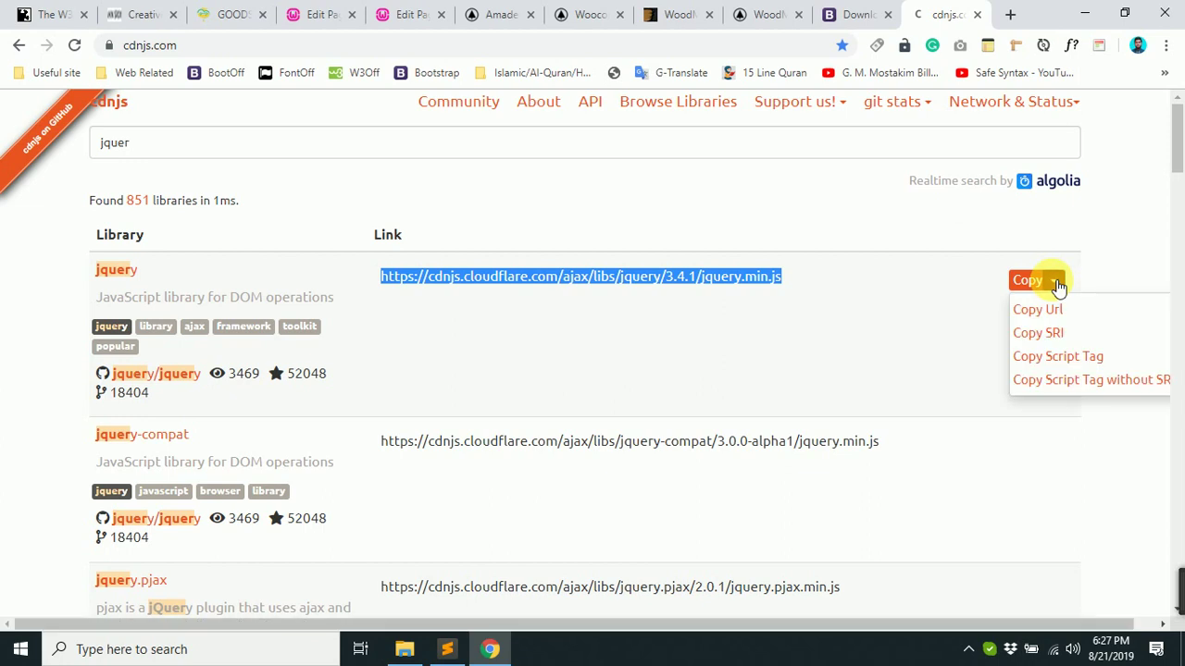
left_click(1051, 359)
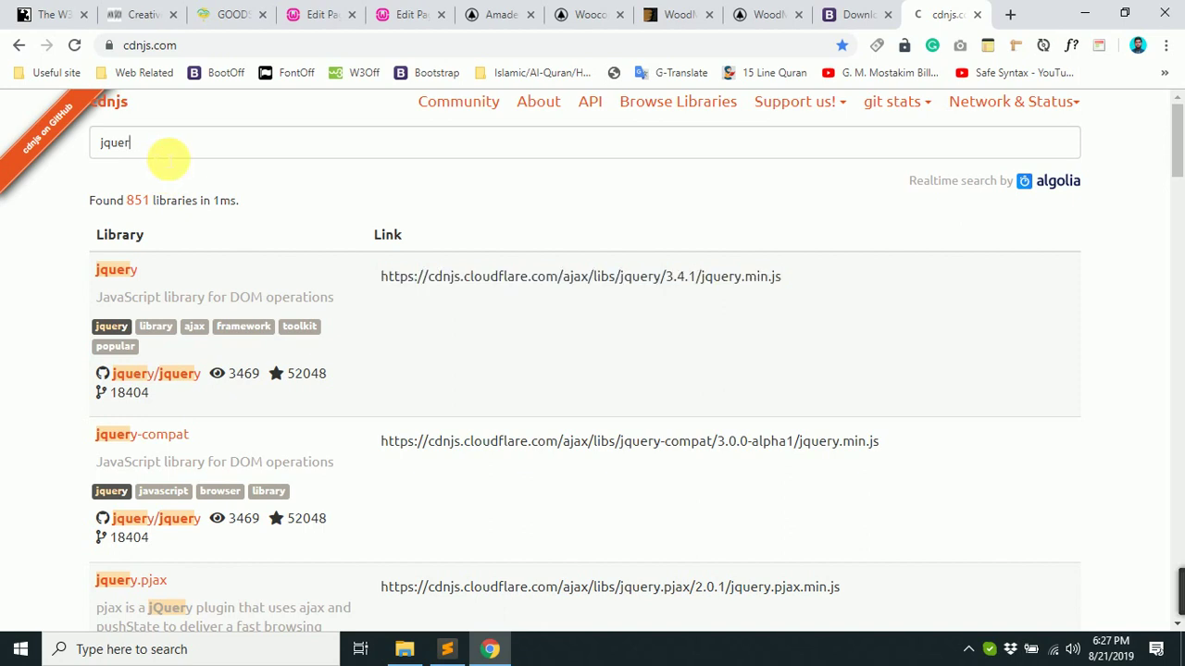
Search cdnjs for "bootstr" and highlight the twitter-bootstrap 4.3.1 script link.
double_click(165, 154)
type("bootstr")
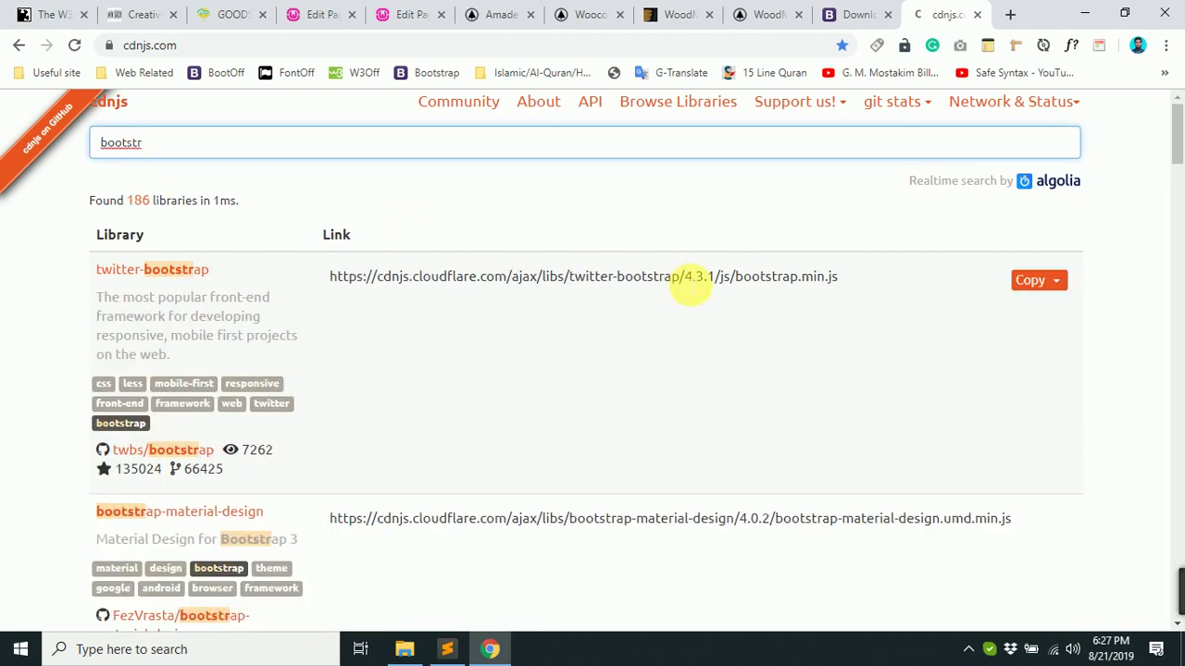
left_click(690, 282)
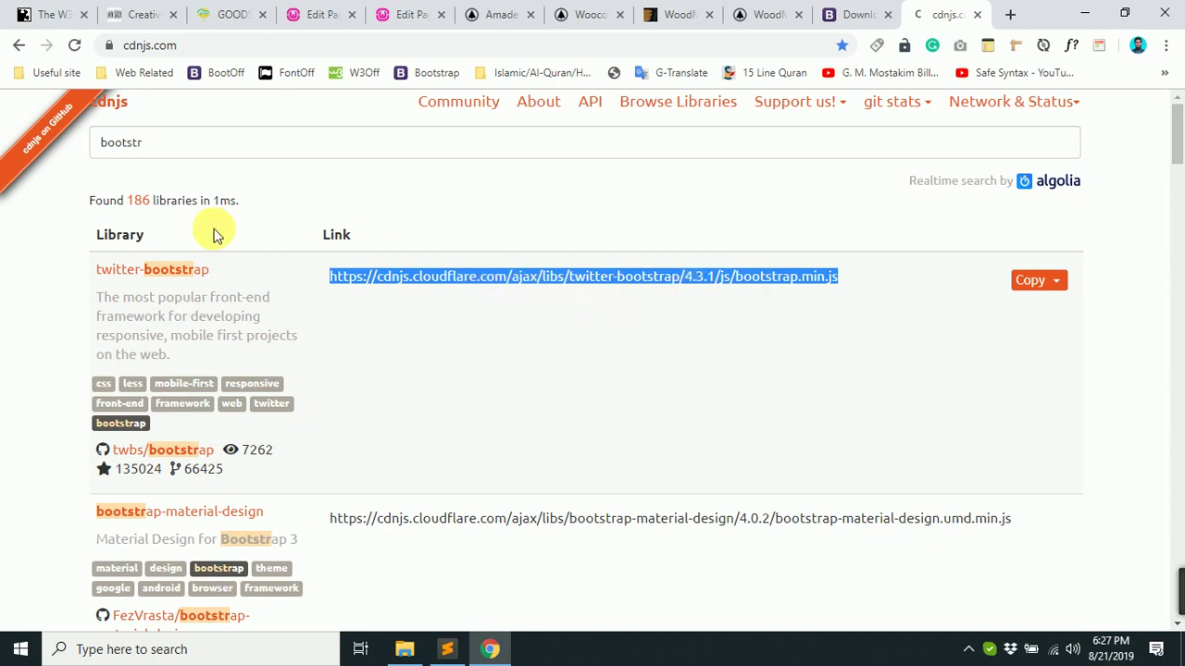
Search cdnjs for "owl" and highlight the OwlCarousel2 2.3.4 script link.
double_click(178, 146)
type("w")
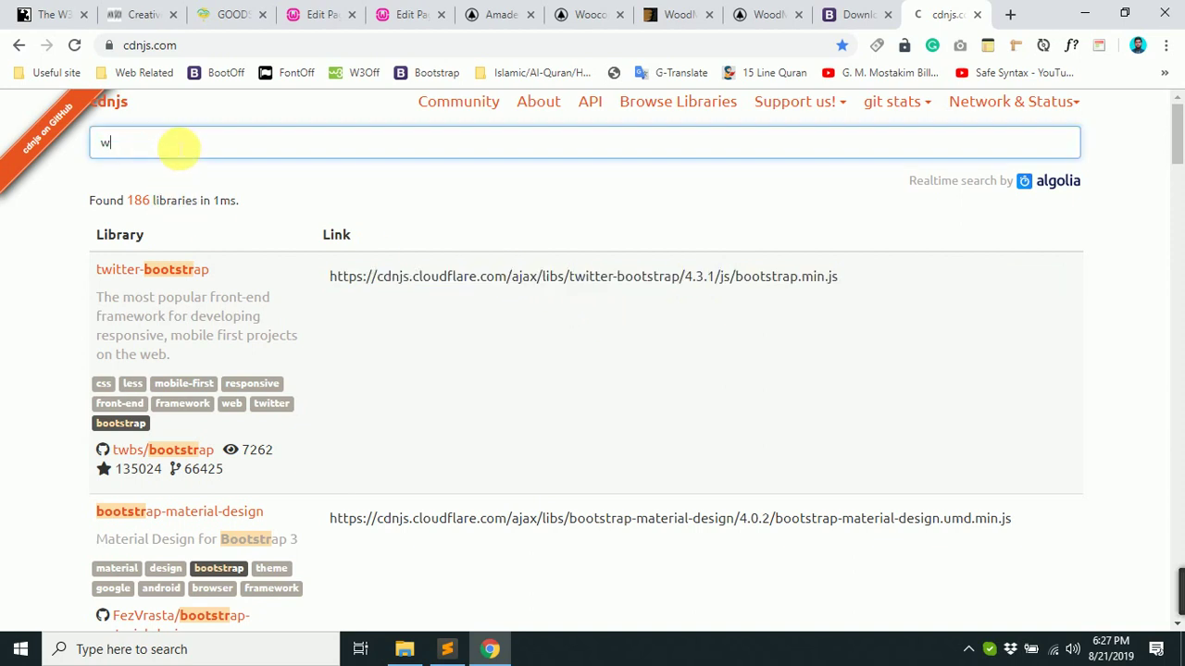
key("BackSpace")
type("owl")
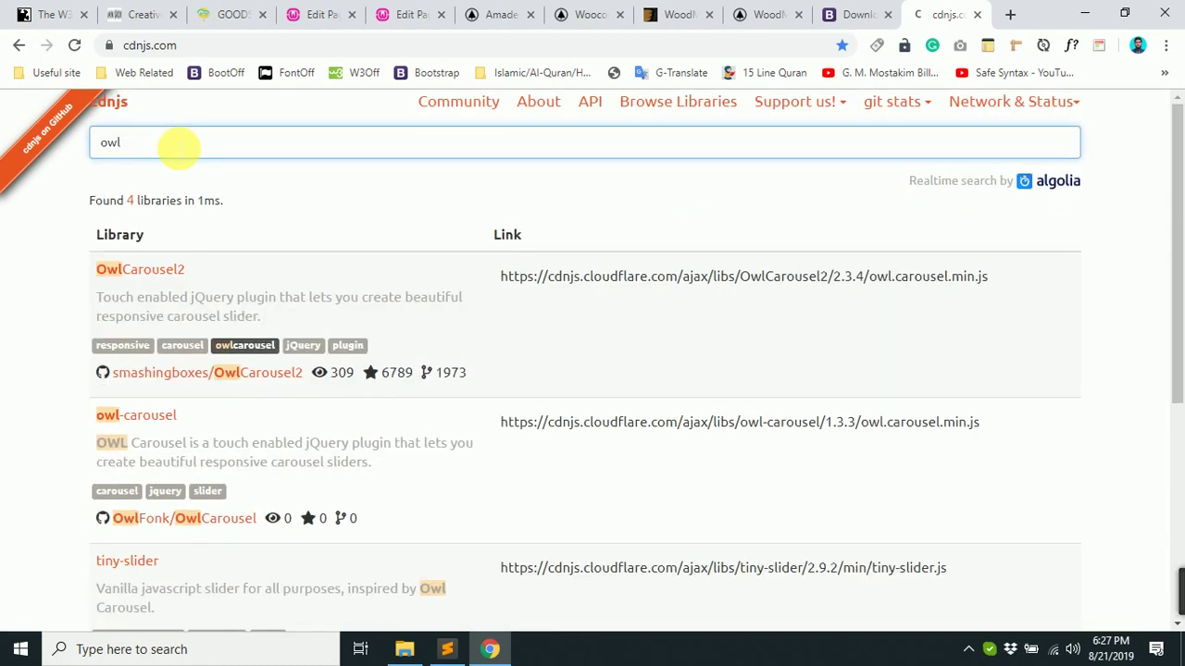
left_click(900, 281)
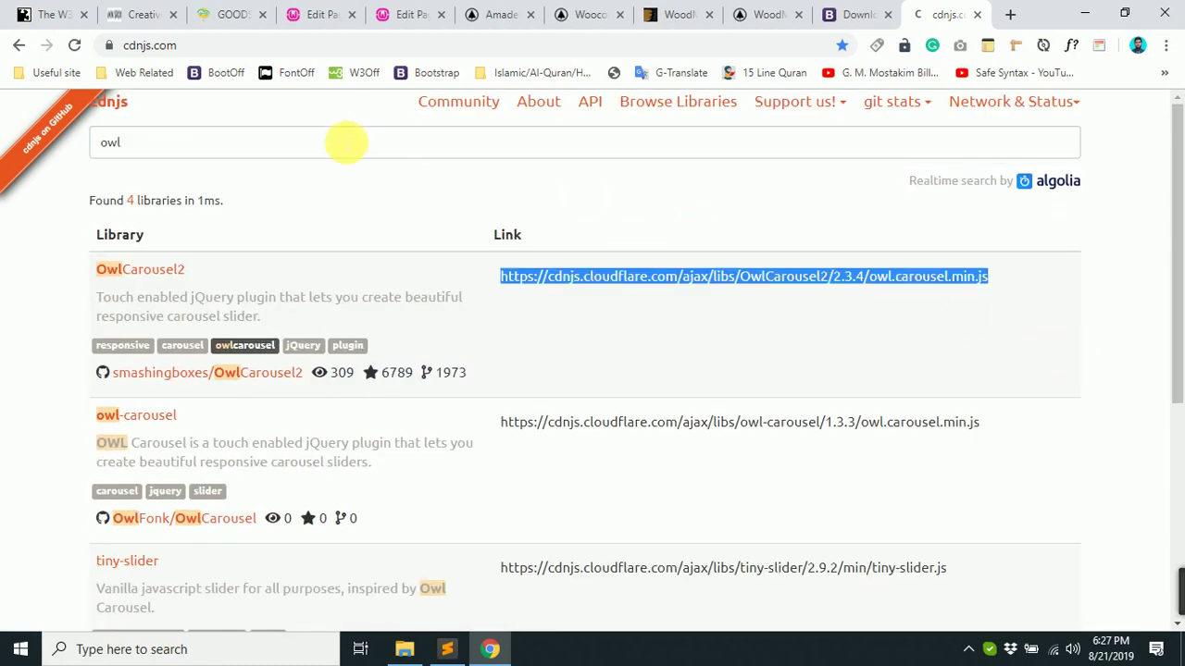
Try searching the cdnjs libraries for "revlu", and clear the search text.
double_click(299, 148)
type("re")
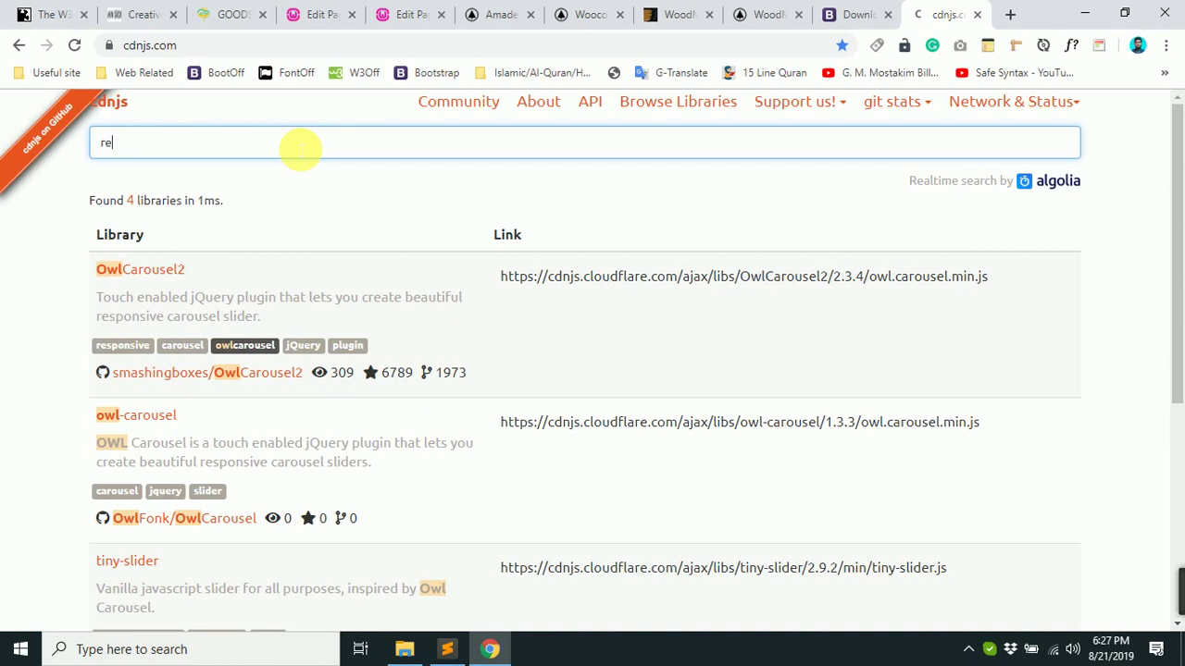
type("vl")
key("BackSpace")
type("vl")
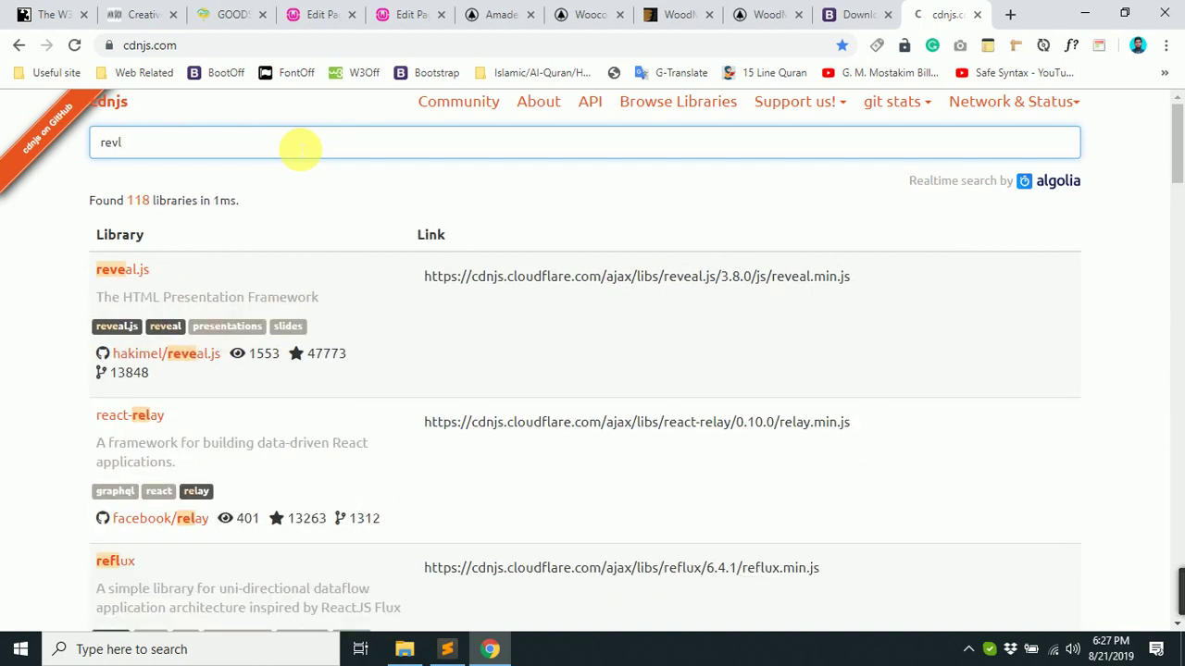
type("u")
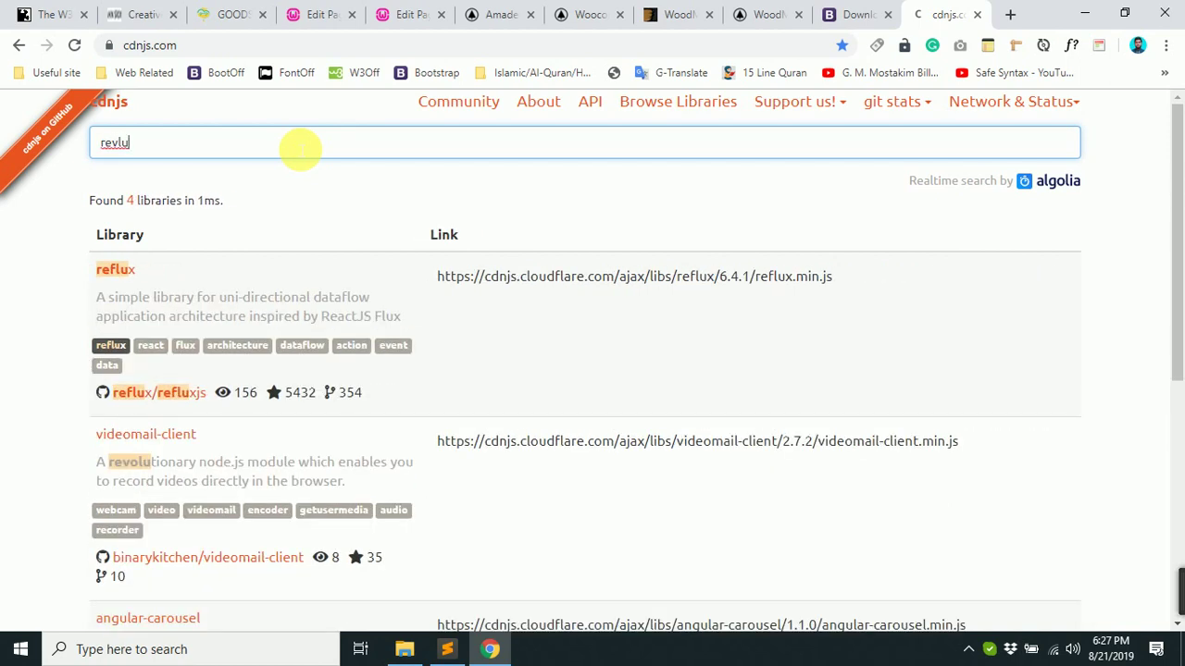
key("BackSpace")
key("BackSpace")
key("BackSpace")
key("BackSpace")
key("BackSpace")
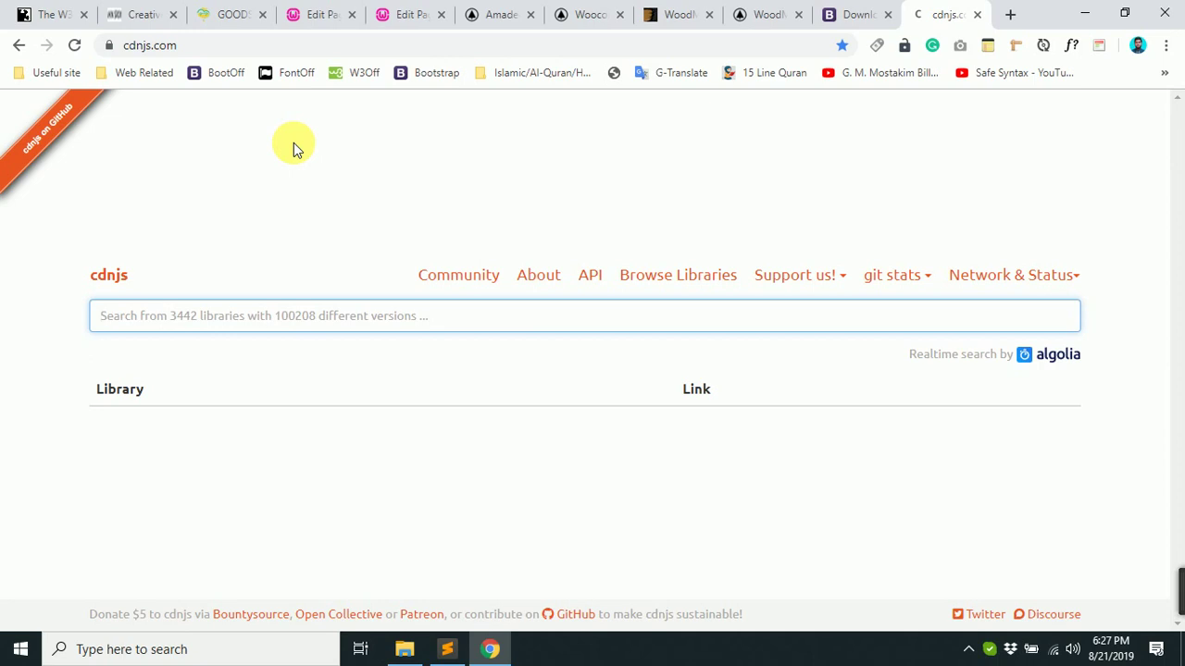
Search the cdnjs libraries for "owl" again and empty the search field.
type("owl")
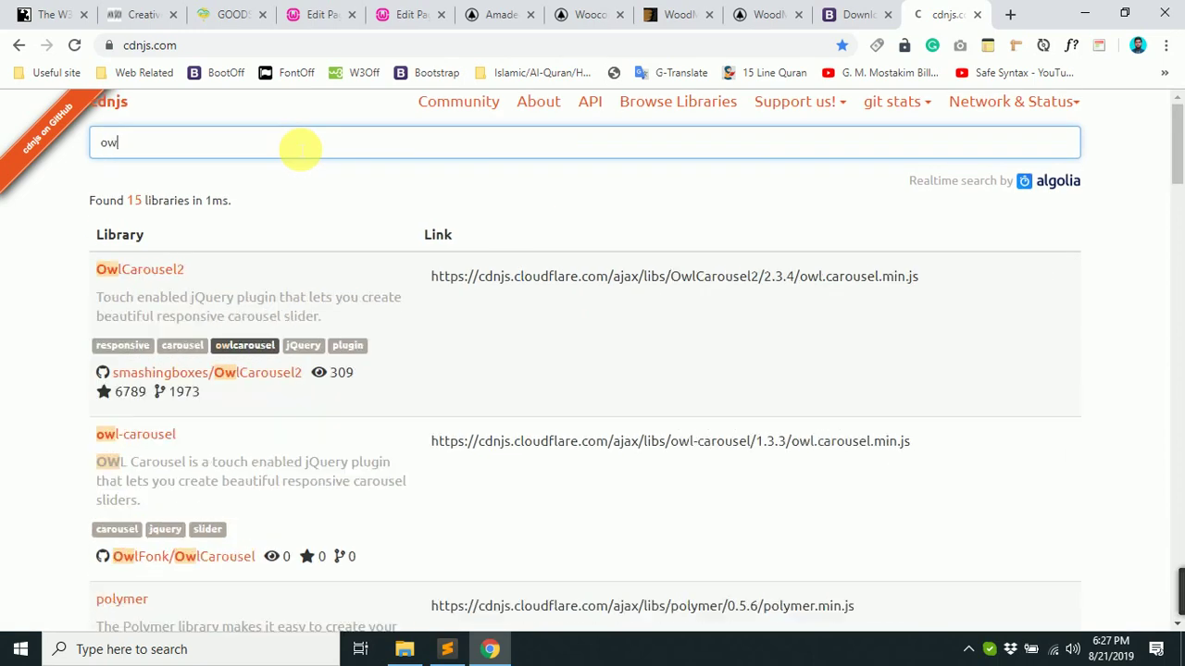
key("BackSpace")
key("BackSpace")
key("BackSpace")
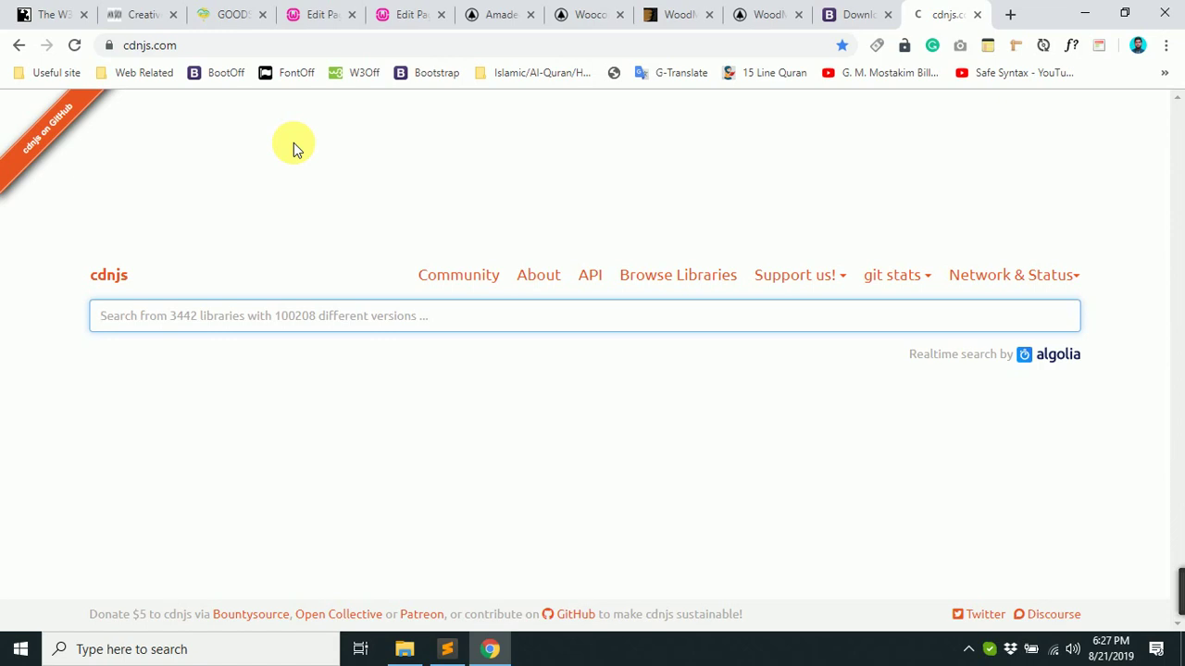
Search the cdnjs libraries for "boot" and clear the query.
type("jw")
key("BackSpace")
type("boot")
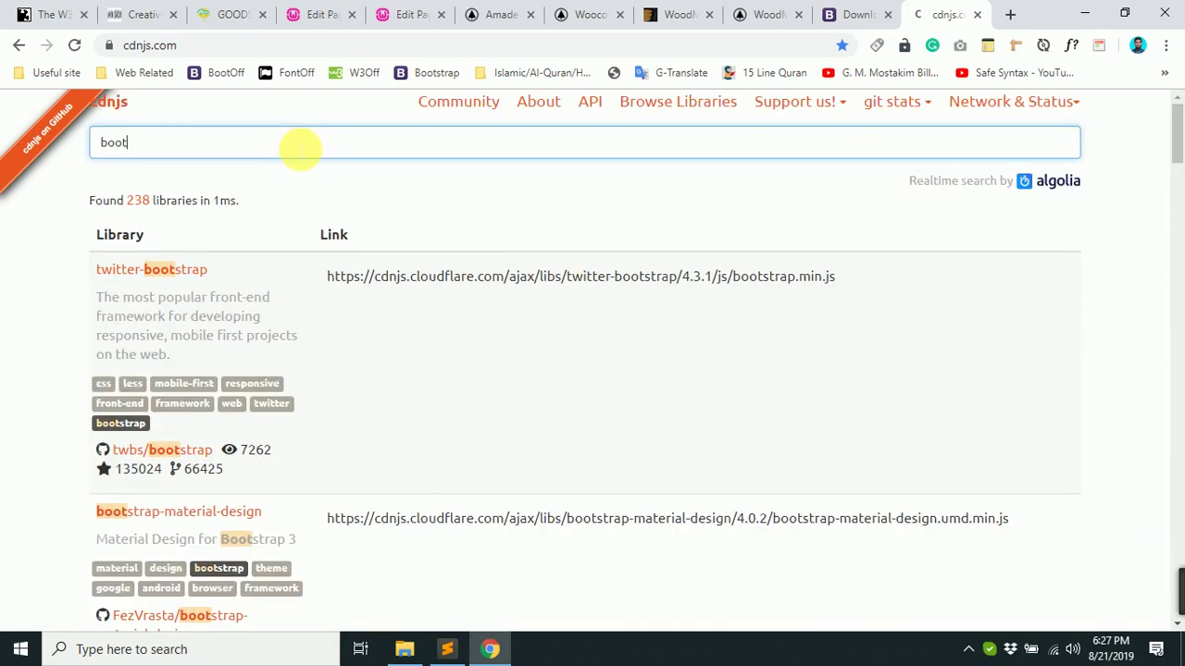
key("BackSpace")
key("BackSpace")
key("BackSpace")
key("BackSpace")
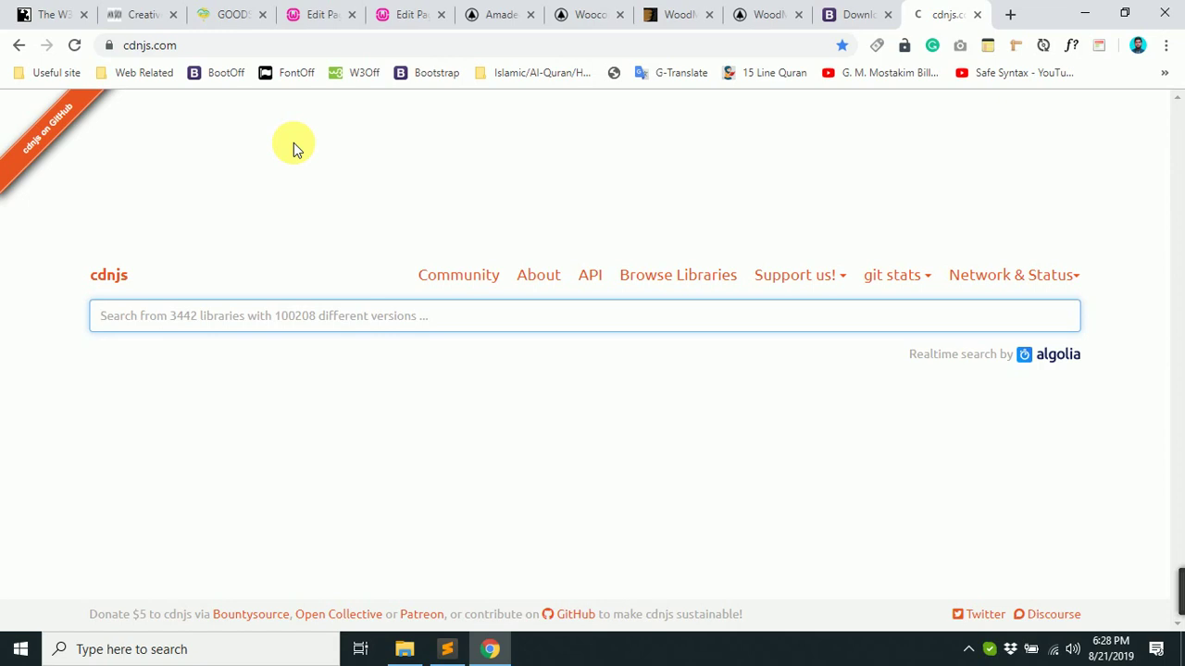
Search the cdnjs libraries for "slick".
type("slid")
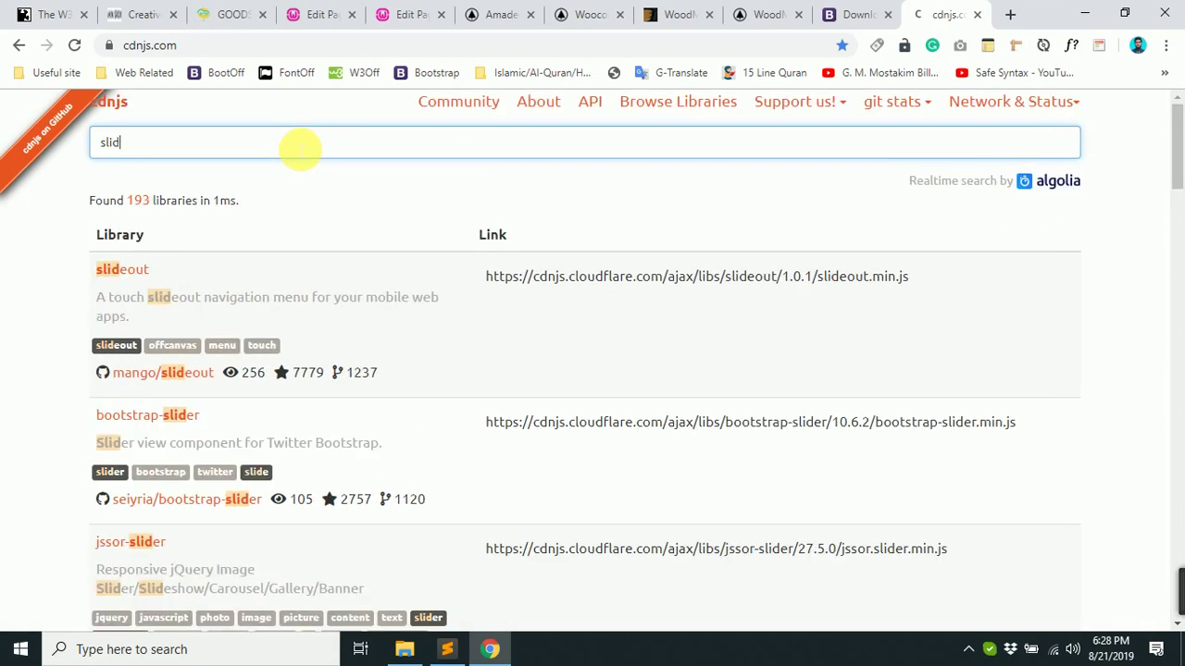
key("BackSpace")
type("ck")
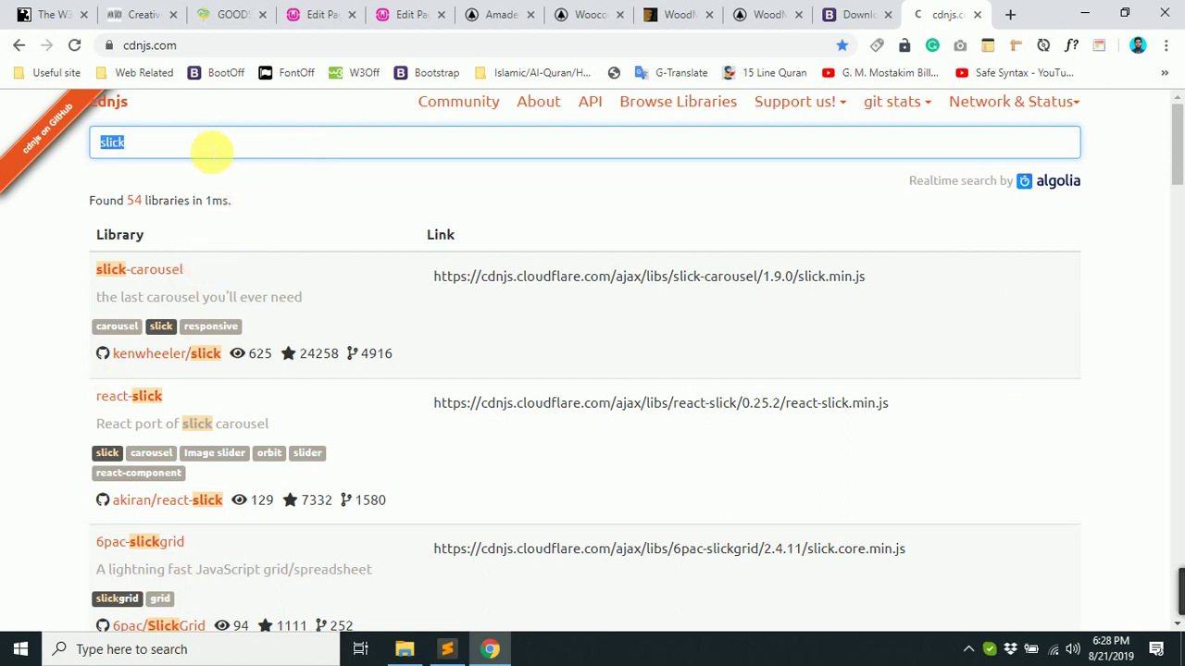
Search cdnjs for "wow" and highlight the aos 2.3.4 script link among the matching libraries.
type("wow")
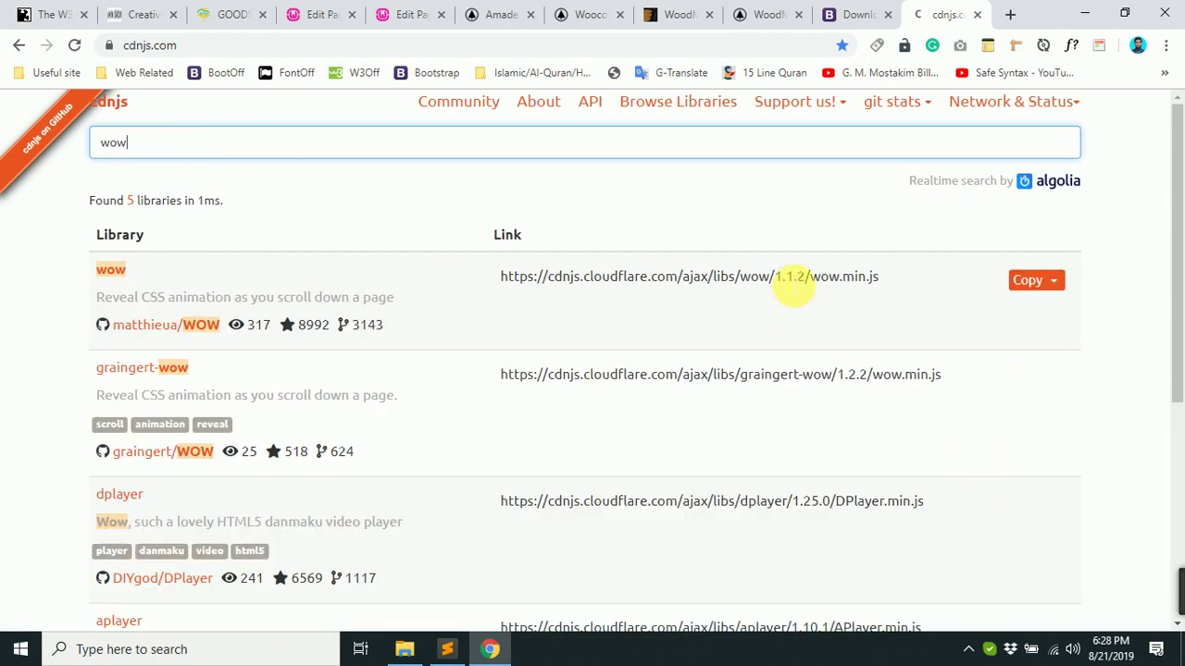
scroll(777, 431, "down", 3)
scroll(787, 426, "down", 2)
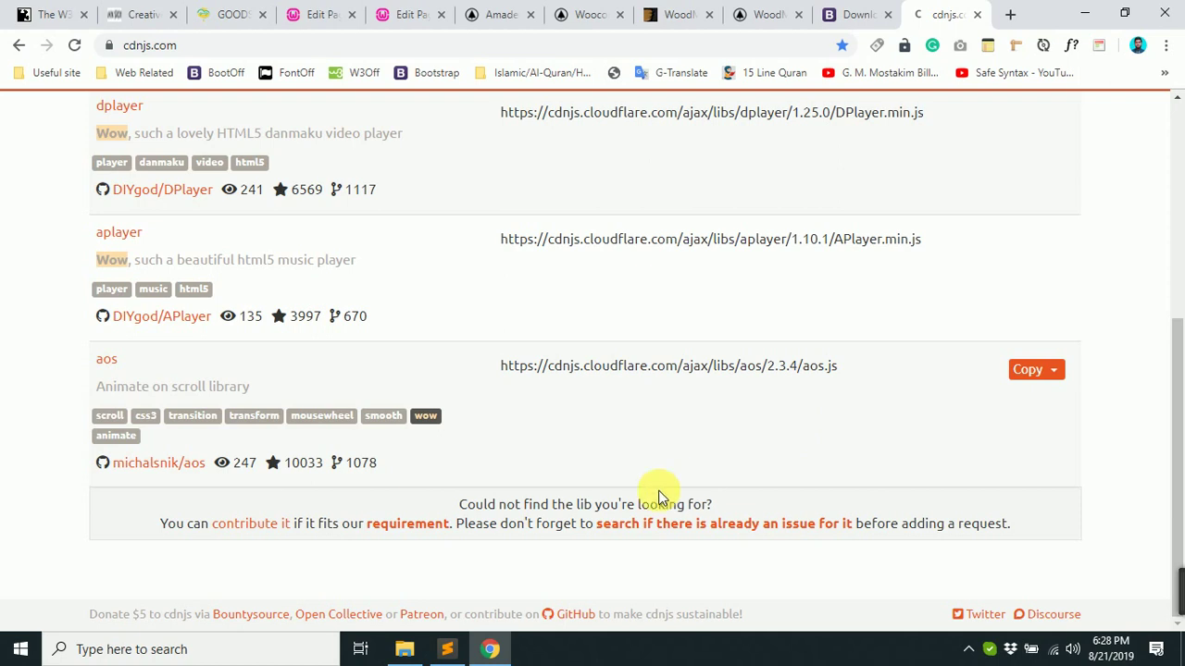
triple_click(675, 363)
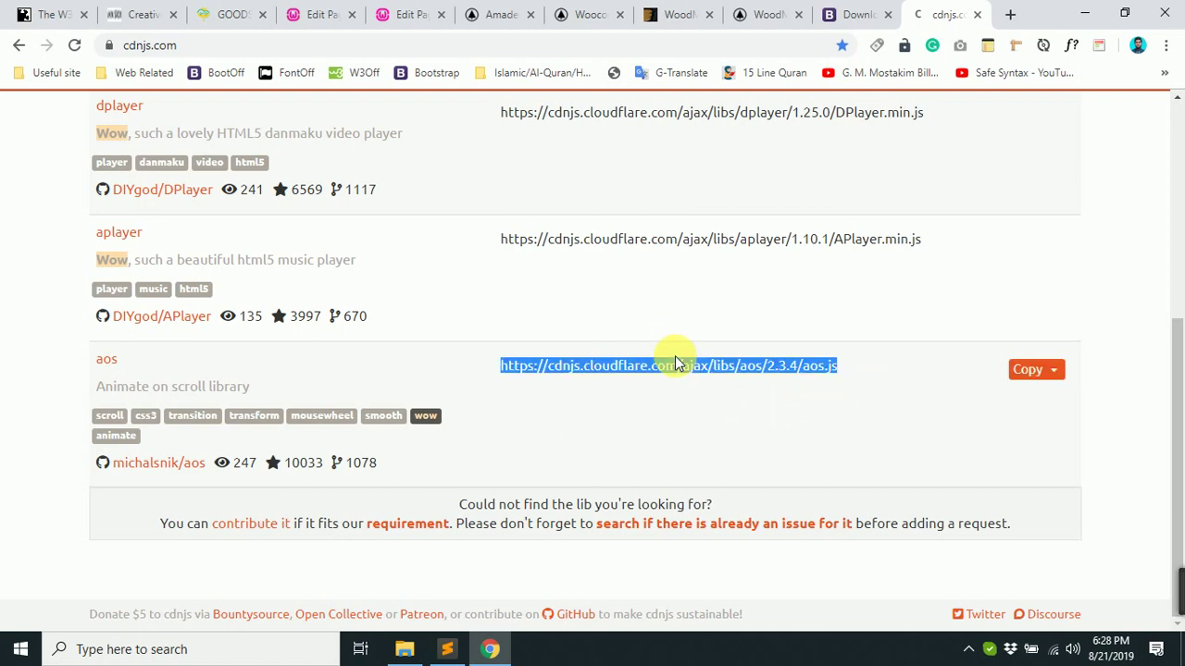
scroll(694, 352, "up", 4)
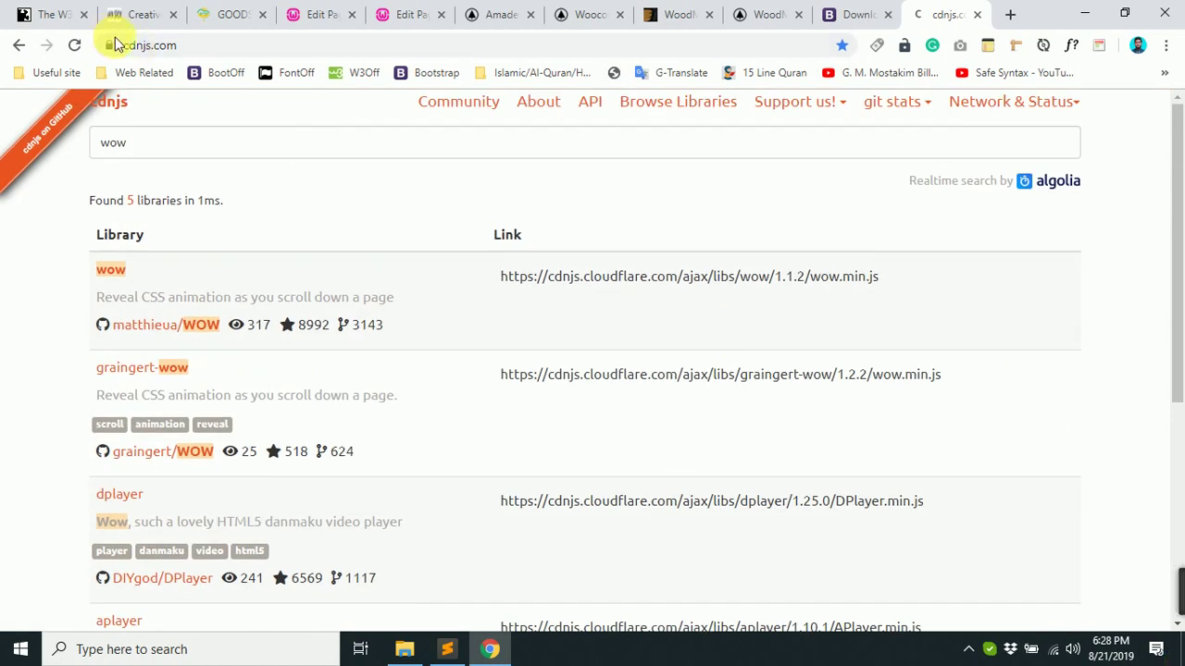
Search the web for "cdn css", open the cdnjs libraries page and browse its list of CSS and JavaScript libraries.
left_click(175, 45)
type("cdn ")
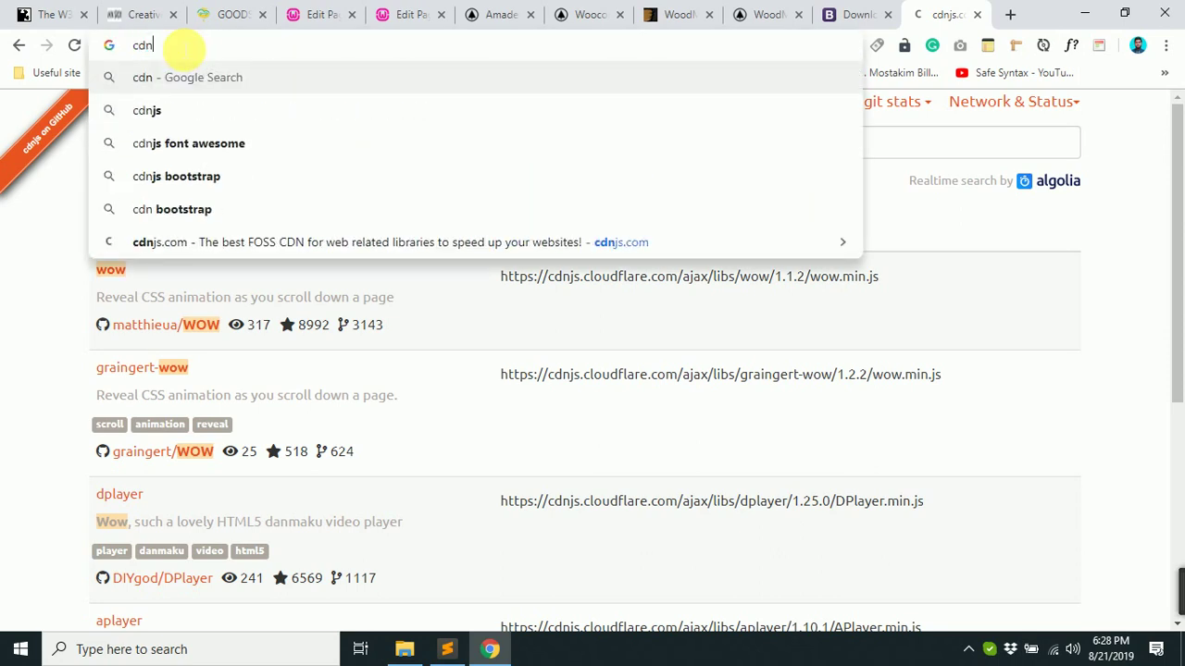
type("css")
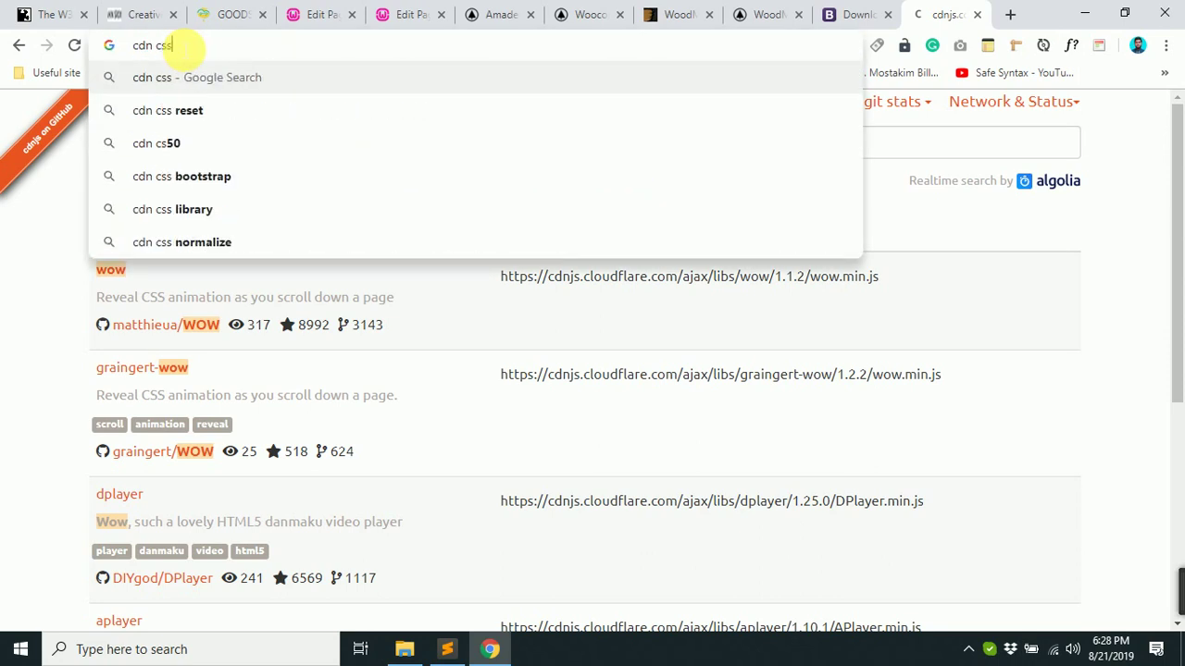
key("Return")
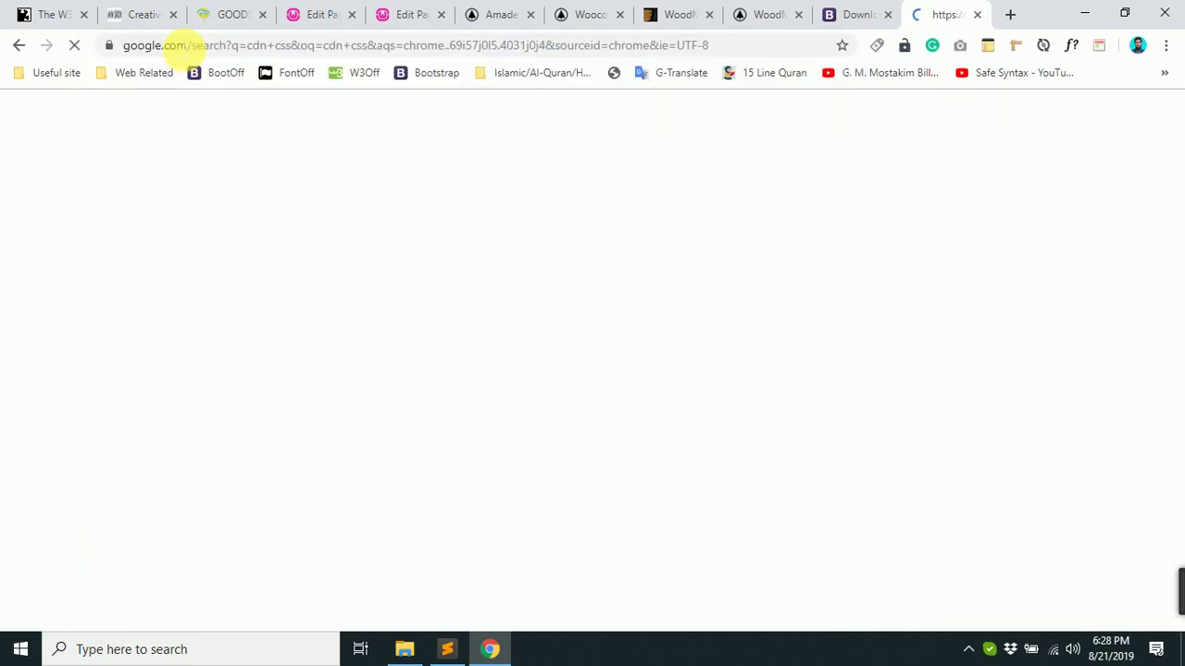
left_click(237, 257)
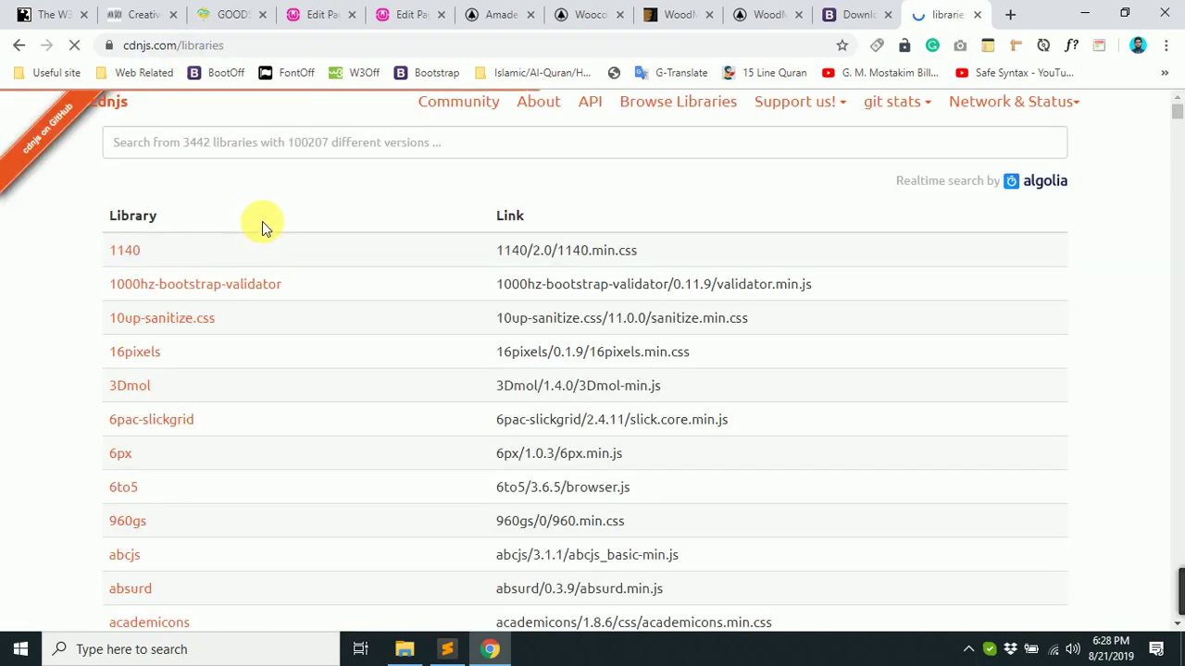
scroll(645, 268, "down", 20)
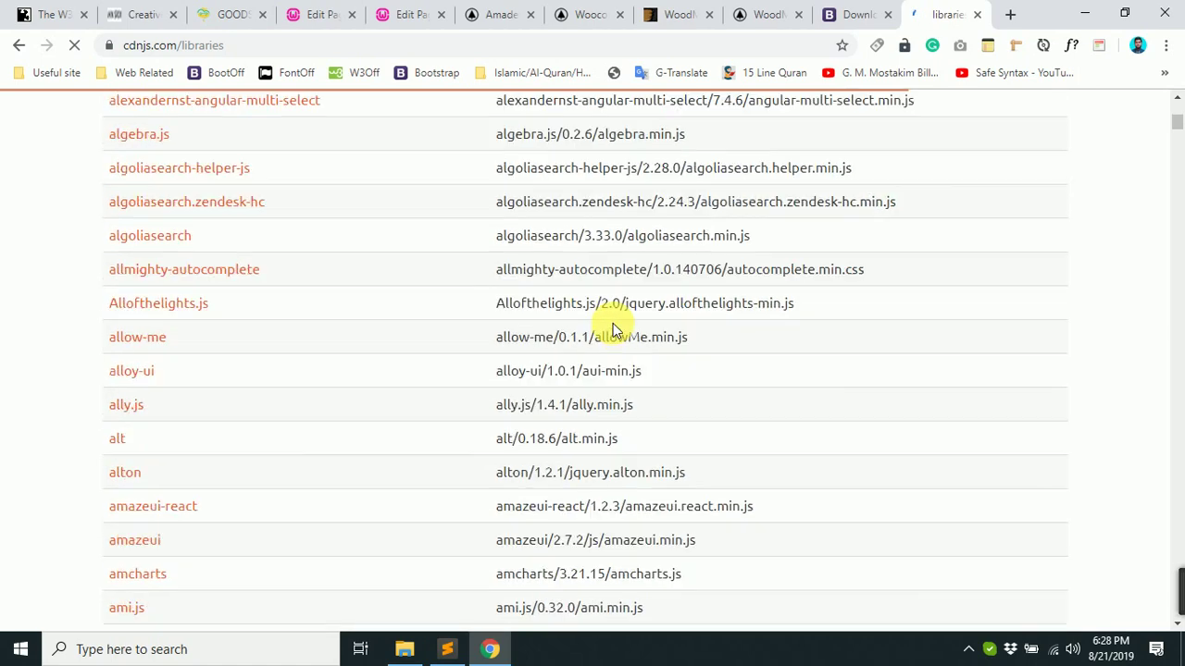
scroll(612, 323, "down", 12)
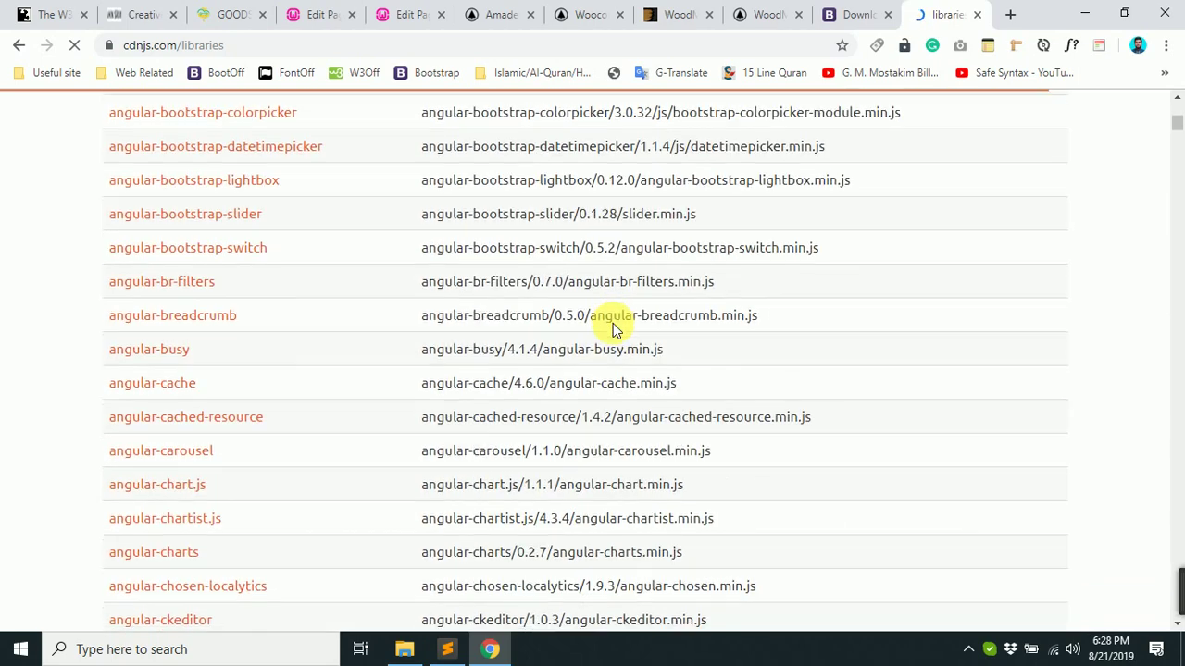
scroll(613, 323, "down", 20)
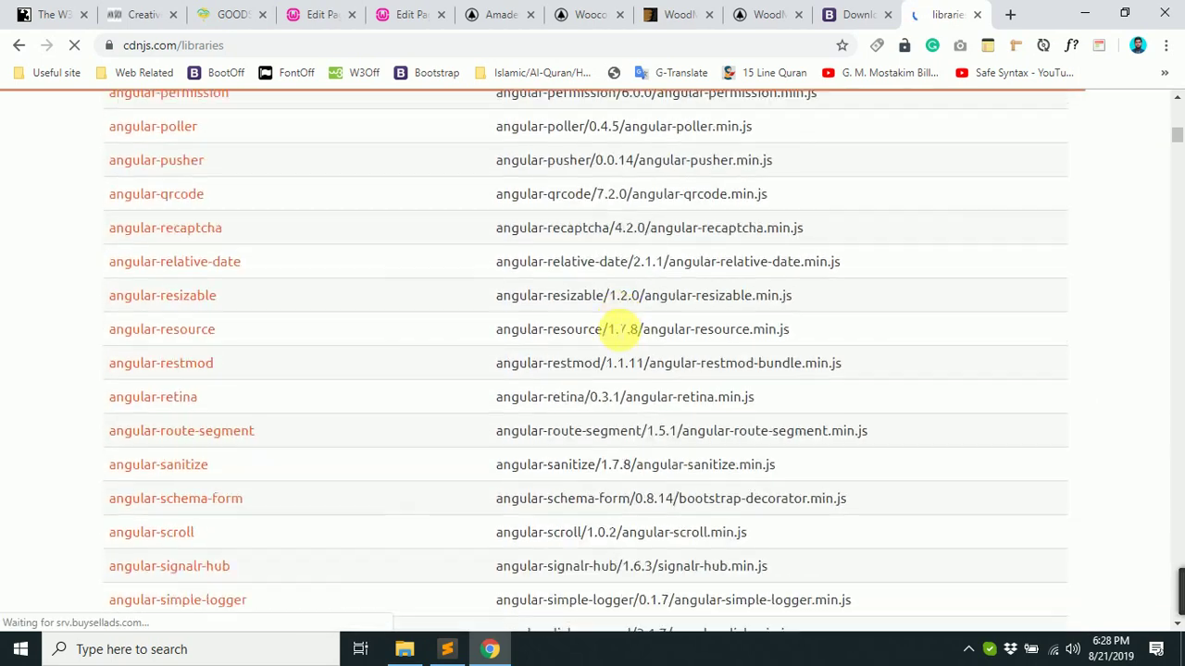
scroll(613, 323, "down", 2)
scroll(618, 330, "up", 20)
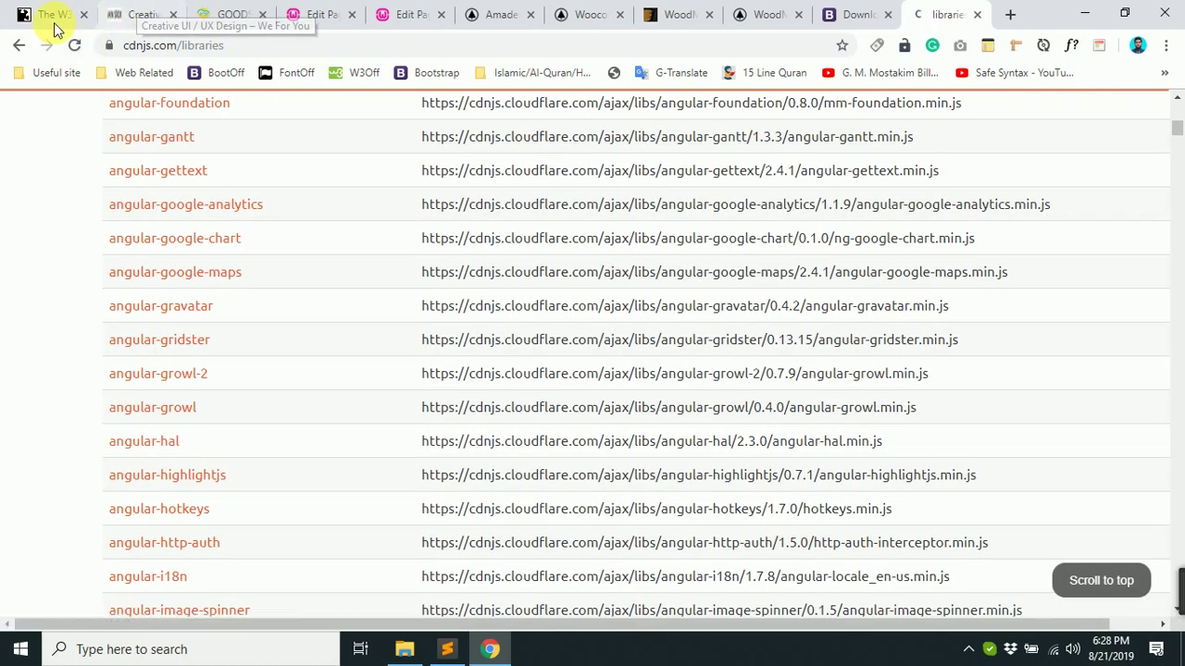
Switch to the respogrid.com site and look over its home page sections.
left_click(146, 11)
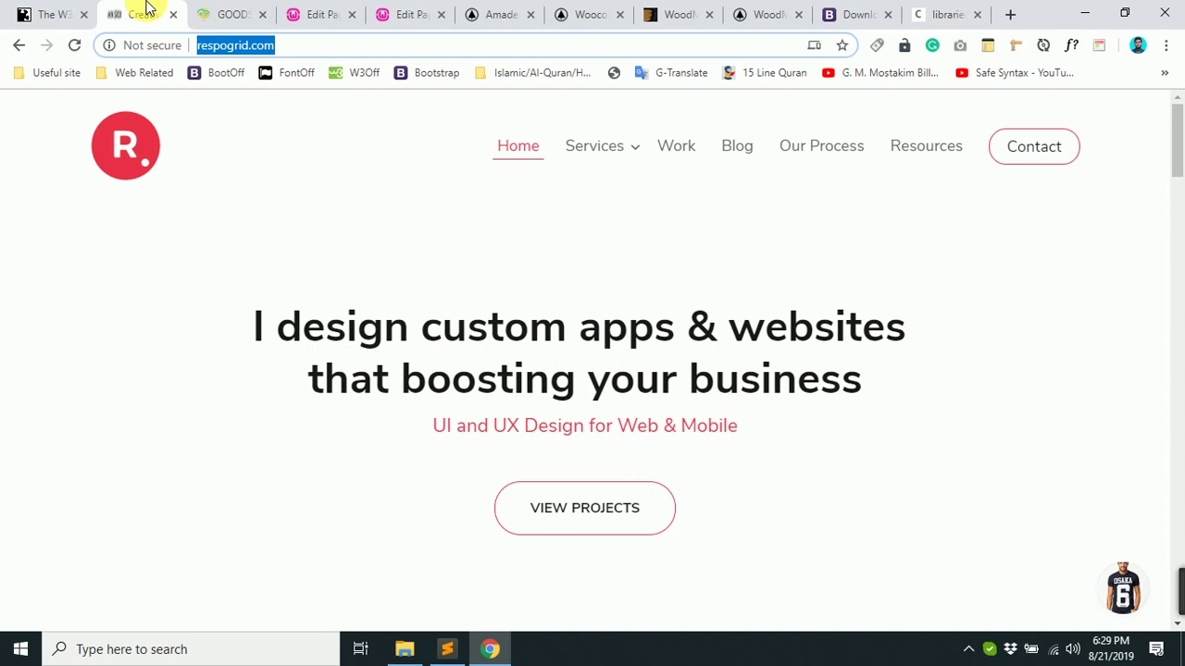
scroll(481, 301, "down", 10)
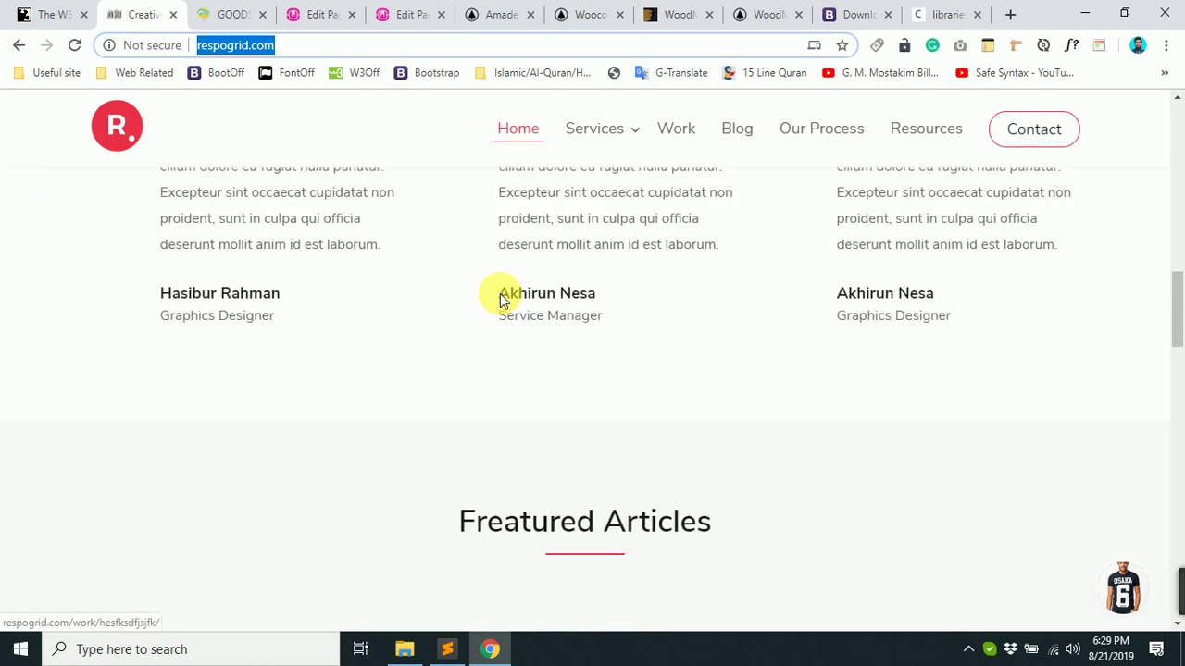
scroll(499, 298, "up", 10)
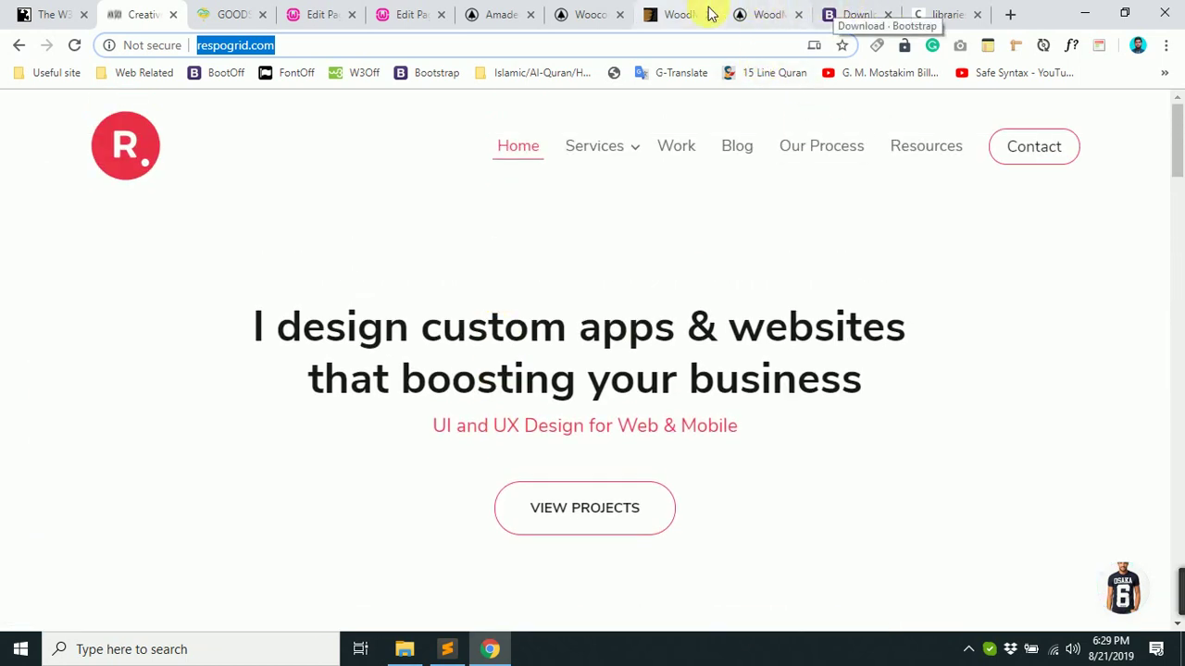
Revisit the WoodMart demo and cdnjs pages, and return to the beginning of Bootstrap's 4.3 download page.
left_click(765, 13)
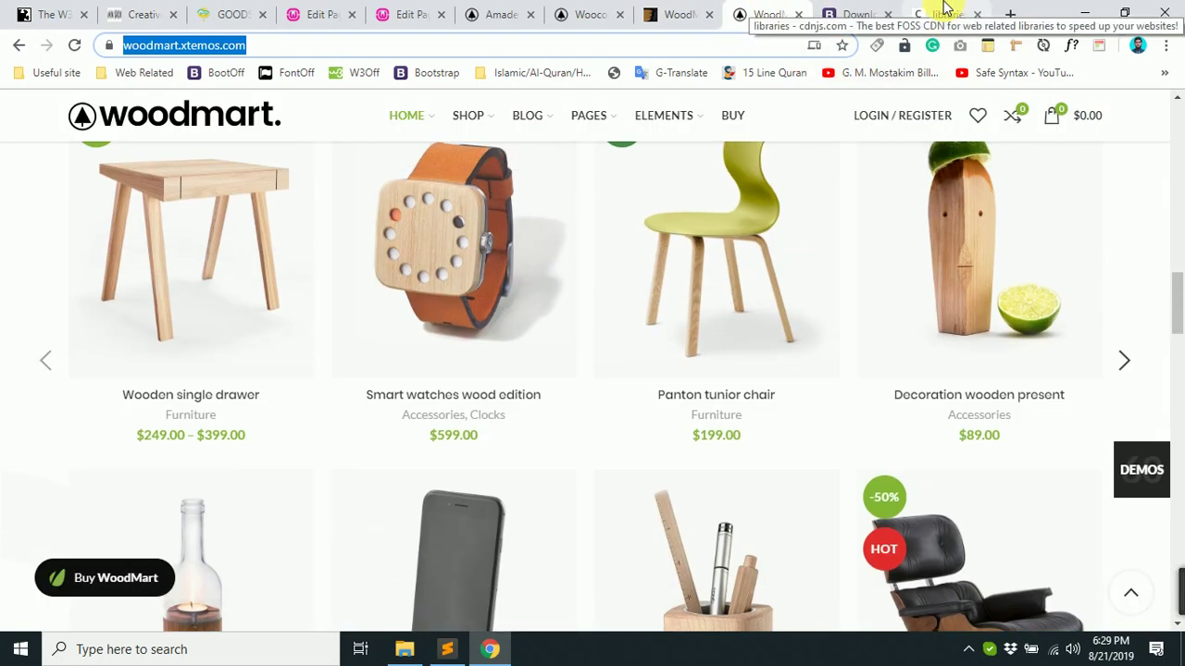
left_click(944, 11)
left_click(853, 13)
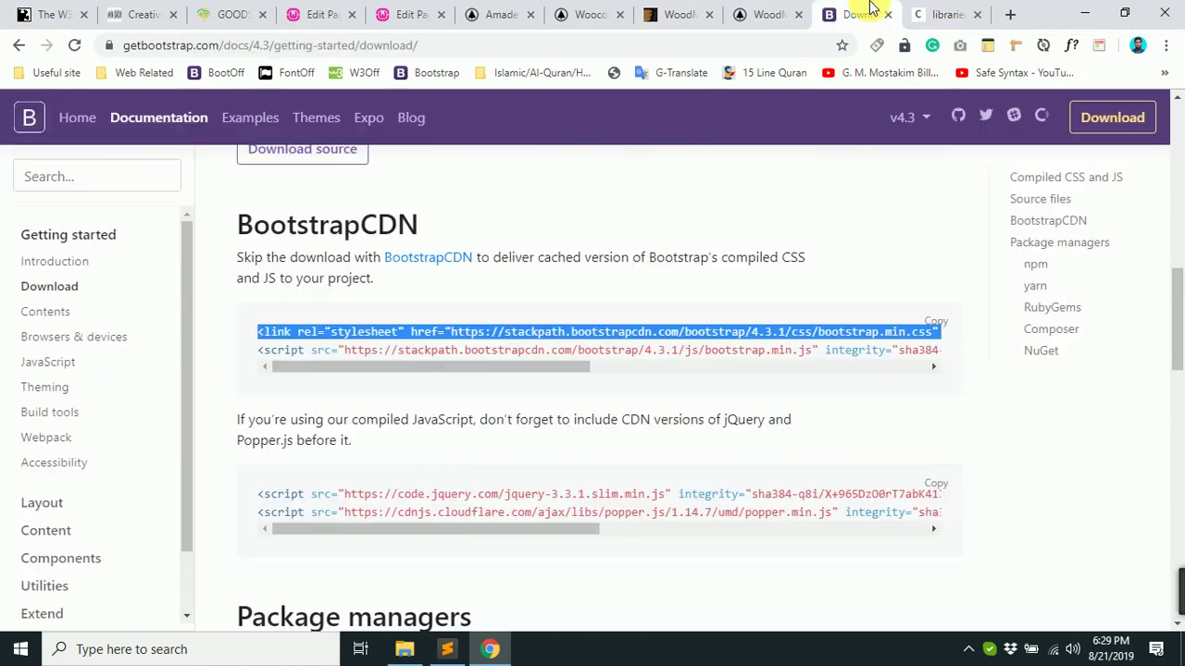
scroll(759, 203, "up", 10)
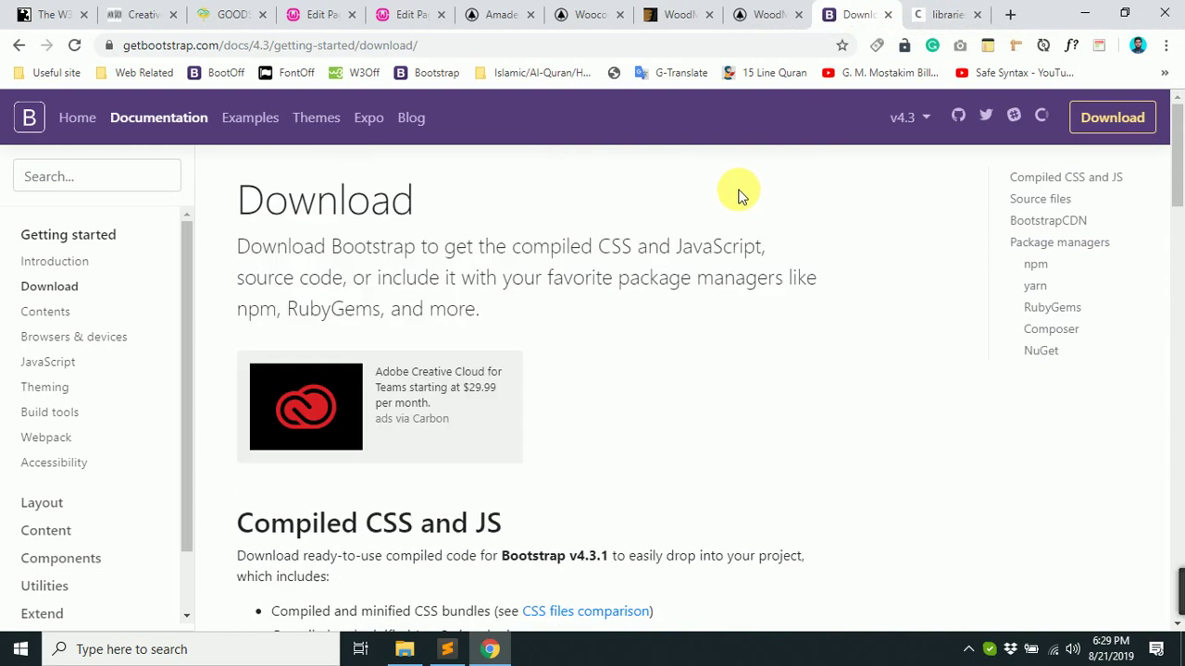
Open the page source of the localhost/woodmart site and examine its stylesheet links and inline header CSS.
left_click(597, 12)
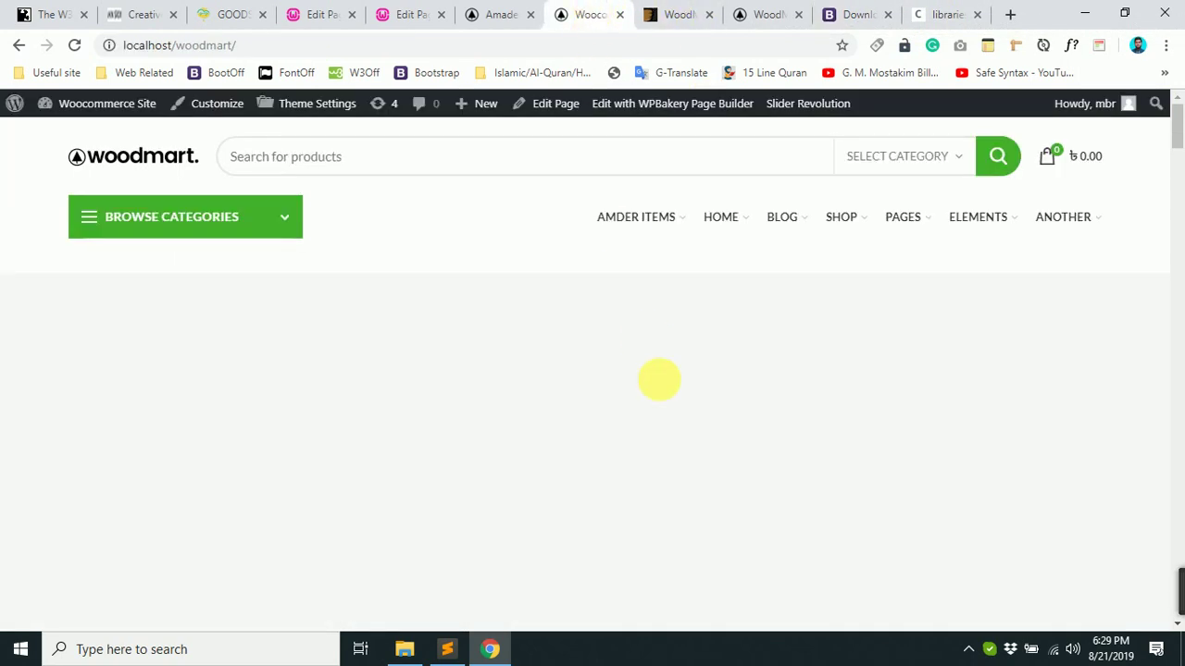
mouse_move(666, 387)
key("ctrl+u")
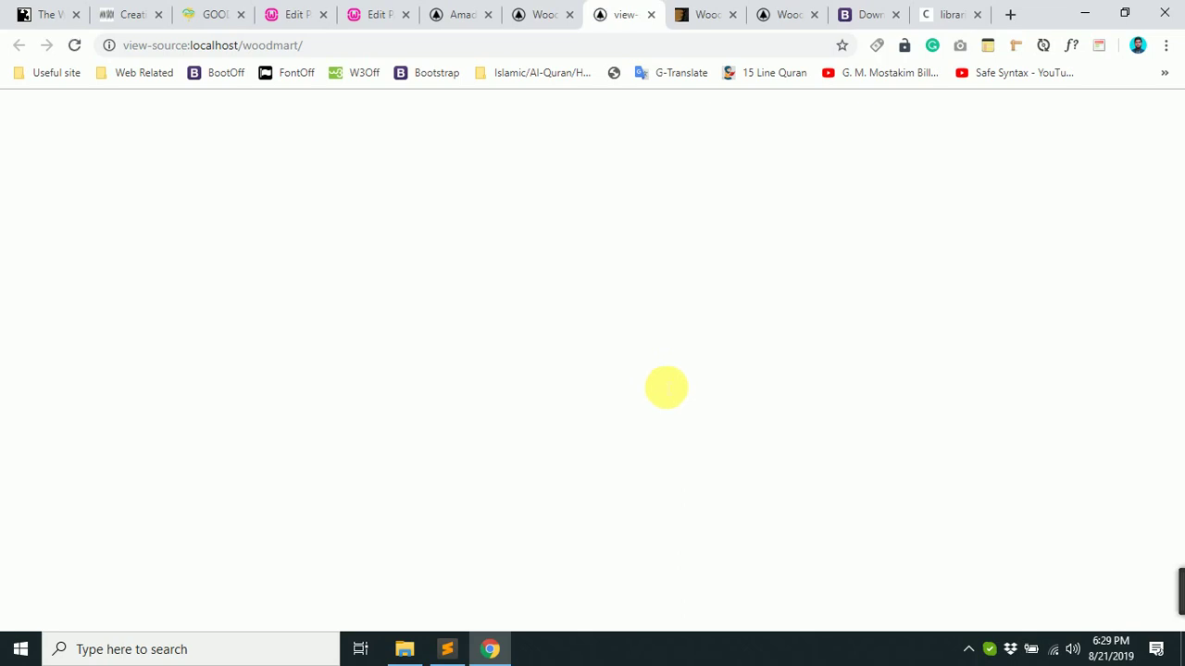
scroll(570, 383, "down", 9)
scroll(569, 381, "up", 5)
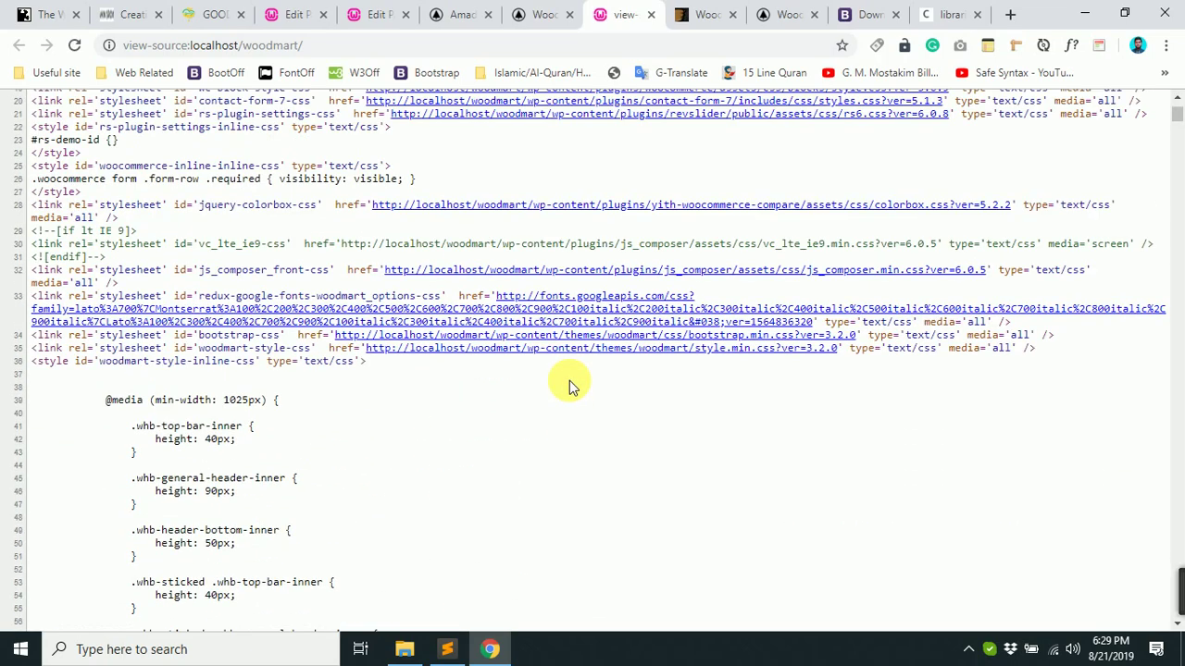
scroll(569, 380, "down", 20)
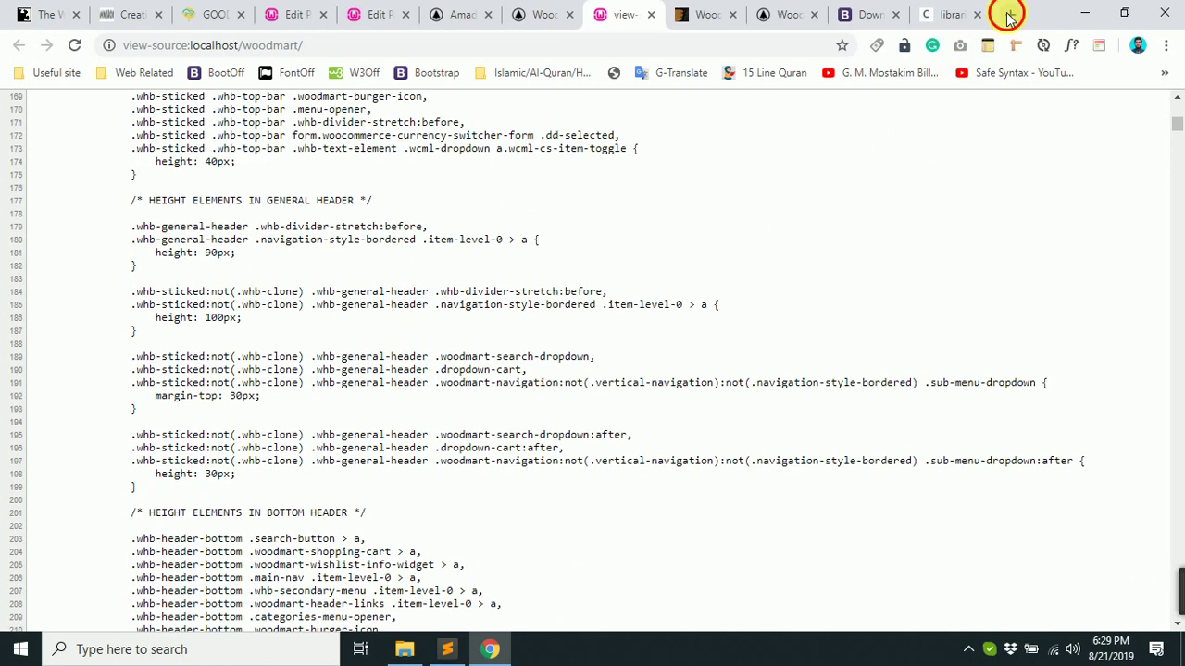
left_click(1008, 16)
type("c")
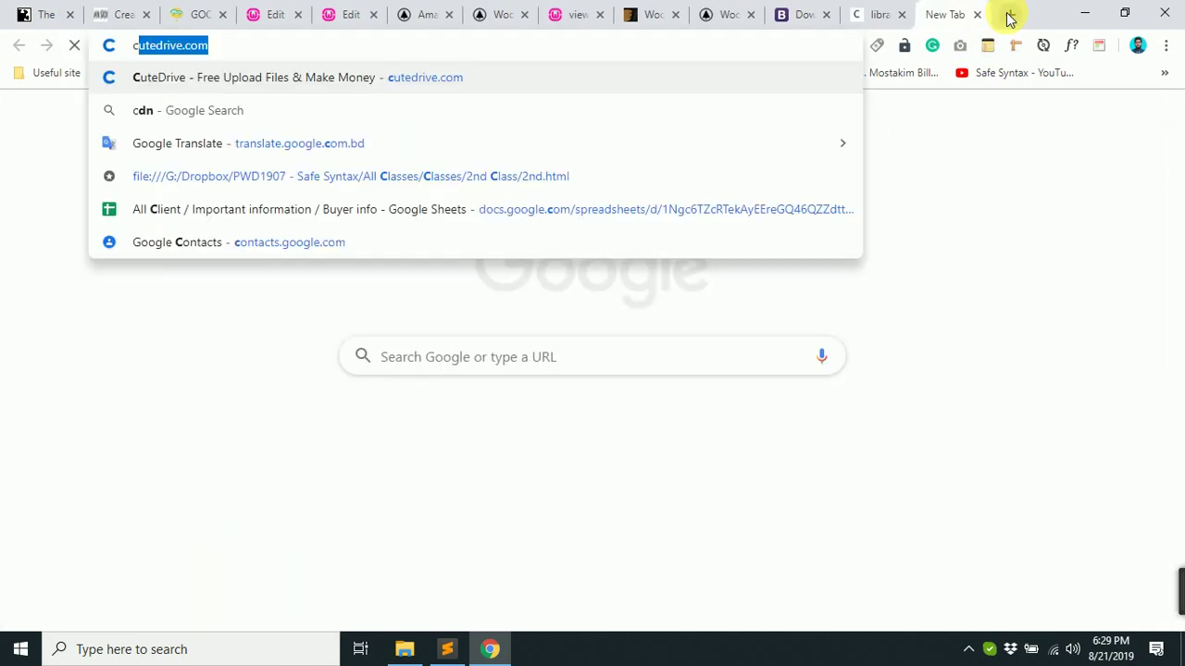
key("BackSpace")
key("BackSpace")
type("jq")
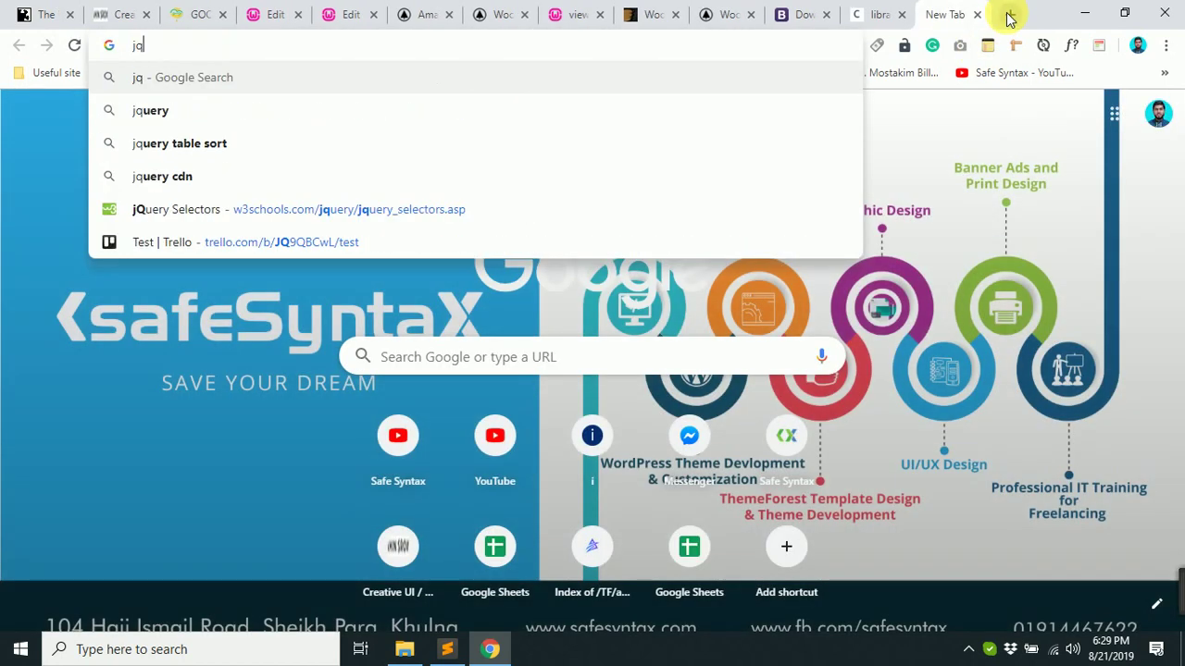
key("BackSpace")
type("ai")
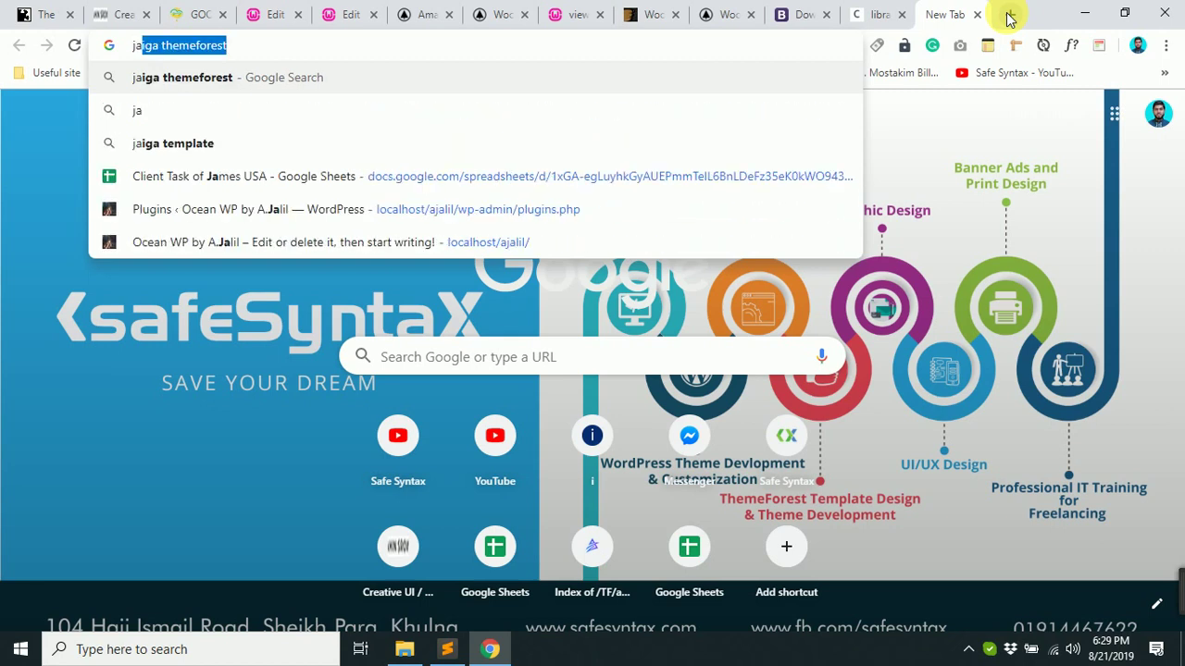
Revisit the cdnjs libraries list, the WoodMart demo page and Bootstrap's 4.3 download page.
left_click(865, 11)
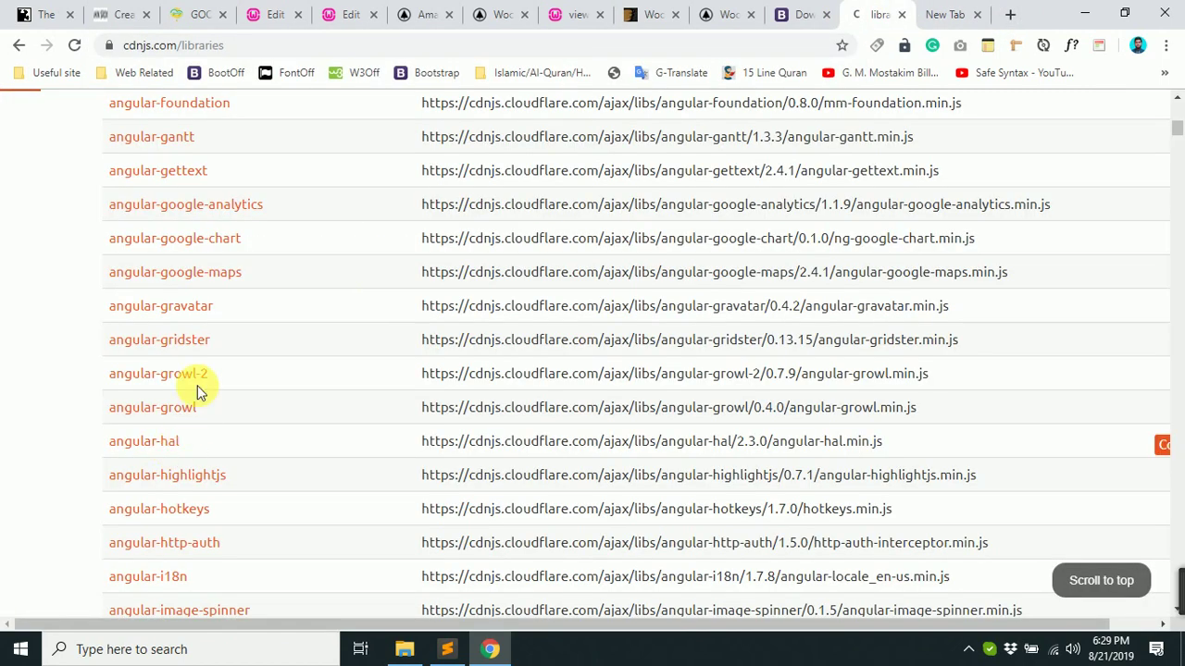
scroll(194, 389, "down", 5)
left_click(748, 9)
scroll(137, 450, "down", 3)
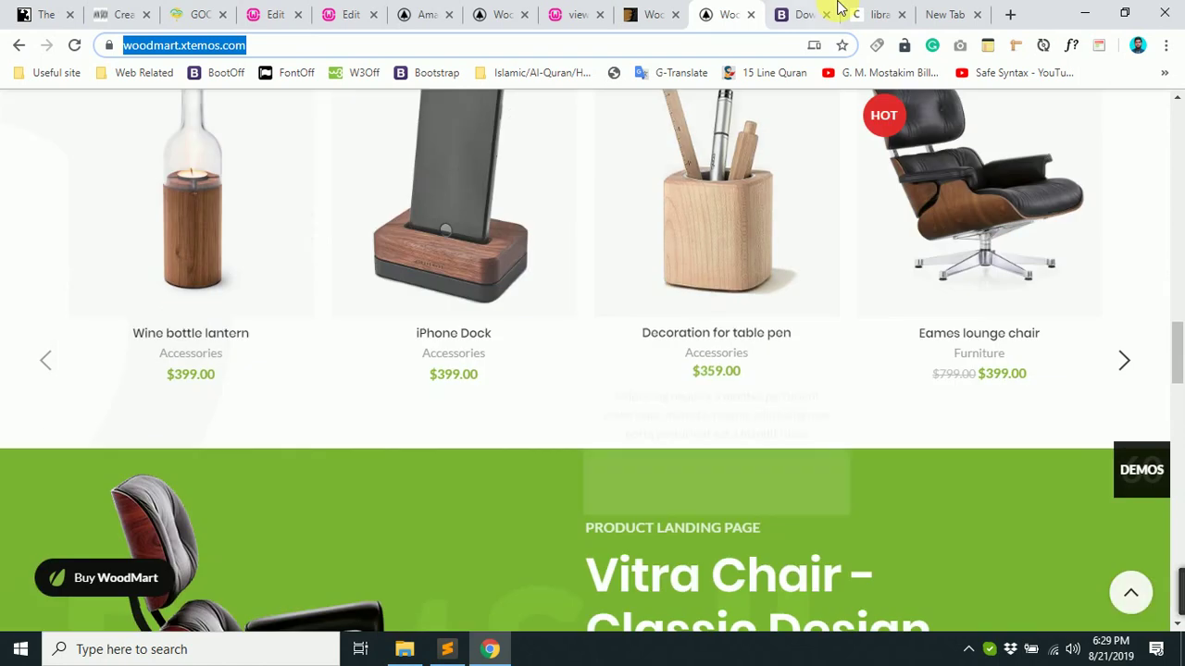
left_click(801, 14)
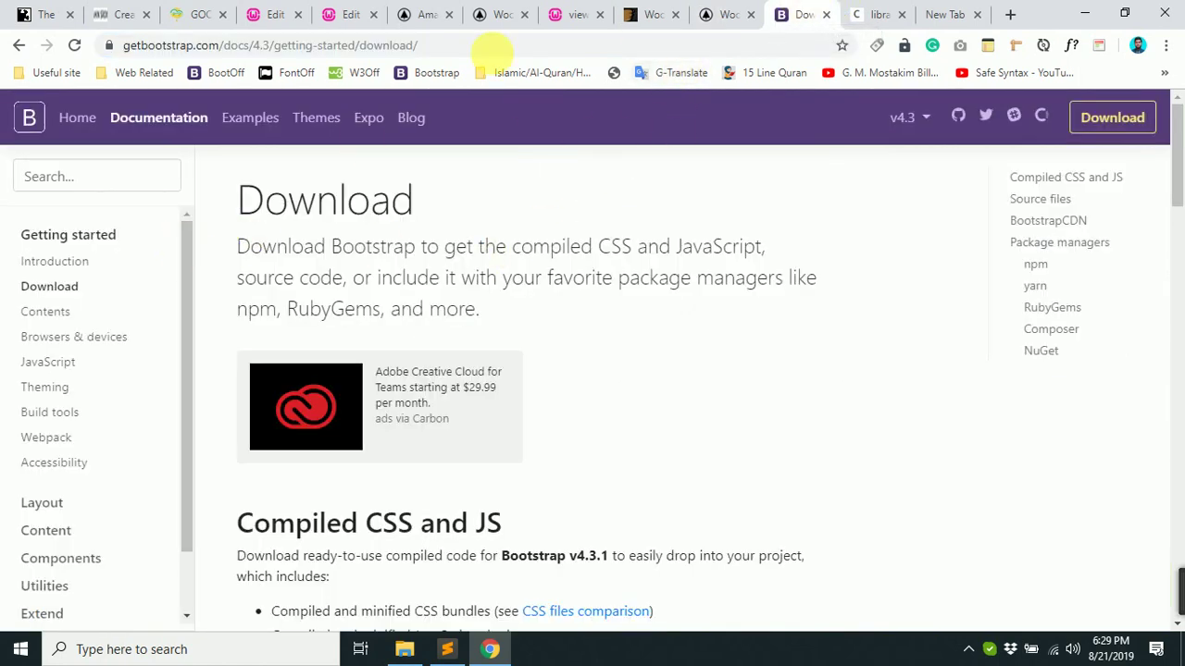
Switch to Sublime Text and copy the contents of shahin-08-03-19's bootstrap.min.css into a new untitled file.
left_click(447, 649)
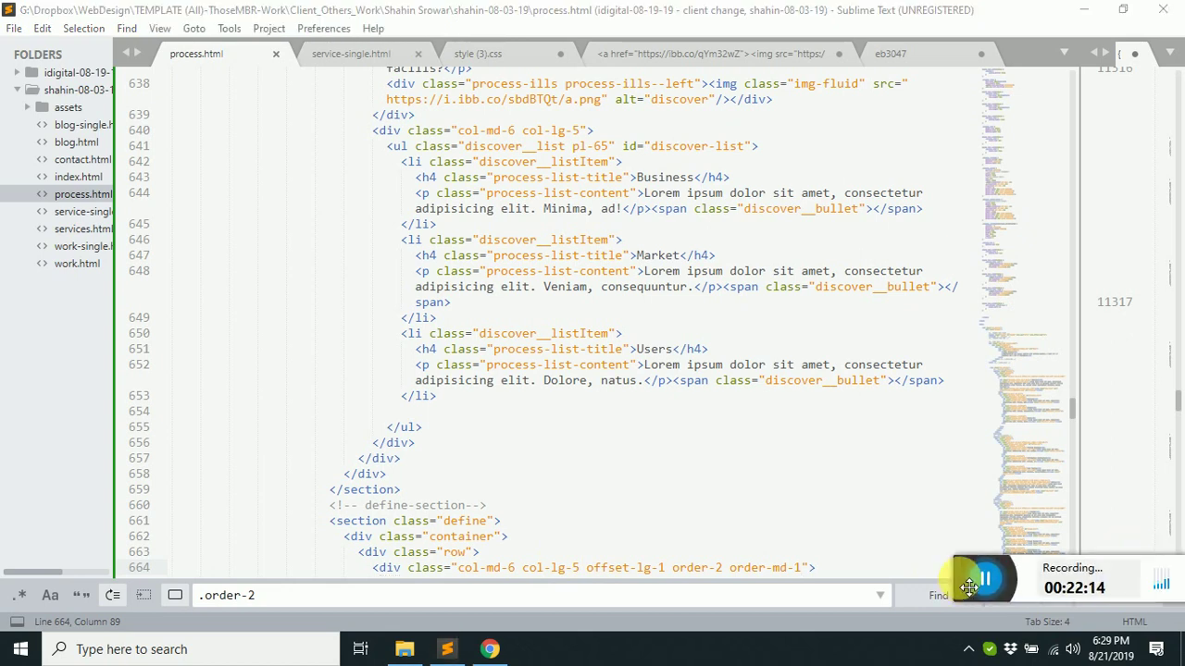
key("alt+Tab")
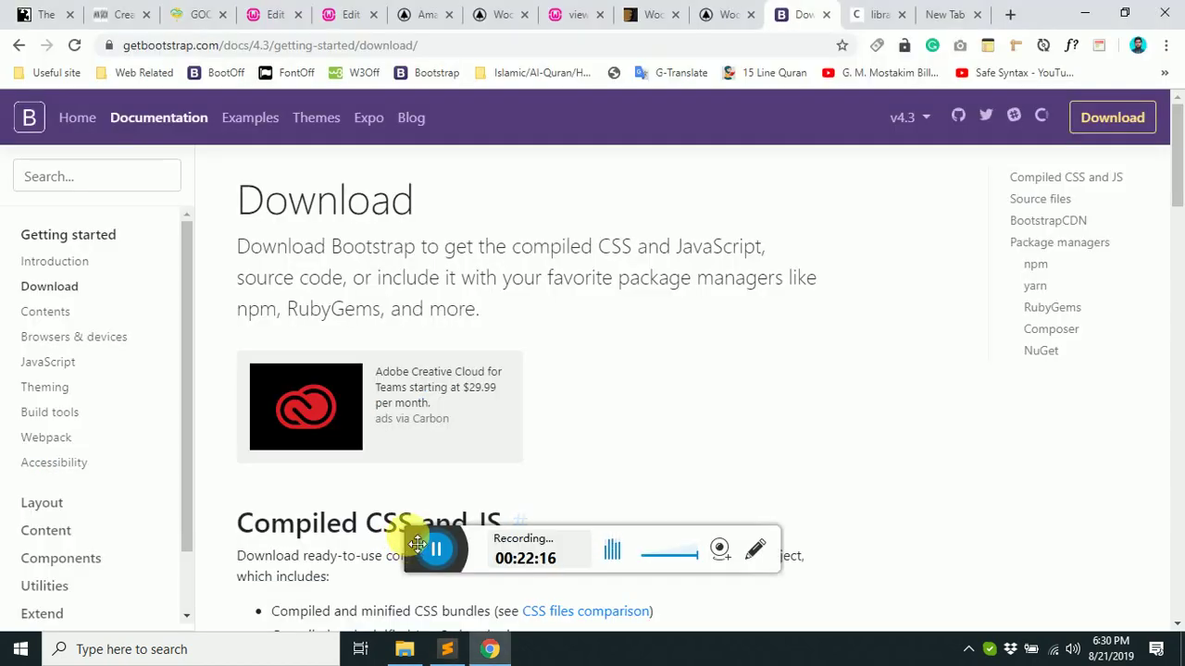
left_click(447, 648)
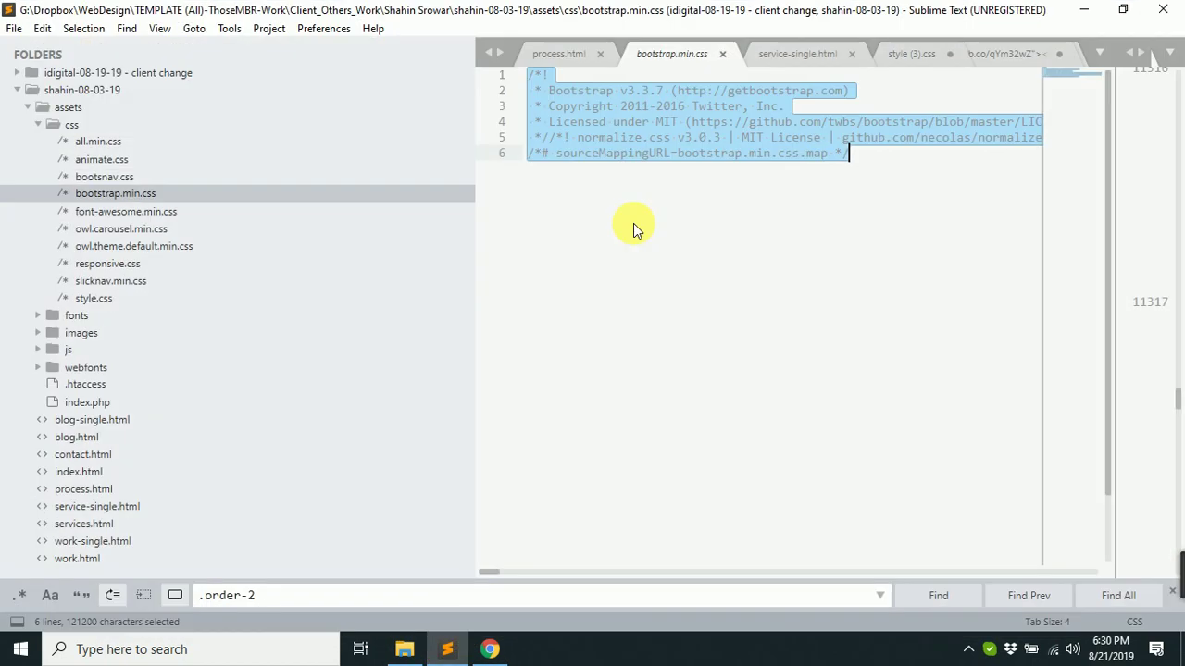
left_click_drag(483, 226, 11, 206)
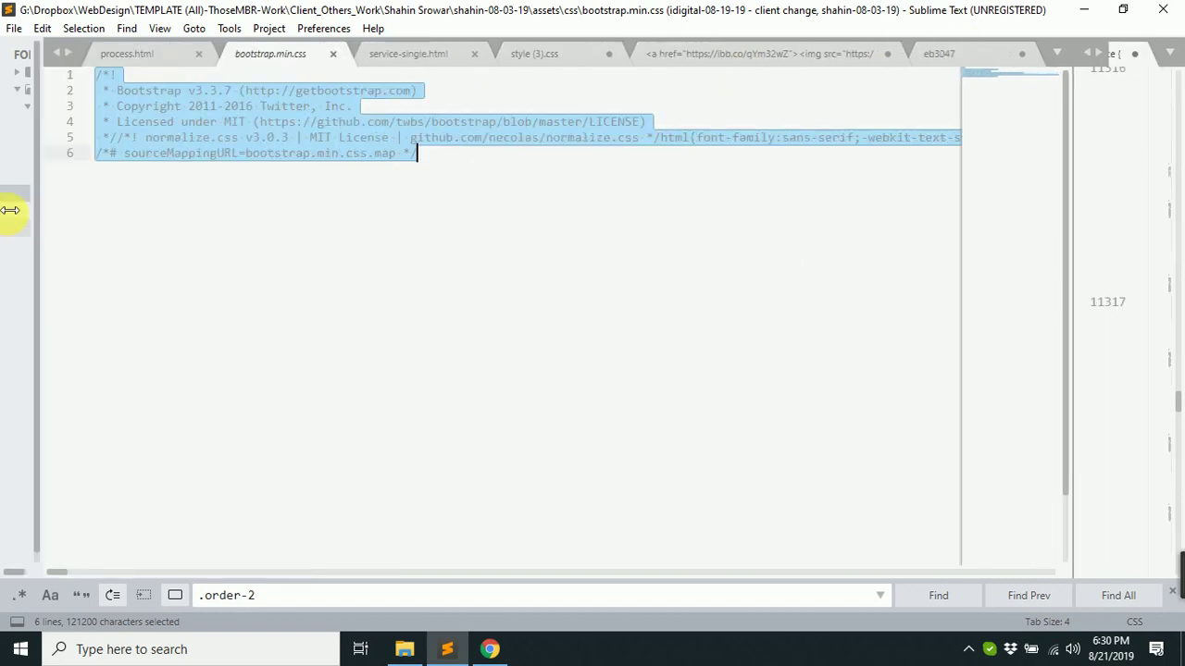
double_click(1049, 53)
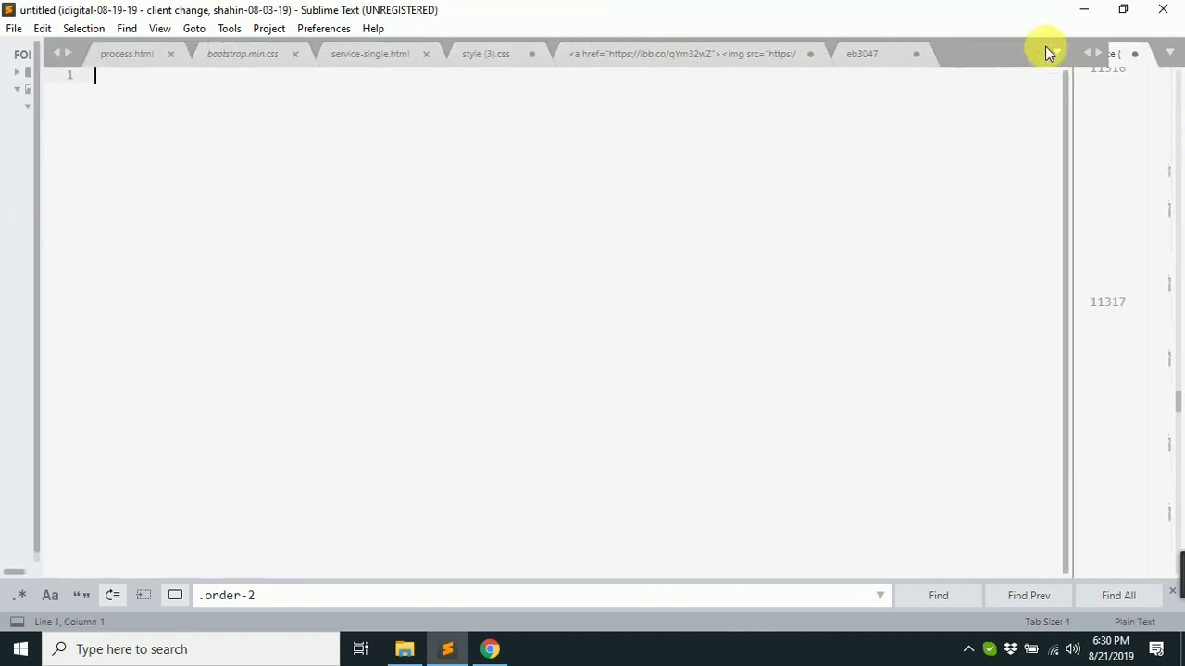
key("ctrl+v")
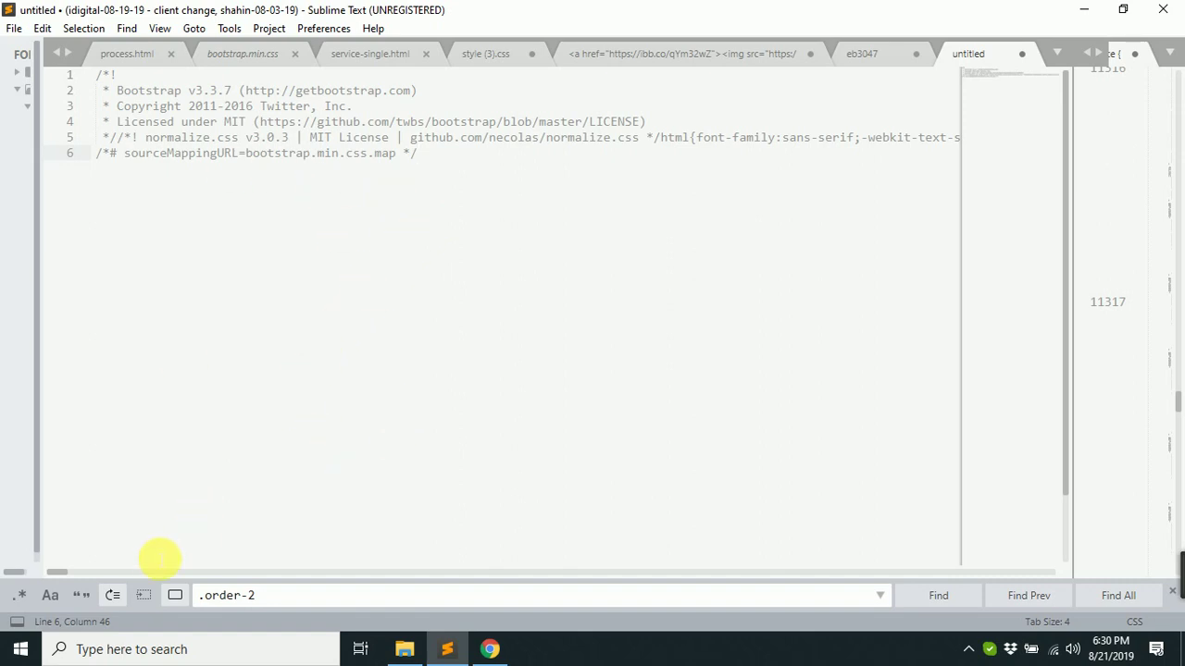
Examine the long minified rules on line 5 of the untitled Bootstrap copy, including the html and body styles.
left_click_drag(55, 573, 884, 653)
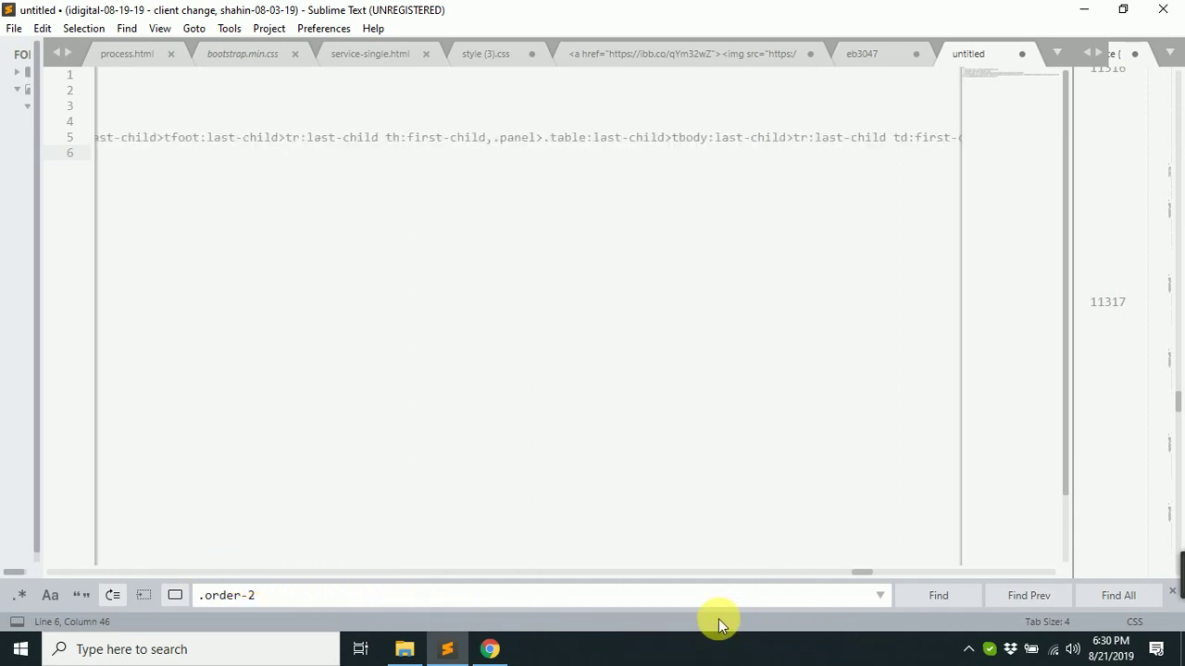
left_click_drag(593, 137, 601, 137)
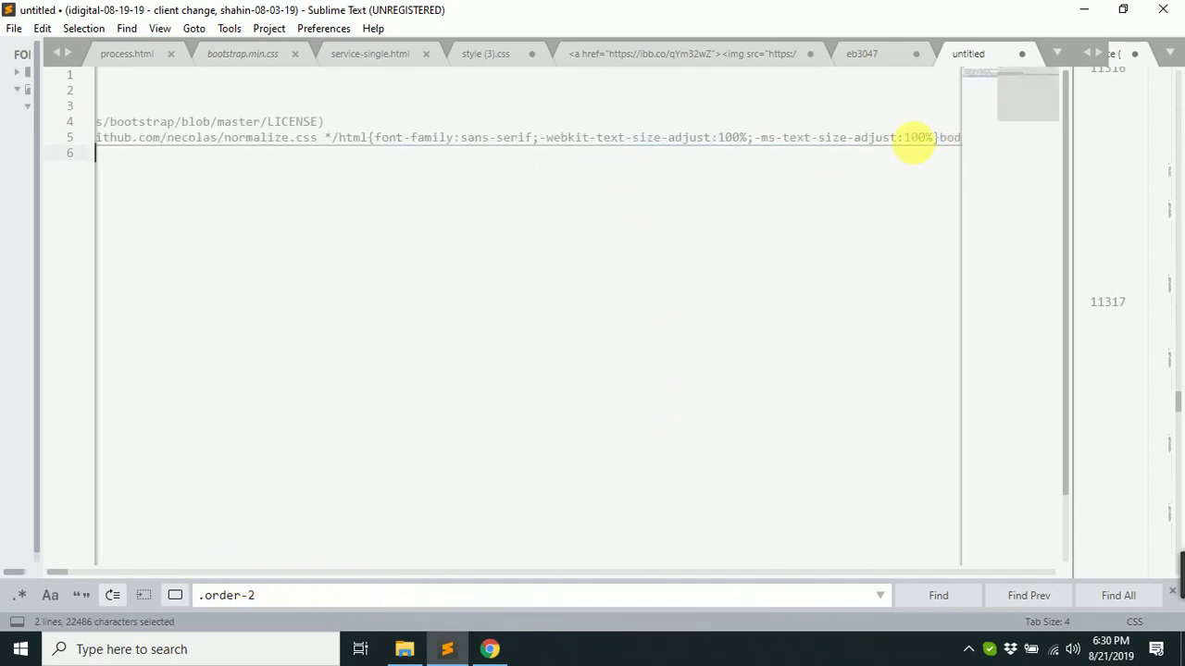
left_click(911, 138)
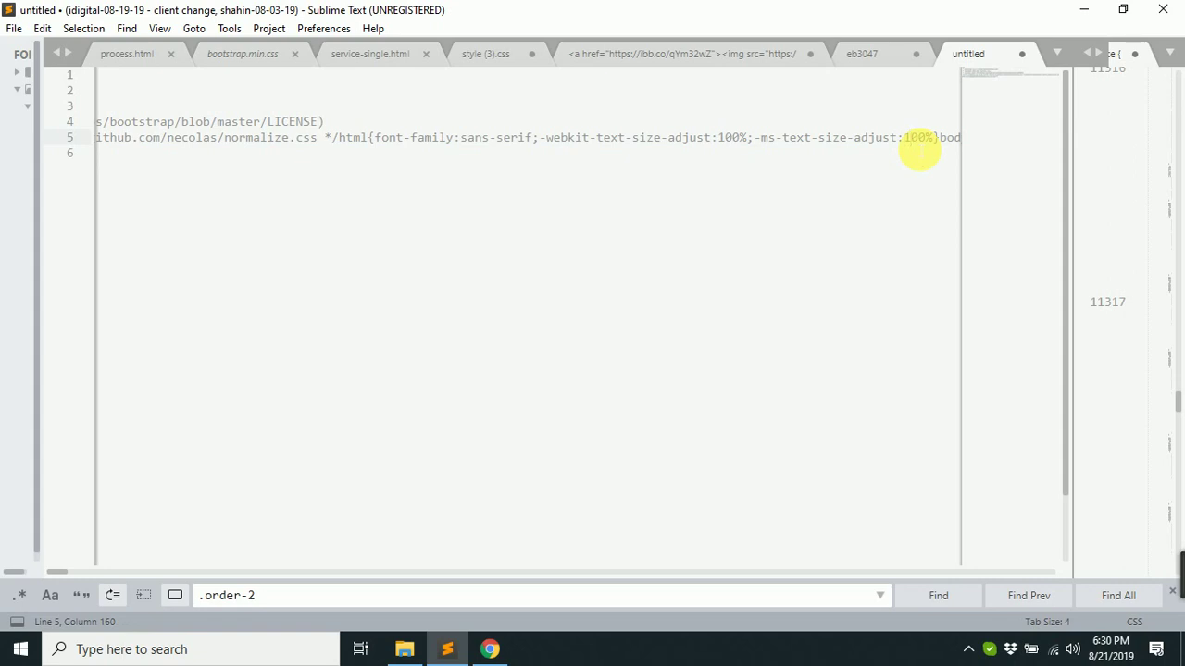
key("Right")
key("Right")
key("Right")
key("Right")
key("Right")
key("Right")
key("Right")
key("Right")
key("Right")
key("Right")
key("Right")
key("Right")
key("Right")
key("Right")
key("Right")
key("Right")
key("Right")
key("Right")
key("Right")
key("Right")
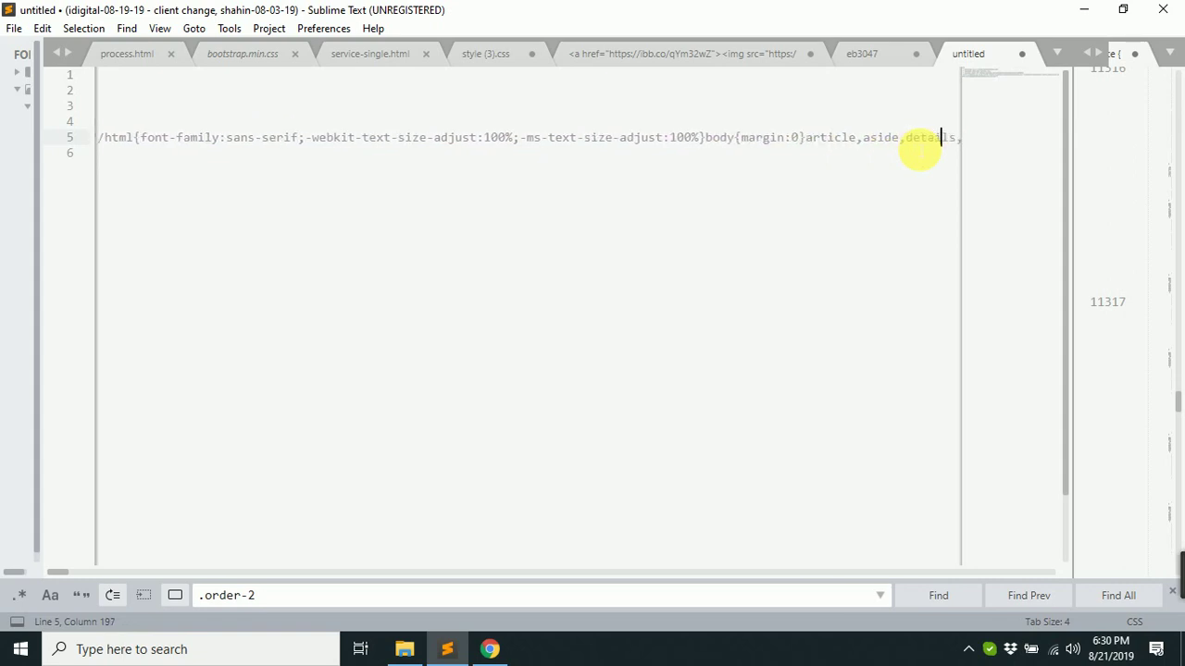
key("Right")
key("Right")
key("Right")
key("Right")
key("Right")
key("ctrl+a")
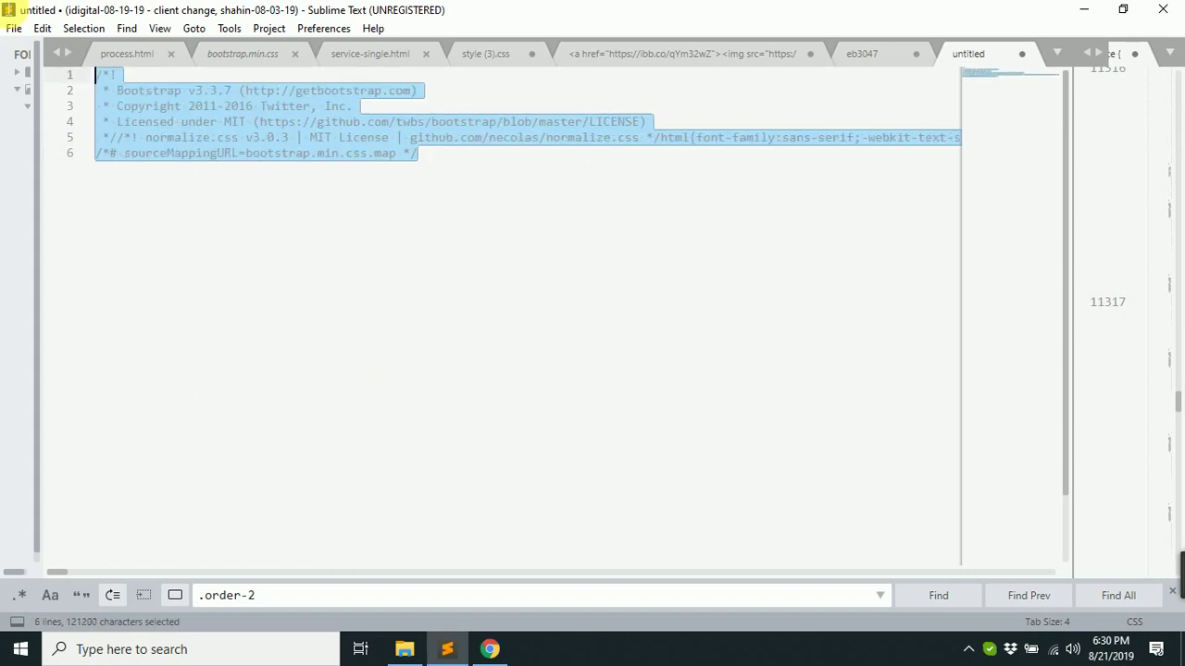
left_click(558, 466)
key("ctrl+a")
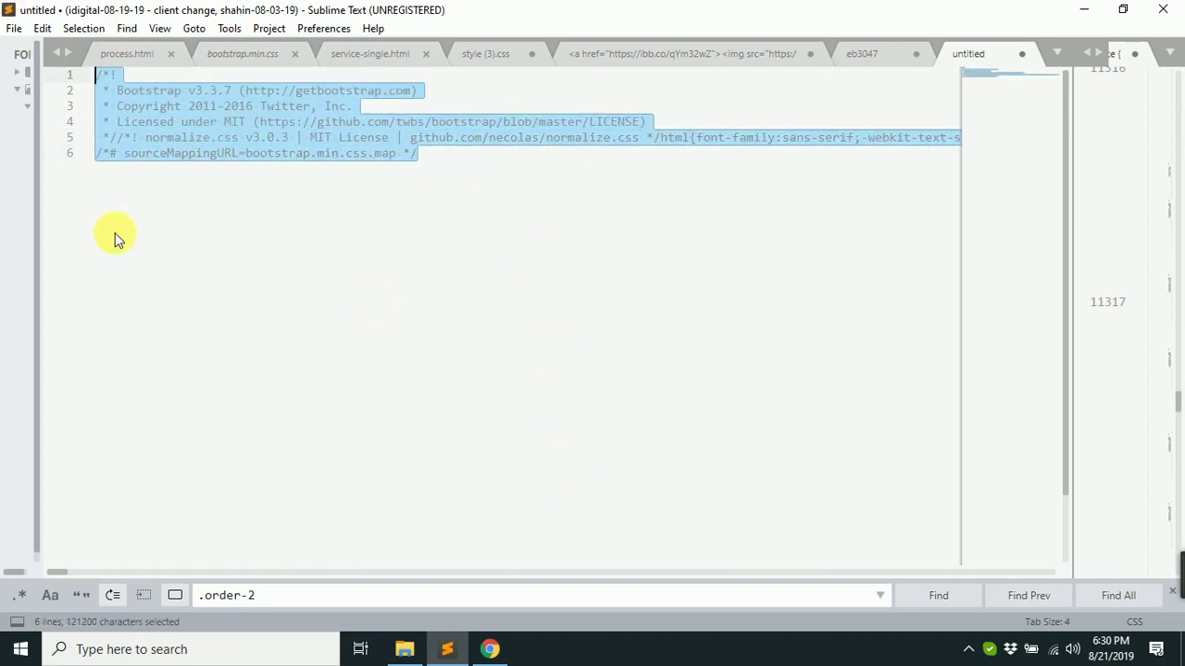
Look over the unminified rules in style (3).css and copy the whole stylesheet.
left_click(488, 56)
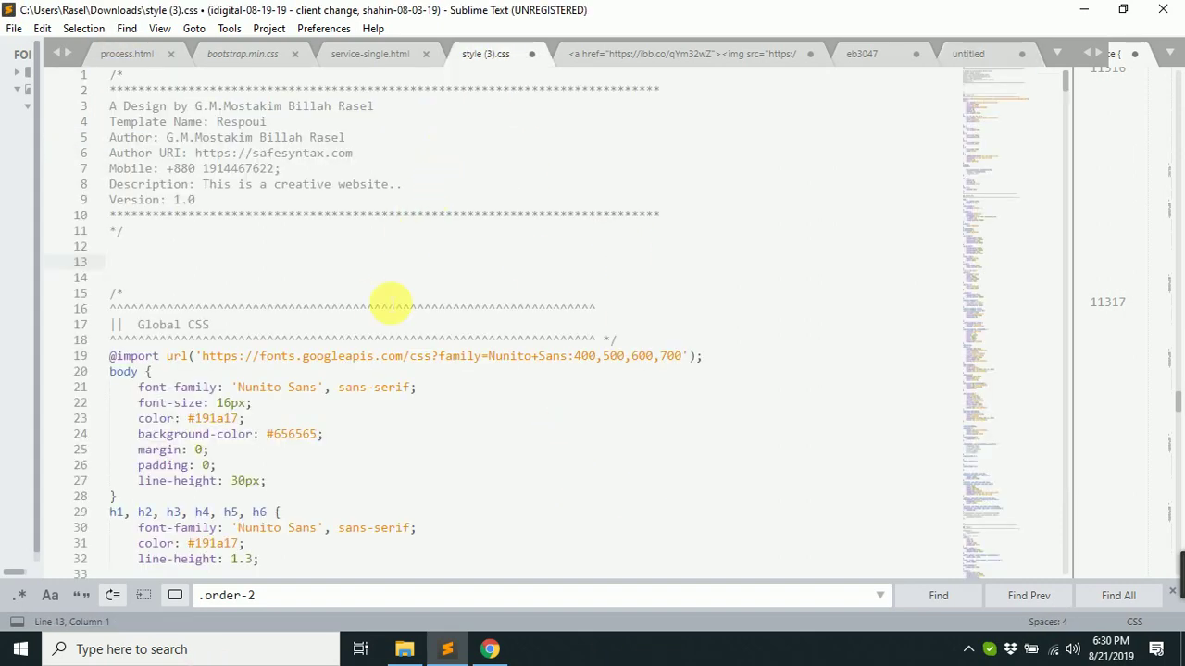
scroll(384, 333, "down", 10)
scroll(380, 368, "down", 12)
left_click(449, 422)
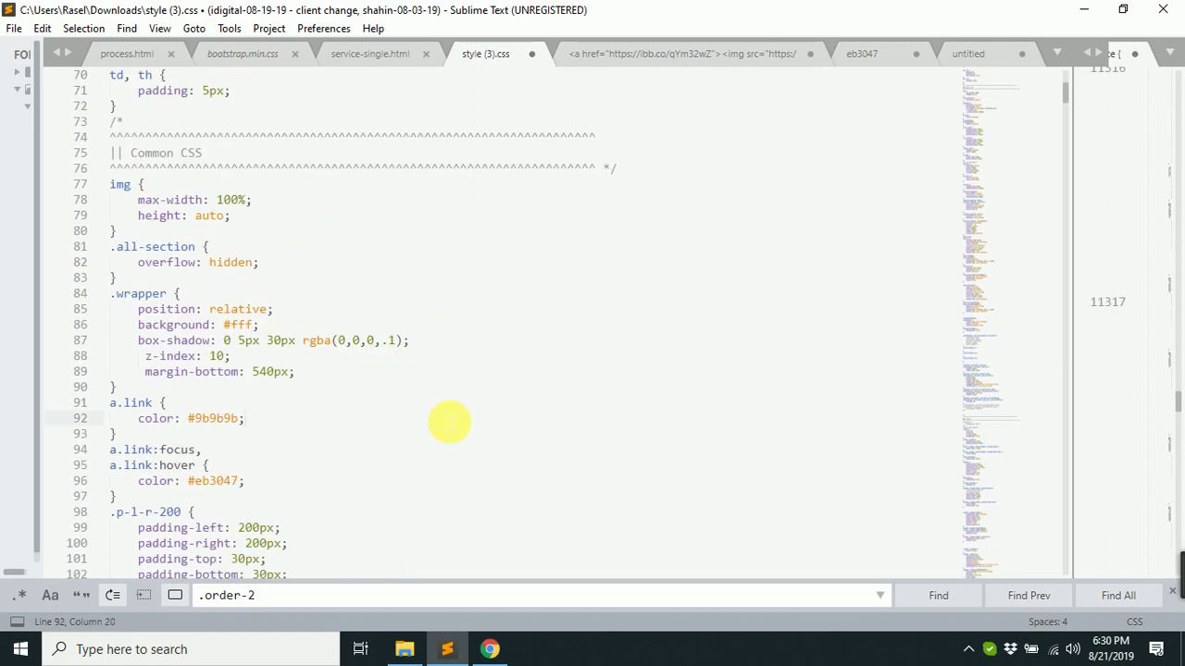
key("ctrl+a")
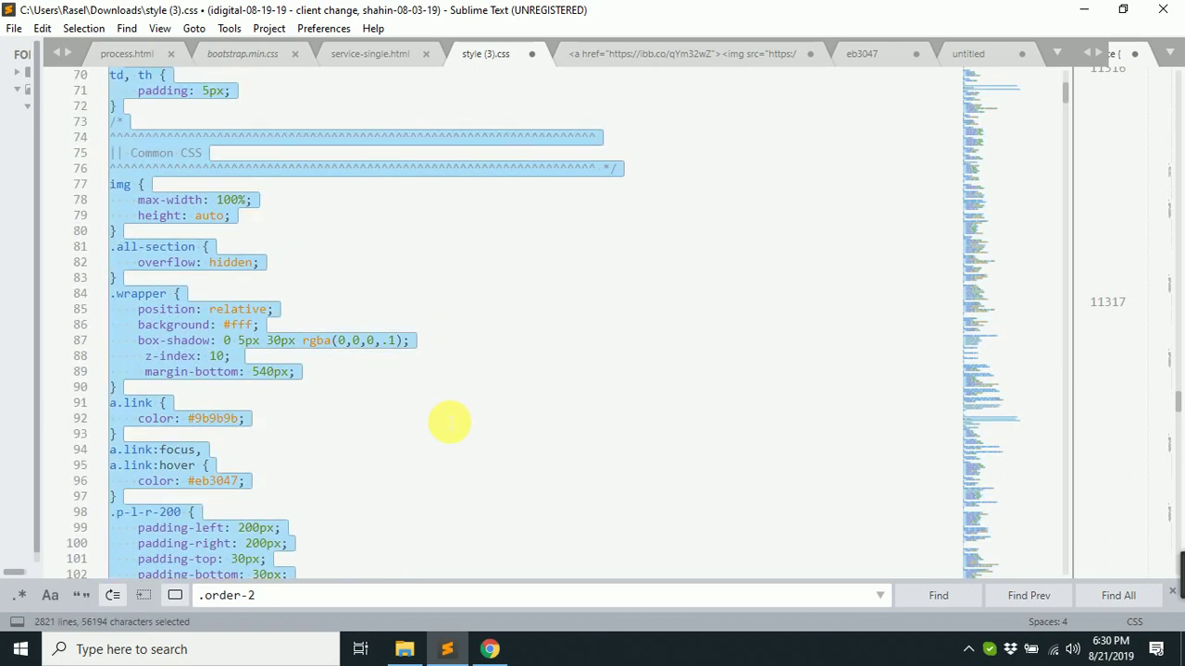
key("ctrl+c")
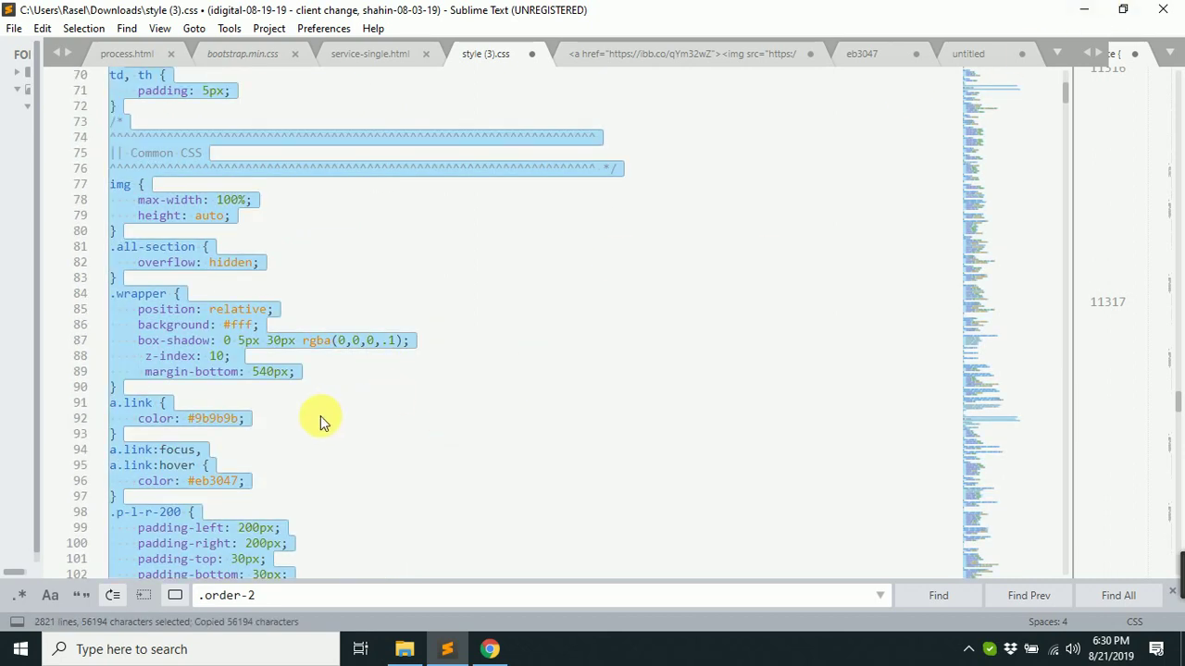
scroll(319, 421, "down", 15)
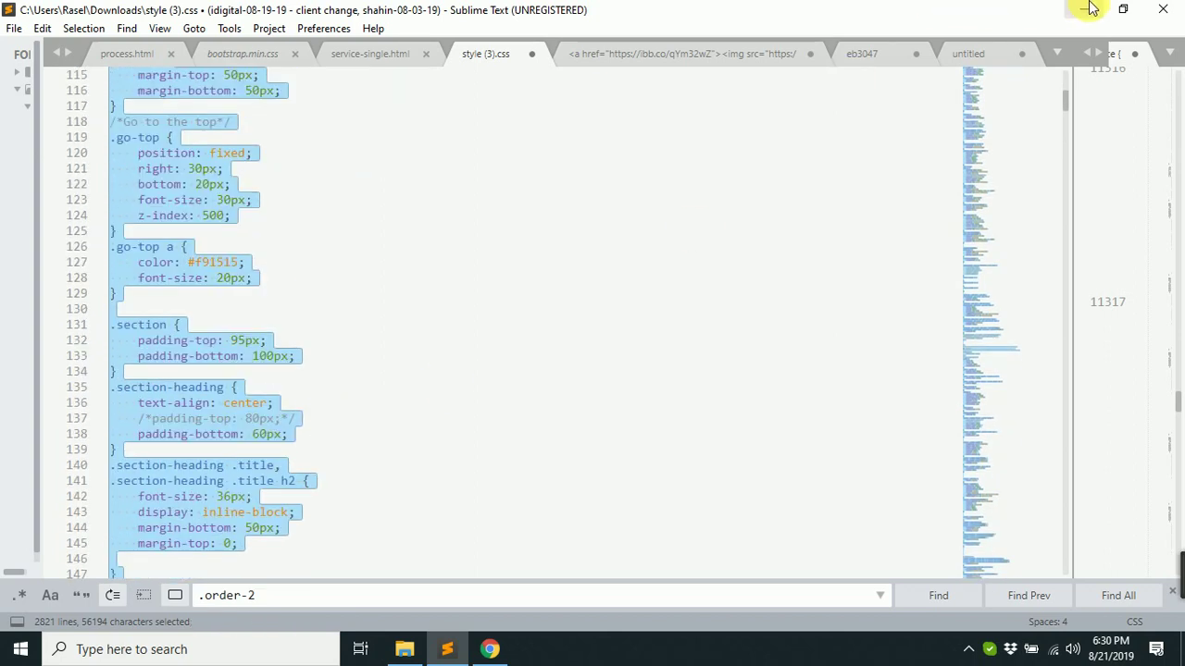
Switch to Chrome and search the web for "css minify" in a new tab.
left_click(1084, 10)
left_click(1010, 17)
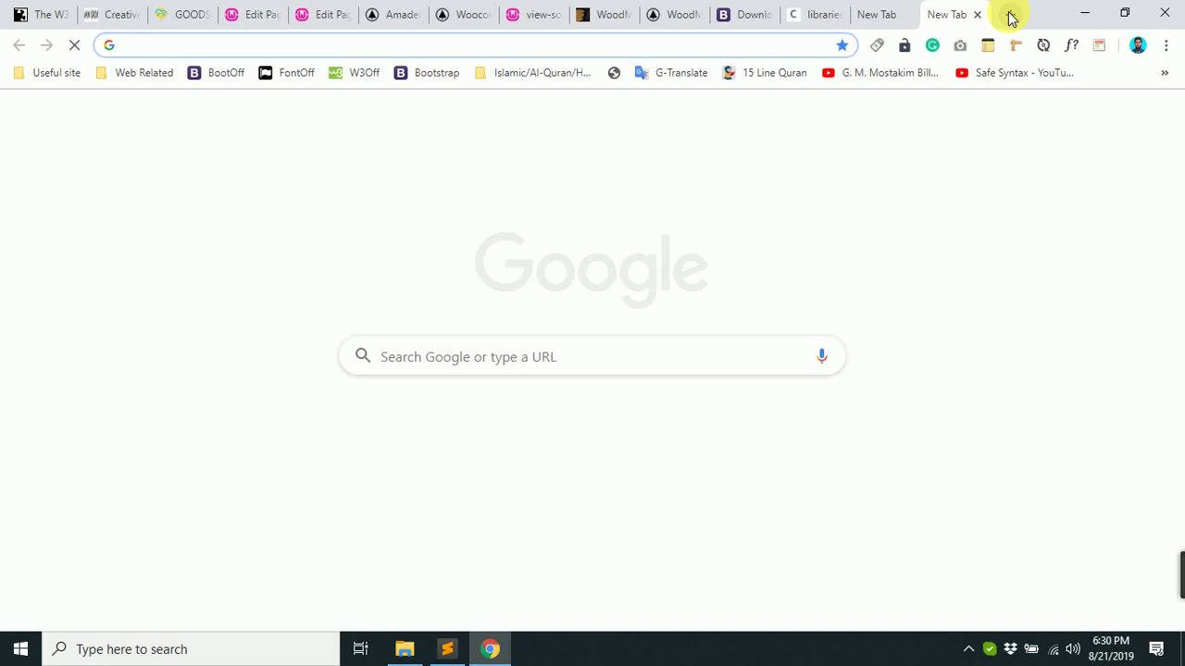
type("css min")
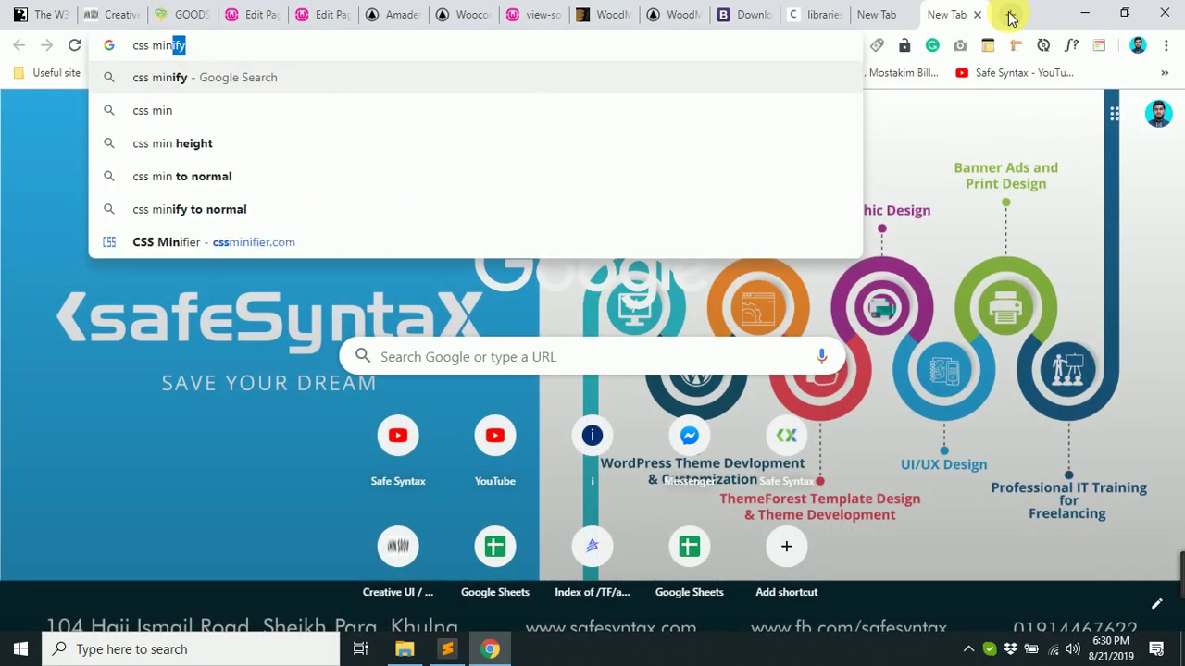
key("Return")
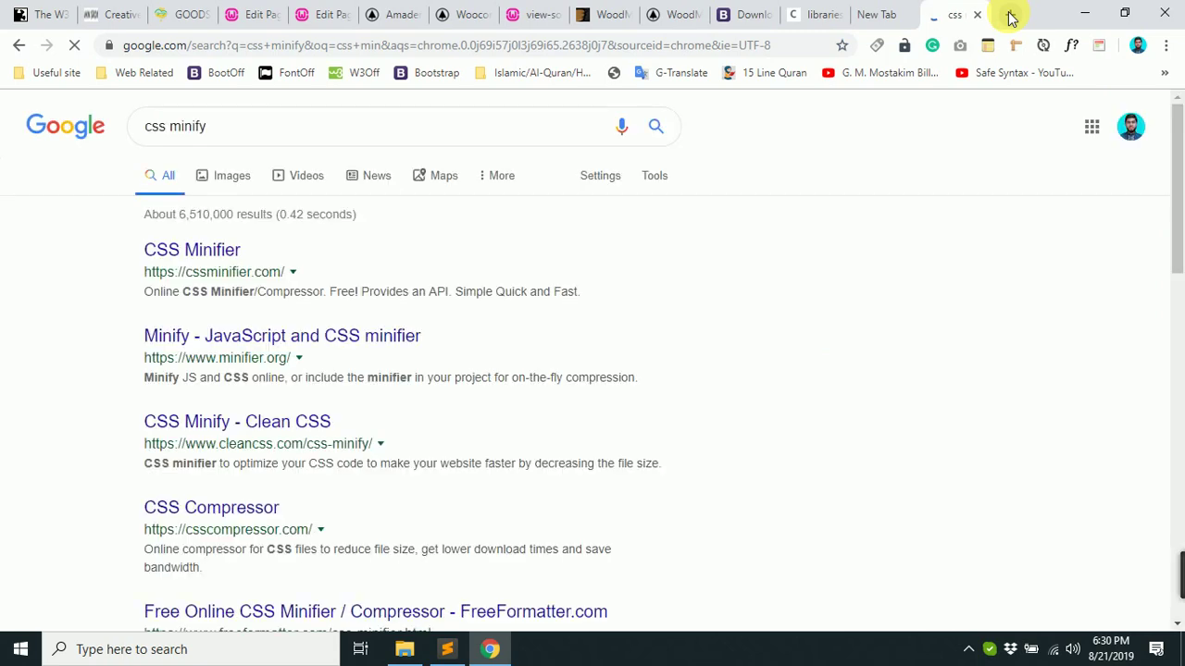
Copy the selected style (3).css code again in Sublime Text and return to the search results.
left_click(444, 639)
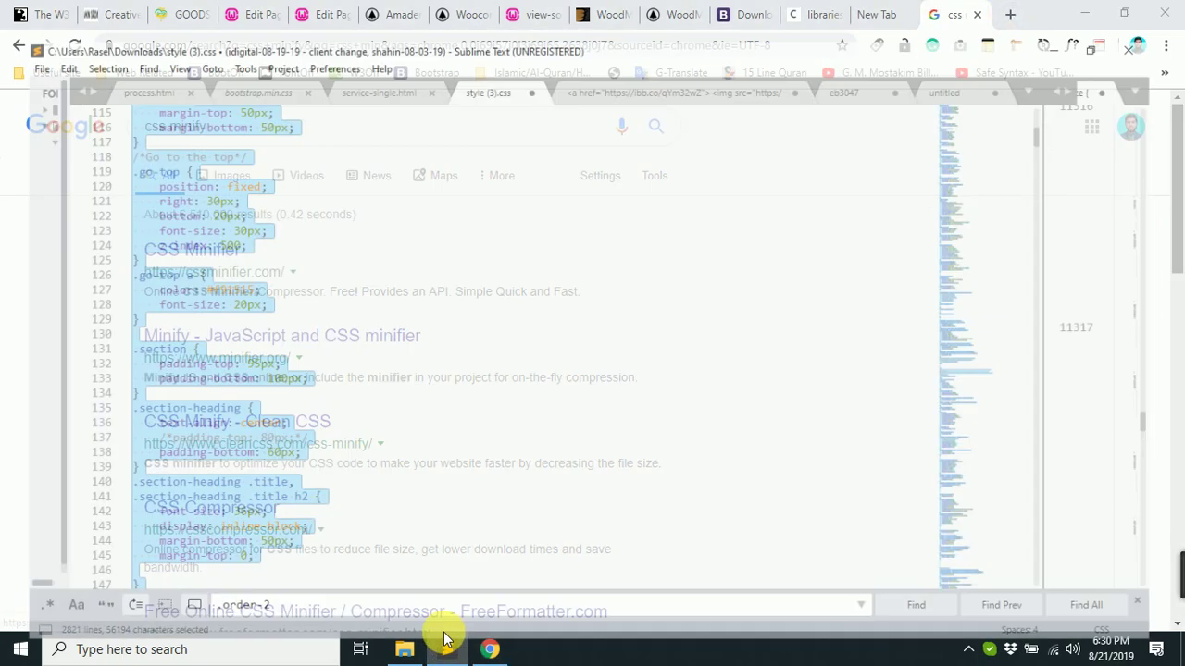
right_click(205, 249)
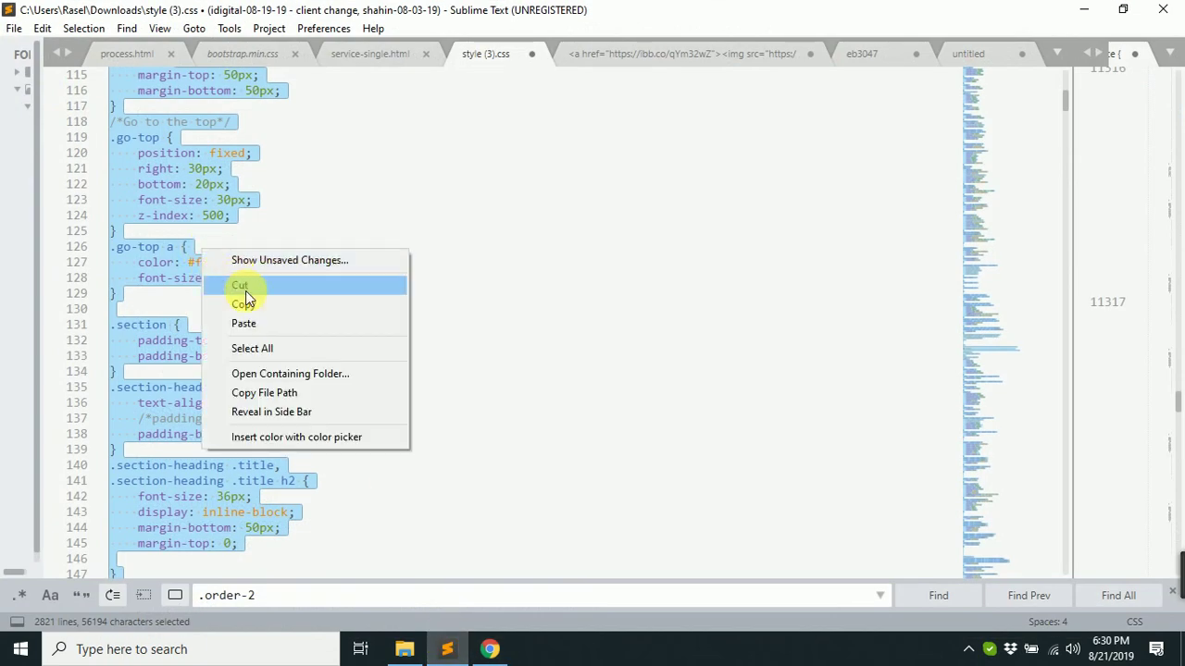
left_click(243, 304)
left_click(1084, 9)
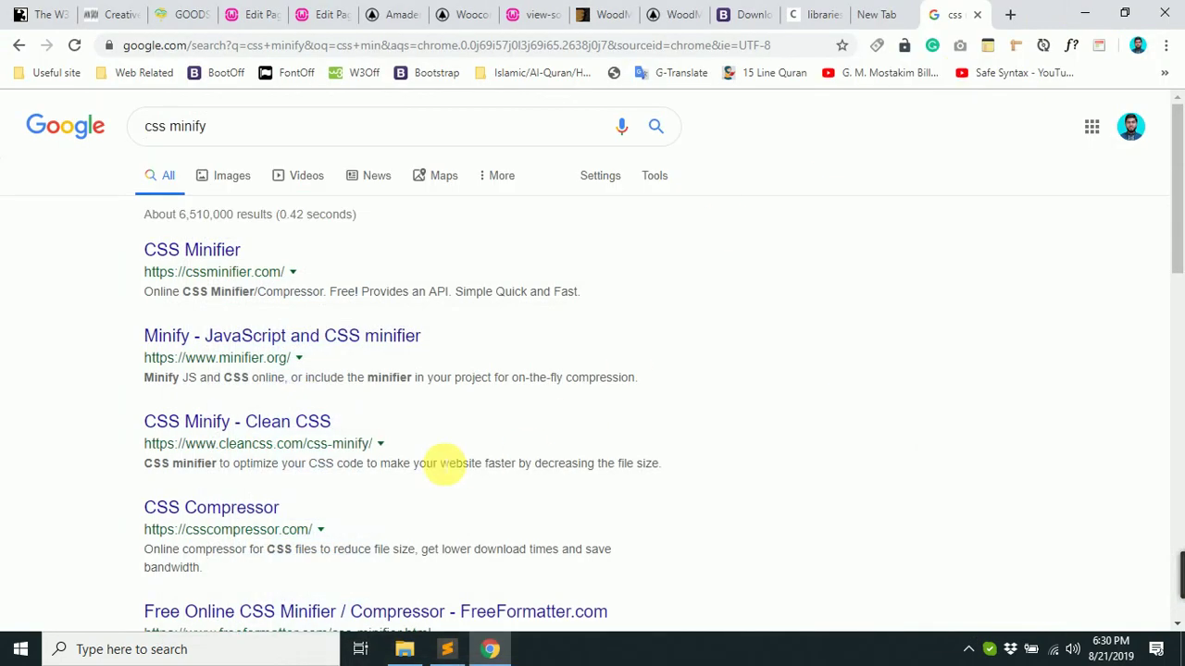
Open the CSS Minifier site, paste the copied stylesheet as the input CSS and minify it.
left_click(209, 248)
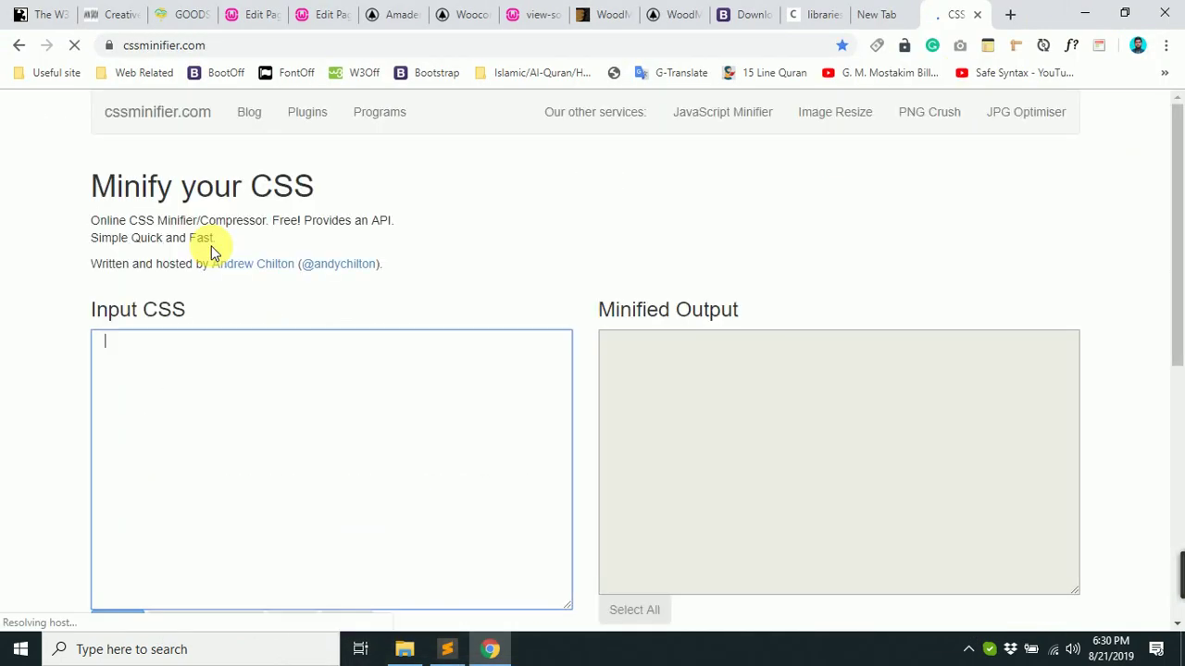
key("ctrl+v")
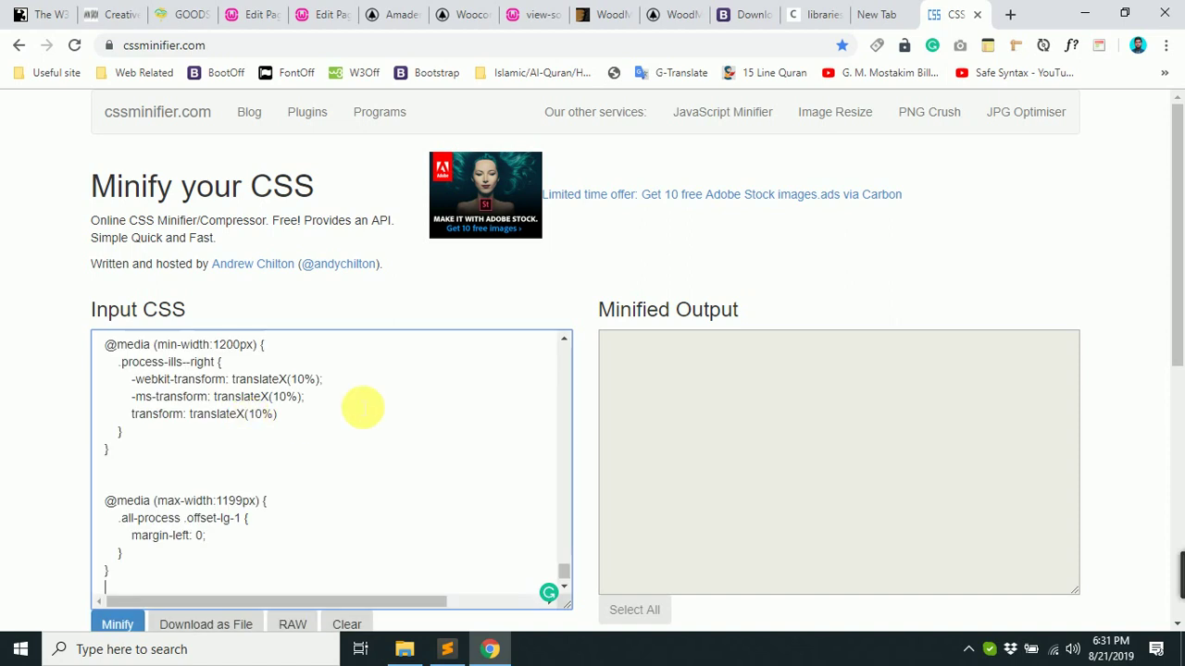
scroll(658, 497, "down", 3)
scroll(711, 260, "up", 2)
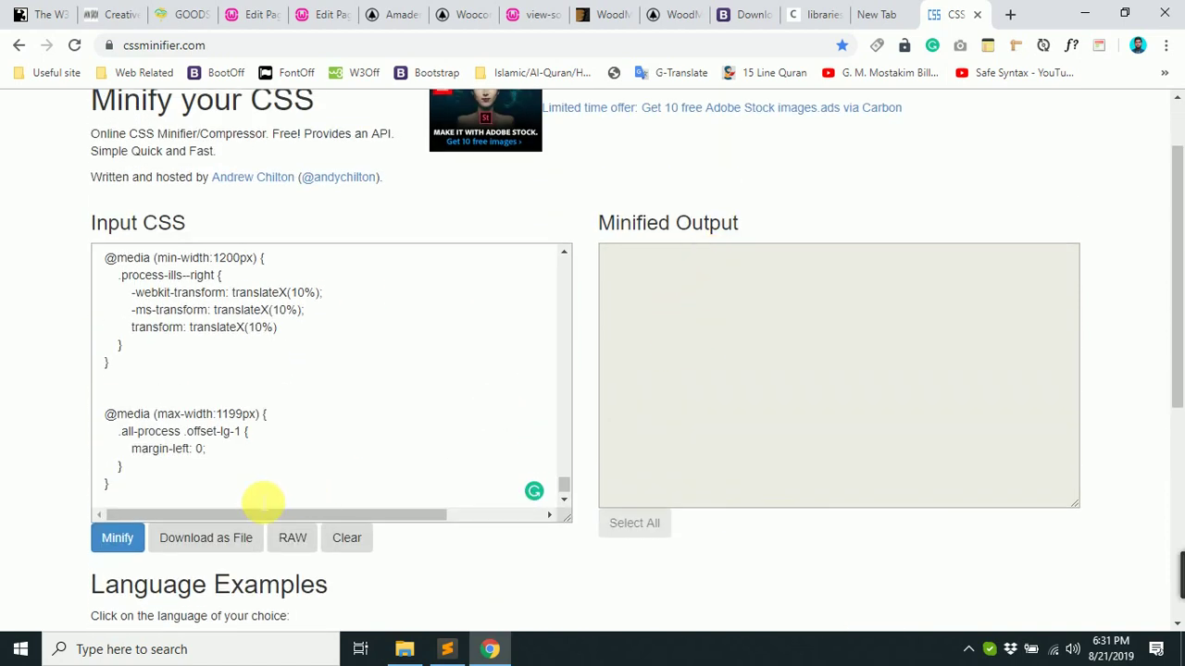
left_click(113, 538)
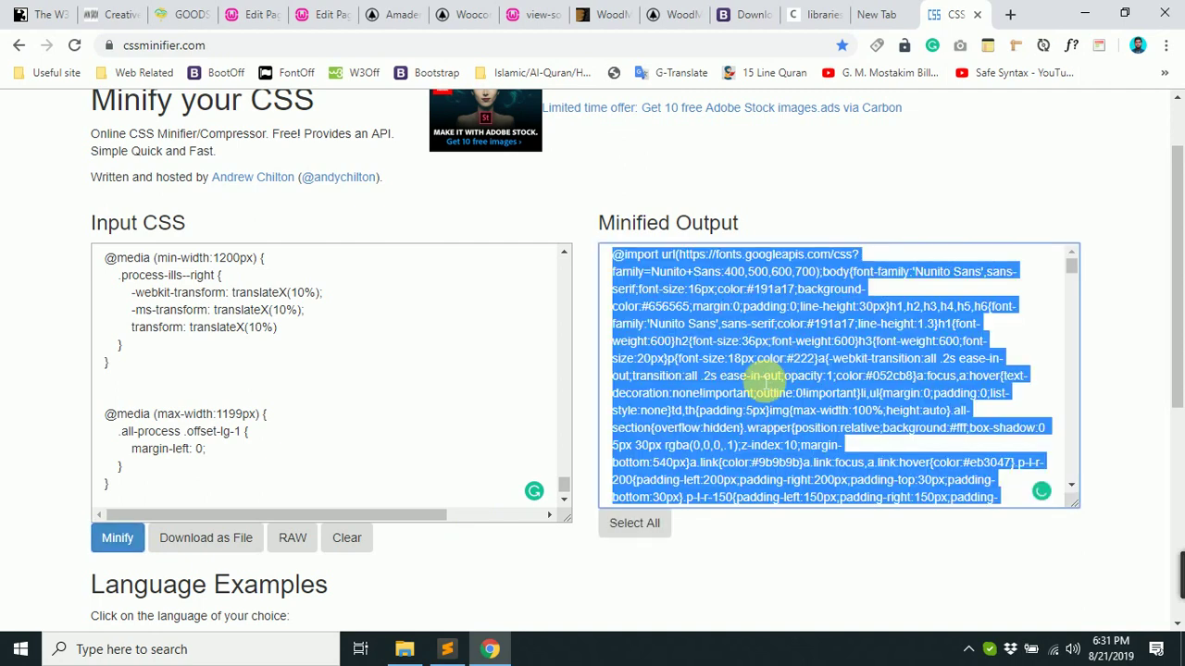
Copy the minified output, paste it over the whole style (3).css stylesheet in Sublime Text, undo the paste and return to Chrome.
right_click(777, 398)
left_click(787, 145)
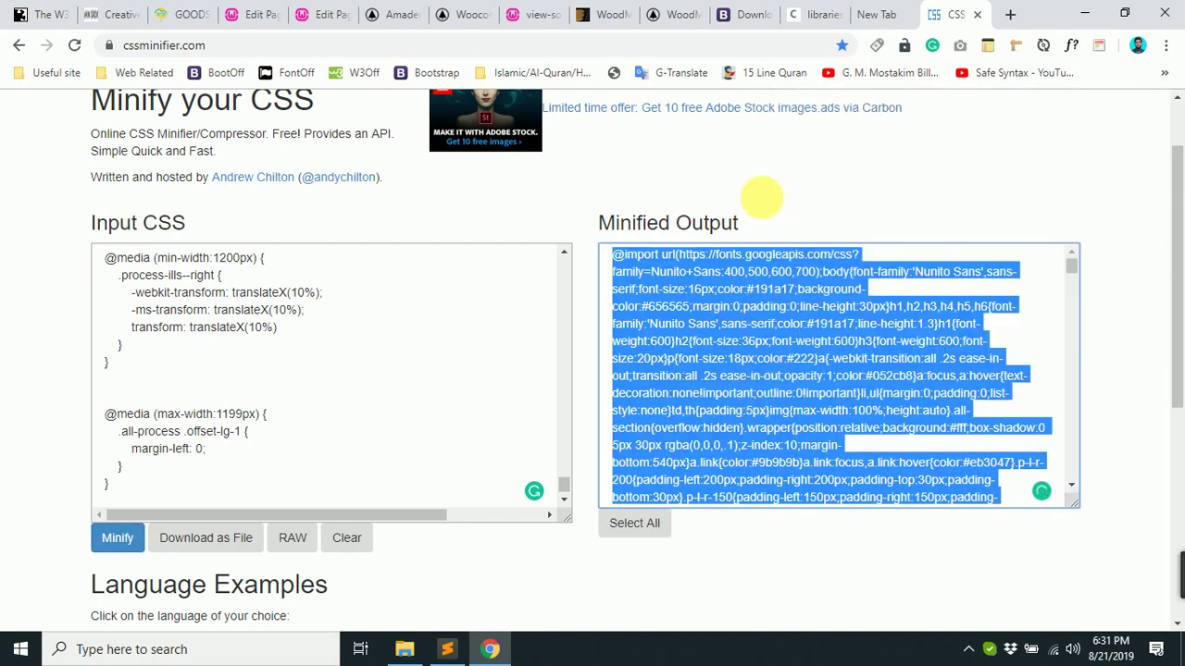
left_click(447, 649)
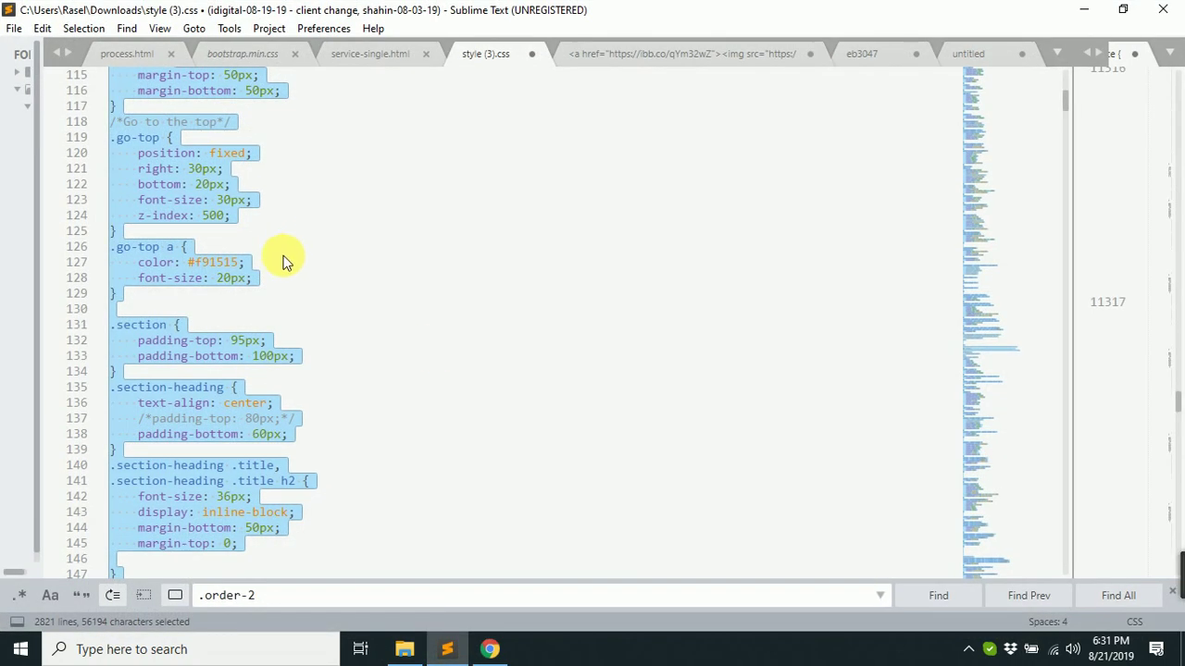
key("ctrl+v")
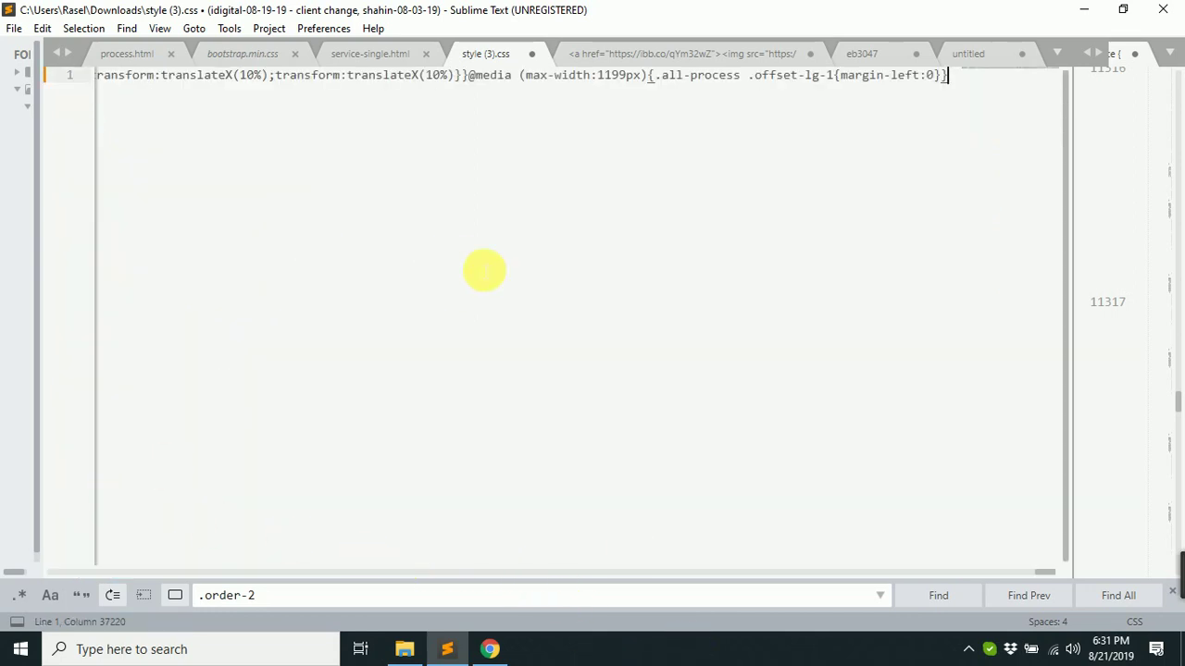
key("ctrl+z")
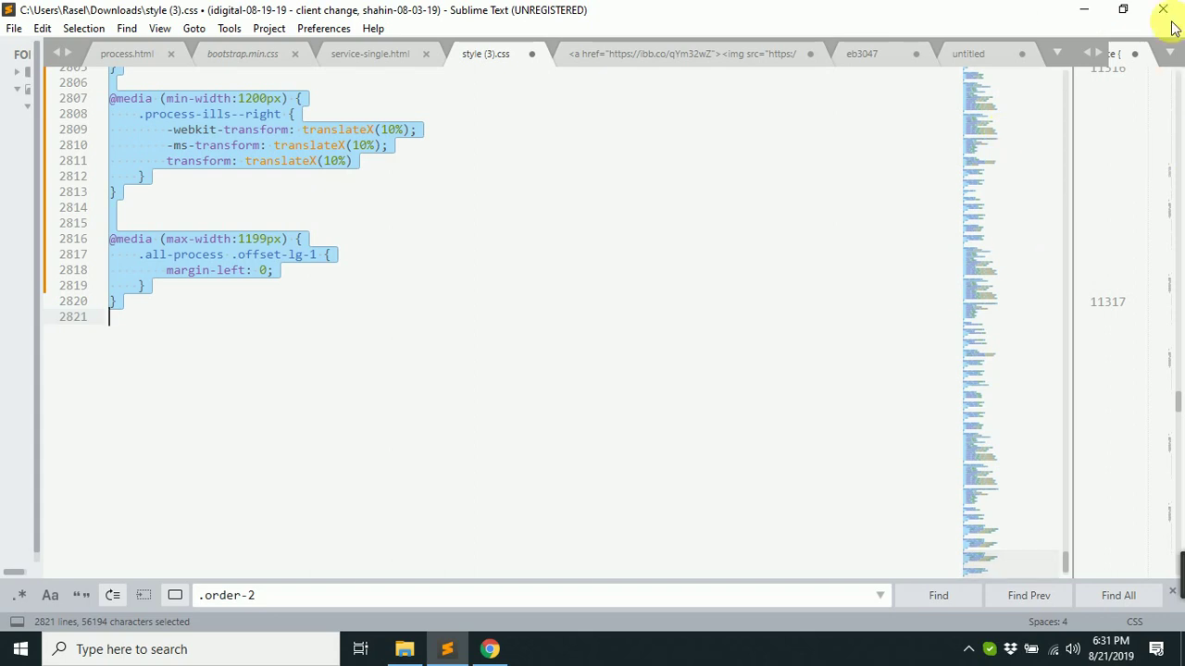
left_click(1086, 11)
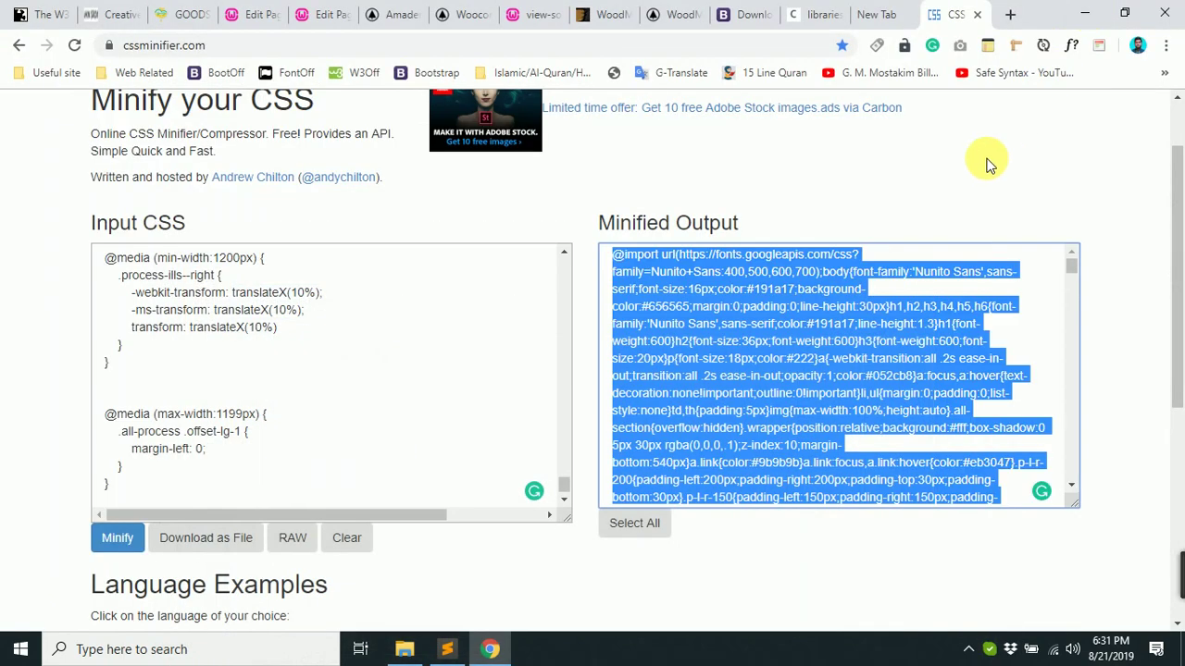
Open the Jaiga demo page themeforsale.com/template/jaiga/jaiga-template-v1.0/index.html in a new browser tab.
left_click(1004, 14)
type("ja")
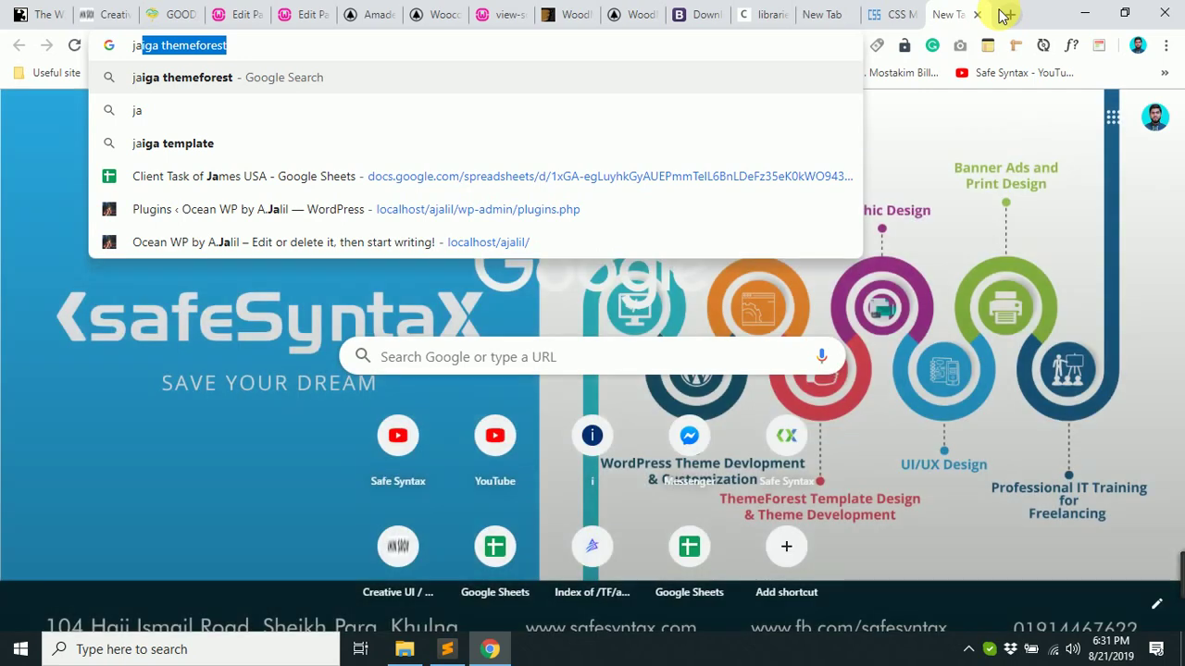
key("BackSpace")
key("BackSpace")
key("BackSpace")
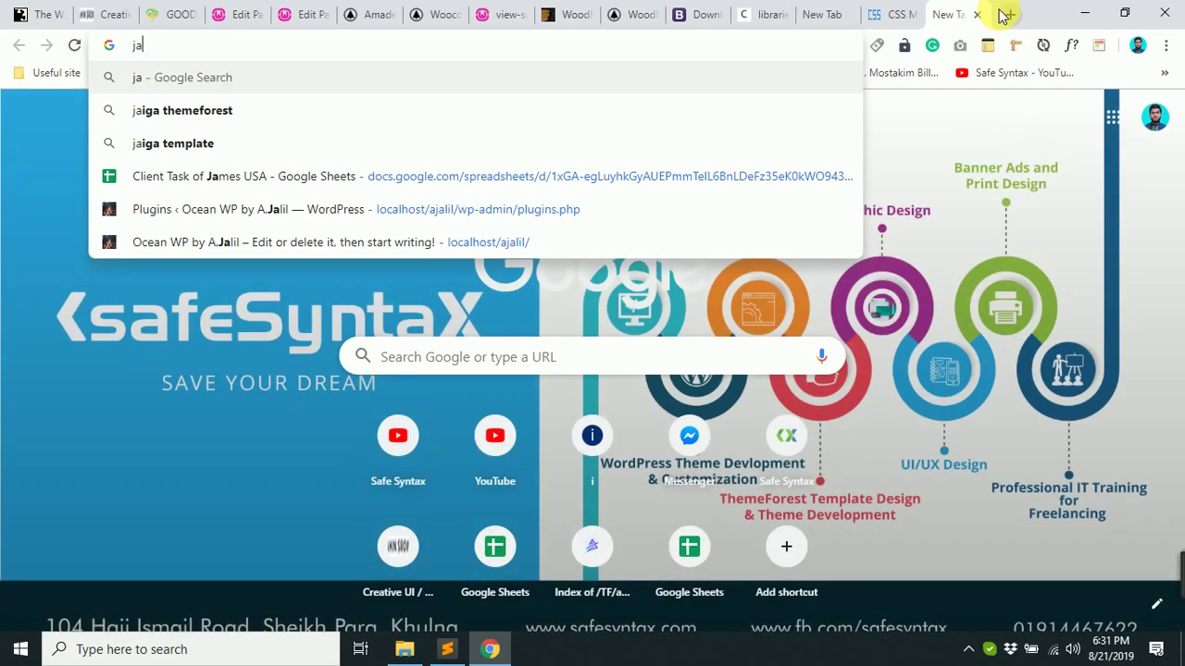
type("themefor")
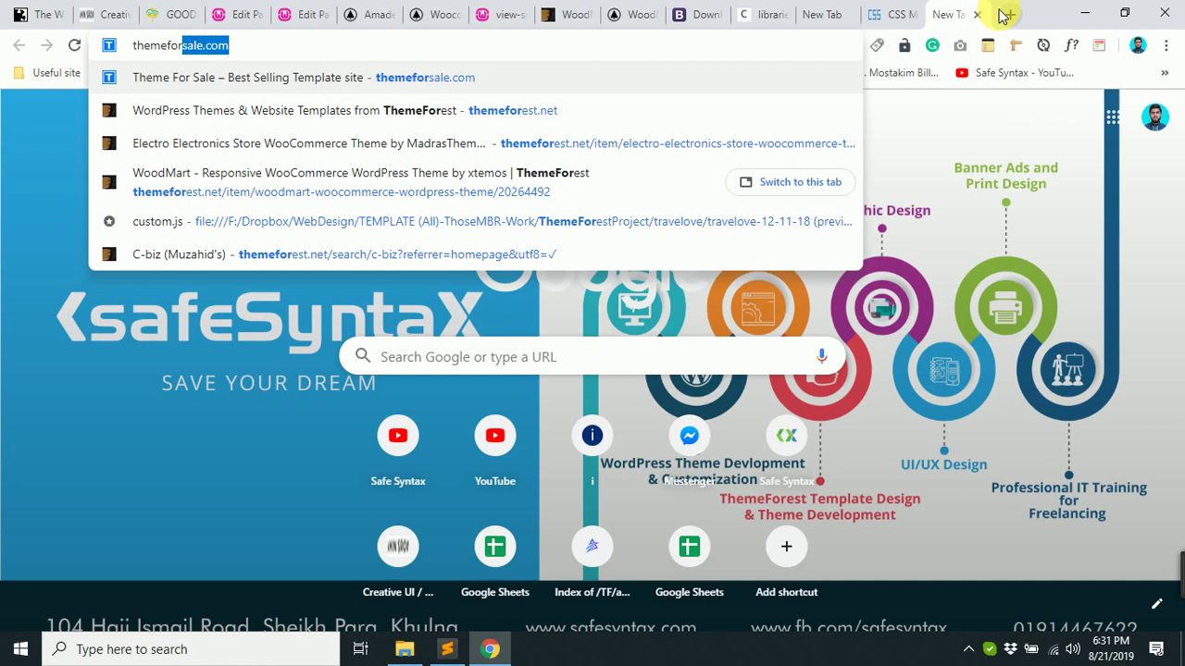
key("Right")
type("/")
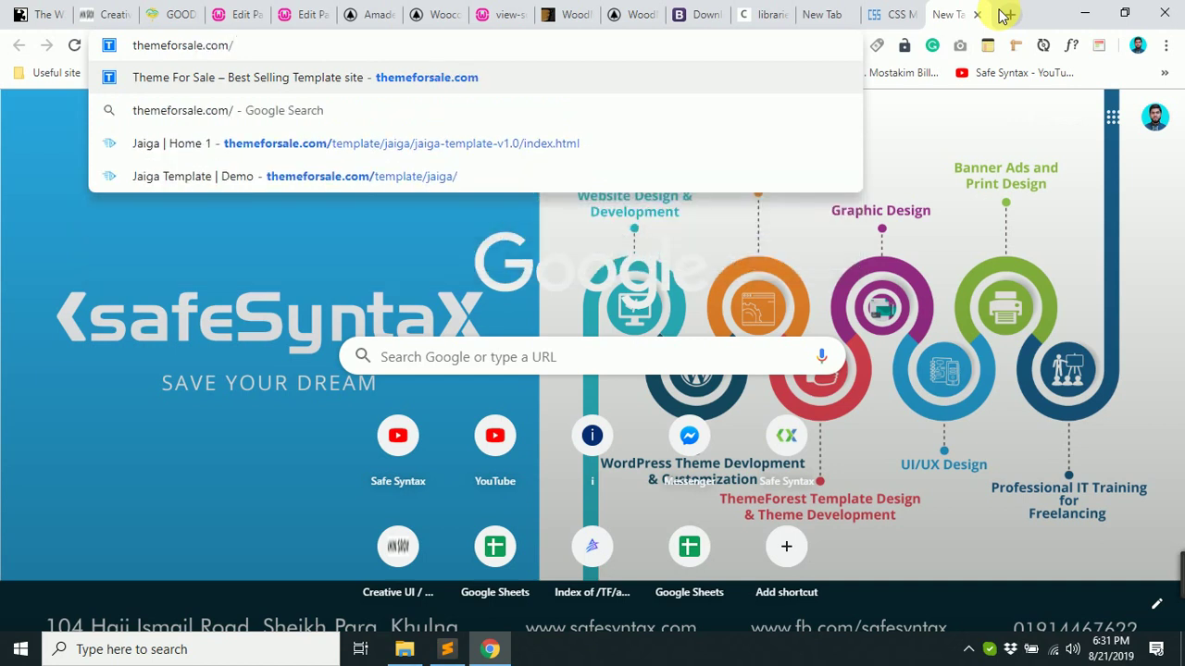
left_click(719, 145)
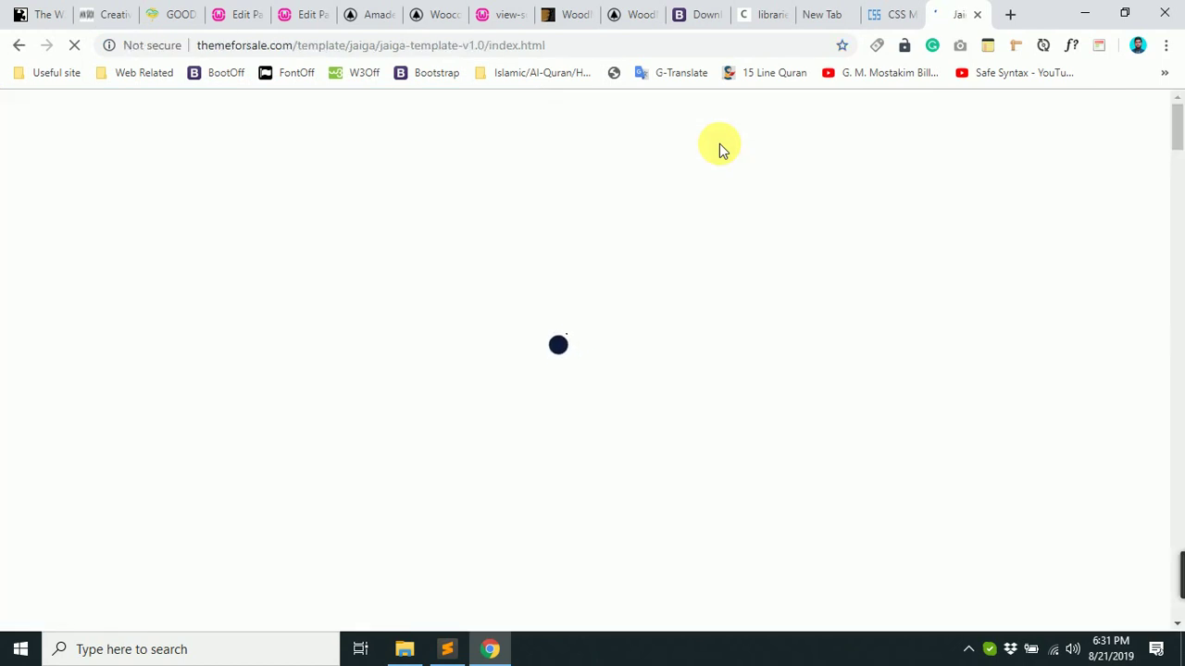
View the Jaiga page's source, look through its minified HTML and return to the demo page.
key("ctrl+u")
scroll(583, 230, "down", 20)
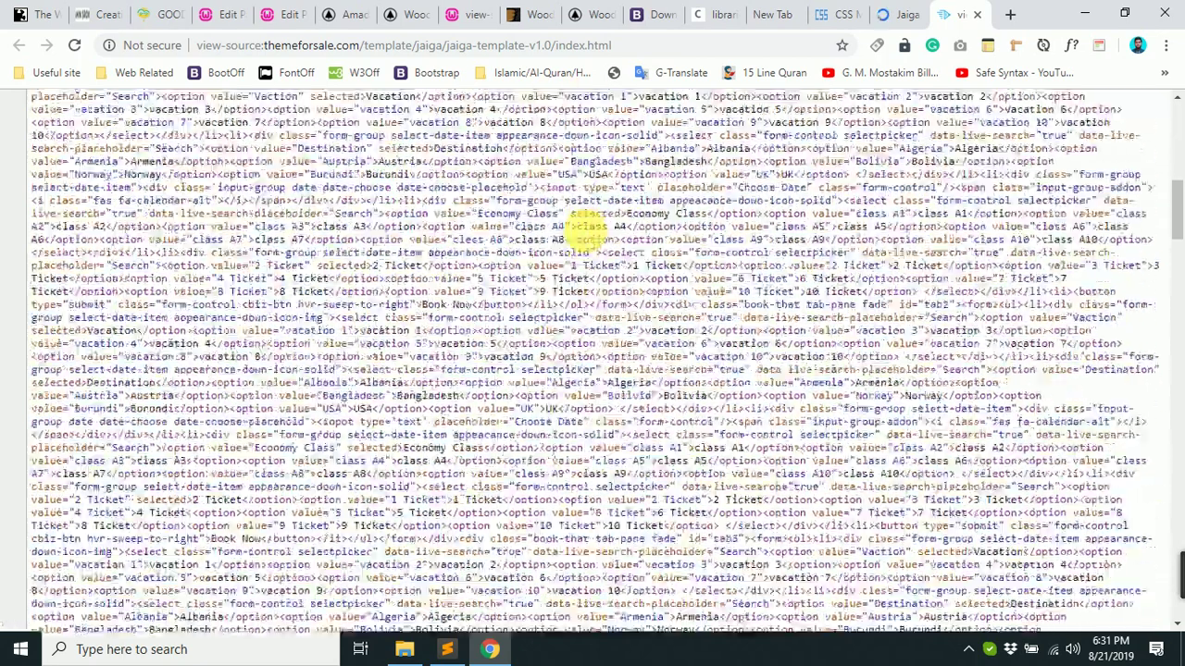
scroll(584, 226, "down", 5)
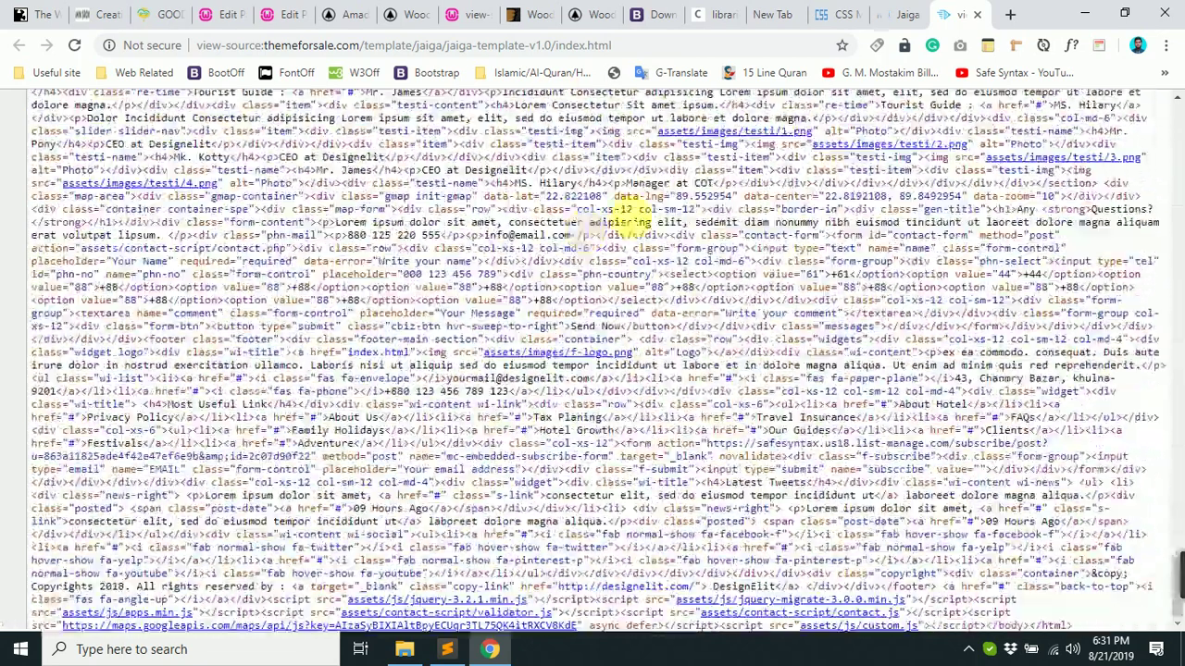
left_click(900, 14)
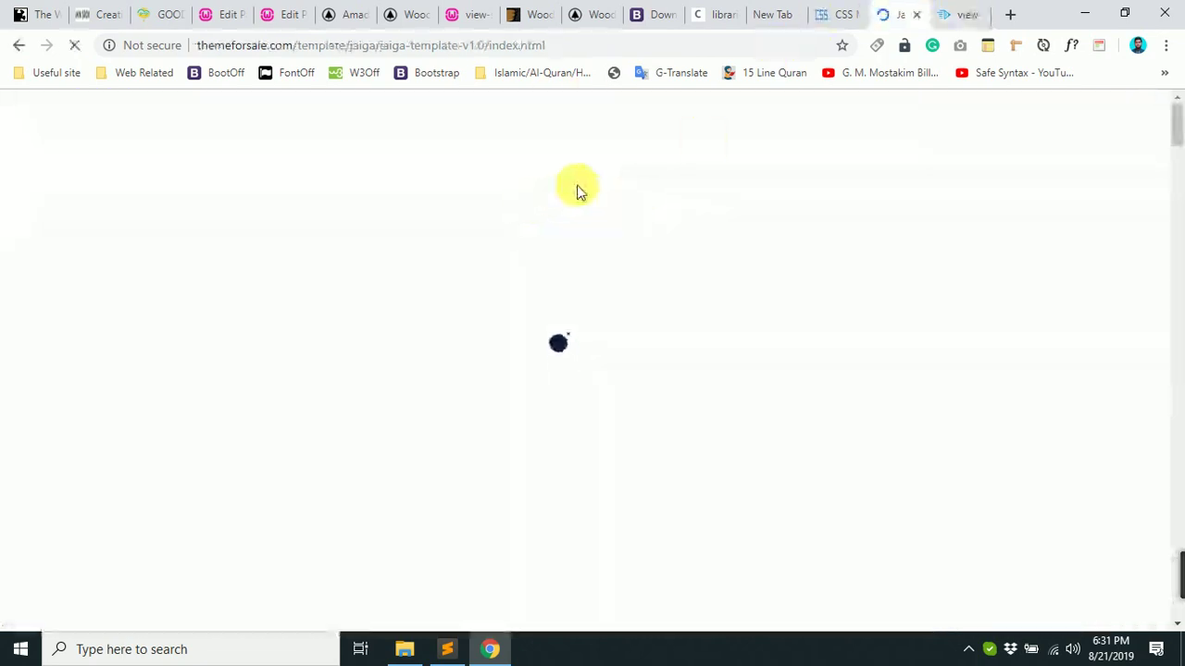
Inspect the Jaiga page in DevTools, expanding the loader, all-area and destinations elements, and close the inspector.
right_click(777, 250)
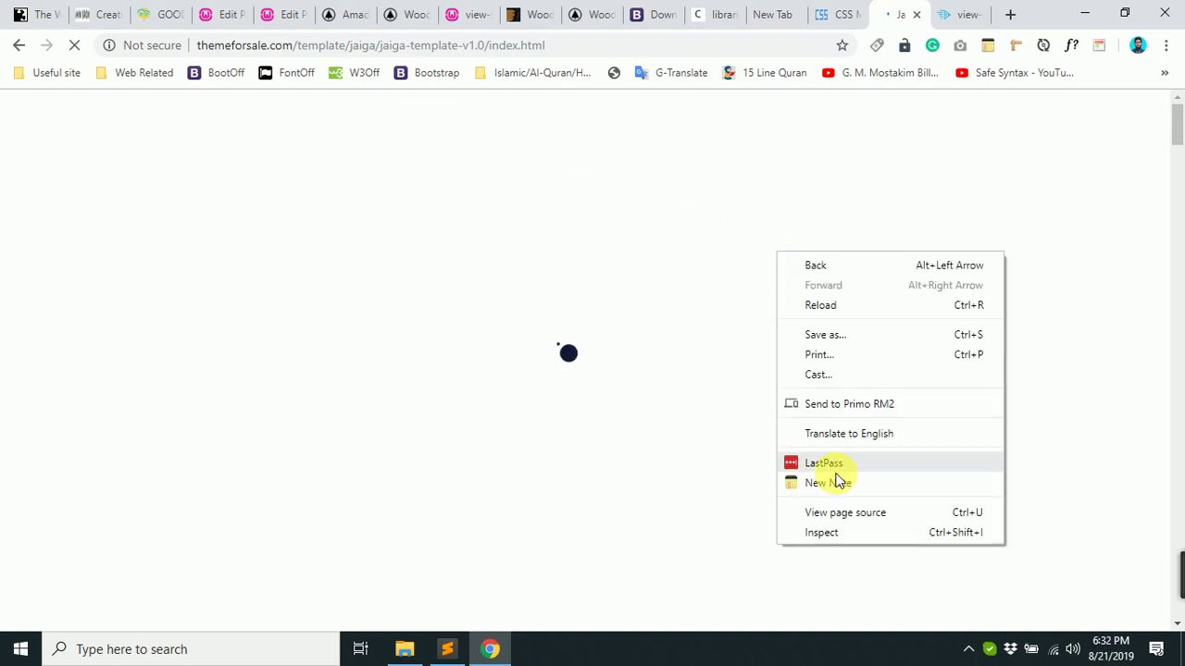
left_click(829, 531)
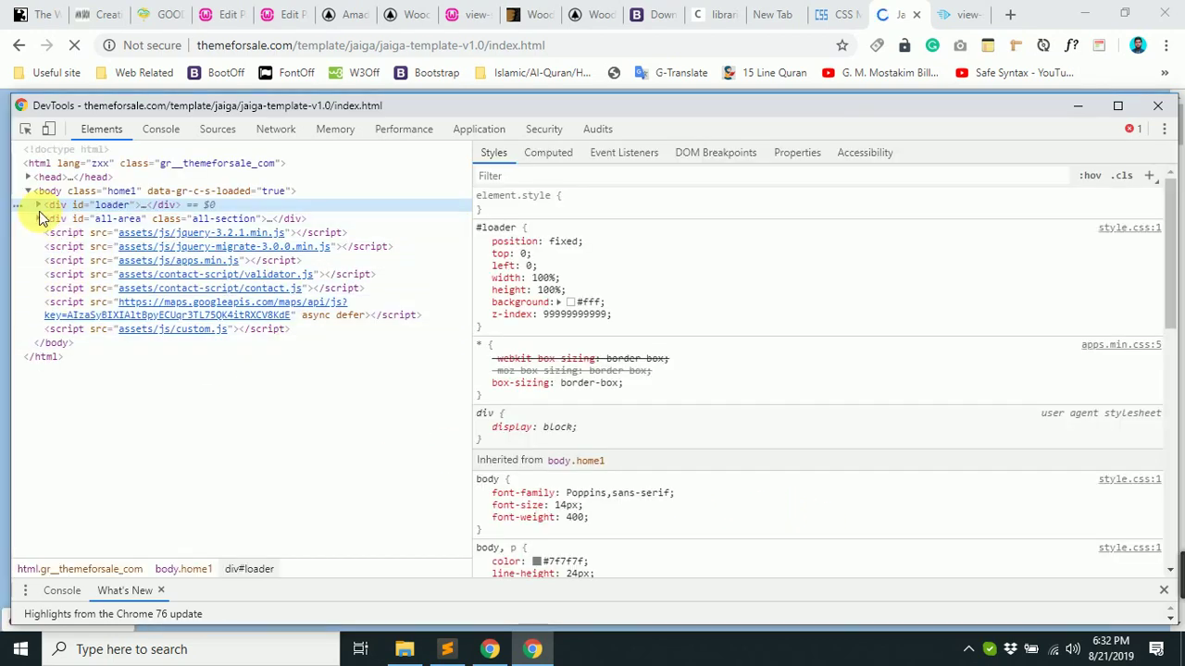
left_click(38, 205)
left_click(48, 219)
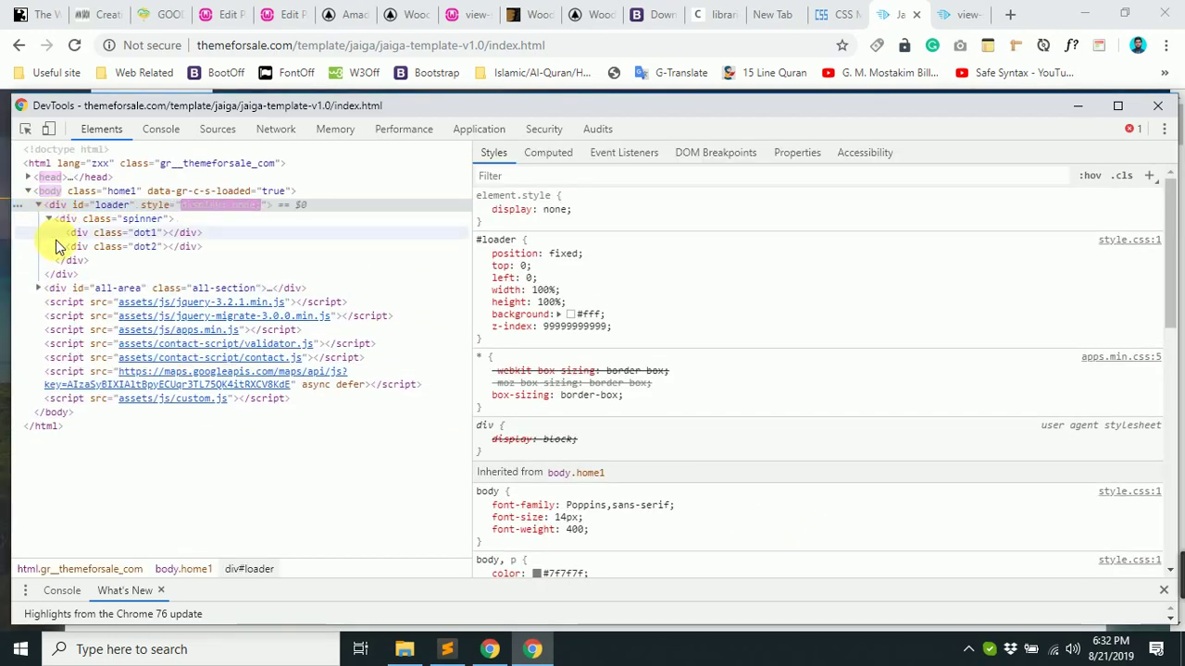
left_click(39, 289)
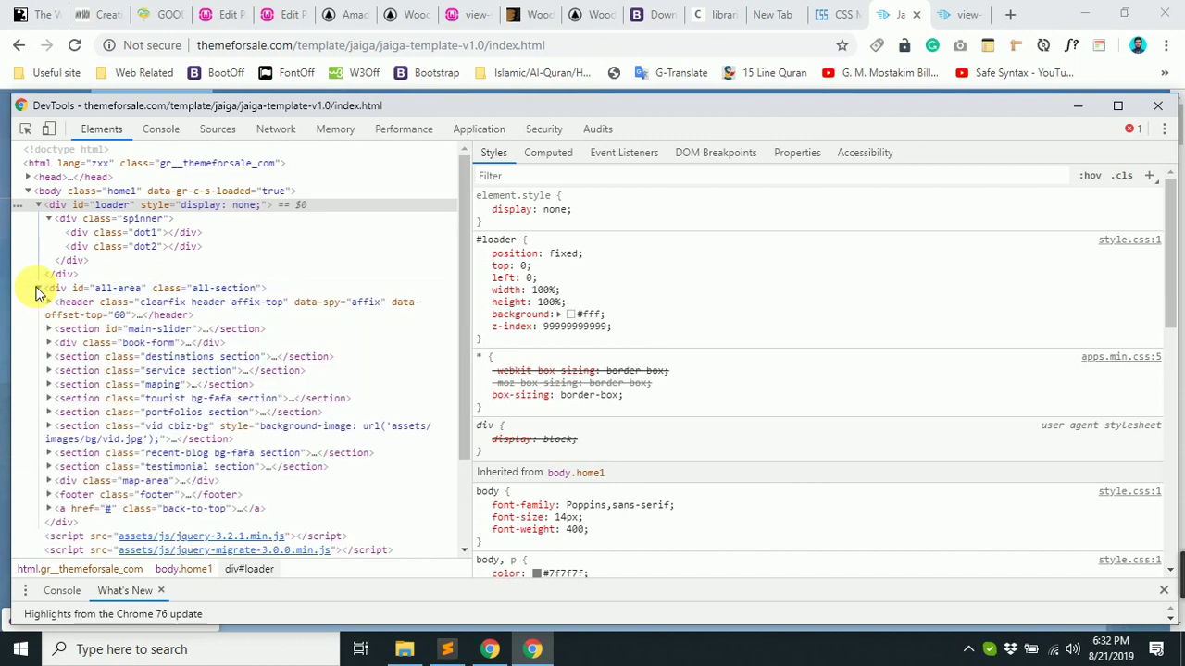
left_click(49, 358)
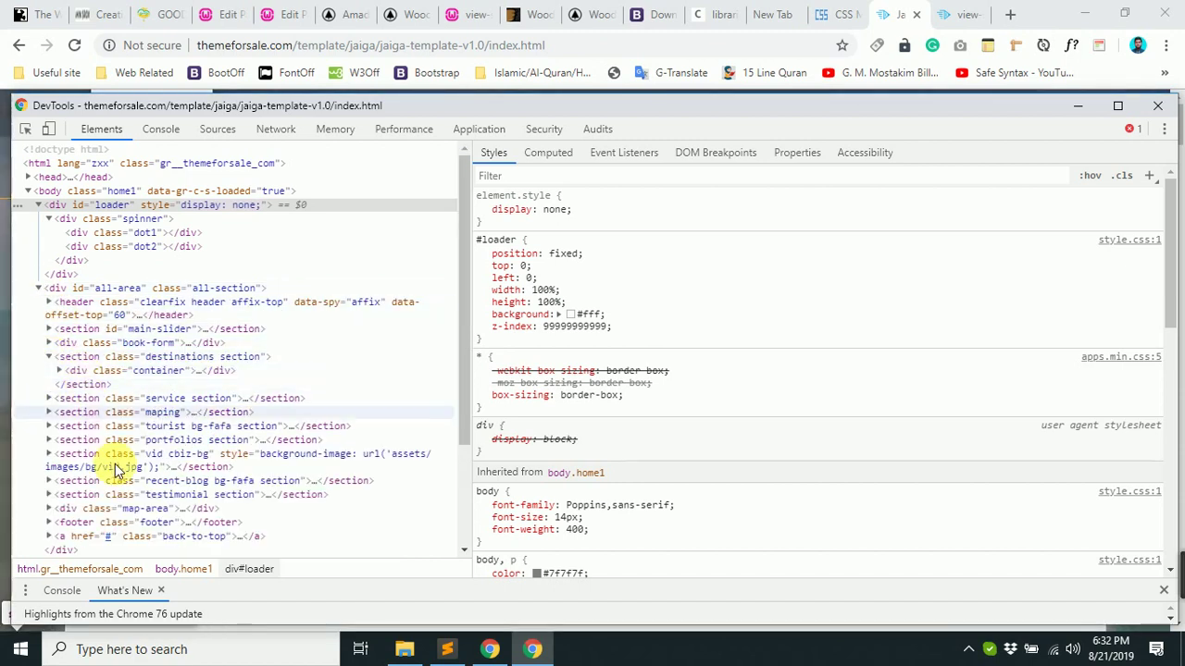
left_click(1157, 105)
Look over the Jaiga home page's sections, from the booking form to the packages.
scroll(602, 361, "down", 10)
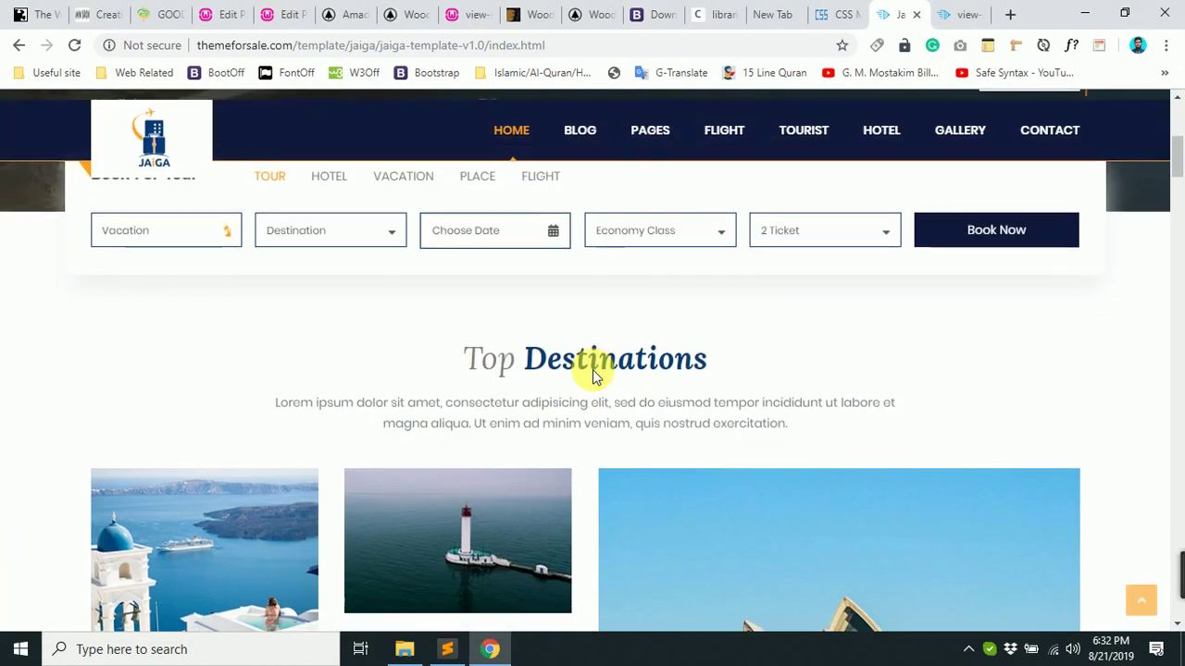
scroll(593, 375, "down", 15)
scroll(595, 375, "up", 18)
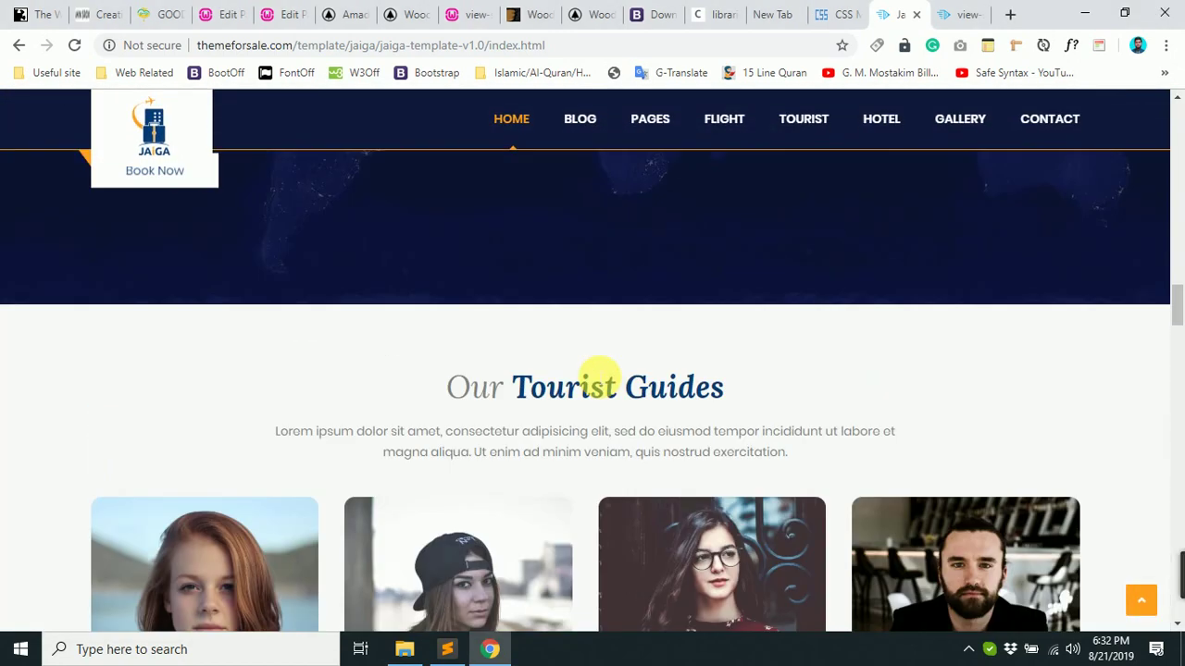
scroll(600, 375, "up", 15)
scroll(611, 372, "down", 15)
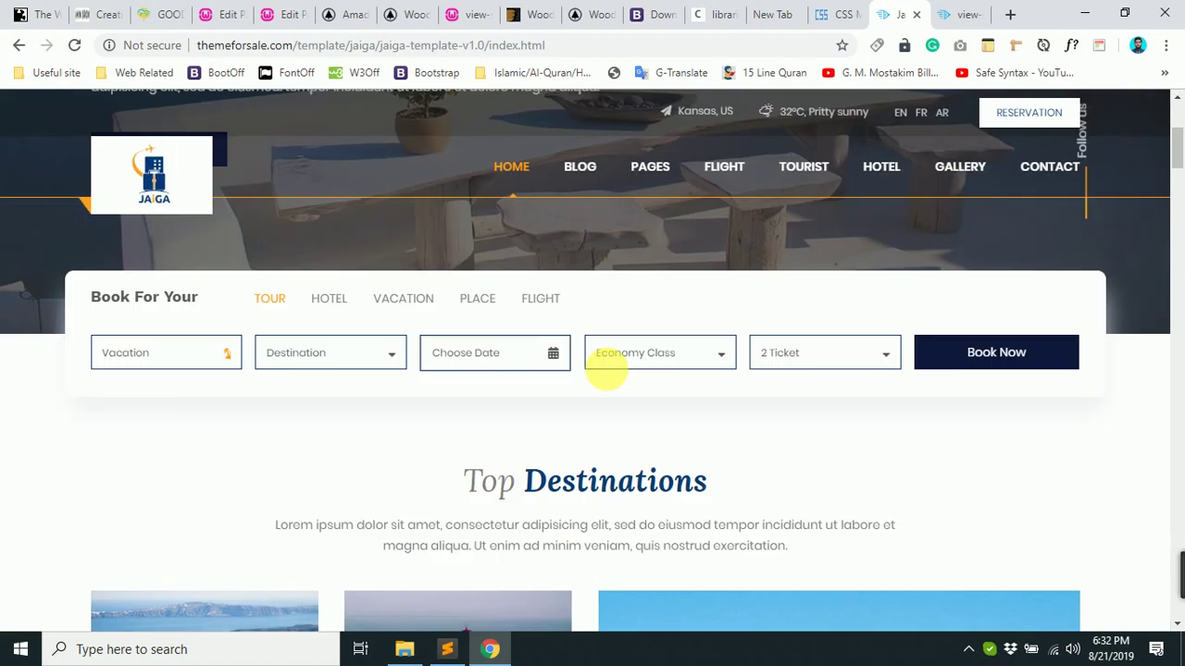
scroll(624, 371, "down", 15)
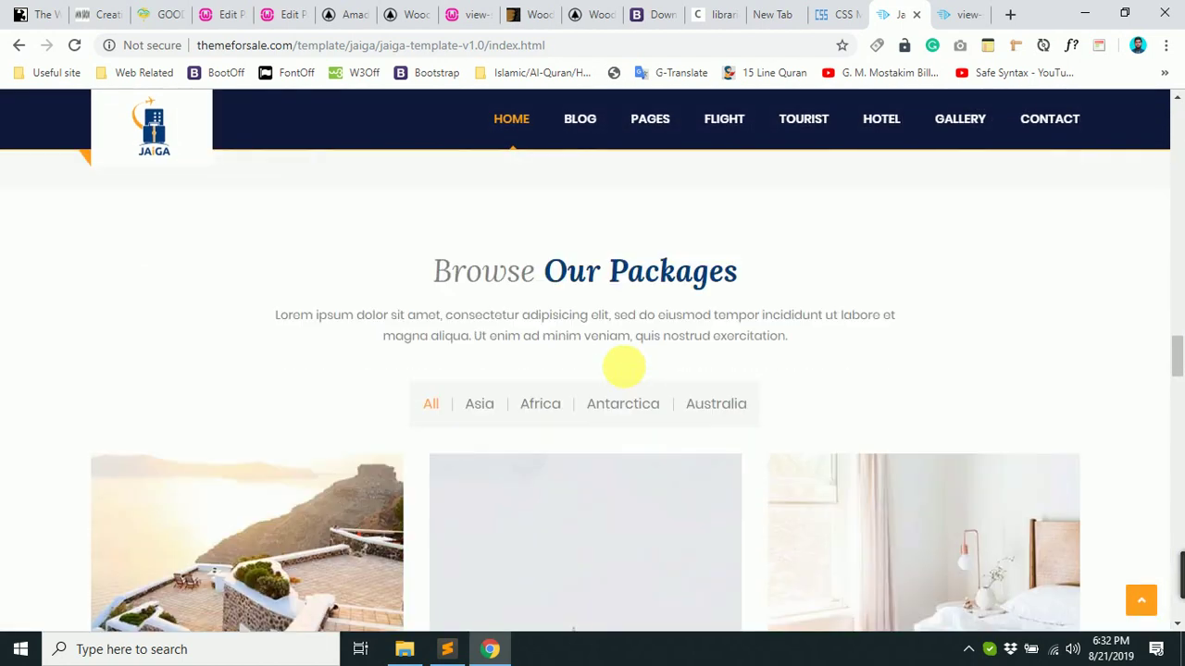
Compare the header and category menu on the WoodMart demo, the local WoodMart home page and Amader Page.
left_click(24, 18)
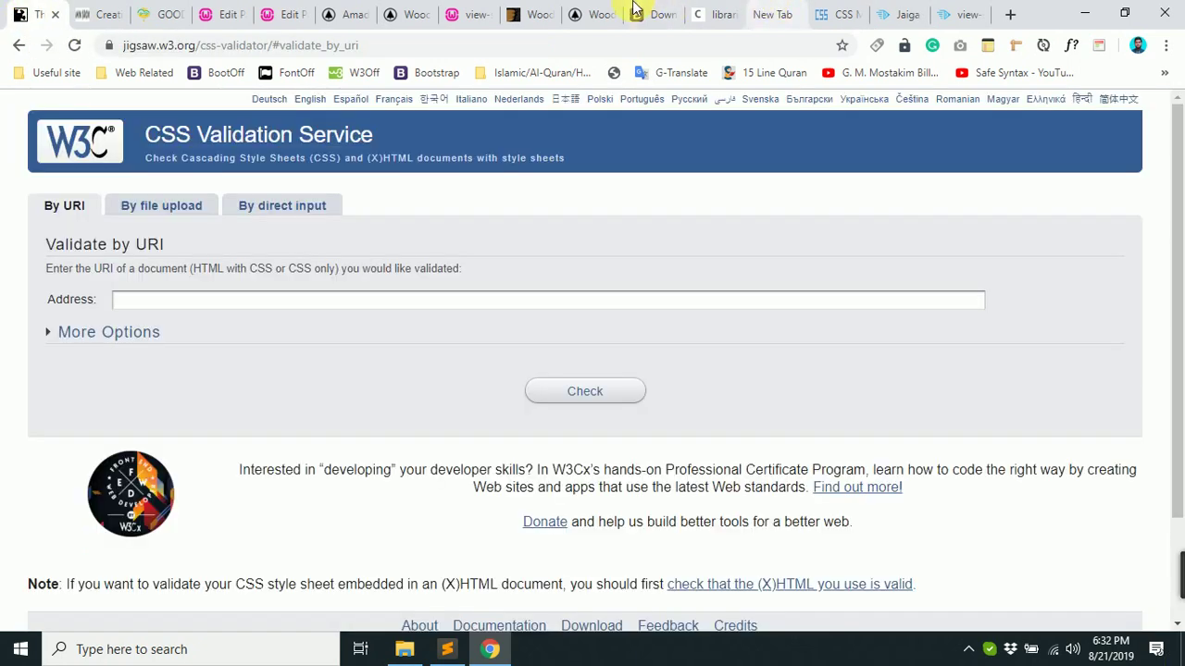
left_click(578, 11)
scroll(598, 521, "up", 15)
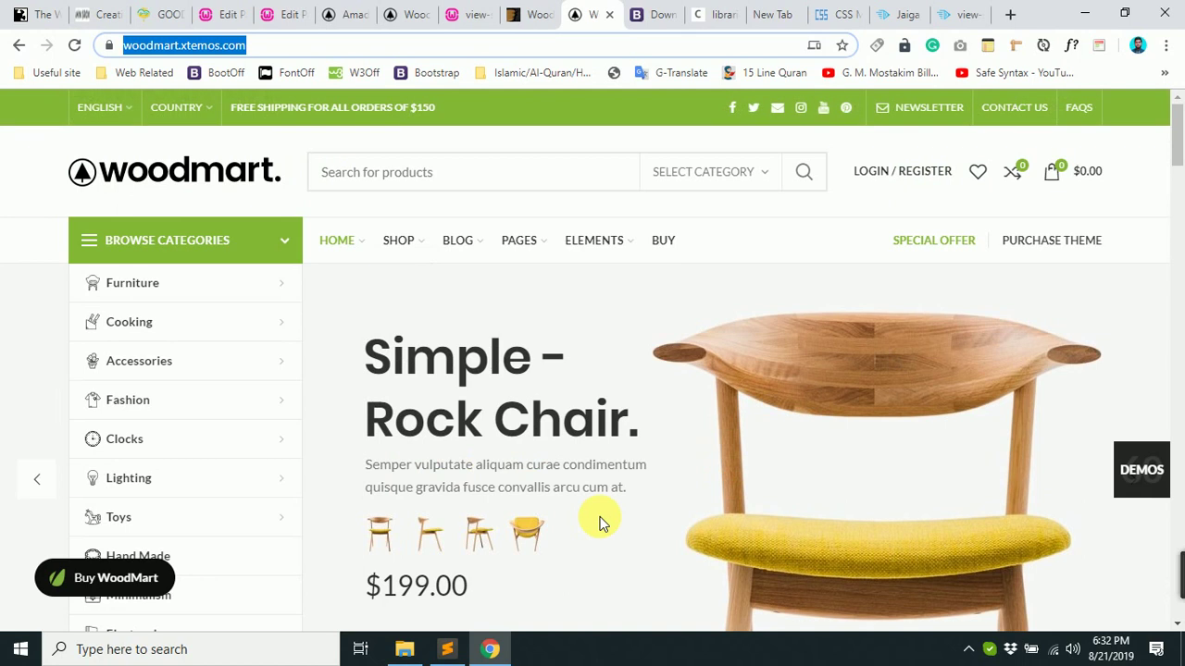
scroll(598, 521, "down", 5)
left_click(408, 13)
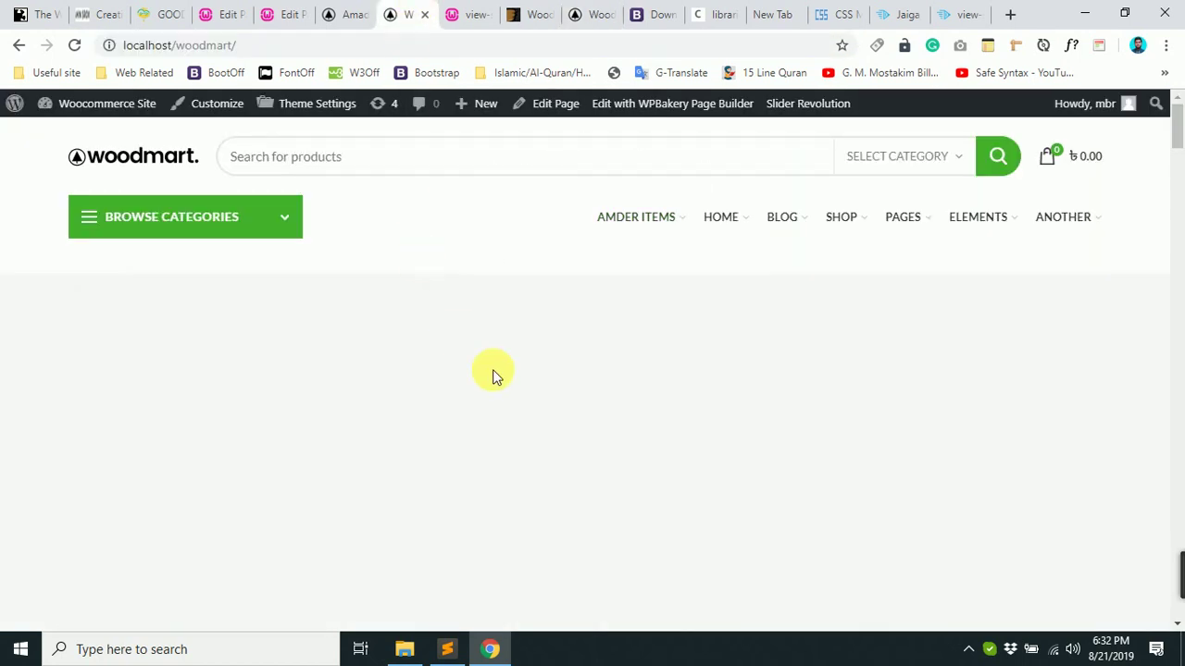
left_click(278, 217)
left_click(284, 222)
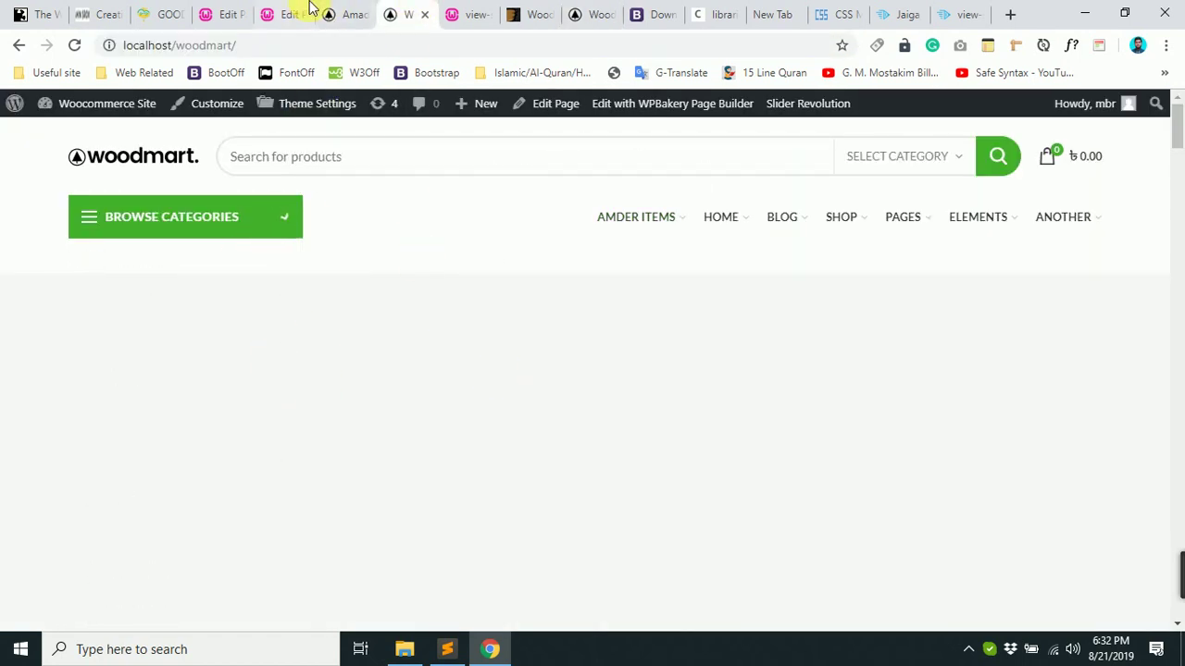
left_click(339, 9)
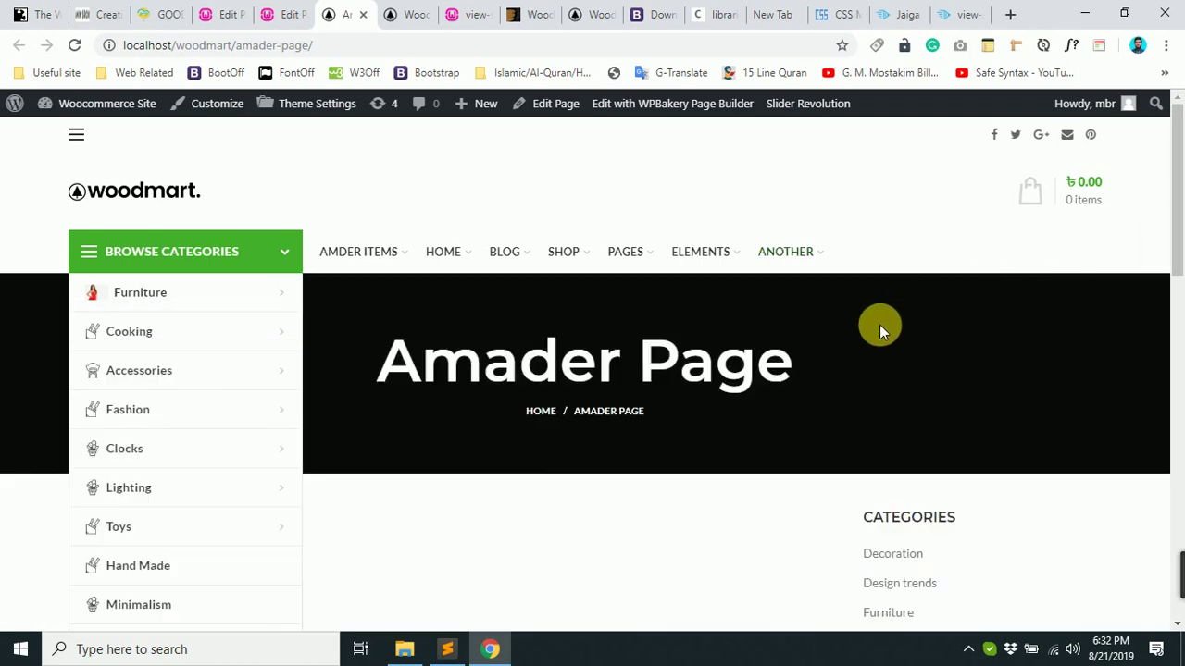
scroll(608, 249, "down", 1)
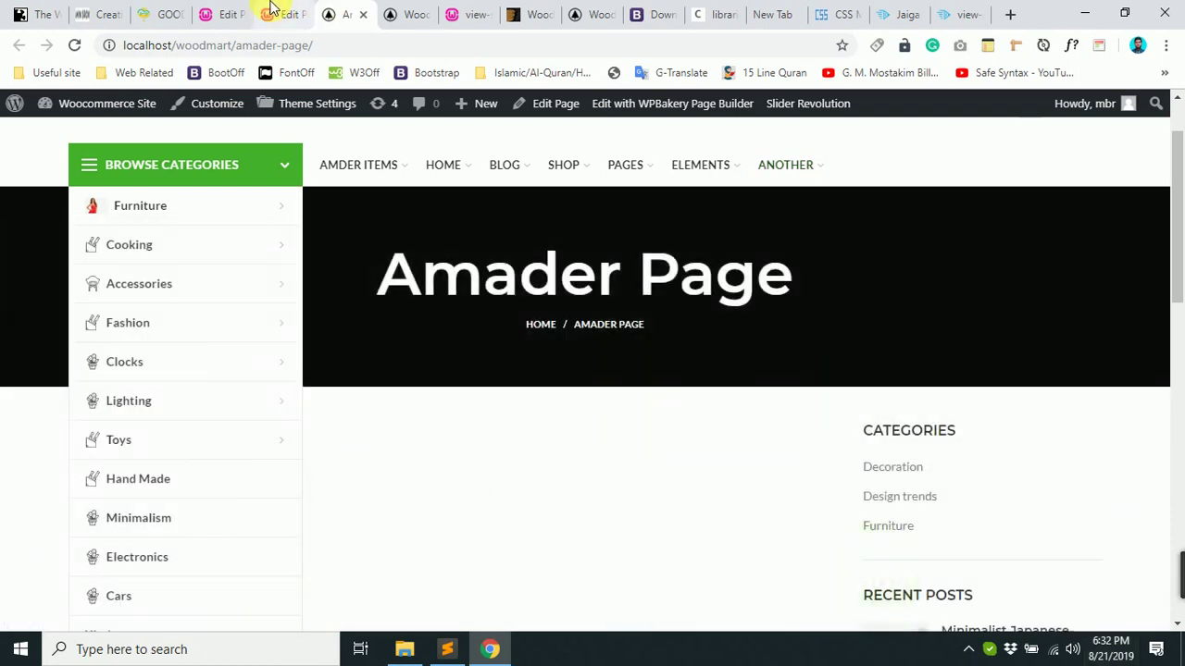
From the WordPress page editor, open the Appearance Menus screen in a new tab and switch to it.
left_click(267, 14)
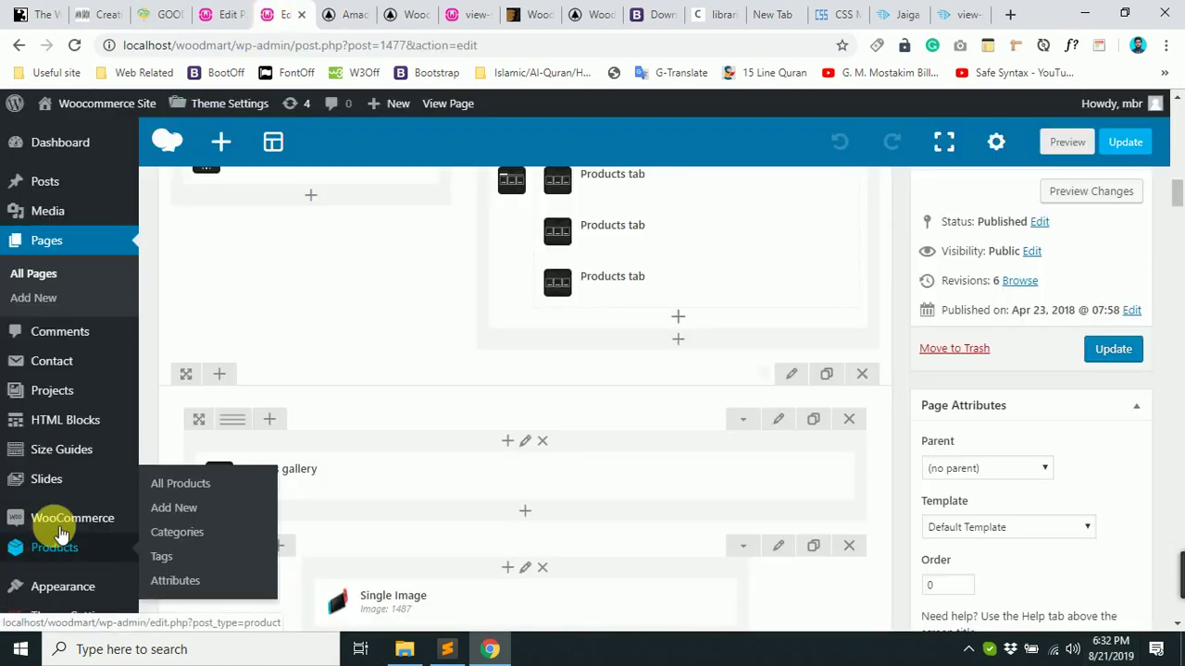
scroll(70, 519, "down", 1)
scroll(79, 341, "down", 4)
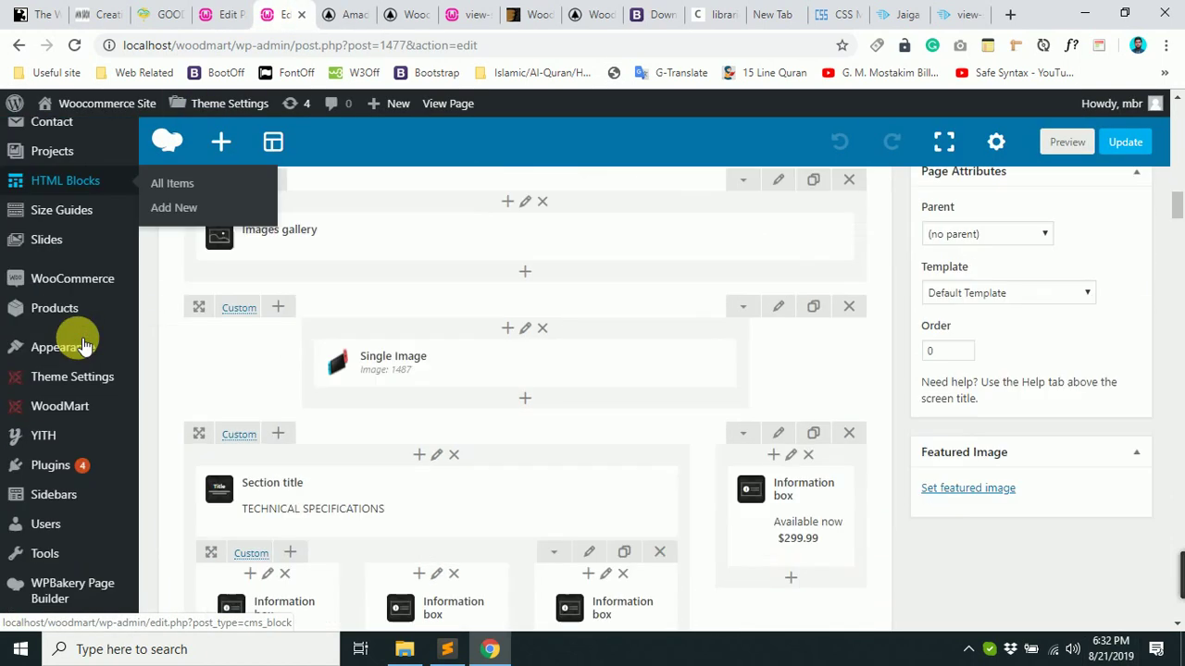
scroll(60, 407, "up", 3)
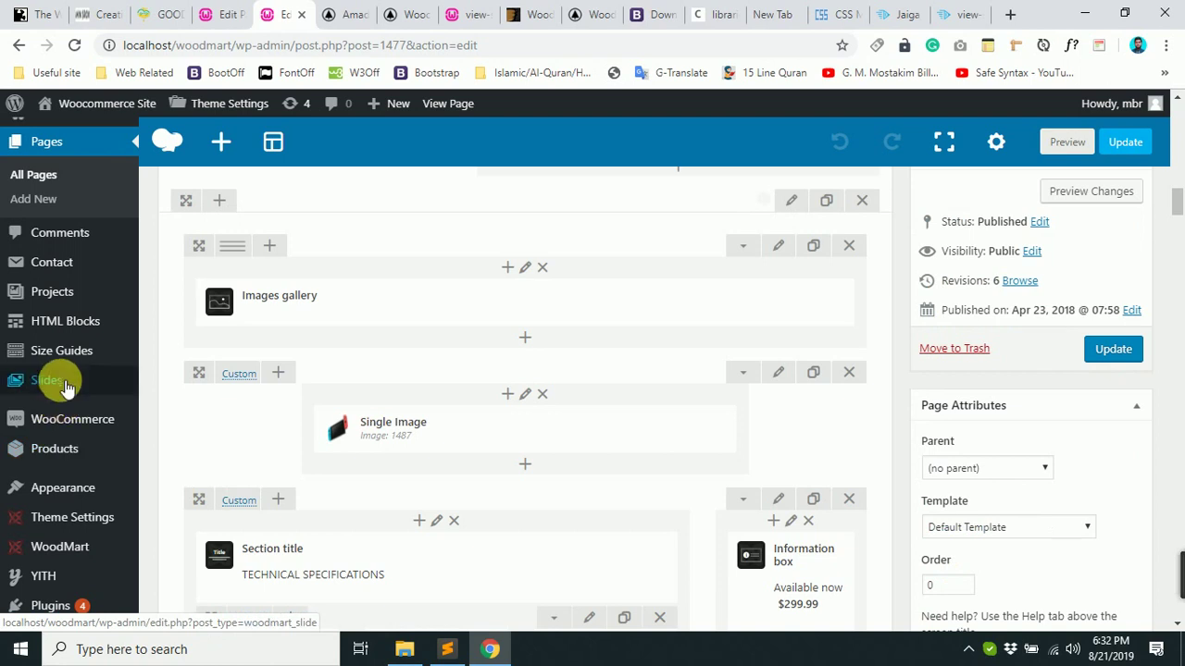
scroll(65, 408, "down", 3)
scroll(70, 425, "down", 2)
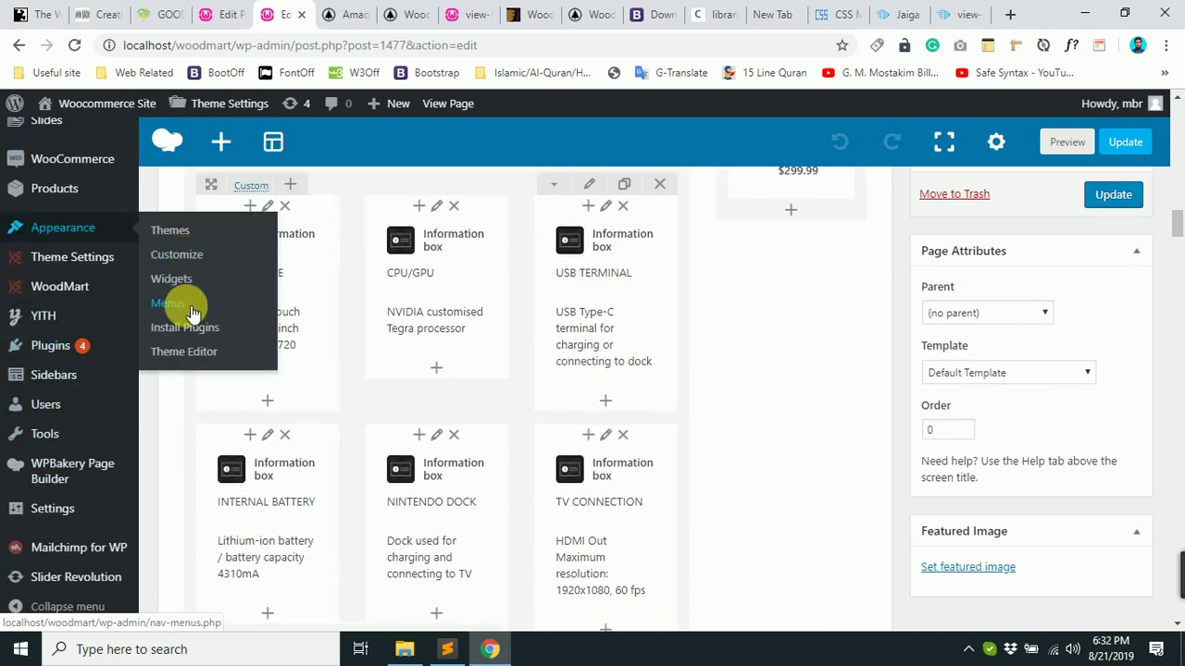
middle_click(172, 305)
left_click(324, 13)
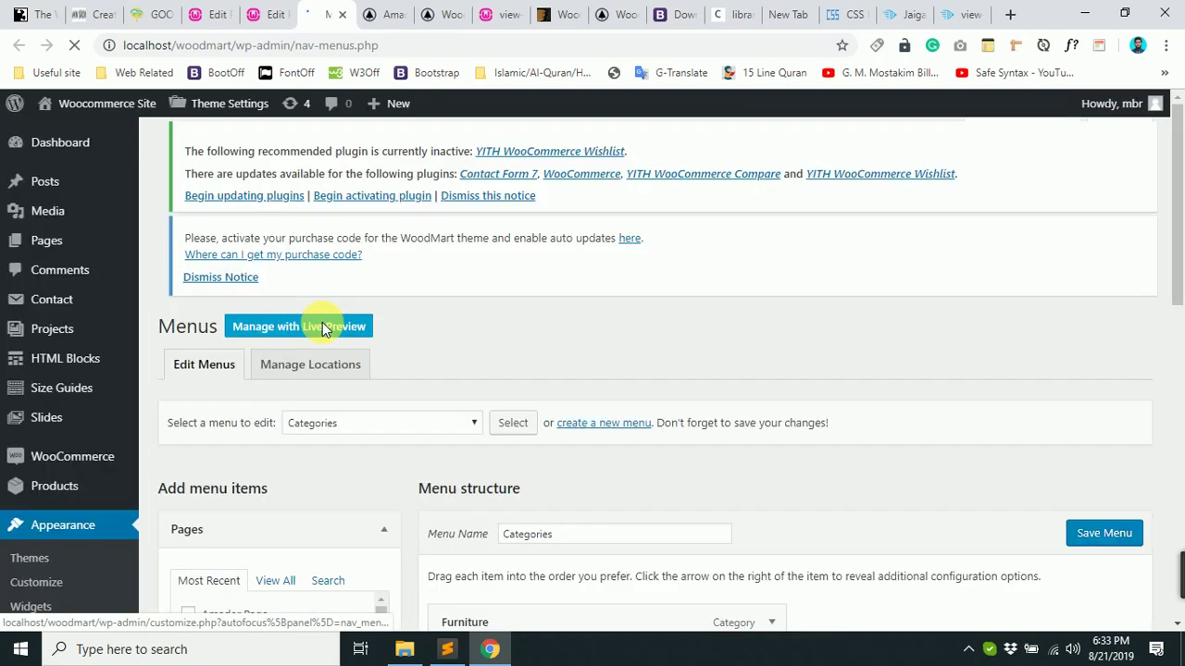
Examine the Categories menu's structure, its menu settings and the available menu item types.
scroll(793, 510, "down", 10)
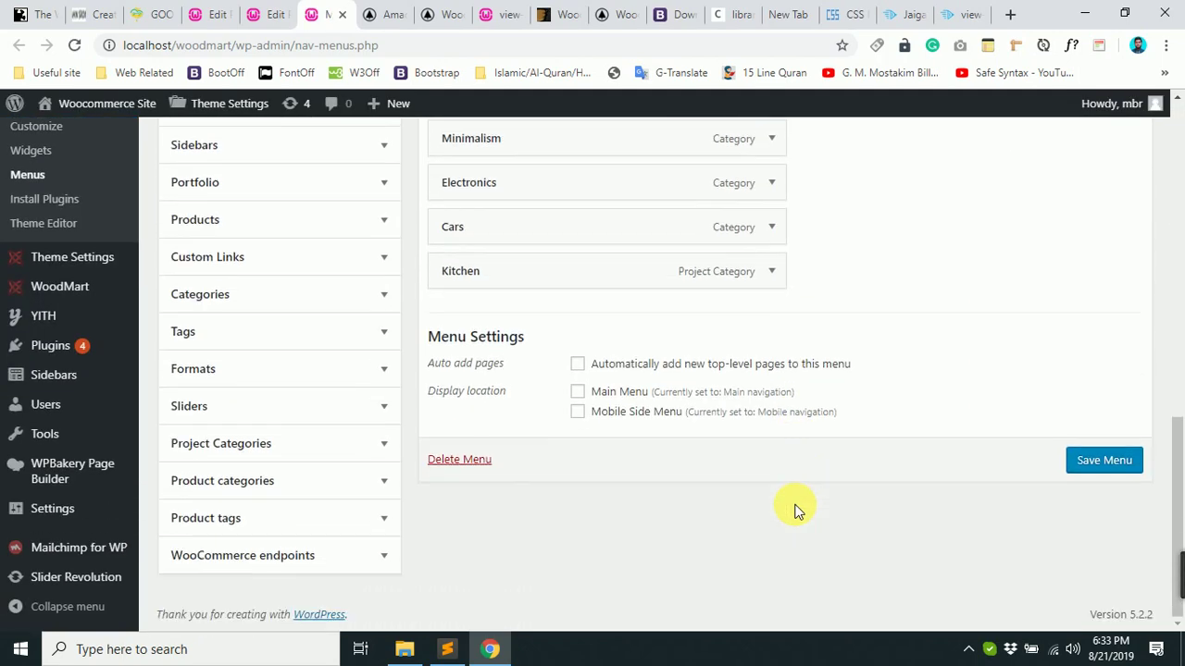
scroll(793, 510, "up", 10)
scroll(793, 510, "down", 9)
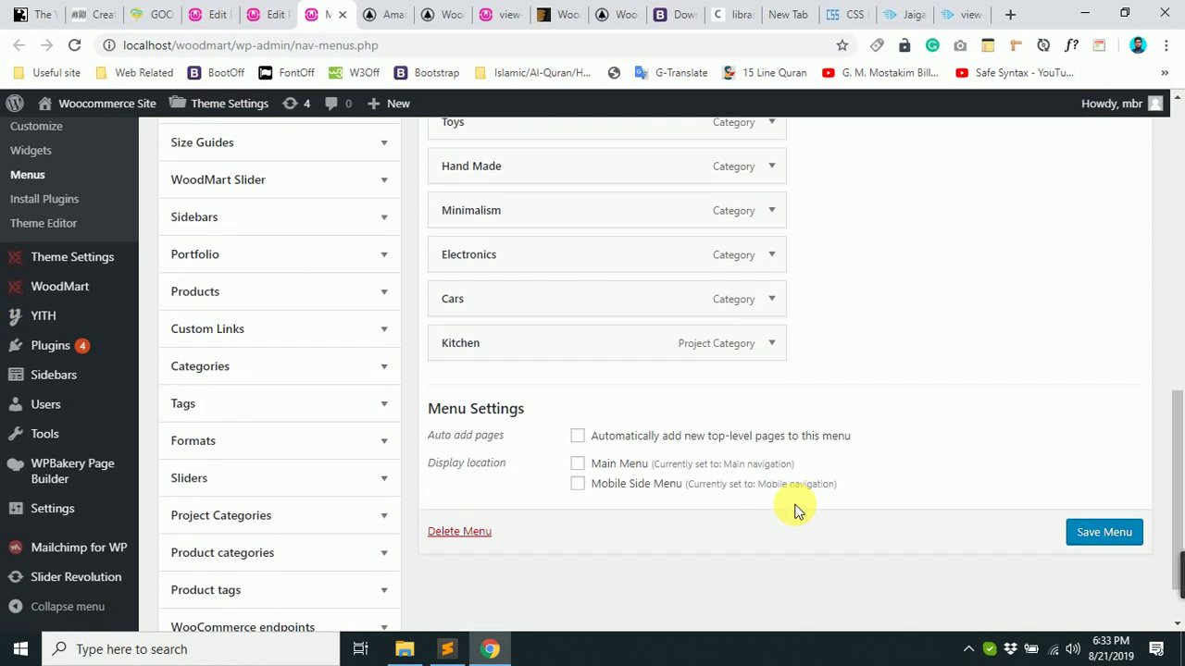
scroll(796, 511, "up", 10)
scroll(796, 511, "down", 5)
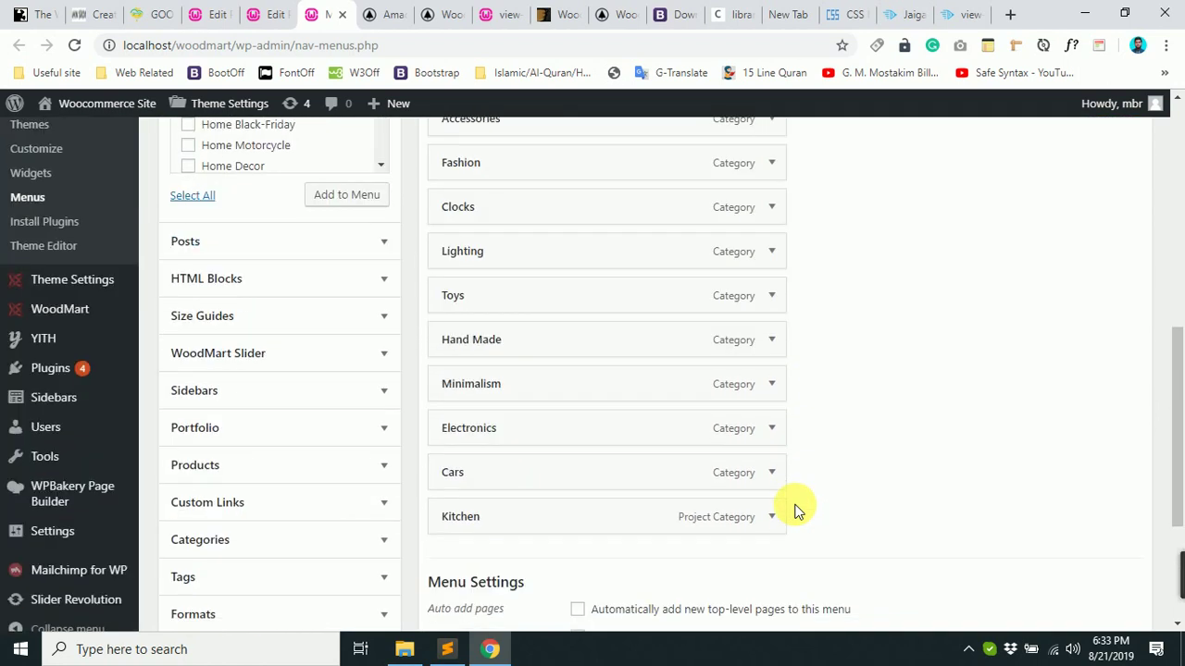
scroll(796, 510, "down", 3)
scroll(796, 510, "up", 4)
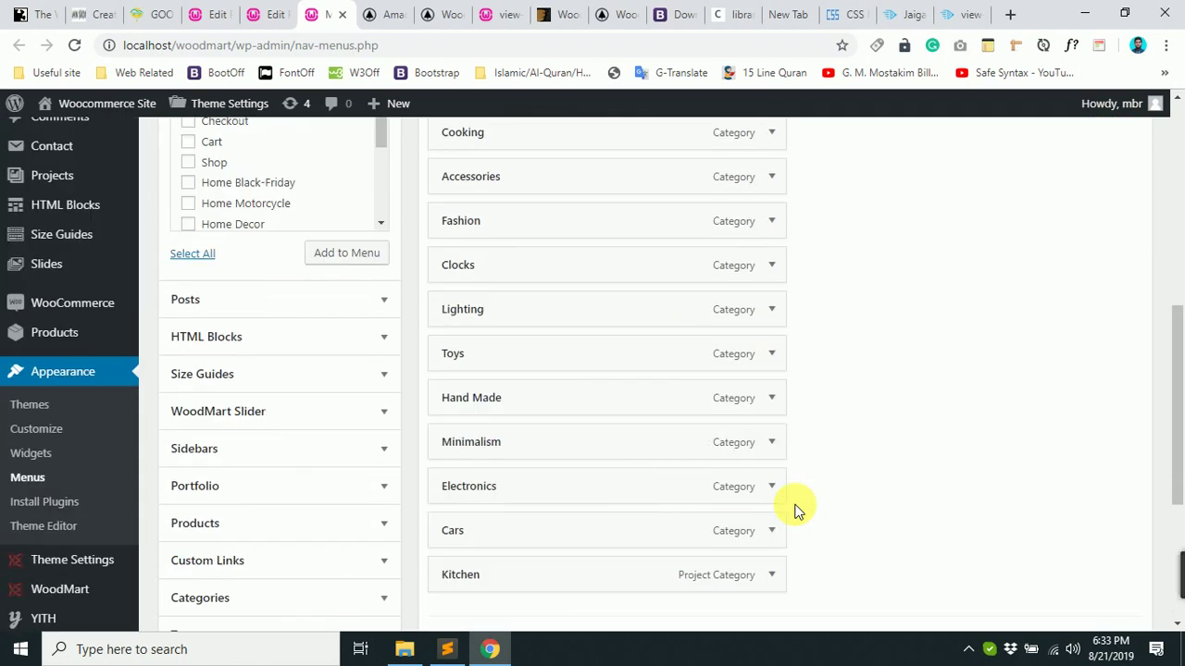
scroll(798, 508, "down", 3)
scroll(773, 370, "up", 5)
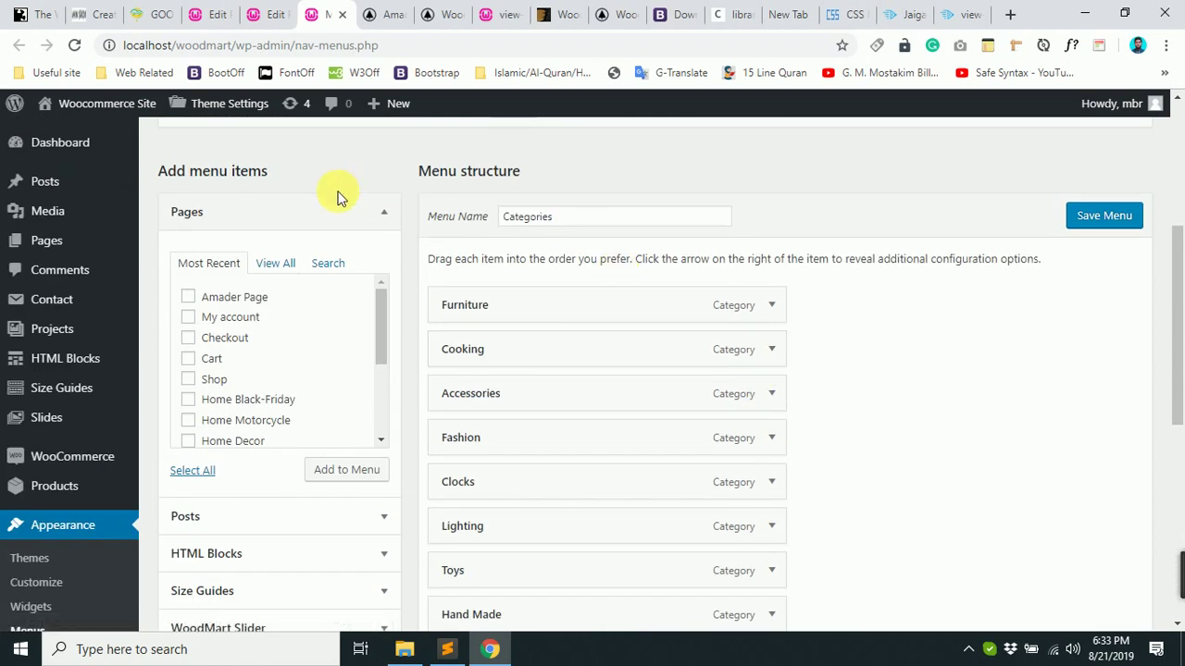
Choose Amader Main Menu as the menu to edit.
scroll(351, 240, "up", 4)
left_click(348, 438)
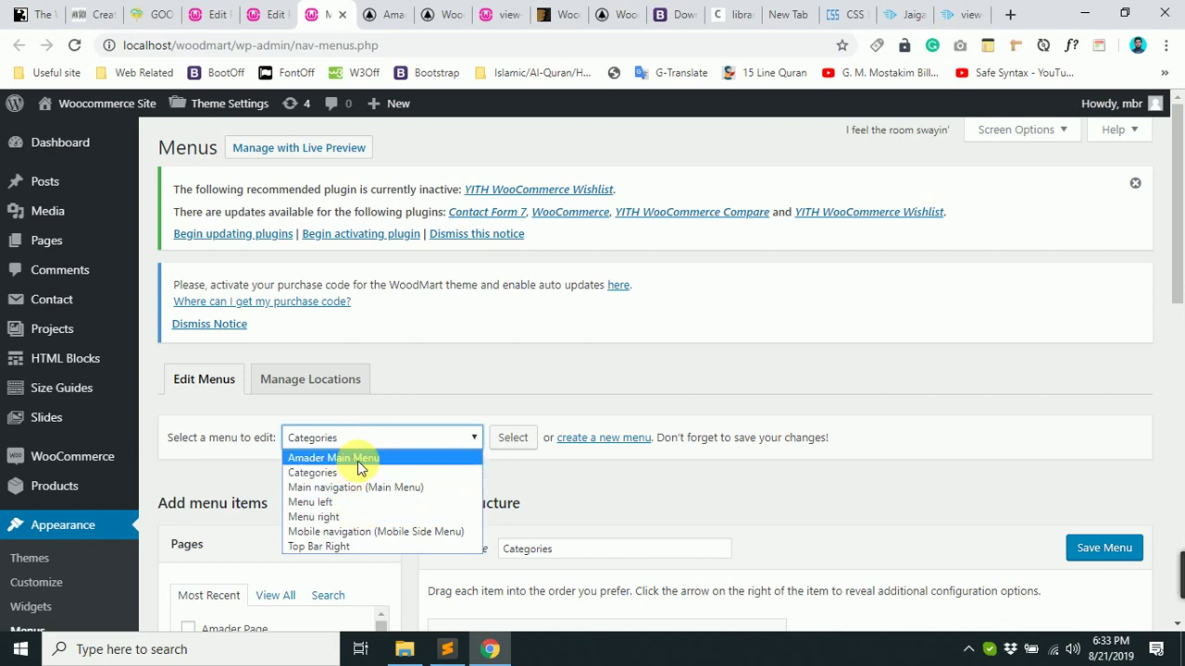
left_click(357, 459)
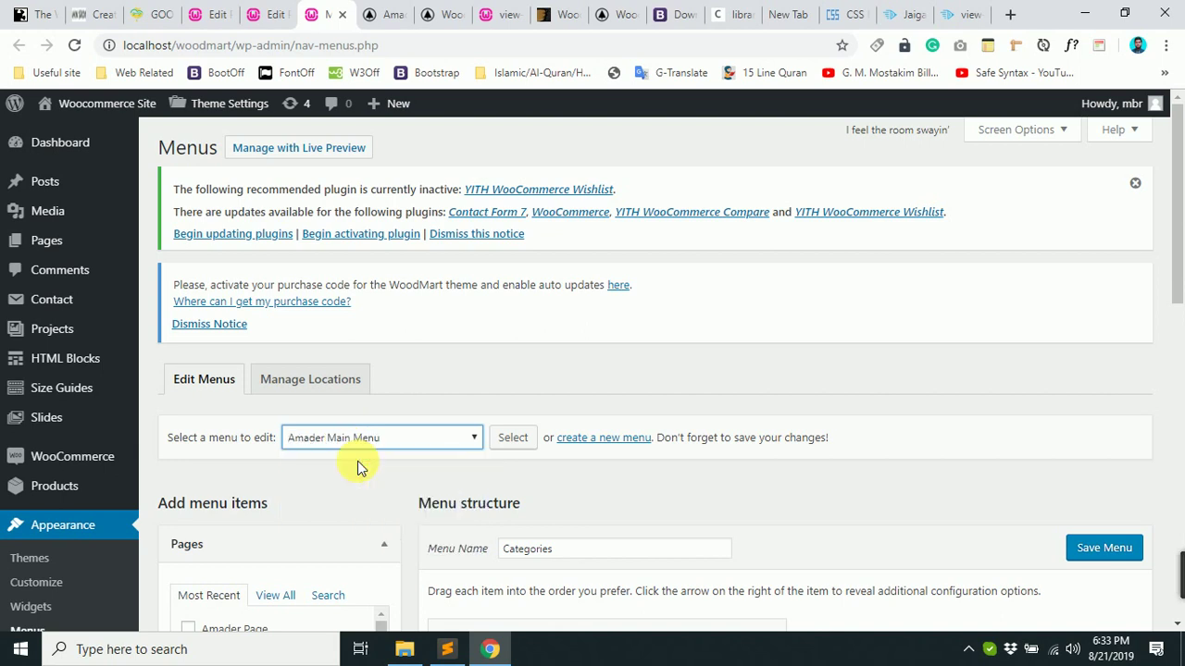
Load Amader Main Menu in the menu editor, discarding unsaved changes, and look over its items.
left_click(375, 443)
left_click(373, 440)
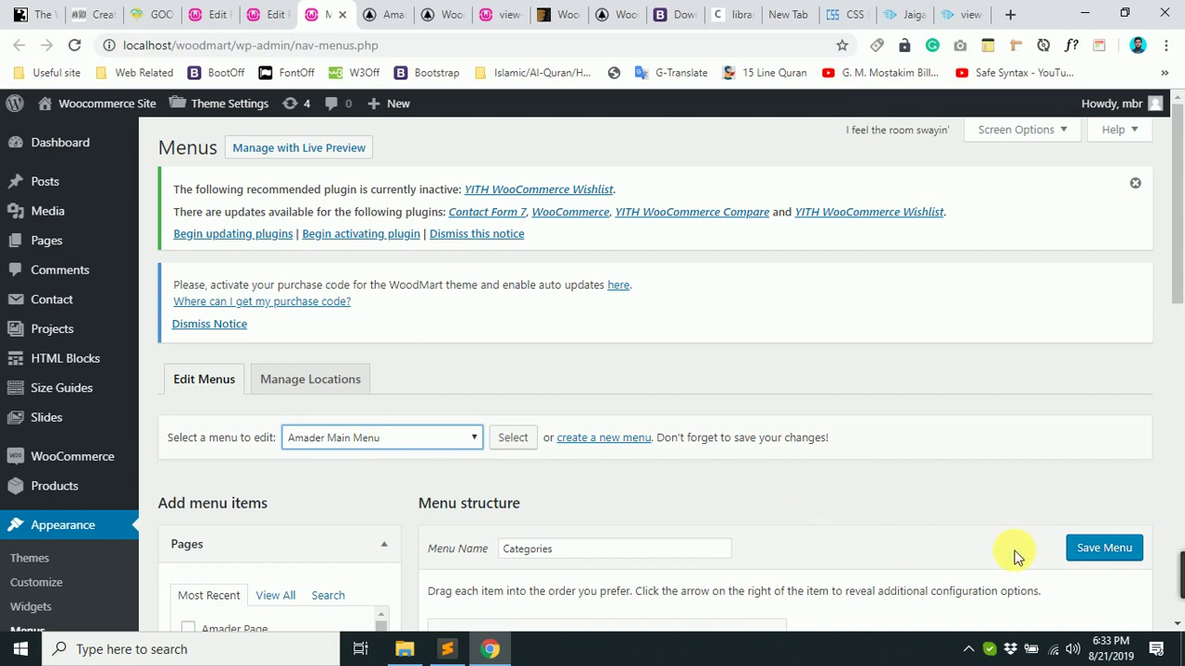
left_click(500, 439)
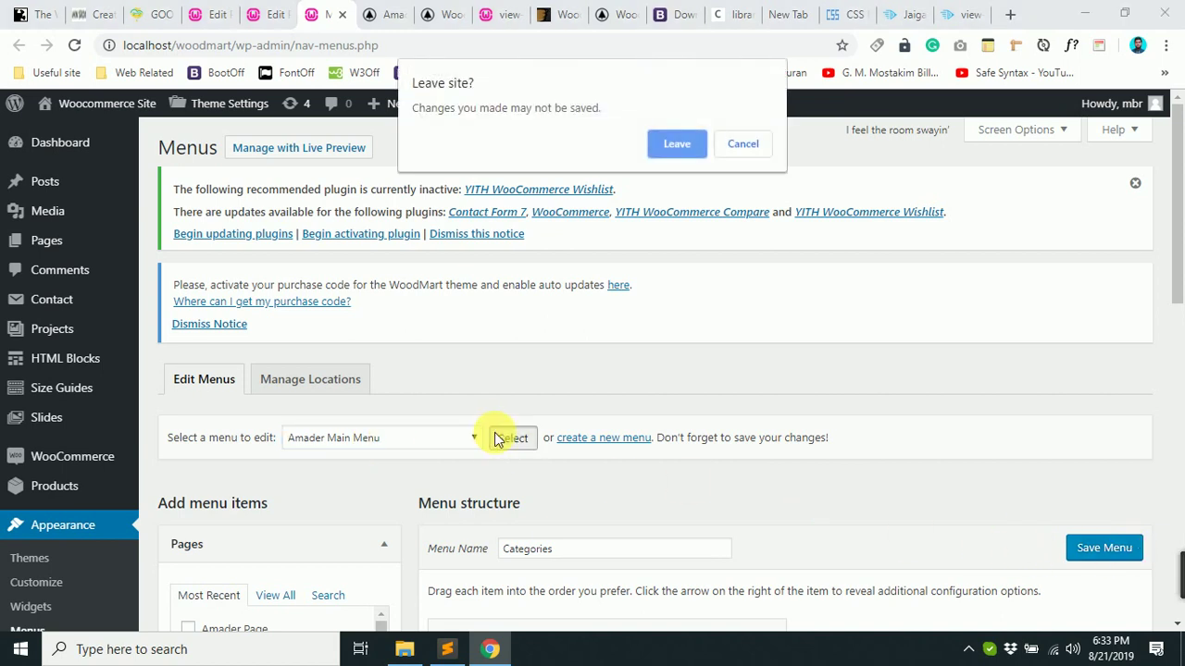
left_click(704, 146)
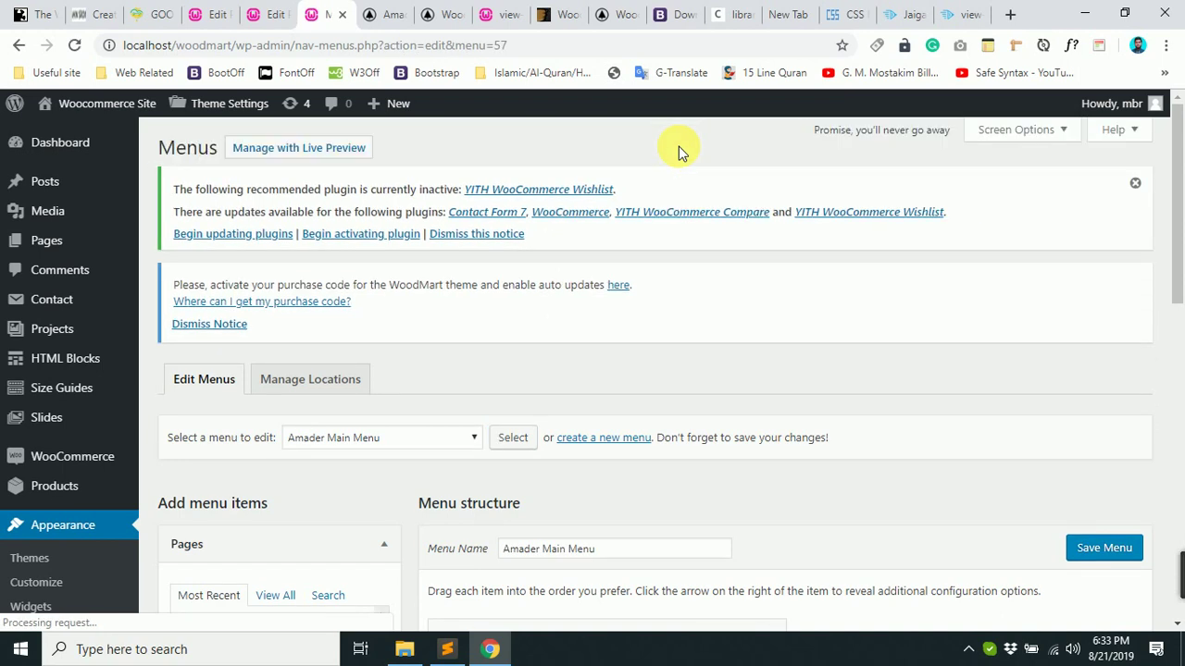
scroll(827, 395, "down", 4)
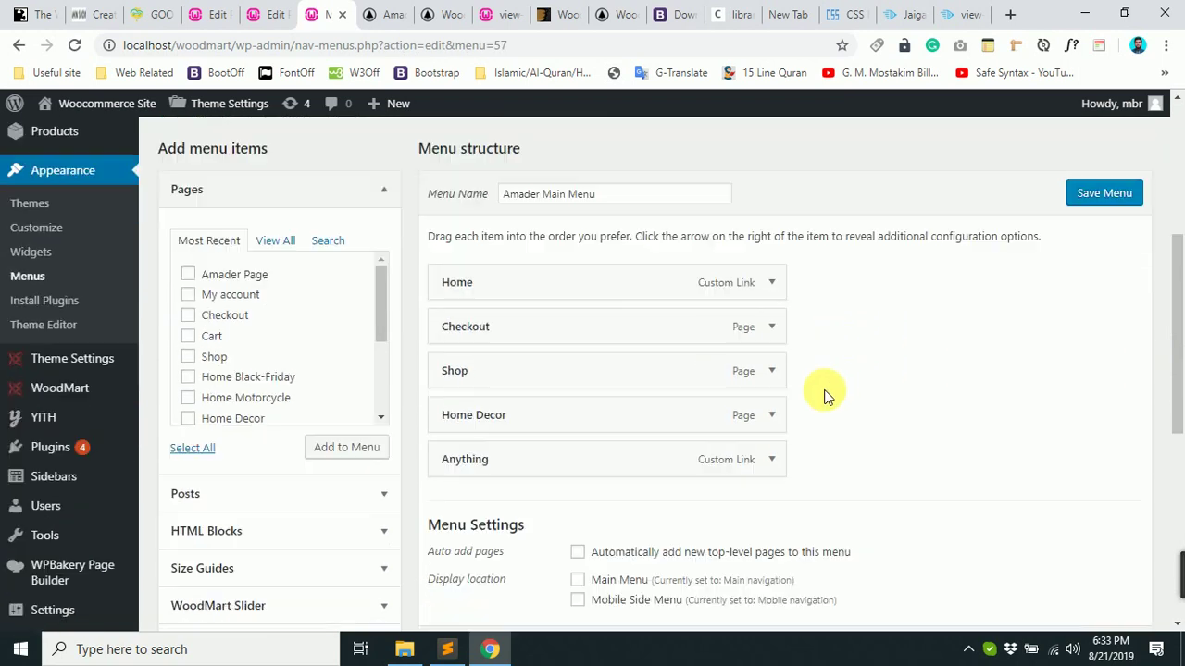
scroll(827, 395, "down", 2)
scroll(651, 318, "up", 3)
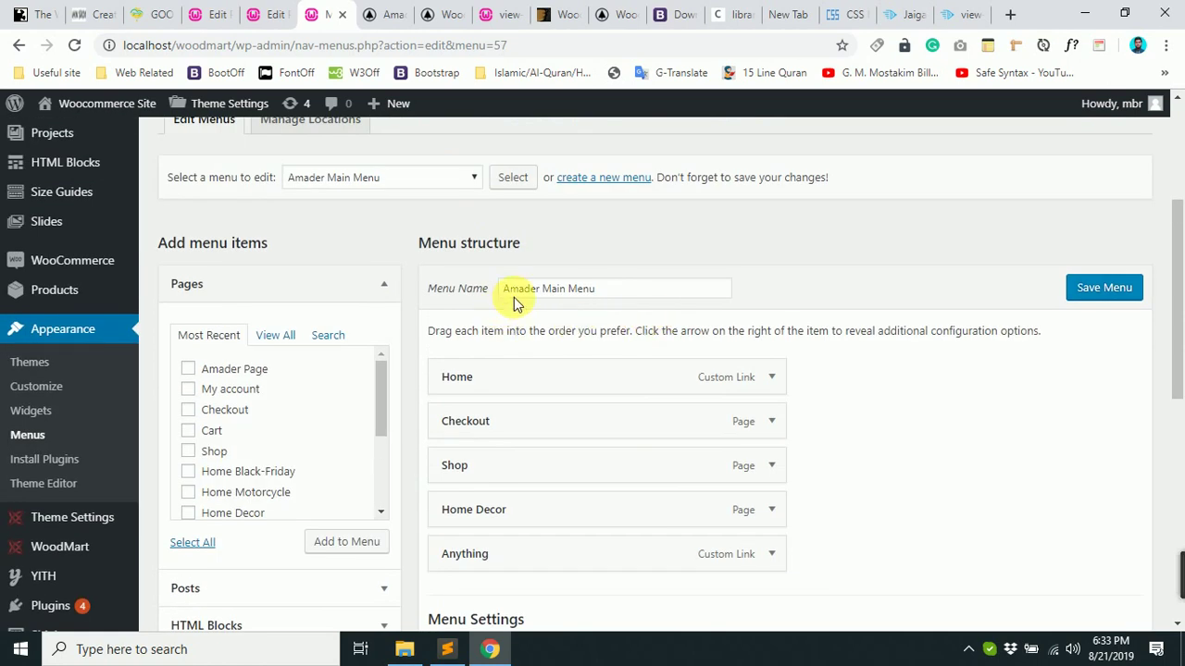
Load Main navigation (Main Menu) for editing, leaving the current menu without saving.
left_click(430, 179)
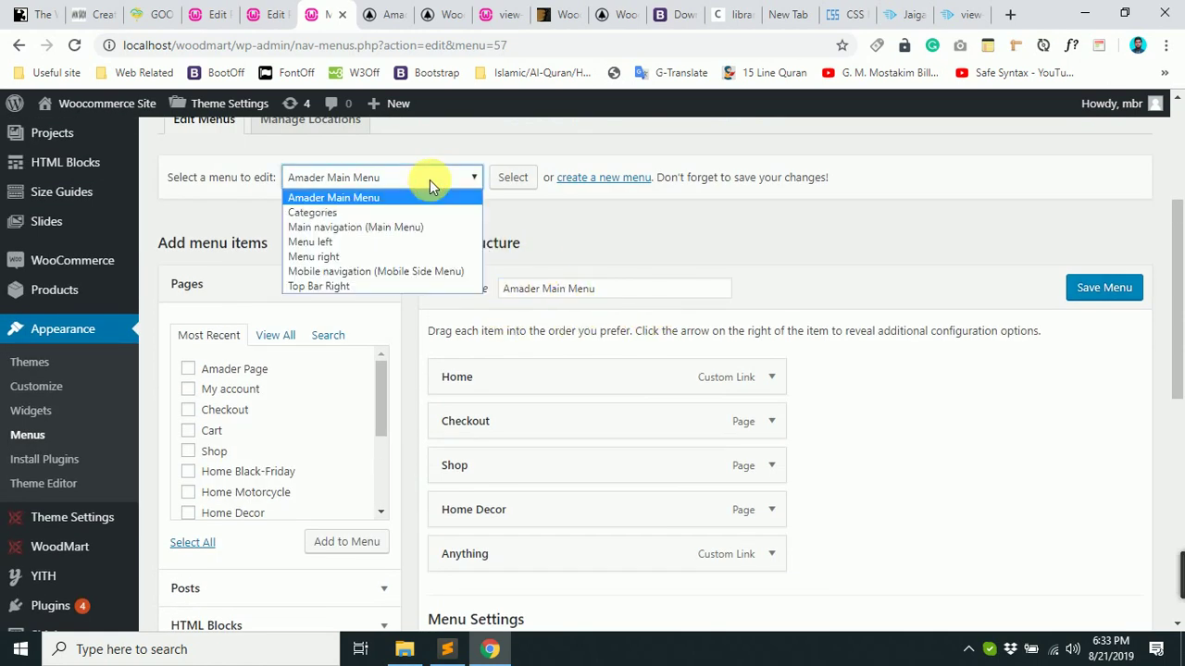
left_click(392, 227)
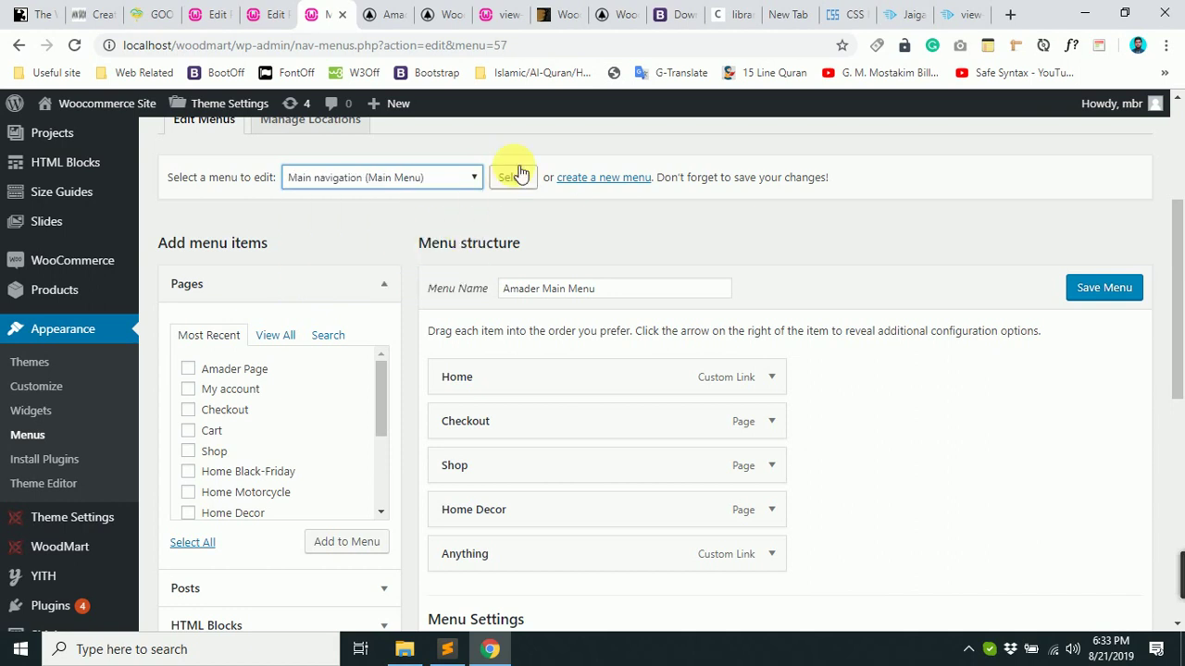
left_click(519, 174)
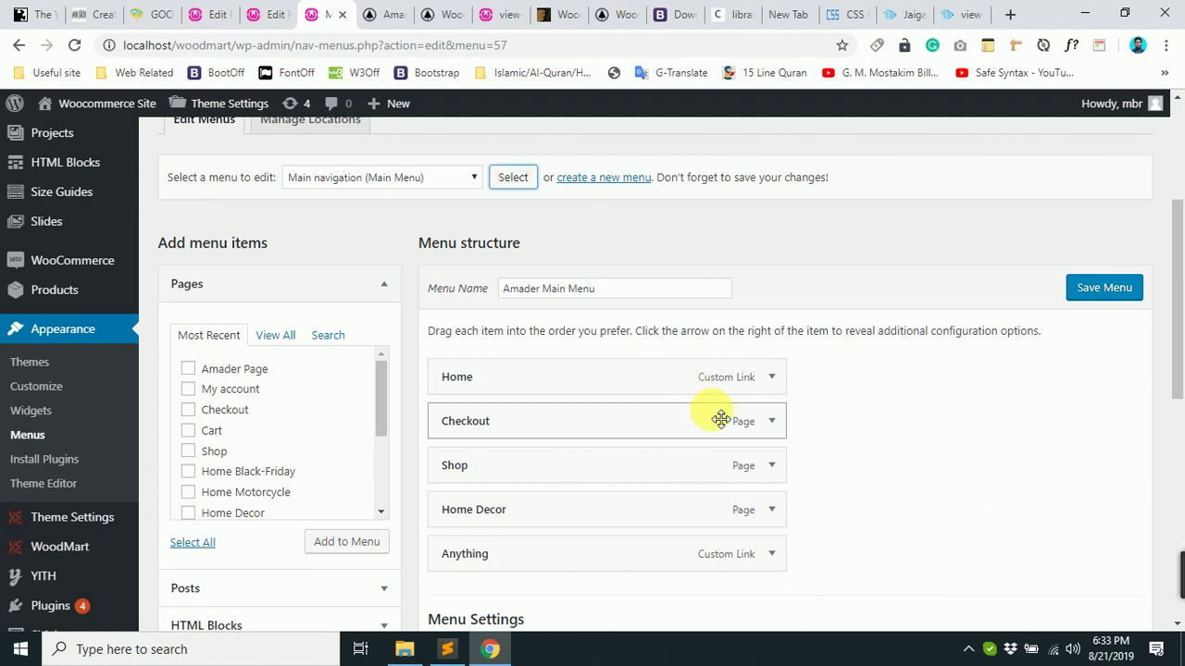
left_click(516, 177)
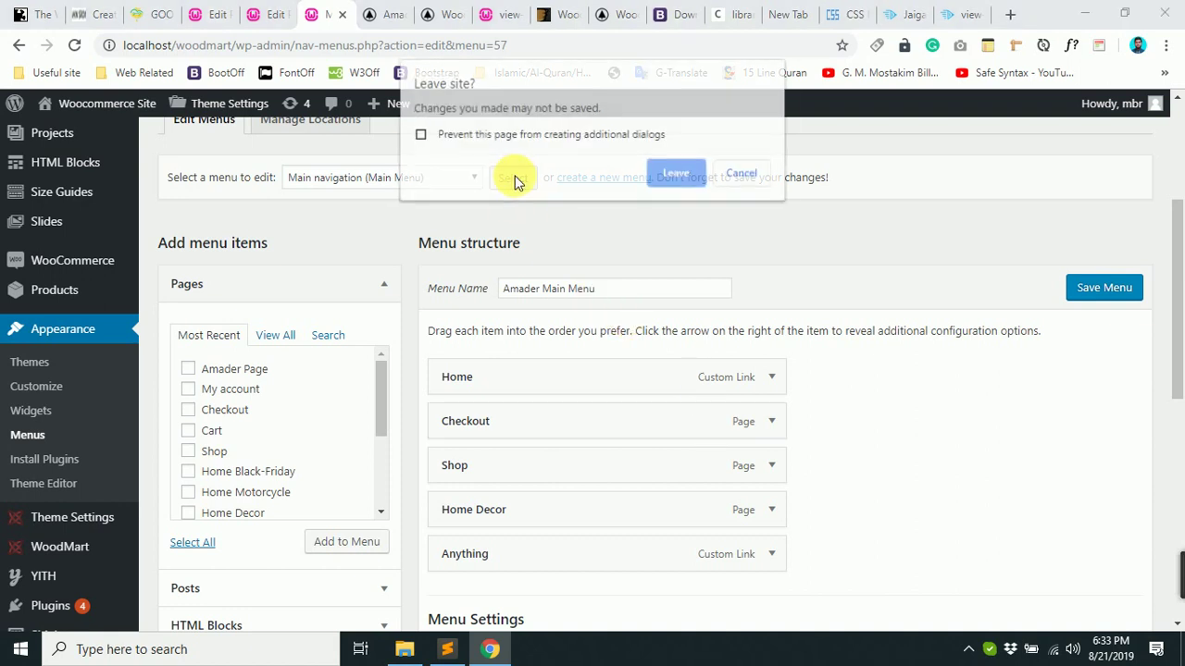
left_click(714, 176)
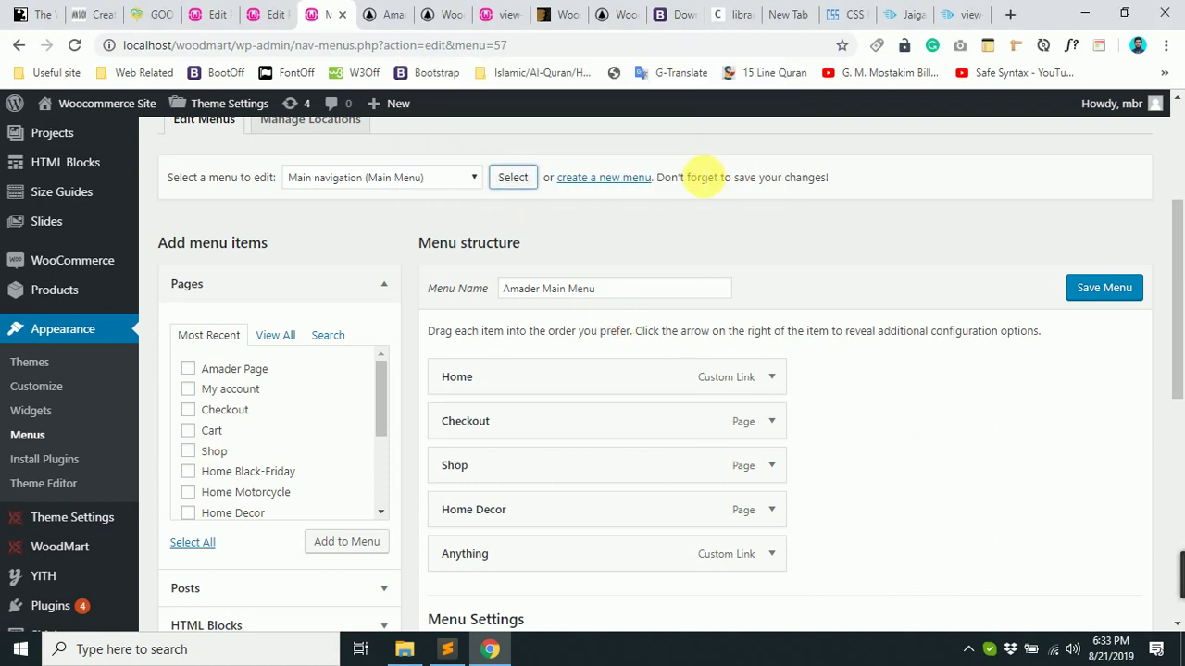
left_click(516, 178)
left_click(675, 175)
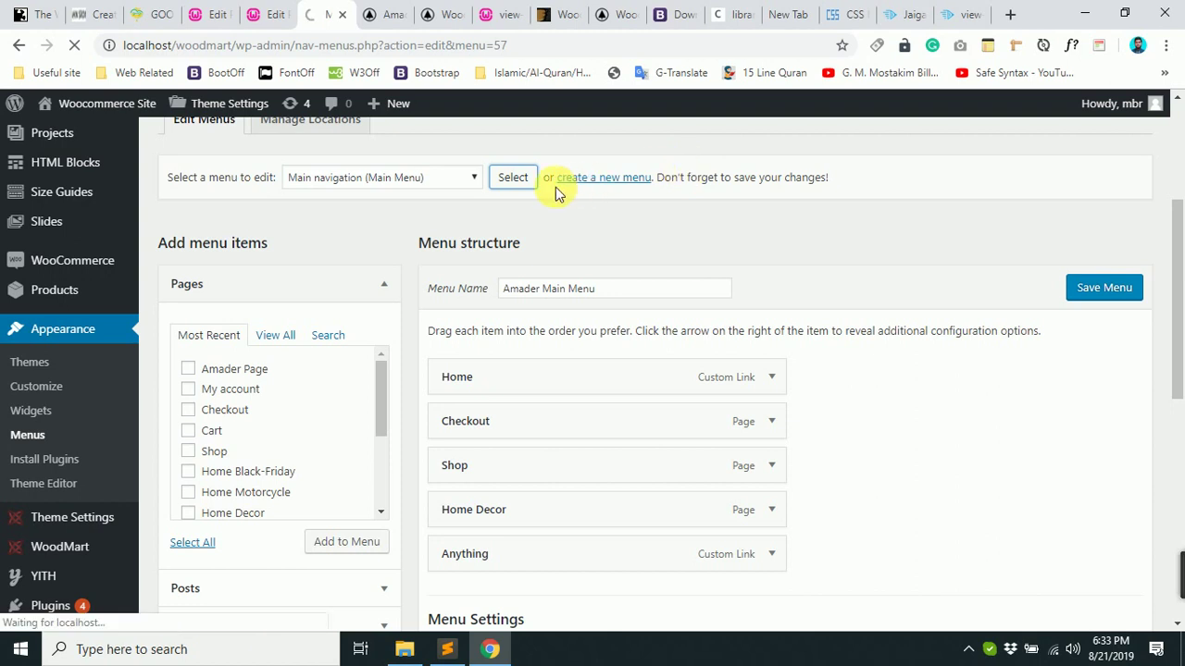
left_click(518, 180)
left_click(667, 176)
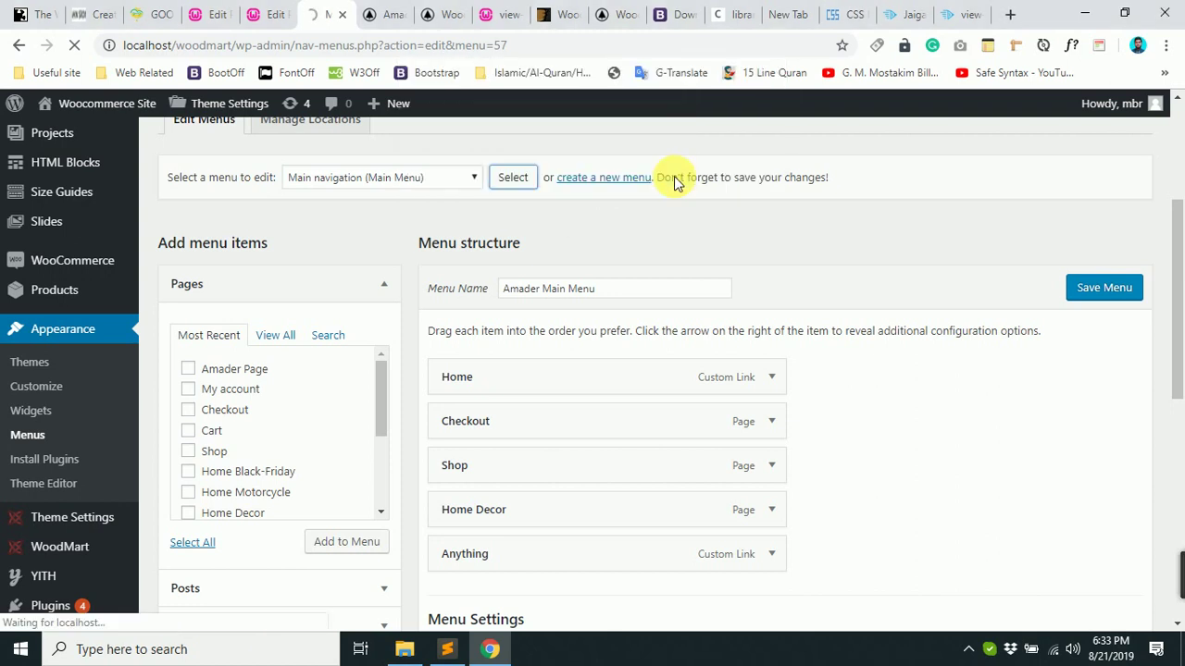
scroll(708, 336, "down", 2)
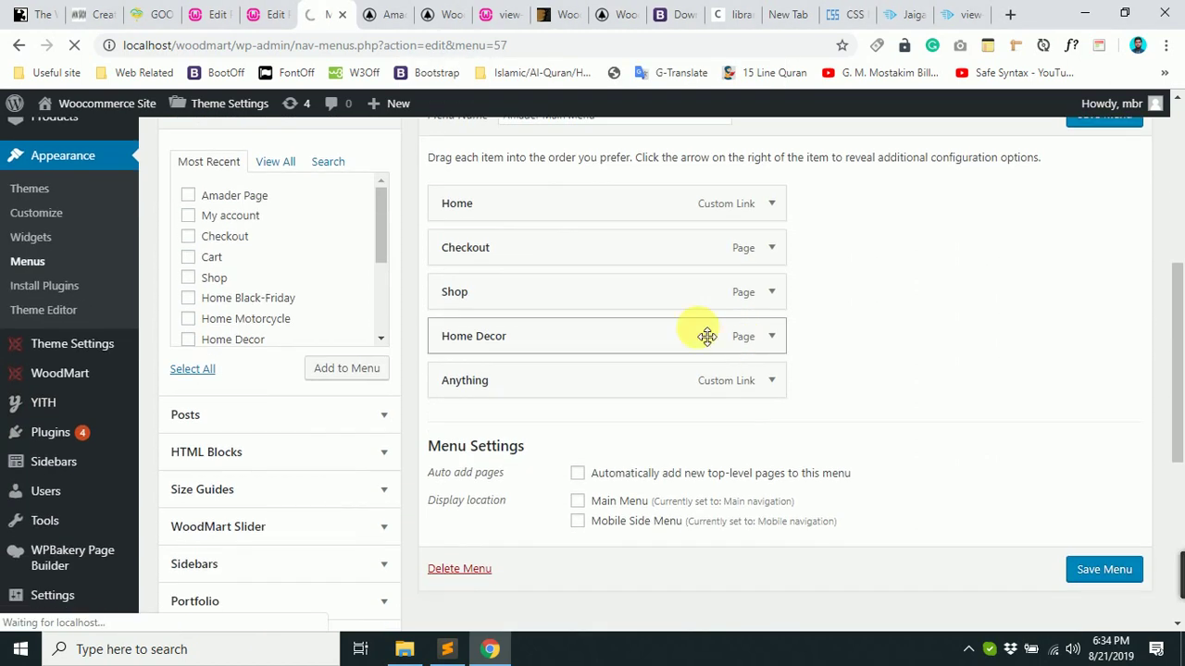
scroll(562, 294, "up", 4)
left_click(512, 352)
left_click(678, 173)
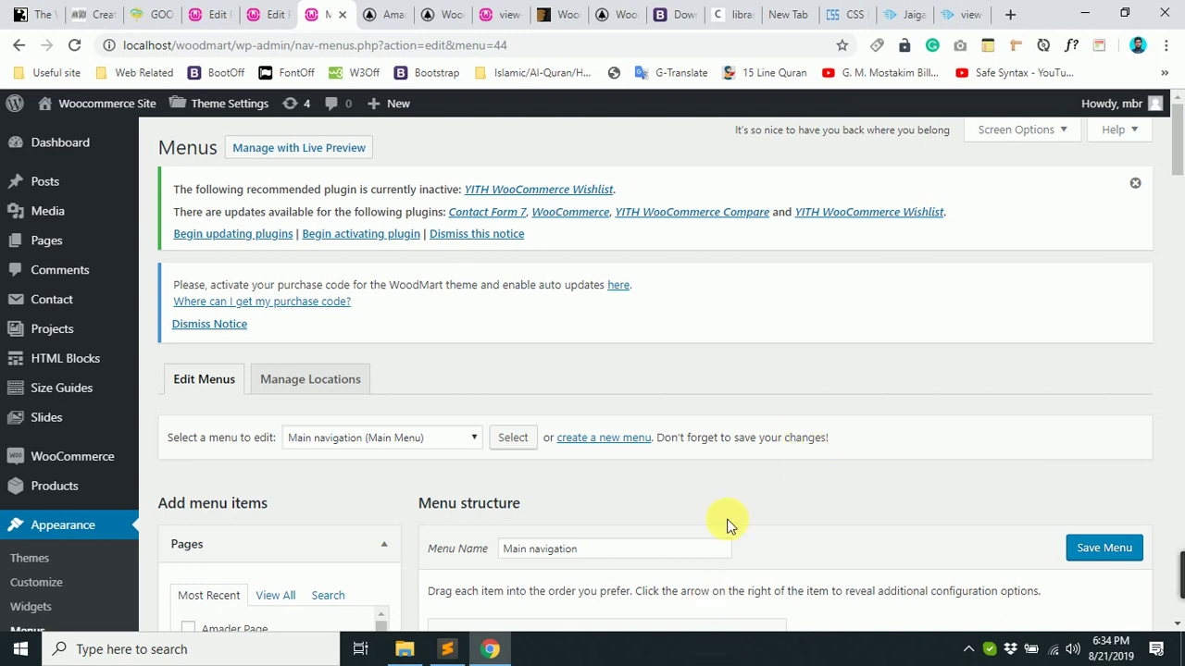
Remove the Another custom link from the end of the Main navigation menu, save the menu, and check Amader Page on the site.
scroll(727, 524, "down", 8)
scroll(748, 492, "down", 20)
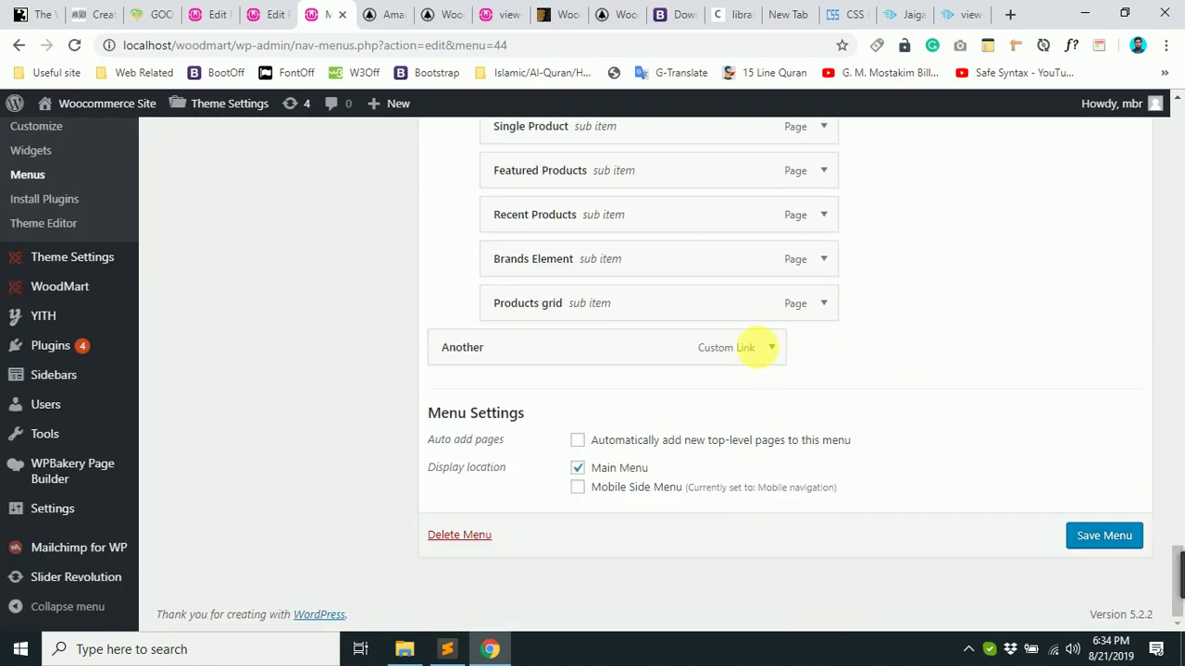
left_click(772, 347)
scroll(606, 458, "down", 2)
scroll(436, 603, "down", 9)
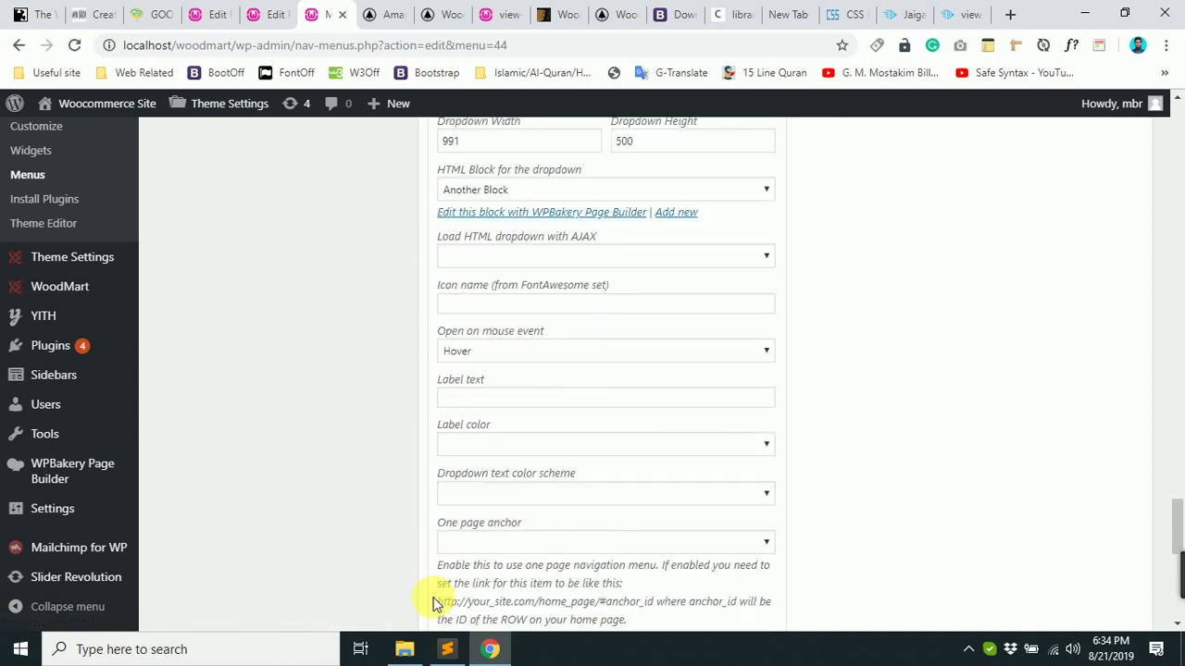
left_click(468, 571)
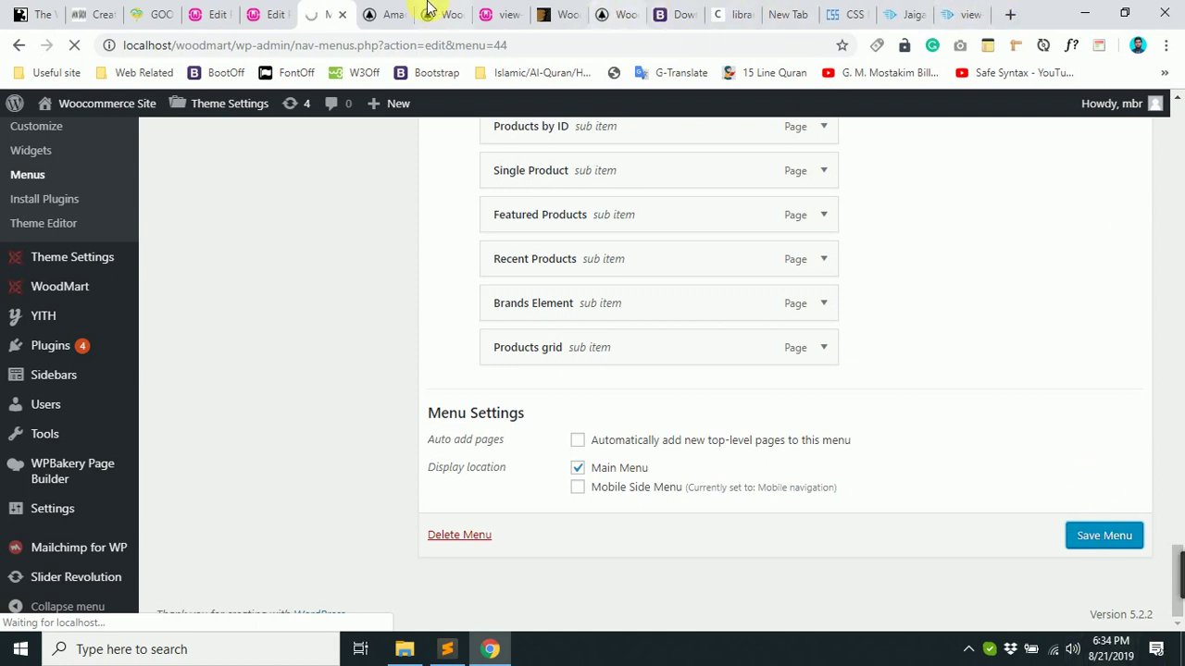
left_click(388, 14)
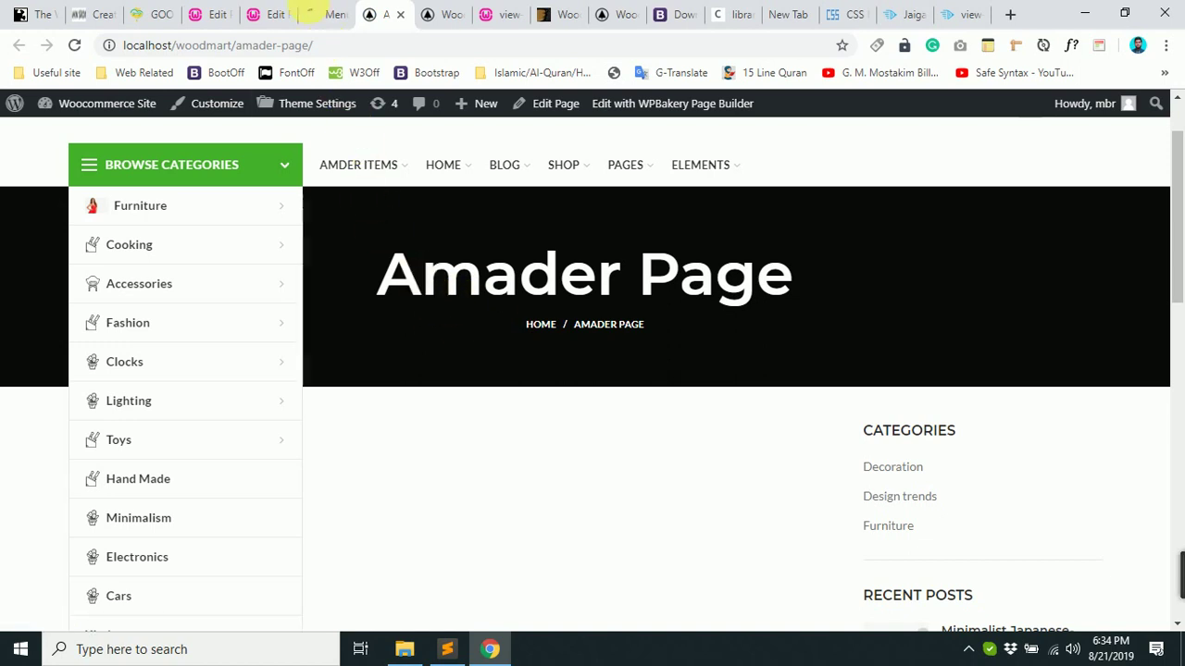
Disable the page title in the page title options of Amader Page and update the page.
left_click(278, 7)
left_click(220, 13)
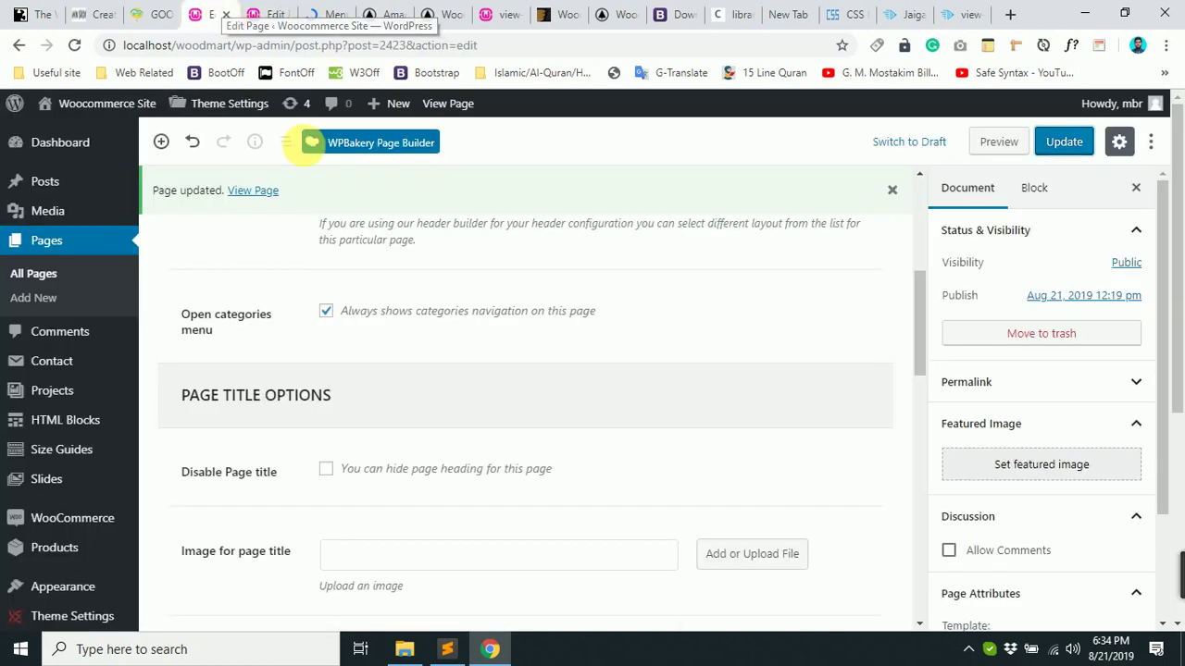
scroll(424, 370, "down", 2)
scroll(424, 371, "down", 3)
scroll(428, 379, "up", 4)
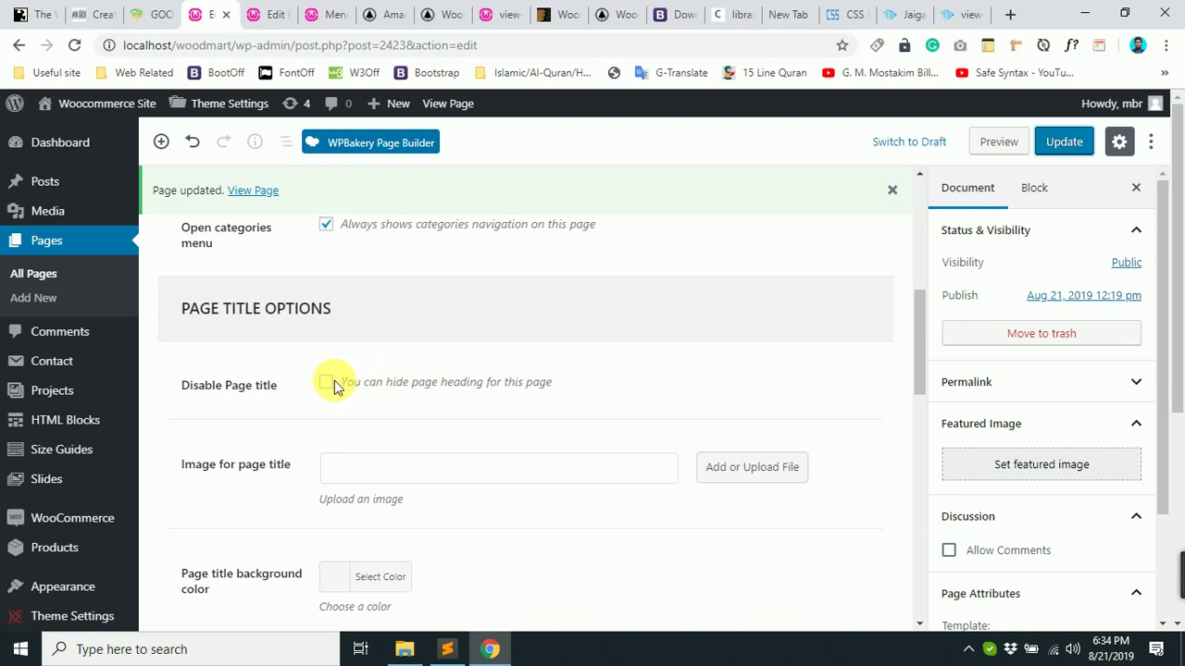
scroll(1009, 444, "down", 3)
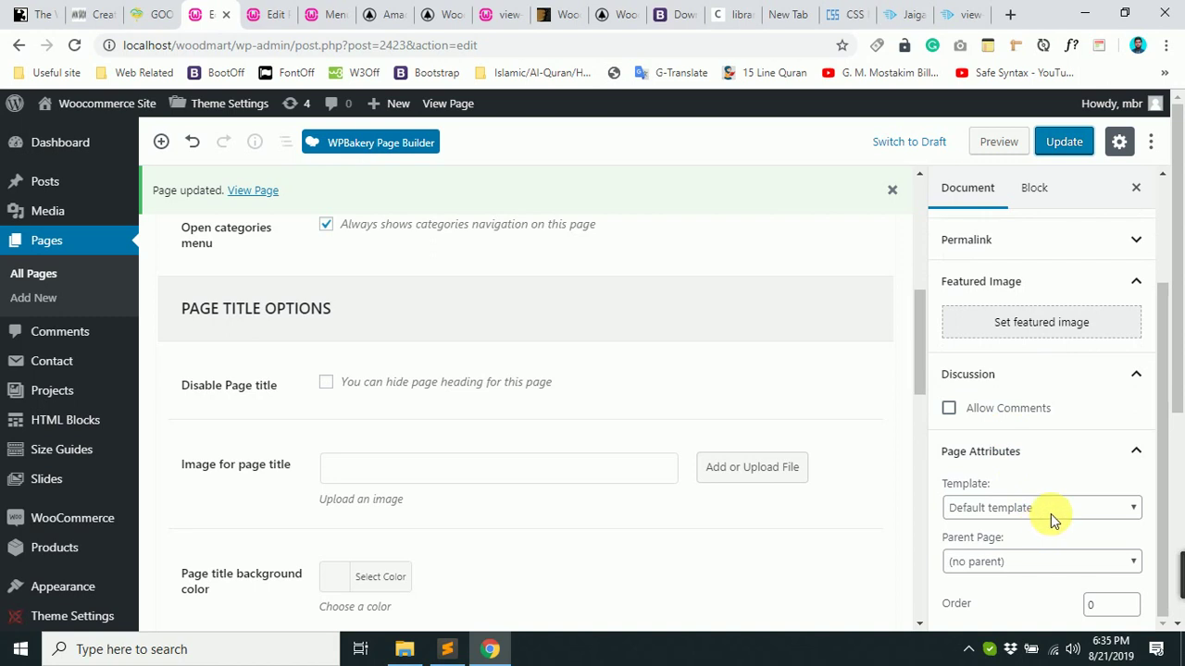
left_click(1051, 511)
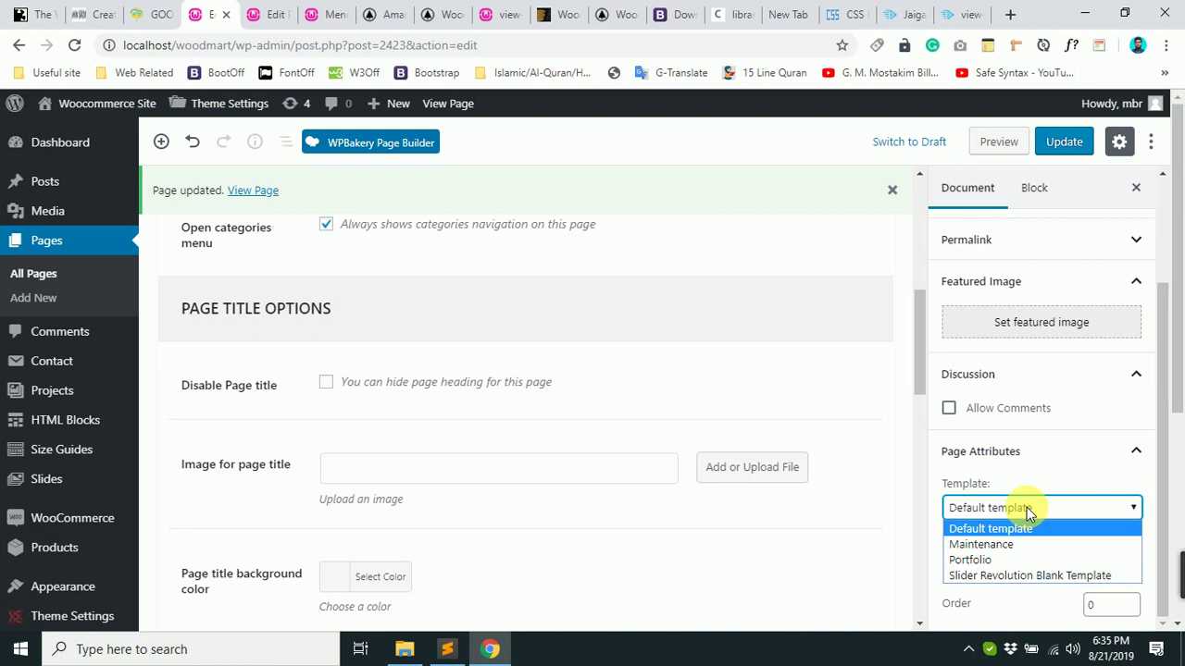
left_click(762, 357)
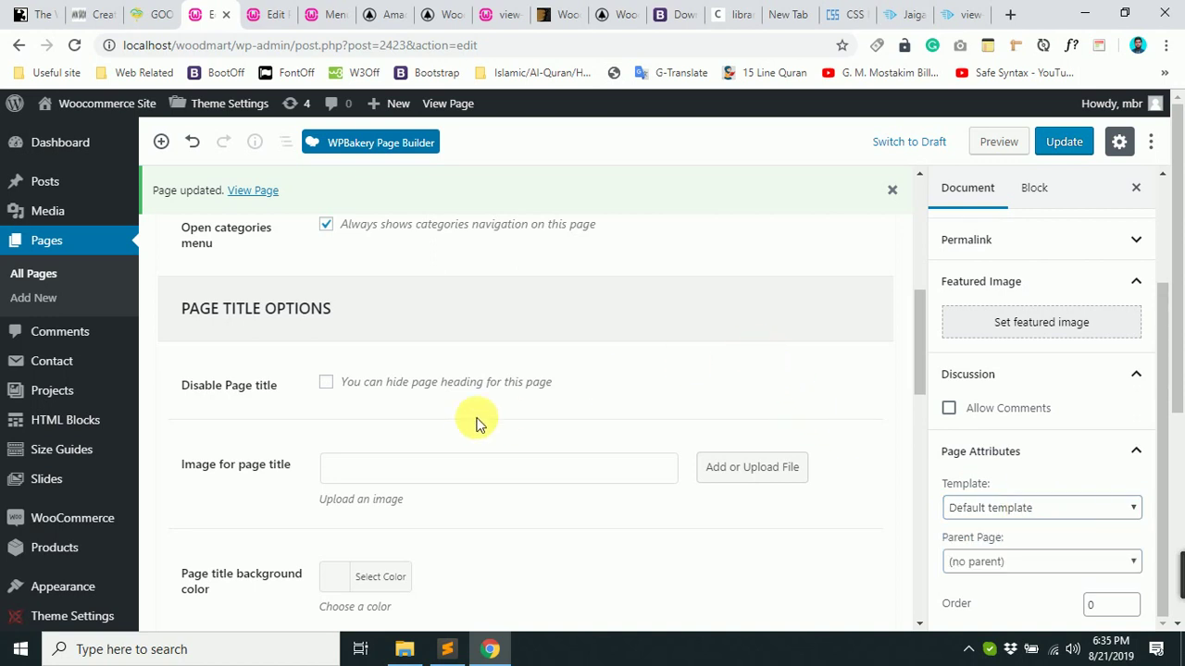
scroll(284, 368, "up", 2)
scroll(331, 415, "down", 1)
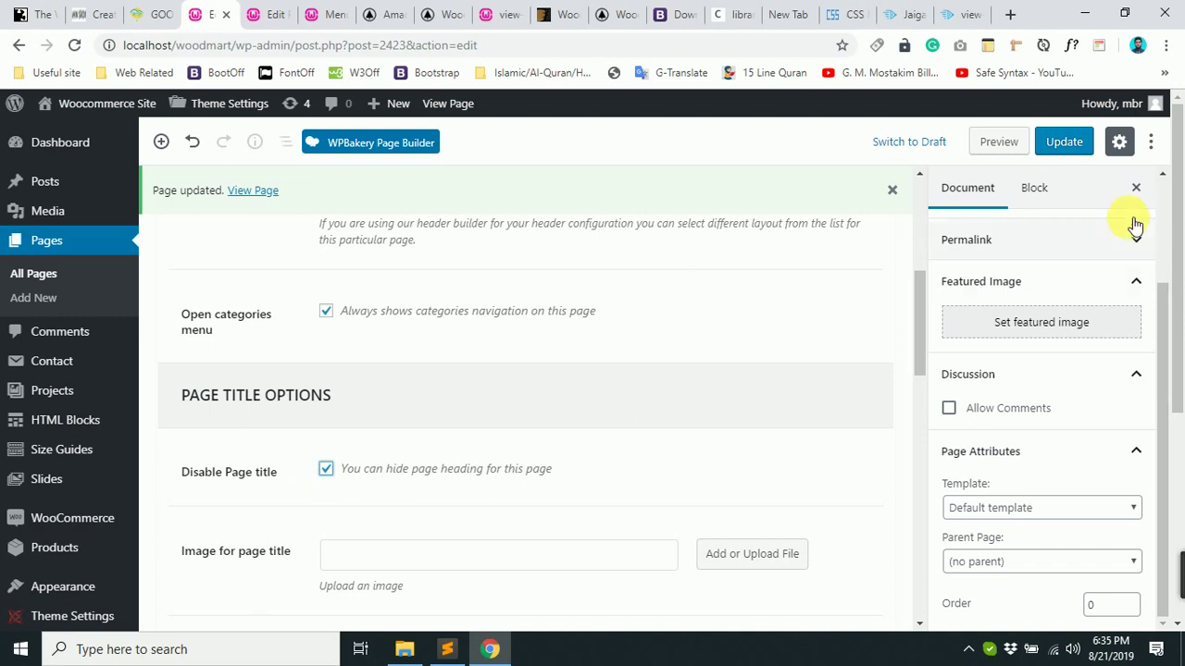
left_click(1076, 145)
Check the sidebar on the live Amader Page, set the page's sidebar position to Without, and update the page.
left_click(355, 12)
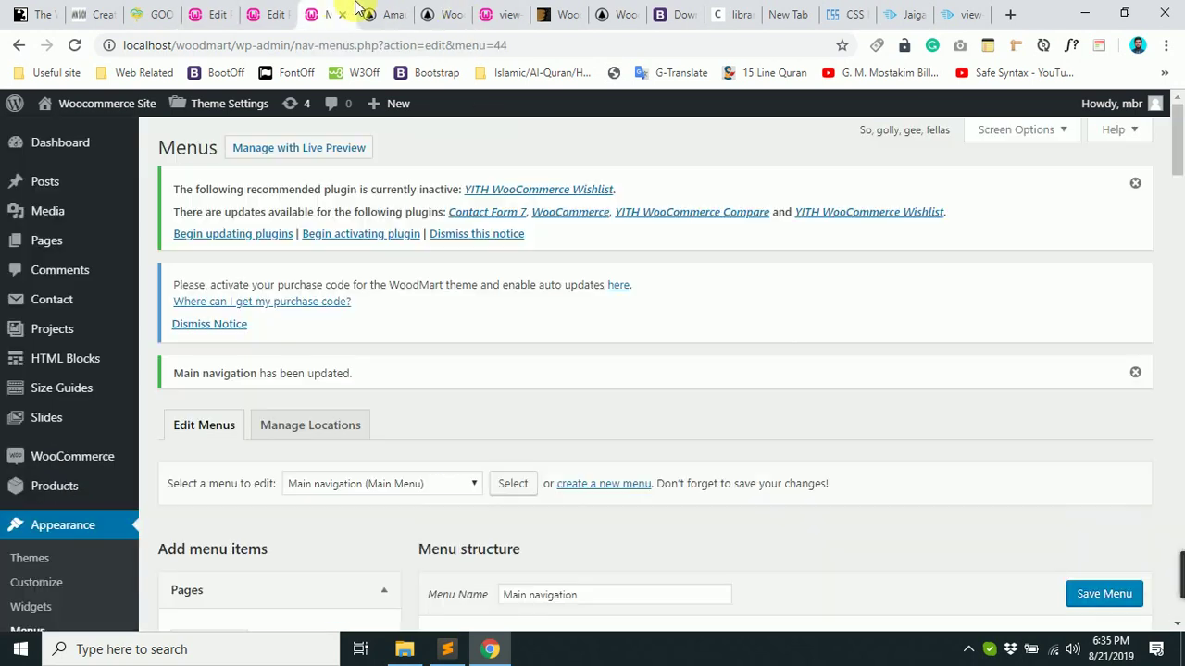
left_click(375, 13)
scroll(476, 358, "down", 2)
scroll(476, 358, "up", 1)
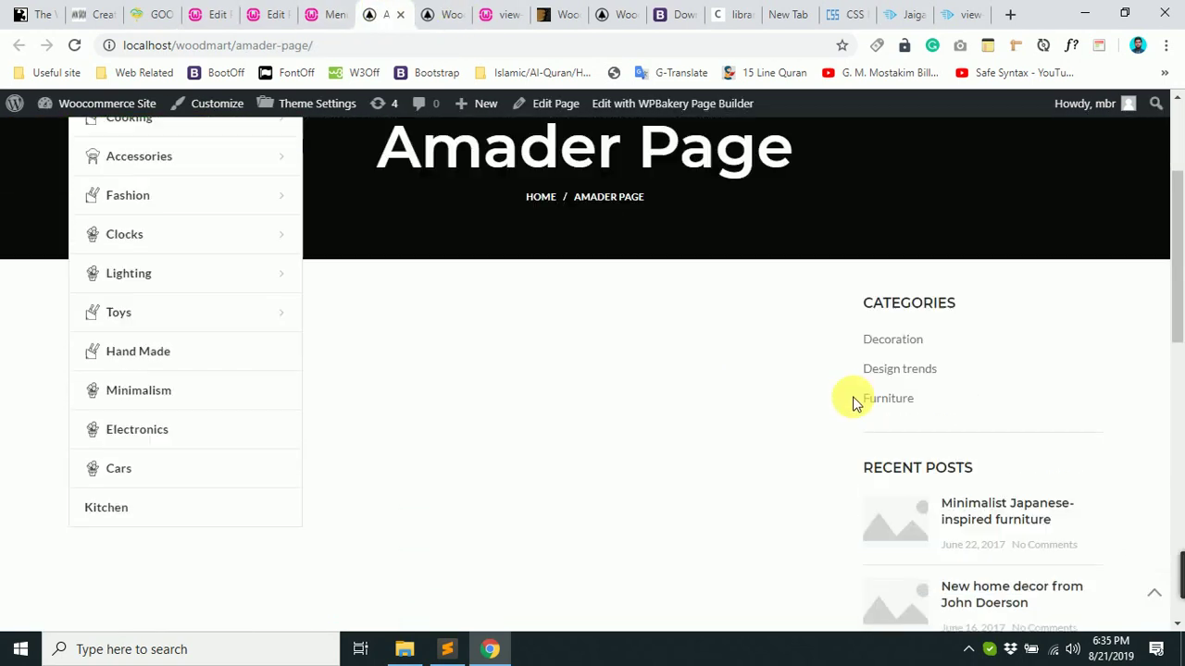
scroll(852, 405, "down", 1)
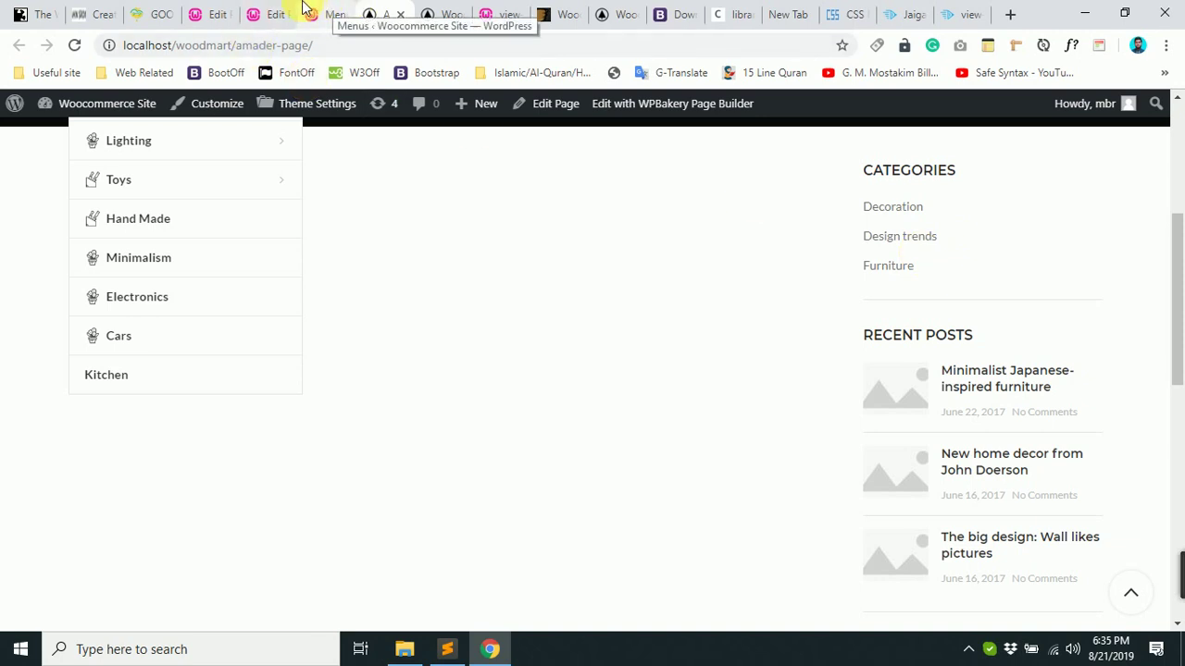
left_click(278, 13)
left_click(208, 13)
scroll(501, 395, "down", 2)
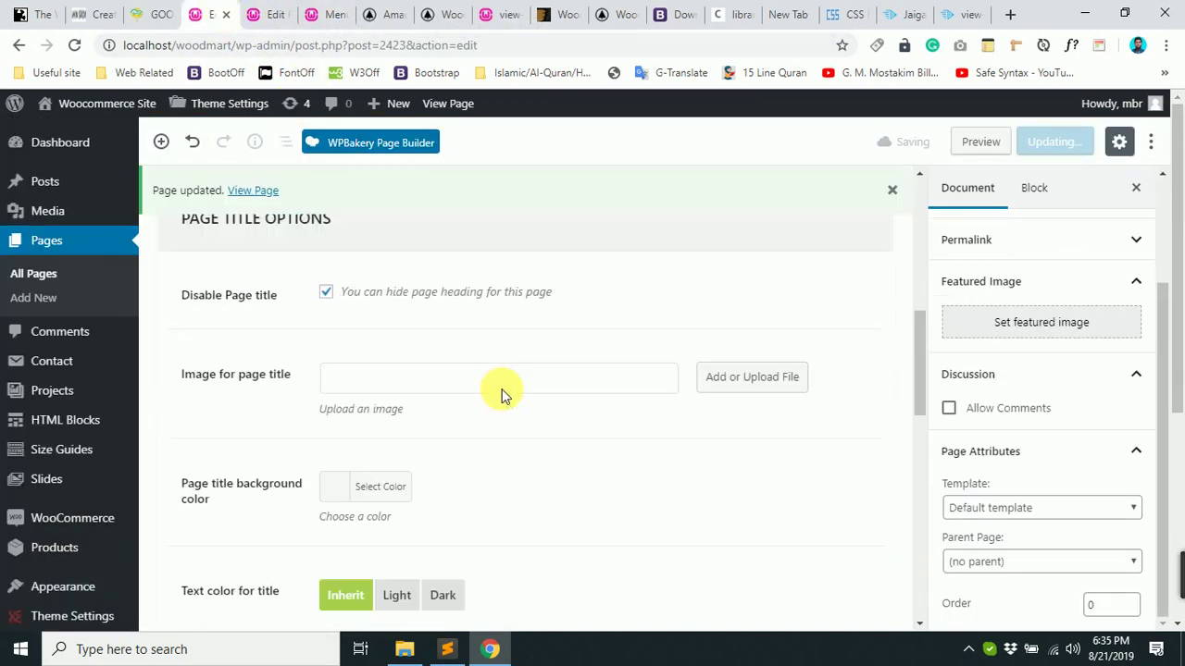
scroll(500, 395, "down", 1)
scroll(501, 396, "up", 1)
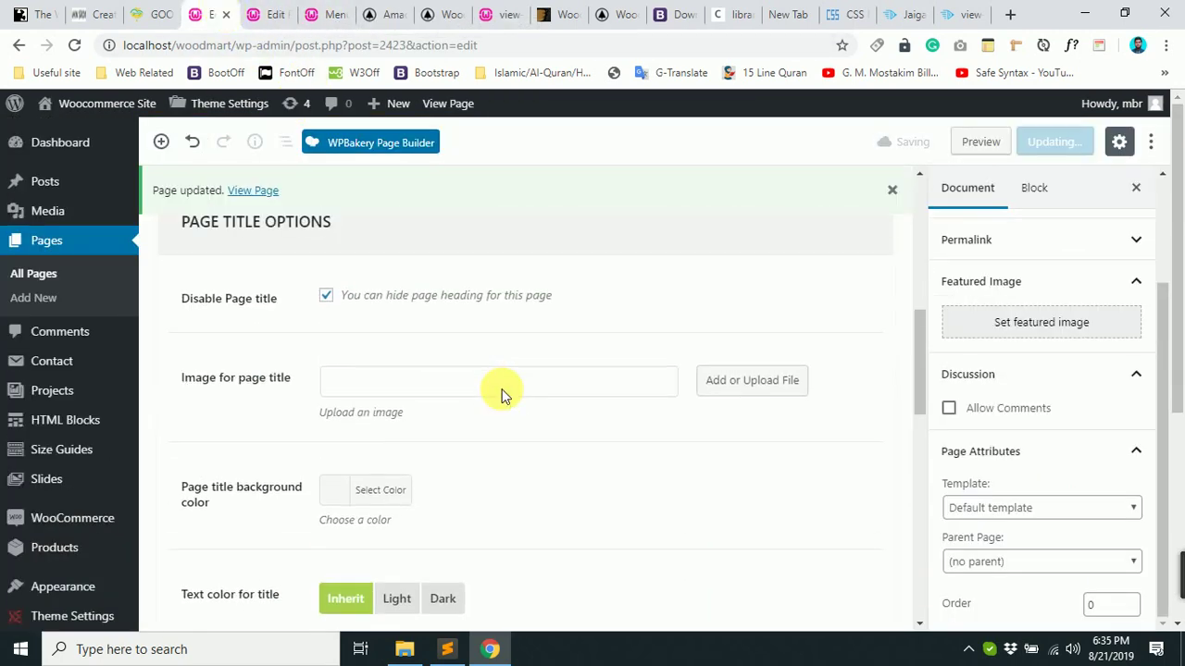
scroll(501, 395, "down", 4)
scroll(373, 412, "down", 2)
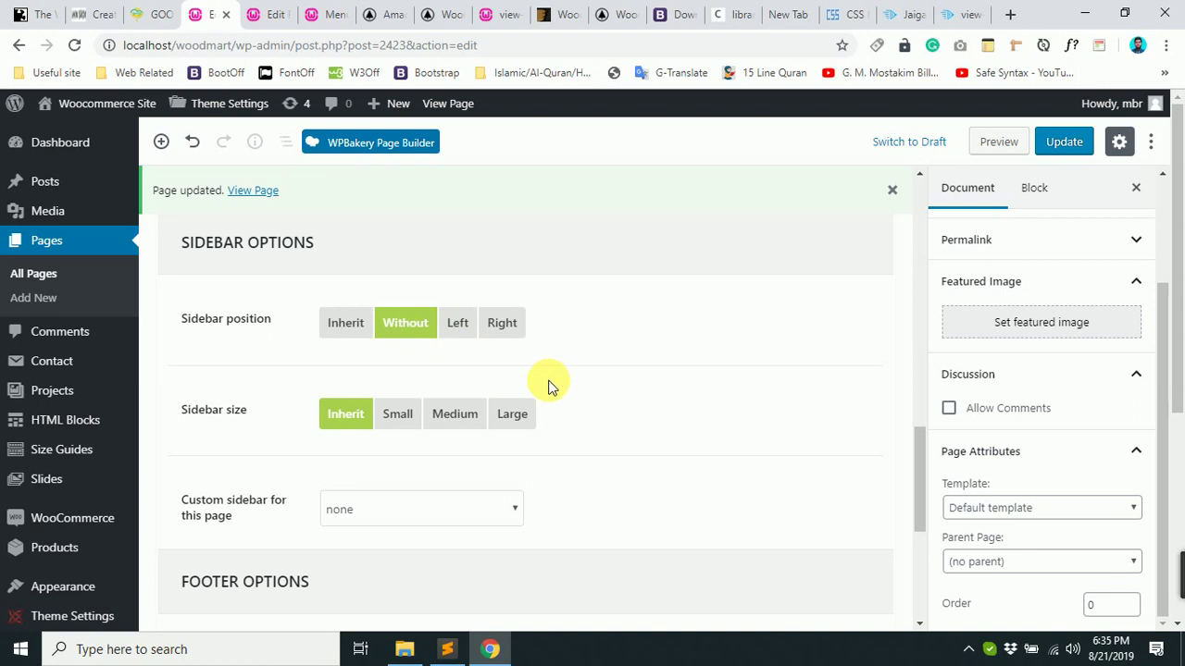
left_click(1069, 153)
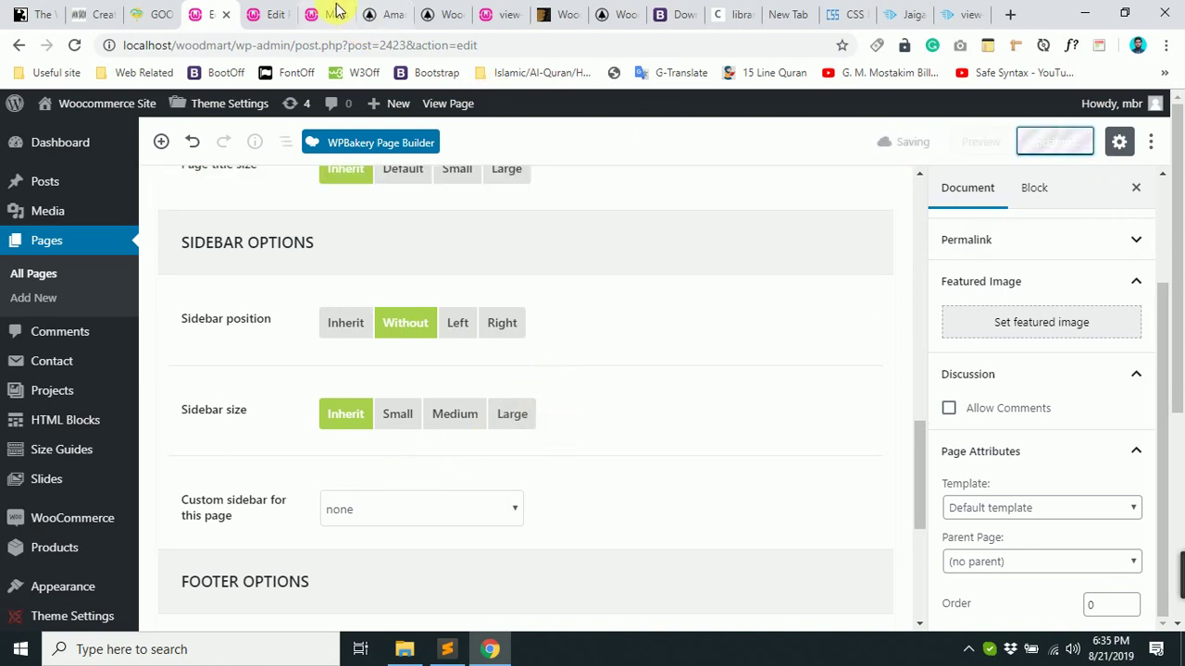
Review the published Amader Page from its header and categories menu down to the footer.
left_click(271, 11)
left_click(389, 14)
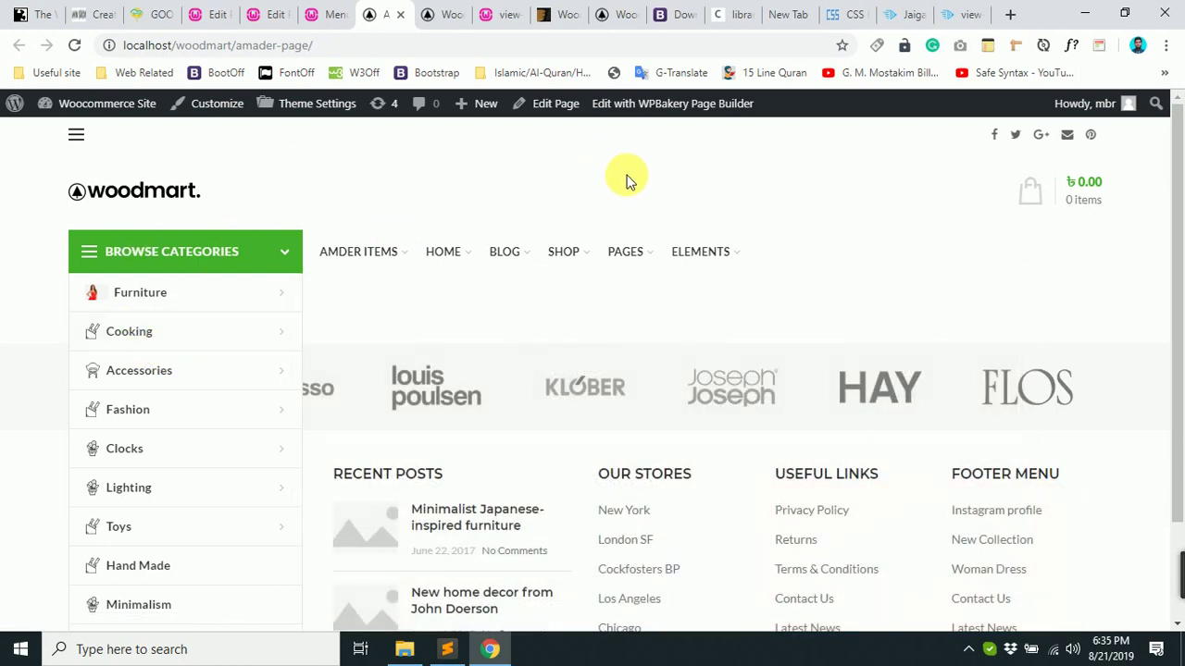
scroll(625, 182, "down", 2)
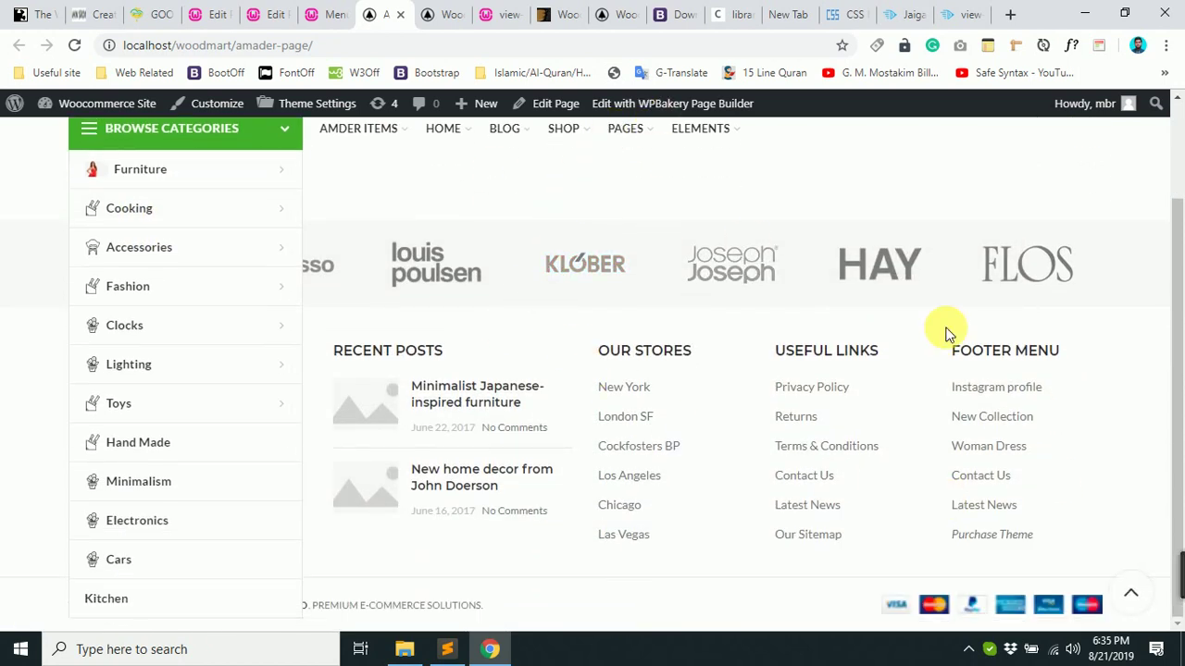
scroll(378, 237, "up", 2)
mouse_move(574, 262)
scroll(574, 261, "down", 2)
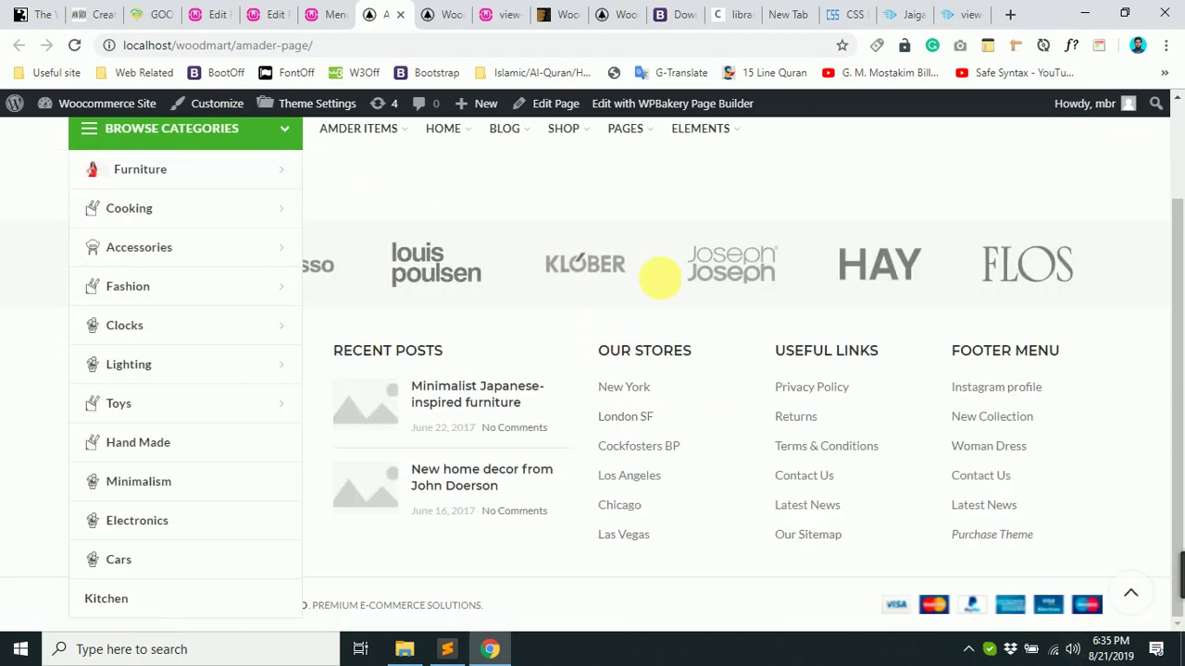
scroll(811, 365, "up", 2)
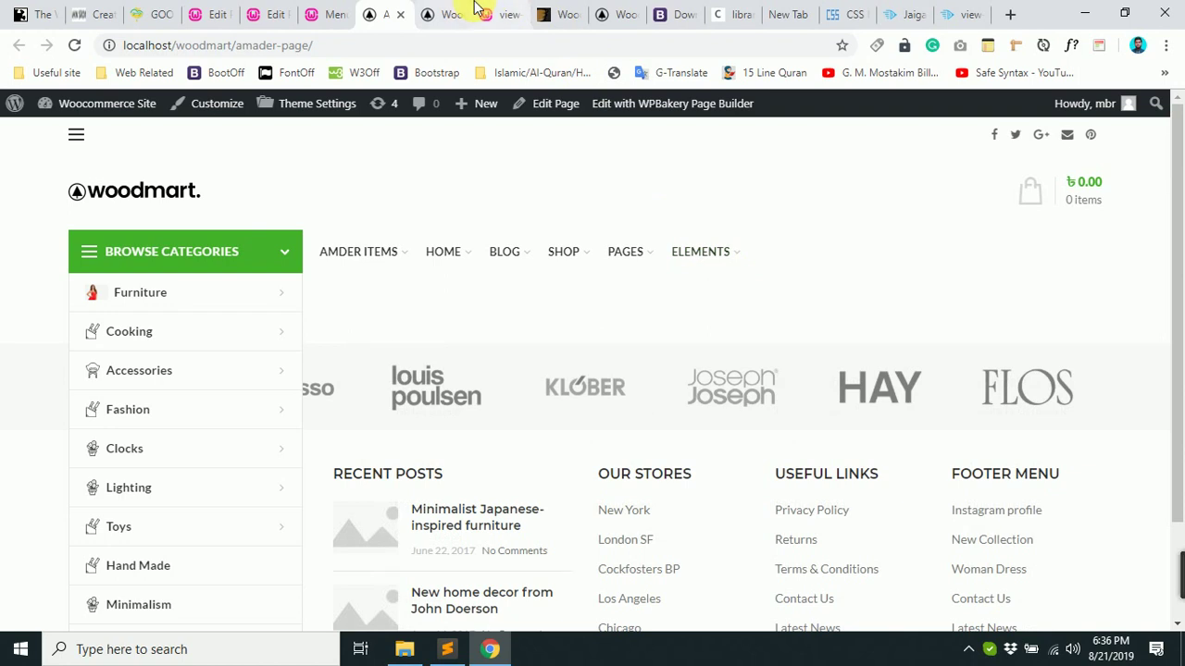
Review the demo home page's sections from the slider through products and banners to technical specifications, and return to the live Amader Page.
left_click(443, 13)
scroll(652, 373, "down", 5)
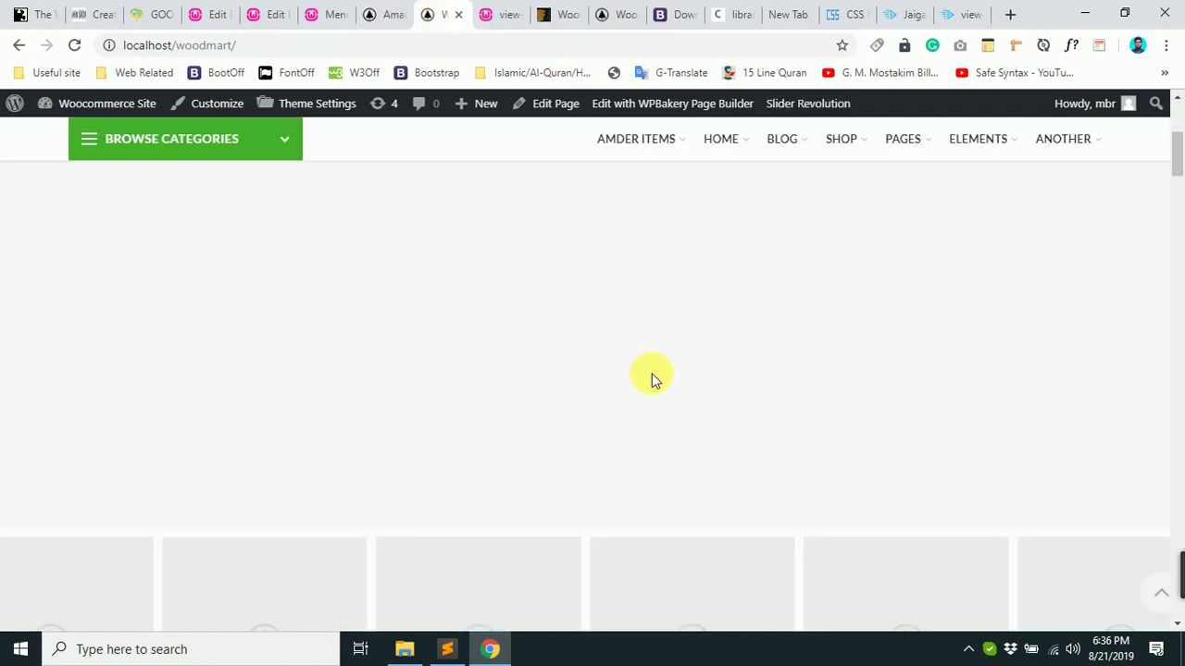
scroll(654, 375, "down", 4)
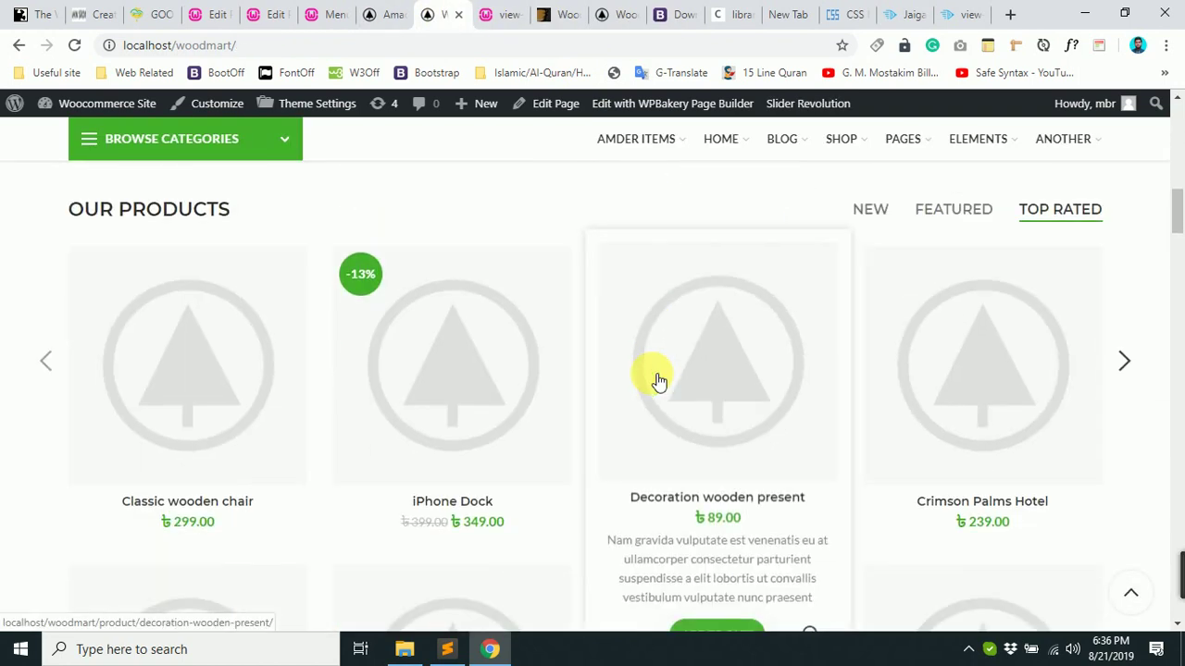
scroll(828, 358, "down", 10)
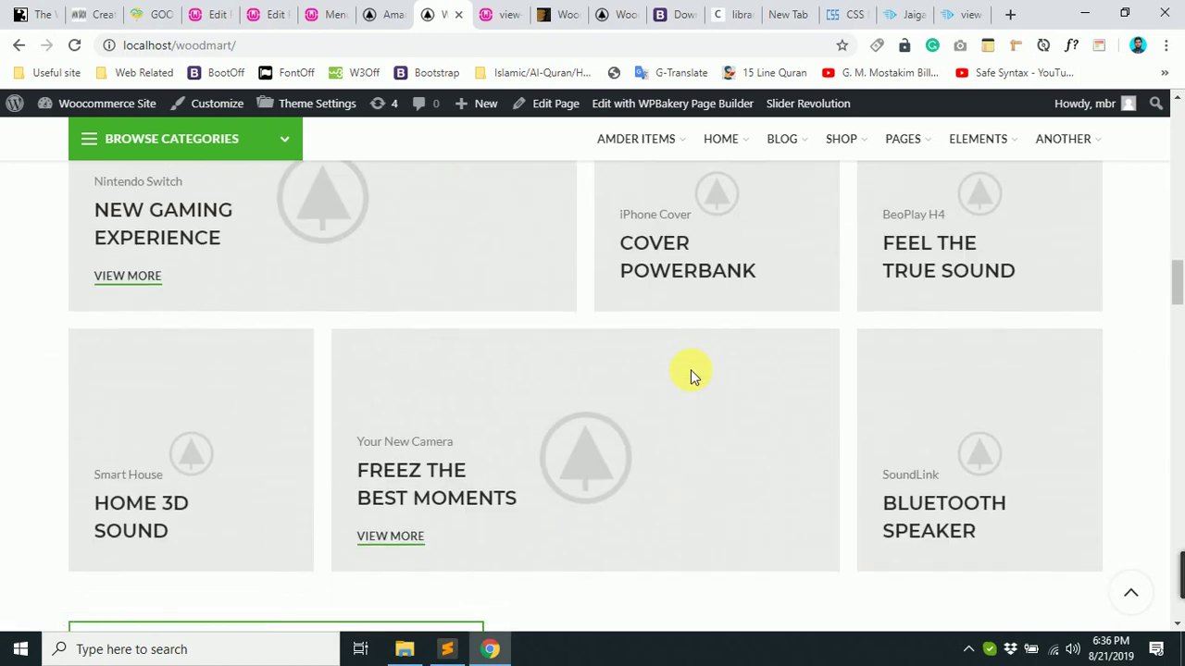
scroll(695, 375, "down", 4)
scroll(691, 372, "down", 5)
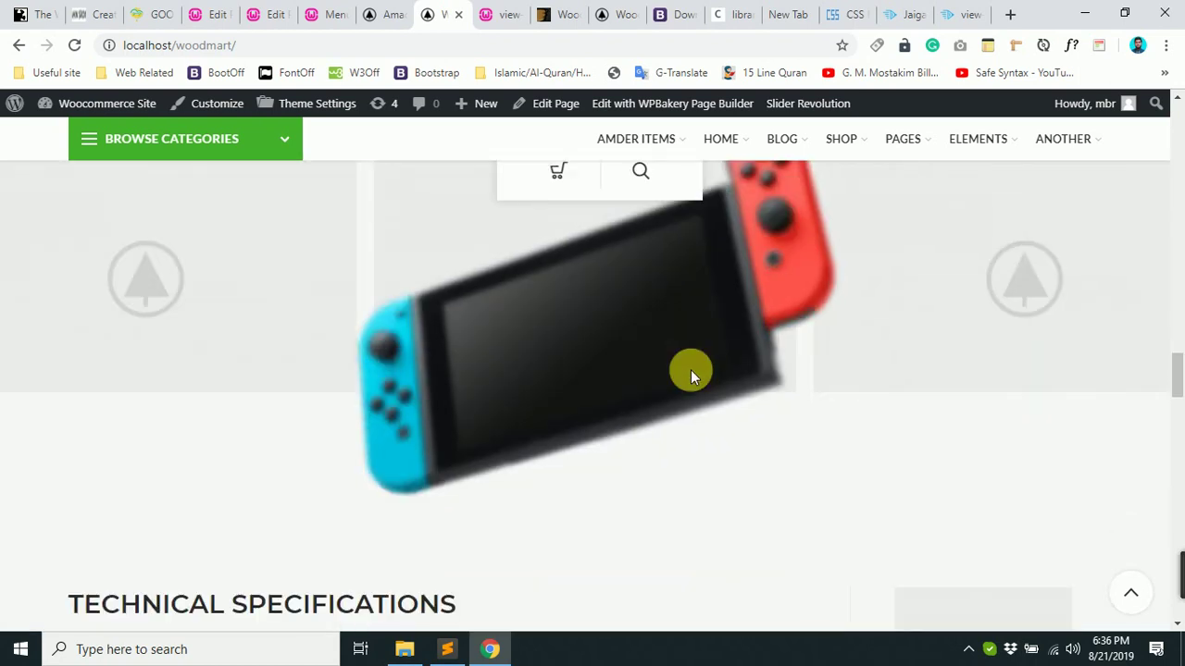
scroll(691, 369, "up", 20)
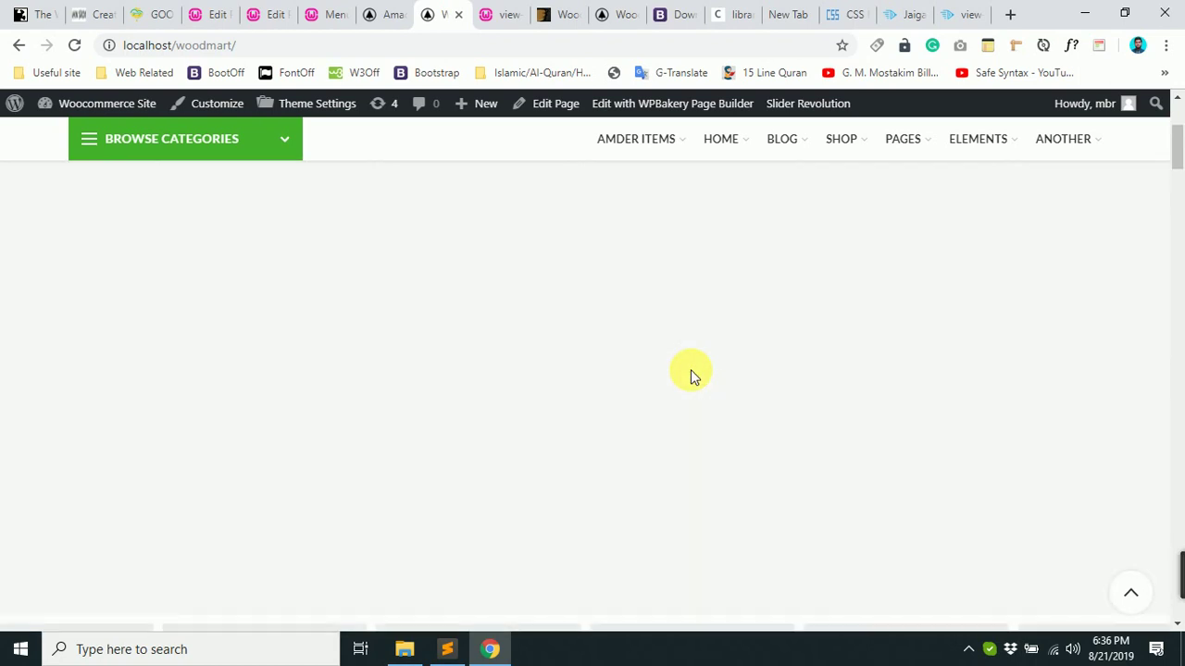
left_click(387, 14)
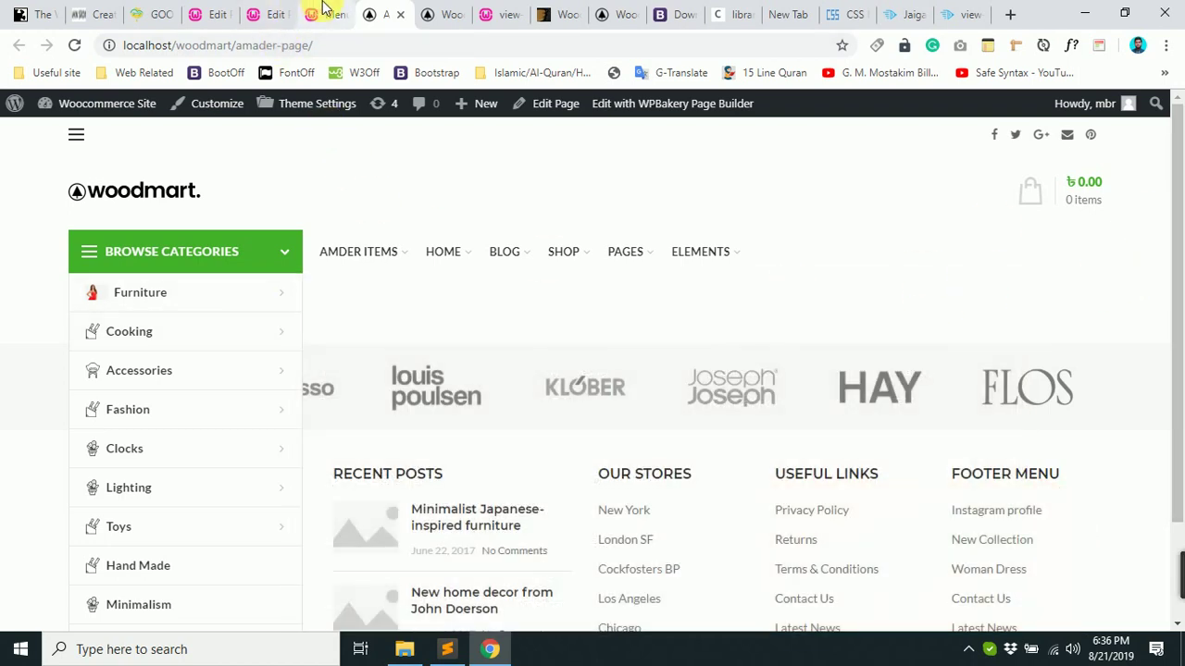
Switch the Amader Page editor to WPBakery Page Builder and add a Row element to the blank page.
left_click(279, 11)
left_click(229, 9)
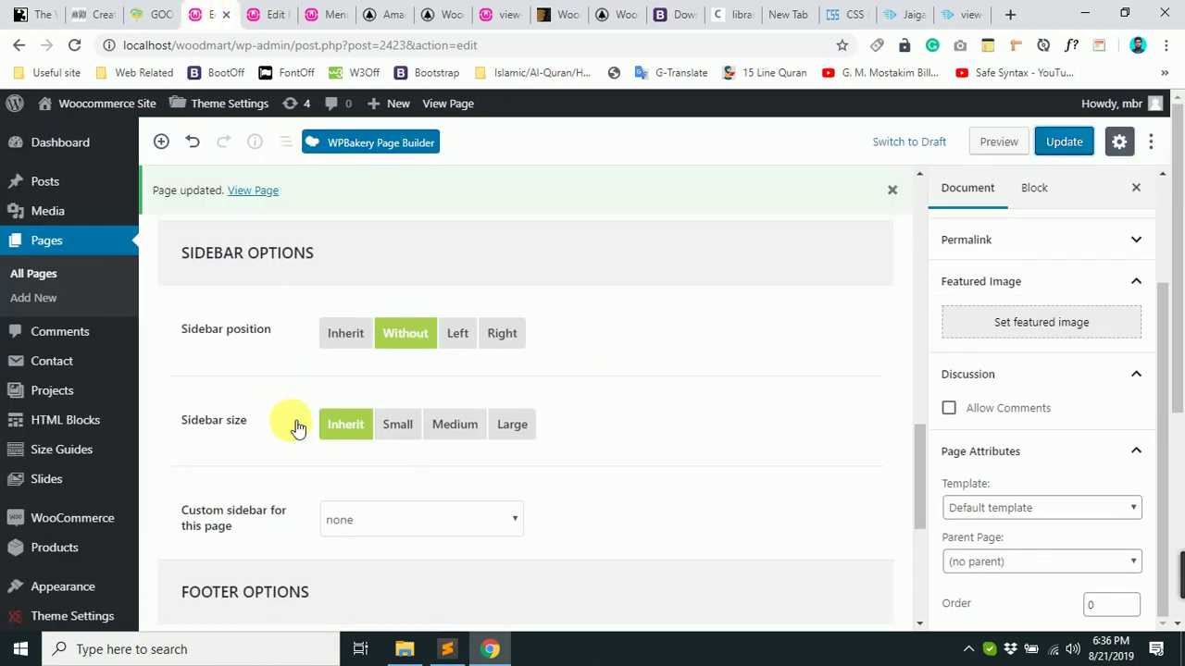
scroll(293, 423, "up", 10)
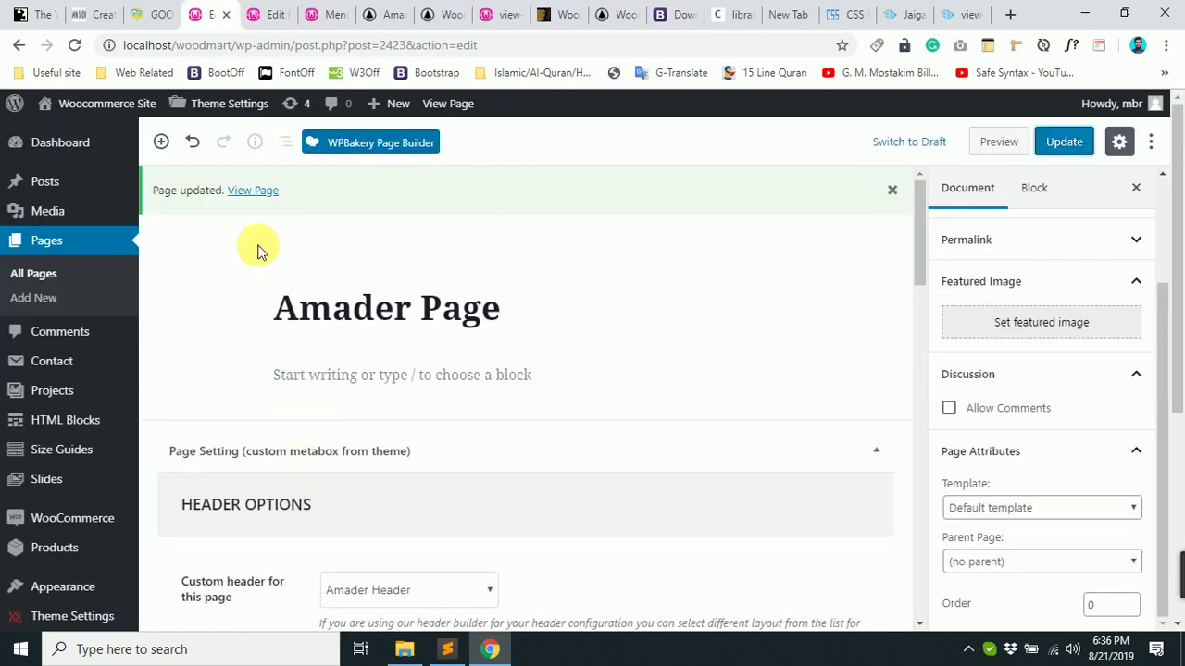
left_click(337, 148)
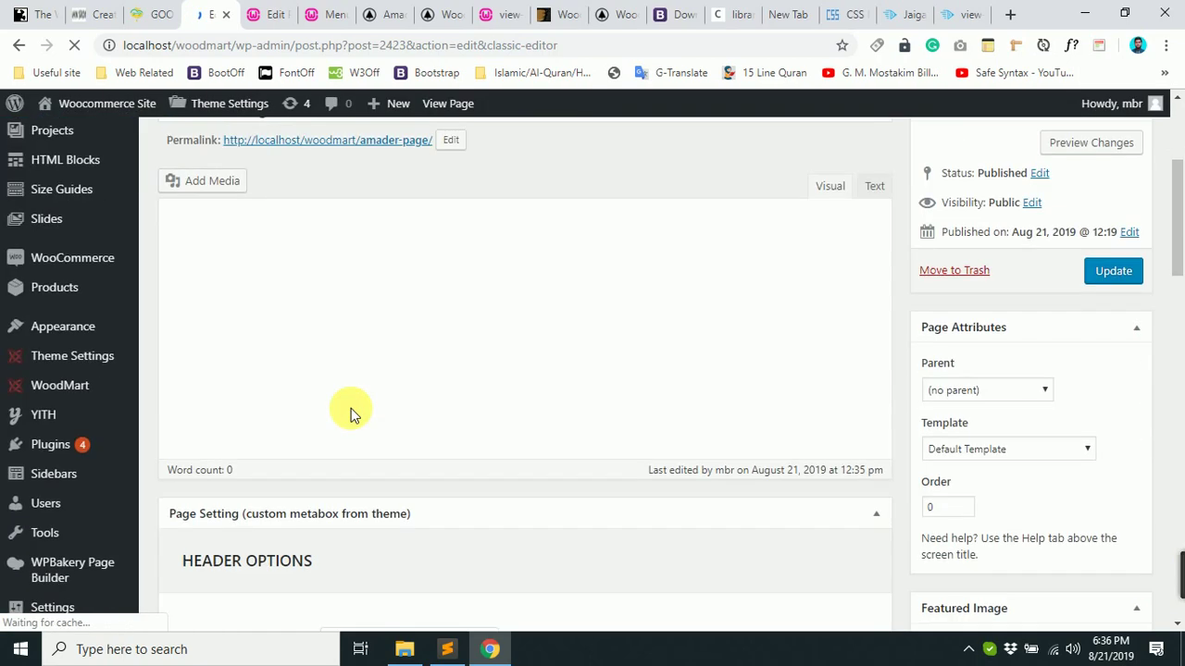
scroll(314, 435, "down", 2)
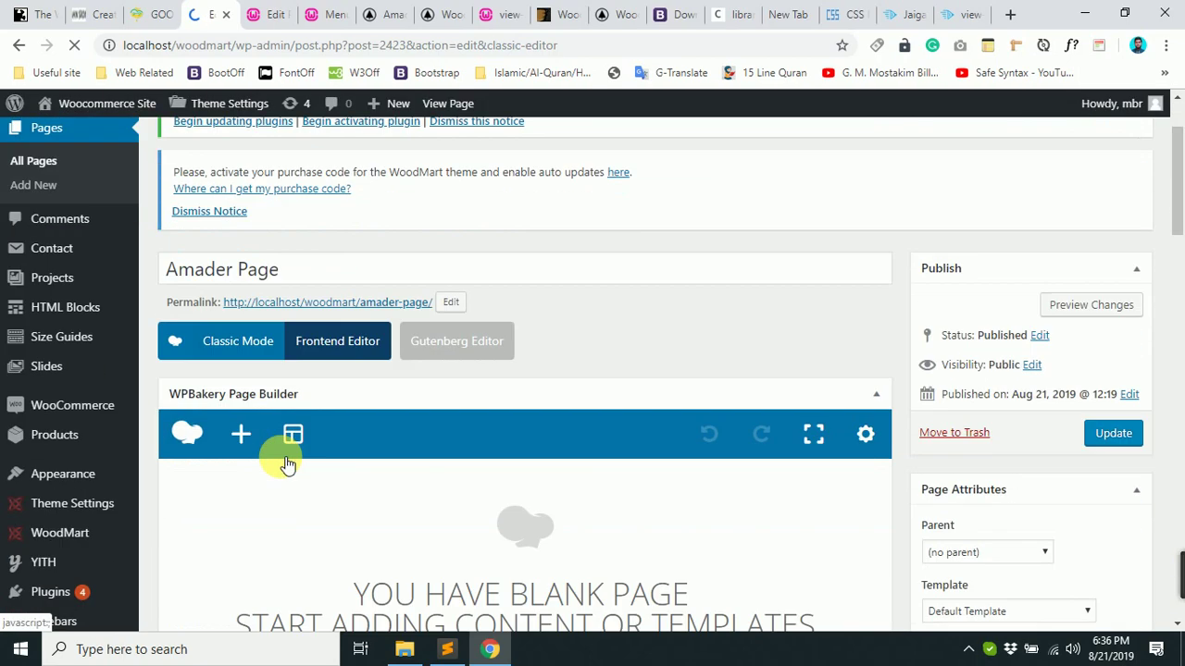
scroll(289, 292, "down", 3)
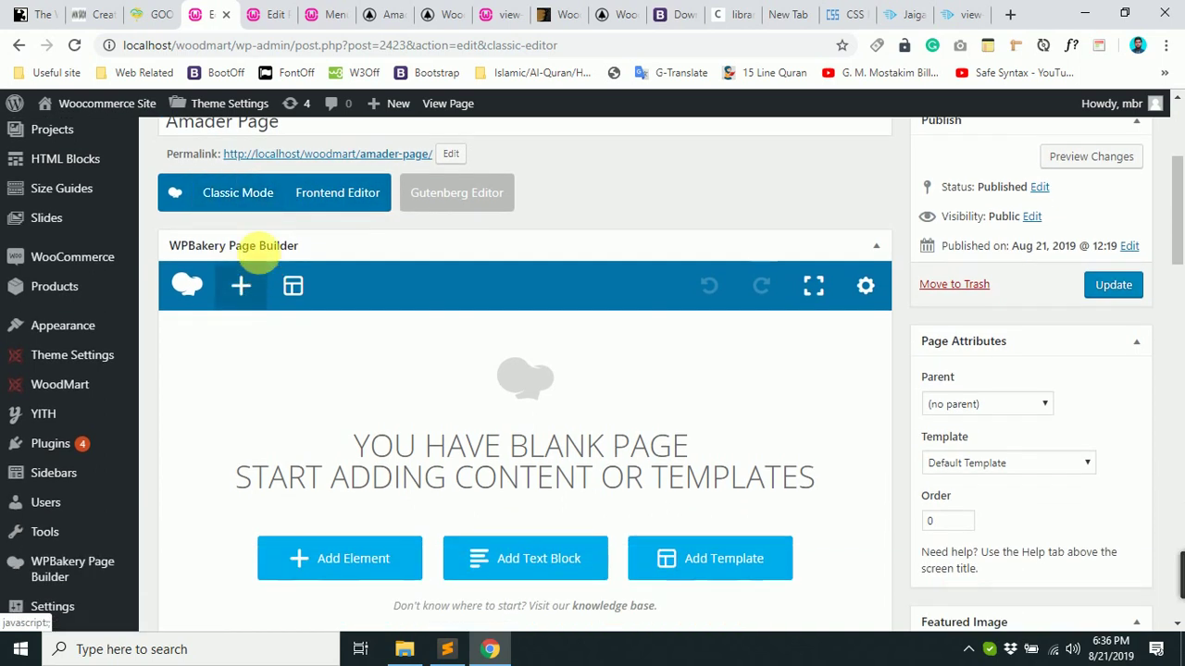
left_click(336, 338)
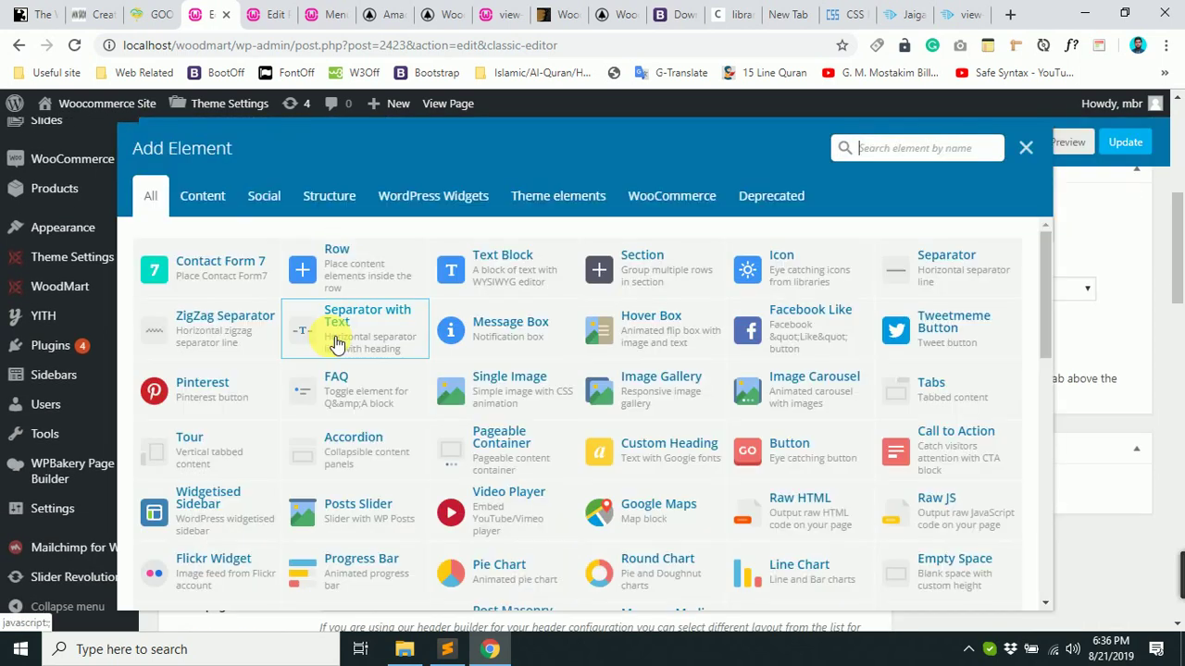
left_click(373, 273)
scroll(670, 465, "up", 3)
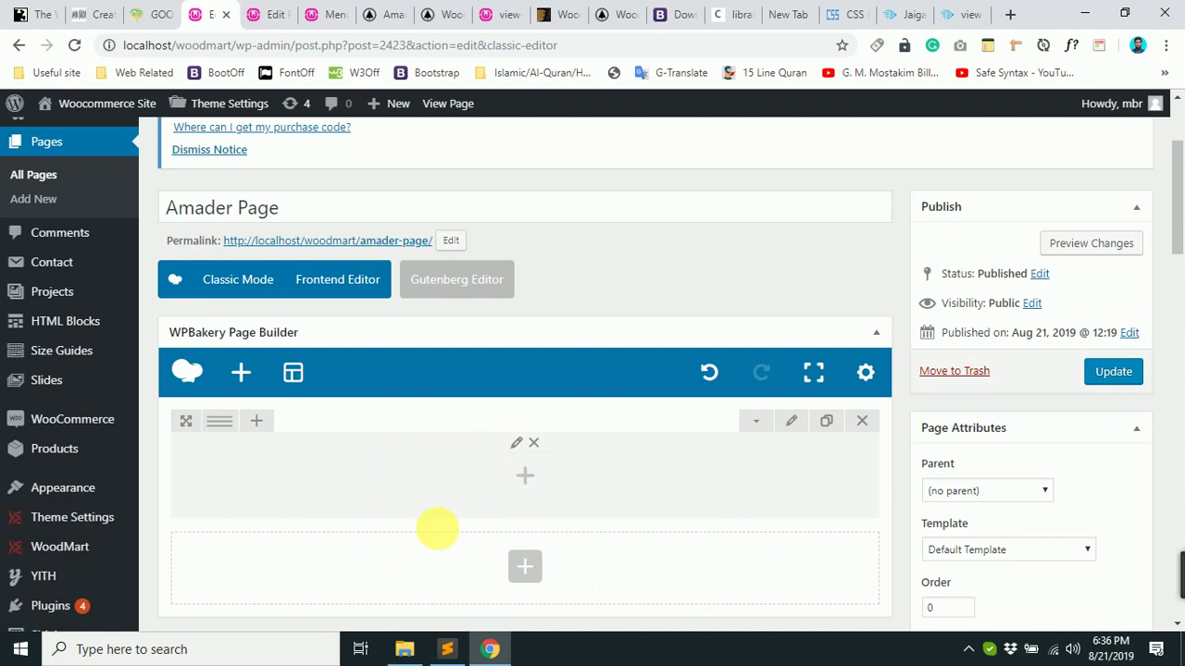
Examine the live Amader Page's categories menu, its submenus, and how the menu overlaps the brand strip and footer content.
left_click(381, 14)
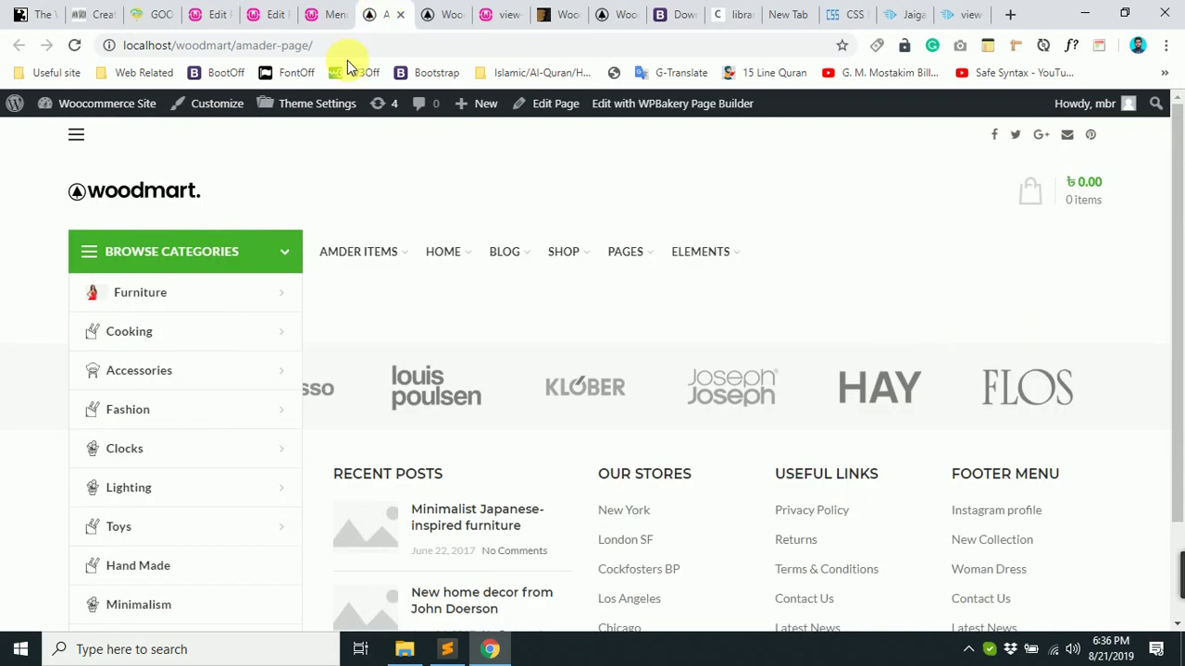
mouse_move(215, 333)
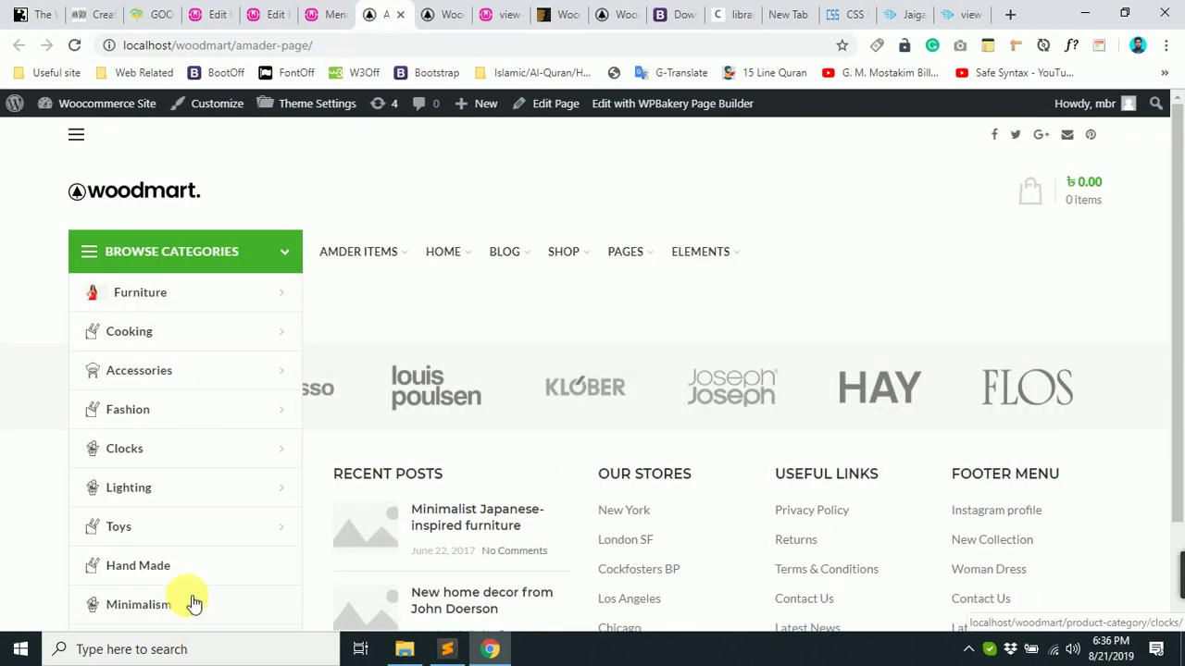
scroll(230, 312, "down", 2)
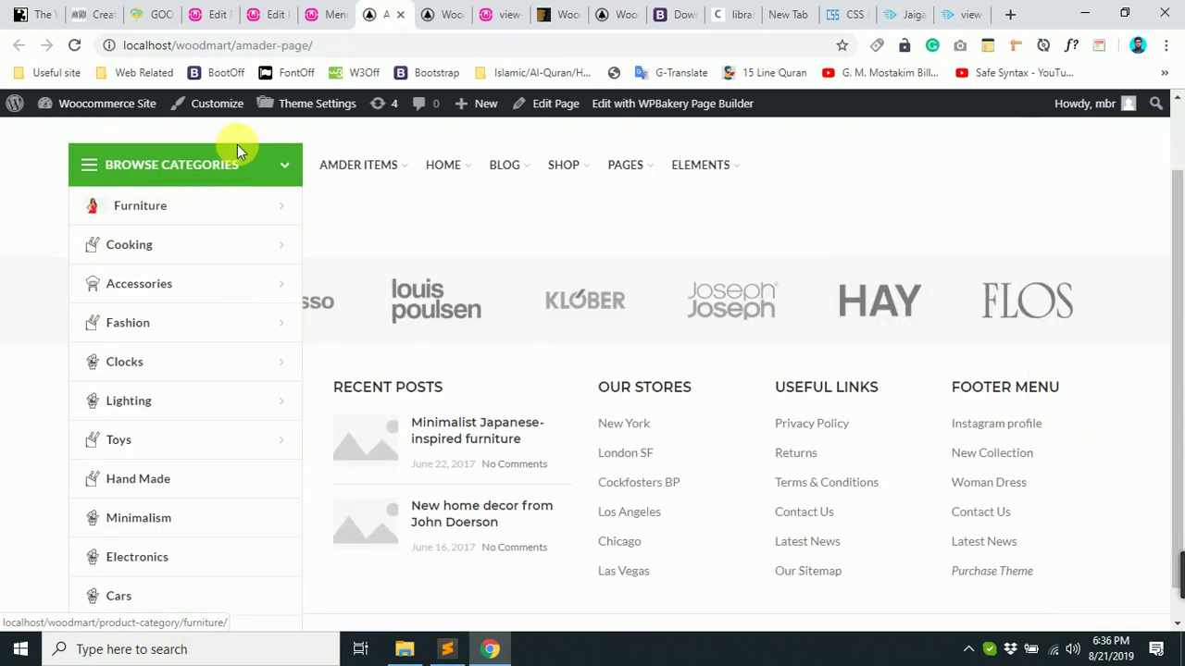
mouse_move(236, 276)
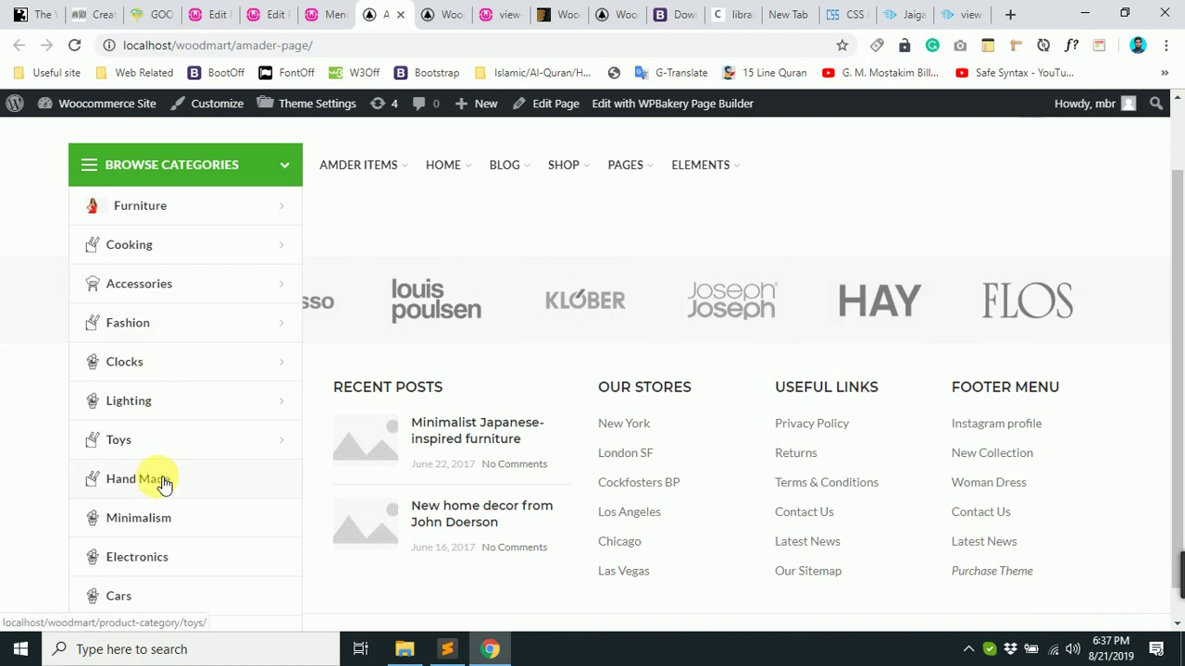
scroll(34, 330, "up", 1)
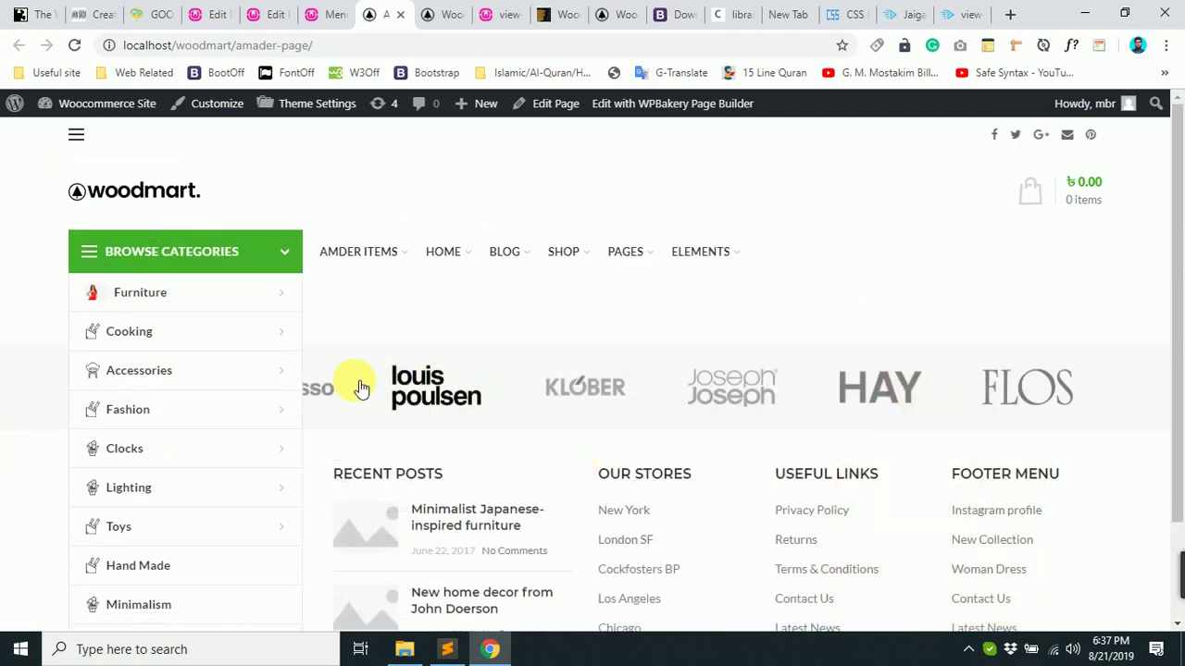
scroll(639, 486, "down", 1)
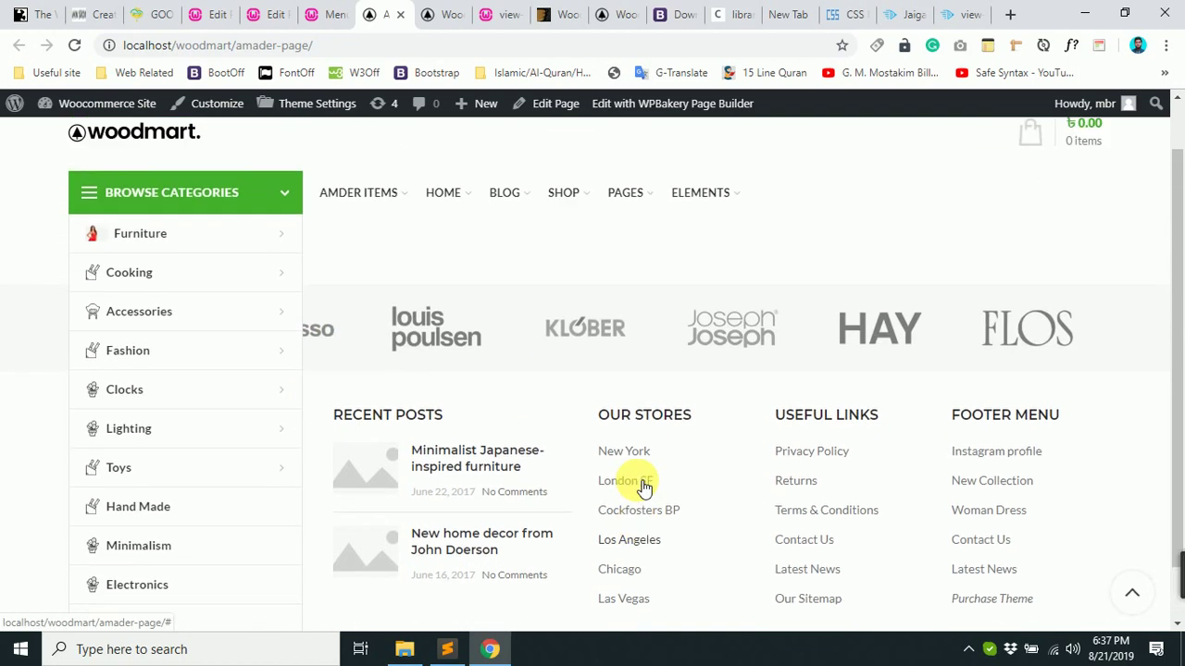
scroll(642, 415, "up", 1)
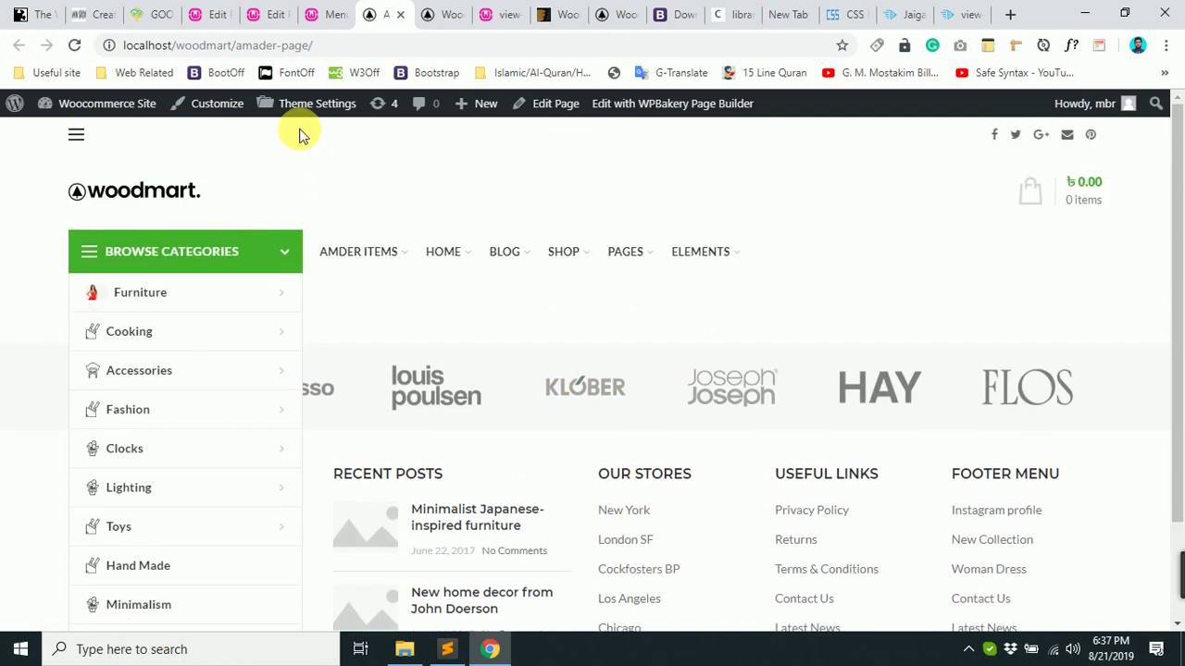
scroll(335, 349, "down", 1)
scroll(335, 349, "down", 1)
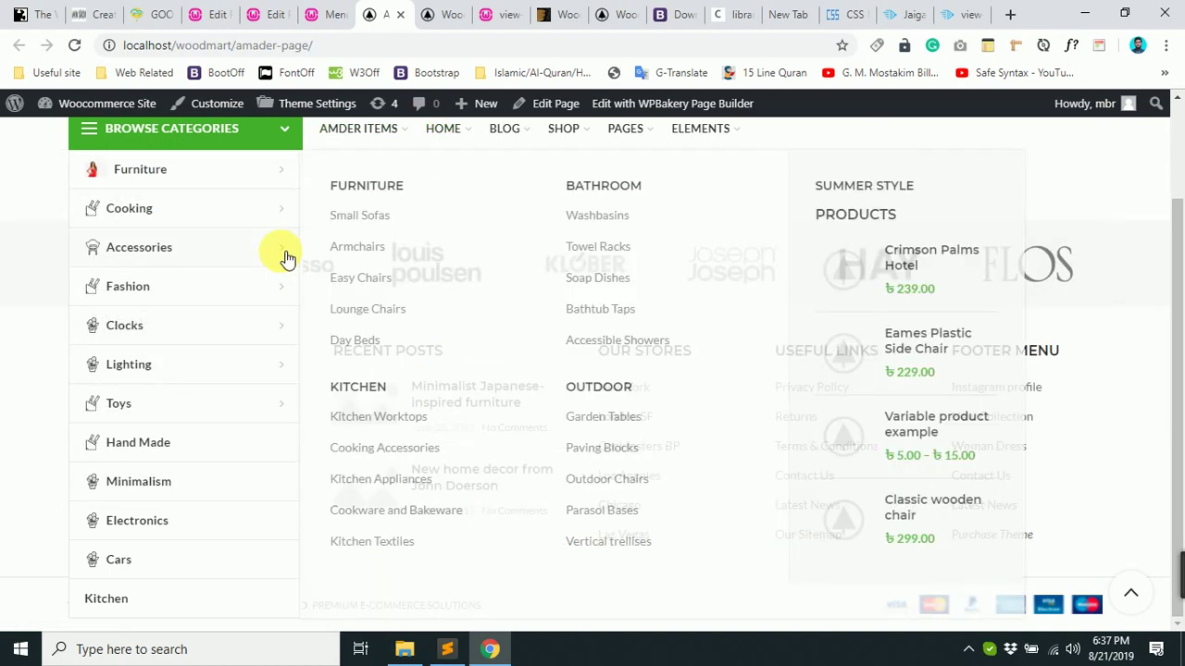
scroll(283, 256, "up", 2)
mouse_move(273, 294)
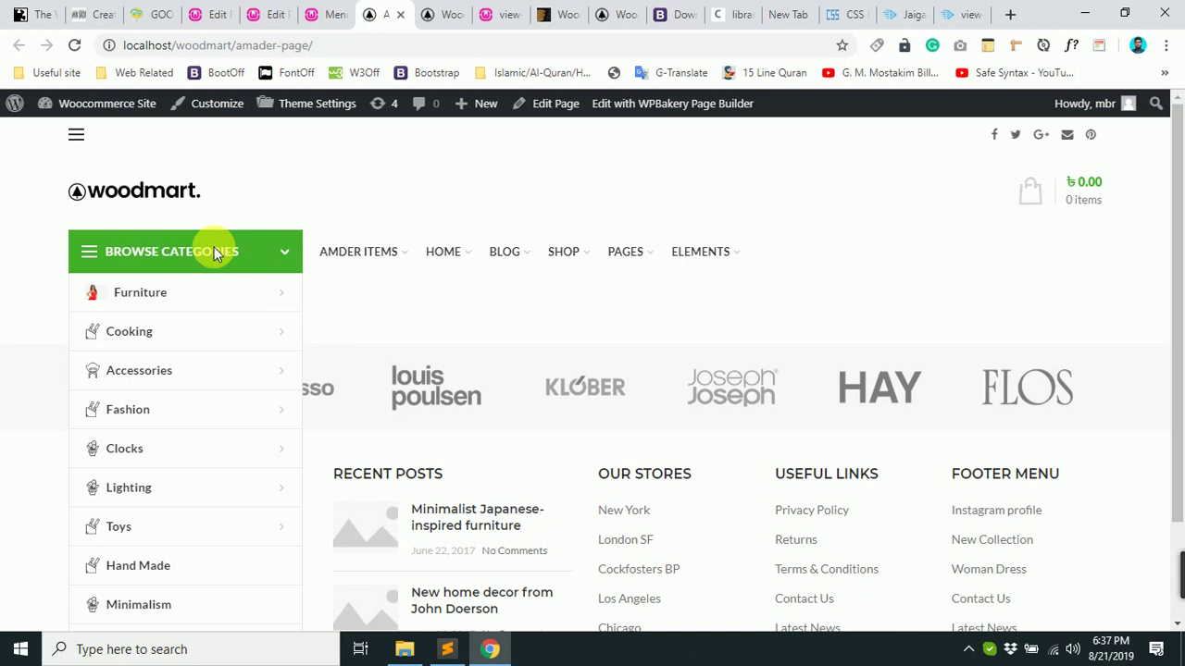
left_click(326, 14)
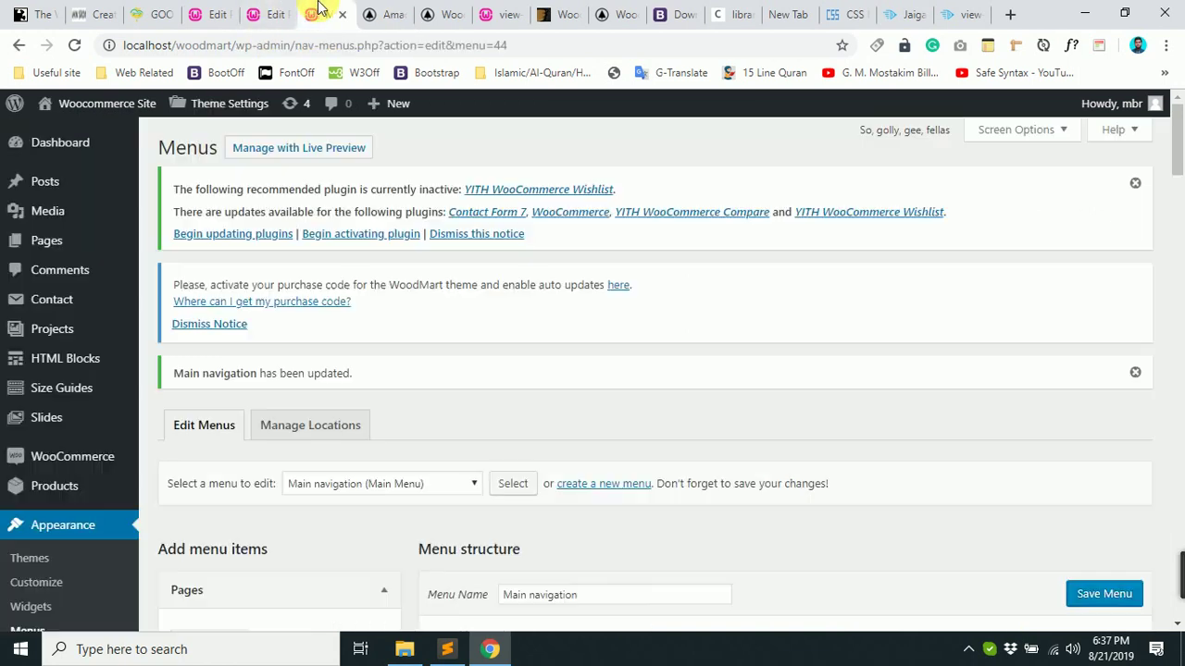
scroll(60, 585, "down", 5)
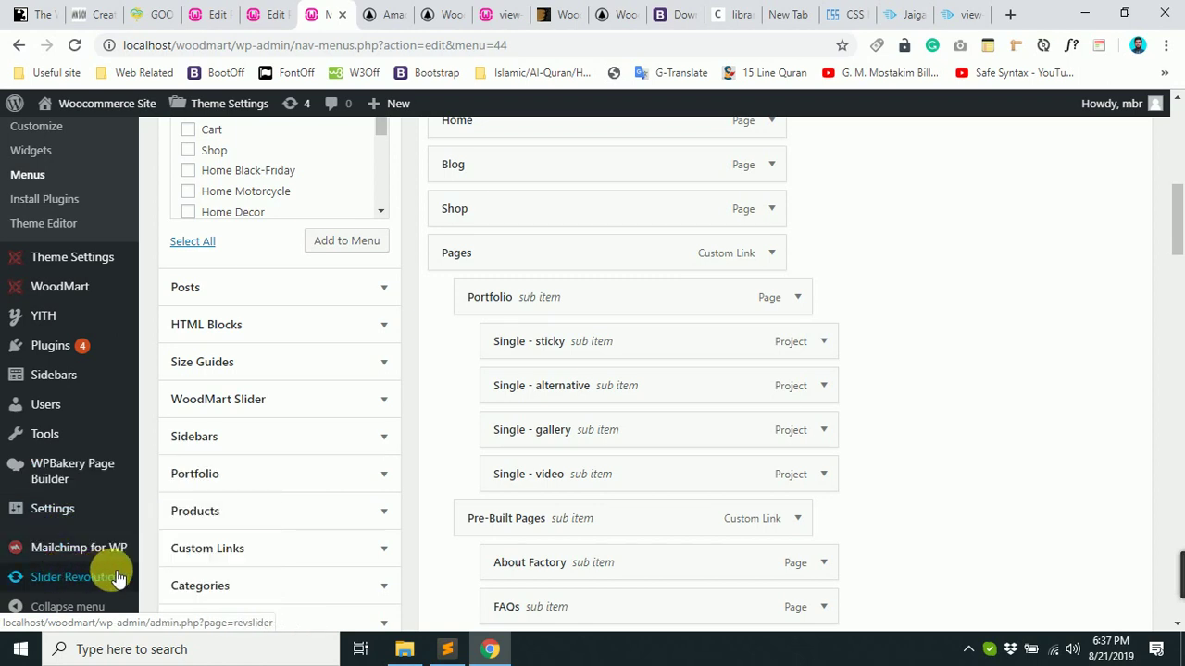
left_click(275, 12)
left_click(389, 9)
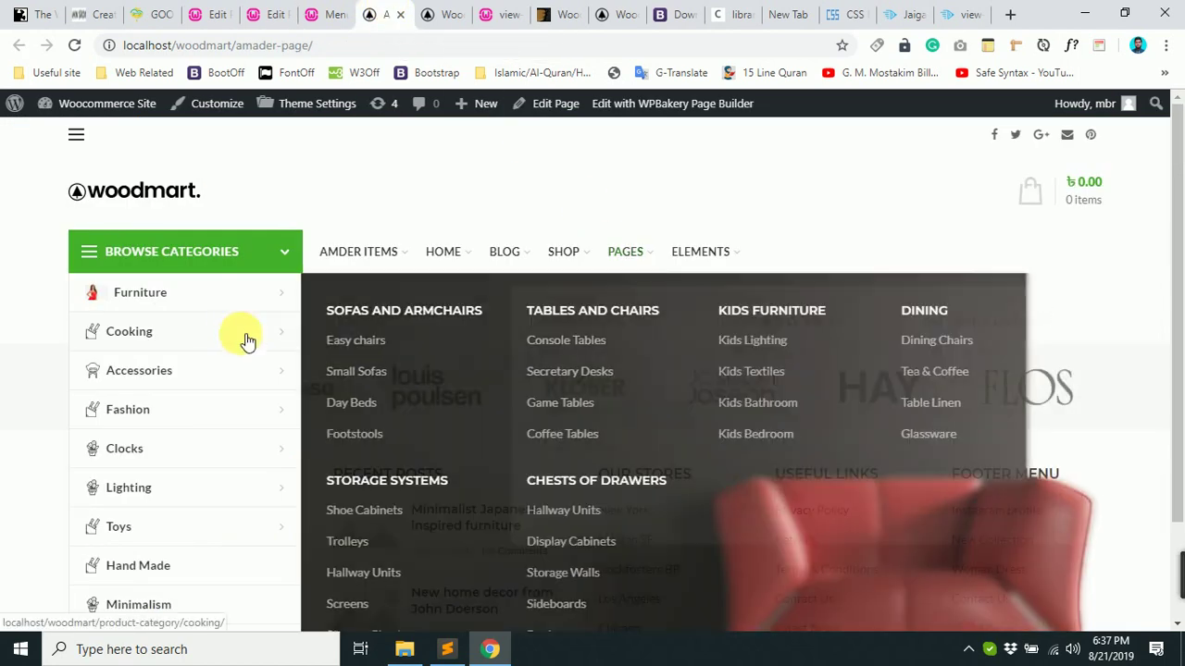
mouse_move(358, 265)
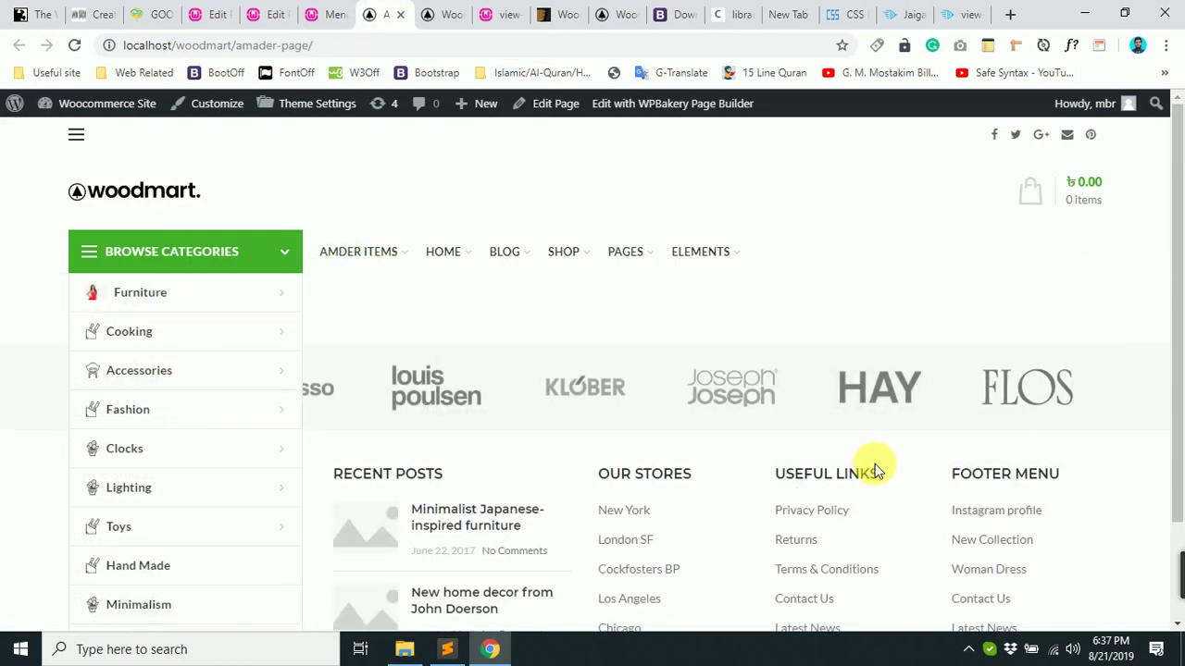
left_click(212, 14)
scroll(88, 569, "down", 2)
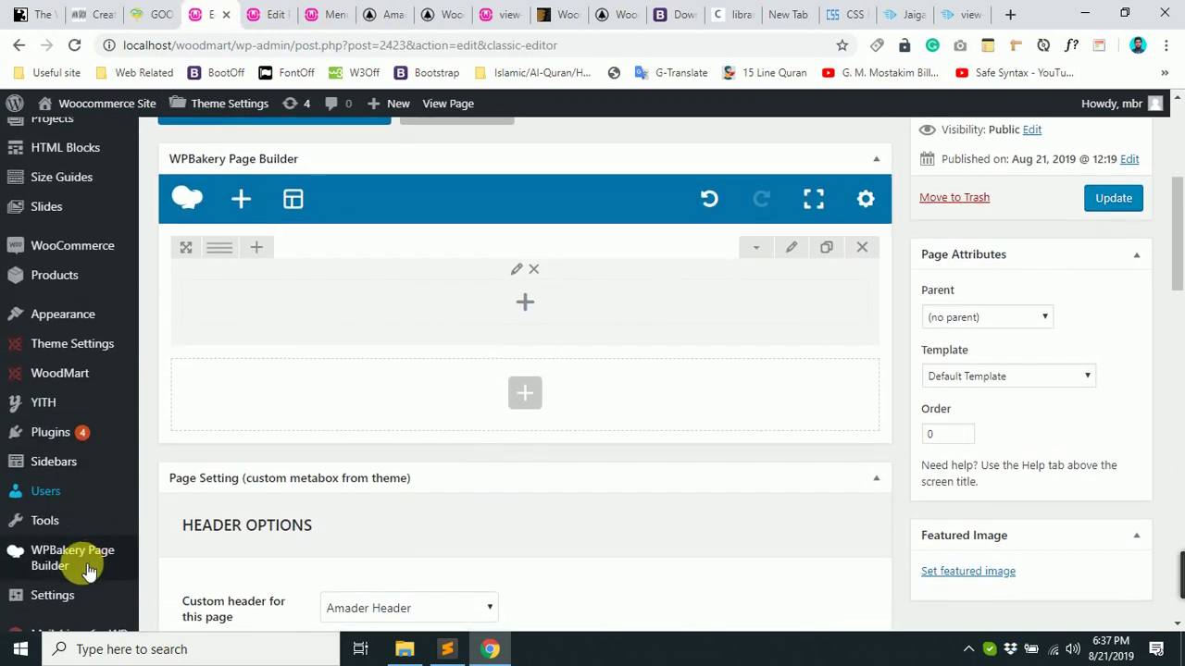
scroll(56, 579, "down", 4)
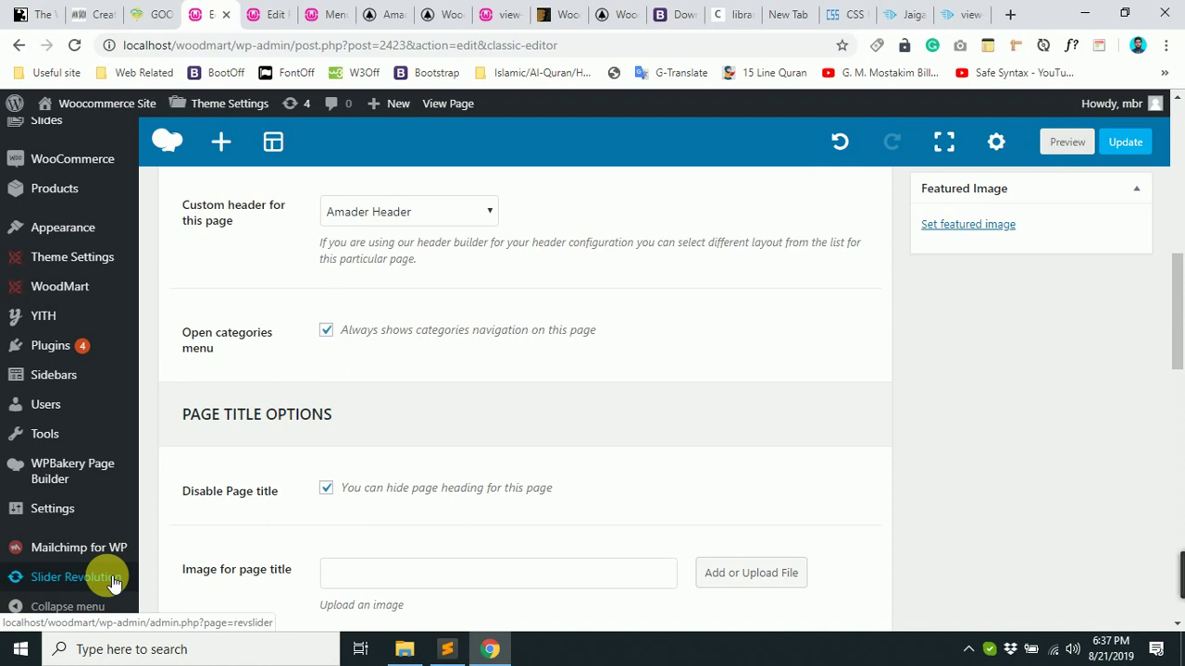
scroll(111, 555, "up", 4)
left_click(275, 14)
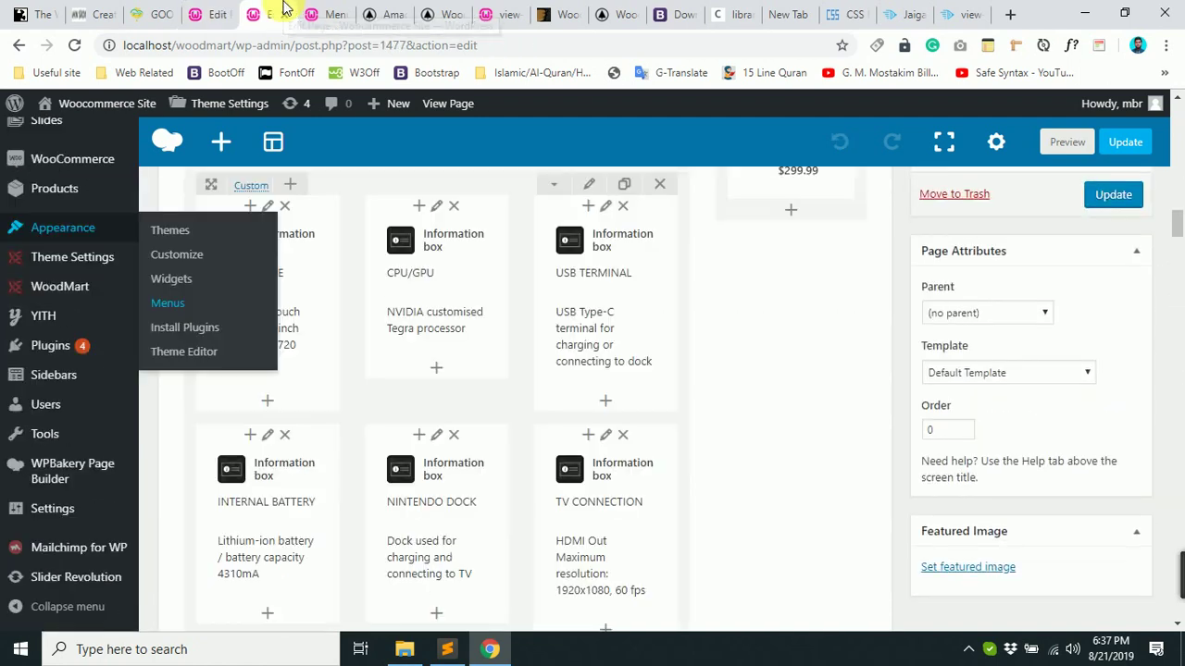
left_click(328, 13)
left_click(381, 14)
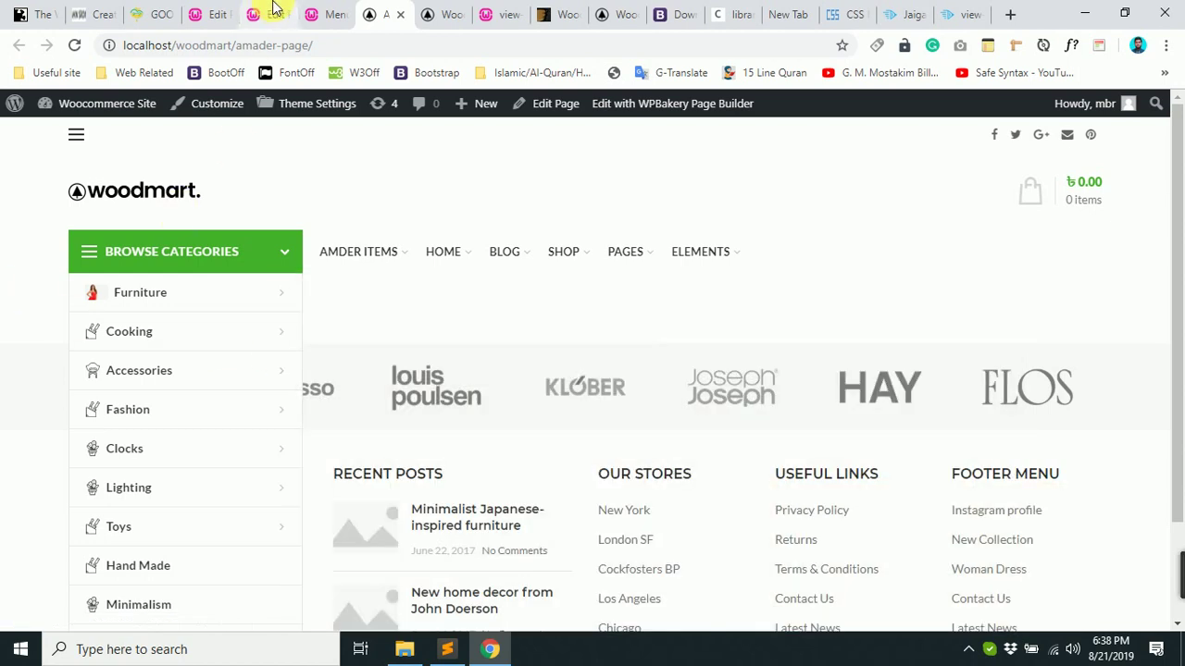
Split the new row on Amader Page into a one-quarter column followed by a three-quarter column.
left_click(236, 9)
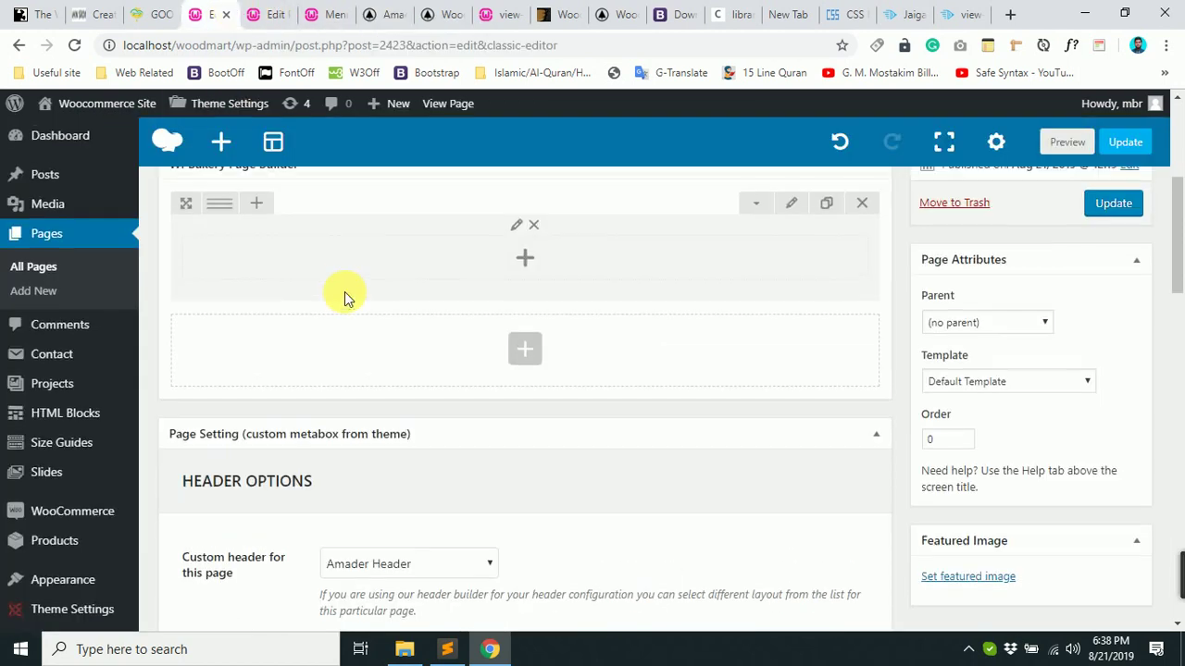
scroll(344, 296, "up", 3)
mouse_move(229, 437)
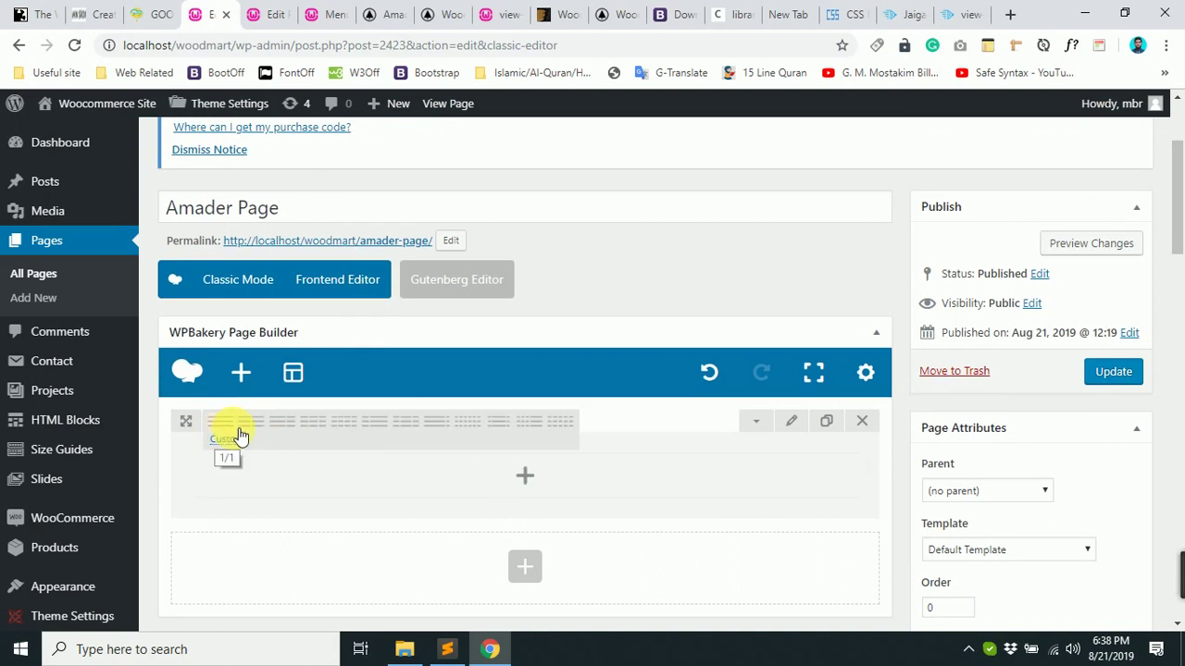
left_click(391, 436)
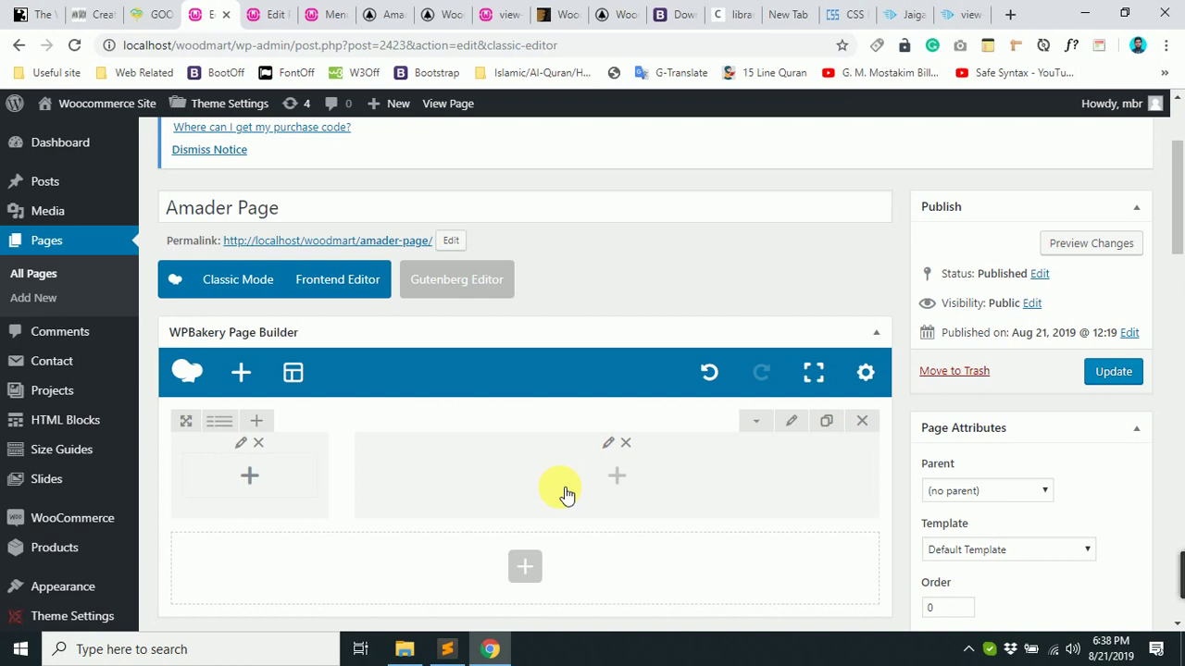
mouse_move(229, 423)
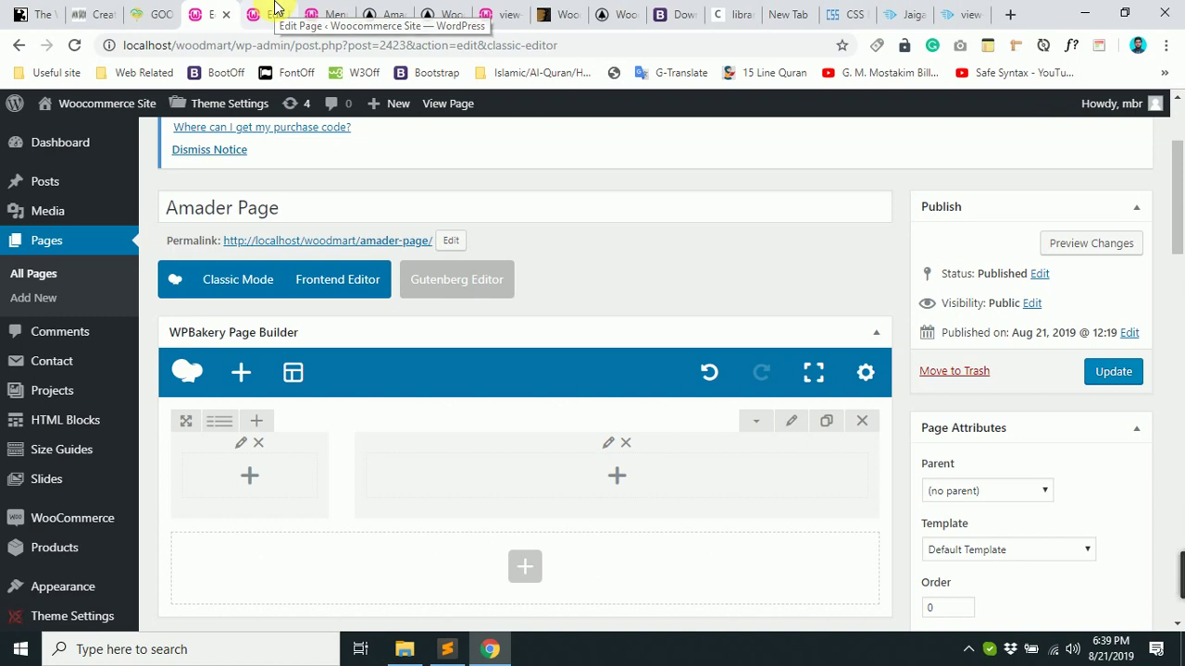
Capture a screen area of about 1206x517 on the live Amader Page, mark two side-by-side header areas with red rectangles, and discard the capture.
left_click(252, 10)
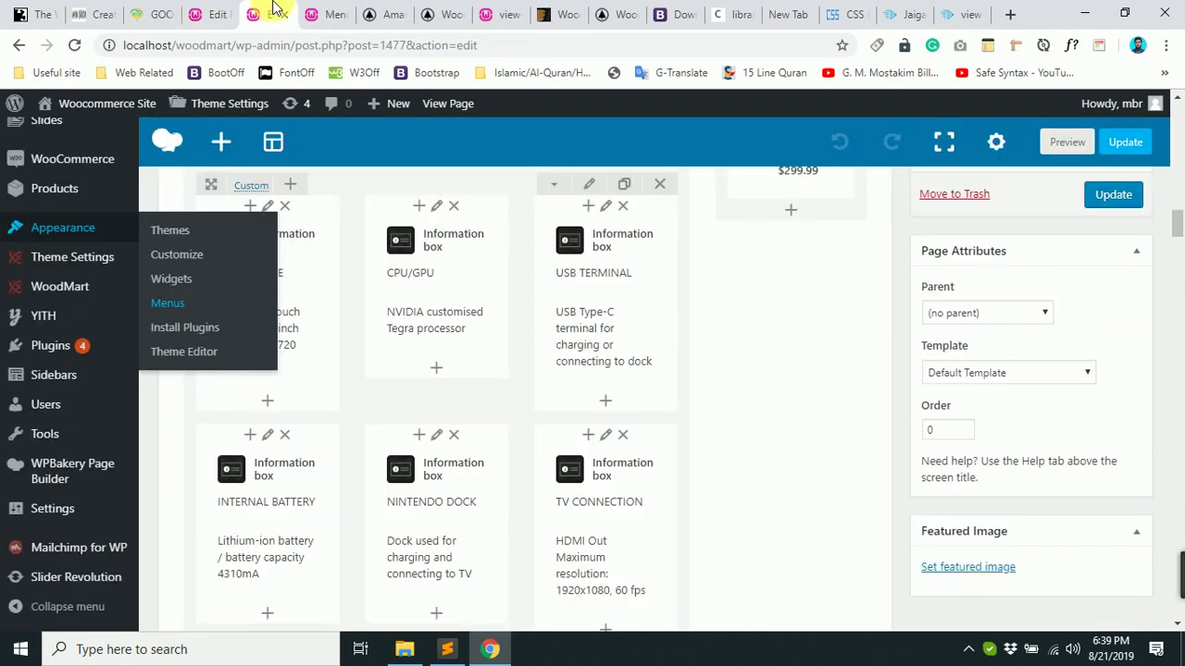
left_click(337, 12)
left_click(407, 9)
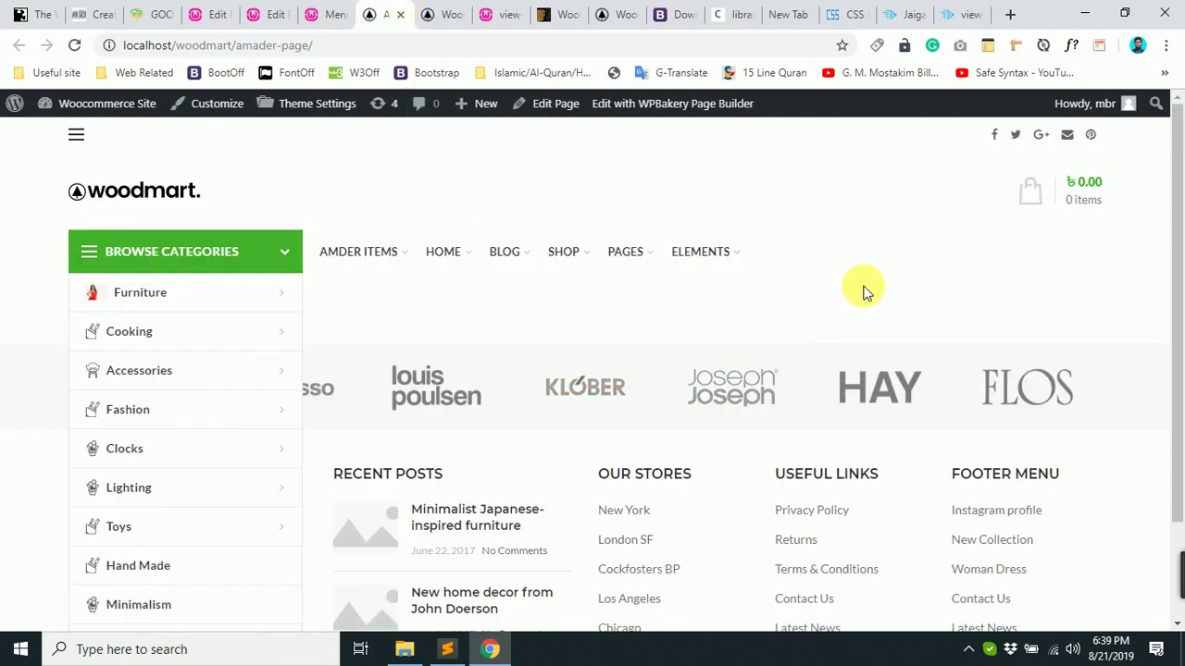
key("Print")
left_click_drag(72, 178, 1117, 627)
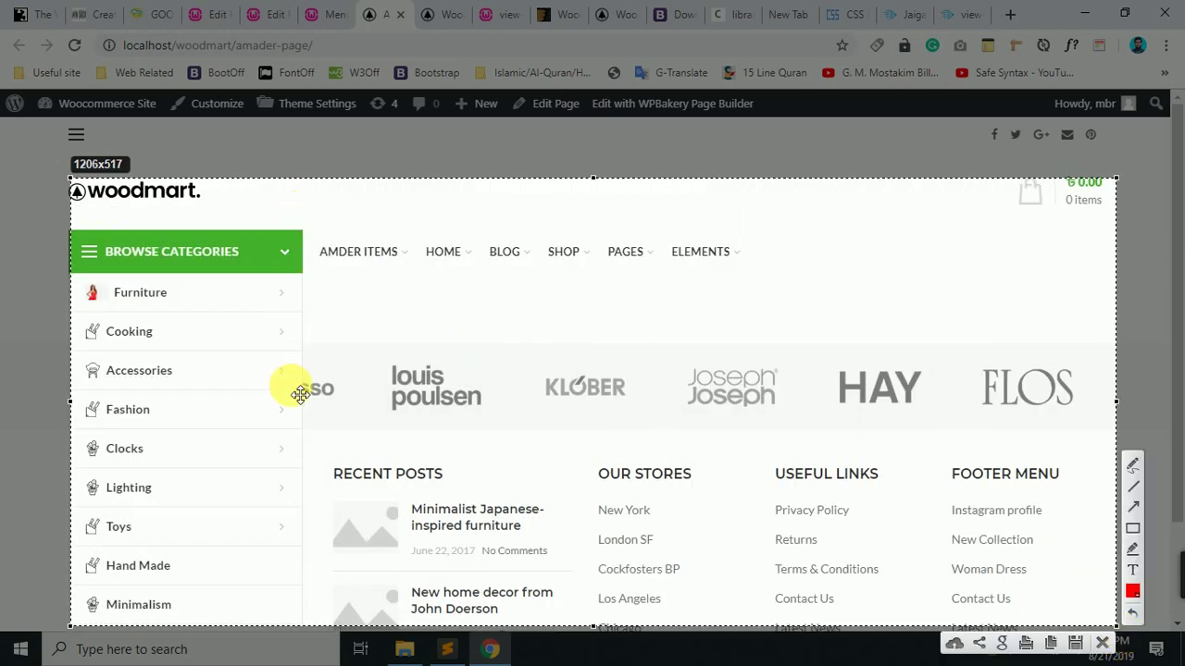
left_click(1132, 529)
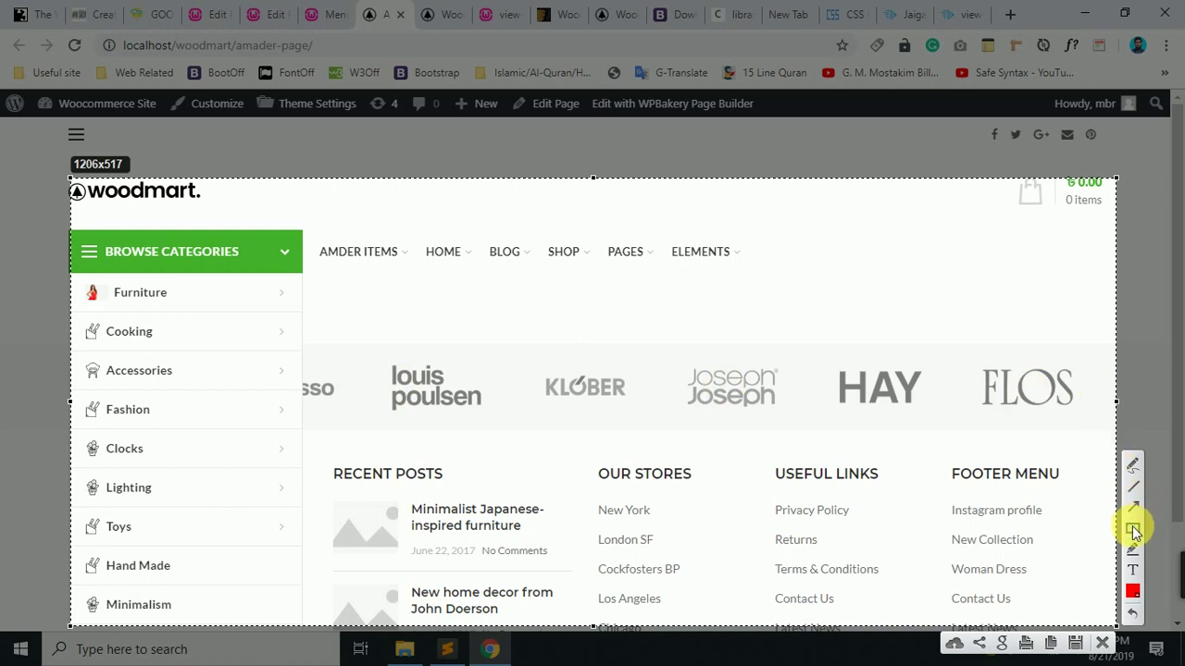
left_click_drag(70, 178, 387, 266)
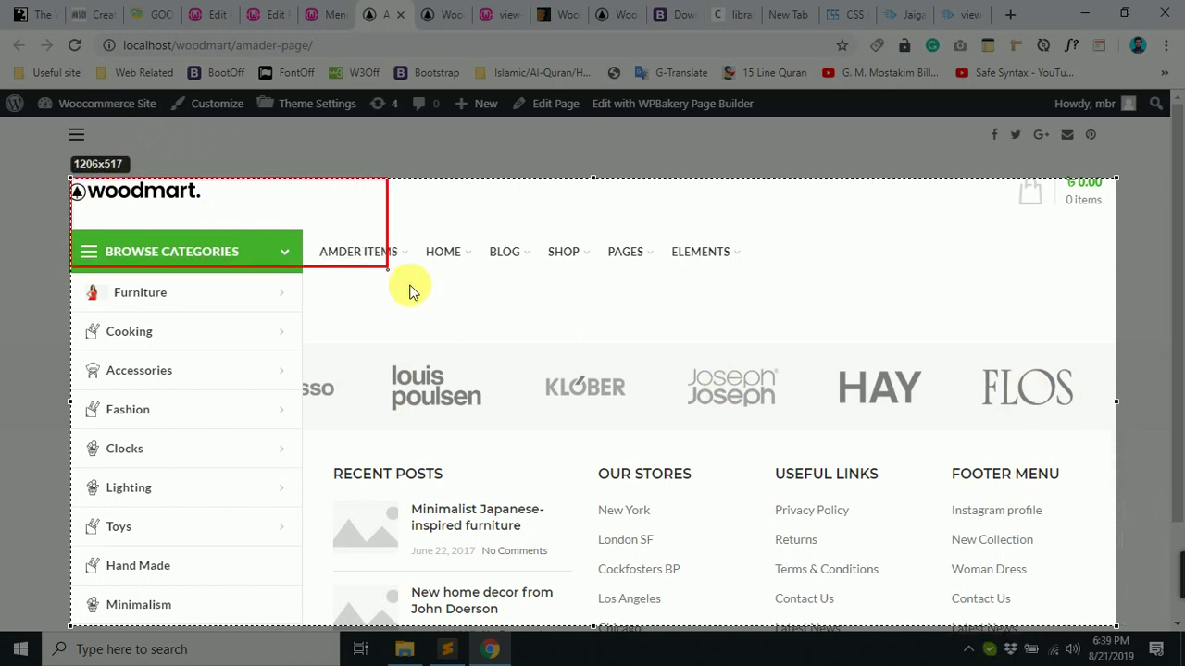
key("ctrl+z")
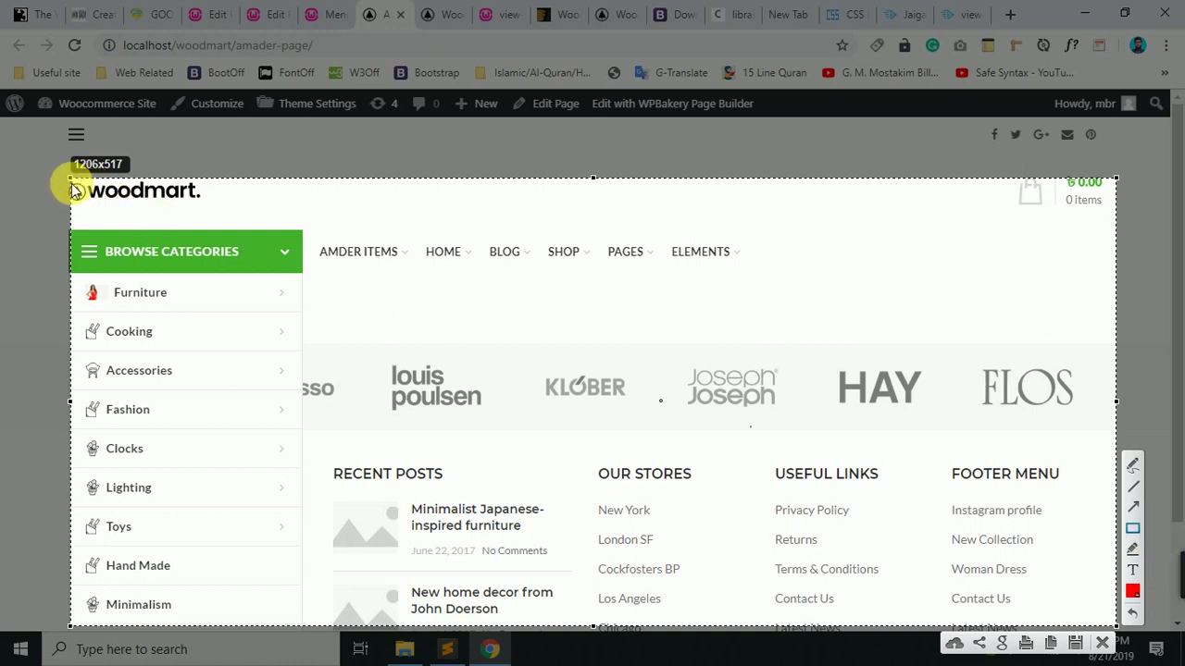
left_click_drag(72, 183, 595, 316)
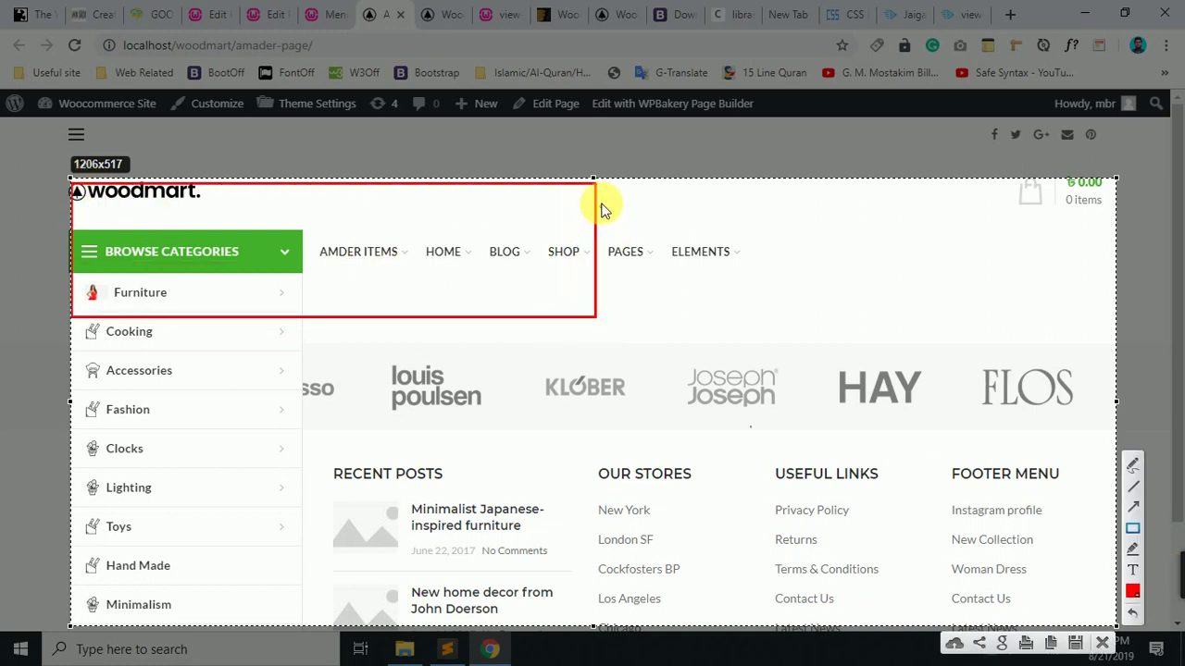
mouse_move(595, 178)
left_mouse_down()
mouse_move(1115, 347)
mouse_move(1115, 316)
left_mouse_up()
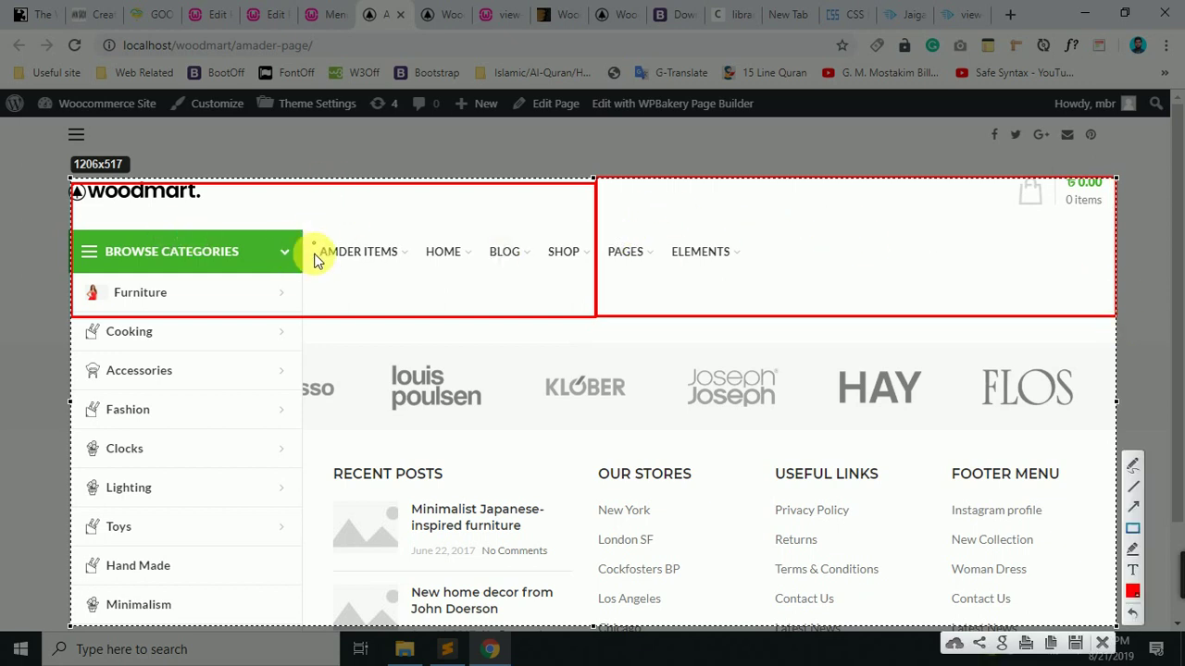
left_click(1106, 645)
Return to the Amader Page editor and delete both the three-quarter and the one-quarter column of the row.
left_click(324, 14)
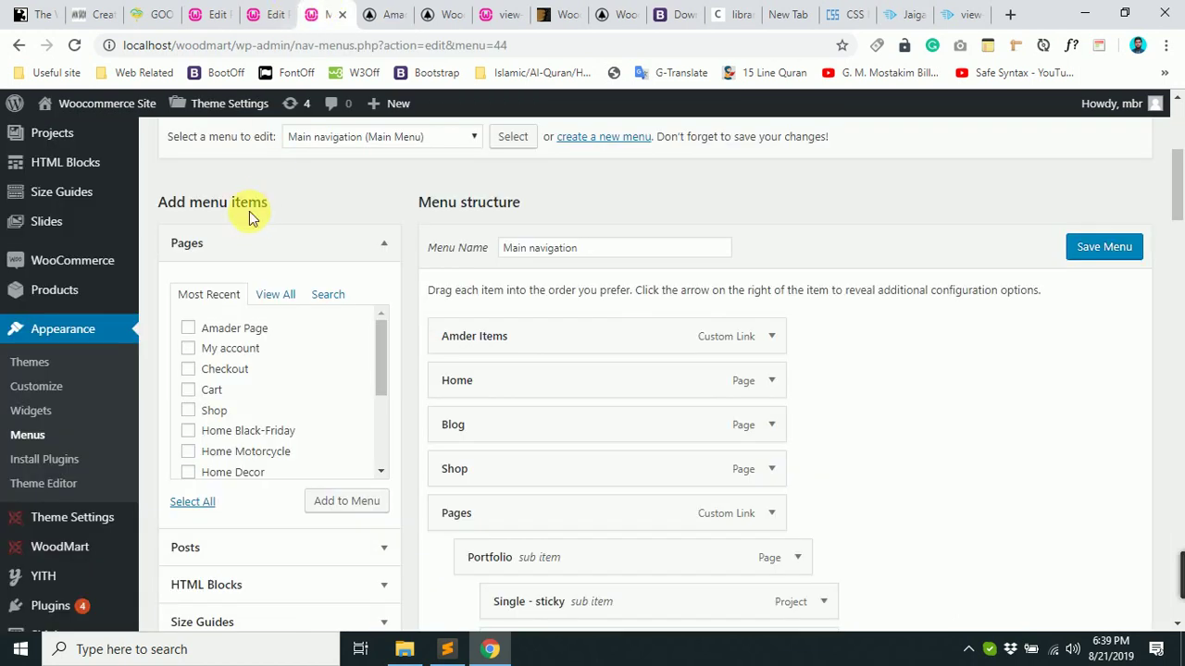
left_click(275, 13)
key("ctrl+shift+Tab")
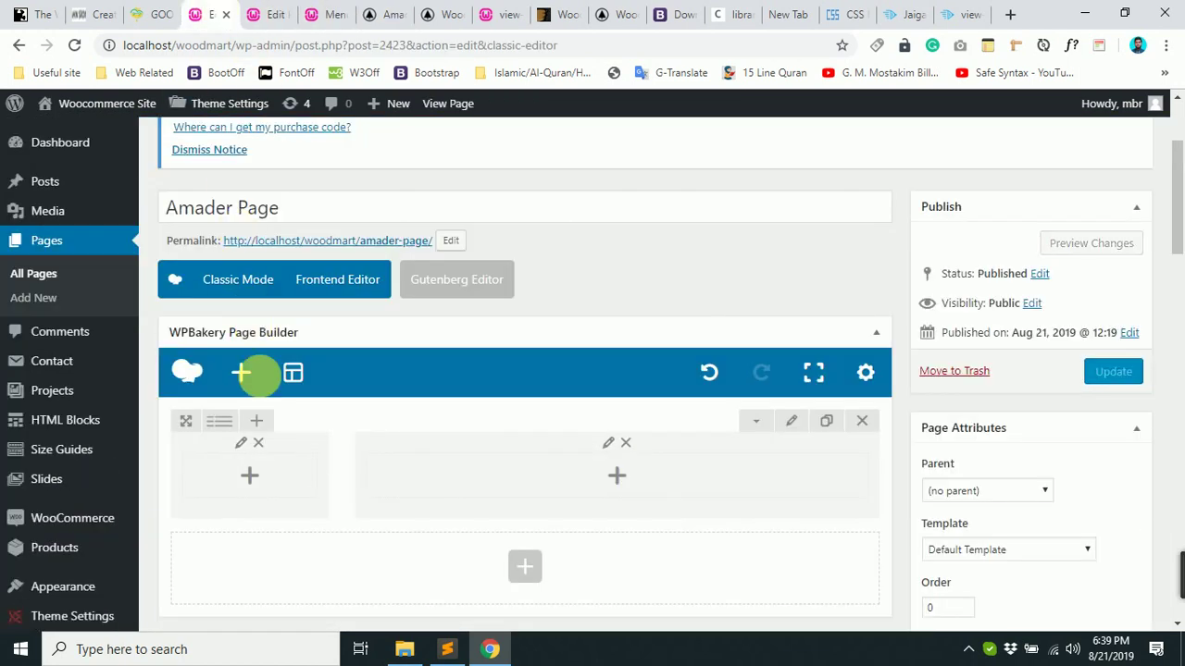
left_click(627, 444)
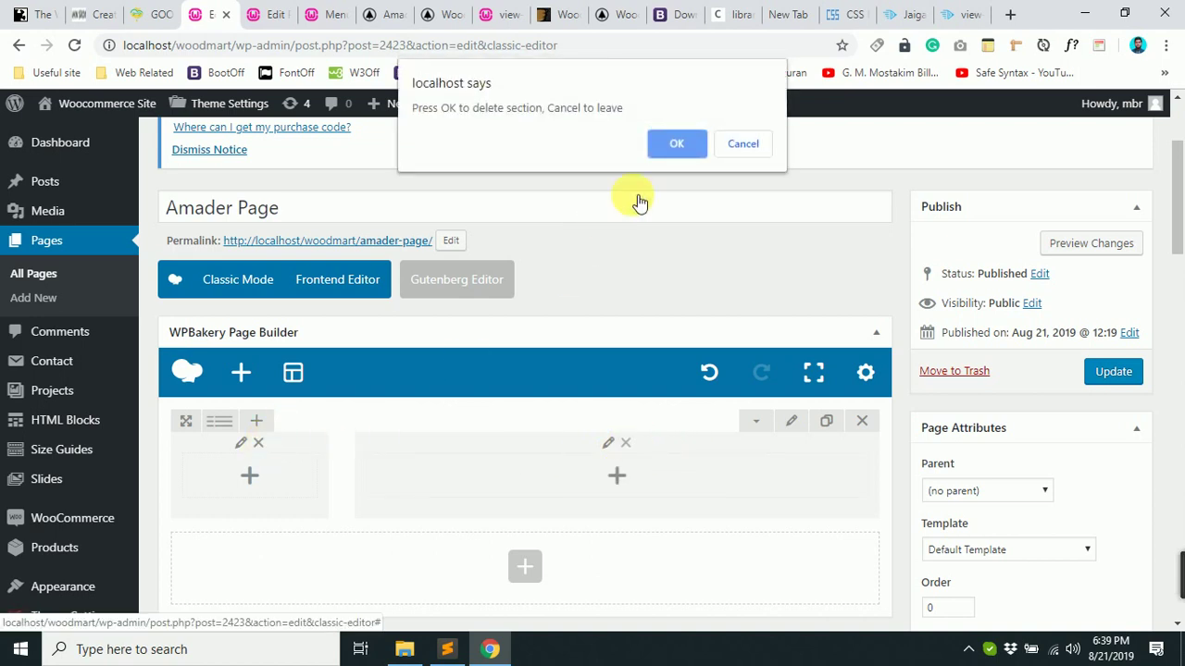
left_click(677, 144)
left_click(258, 442)
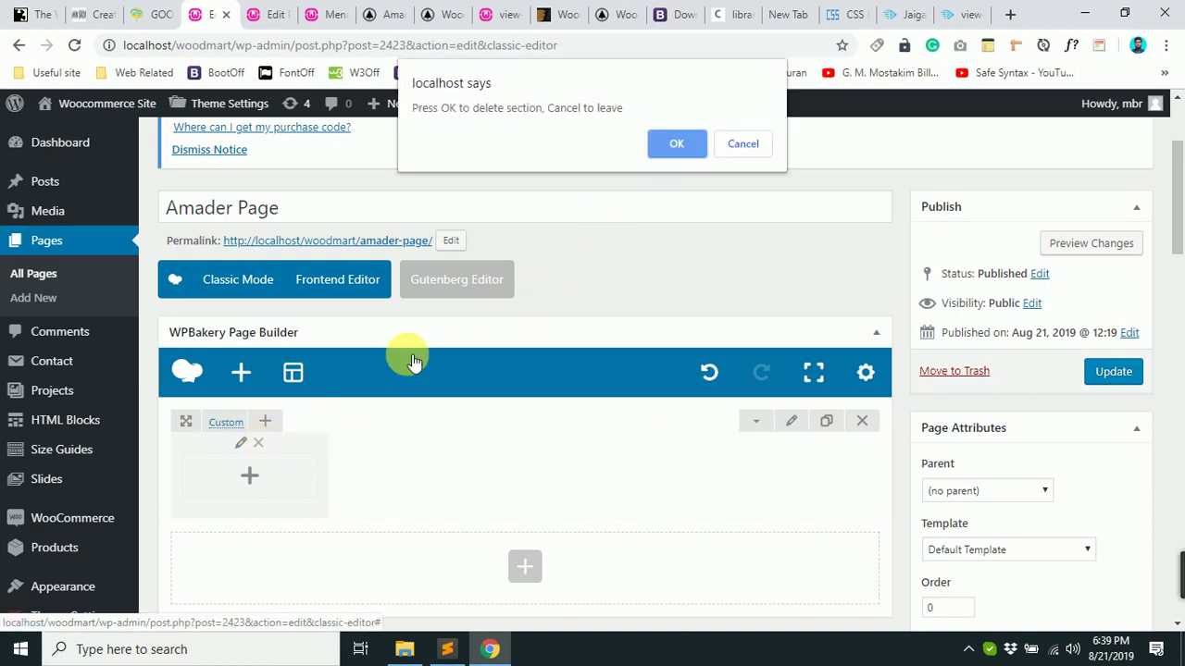
left_click(653, 151)
Add a Row element to the blank page and apply the 1/4 + 3/4 row layout.
scroll(378, 481, "down", 2)
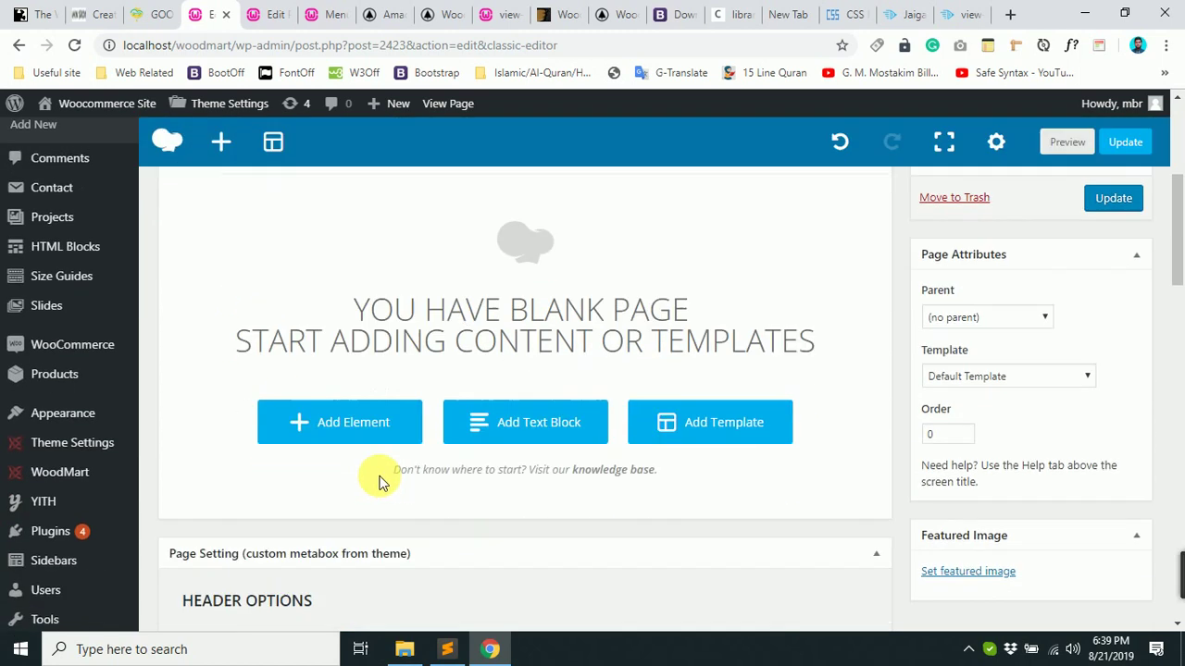
left_click(352, 431)
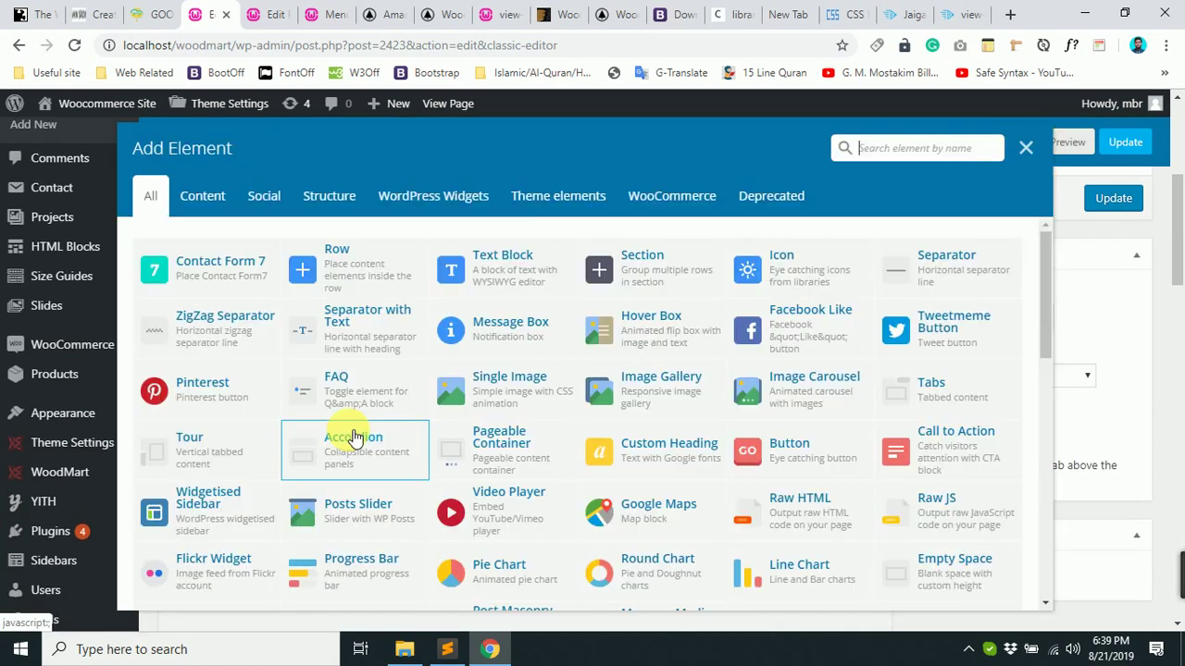
left_click(354, 266)
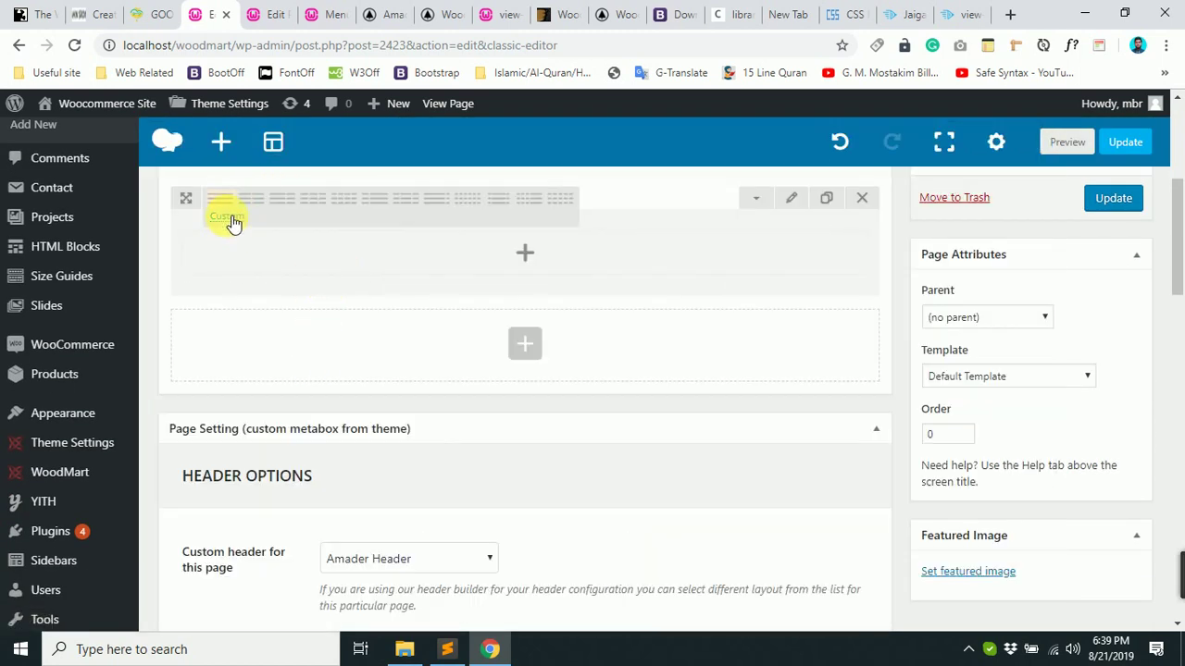
left_click(232, 221)
left_click_drag(688, 346, 613, 344)
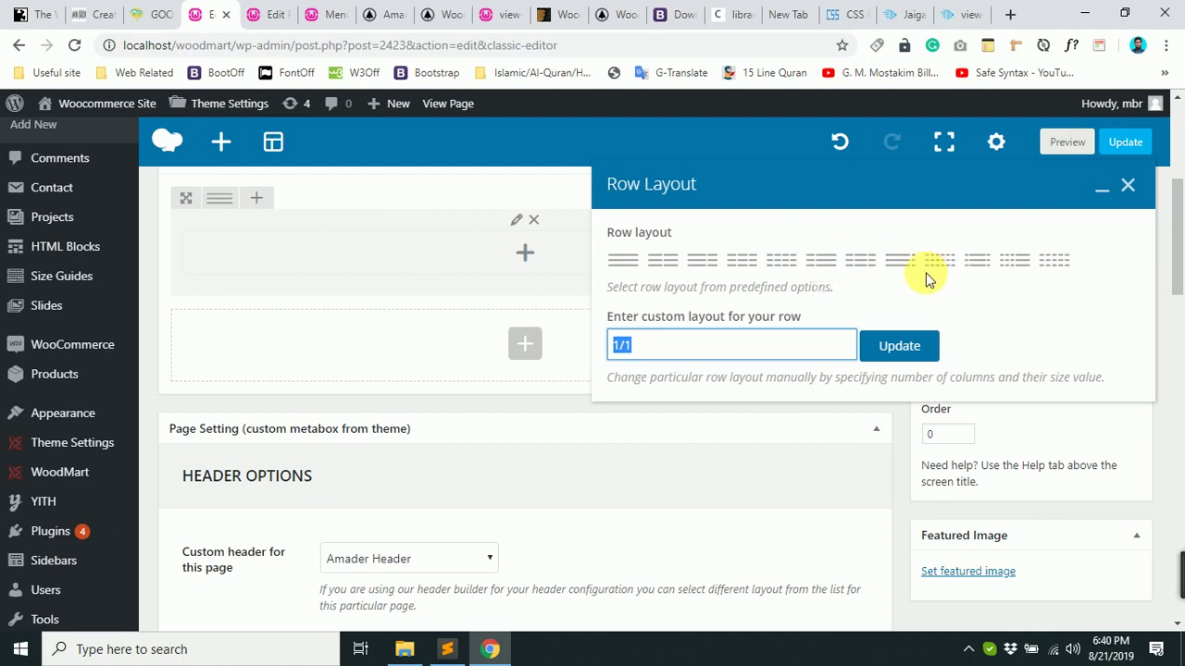
left_click(831, 266)
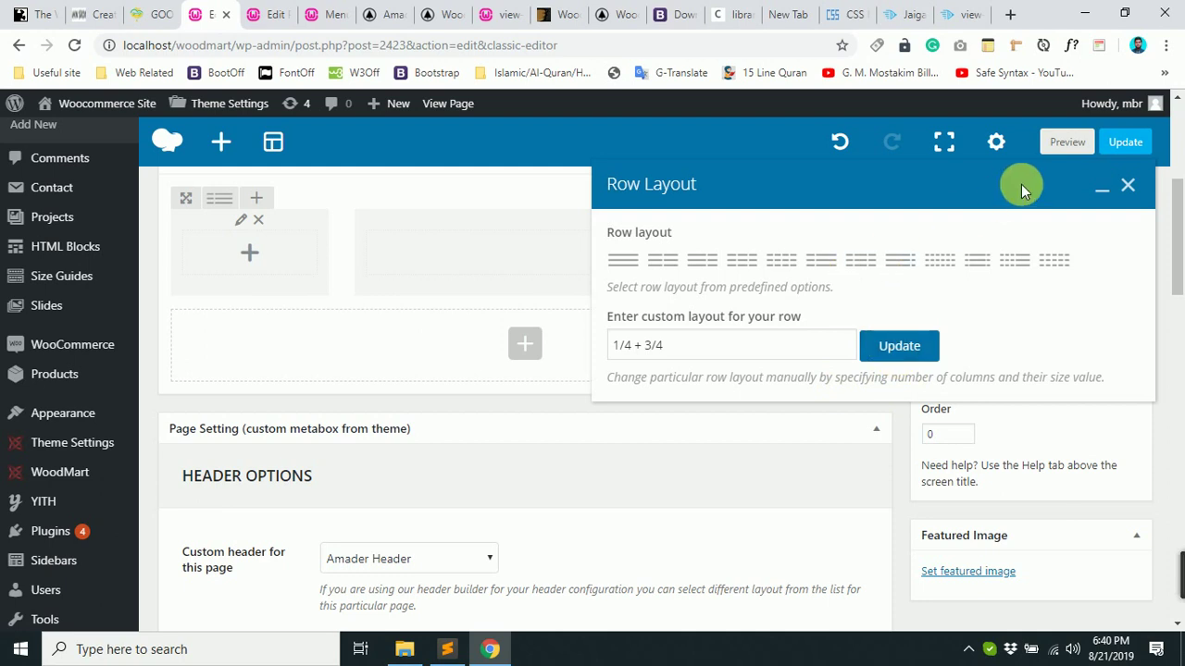
left_click(900, 348)
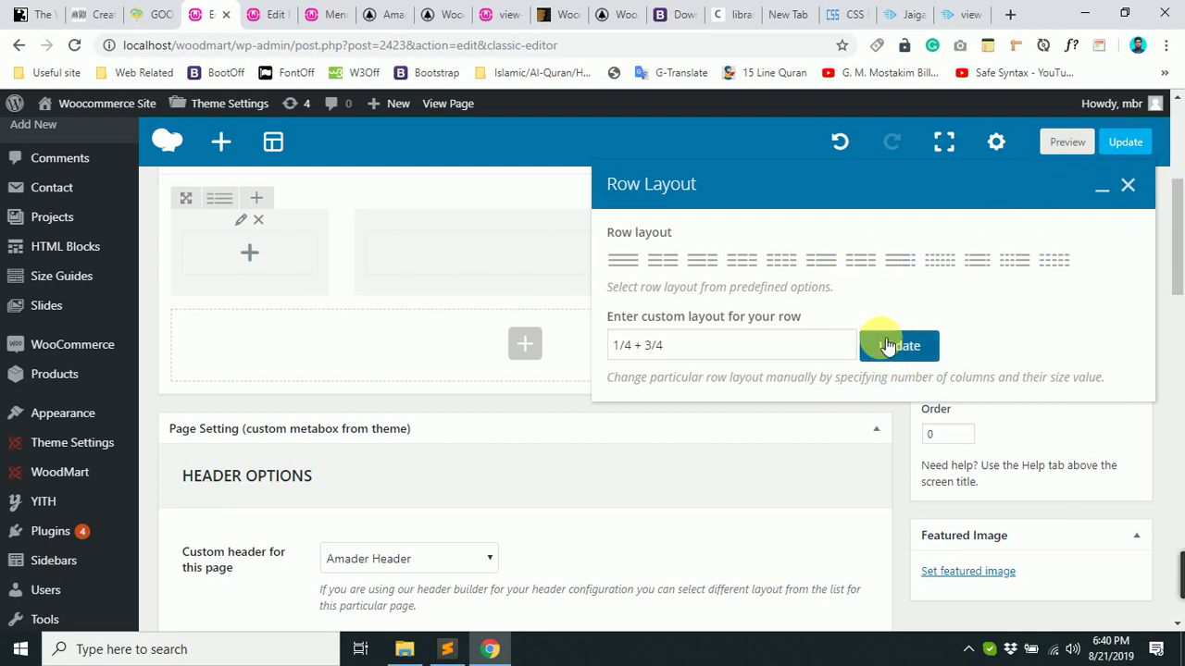
left_click(1127, 184)
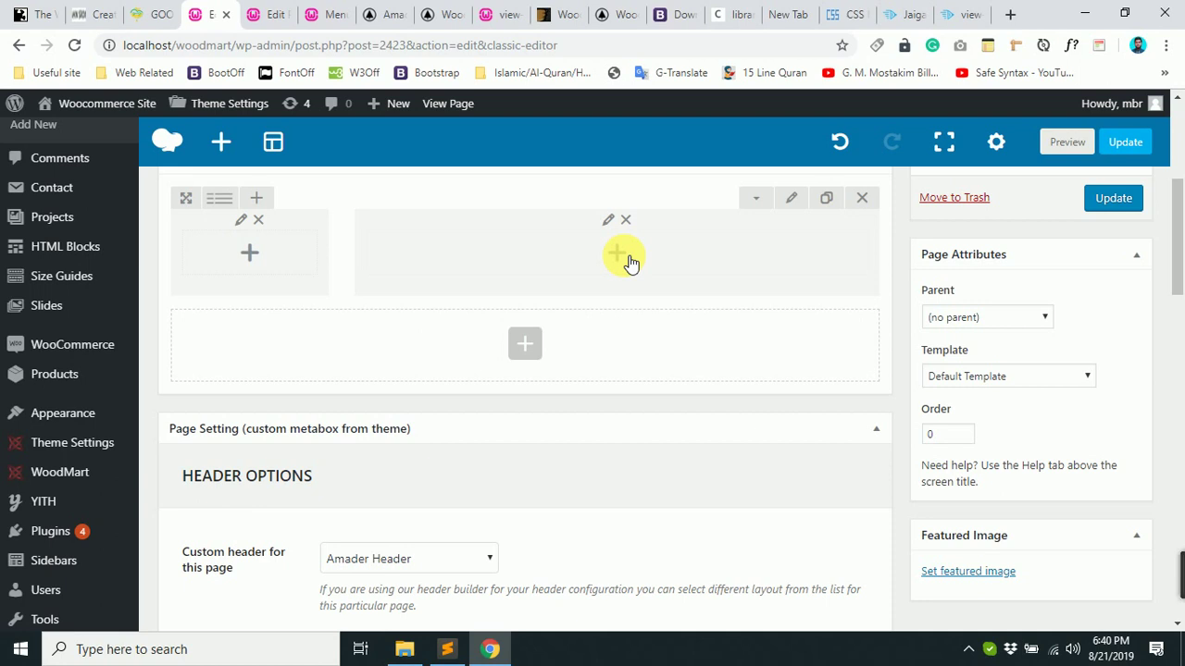
Turn off the Open categories menu option in Amader Page's header options and update the page.
left_click(262, 14)
left_click(330, 14)
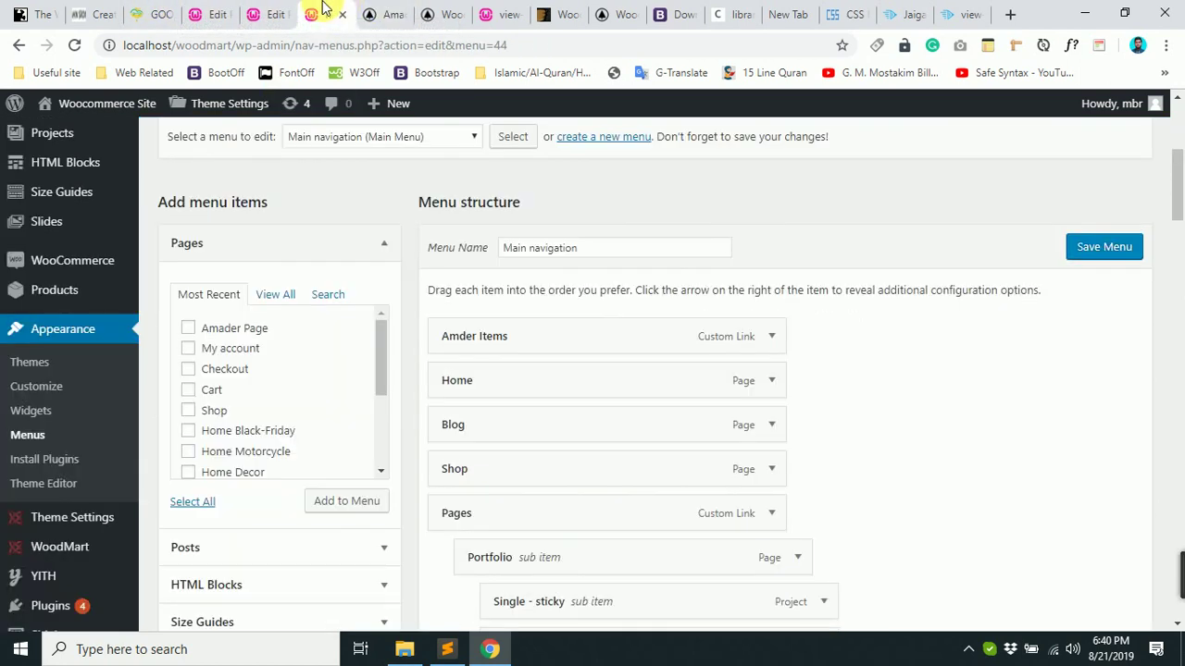
left_click(202, 9)
scroll(232, 410, "down", 7)
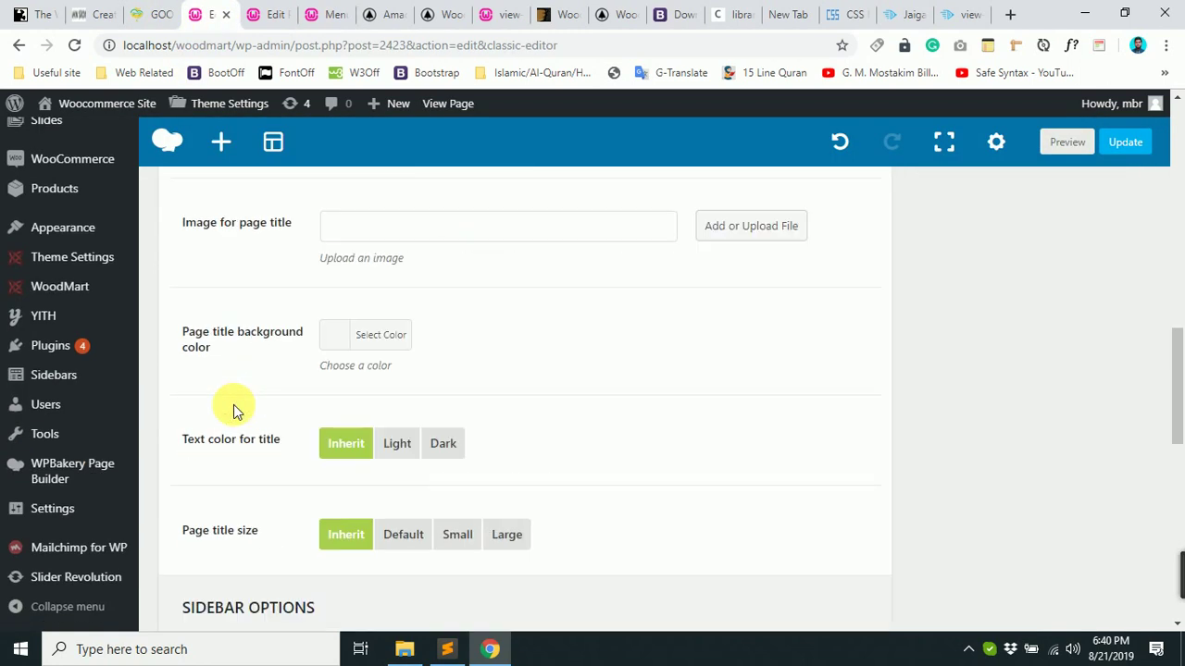
scroll(250, 416, "up", 4)
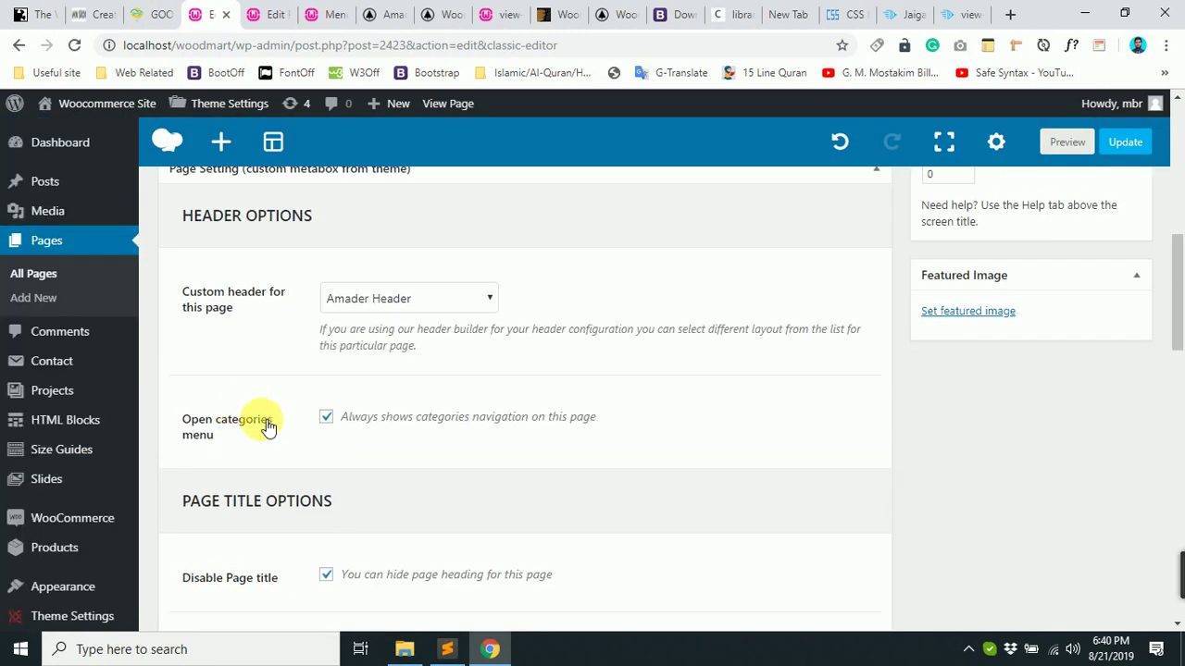
left_click(326, 418)
left_click(1123, 145)
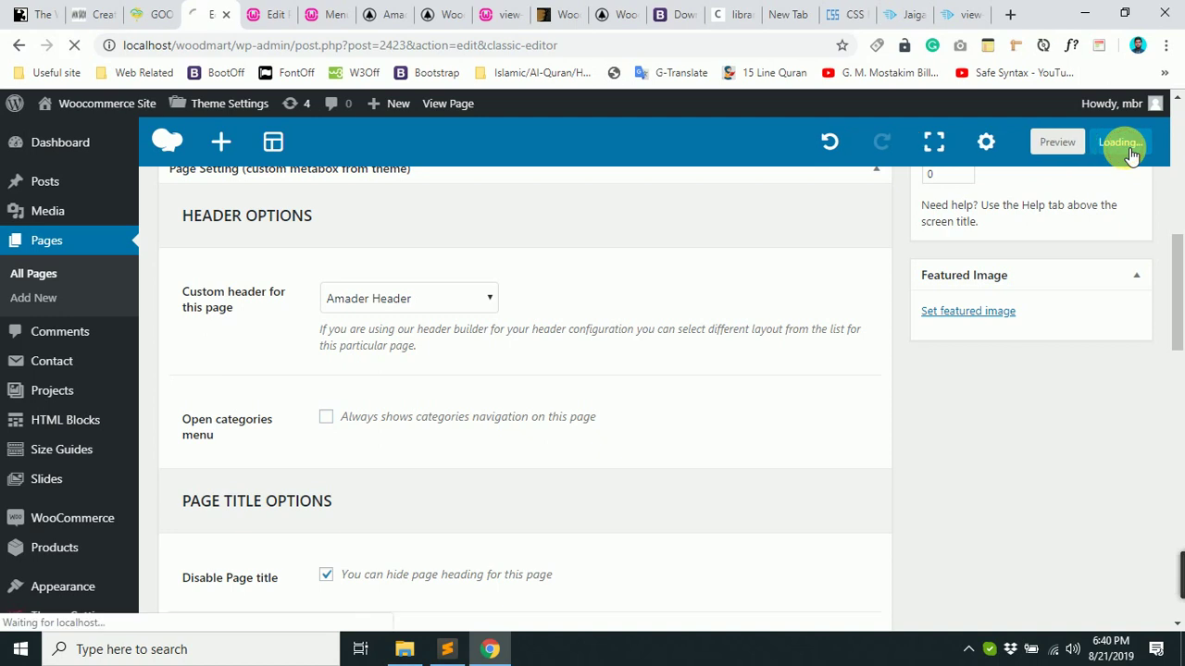
Reload the live Amader Page and check how the Browse Categories menu and its submenu behave.
scroll(426, 324, "up", 4)
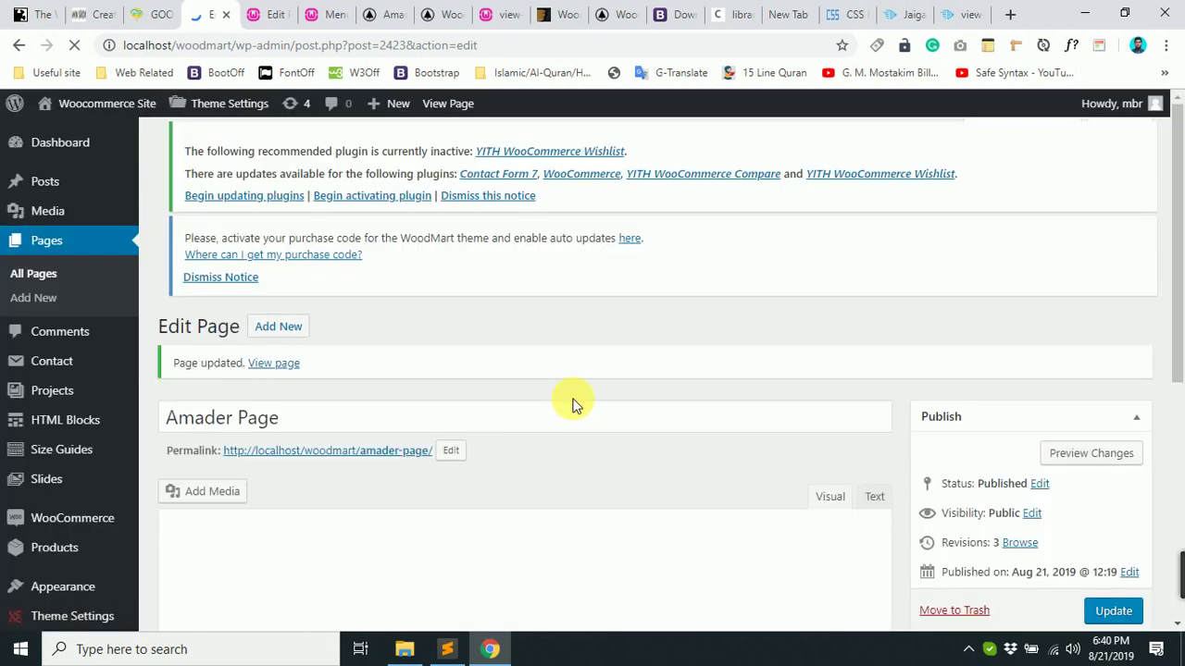
left_click(385, 13)
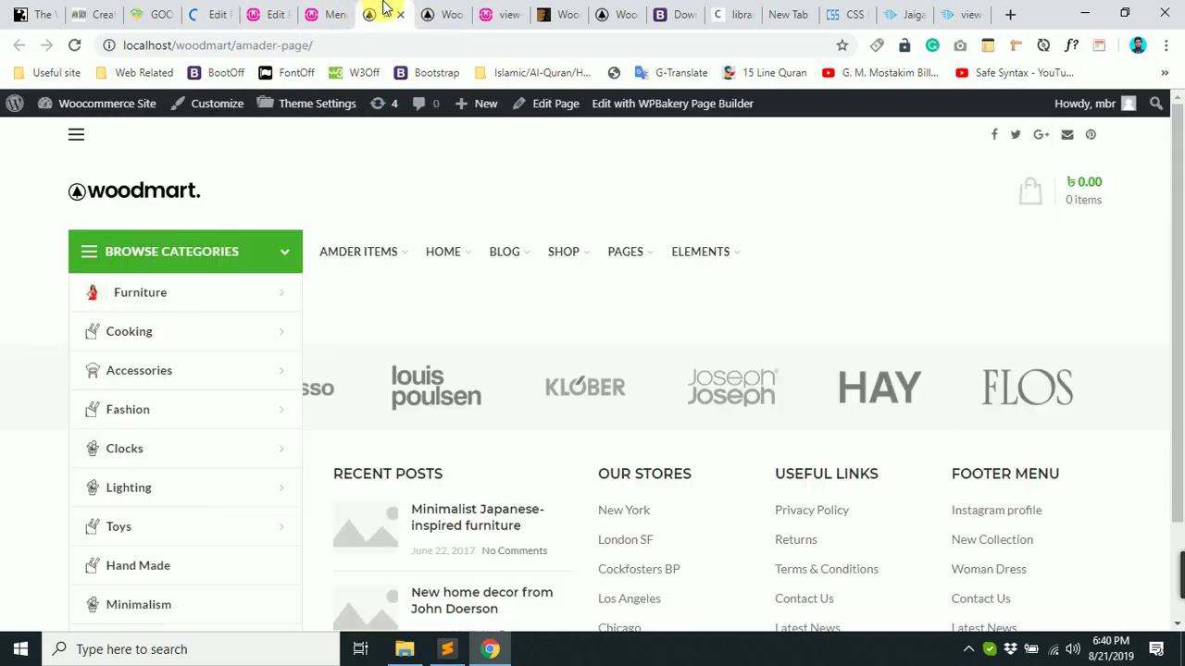
left_click(76, 45)
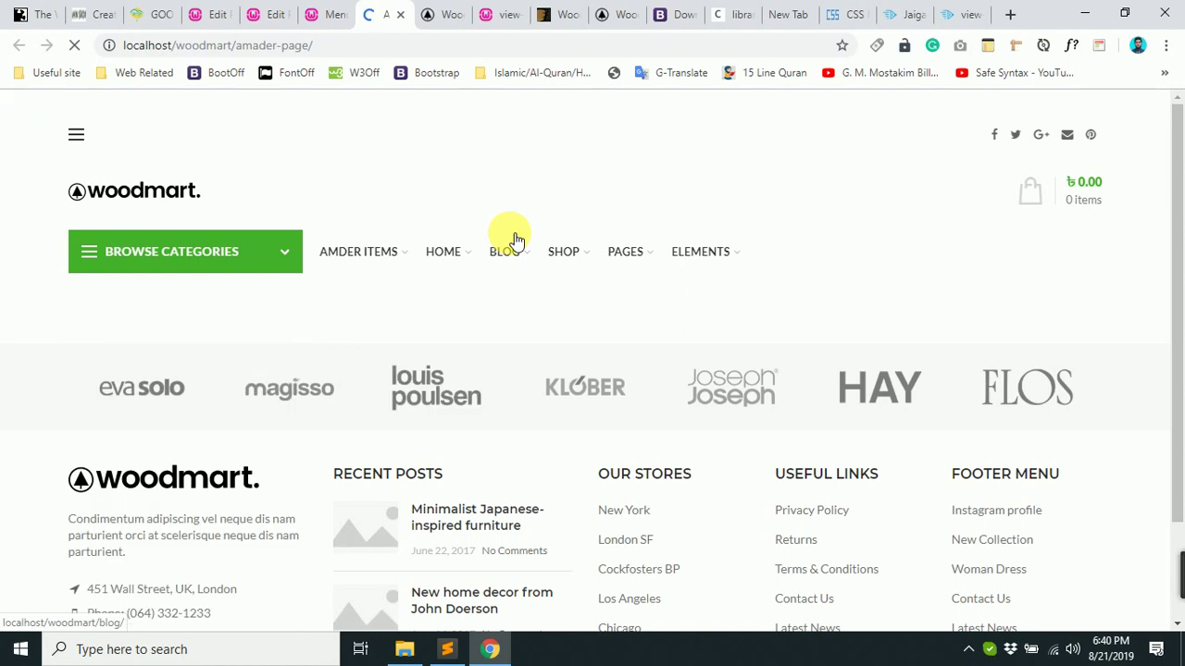
mouse_move(507, 239)
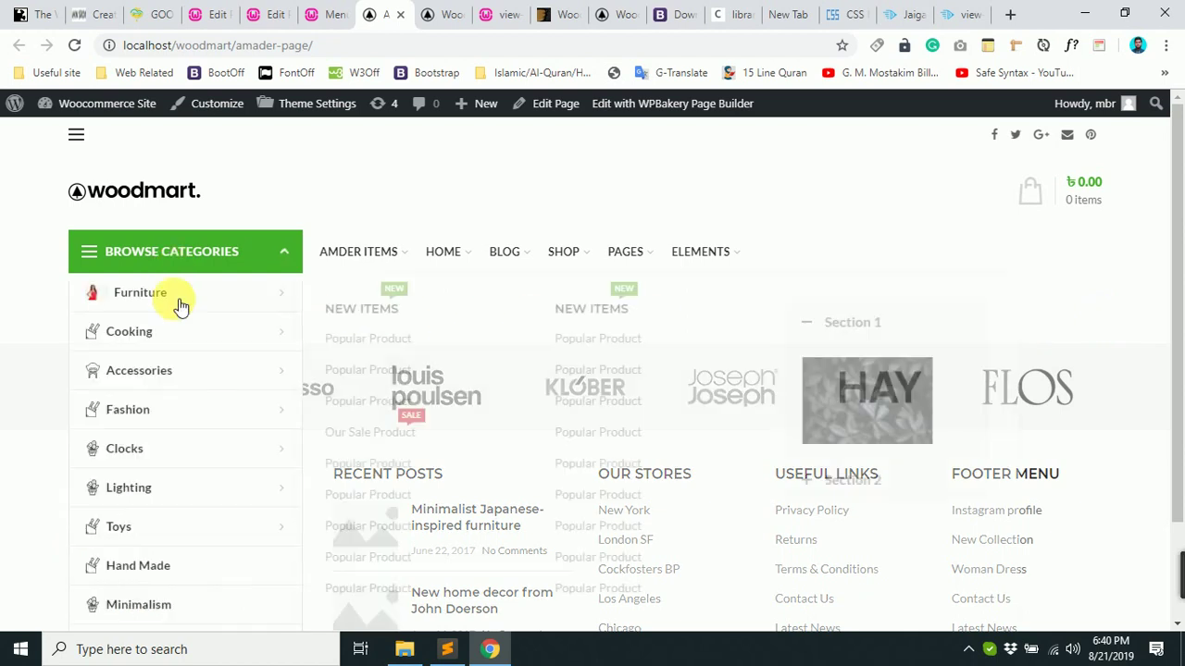
Return to the Amader Page editor and delete the one-quarter and three-quarter columns from the page builder.
left_click(271, 13)
left_click(208, 14)
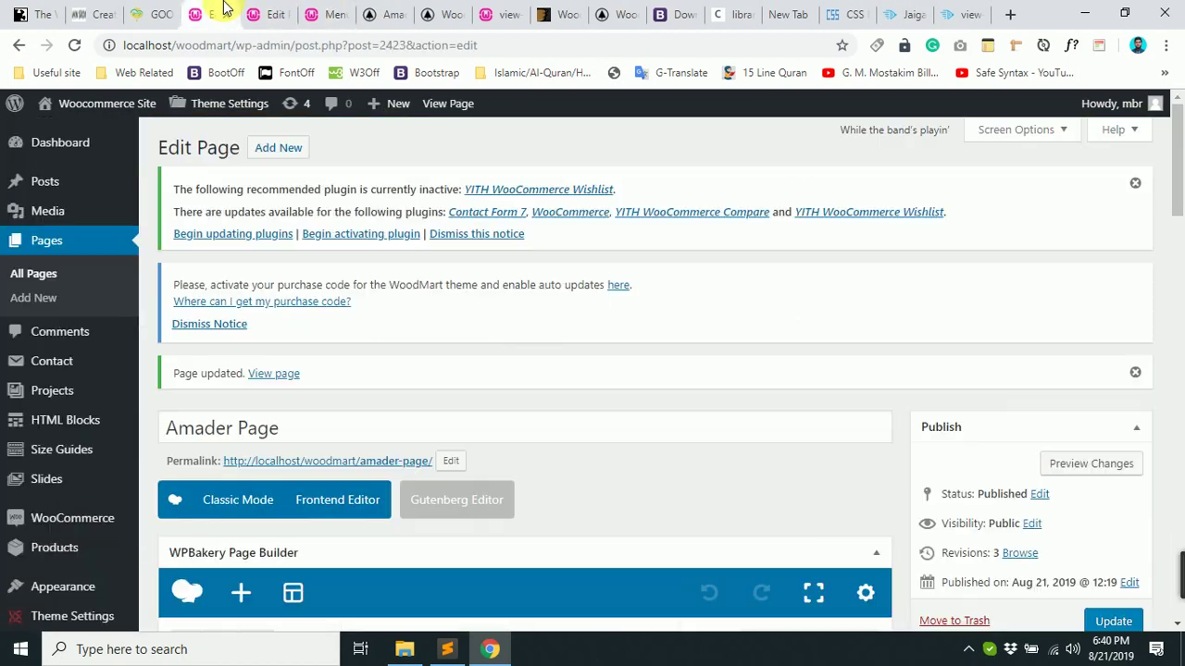
scroll(262, 391, "down", 3)
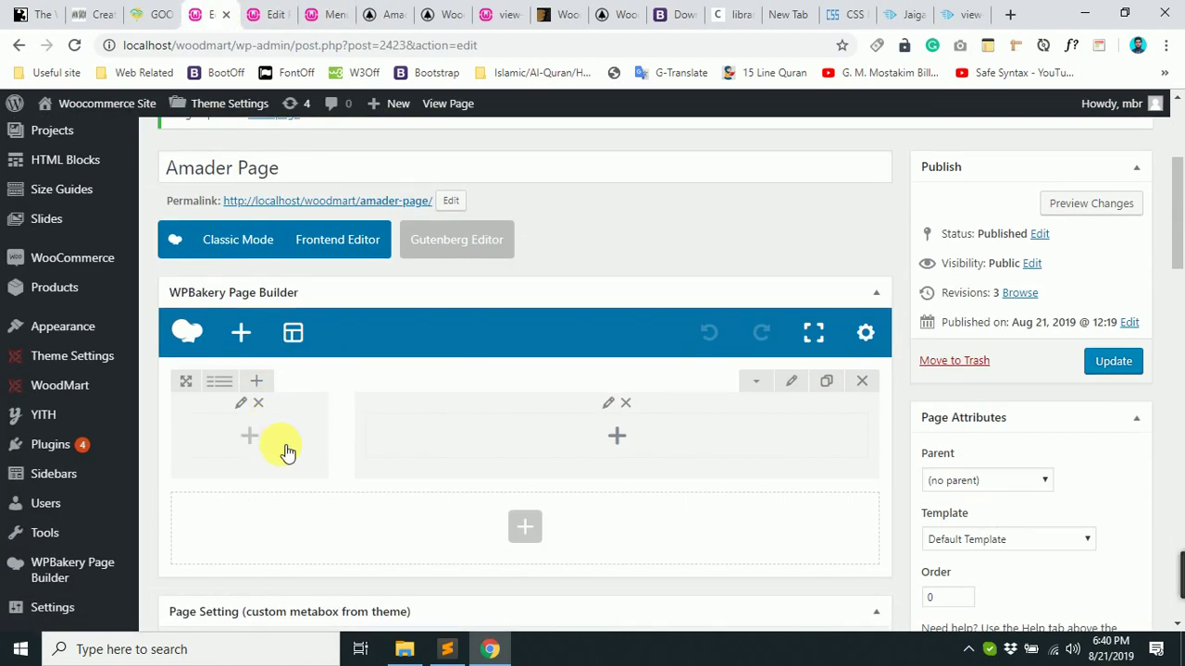
left_click(258, 403)
left_click(669, 150)
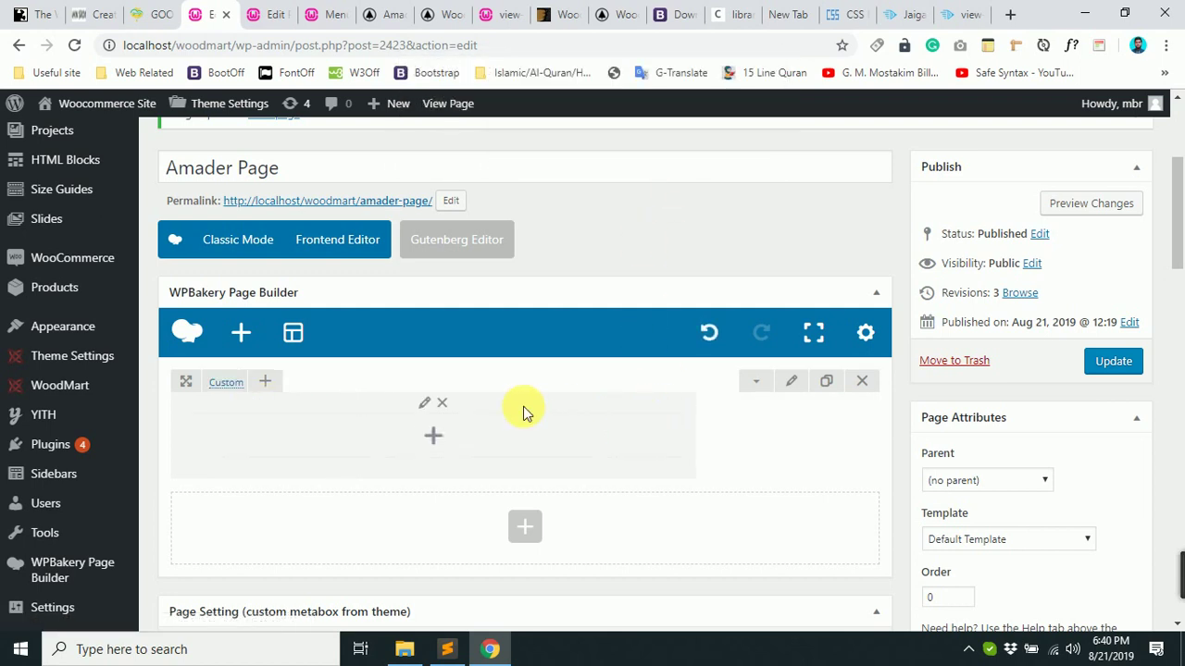
left_click(444, 404)
left_click(704, 148)
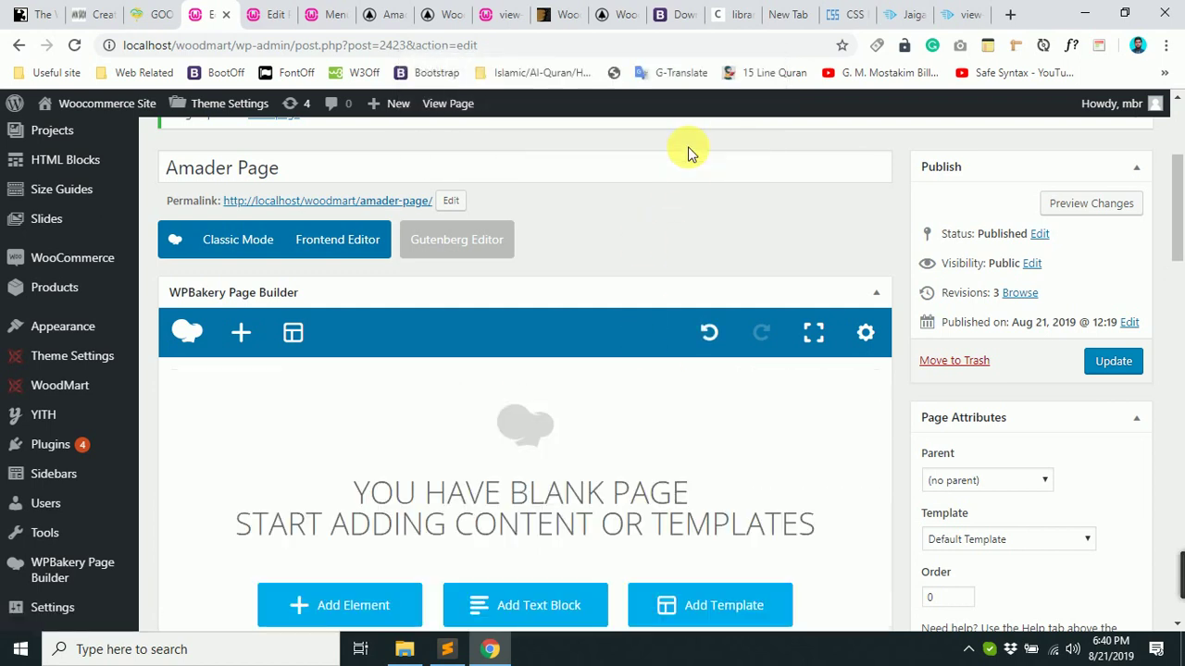
Add a Row to the blank page and insert a Revolution Slider 6 element in it using the Electronics-23 module.
left_click(312, 620)
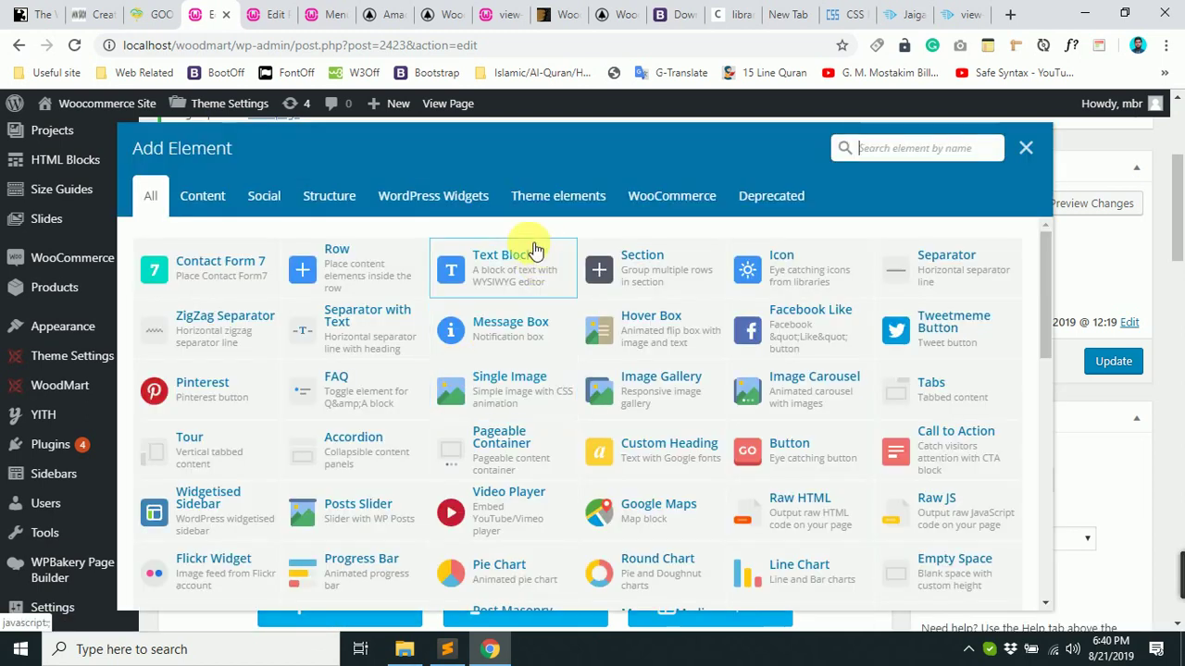
left_click(386, 266)
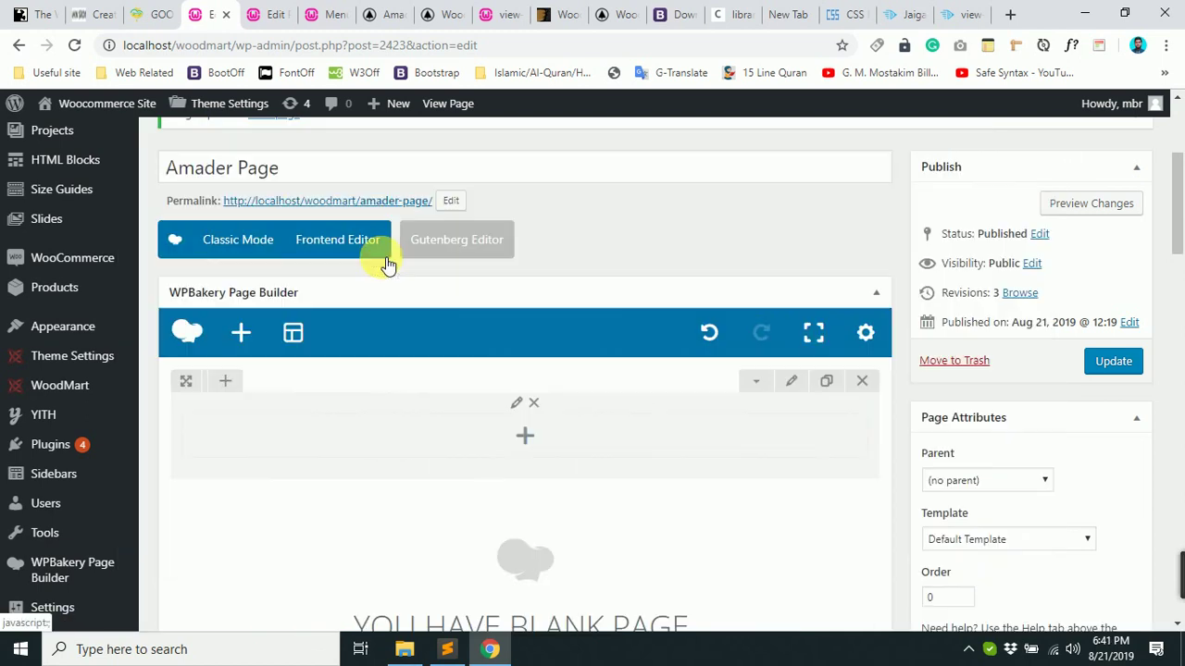
left_click(527, 442)
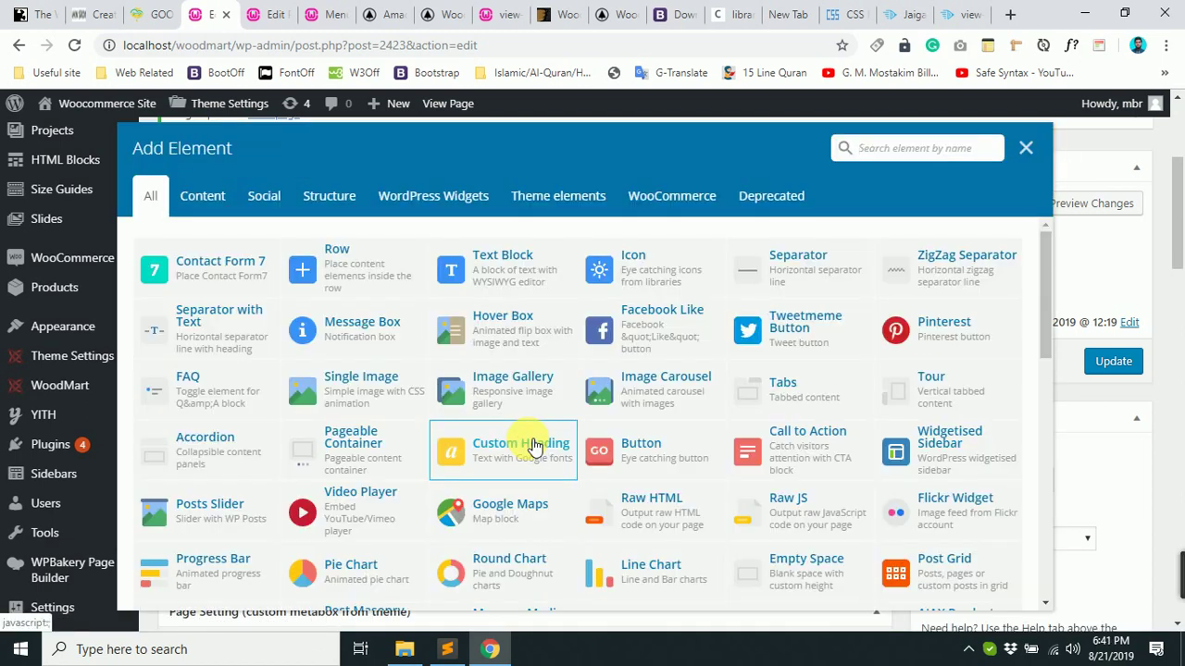
type("rev")
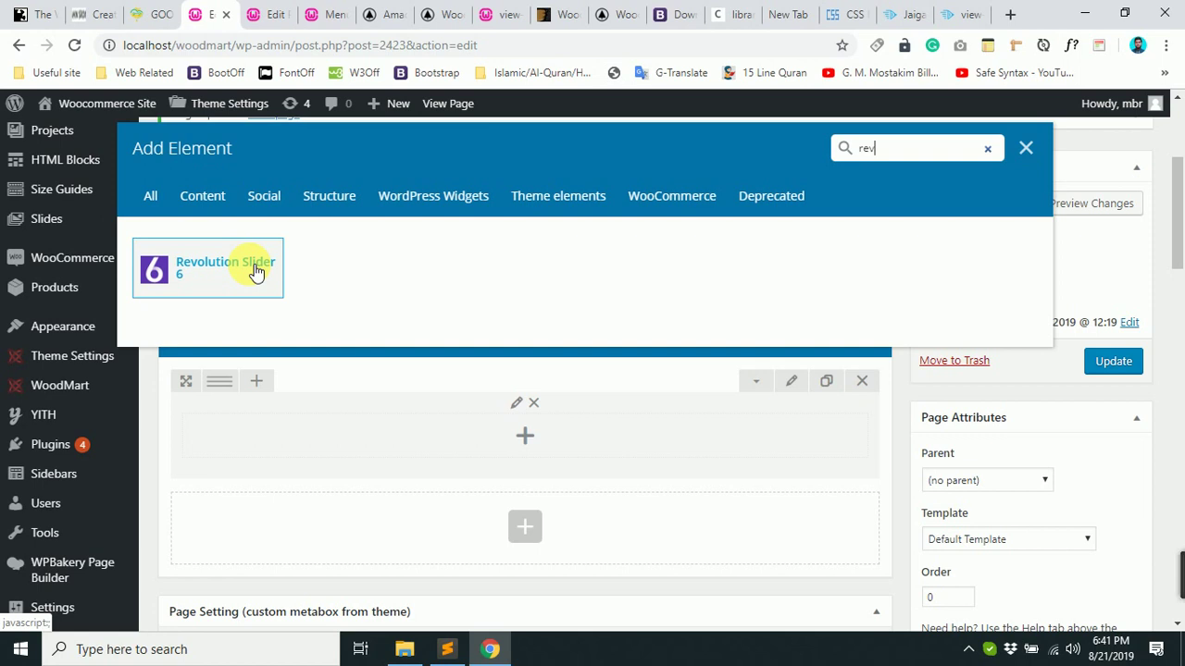
scroll(102, 537, "down", 10)
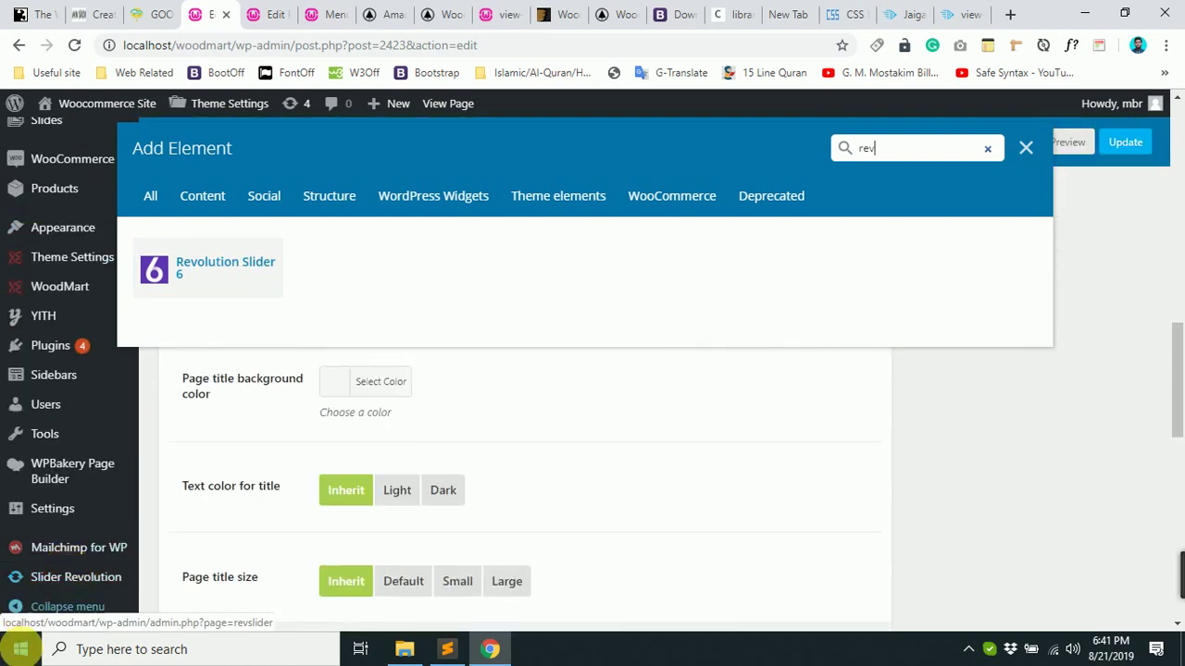
left_click(225, 266)
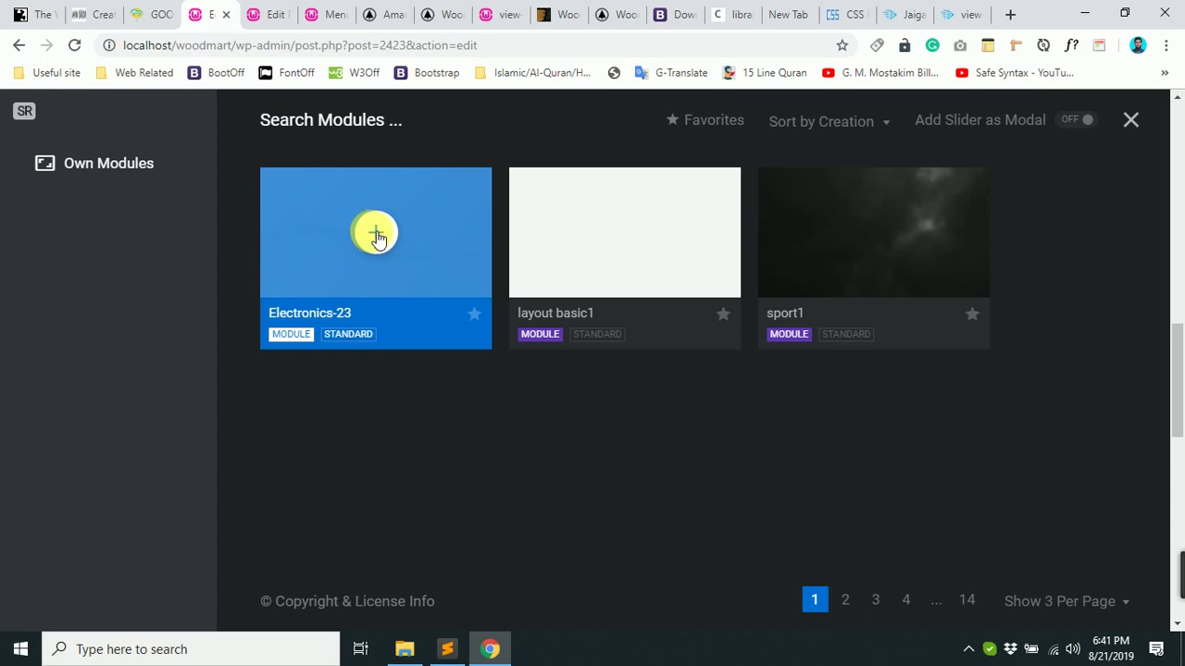
left_click(375, 235)
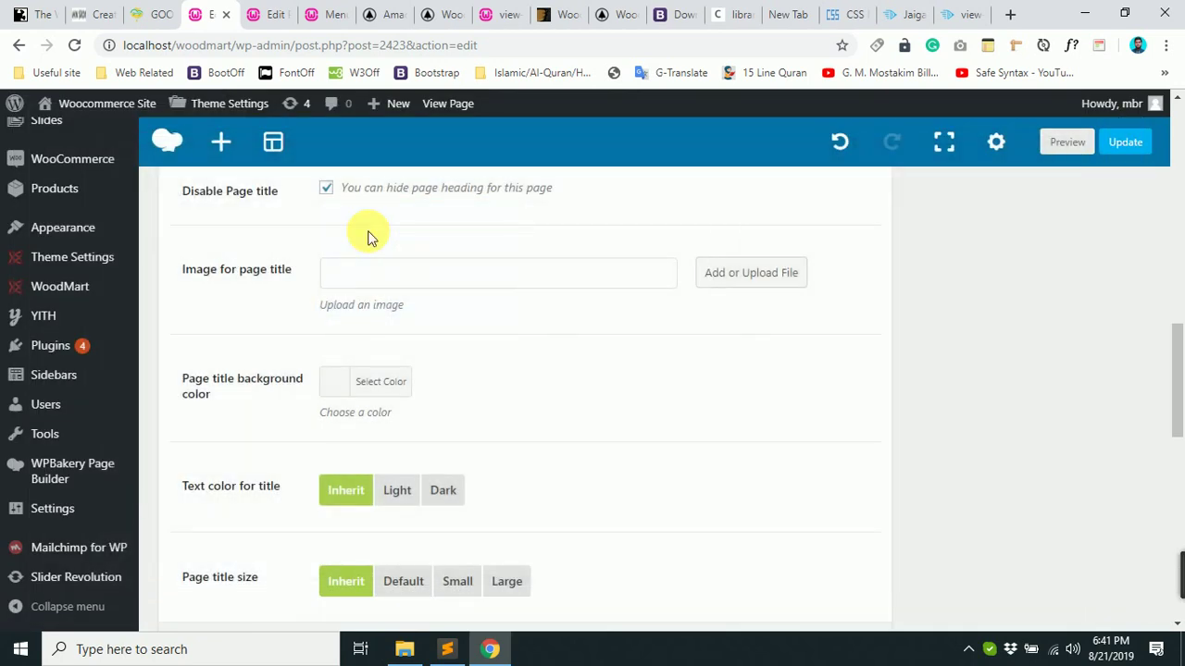
Update Amader Page to save the new slider row.
scroll(367, 237, "up", 1)
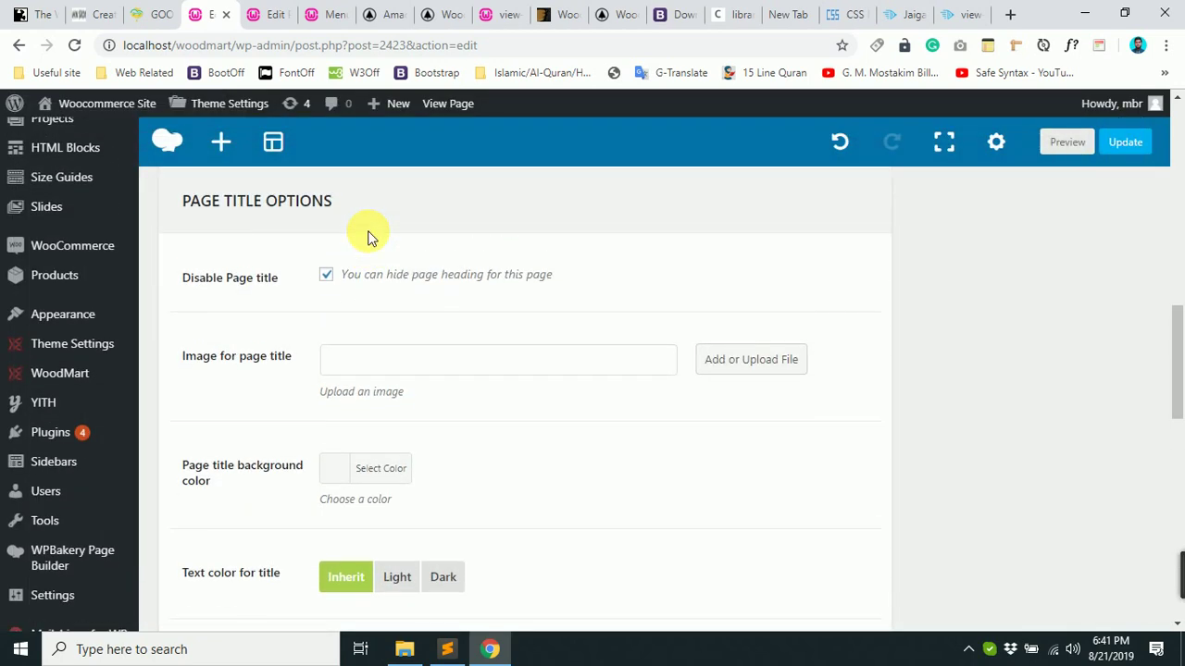
scroll(367, 237, "up", 8)
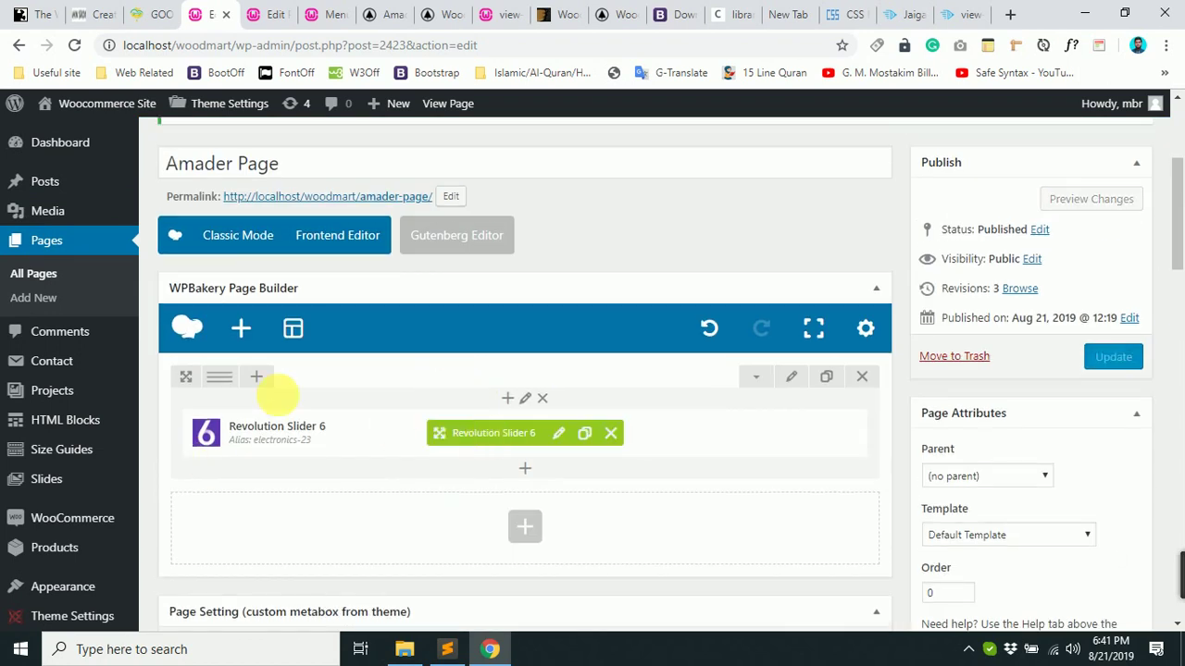
left_click(1110, 359)
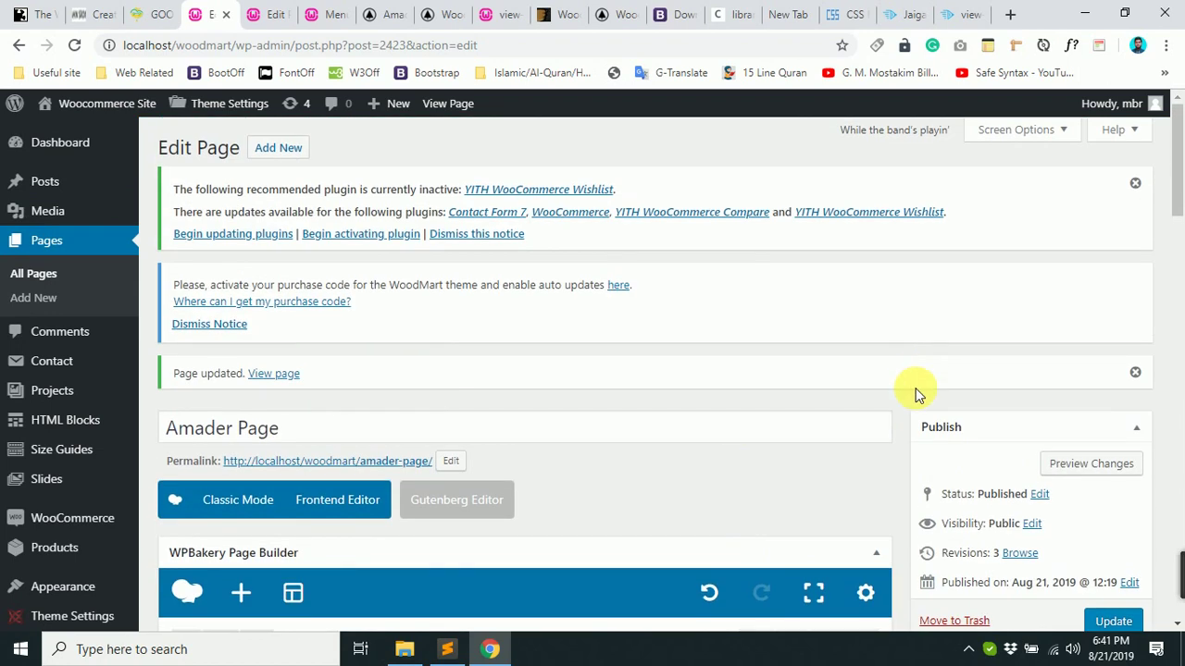
scroll(915, 393, "down", 4)
left_click(1115, 275)
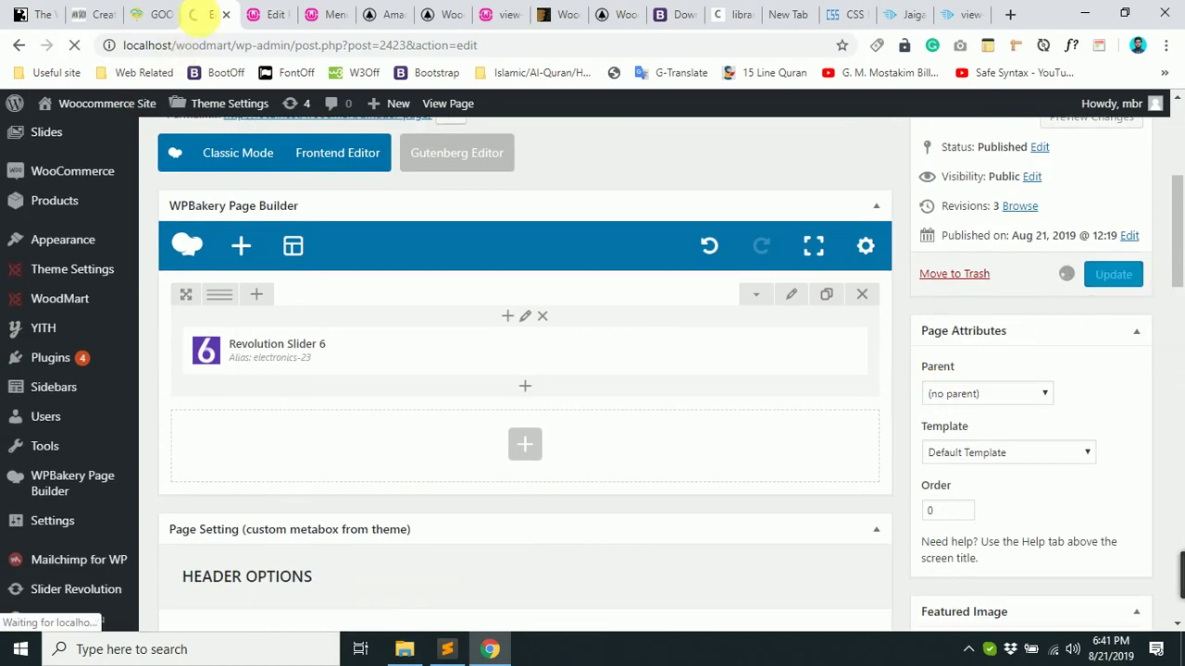
Reload the live Amader Page and check the slider's slides, its navigation and its spacing below the header menu.
left_click(385, 14)
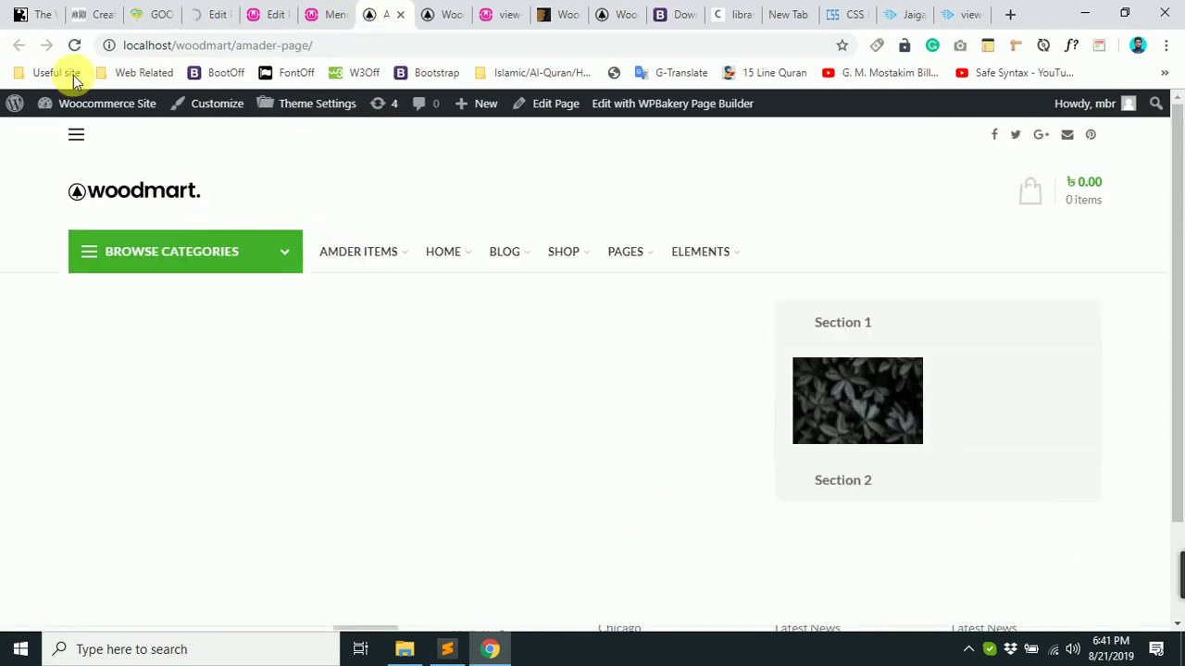
left_click(74, 46)
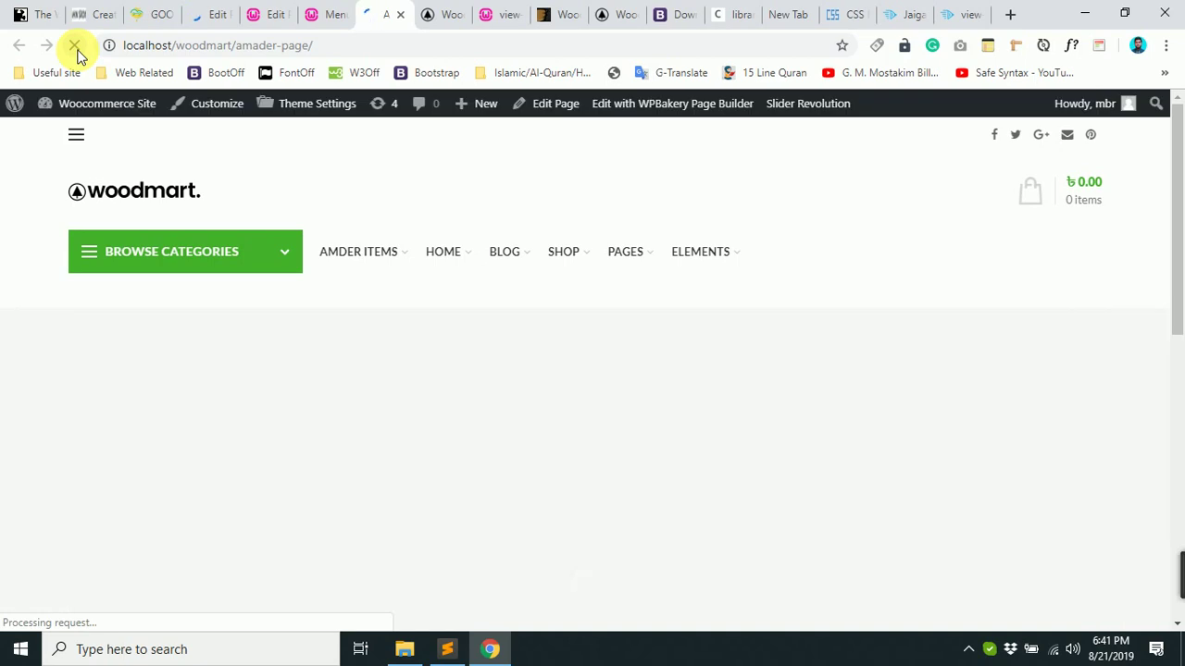
scroll(472, 405, "down", 3)
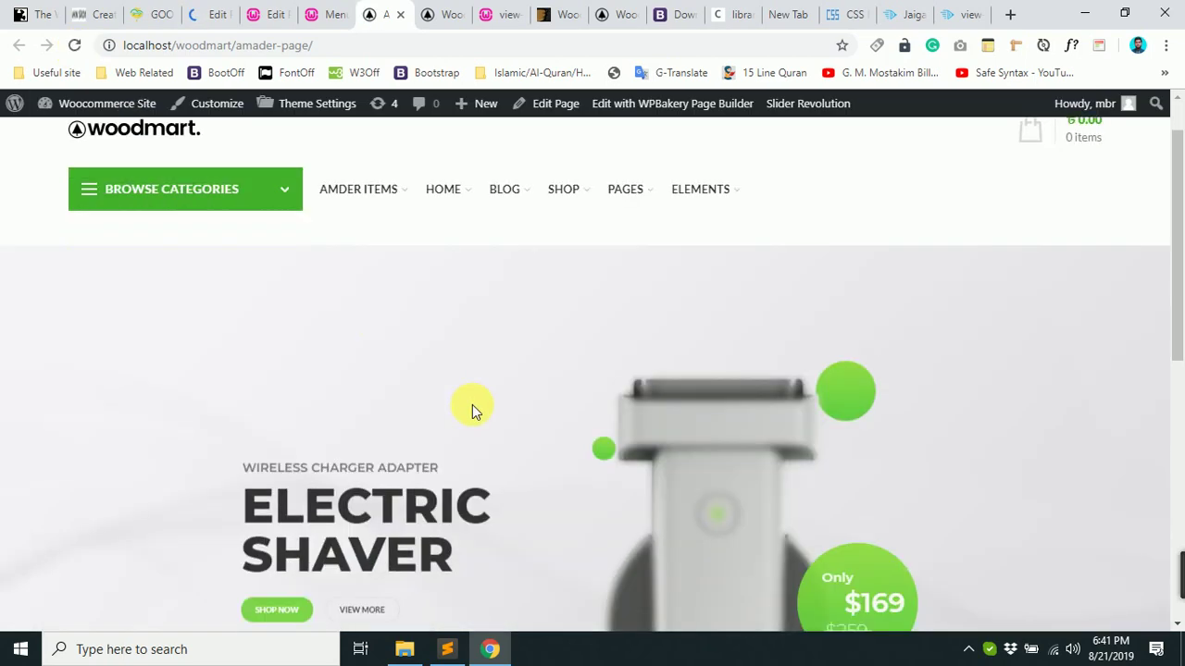
left_click(1130, 320)
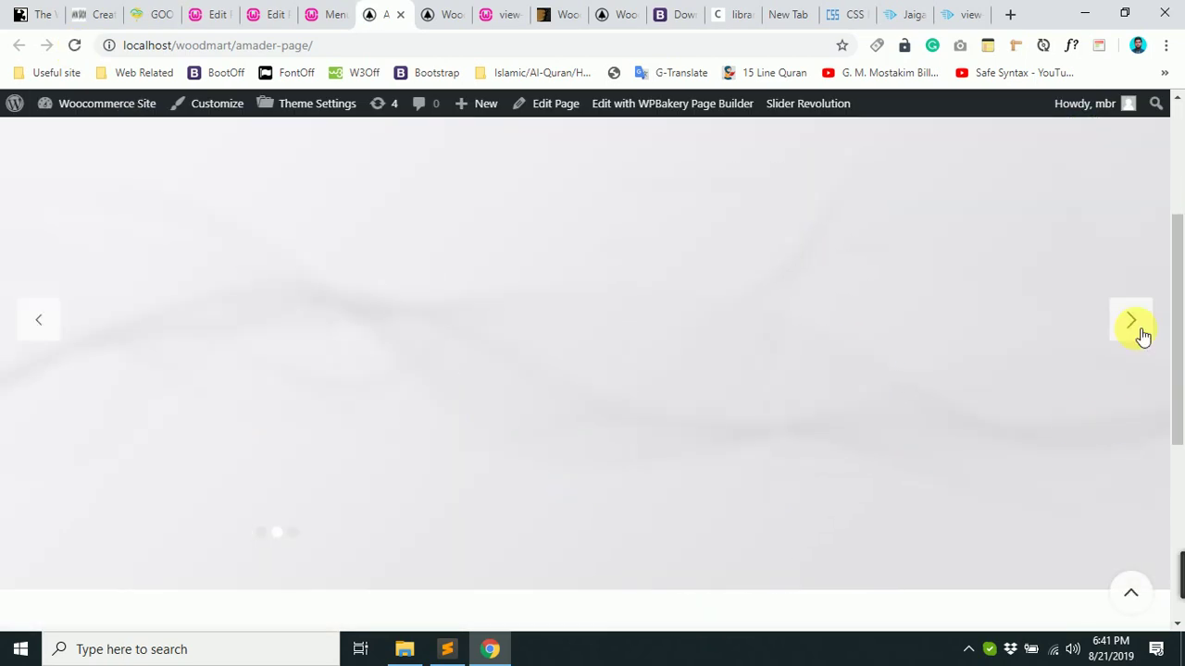
scroll(1133, 329, "up", 2)
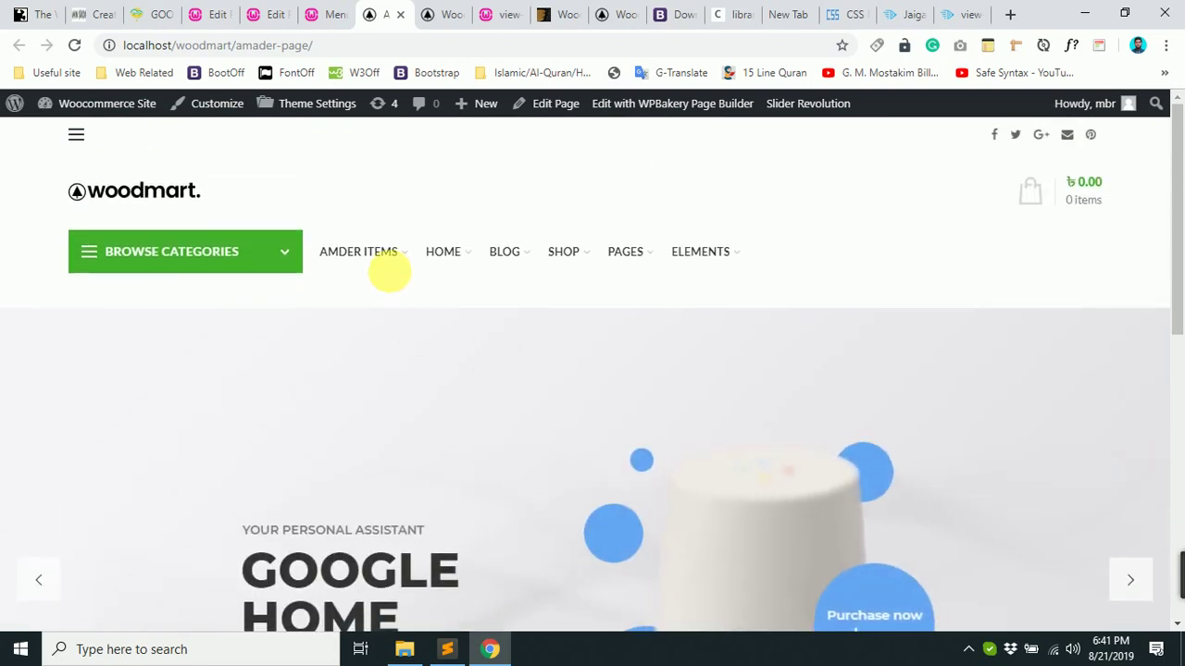
mouse_move(388, 268)
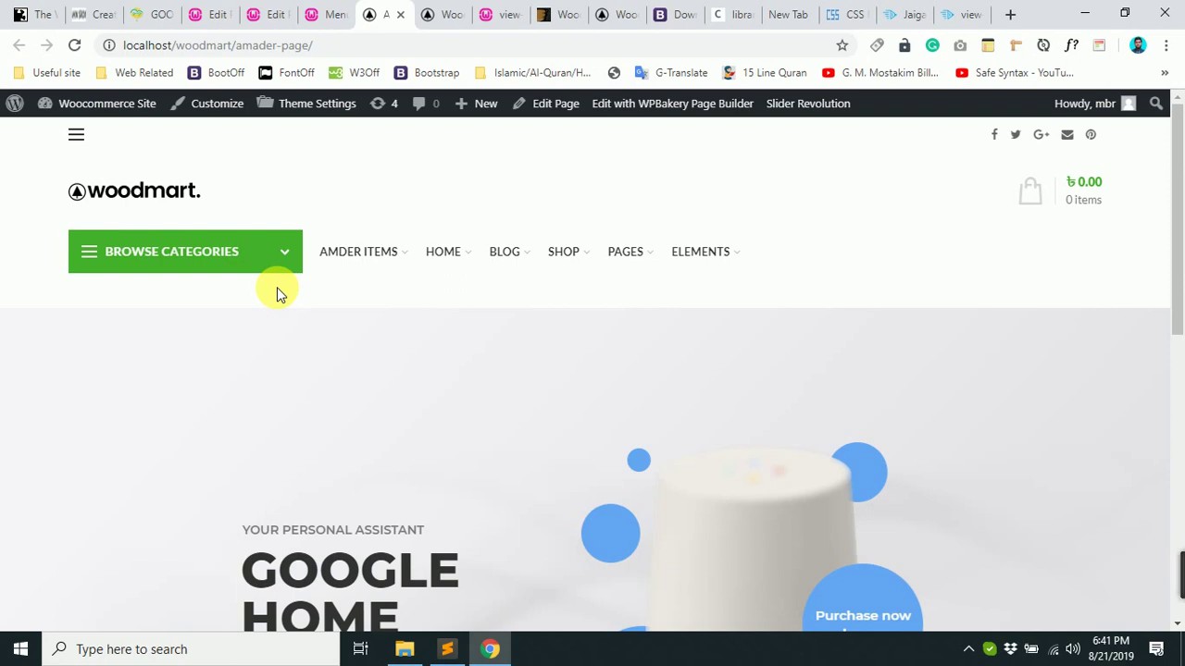
scroll(865, 383, "down", 8)
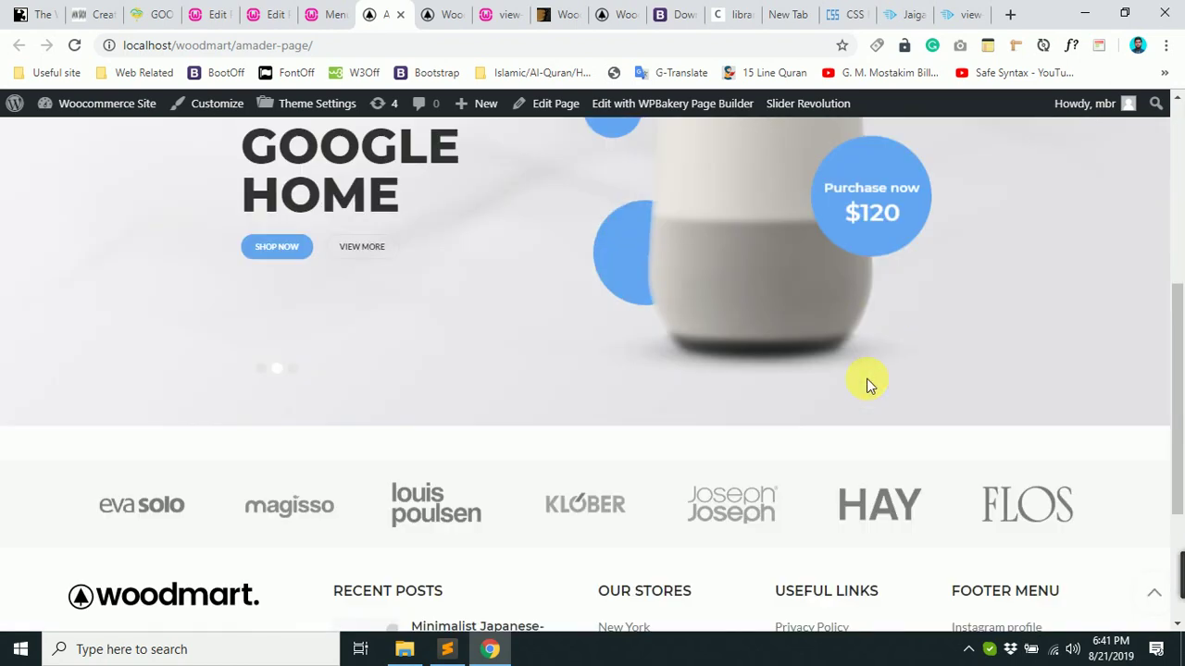
scroll(868, 383, "up", 10)
scroll(450, 502, "down", 2)
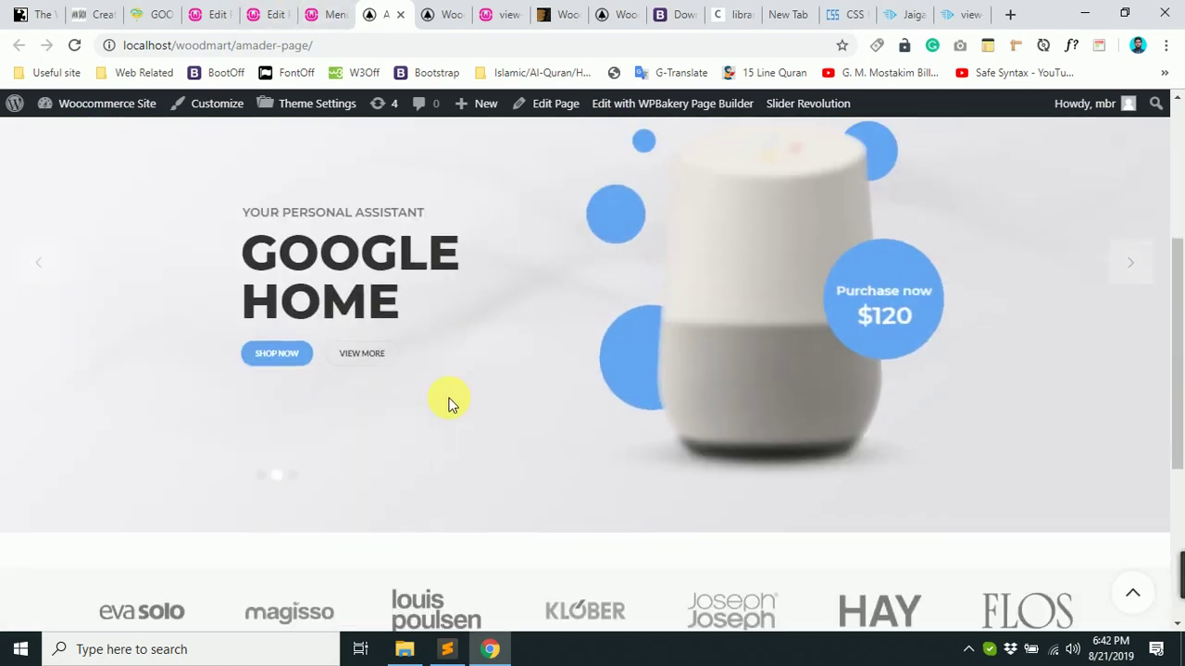
Return to the Amader Page editor and review the CSS box in the slider row's Design Options.
left_click(233, 10)
scroll(422, 454, "down", 4)
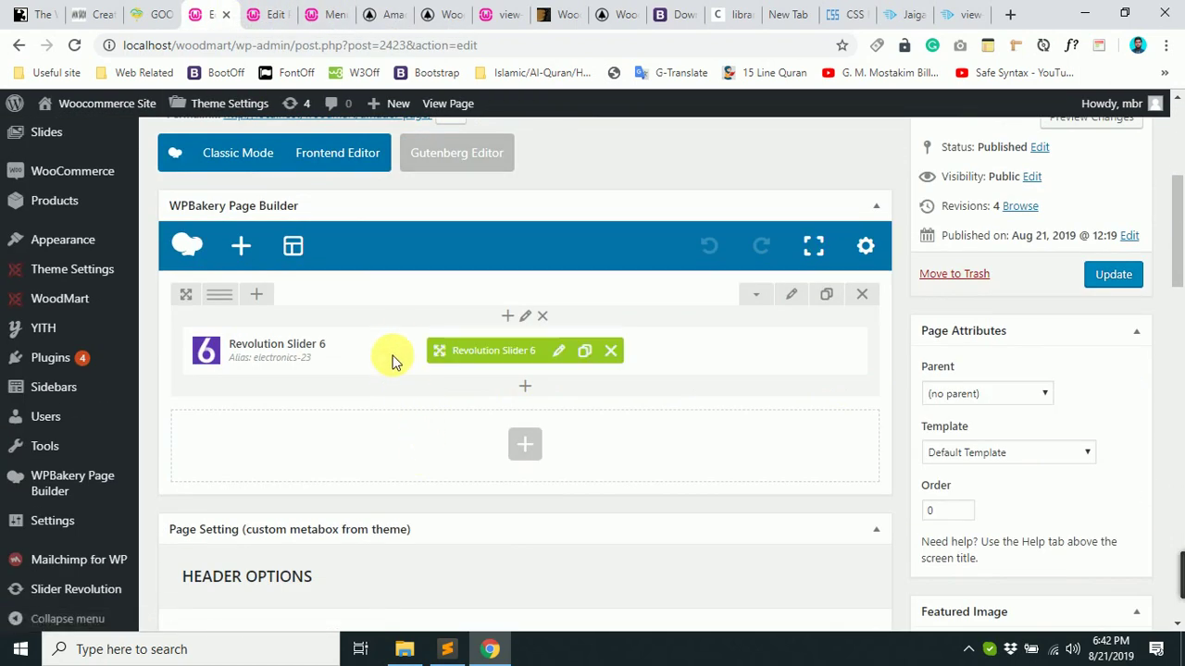
left_click(524, 316)
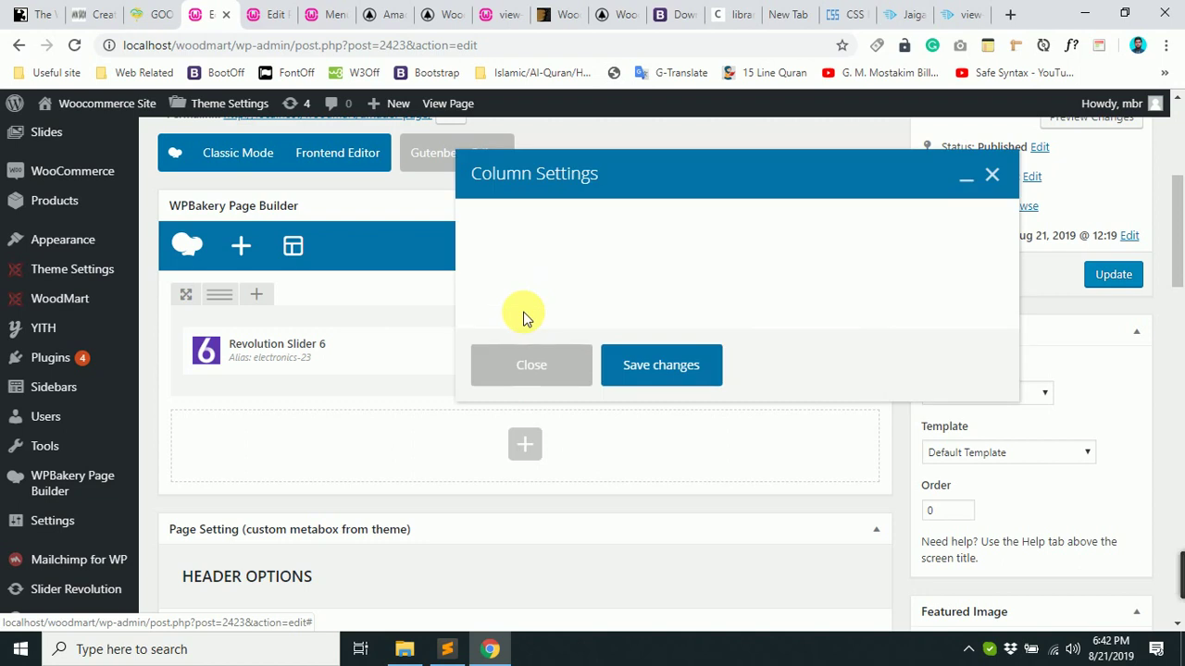
left_click(991, 175)
left_click_drag(213, 294, 171, 299)
left_click_drag(352, 320, 802, 309)
left_click(798, 304)
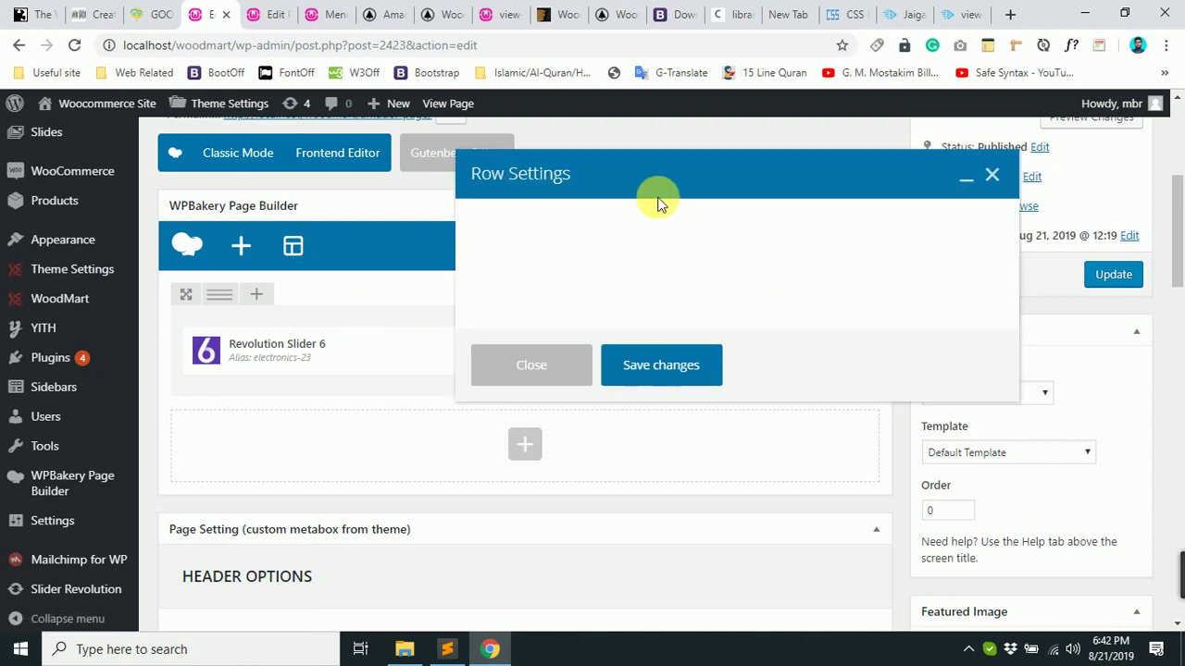
left_click(614, 225)
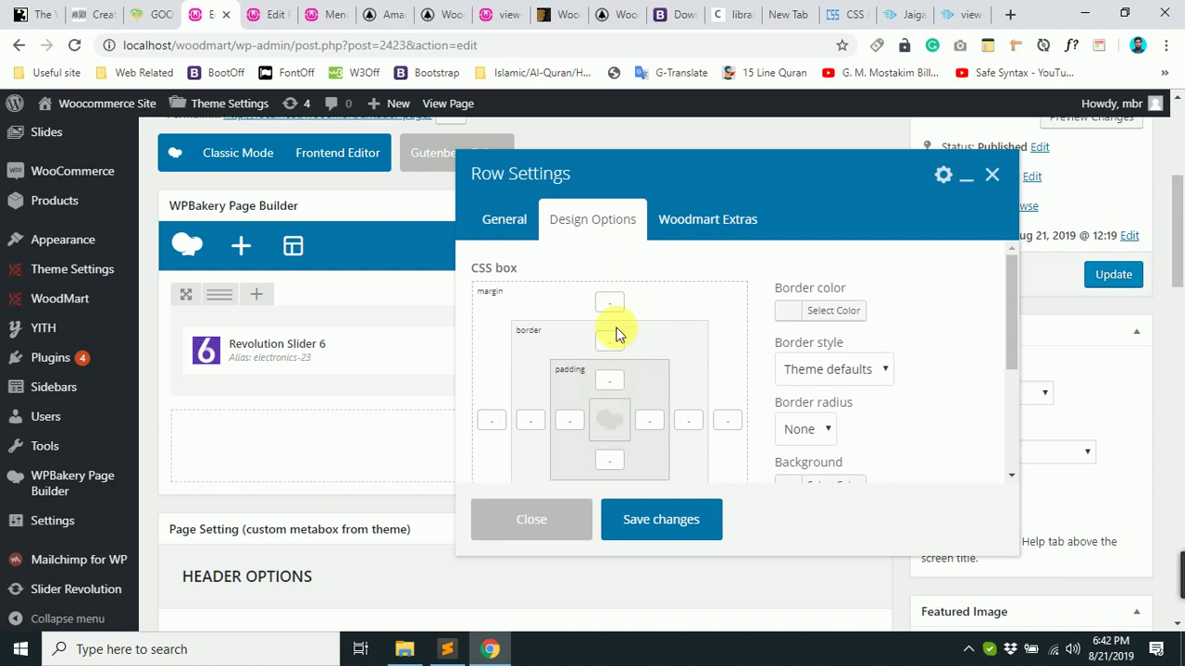
scroll(618, 335, "down", 2)
scroll(618, 335, "up", 2)
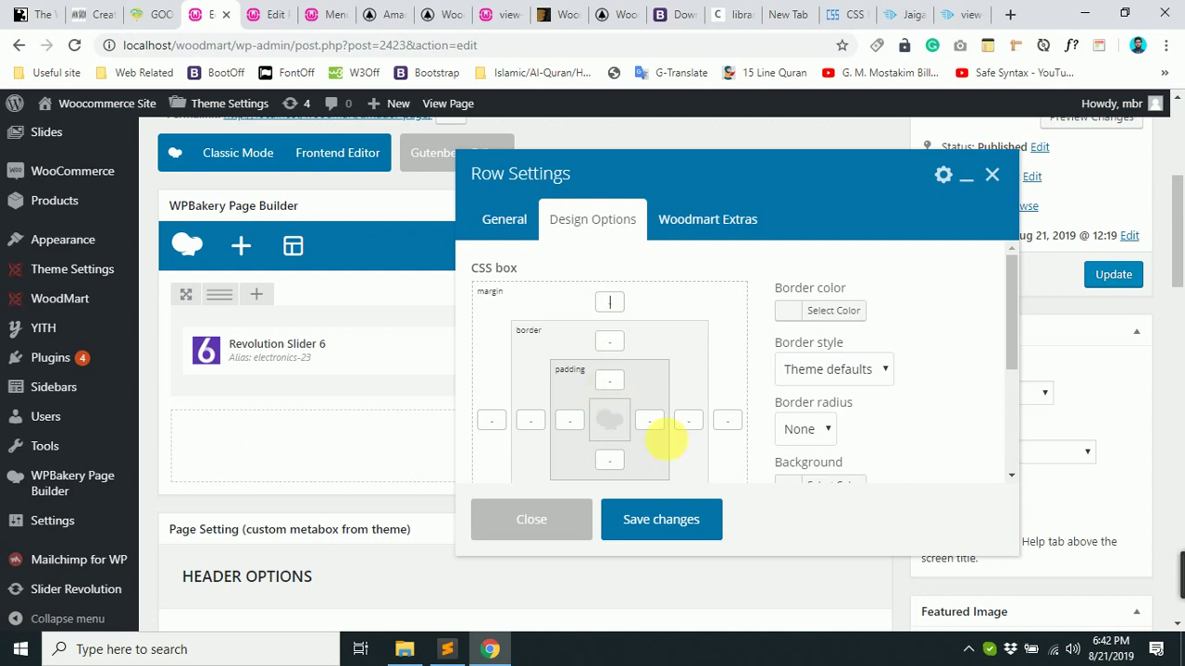
Open a new browser tab and select a screenshot region of about 1127x512 pixels for annotation.
left_click(1011, 14)
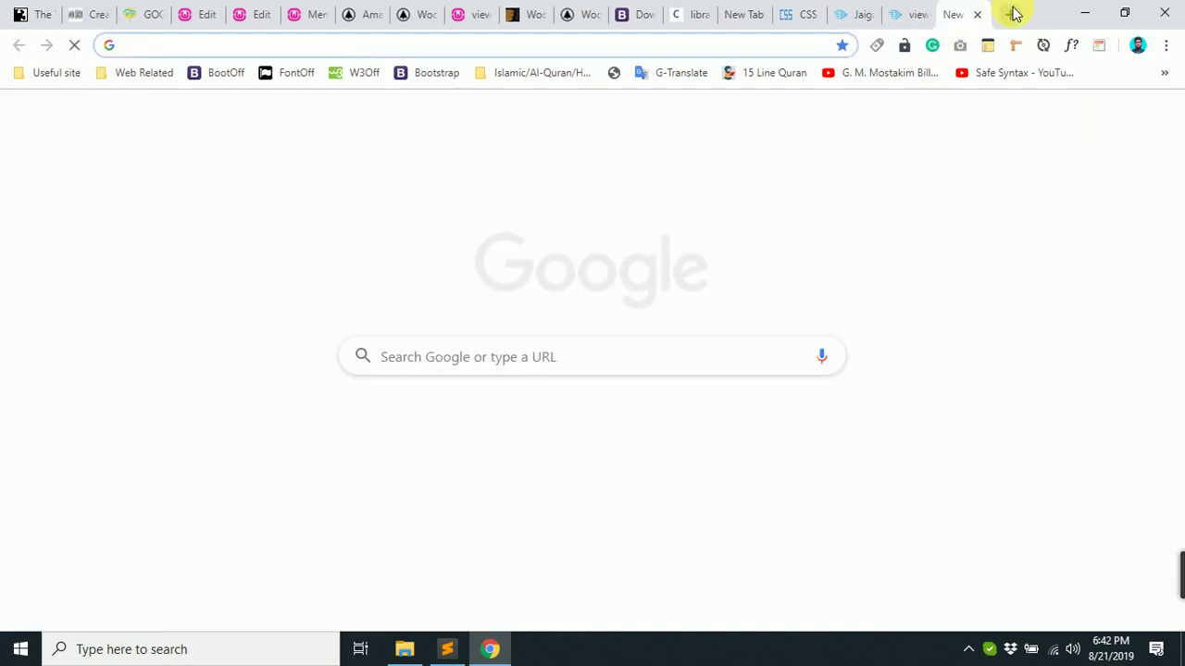
key("Print")
mouse_move(115, 127)
left_mouse_down()
mouse_move(453, 378)
mouse_move(1103, 587)
mouse_move(1094, 571)
left_mouse_up()
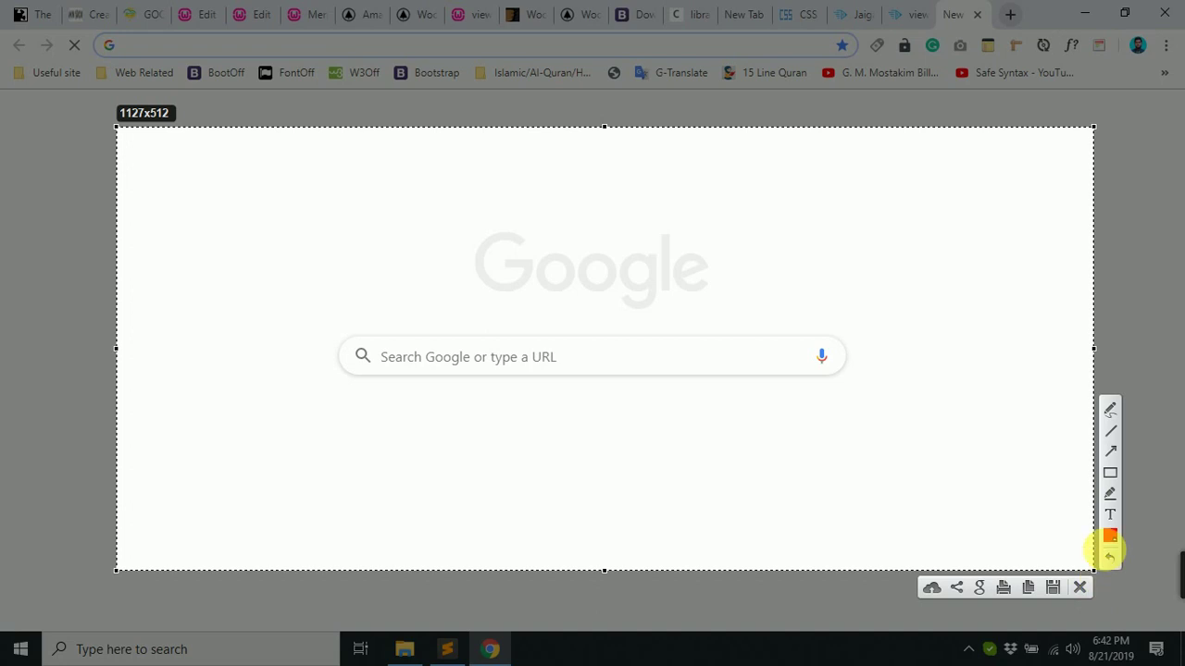
Draw a red rectangle in the upper-left part of the captured region and a freehand loop over it.
left_click(1110, 473)
mouse_move(284, 190)
left_mouse_down()
mouse_move(324, 240)
mouse_move(504, 326)
left_mouse_up()
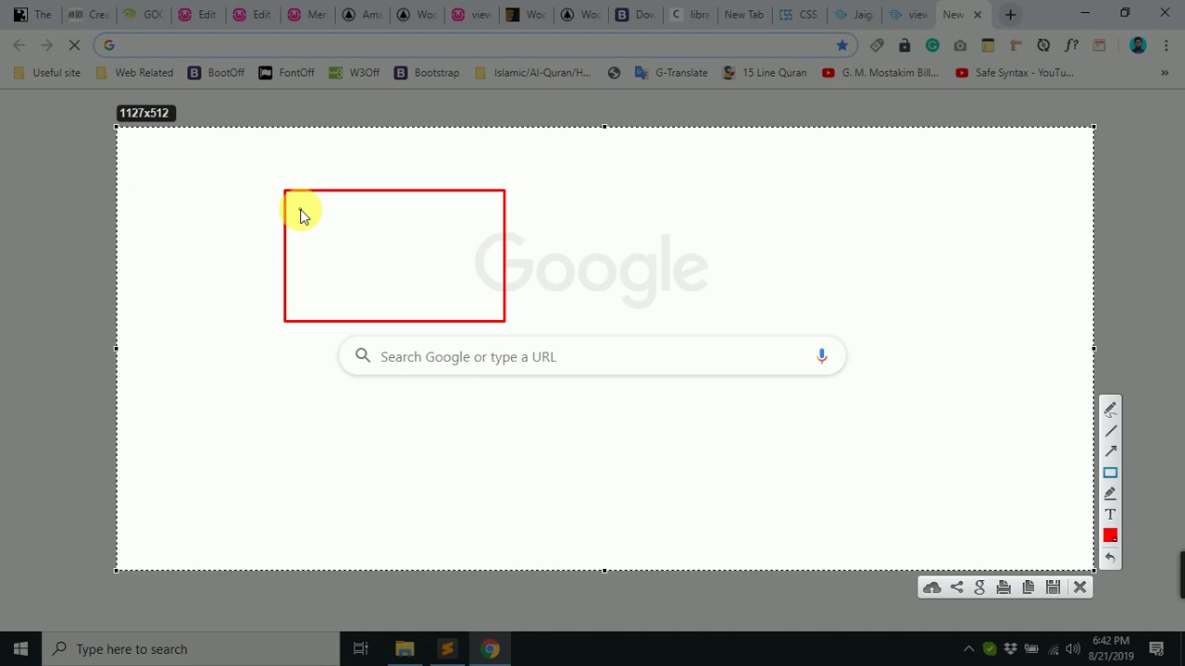
left_click(1111, 411)
mouse_move(339, 216)
left_mouse_down()
mouse_move(387, 184)
mouse_move(453, 241)
mouse_move(441, 314)
mouse_move(399, 328)
mouse_move(341, 252)
mouse_move(342, 212)
left_mouse_up()
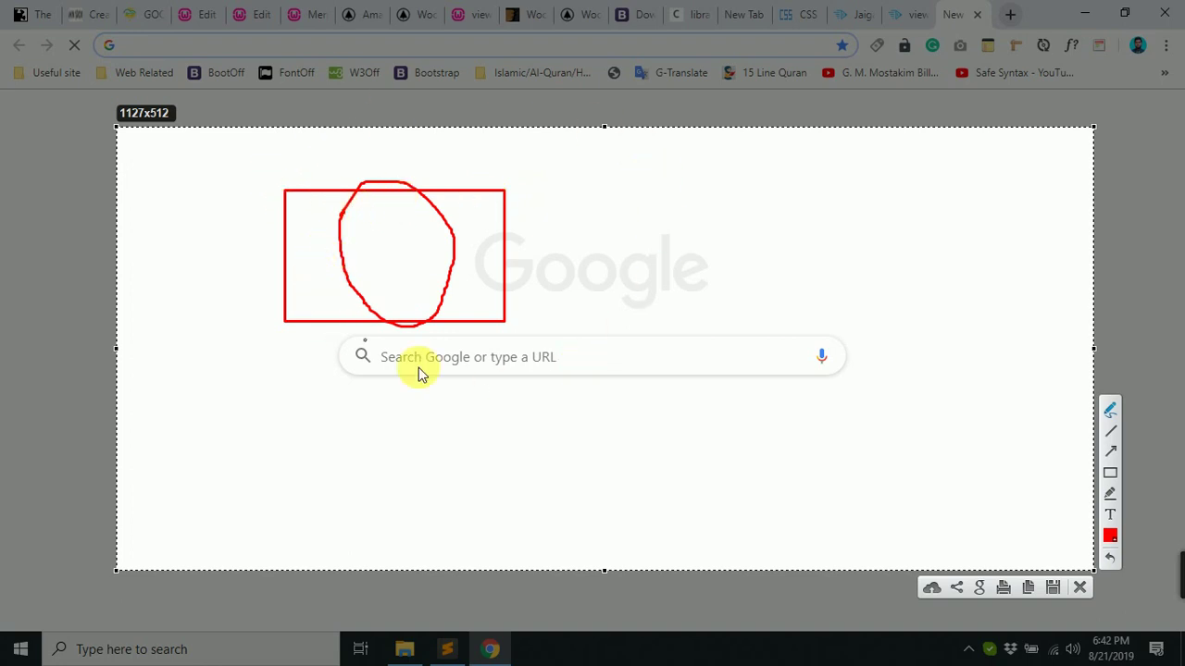
Draw three progressively larger nested rectangles around the first one to illustrate the CSS box layers.
left_click(1113, 473)
mouse_move(249, 170)
left_mouse_down()
mouse_move(439, 339)
mouse_move(544, 355)
left_mouse_up()
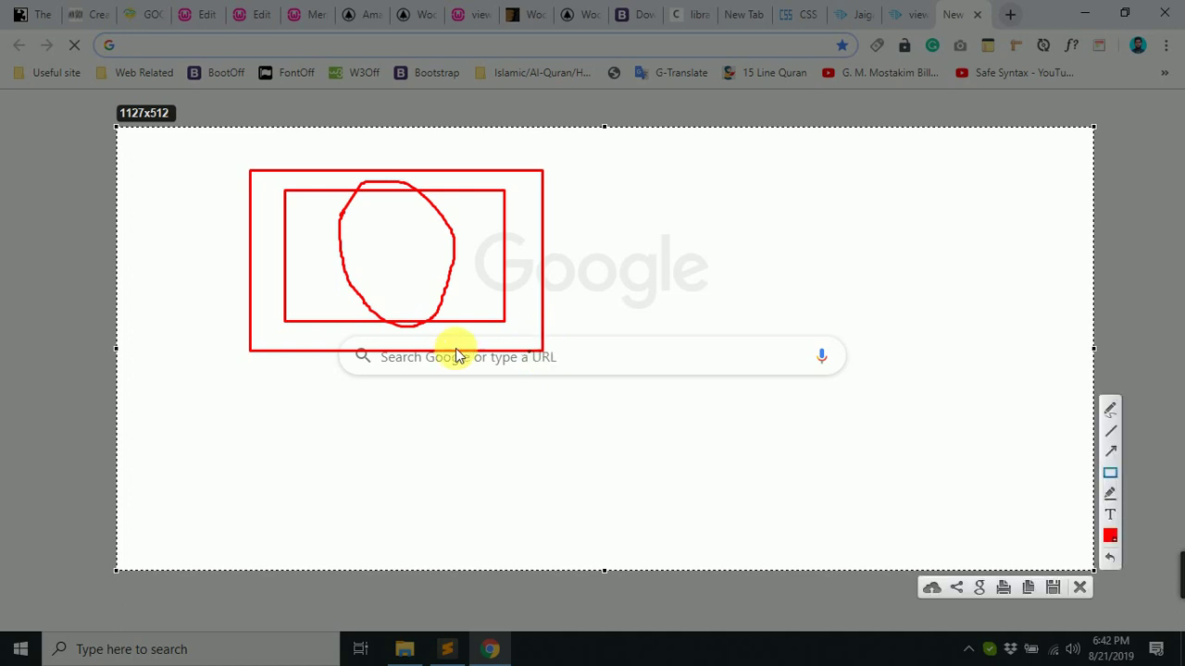
mouse_move(212, 147)
left_mouse_down()
mouse_move(383, 296)
mouse_move(585, 382)
left_mouse_up()
mouse_move(186, 120)
left_mouse_down()
mouse_move(595, 441)
mouse_move(666, 431)
mouse_move(660, 418)
left_mouse_up()
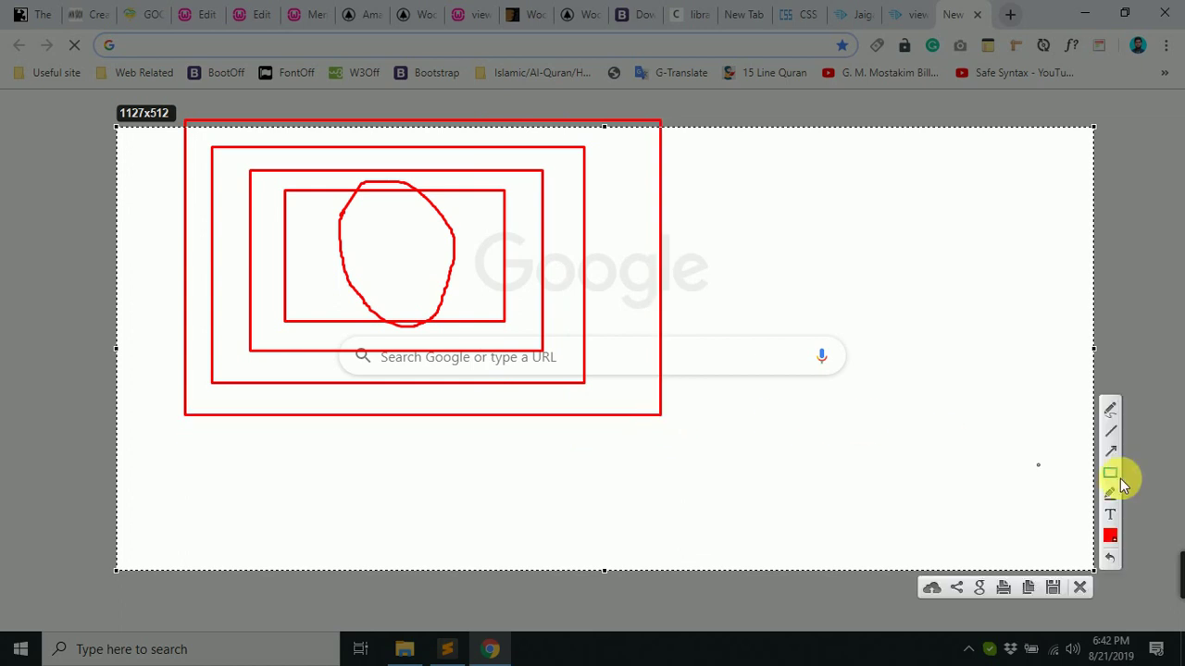
Draw an arrow pointing to the innermost rectangle and label its tail "content".
left_click_drag(798, 280, 500, 259)
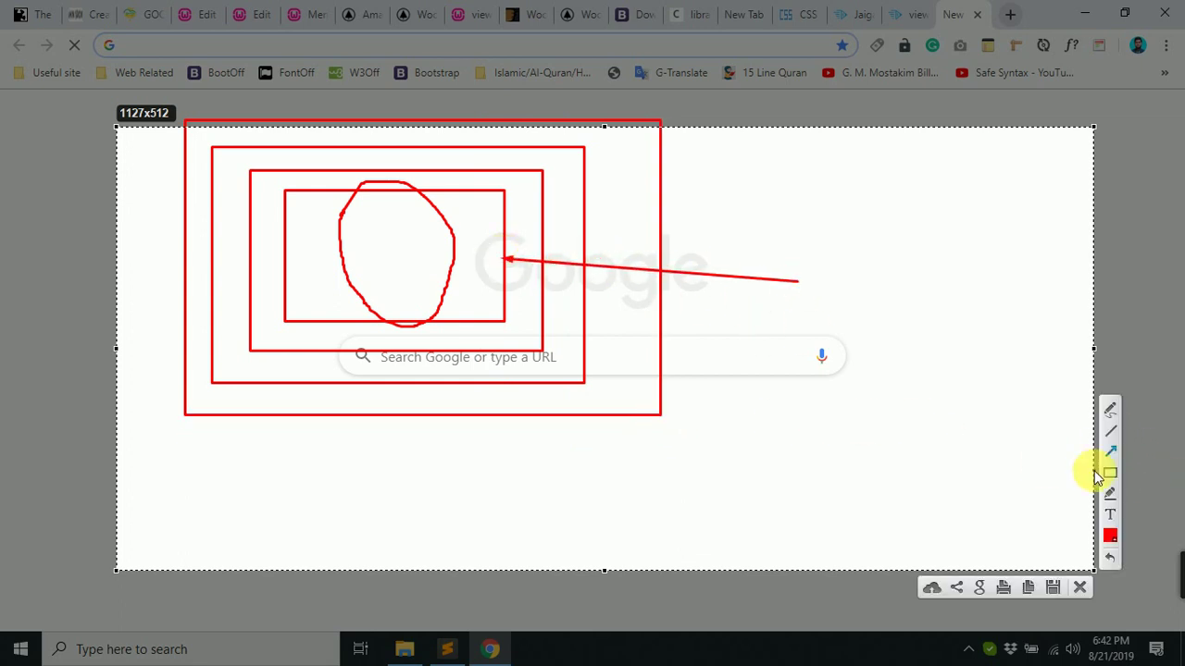
left_click(812, 274)
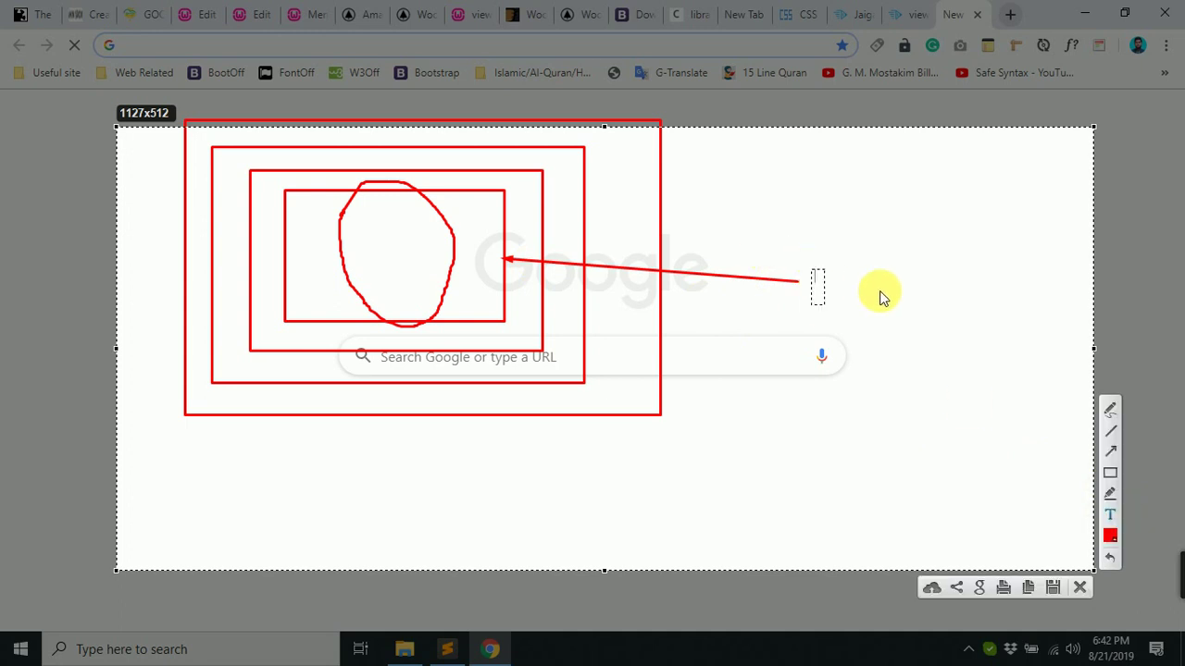
type("content")
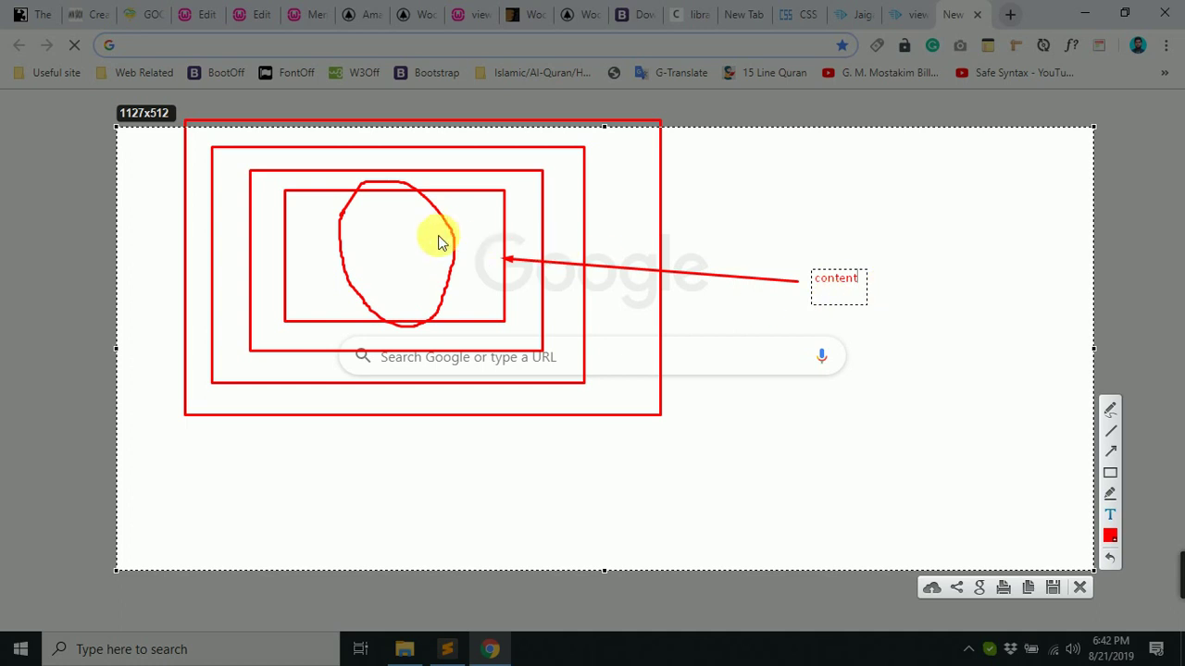
Draw four roughly horizontal lines across the innermost rectangle to represent its content.
left_click(1117, 435)
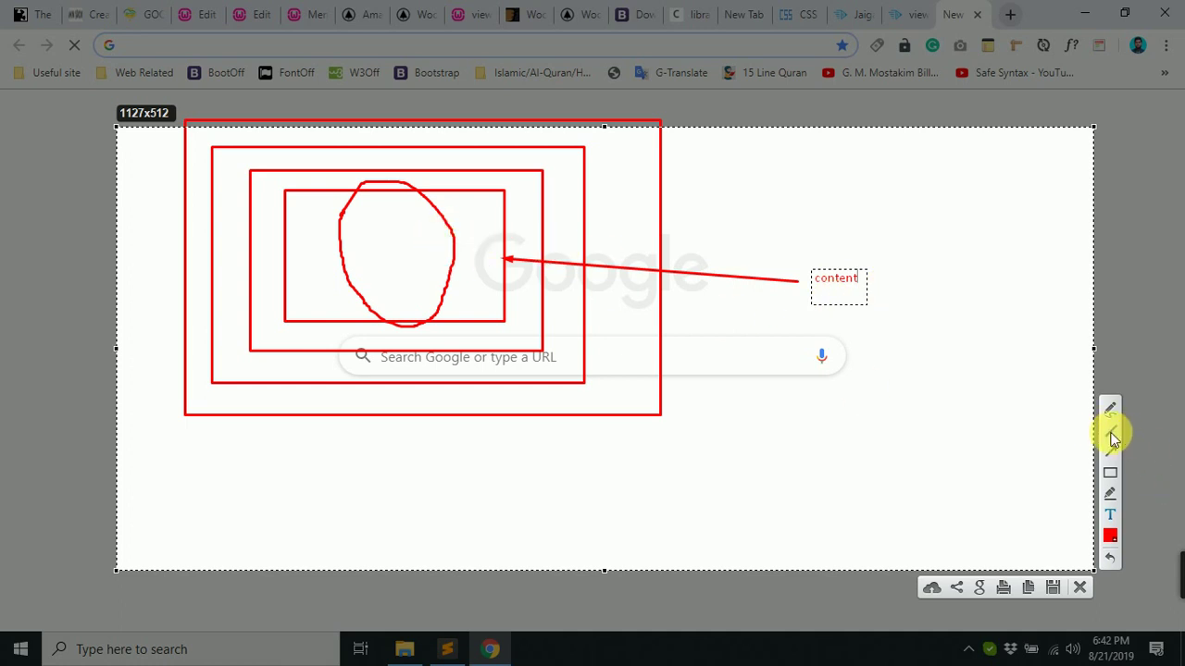
left_click_drag(292, 211, 477, 209)
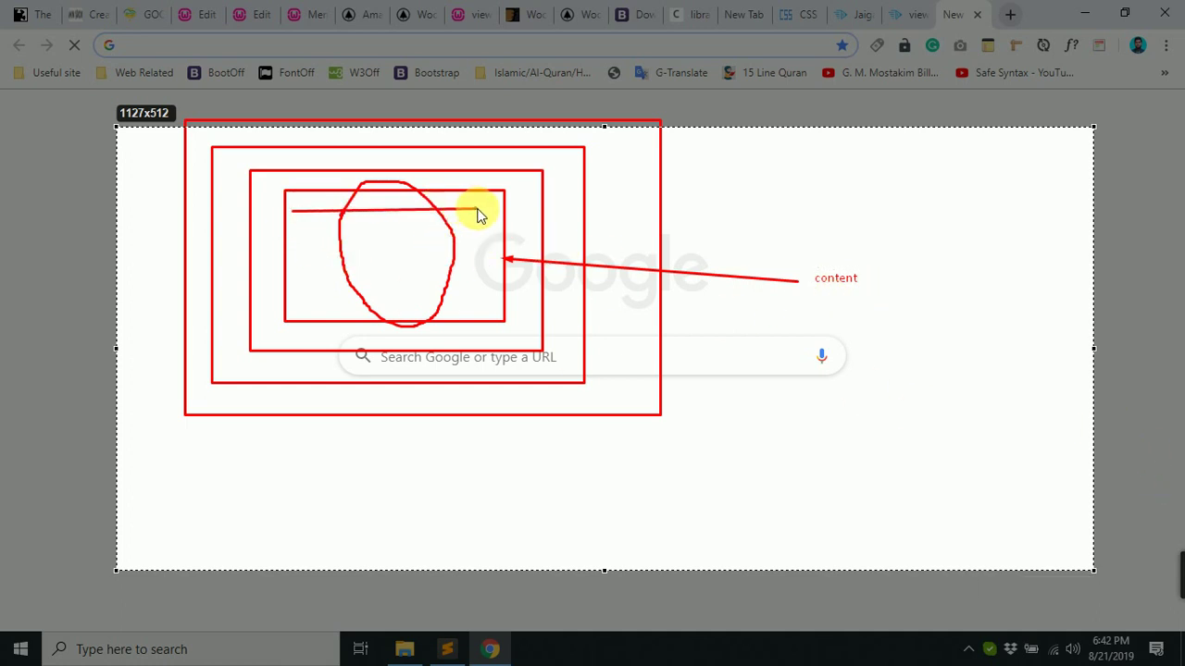
left_click_drag(287, 238, 507, 238)
left_click_drag(299, 267, 505, 261)
left_click_drag(293, 288, 485, 296)
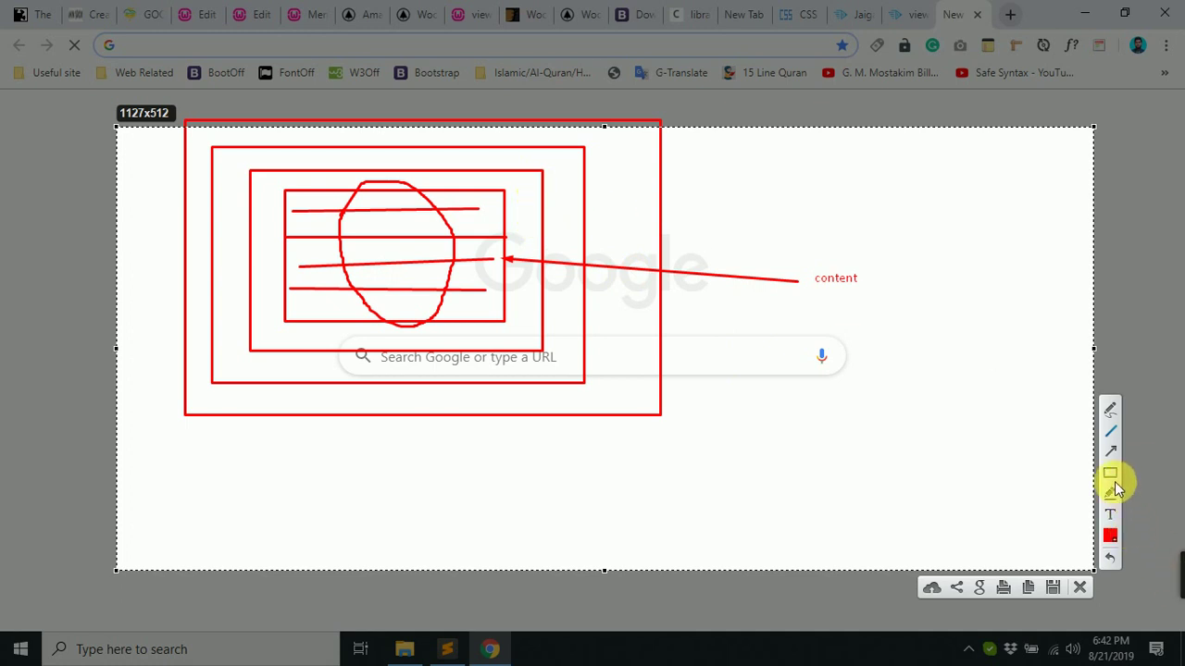
Draw an arrow pointing to the gap between the innermost and second rectangles and label its tail "10px padding".
left_click(1110, 451)
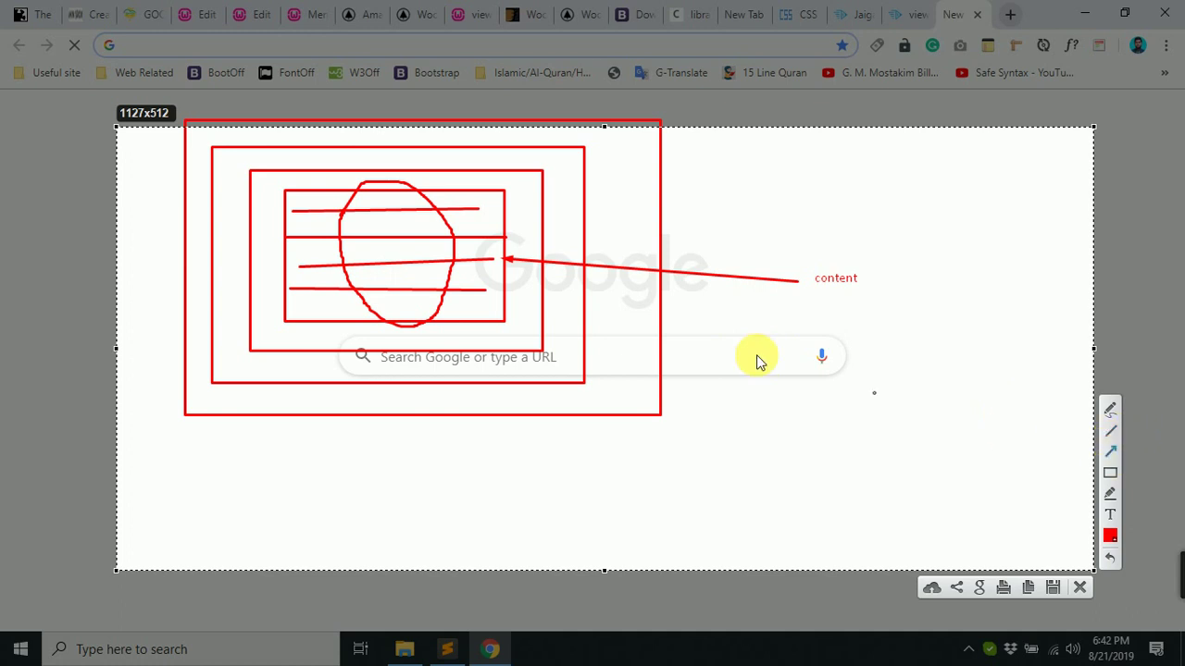
left_click_drag(814, 330, 526, 313)
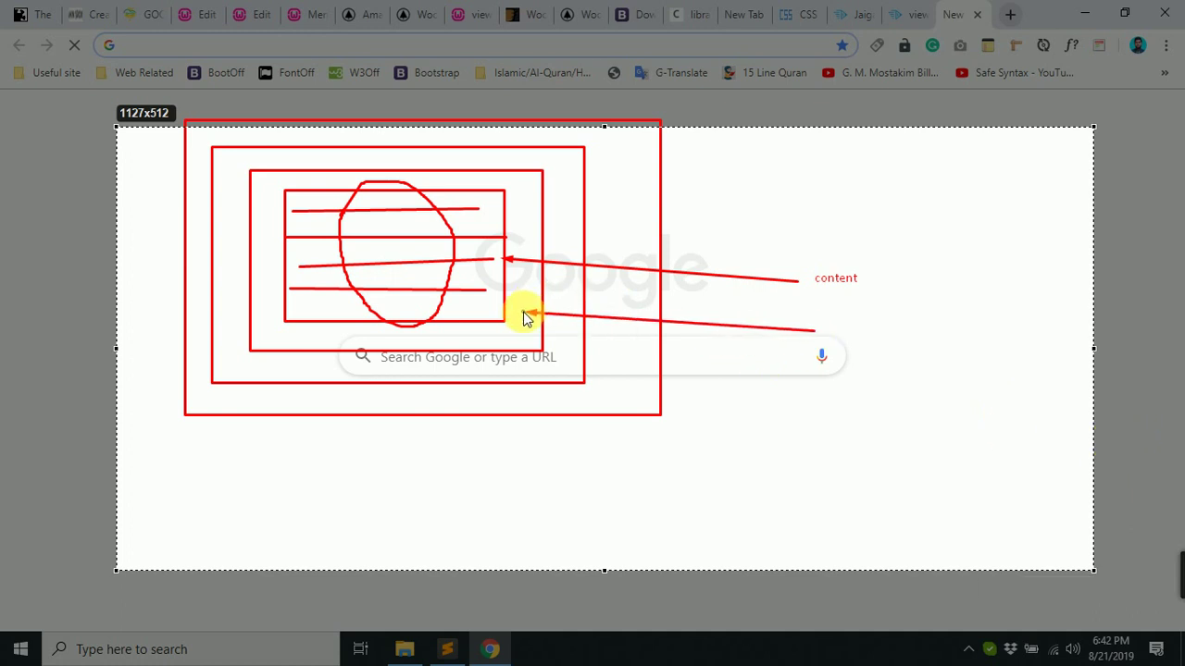
left_click(1111, 514)
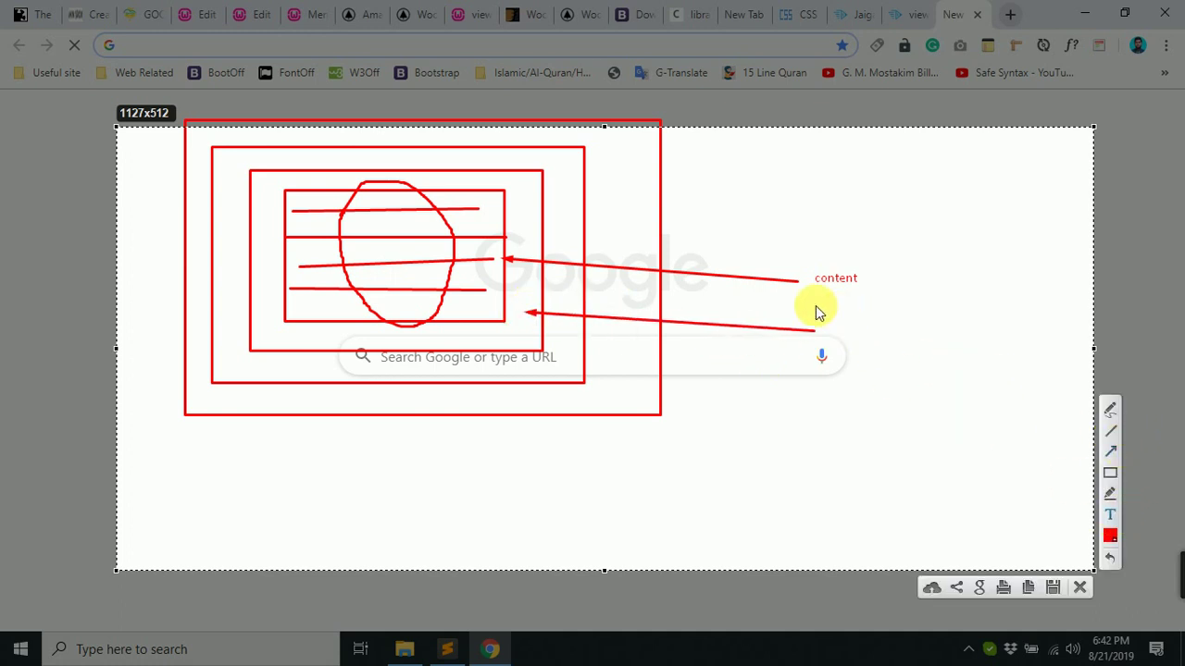
left_click(833, 322)
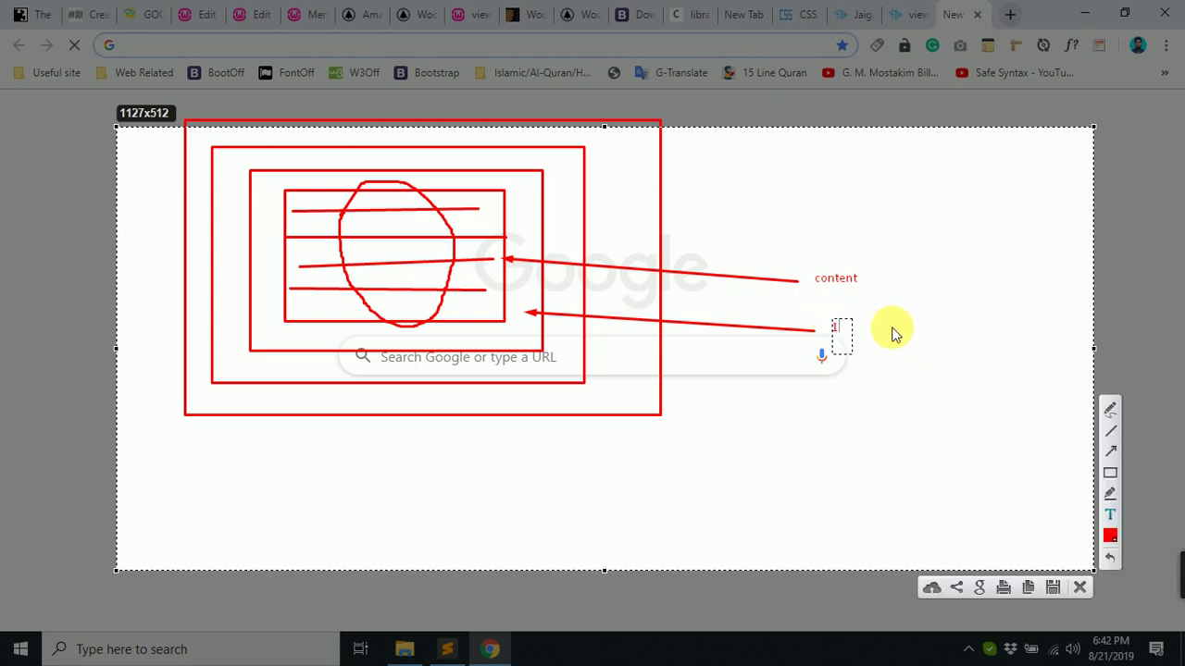
type("10x")
key("BackSpace")
type("px padding")
Draw an arrow pointing to the gap between the second and third rectangles and label its tail "border".
left_click(1109, 453)
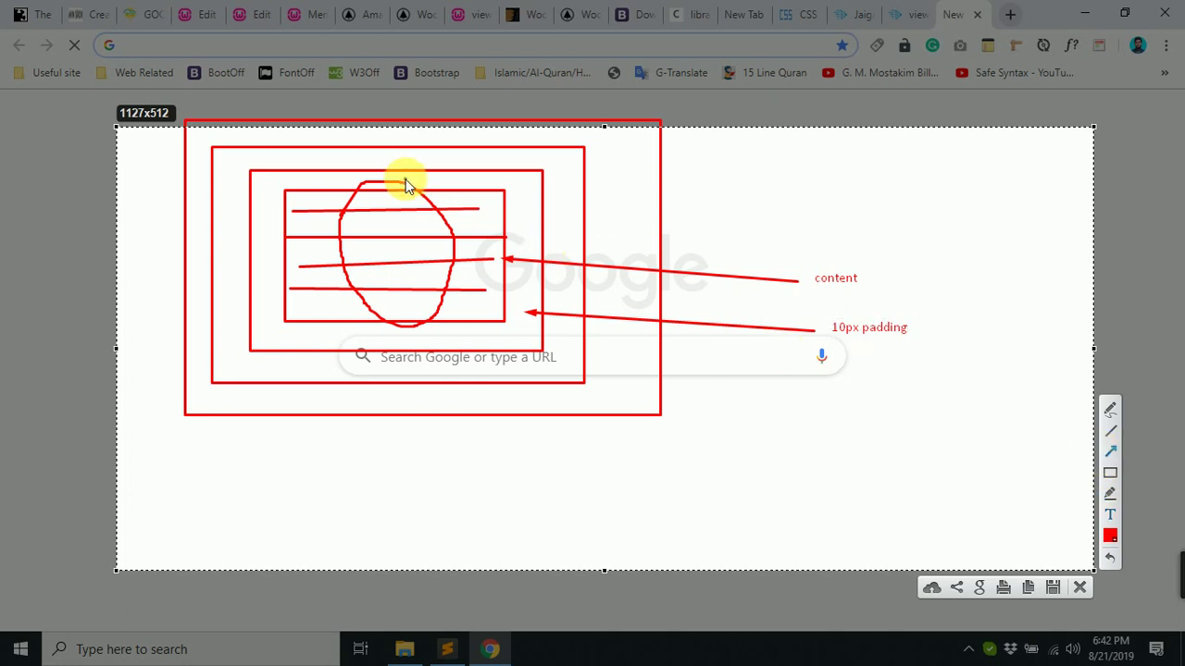
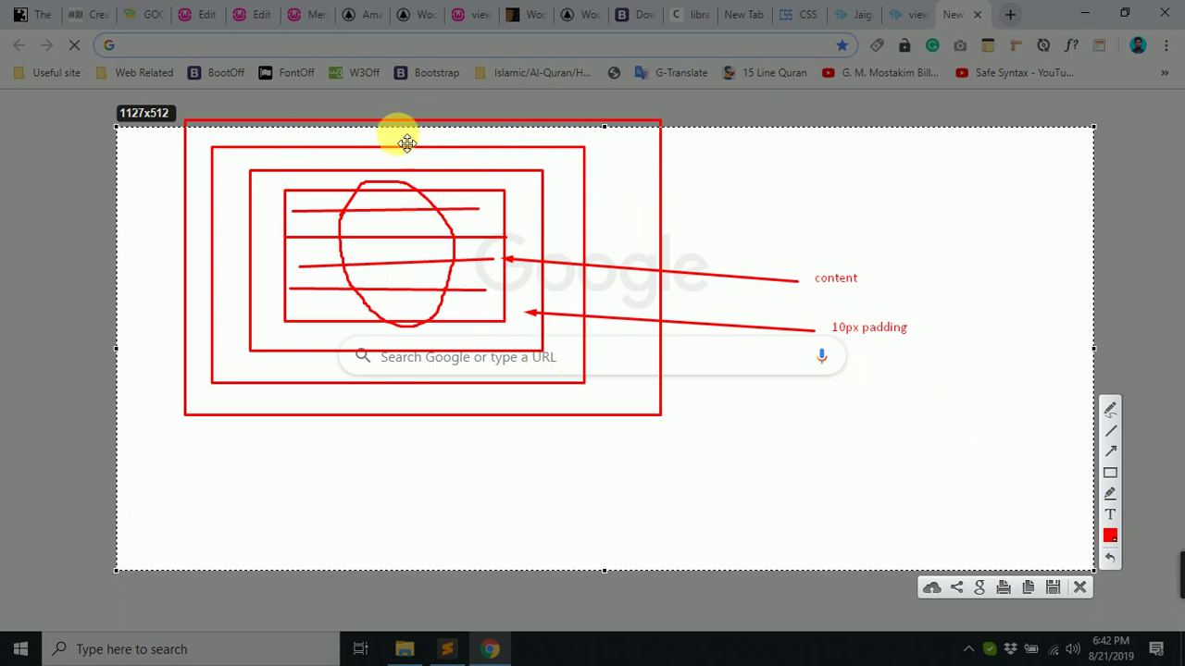
left_click(1114, 457)
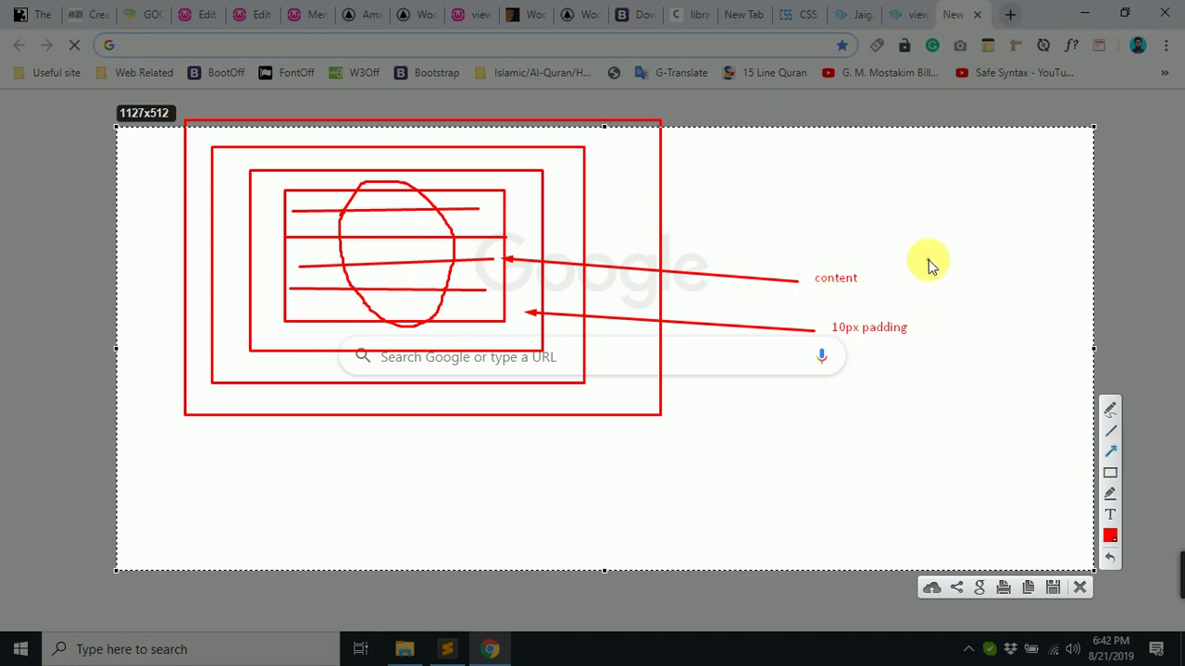
left_click_drag(929, 260, 562, 226)
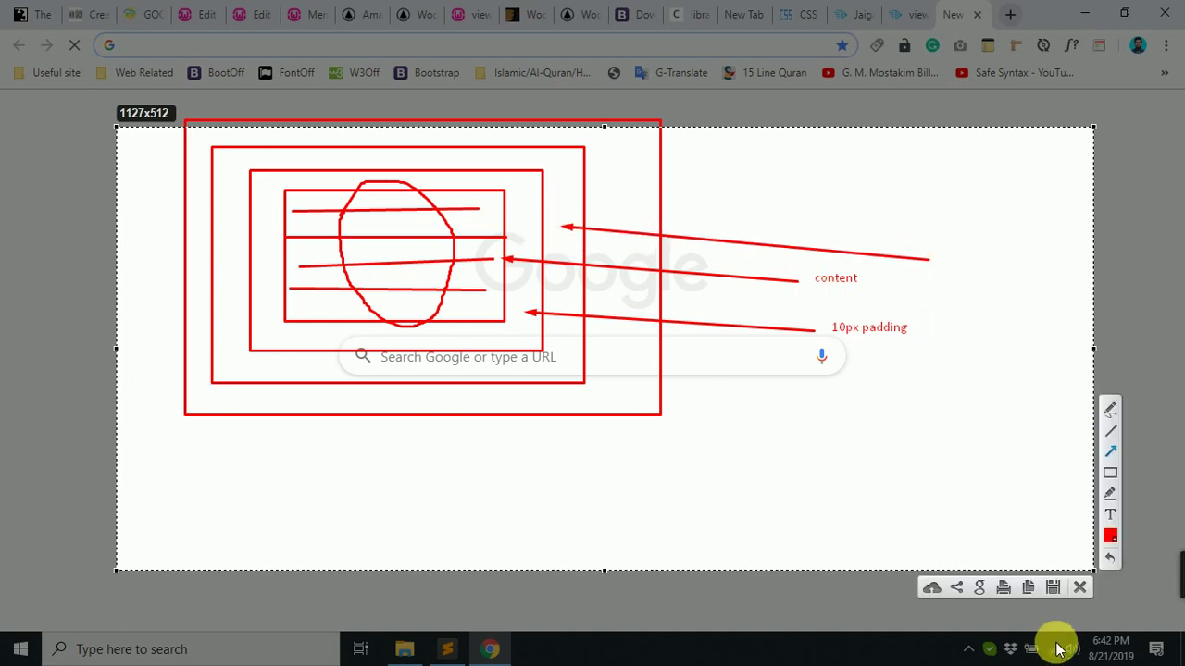
left_click(1110, 514)
left_click(947, 250)
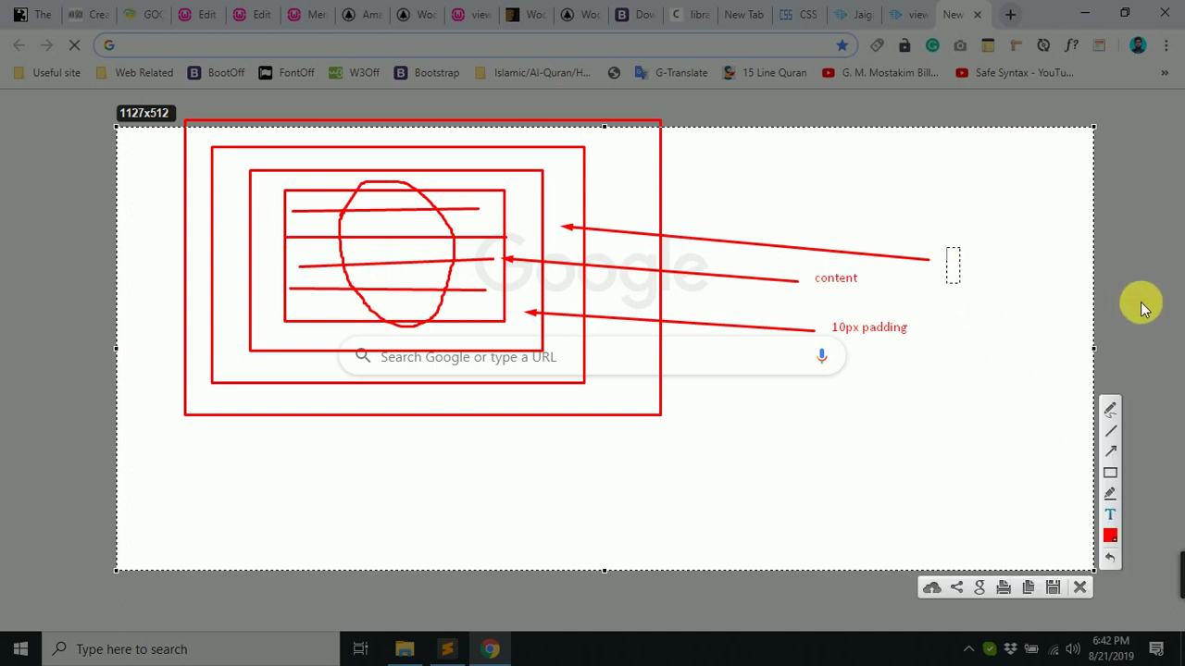
type("bor")
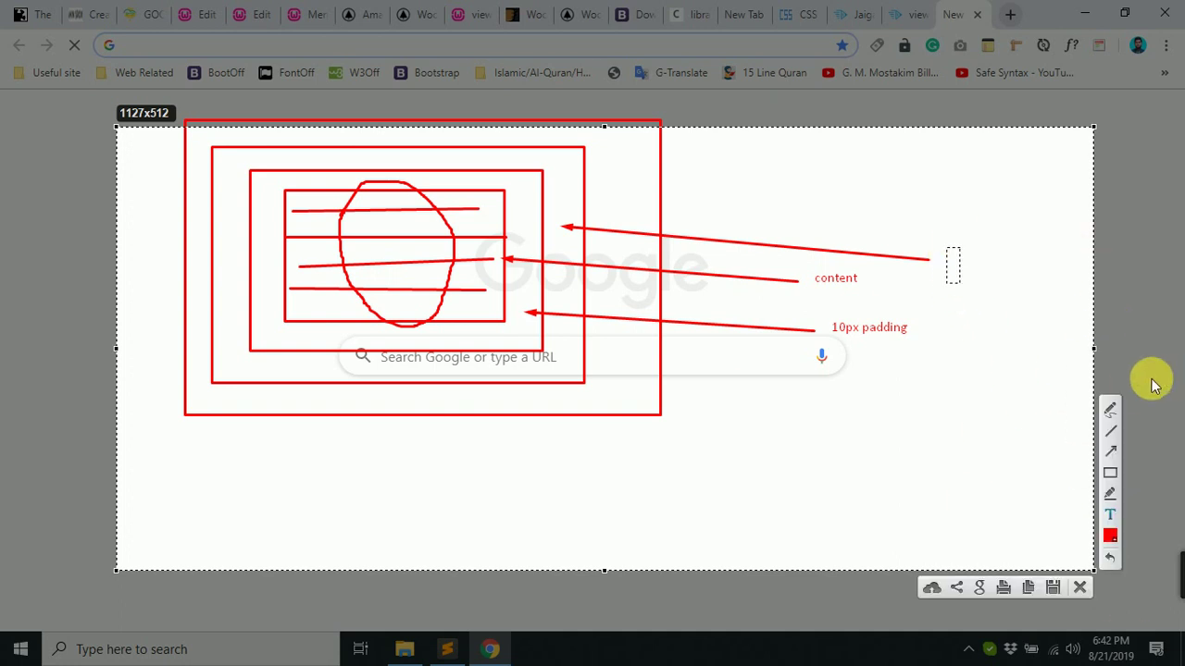
type("der")
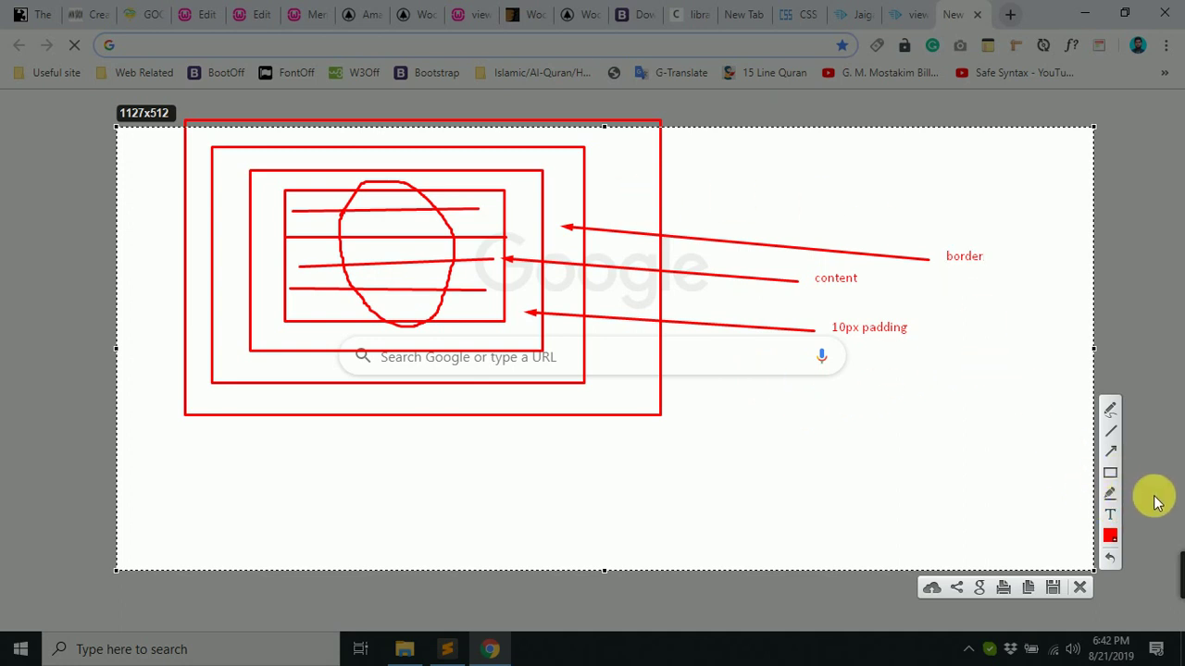
Draw an arrow pointing to the gap between the third and outermost rectangles, and close the annotated capture without saving.
left_click(1110, 452)
left_click_drag(948, 237, 606, 174)
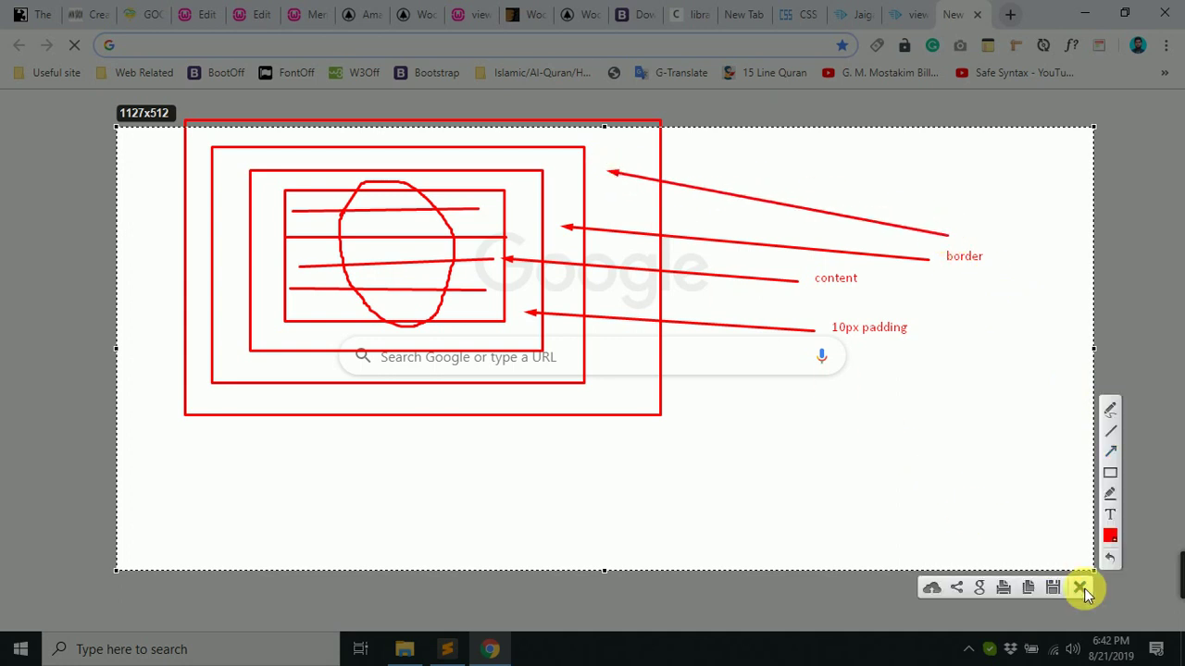
left_click(1080, 587)
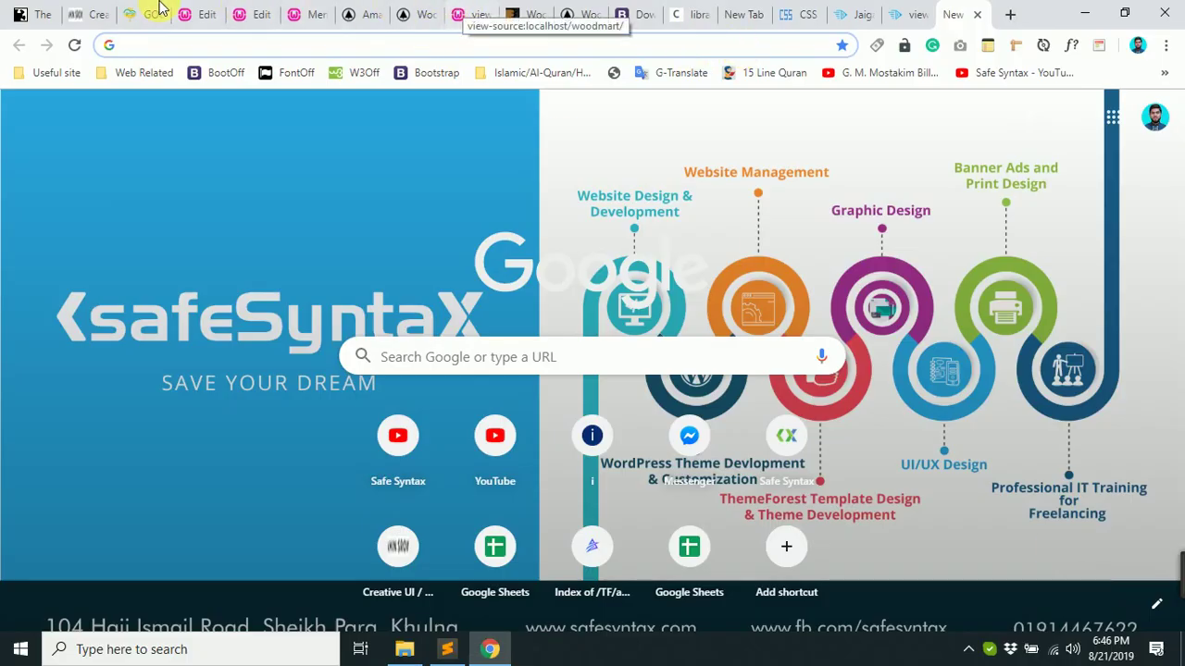
Back in the Amader Page editor, set the Revolution Slider row's top margin to 200px, save the row settings and update the page.
left_click(199, 14)
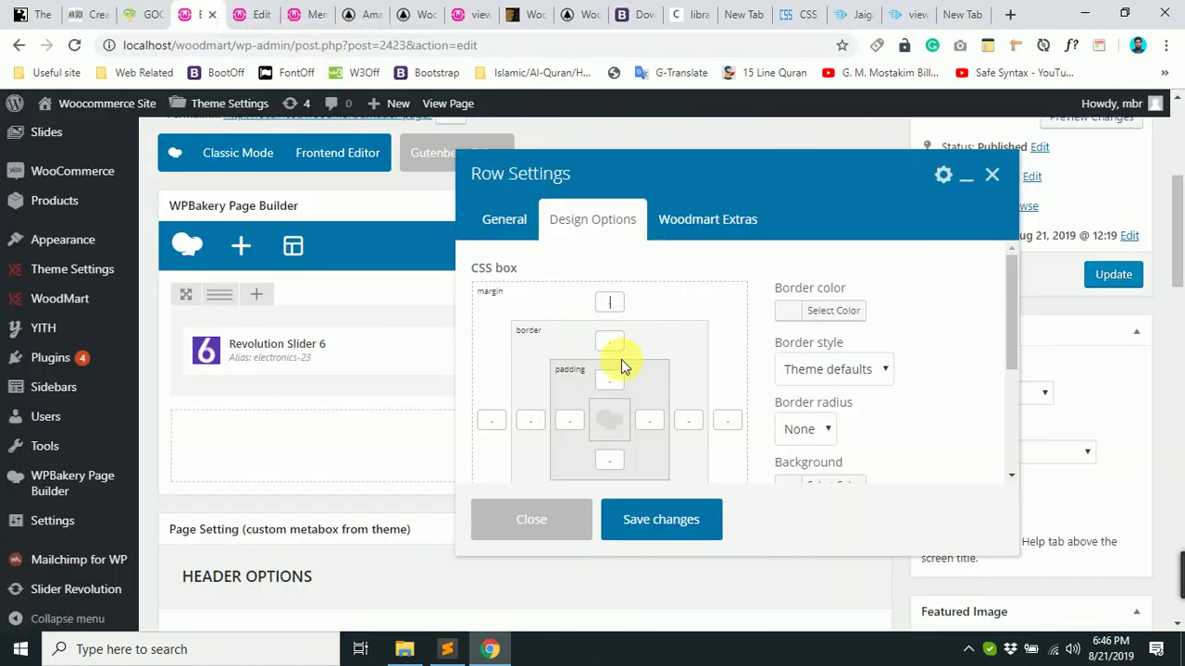
left_click(610, 302)
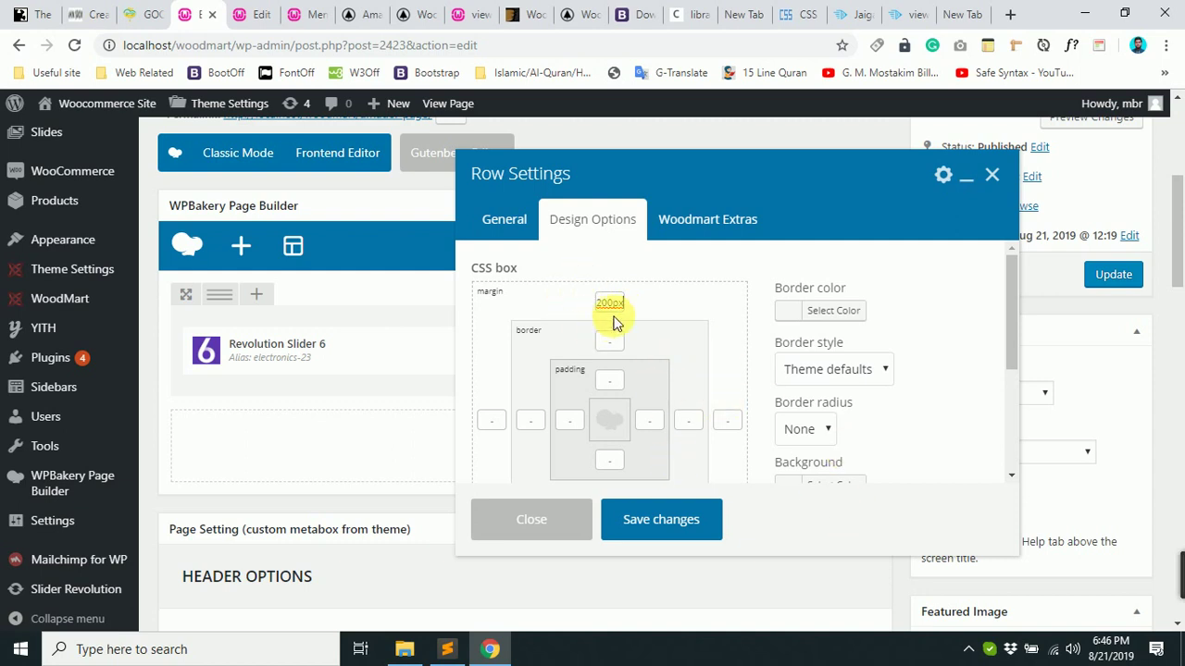
scroll(611, 314, "down", 3)
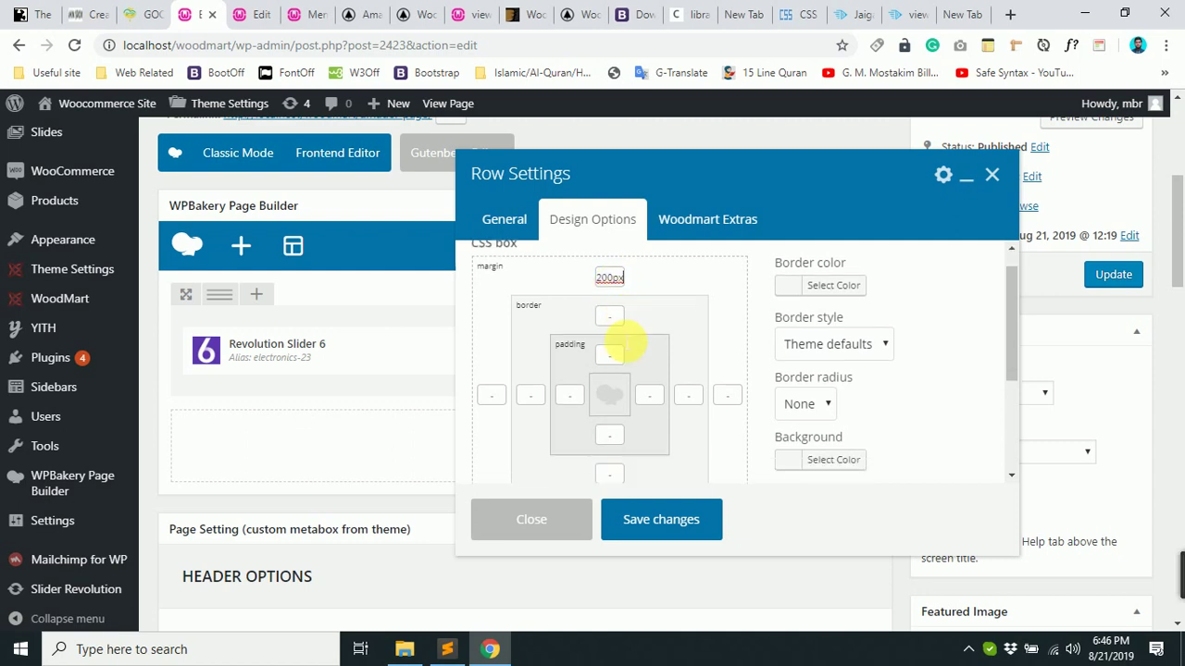
left_click(622, 339)
scroll(619, 341, "up", 1)
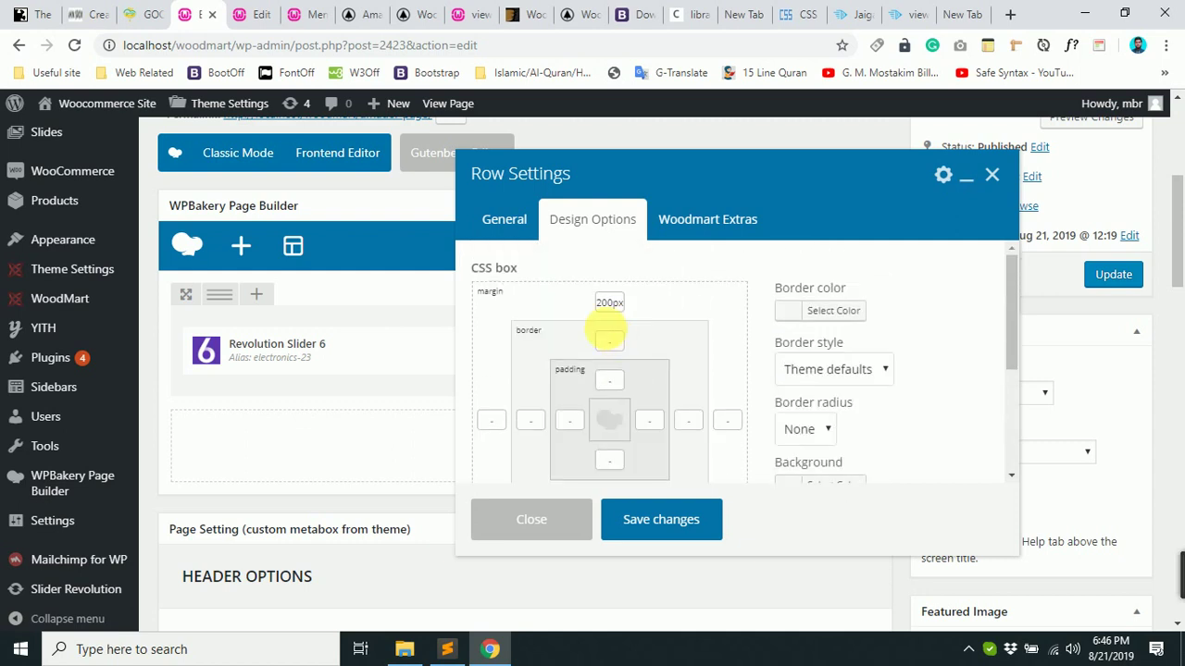
scroll(730, 435, "down", 1)
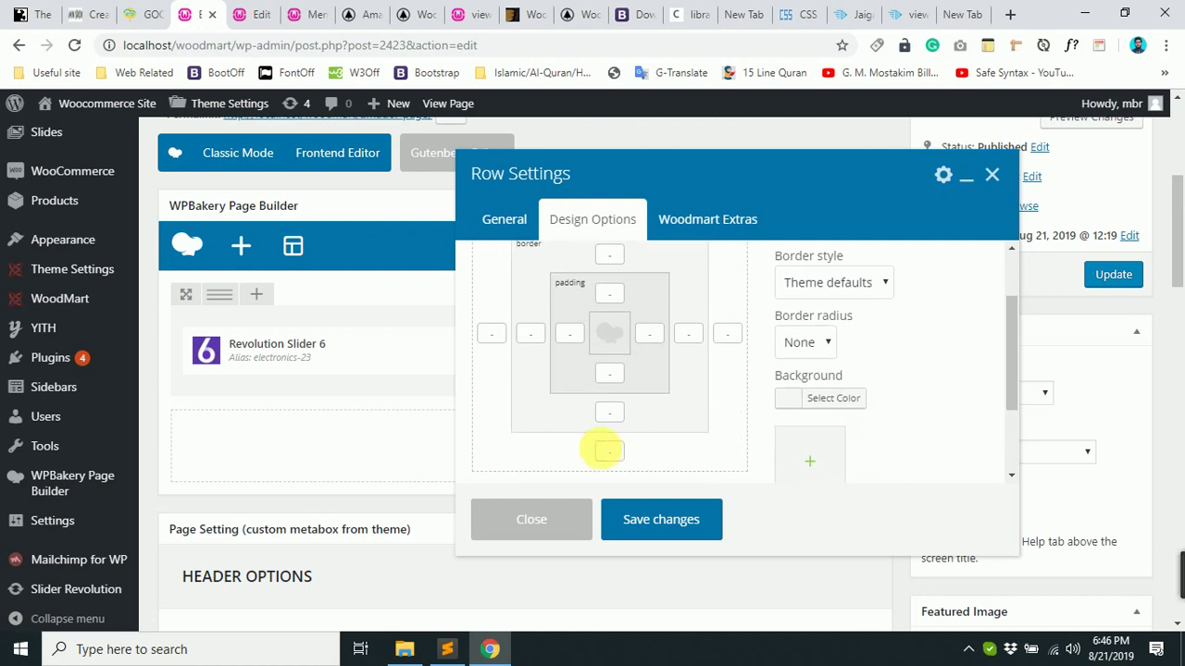
scroll(567, 389, "up", 1)
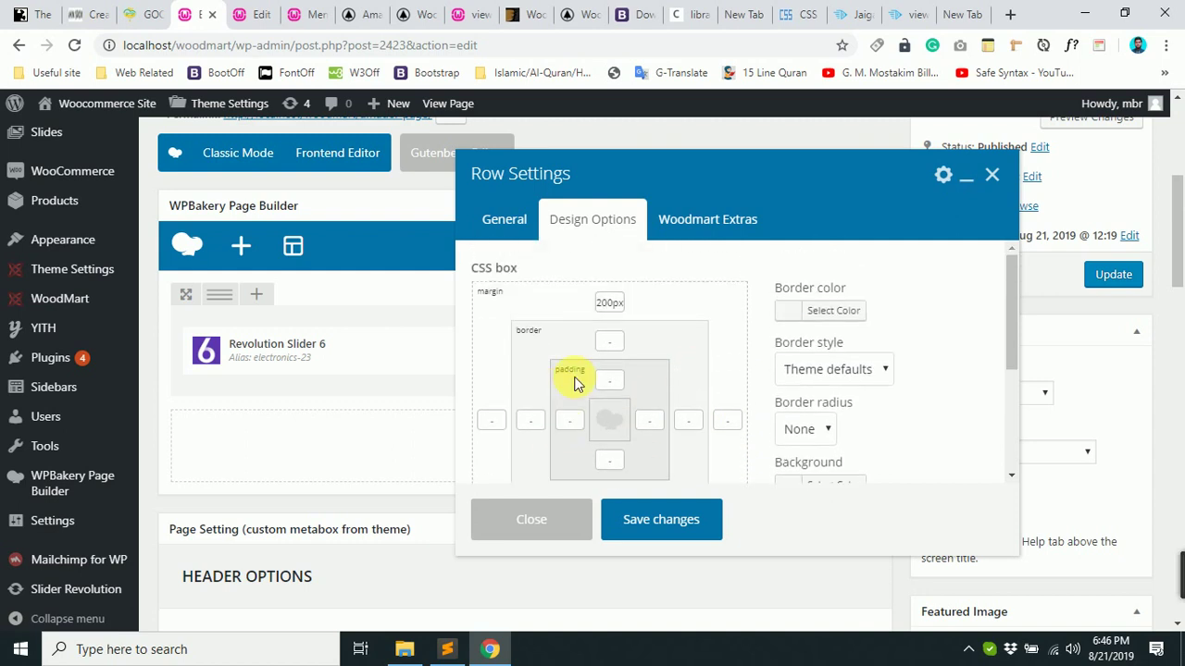
left_click(673, 521)
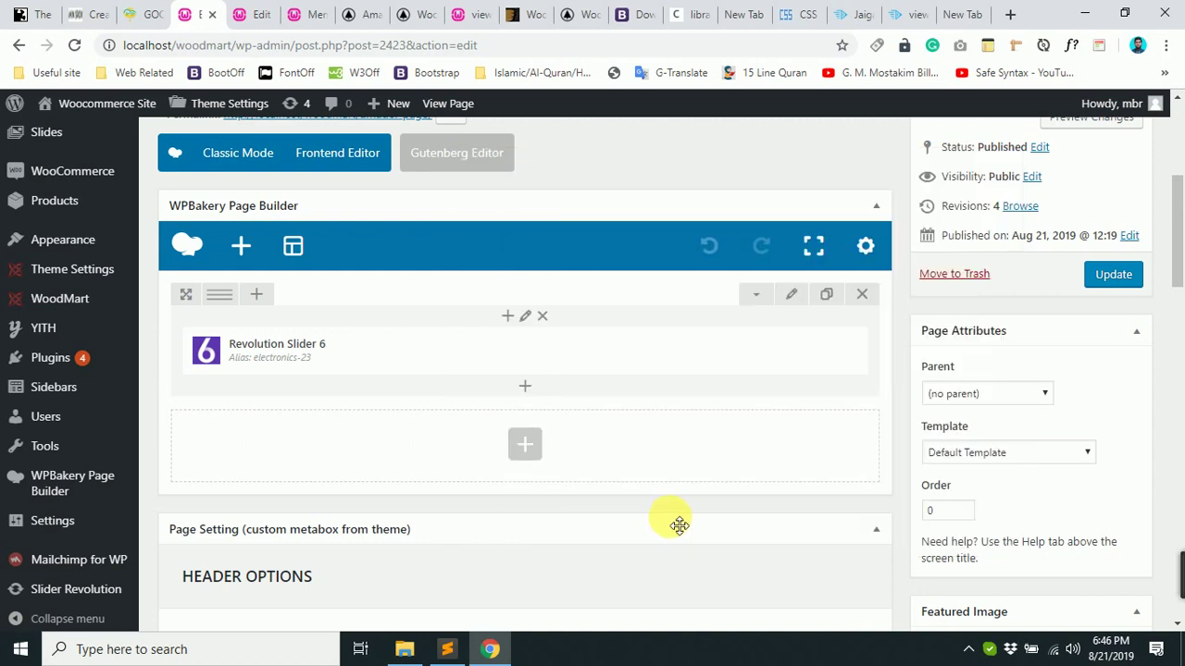
left_click(1106, 278)
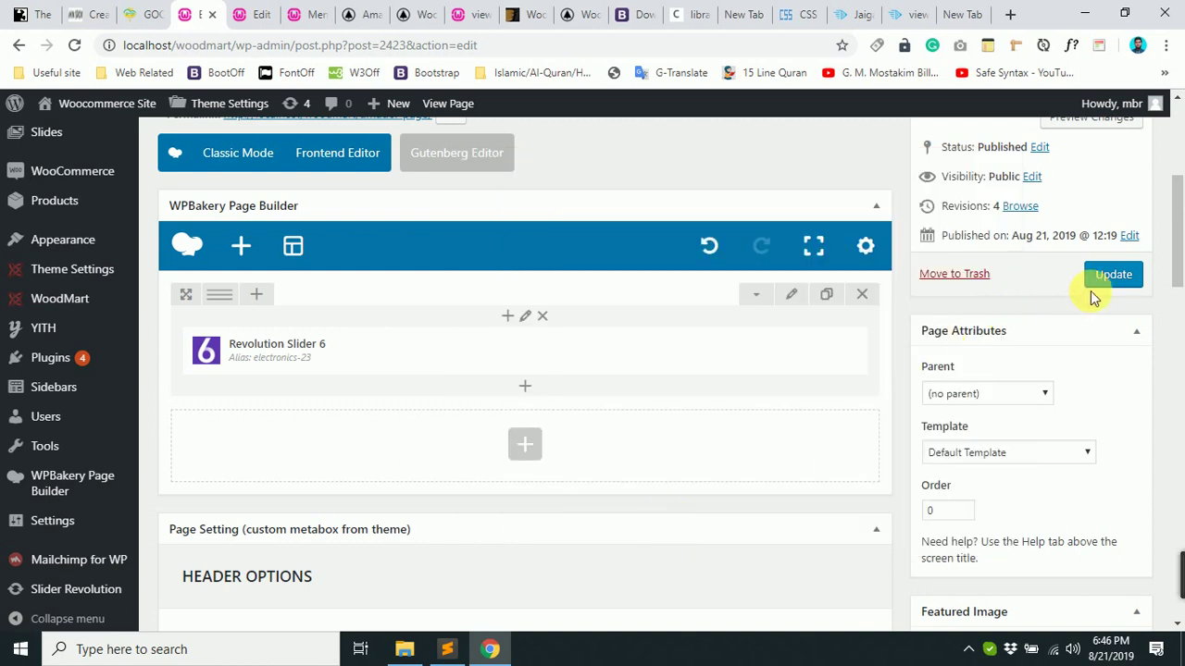
Reload the live Amader Page and check the spacing above the slider.
left_click(369, 13)
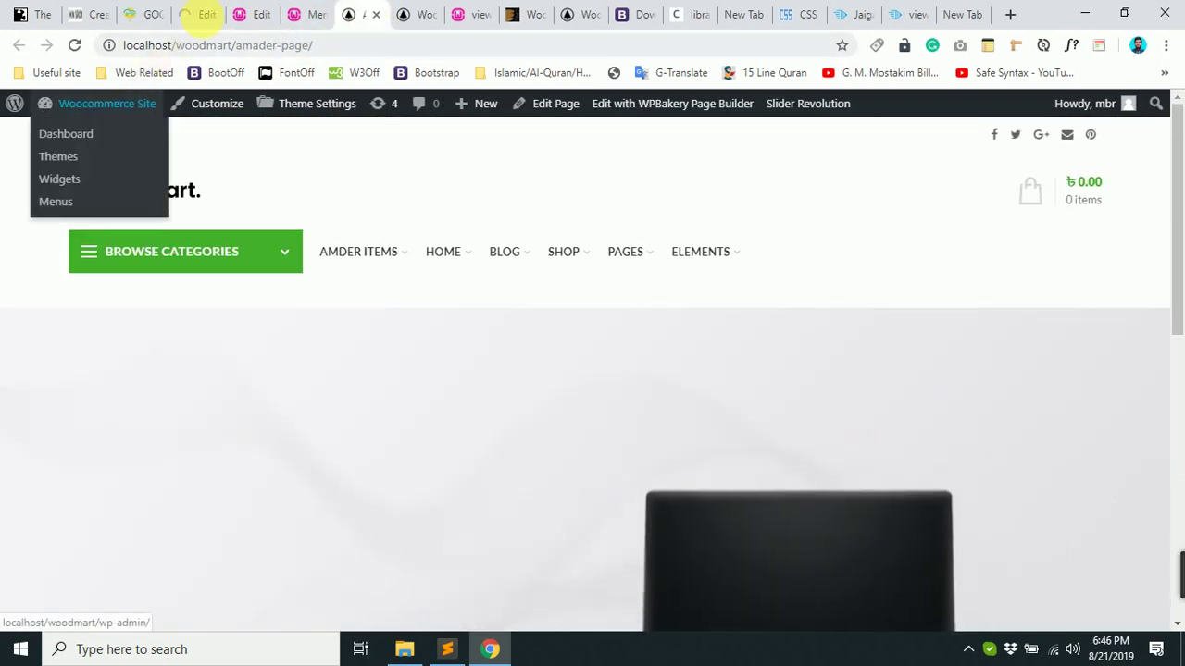
left_click(204, 13)
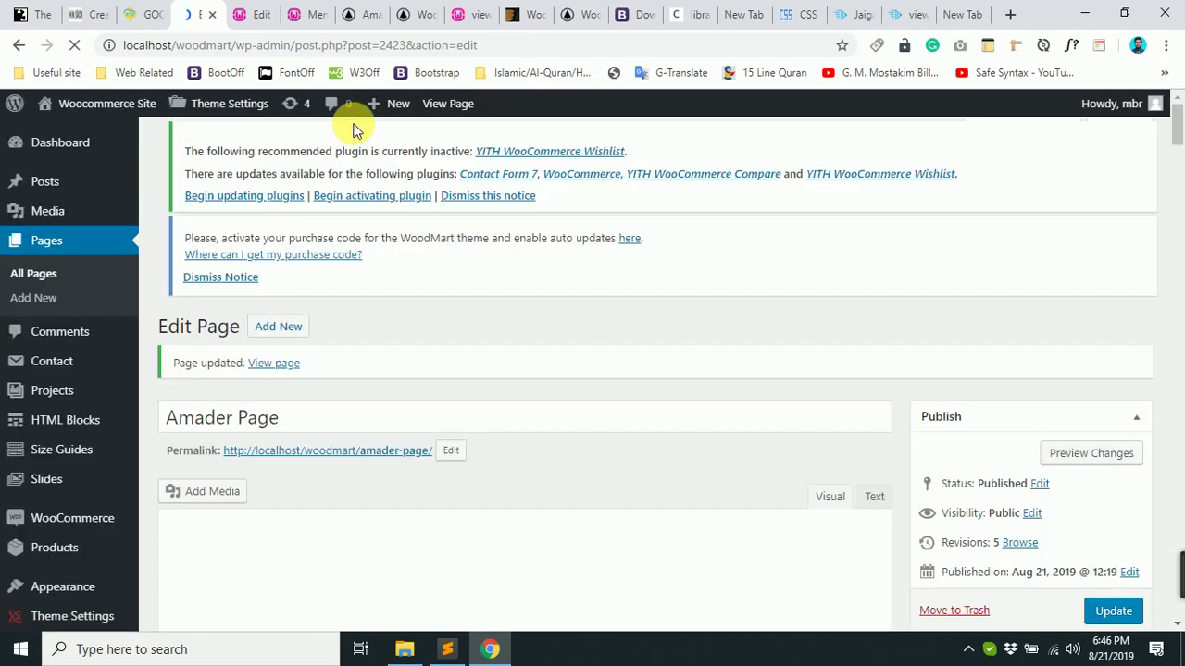
left_click(356, 14)
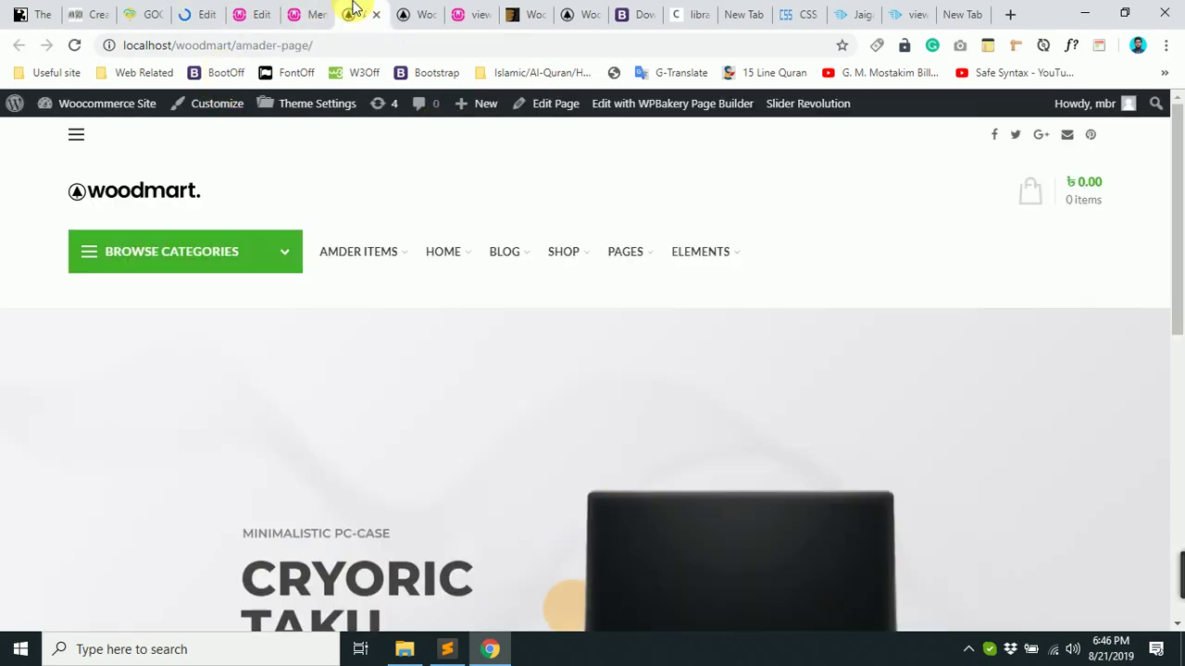
left_click(76, 46)
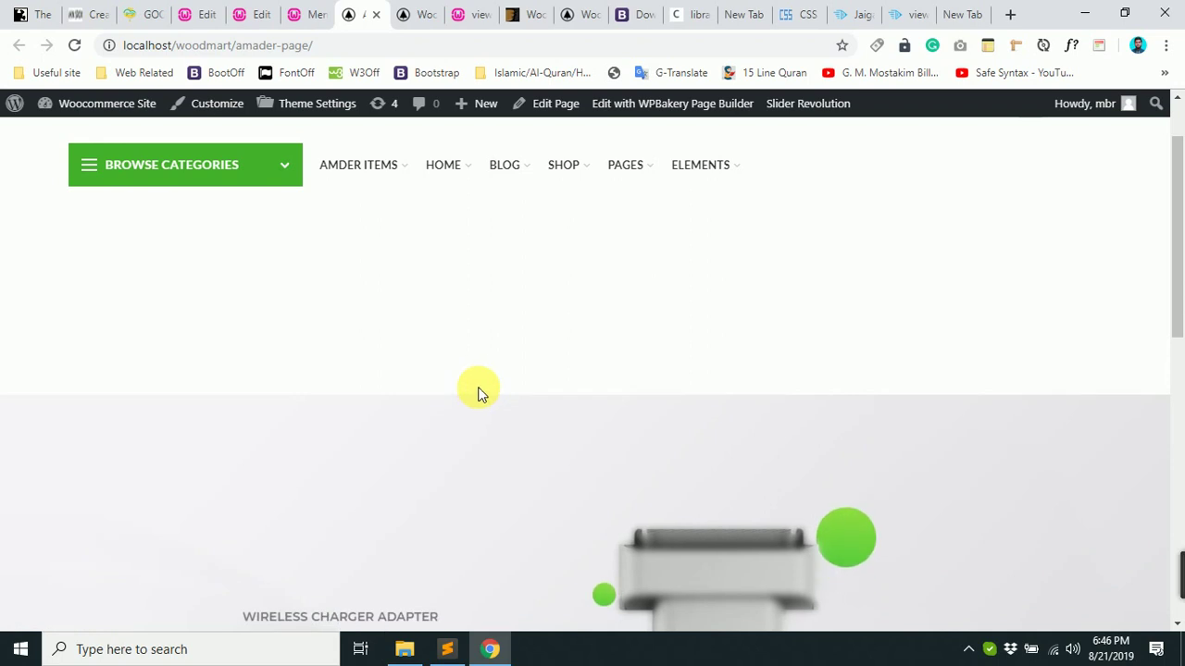
In the page editor, set the Revolution Slider row's top border to 200px, save the row settings and update the page.
left_click(213, 11)
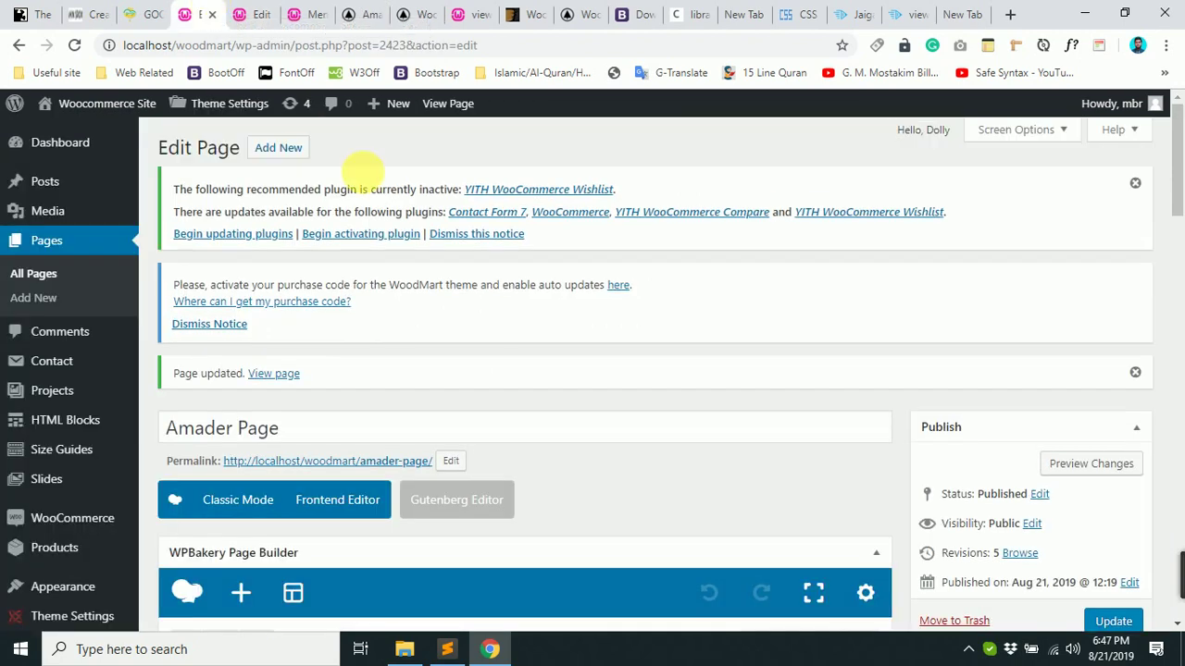
left_click(254, 14)
left_click(199, 14)
scroll(620, 415, "down", 4)
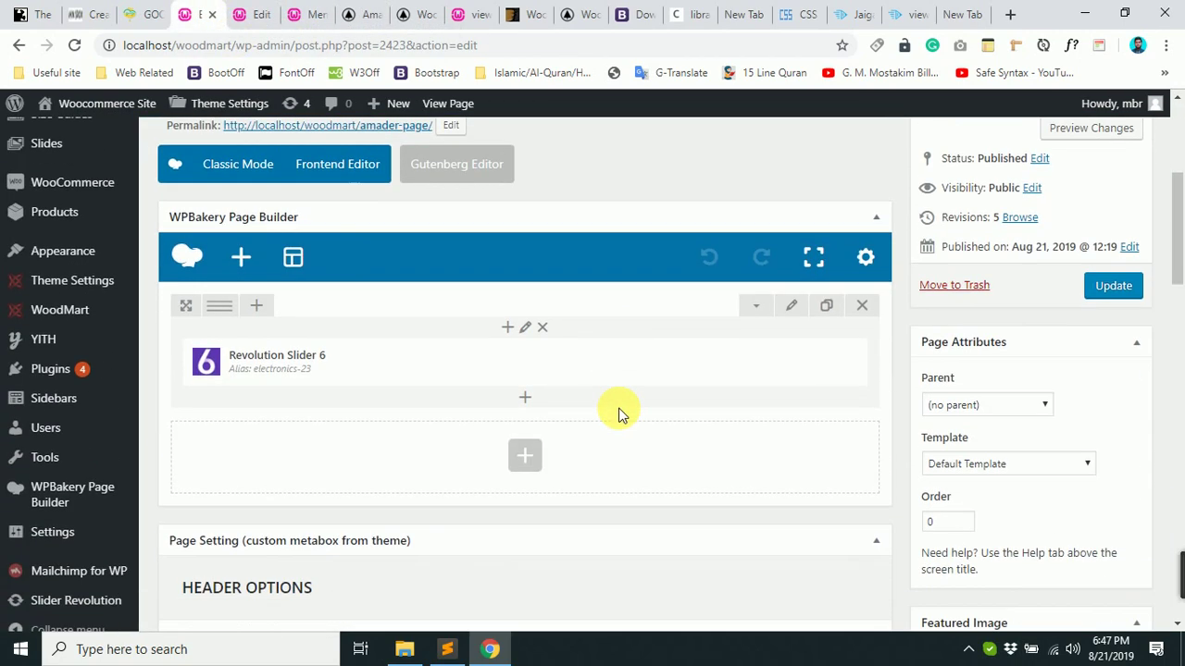
left_click(793, 295)
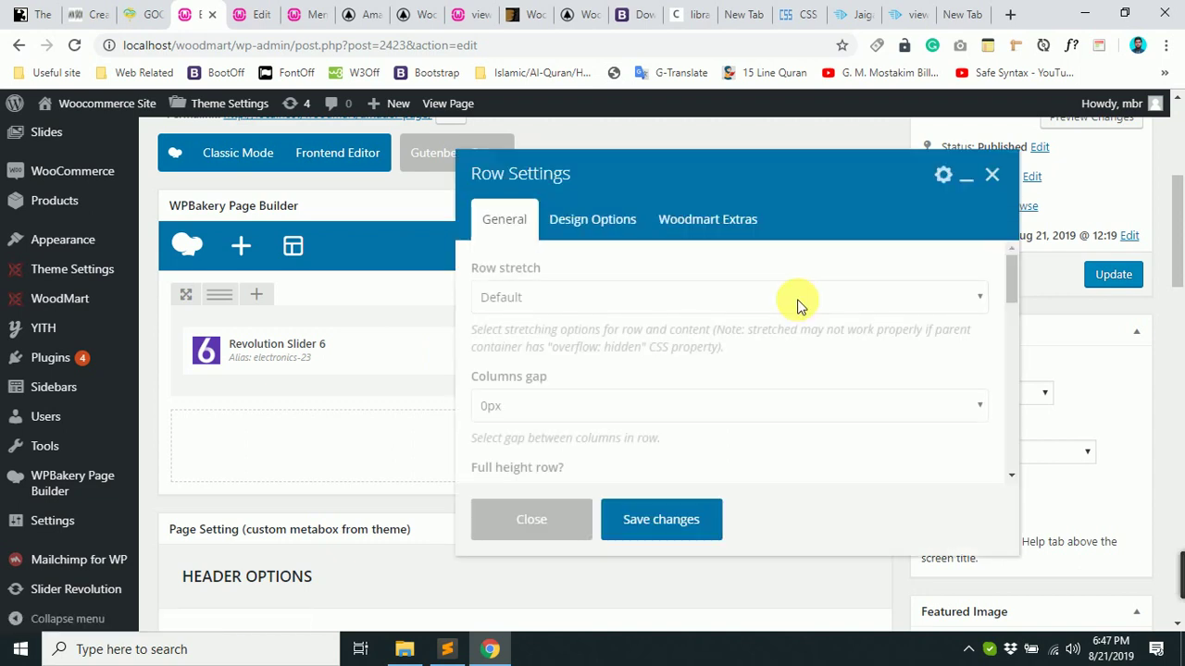
left_click(603, 217)
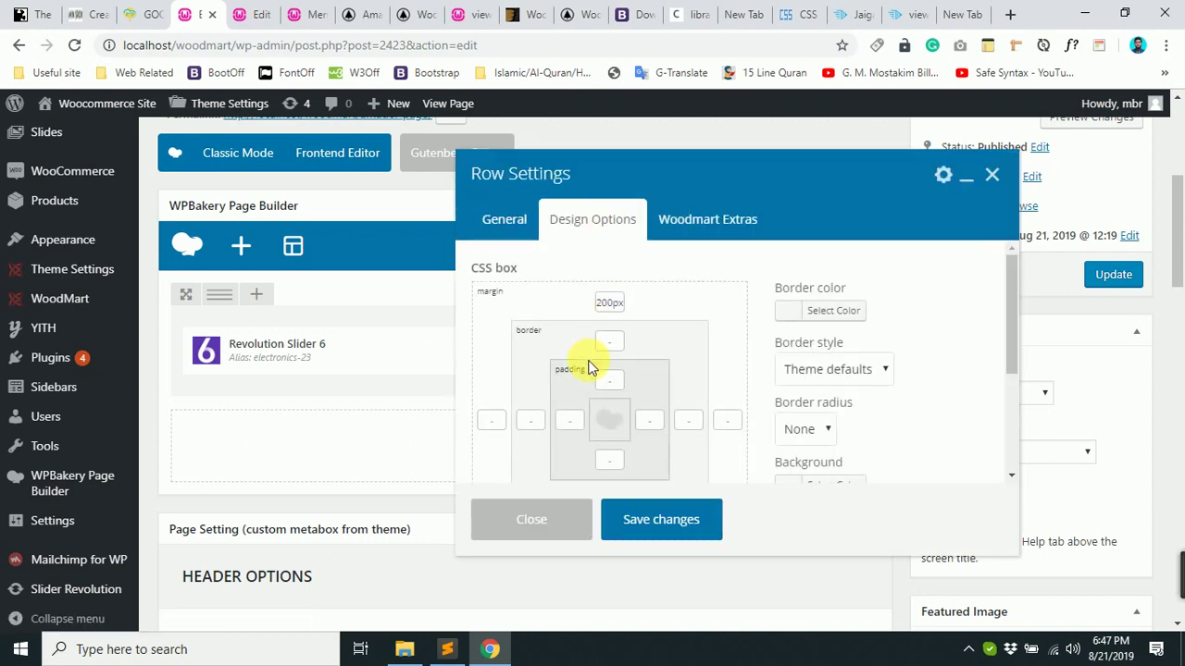
left_click(610, 341)
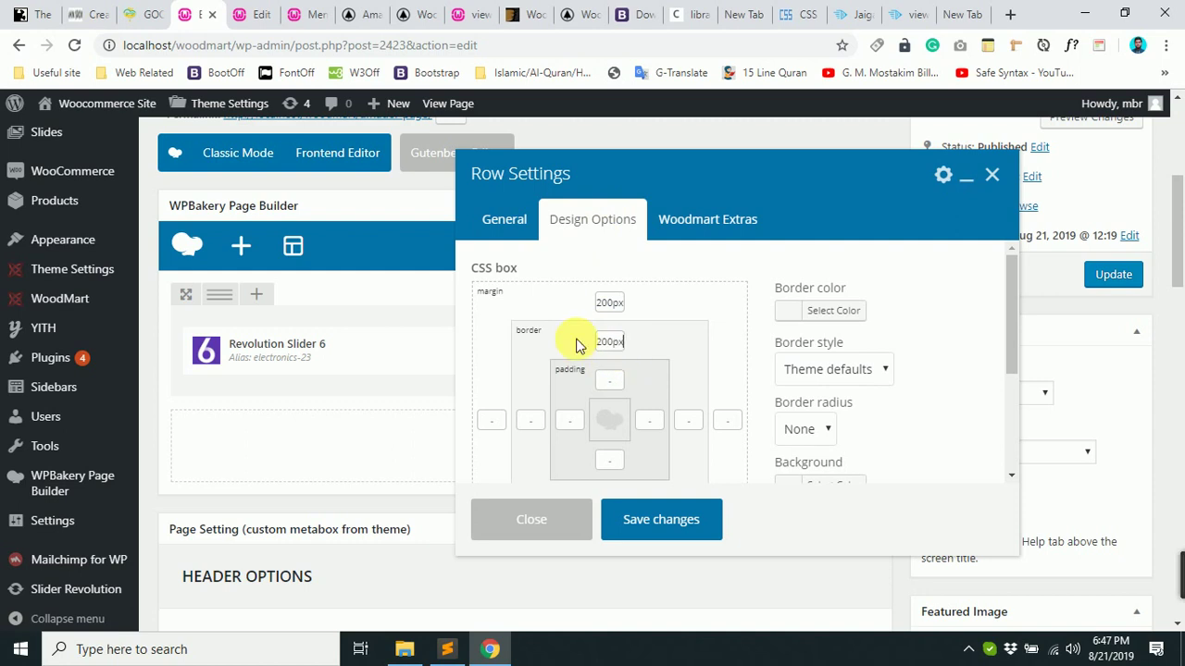
type("200px")
left_click(652, 524)
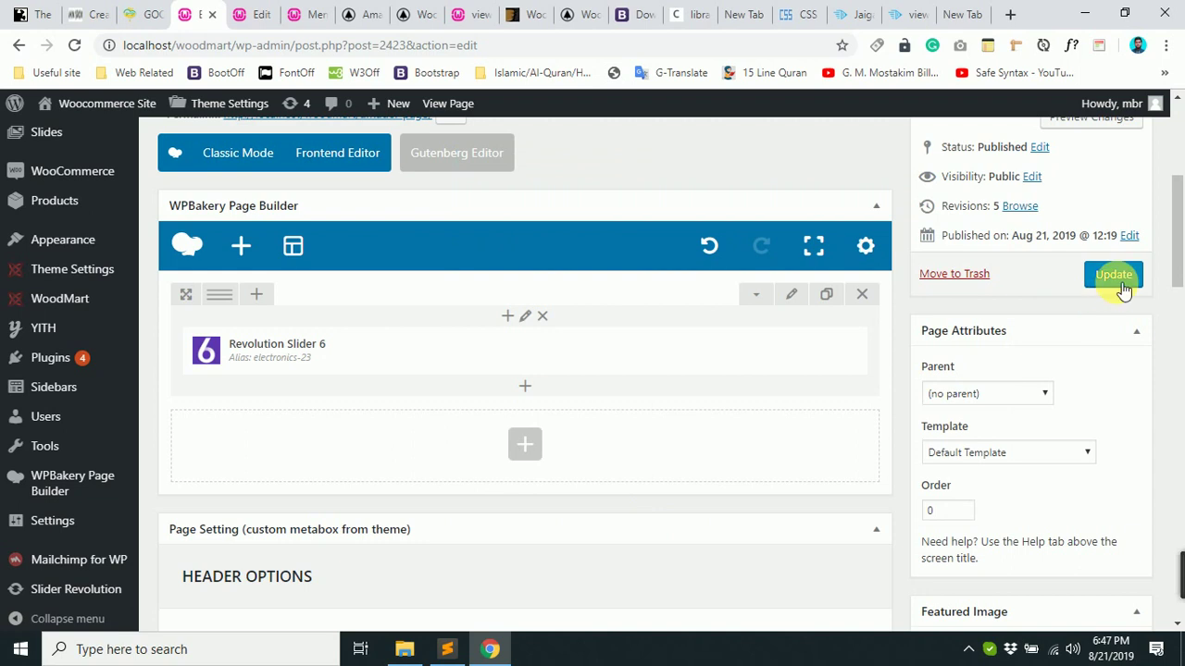
left_click(1120, 287)
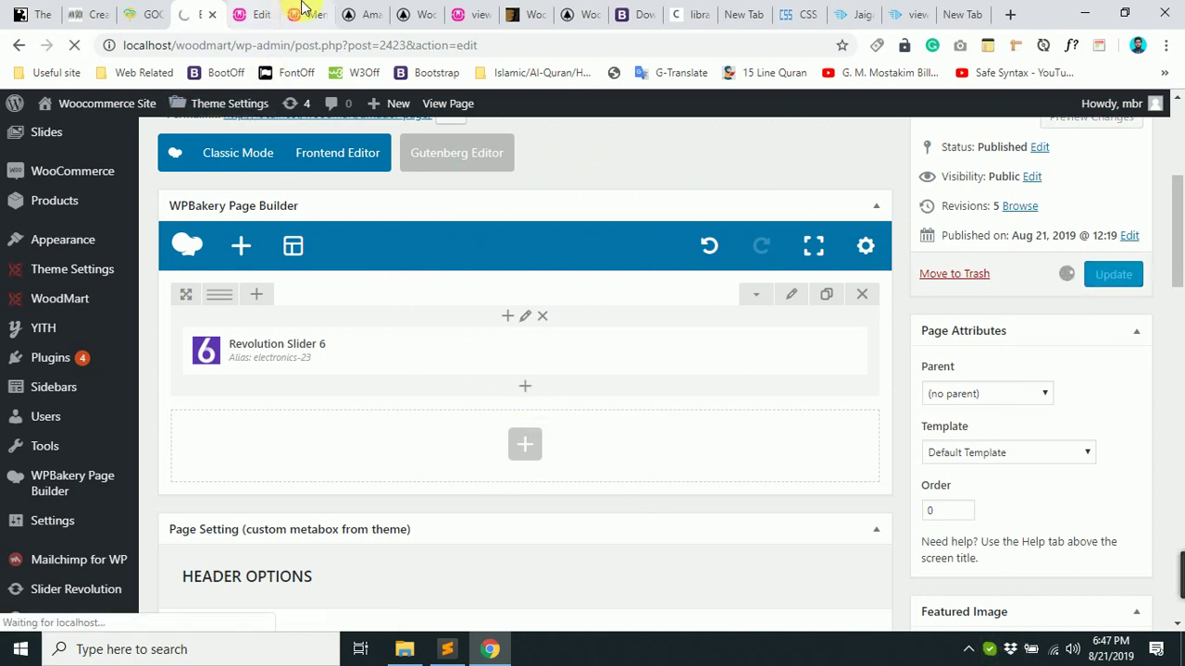
Reload the live Amader Page and check the spacing above the slider with the top border setting applied.
left_click(355, 11)
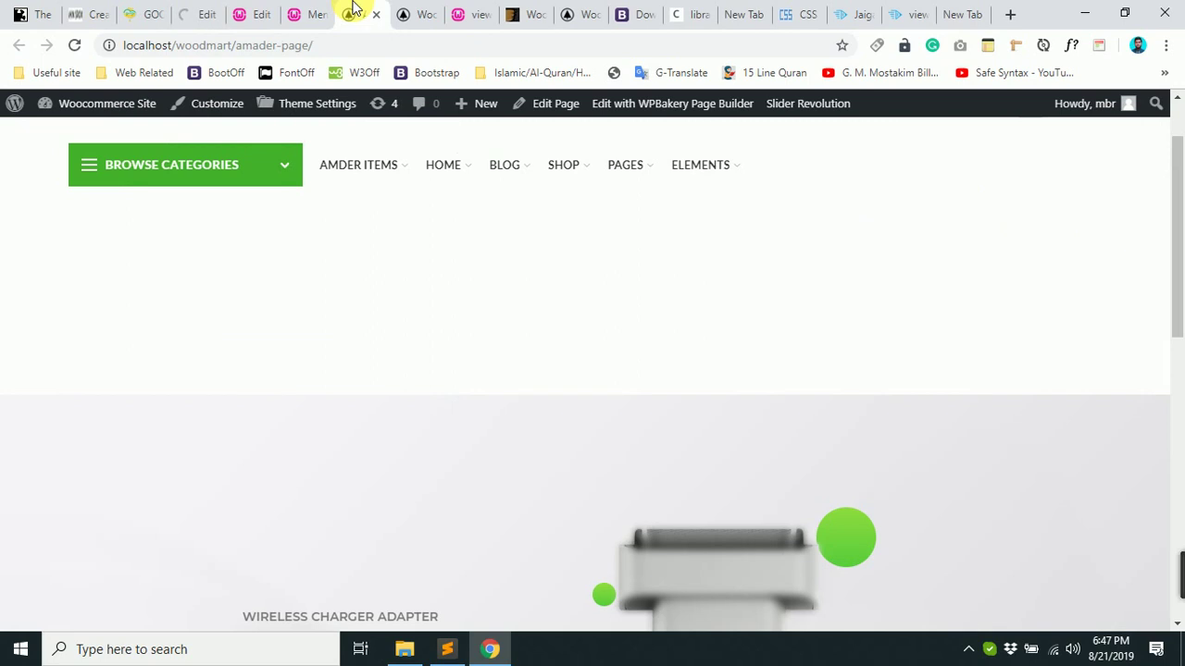
left_click(74, 46)
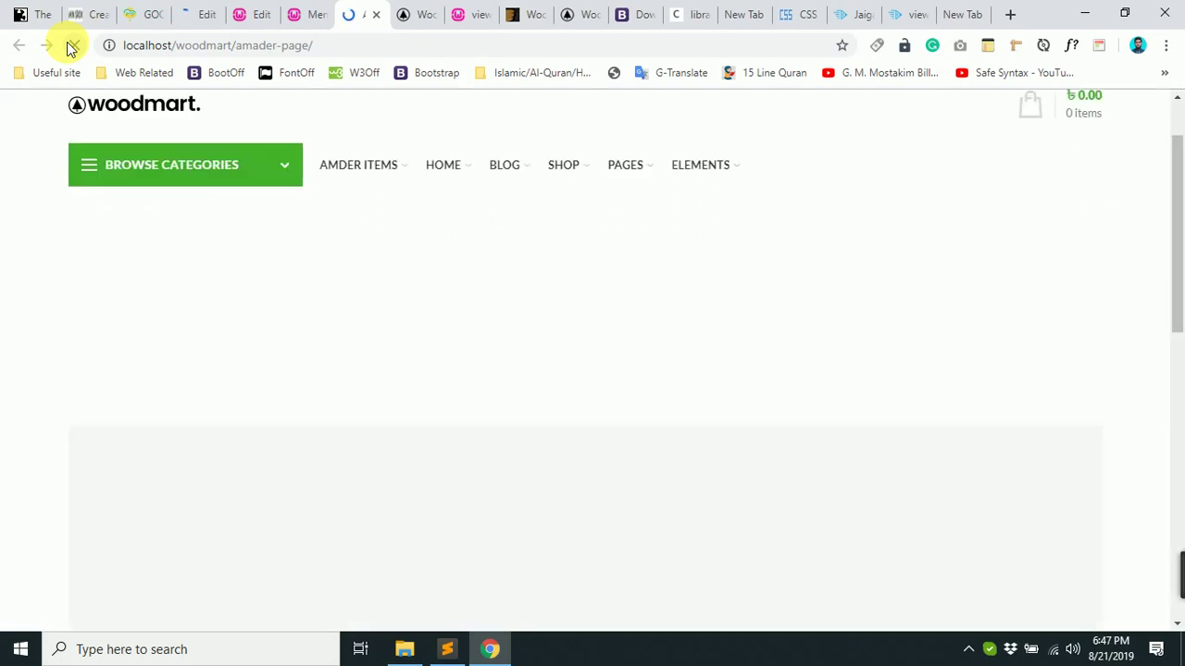
left_click(185, 11)
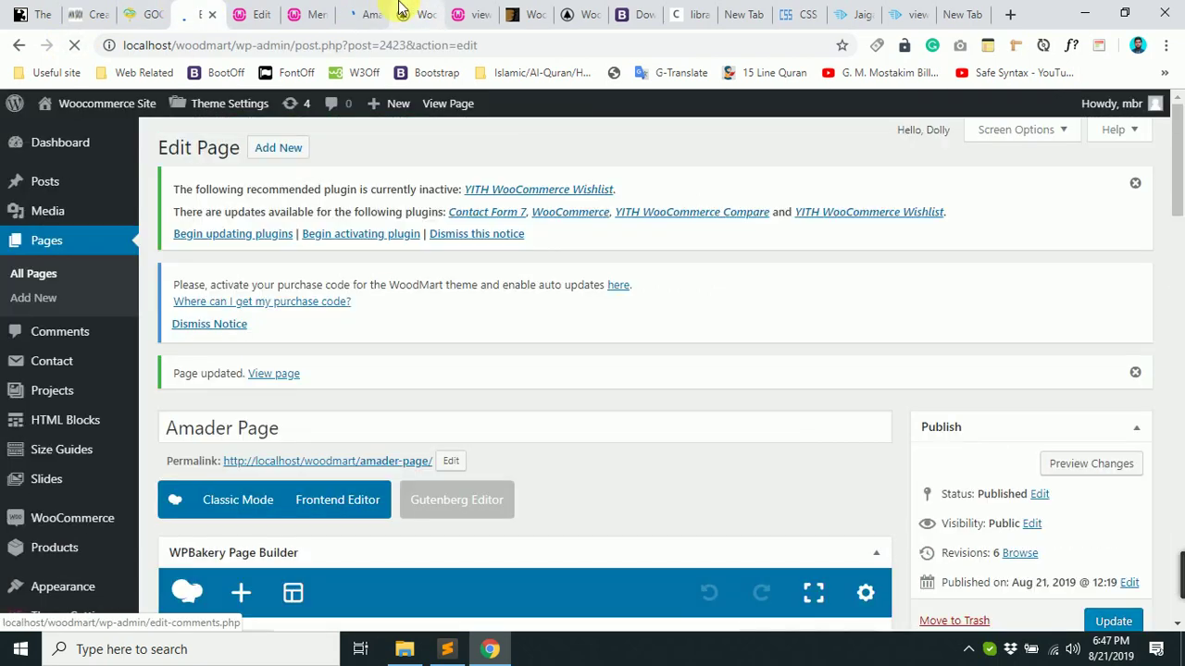
left_click(361, 13)
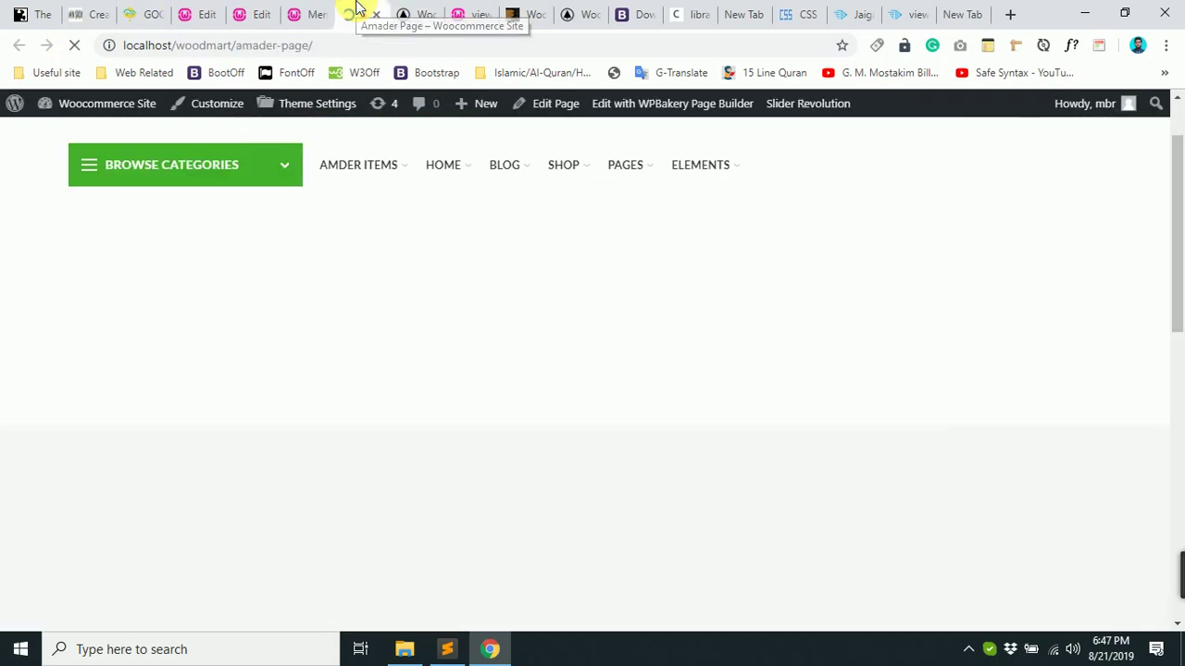
left_click(74, 45)
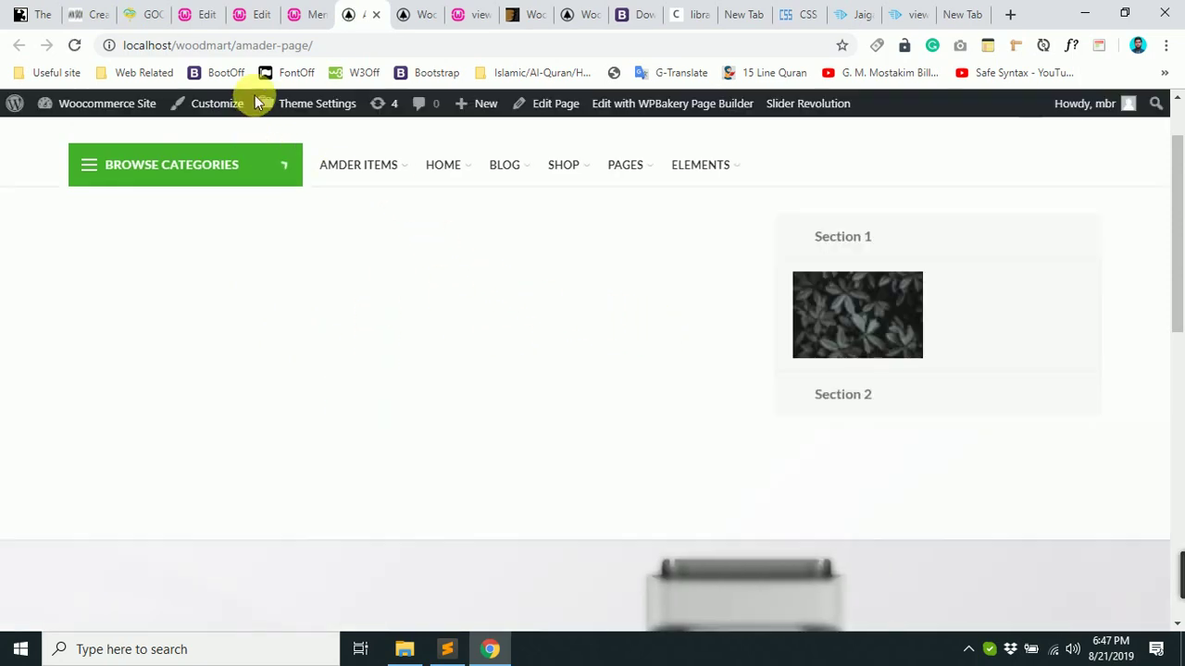
Measure the blank area between the navigation menu and the slider with a screen-capture selection, and dismiss the capture.
key("Print")
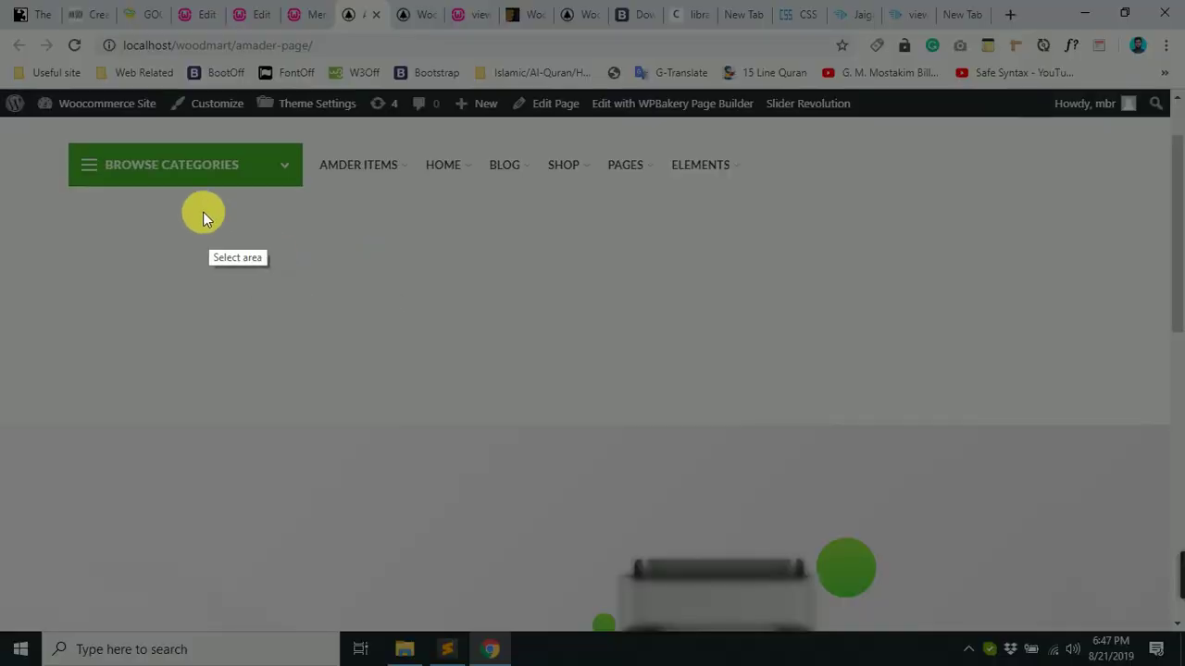
mouse_move(205, 185)
left_mouse_down()
mouse_move(346, 399)
mouse_move(351, 427)
left_mouse_up()
left_click(342, 444)
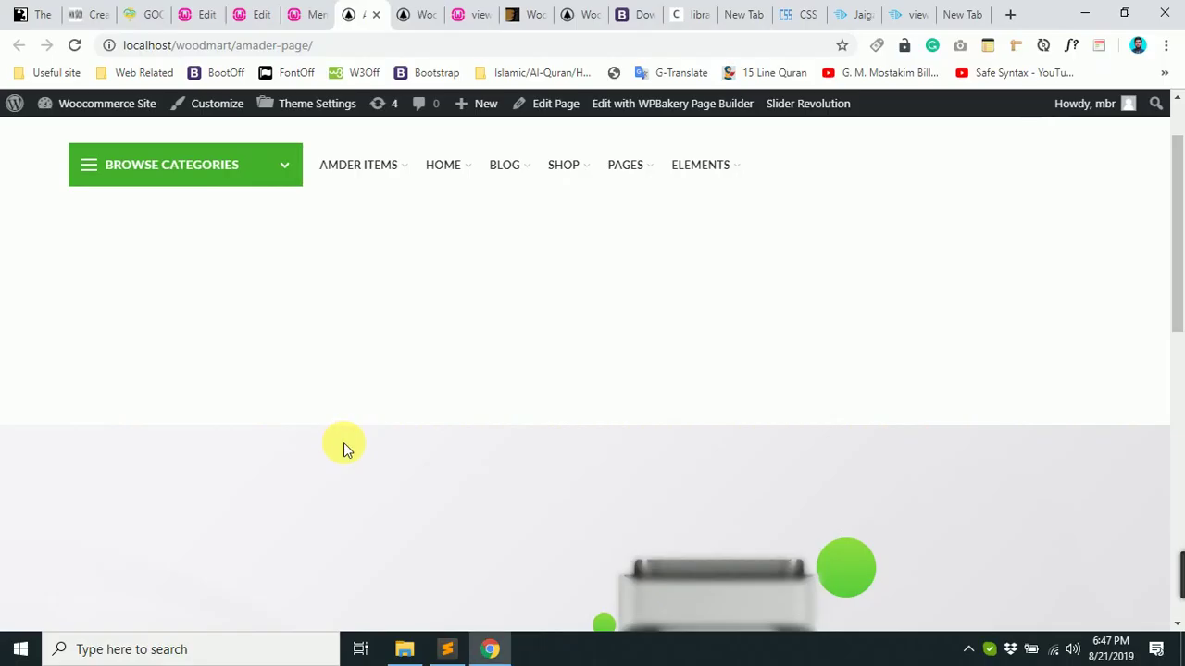
scroll(357, 445, "up", 2)
left_click(259, 11)
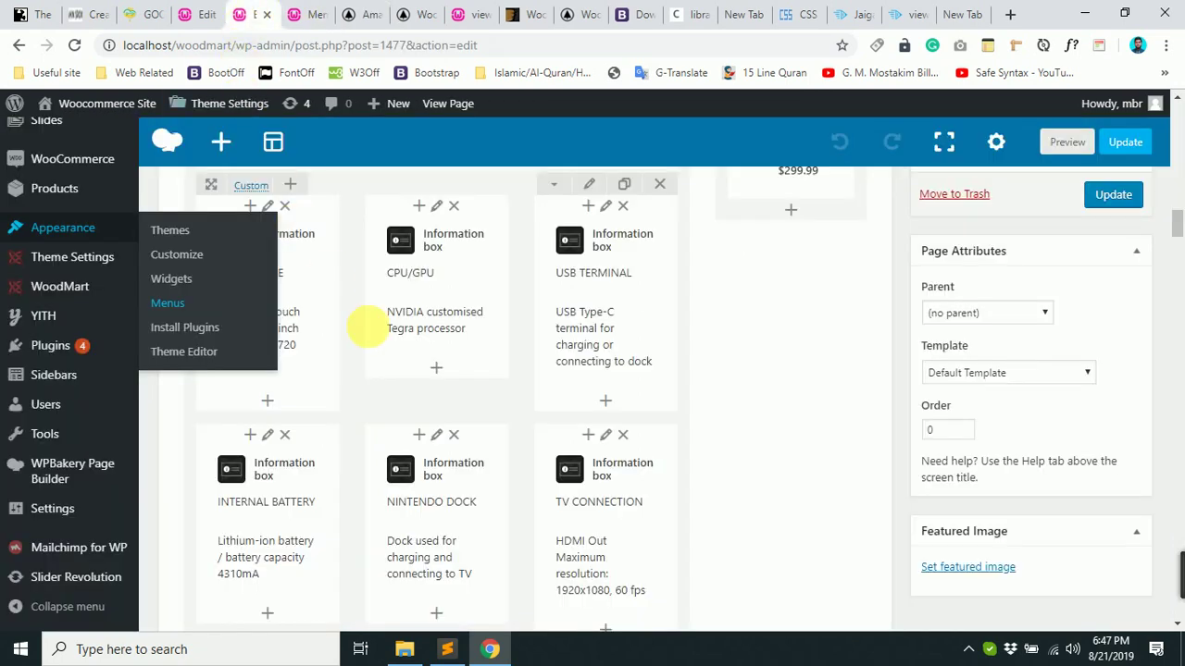
left_click(310, 14)
scroll(592, 439, "down", 4)
scroll(593, 440, "down", 2)
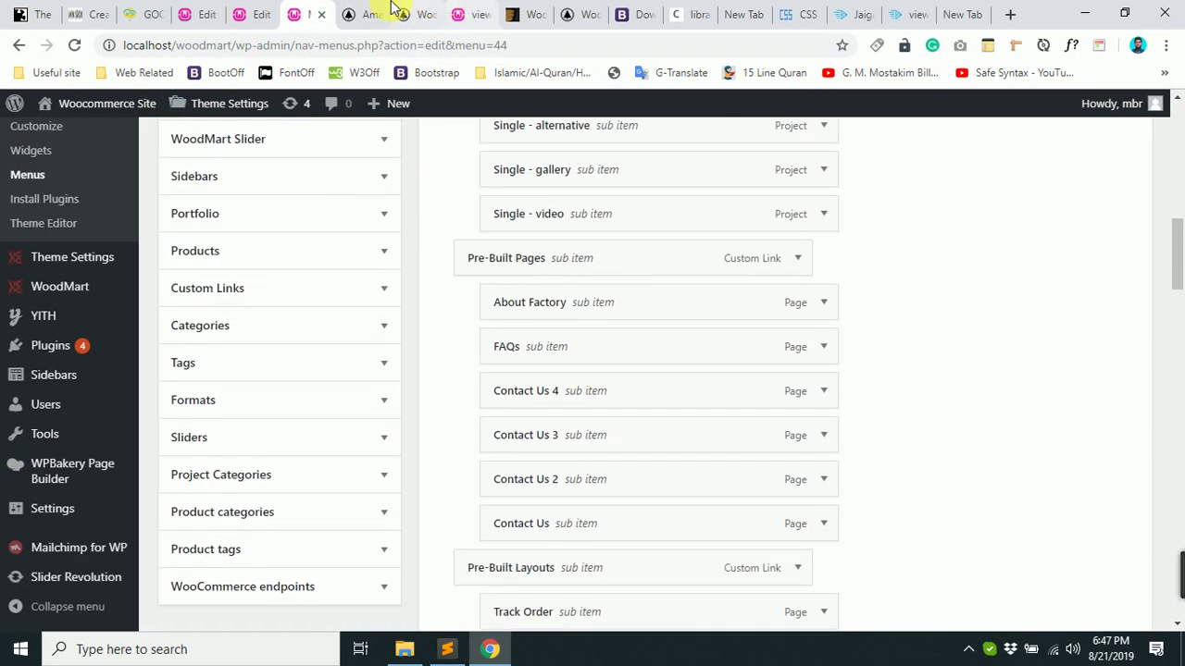
left_click(359, 14)
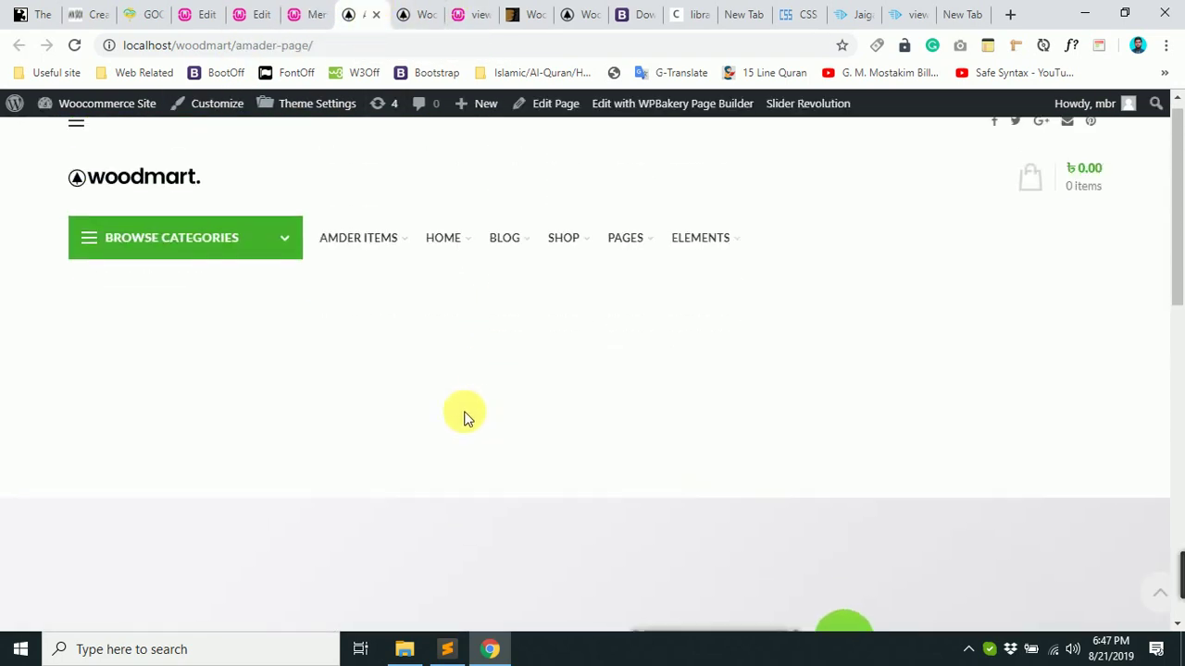
Return to the Amader Page editor and open the design options of the Revolution Slider row.
left_click(206, 11)
scroll(540, 448, "down", 4)
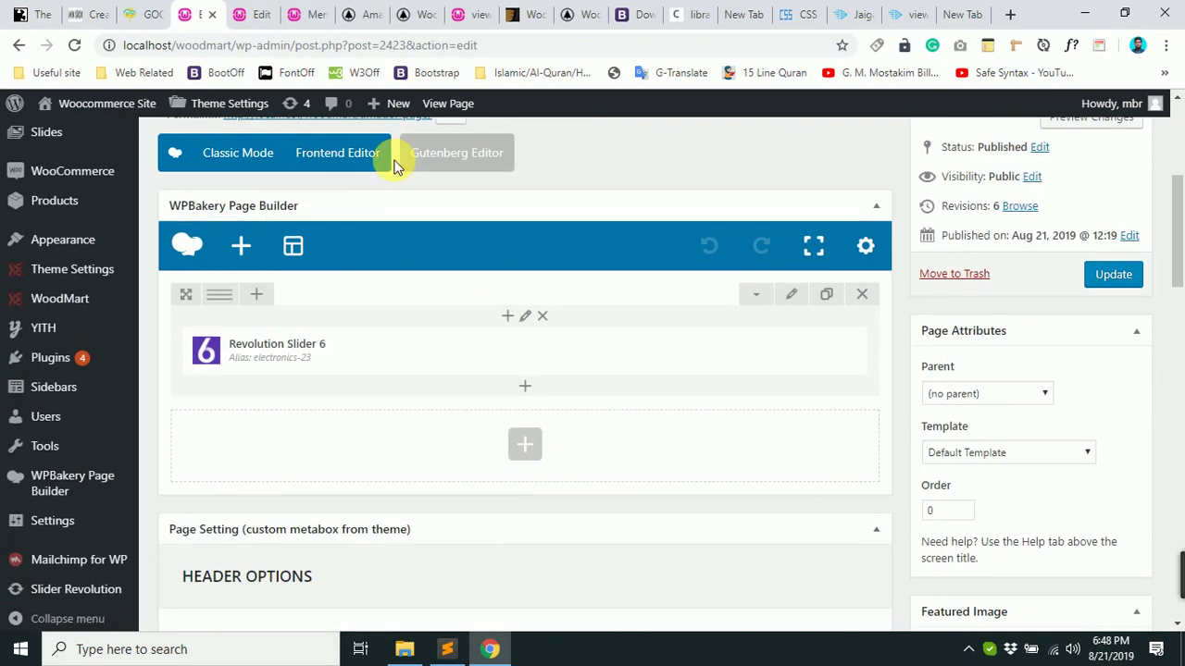
left_click(525, 320)
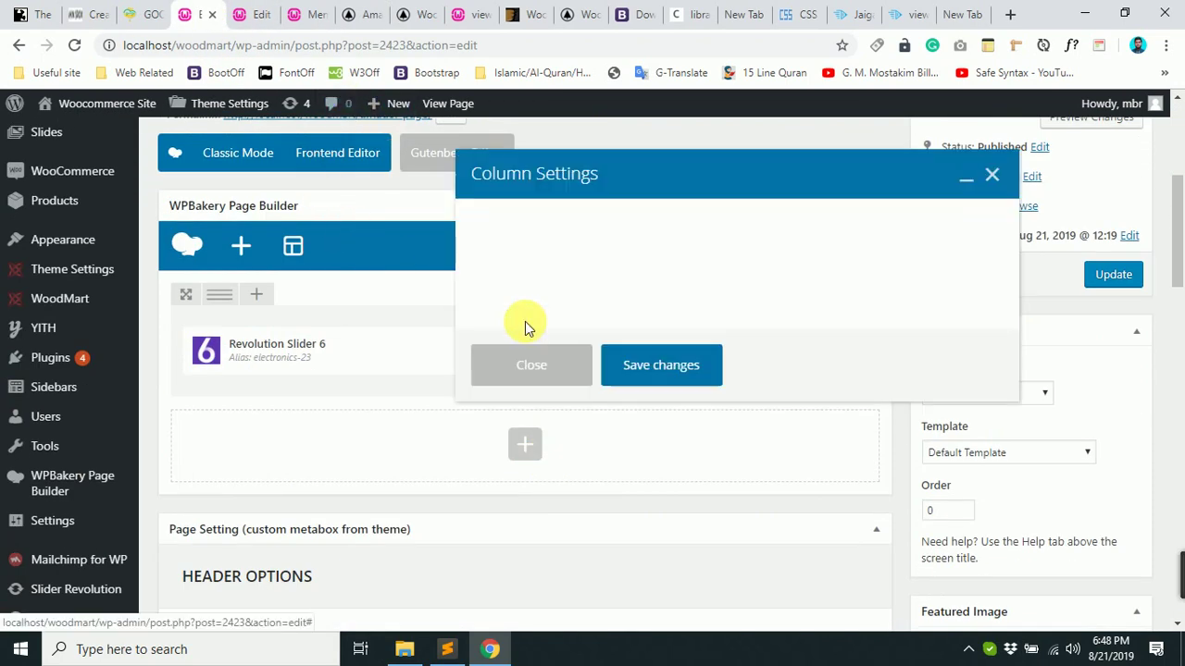
left_click(991, 175)
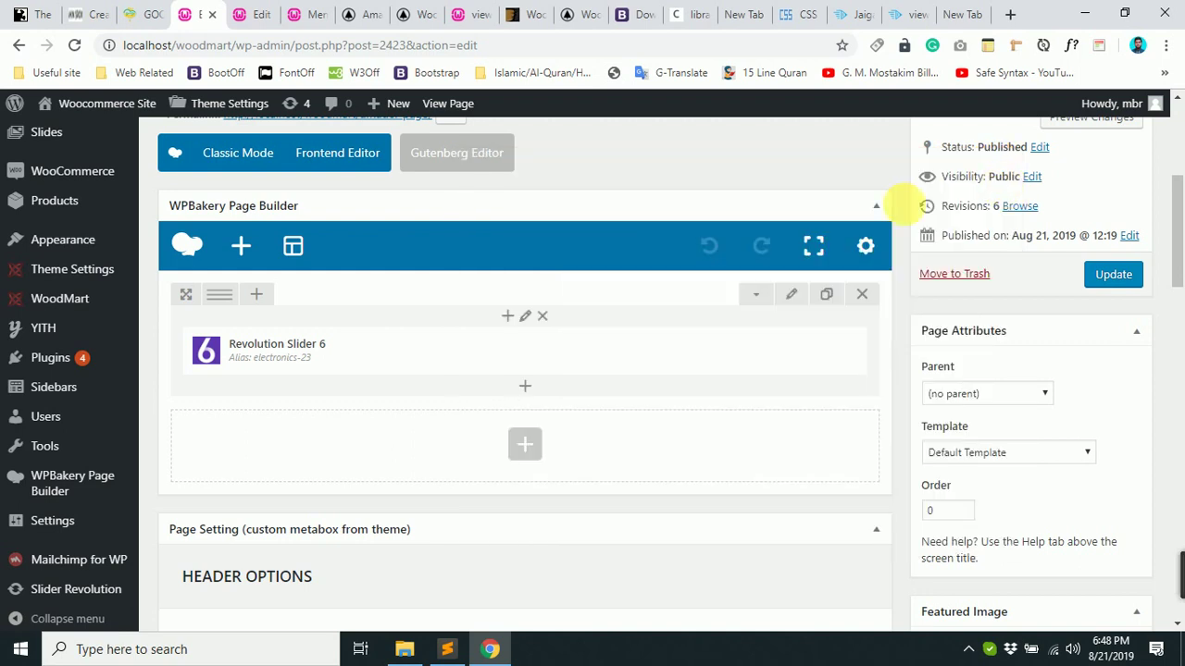
left_click(794, 298)
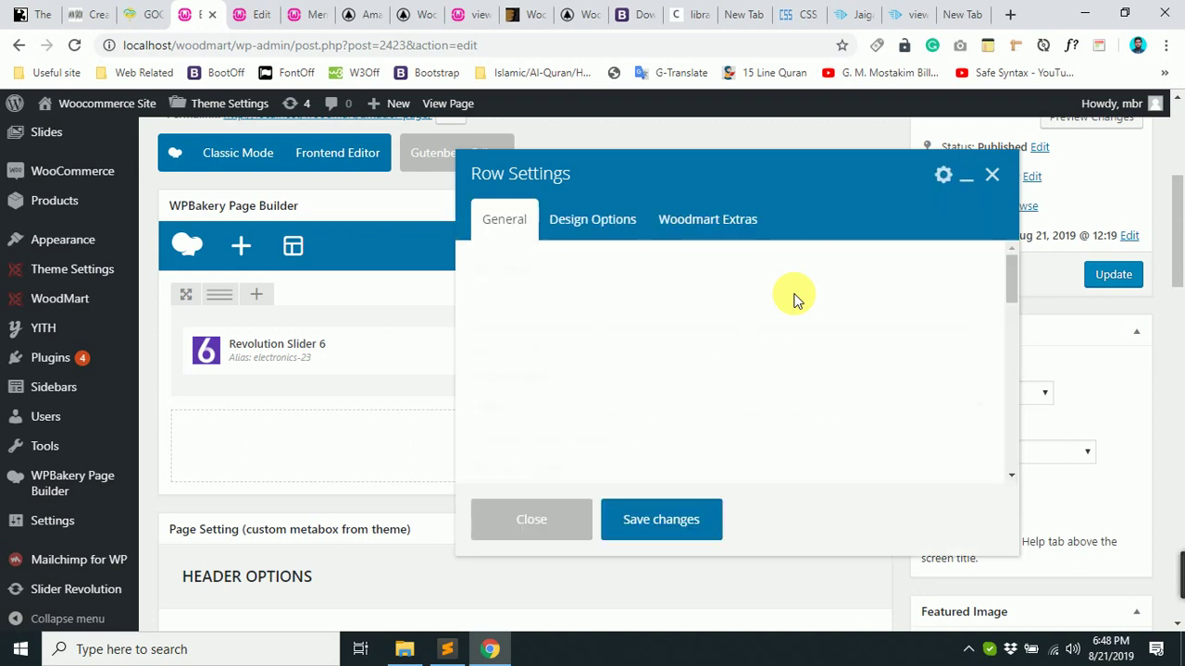
left_click(619, 222)
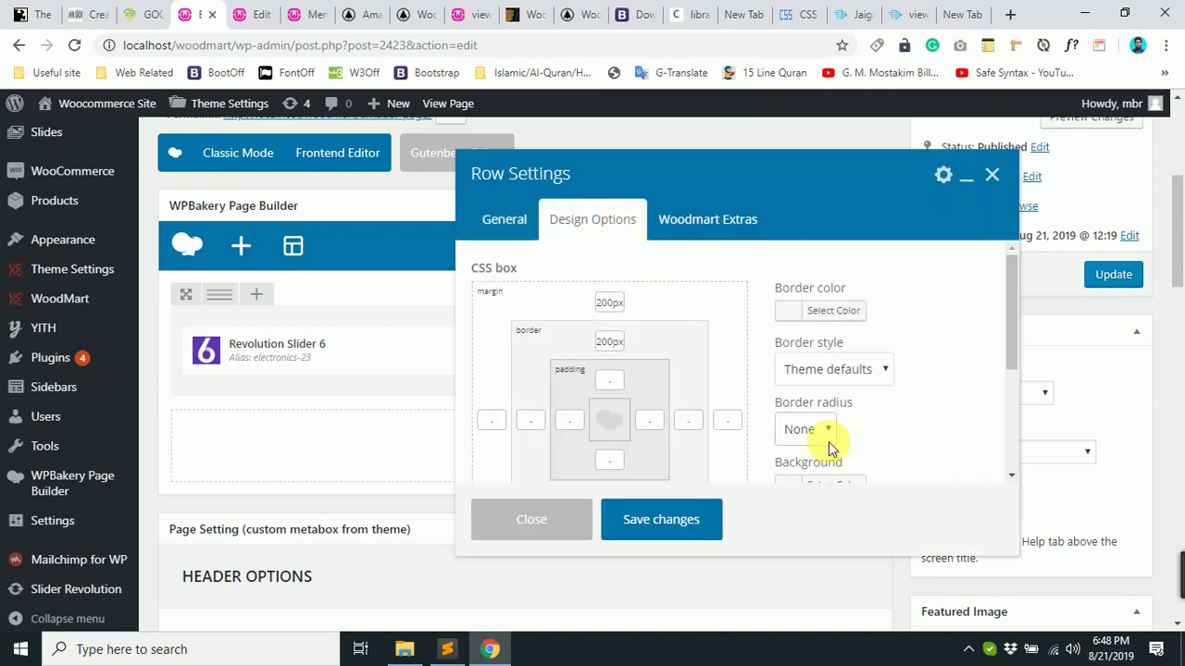
Set the Revolution Slider row's background color to the orange swatch at 100% alpha, save the row settings and update the page.
scroll(828, 447, "down", 3)
left_click(823, 315)
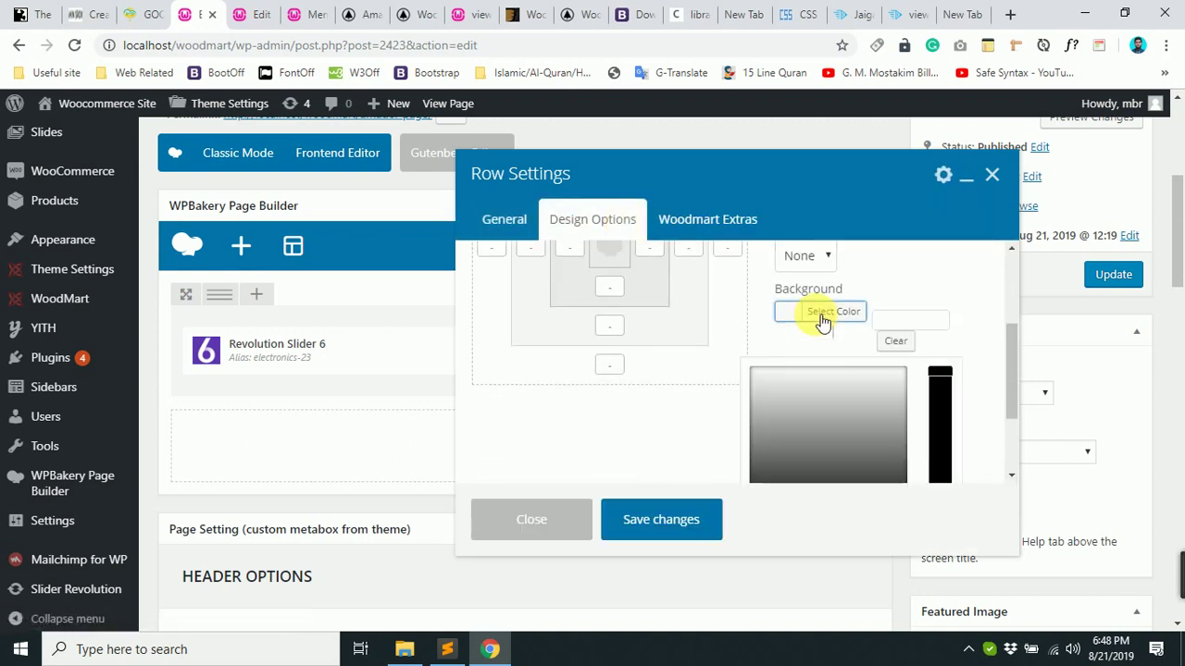
scroll(820, 423, "down", 3)
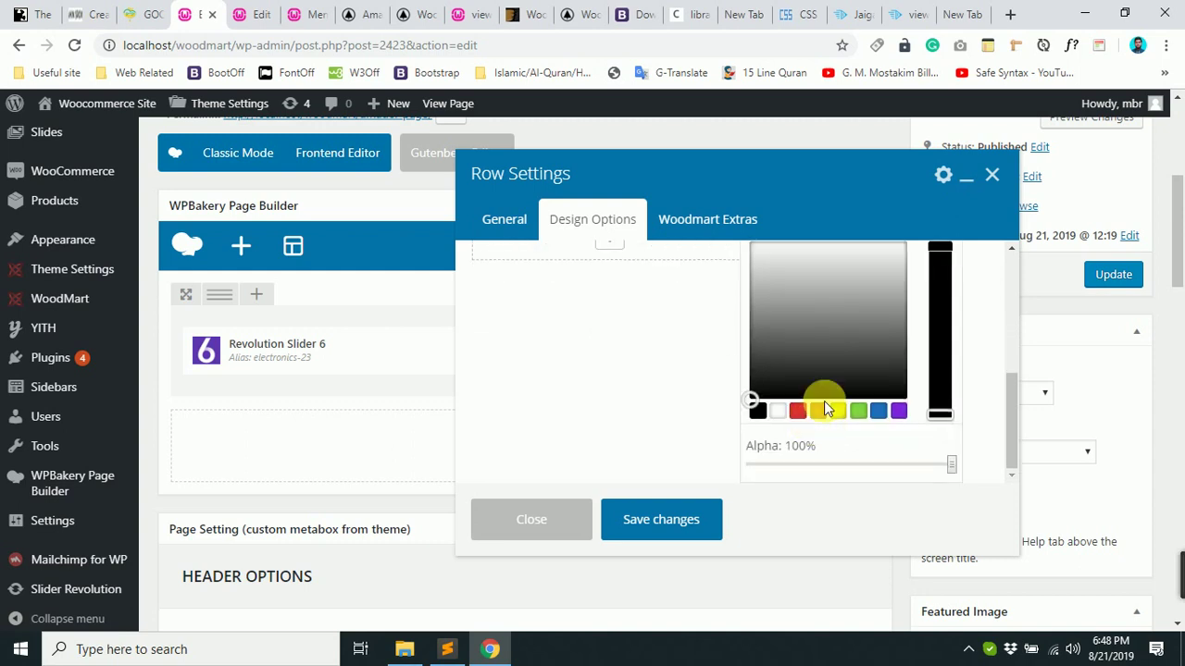
left_click(821, 409)
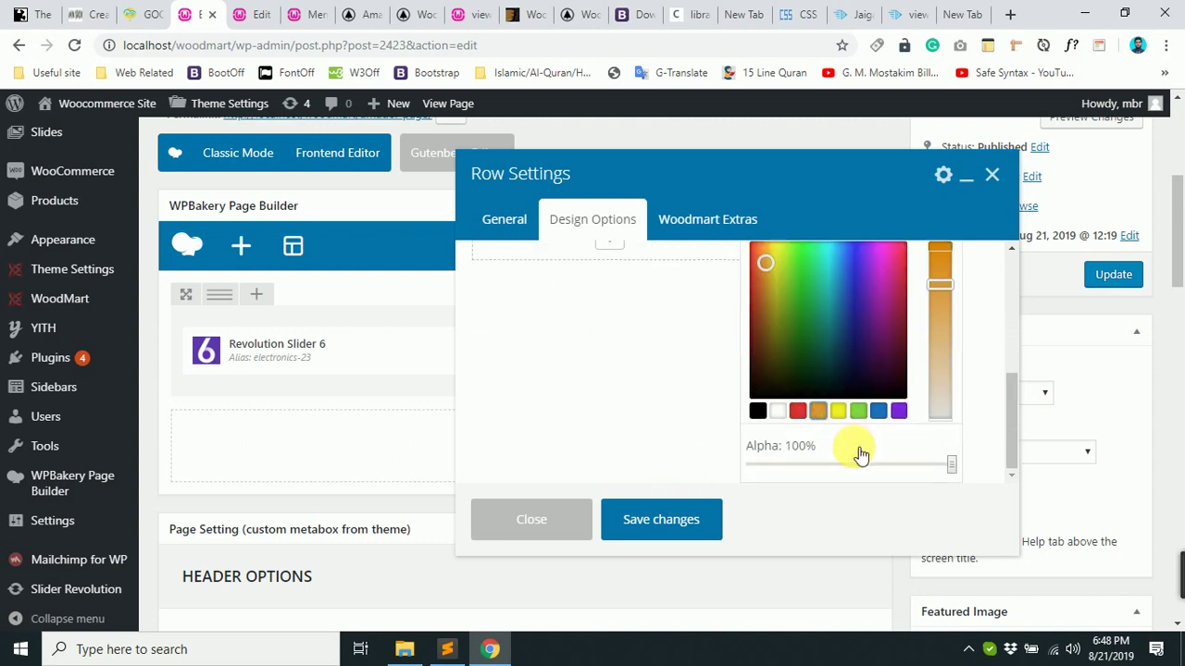
left_click(941, 458)
left_click(892, 426)
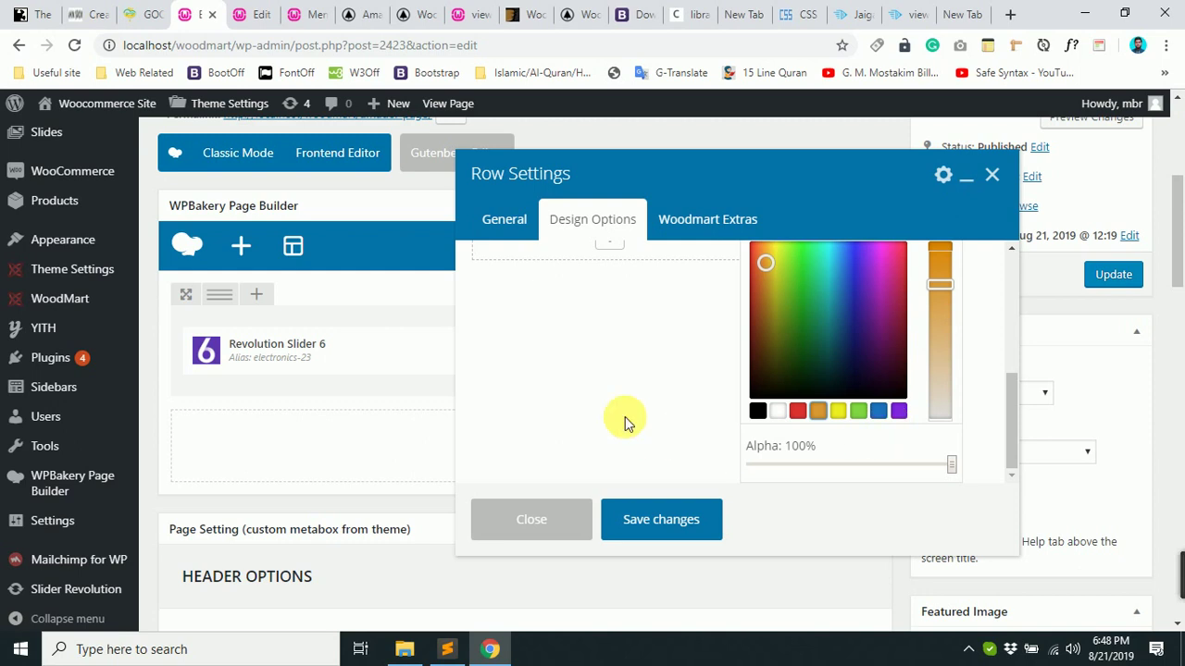
left_click(675, 521)
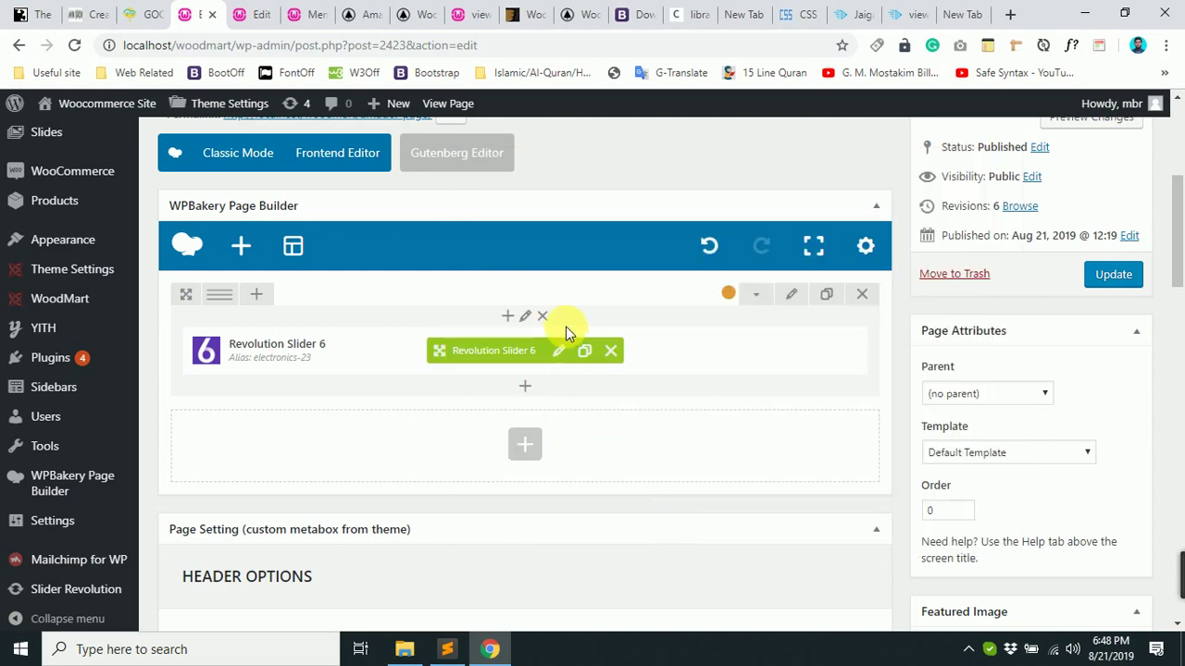
left_click(1114, 274)
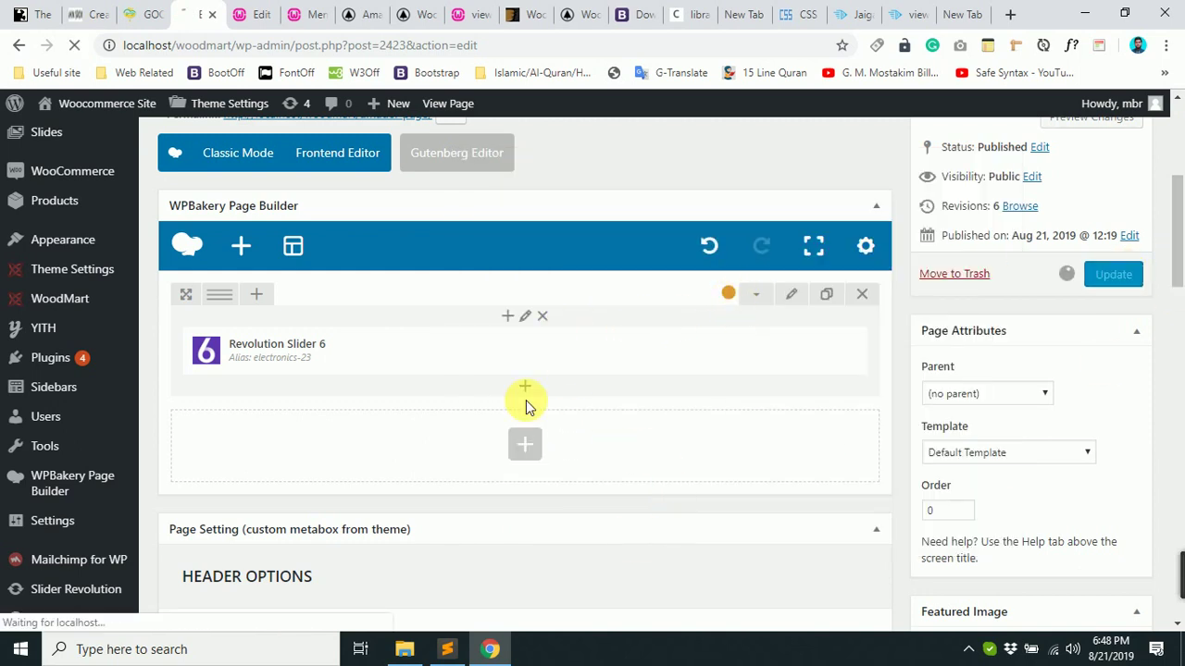
Reload the live Amader Page and examine where the row's orange background shows around the slider.
left_click(266, 14)
left_click(313, 14)
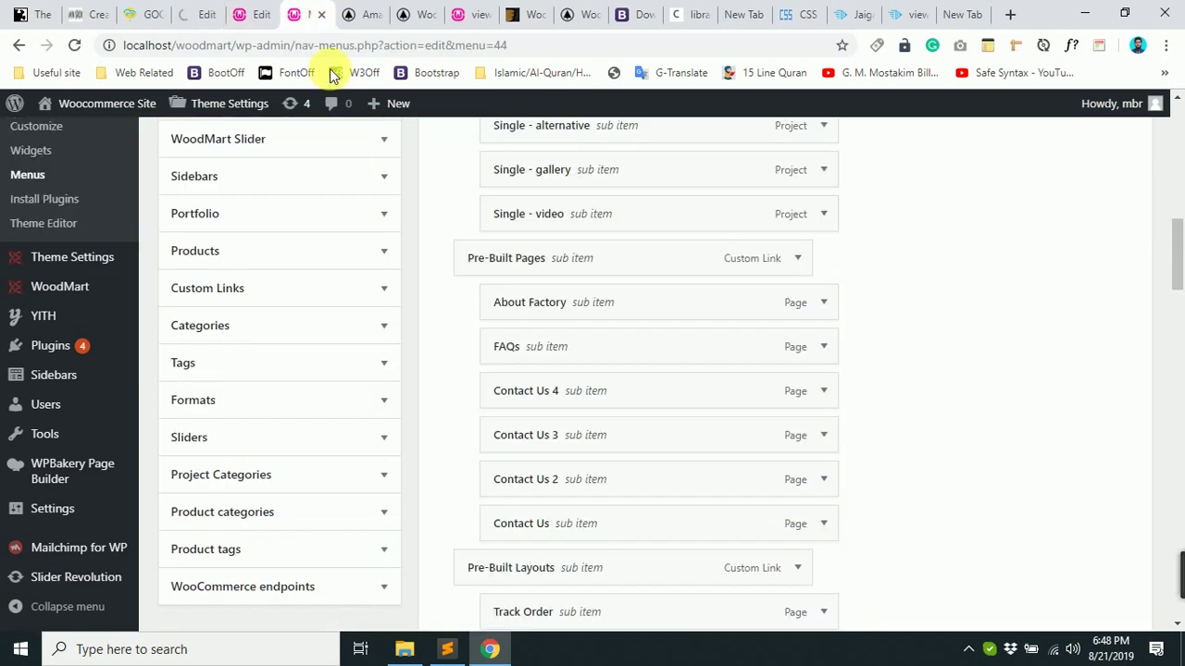
left_click(359, 14)
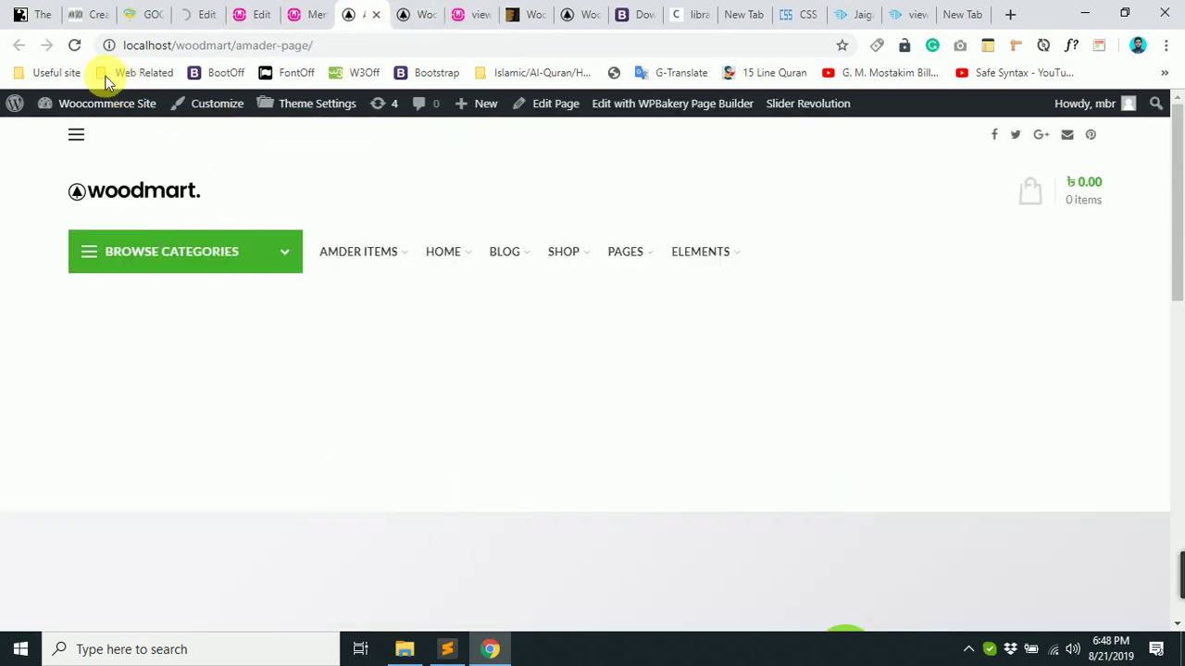
left_click(75, 46)
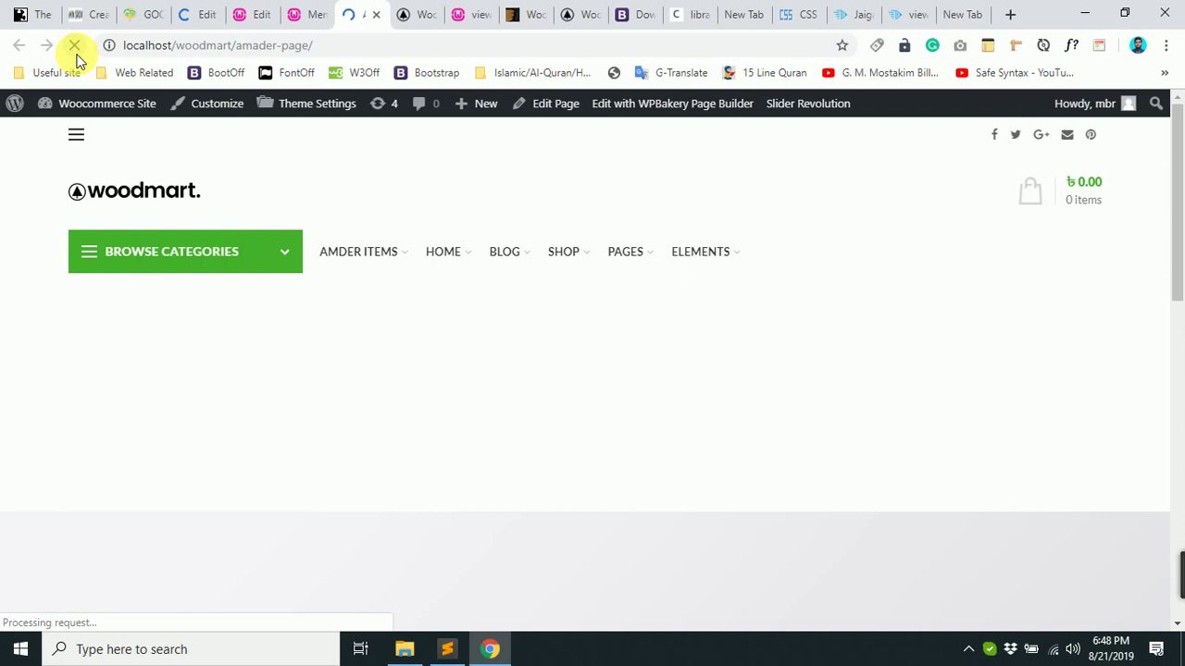
scroll(291, 373, "down", 5)
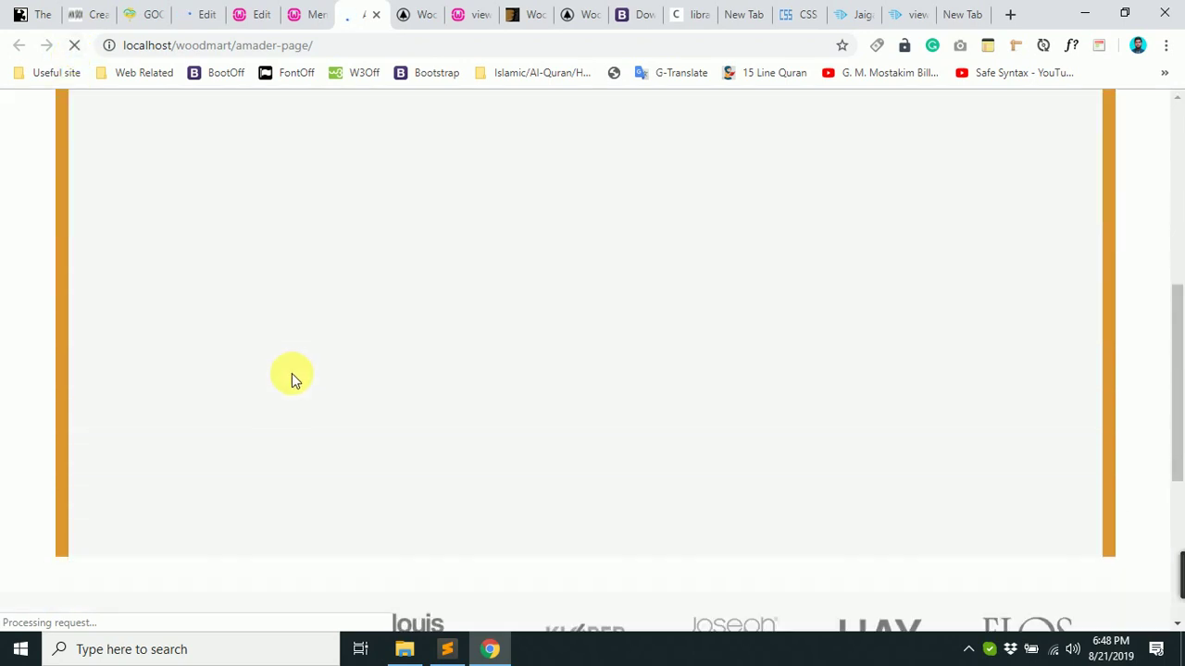
scroll(292, 373, "down", 3)
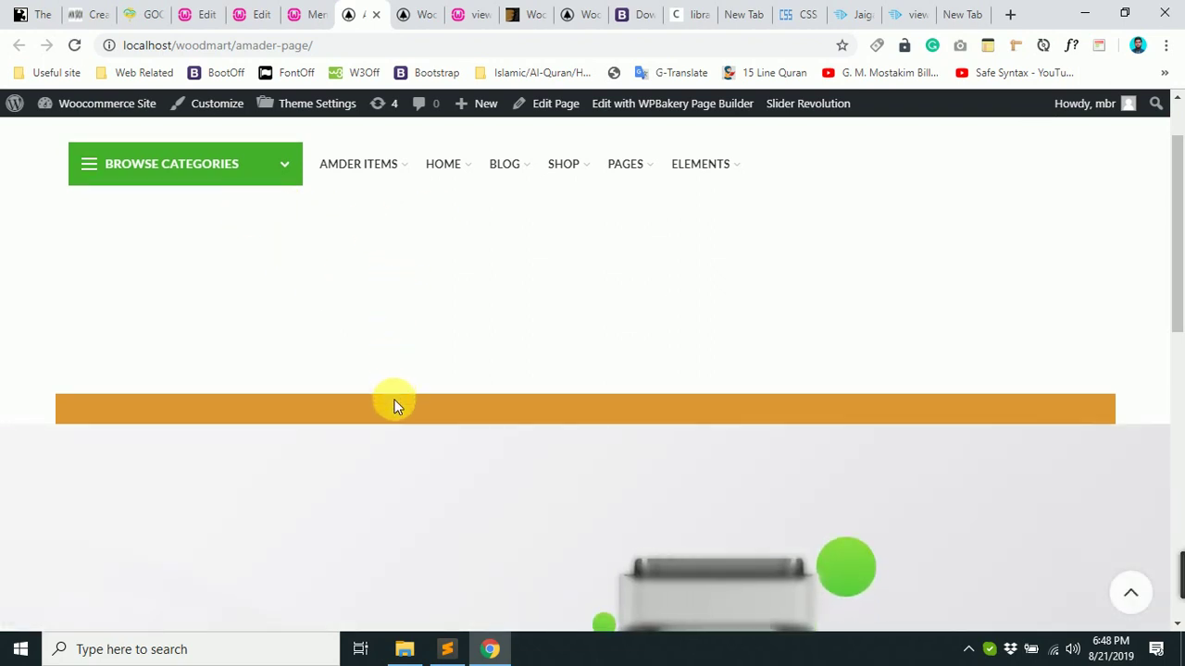
Back in the page editor, add a Section title element below the Revolution Slider with the title "Amader Title" and save it.
left_click(294, 14)
left_click(248, 13)
left_click(196, 13)
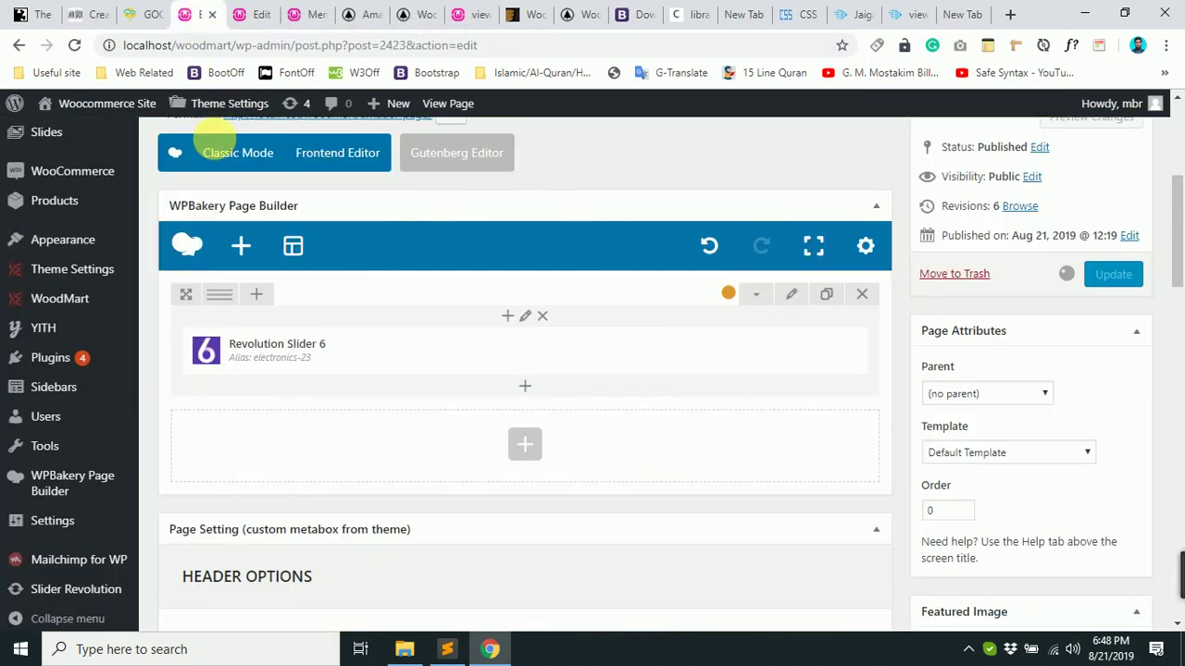
scroll(325, 344, "up", 4)
scroll(384, 487, "down", 3)
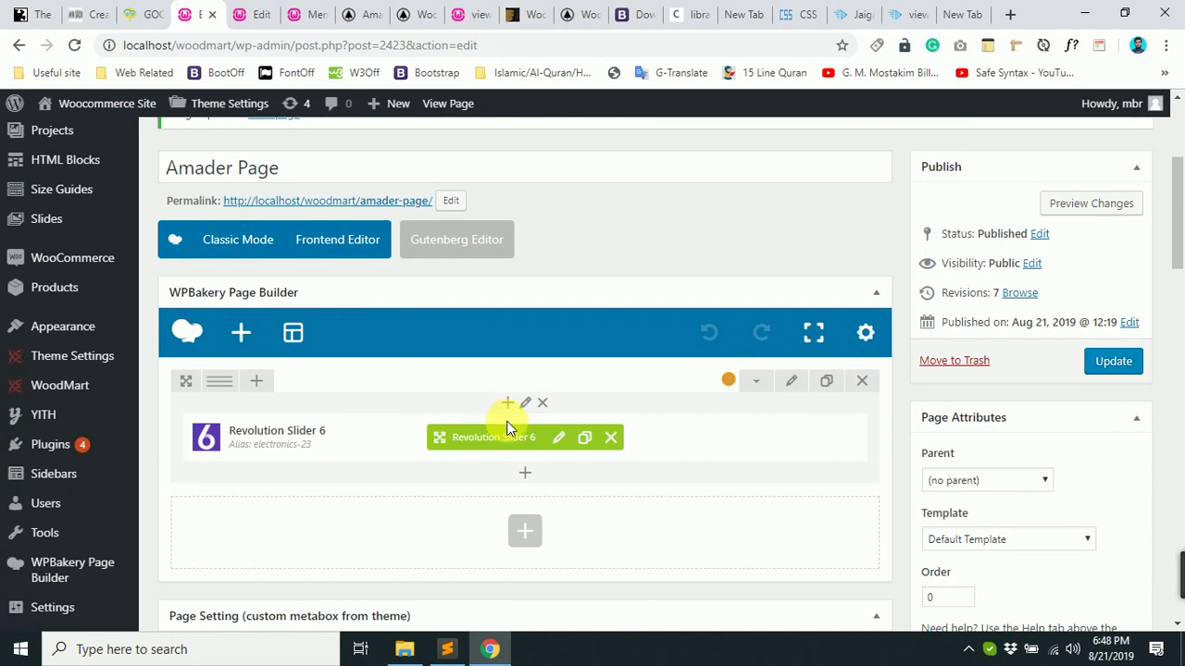
left_click(524, 474)
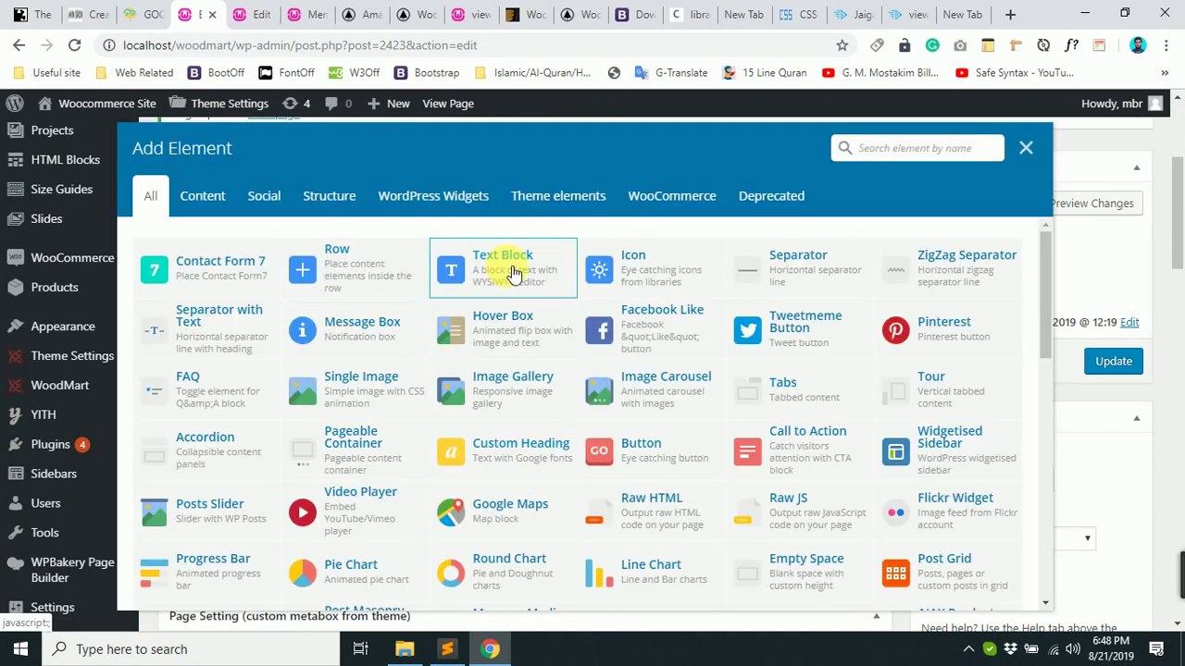
type("tit")
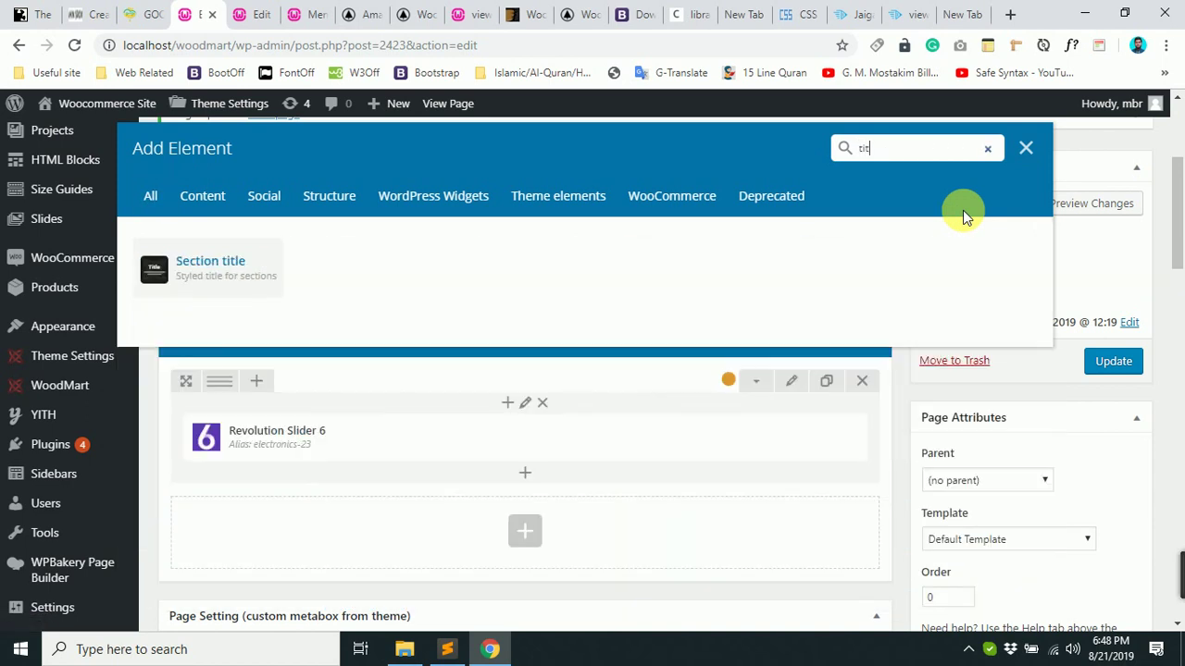
left_click(204, 261)
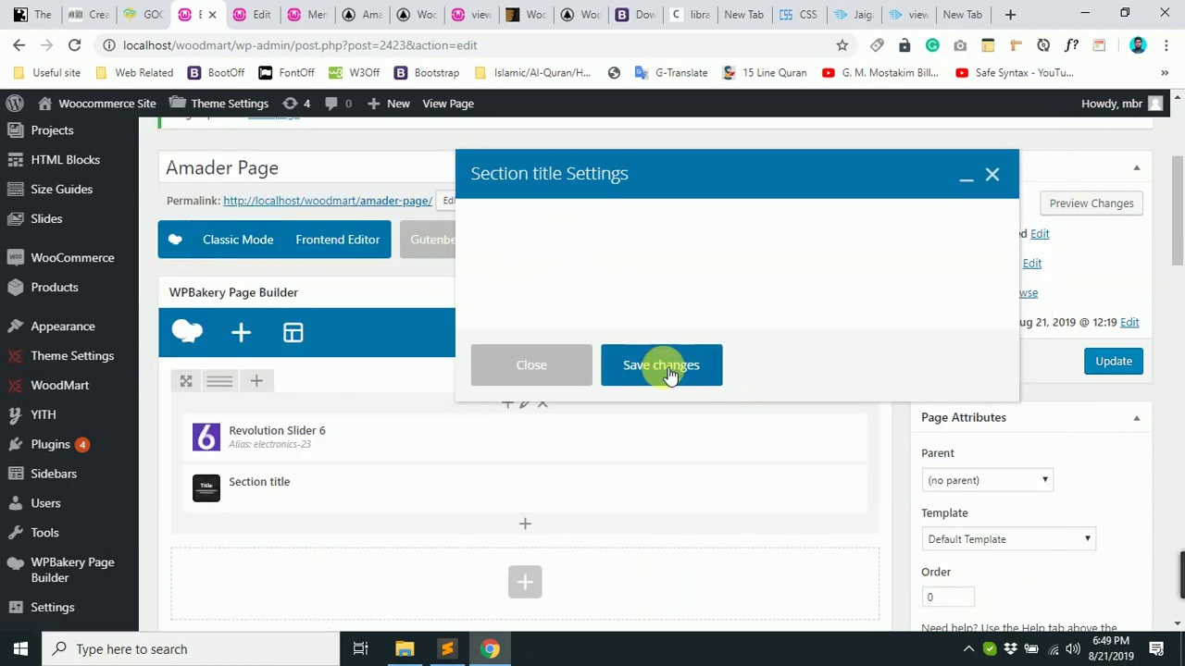
scroll(592, 282, "up", 2)
left_click(587, 357)
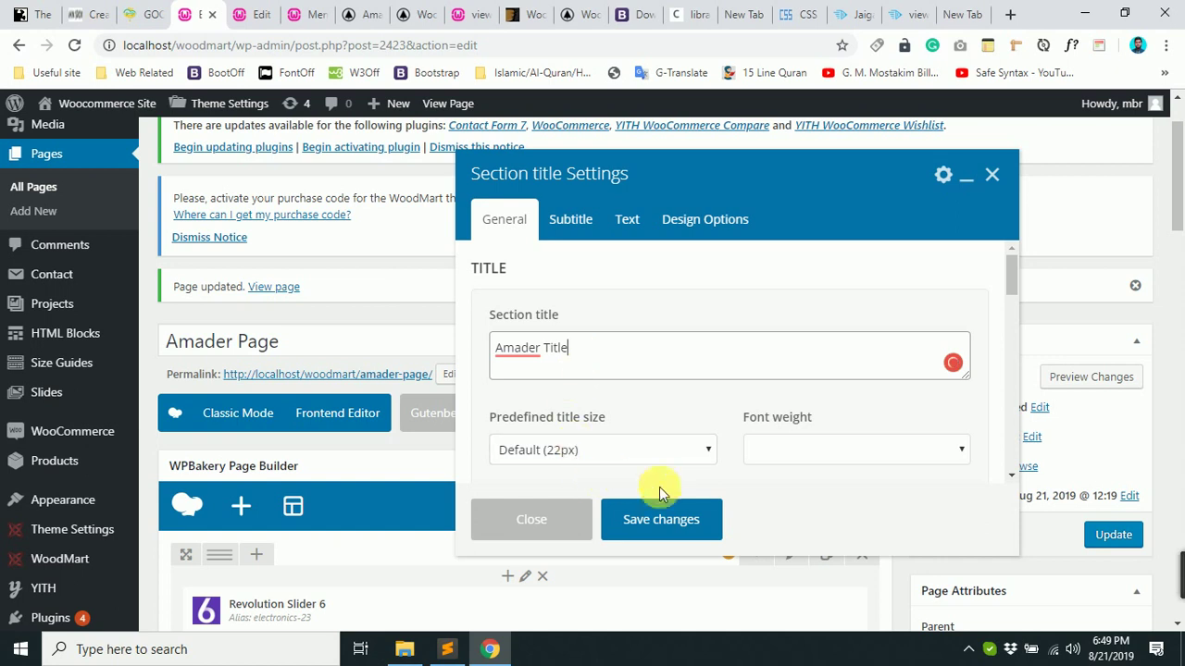
left_click(661, 520)
Move the Section title element above the Revolution Slider within the row and update the page.
scroll(470, 491, "down", 2)
scroll(469, 484, "down", 1)
mouse_move(464, 430)
left_mouse_down()
mouse_move(463, 442)
mouse_move(469, 397)
mouse_move(454, 416)
mouse_move(474, 316)
mouse_move(451, 336)
left_mouse_up()
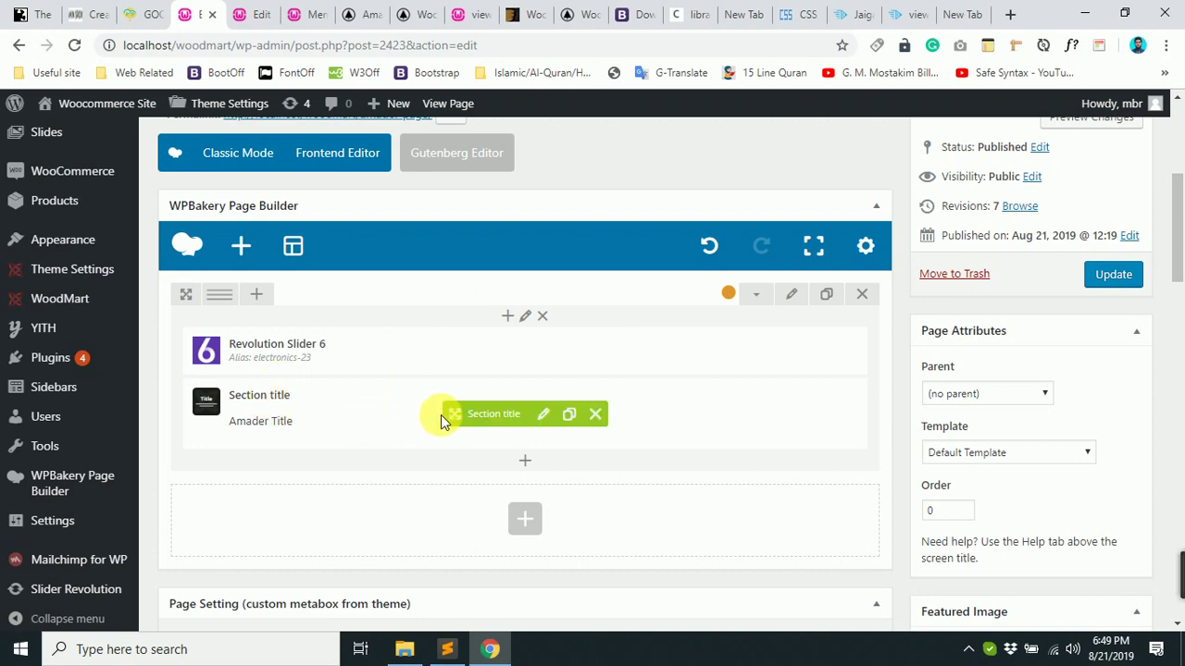
mouse_move(454, 415)
left_mouse_down()
mouse_move(468, 280)
mouse_move(420, 336)
mouse_move(330, 299)
mouse_move(331, 312)
left_mouse_up()
left_click(1131, 284)
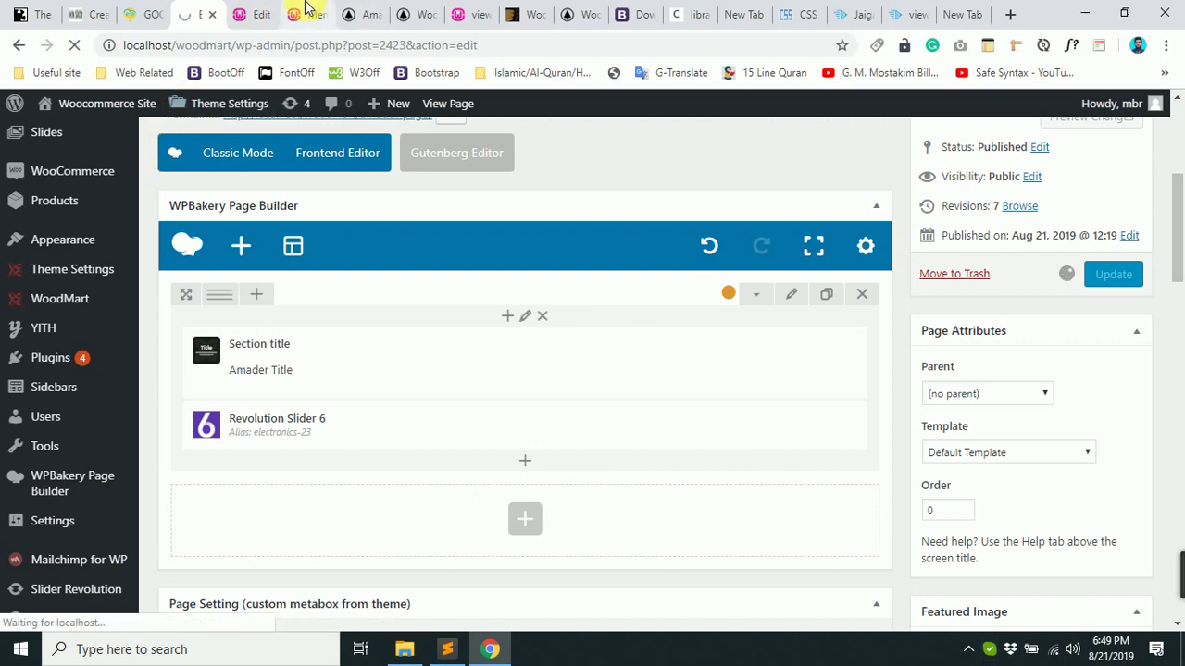
Reload the live Amader Page and examine how the section title sits on the row's orange background above the slider.
left_click(370, 12)
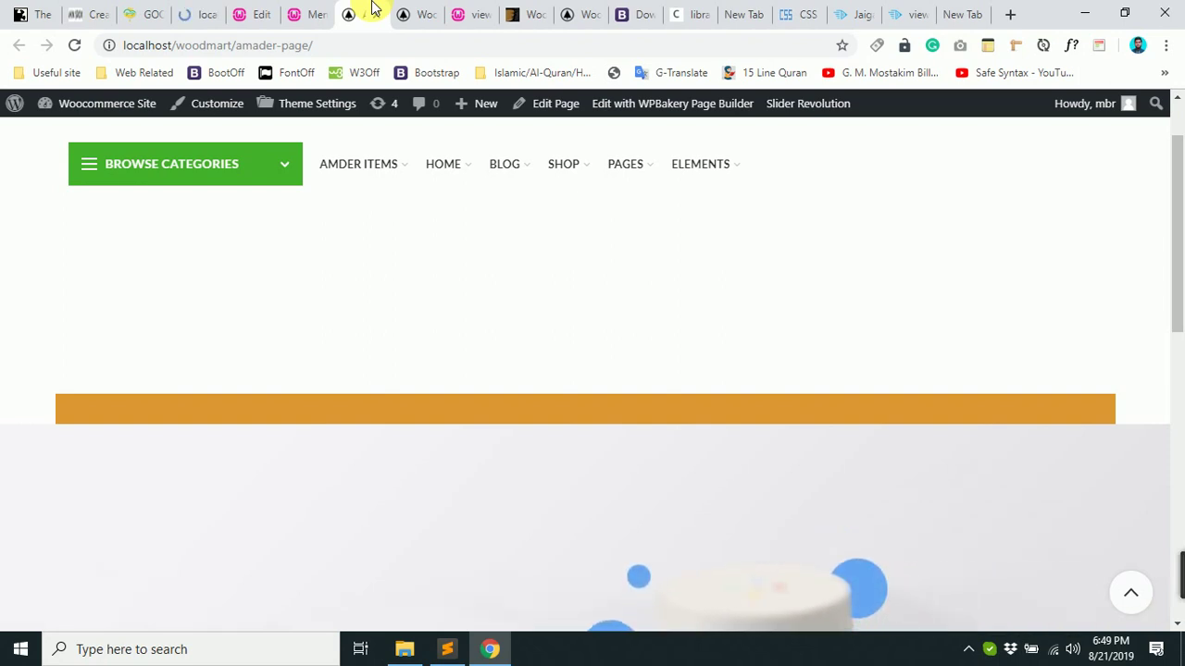
left_click(74, 45)
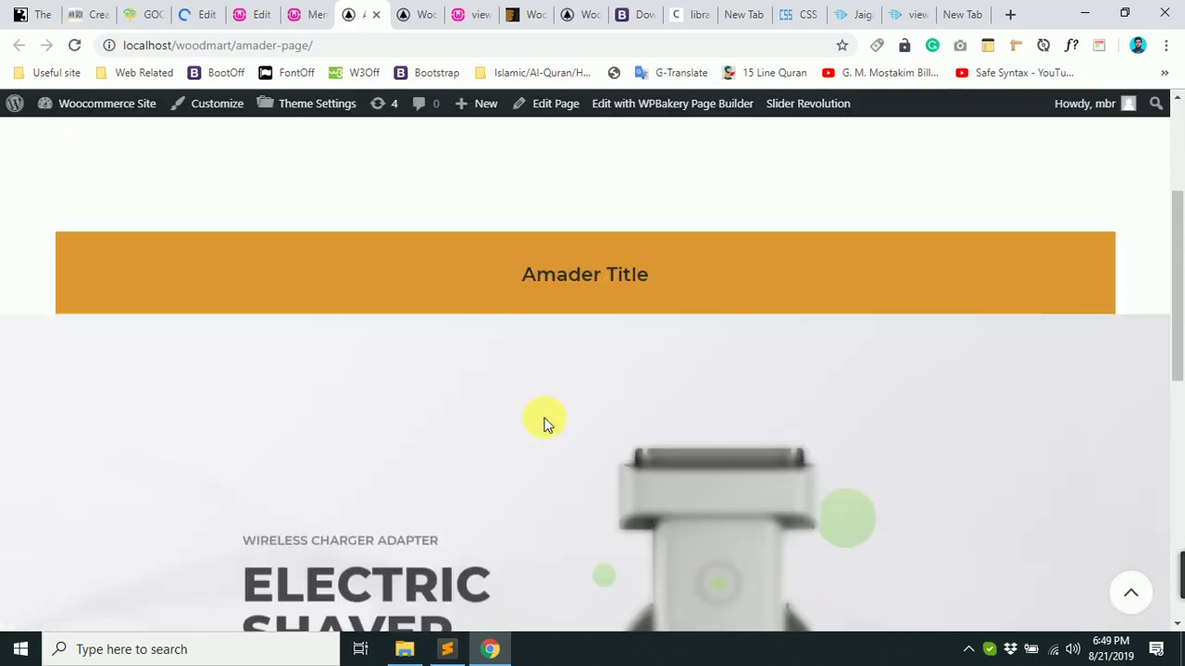
scroll(543, 423, "up", 2)
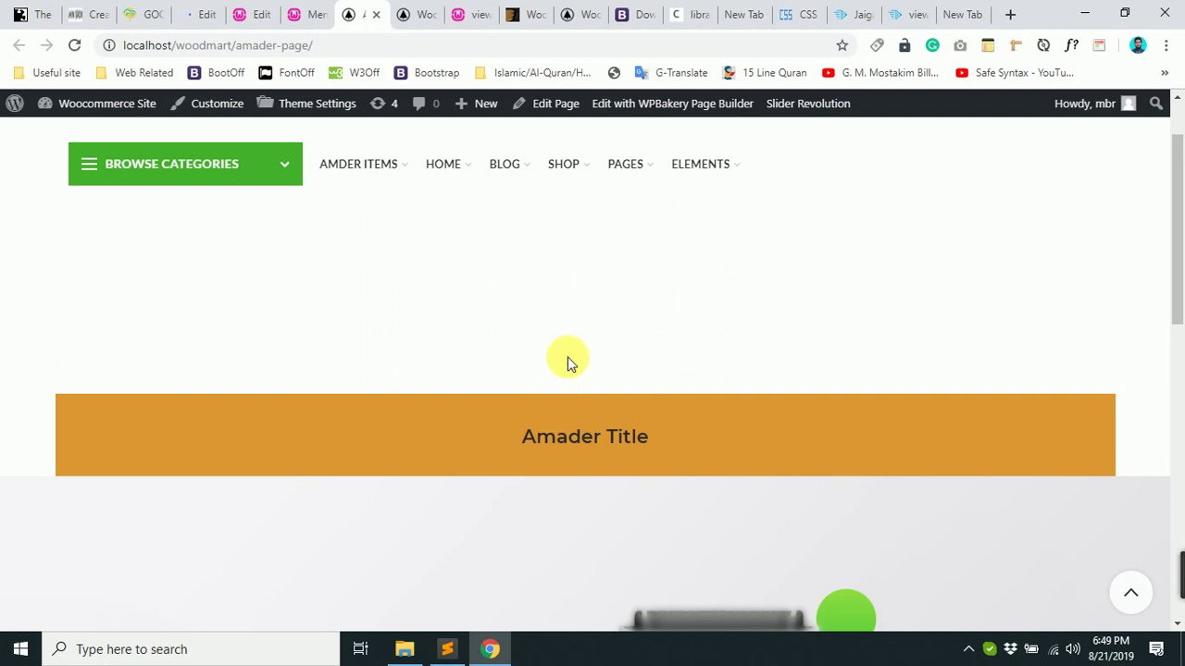
scroll(544, 397, "up", 1)
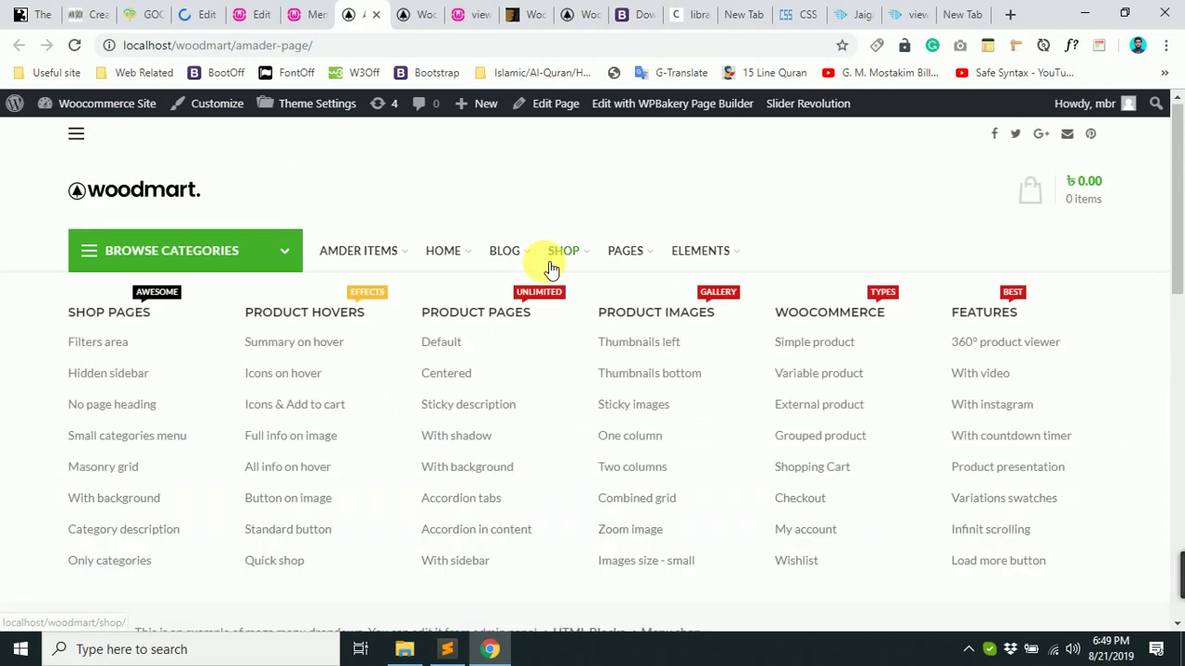
scroll(499, 494, "down", 9)
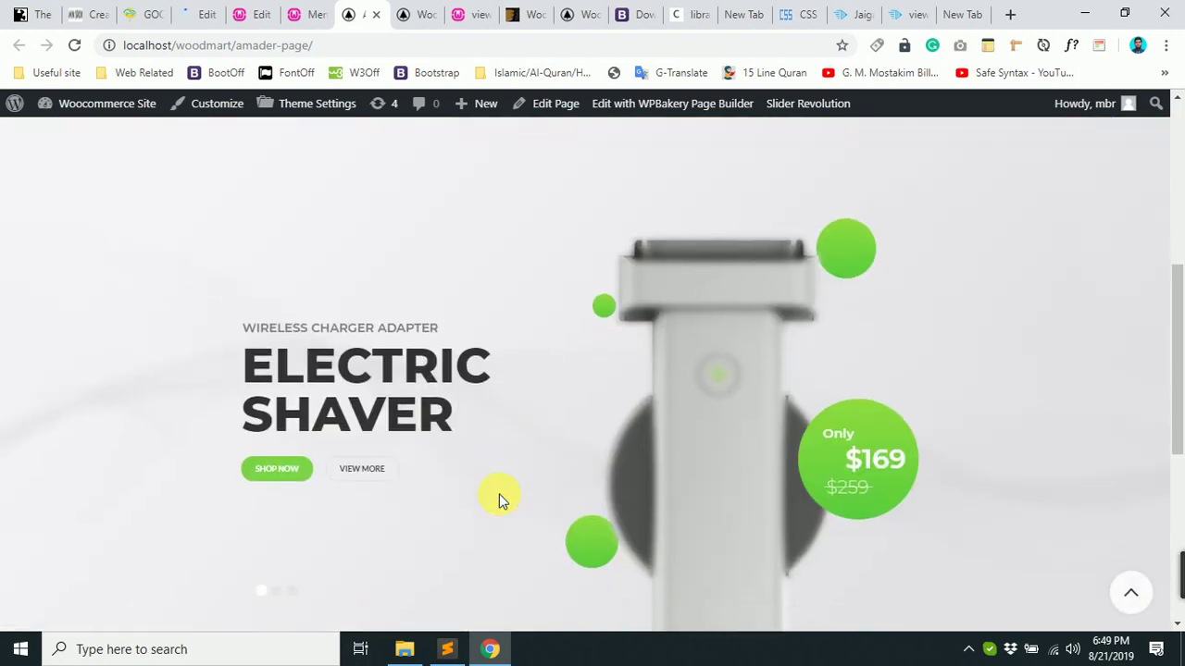
scroll(499, 495, "up", 5)
scroll(499, 494, "up", 4)
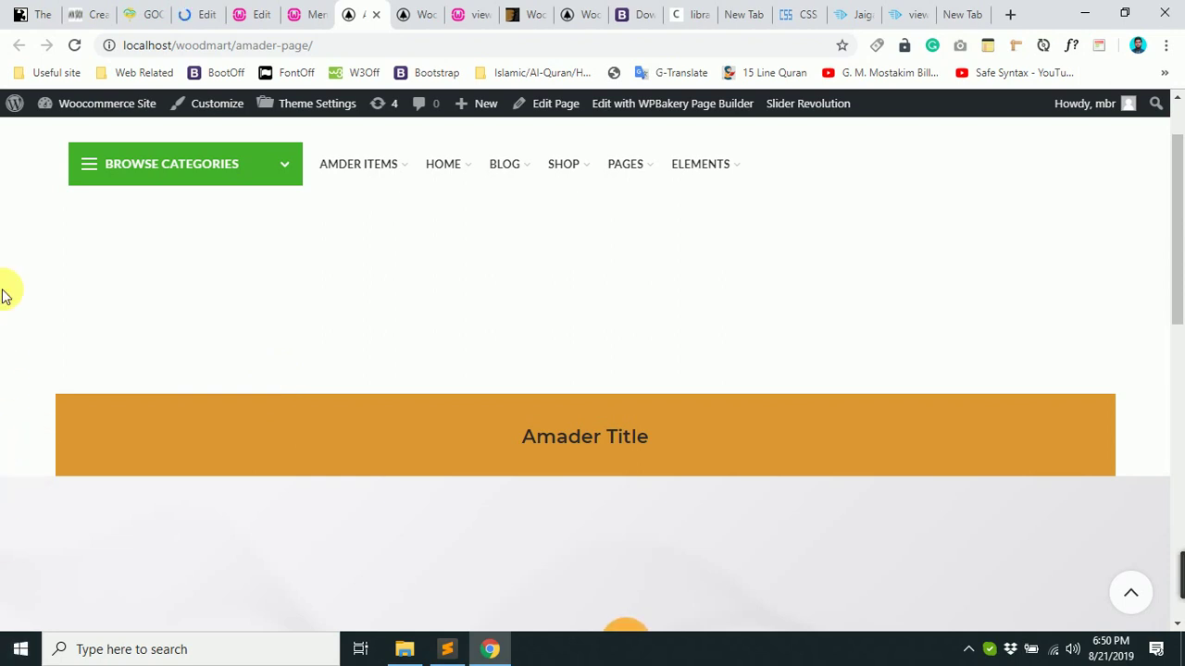
In the page editor, set the row's top padding to 200px, save the row settings and update the page.
left_click(196, 14)
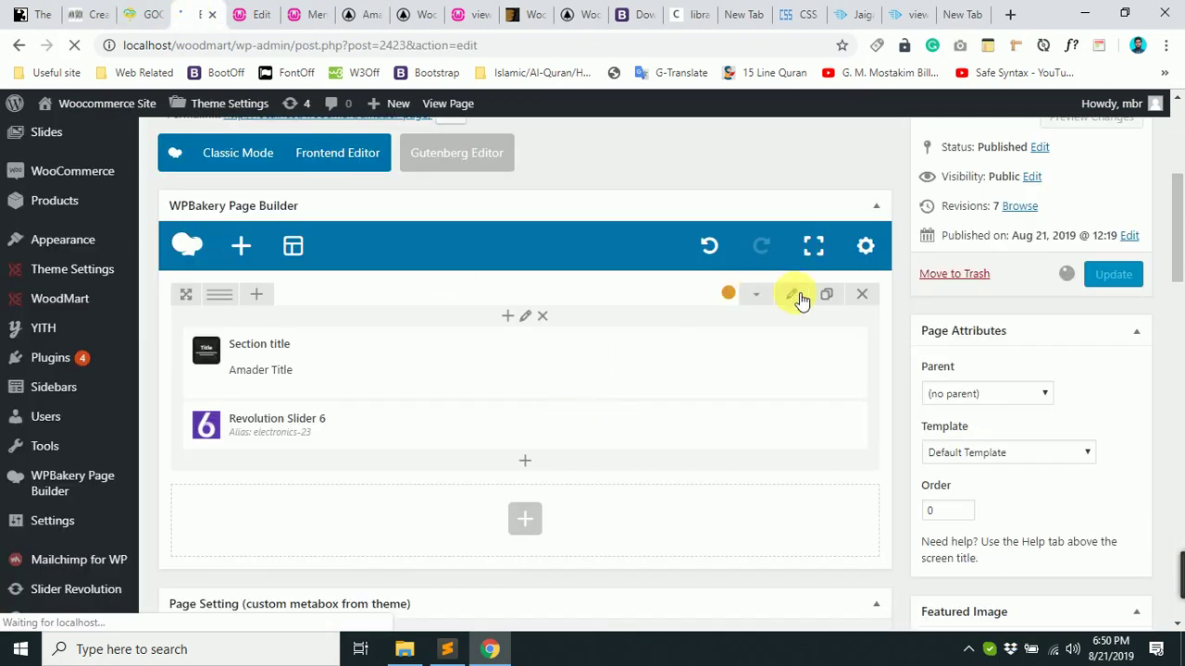
scroll(731, 434, "down", 2)
scroll(730, 434, "down", 2)
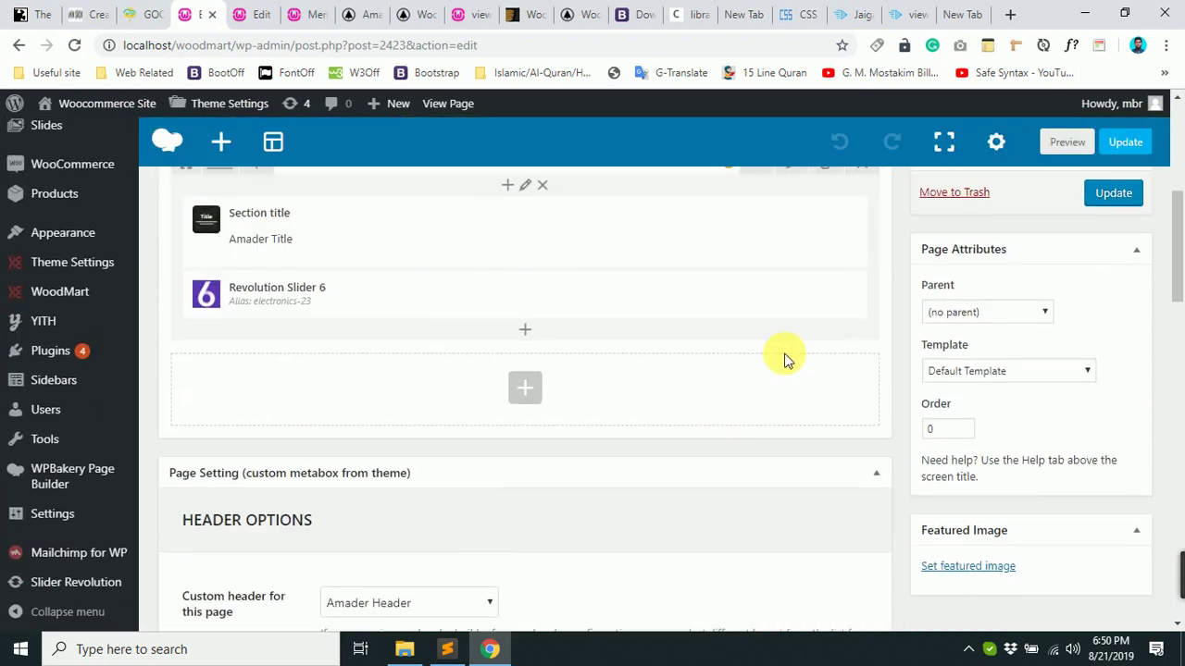
scroll(783, 358, "up", 2)
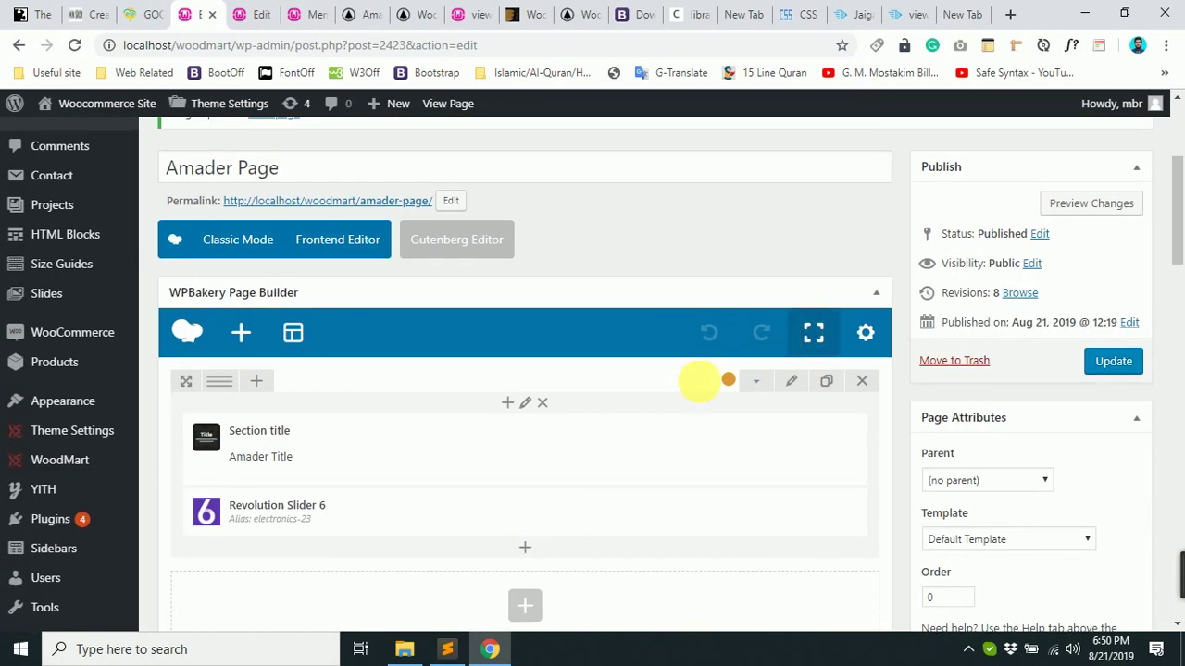
left_click(793, 383)
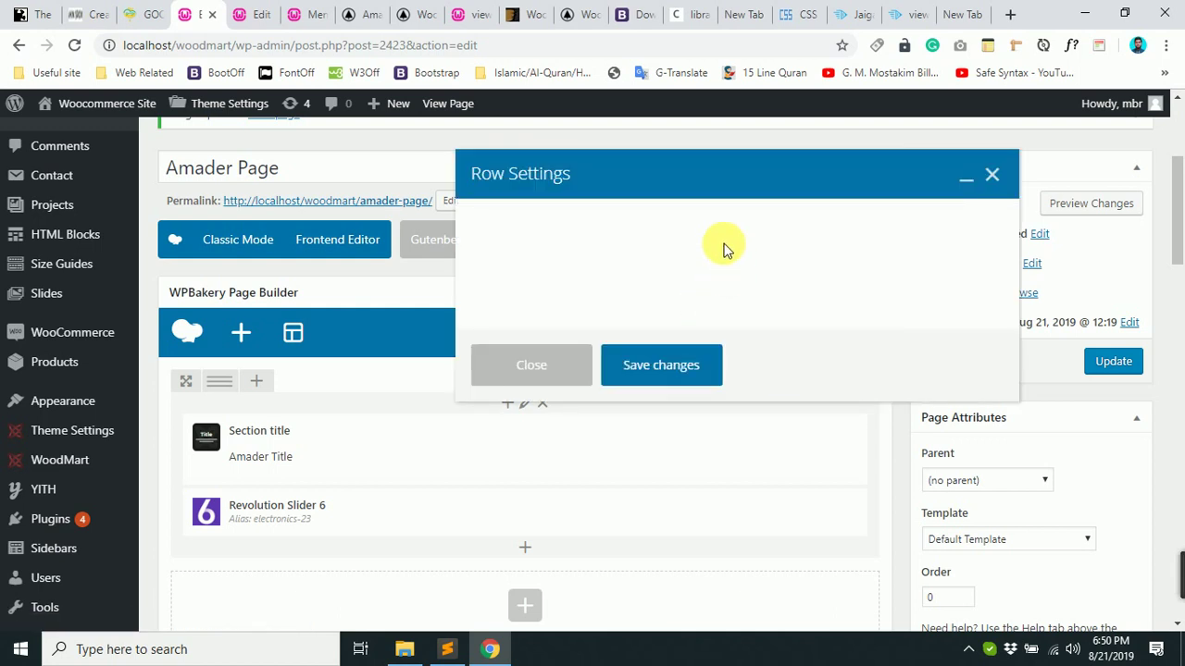
left_click(603, 221)
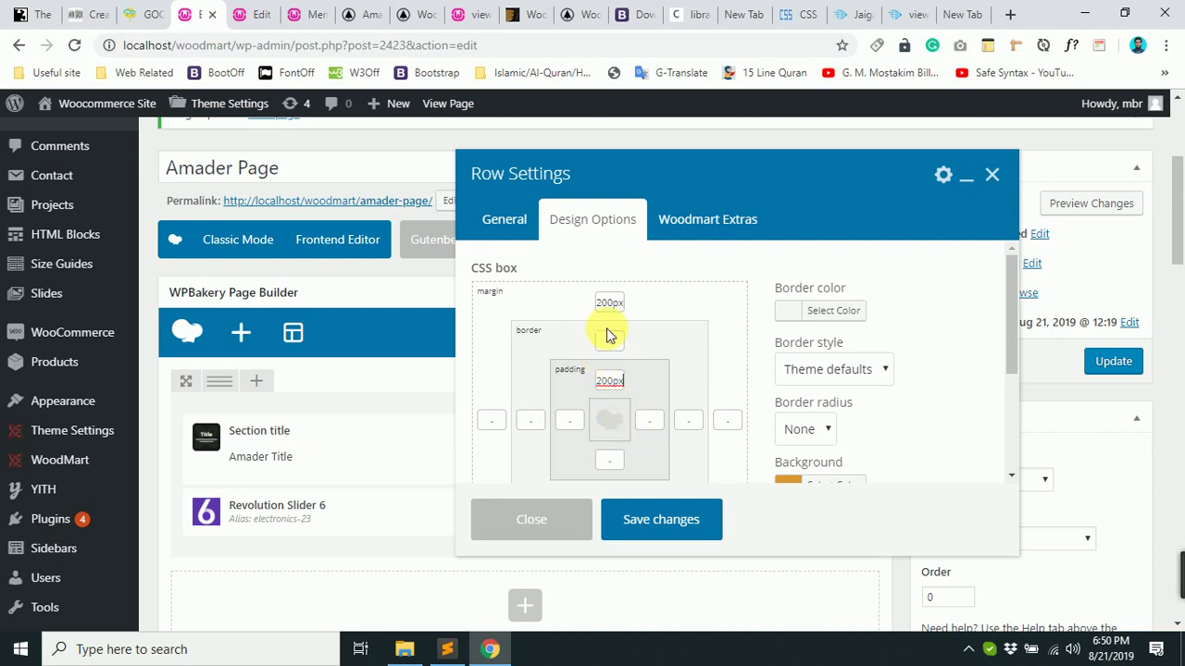
left_click(661, 525)
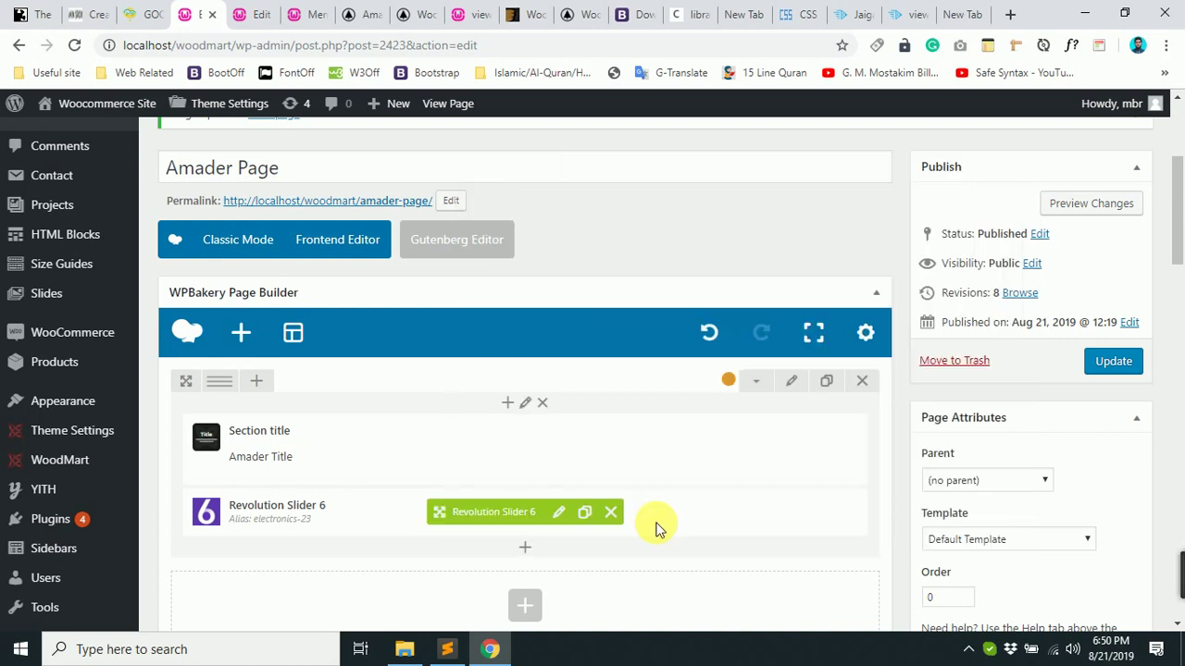
left_click(1113, 361)
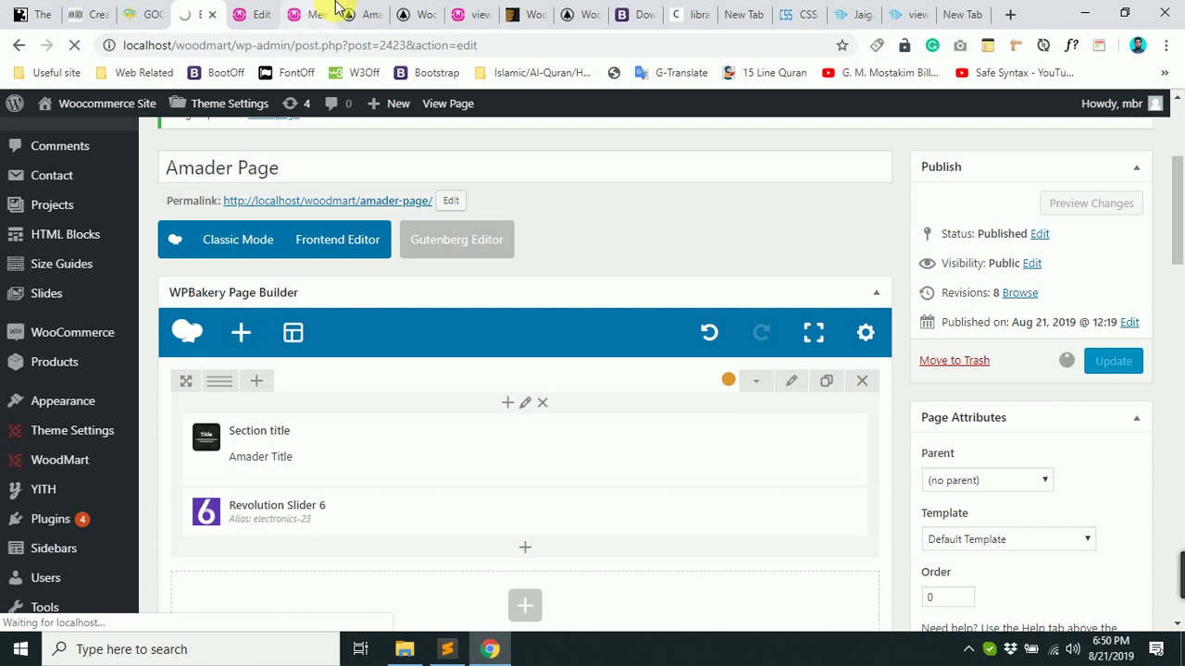
Reload the live Amader Page and examine the row's top padding above the section title compared with its top margin.
left_click(366, 13)
left_click(295, 11)
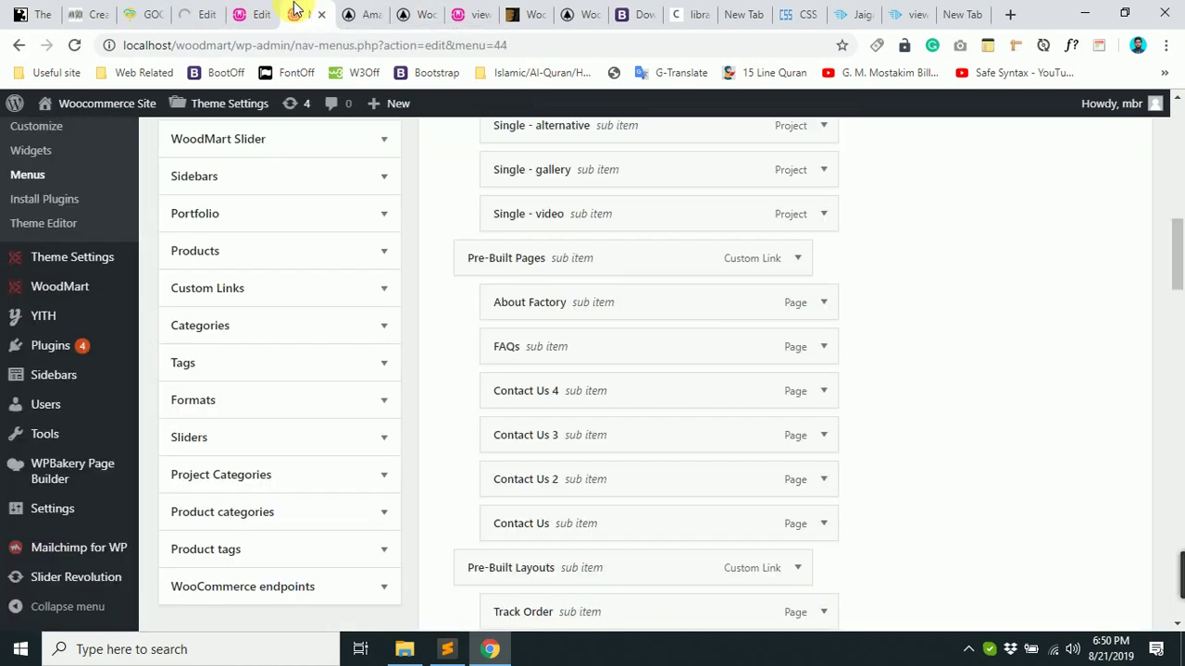
left_click(262, 13)
left_click(359, 11)
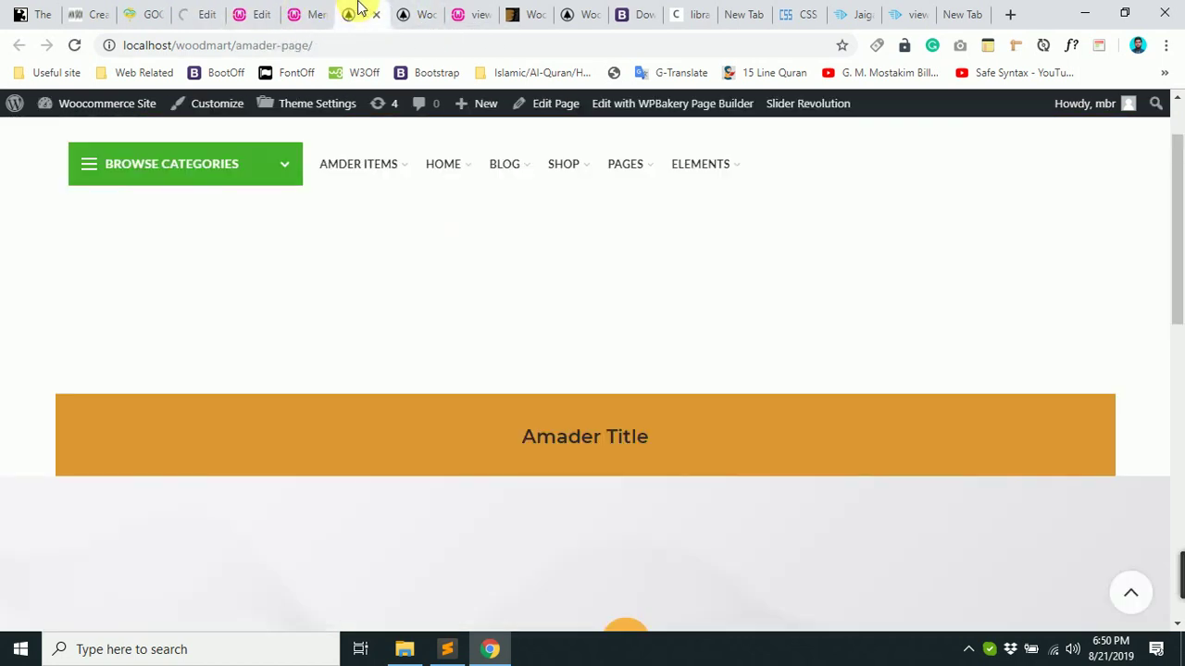
left_click(76, 46)
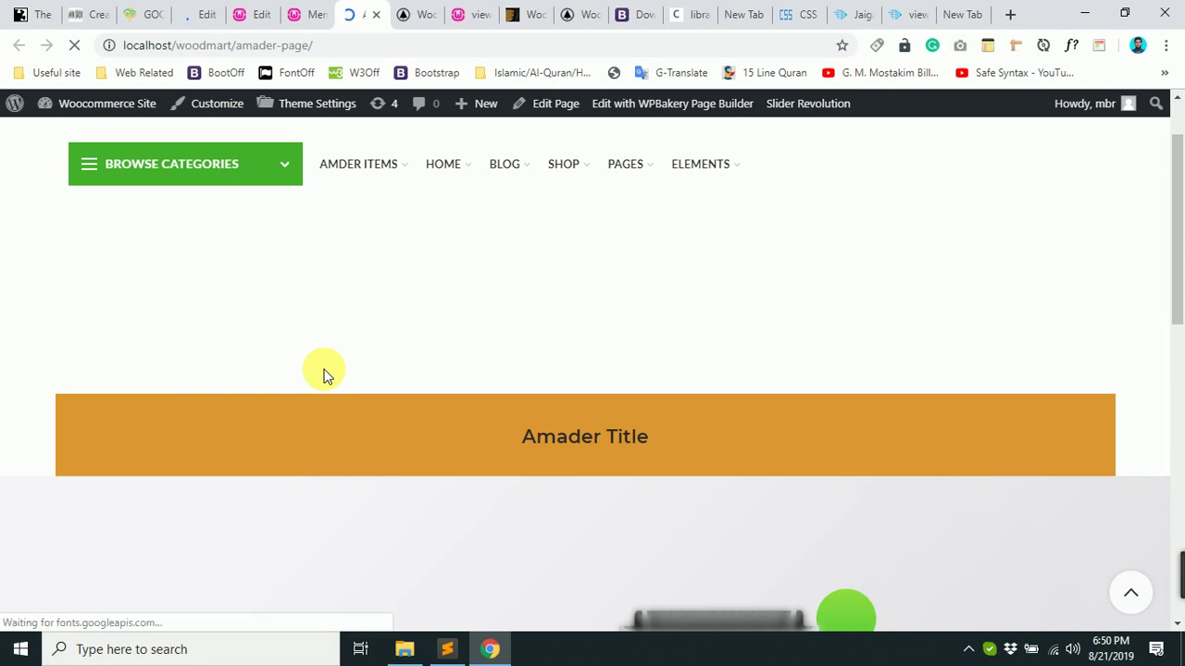
scroll(325, 373, "down", 4)
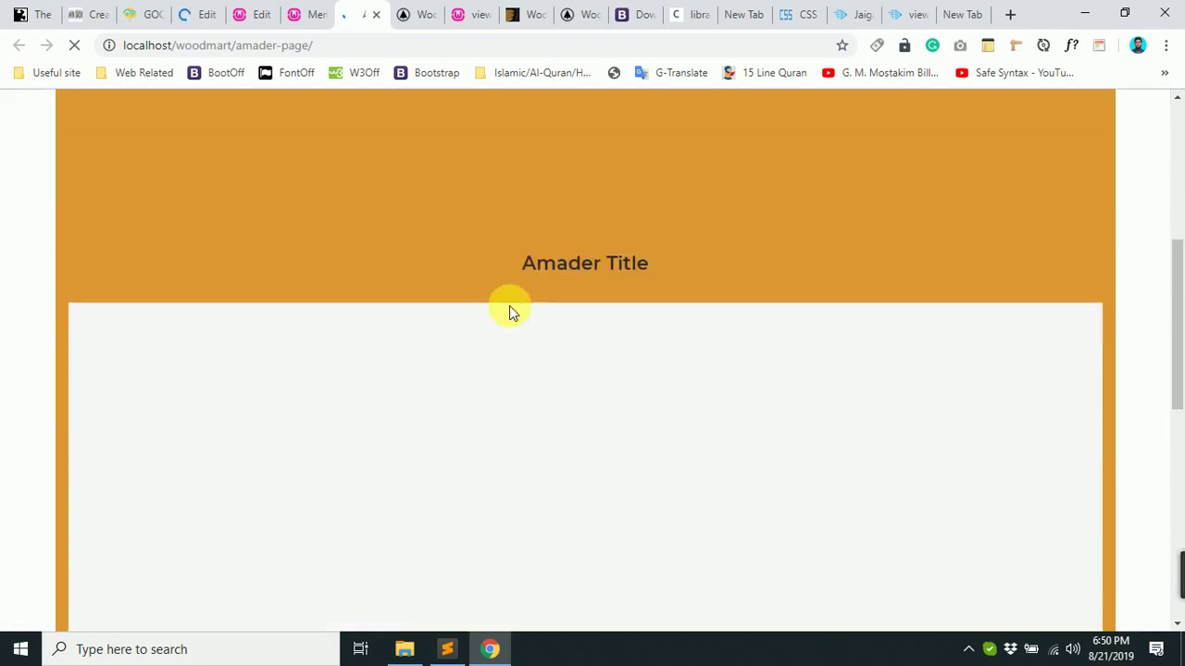
scroll(556, 222, "up", 1)
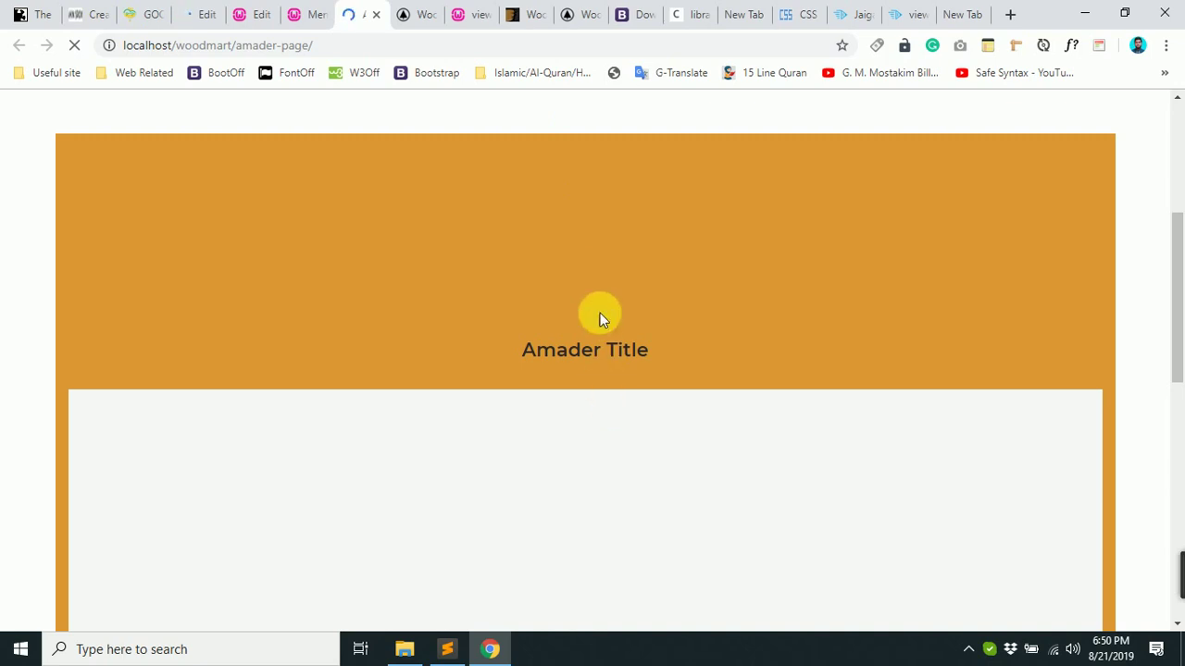
scroll(585, 242, "up", 2)
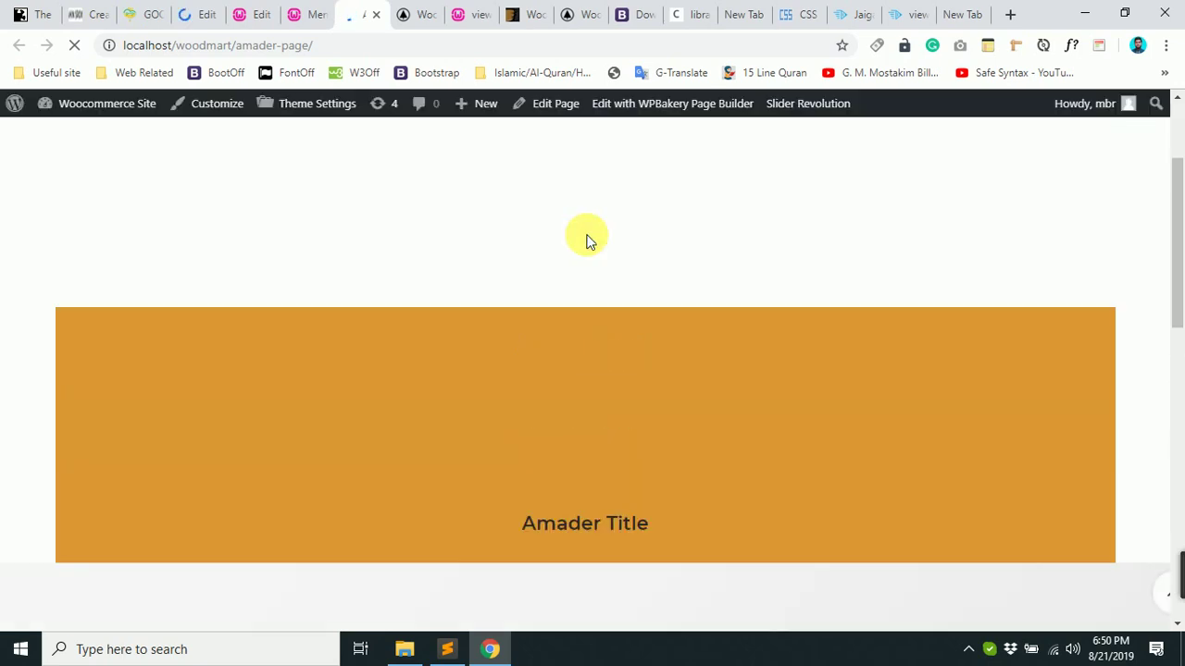
scroll(567, 310, "up", 2)
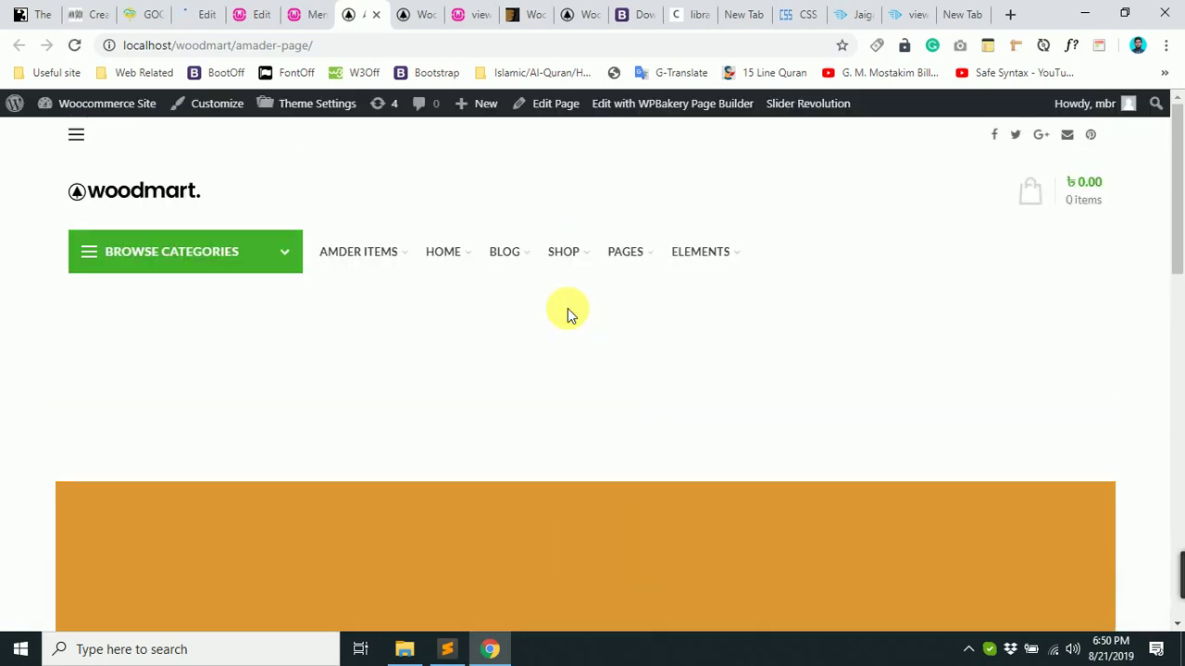
scroll(542, 328, "down", 3)
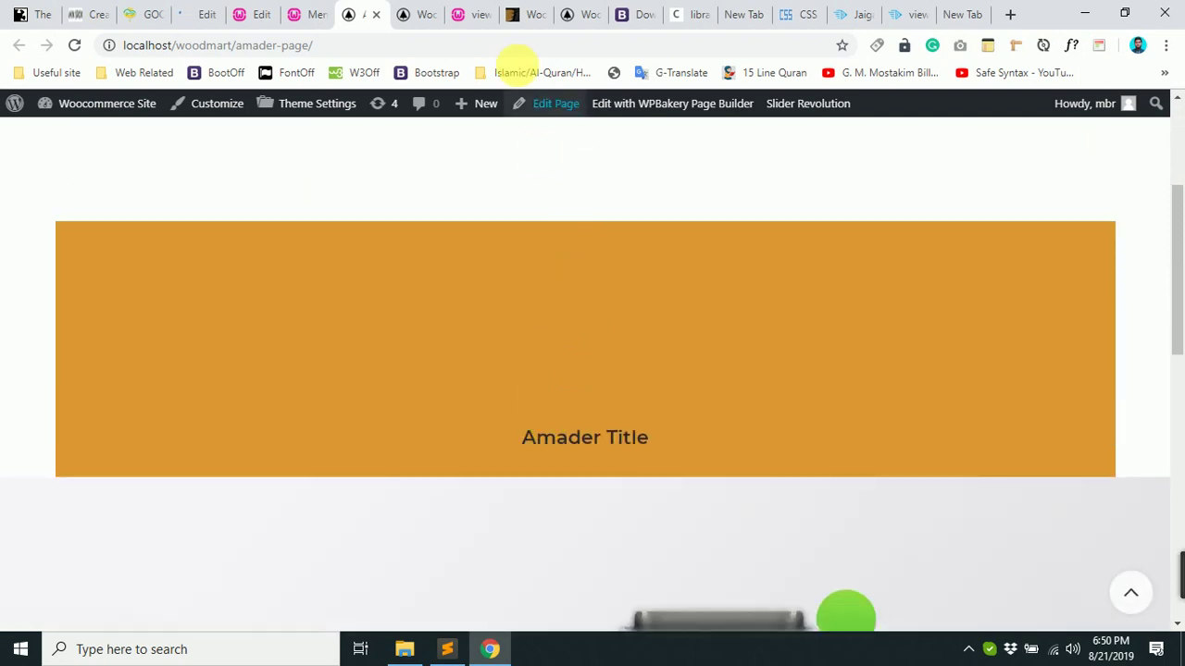
Back in the page editor, set the row's top border width to 10px in its design options.
left_click(194, 13)
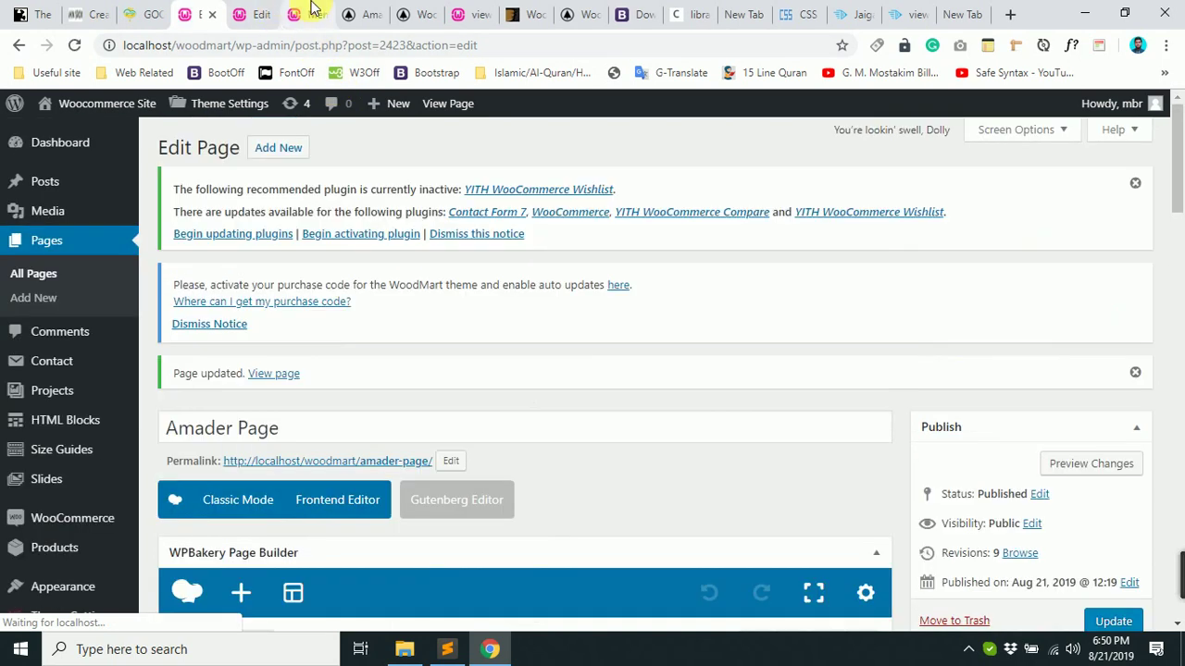
left_click(312, 8)
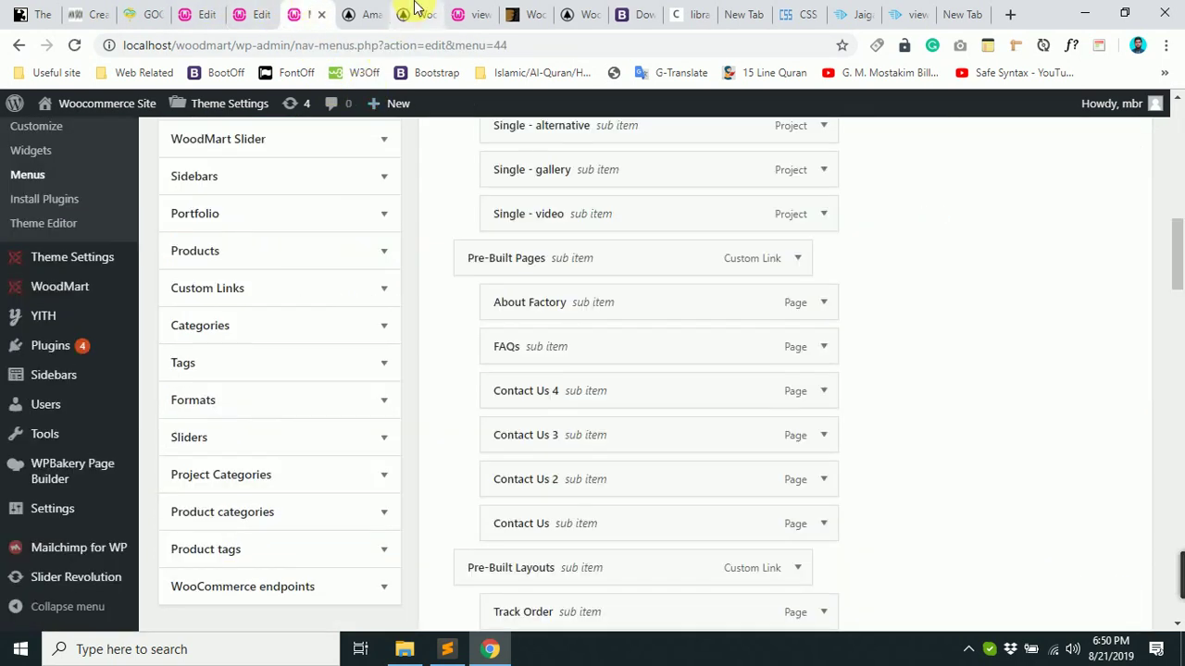
left_click(414, 12)
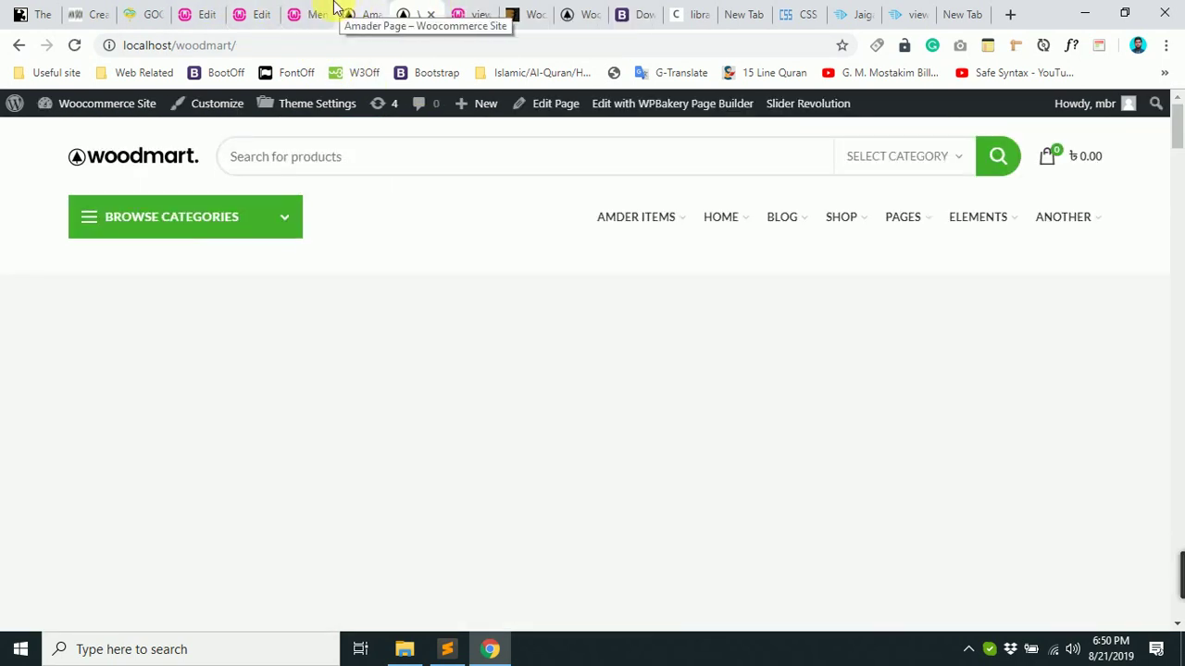
scroll(701, 441, "down", 5)
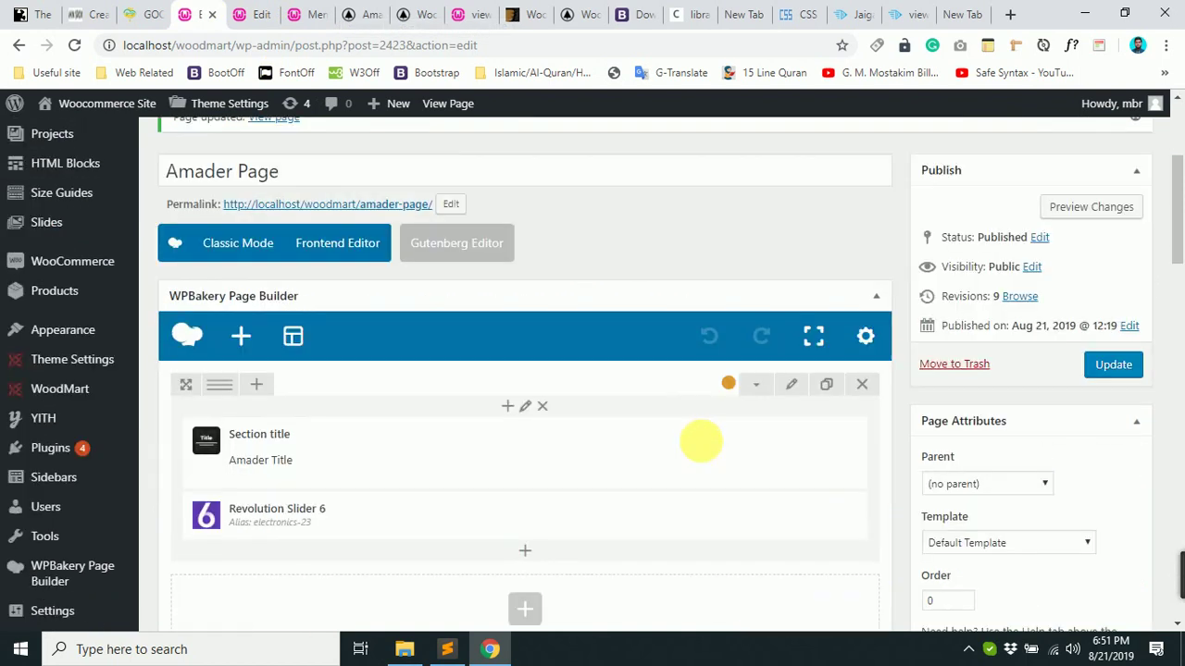
left_click(791, 292)
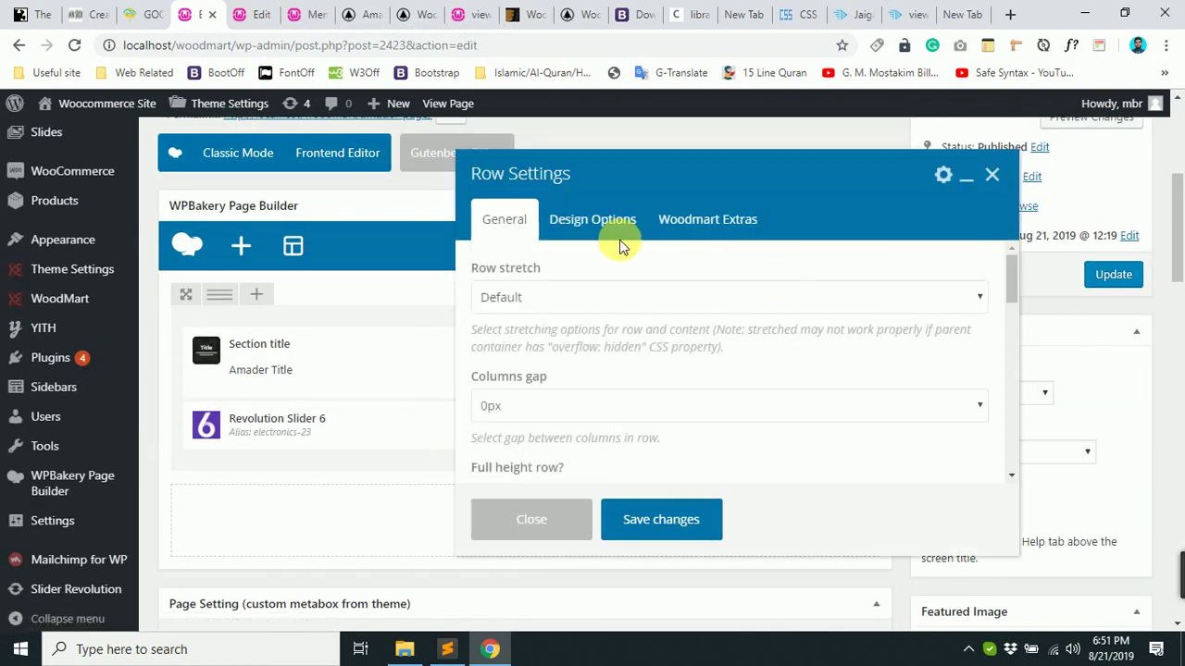
left_click(613, 219)
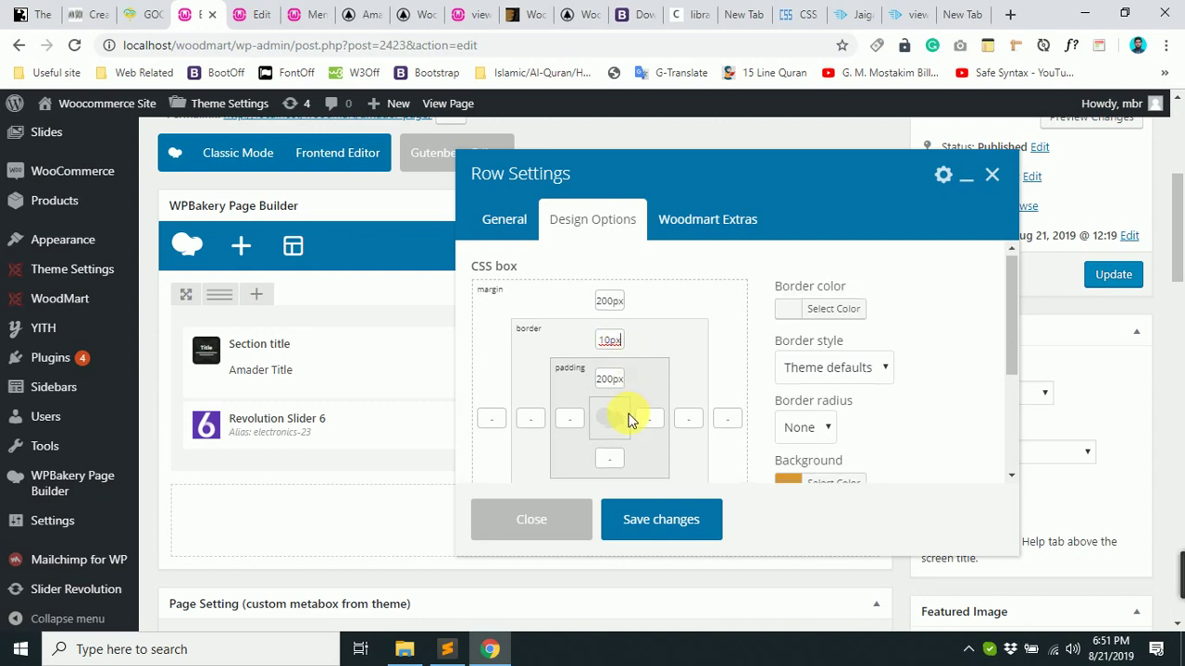
Set the row's border color to the purple swatch #8224e3, save the row settings and update the page.
scroll(625, 417, "down", 1)
scroll(788, 355, "up", 1)
left_click(819, 313)
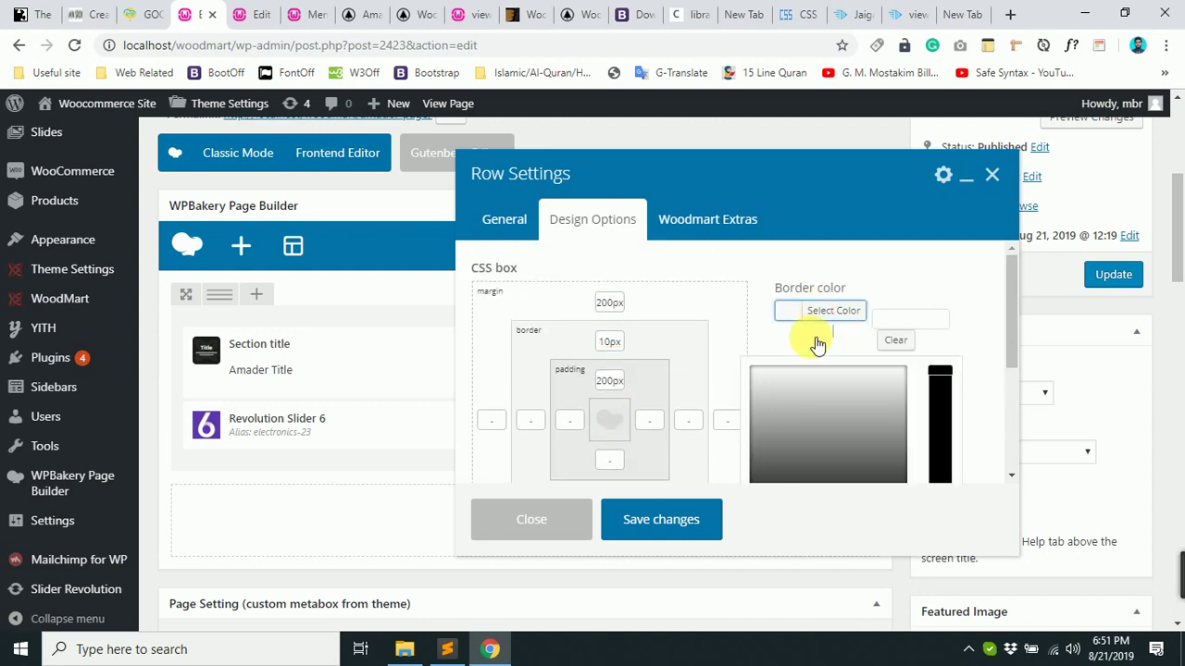
scroll(839, 416, "down", 2)
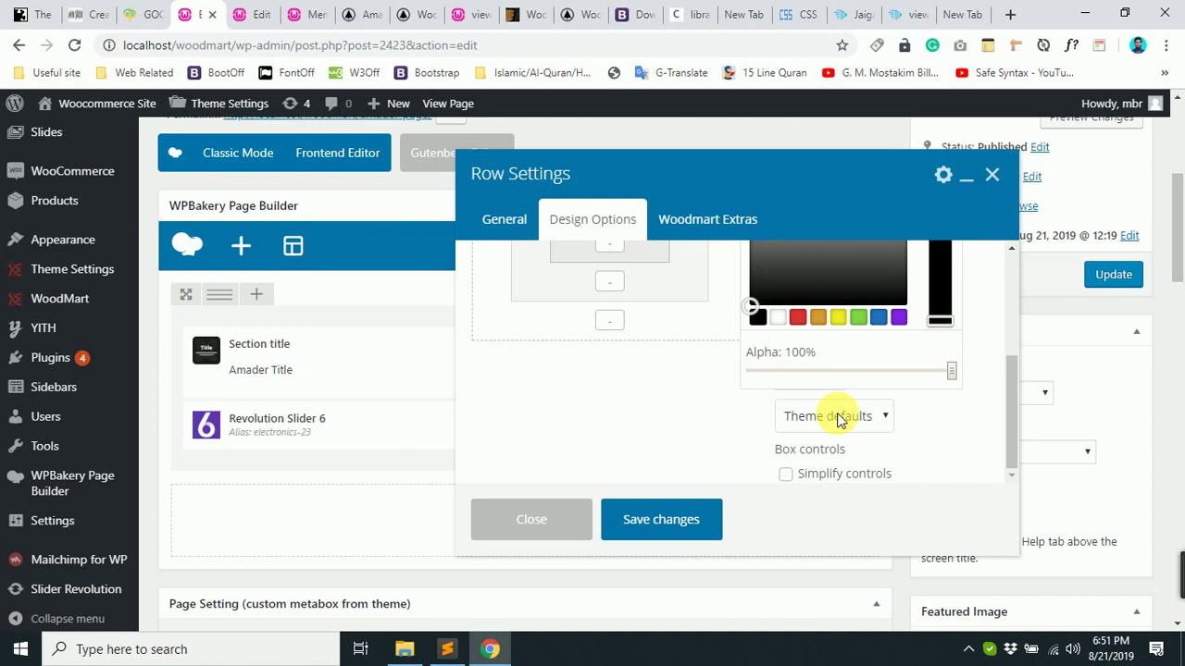
left_click(899, 317)
scroll(732, 444, "up", 2)
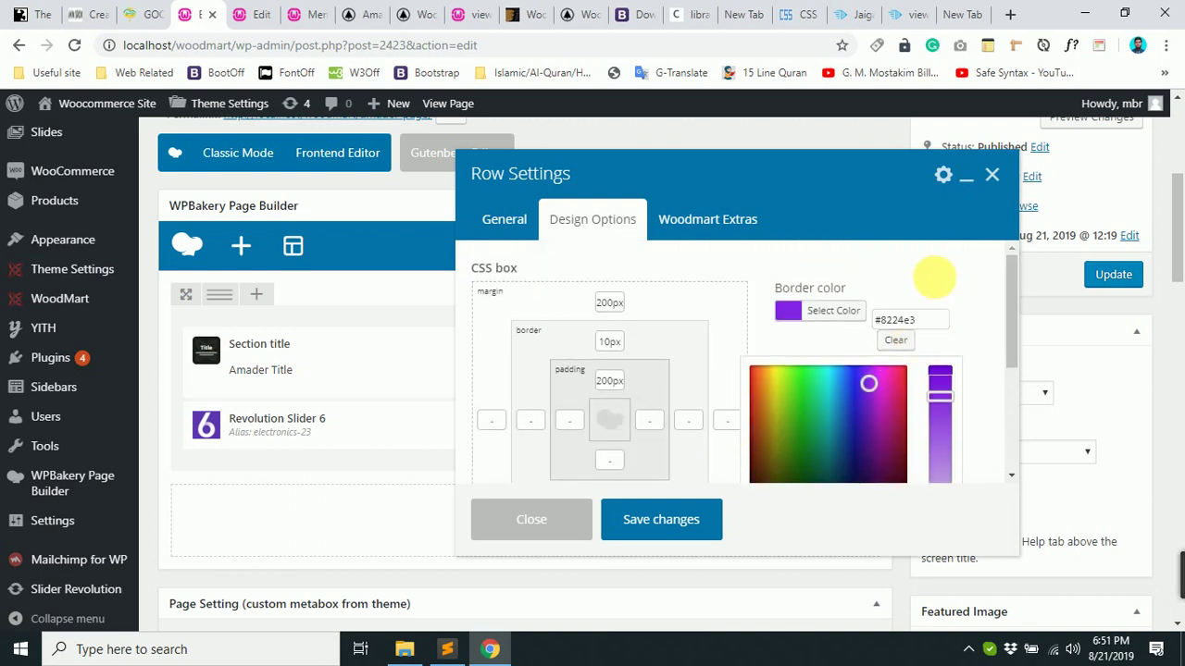
left_click(934, 275)
scroll(653, 463, "down", 2)
left_click(634, 519)
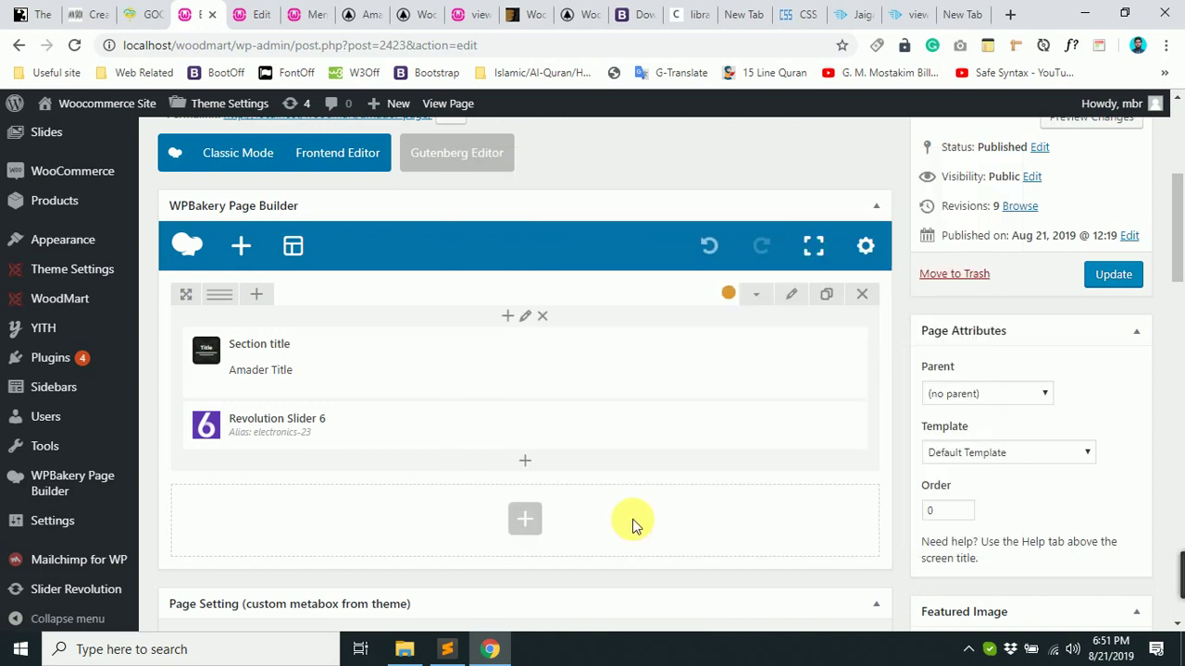
left_click(1108, 275)
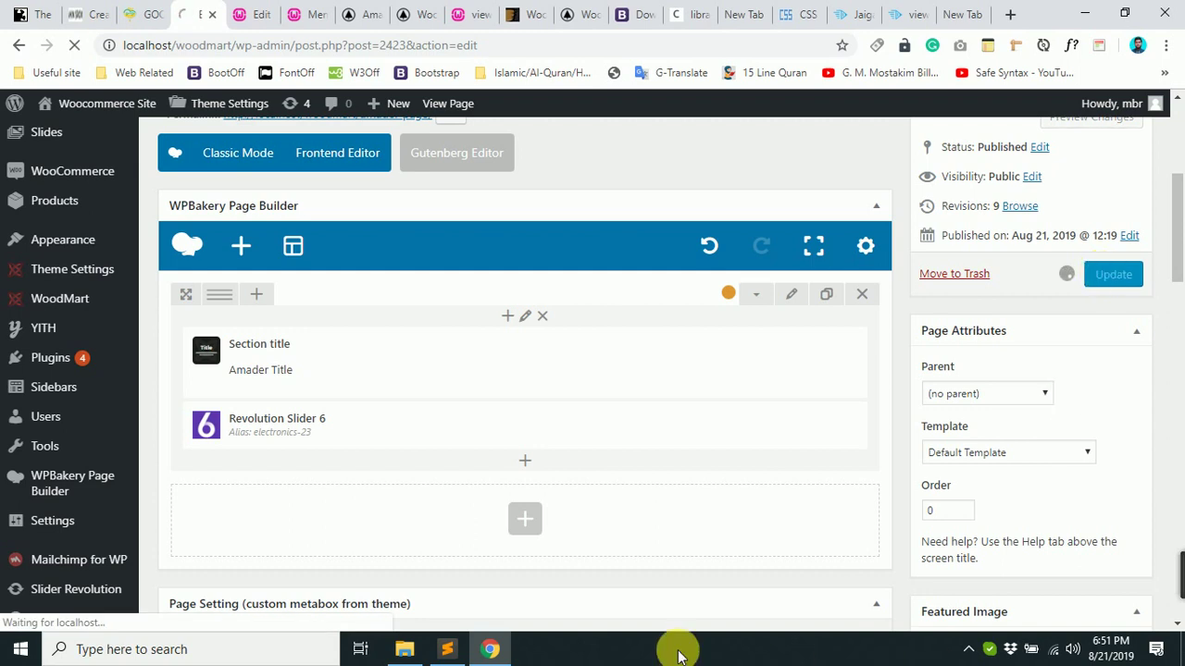
Switch to the live Amader Page and reload it to check the row's top border.
left_click(268, 11)
left_click(324, 7)
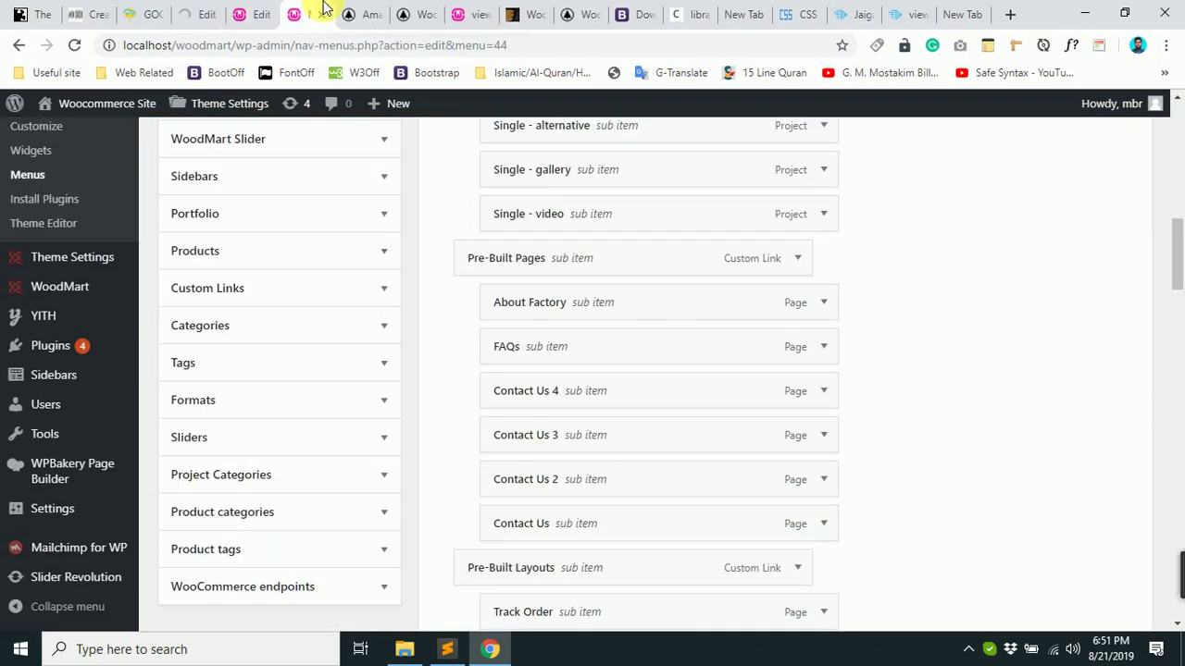
left_click(382, 8)
left_click(75, 45)
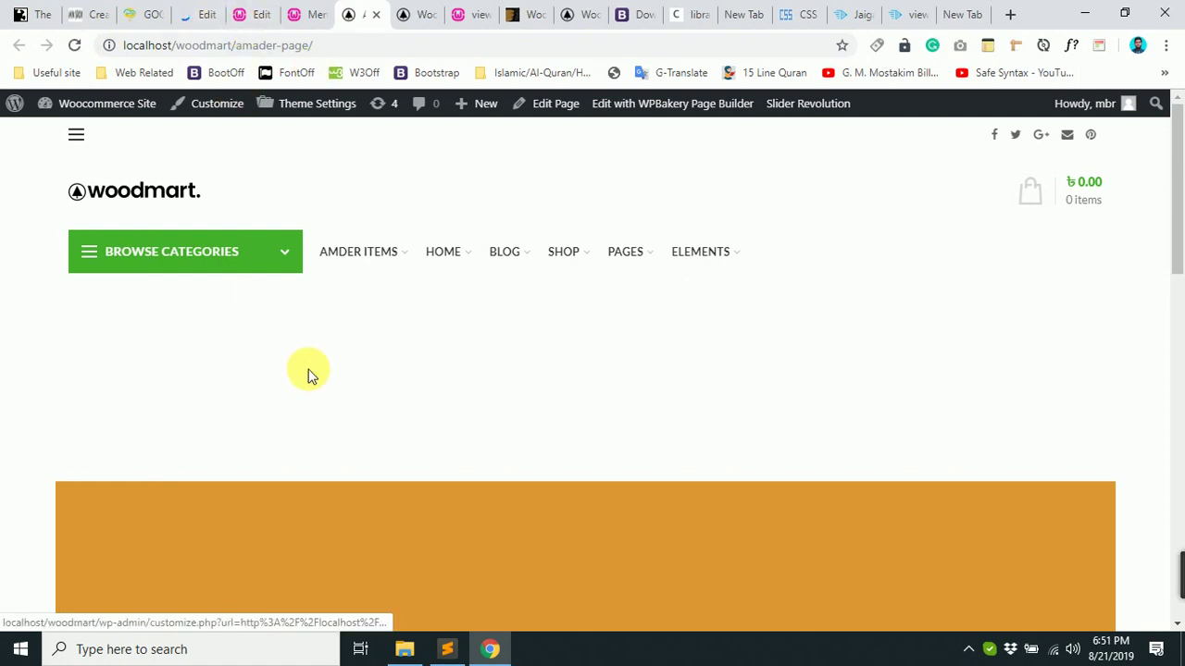
left_click(75, 45)
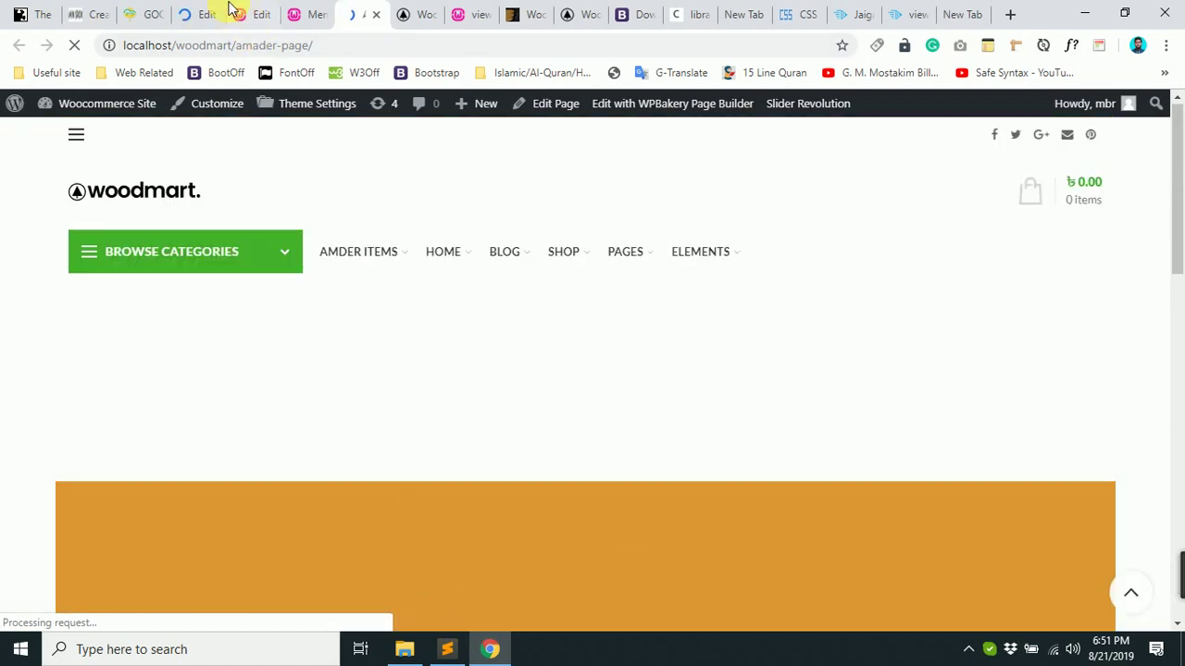
Back in the page editor, set the row's top border width to 100px in its design options.
left_click(220, 13)
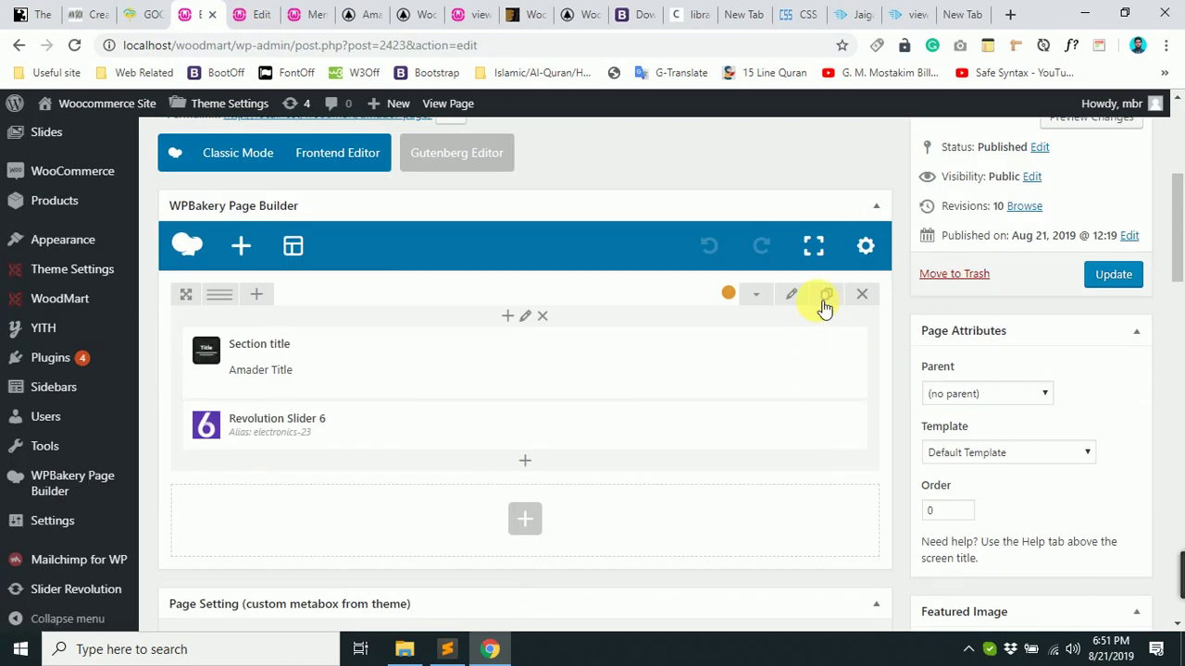
left_click(793, 297)
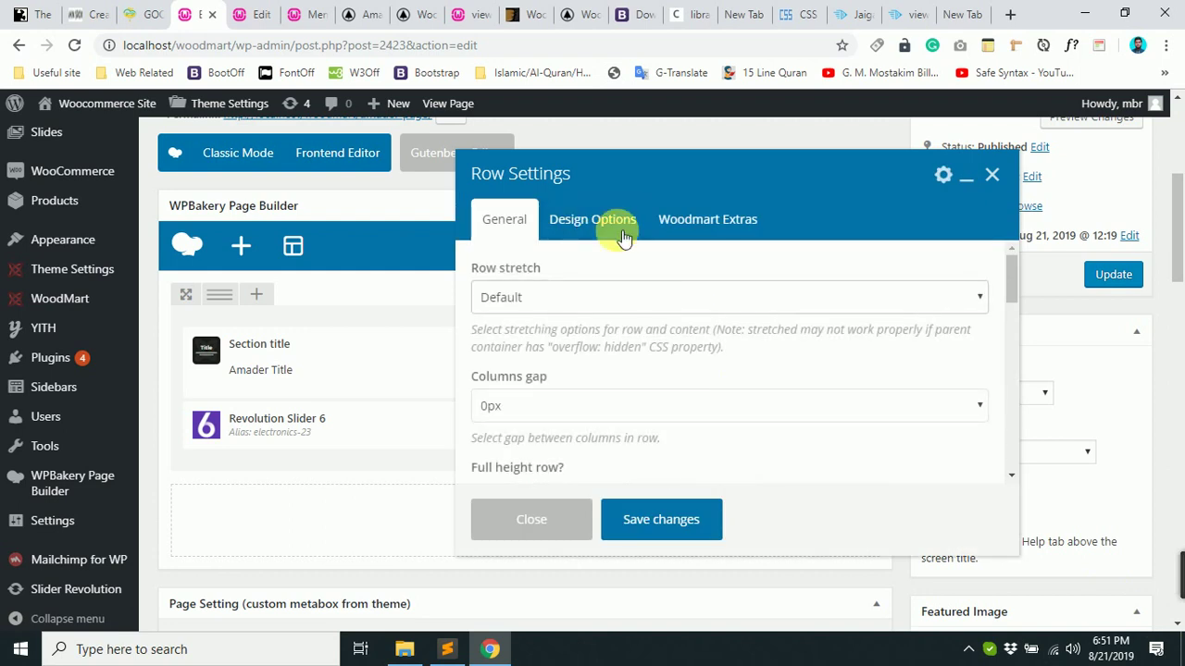
left_click(623, 239)
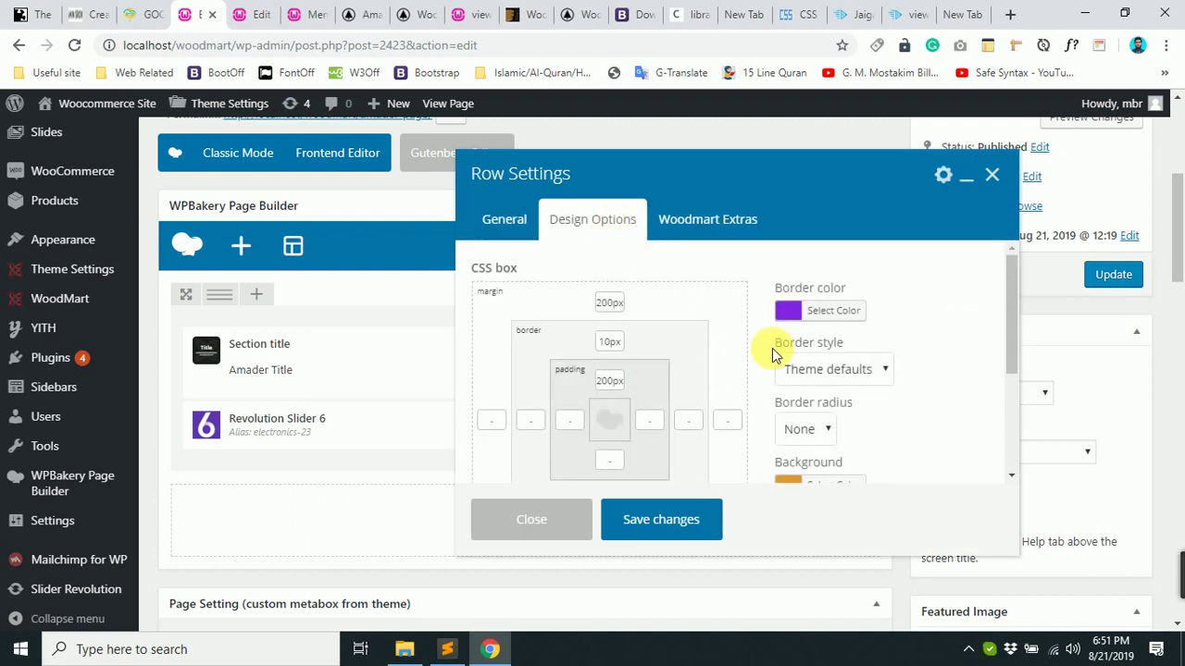
scroll(833, 352, "down", 1)
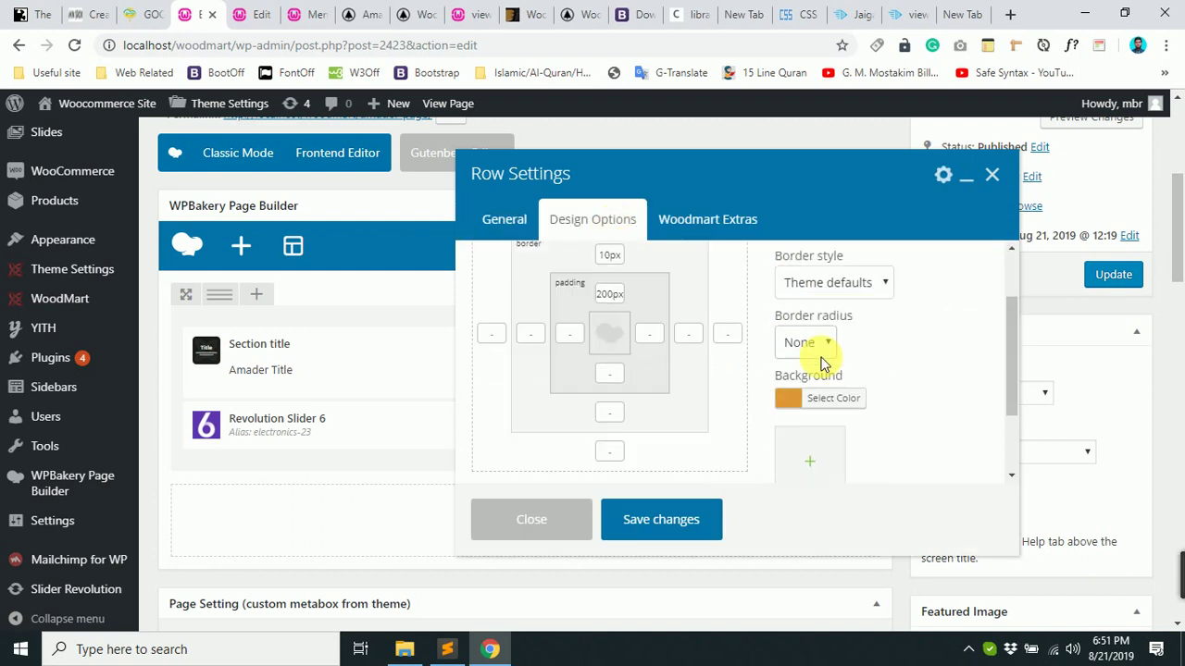
left_click(820, 344)
left_click(819, 352)
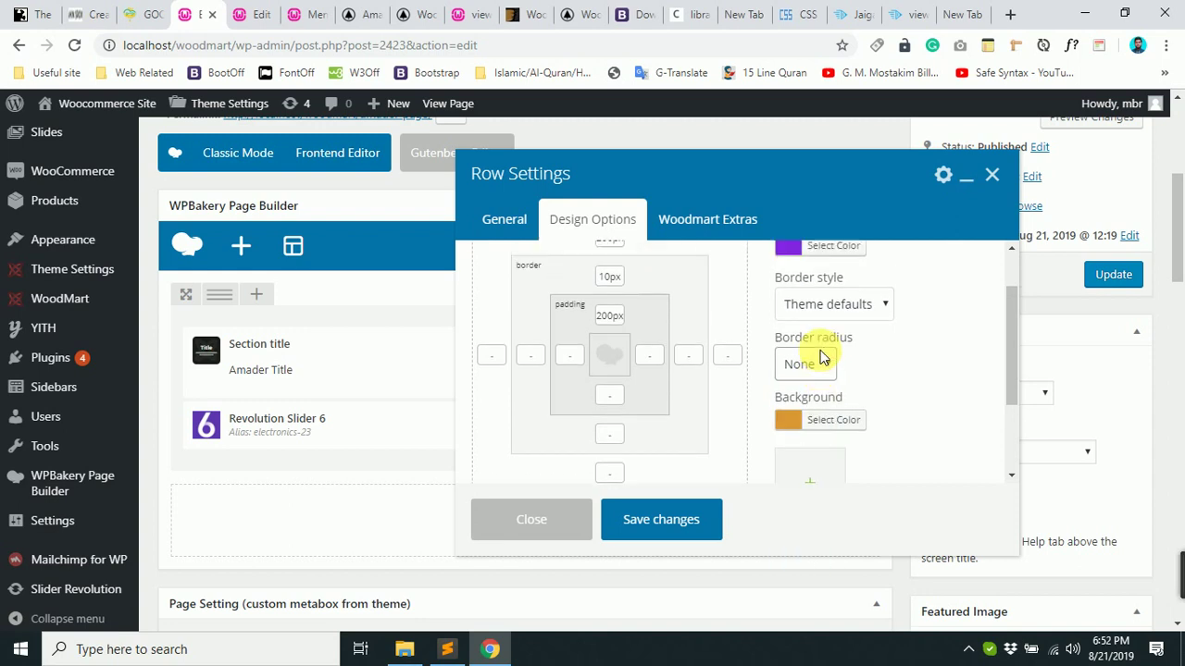
scroll(818, 348, "up", 1)
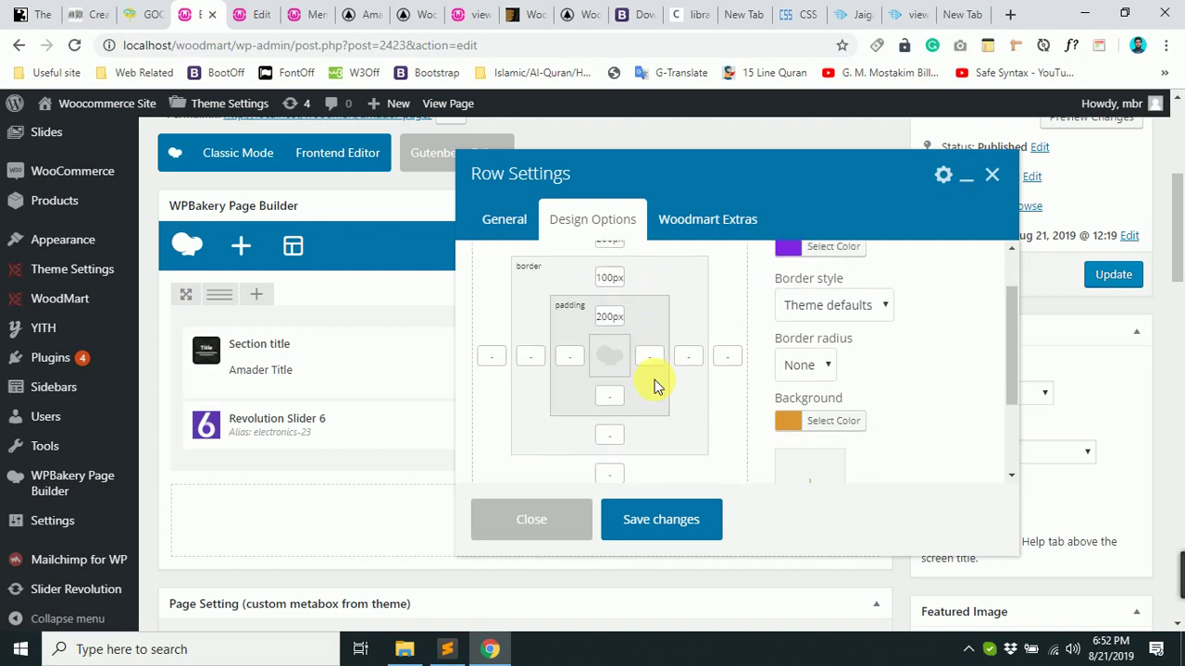
scroll(655, 380, "down", 3)
scroll(933, 423, "up", 5)
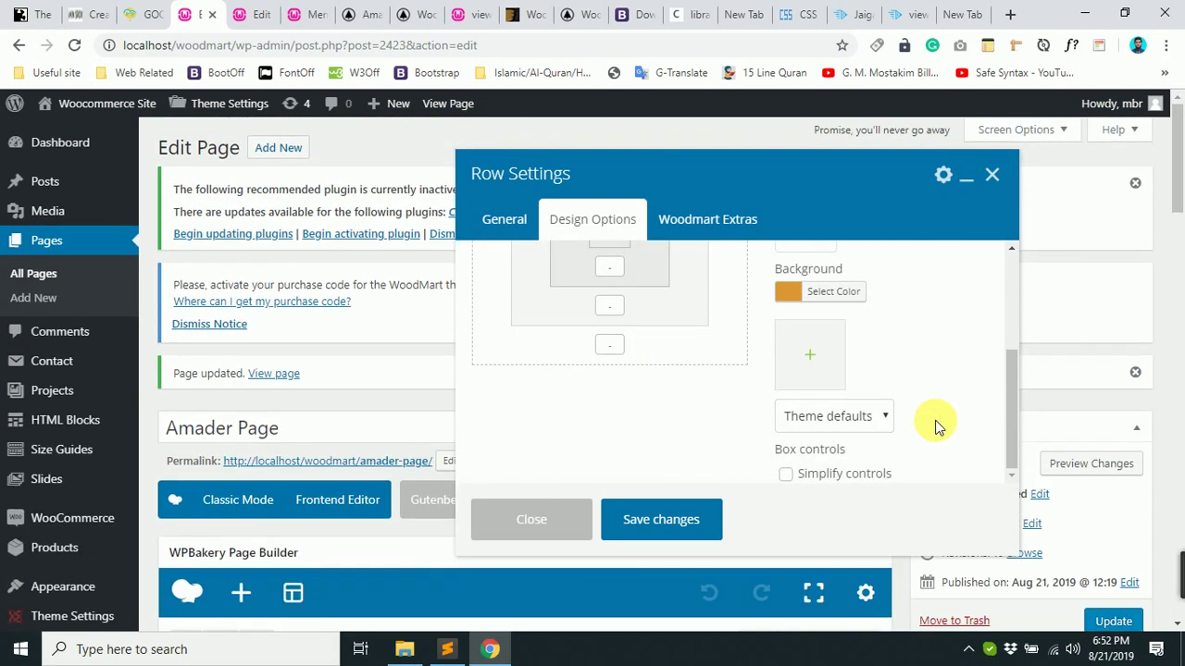
scroll(933, 423, "down", 3)
scroll(921, 428, "up", 2)
scroll(916, 430, "down", 2)
scroll(915, 434, "up", 2)
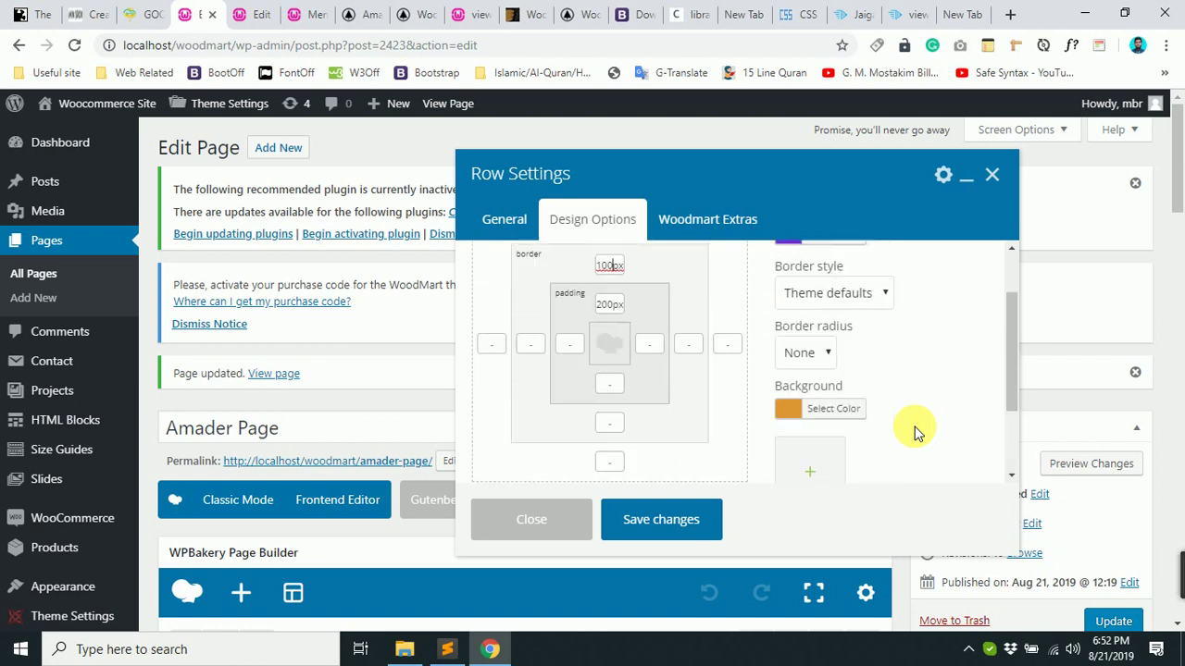
scroll(914, 433, "up", 1)
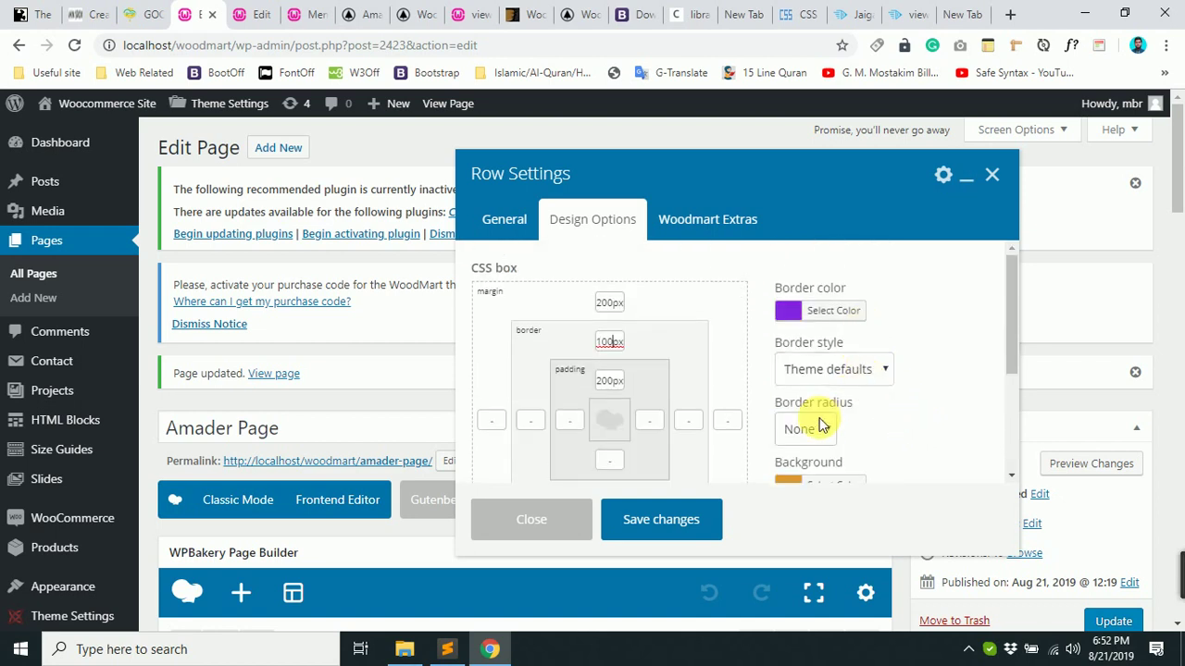
Save the row settings with the widened top border and update the page.
left_click(654, 524)
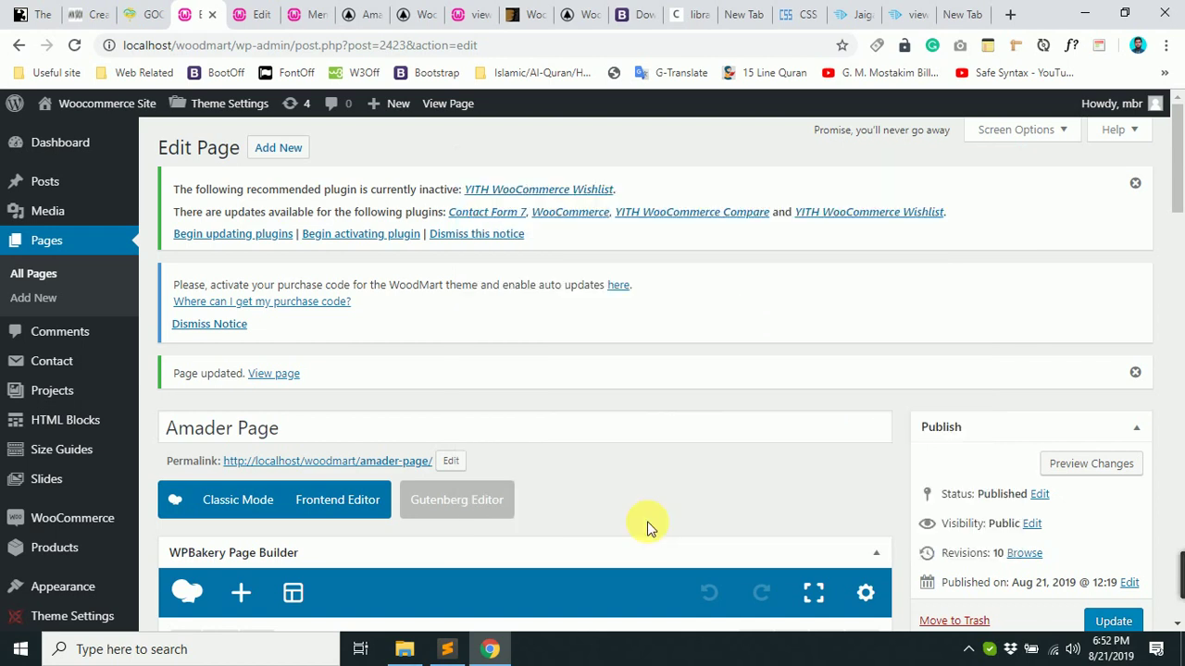
scroll(931, 437, "down", 3)
scroll(932, 440, "down", 1)
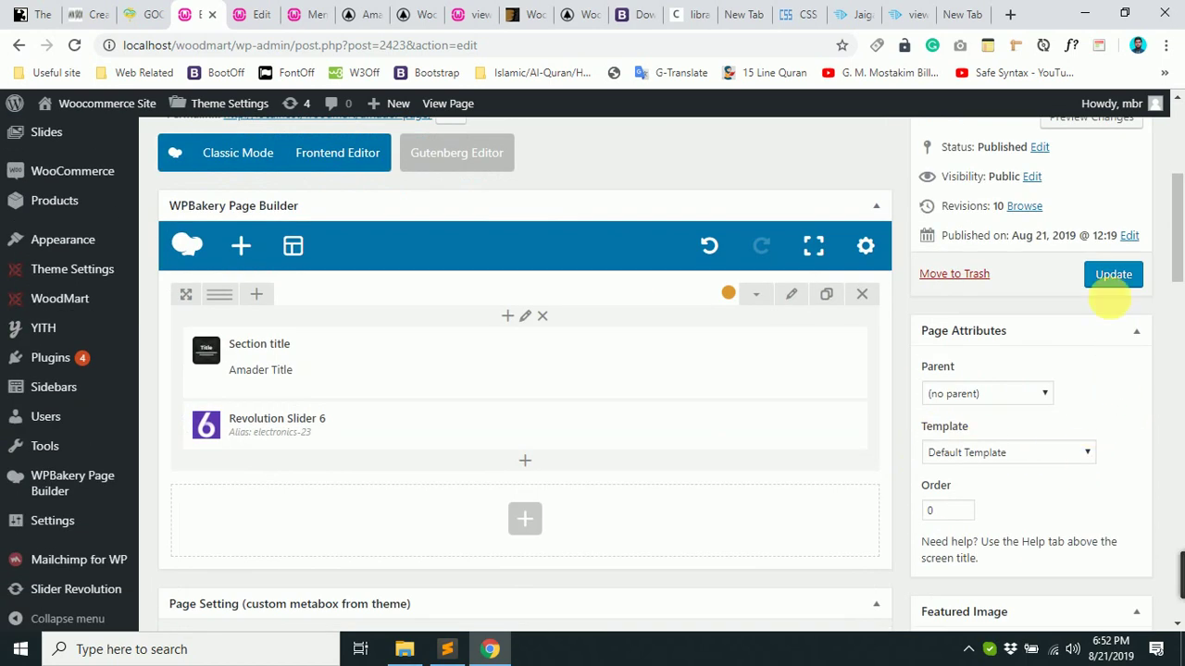
left_click(1112, 274)
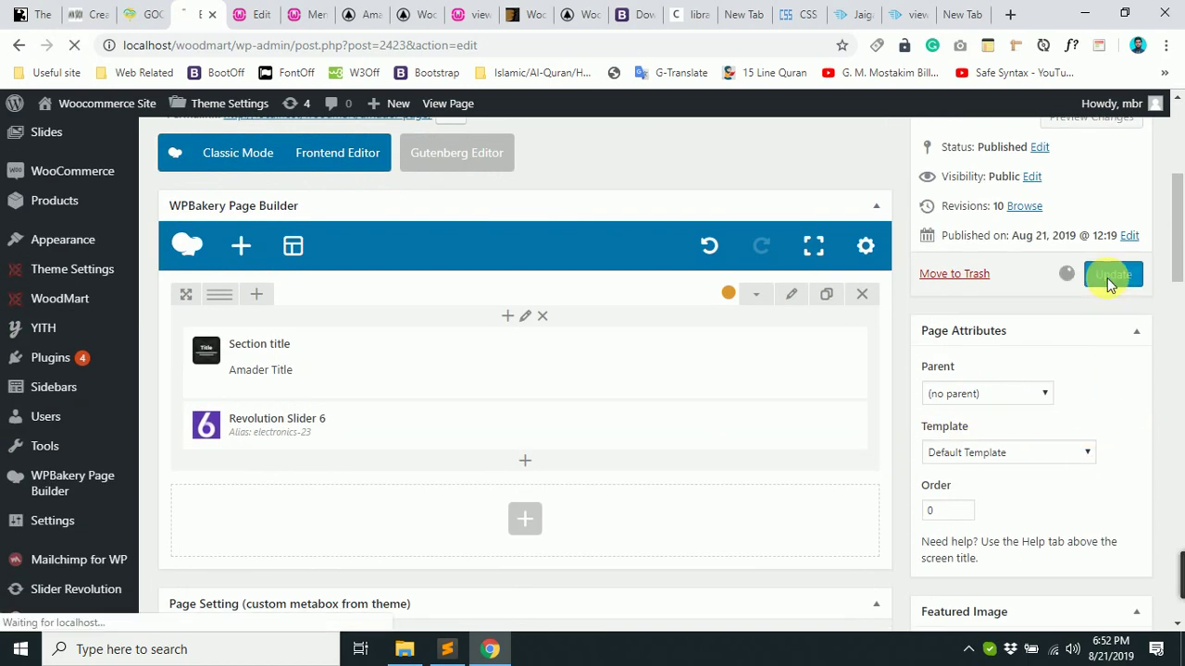
Reload the live Amader Page once the update completes and examine the row's top border above the section title.
left_click(359, 13)
left_click(76, 46)
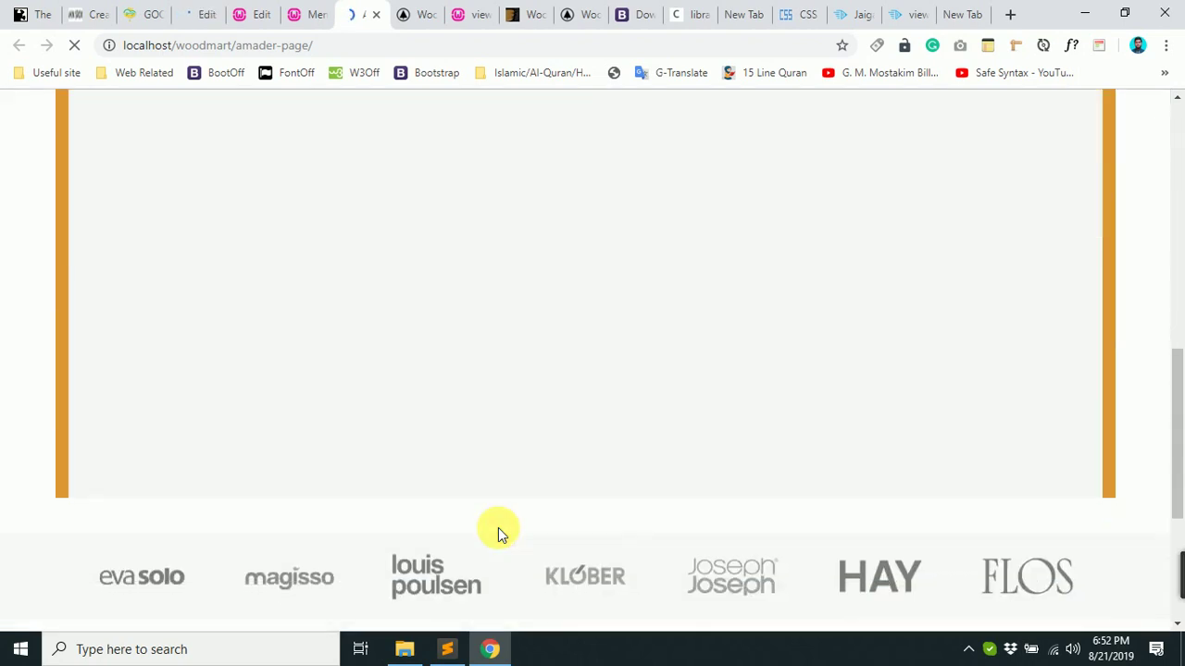
left_click(207, 11)
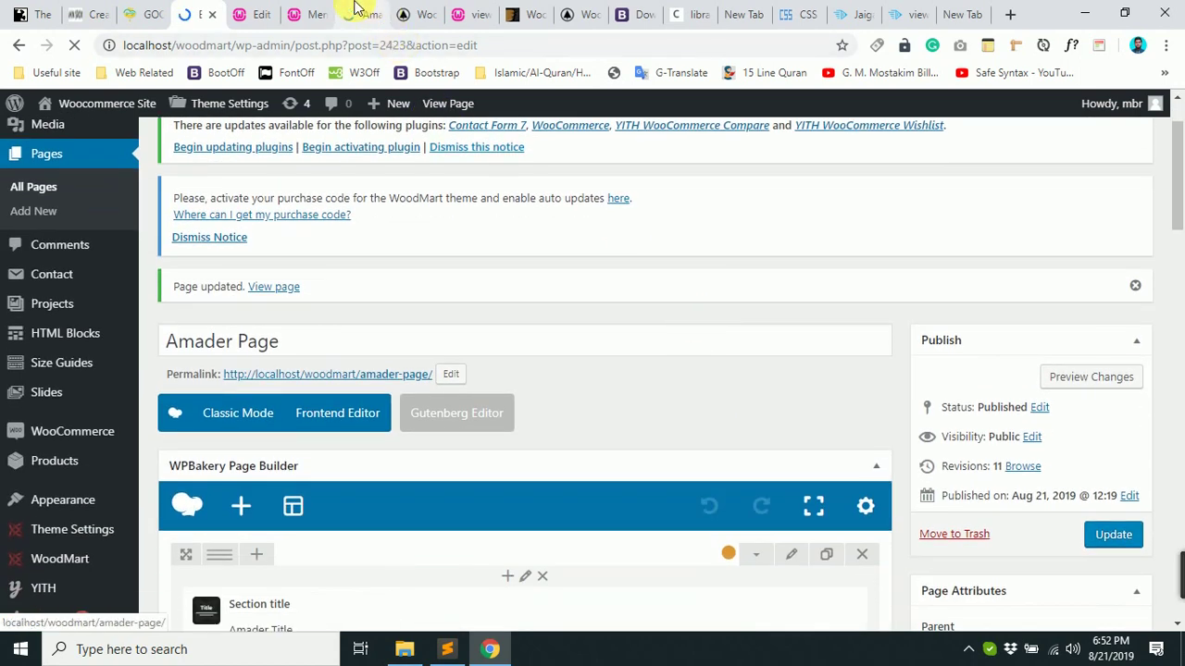
left_click(366, 12)
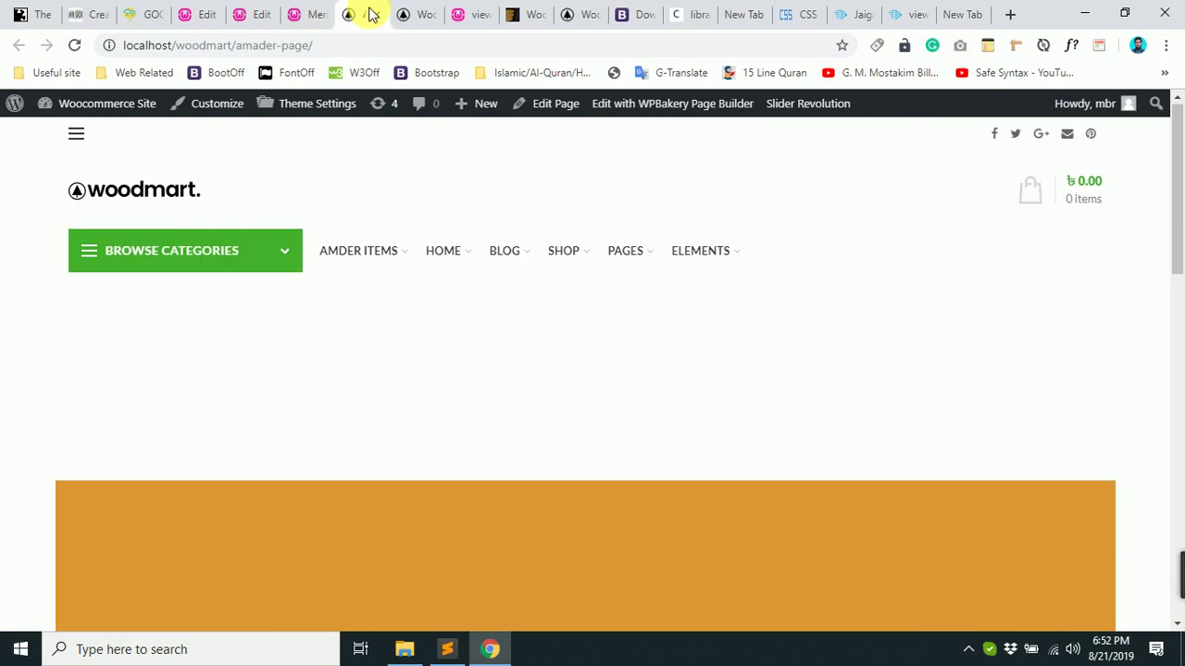
left_click(75, 45)
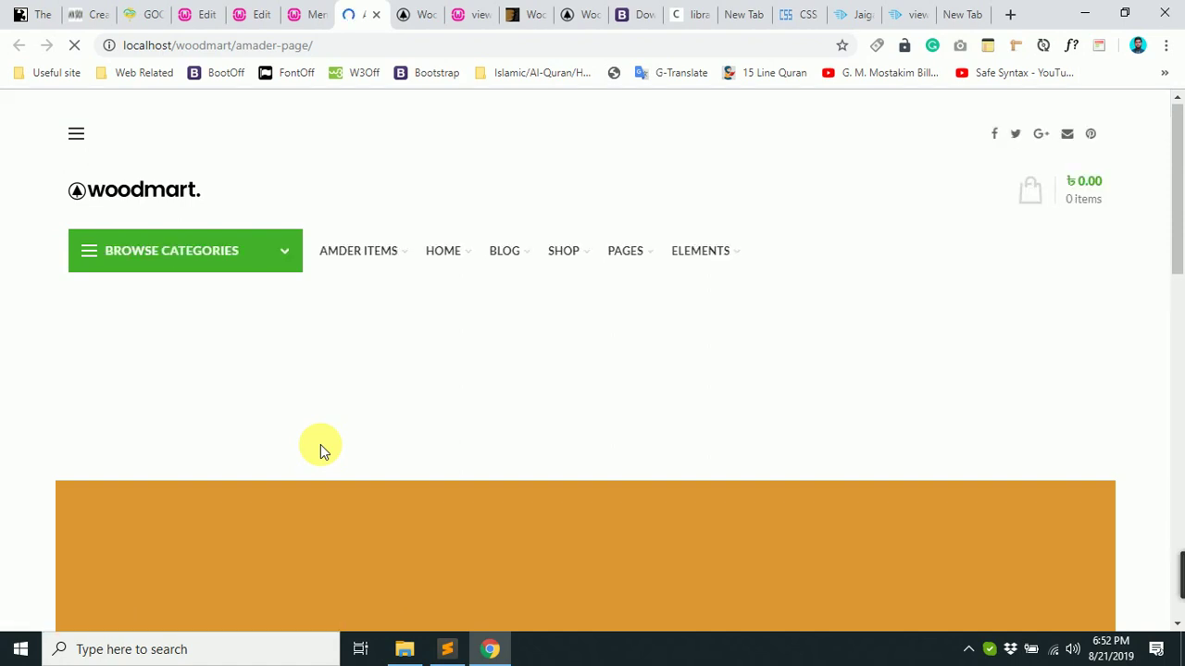
scroll(457, 436, "down", 2)
Inspect the live page's container and content-layout-wrapper row, examining their styles and box model, and close the developer tools.
right_click(392, 296)
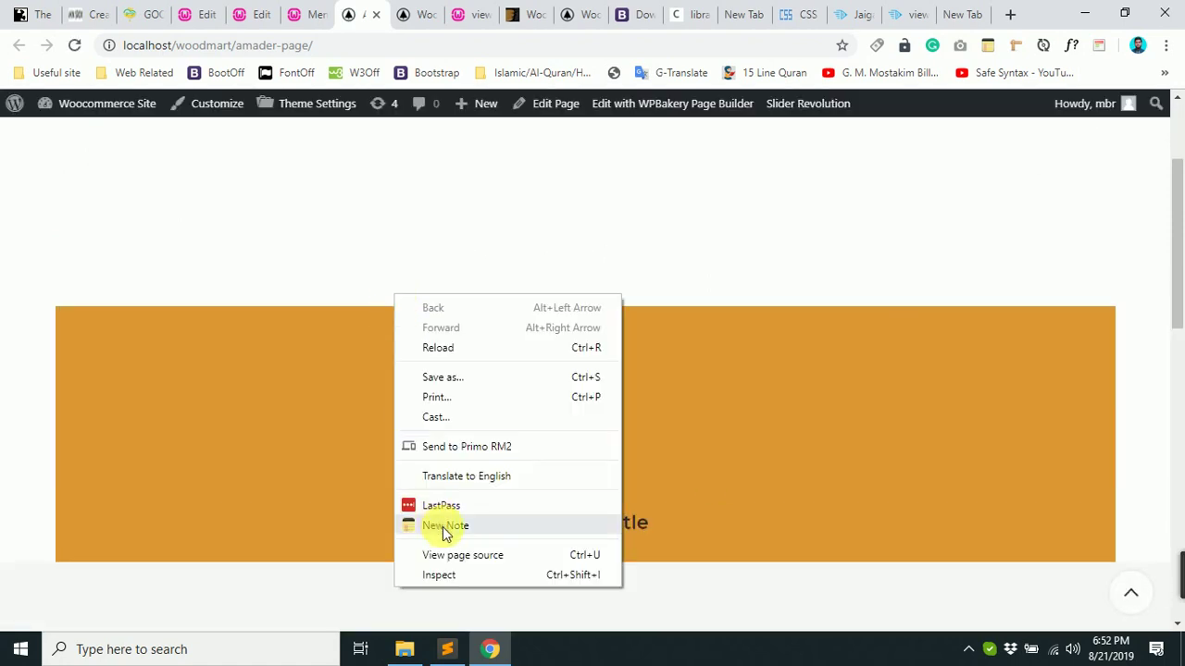
left_click(443, 576)
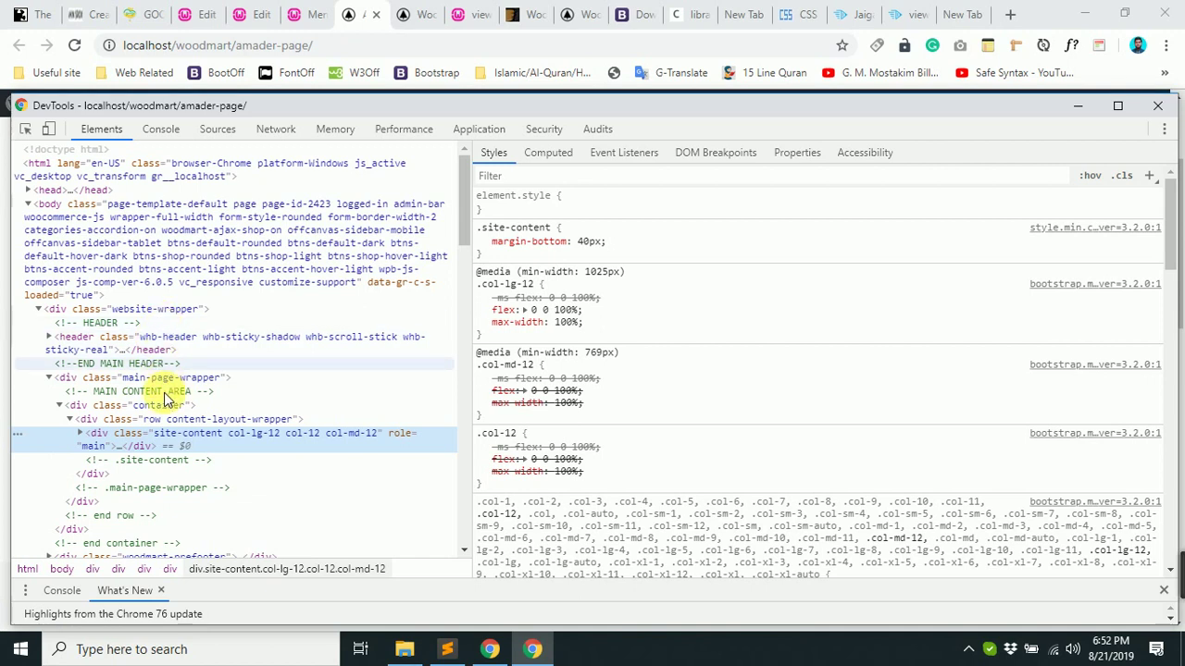
left_click(153, 421)
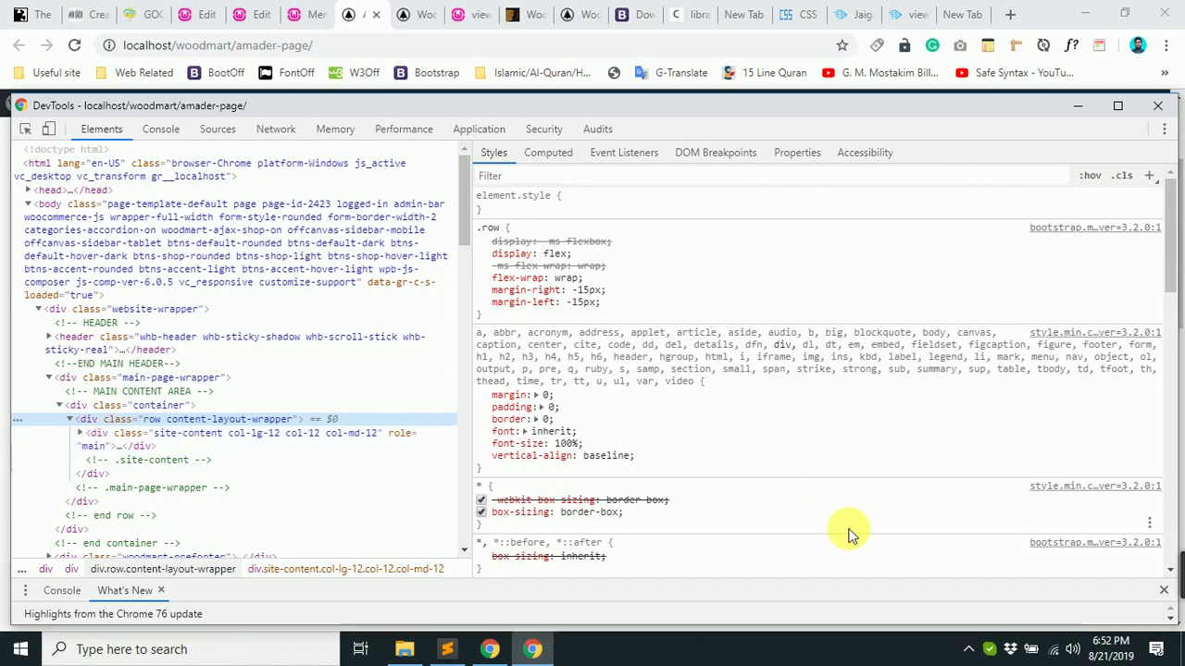
scroll(853, 534, "down", 8)
scroll(853, 534, "down", 6)
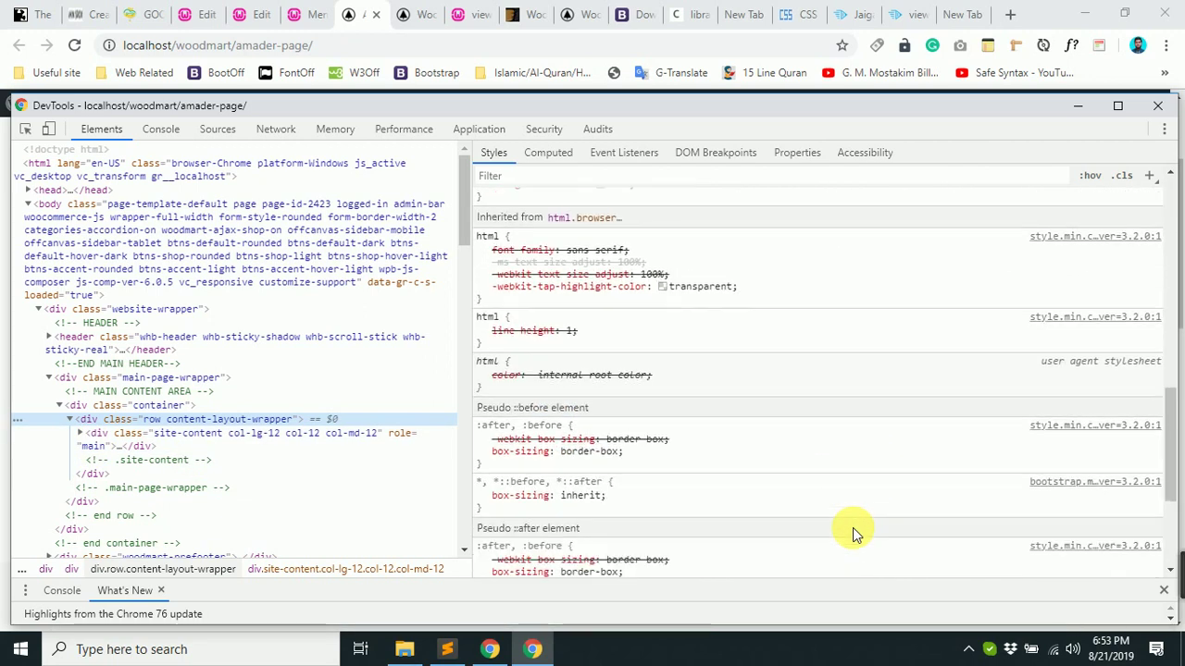
scroll(852, 534, "up", 8)
scroll(853, 534, "down", 3)
scroll(853, 534, "down", 5)
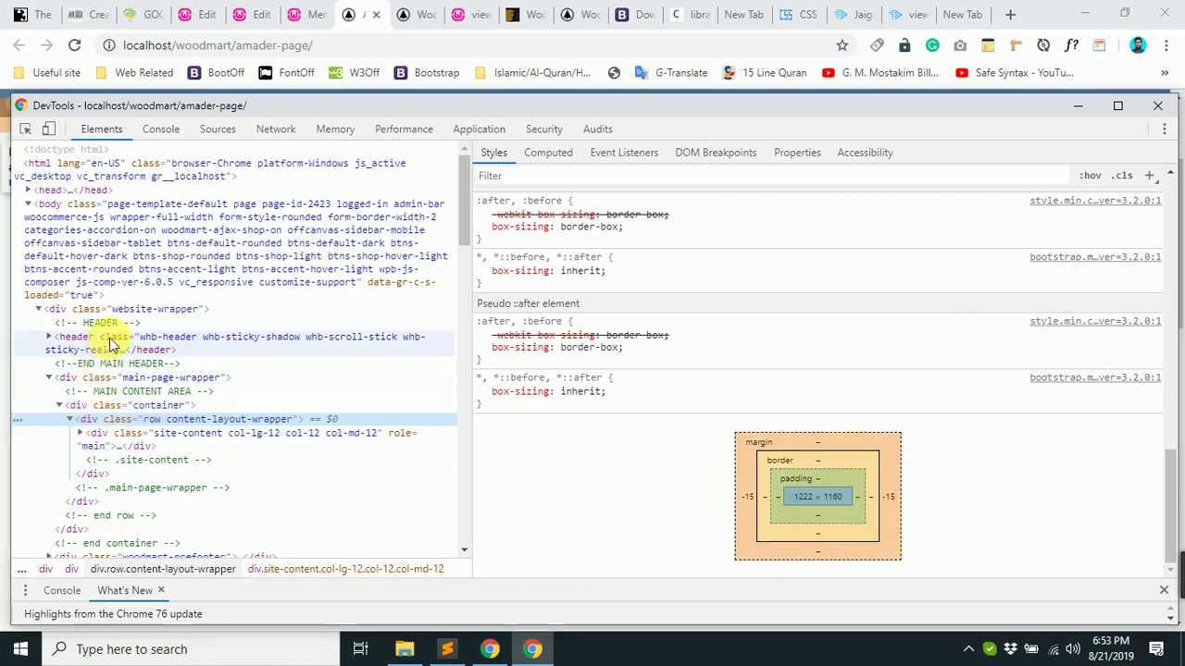
left_click(127, 407)
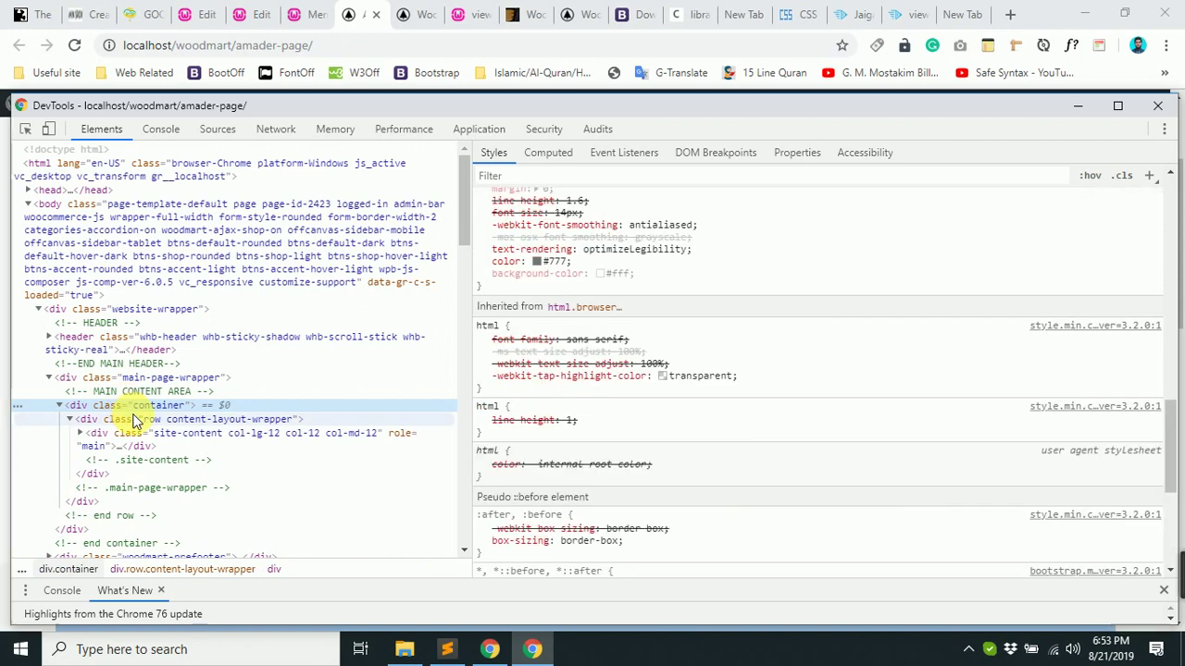
left_click(124, 419)
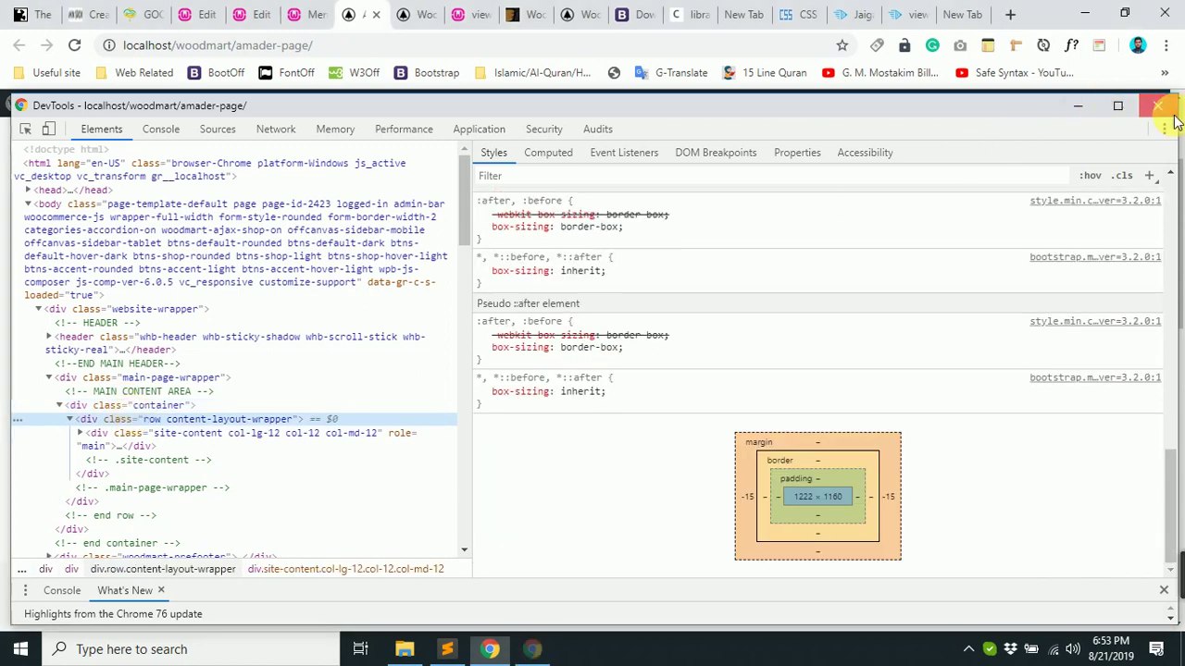
left_click(1160, 106)
scroll(472, 324, "down", 4)
scroll(492, 357, "up", 5)
In the page editor, set the row's top margin and top border width to 0 and replace its top padding value.
left_click(206, 13)
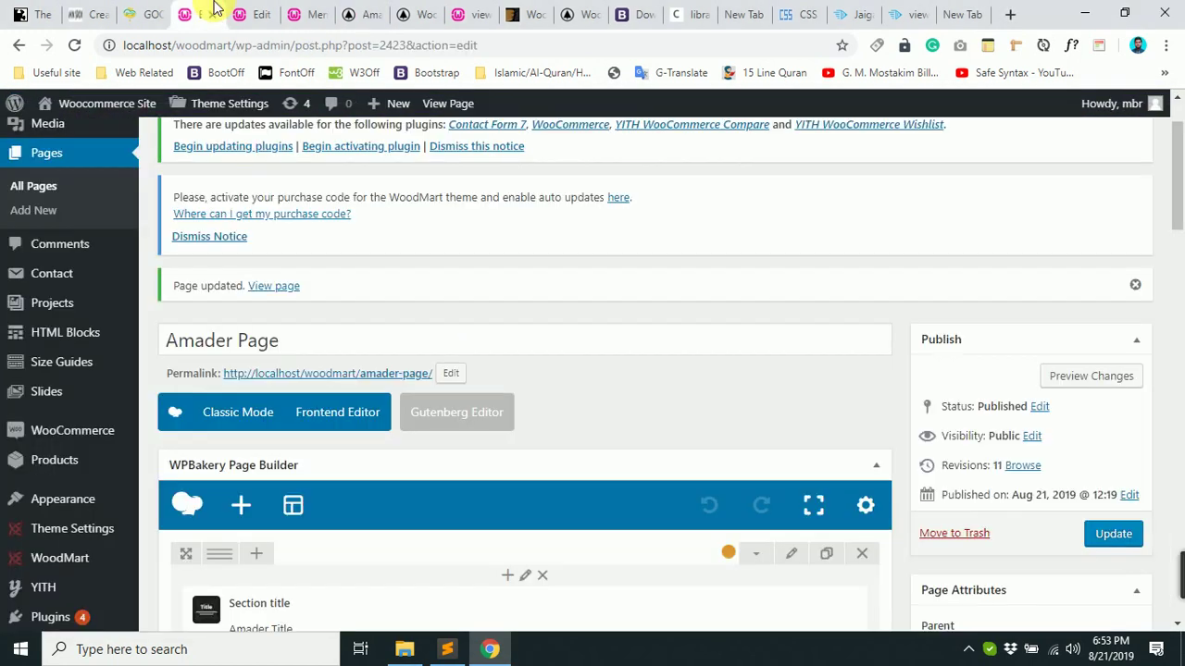
scroll(703, 434, "down", 3)
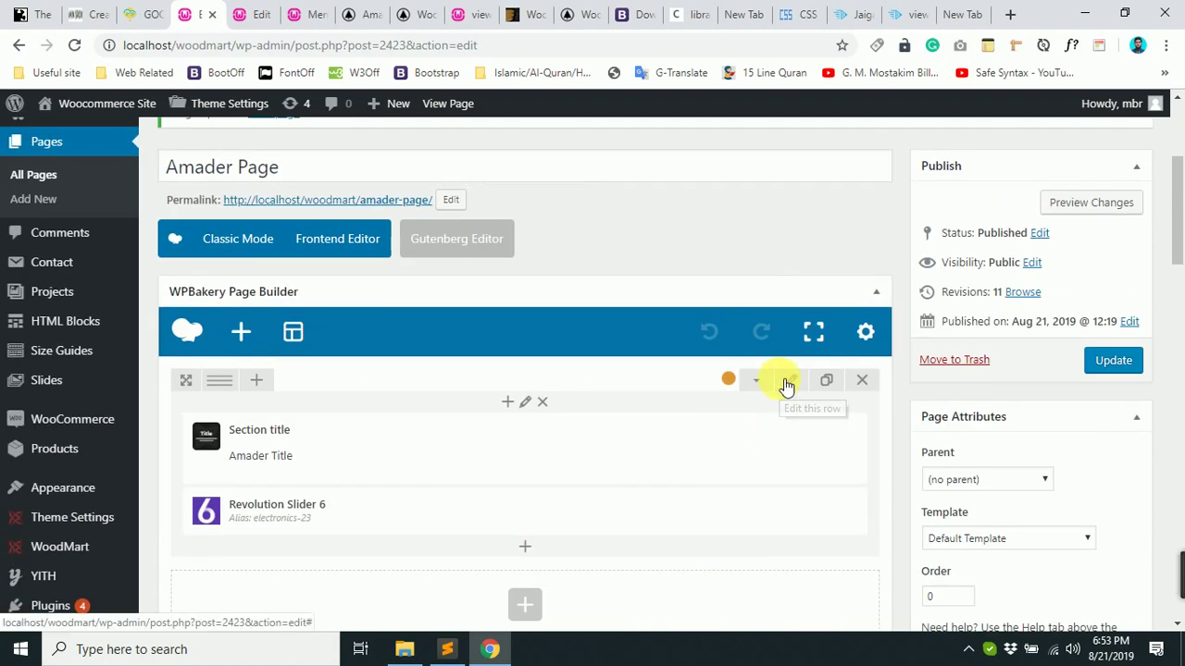
left_click(788, 381)
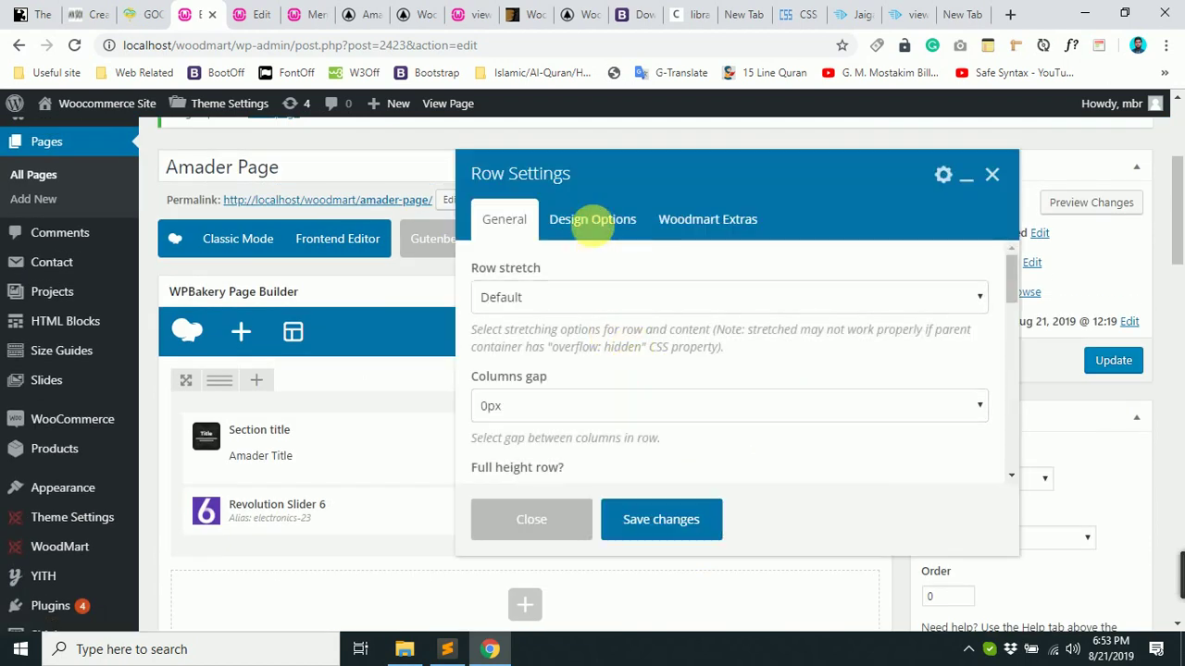
left_click(592, 220)
scroll(751, 423, "down", 3)
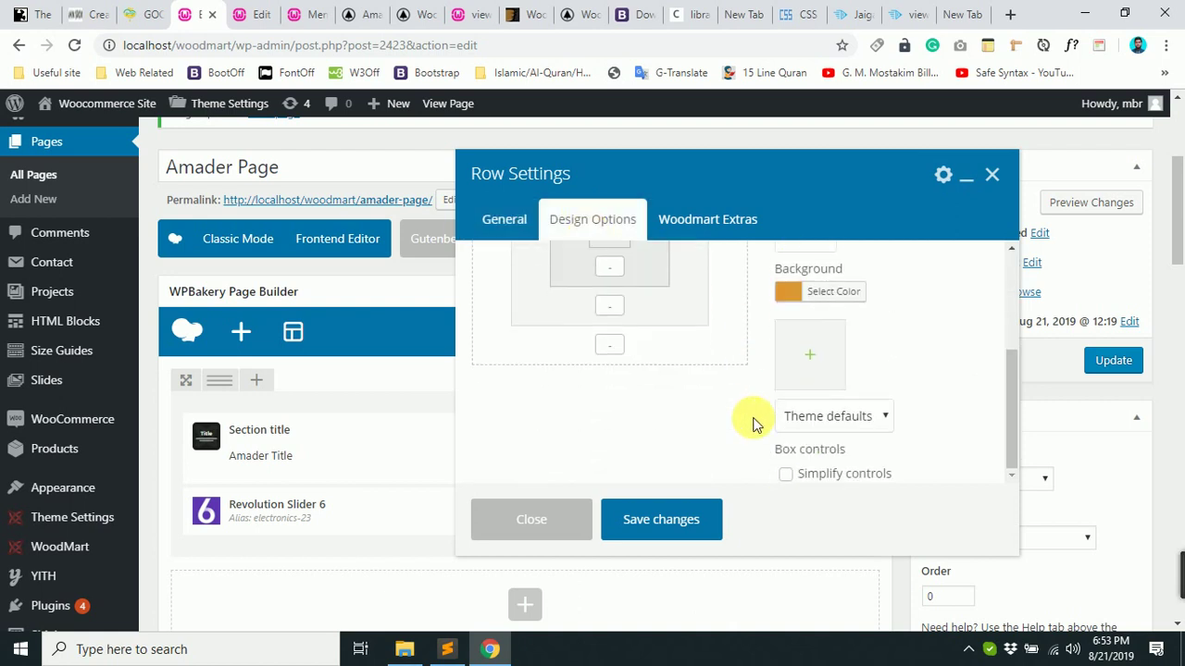
scroll(751, 423, "down", 3)
scroll(752, 423, "up", 10)
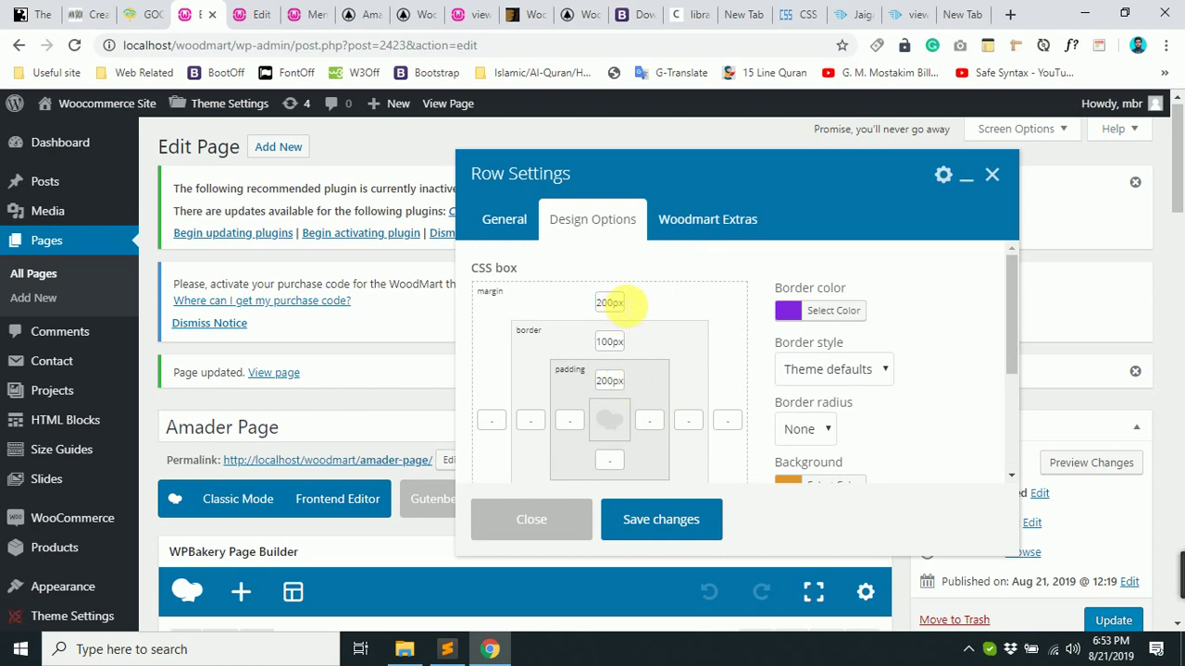
double_click(618, 304)
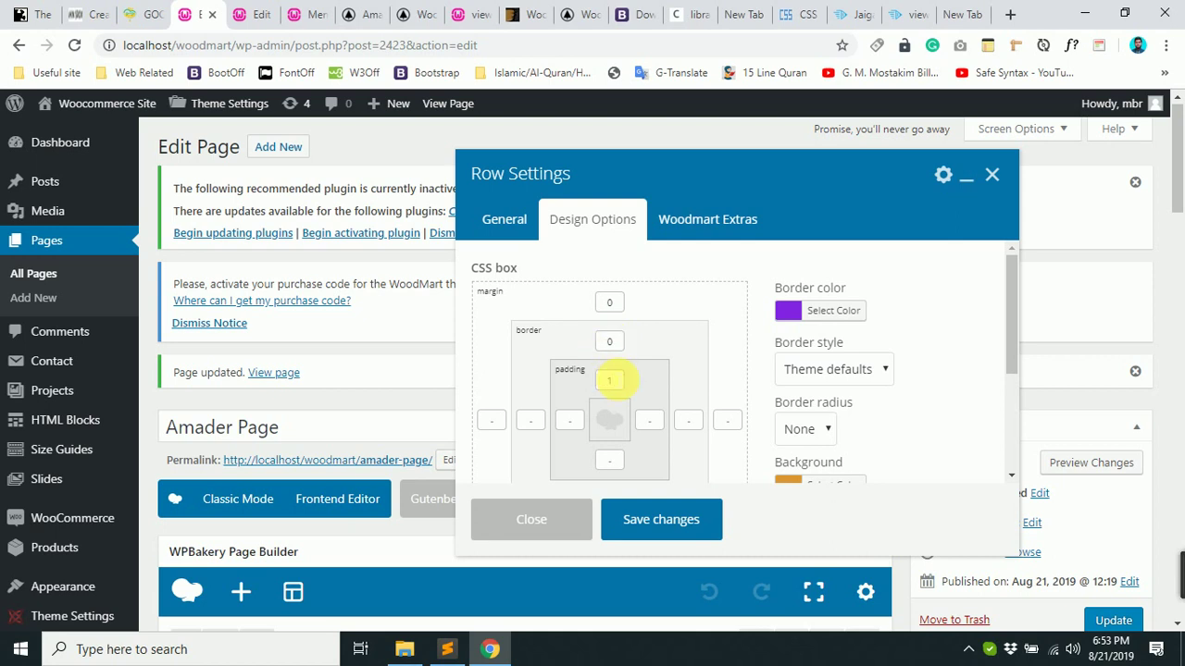
Save the row settings with the new top margin, border and padding values and update the page.
left_click(642, 518)
scroll(595, 503, "down", 4)
left_click(1113, 273)
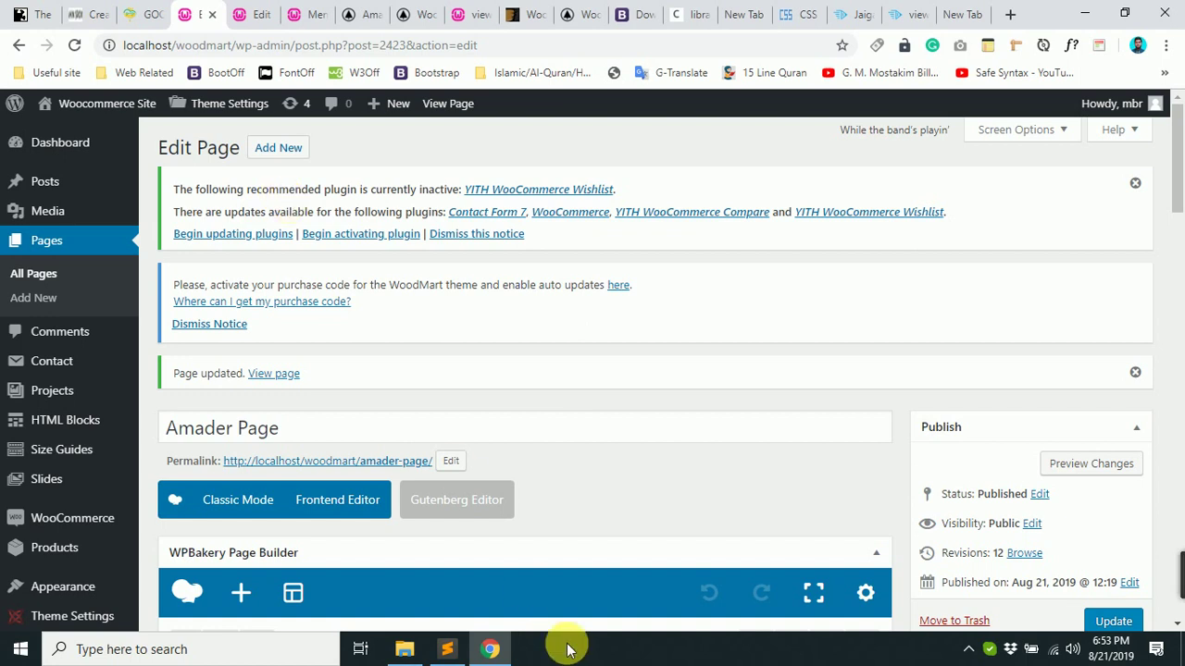
Reload the live Amader Page, and delete the Section title element from the row in the page editor.
left_click(359, 13)
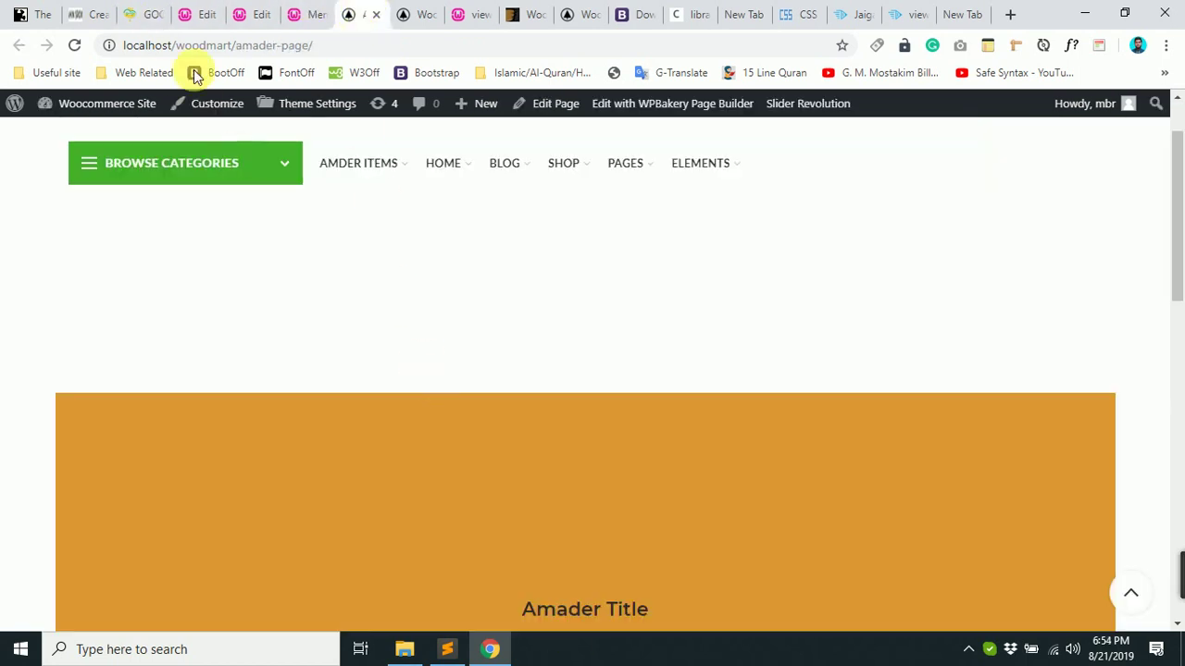
left_click(76, 45)
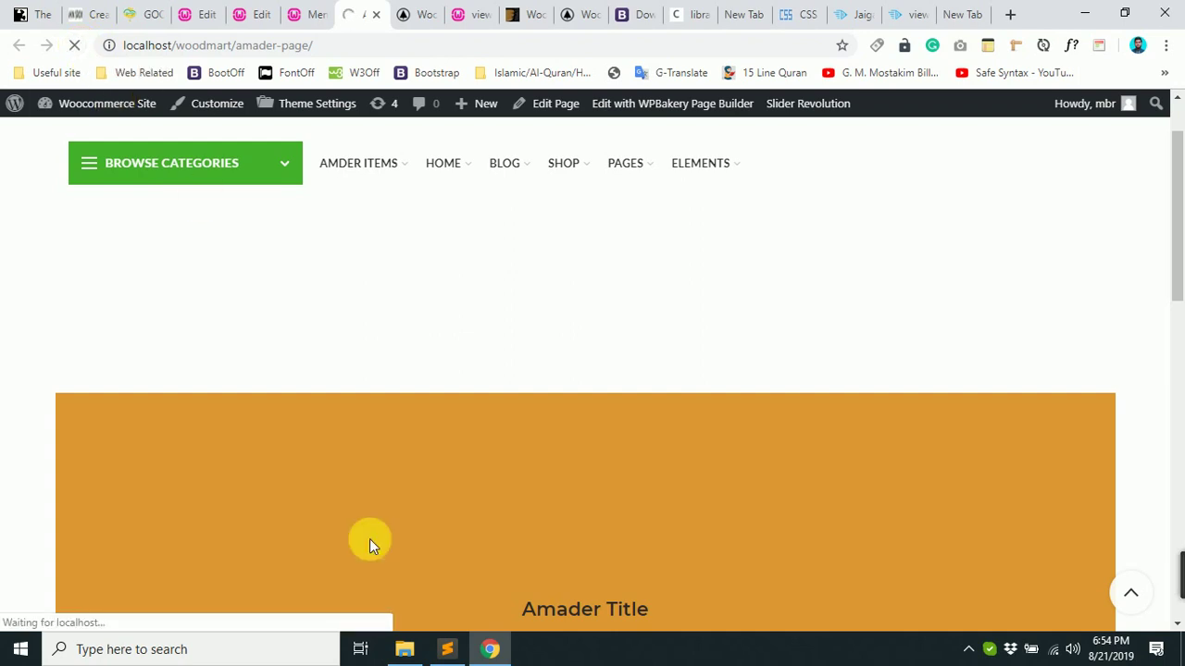
left_click(199, 14)
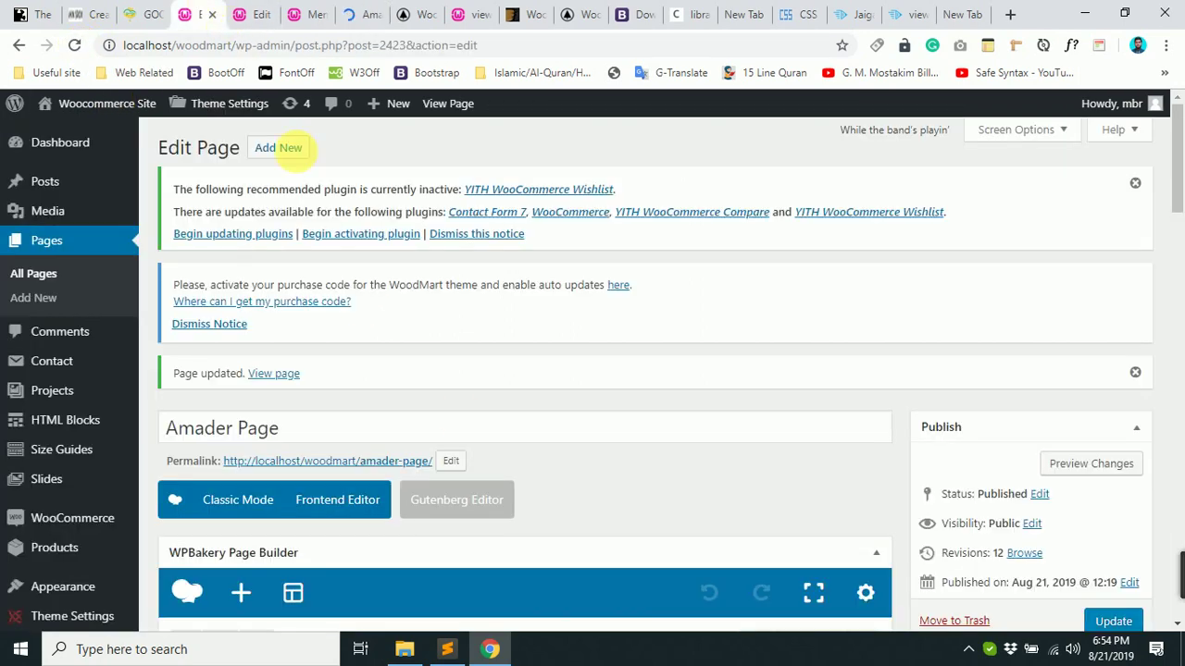
scroll(491, 514, "down", 4)
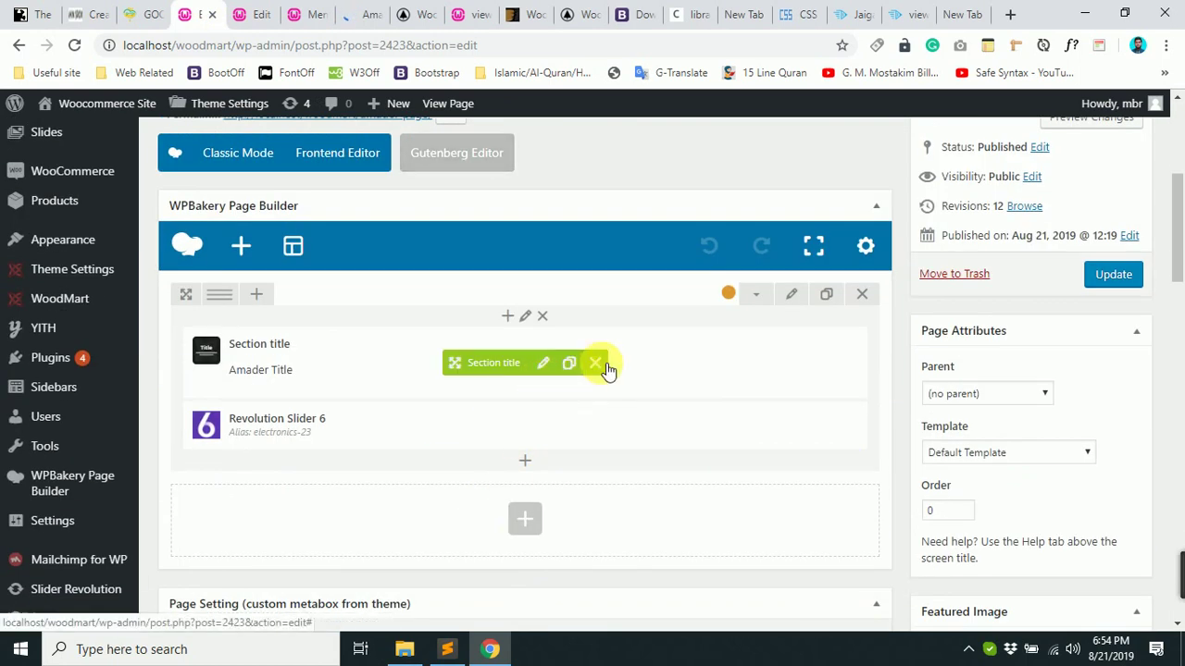
left_click(602, 363)
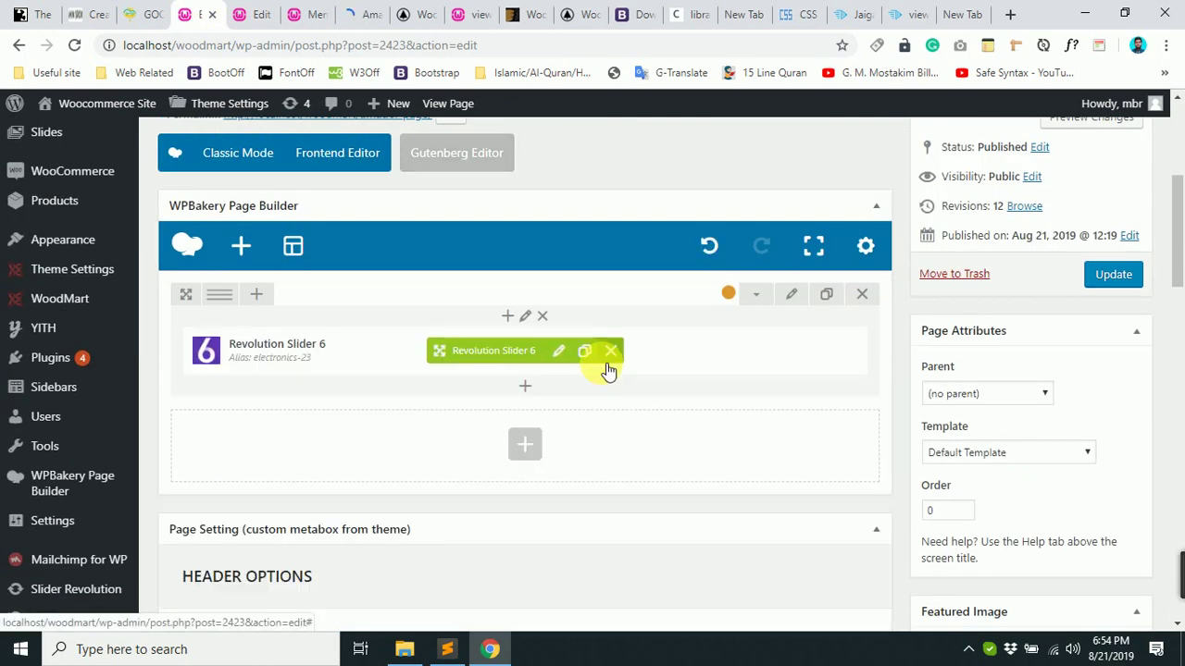
Set the row's top margin to -50px, save the row settings and update the page.
left_click(794, 298)
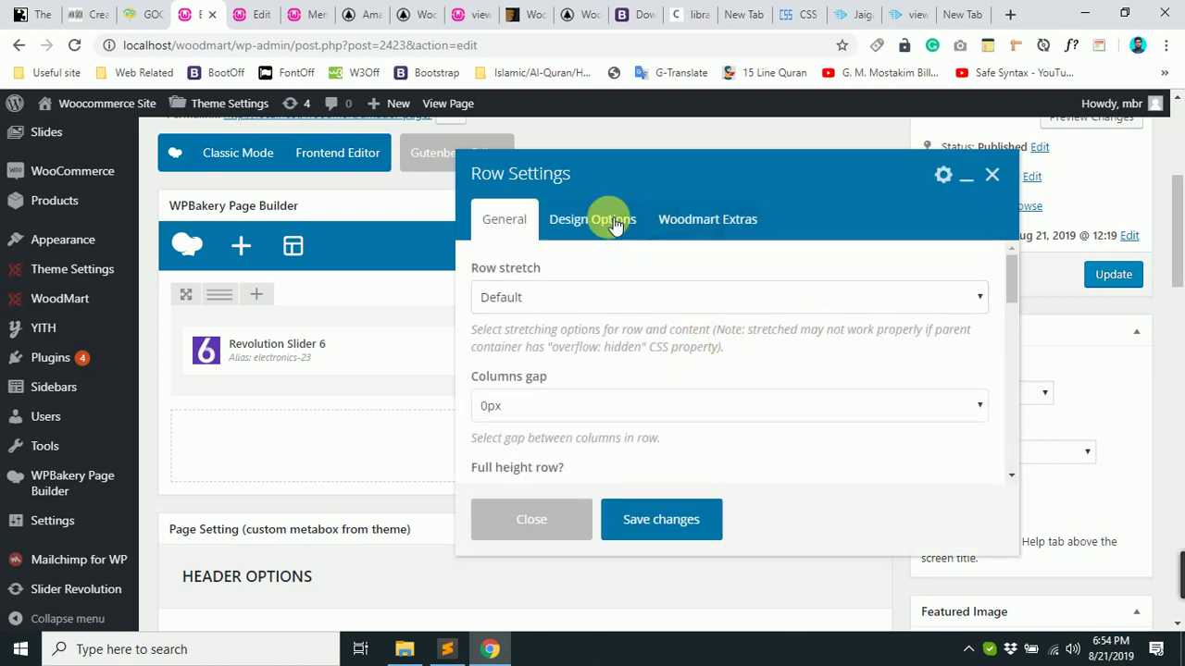
left_click(602, 222)
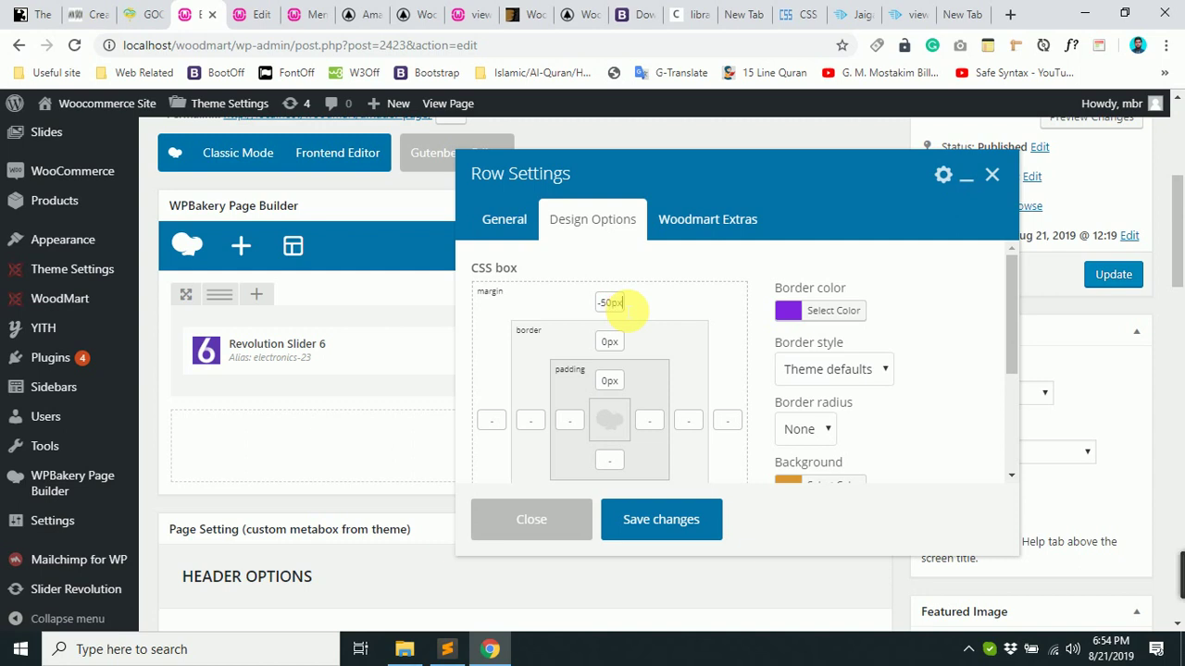
left_click(659, 517)
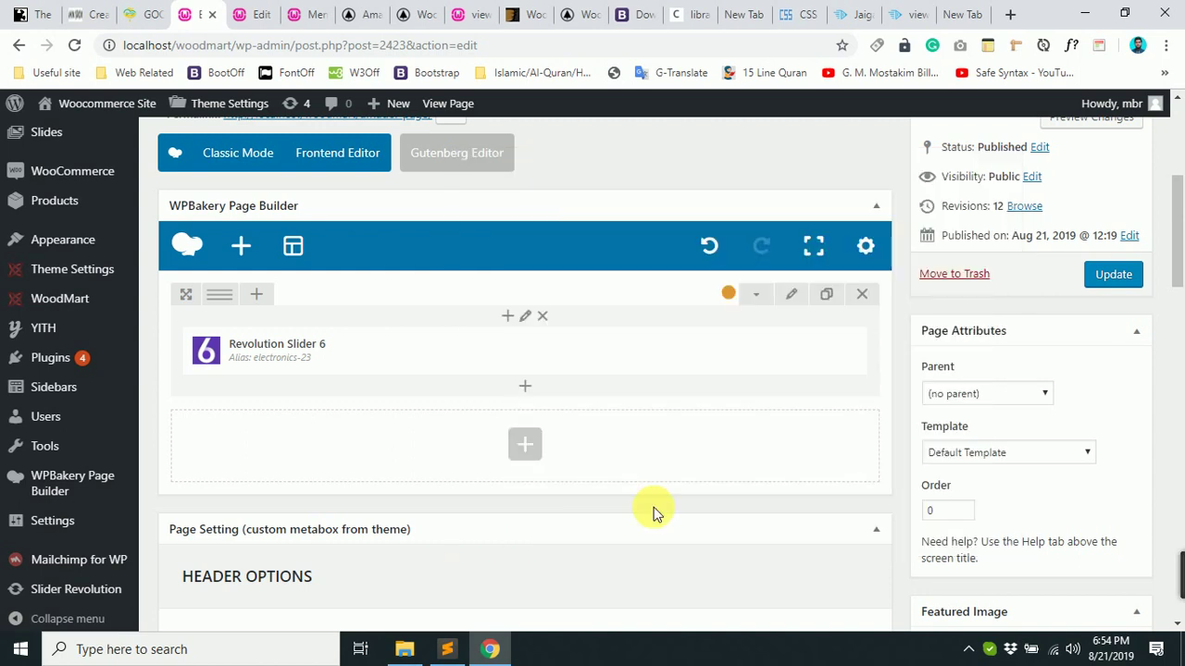
left_click(1109, 274)
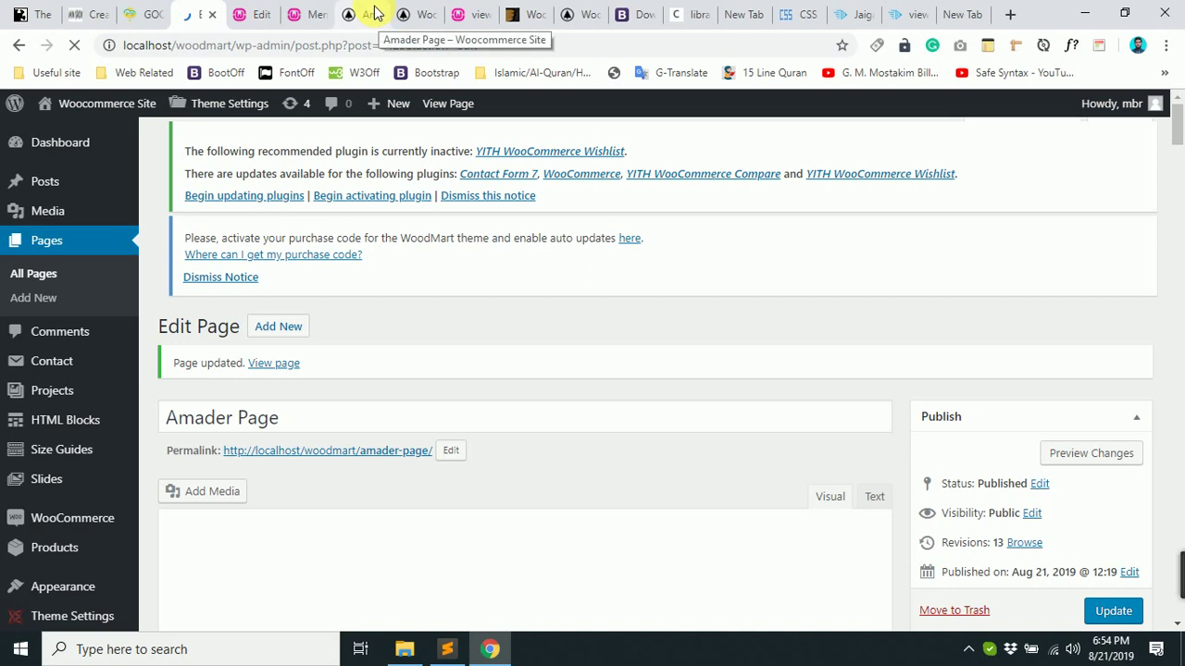
Reload the live Amader Page and examine the spacing between the navigation menu and the Revolution Slider.
left_click(375, 14)
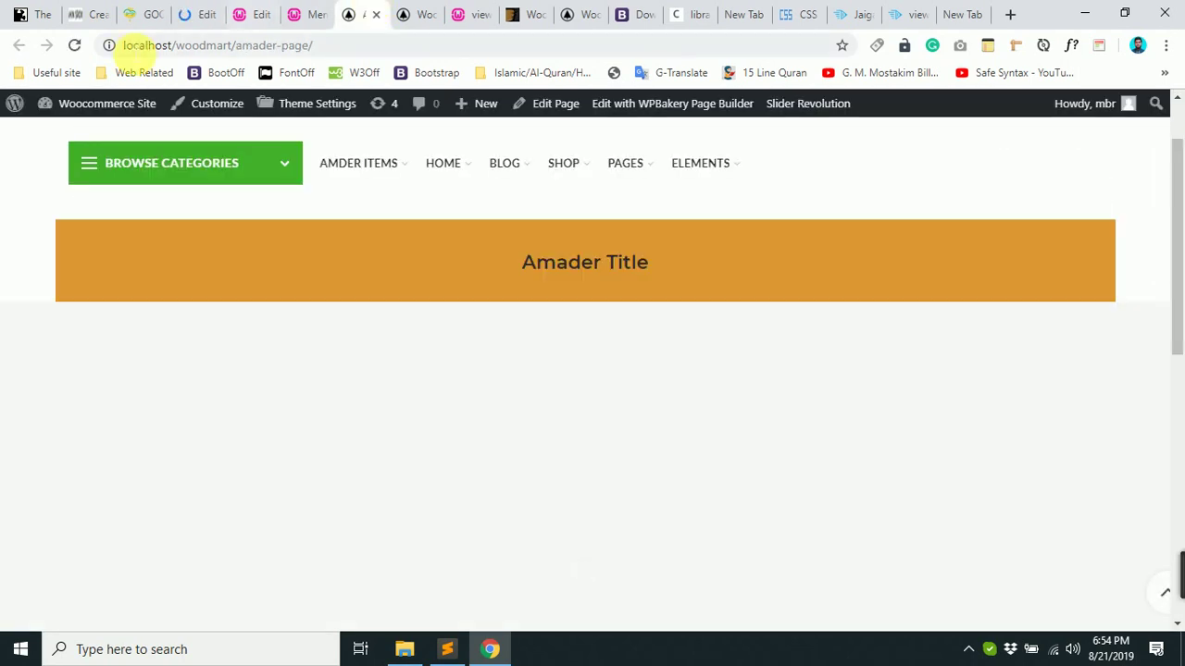
left_click(77, 46)
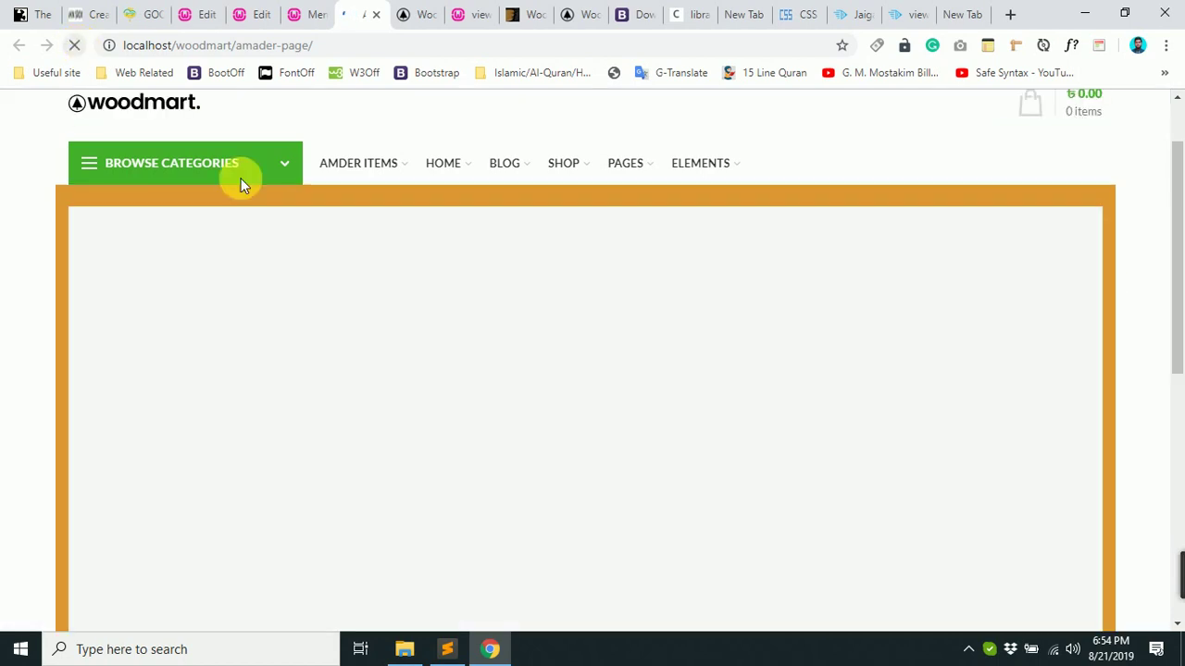
scroll(564, 375, "down", 1)
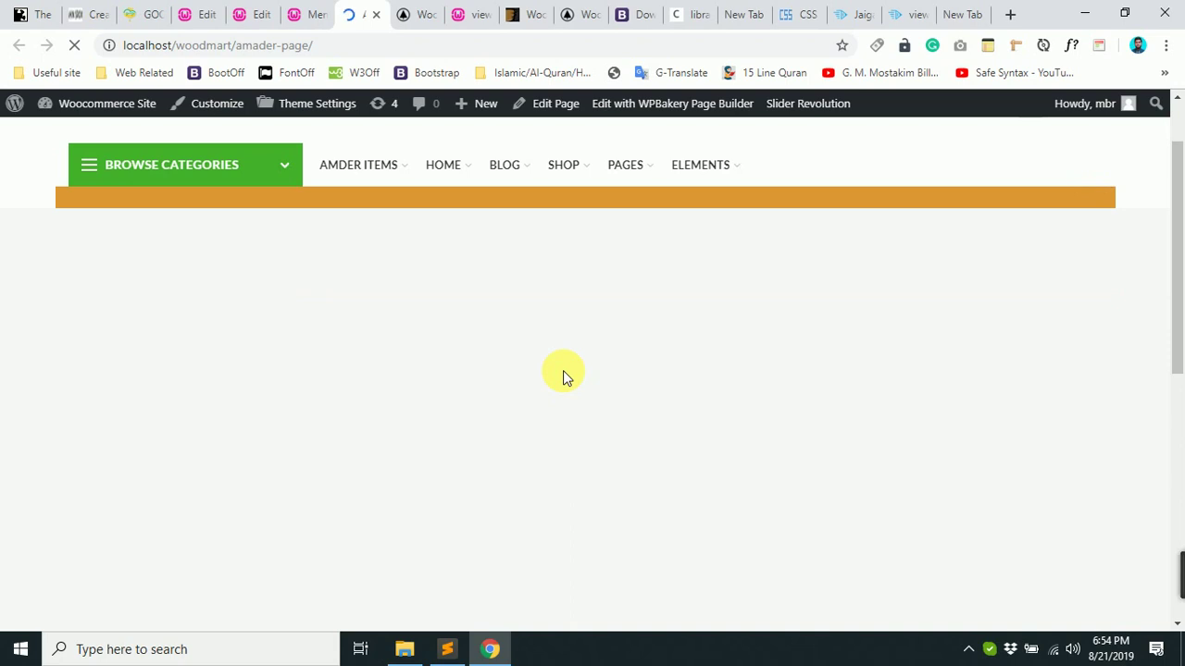
scroll(563, 374, "up", 1)
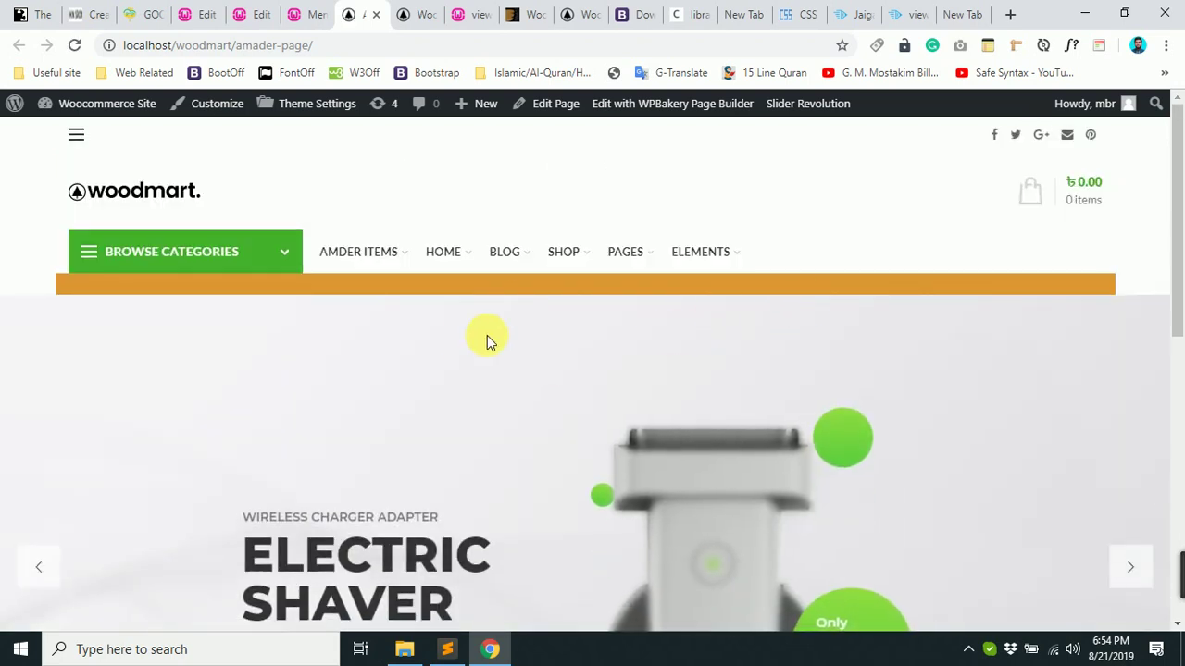
scroll(472, 342, "down", 1)
scroll(371, 328, "up", 1)
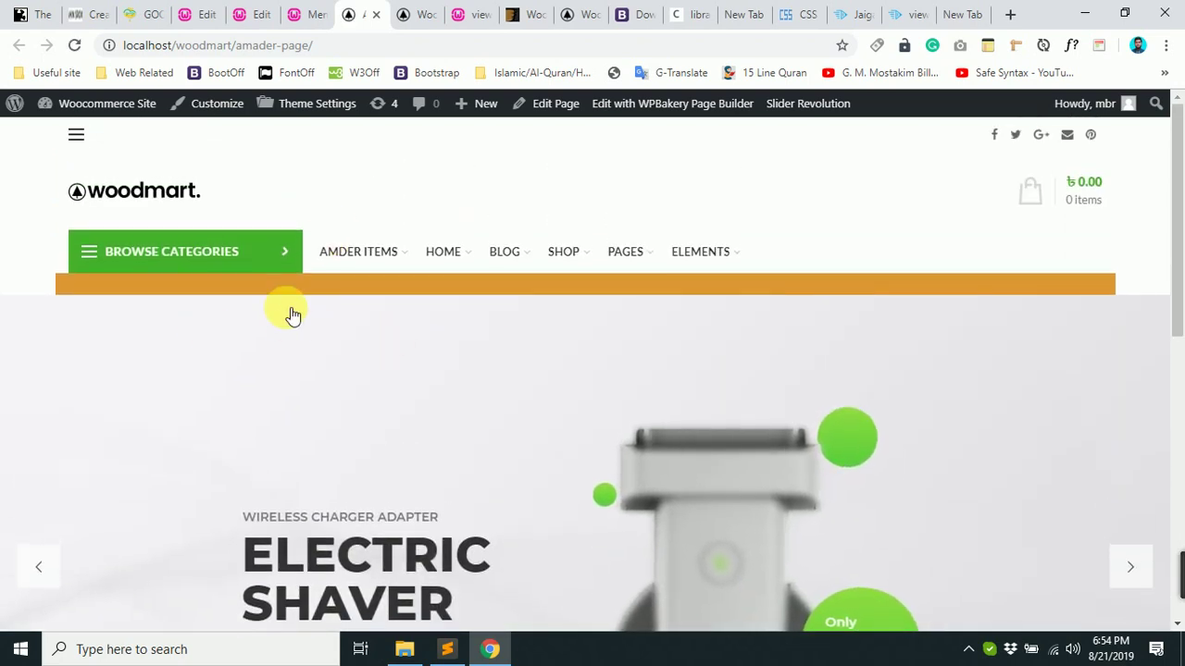
Clear the background color in the slider row's design options, save the settings and update the page.
left_click(239, 11)
left_click(199, 13)
scroll(815, 444, "down", 1)
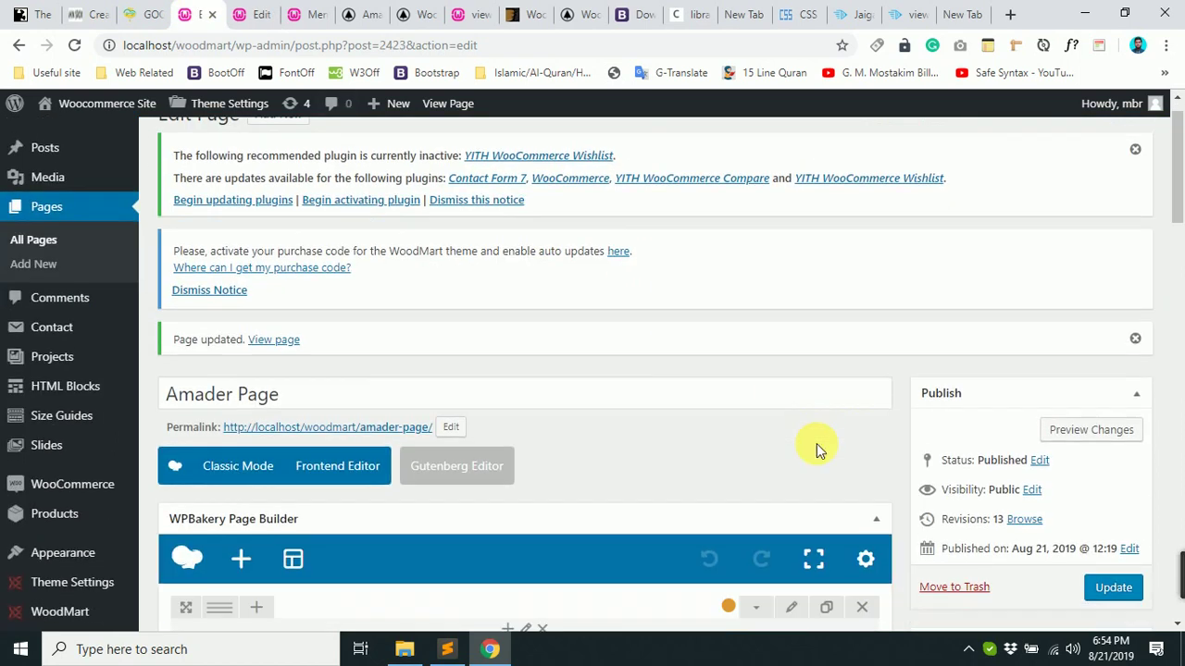
scroll(816, 443, "down", 3)
left_click(792, 382)
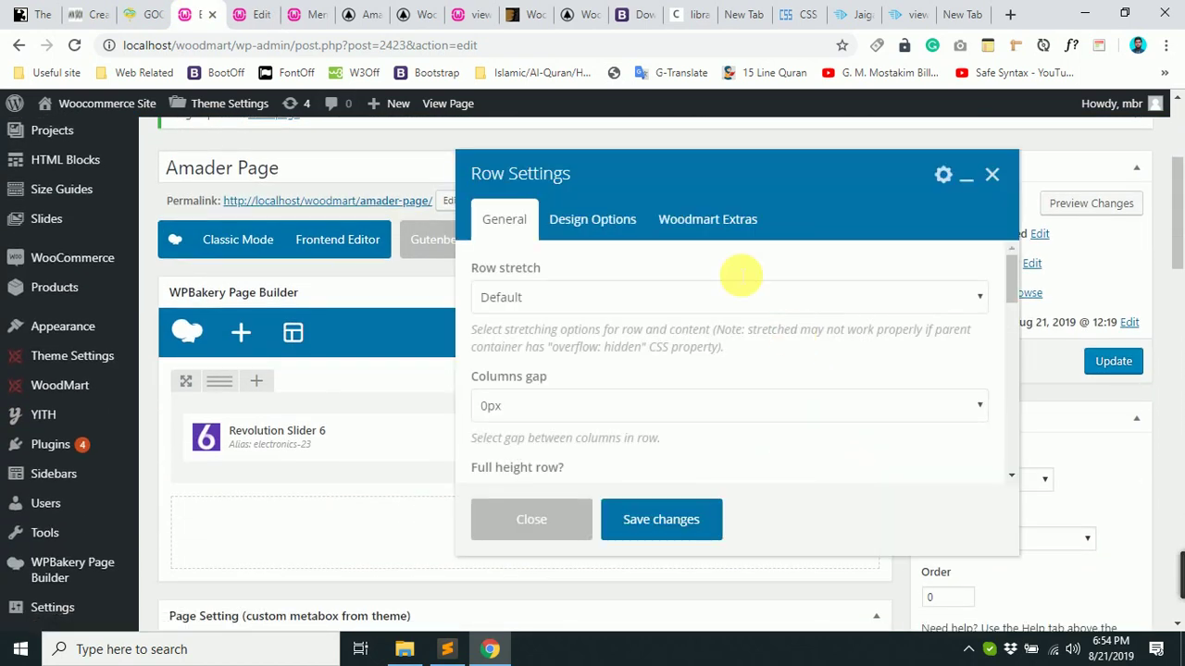
left_click(600, 217)
scroll(787, 455, "down", 2)
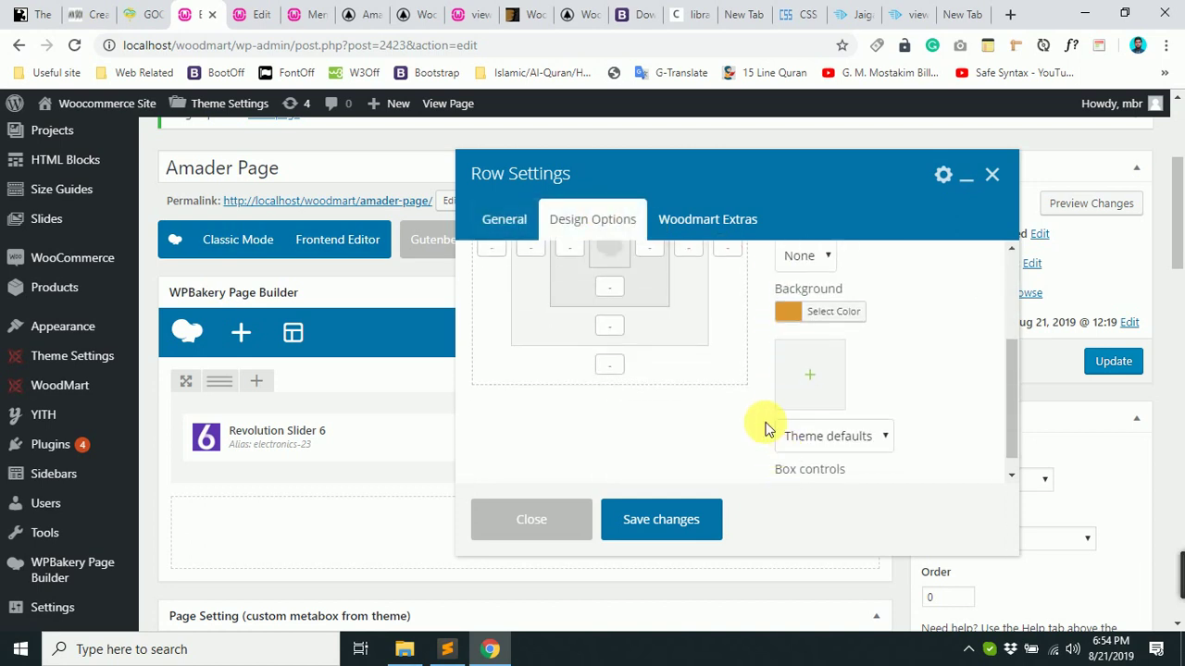
scroll(769, 429, "up", 1)
scroll(777, 424, "down", 1)
scroll(779, 424, "down", 2)
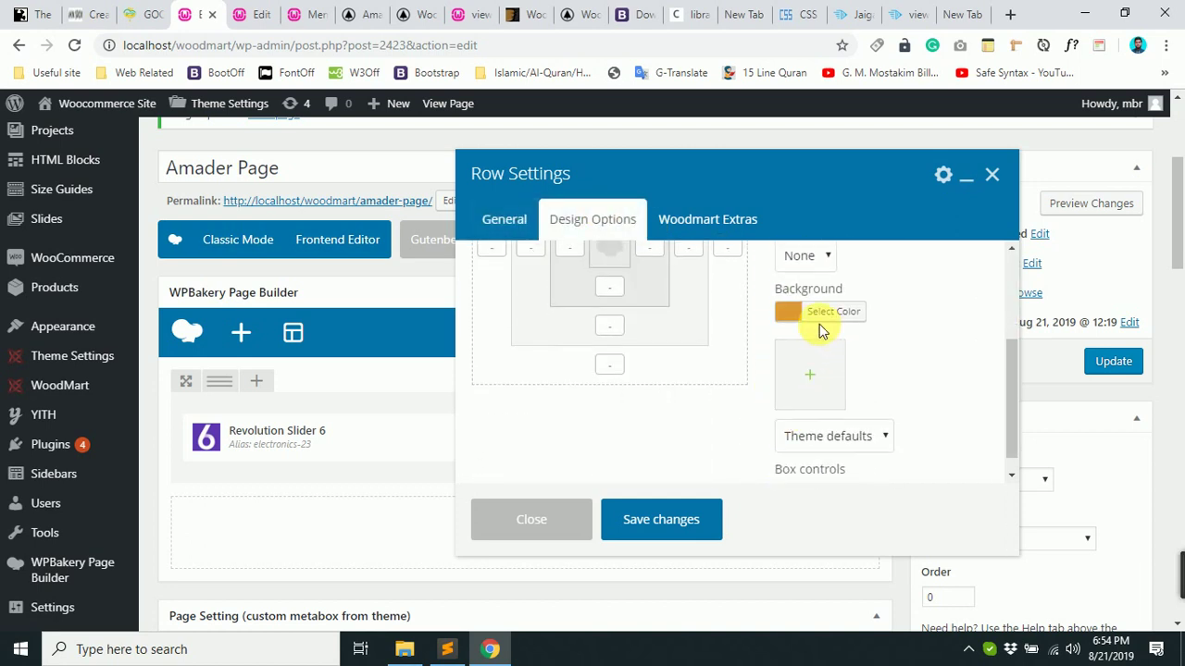
left_click(823, 314)
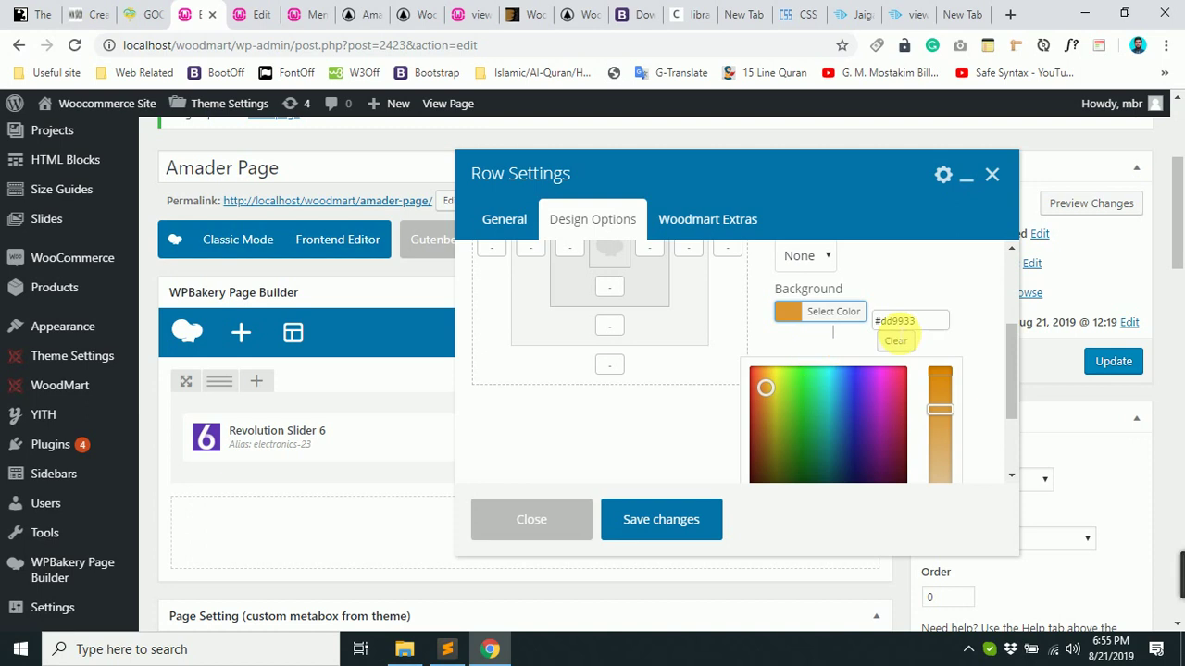
left_click(895, 341)
left_click(938, 304)
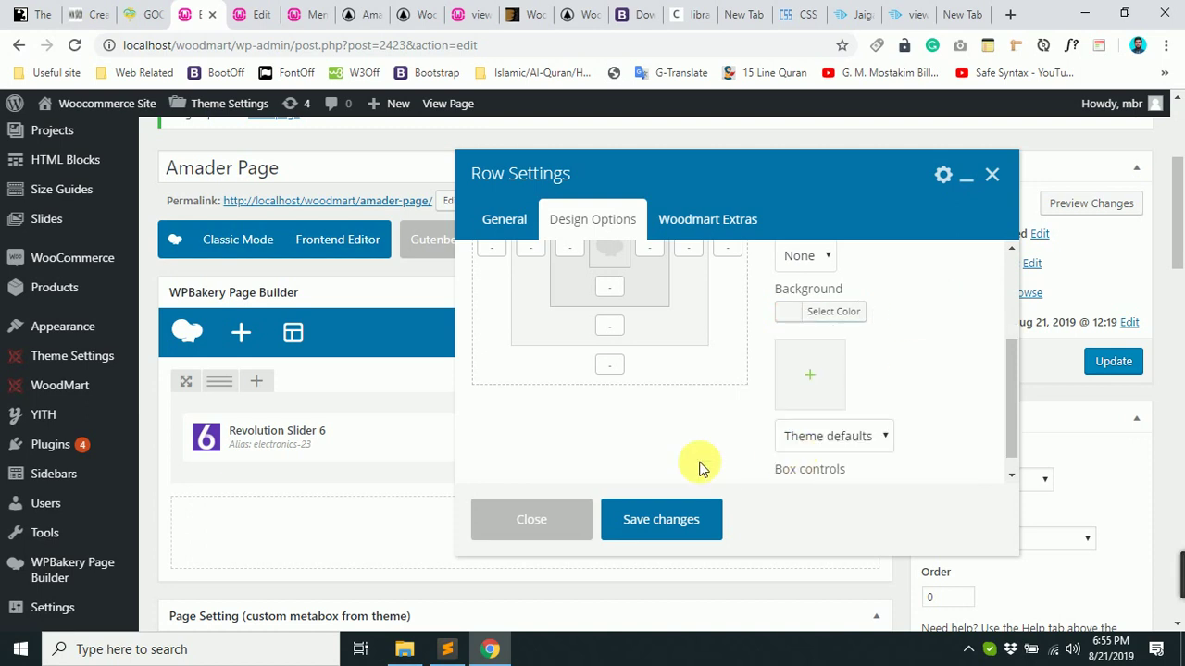
left_click(661, 515)
left_click(1114, 362)
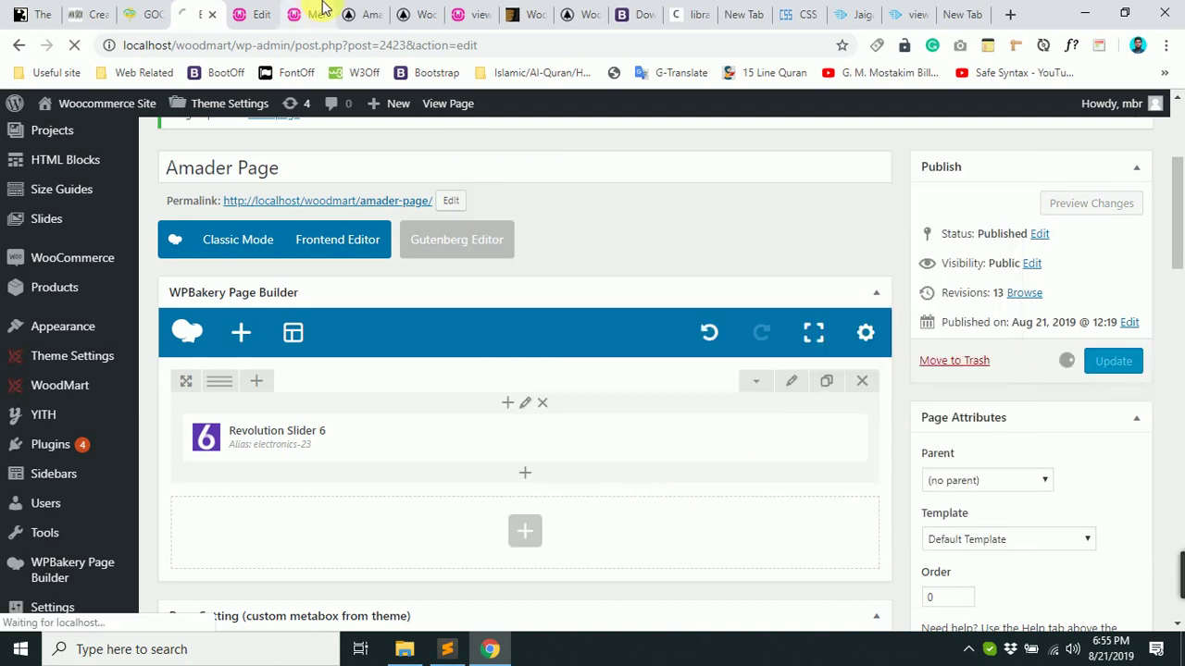
Reload the live Amader Page and check the row background above the slider.
left_click(356, 14)
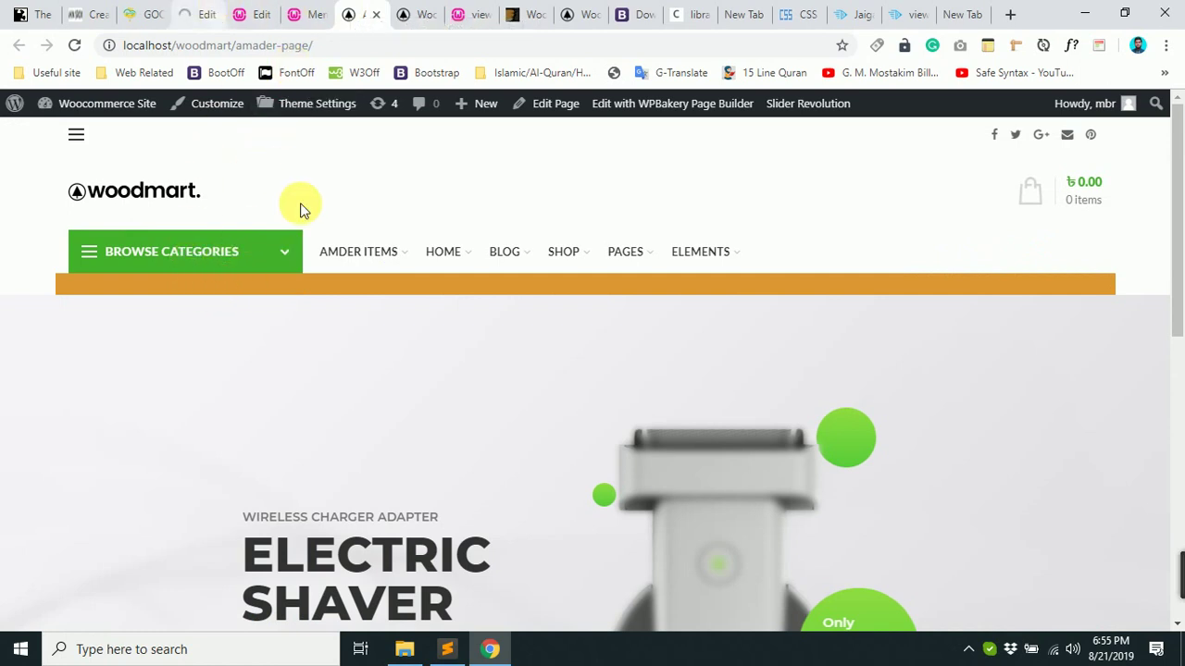
mouse_move(358, 251)
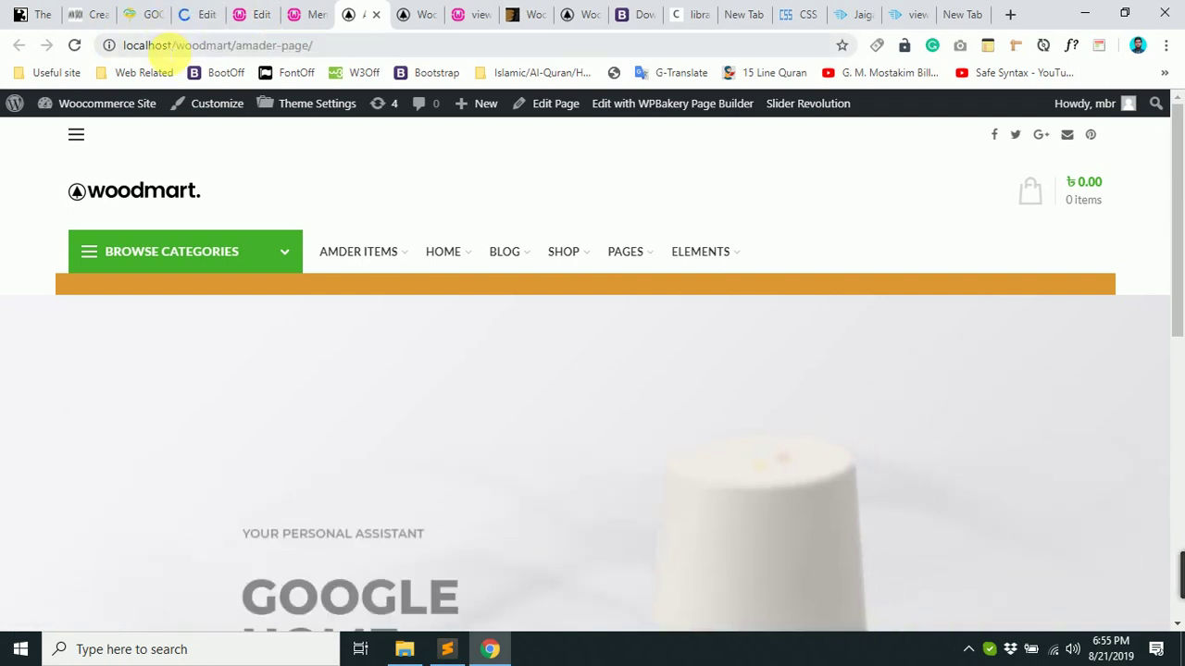
left_click(77, 45)
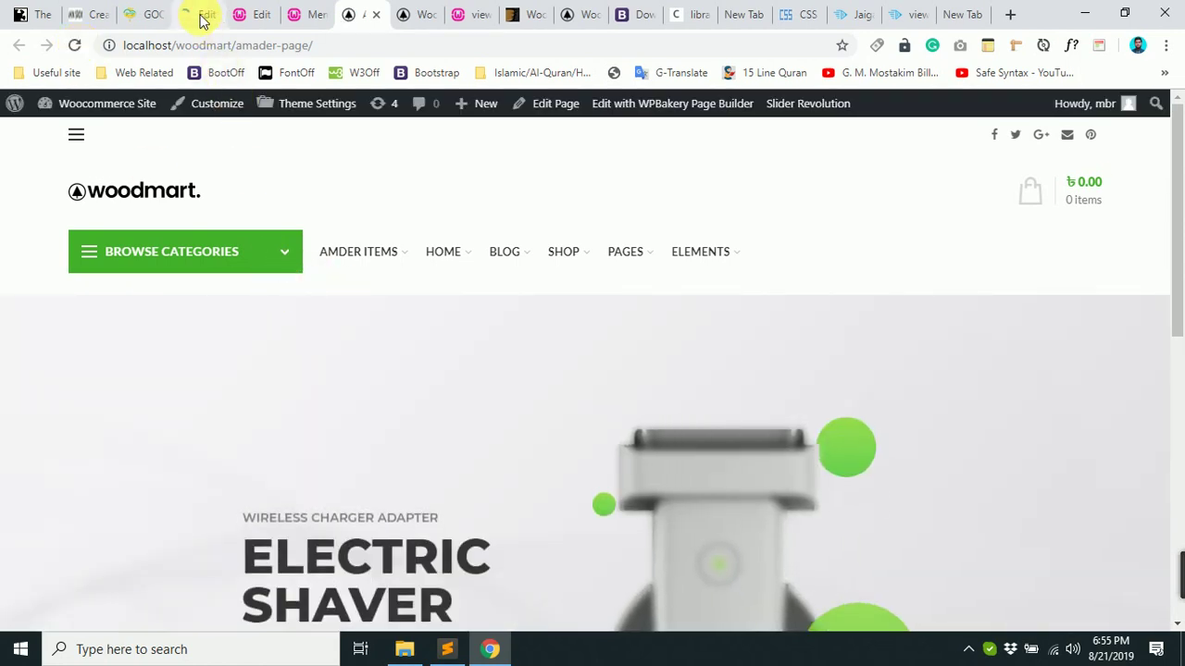
Set the top margin of the Revolution Slider row to -70px, save the settings and update the page.
left_click(198, 14)
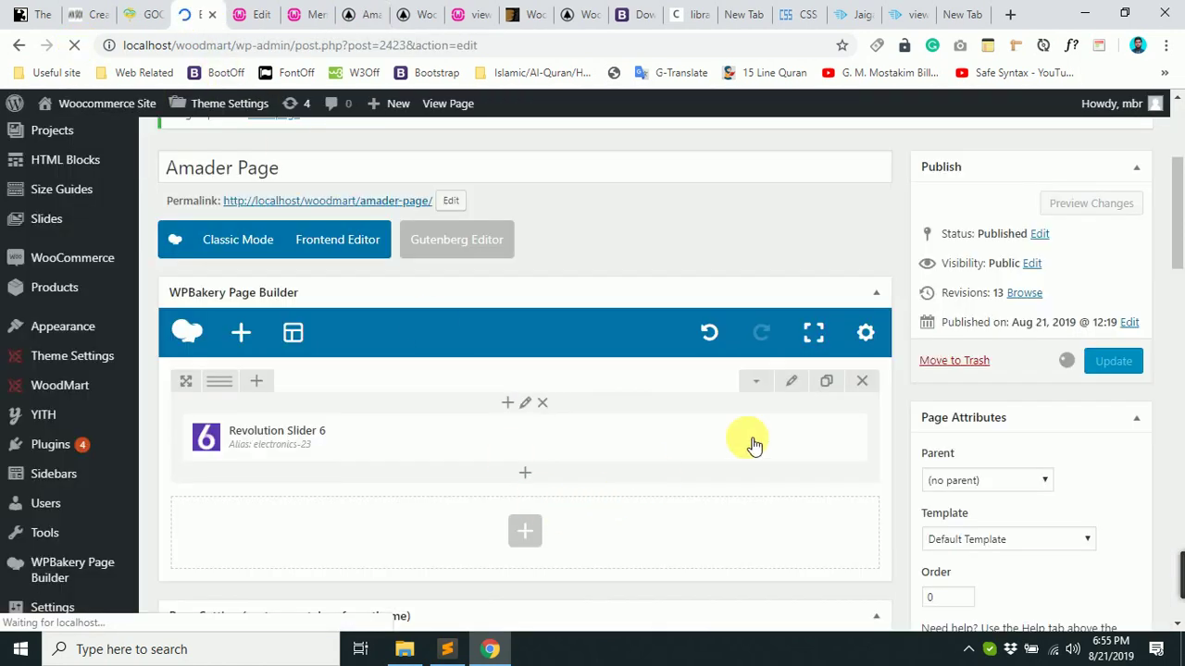
scroll(762, 542, "down", 4)
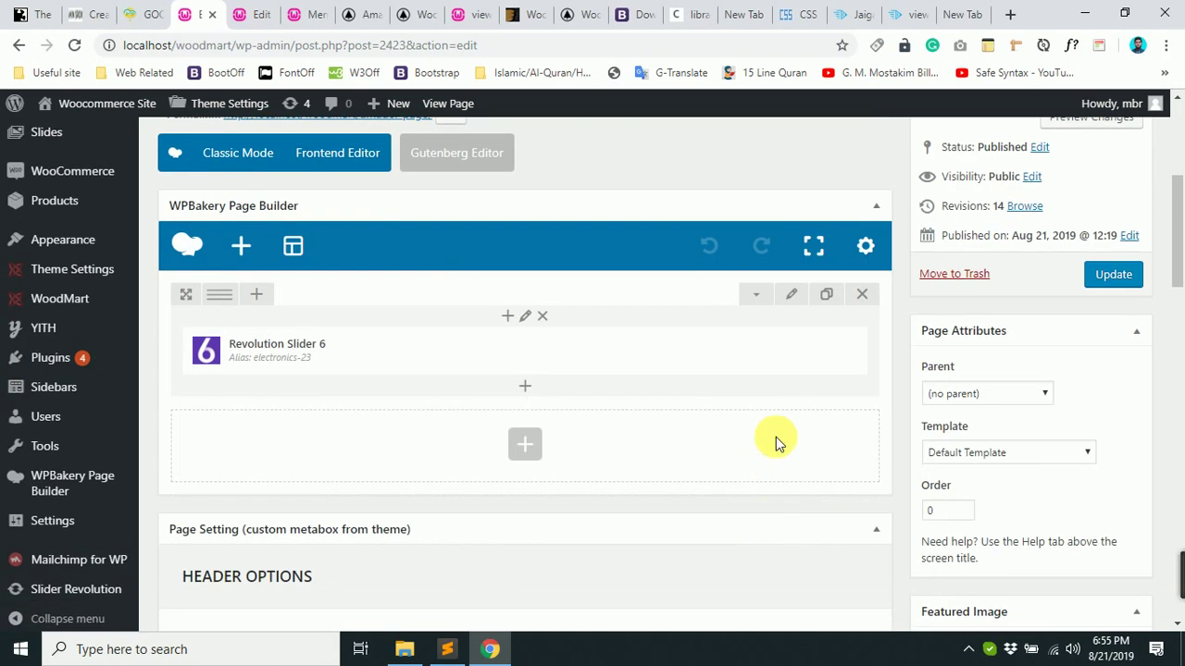
left_click(792, 294)
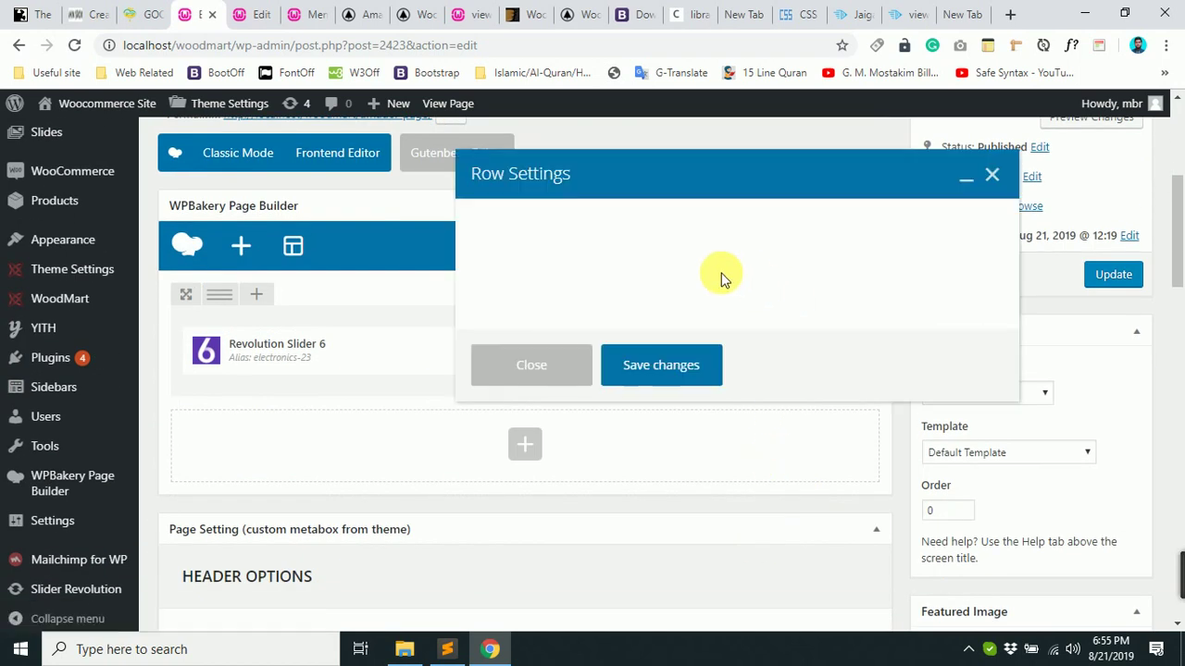
left_click(590, 222)
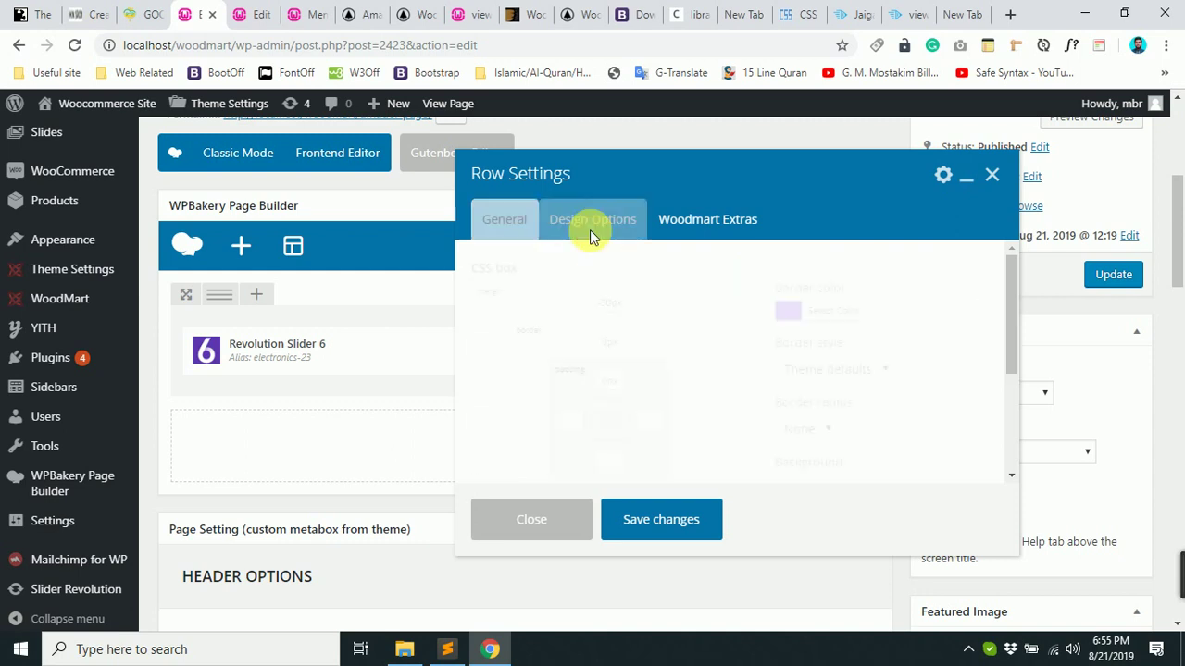
left_click(610, 302)
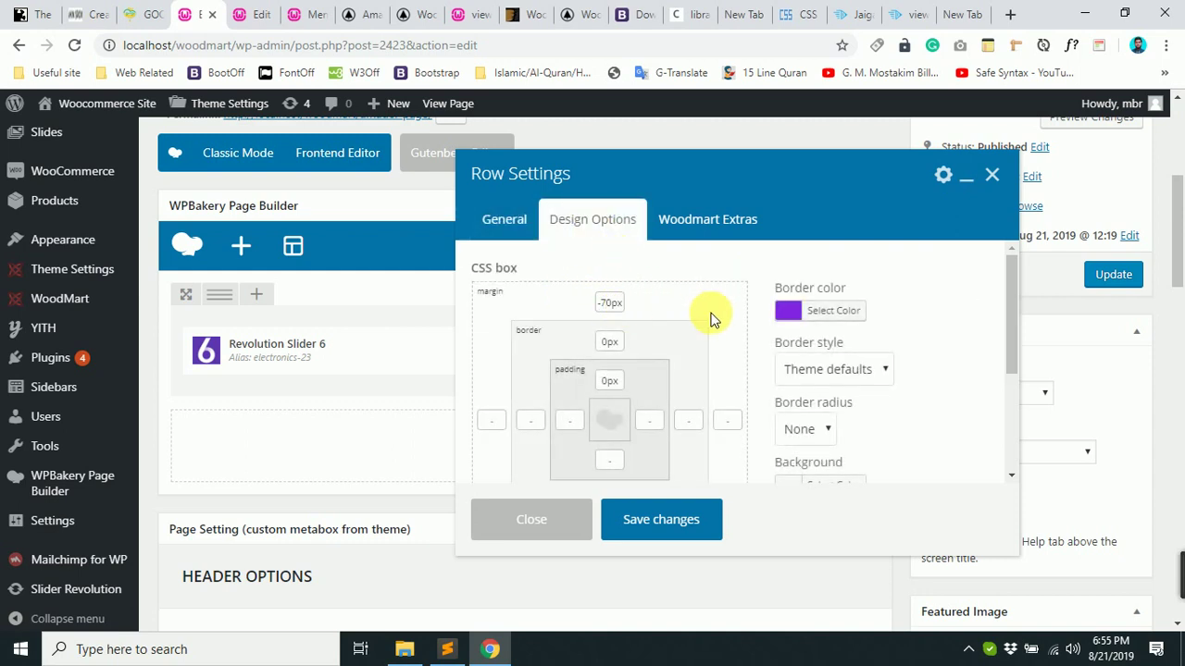
left_click(674, 519)
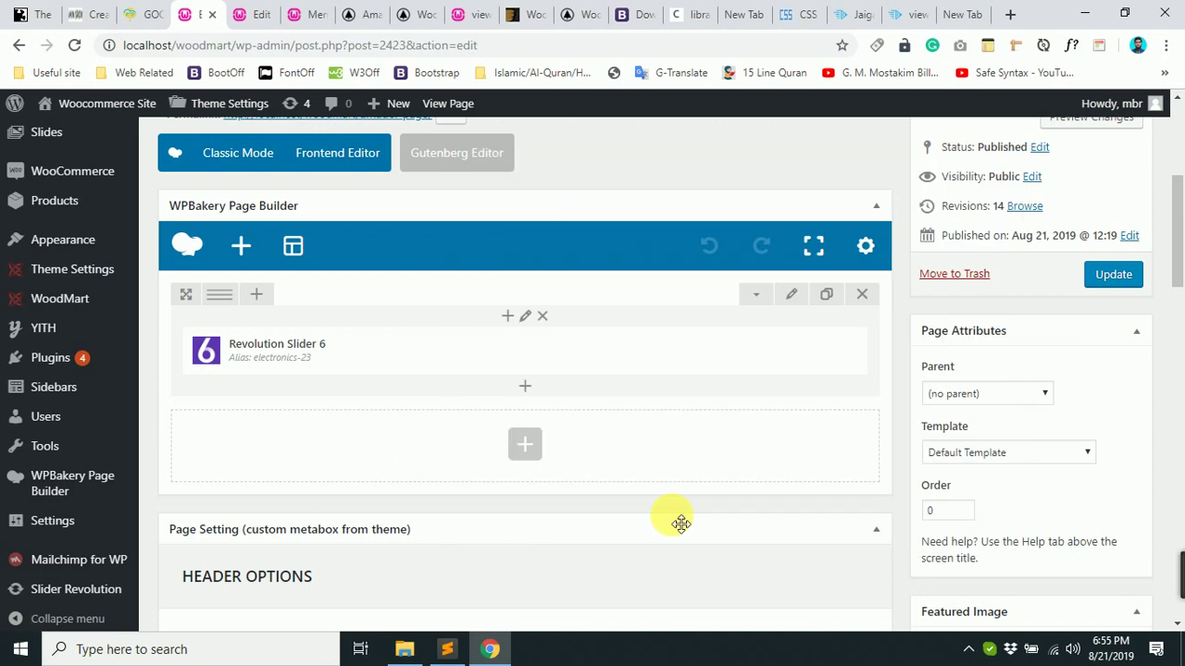
left_click(1120, 278)
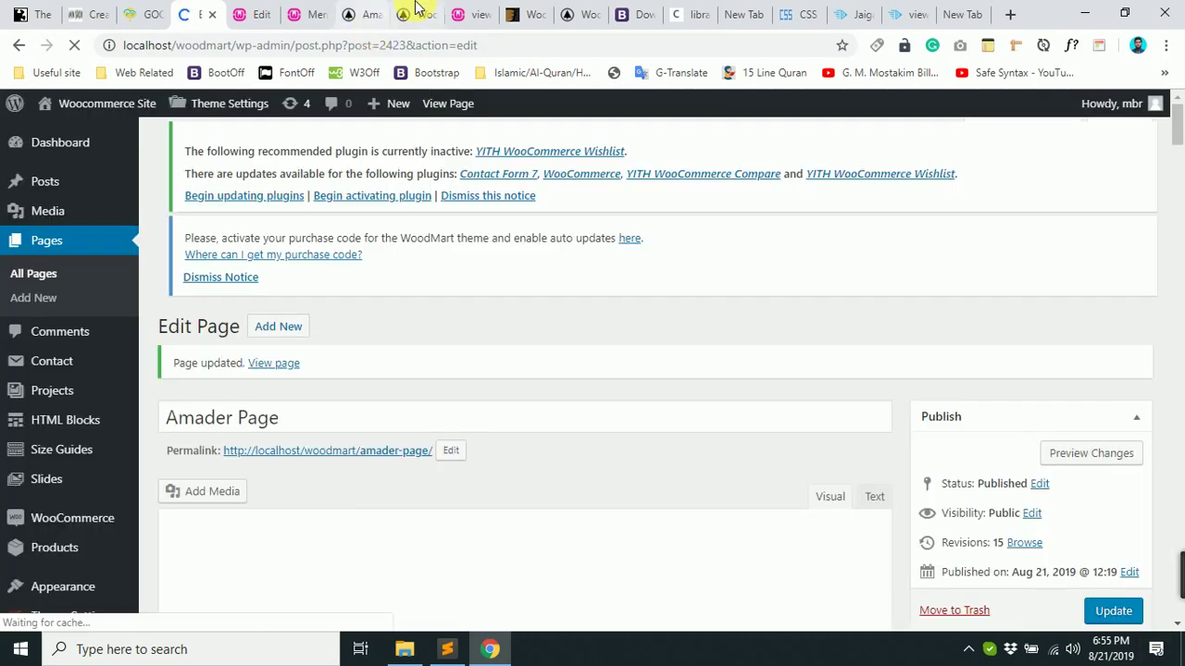
Reload the live Amader Page and examine the slider's position below the menu and above the brand logos.
left_click(417, 11)
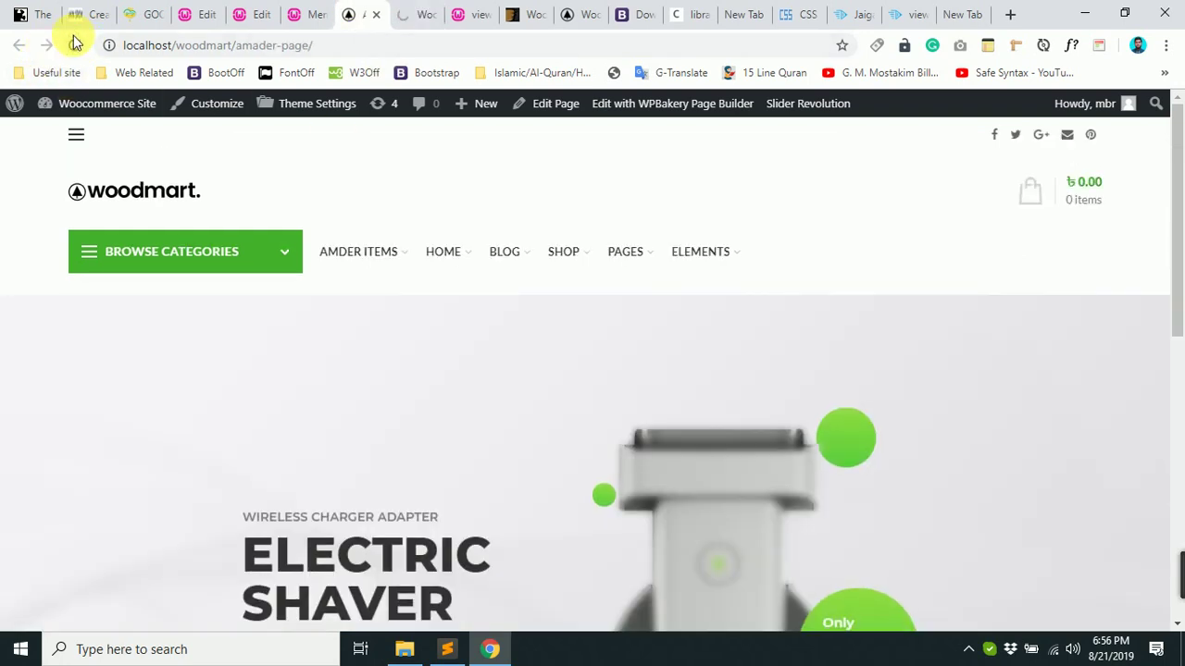
left_click(76, 42)
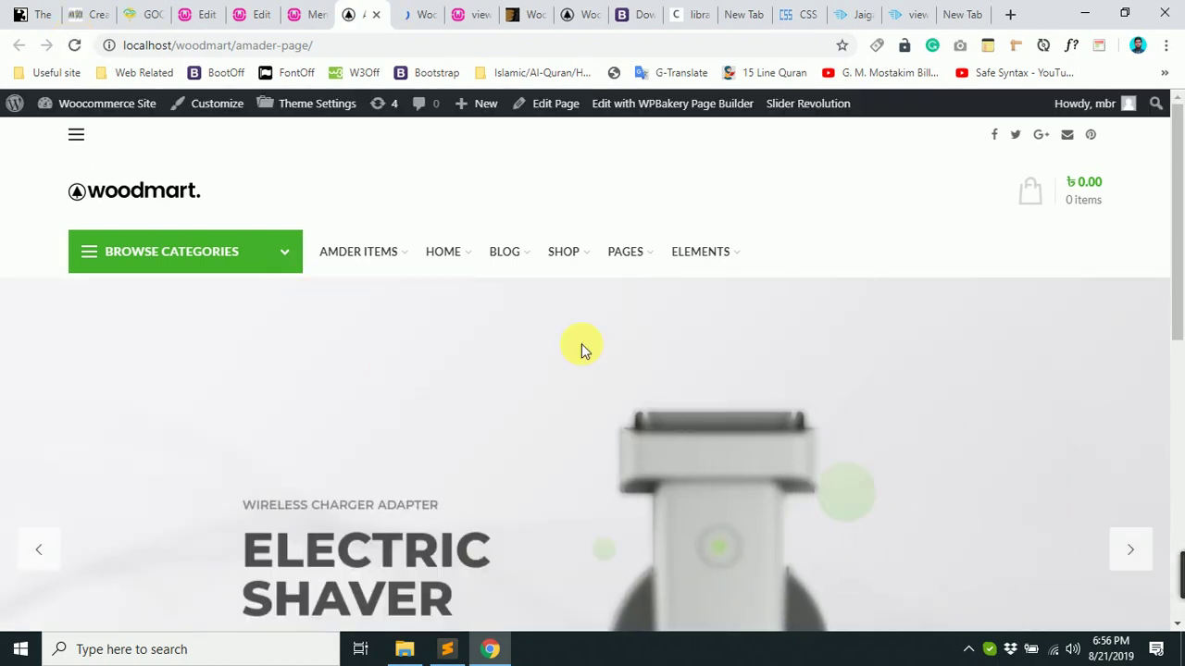
scroll(576, 431, "down", 3)
scroll(587, 410, "up", 3)
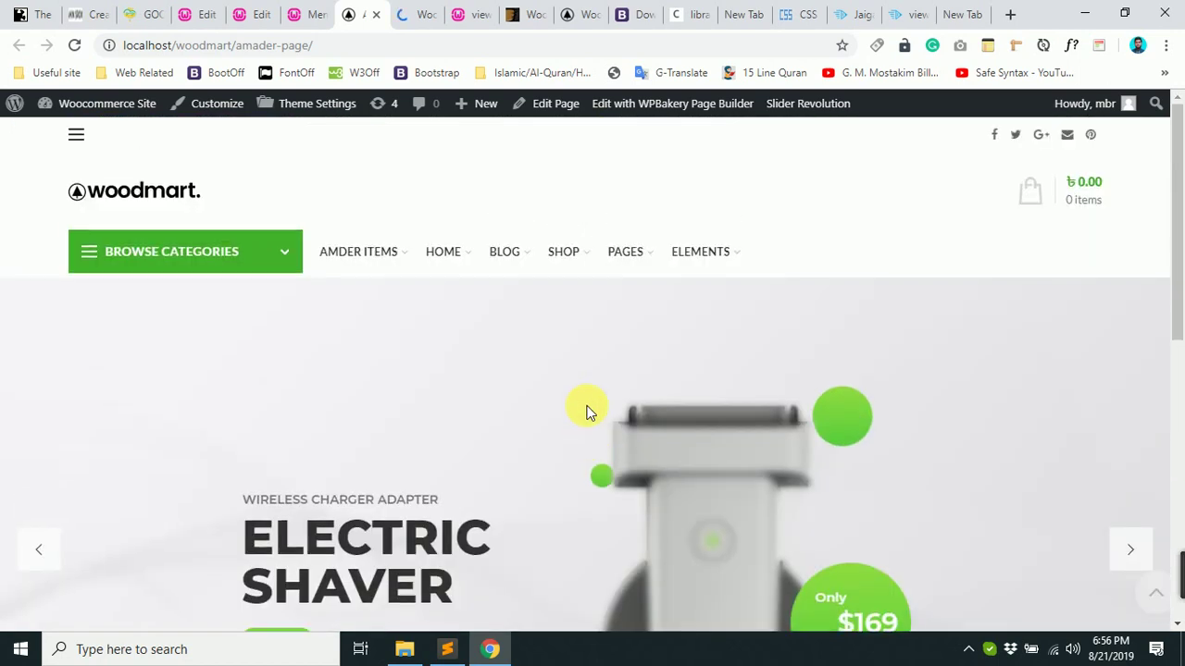
scroll(587, 410, "down", 3)
scroll(595, 522, "down", 3)
scroll(722, 455, "up", 2)
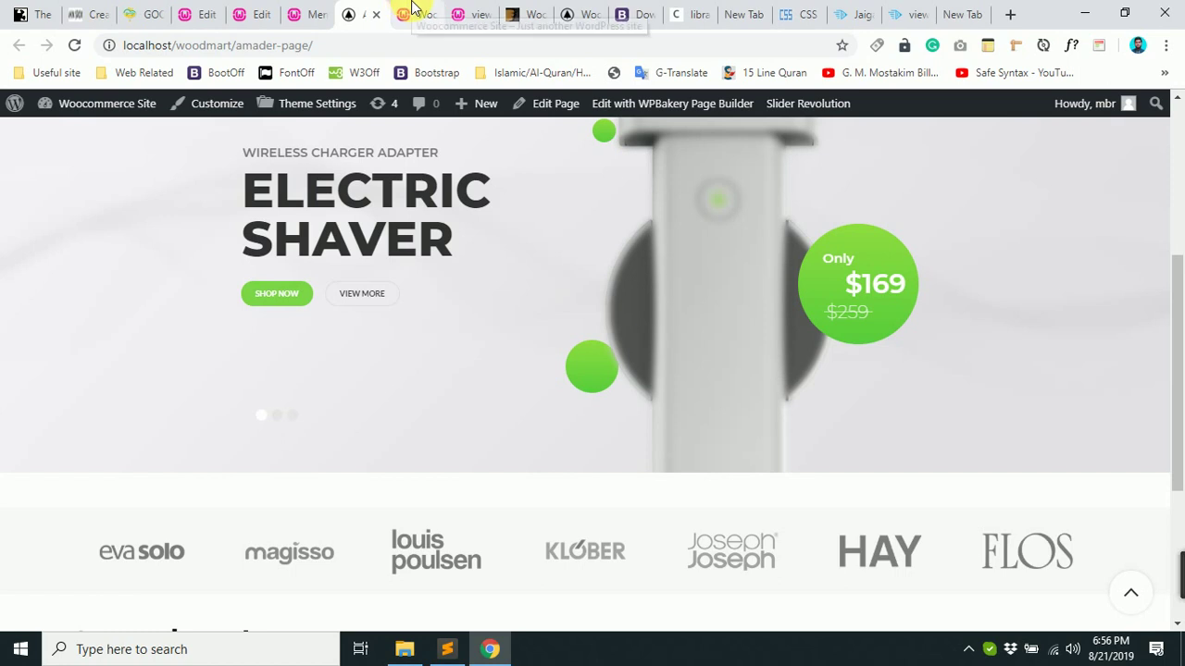
Compare the live Amader Page with the shop's home page, examining the category tiles and service features that follow the slider.
scroll(431, 339, "down", 3)
scroll(896, 511, "up", 2)
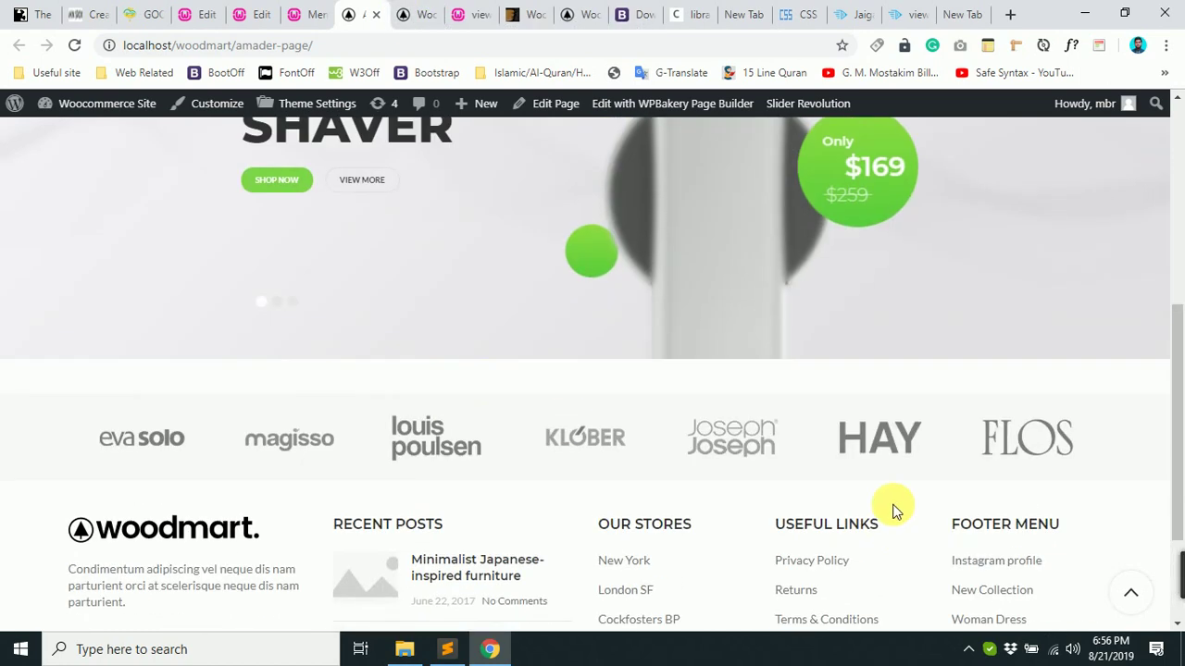
left_click(431, 13)
scroll(955, 528, "down", 6)
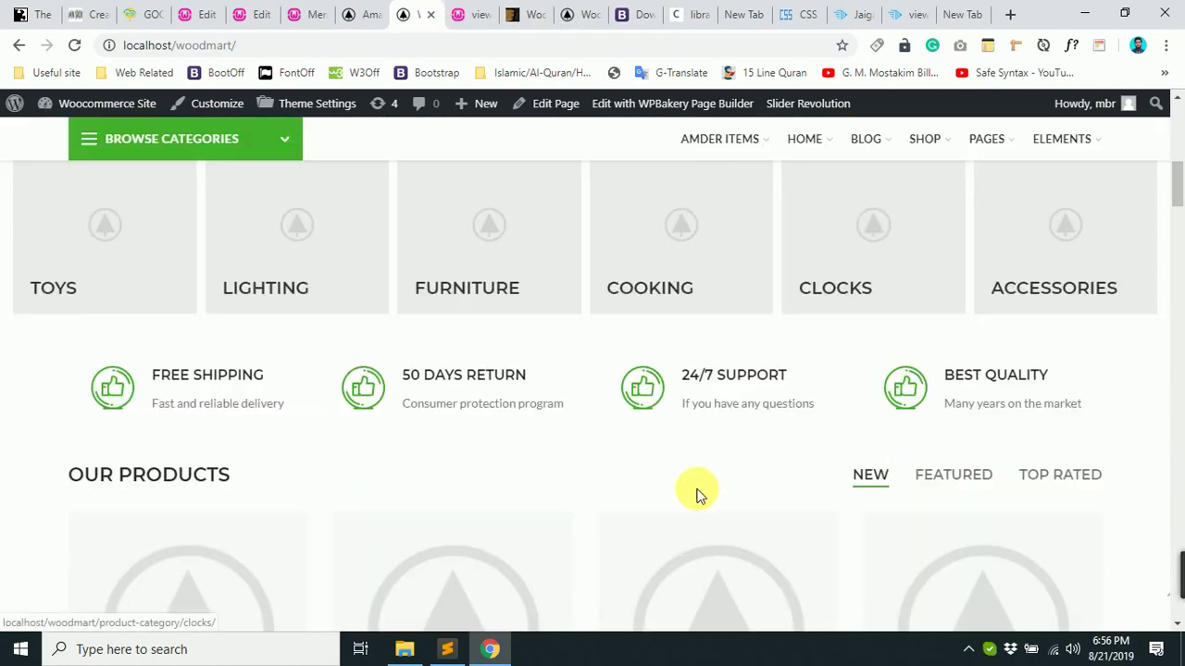
scroll(242, 474, "up", 3)
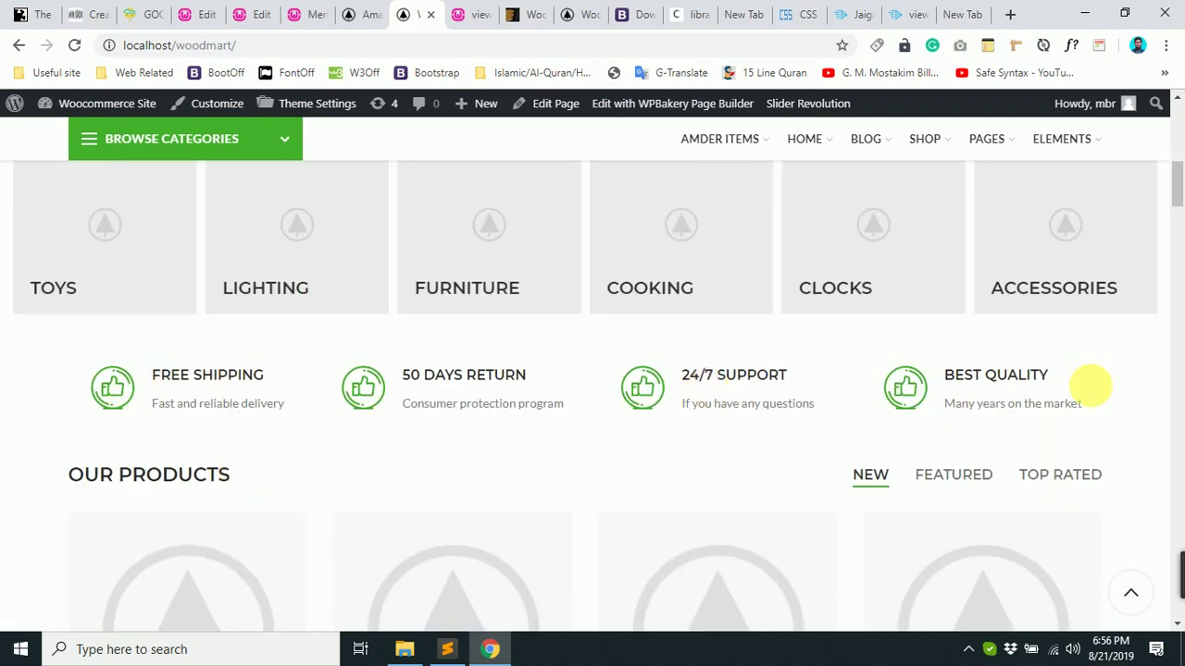
left_click(206, 9)
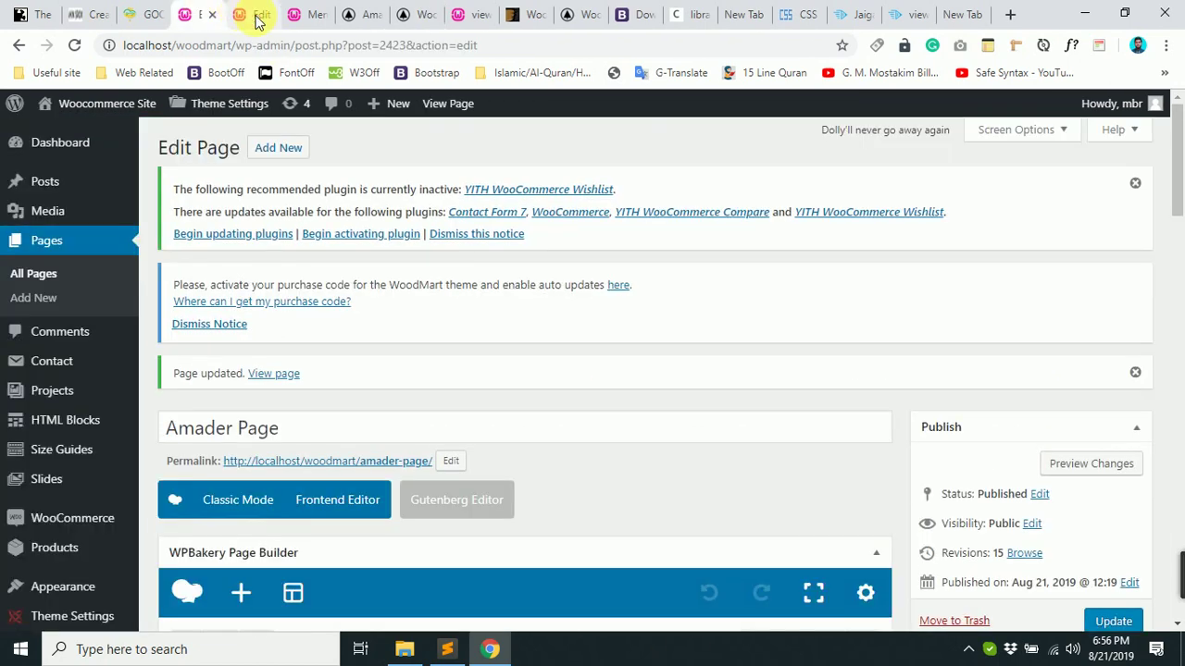
left_click(419, 14)
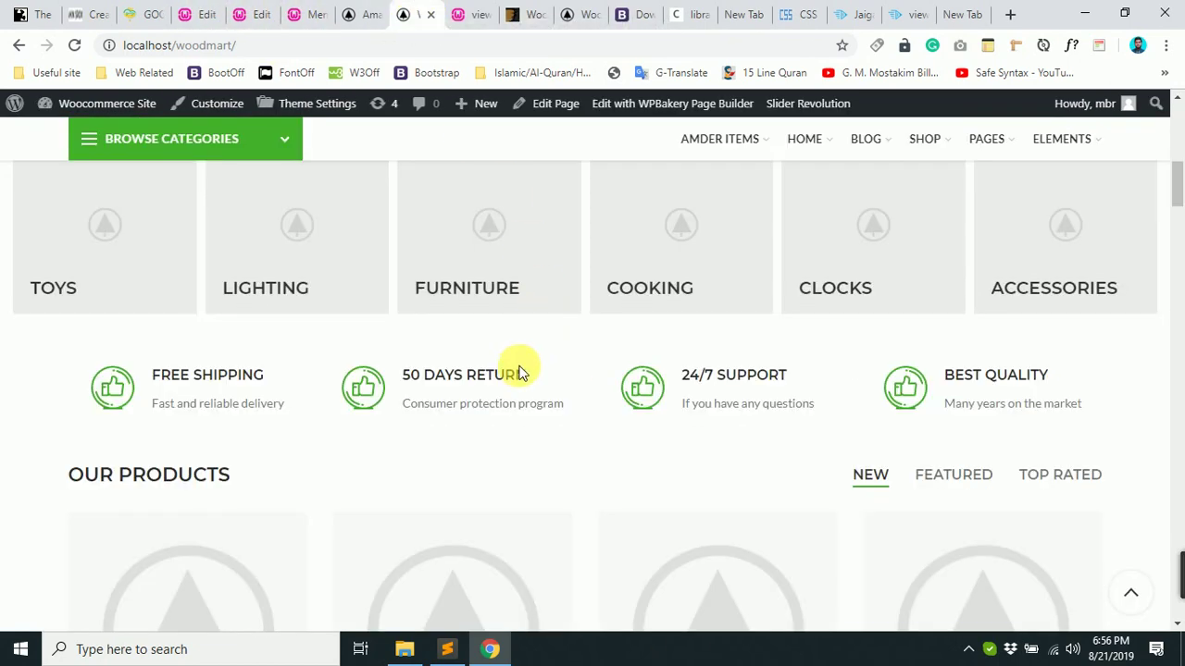
scroll(518, 370, "up", 5)
scroll(518, 371, "down", 3)
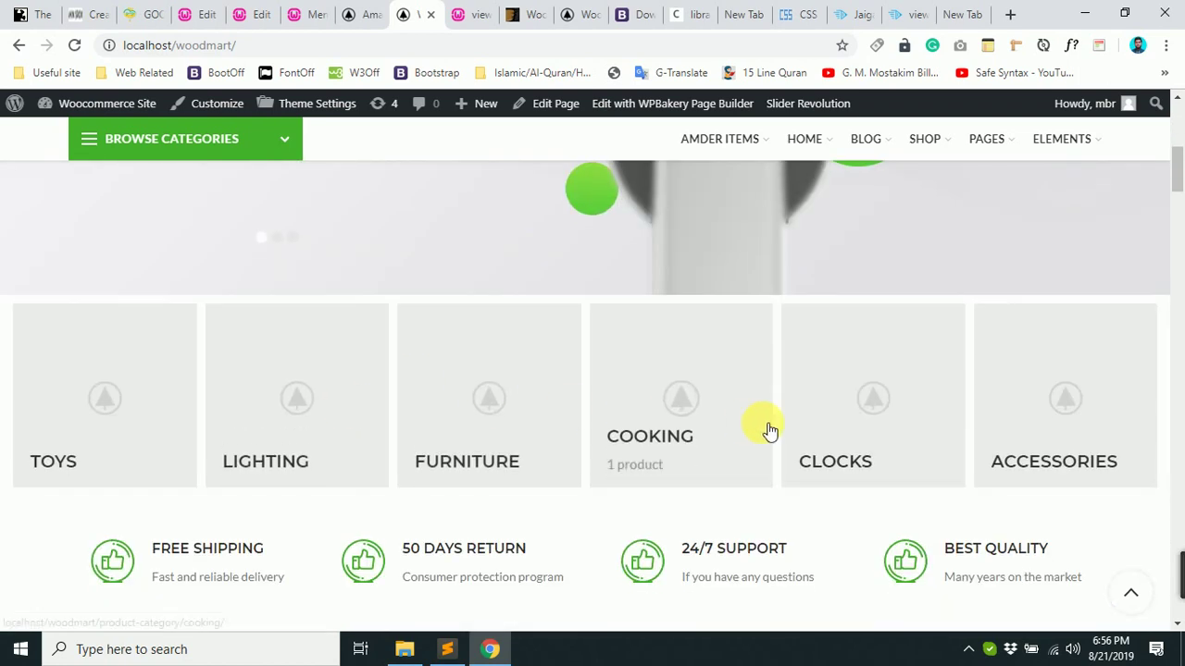
Add a new row below the Revolution Slider row in the Amader Page editor and open the element list for its column.
left_click(209, 9)
scroll(370, 454, "down", 5)
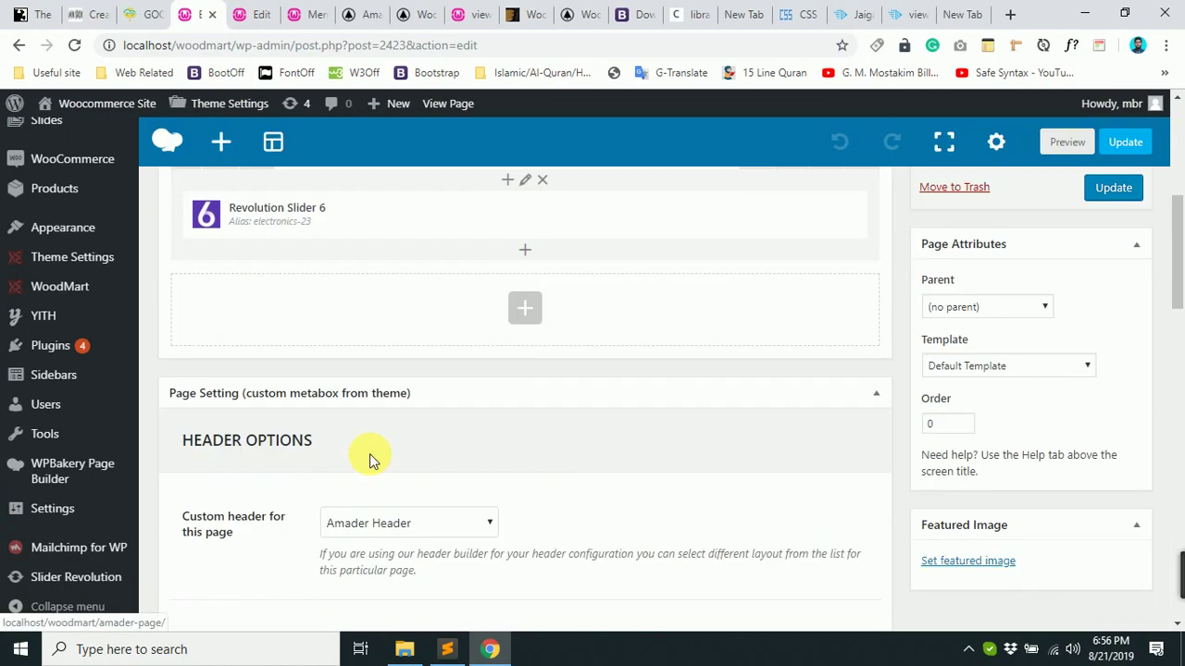
scroll(389, 449, "up", 1)
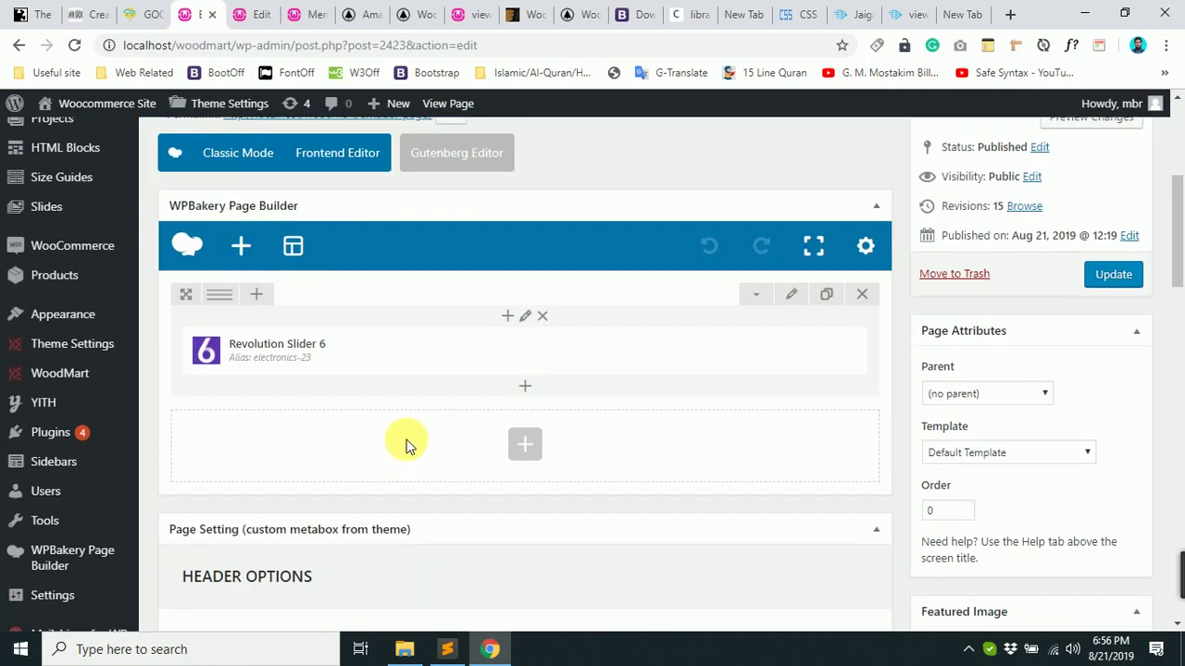
left_click(526, 448)
left_click(334, 263)
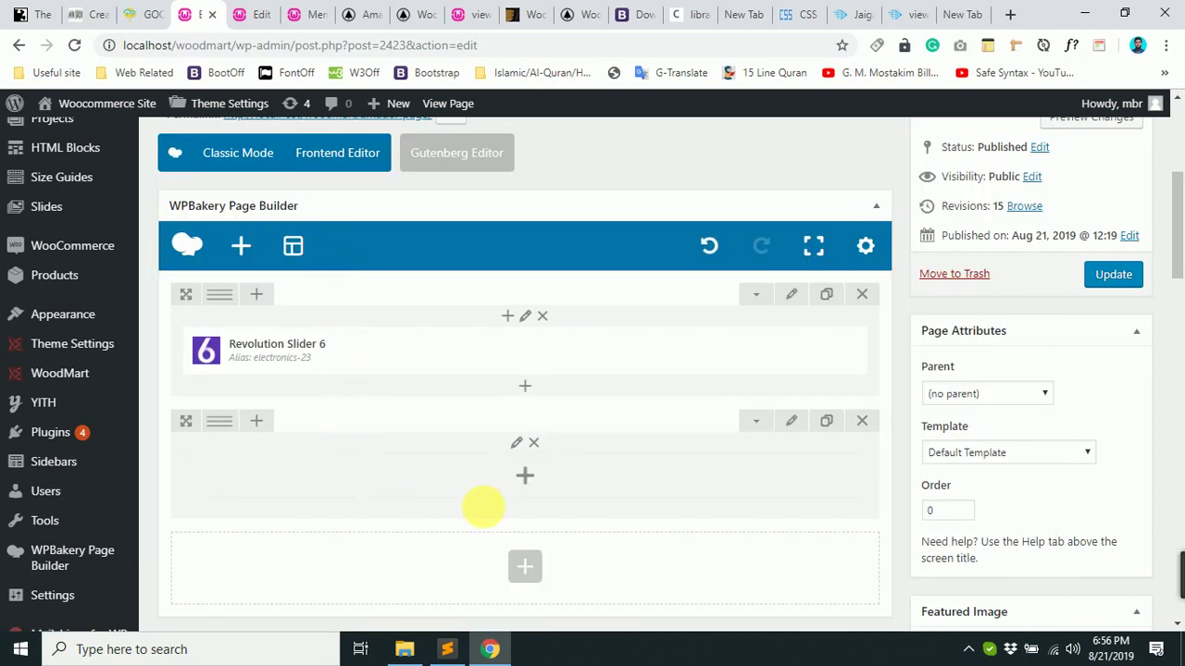
left_click(523, 476)
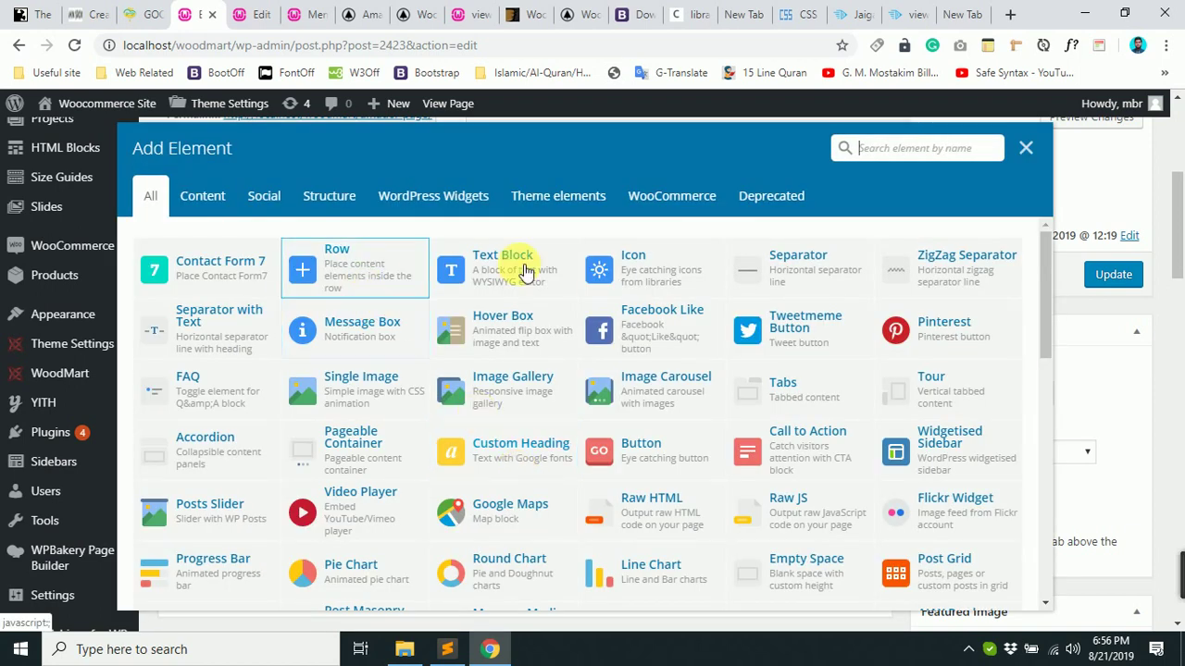
left_click(872, 158)
type("ca")
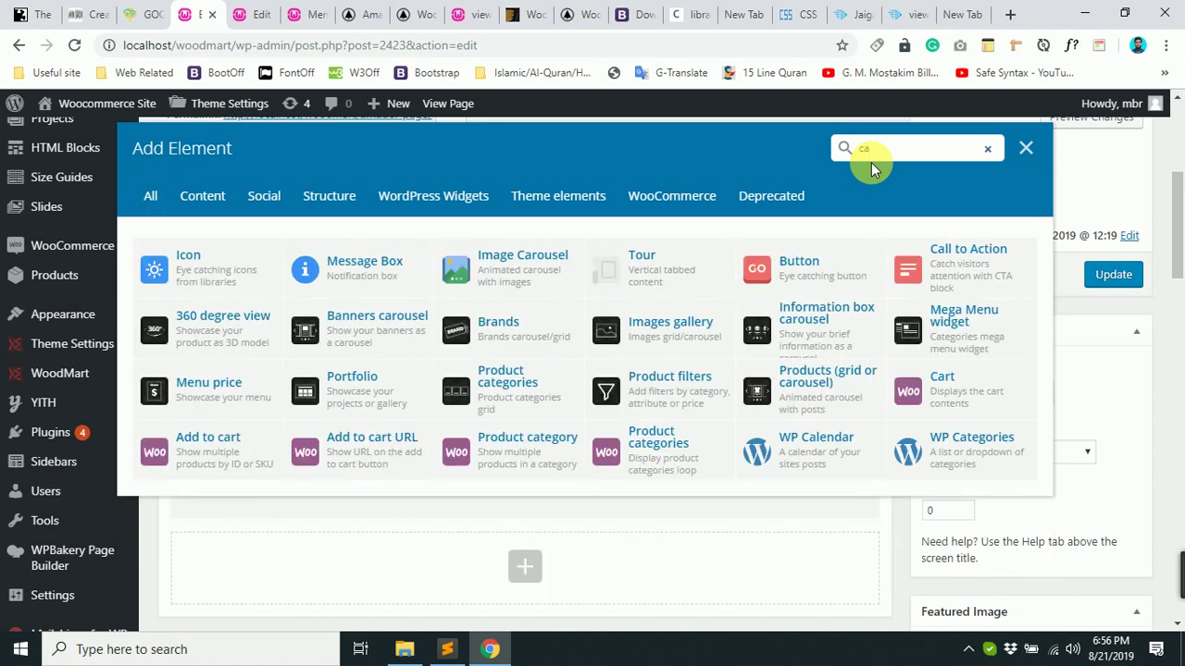
left_click(1026, 149)
left_click(536, 480)
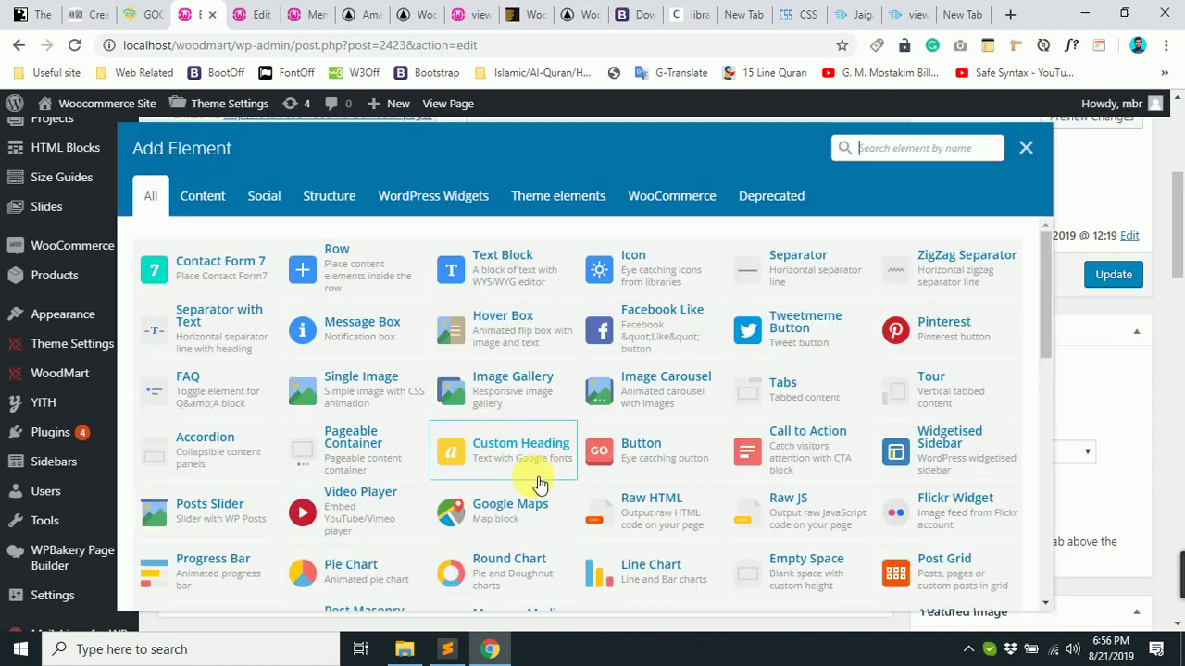
type("sect")
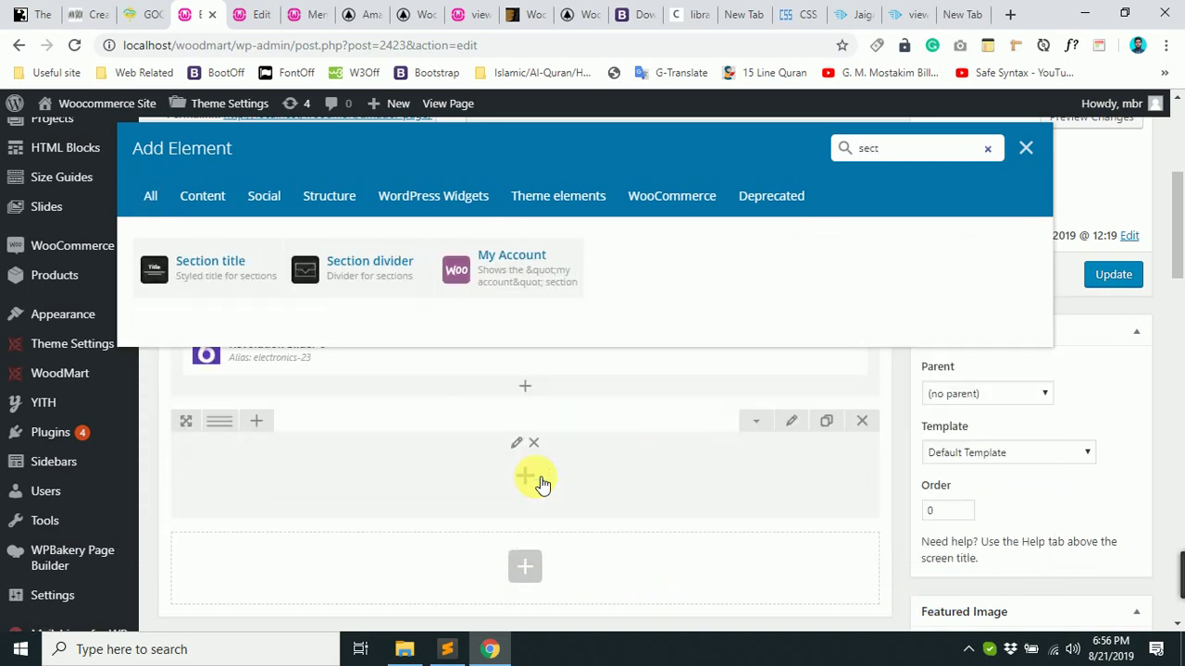
left_click(1025, 148)
Search the elements for "produc" and add the Product categories grid element to the empty second row.
left_click(530, 481)
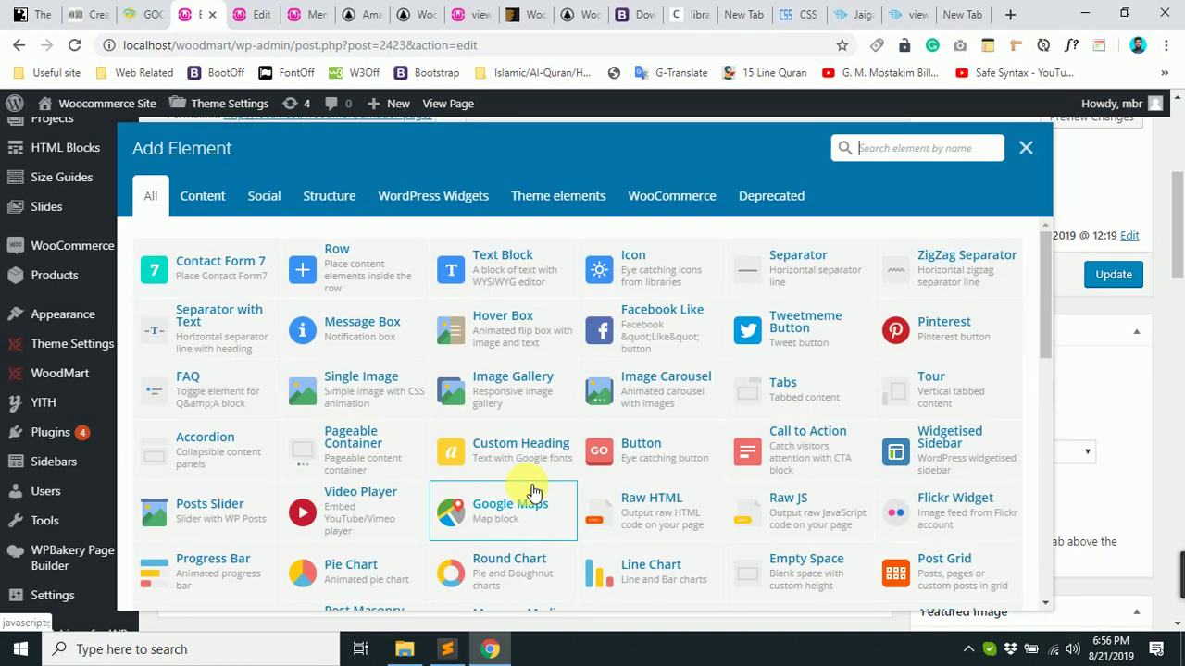
type("produc")
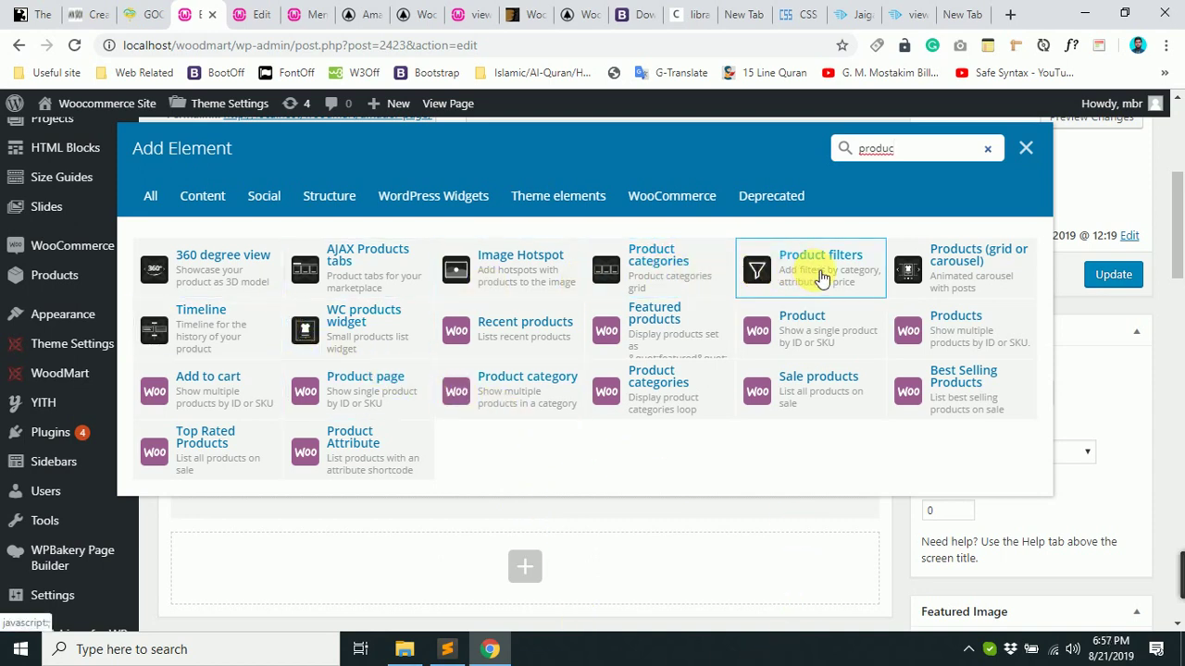
left_click(693, 268)
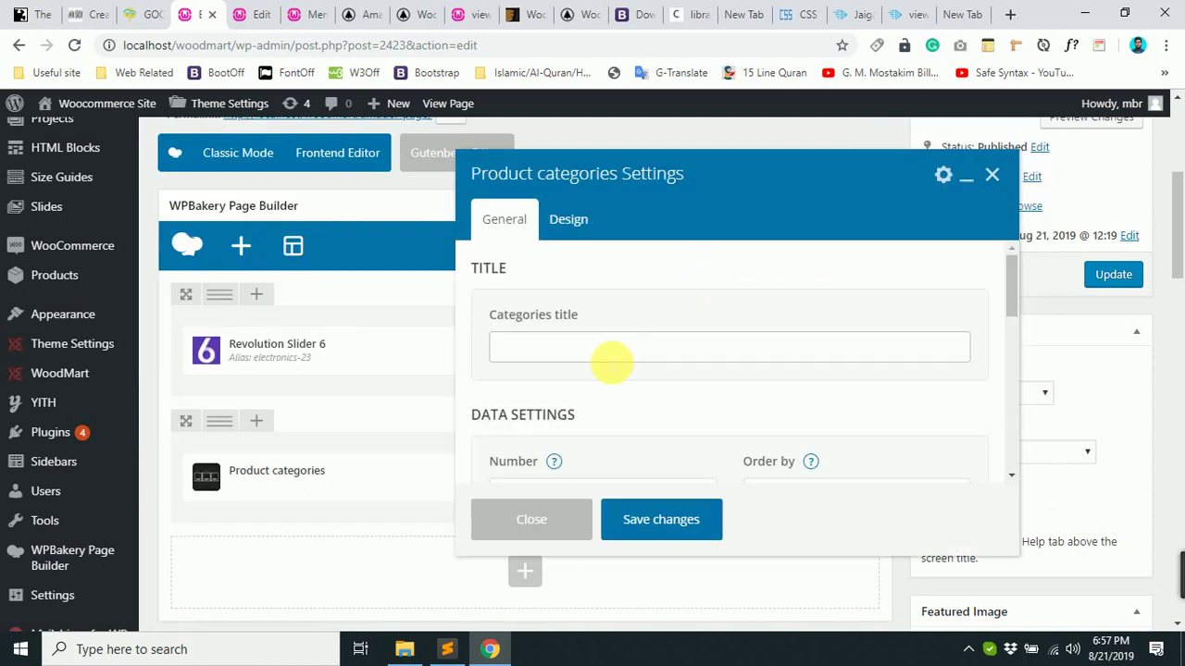
Set the categories title of the Product categories element to "Title 1".
left_click(612, 363)
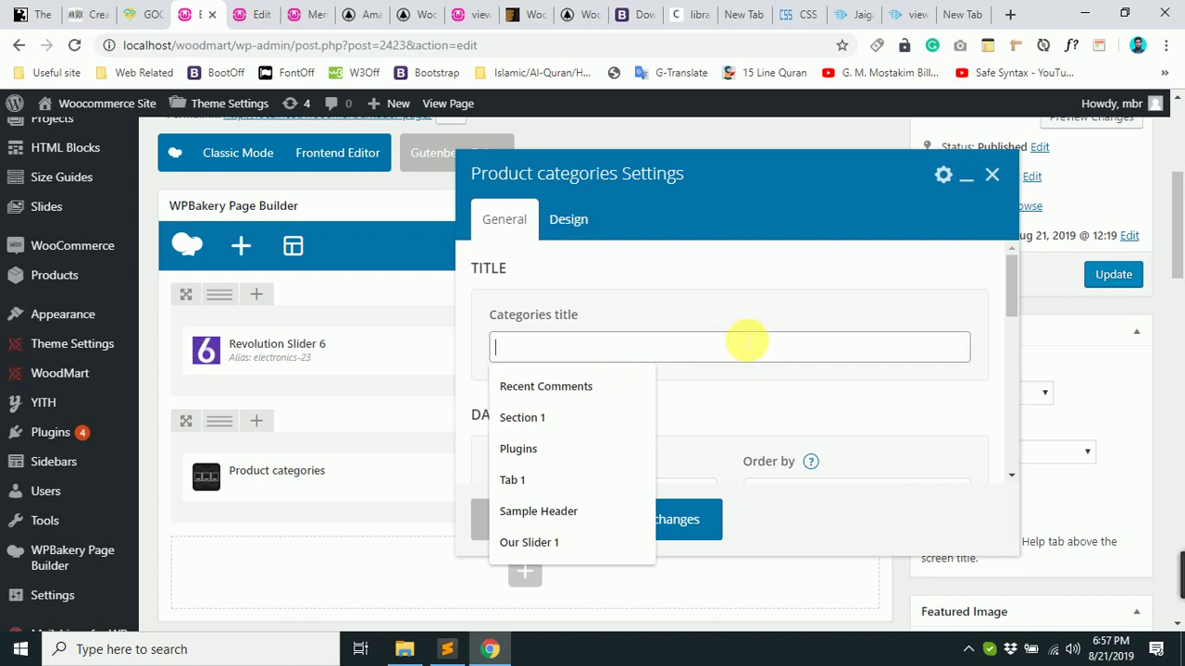
scroll(753, 397, "down", 5)
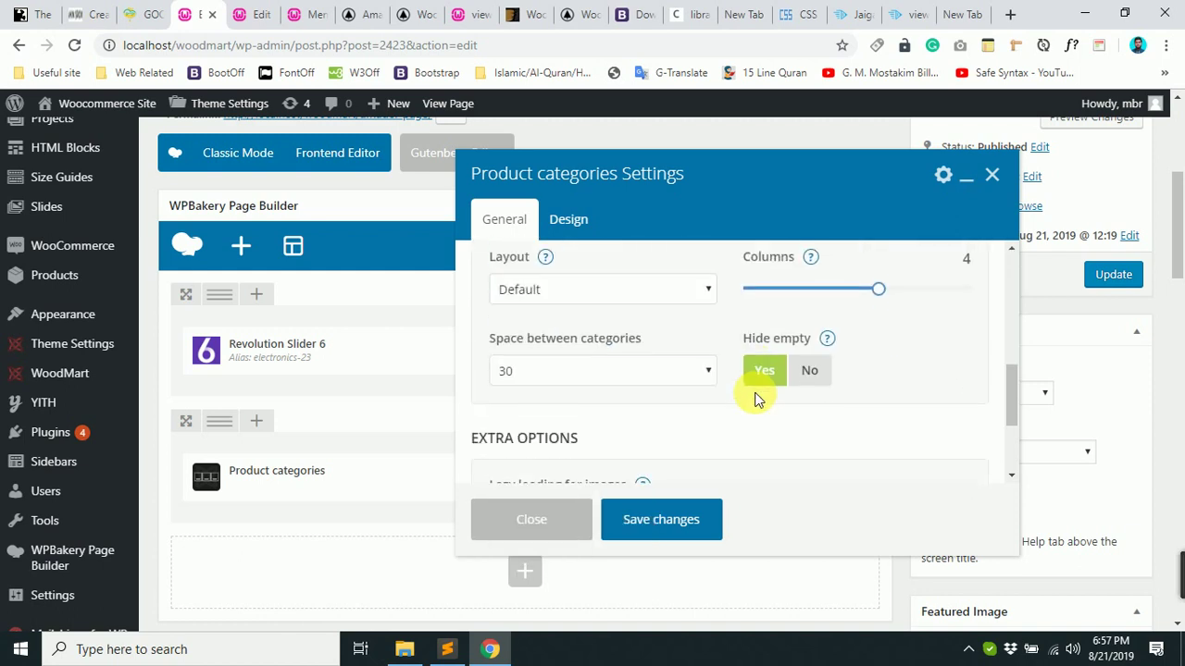
scroll(754, 397, "up", 5)
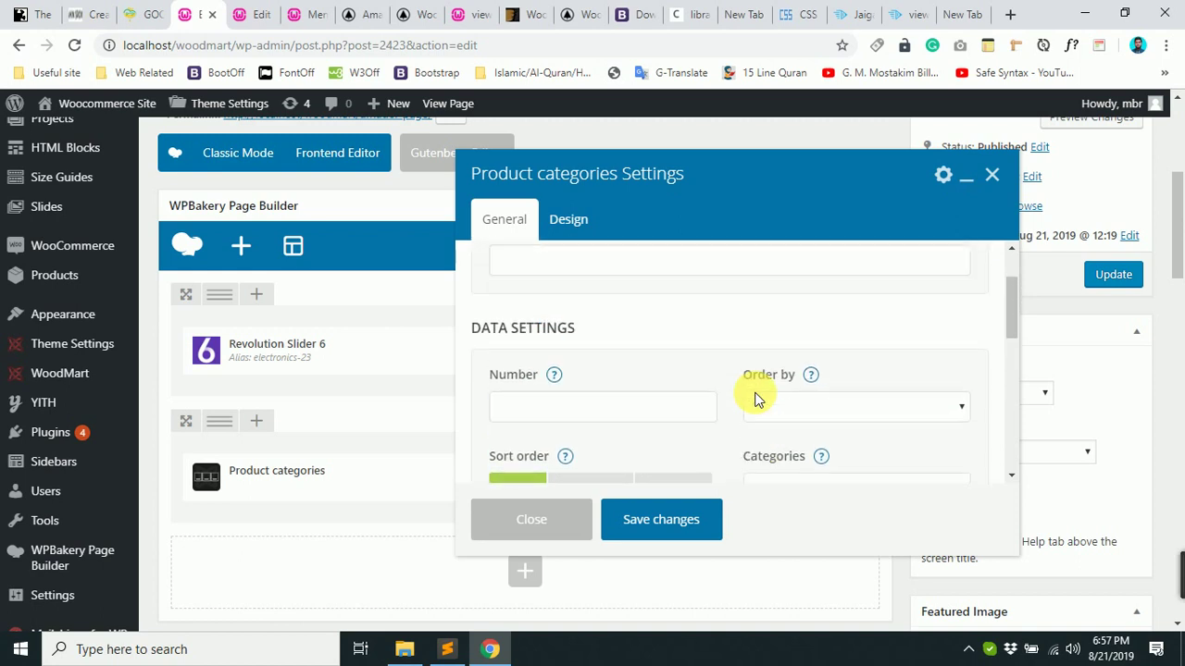
scroll(754, 397, "up", 1)
left_click(624, 352)
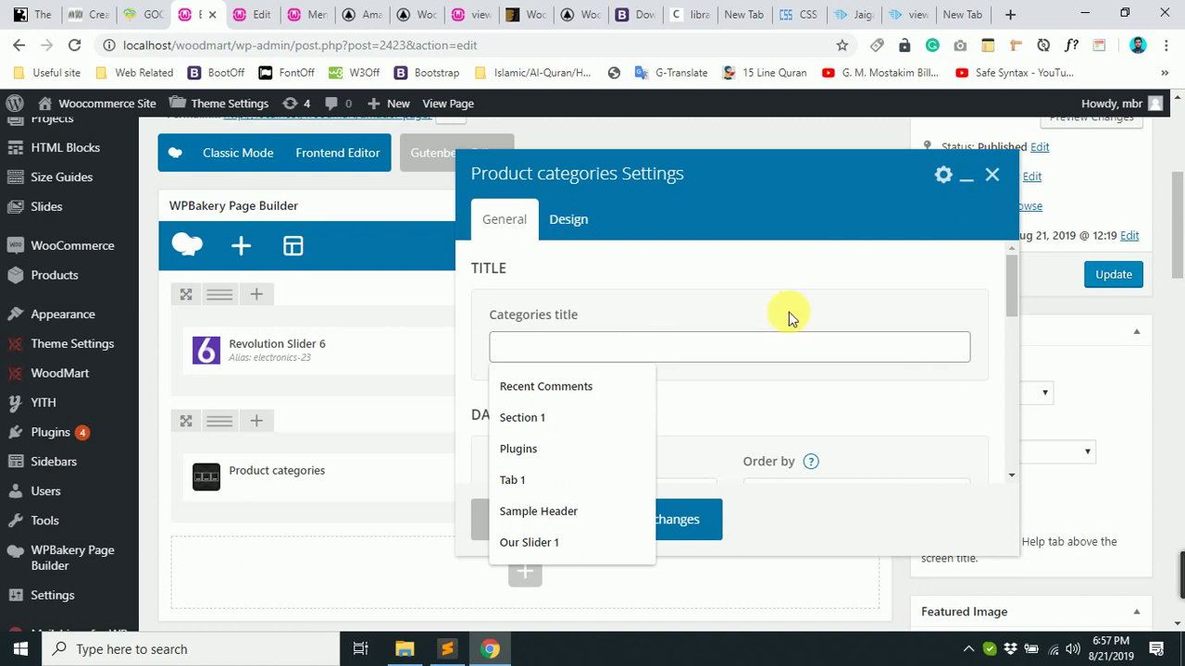
type("Title 1")
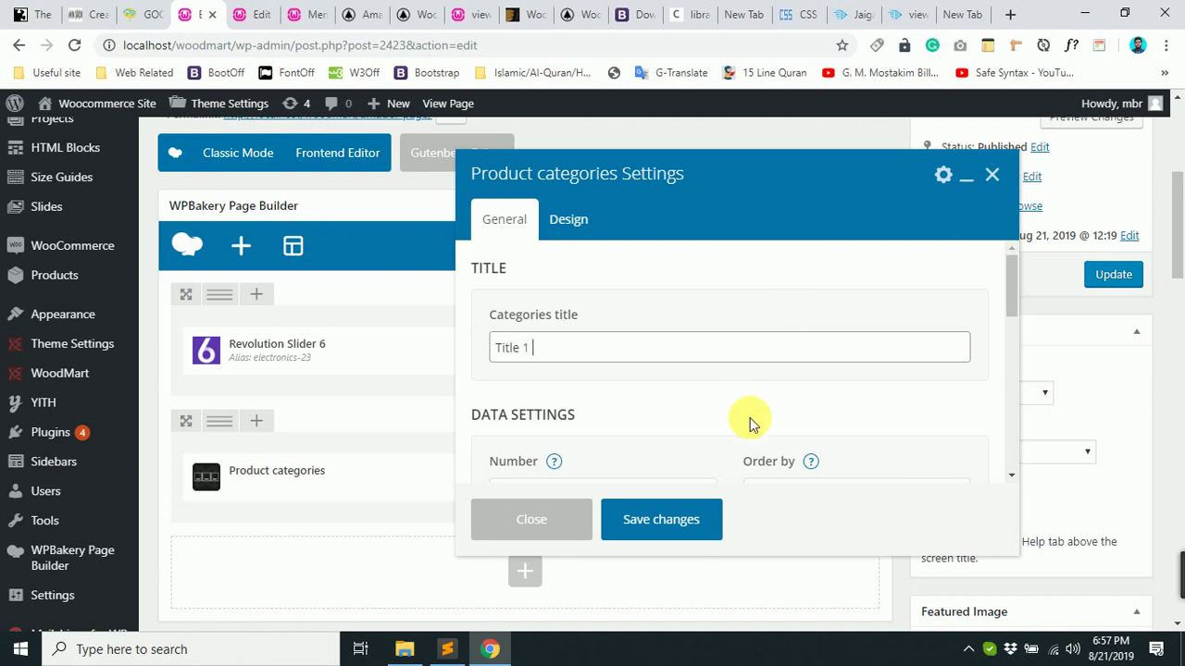
Review the data, layout and extra options in the general settings of the Product categories element.
scroll(648, 389, "down", 2)
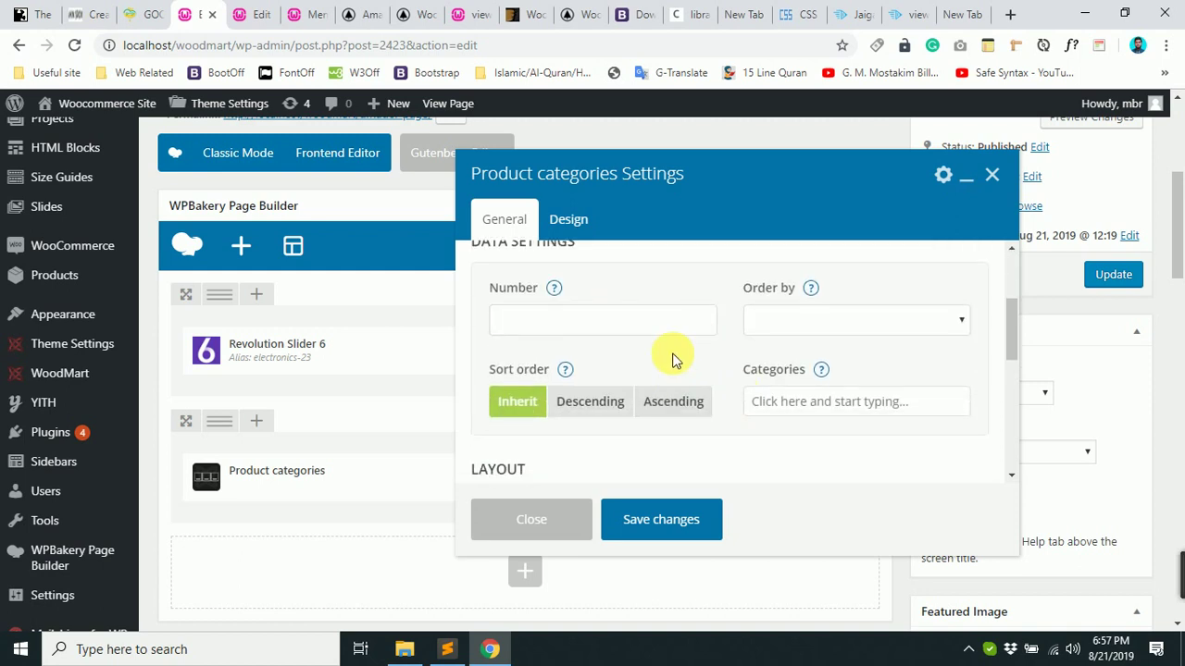
scroll(621, 394, "down", 2)
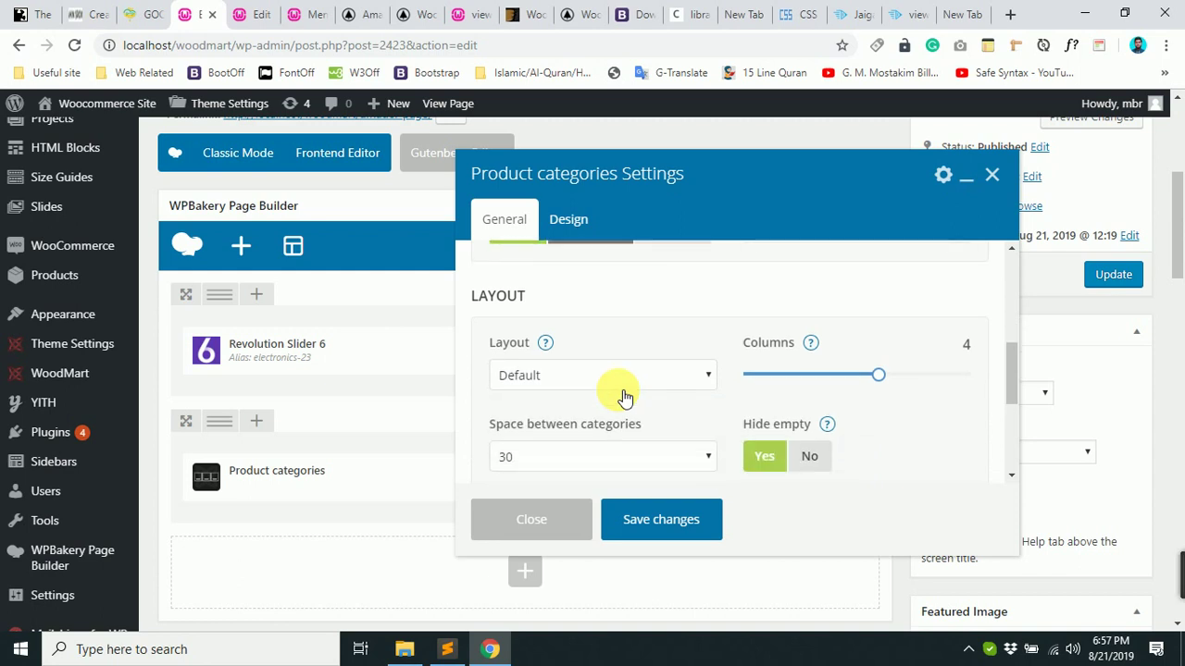
scroll(622, 394, "down", 1)
scroll(748, 352, "up", 1)
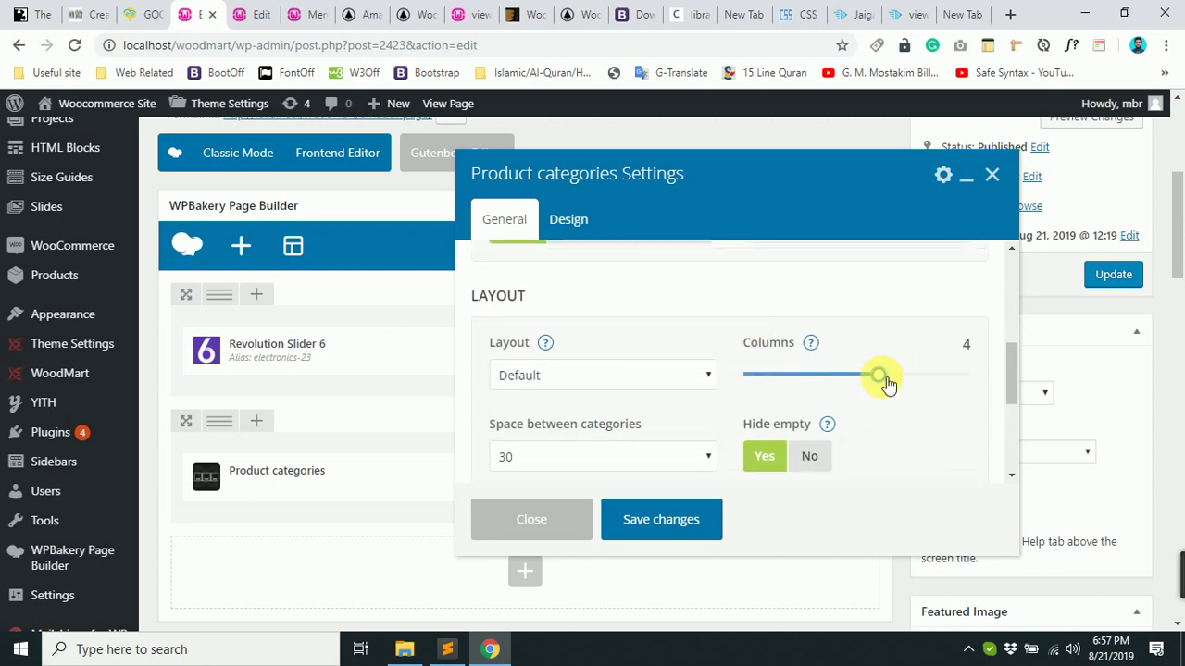
scroll(744, 393, "down", 1)
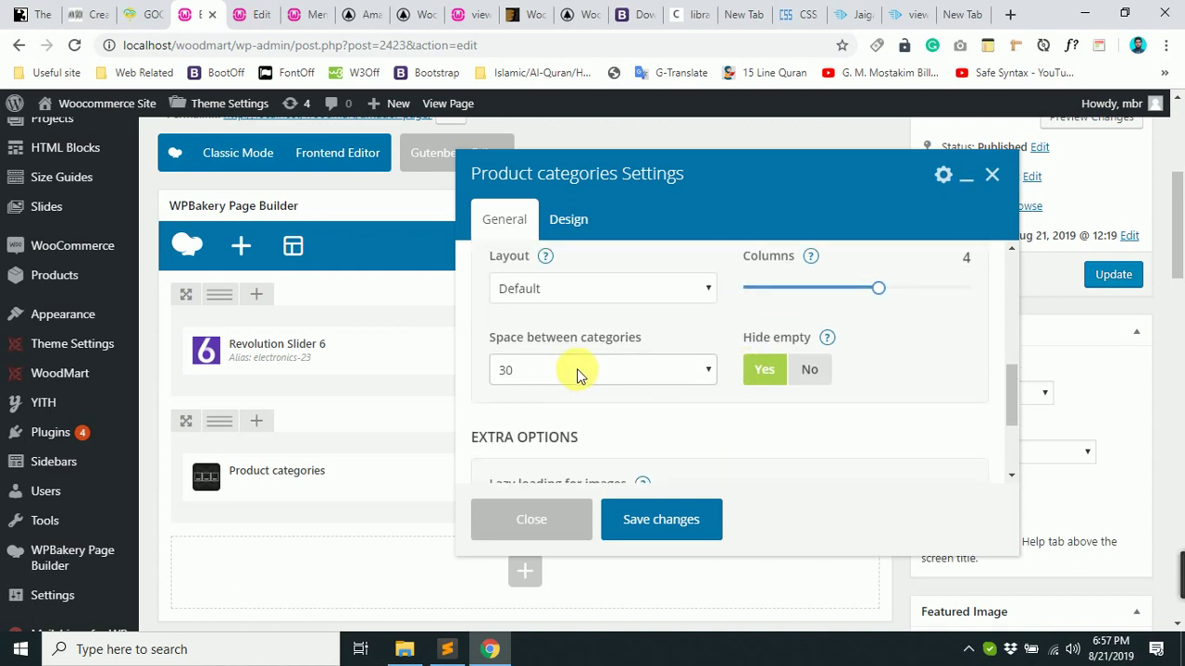
left_click_drag(581, 339, 647, 343)
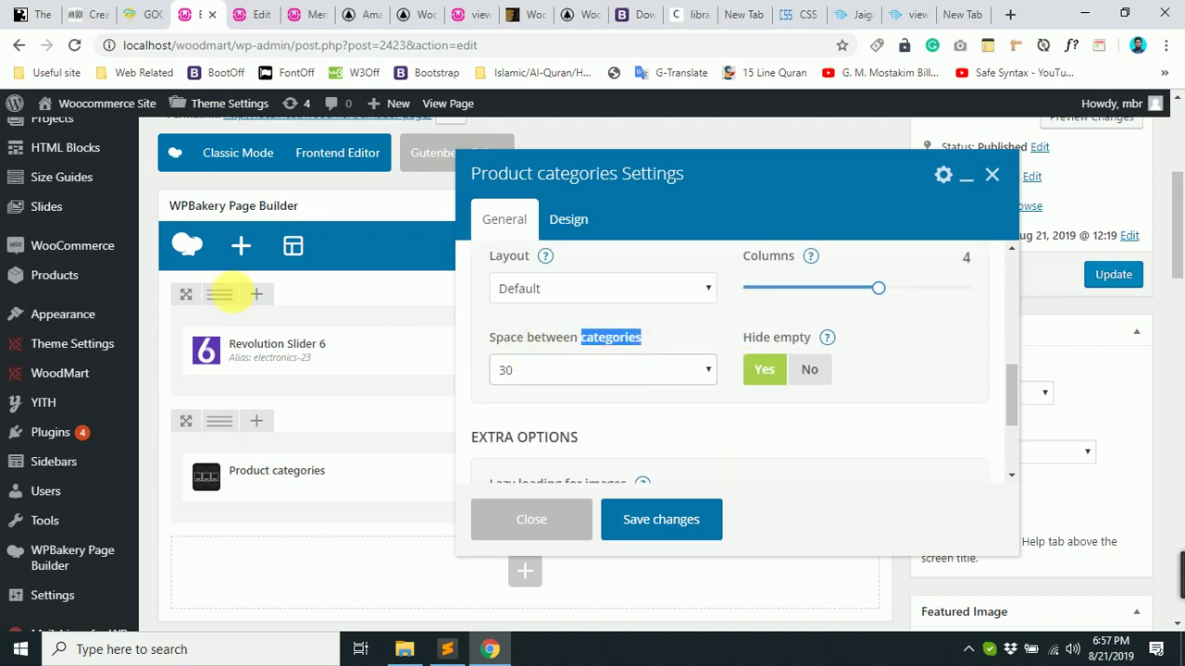
scroll(651, 371, "down", 1)
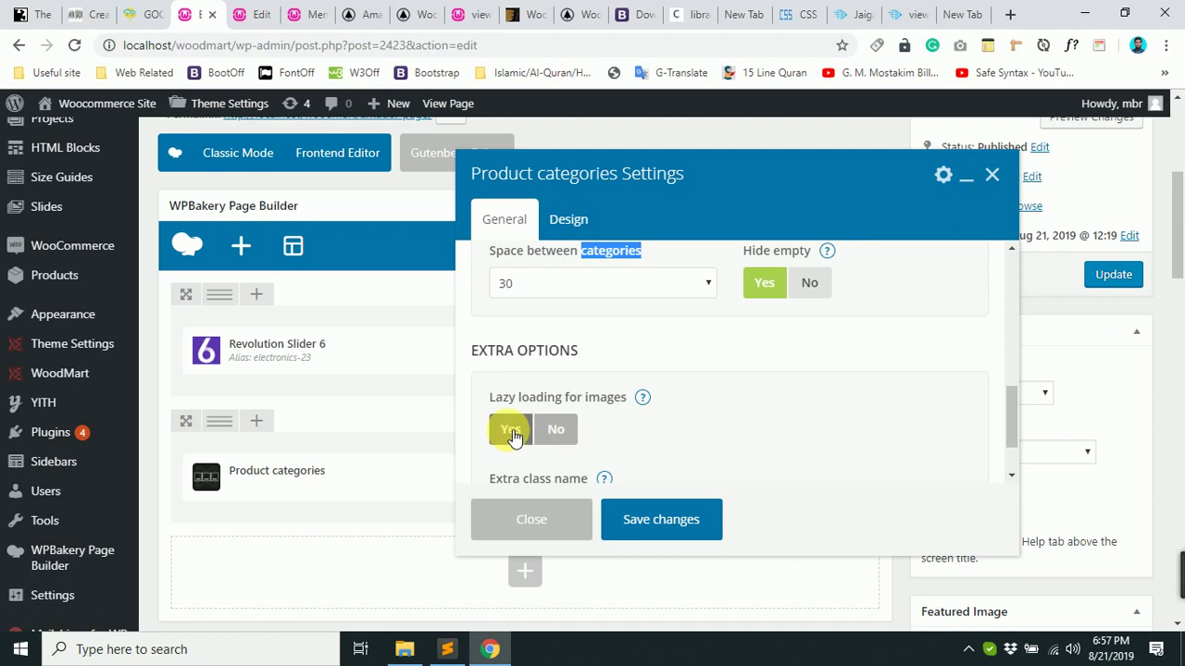
scroll(755, 453, "down", 2)
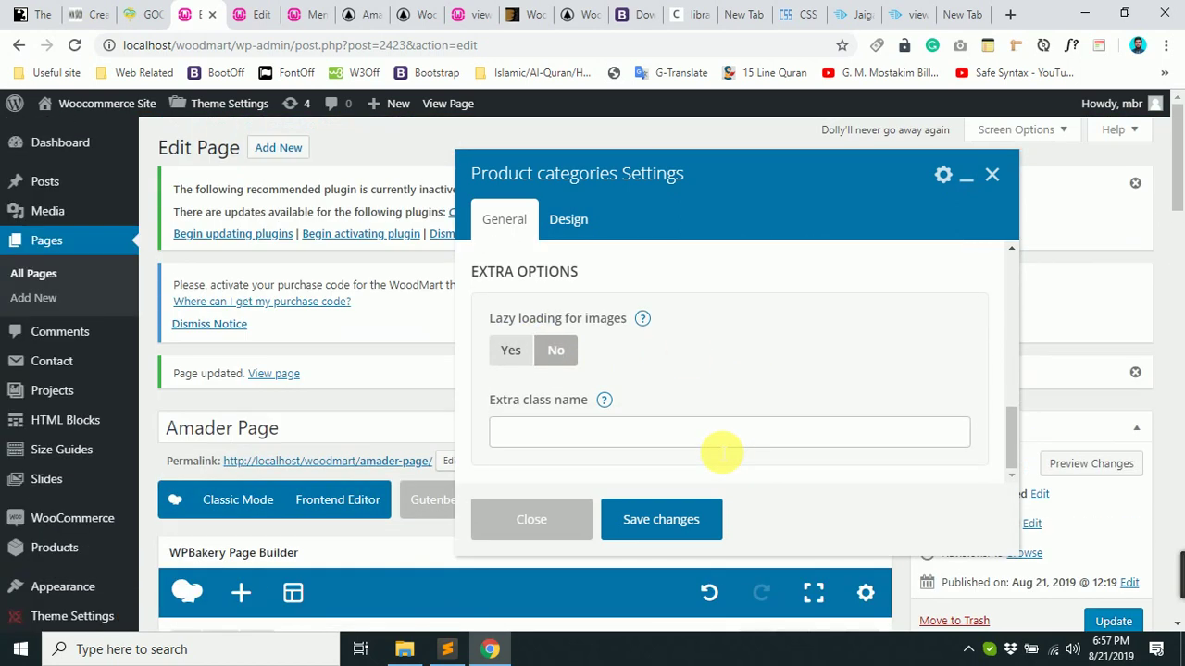
scroll(648, 361, "up", 5)
Choose the Alternative categories design for the Product categories element.
left_click(560, 199)
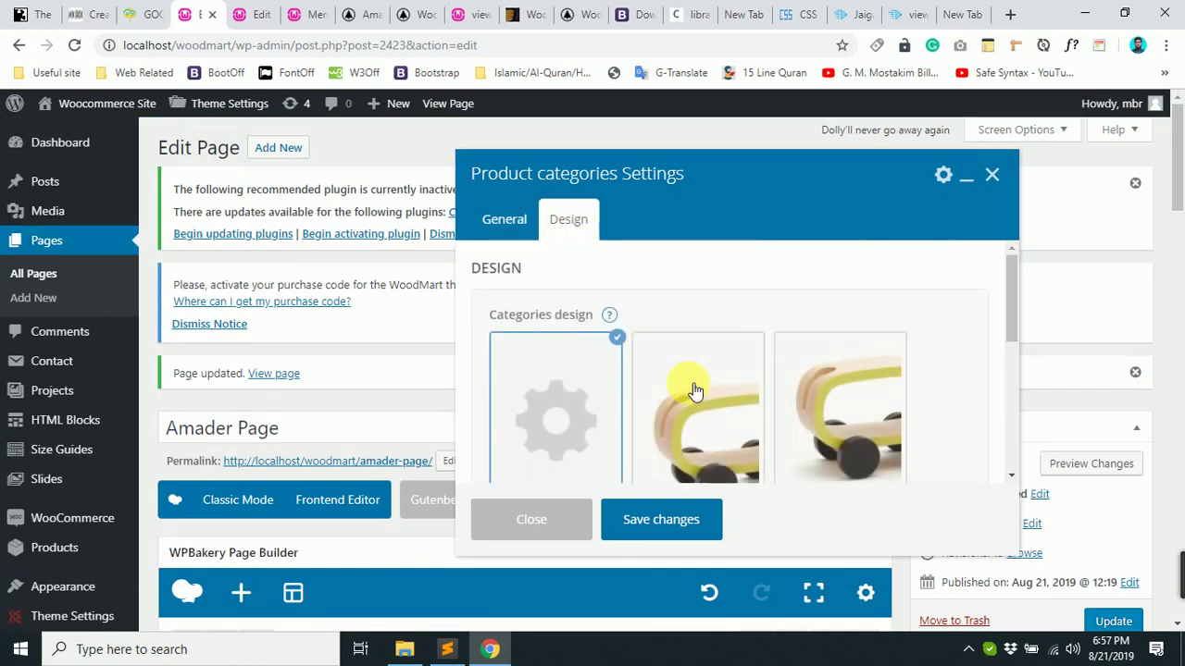
scroll(694, 398, "down", 1)
scroll(648, 403, "up", 1)
scroll(666, 394, "down", 1)
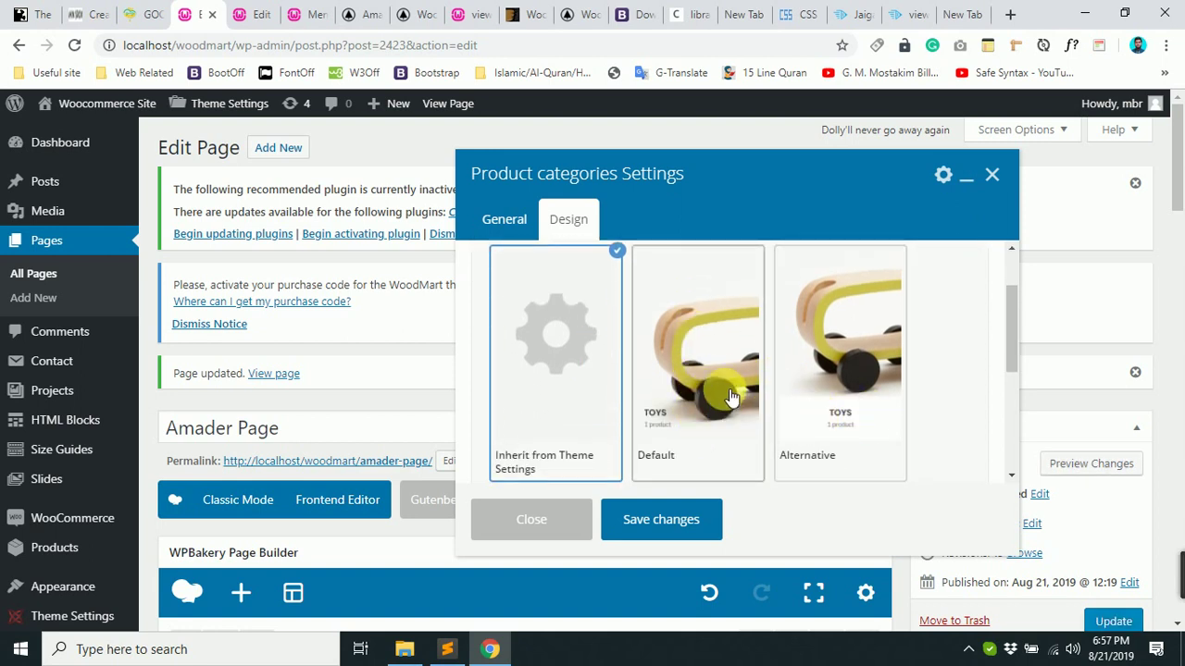
left_click(732, 396)
left_click(888, 402)
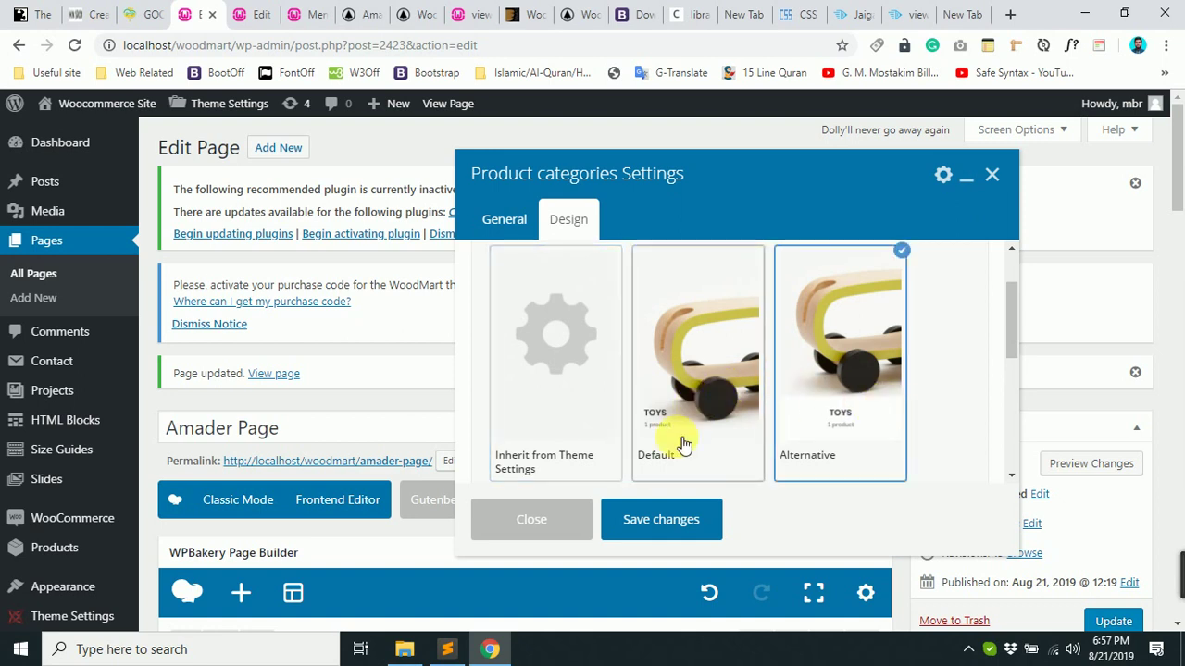
Enable the shadow for the categories and save the Product categories element's settings.
scroll(683, 445, "down", 5)
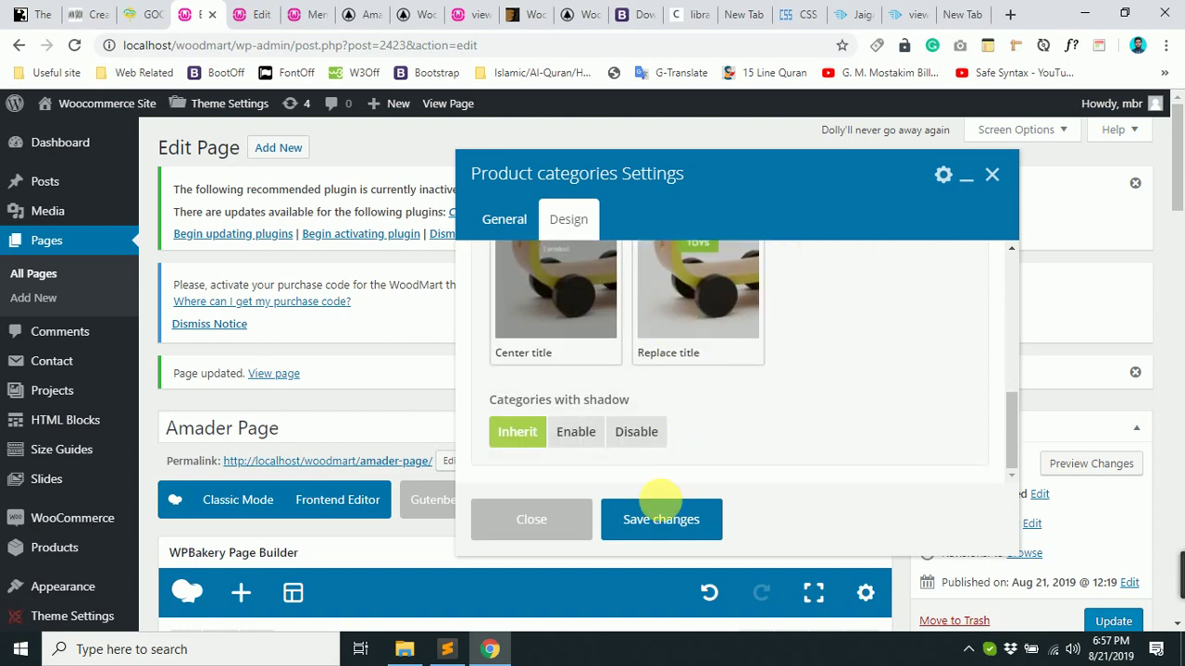
left_click(591, 439)
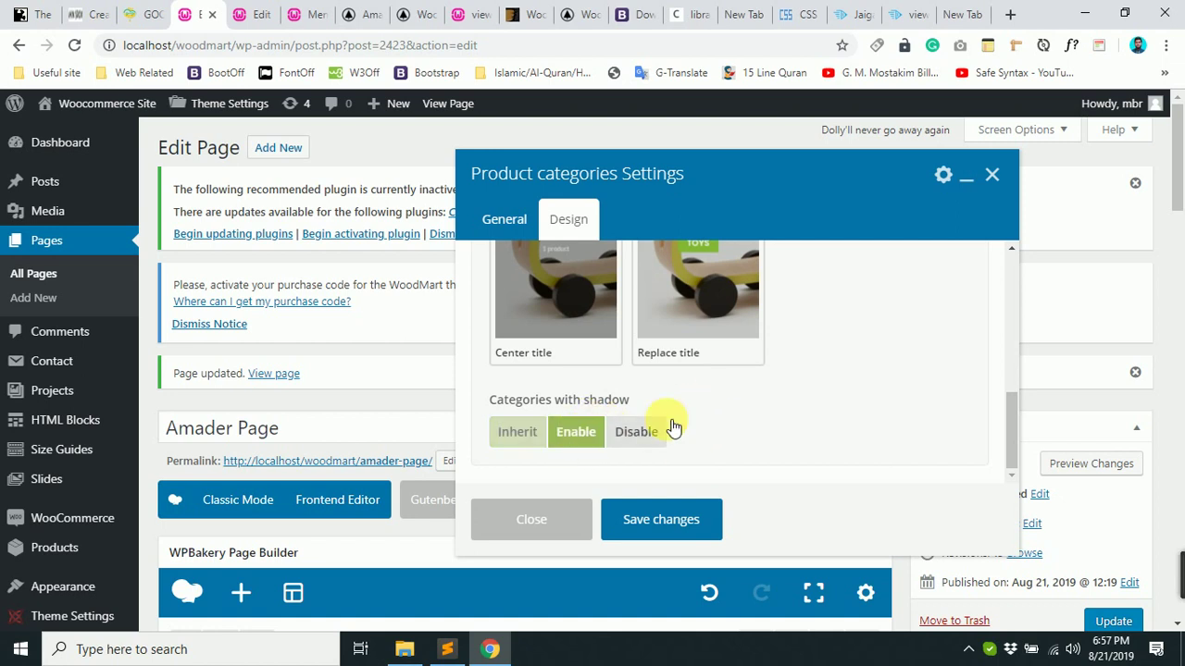
left_click(668, 519)
Update the published Amader Page with the added Product categories element.
scroll(702, 514, "down", 2)
scroll(702, 515, "down", 2)
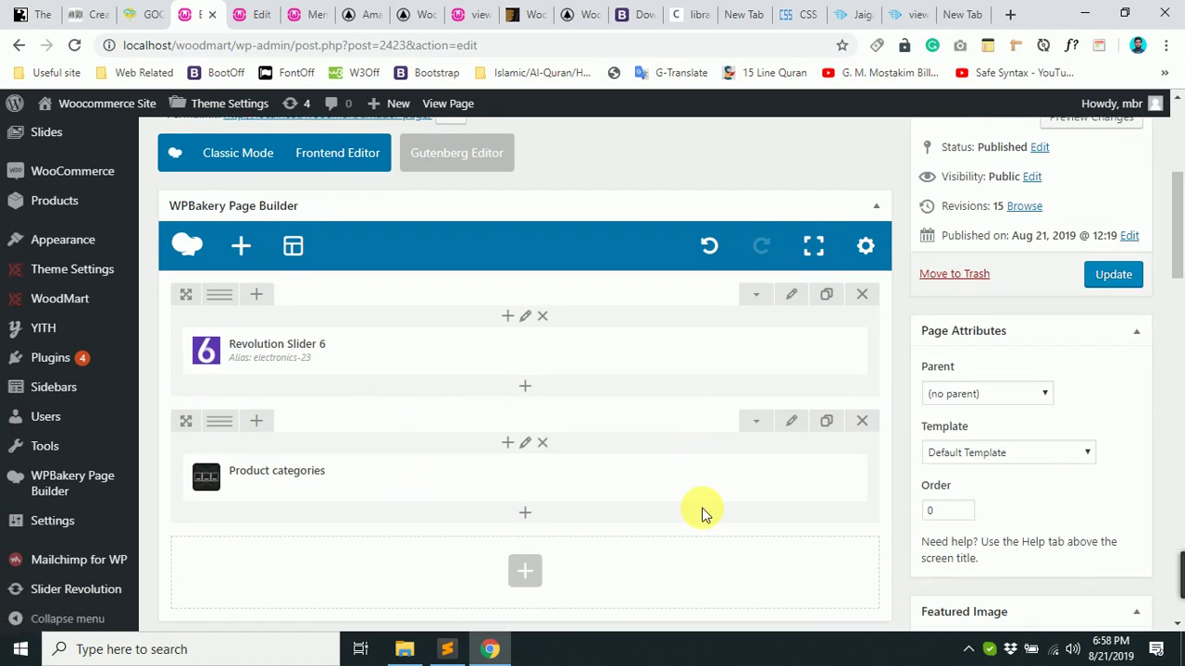
left_click(1110, 273)
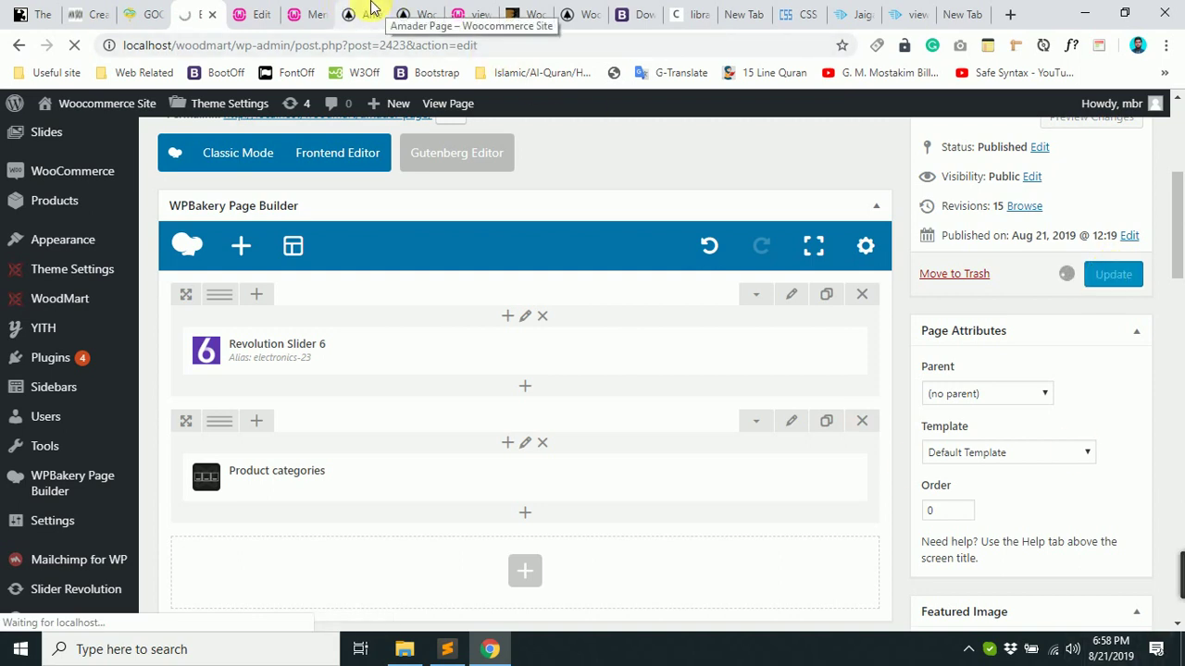
Examine the product category row beneath the slider on the site's home page.
left_click(410, 13)
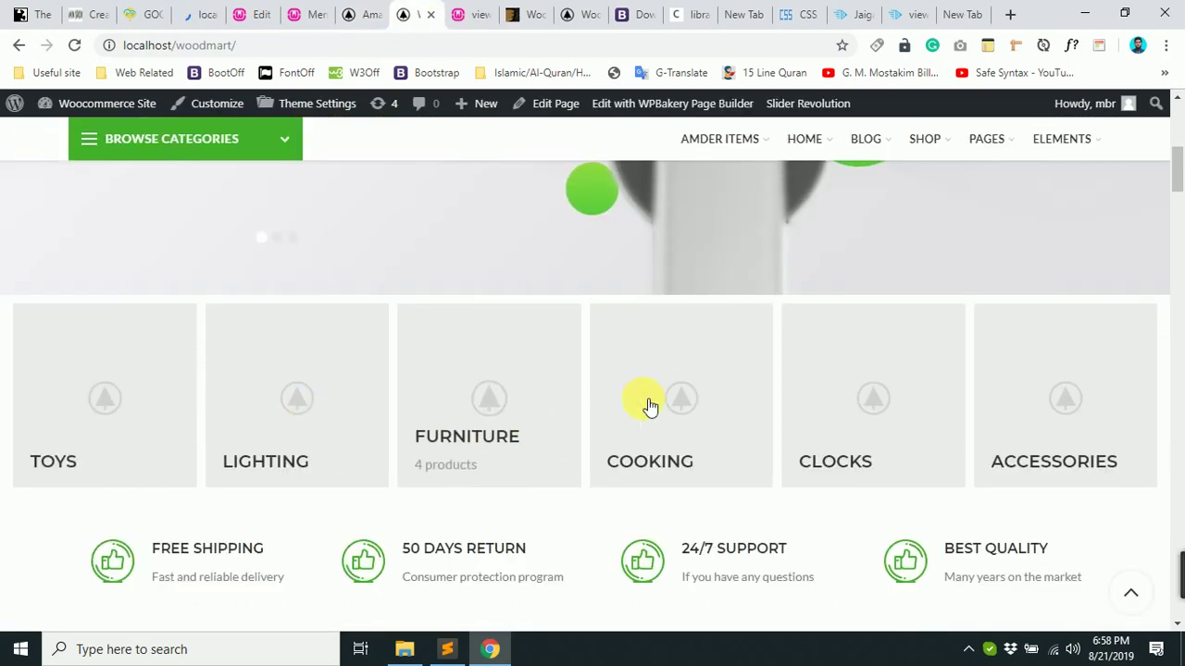
scroll(638, 398, "up", 3)
scroll(608, 383, "down", 3)
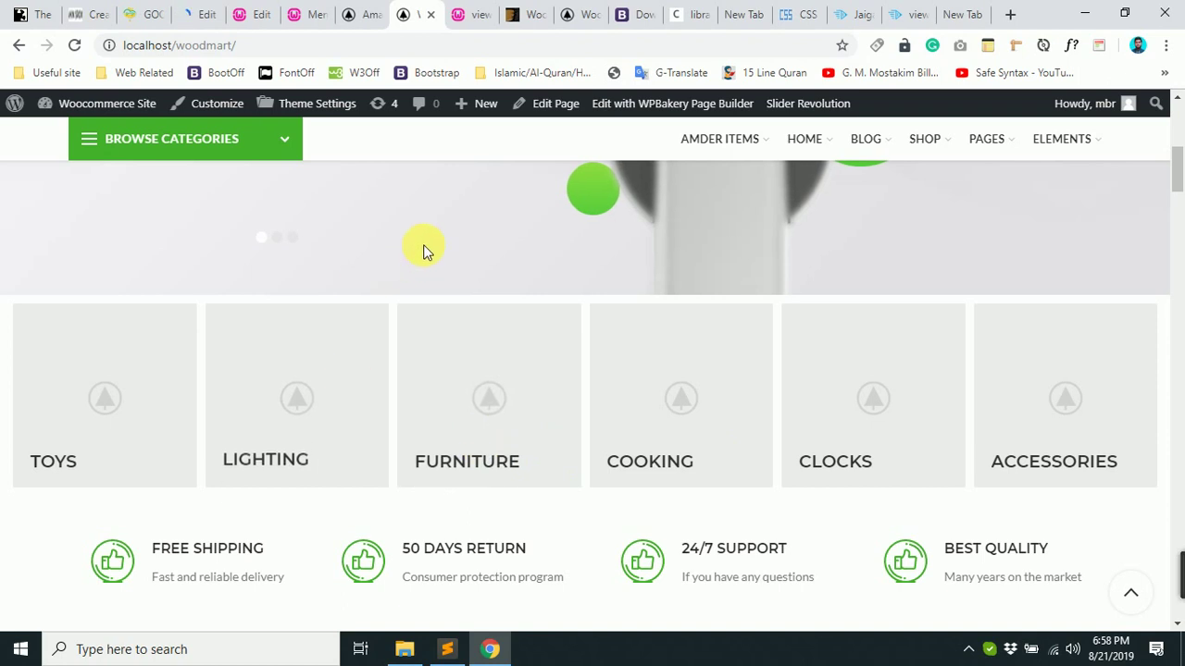
left_click(195, 10)
left_click(315, 11)
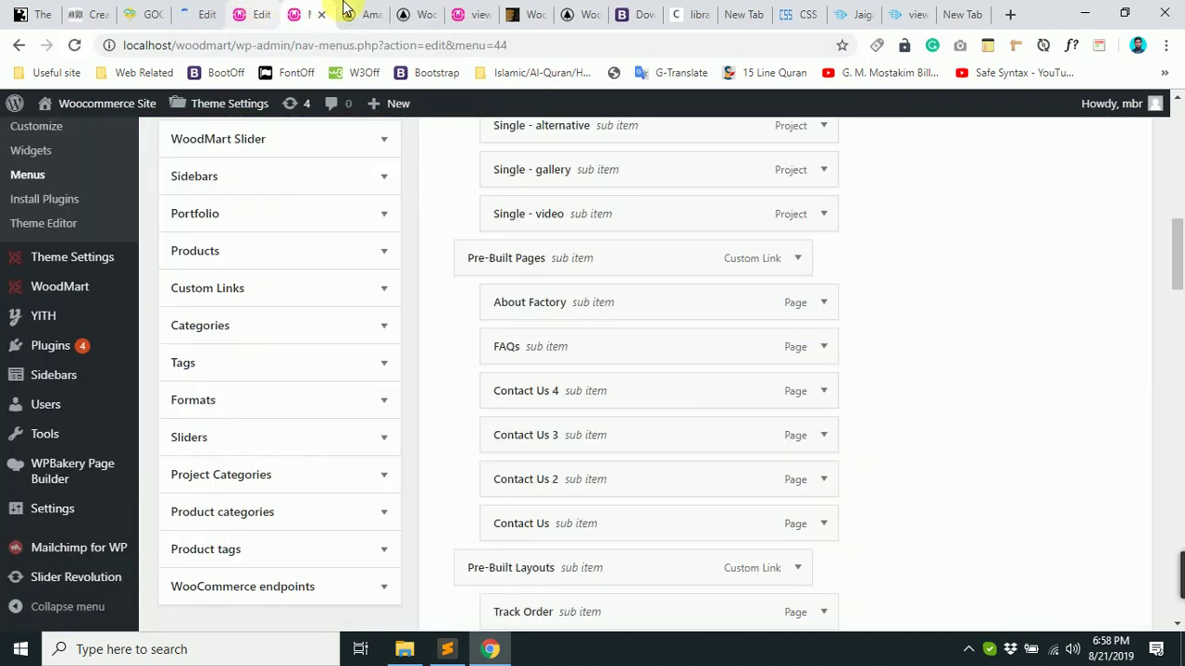
View the category grid on the live Amader Page and compare its layout with the home page's category row.
left_click(360, 11)
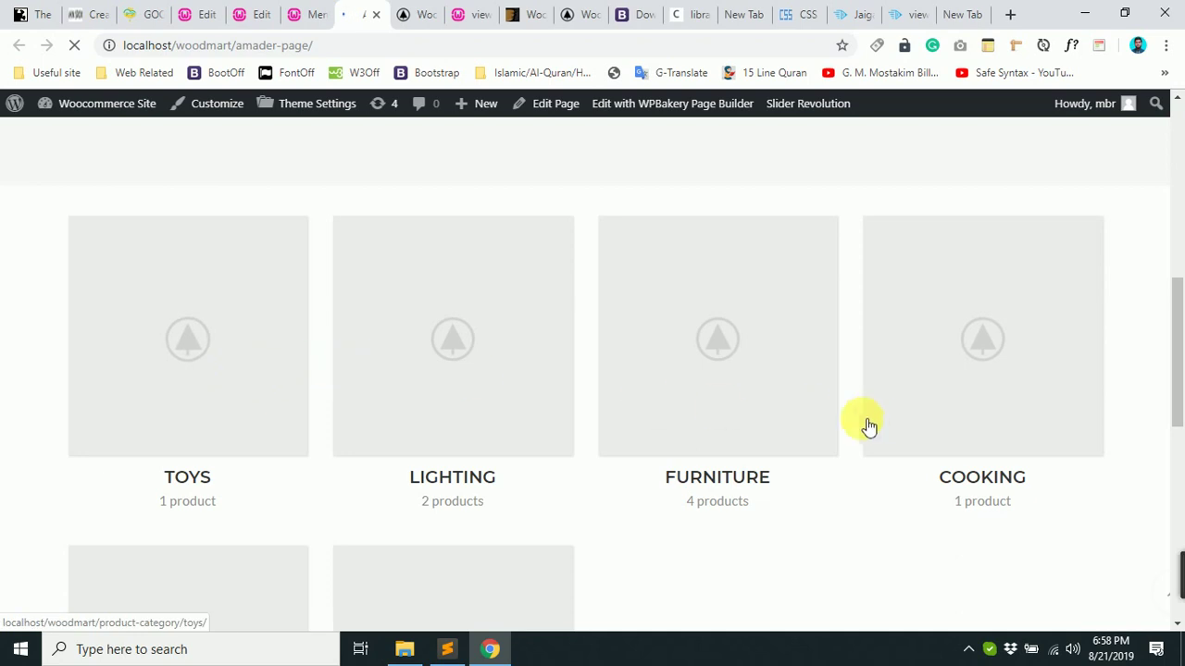
scroll(180, 343, "down", 2)
scroll(868, 351, "up", 3)
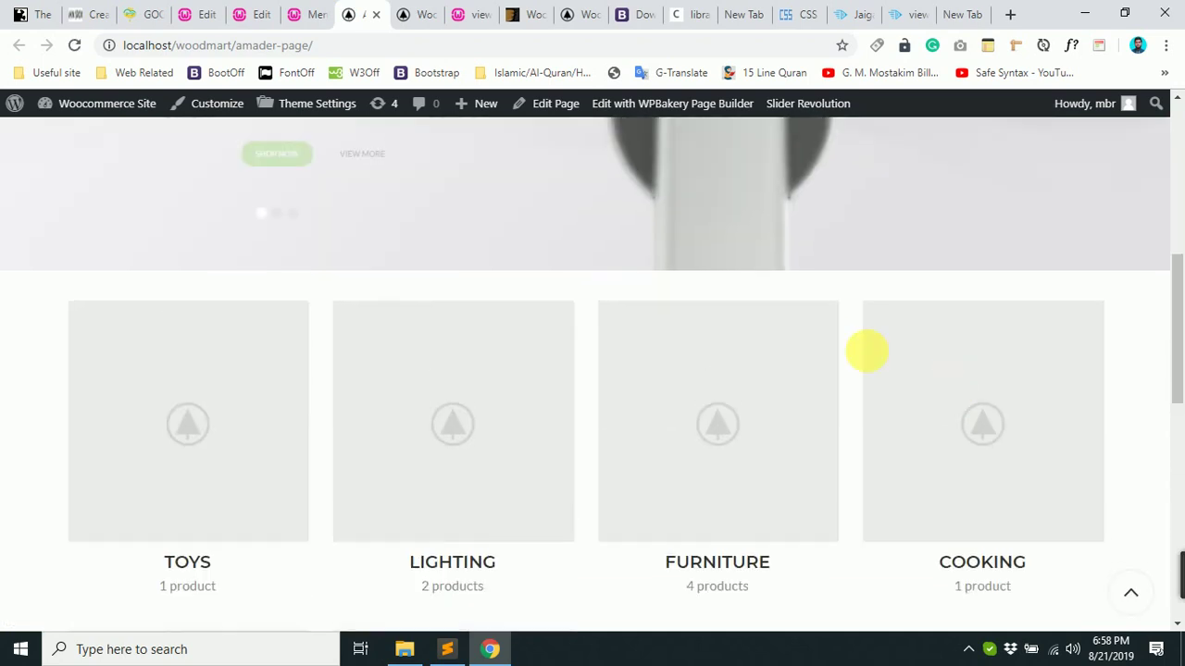
scroll(544, 419, "down", 4)
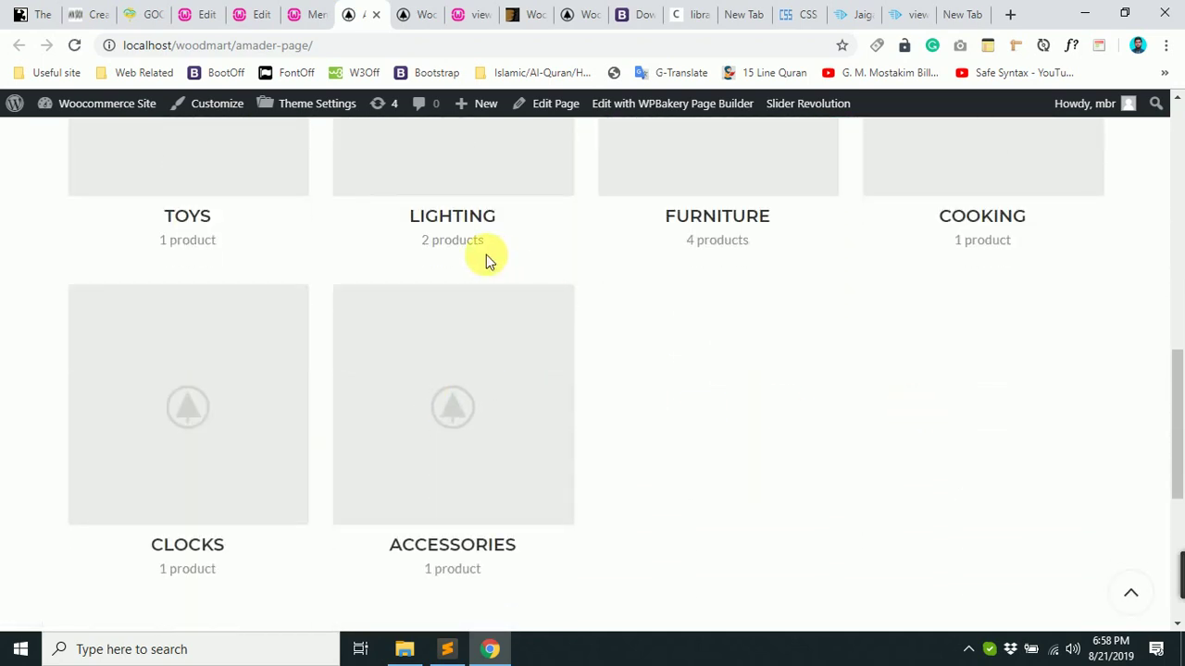
scroll(802, 271, "up", 2)
left_click(423, 11)
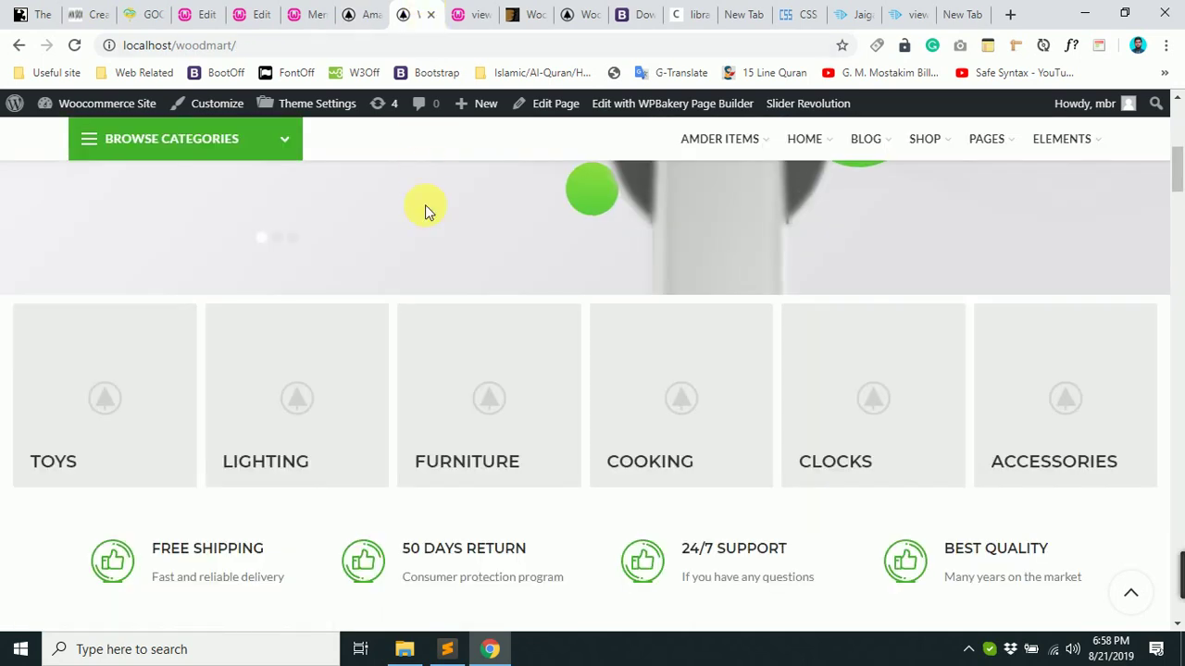
scroll(682, 426, "up", 1)
scroll(978, 450, "down", 2)
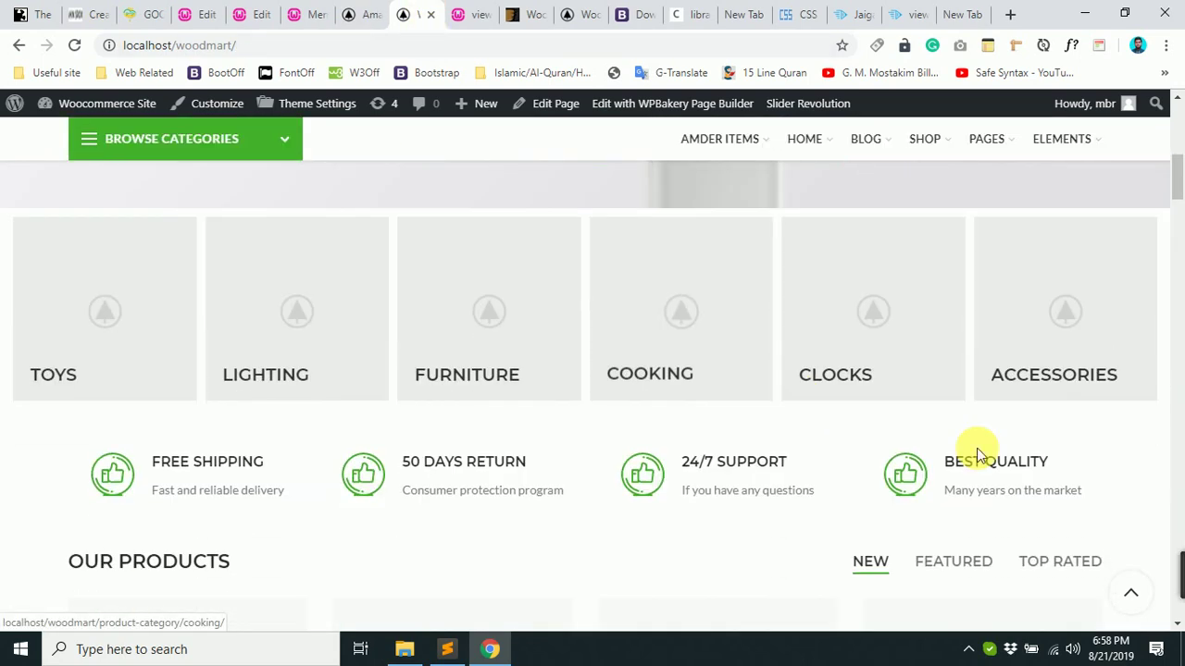
left_click(361, 13)
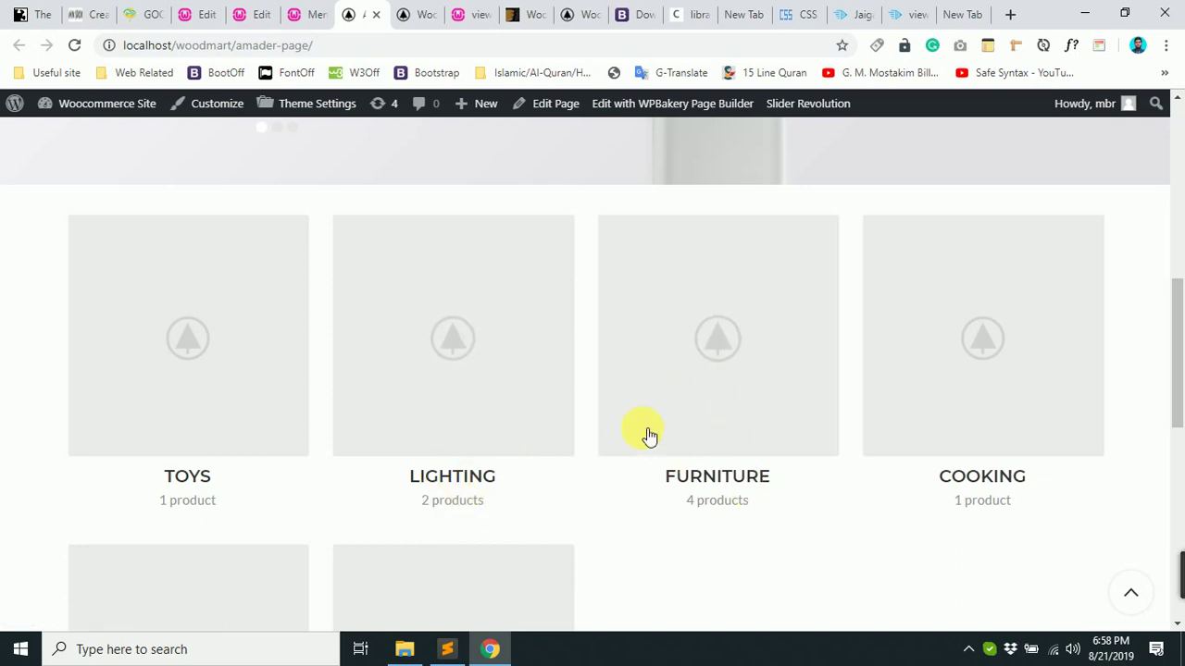
left_click(424, 9)
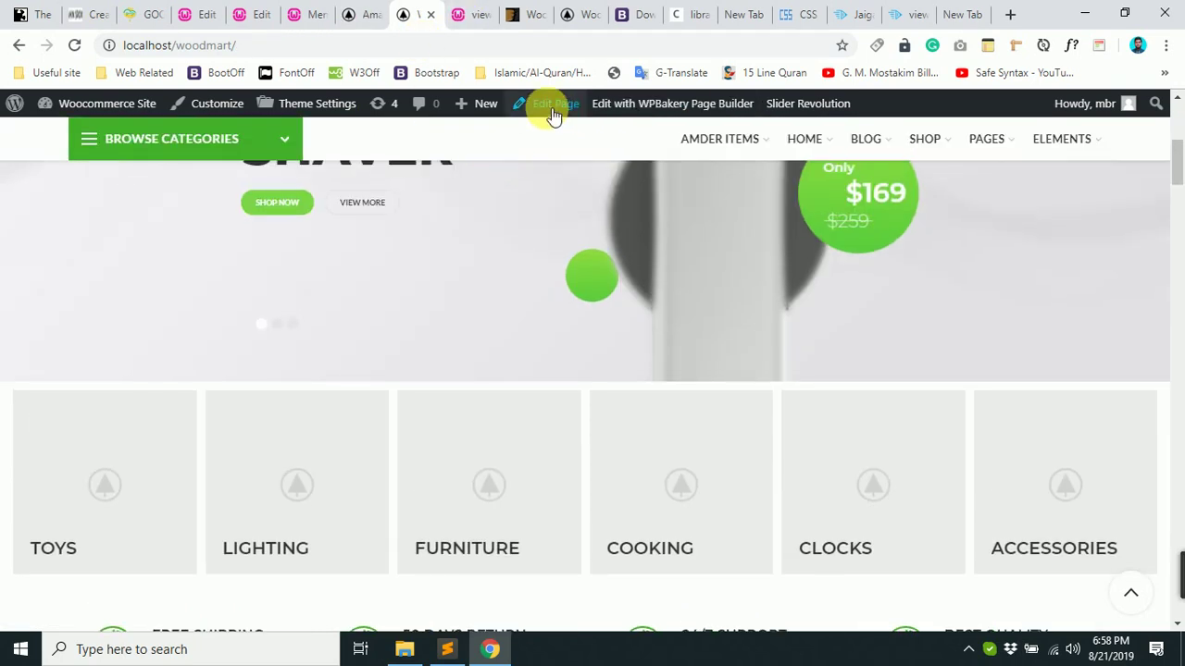
Open the home page for editing and bring up its Product categories element's settings.
left_click(548, 111)
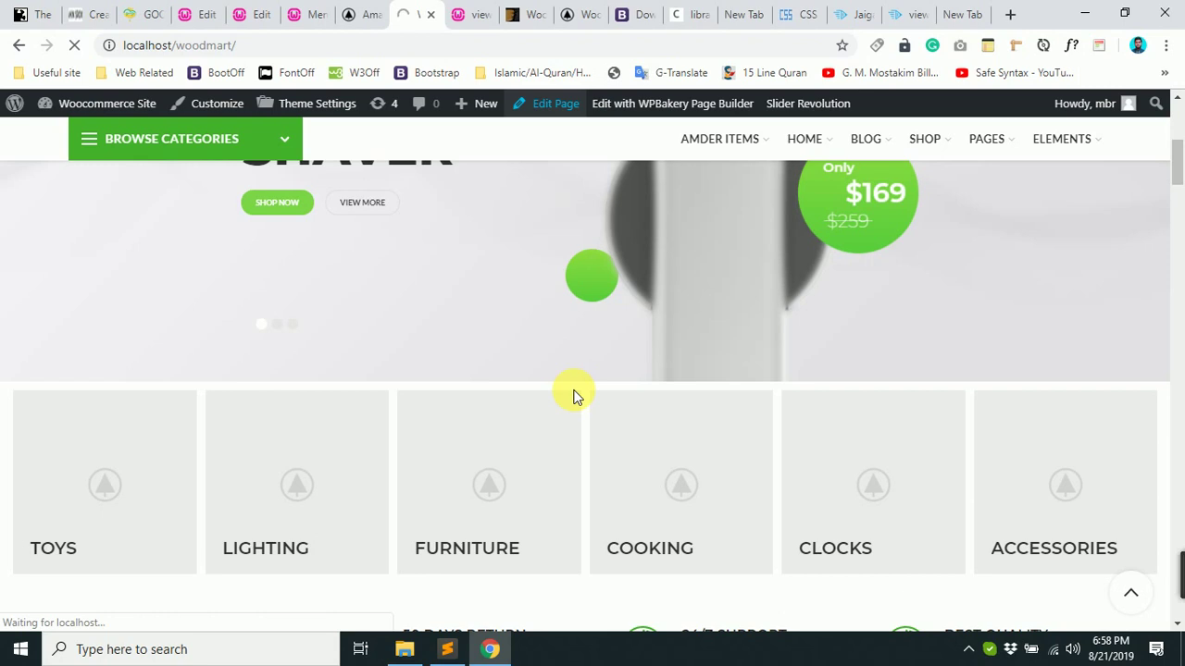
scroll(574, 396, "down", 2)
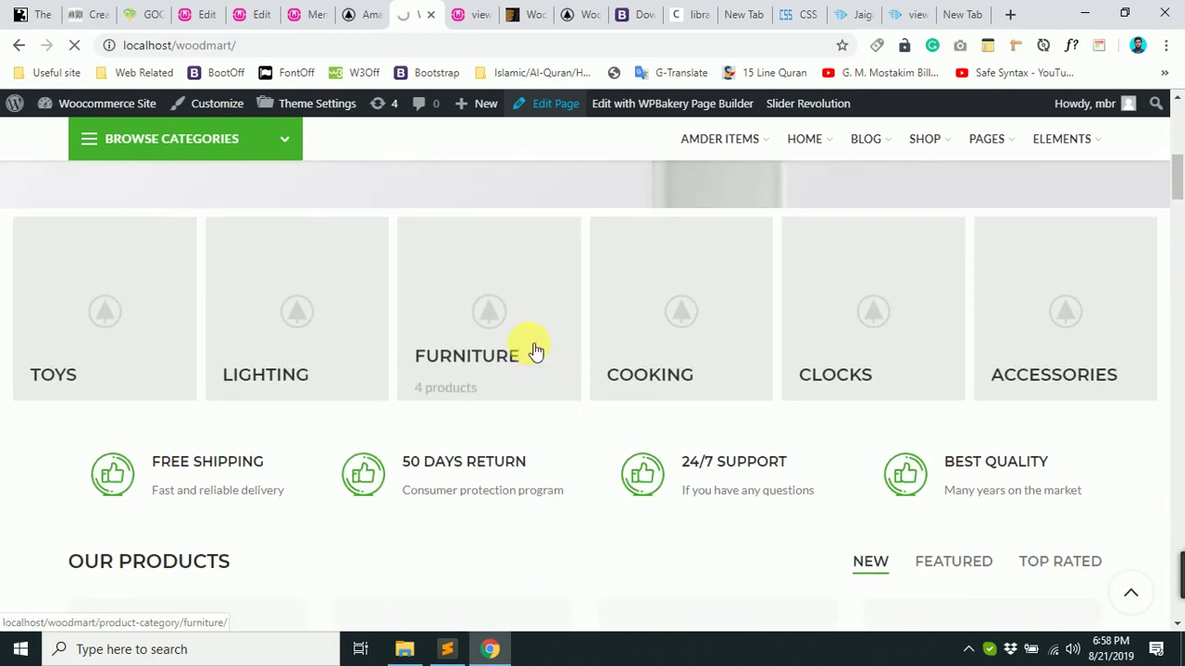
left_click(363, 14)
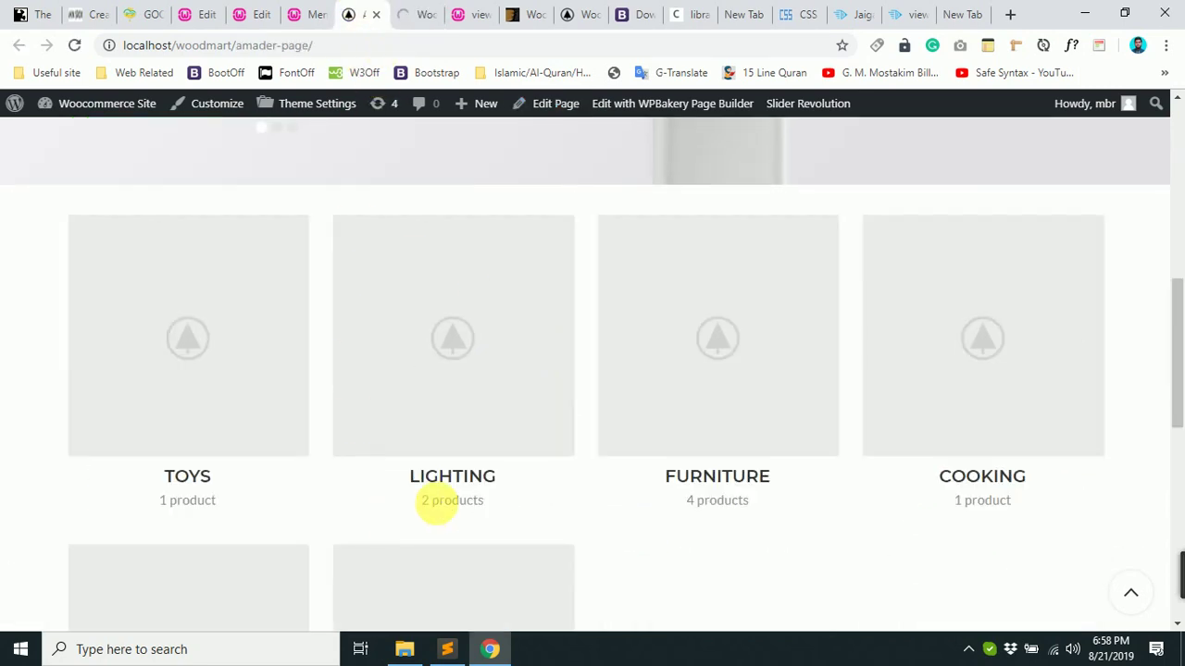
left_click(416, 15)
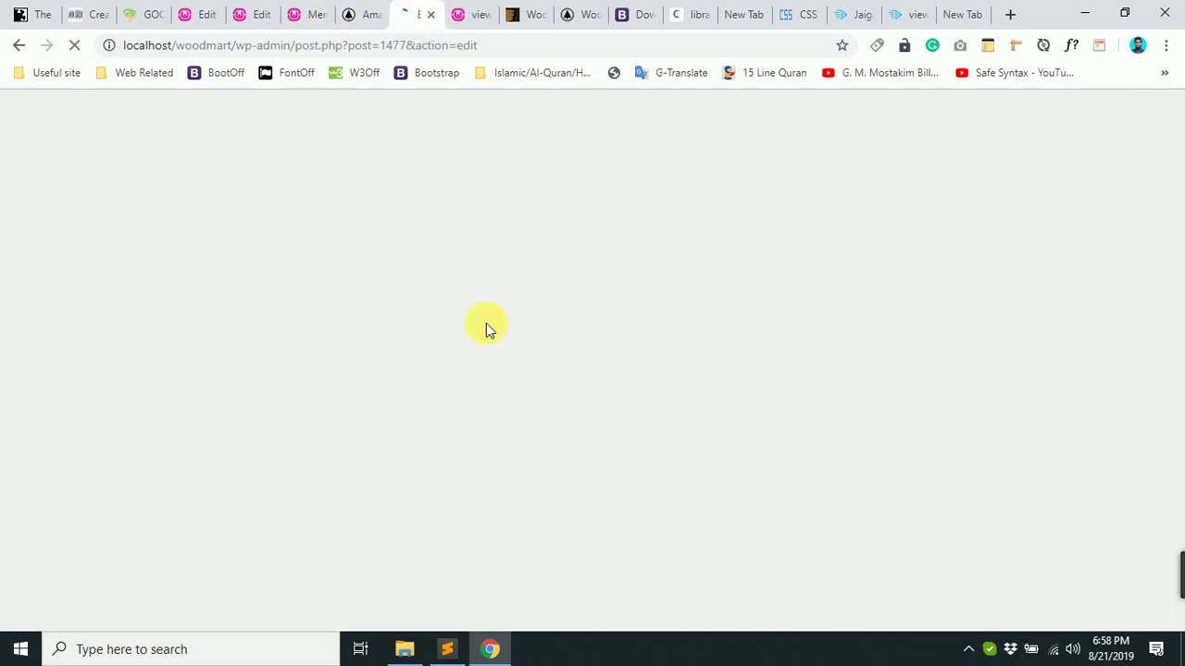
scroll(486, 323, "down", 3)
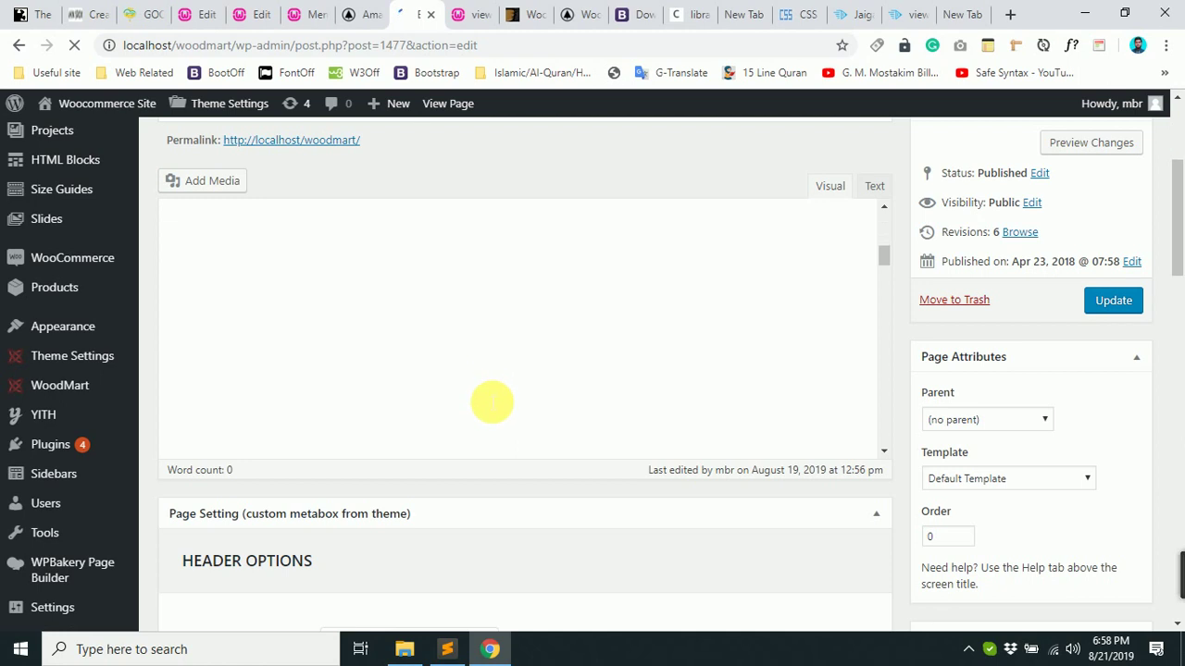
scroll(491, 398, "down", 1)
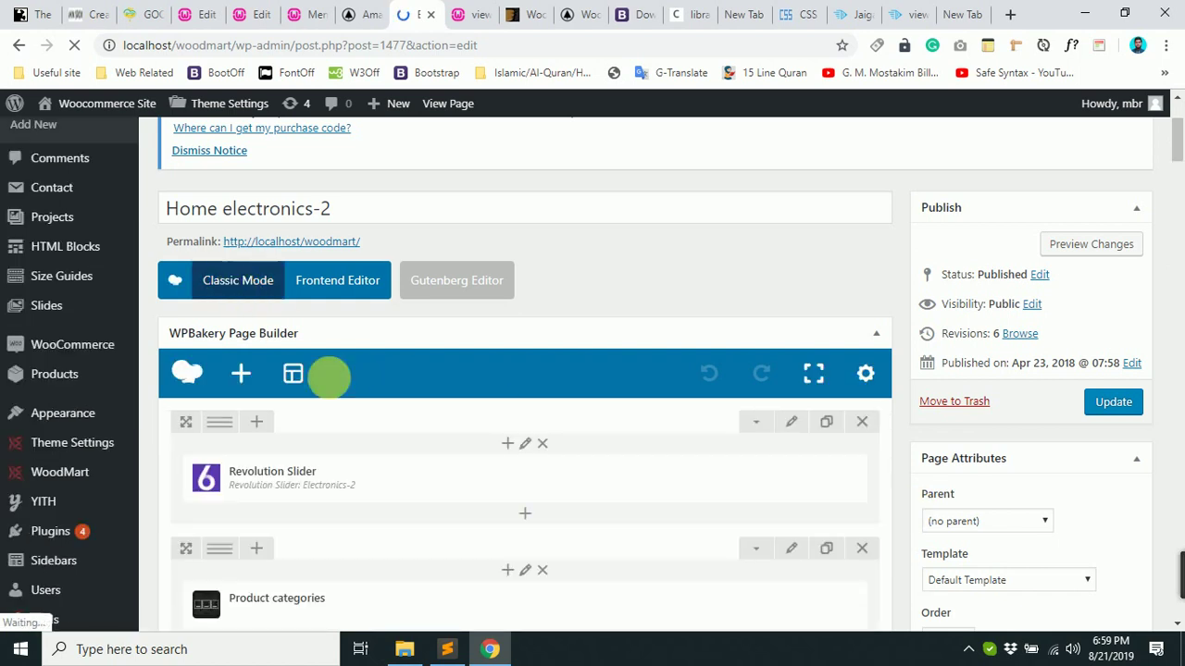
scroll(328, 378, "down", 3)
scroll(500, 340, "down", 1)
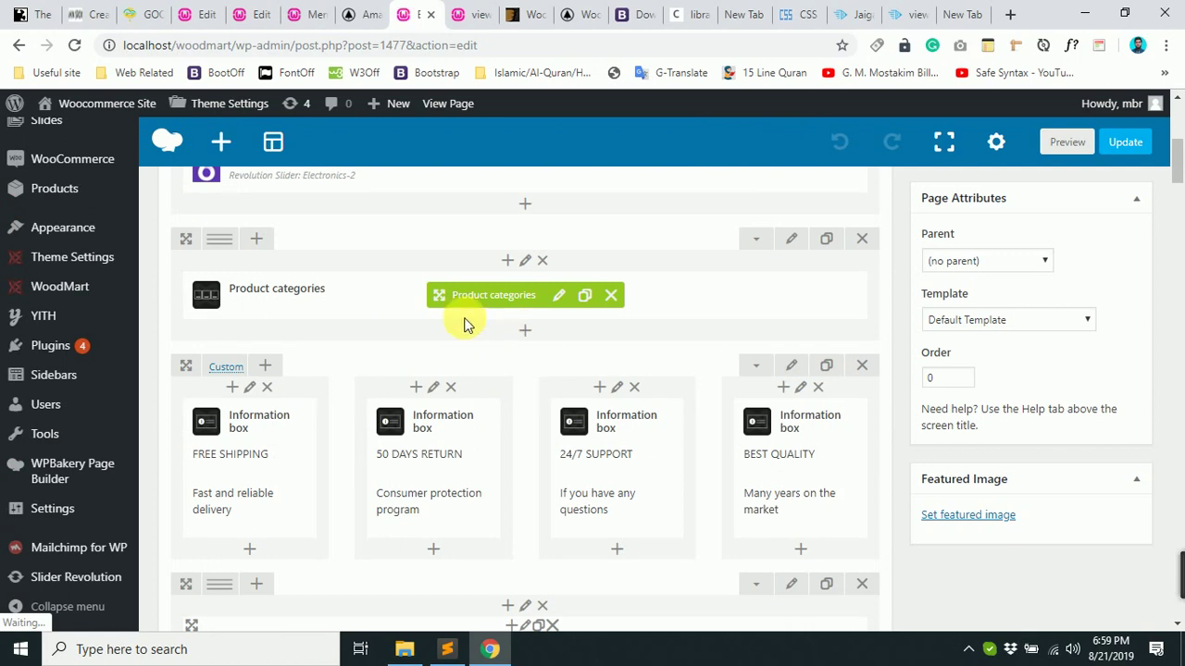
left_click(558, 297)
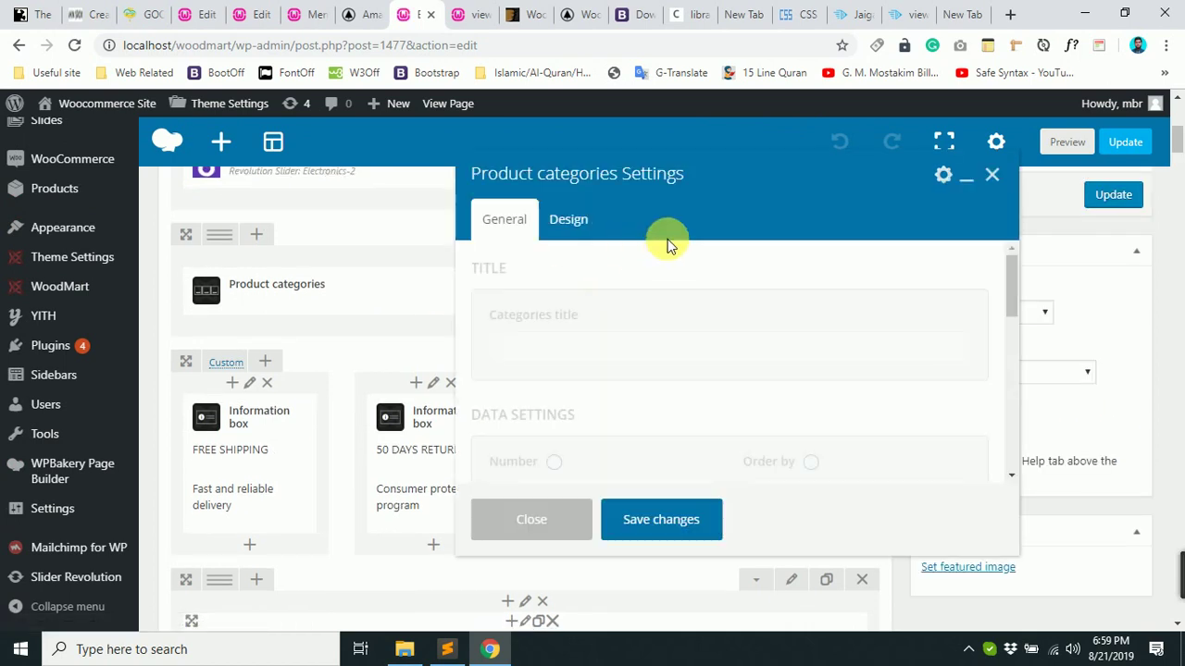
Examine the home page Product categories element's general settings, including layout, columns, spacing and extra options.
scroll(601, 421, "down", 4)
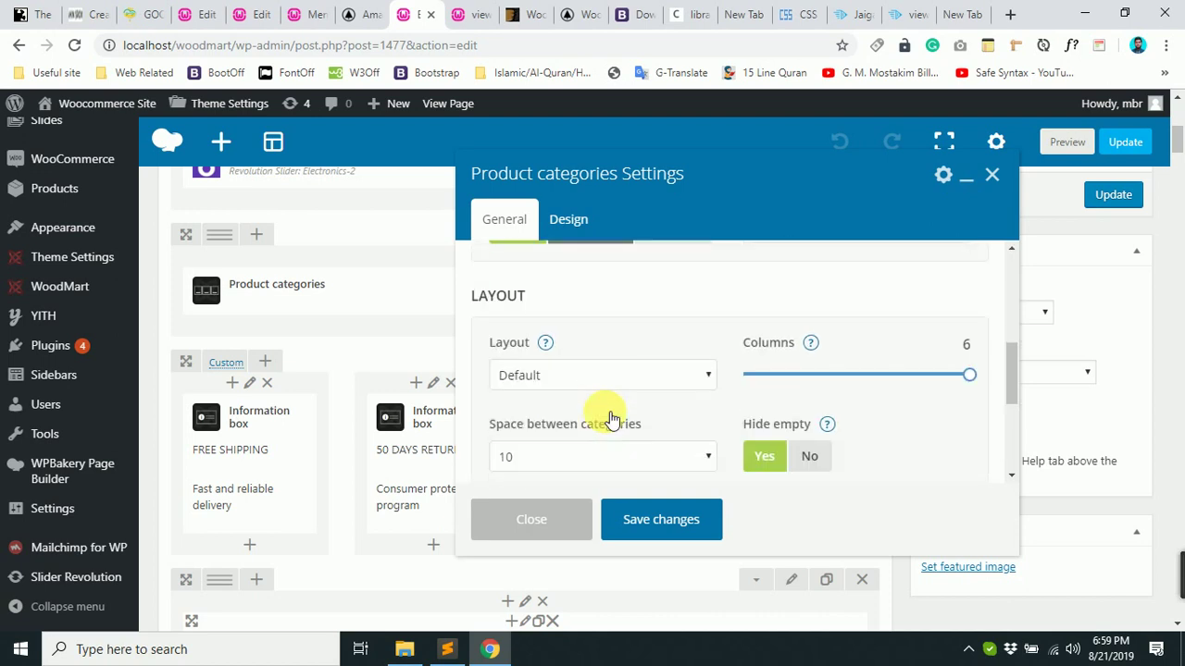
scroll(613, 412, "down", 3)
scroll(740, 416, "up", 4)
scroll(926, 440, "down", 3)
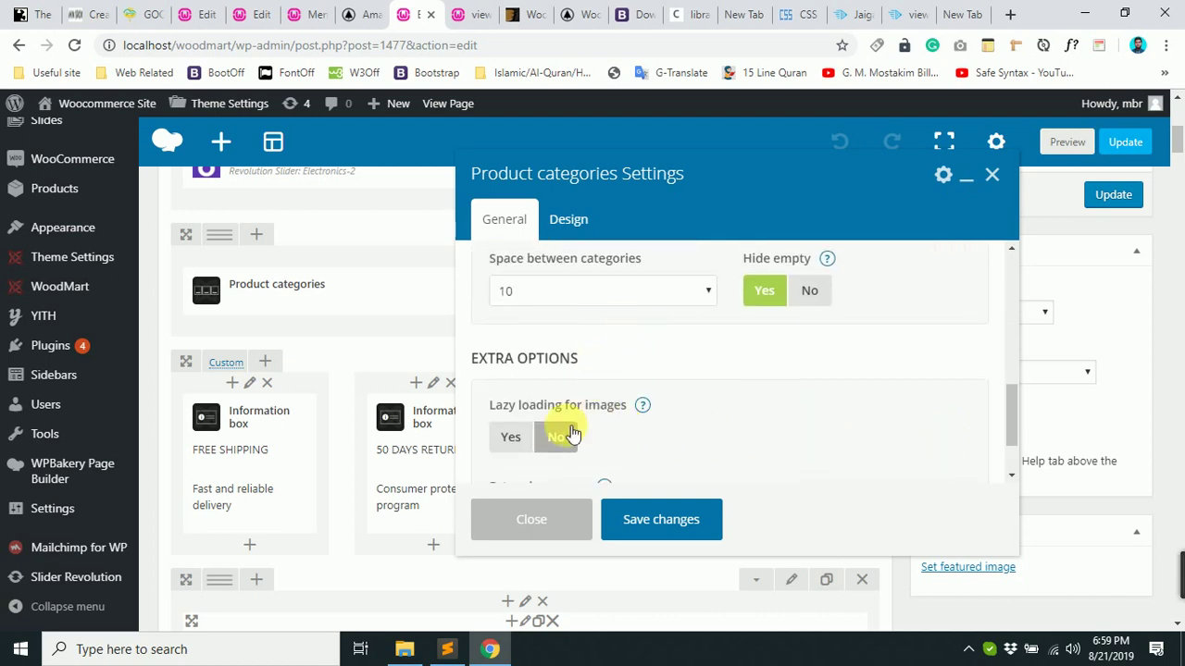
scroll(564, 421, "down", 3)
Examine the home page Product categories element's design settings, including the categories design and shadow option.
left_click(568, 219)
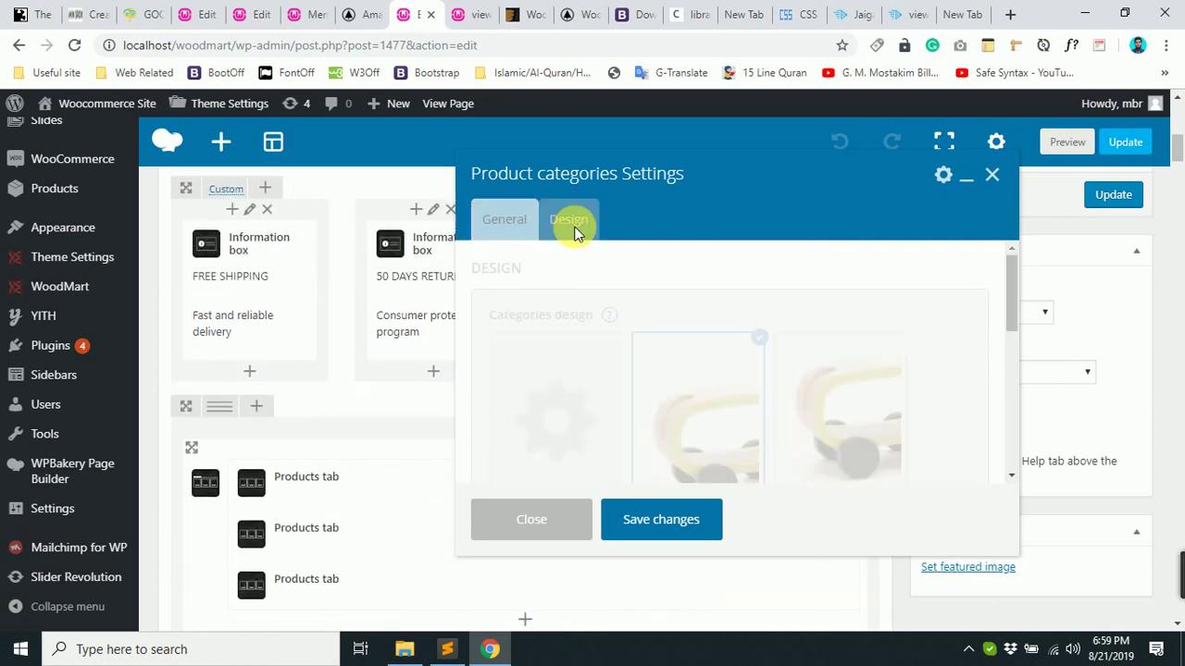
scroll(572, 344, "down", 2)
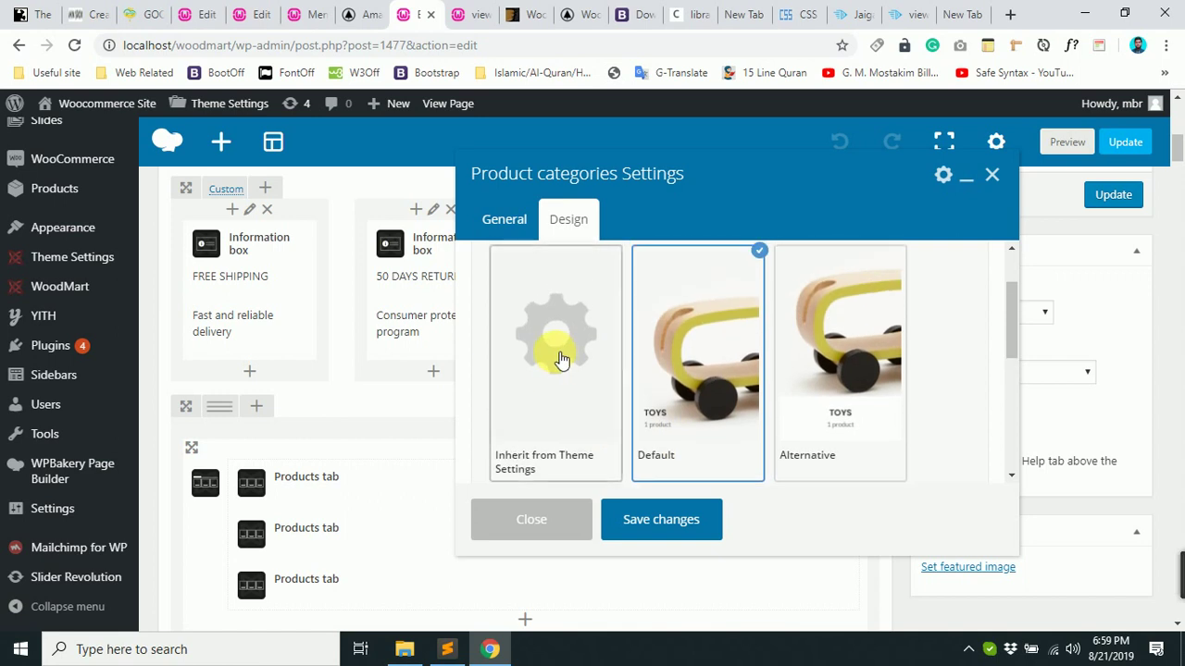
scroll(759, 397, "up", 2)
scroll(759, 397, "down", 4)
scroll(761, 400, "down", 5)
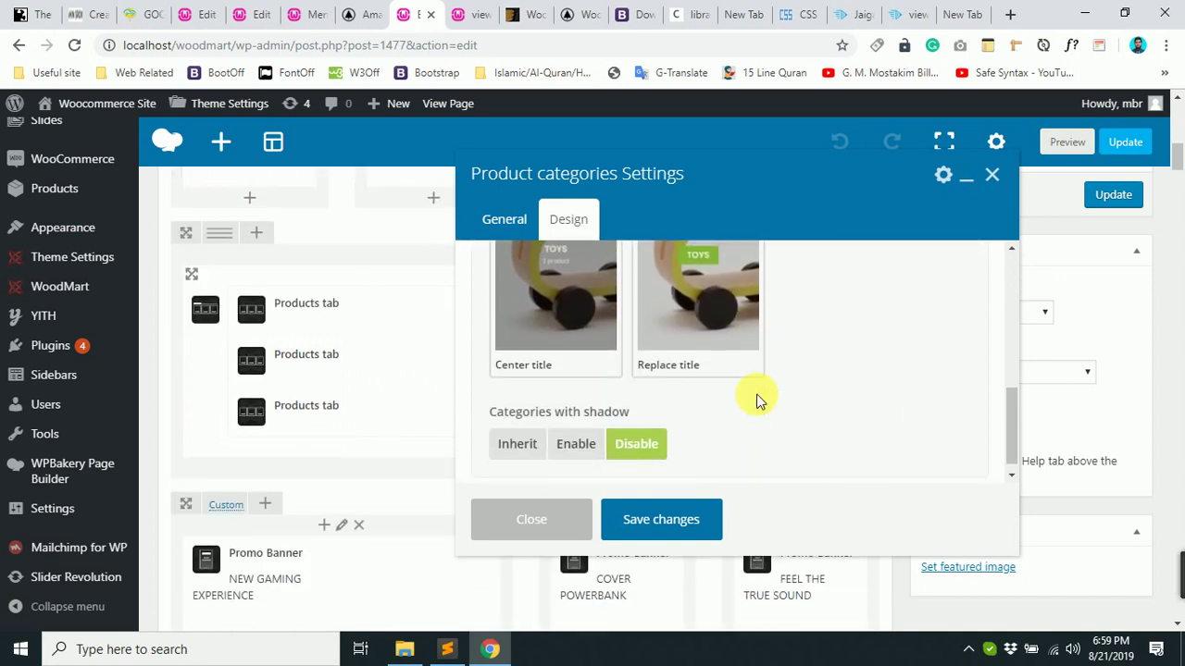
scroll(756, 400, "down", 1)
scroll(759, 397, "up", 4)
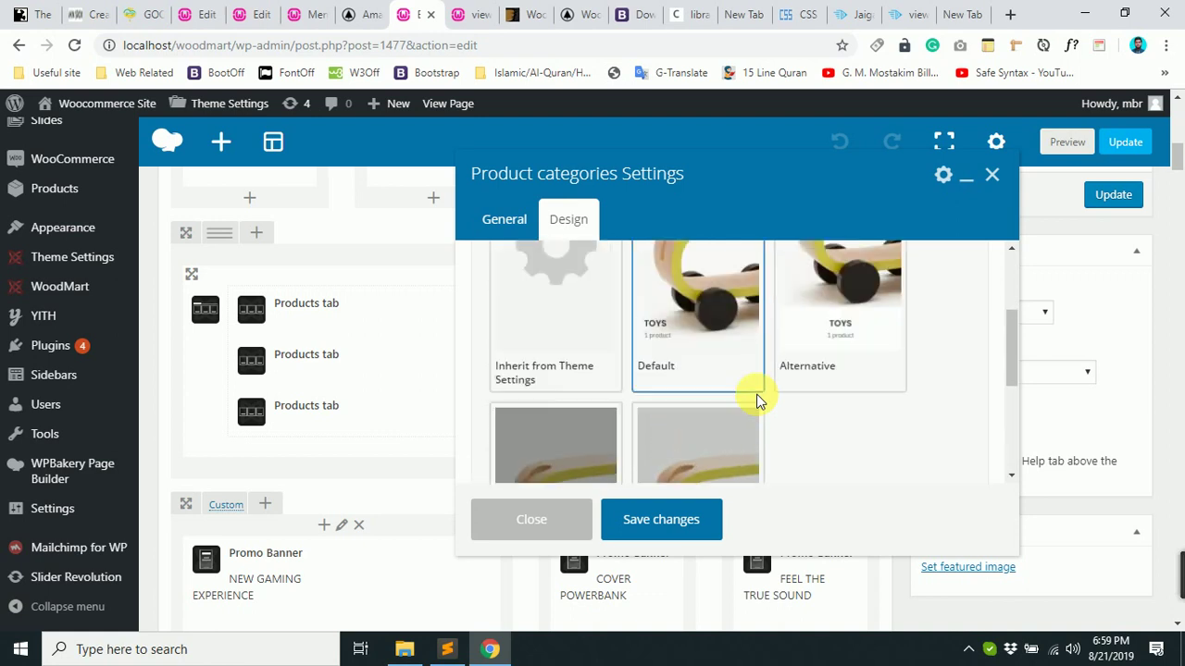
Return to the Amader Page editor and set its Product categories element's categories design to Default.
left_click(368, 12)
left_click(206, 12)
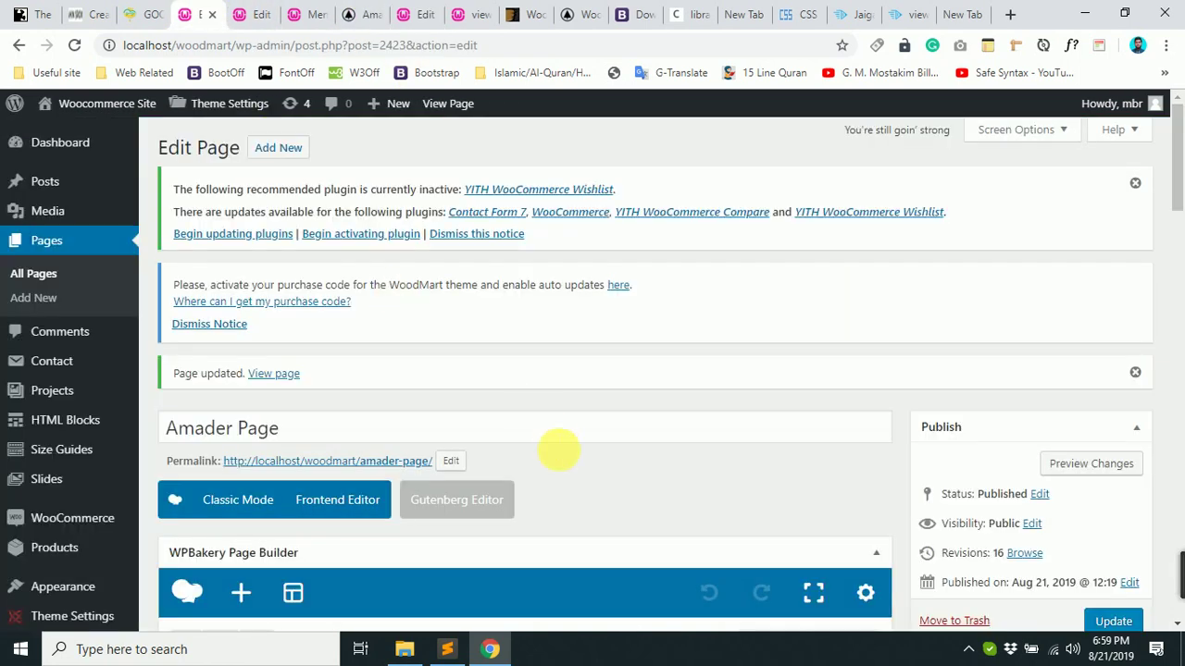
scroll(558, 452, "down", 5)
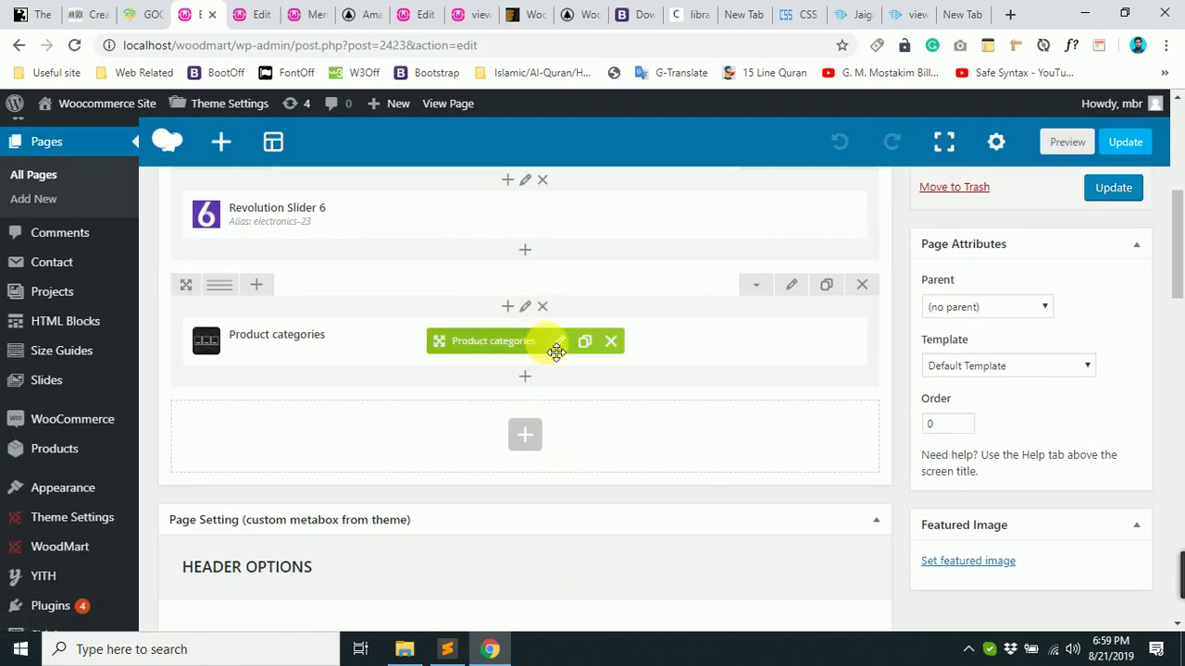
left_click(564, 342)
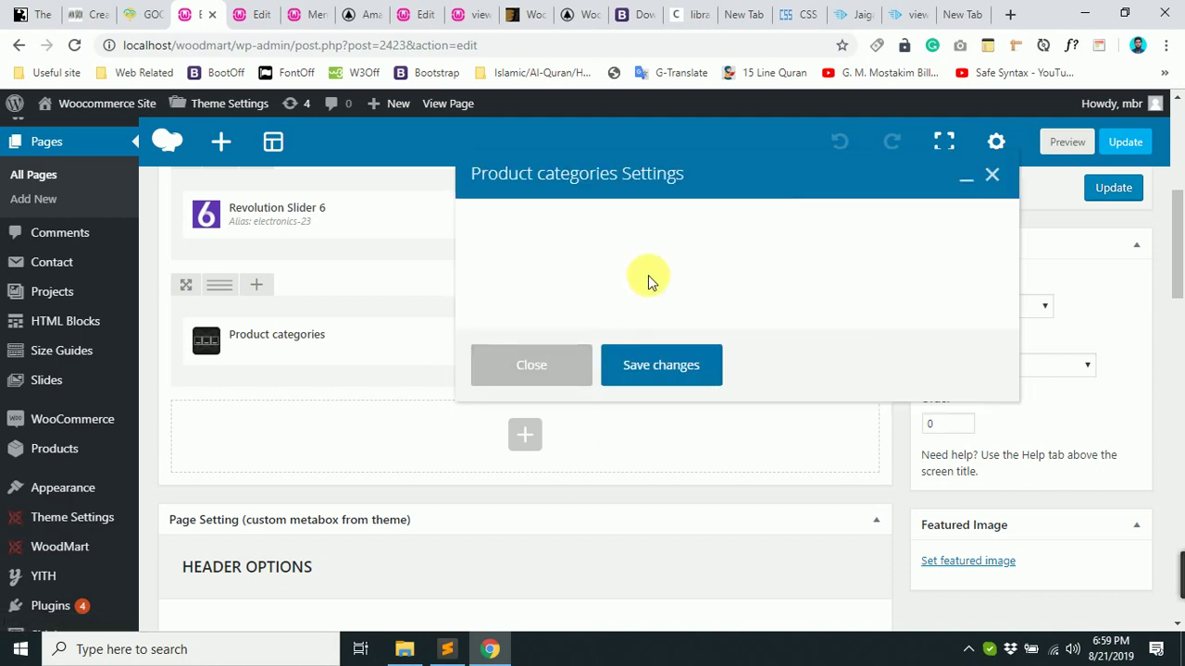
left_click(569, 221)
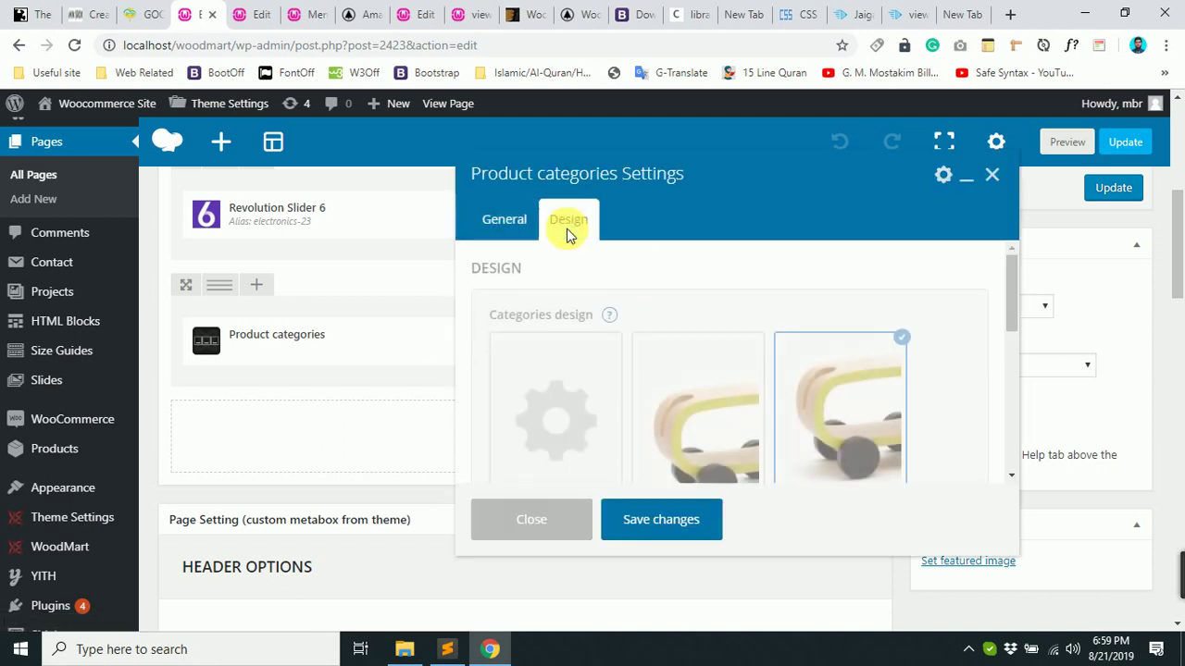
scroll(793, 401, "down", 1)
left_click(692, 338)
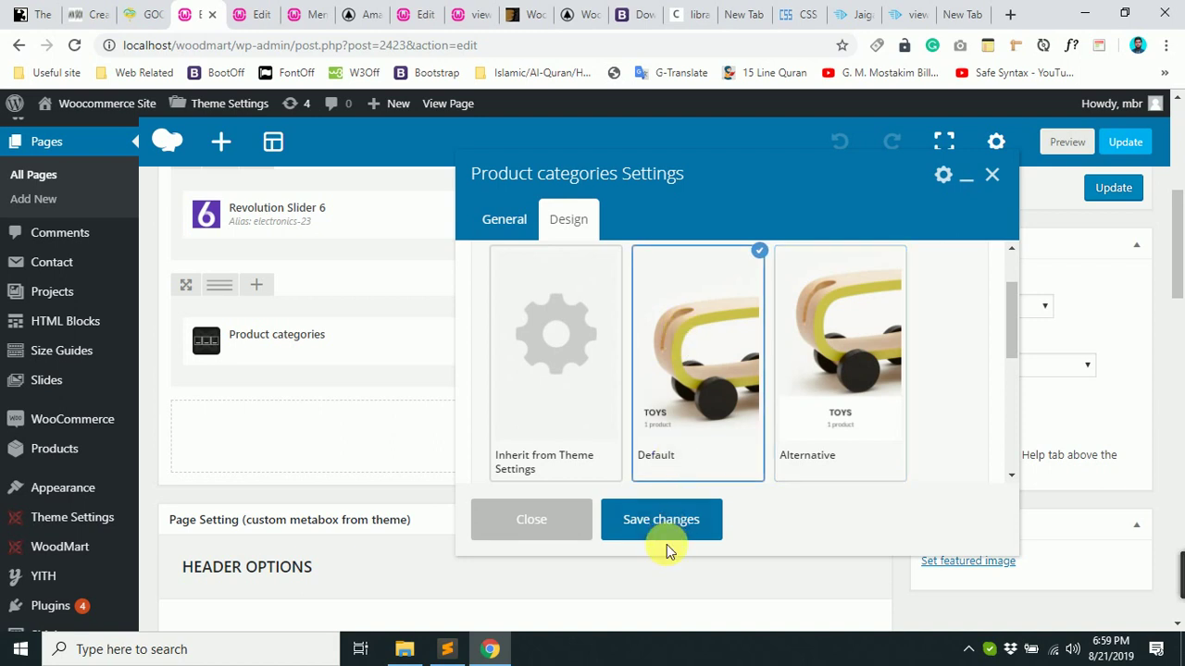
Set the Product categories element's columns to 6 and save its settings.
left_click(502, 218)
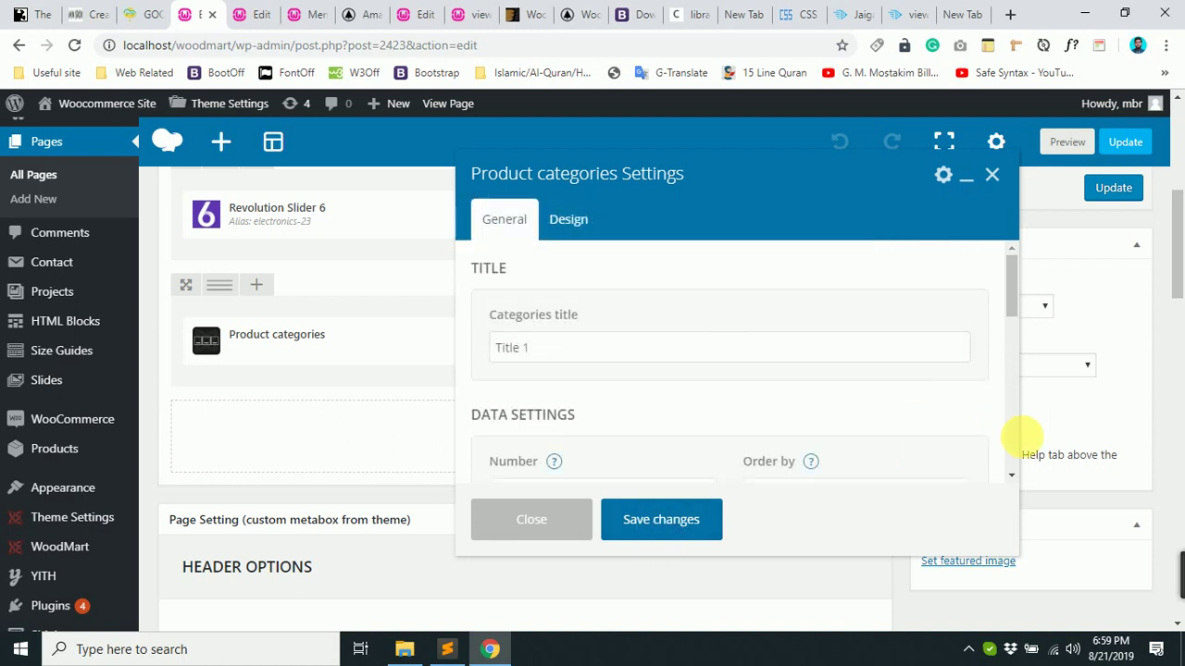
scroll(859, 429, "down", 2)
scroll(839, 397, "down", 5)
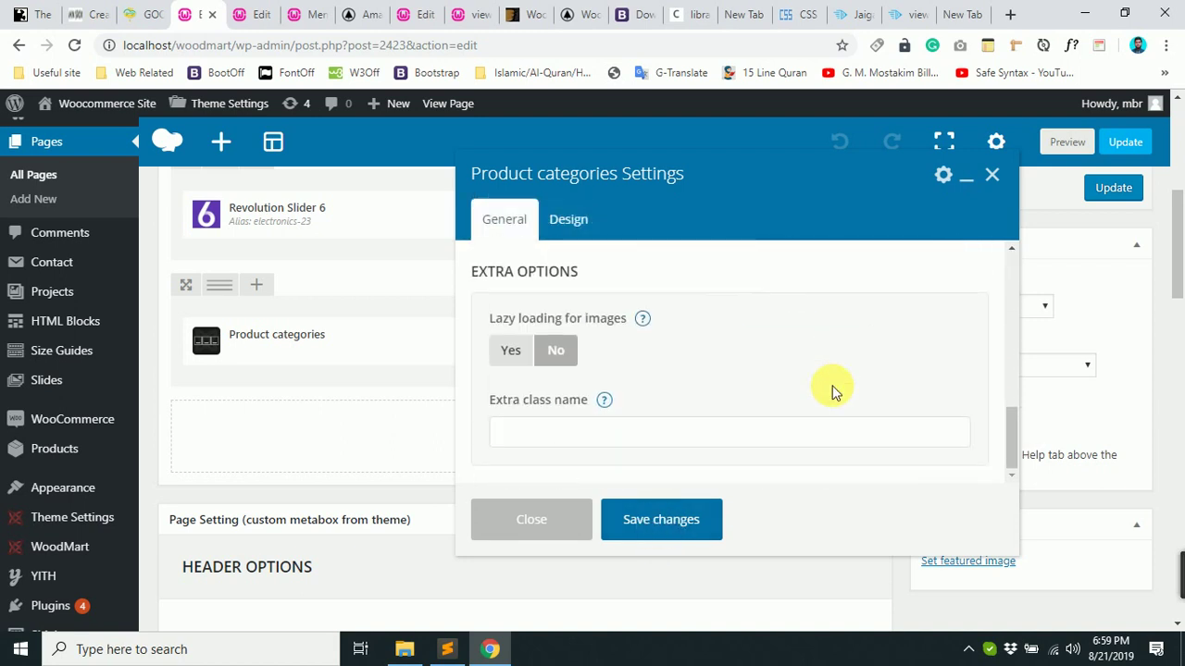
scroll(833, 389, "up", 3)
left_click_drag(884, 389, 968, 381)
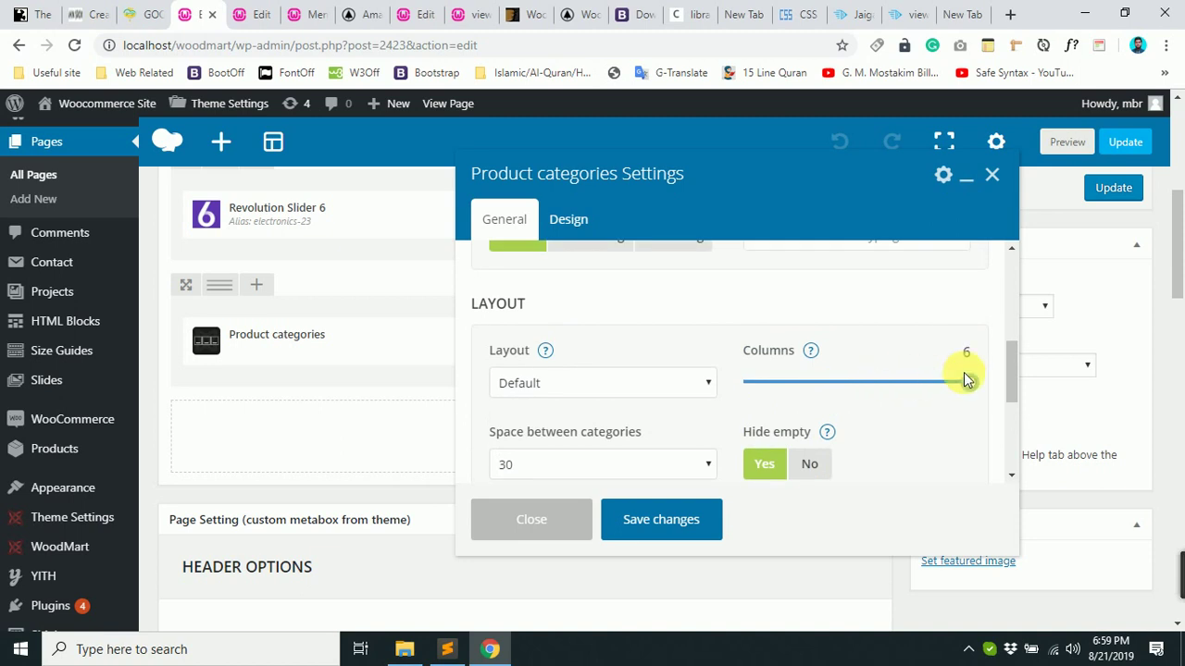
left_click(663, 520)
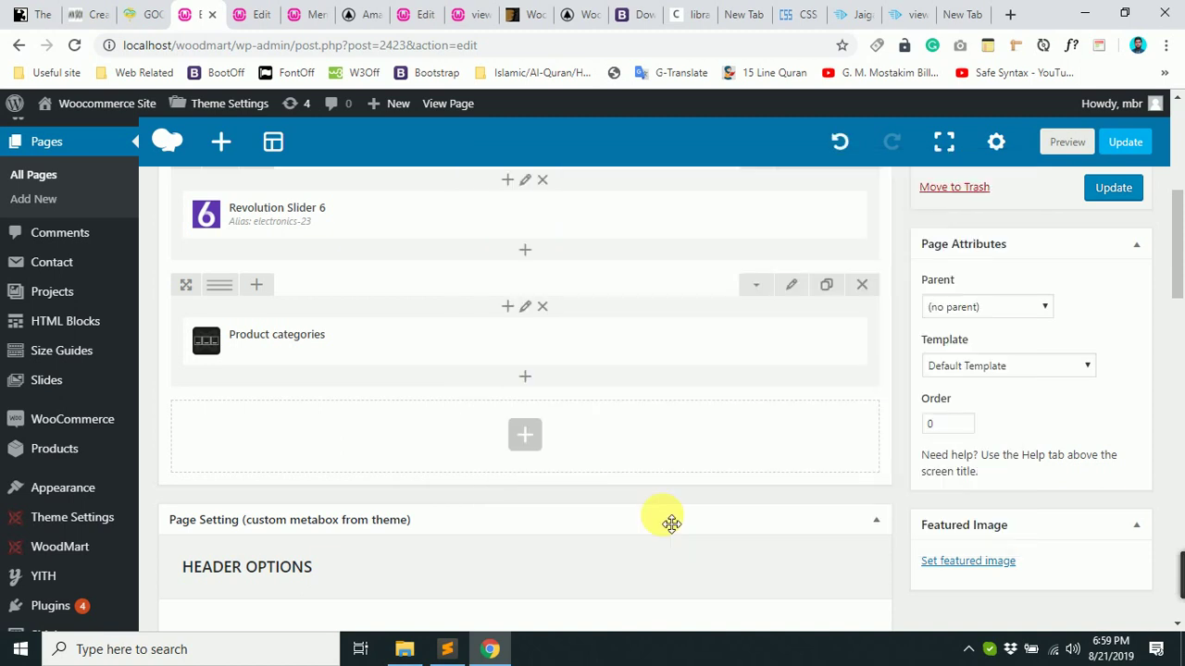
Update the Amader Page and check the category row on the live page.
left_click(1113, 192)
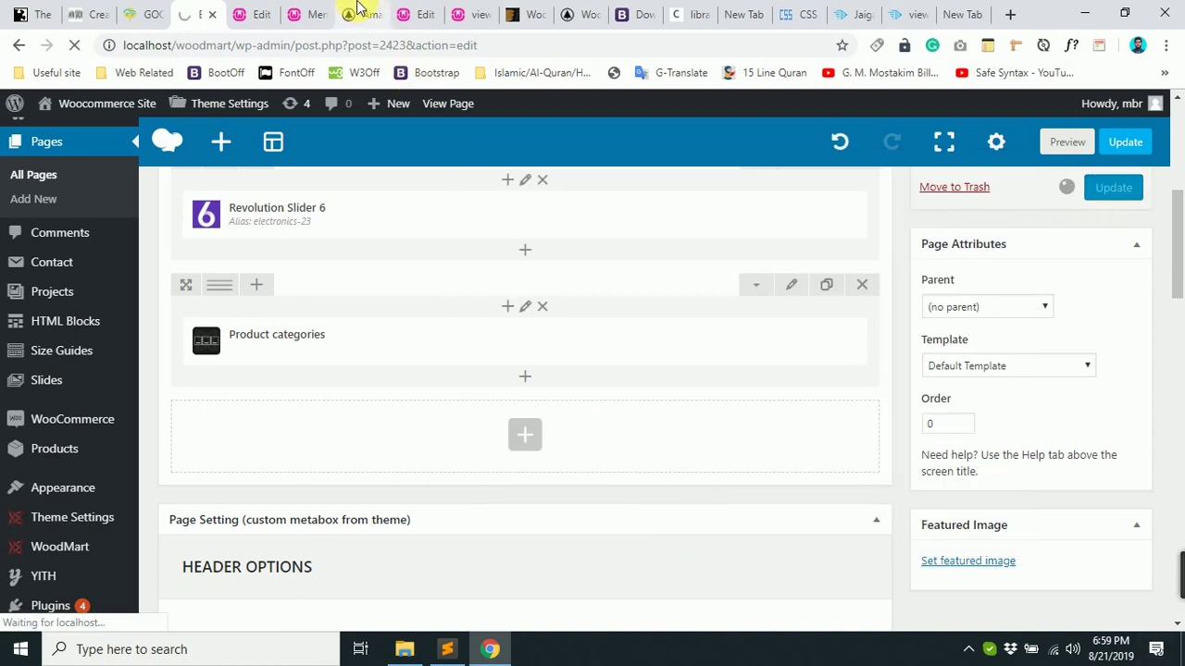
left_click(359, 12)
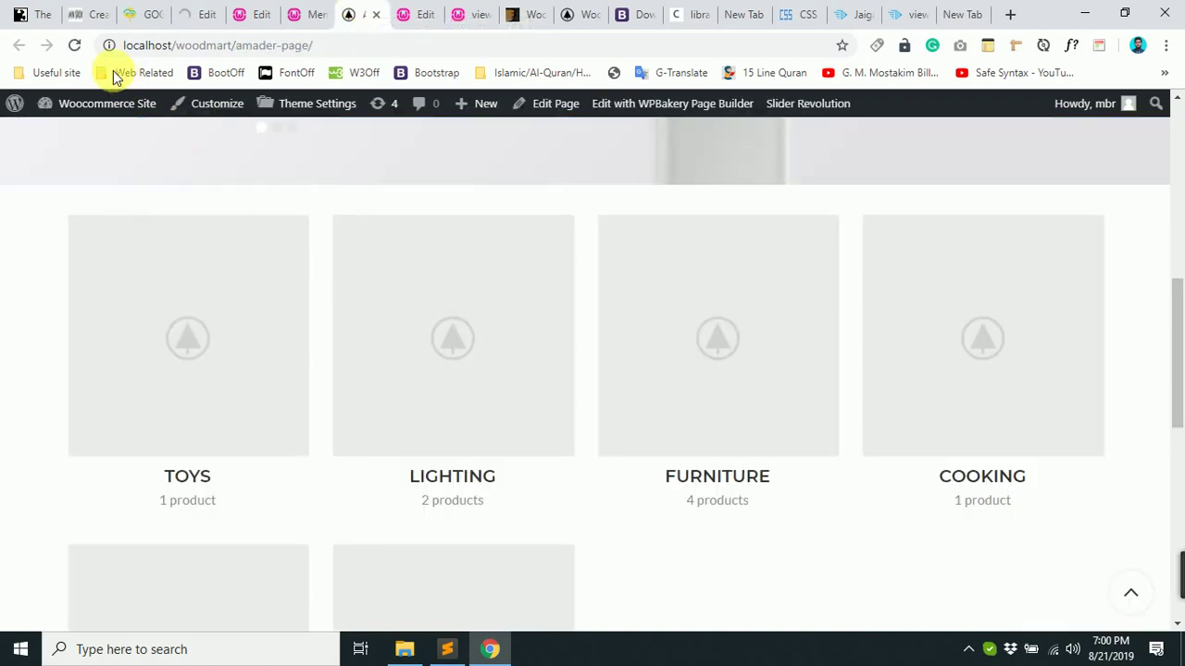
left_click(303, 11)
left_click(262, 11)
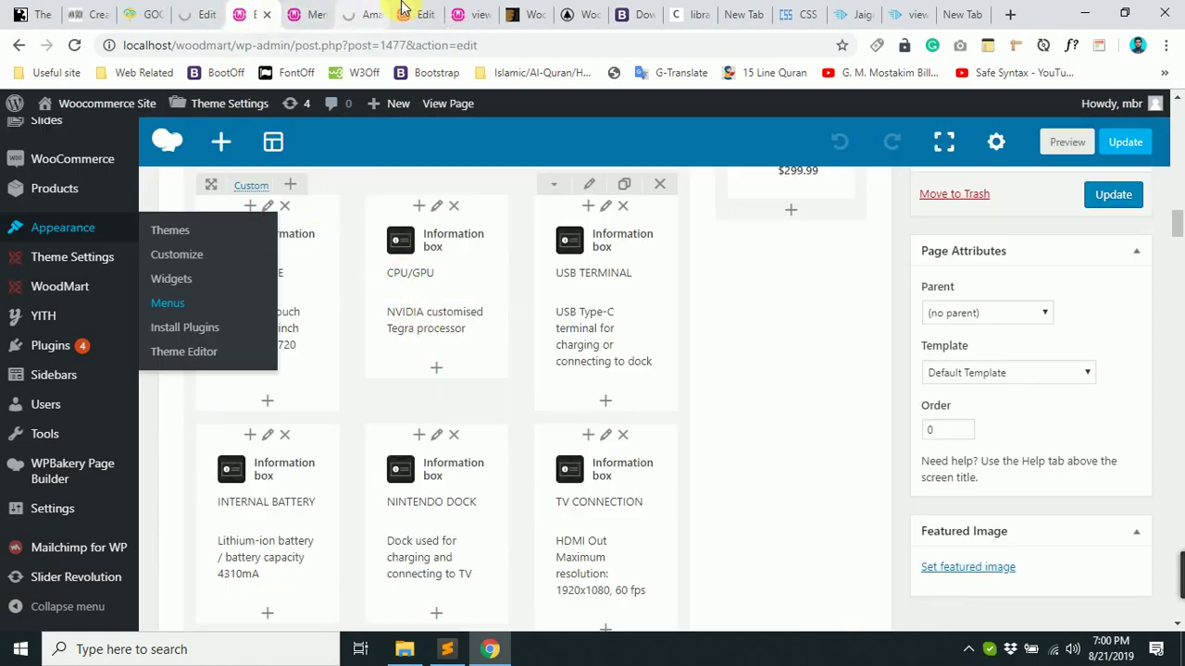
left_click(363, 13)
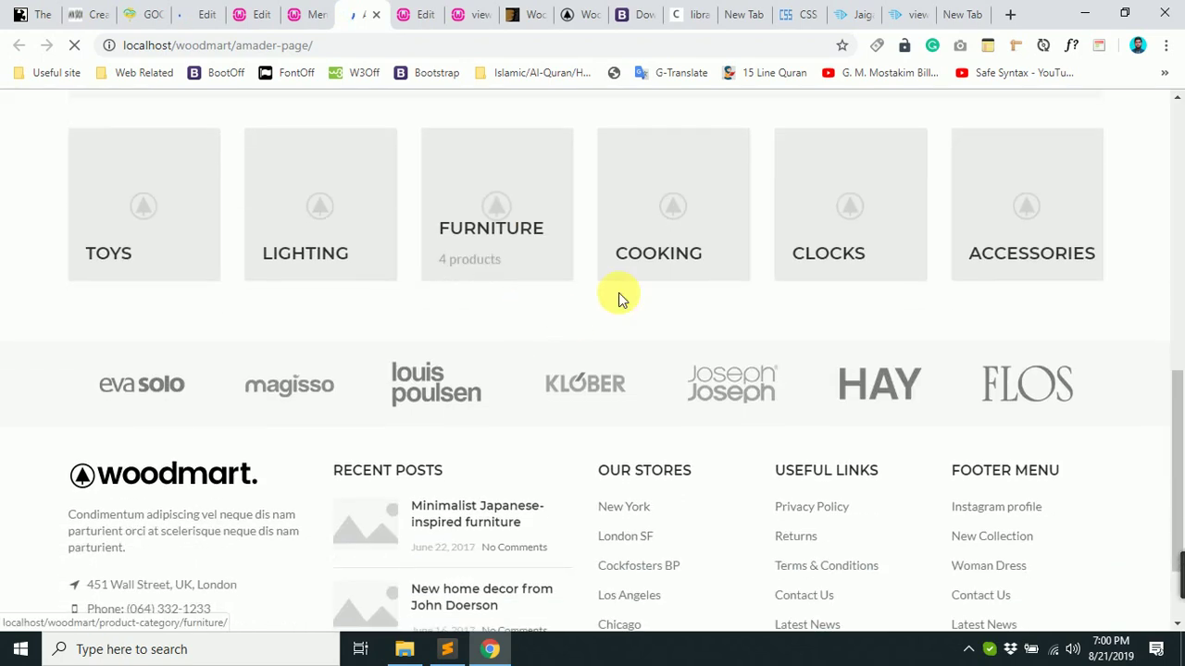
Set the space between categories to 10 in the Amader Page's Product categories element and save the settings.
left_click(190, 13)
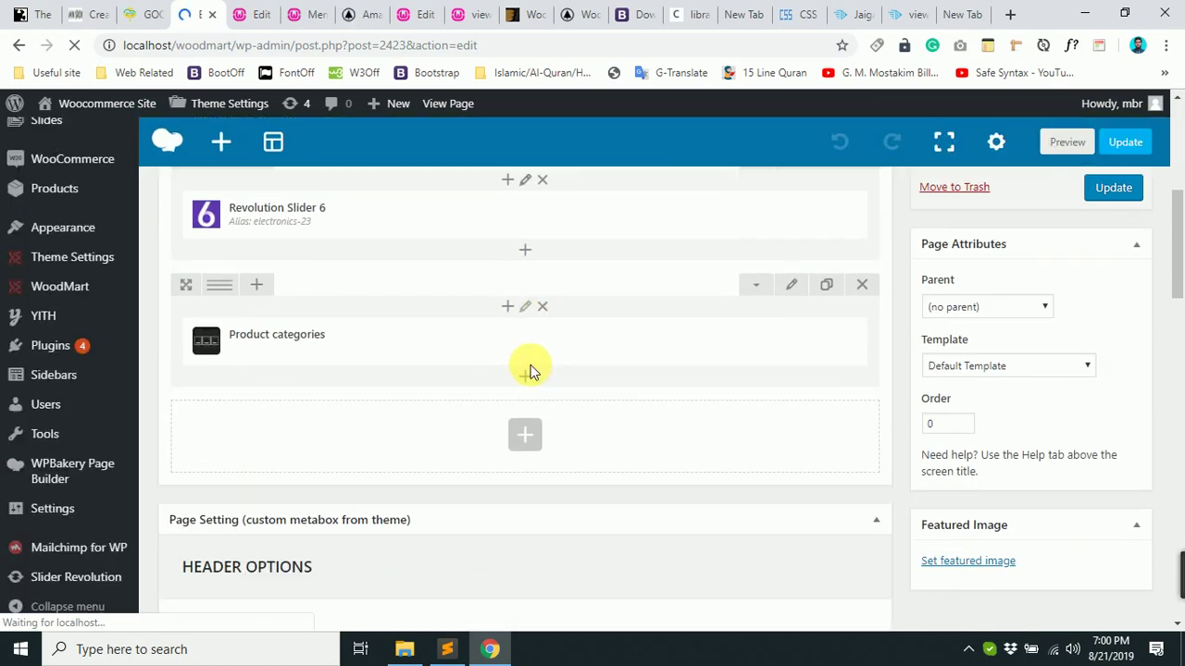
left_click(562, 342)
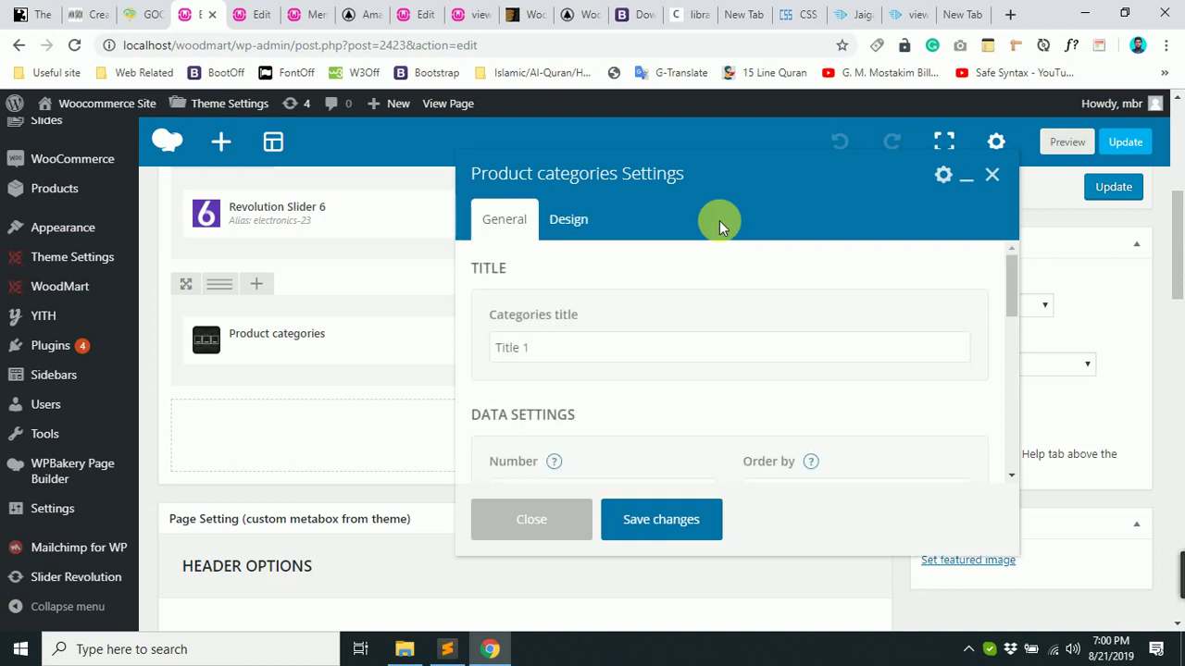
left_click(580, 222)
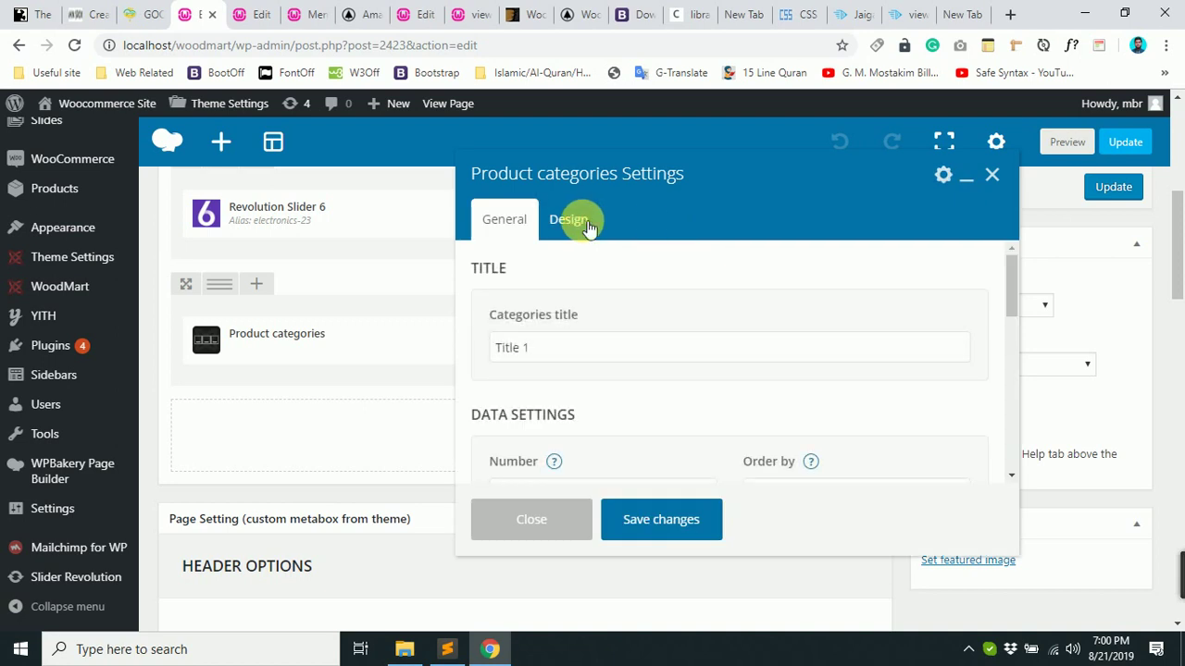
left_click(521, 219)
scroll(606, 307, "down", 1)
scroll(612, 310, "down", 2)
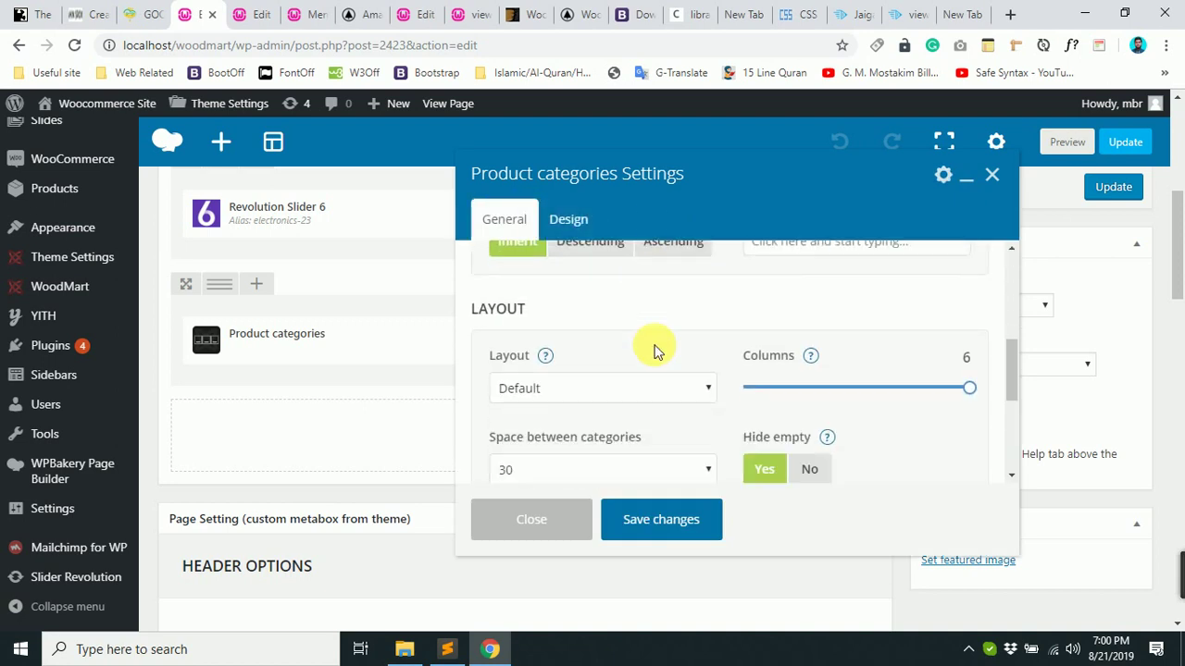
left_click(501, 371)
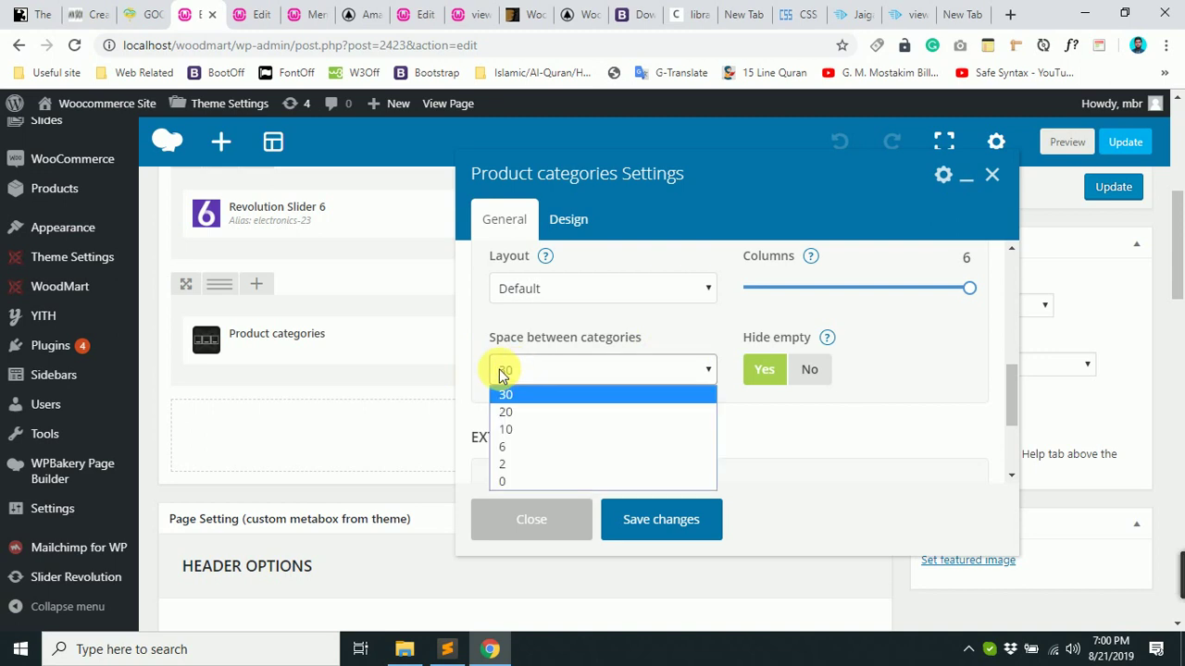
left_click(507, 431)
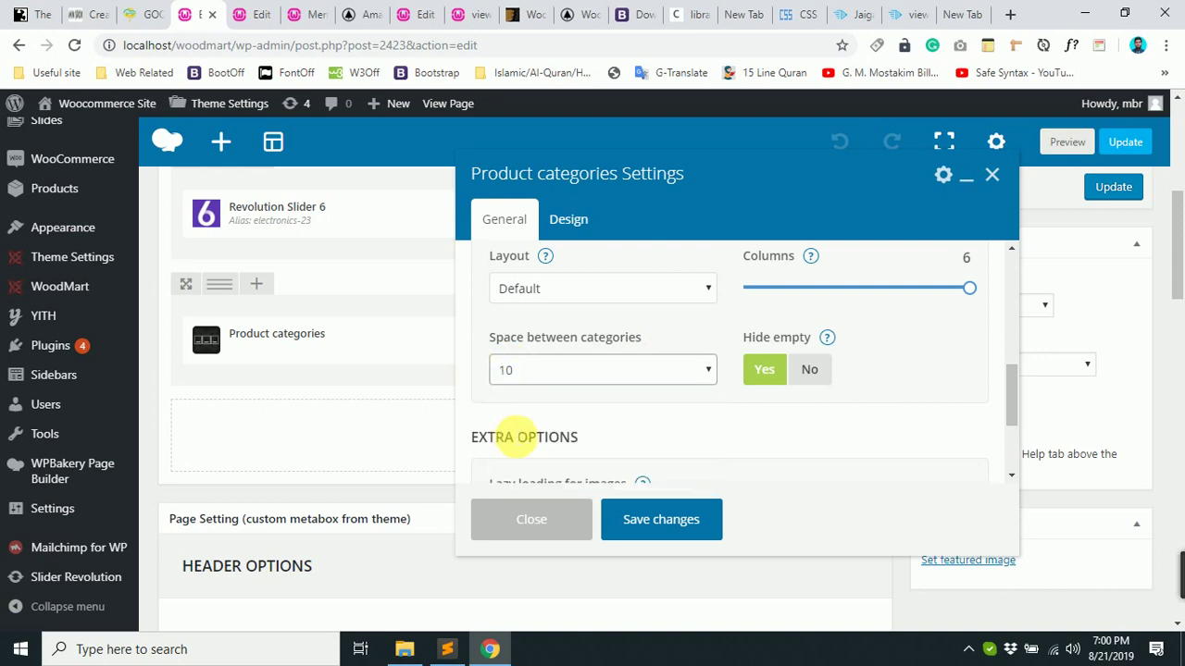
left_click(682, 521)
Update the Amader Page and reload its live page to check the spacing between the product categories.
left_click(1104, 188)
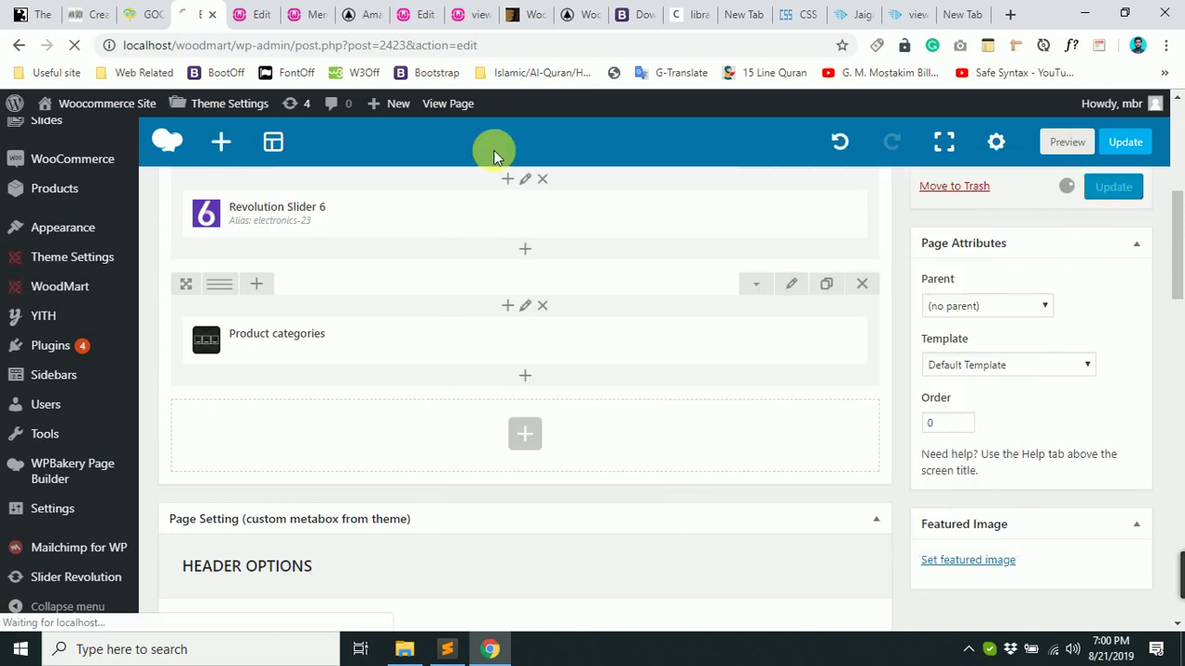
left_click(347, 15)
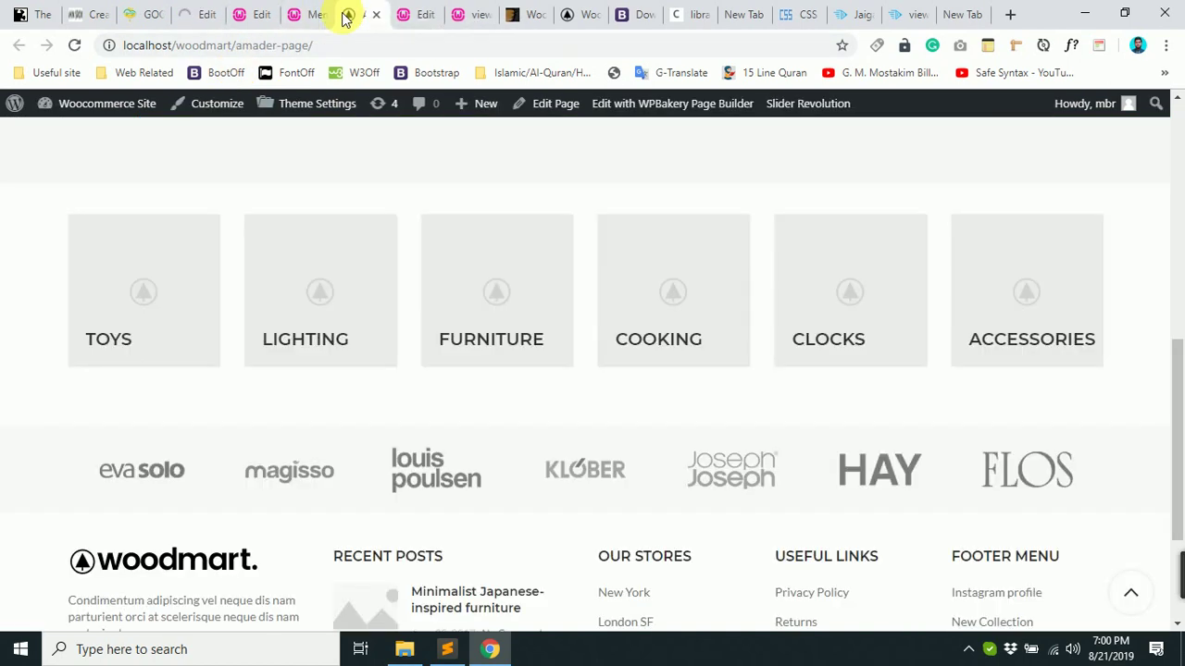
left_click(75, 46)
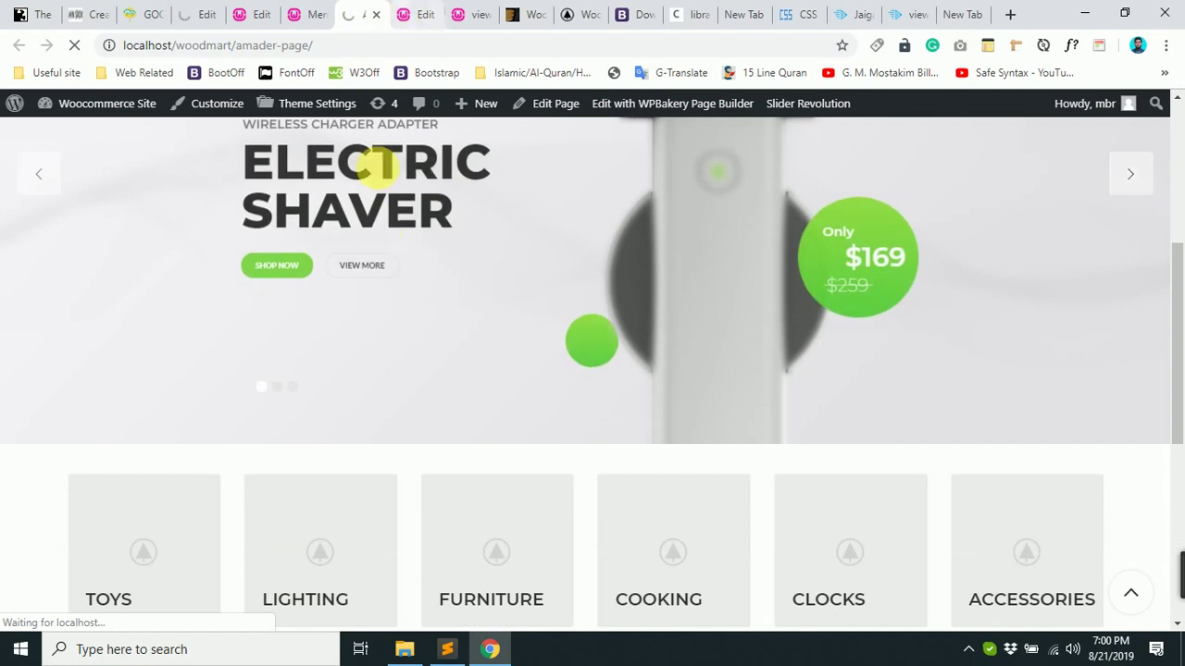
scroll(404, 338, "down", 2)
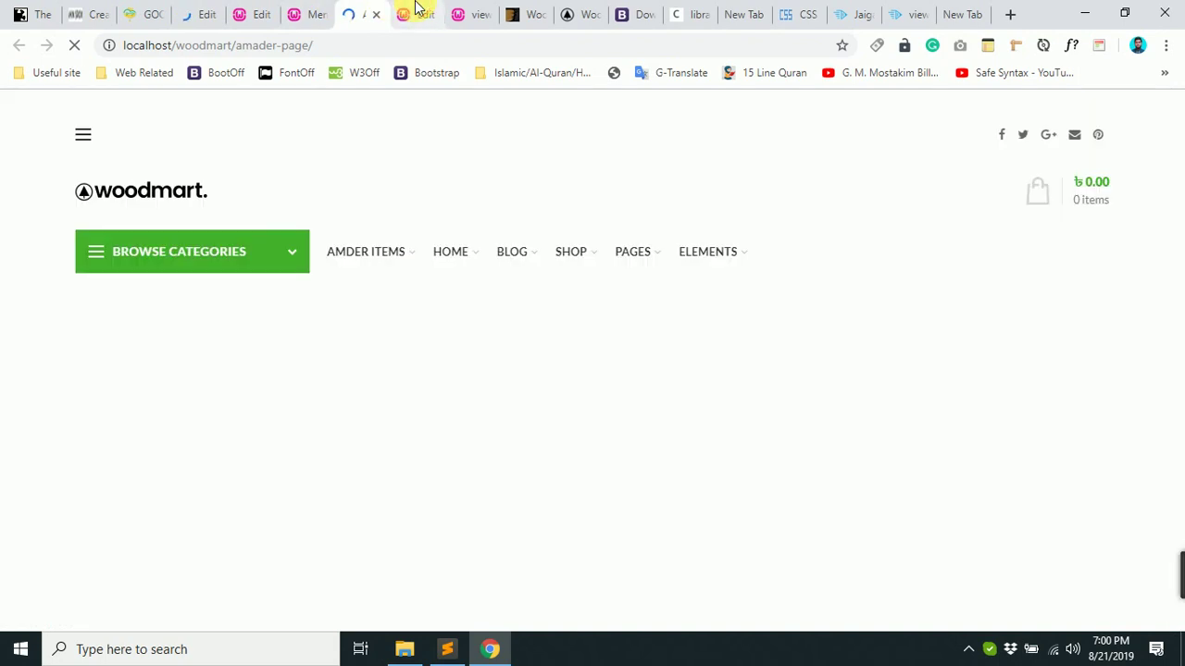
Close the Home electronics-2 element settings, open that page live and compare its category row with the Amader Page's.
left_click(418, 14)
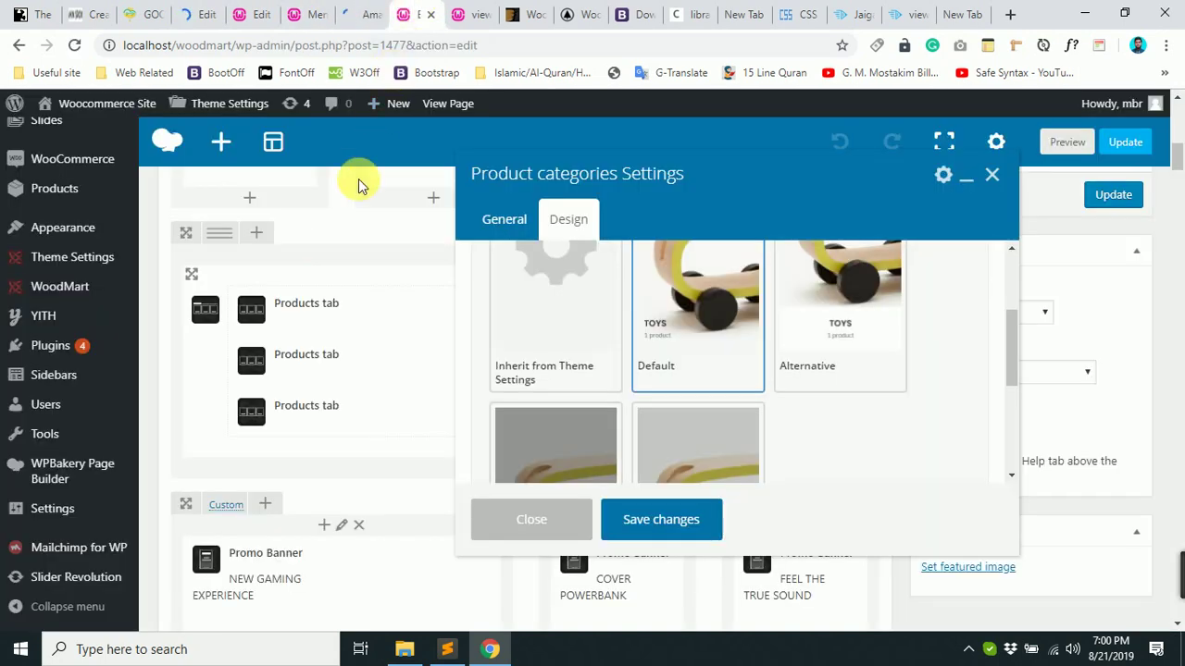
scroll(432, 158, "up", 5)
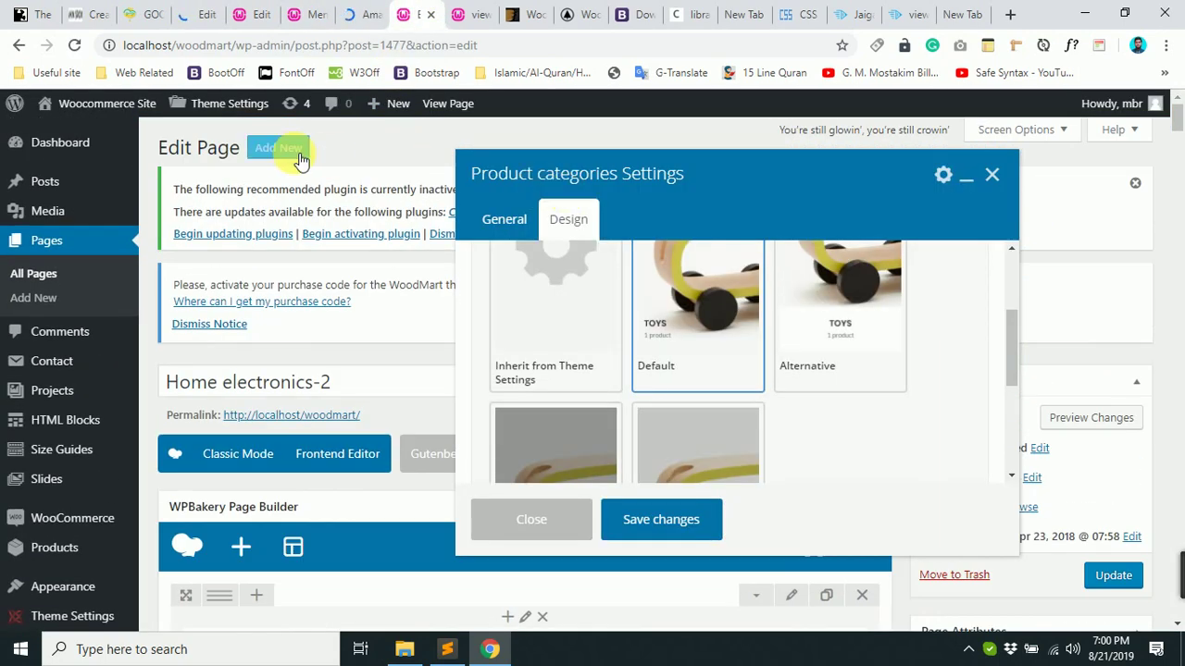
left_click(992, 179)
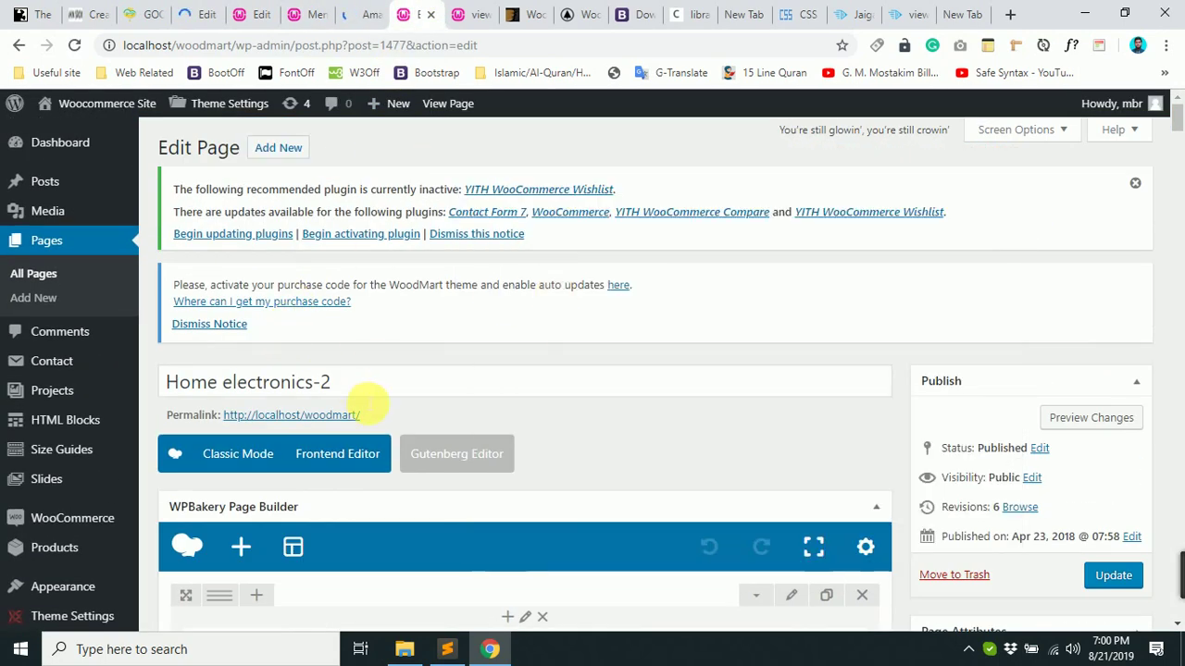
left_click(338, 416)
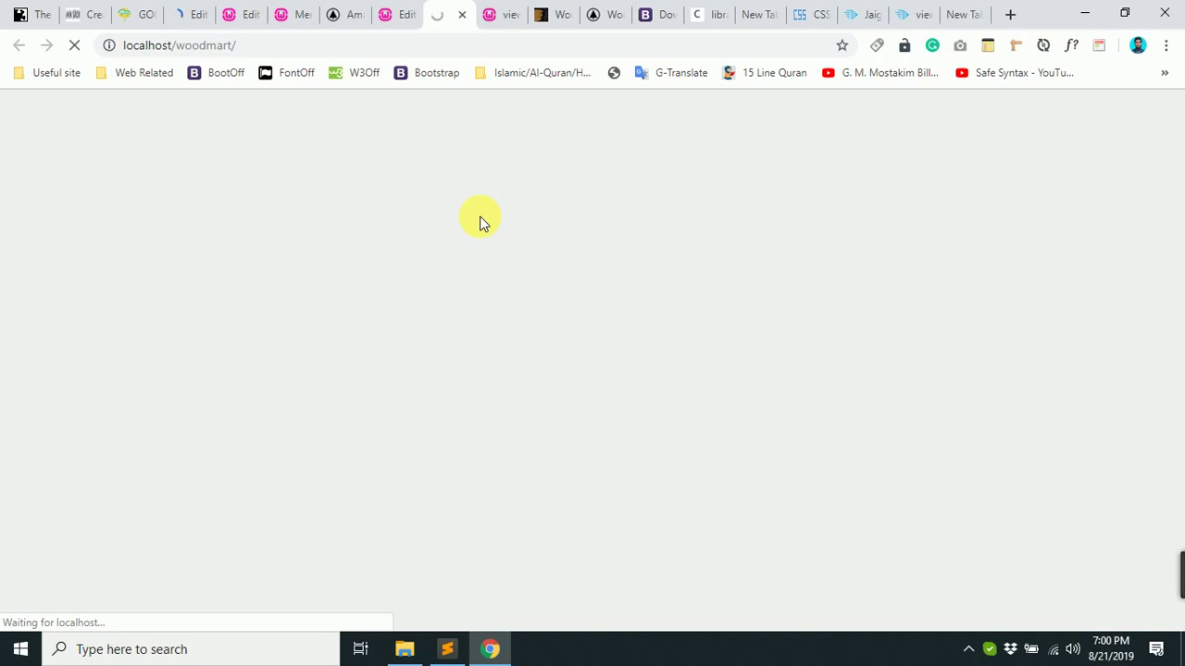
left_click(357, 10)
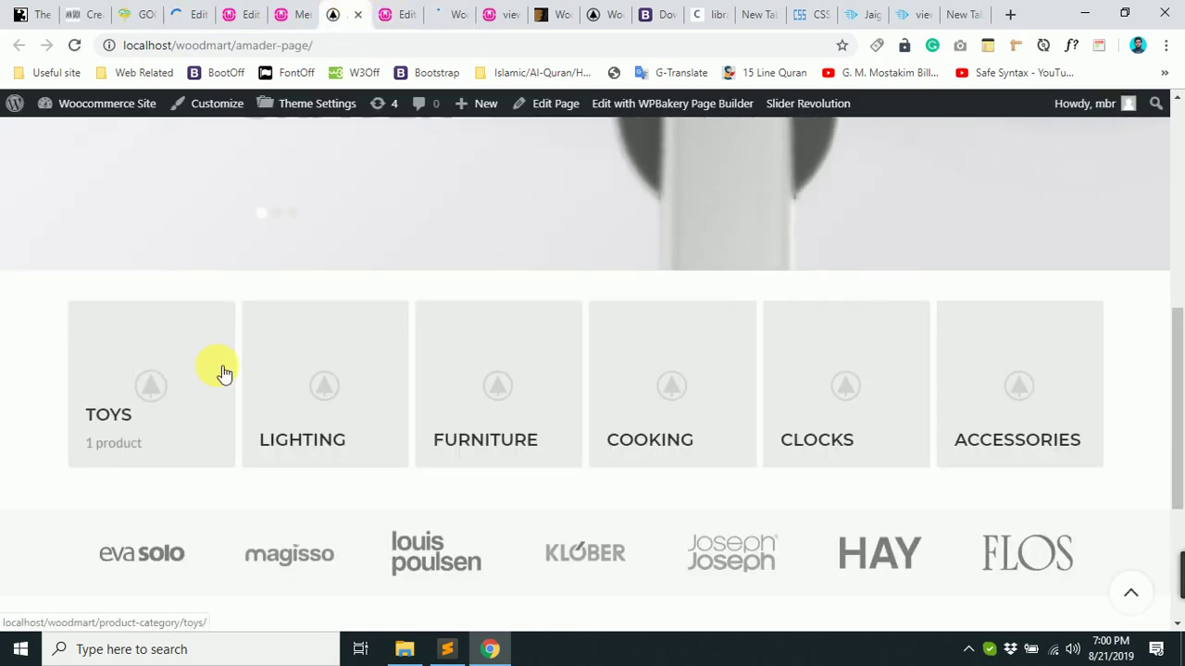
left_click(450, 9)
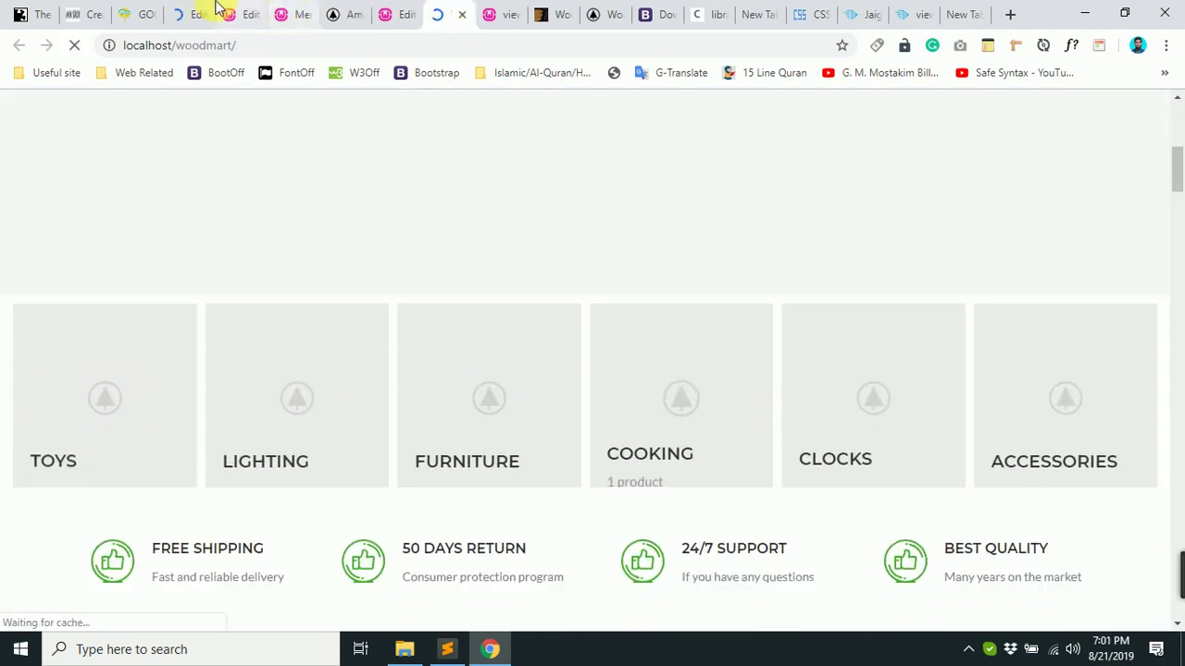
Set the row stretch of the Amader Page's product categories row to Stretch row and save the row settings.
left_click(192, 13)
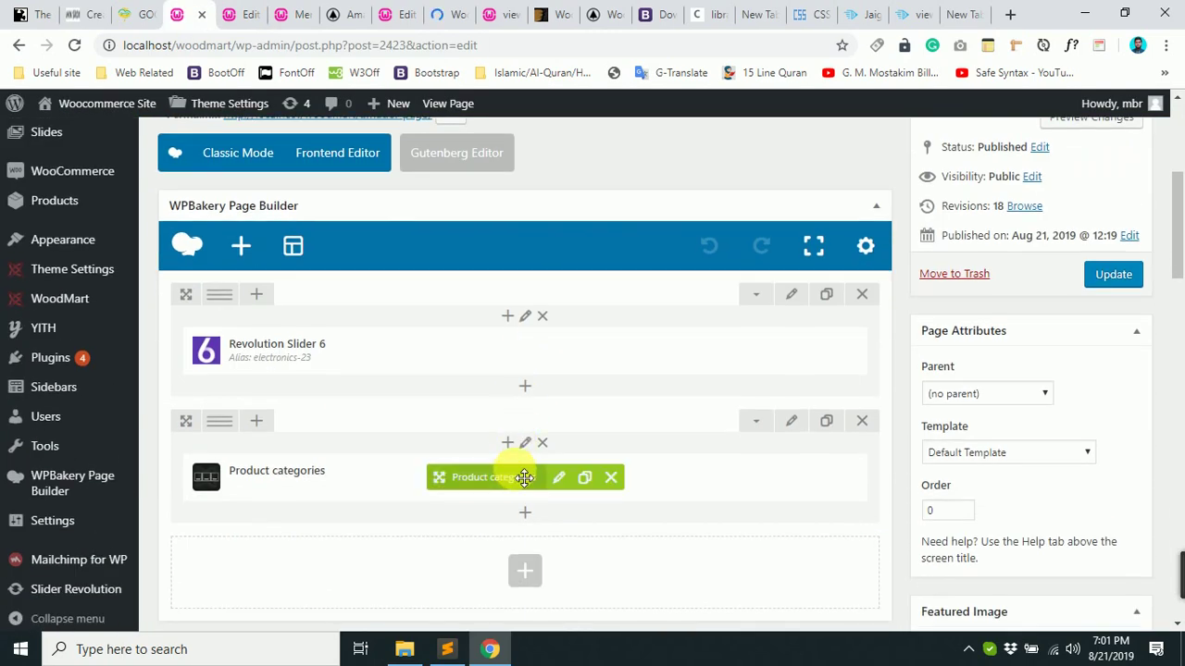
left_click(535, 446)
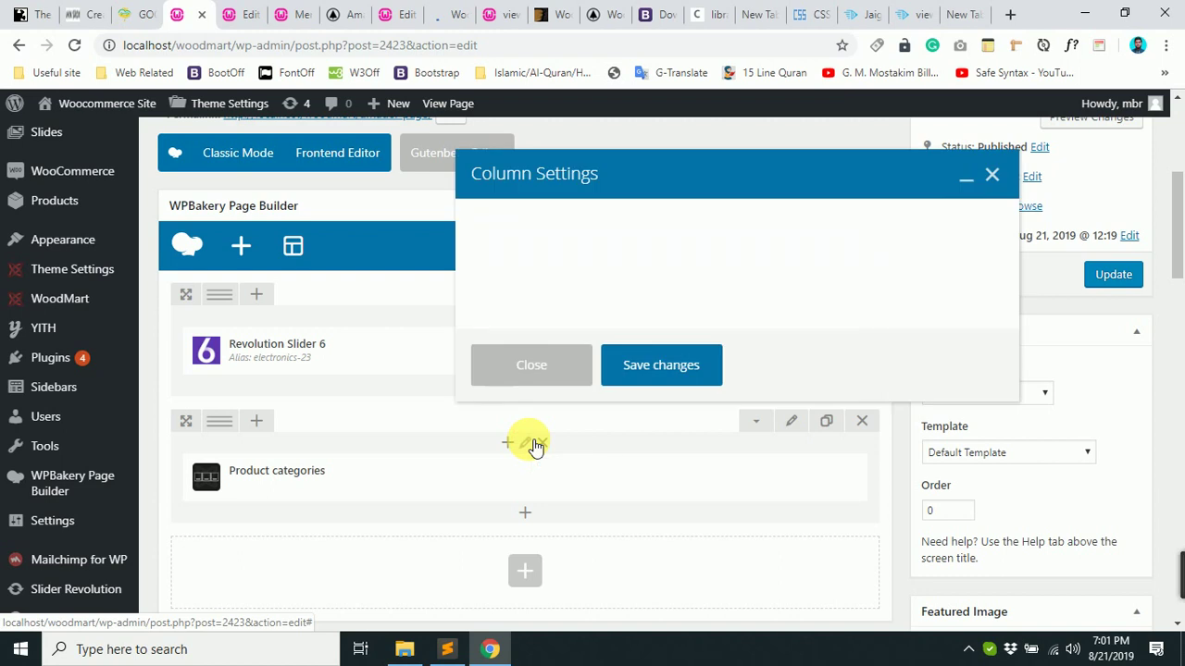
left_click(992, 175)
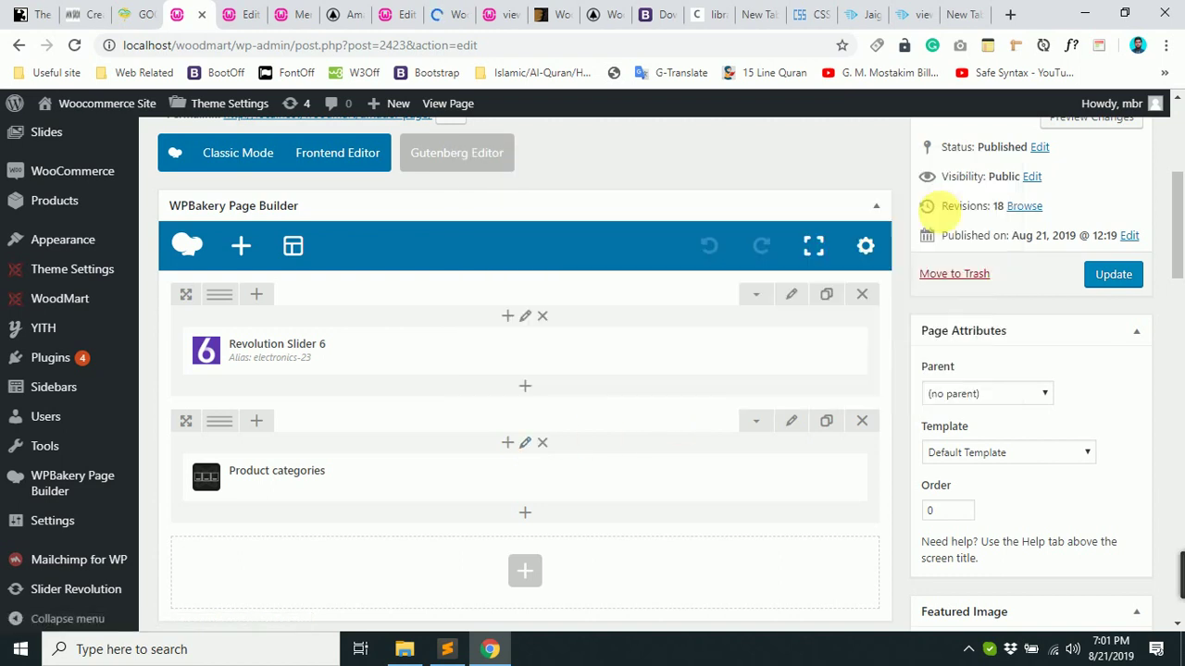
left_click(791, 425)
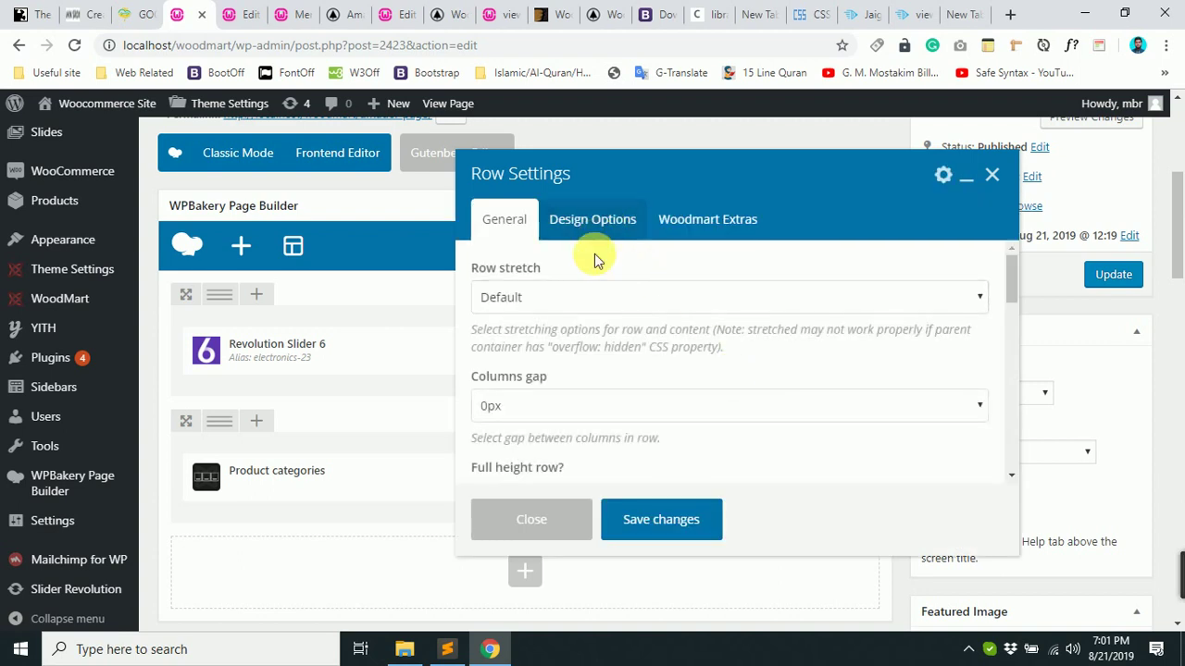
left_click(587, 297)
left_click(575, 341)
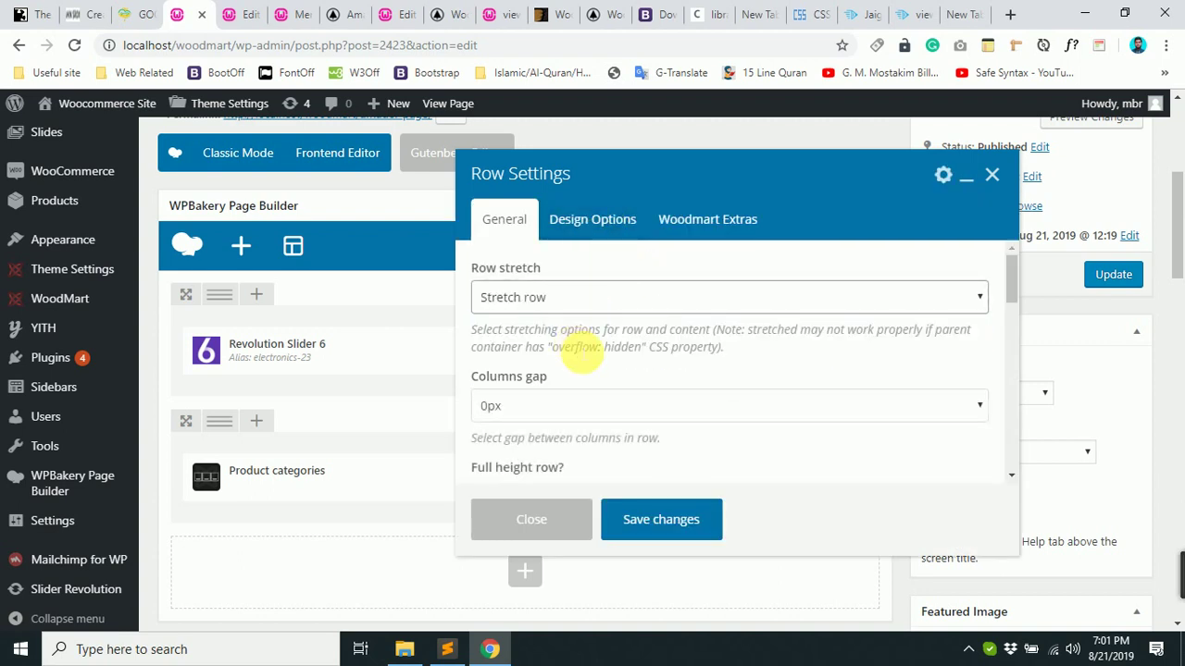
left_click(652, 513)
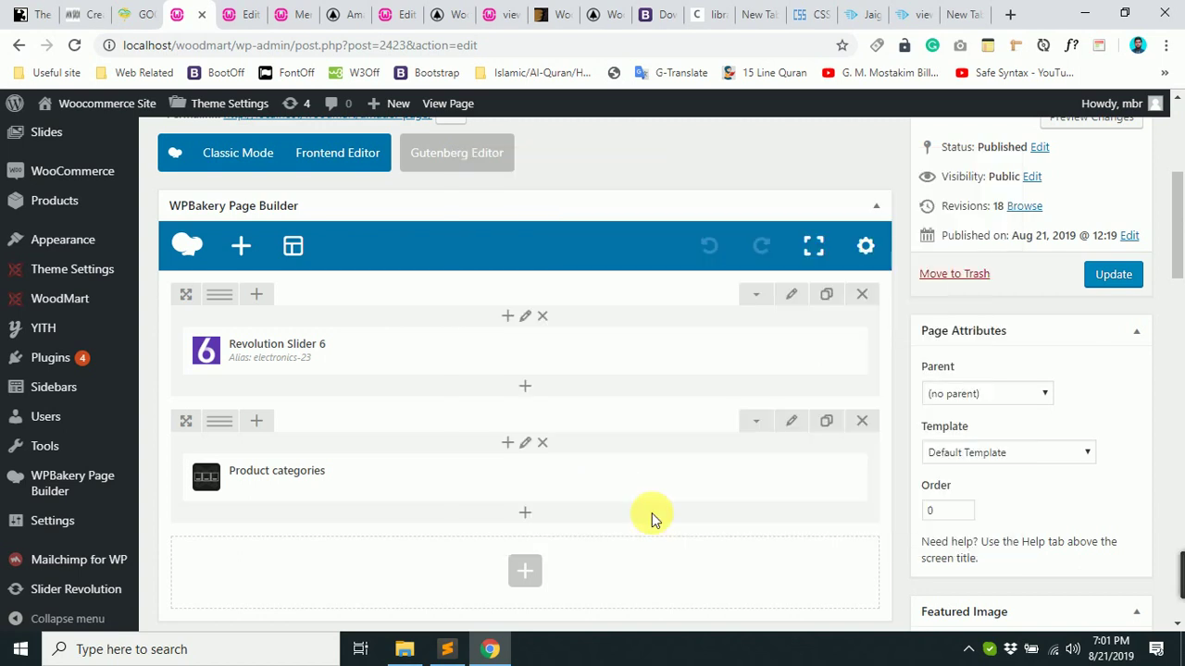
Update the Amader Page and reload the live page to check the width of the category row.
left_click(1113, 275)
left_click(331, 14)
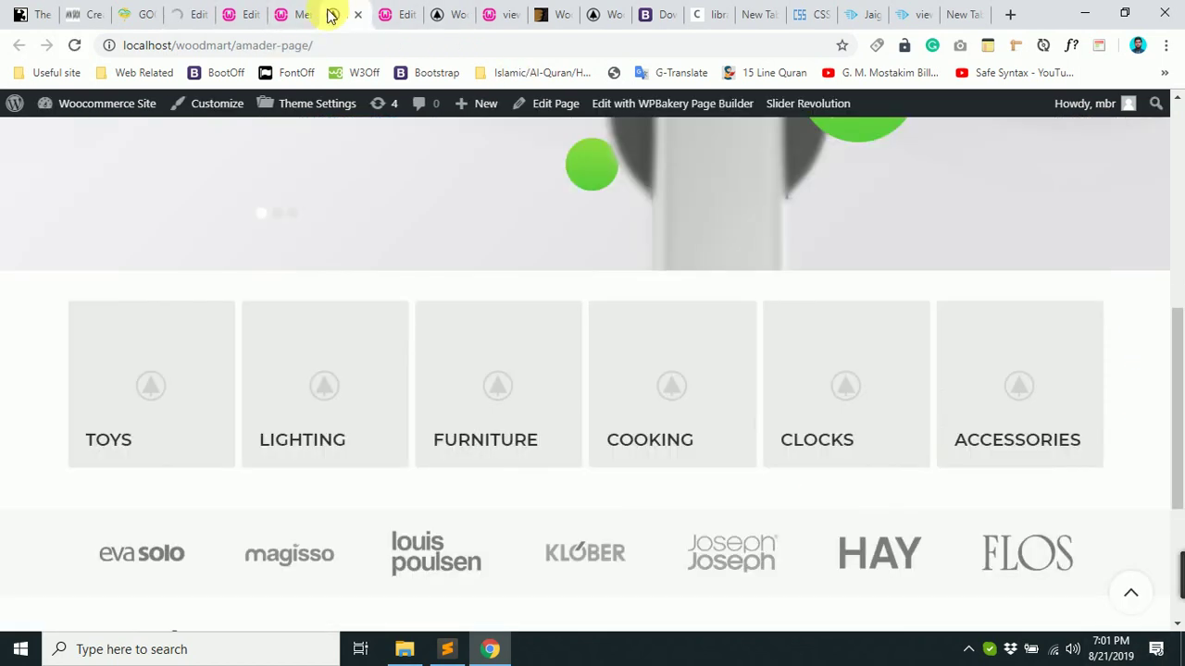
left_click(75, 44)
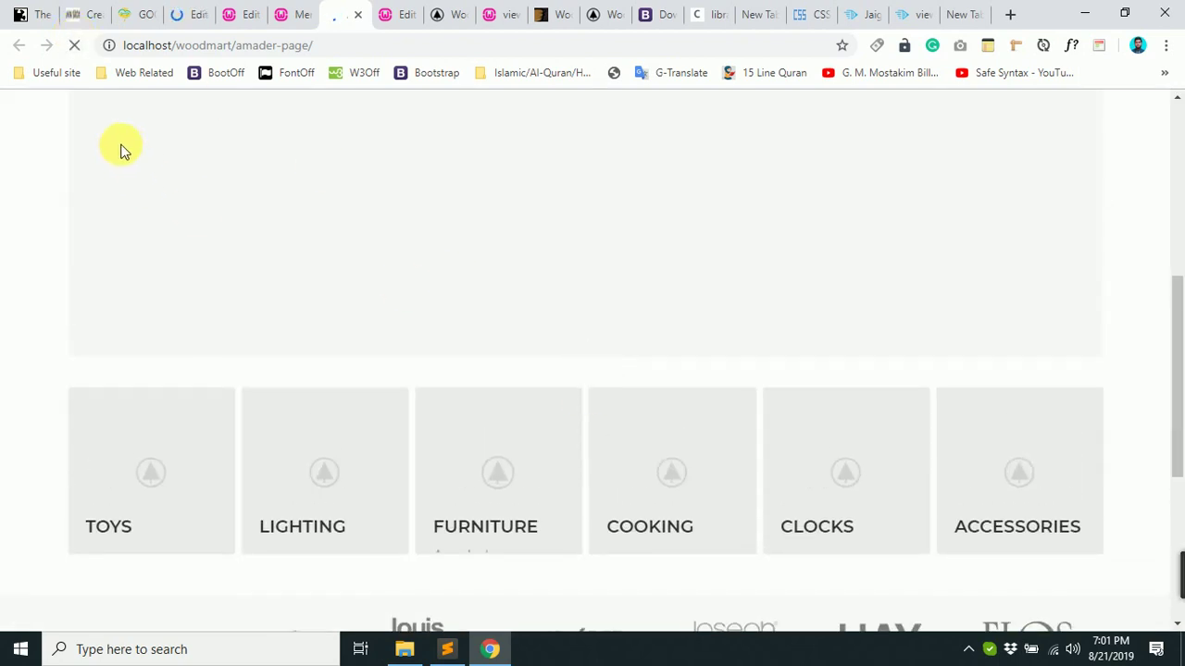
left_click(193, 11)
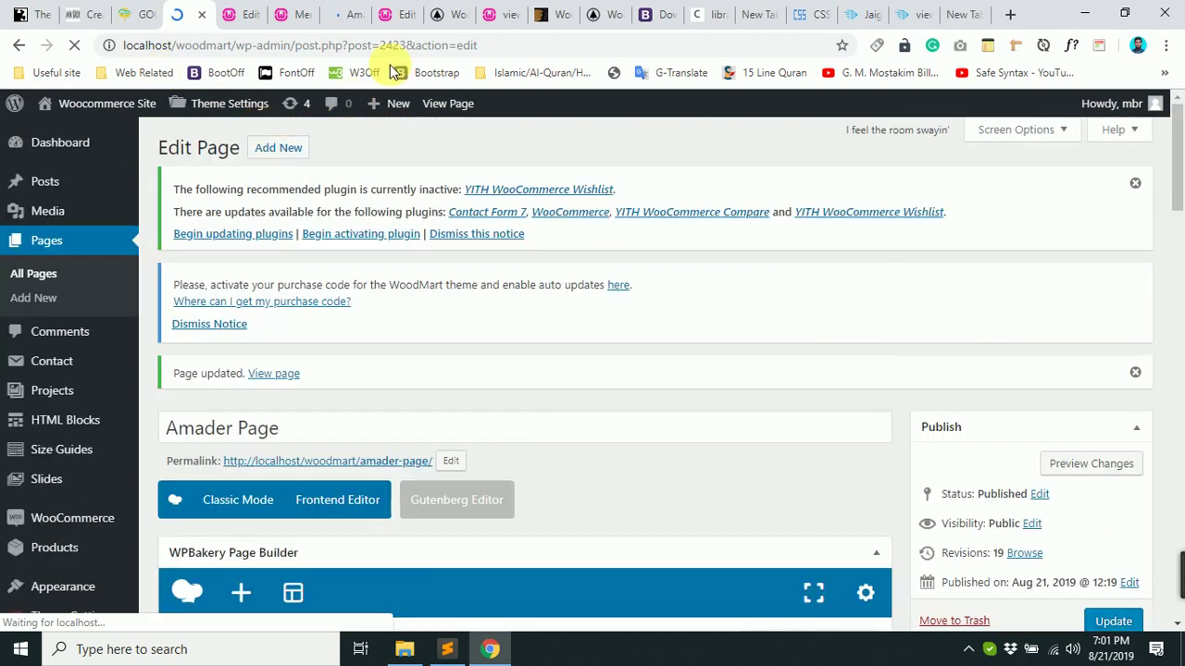
left_click(344, 13)
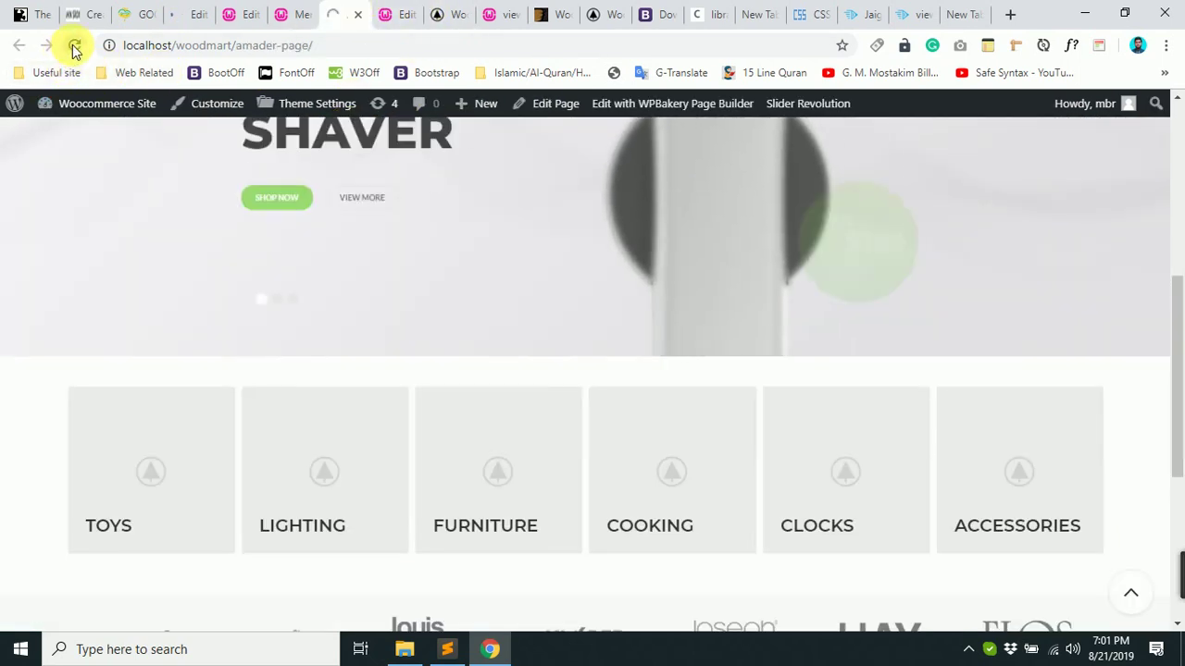
left_click(74, 46)
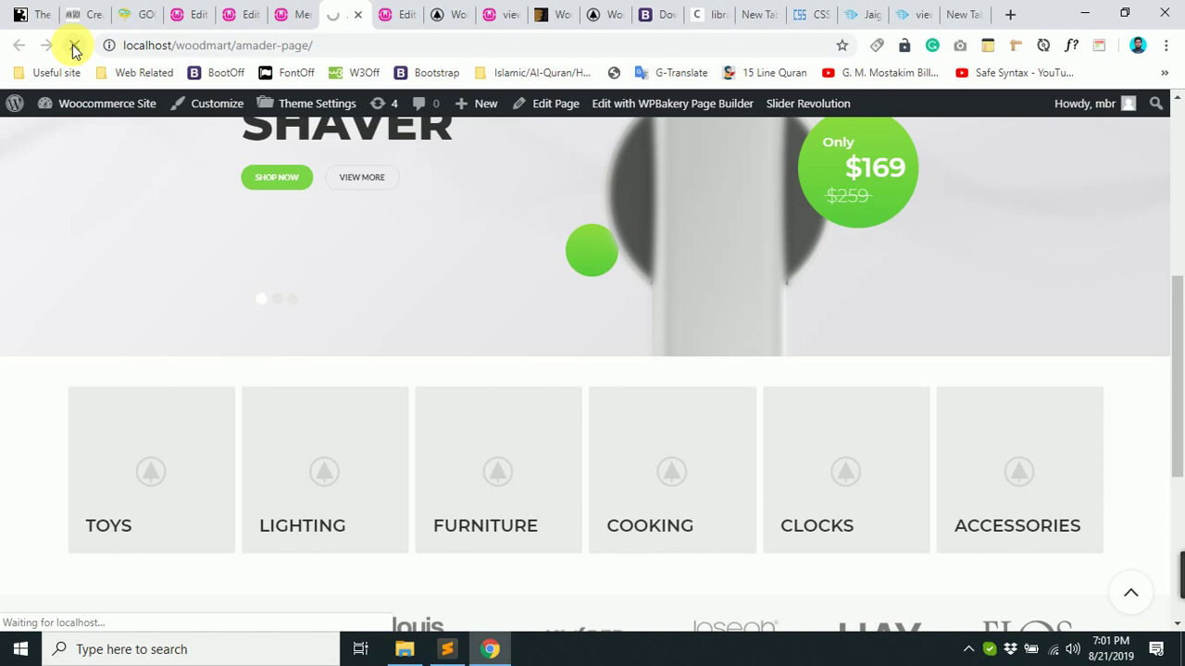
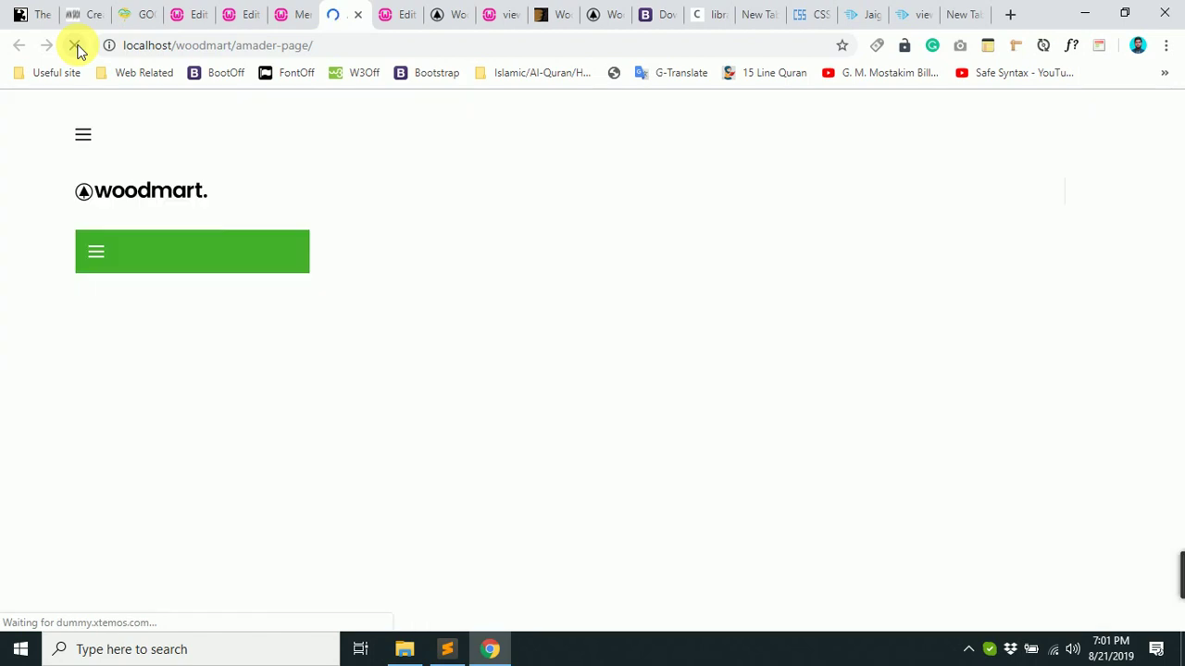
Set the row stretch of the Amader Page's product categories row to Stretch row and content.
left_click(181, 14)
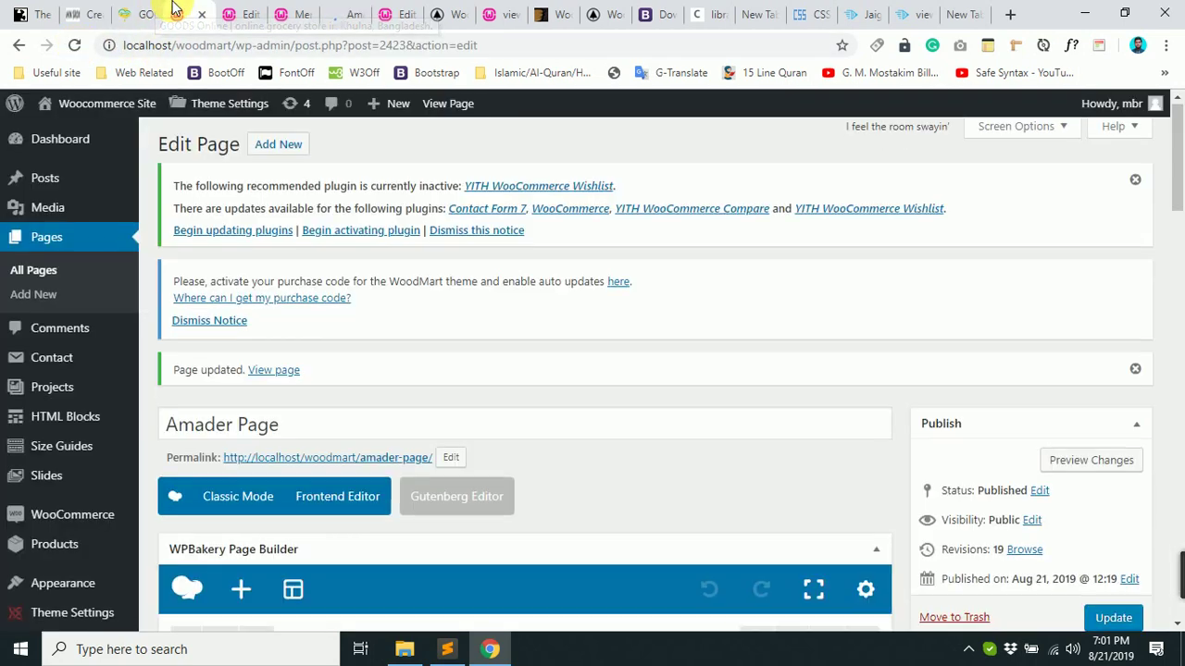
scroll(352, 417, "down", 3)
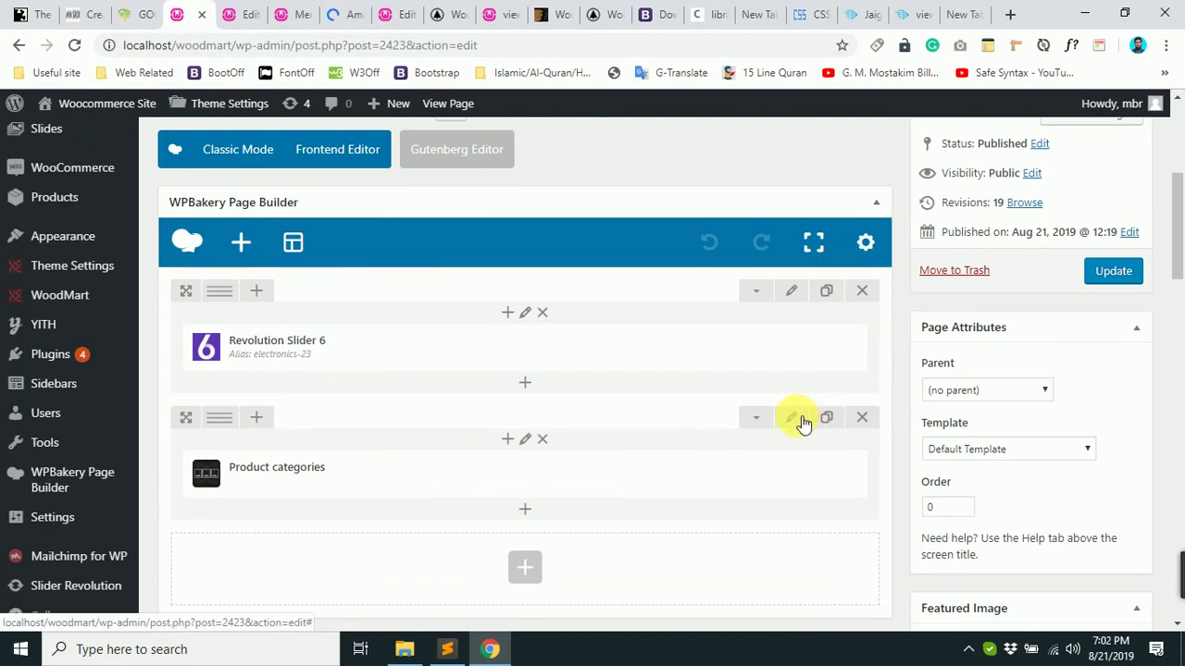
left_click(802, 419)
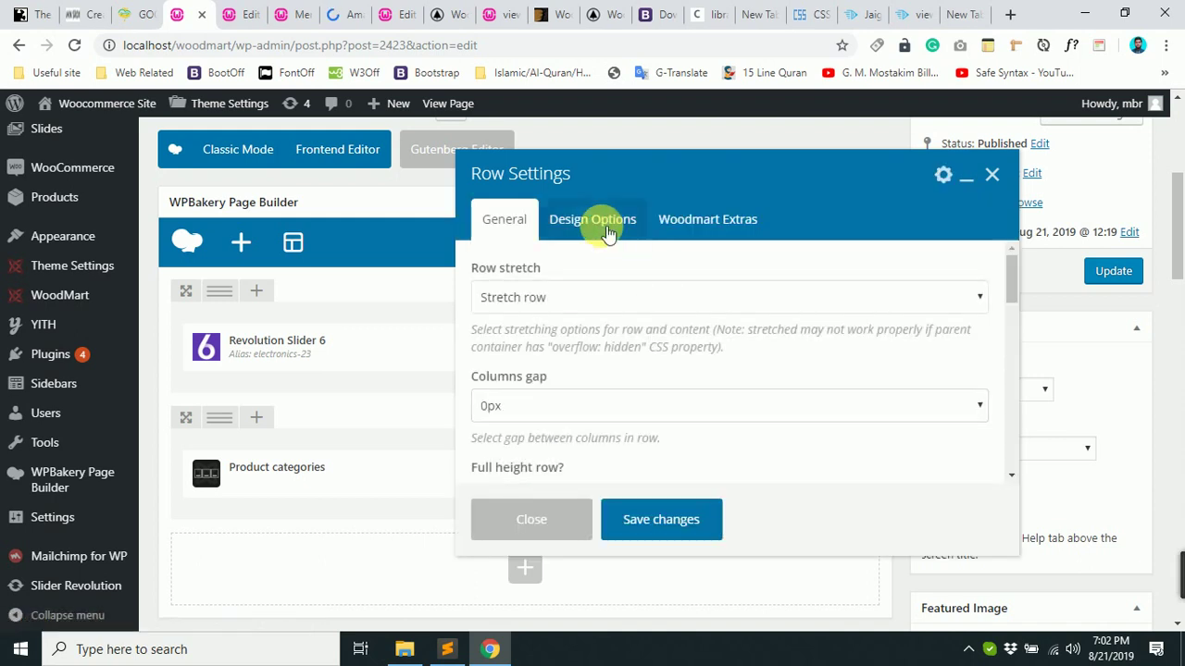
left_click(601, 231)
left_click(493, 215)
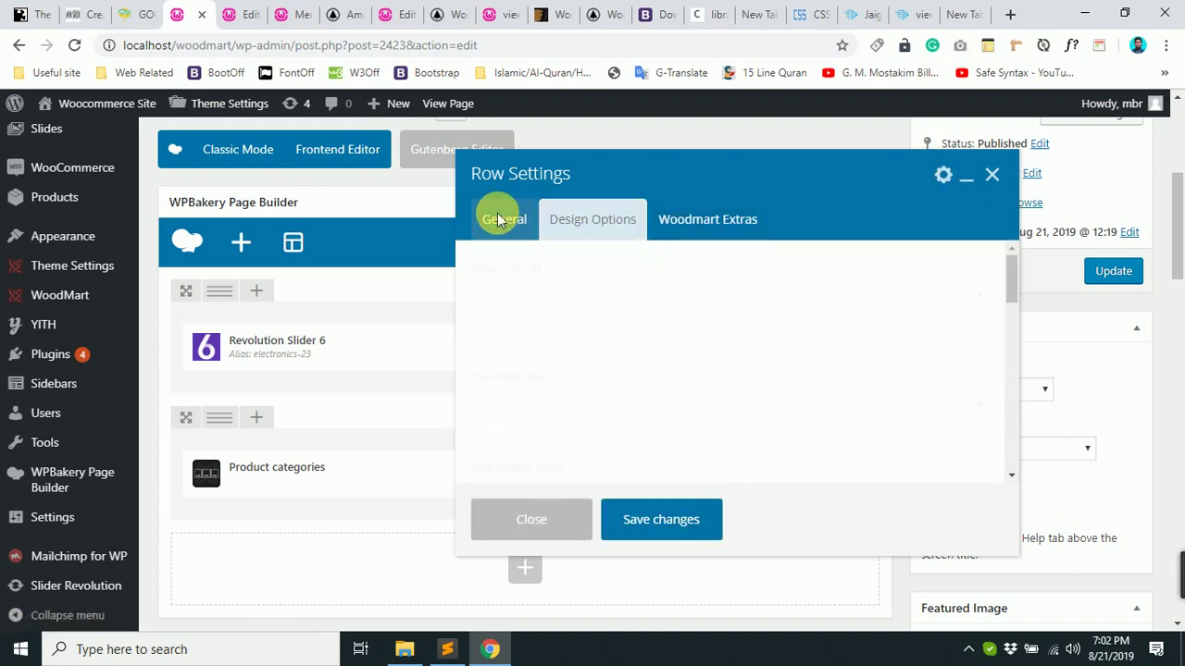
left_click(587, 309)
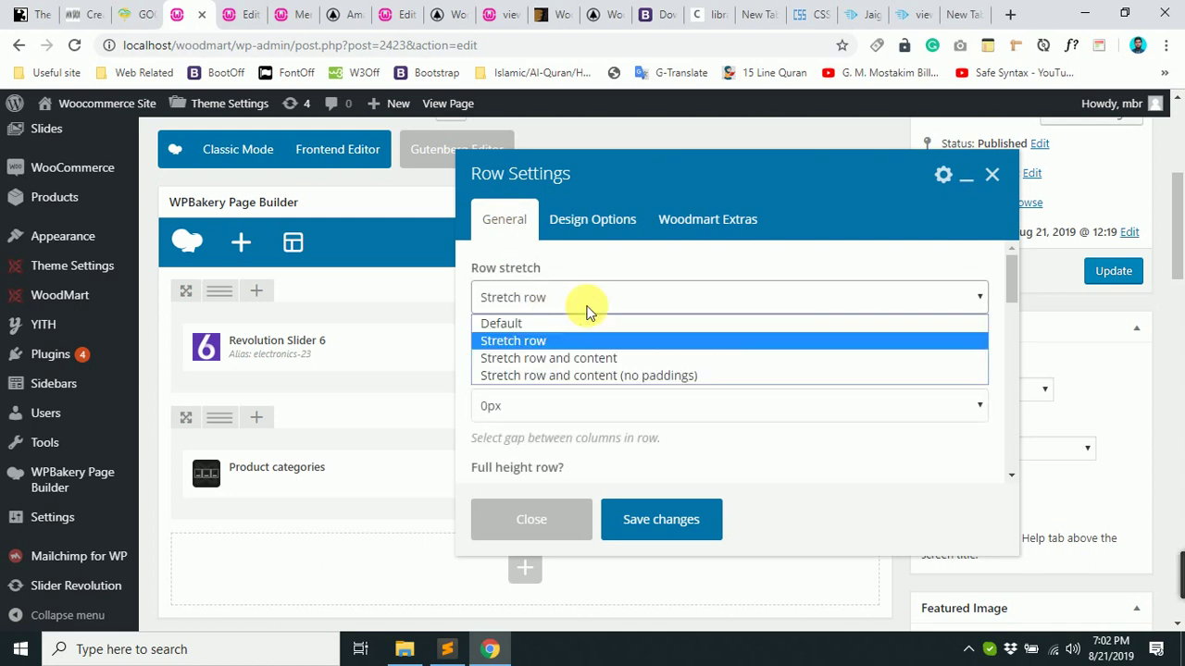
left_click(589, 359)
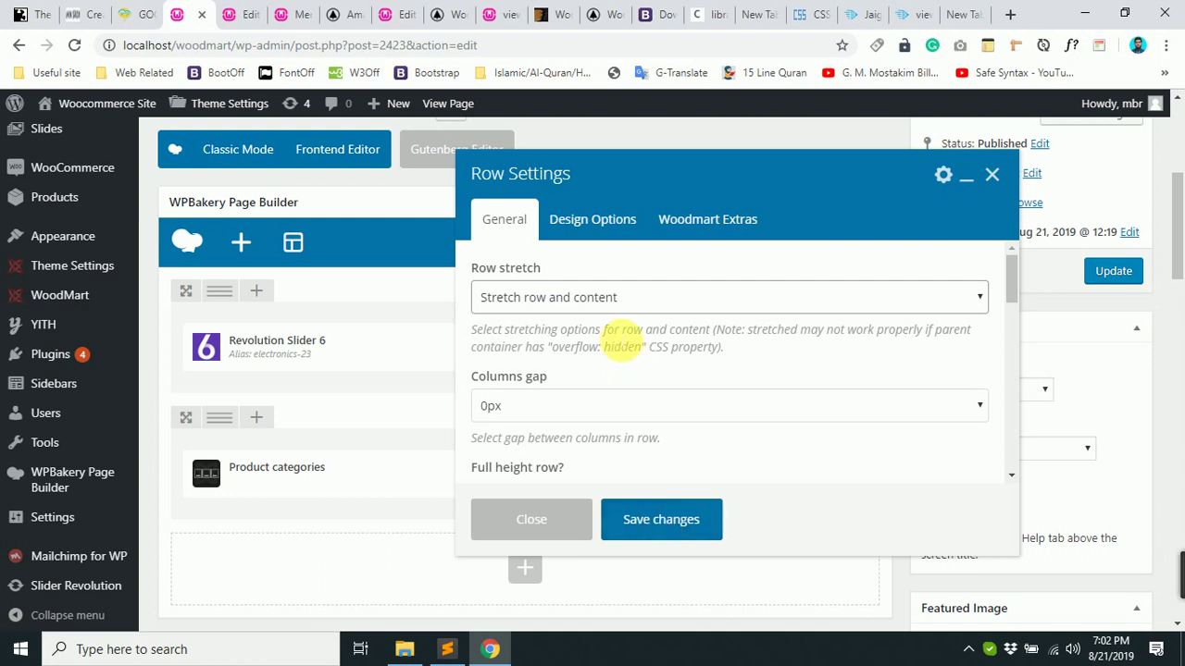
left_click(597, 300)
left_click(596, 300)
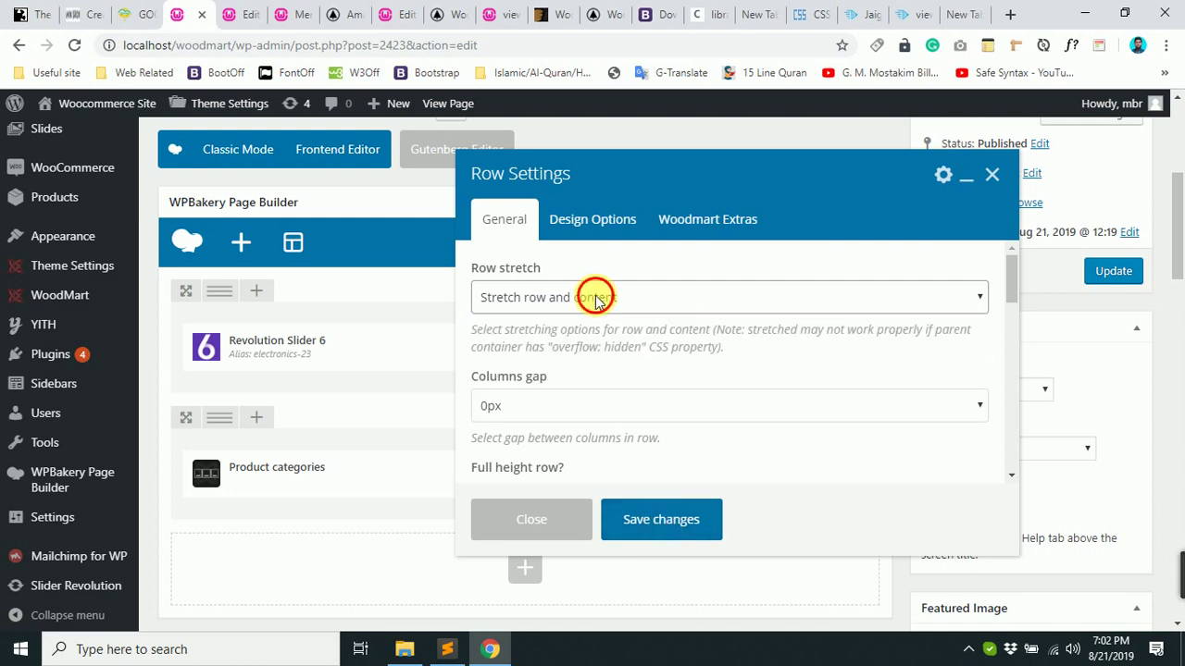
Open the row settings of the product categories row on the Home electronics-2 page to examine its row stretch.
left_click(239, 14)
scroll(423, 386, "up", 4)
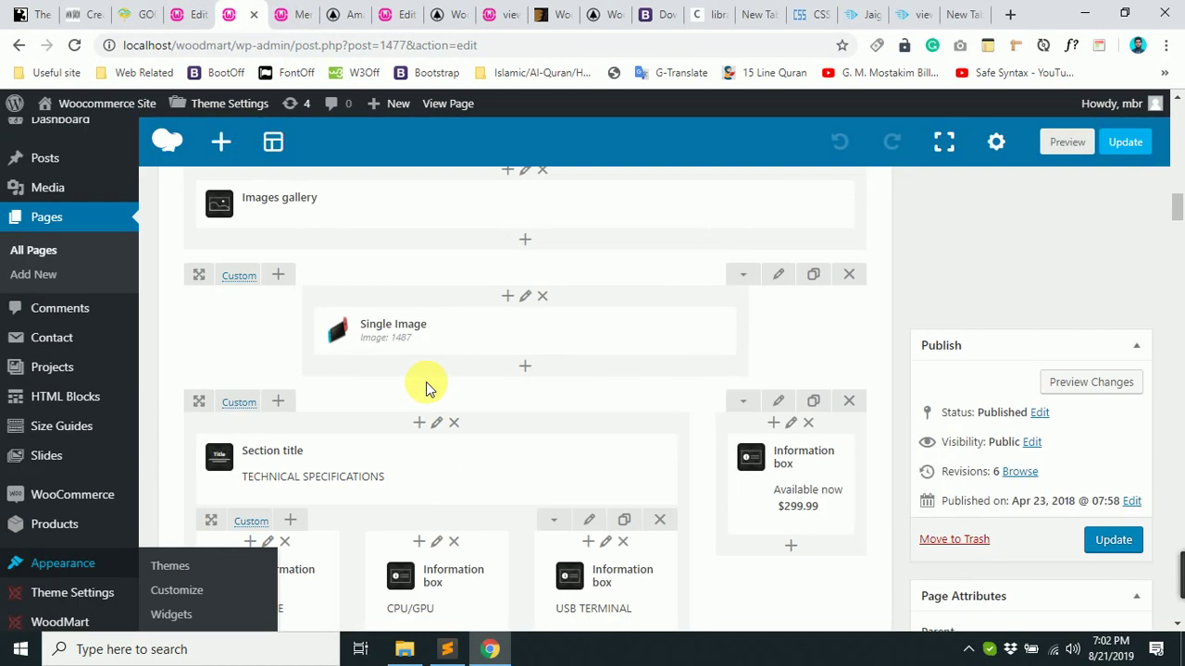
scroll(445, 449, "up", 8)
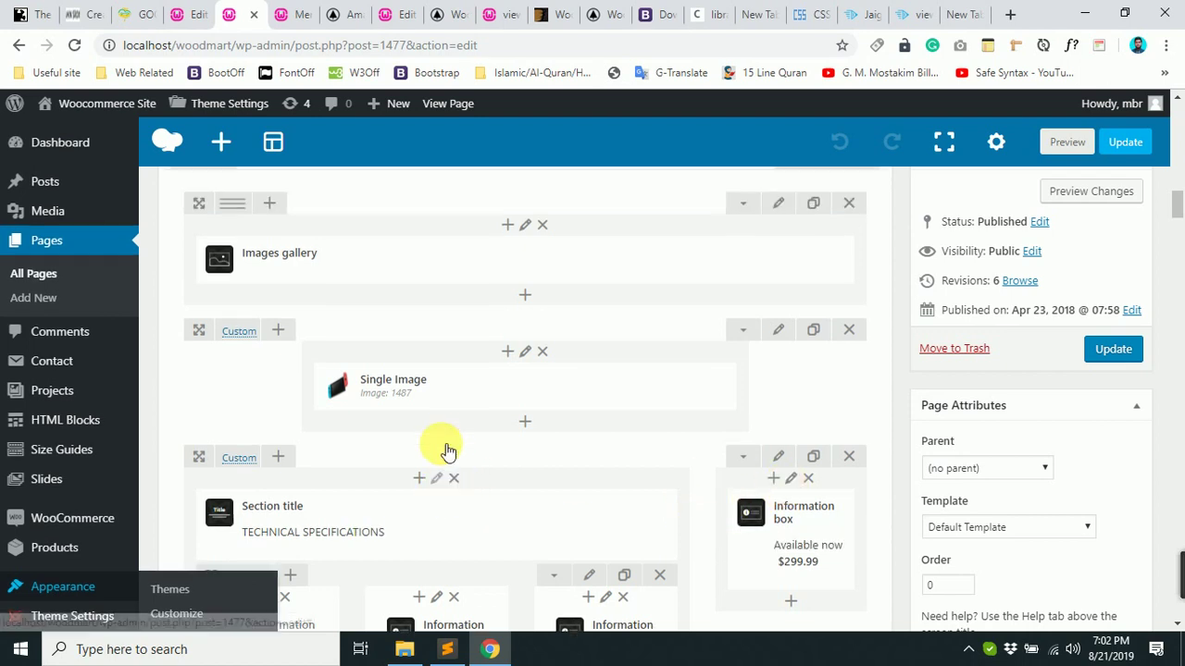
scroll(442, 447, "up", 6)
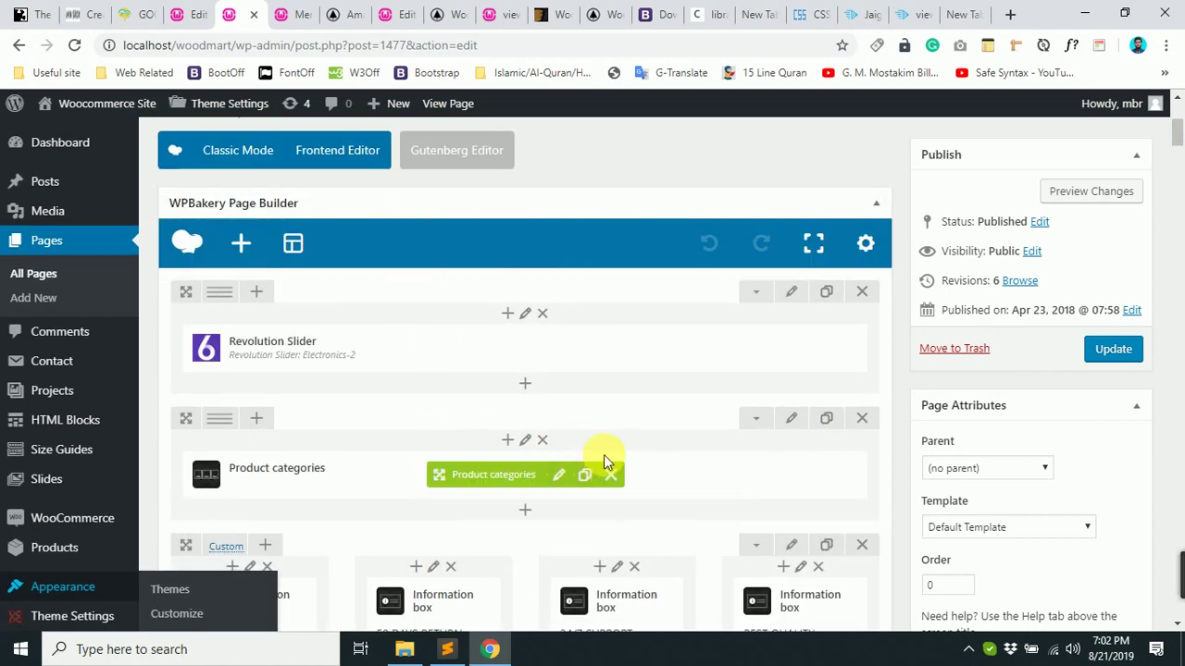
left_click(525, 440)
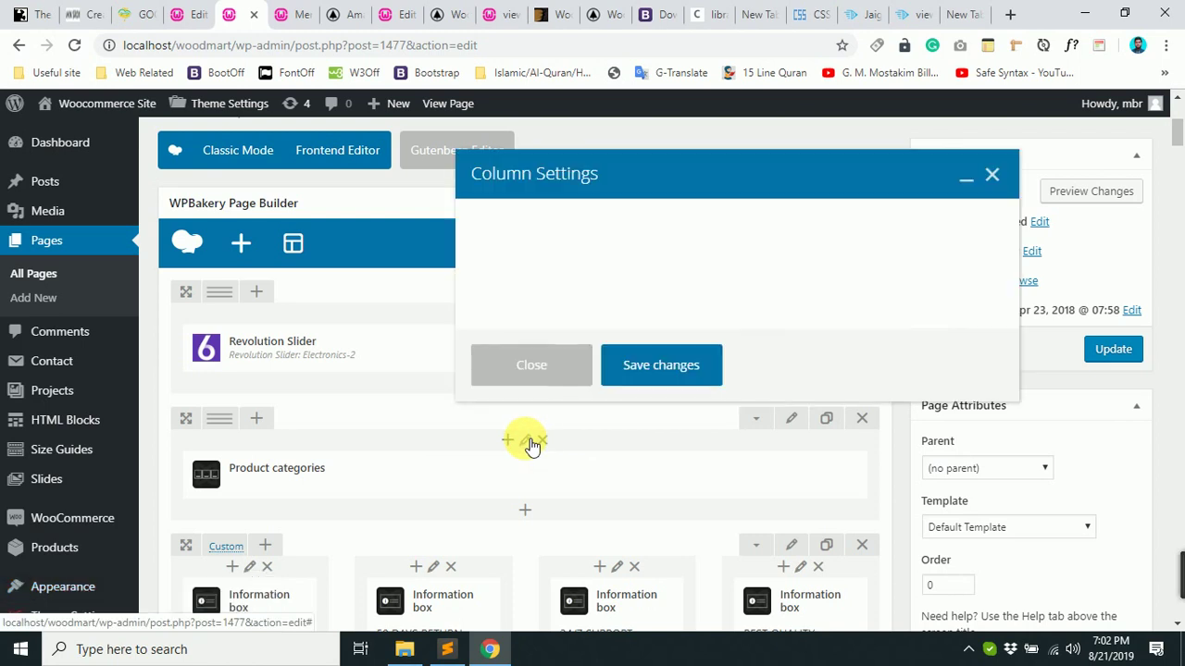
left_click(991, 174)
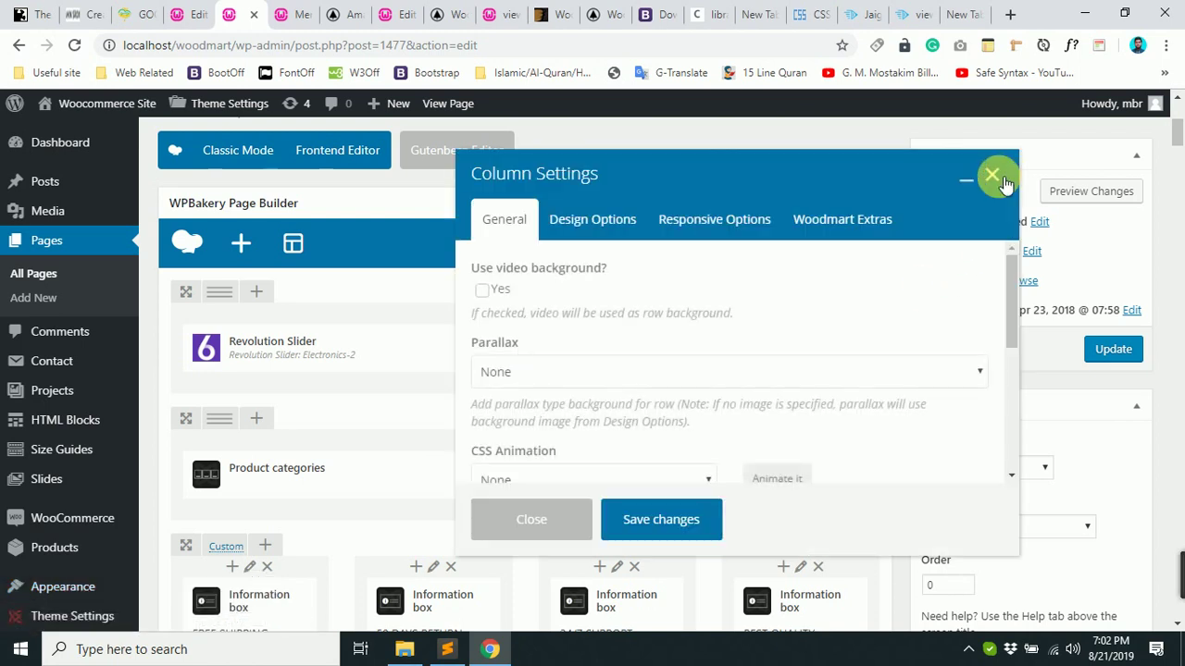
left_click(807, 423)
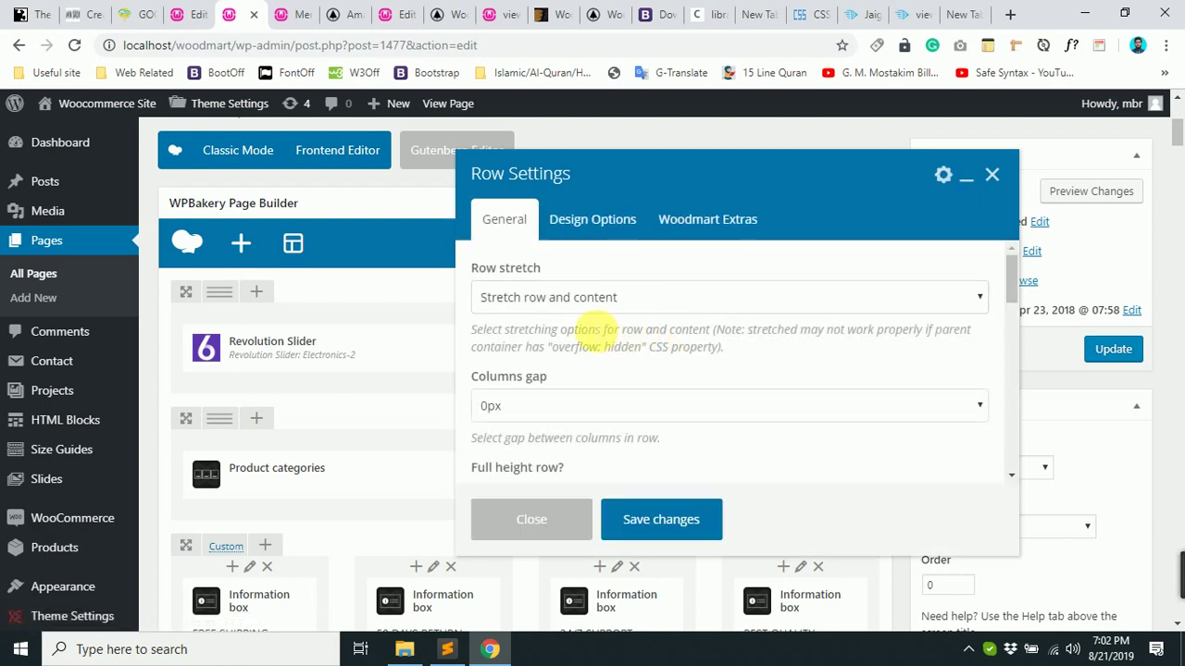
Save the Amader Page's product categories row settings, update the page and reload the live page to check the category row's width.
left_click(174, 12)
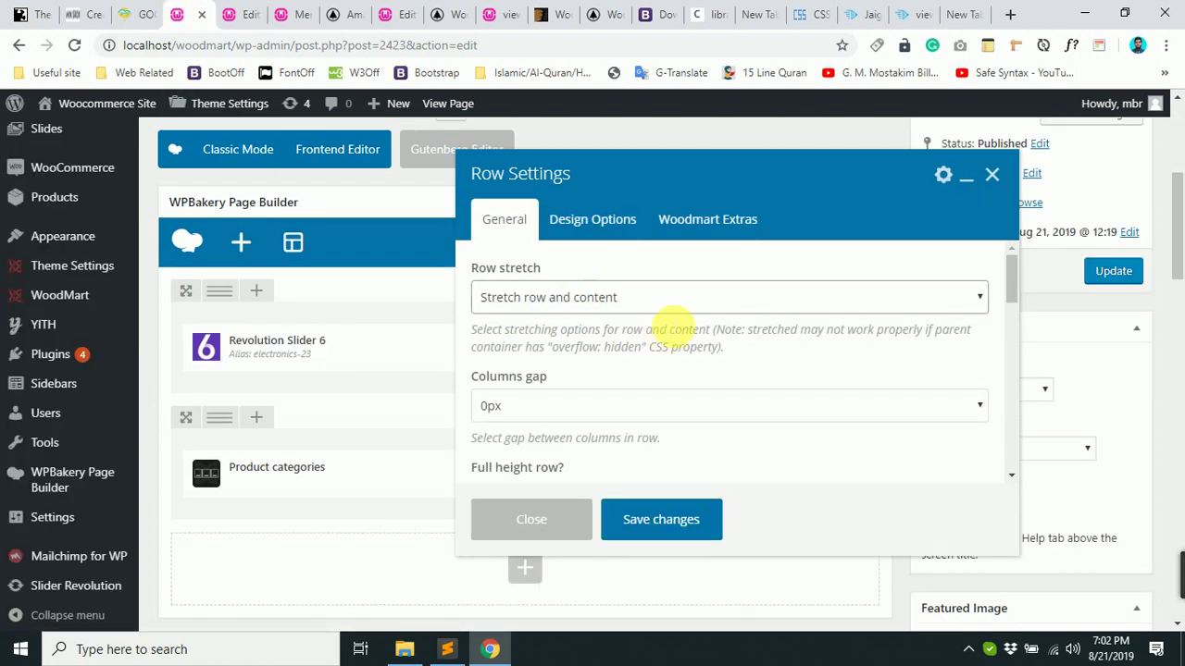
left_click(661, 521)
left_click(1111, 271)
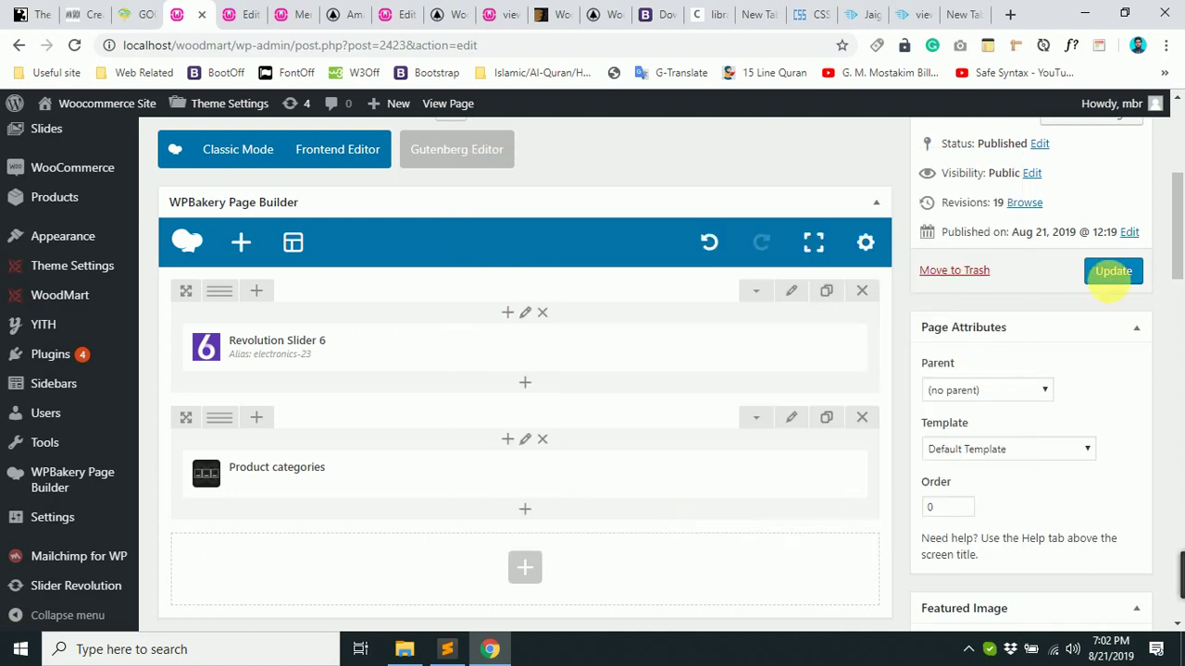
left_click(346, 12)
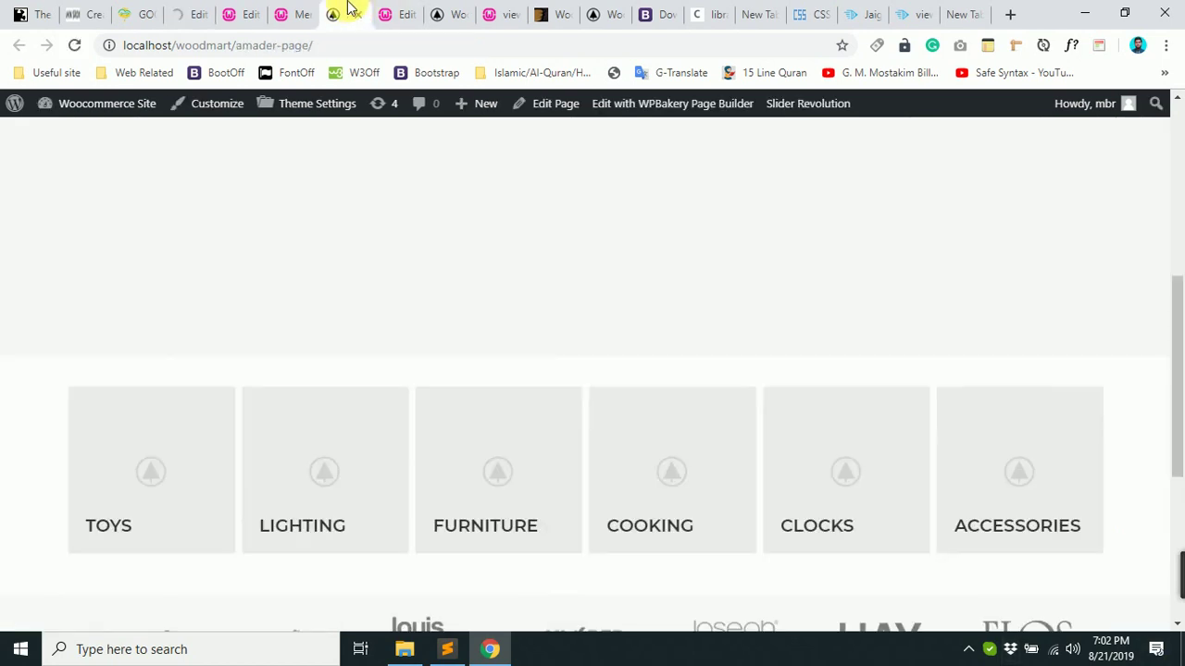
left_click(75, 46)
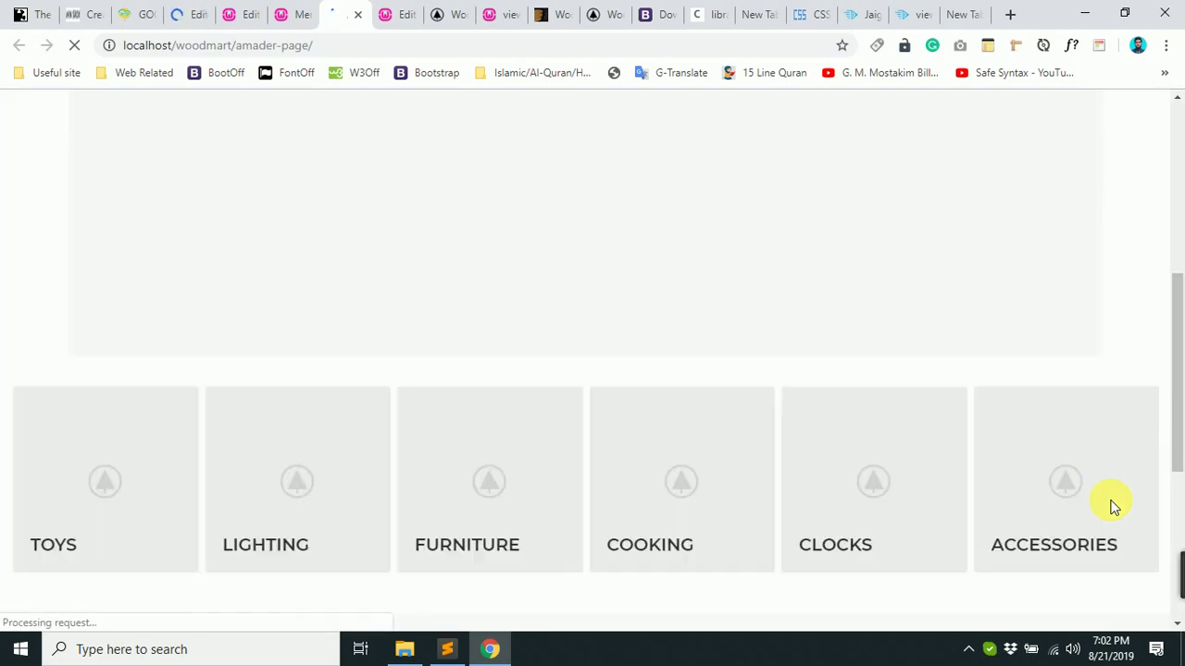
scroll(268, 445, "down", 1)
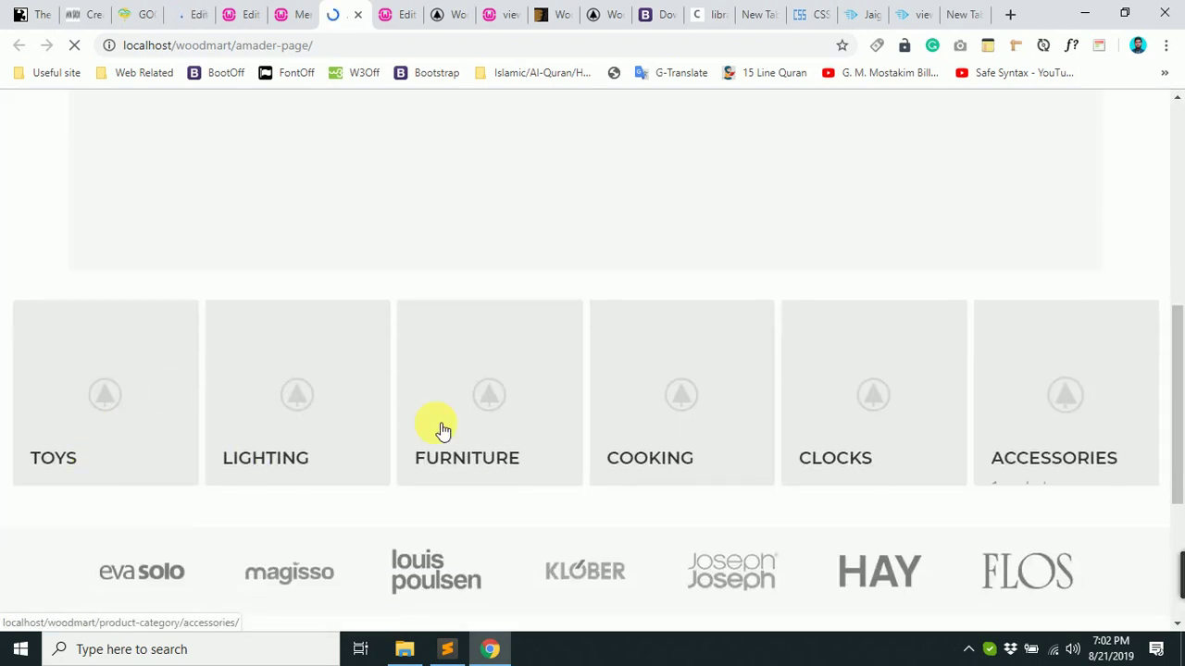
Examine the section beneath the product categories on the WoodMart home page and its matching row in the Home electronics-2 page editor.
left_click(455, 14)
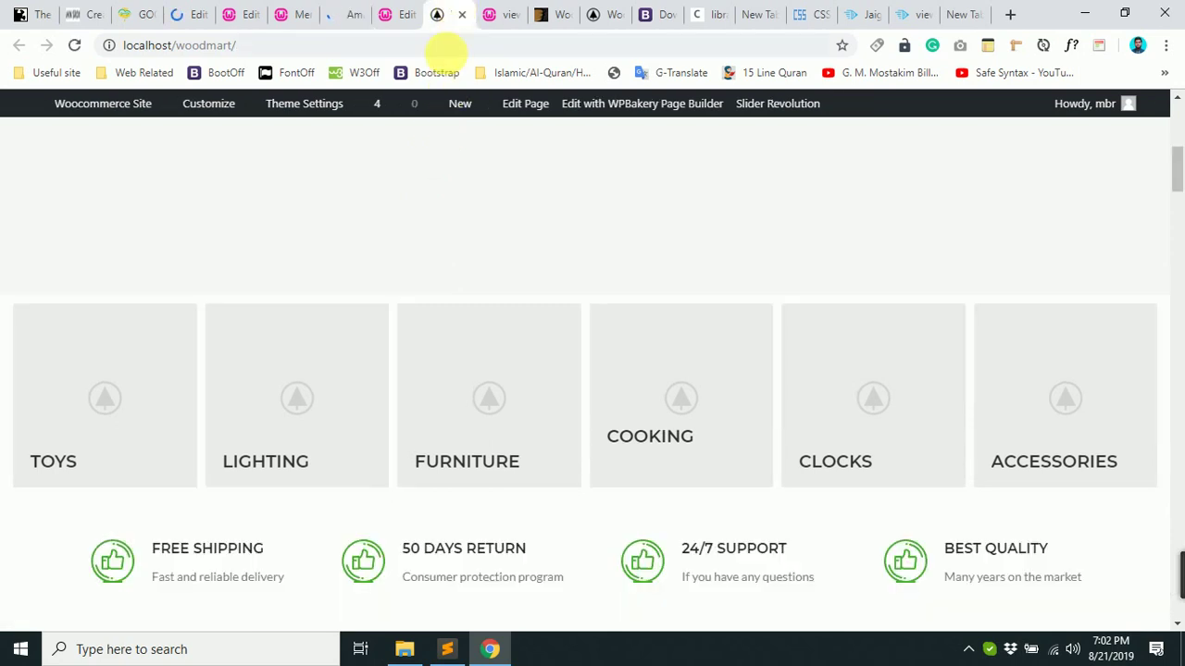
scroll(398, 325, "down", 2)
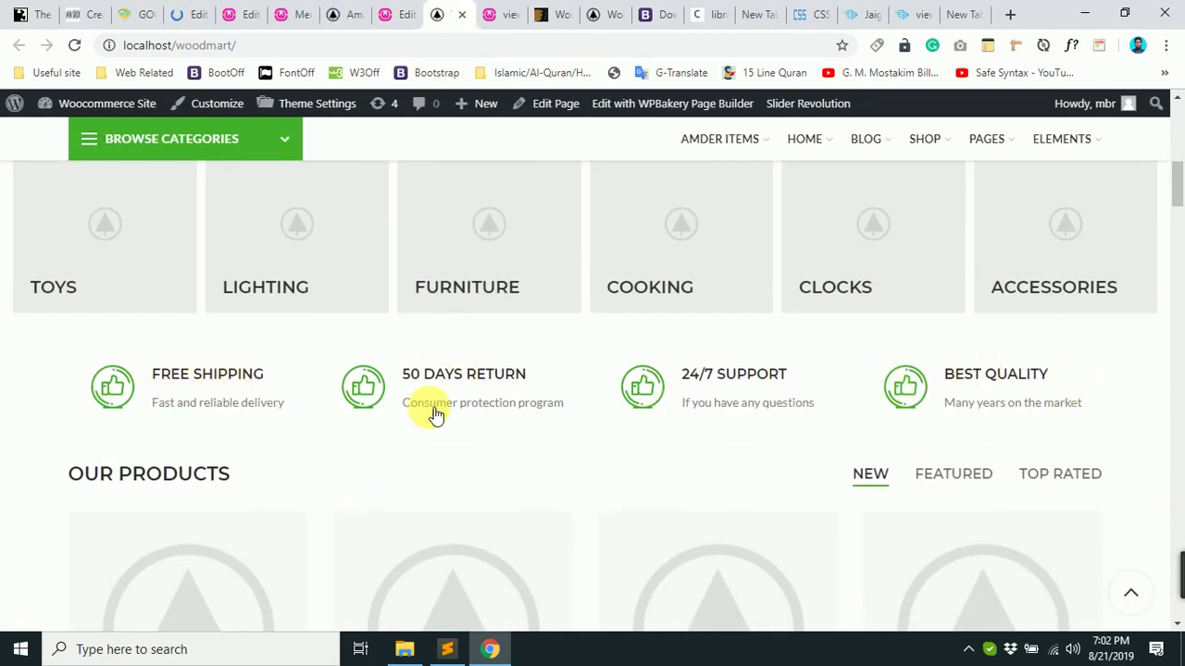
scroll(689, 407, "down", 1)
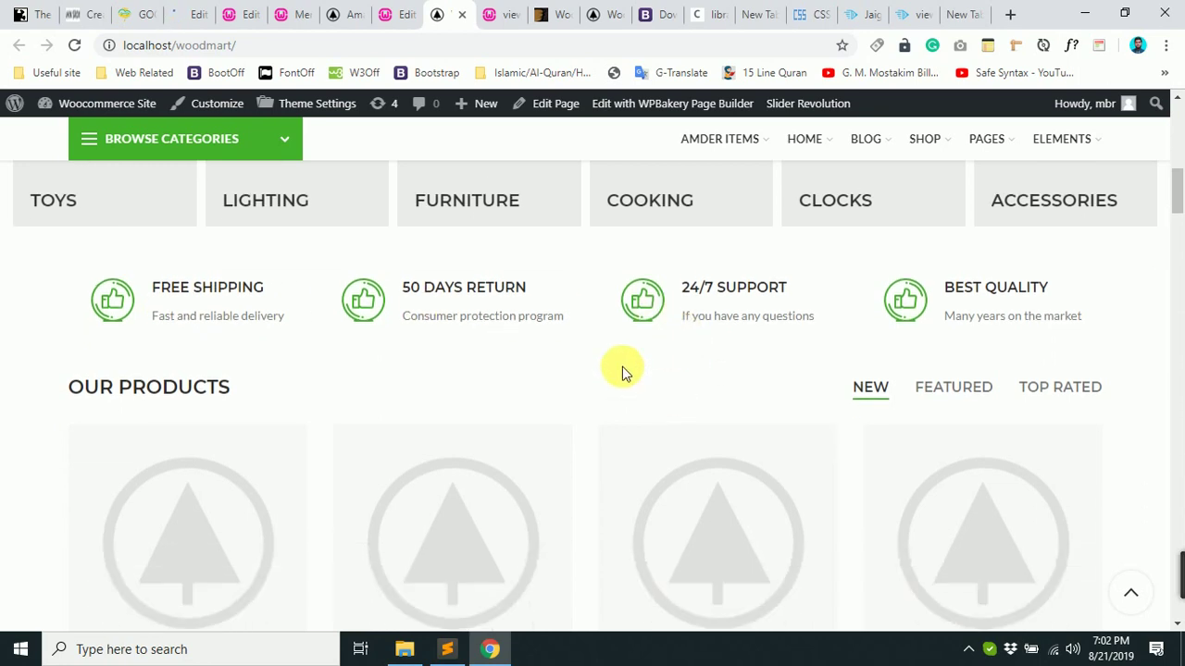
left_click(183, 9)
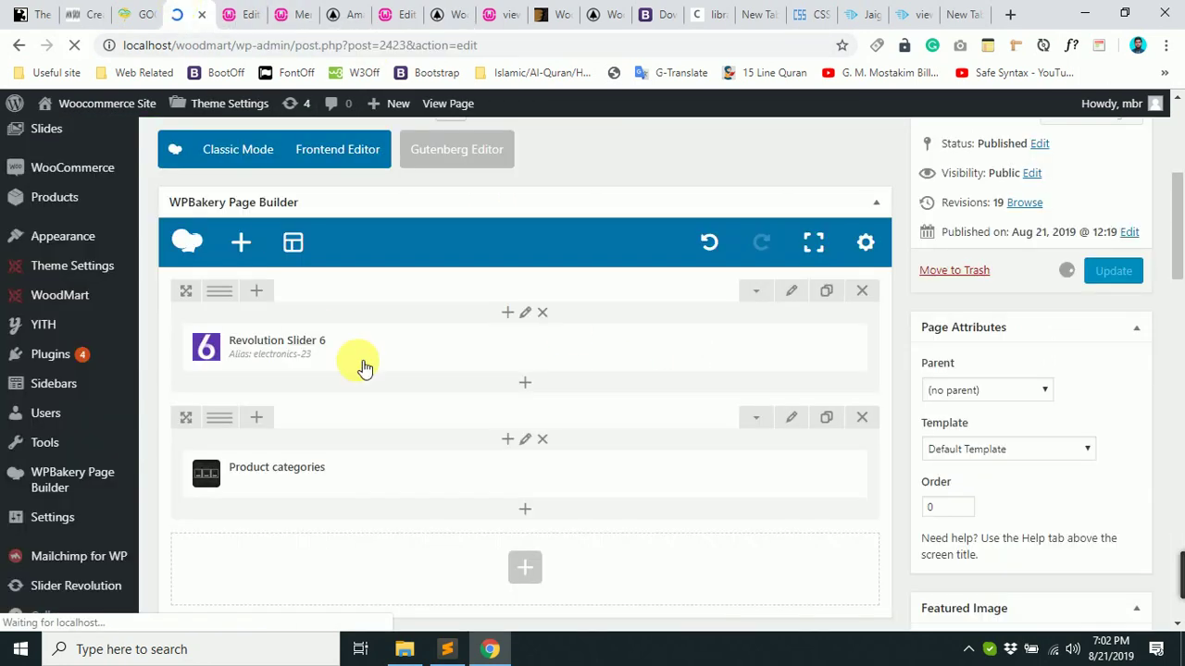
scroll(504, 500, "down", 6)
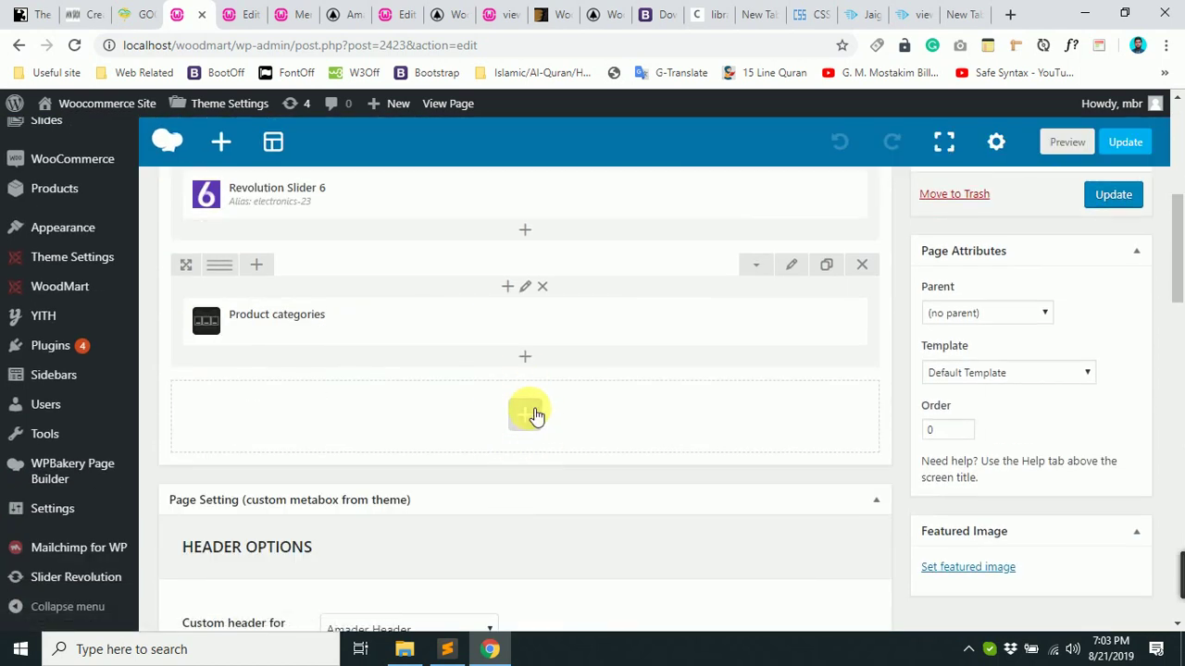
left_click(233, 14)
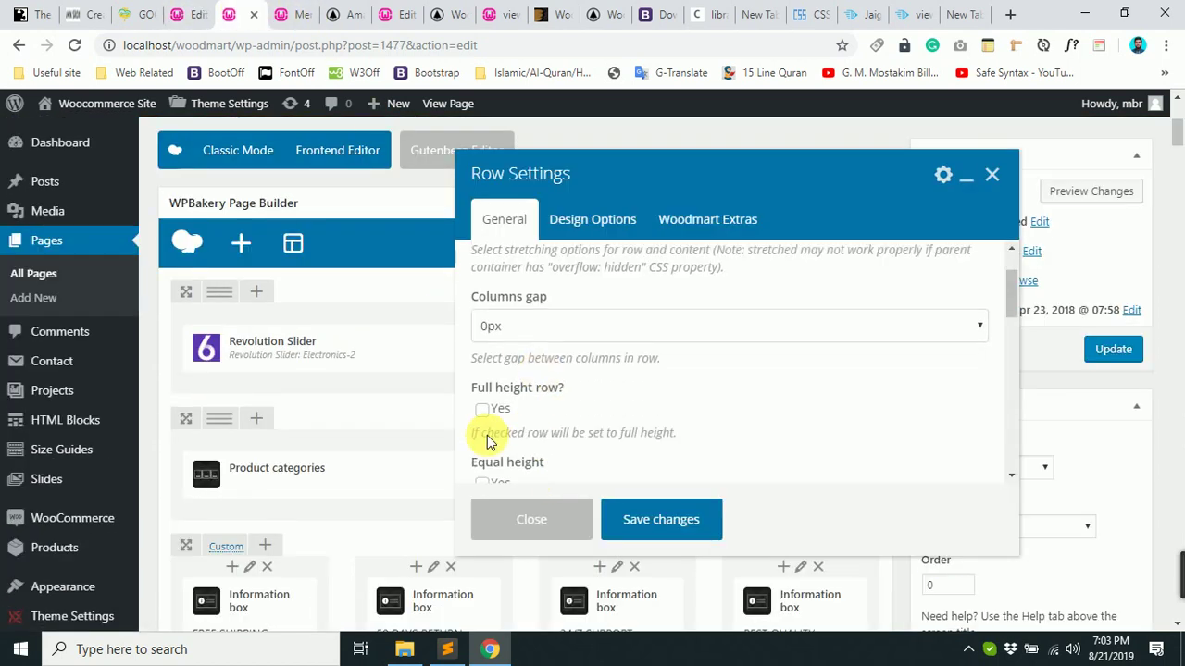
left_click(991, 175)
scroll(613, 376, "down", 4)
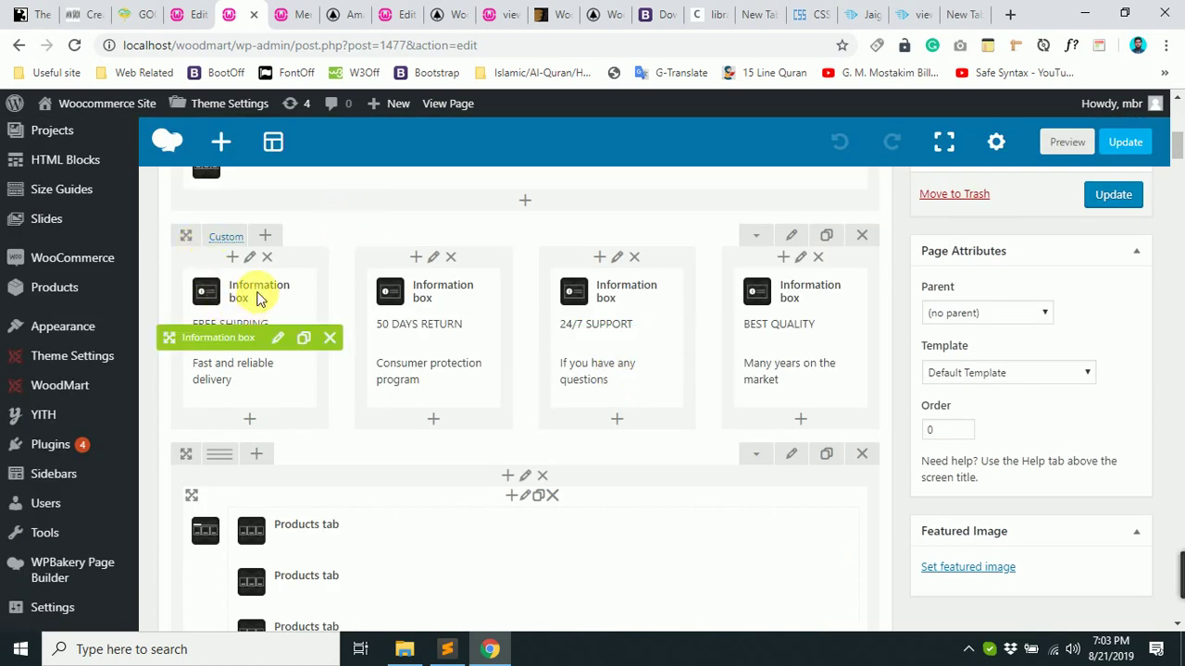
scroll(249, 310, "up", 1)
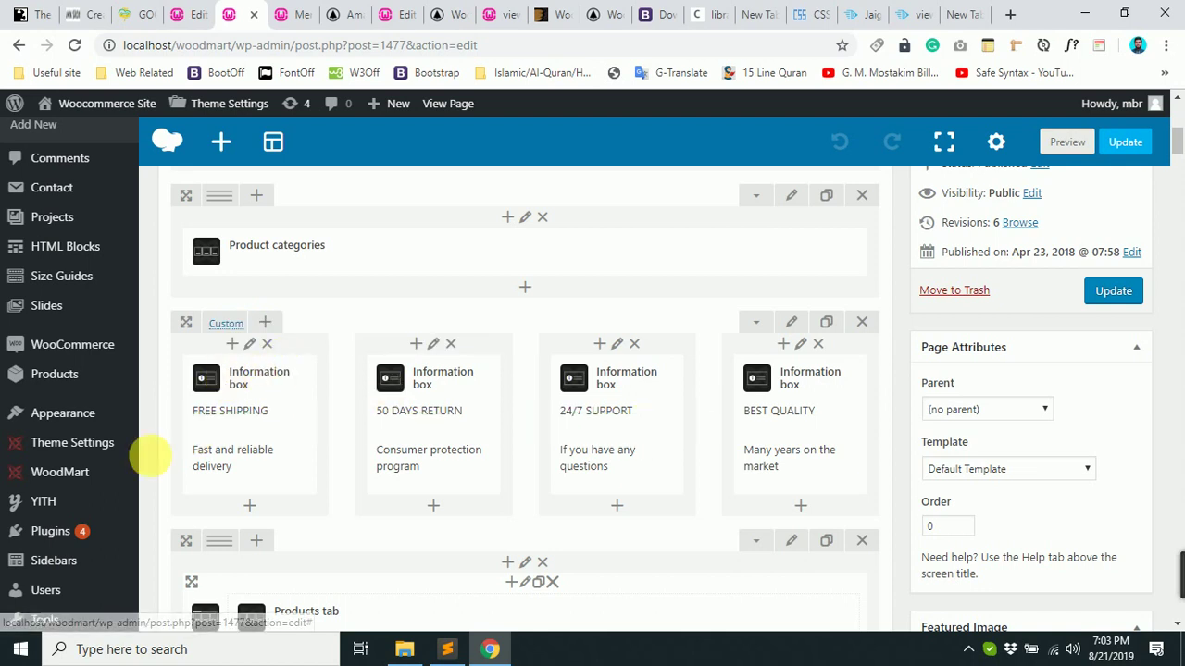
Add a new row below the Amader Page's product categories row and split it into four equal columns.
left_click(191, 13)
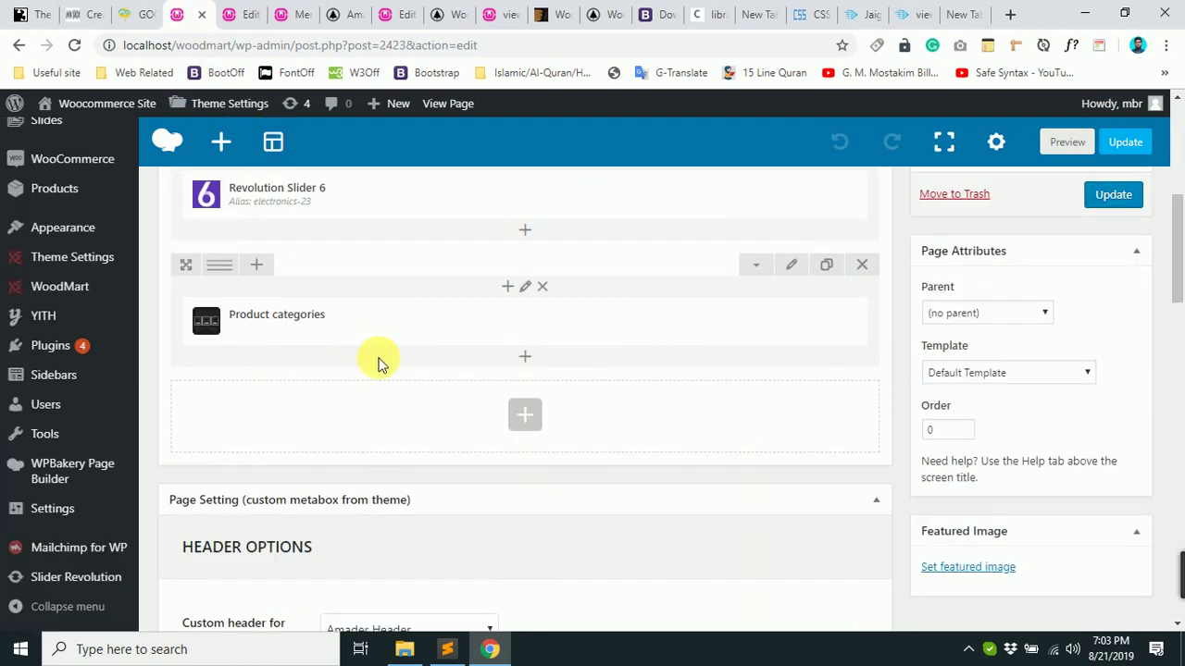
left_click(523, 413)
left_click(348, 252)
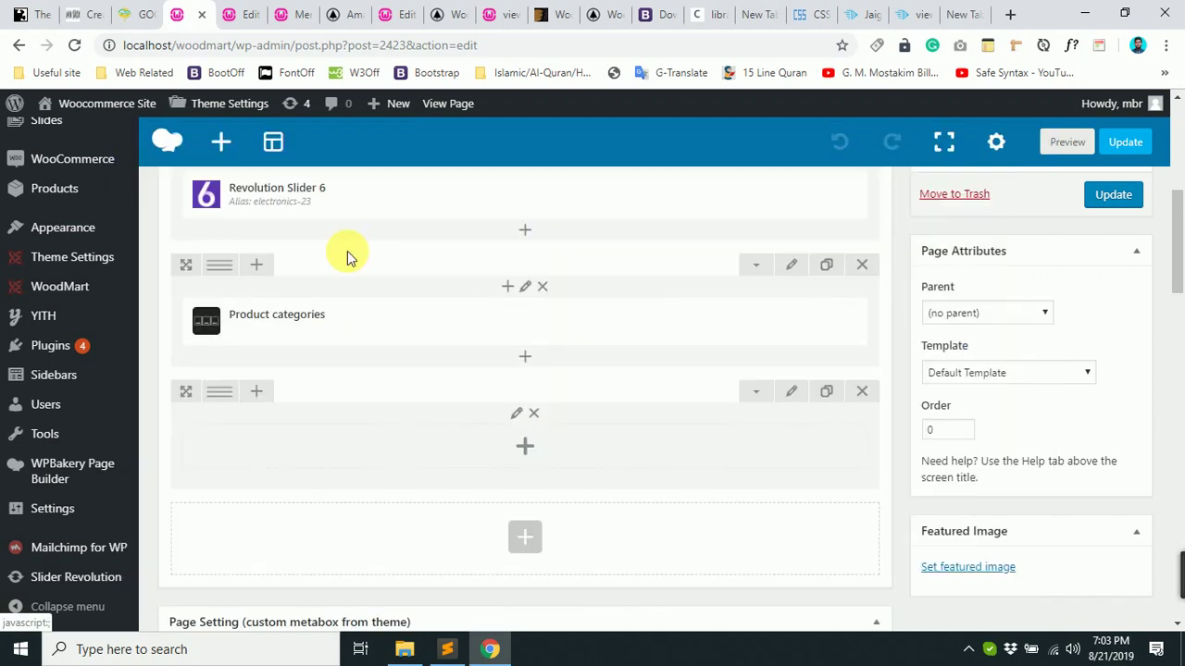
left_click(538, 456)
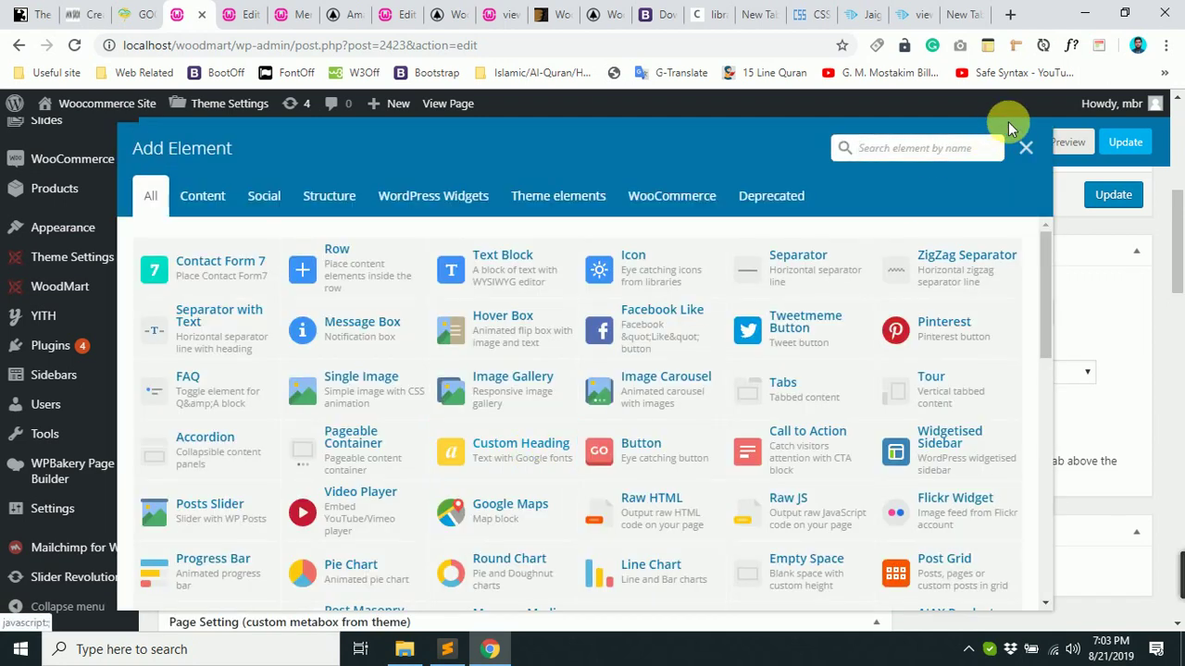
left_click(1026, 144)
mouse_move(229, 410)
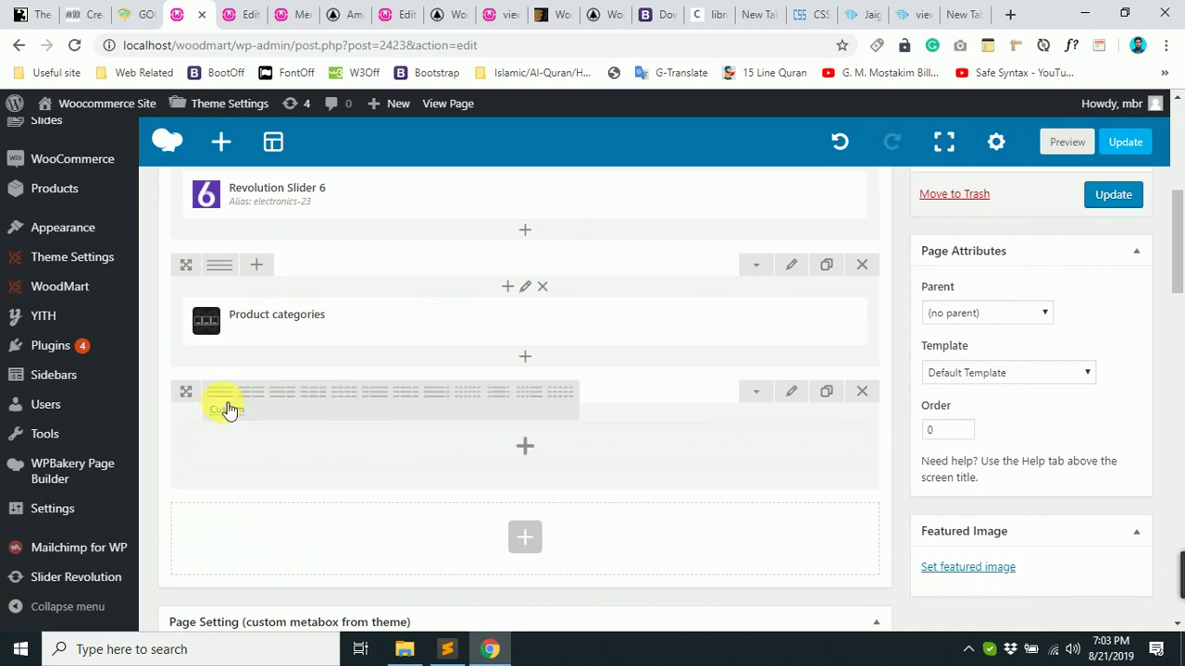
left_click(359, 405)
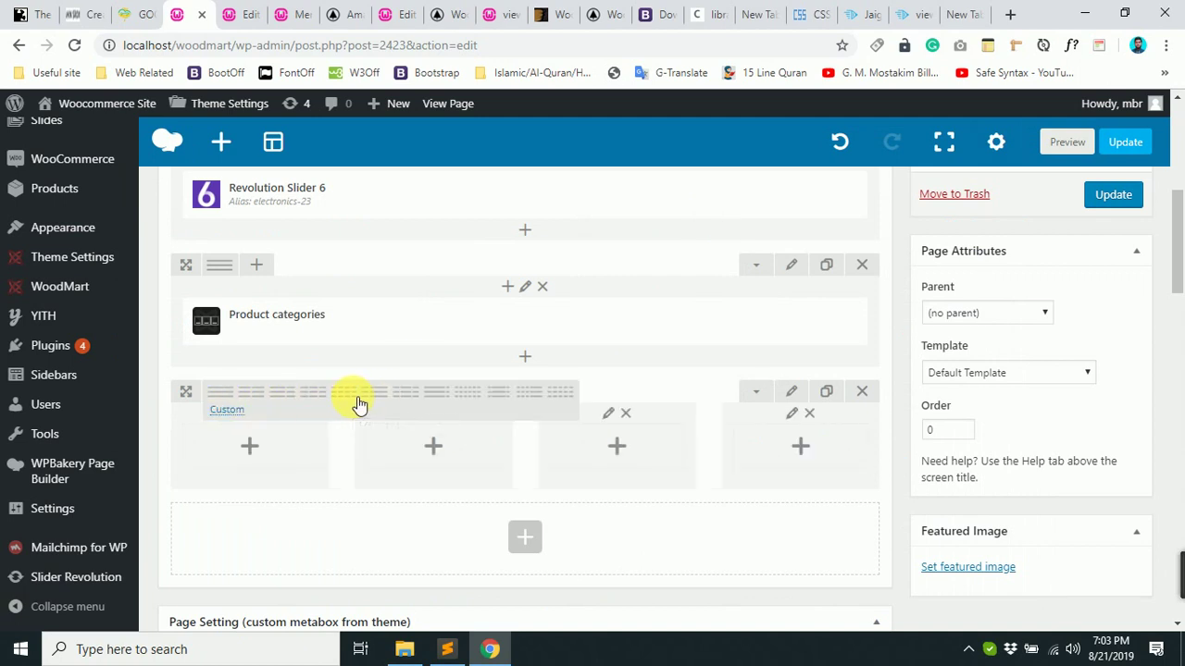
Add an Information box element to the first column of the new four-column row.
left_click(248, 446)
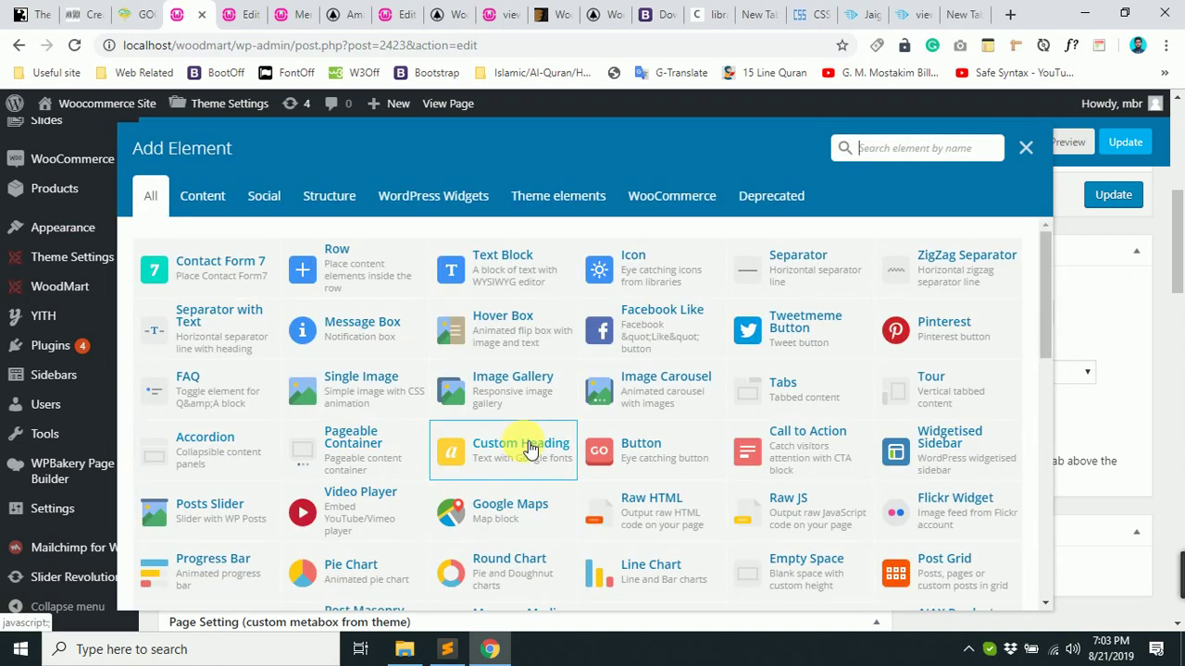
type("info")
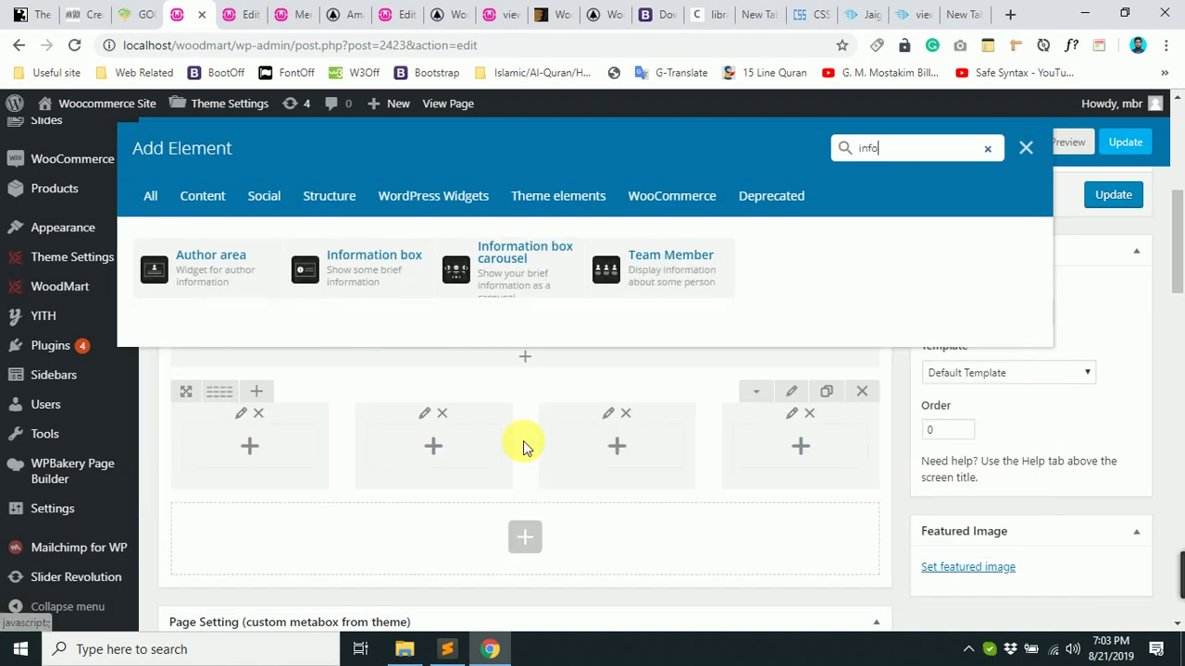
left_click(366, 266)
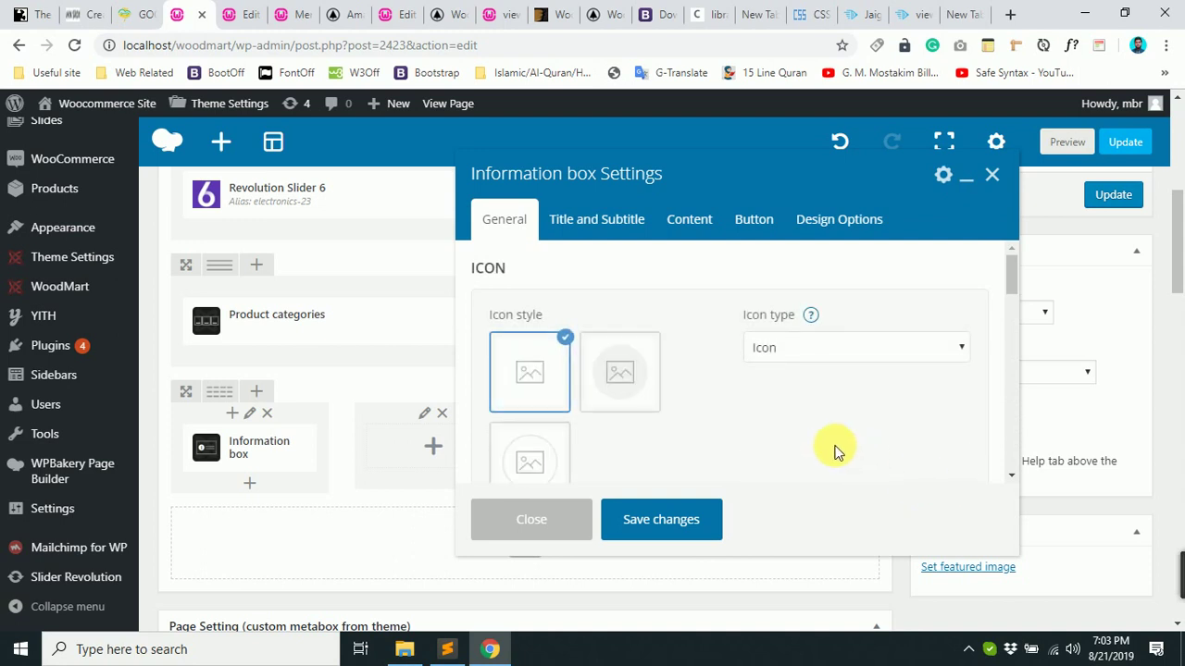
Keep the information box's icon type as Icon and set its image to fashion5.jpg from the media library.
left_click(829, 357)
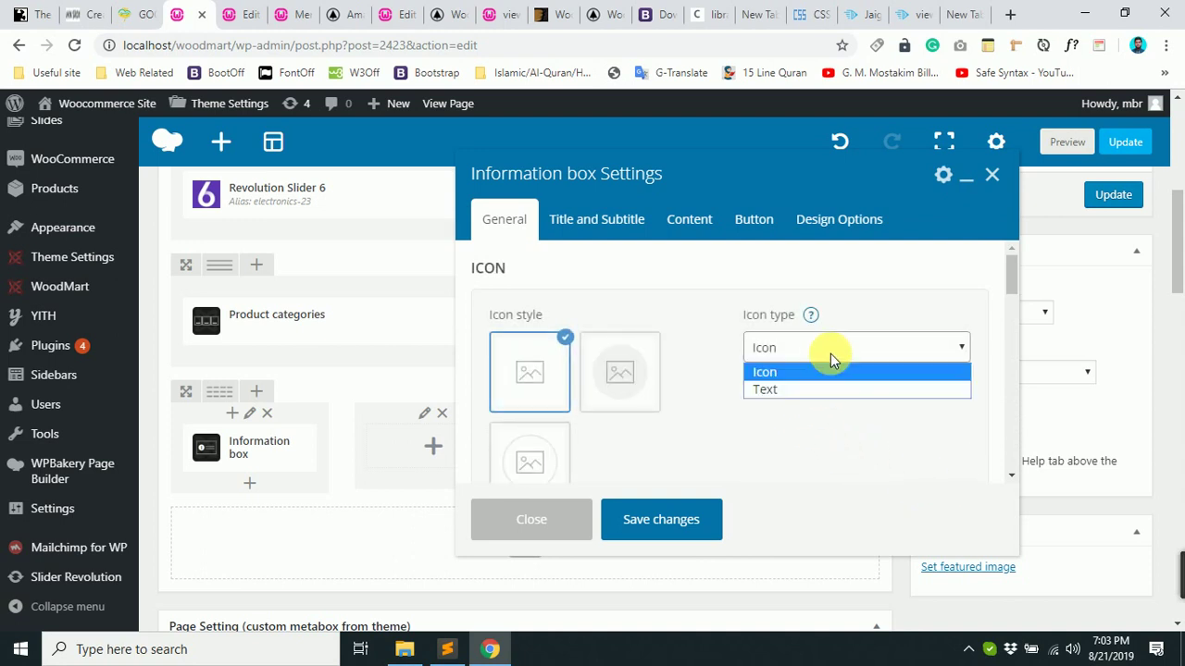
left_click(830, 359)
scroll(574, 412, "down", 1)
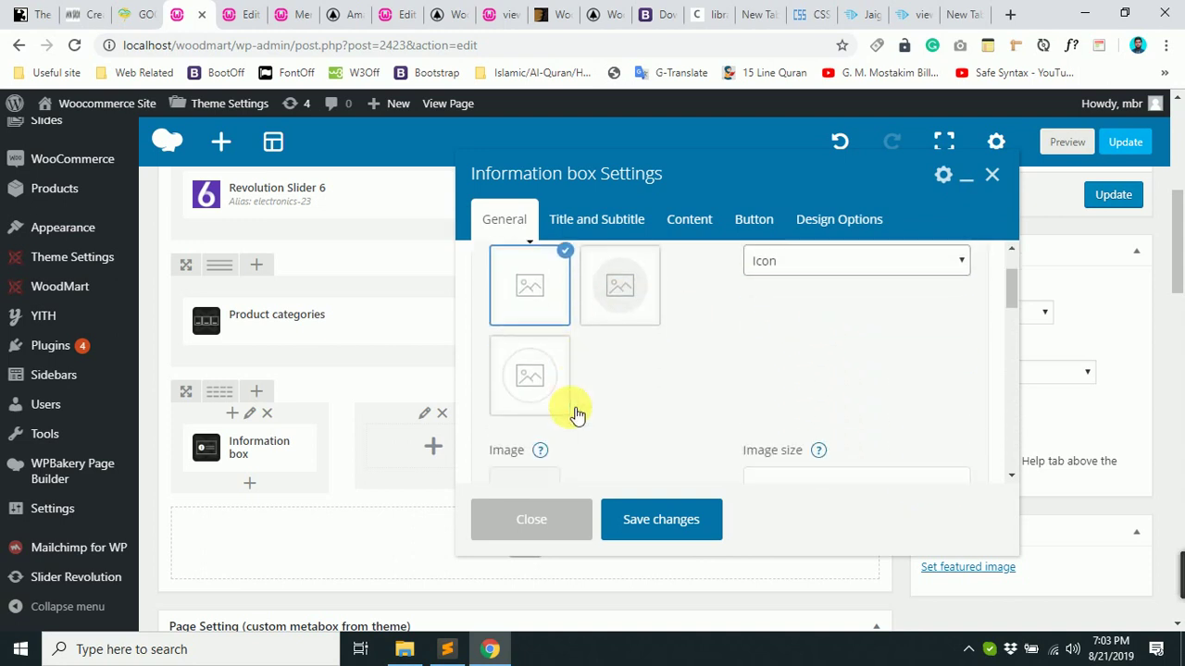
scroll(629, 370, "up", 1)
scroll(635, 367, "down", 2)
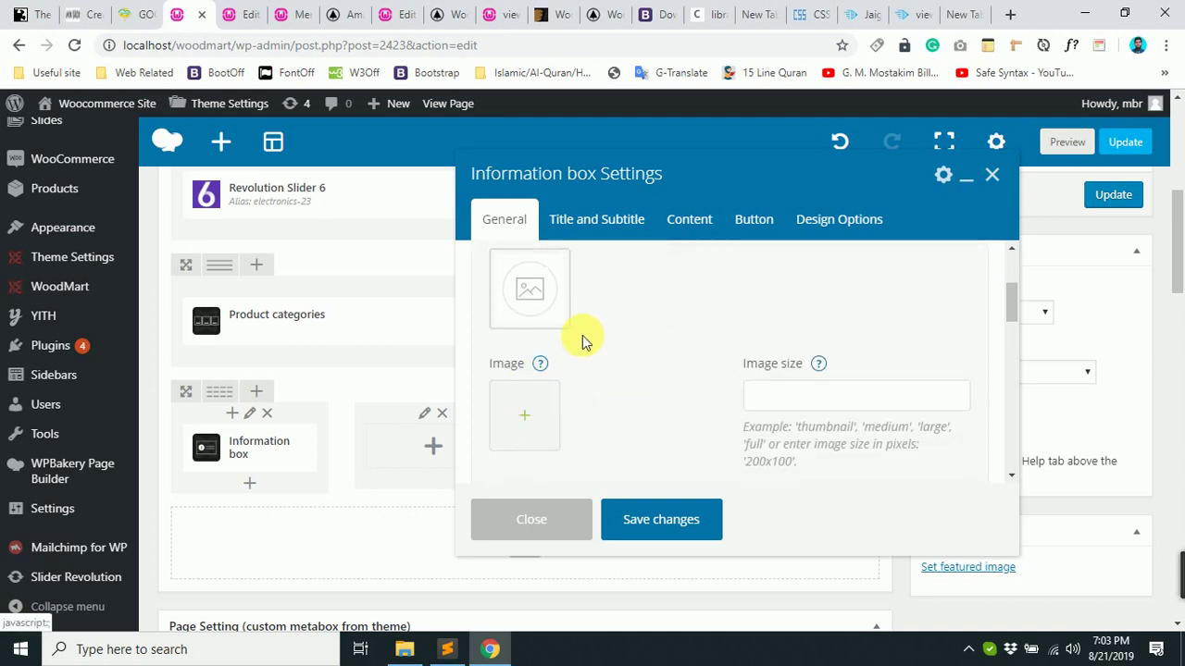
left_click(541, 412)
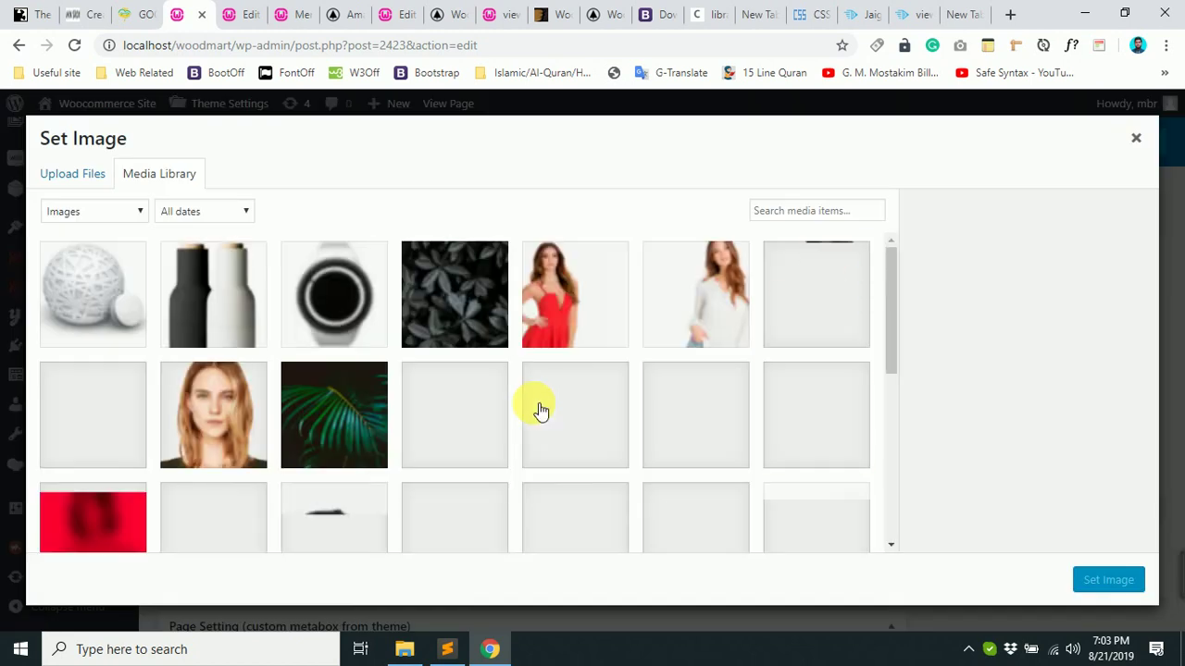
left_click(450, 311)
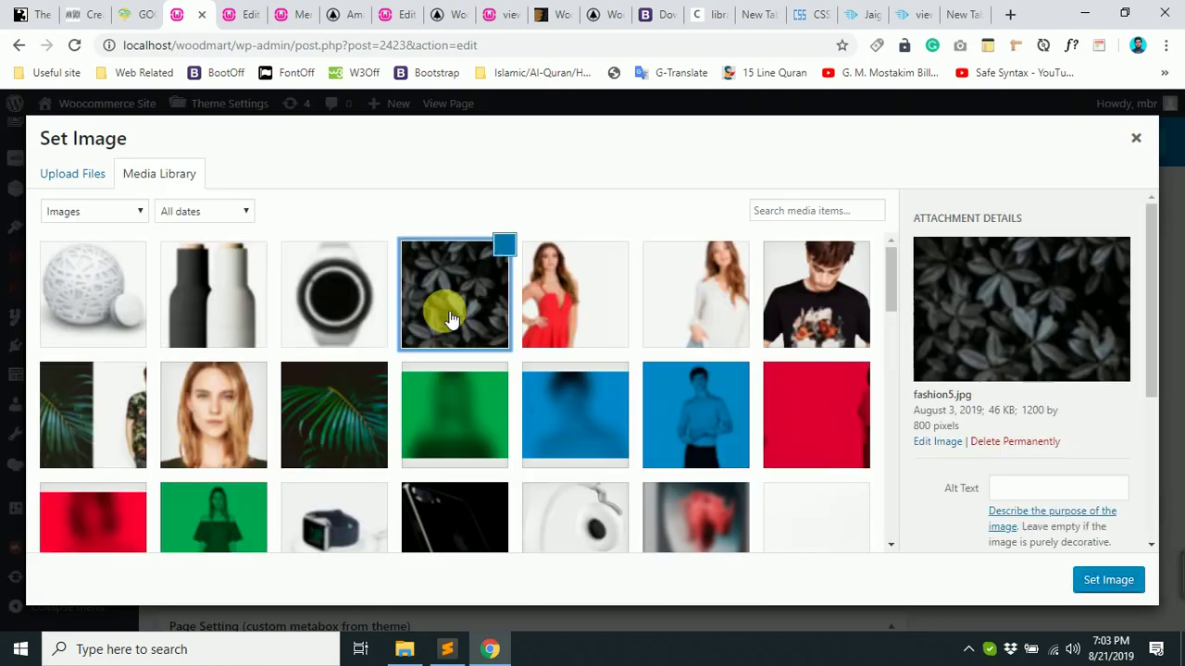
left_click(1098, 581)
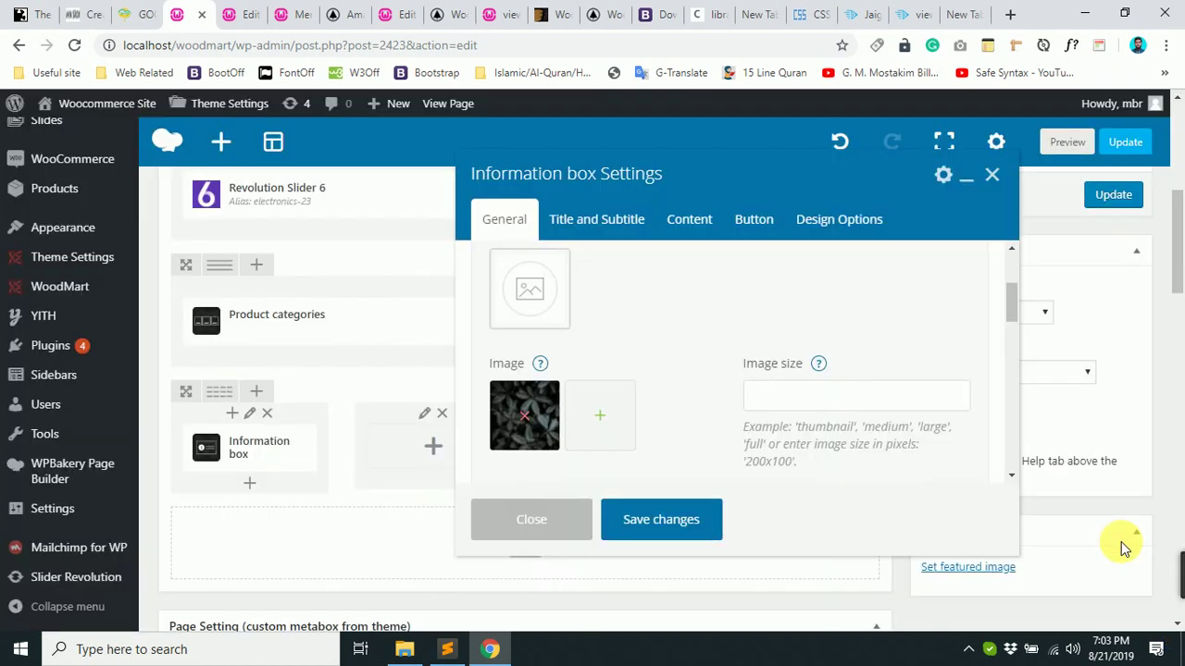
Set the information box's image alignment to Left and look through its extra options.
scroll(636, 426, "down", 4)
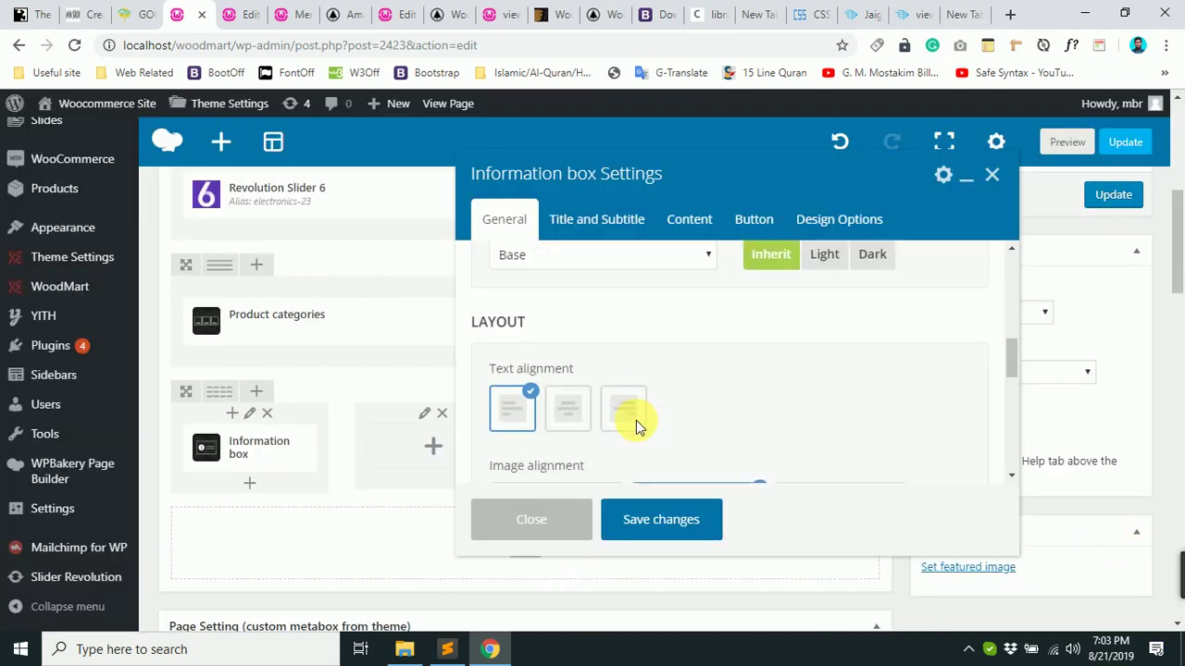
scroll(636, 425, "up", 1)
scroll(636, 426, "down", 1)
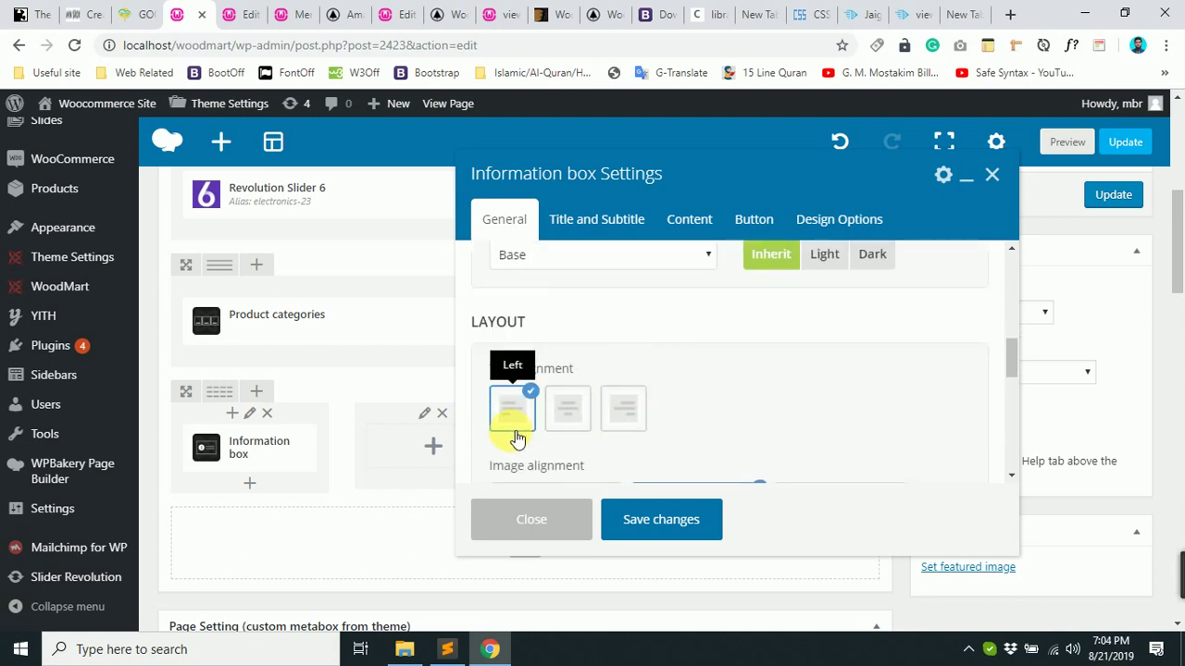
scroll(670, 437, "up", 1)
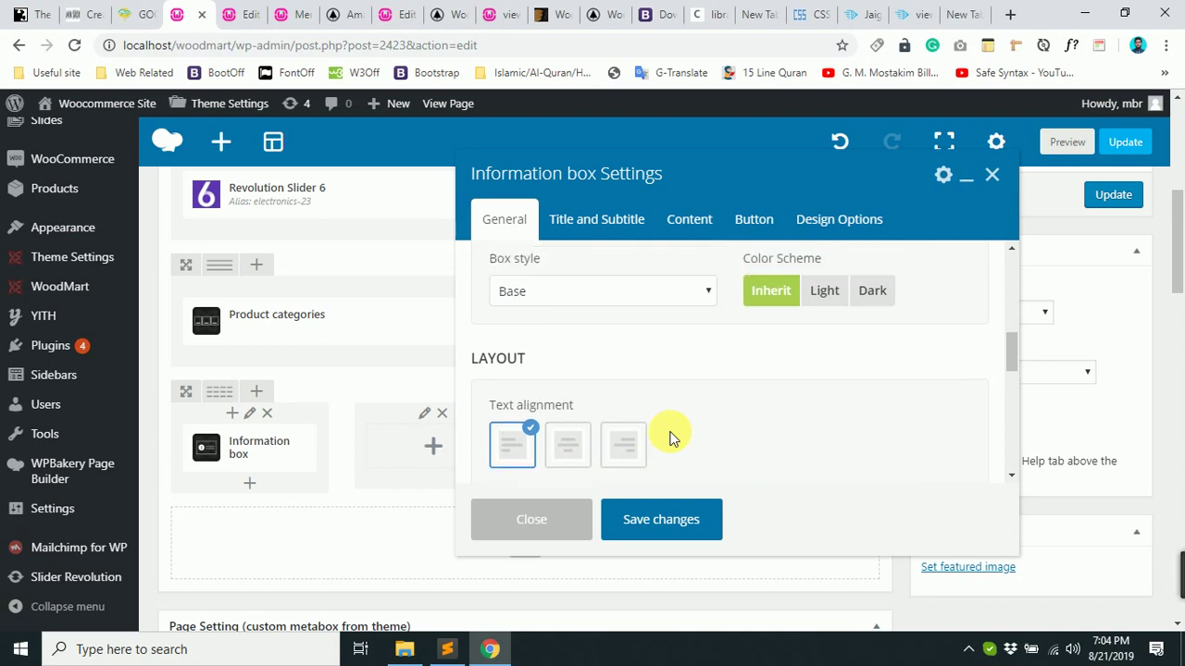
scroll(670, 437, "down", 1)
scroll(670, 437, "down", 2)
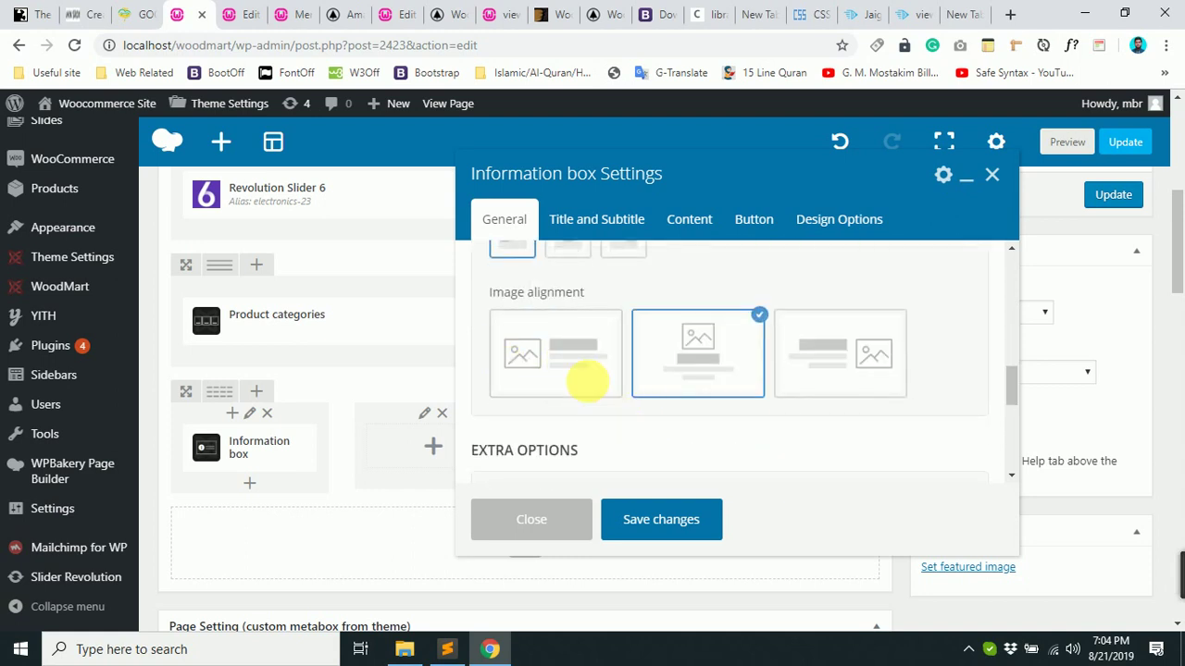
left_click(591, 373)
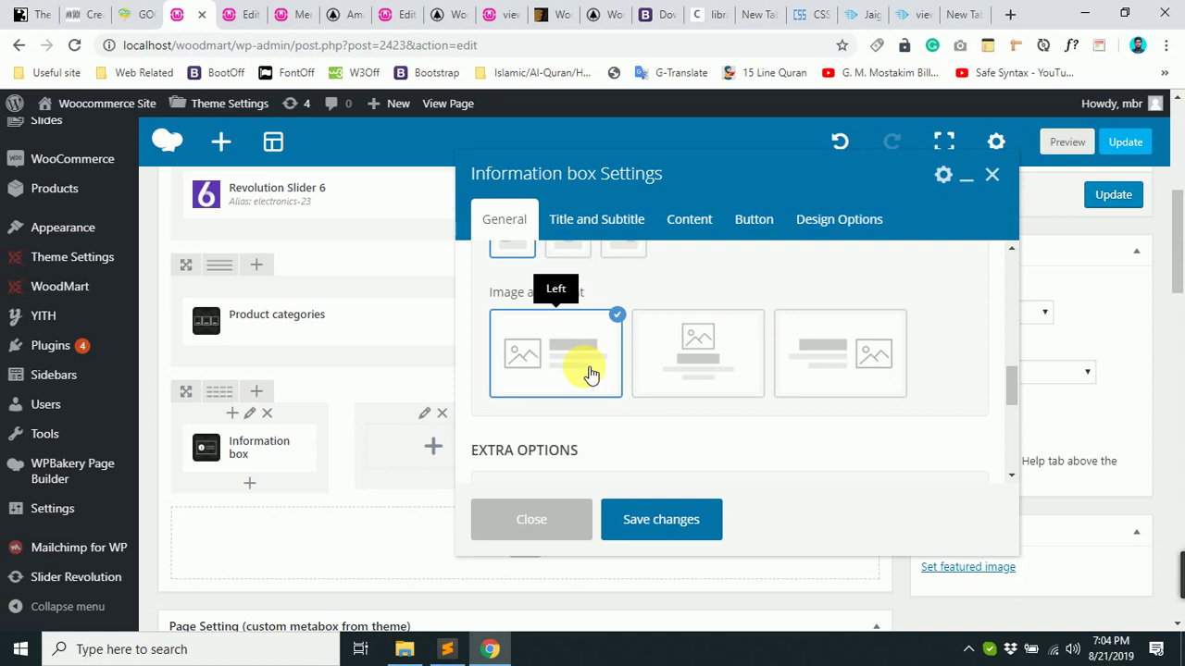
scroll(652, 418, "down", 2)
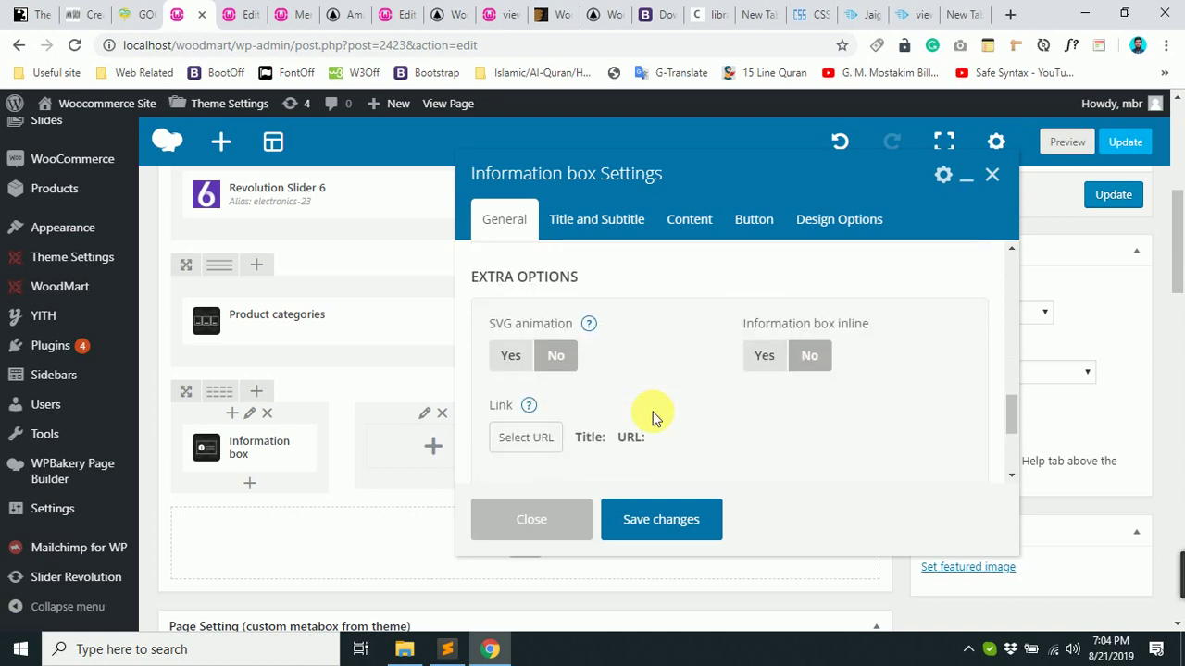
scroll(569, 410, "down", 2)
scroll(577, 402, "down", 1)
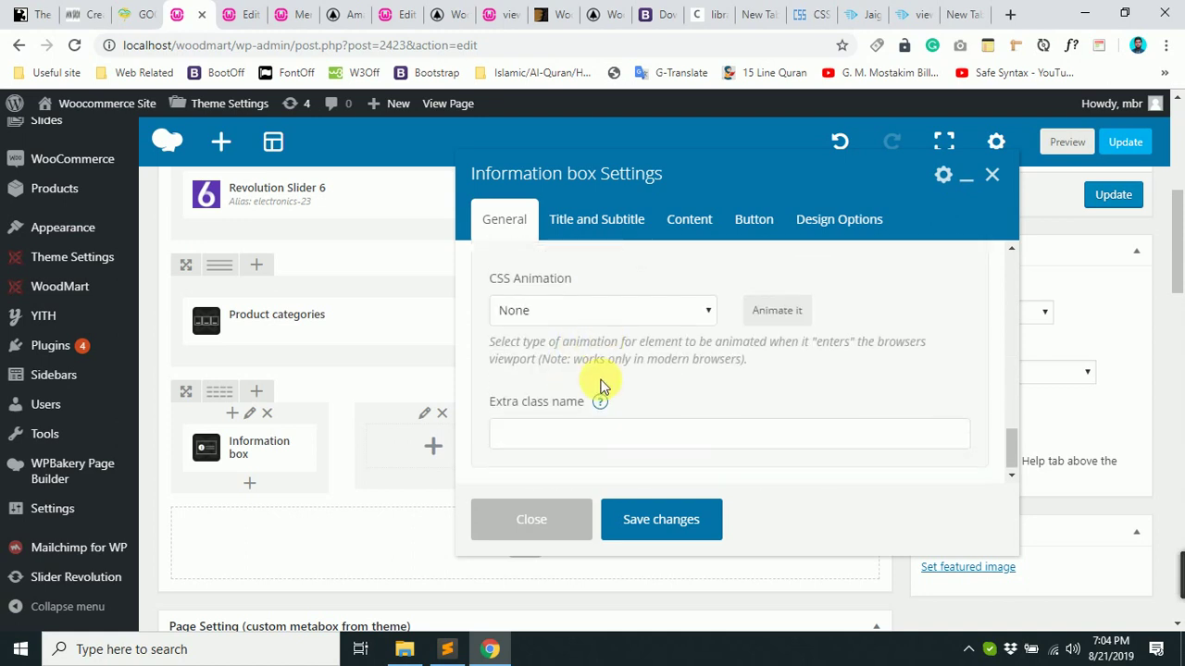
scroll(601, 391, "up", 6)
scroll(602, 390, "up", 3)
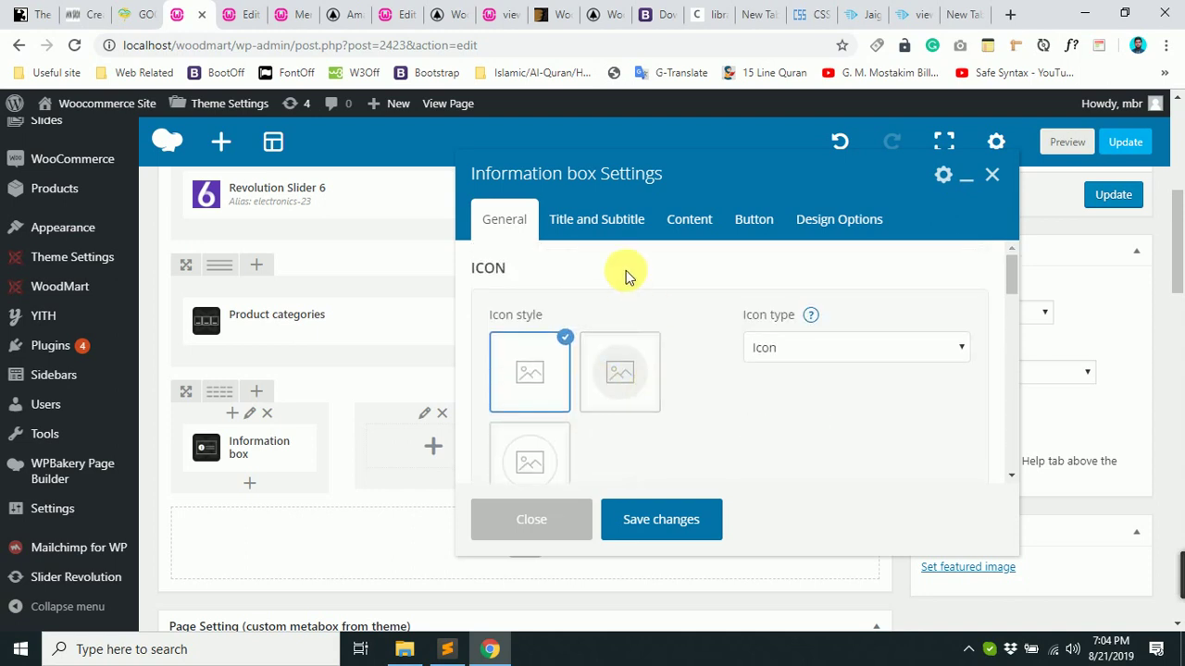
Enter "Your Title Here" as the information box's title text and check the title size options.
left_click(582, 222)
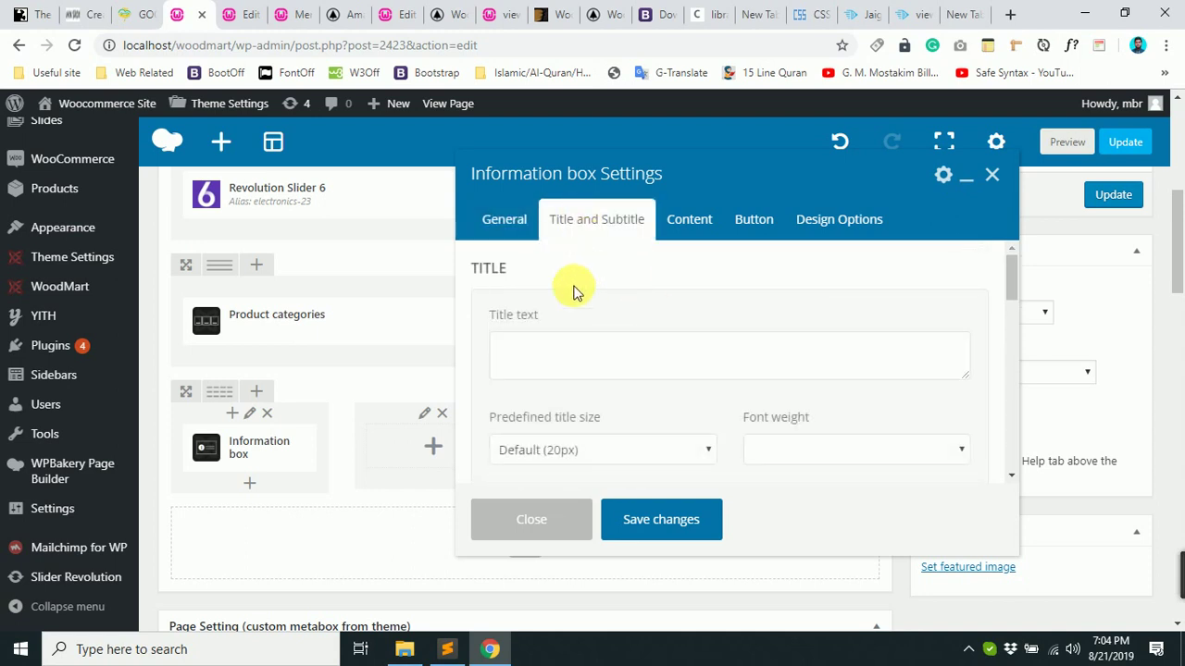
left_click(577, 377)
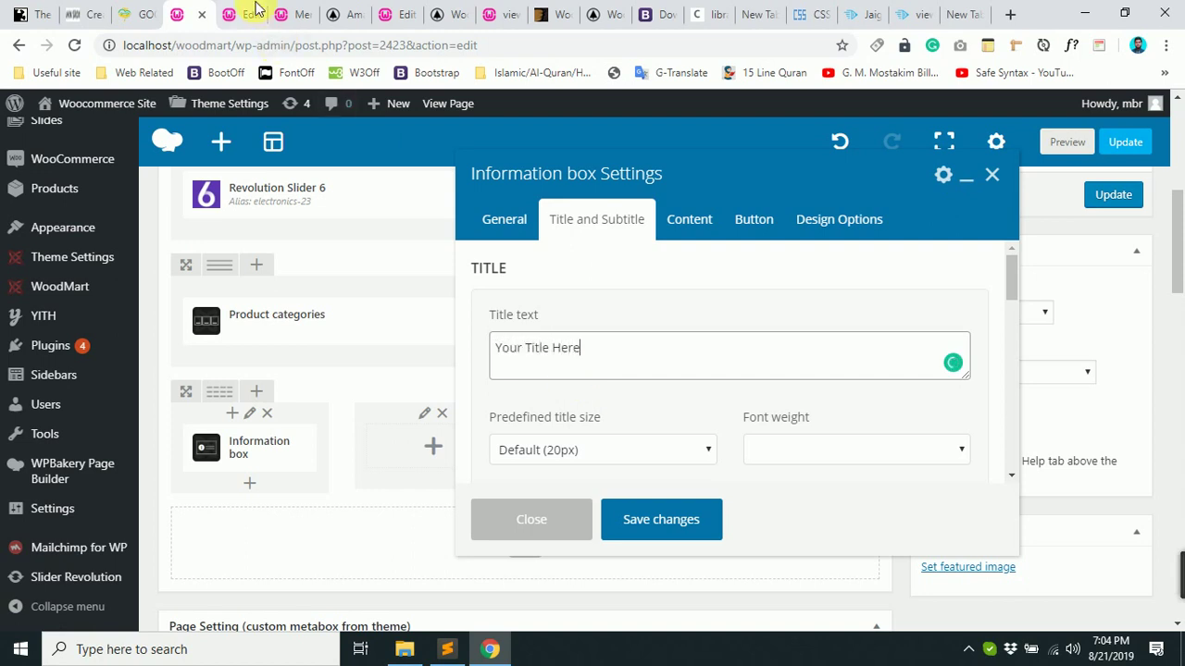
scroll(660, 431, "down", 2)
scroll(661, 432, "up", 2)
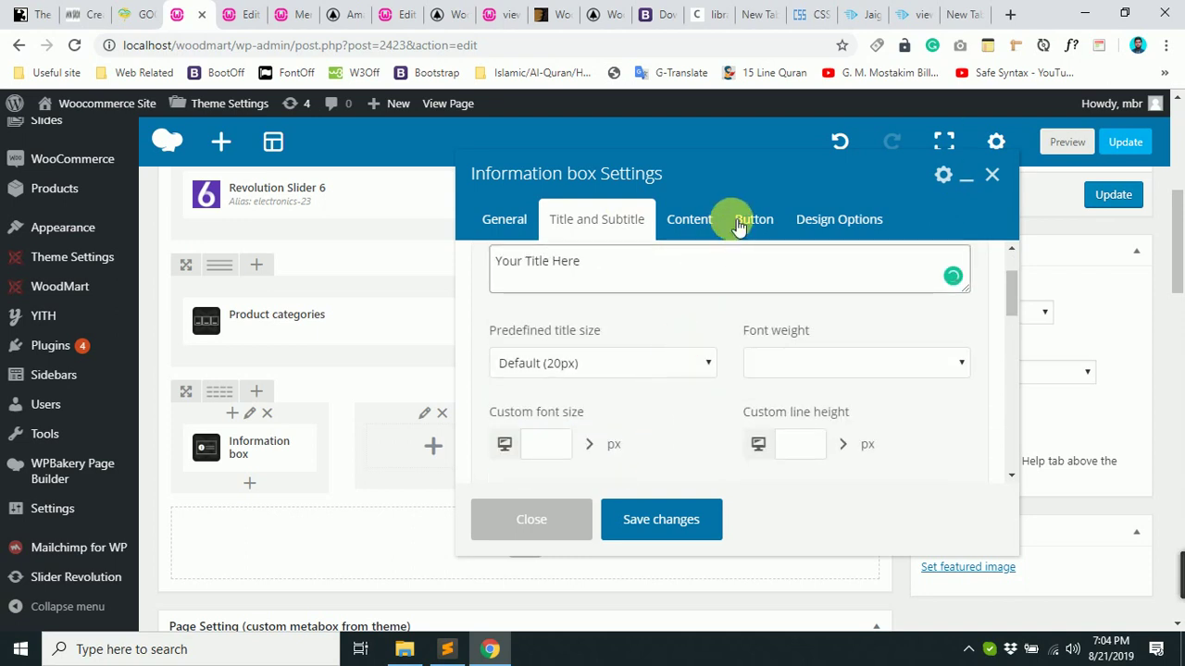
Enter "Your Content here" as the information box's brief content and save the element's settings.
left_click(691, 215)
scroll(600, 425, "down", 1)
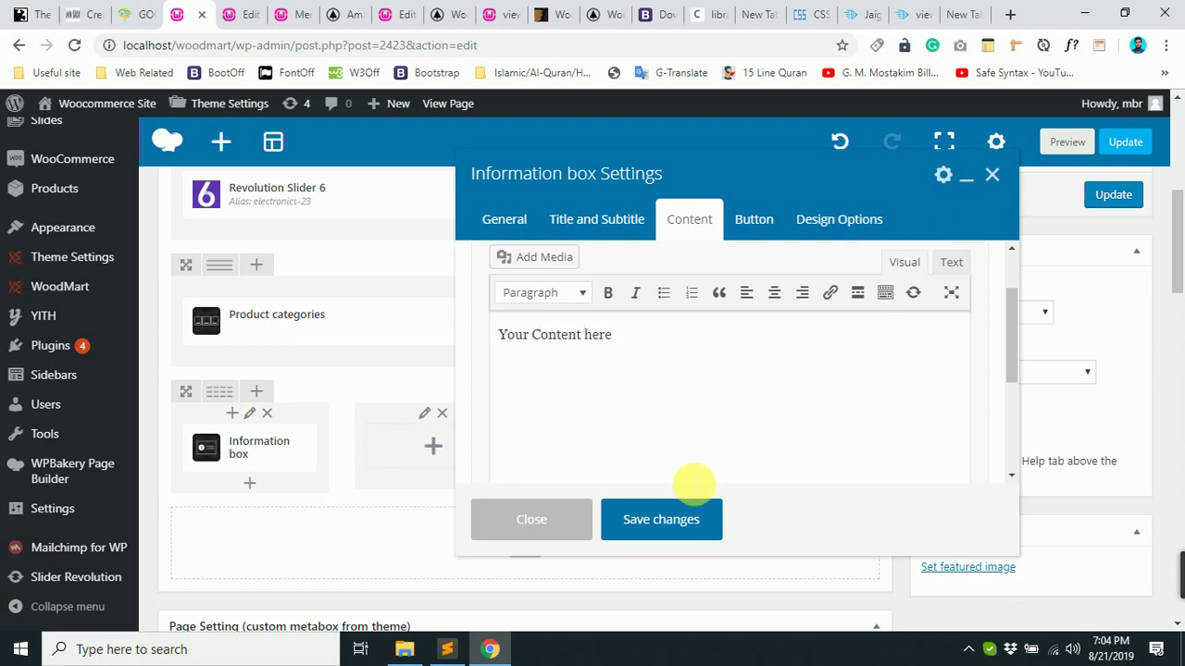
left_click(768, 222)
left_click(699, 225)
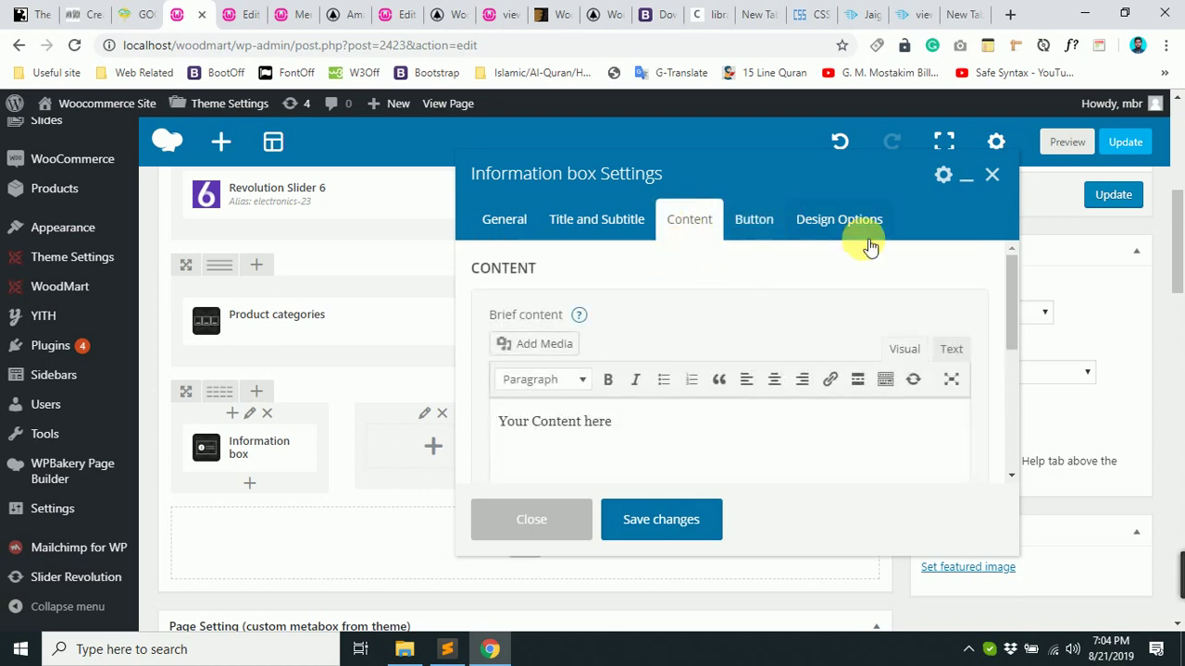
left_click(655, 512)
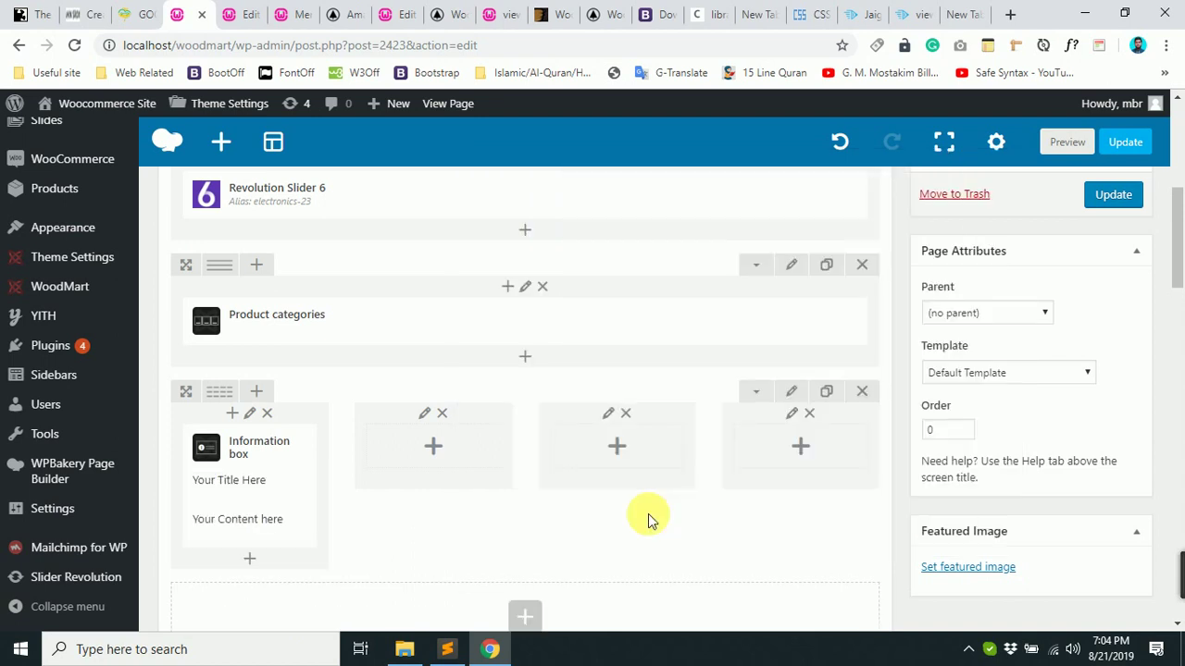
Update the Amader Page and reload its live view to check the first information box.
left_click(1111, 196)
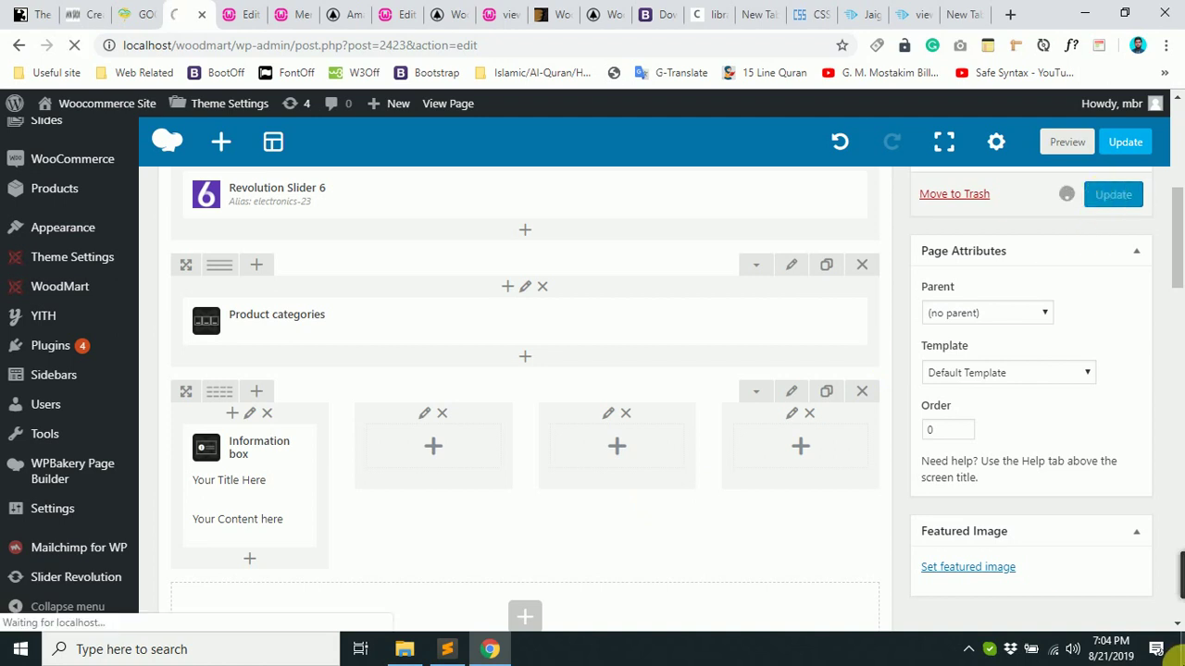
left_click(335, 13)
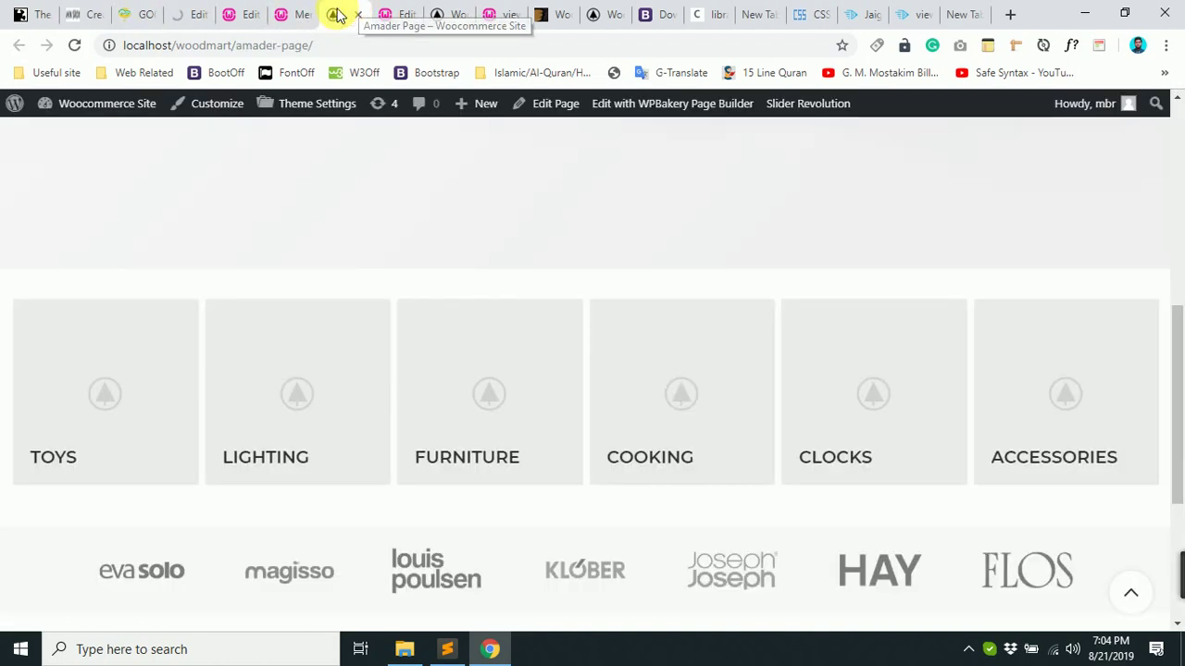
left_click(79, 46)
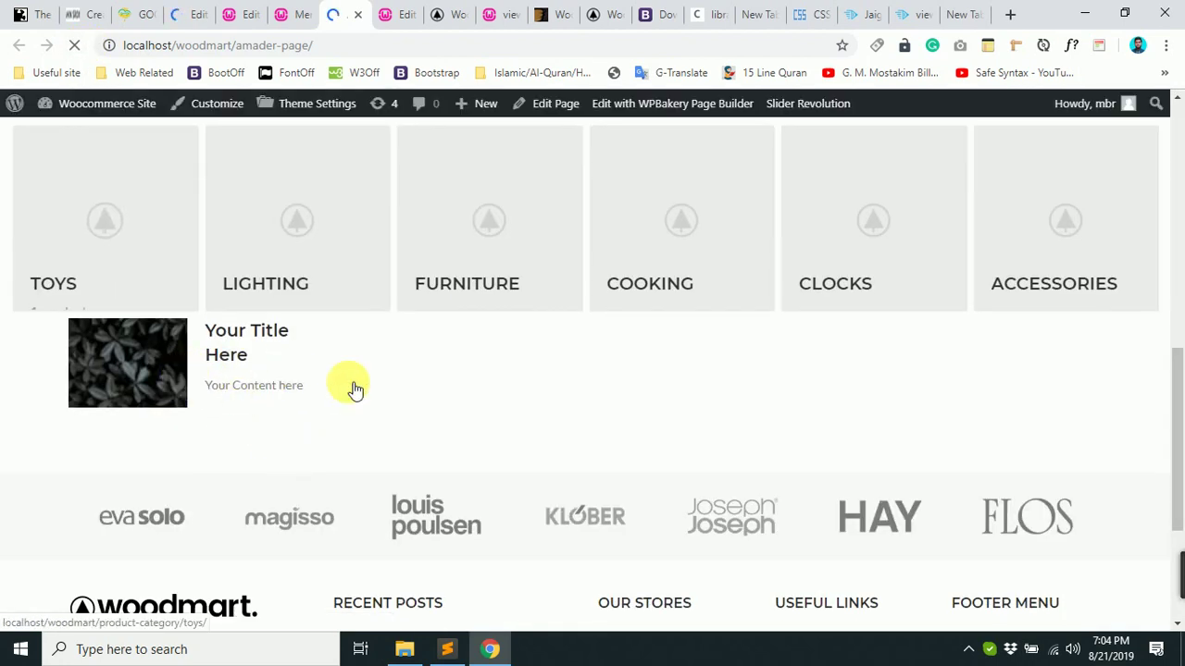
Return to the page editor and set the four-column row's top margin to 100px in its design options.
left_click(185, 17)
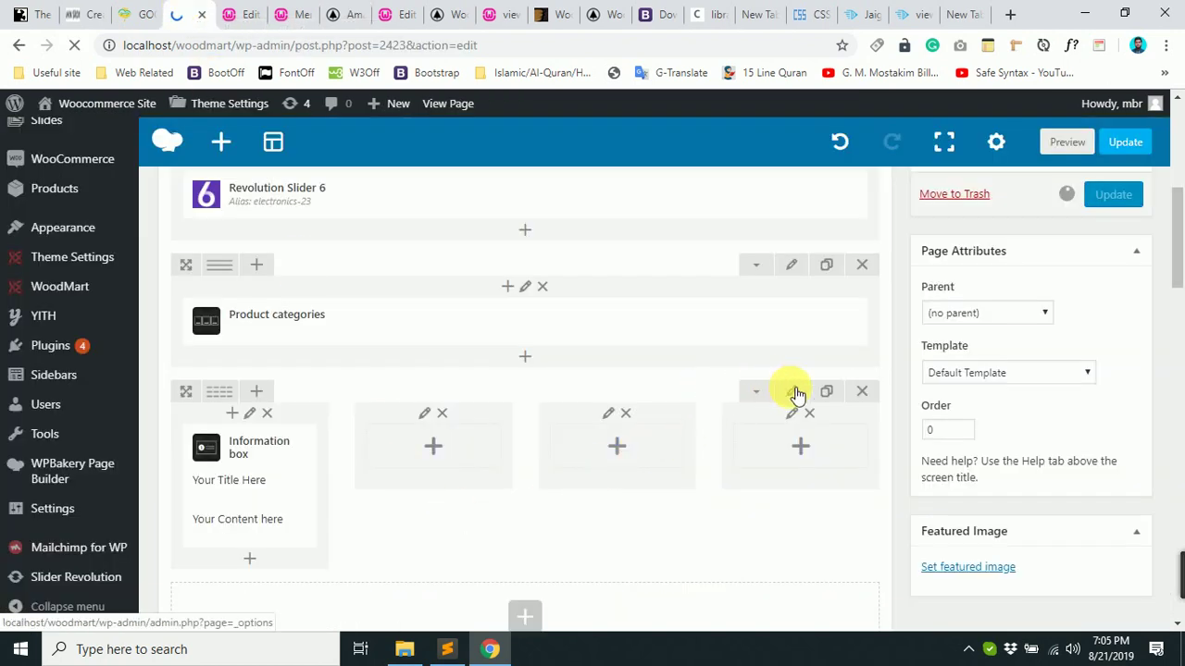
scroll(747, 405, "down", 9)
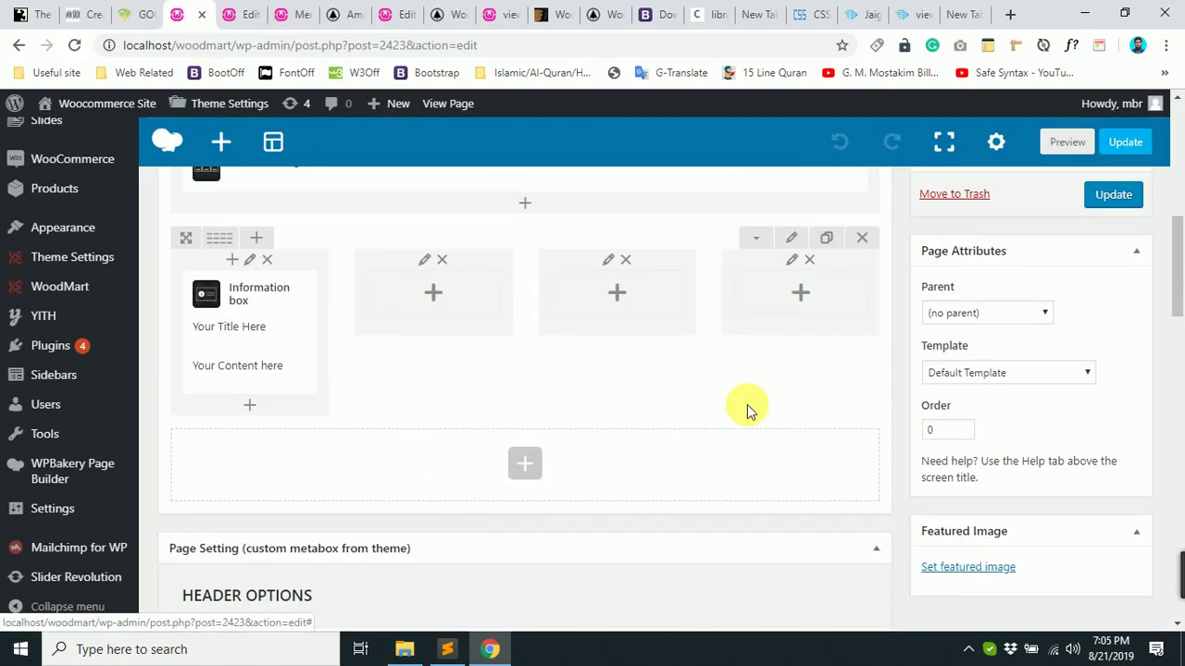
scroll(747, 394, "up", 1)
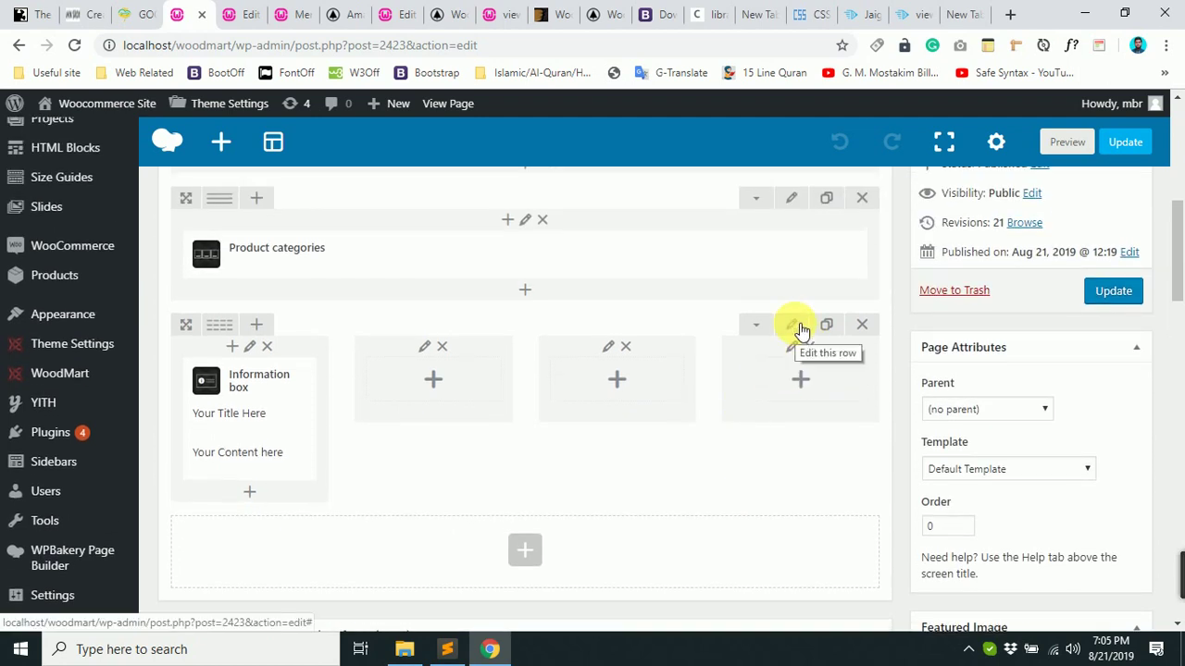
left_click(792, 326)
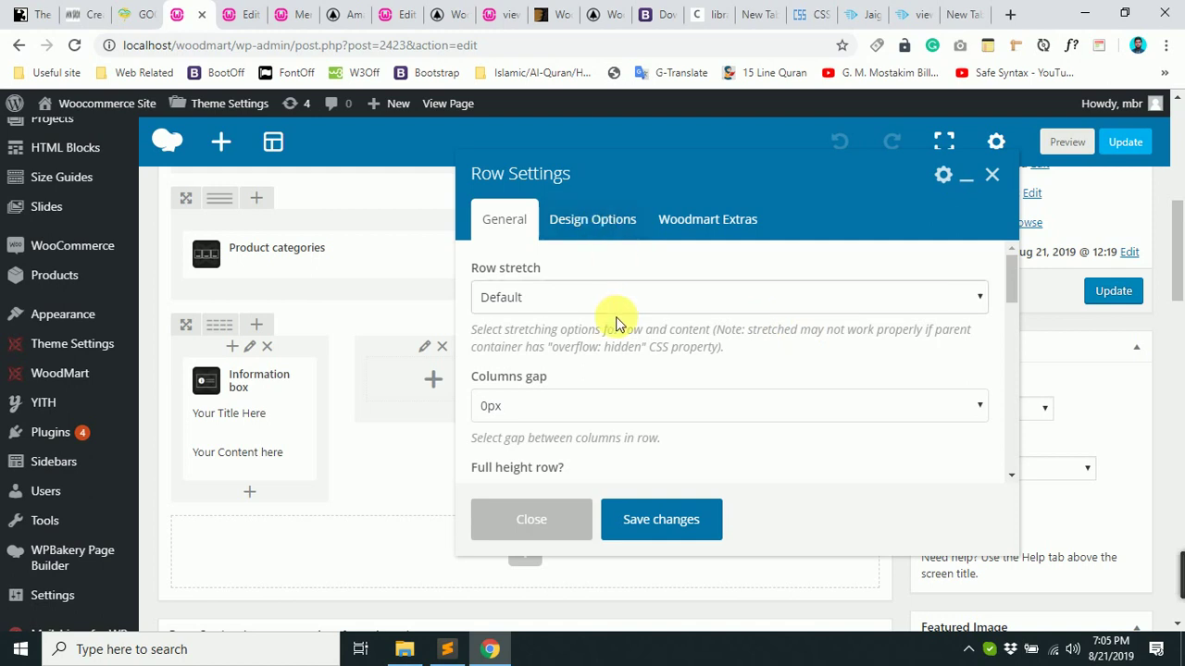
left_click(611, 216)
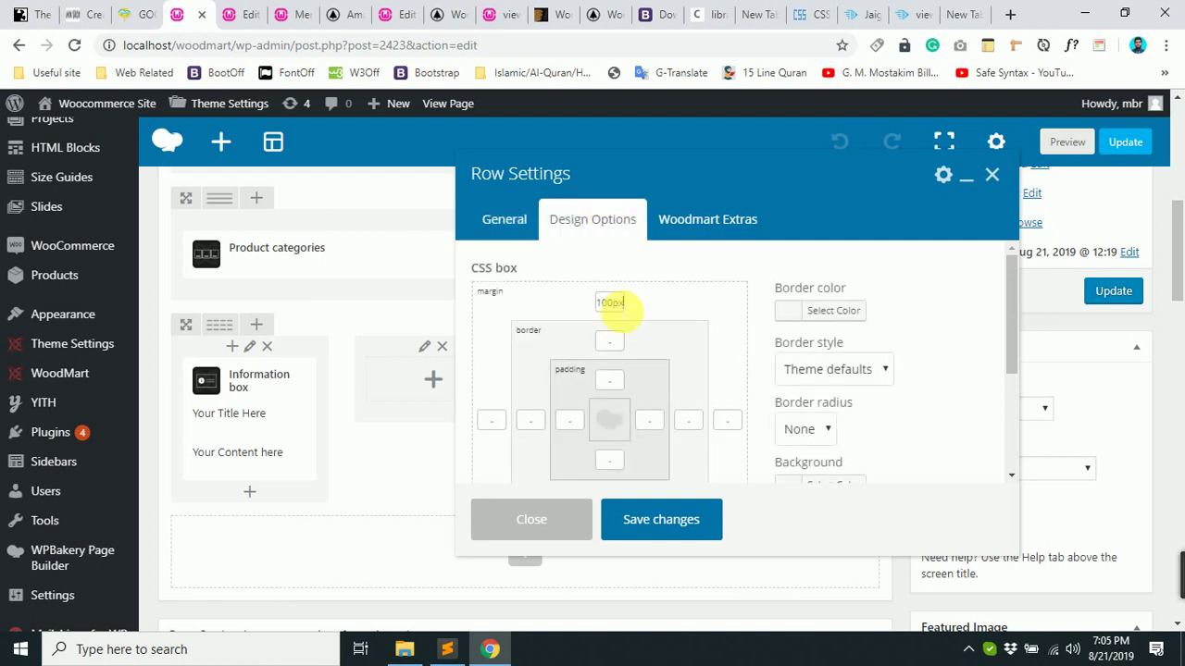
scroll(625, 407, "down", 1)
left_click(620, 420)
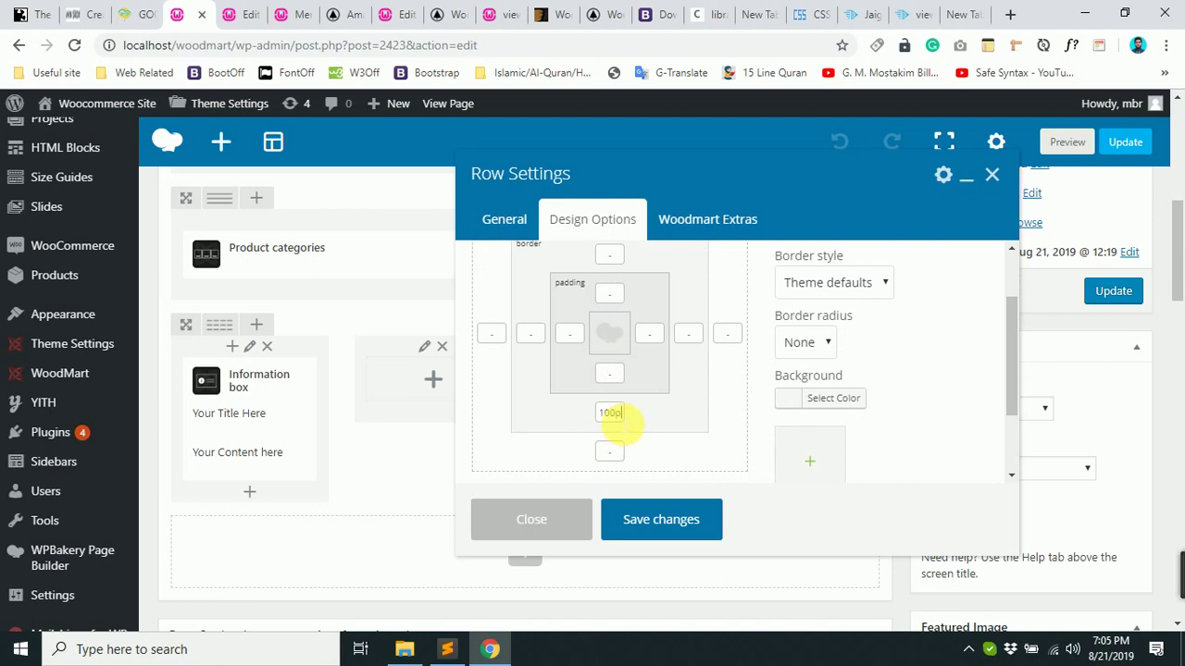
left_click(663, 522)
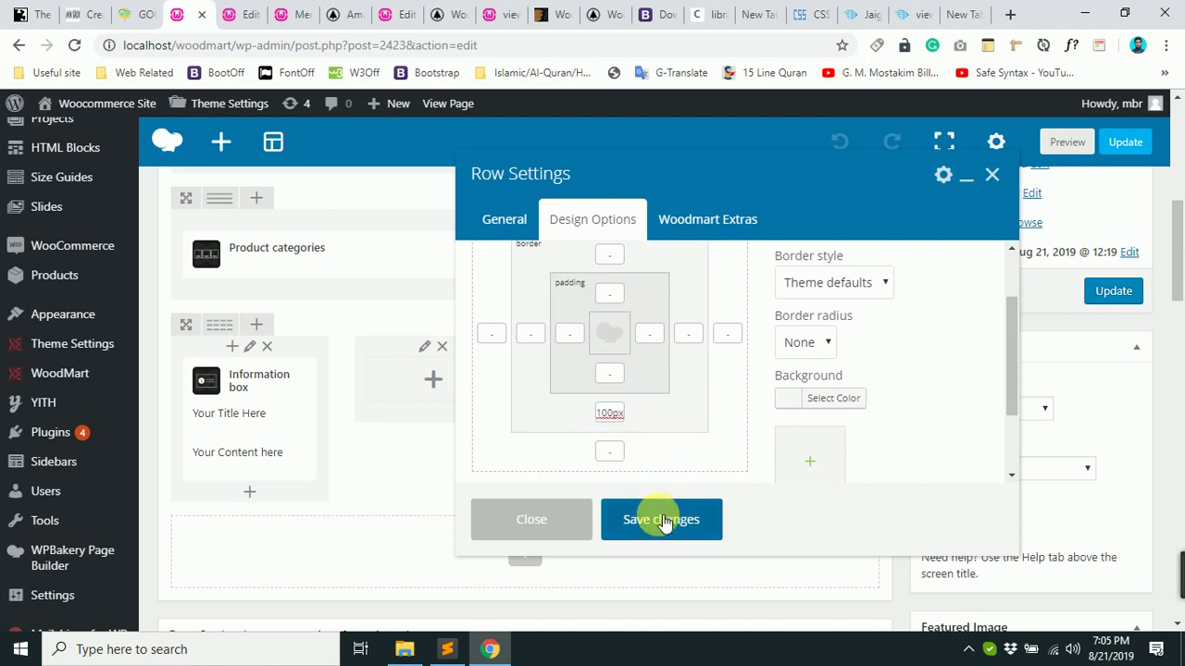
double_click(618, 415)
key("BackSpace")
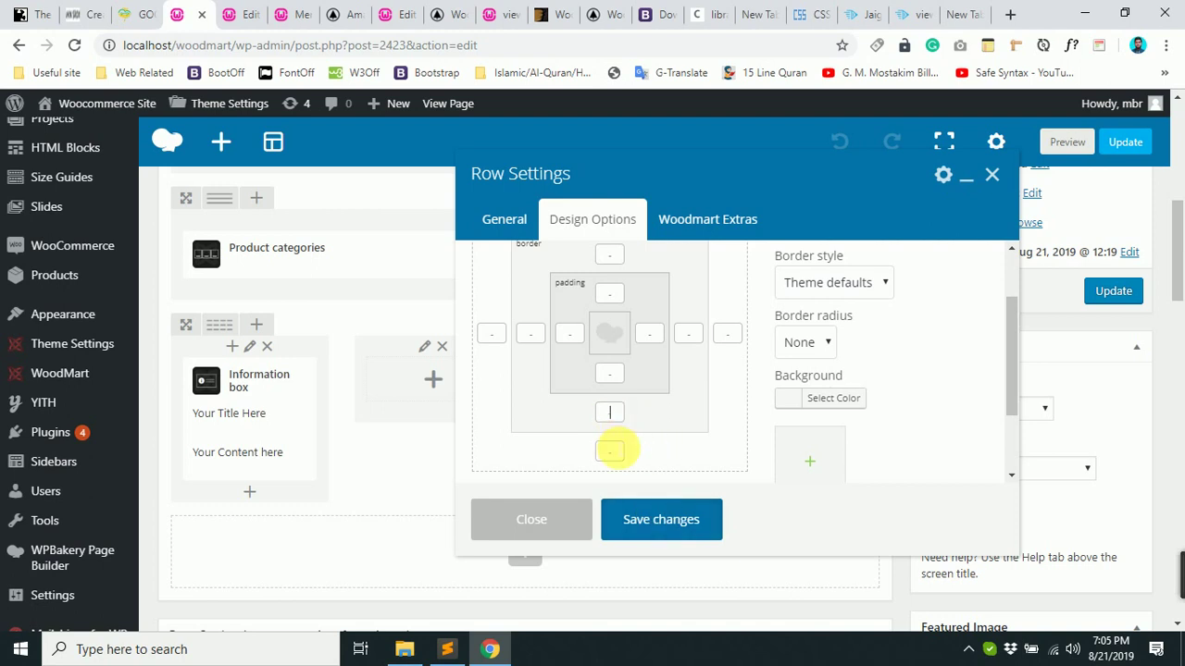
Set the four-column row's bottom margin to 100px and save the row settings.
left_click(670, 516)
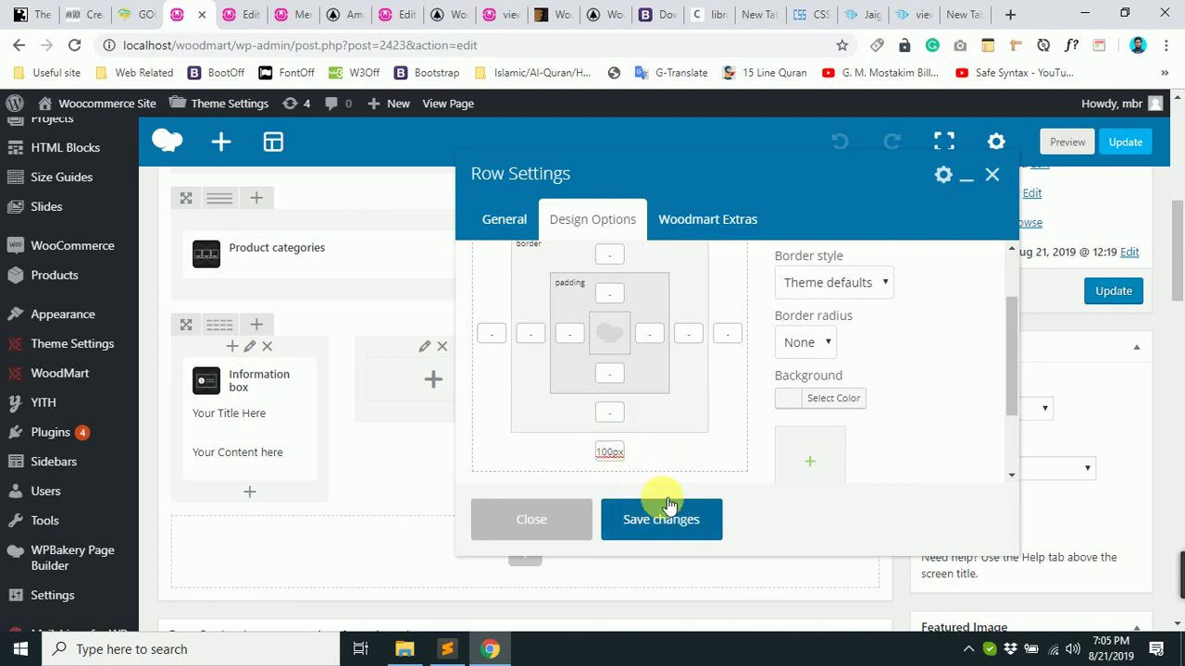
scroll(630, 314, "up", 1)
left_click(657, 516)
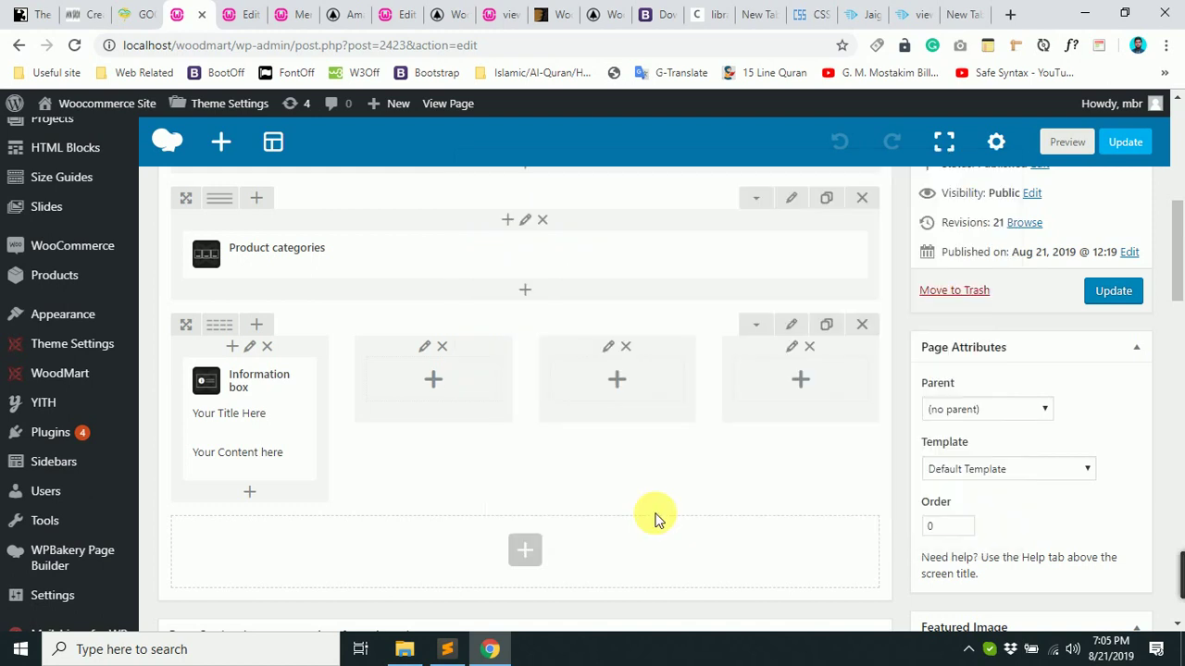
Update the Amader Page and reload its live view to check the spacing around the information box row.
left_click(1111, 291)
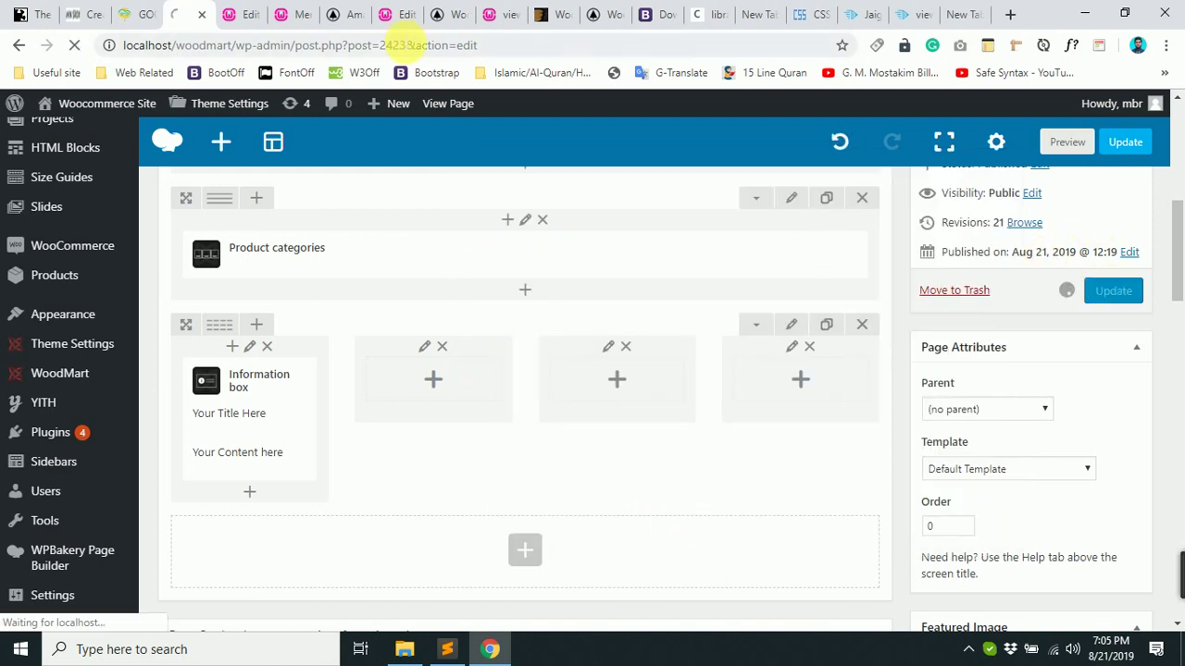
left_click(348, 13)
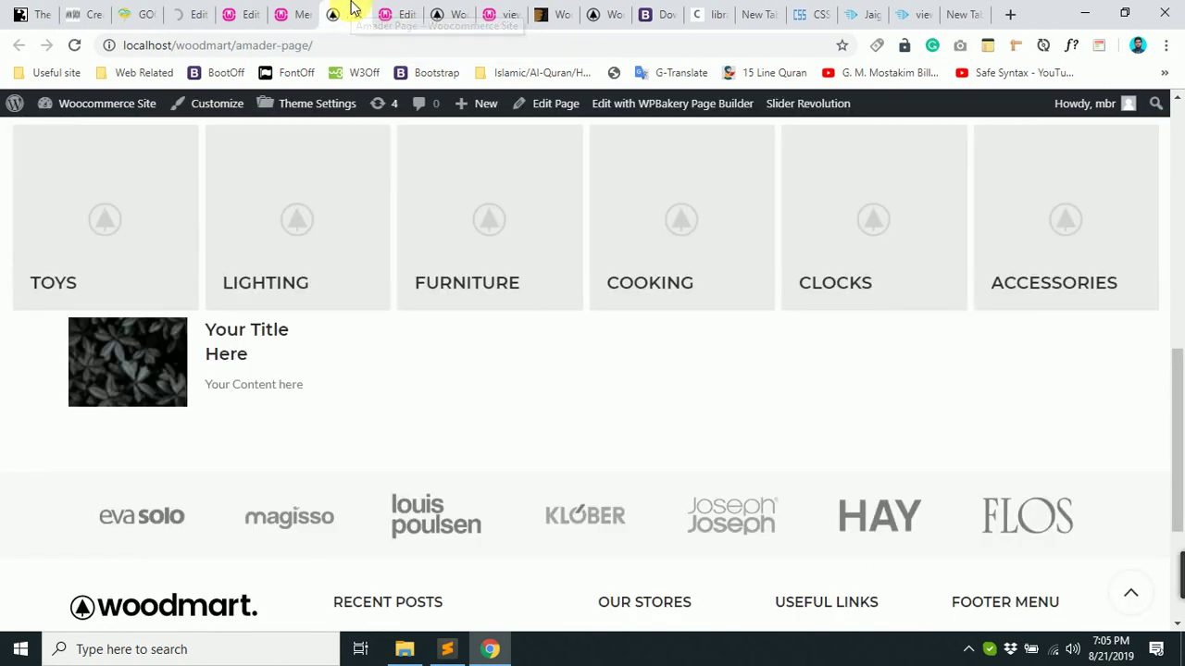
left_click(83, 51)
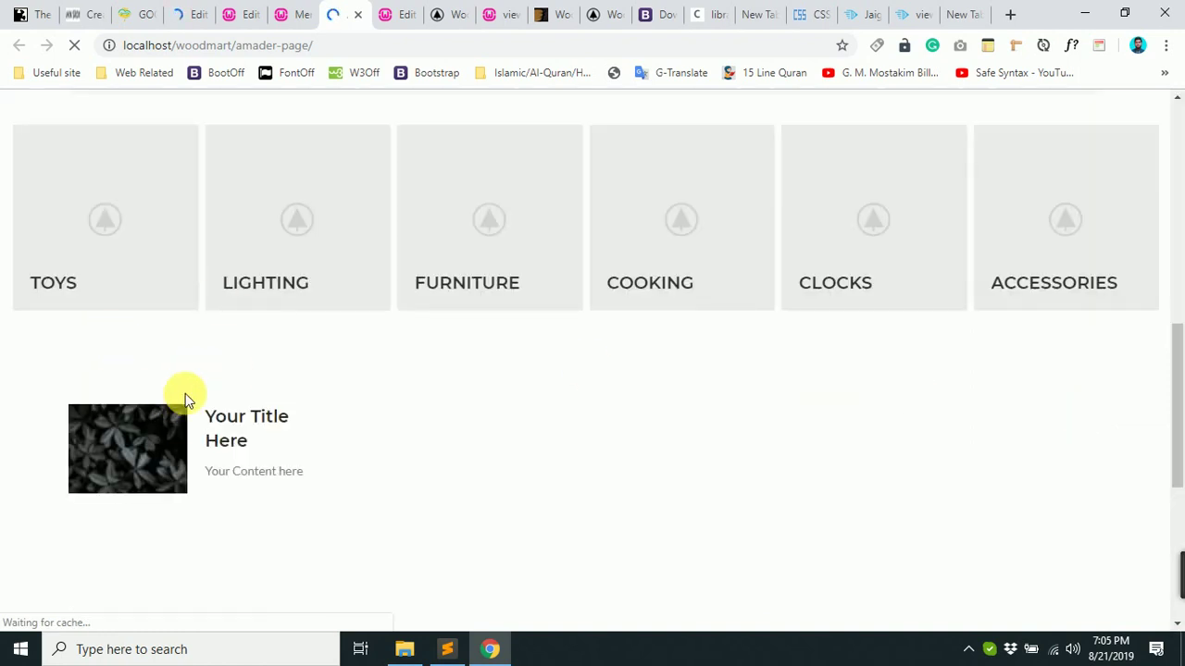
Back in the reloaded page editor, duplicate the first column's information box and place one copy in each of the other three columns.
left_click(181, 12)
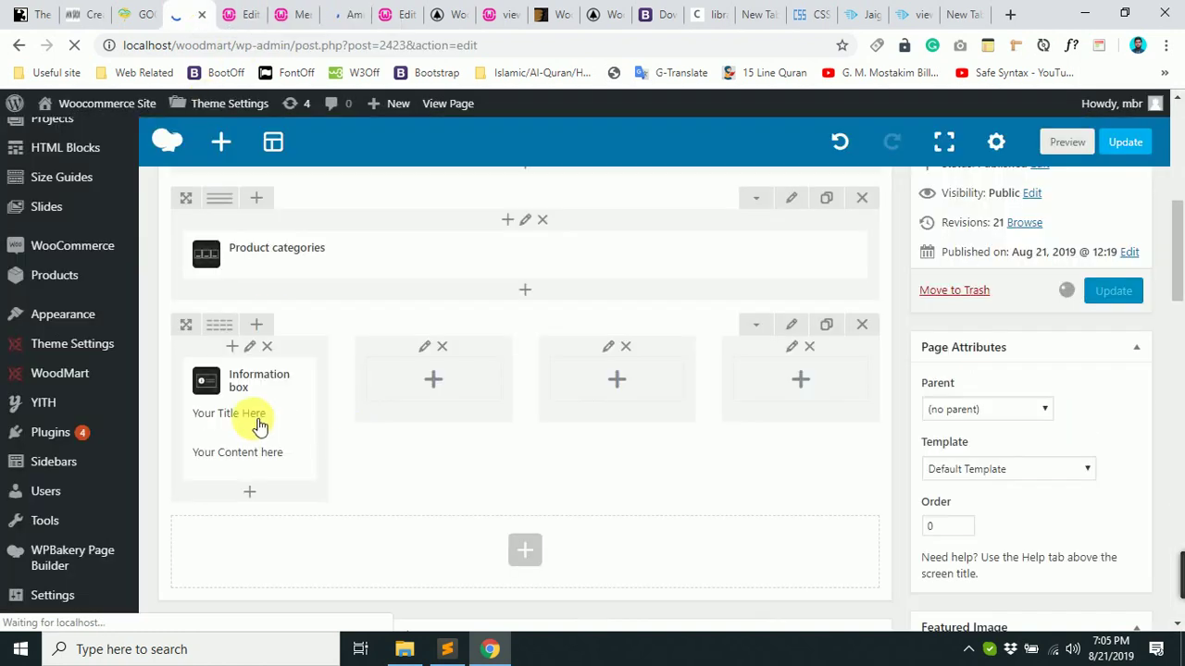
key("F5")
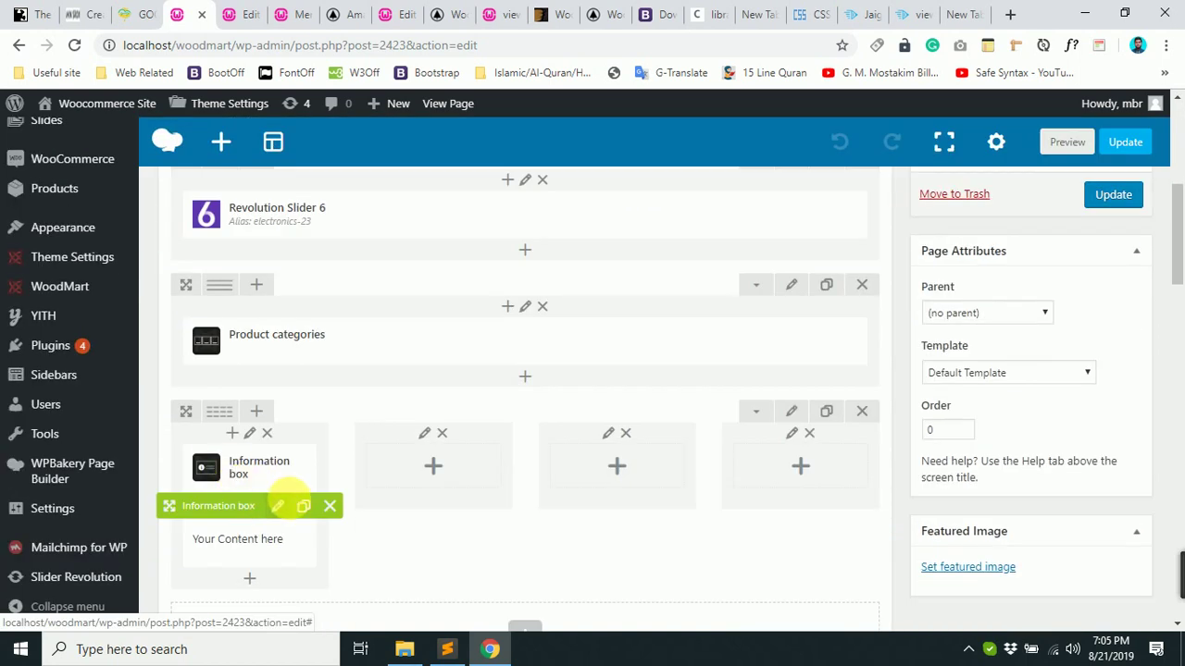
left_click(306, 506)
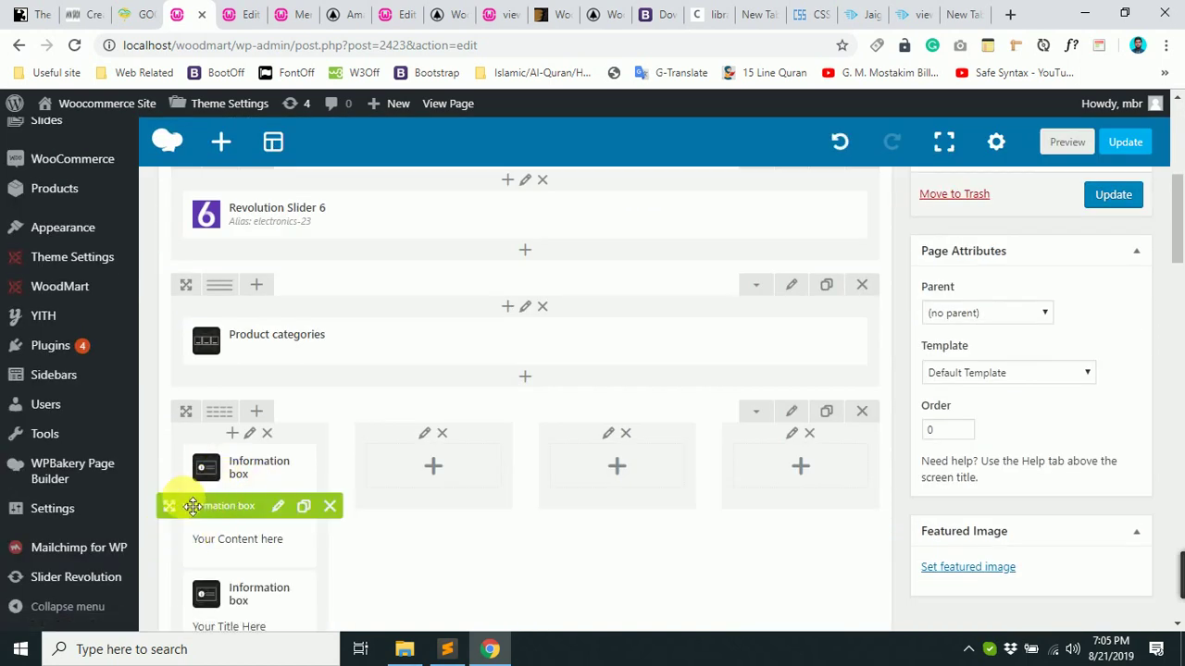
left_click_drag(193, 509, 435, 479)
left_click_drag(172, 504, 806, 482)
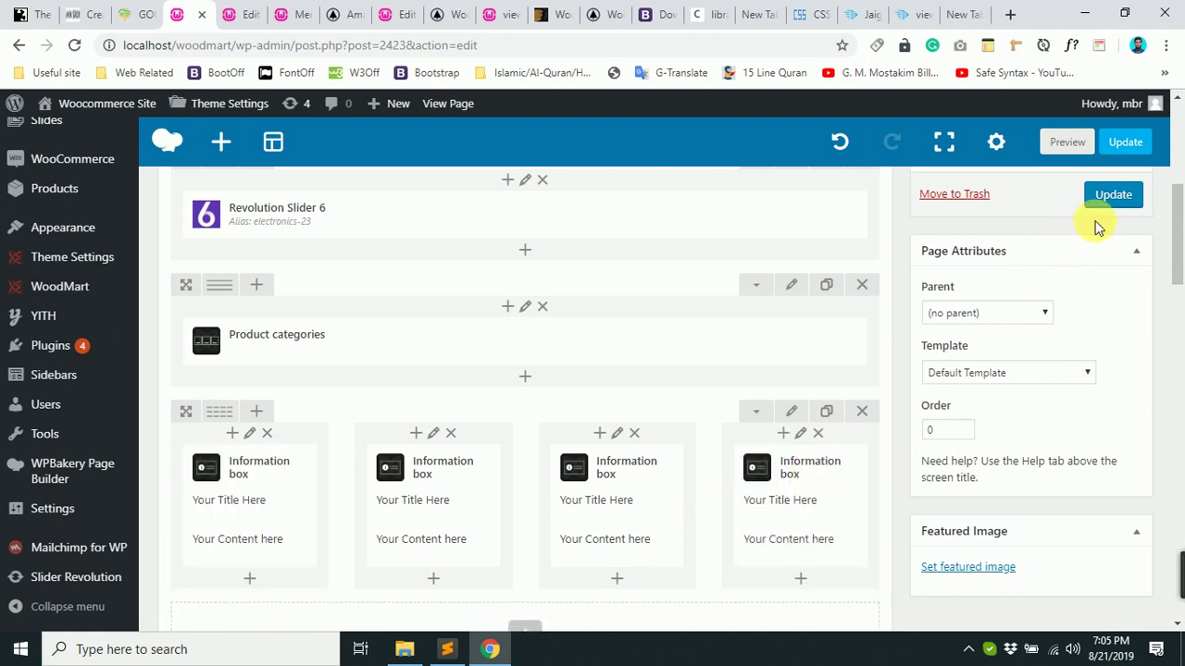
Update the Amader Page and review the whole reloaded live page, including all four information boxes.
left_click(1116, 196)
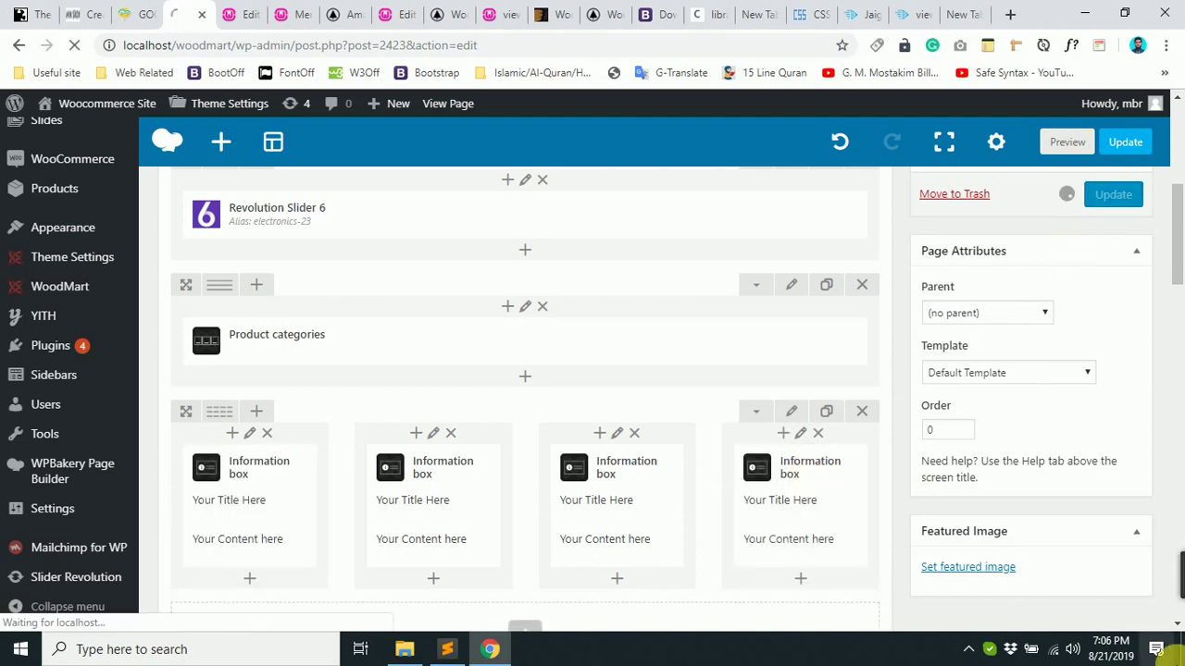
left_click(351, 11)
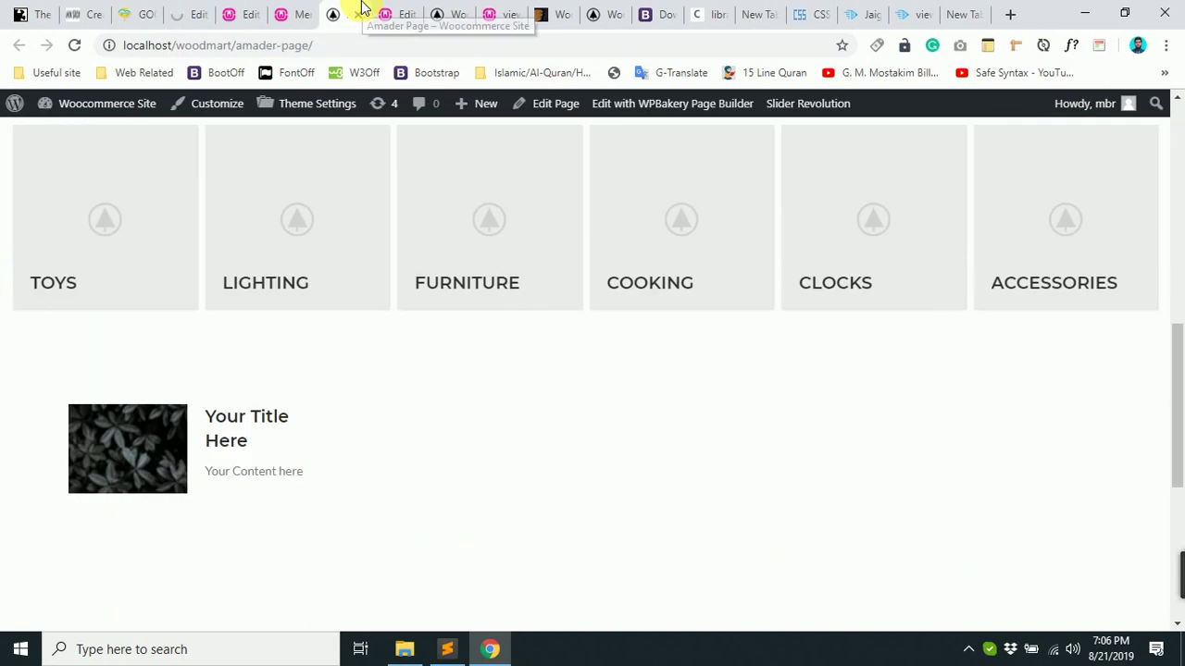
left_click(83, 50)
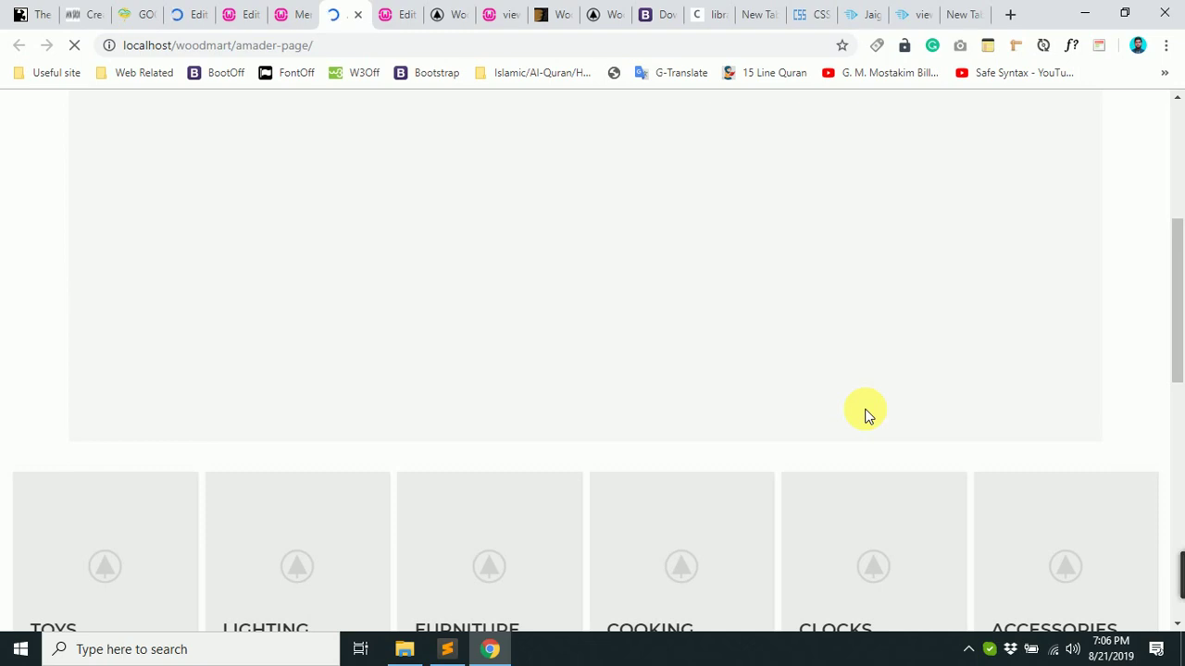
scroll(866, 416, "down", 3)
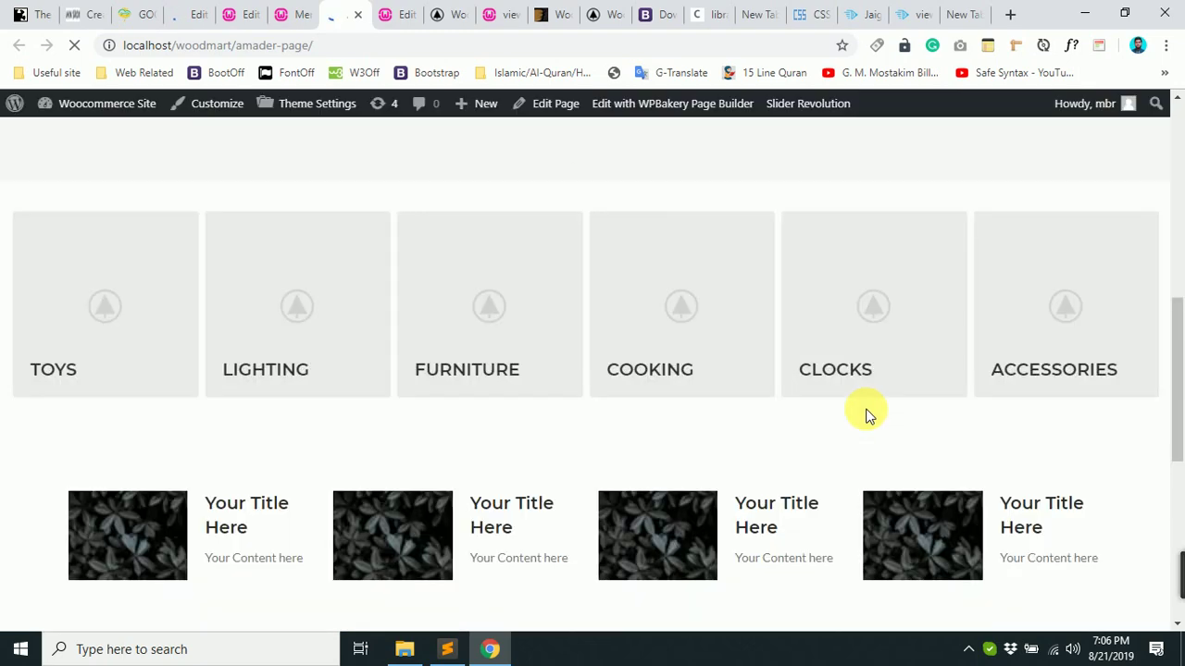
scroll(158, 386, "up", 6)
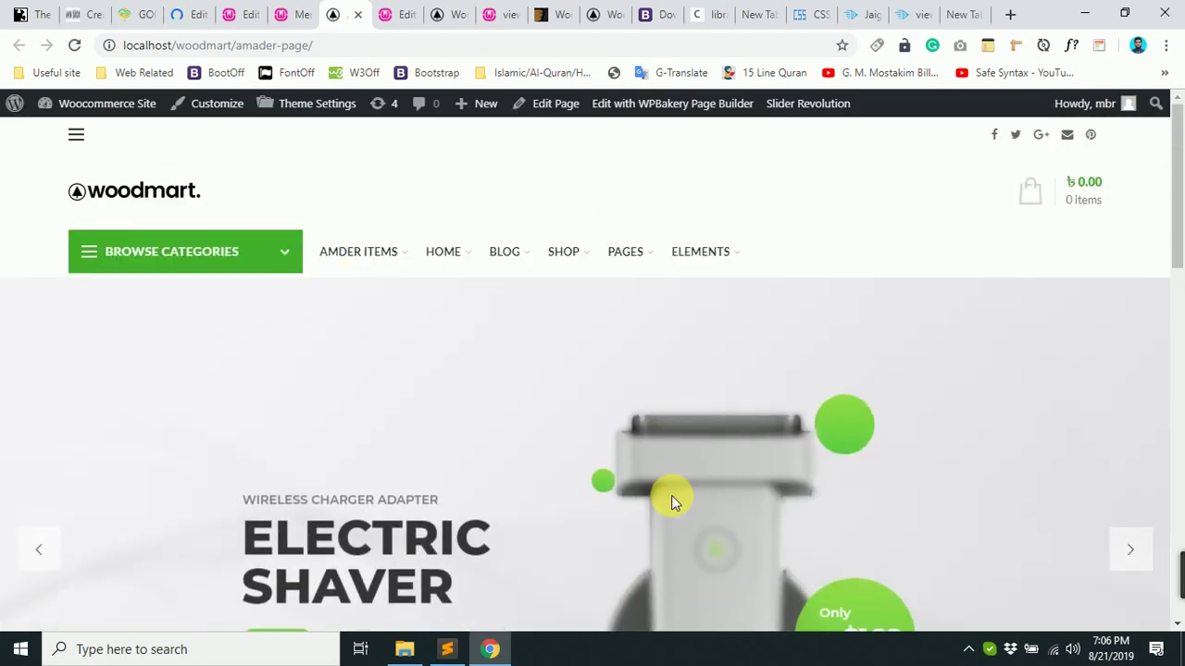
scroll(592, 421, "down", 2)
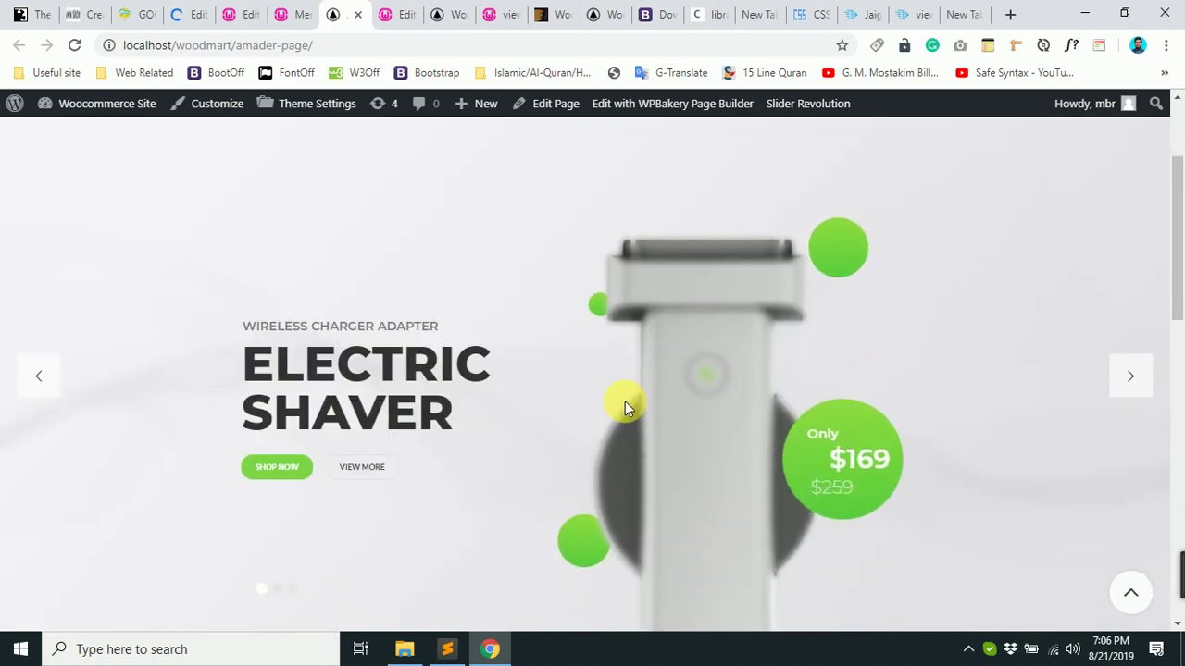
scroll(625, 400, "down", 8)
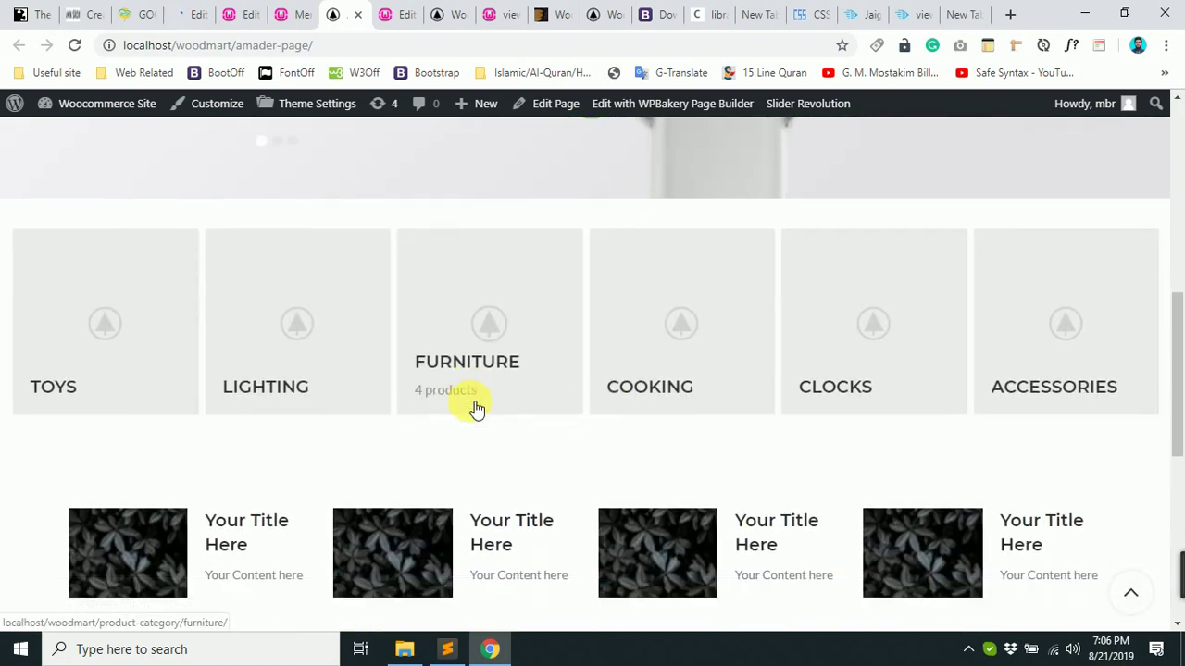
scroll(542, 389, "up", 2)
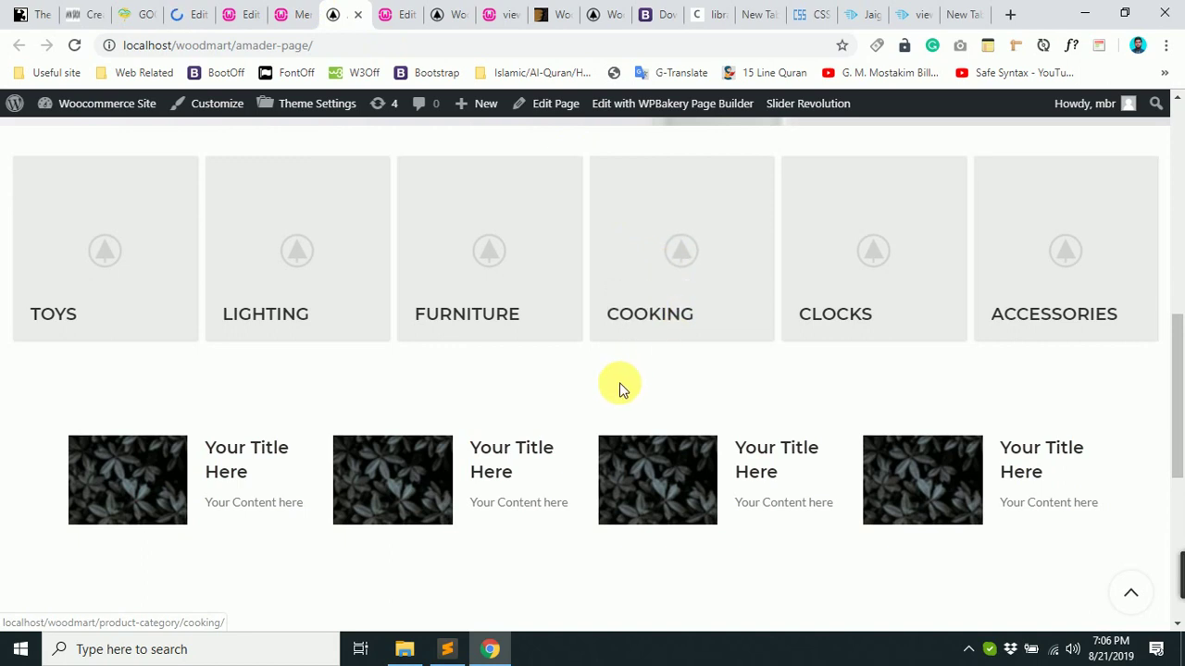
scroll(620, 393, "down", 2)
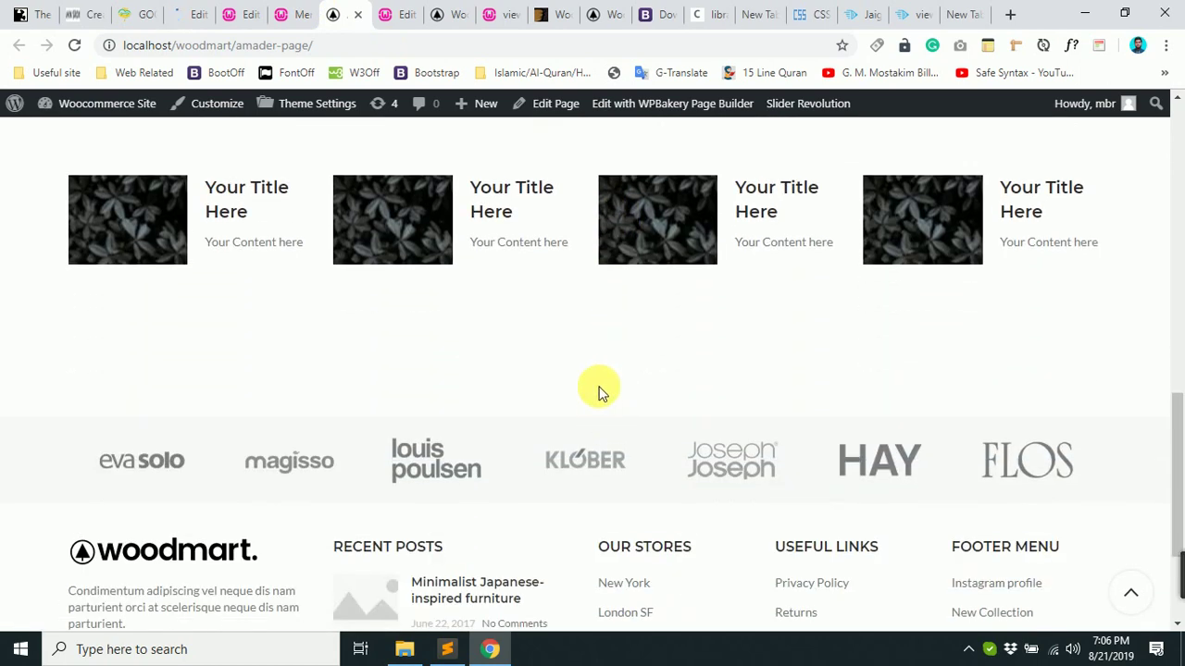
Compare the live Amader Page with the WoodMart home page, examining what follows the information box row there.
scroll(598, 392, "up", 3)
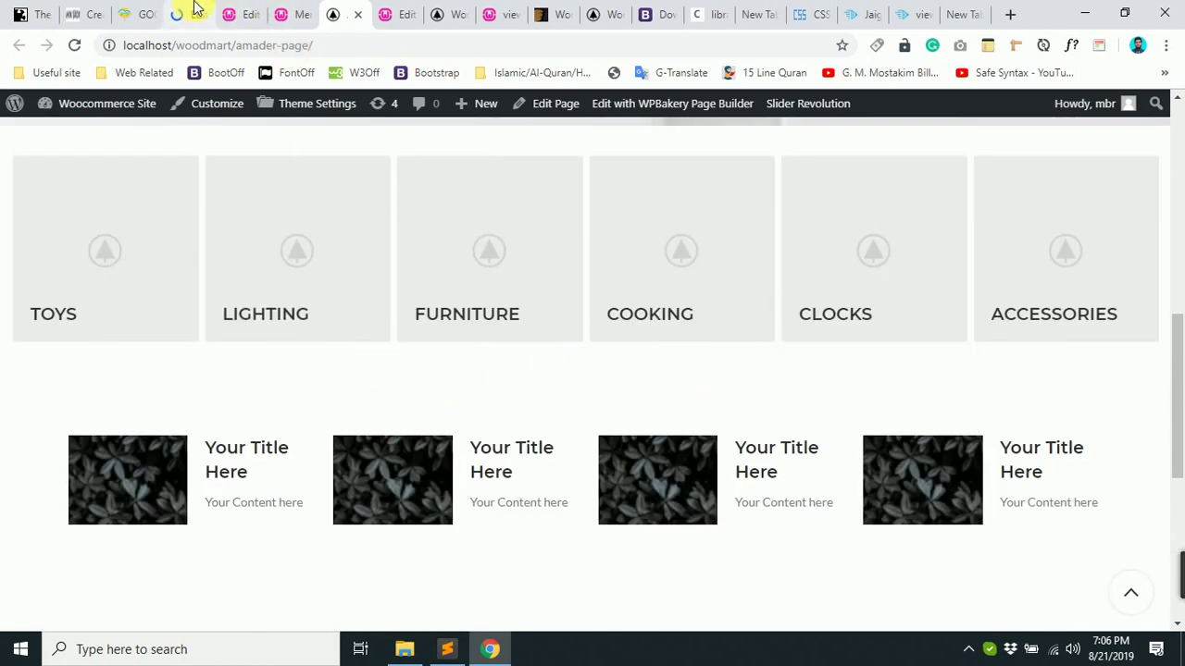
left_click(193, 14)
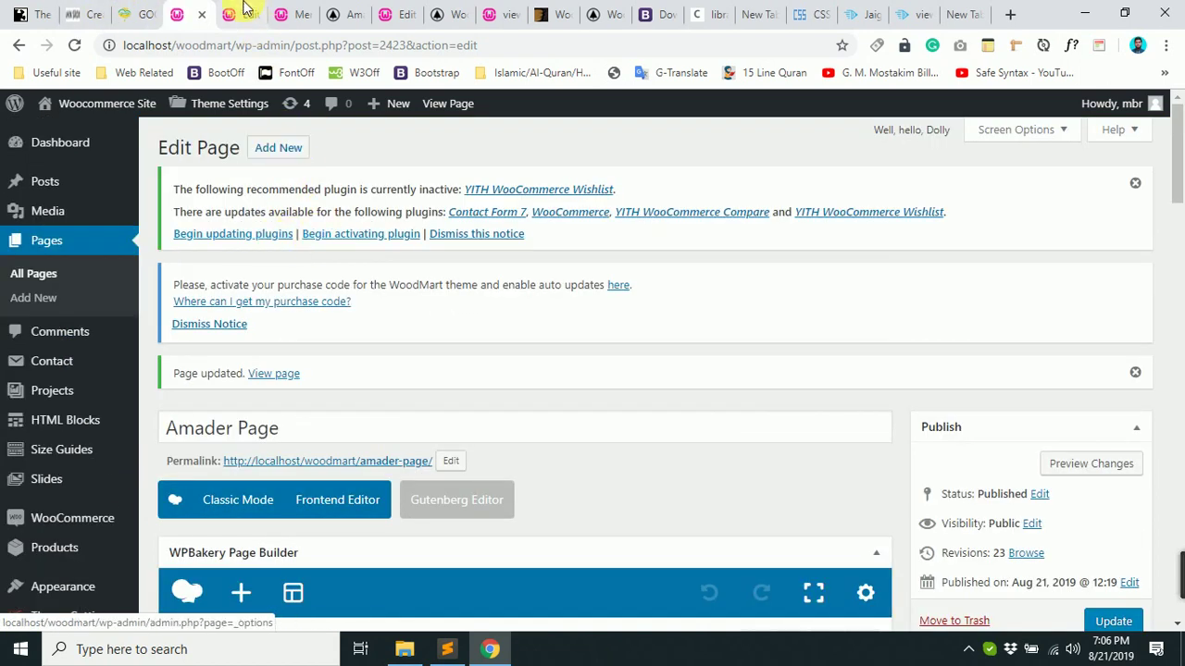
left_click(294, 14)
left_click(343, 13)
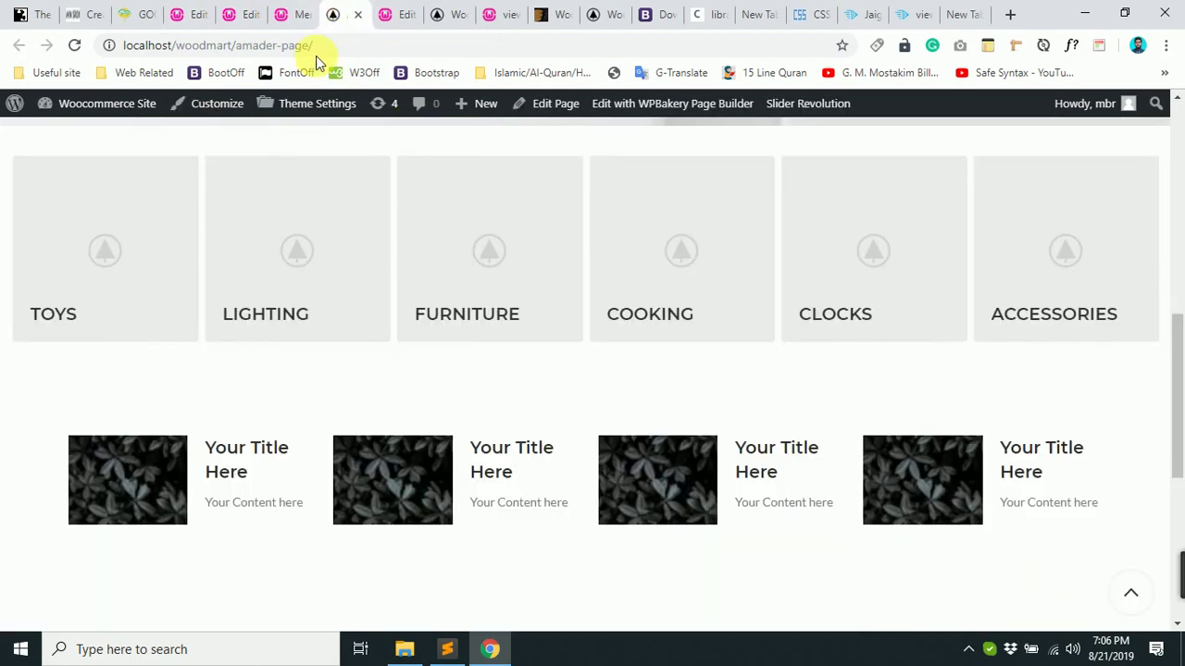
scroll(476, 469, "down", 2)
scroll(757, 435, "up", 2)
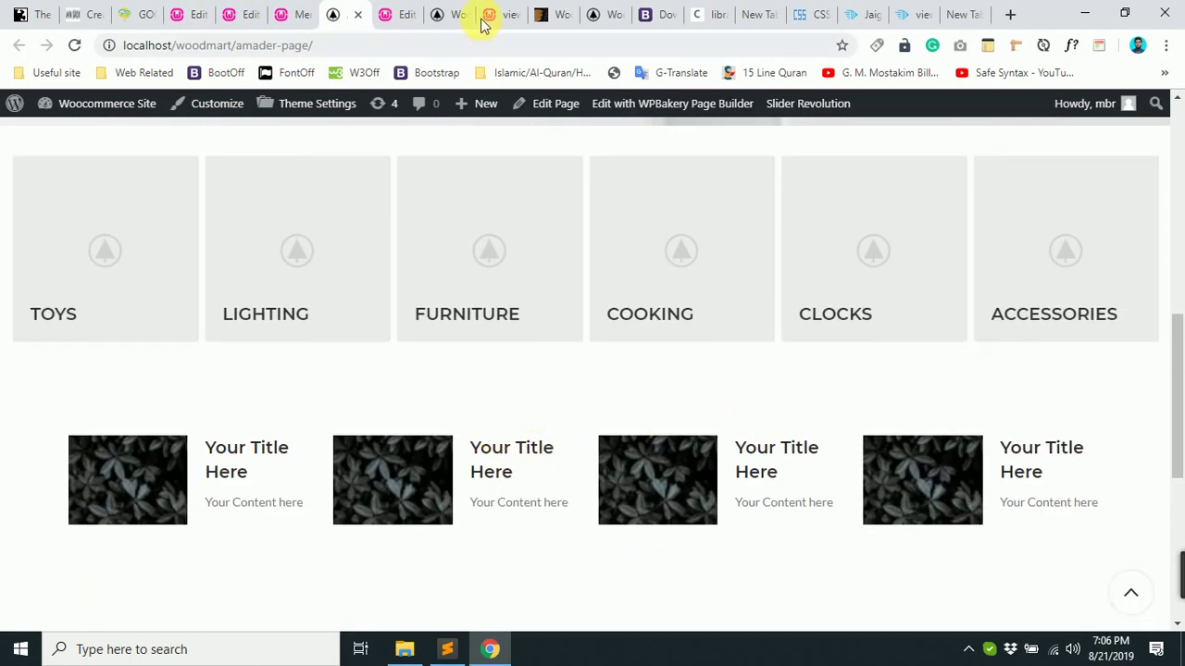
scroll(415, 296, "down", 4)
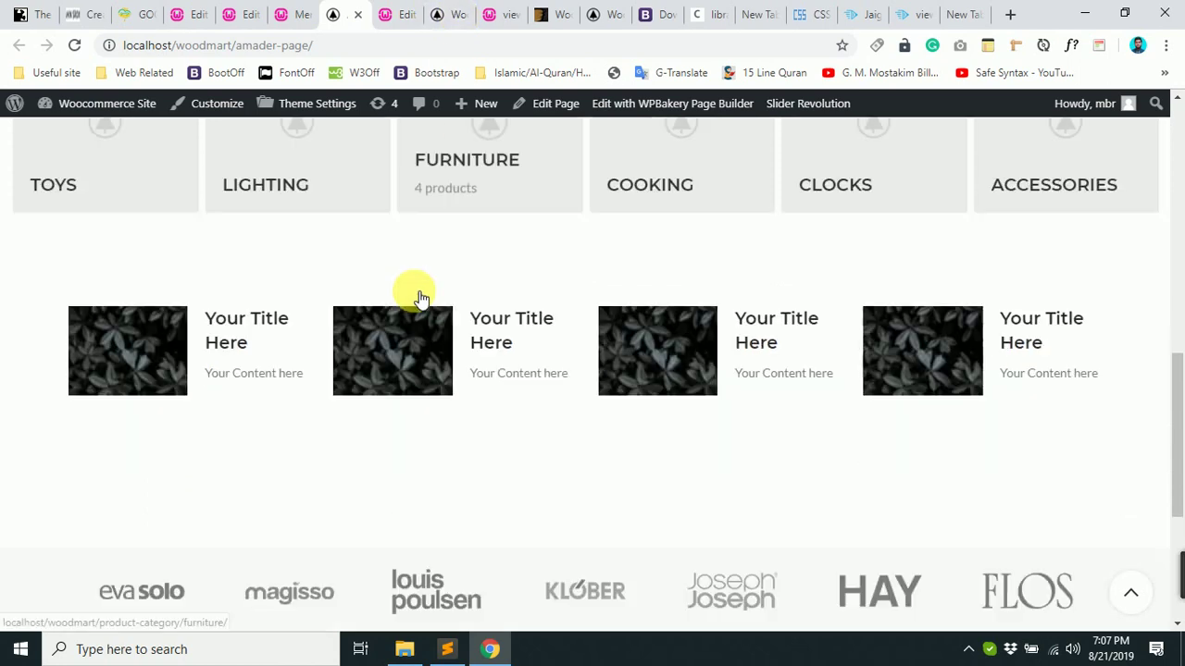
scroll(415, 344, "up", 3)
left_click(433, 11)
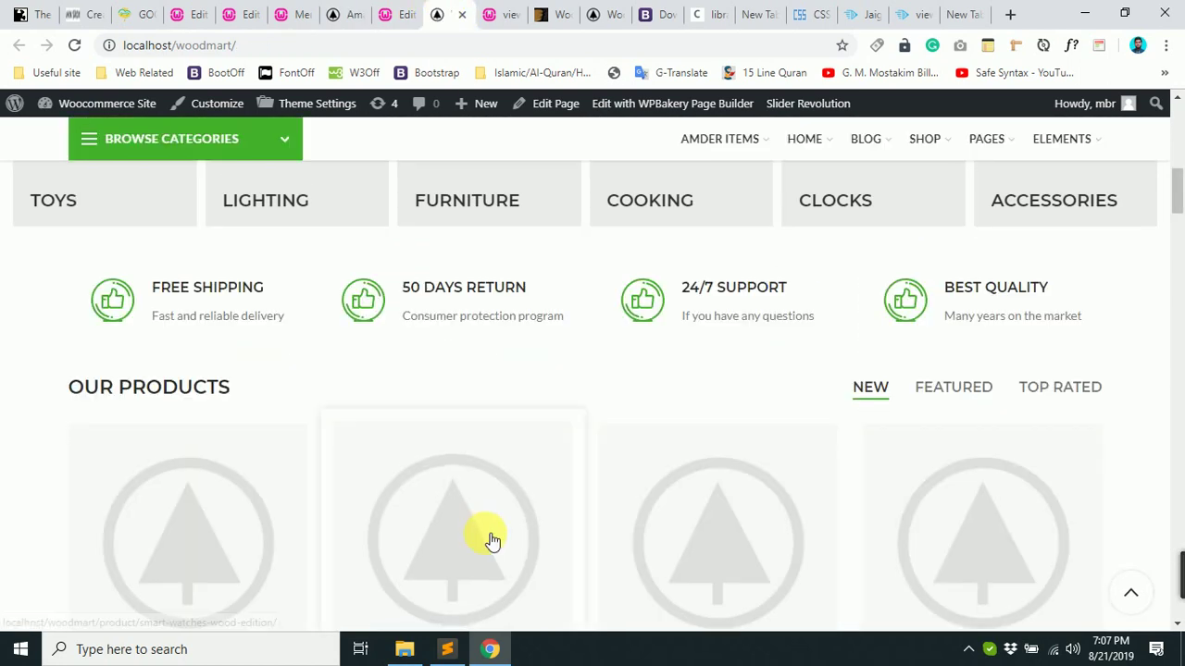
scroll(891, 394, "down", 1)
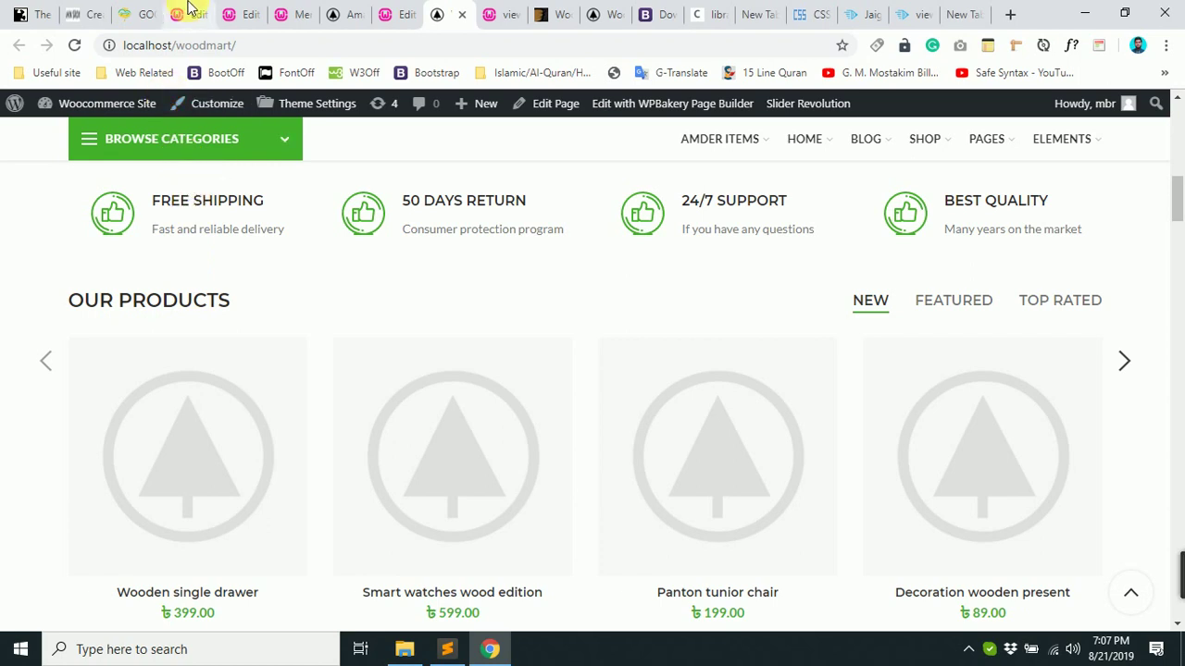
Back in the Amader Page editor, add a new row below the information boxes and insert a Section title element in it.
left_click(190, 13)
scroll(207, 311, "down", 10)
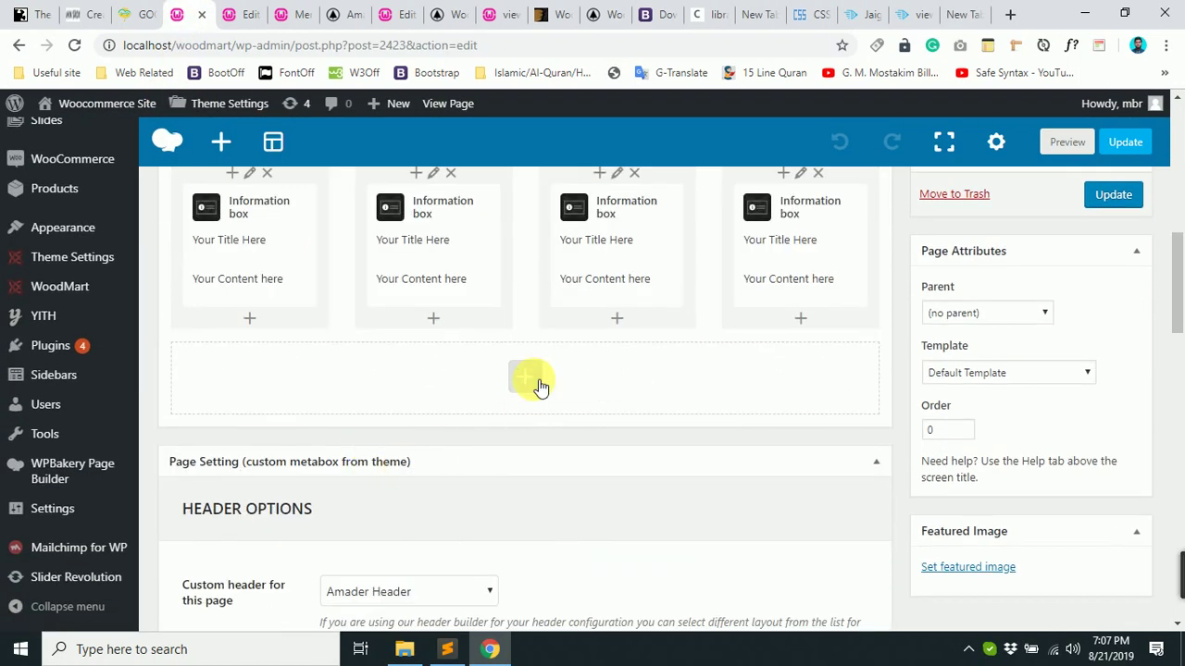
left_click(541, 386)
left_click(389, 265)
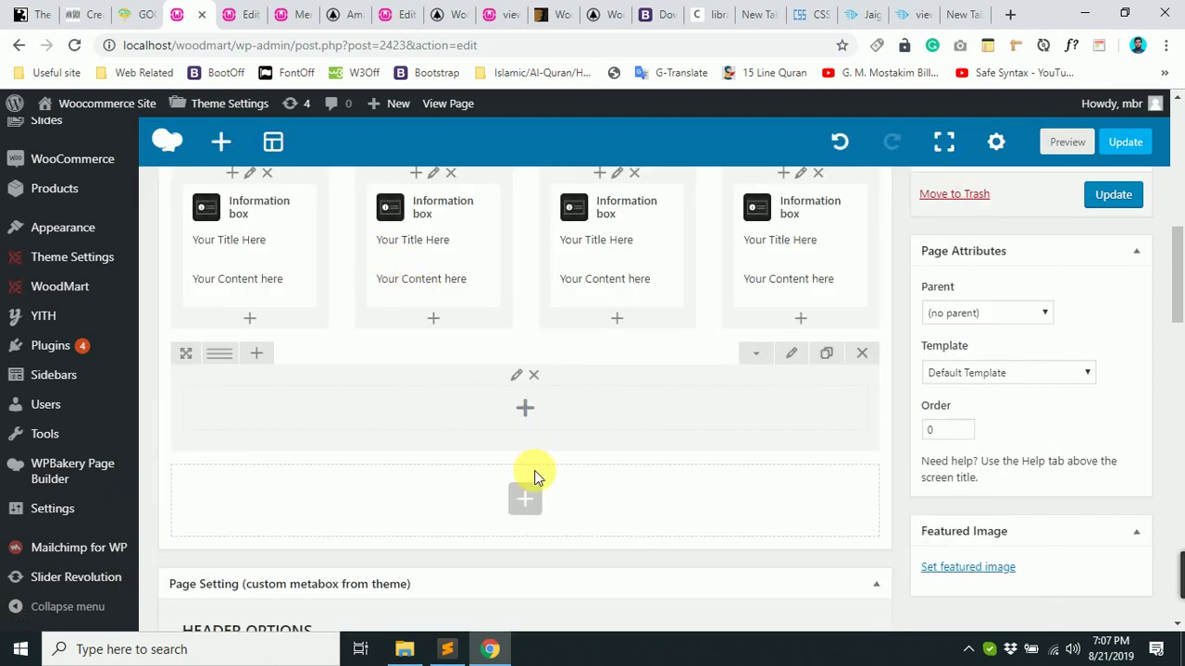
left_click(525, 408)
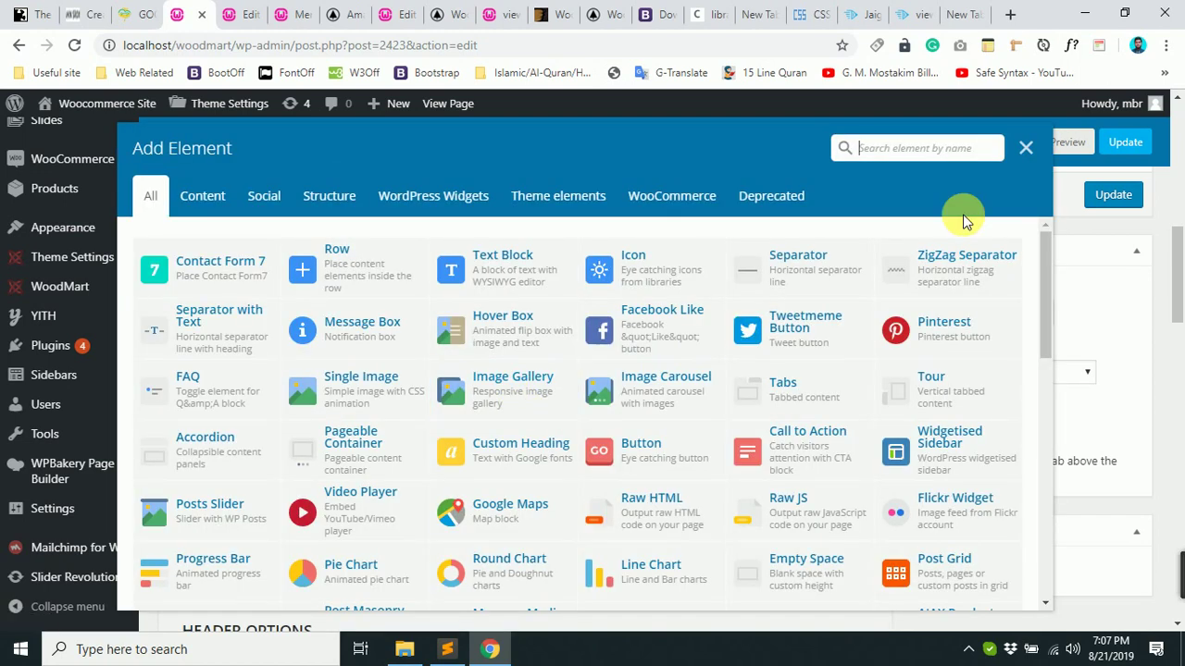
type("sect")
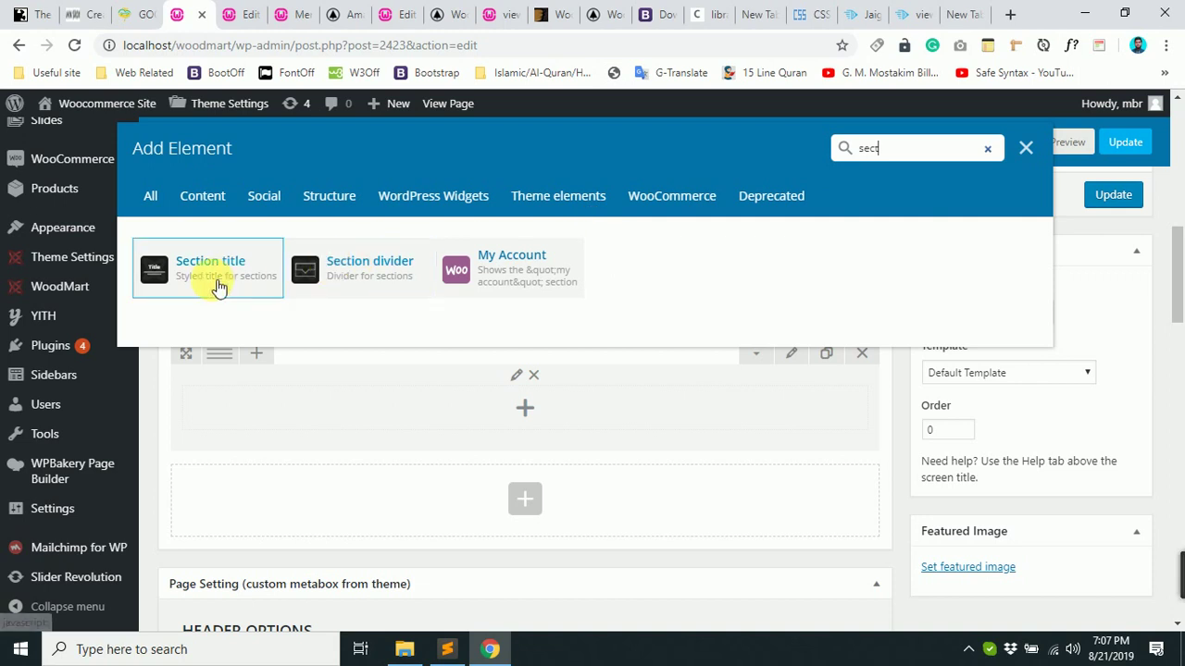
left_click(218, 288)
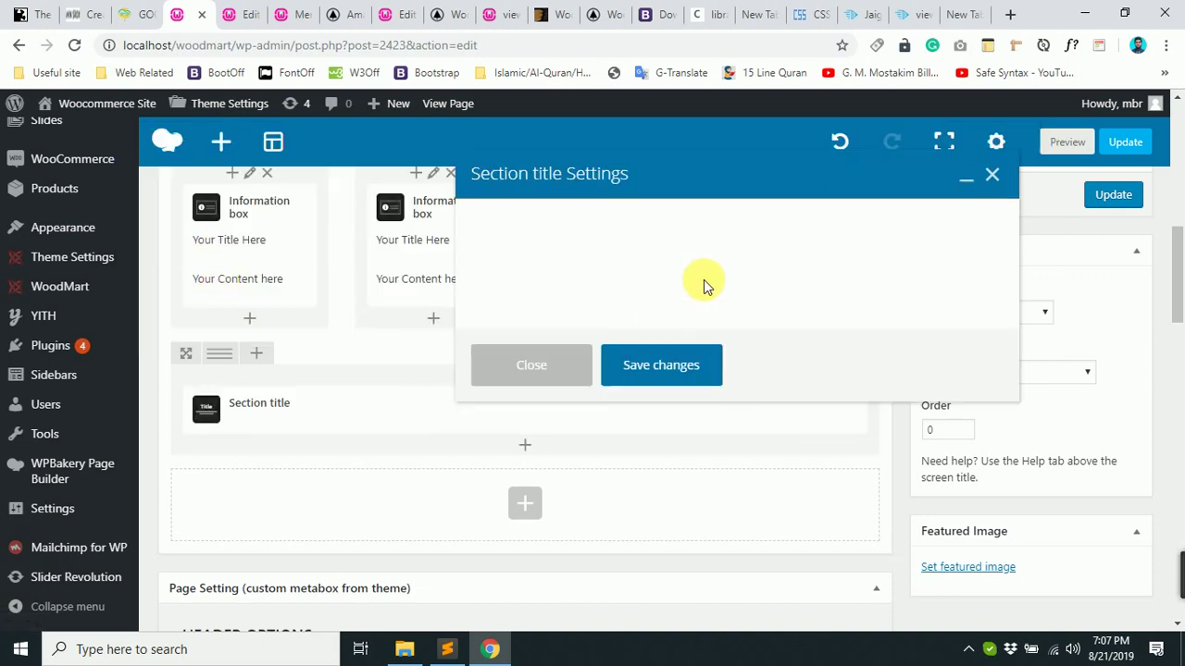
Set the section title to "OUr Product" with a subtitle starting "Our Awesome Product", leave the text after title empty, and save the element's settings.
left_click(637, 361)
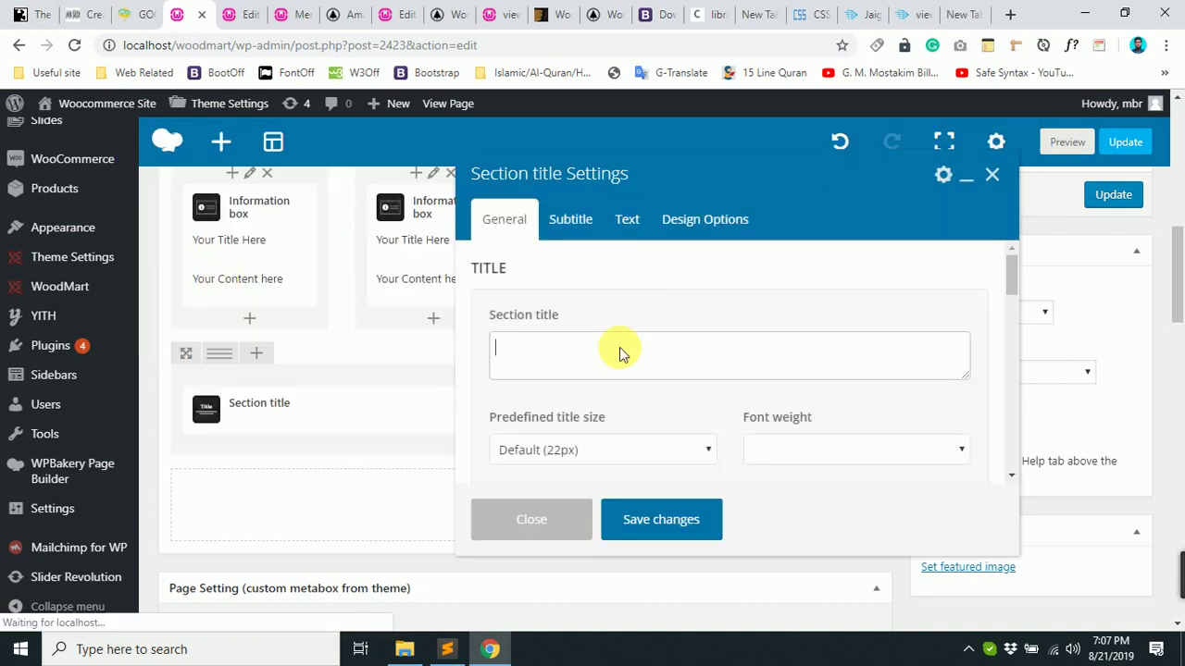
type("OUr Product")
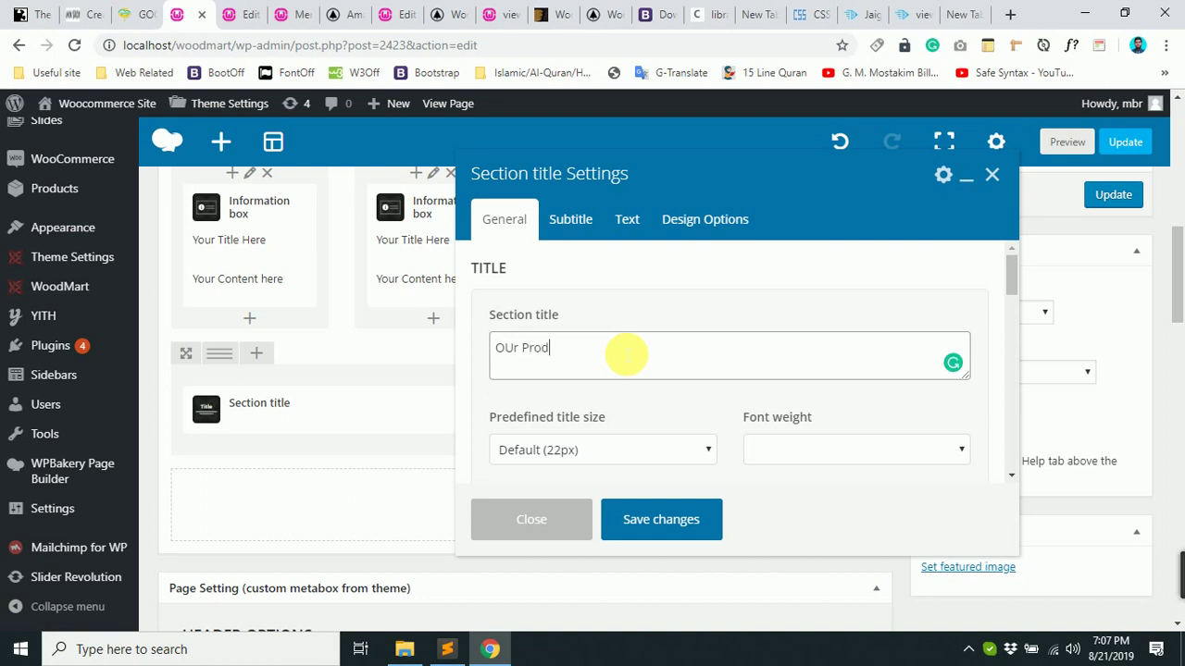
left_click(571, 216)
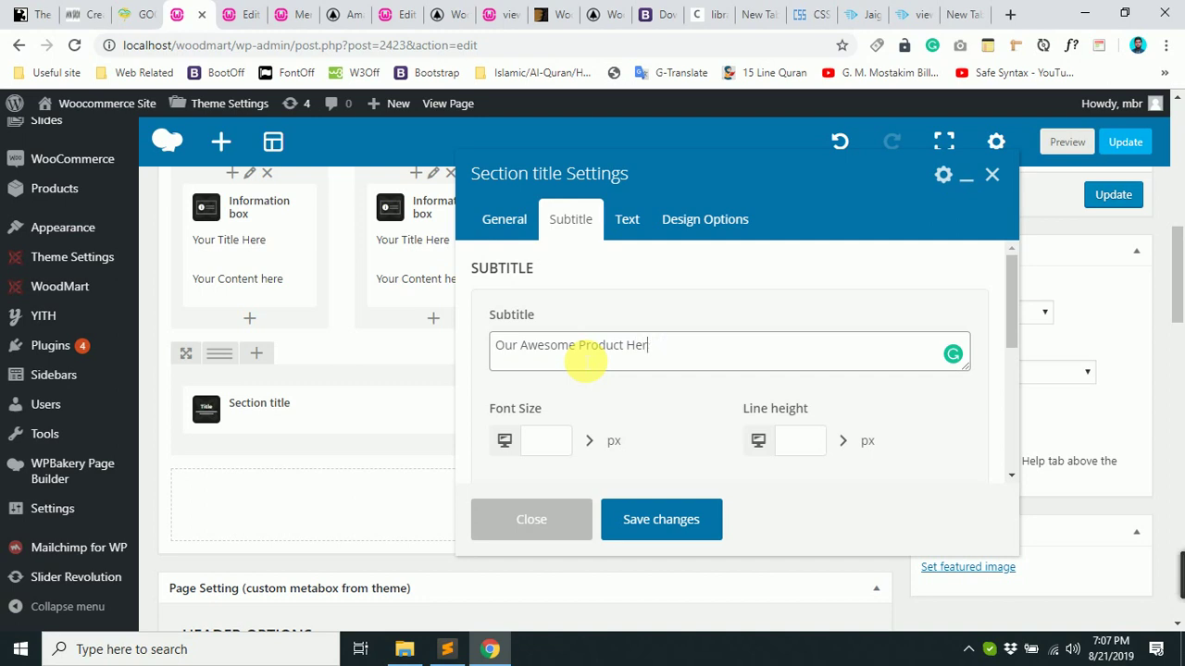
left_click(628, 221)
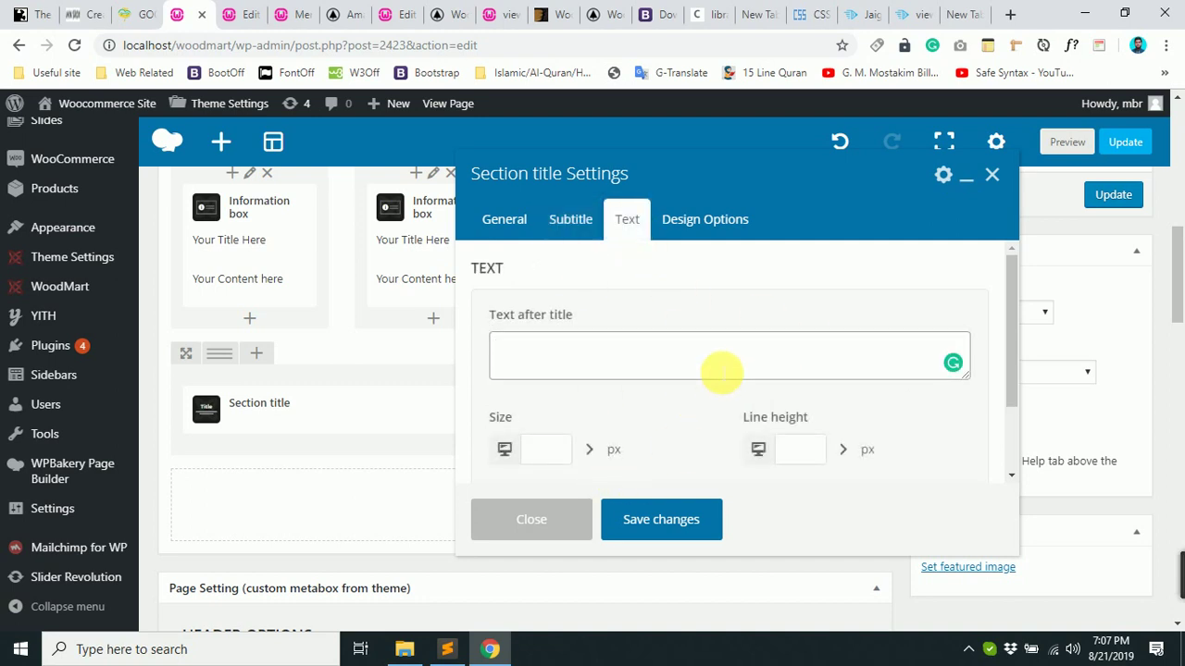
scroll(675, 476, "down", 2)
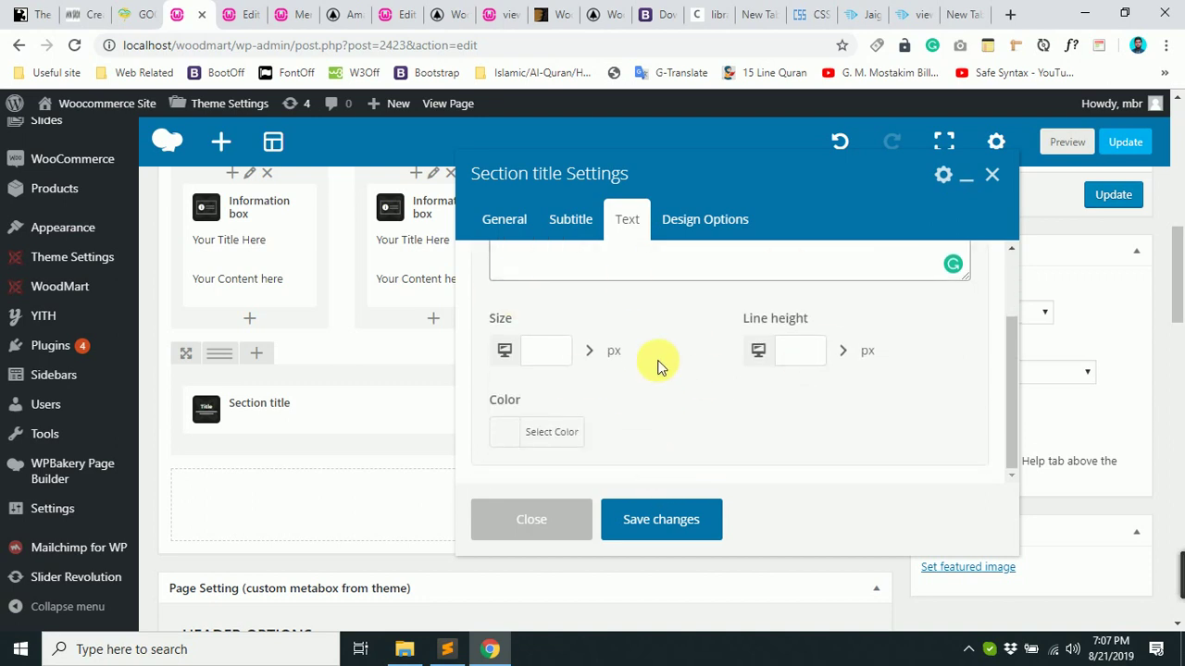
left_click(682, 515)
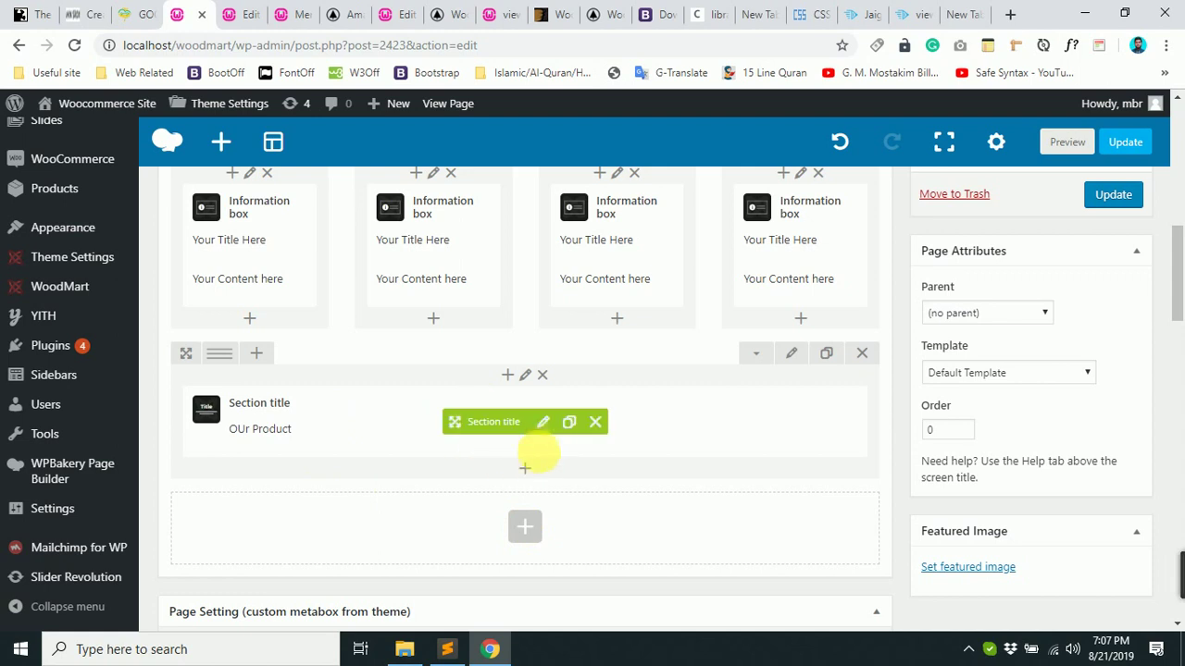
Add the theme's Product categories element below the section title and close its settings.
left_click(526, 474)
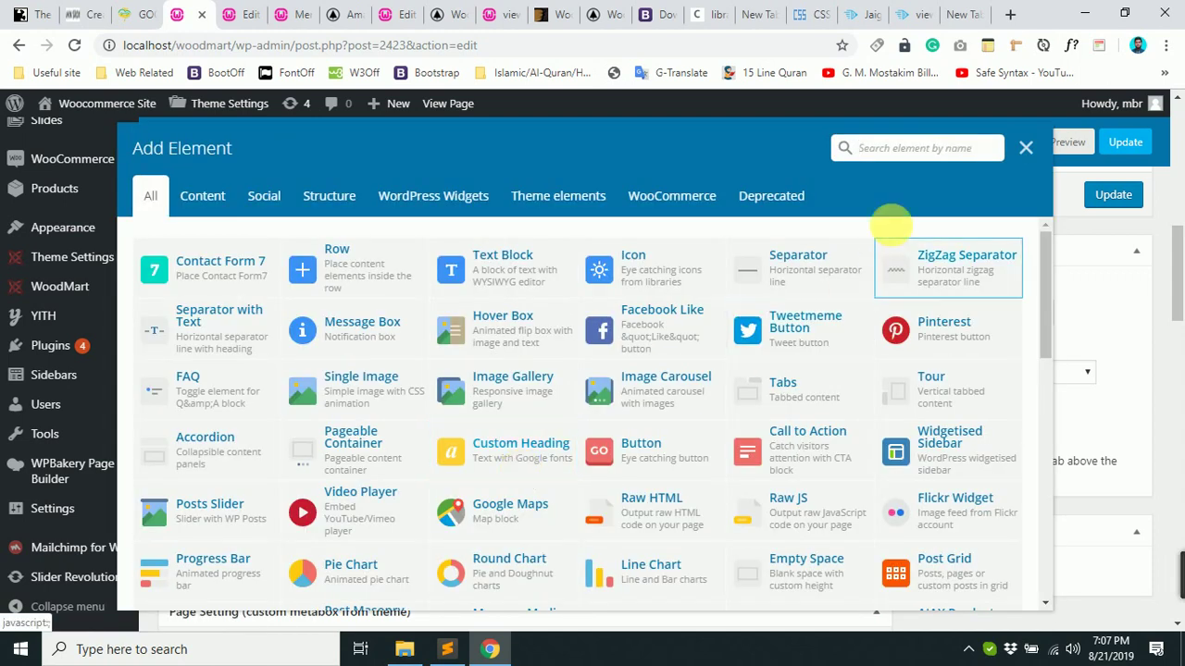
type("pro")
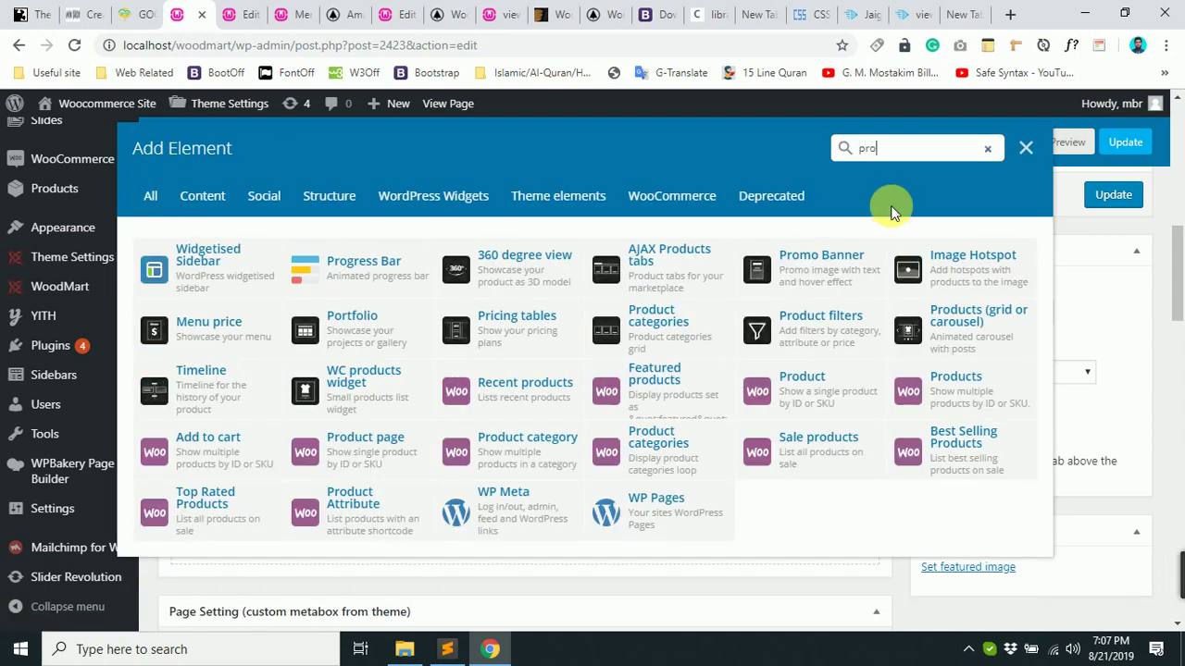
type("du")
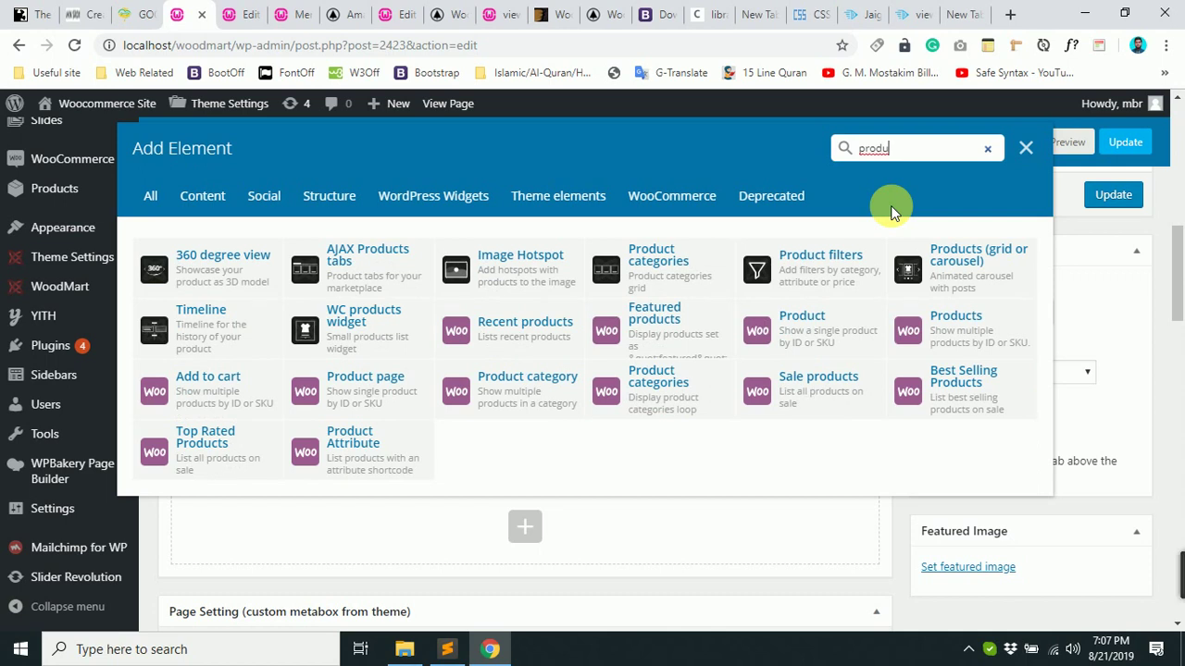
key("BackSpace")
type("du")
left_click(648, 279)
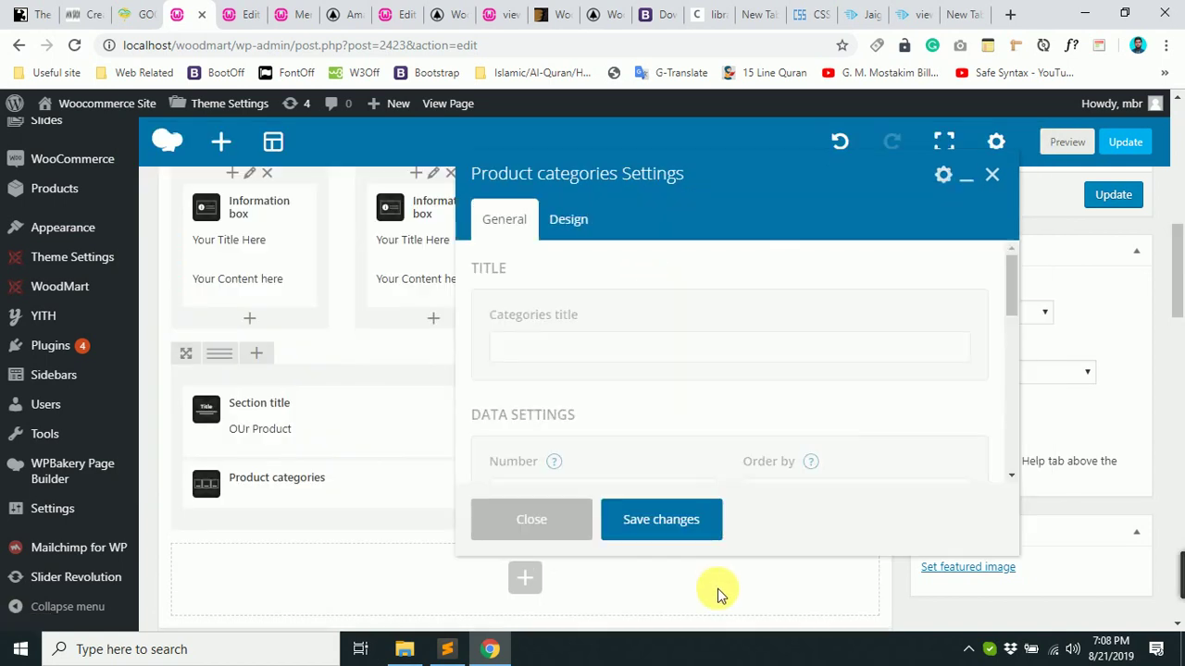
left_click(645, 355)
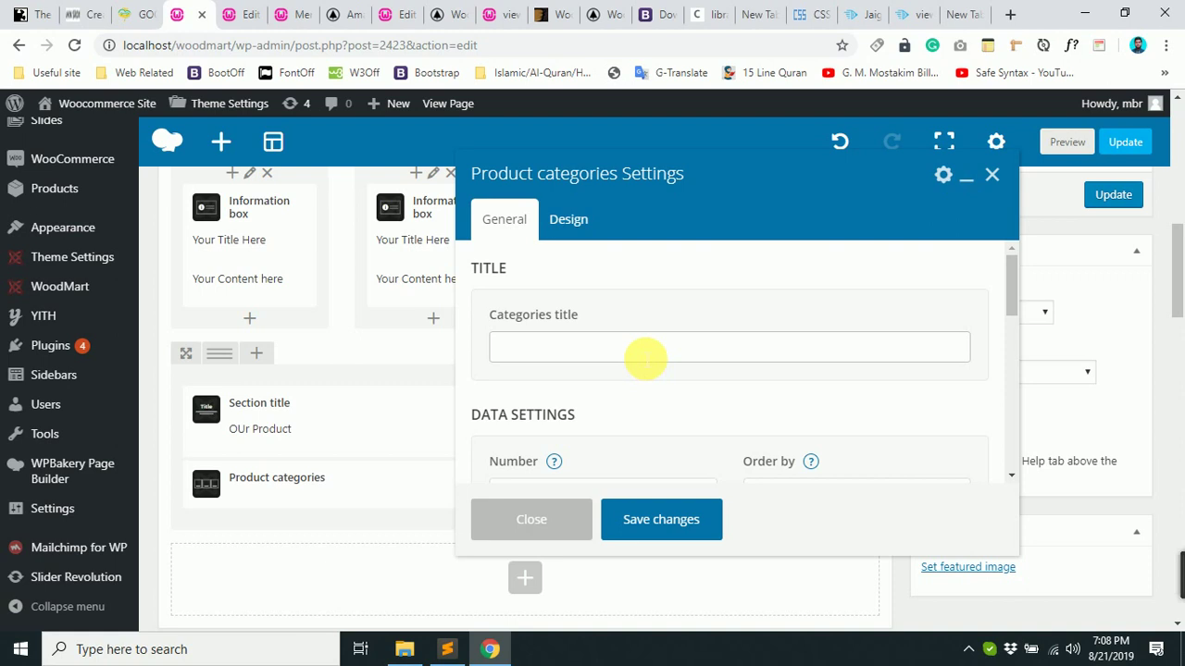
left_click(991, 175)
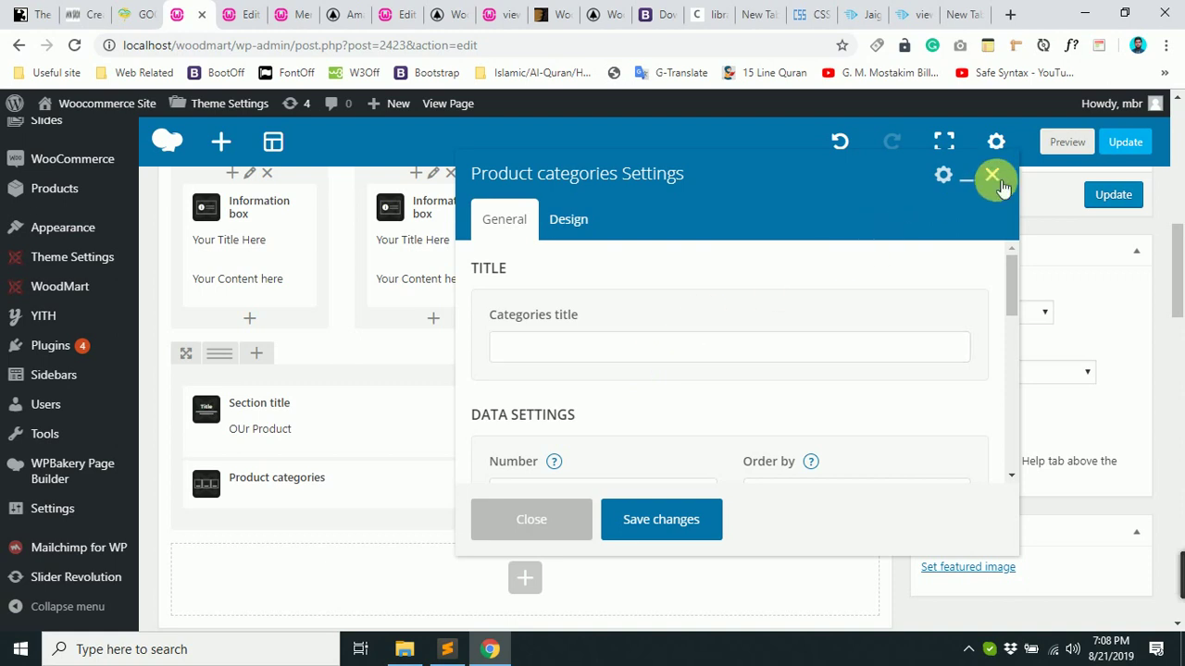
In the home page's editor, find the products element below the information boxes and open its settings to identify its type.
left_click(294, 11)
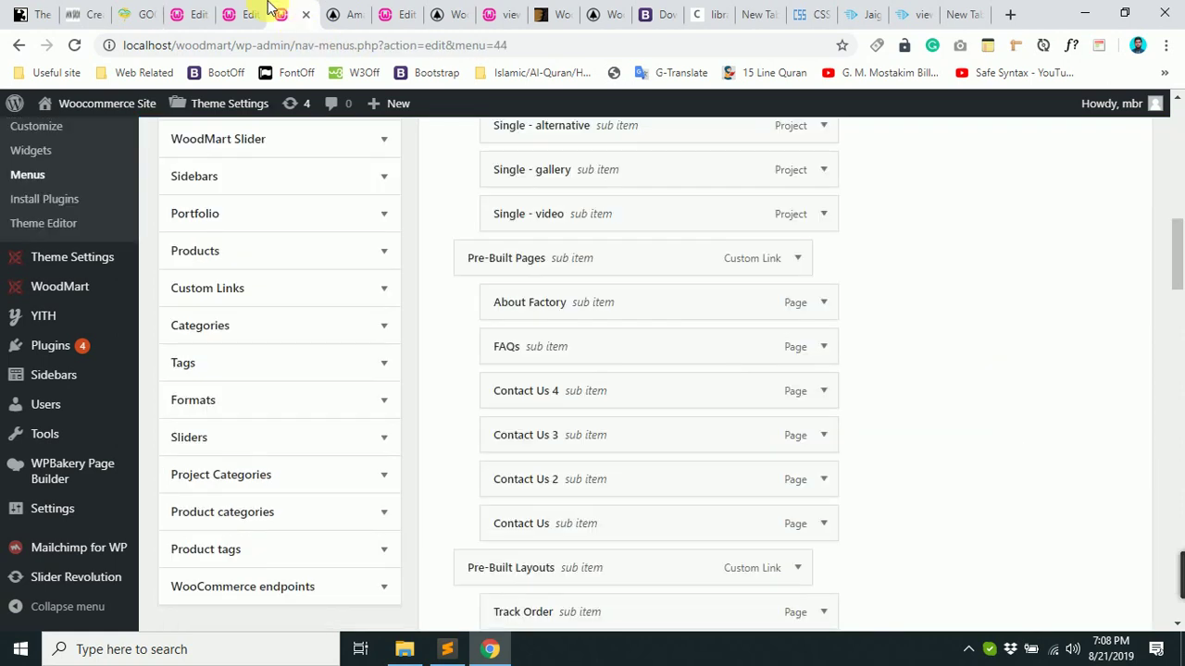
left_click(237, 11)
scroll(500, 472, "down", 2)
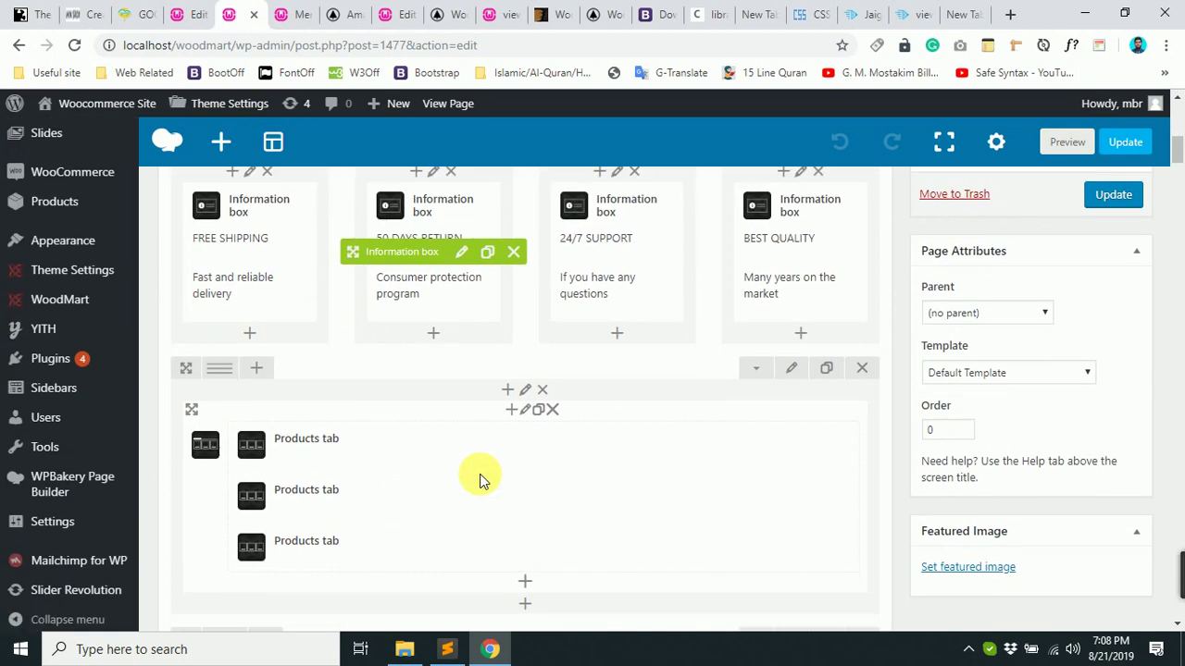
scroll(479, 480, "down", 1)
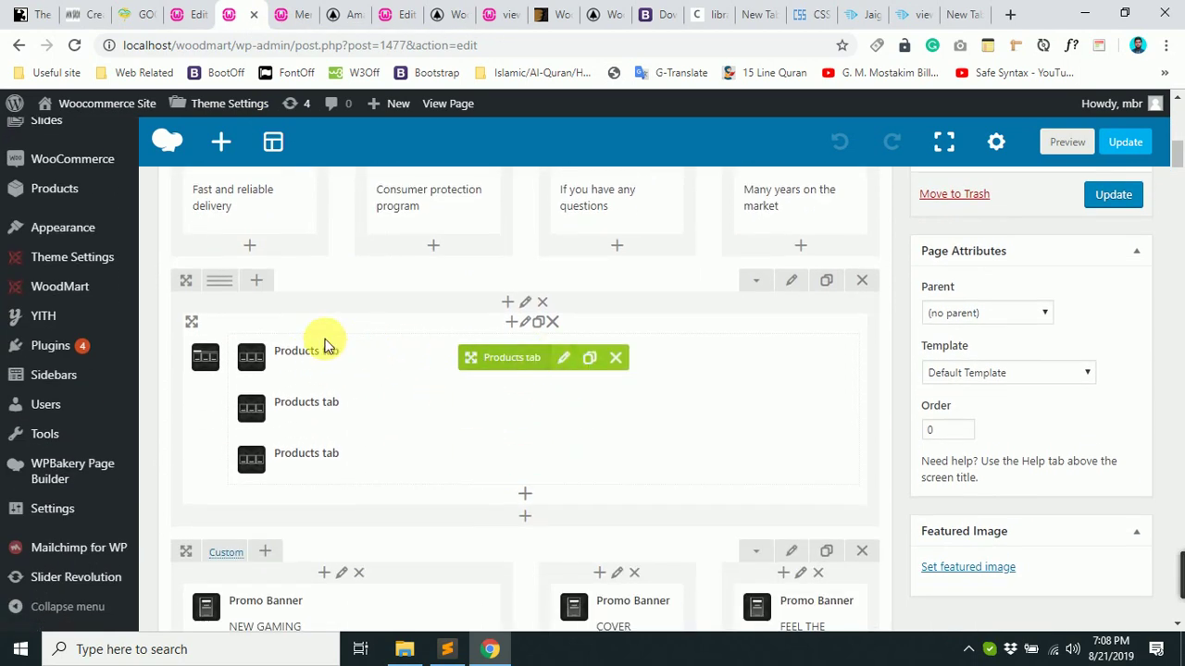
left_click(534, 326)
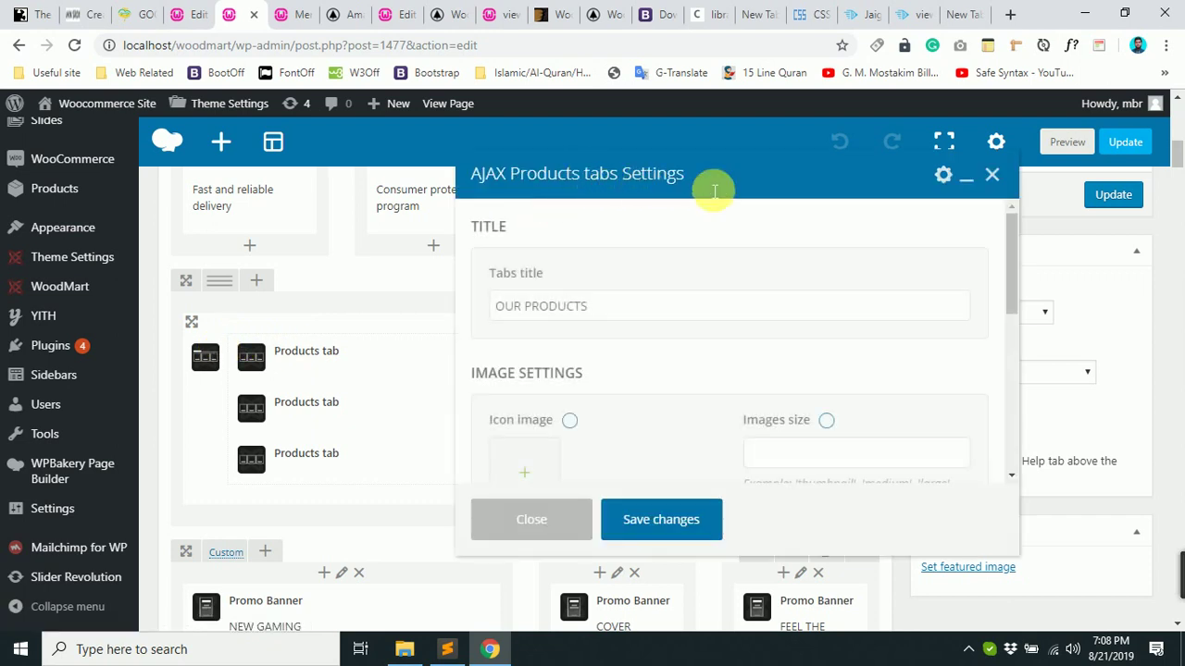
Back in the Amader Page editor, replace the Product categories element below the section title with an AJAX Products tabs element.
left_click(195, 13)
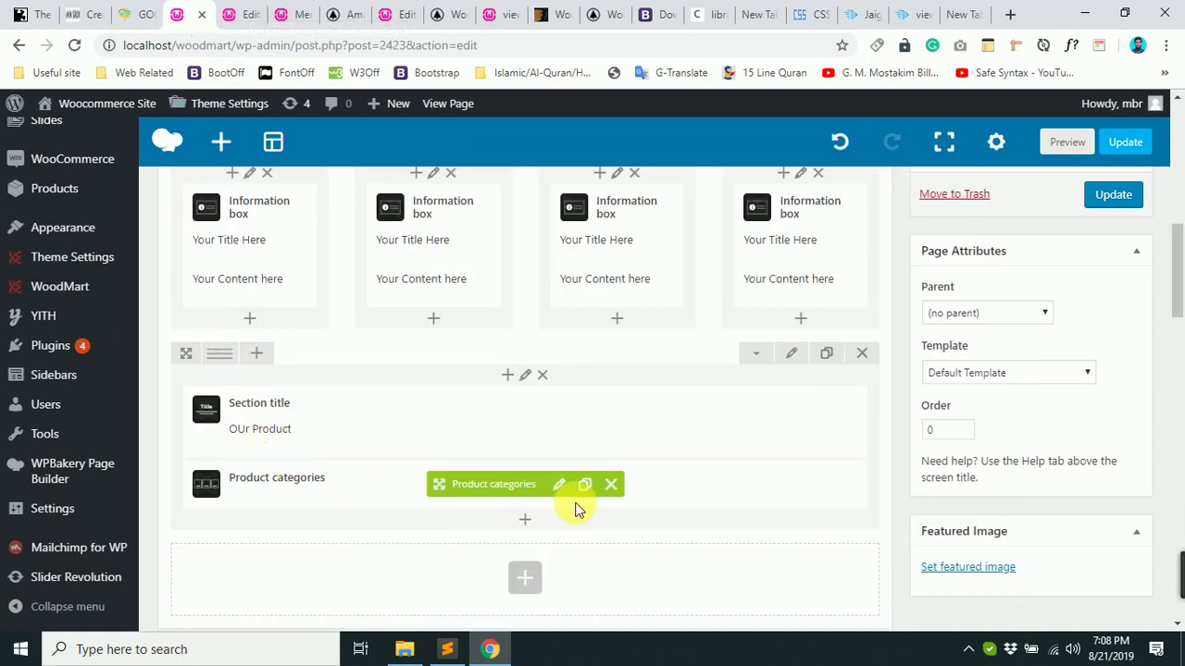
left_click(613, 485)
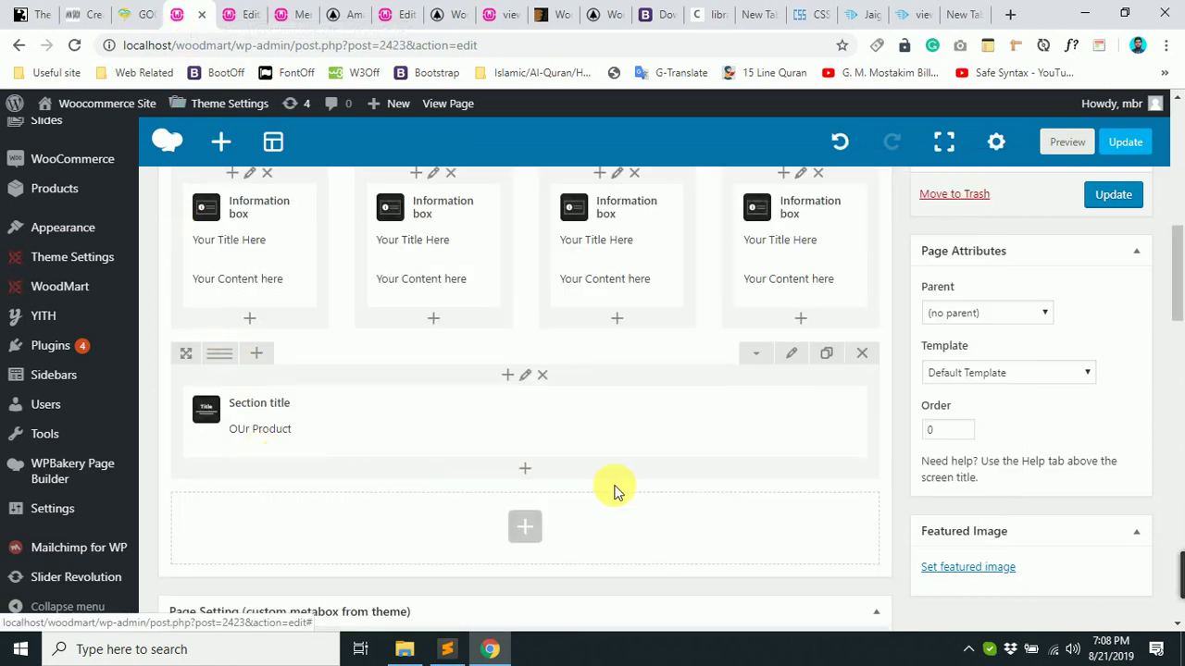
left_click(537, 476)
type("pro")
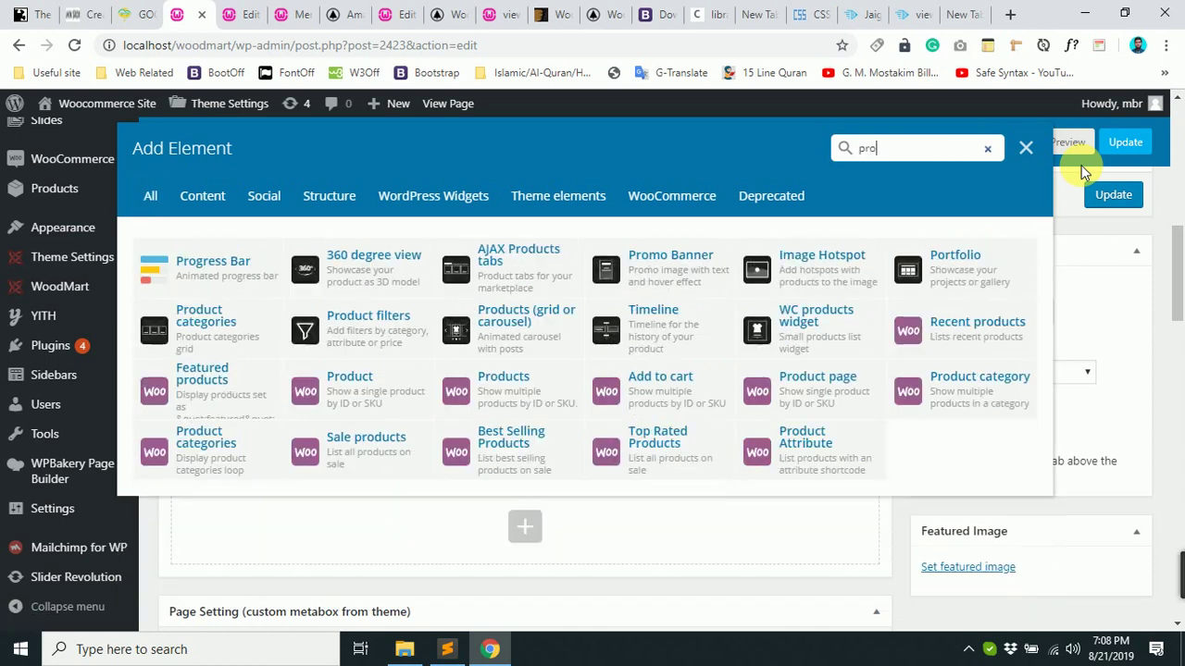
type("duct")
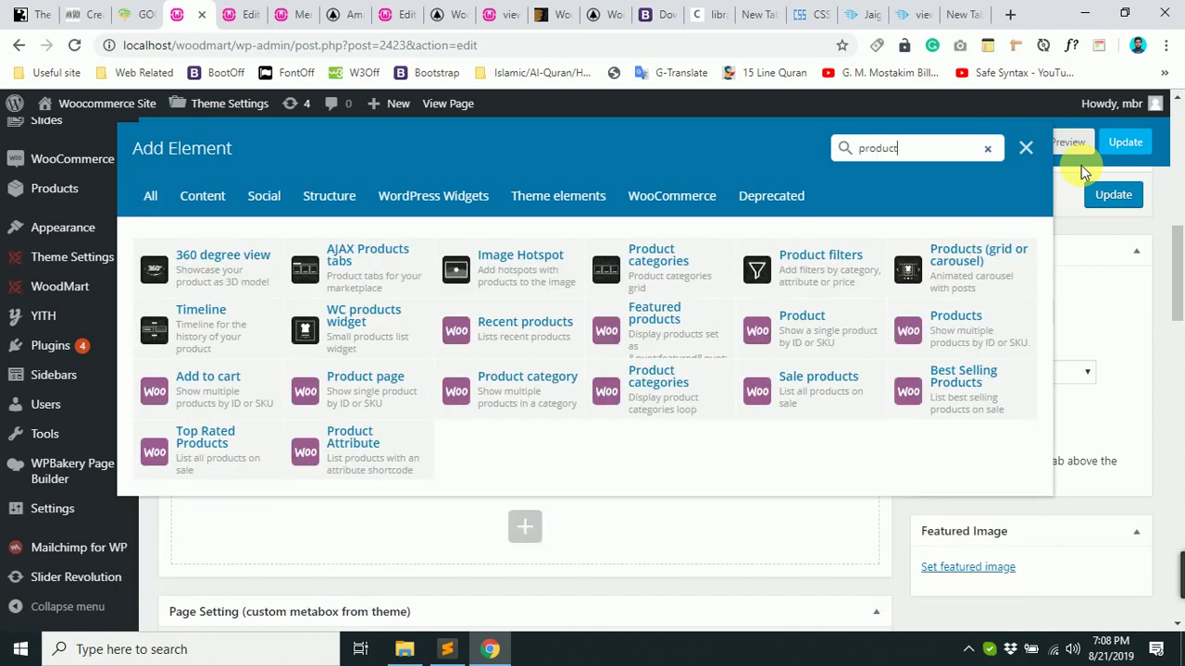
left_click(362, 279)
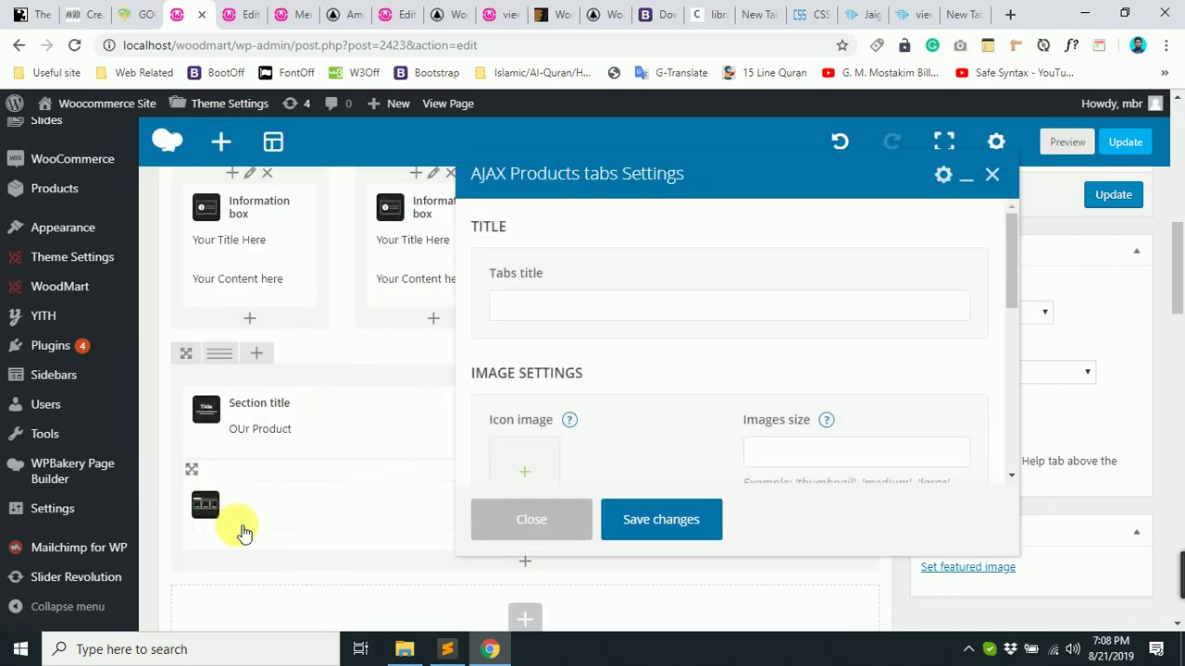
Enter "Our Product" as the tabs title of the AJAX Products tabs element.
left_click(614, 310)
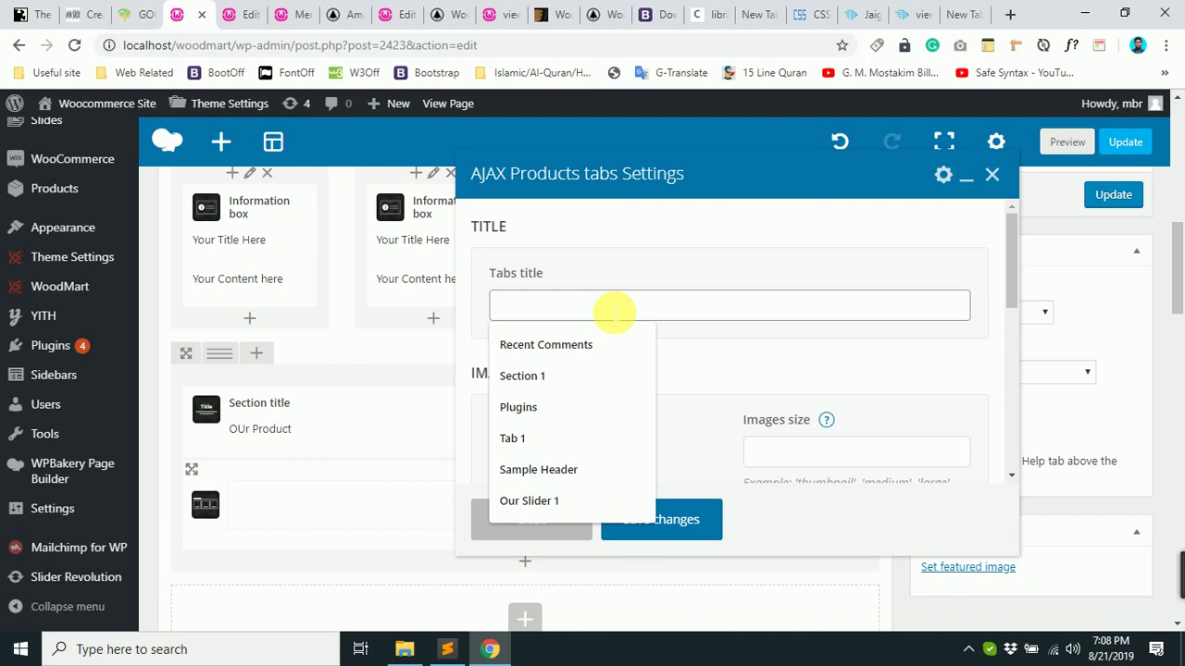
type("O")
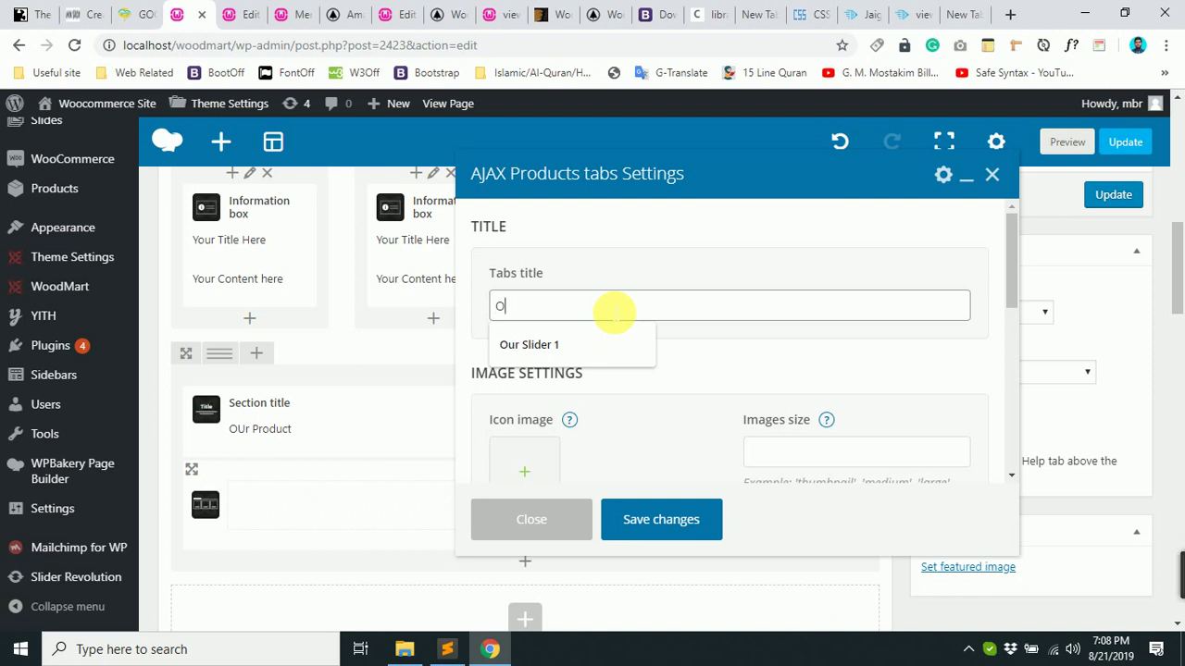
type("ur Produ")
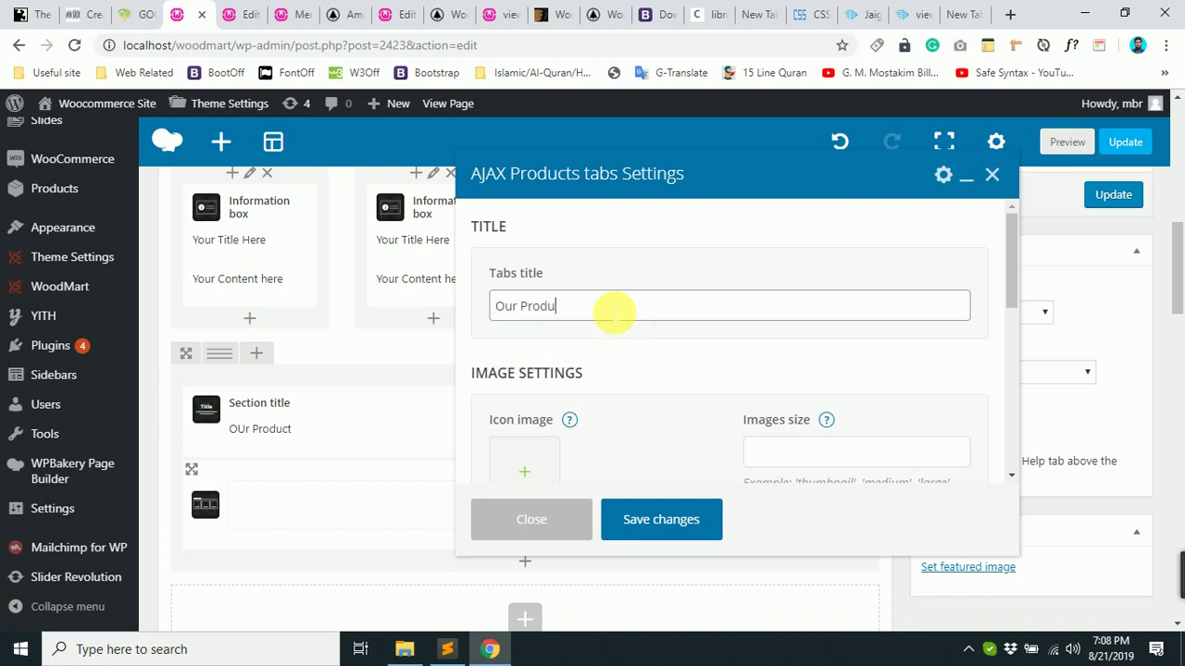
type("ct")
scroll(667, 511, "down", 3)
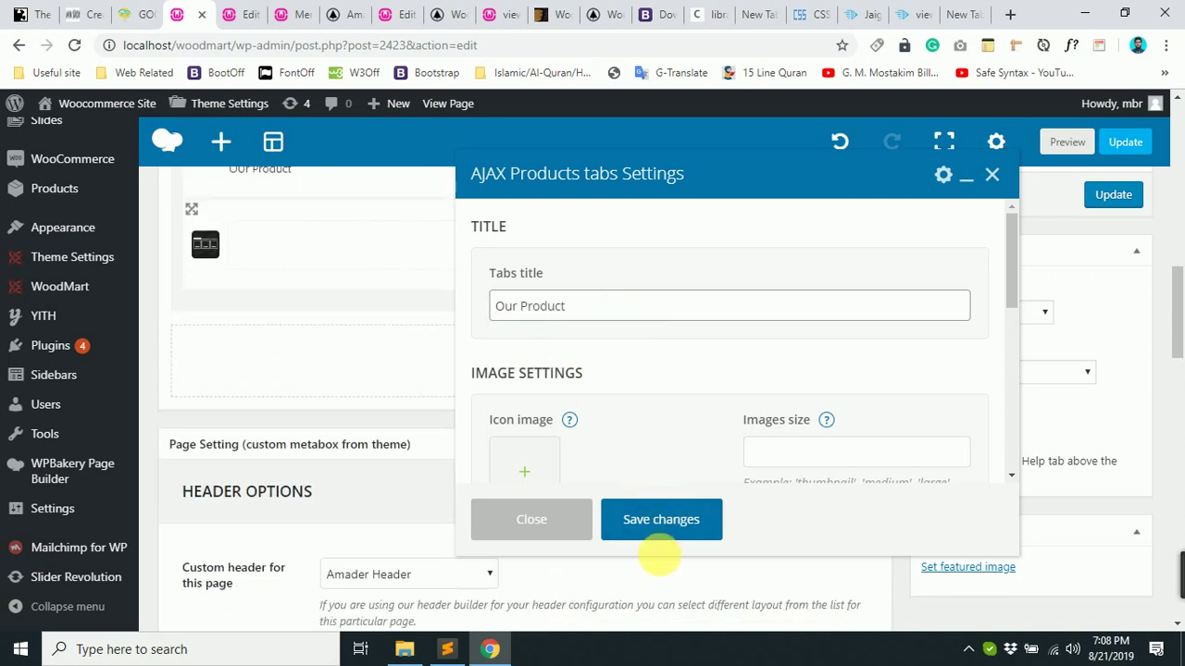
left_click(660, 521)
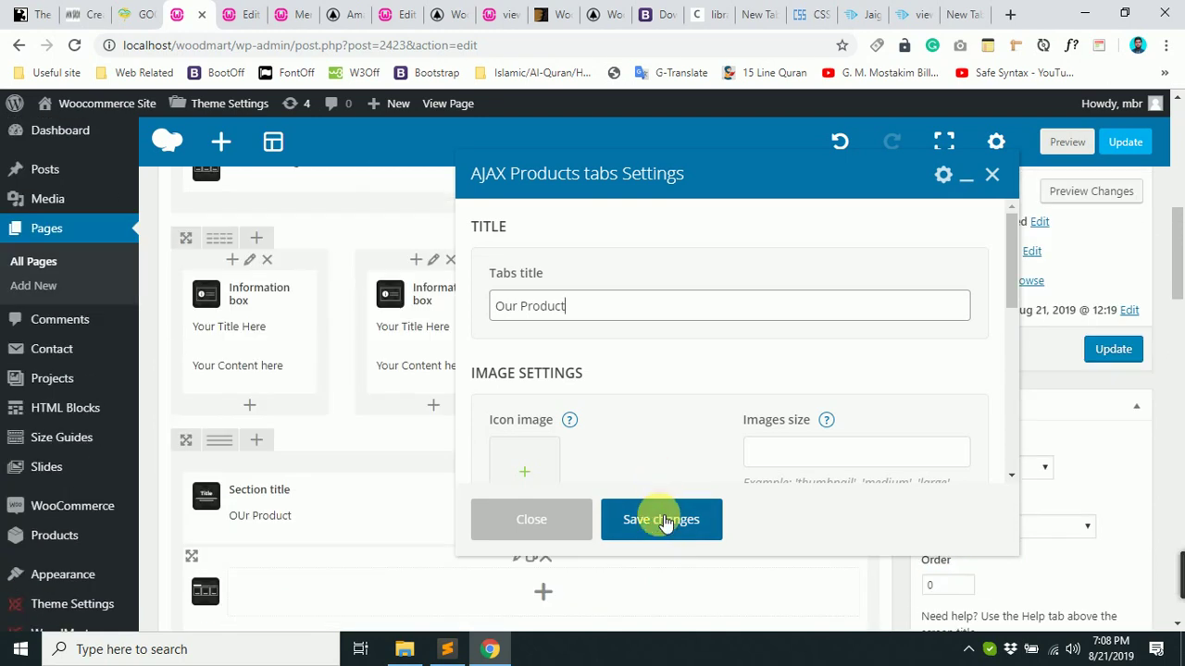
Clear the tabs title of the AJAX Products tabs element and save its settings.
triple_click(740, 320)
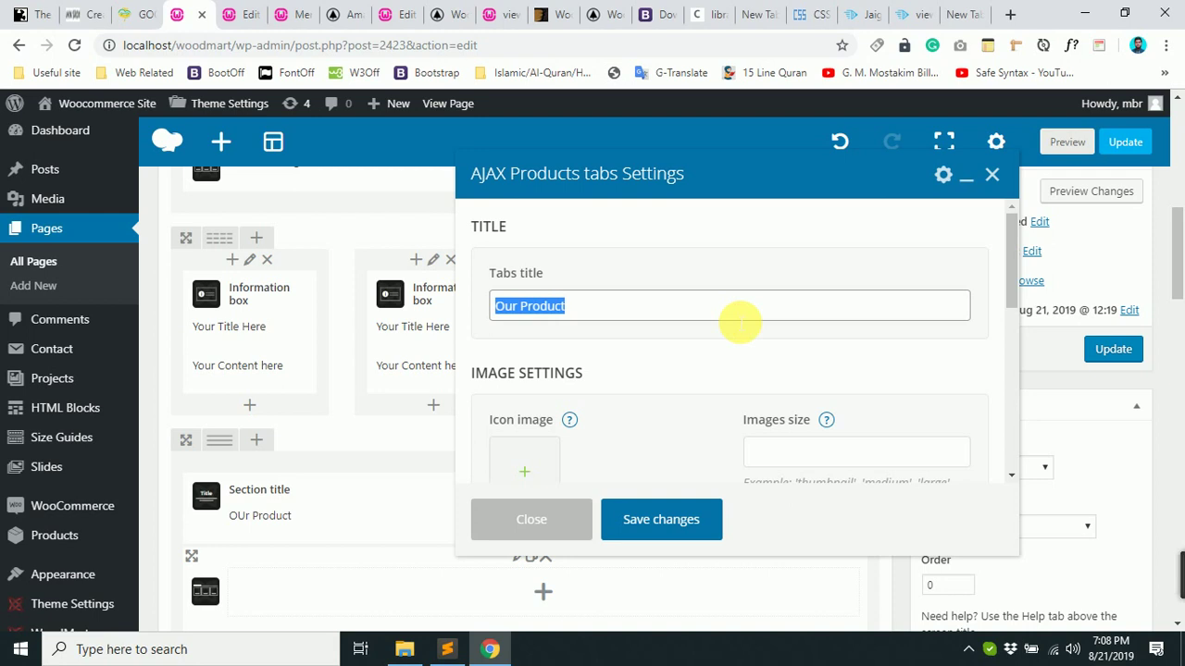
key("BackSpace")
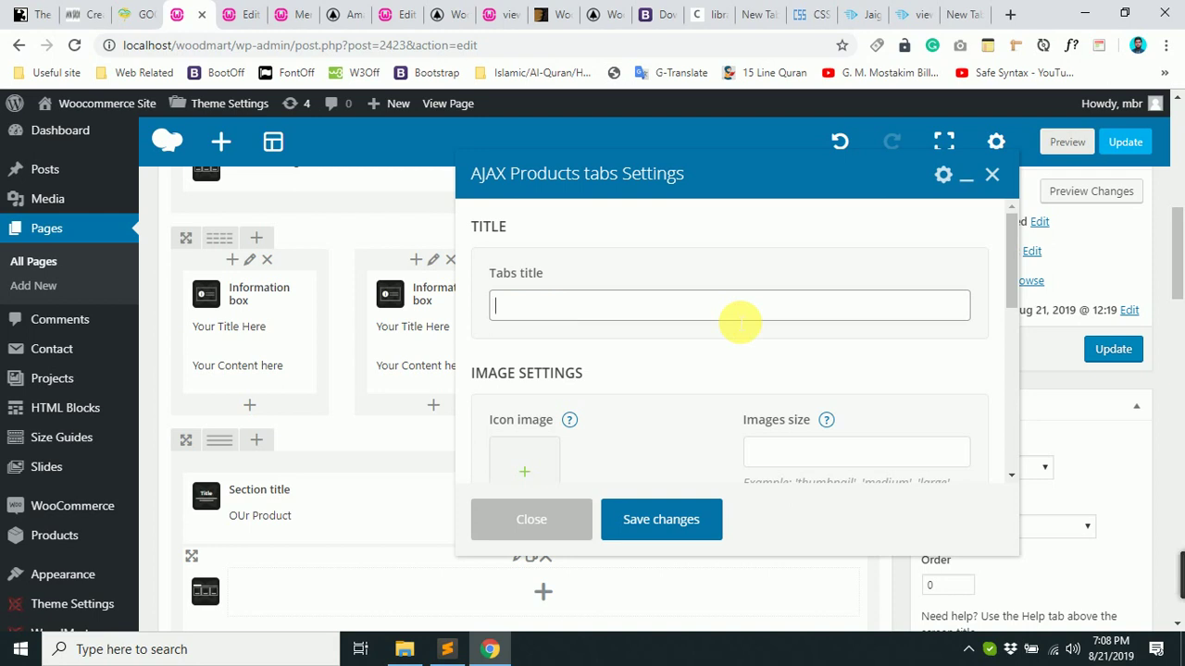
left_click(695, 523)
scroll(484, 582, "down", 1)
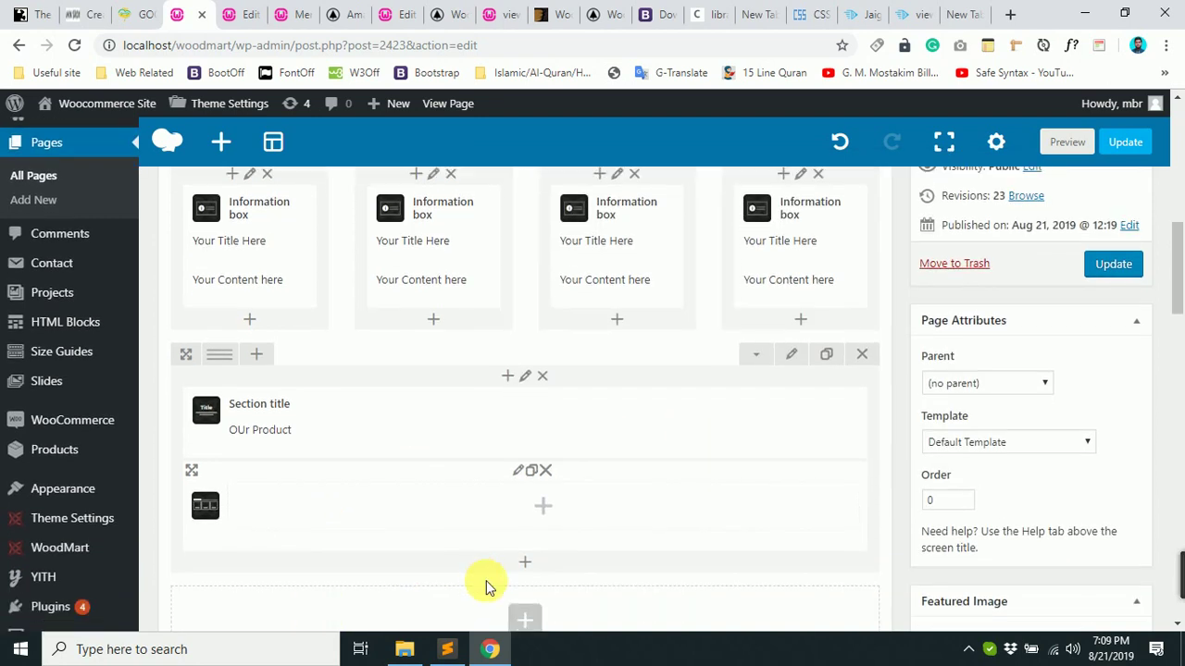
left_click(544, 508)
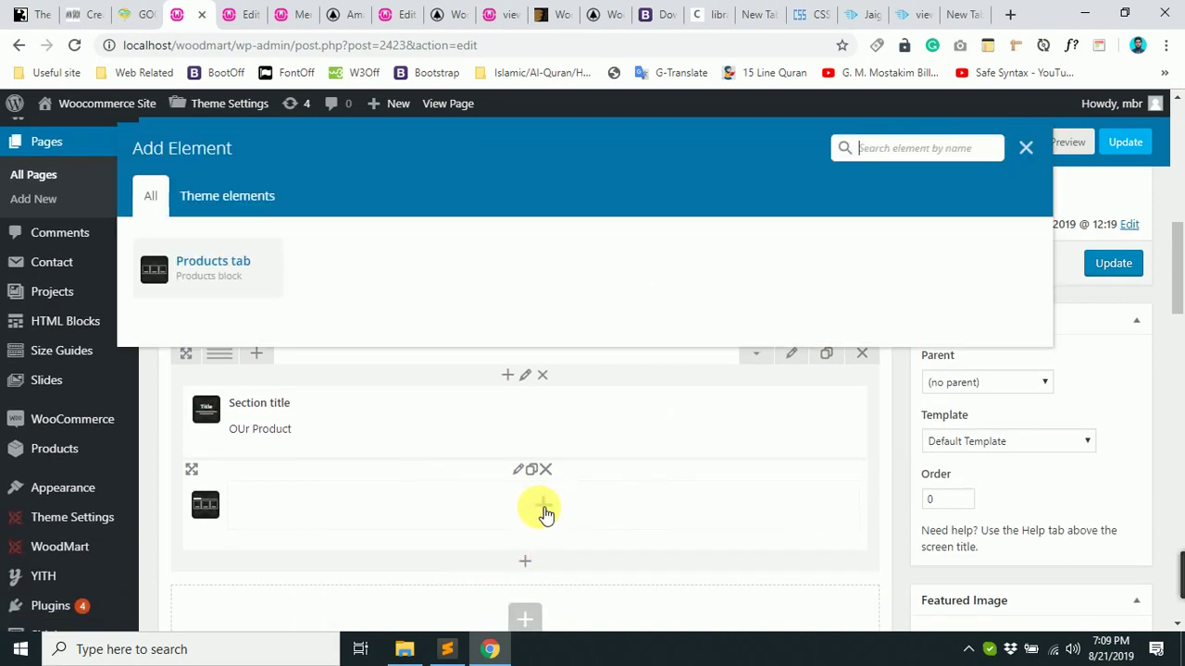
left_click(203, 270)
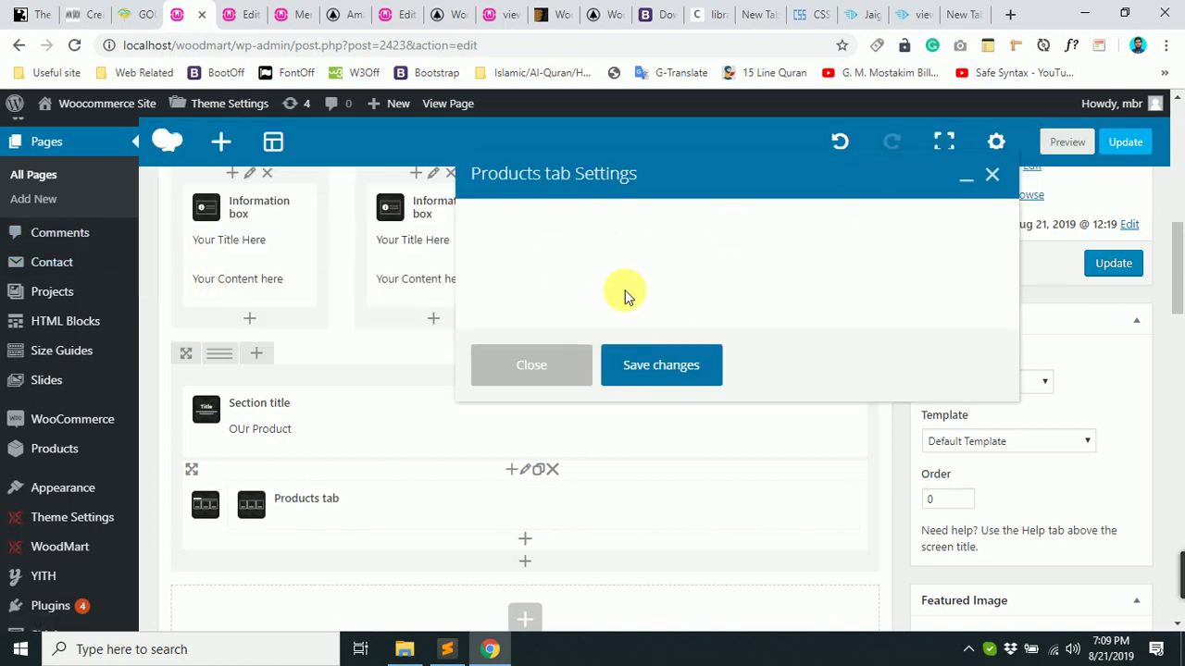
scroll(611, 324, "down", 5)
scroll(604, 339, "up", 10)
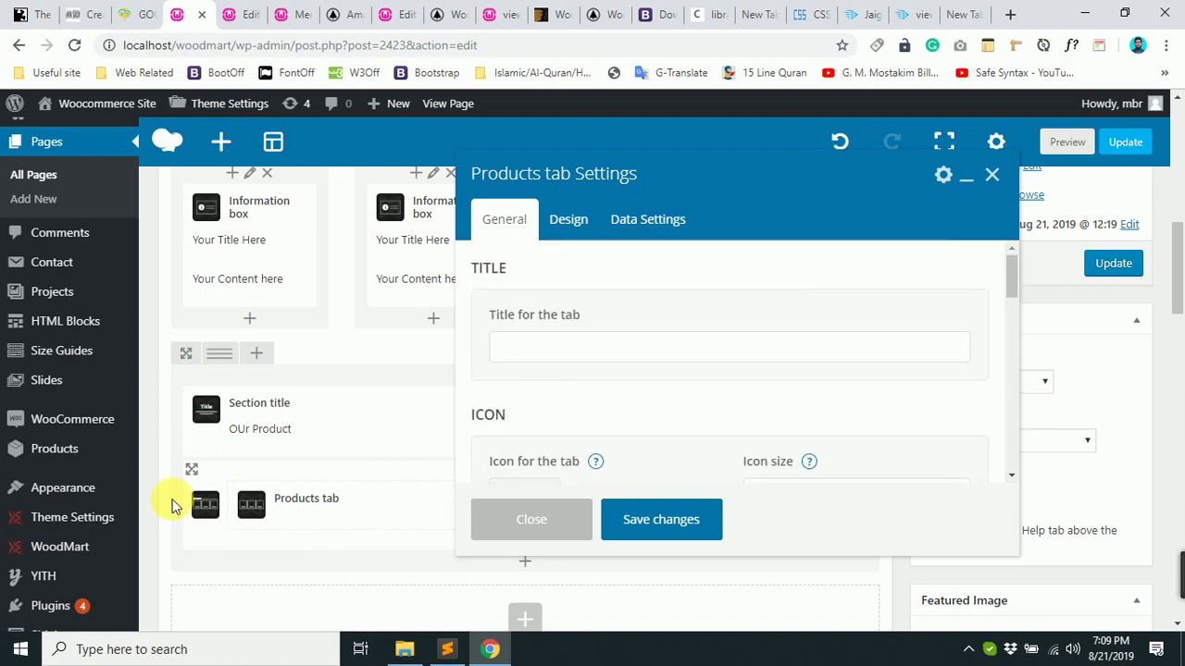
left_click(992, 175)
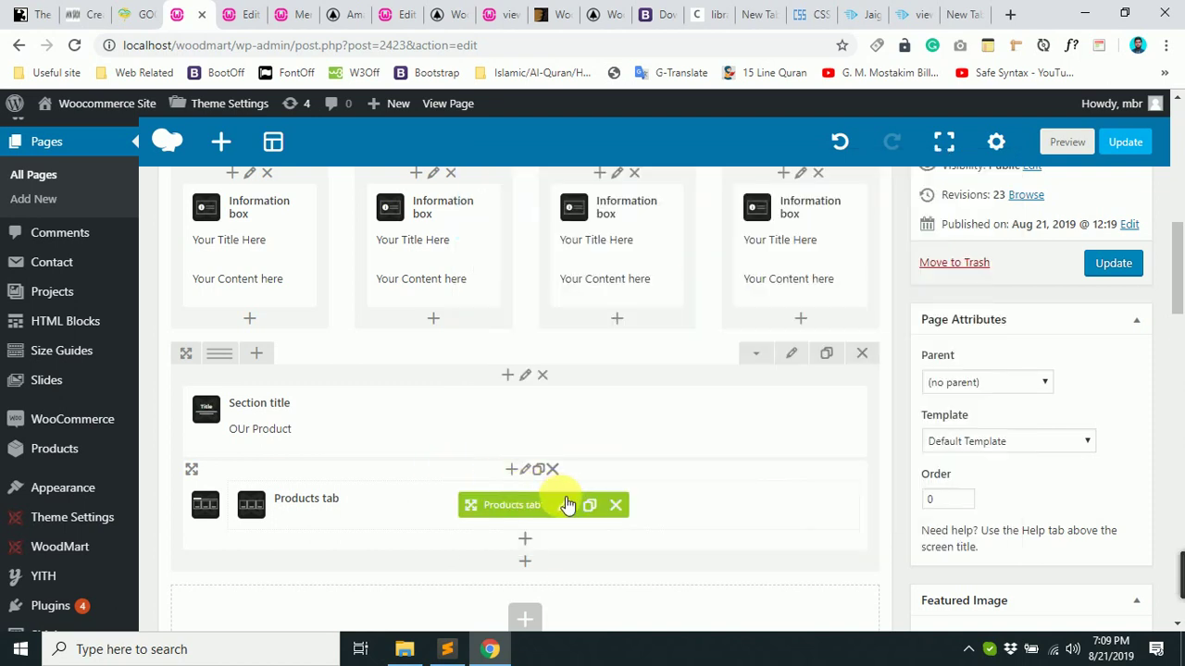
left_click(616, 505)
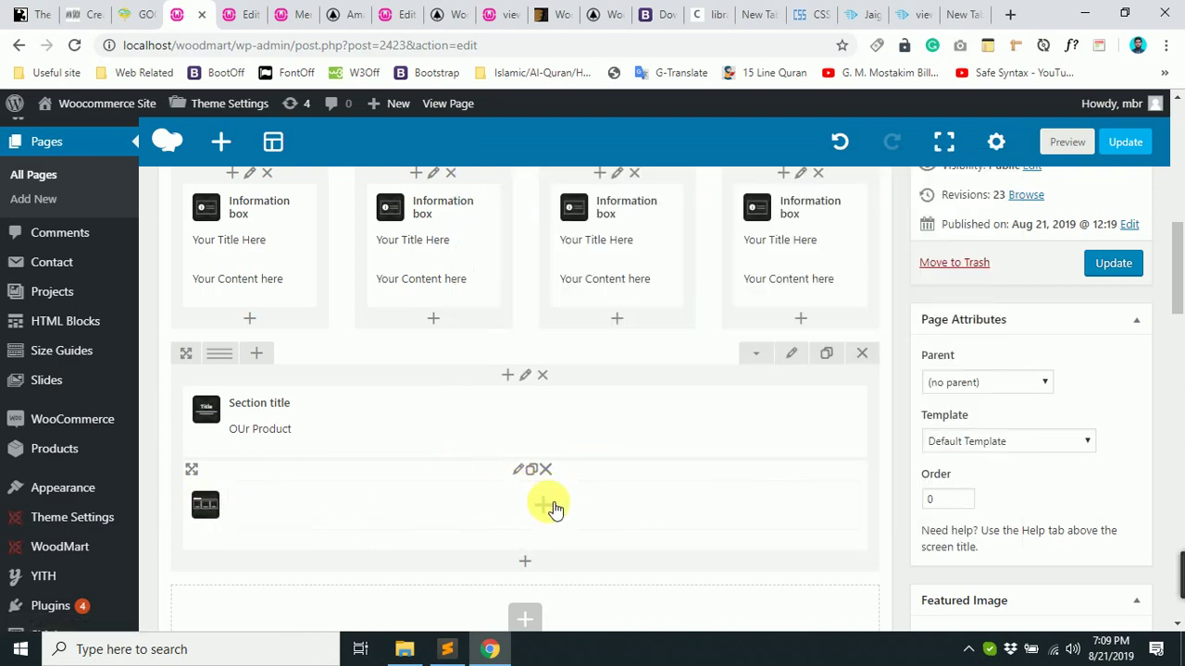
View the published Amader Page, and examine the tab names in the home page's Our Products section.
left_click(227, 11)
left_click(188, 14)
left_click(343, 14)
scroll(882, 522, "down", 4)
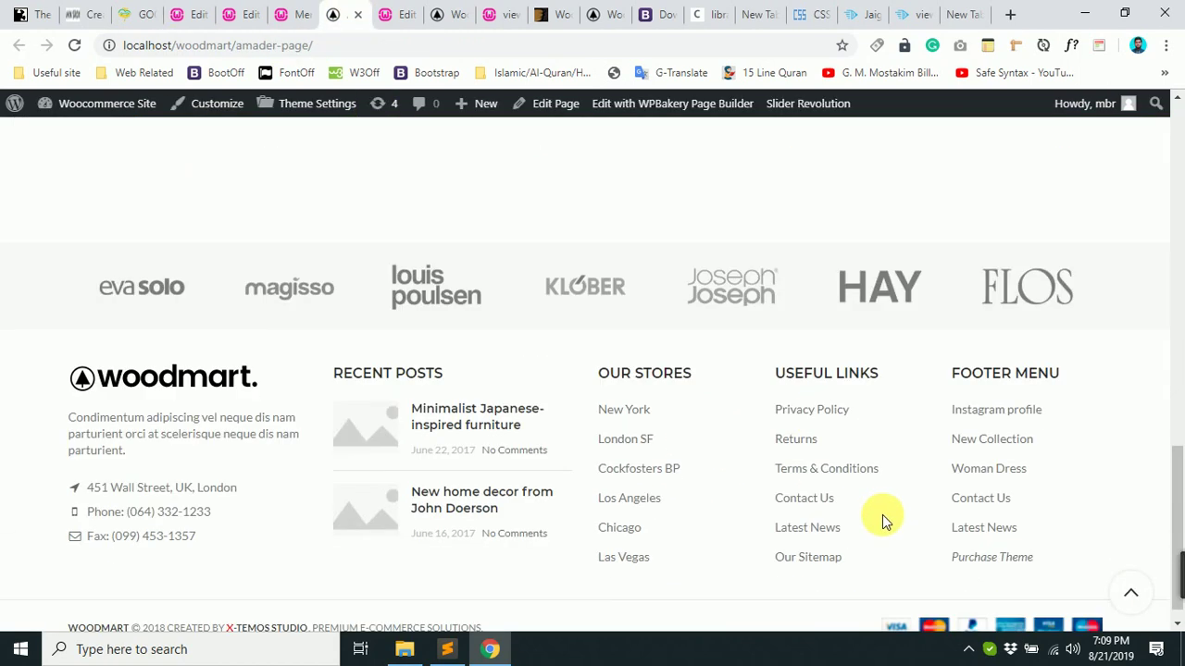
scroll(882, 521, "up", 3)
left_click(289, 13)
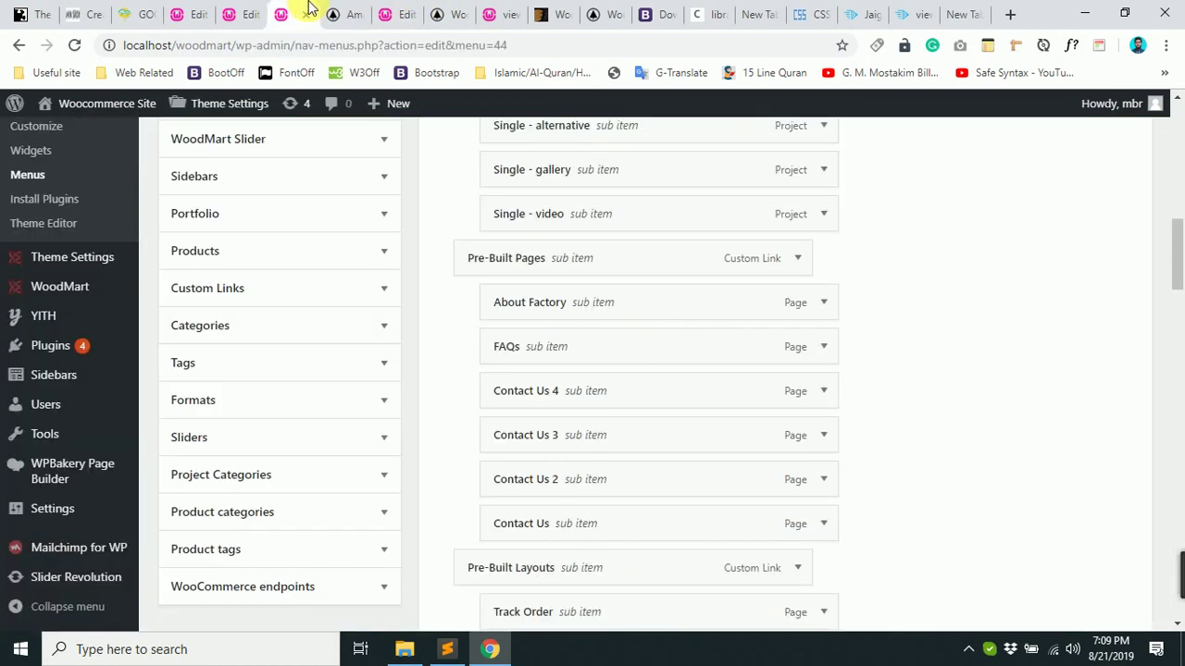
left_click(440, 6)
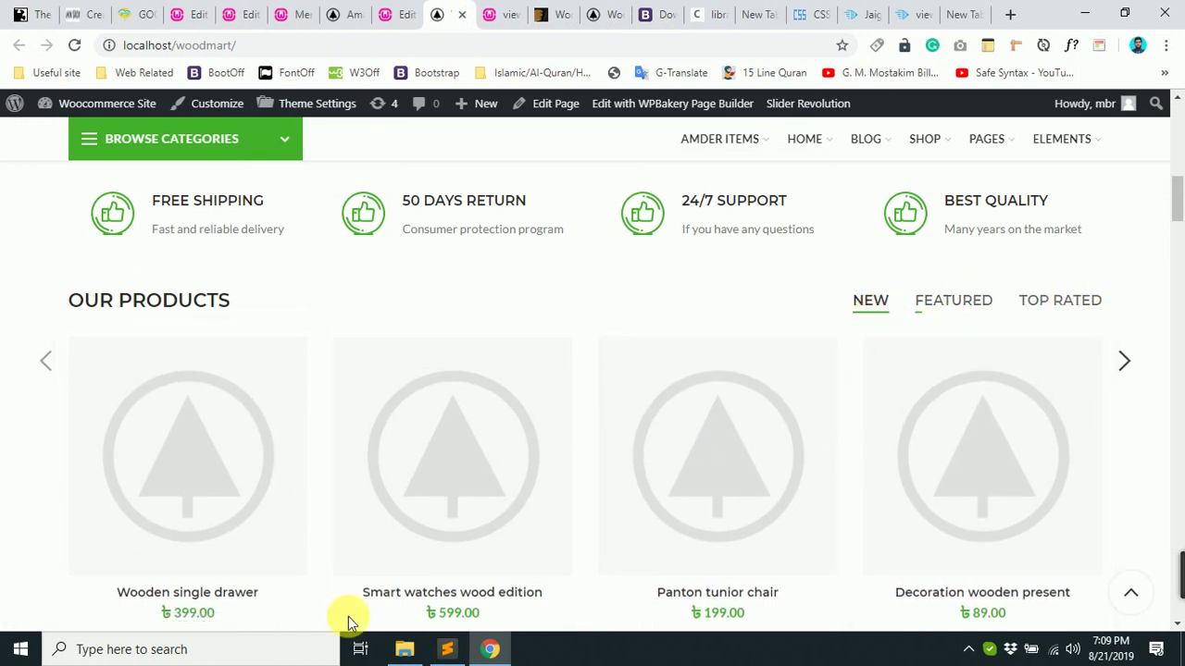
In the Amader Page editor, add a Products tab inside the AJAX Products tabs element and title it "New".
left_click(190, 14)
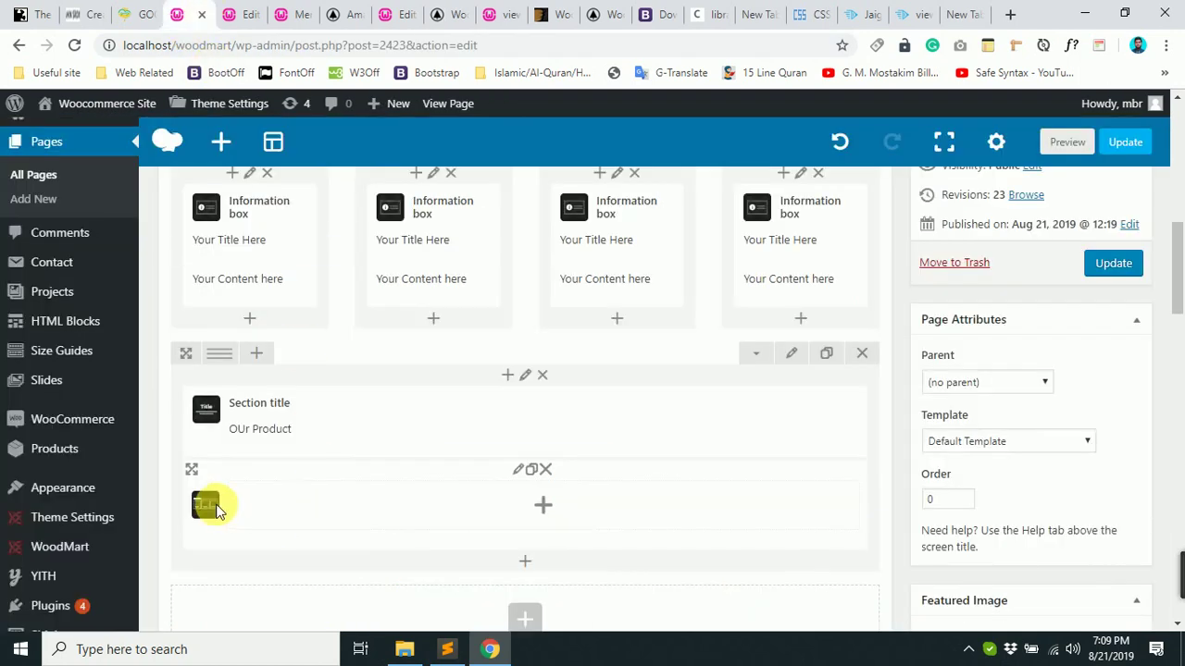
left_click(553, 507)
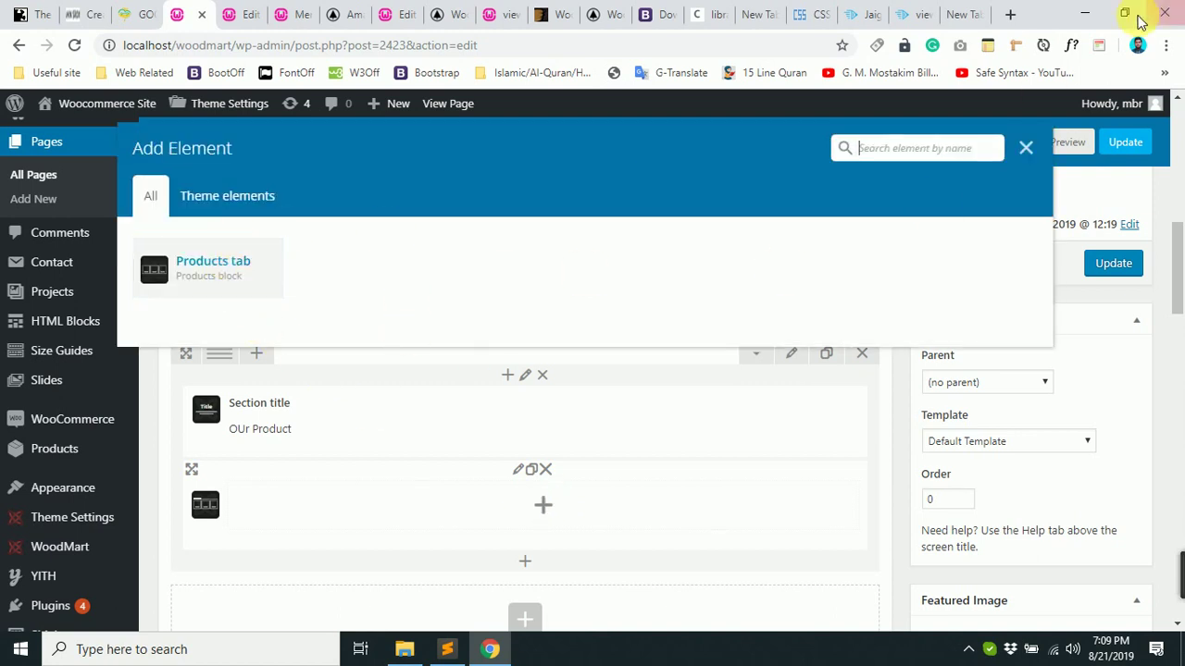
left_click(228, 274)
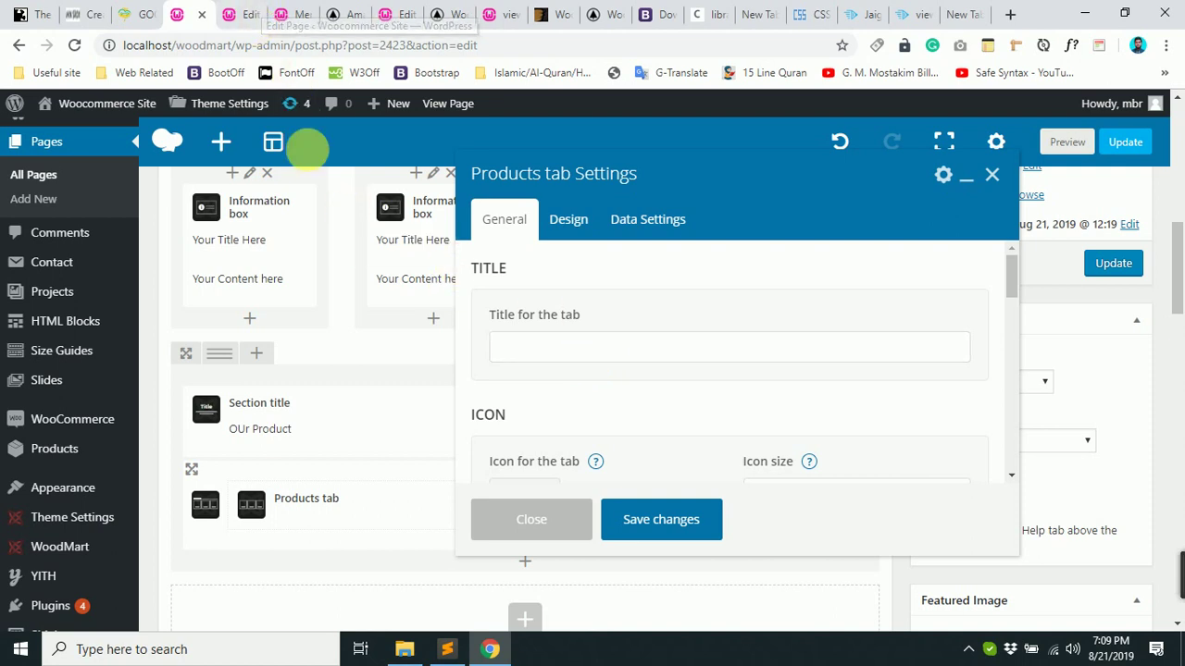
left_click(536, 362)
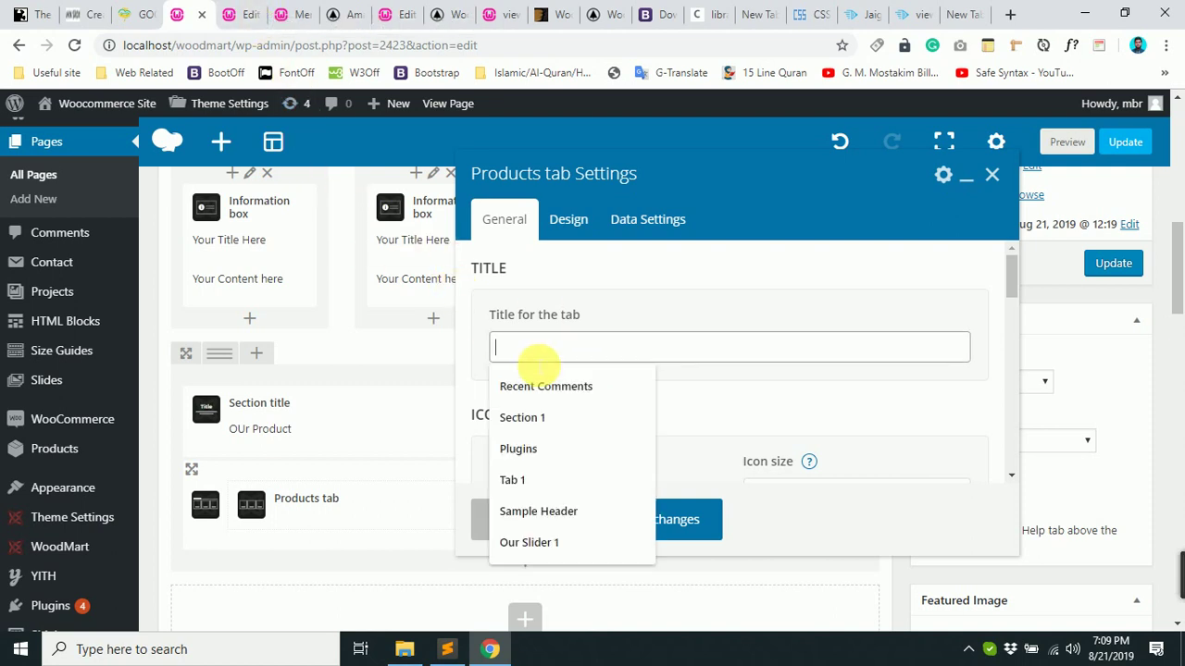
type("New")
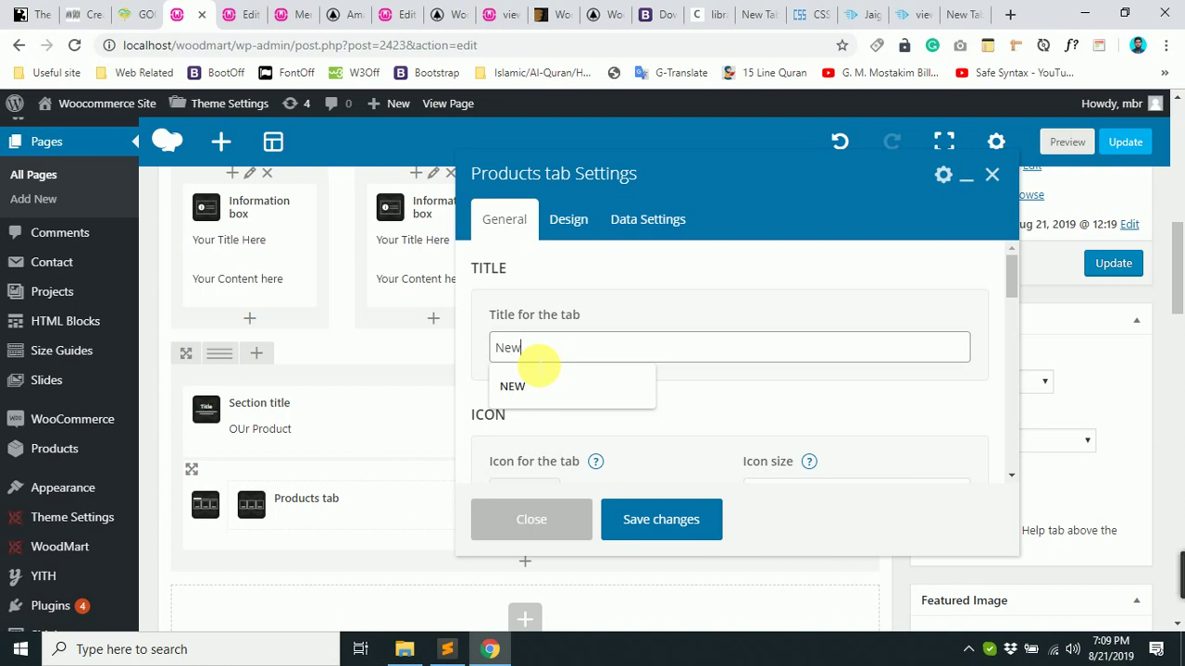
left_click(722, 396)
Review the Products tab's icon settings and the available data source options.
scroll(725, 398, "down", 1)
scroll(722, 395, "down", 2)
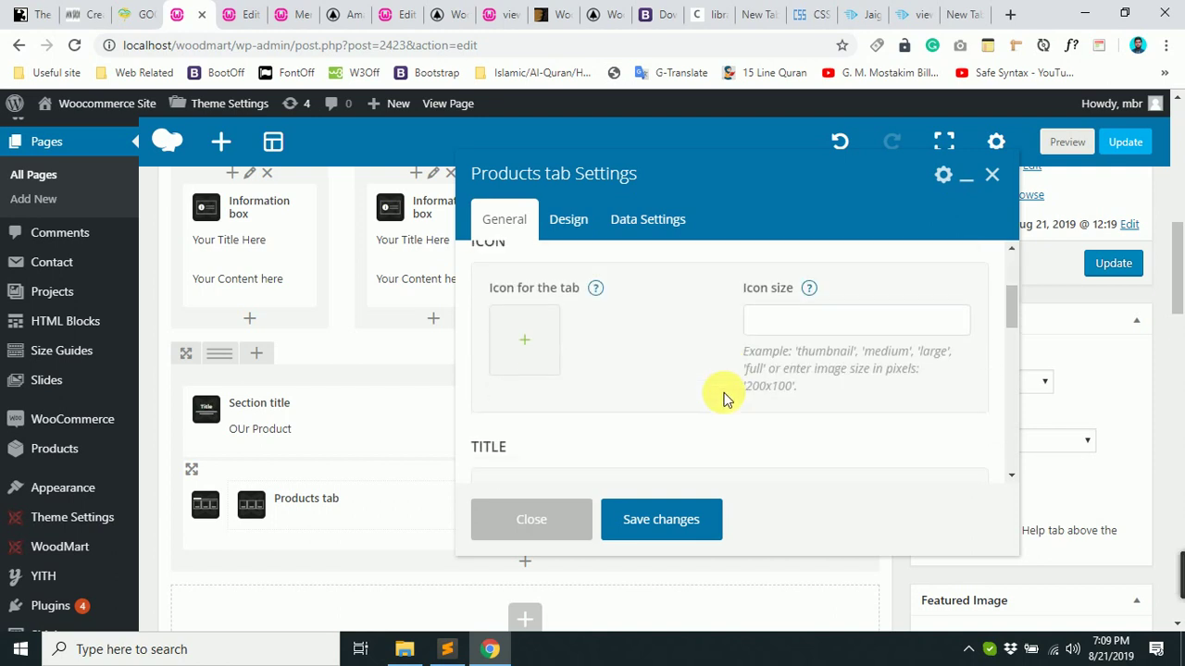
scroll(704, 395, "up", 1)
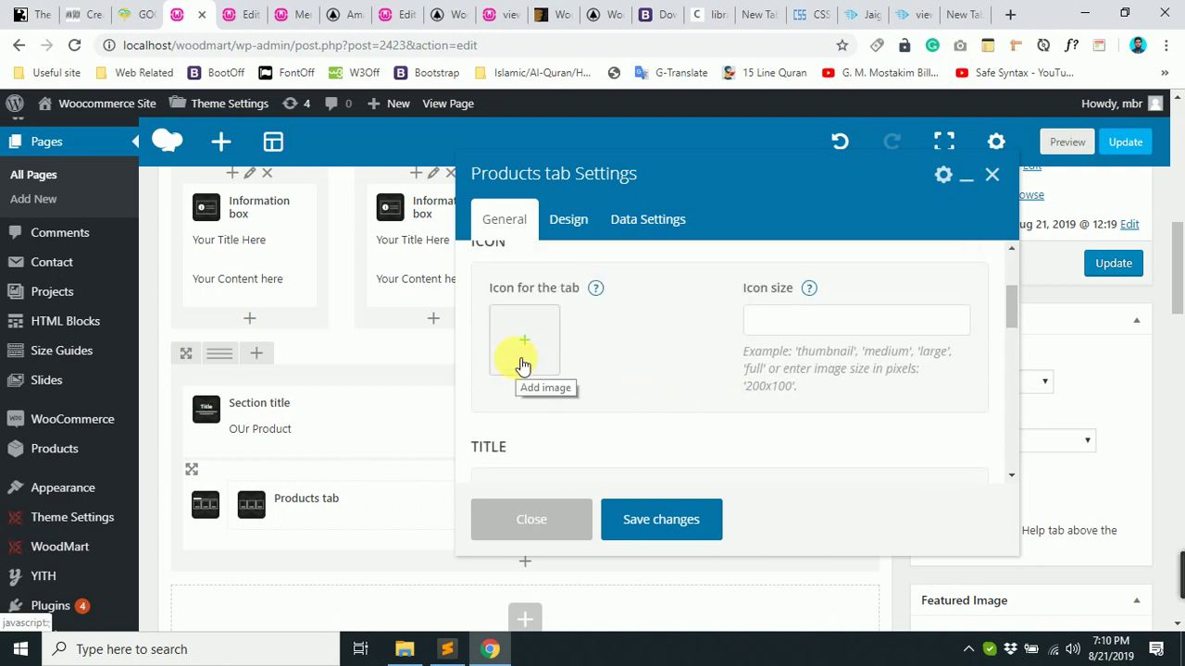
scroll(547, 352, "down", 1)
scroll(546, 354, "up", 1)
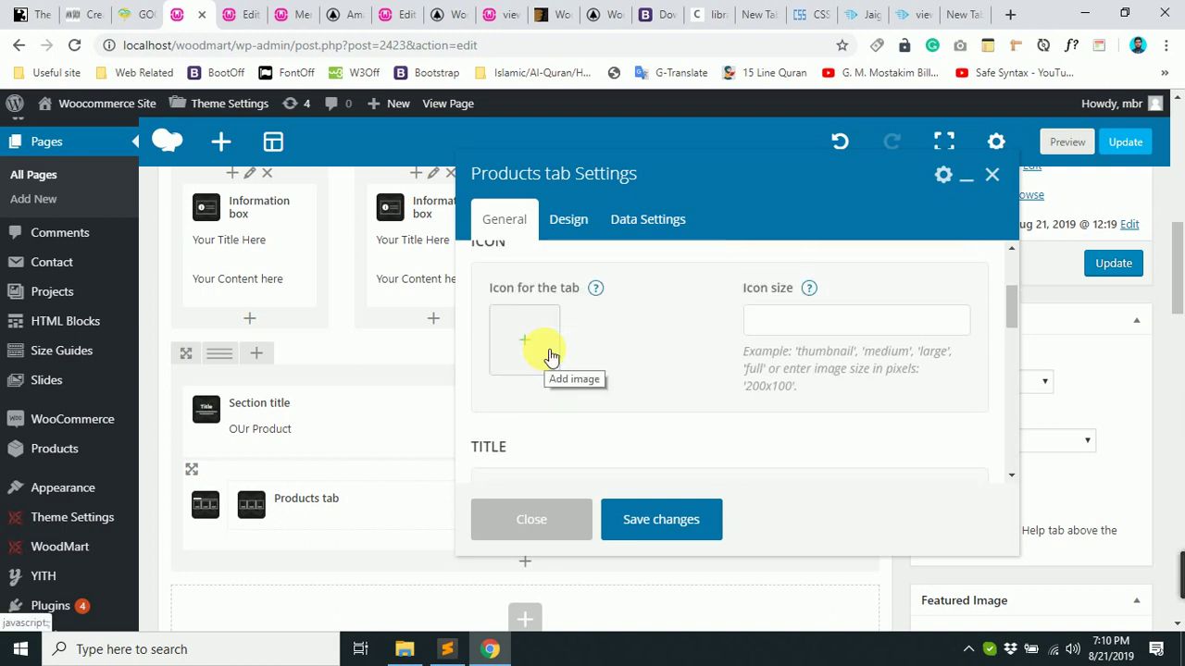
scroll(709, 370, "down", 1)
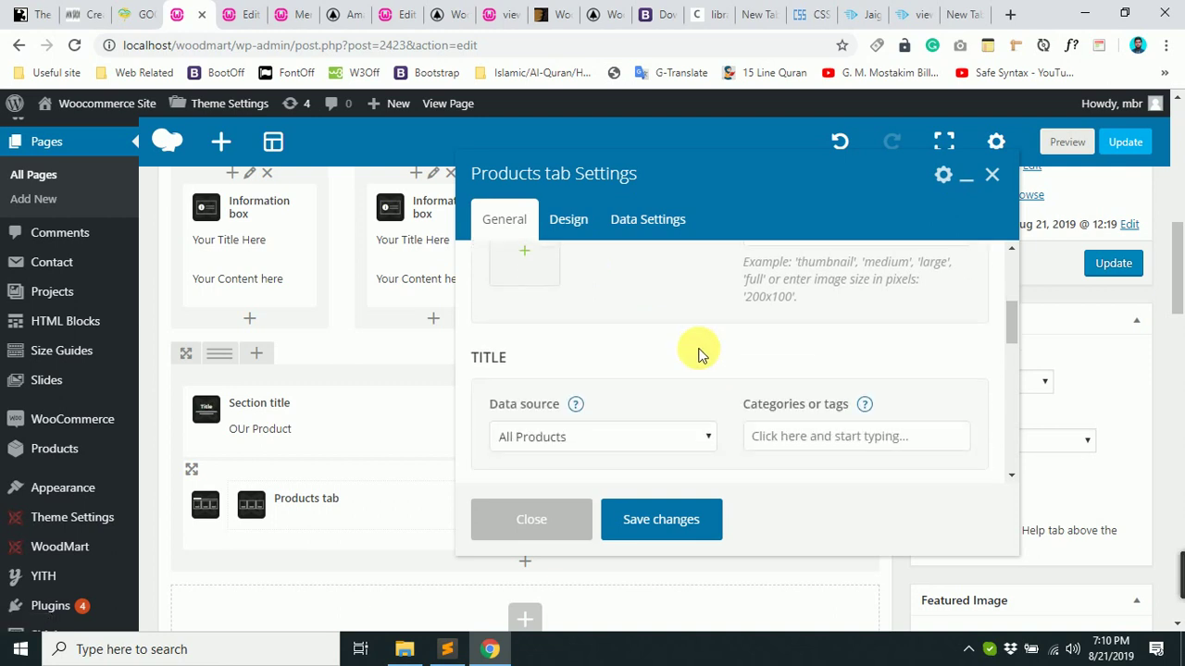
scroll(675, 375, "down", 1)
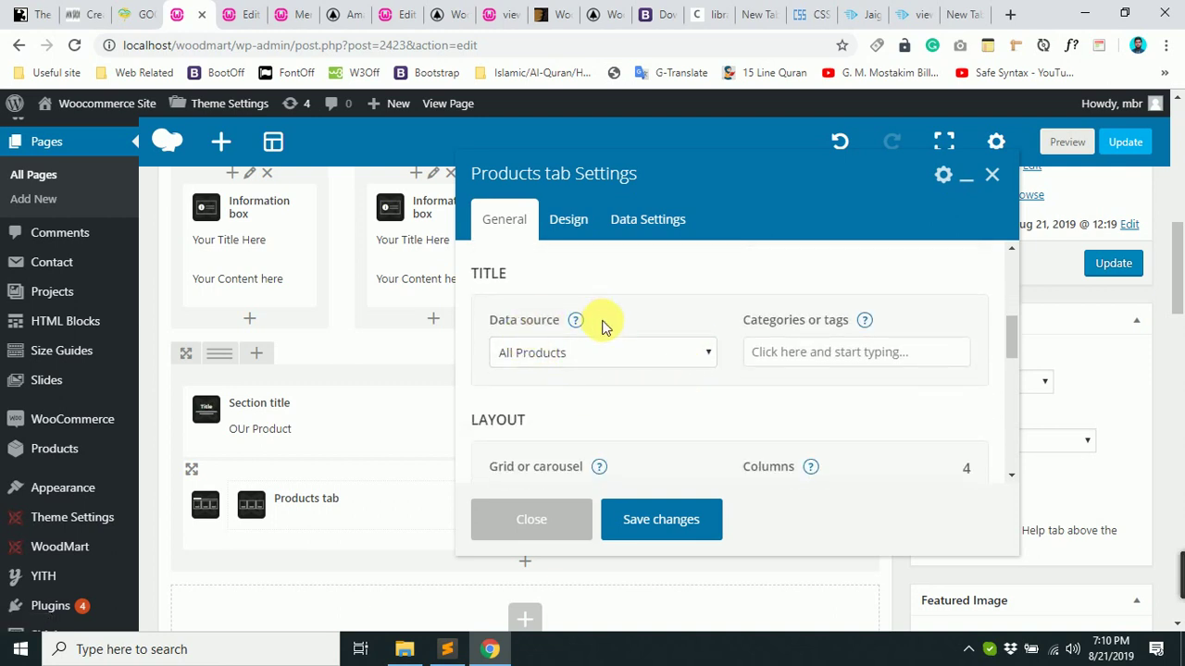
left_click(619, 356)
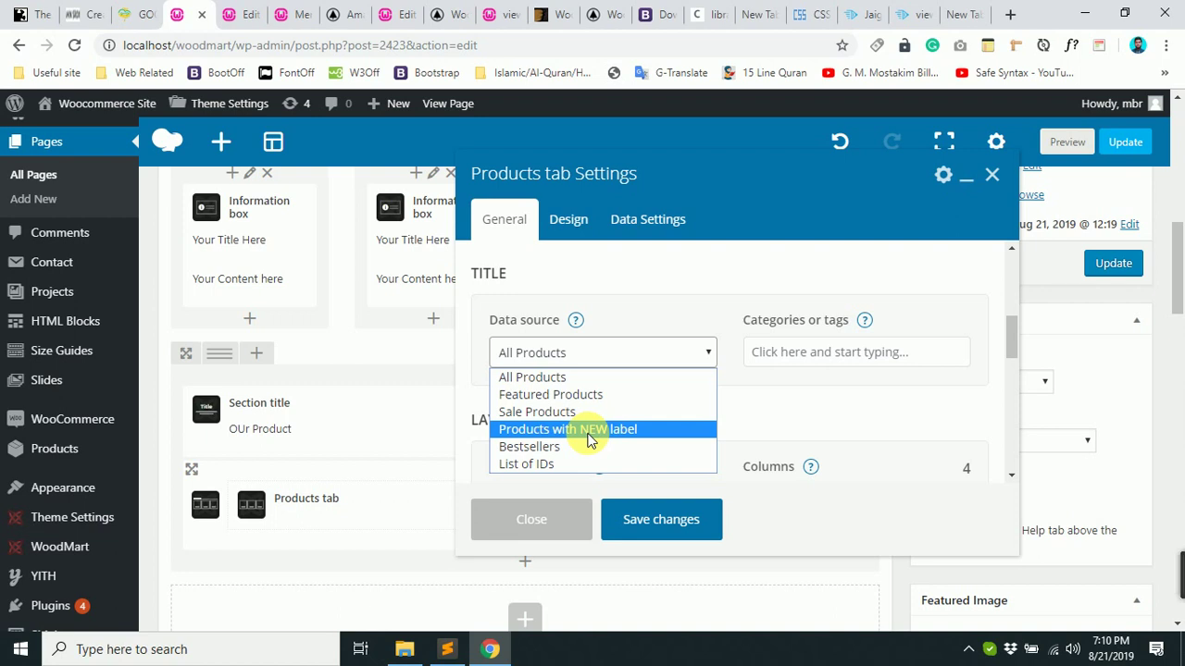
Examine the home page's Our Products section and the style settings of its AJAX Products tabs element for reference.
left_click(287, 13)
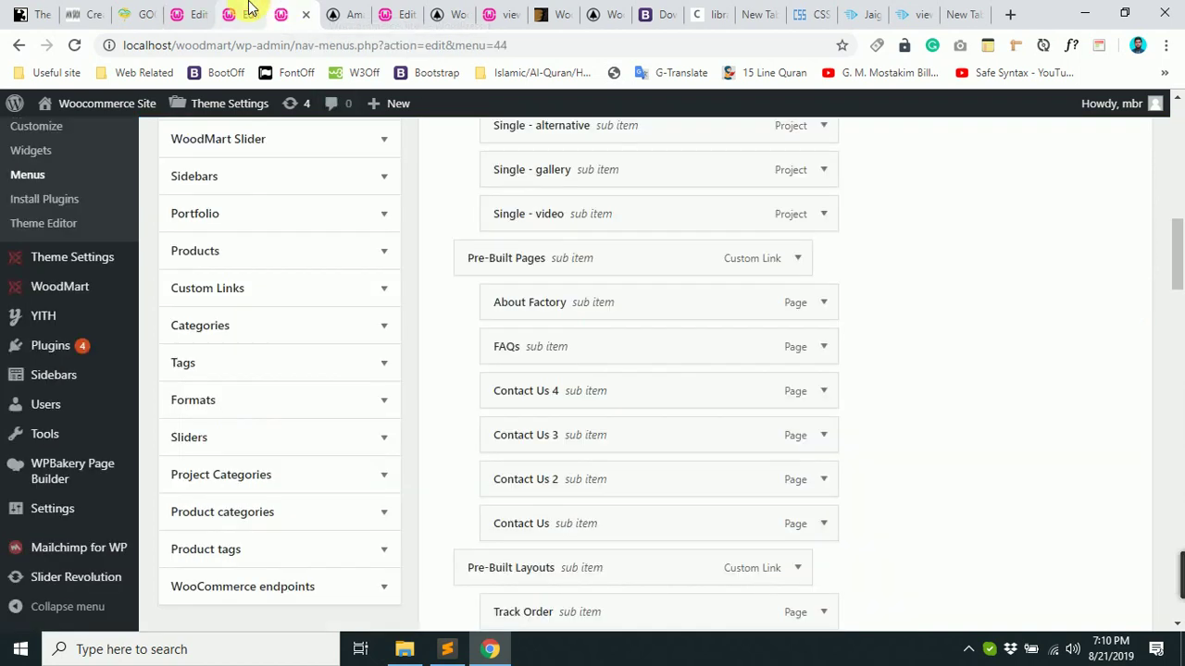
left_click(344, 14)
left_click(437, 12)
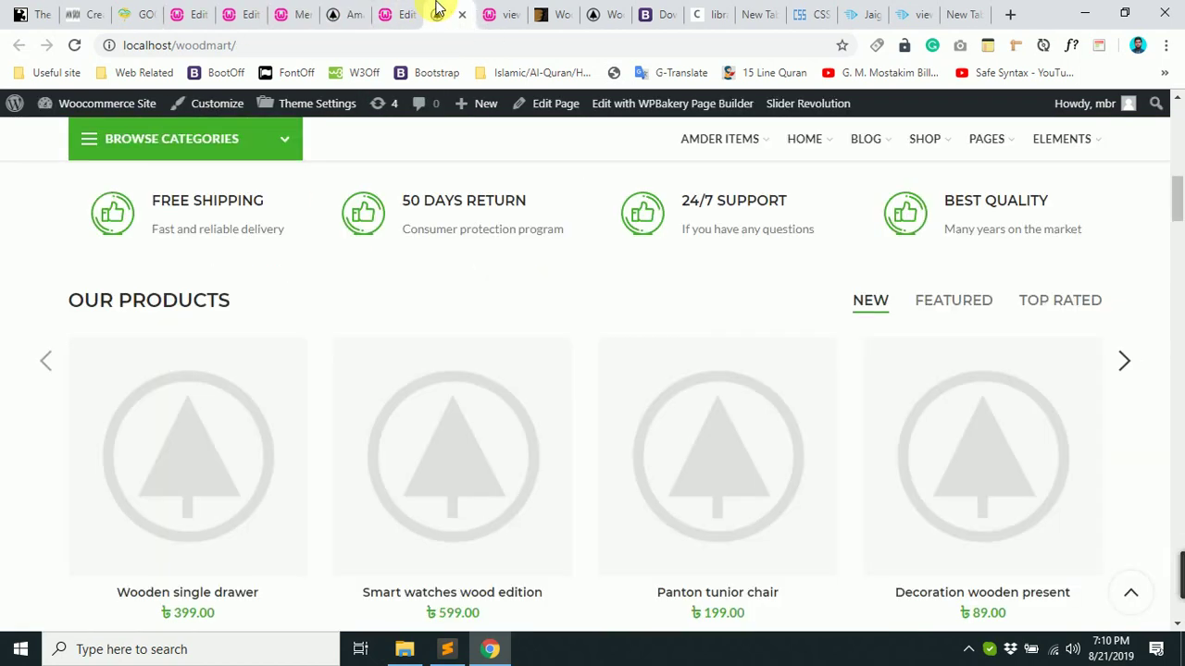
scroll(777, 403, "down", 1)
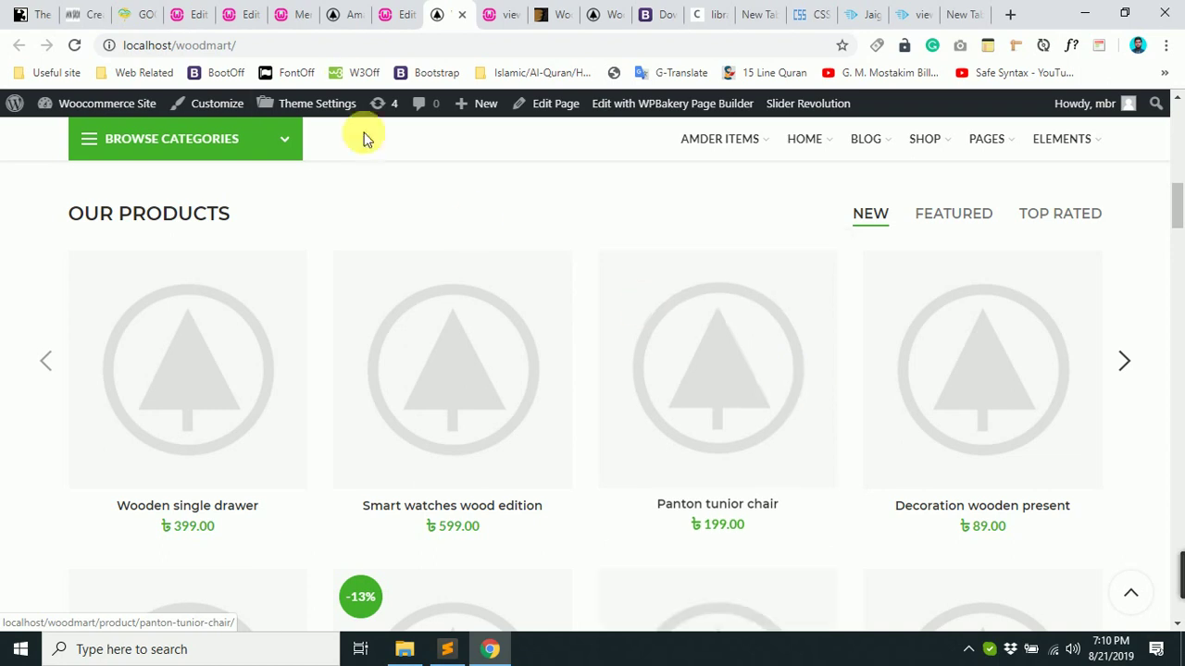
left_click(238, 13)
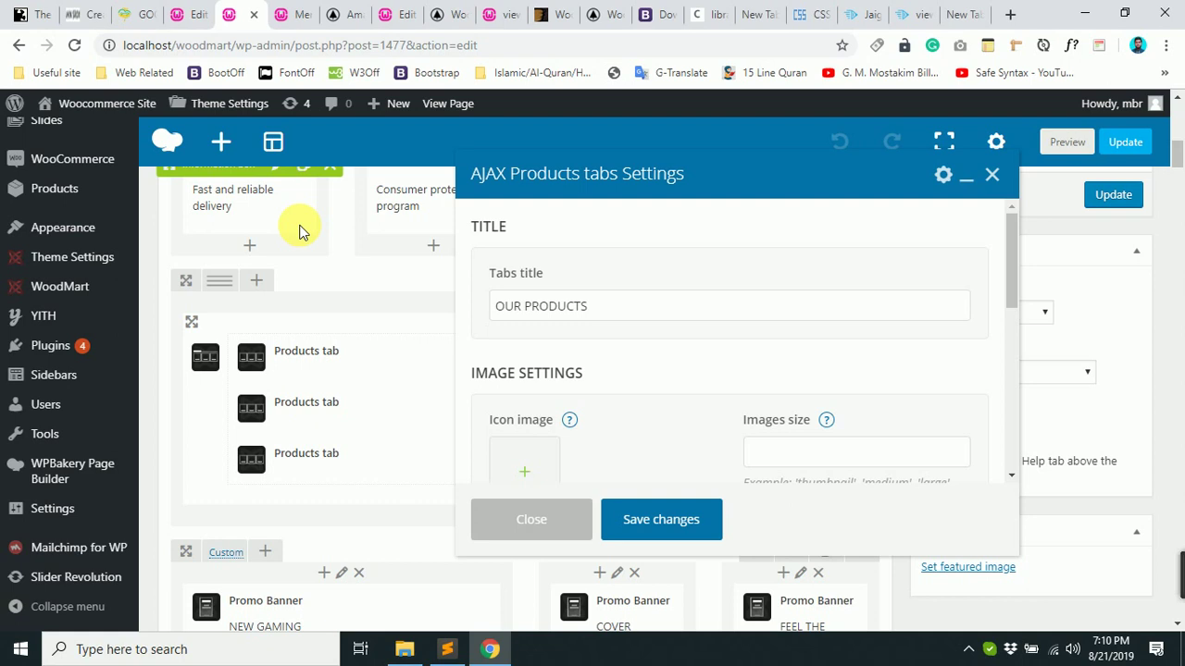
scroll(709, 453, "down", 8)
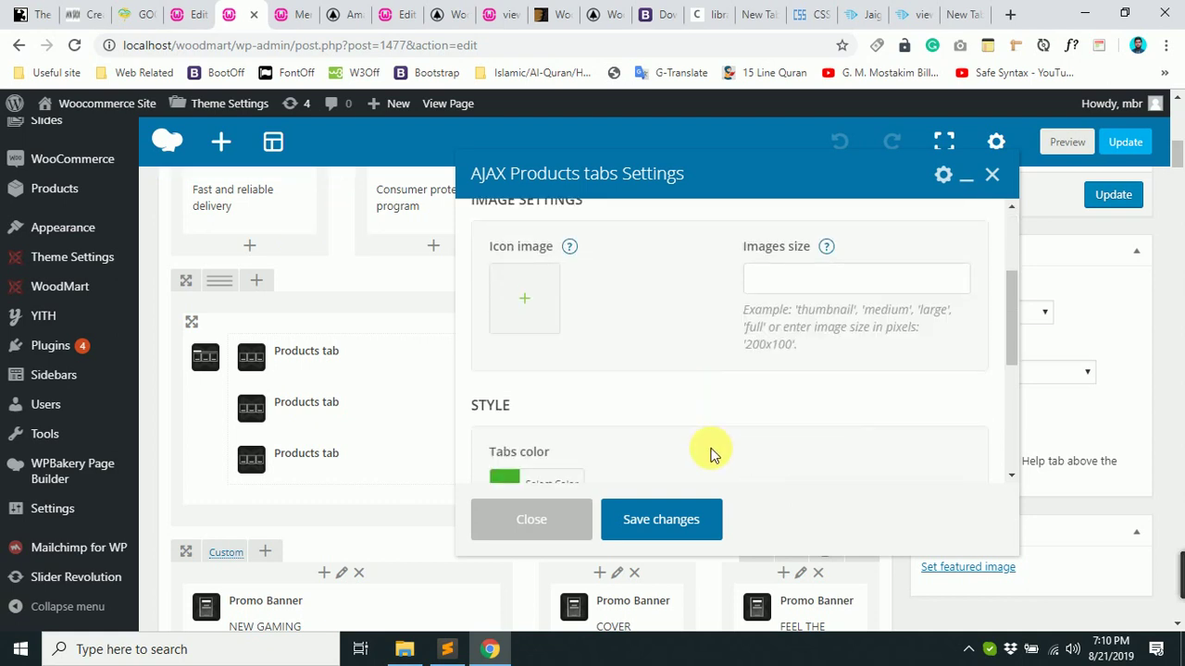
scroll(696, 451, "up", 3)
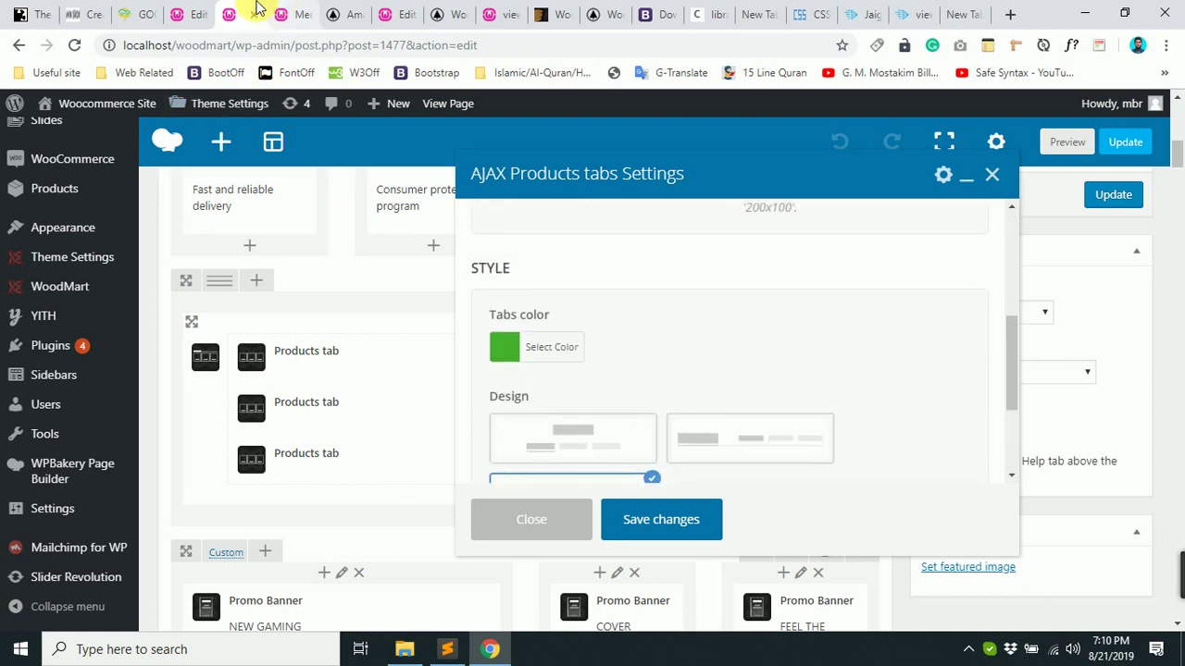
Back in the Amader Page editor, set the new Products tab's data source to Featured Products.
left_click(189, 14)
left_click(658, 353)
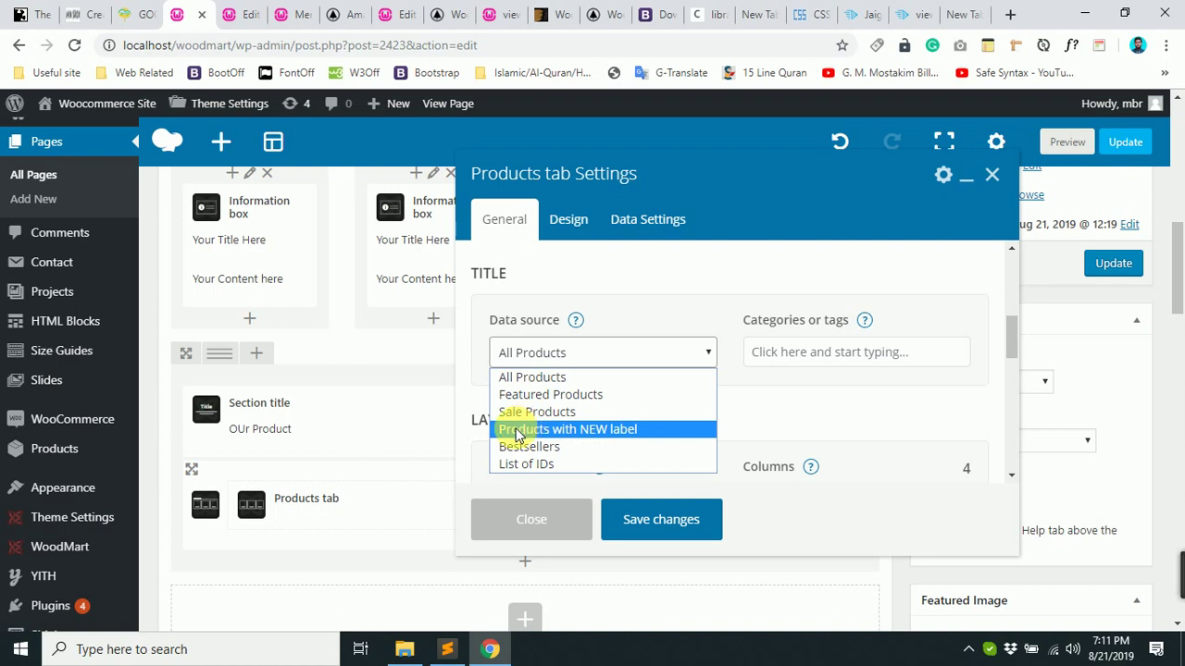
left_click(548, 394)
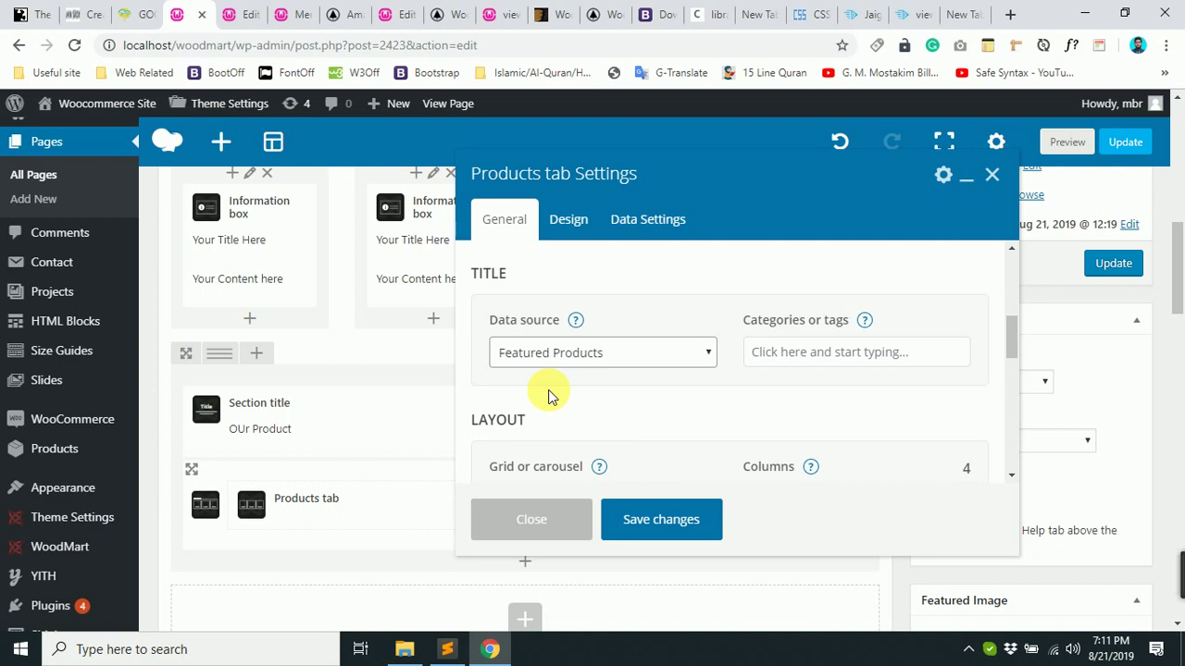
left_click(839, 366)
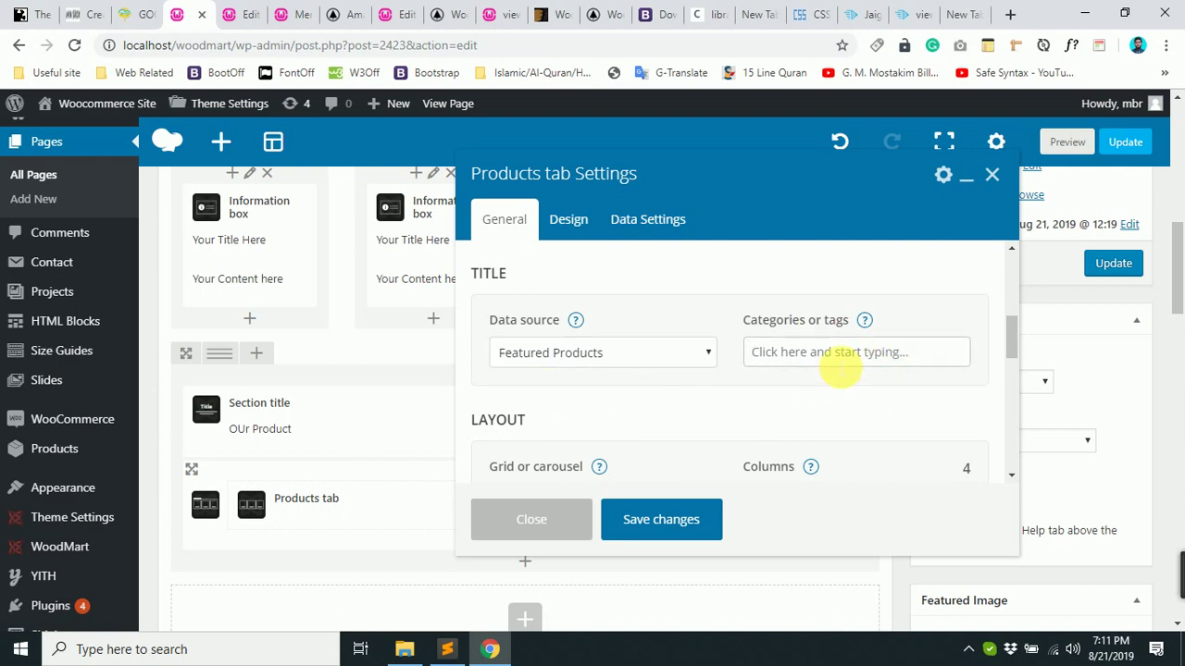
type("c")
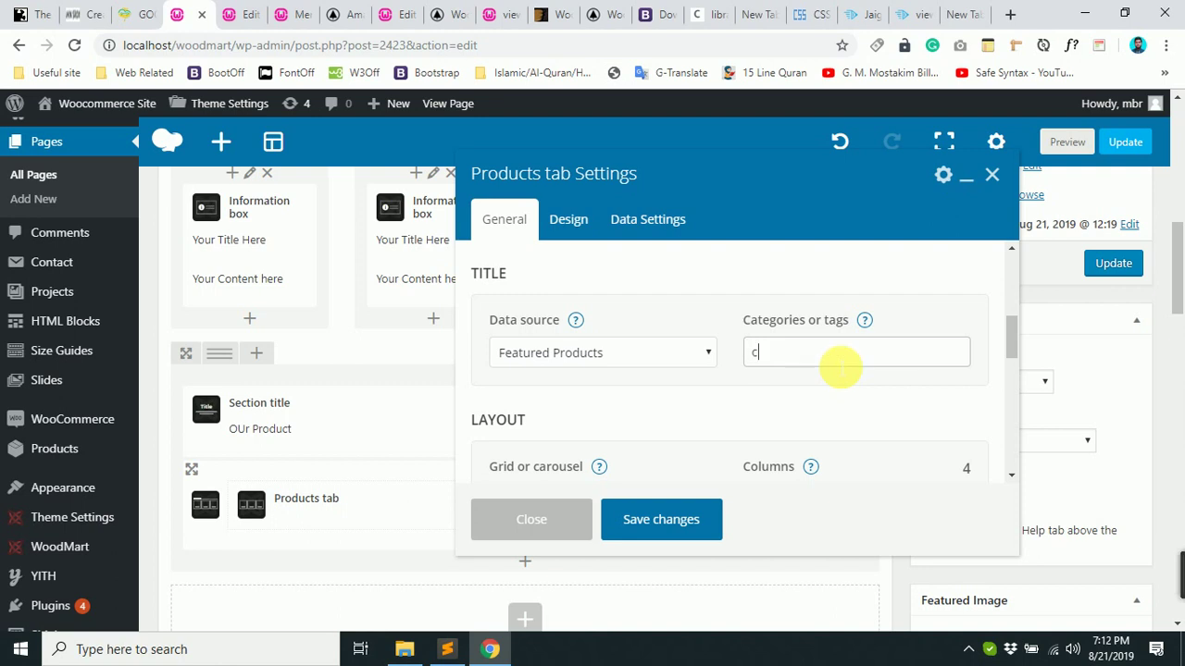
key("BackSpace")
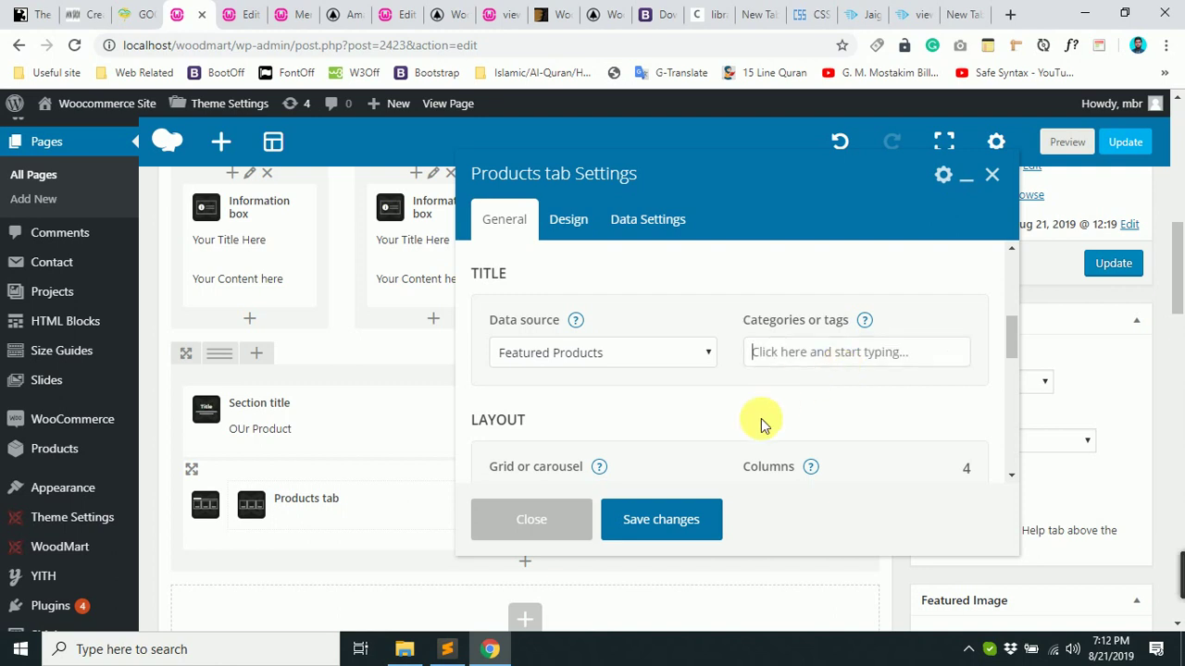
Review the Products tab's layout and pagination settings, and examine the product rows on the home page for comparison.
scroll(762, 424, "down", 1)
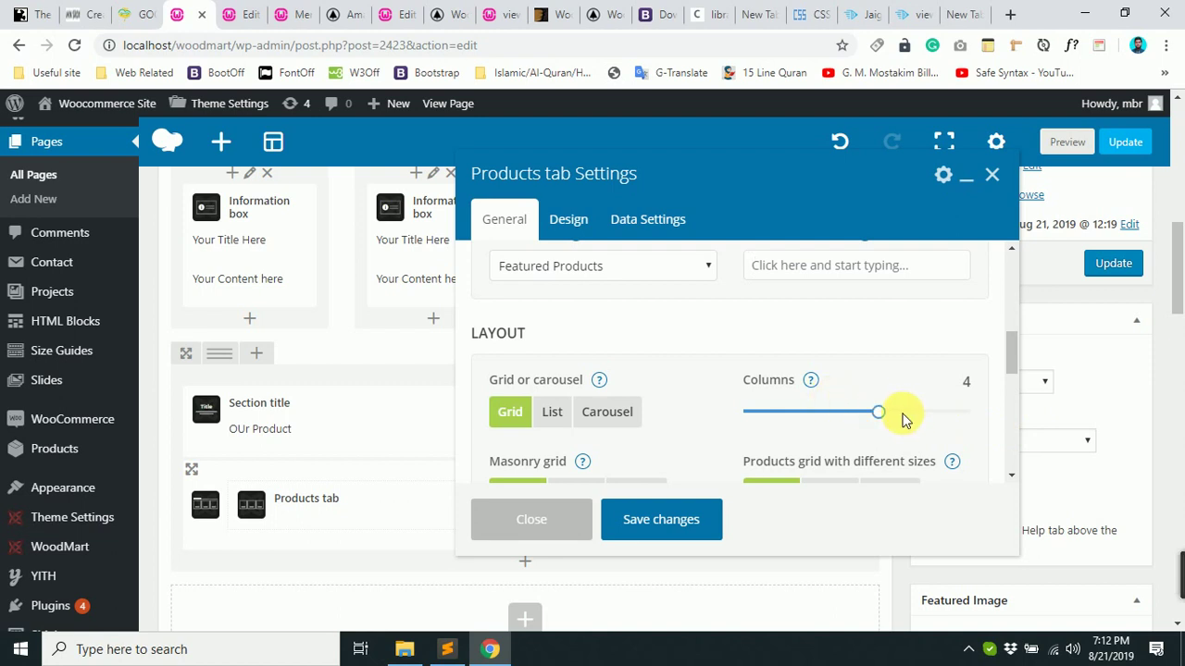
scroll(899, 416, "down", 1)
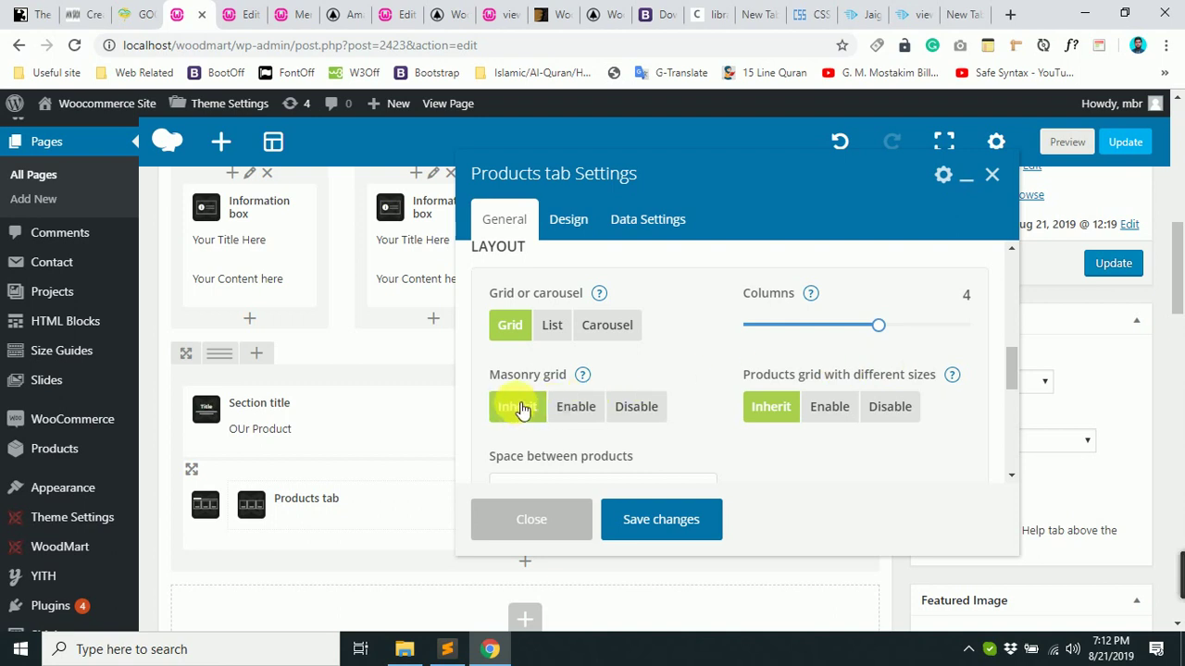
scroll(595, 328, "down", 1)
scroll(569, 383, "down", 2)
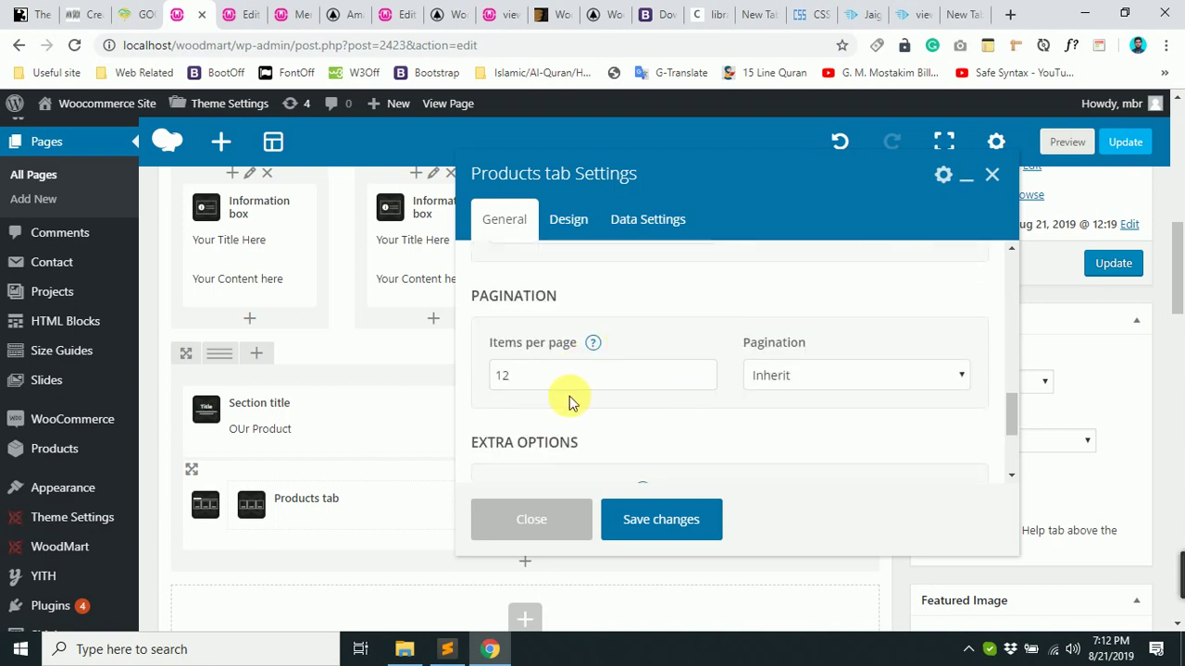
left_click(344, 14)
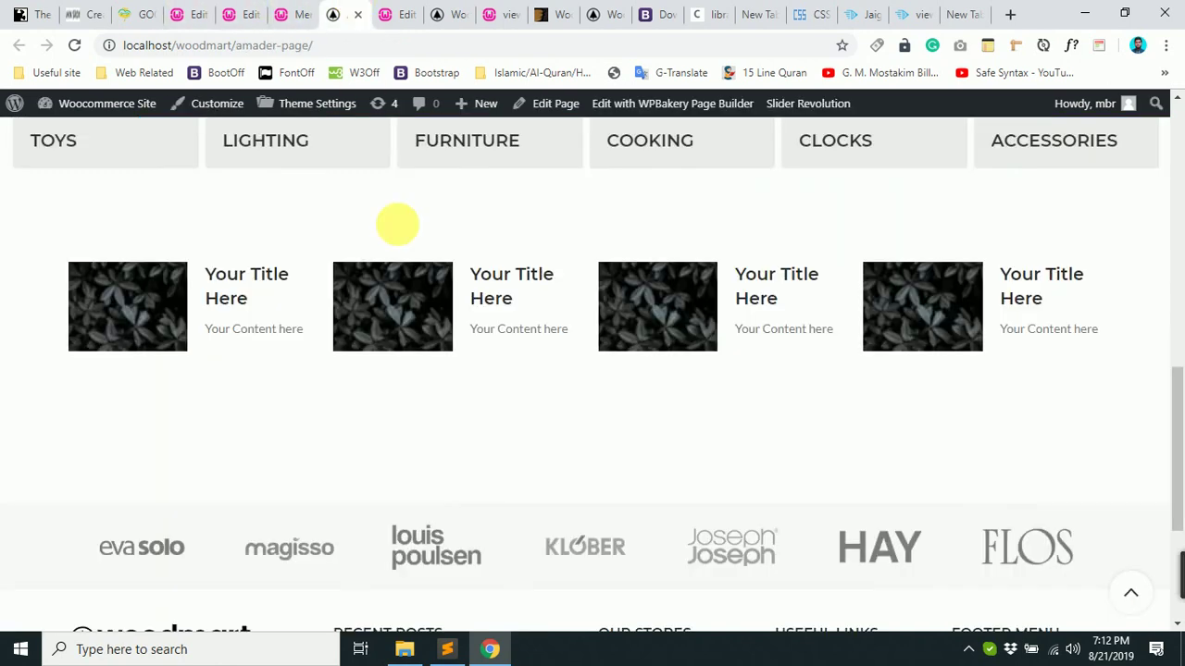
scroll(397, 224, "down", 3)
left_click(450, 12)
scroll(519, 463, "down", 3)
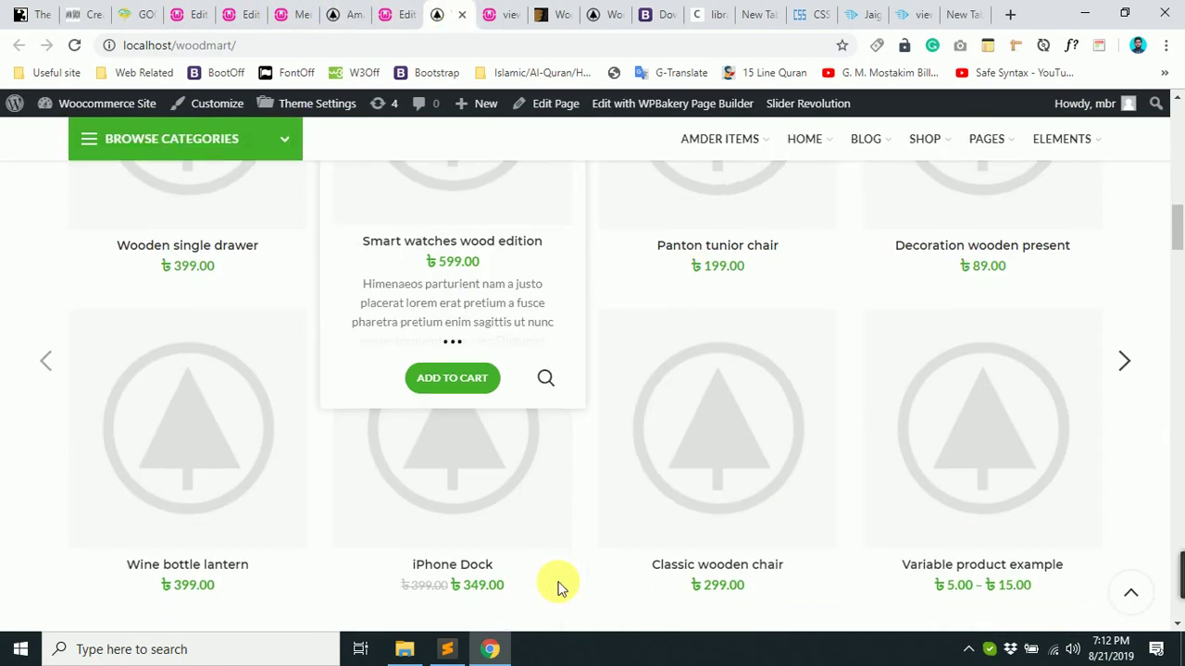
scroll(558, 588, "down", 4)
scroll(605, 510, "up", 6)
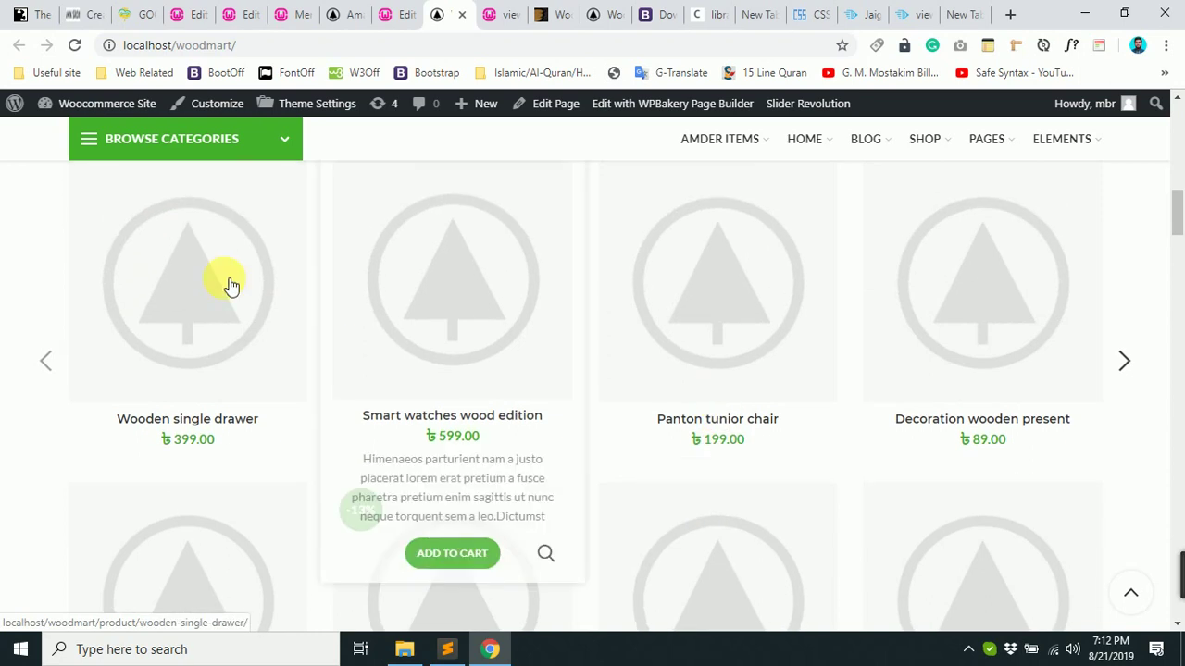
scroll(614, 306, "down", 3)
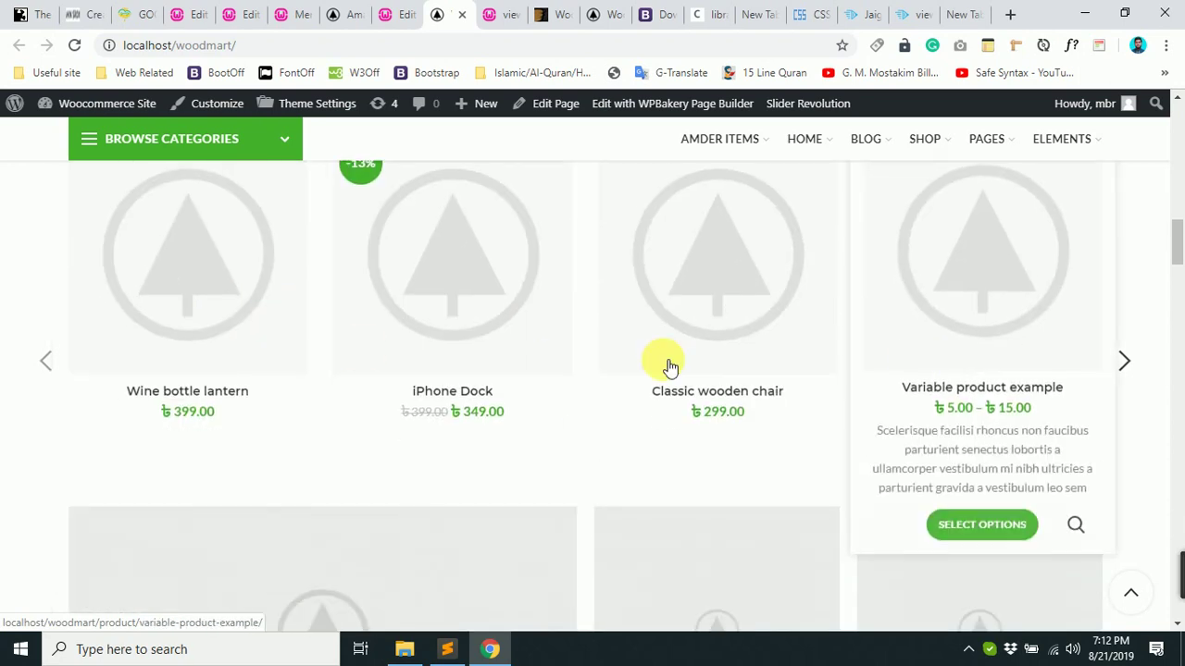
scroll(571, 349, "up", 3)
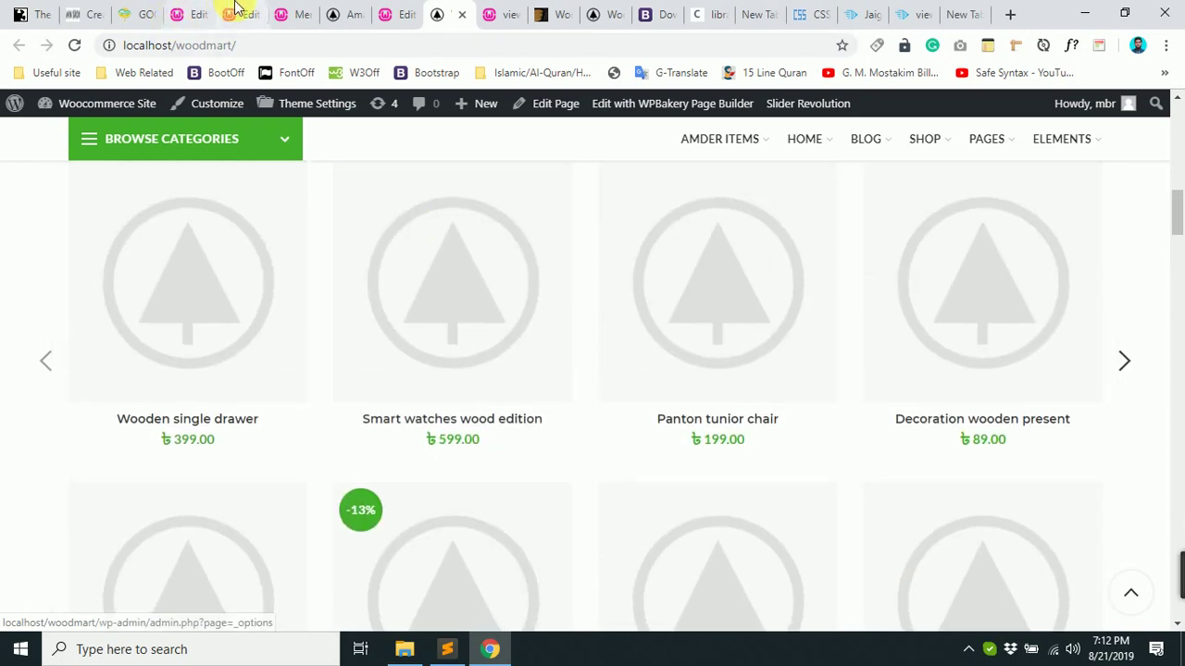
Back in the Amader Page editor, set the Products tab's items per page to 8.
left_click(178, 11)
double_click(499, 375)
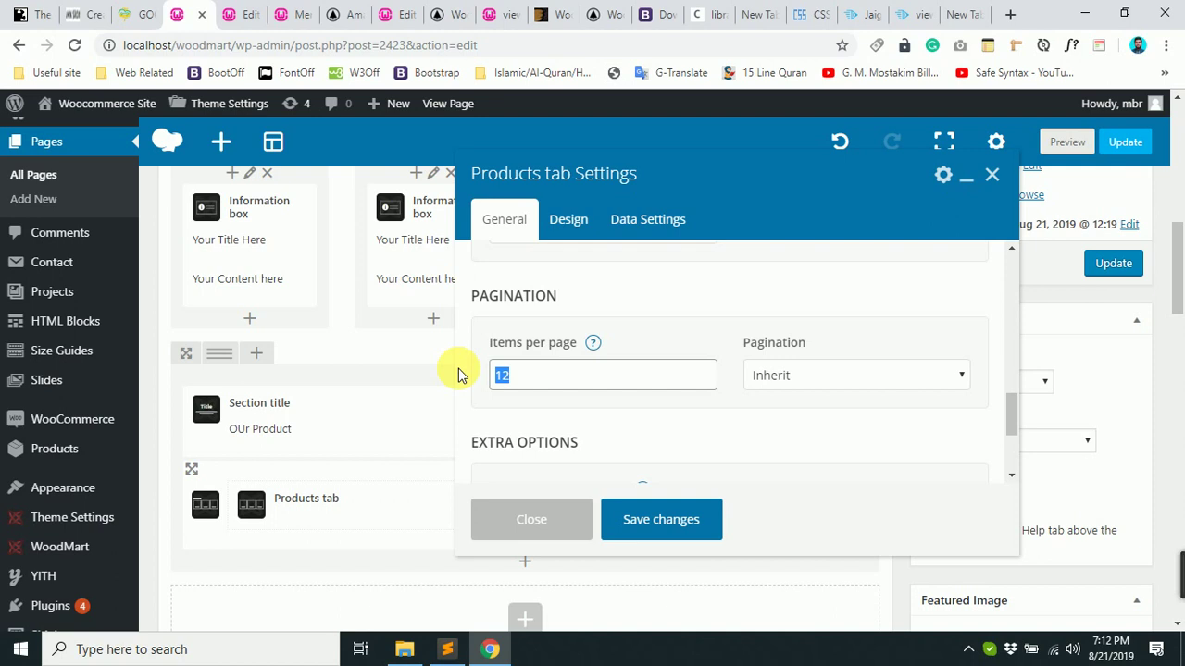
type("8")
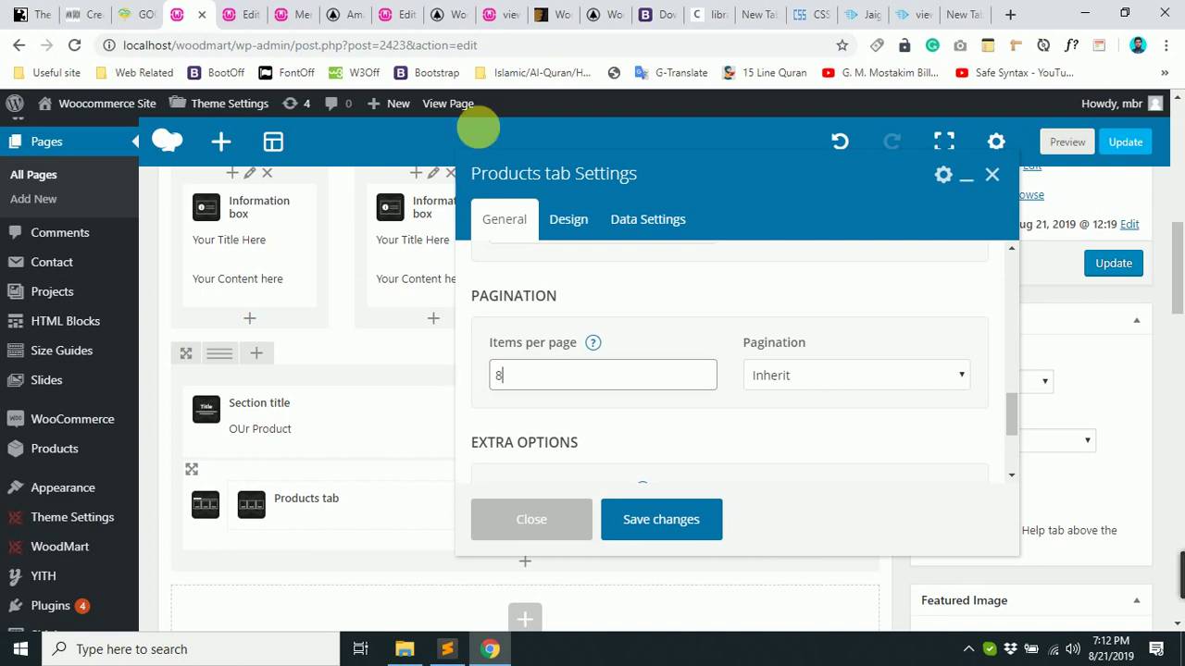
Compare the home page's product carousel with the Products tab's data source and layout settings.
left_click(334, 7)
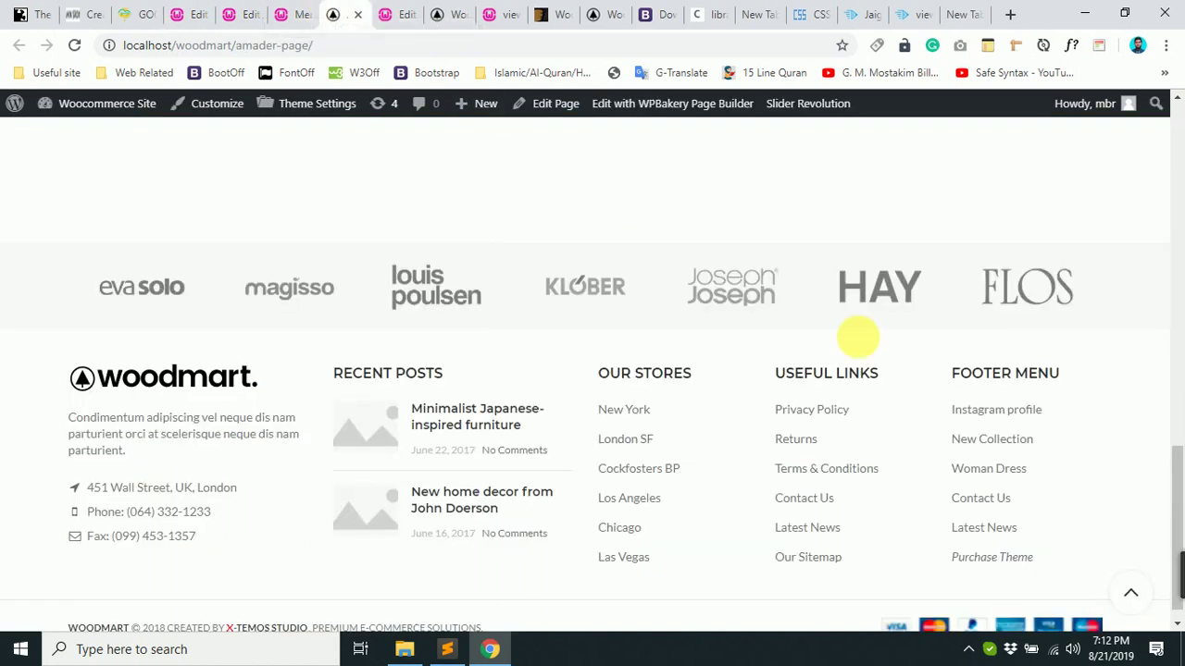
left_click(441, 7)
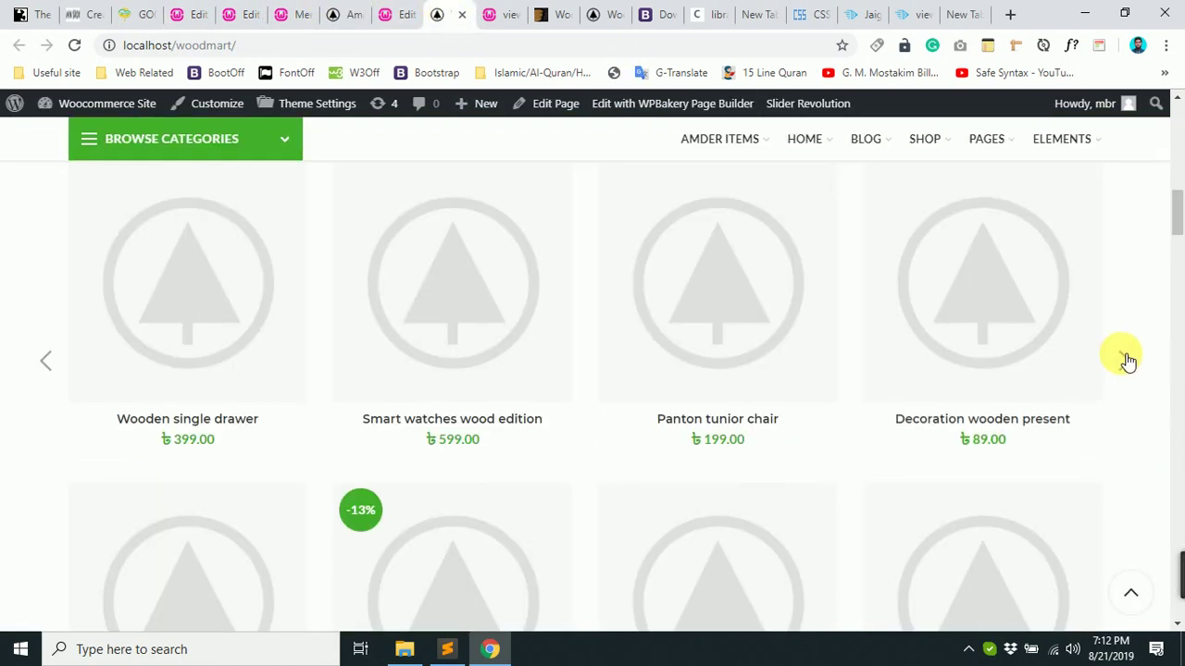
scroll(992, 516, "down", 2)
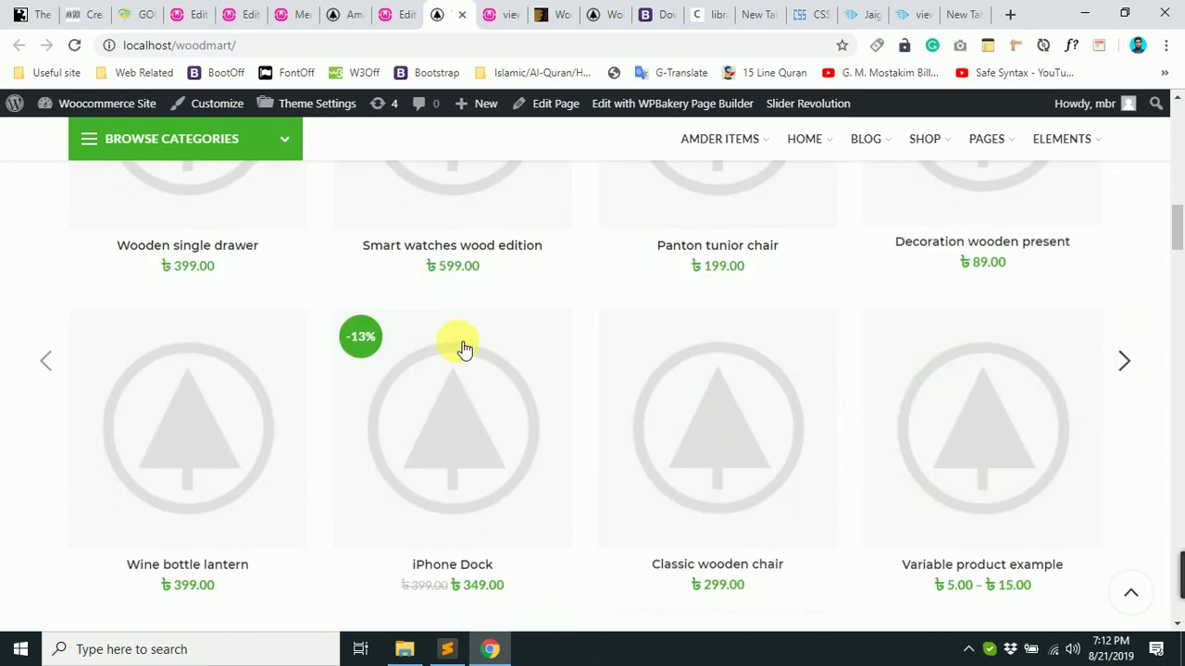
scroll(706, 372, "up", 2)
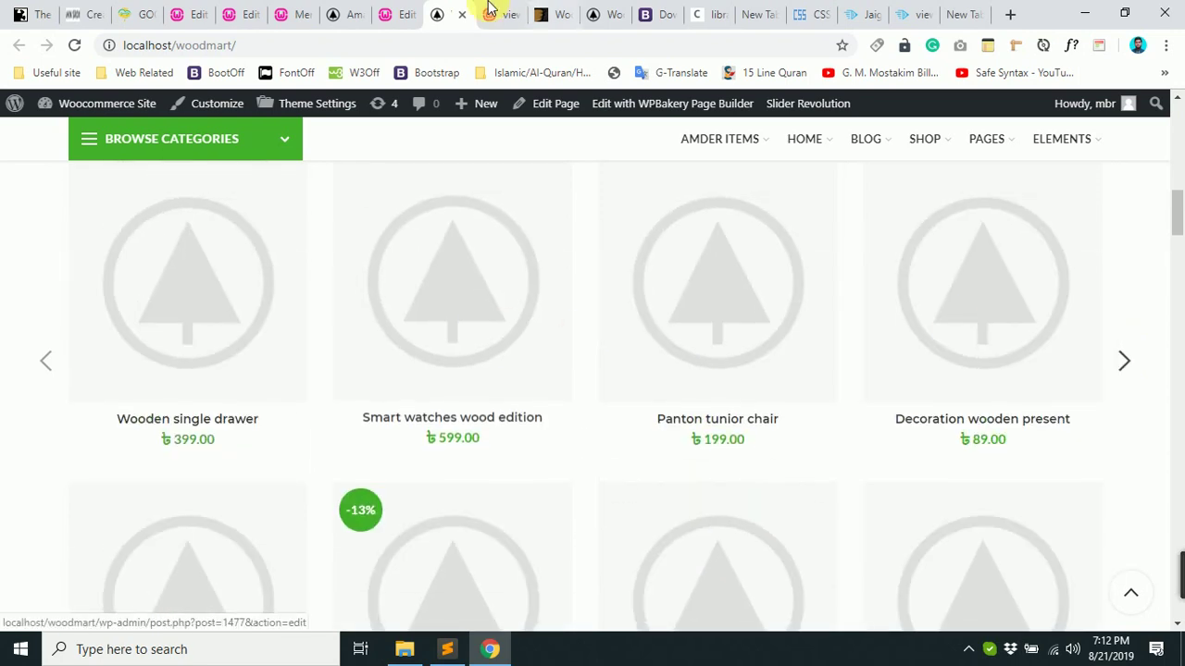
left_click(178, 8)
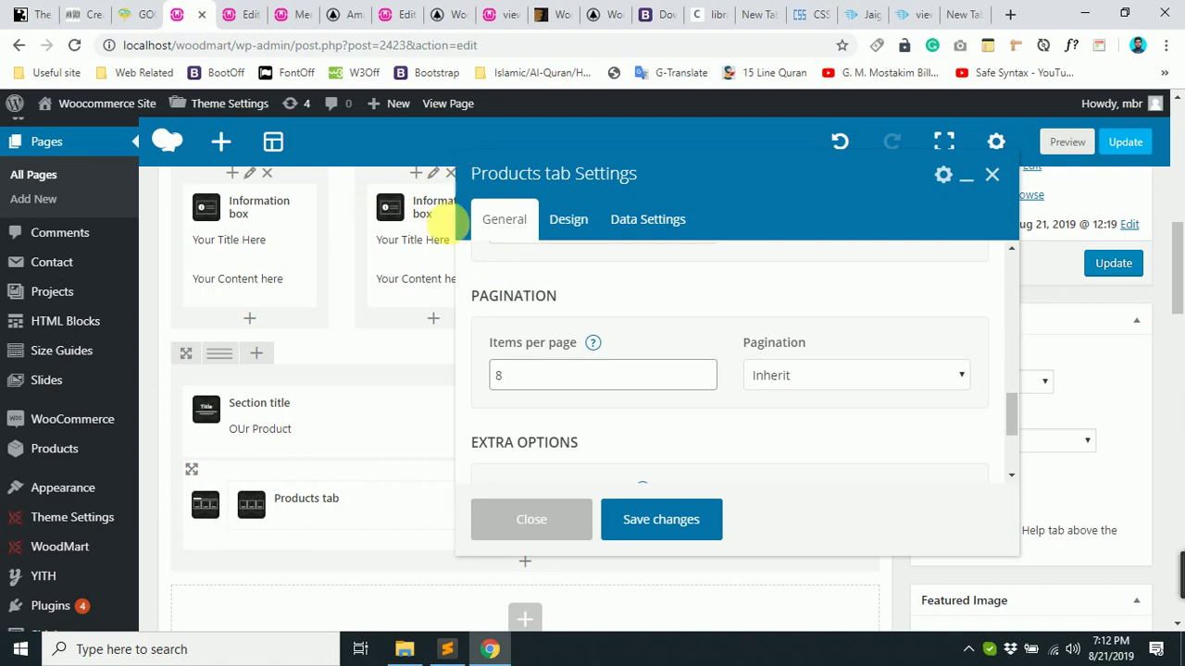
scroll(603, 391, "up", 5)
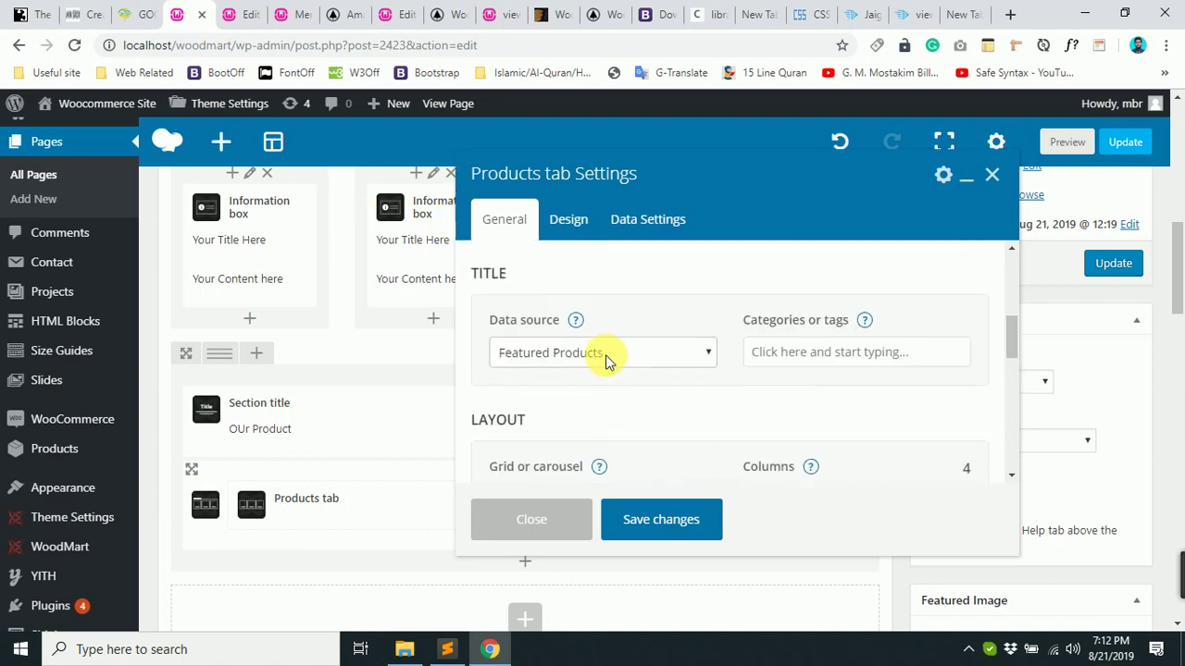
scroll(602, 358, "down", 2)
scroll(606, 351, "up", 1)
scroll(606, 351, "up", 1)
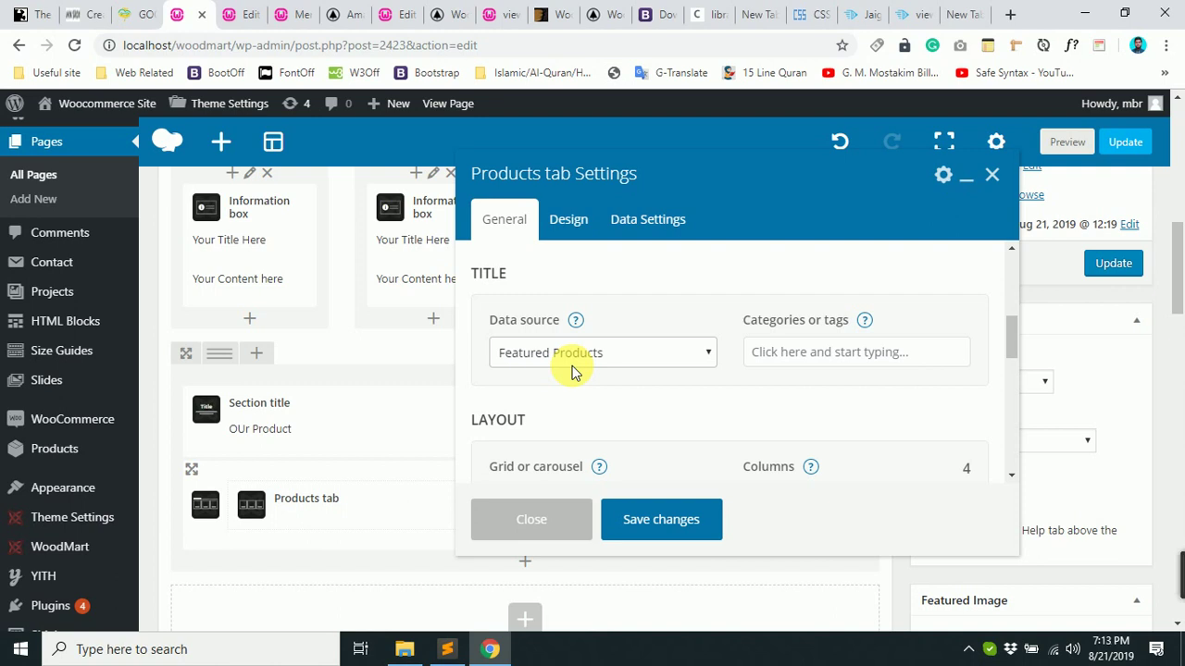
Set the Products tab's hover design to Full info on hover and save the tab settings.
left_click(584, 222)
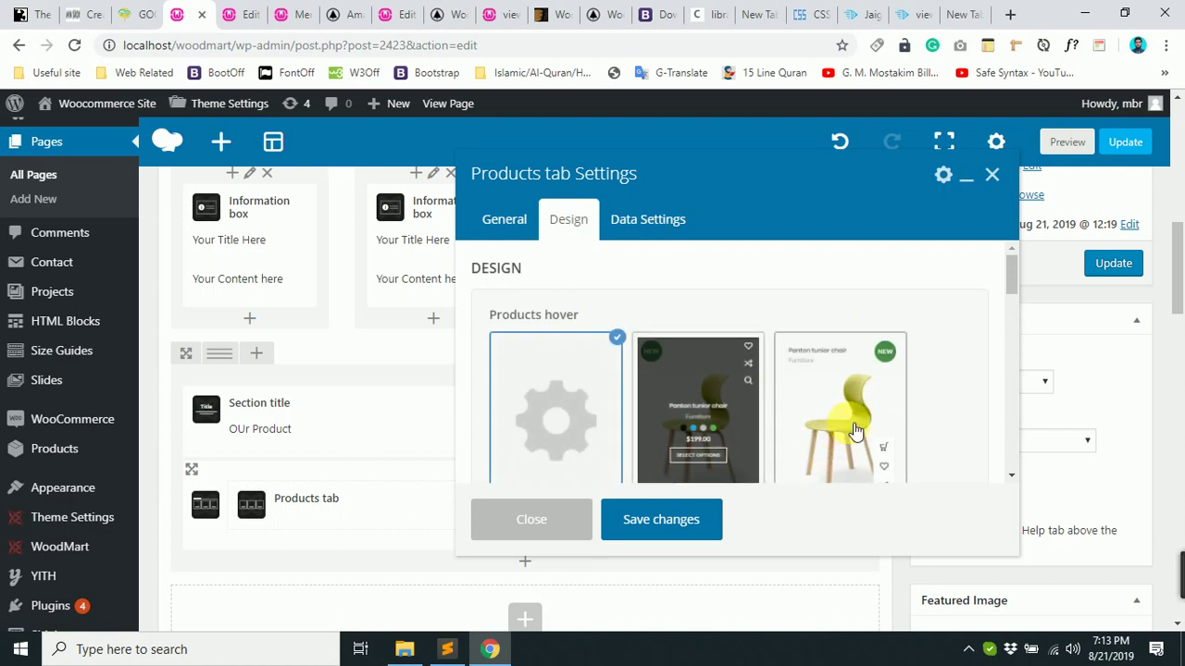
scroll(740, 408, "down", 1)
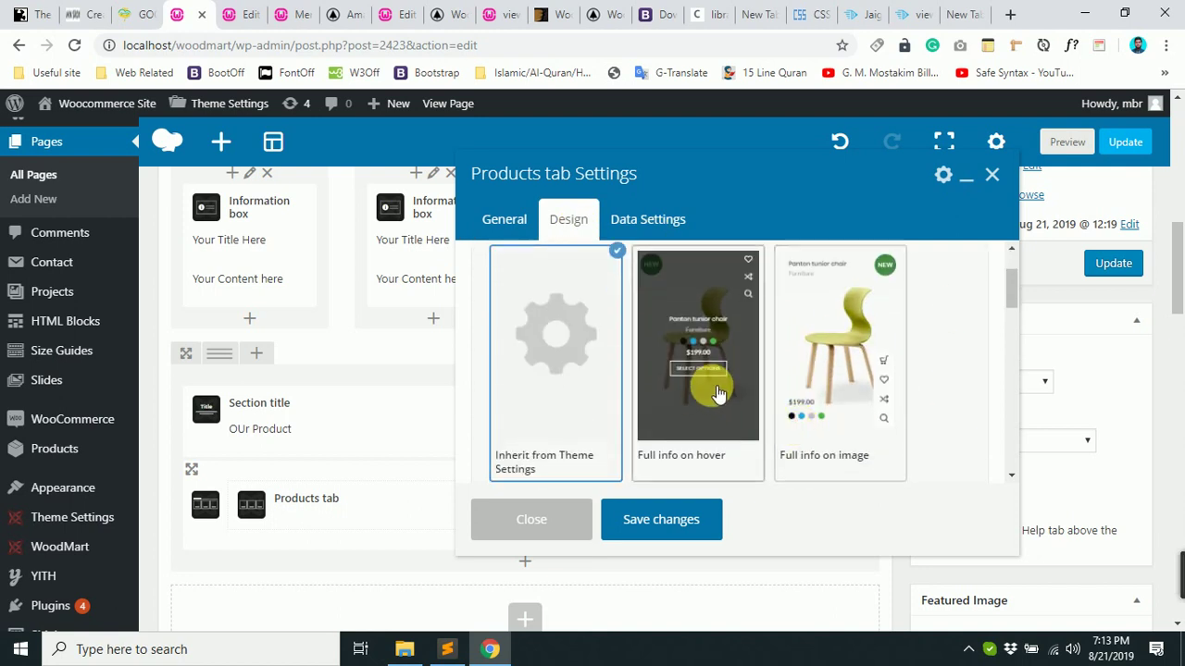
left_click(719, 393)
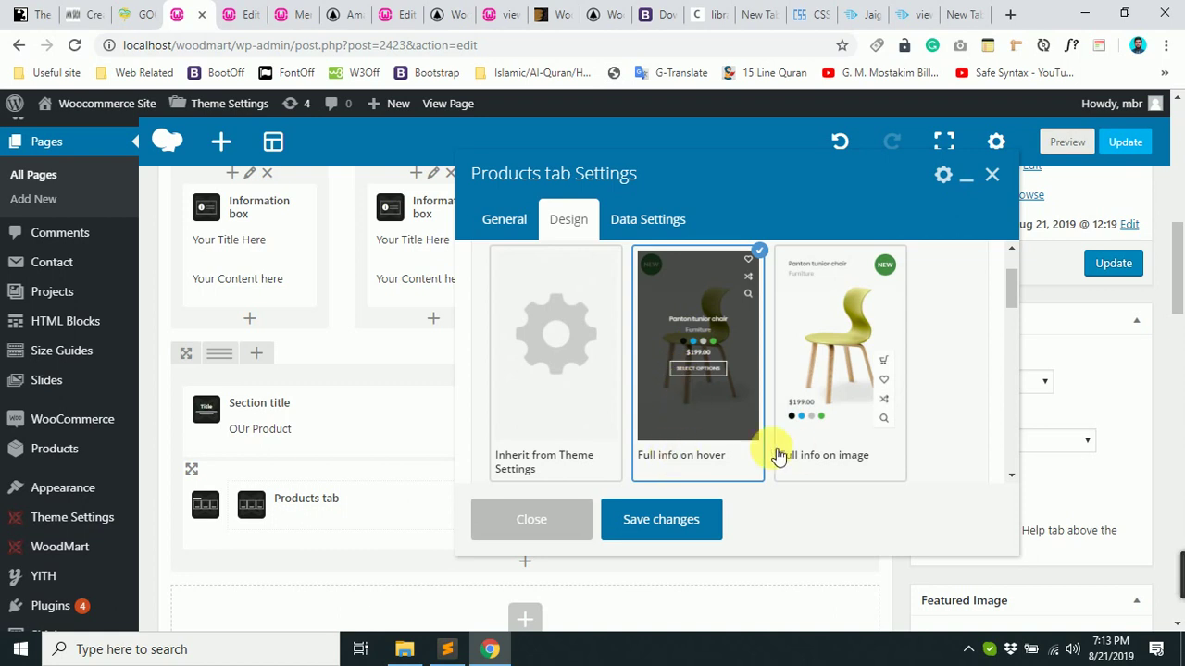
left_click(652, 513)
Update the Amader Page to publish the new product tab settings.
scroll(652, 514, "down", 2)
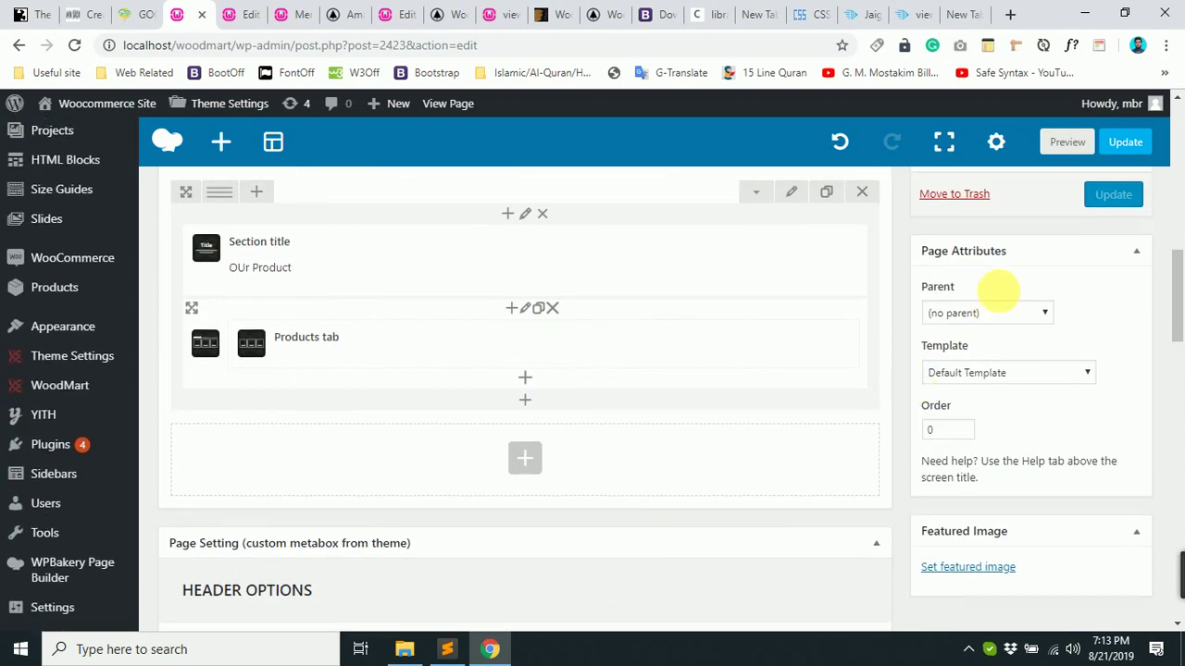
scroll(1123, 309, "up", 2)
scroll(1058, 503, "up", 3)
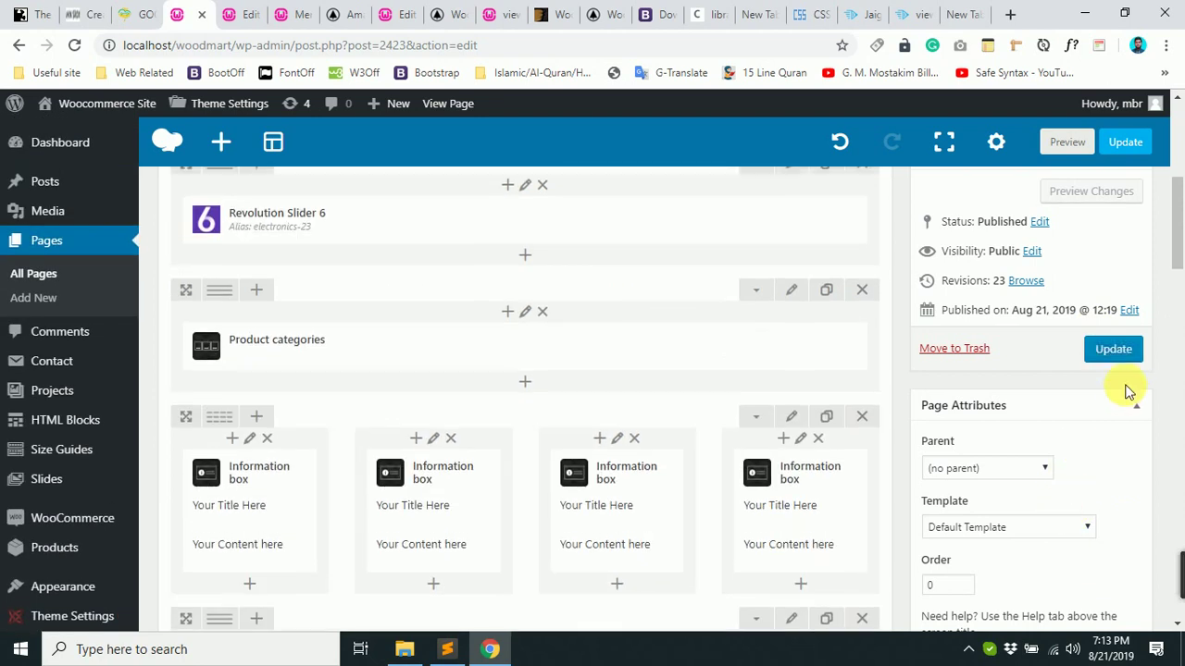
scroll(1127, 392, "up", 2)
left_click(1122, 357)
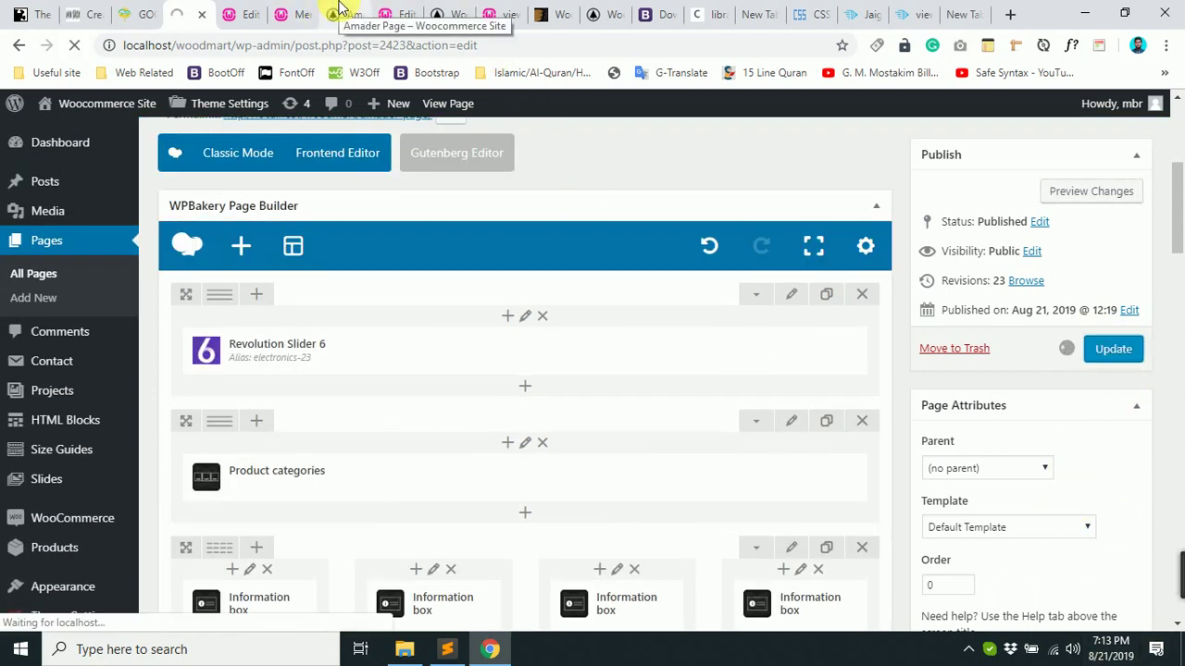
Reload the live Amader Page once the update is done and check the product section with its New tab.
left_click(339, 11)
scroll(220, 180, "up", 5)
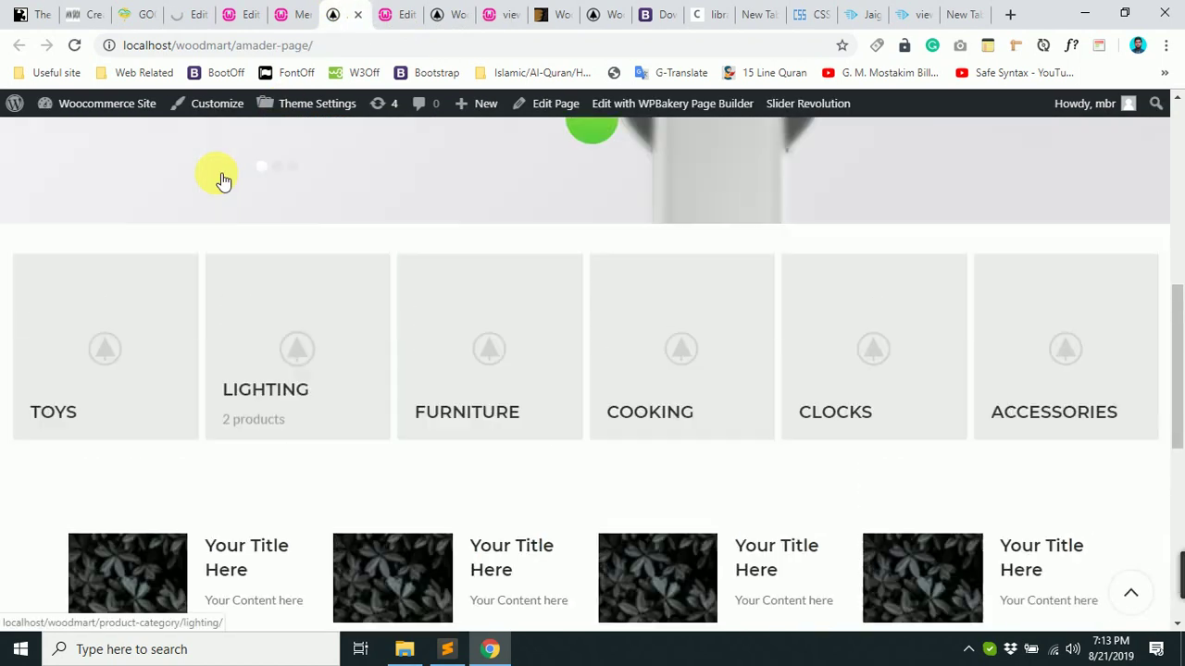
scroll(219, 180, "up", 2)
left_click(75, 45)
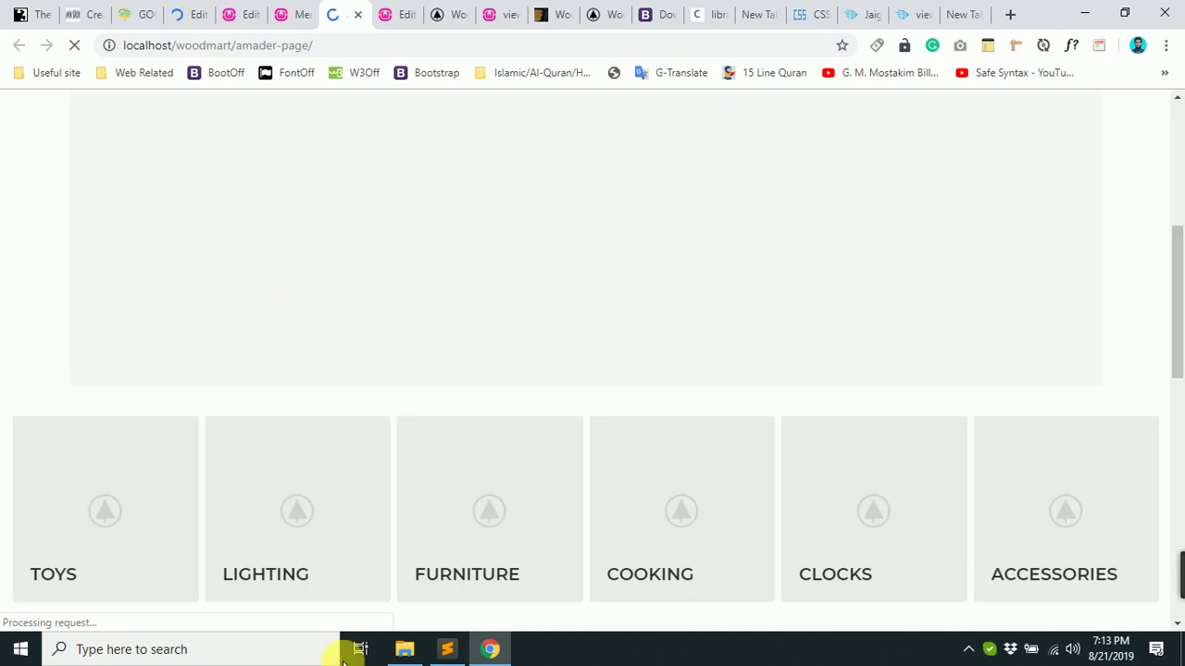
scroll(665, 297, "down", 6)
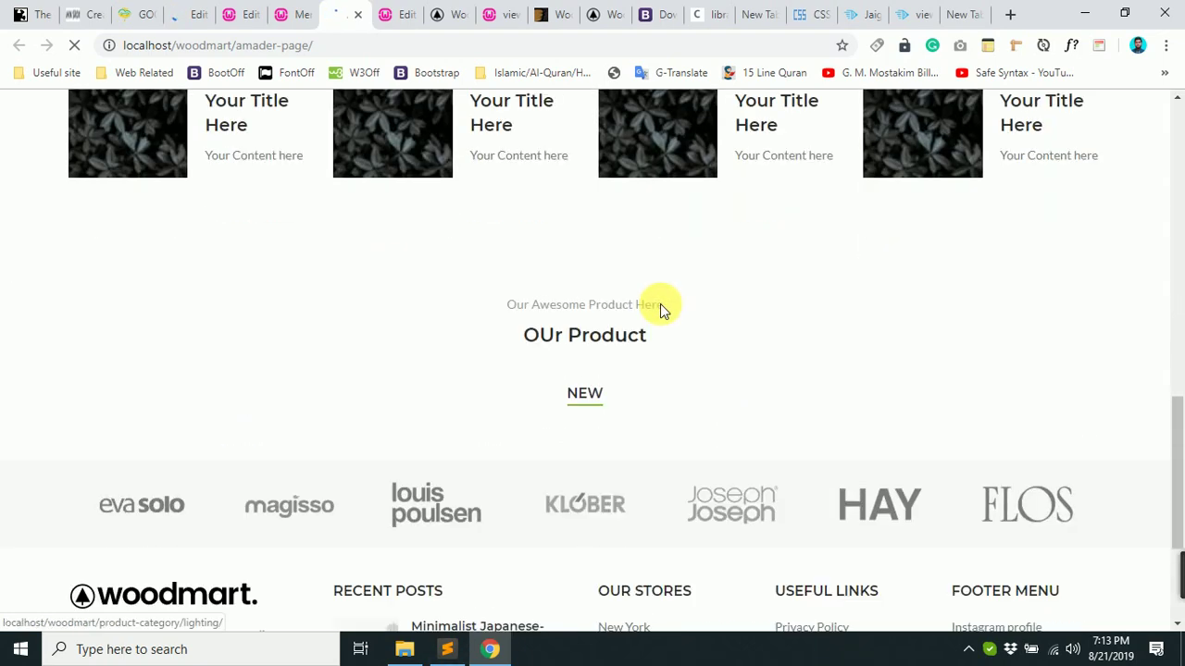
scroll(608, 349, "down", 1)
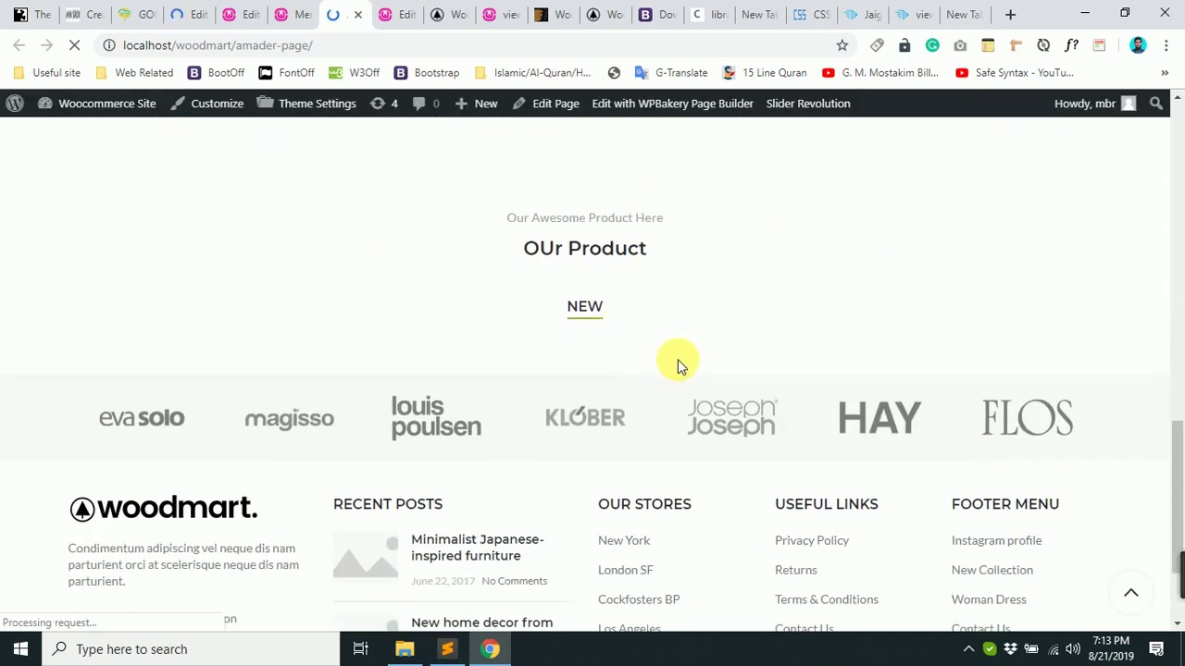
left_click(193, 11)
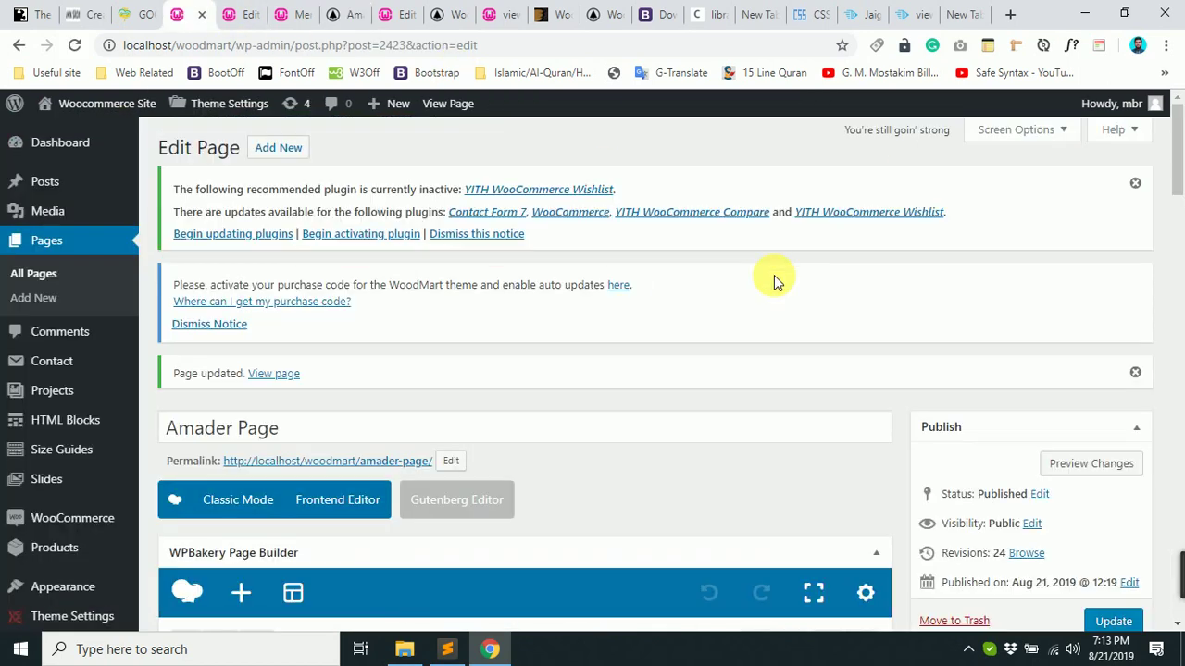
left_click(335, 11)
left_click(76, 45)
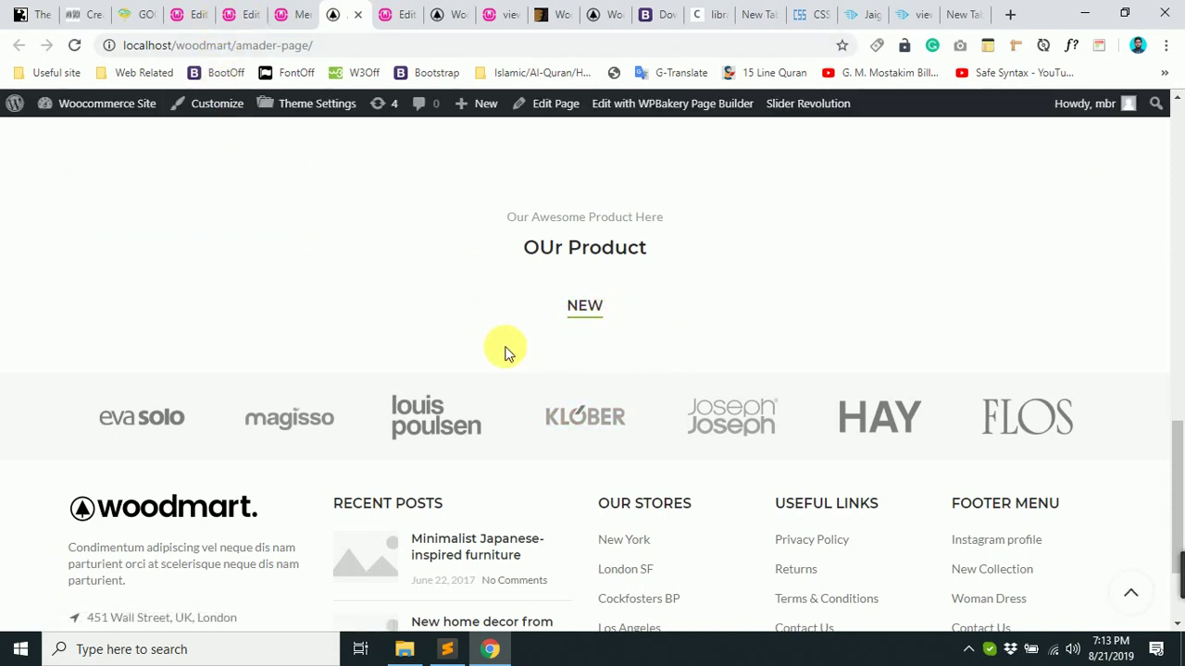
Set the New products tab's data source to All Products, save the tab settings and update the Amader Page.
left_click(194, 14)
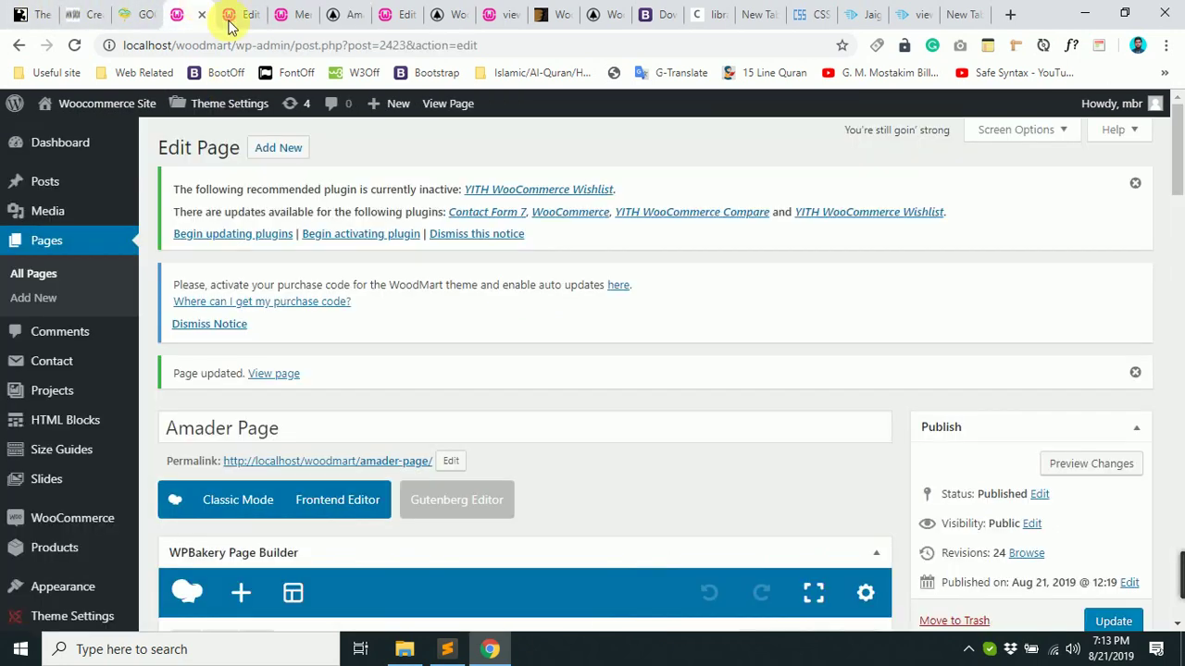
scroll(384, 339, "down", 10)
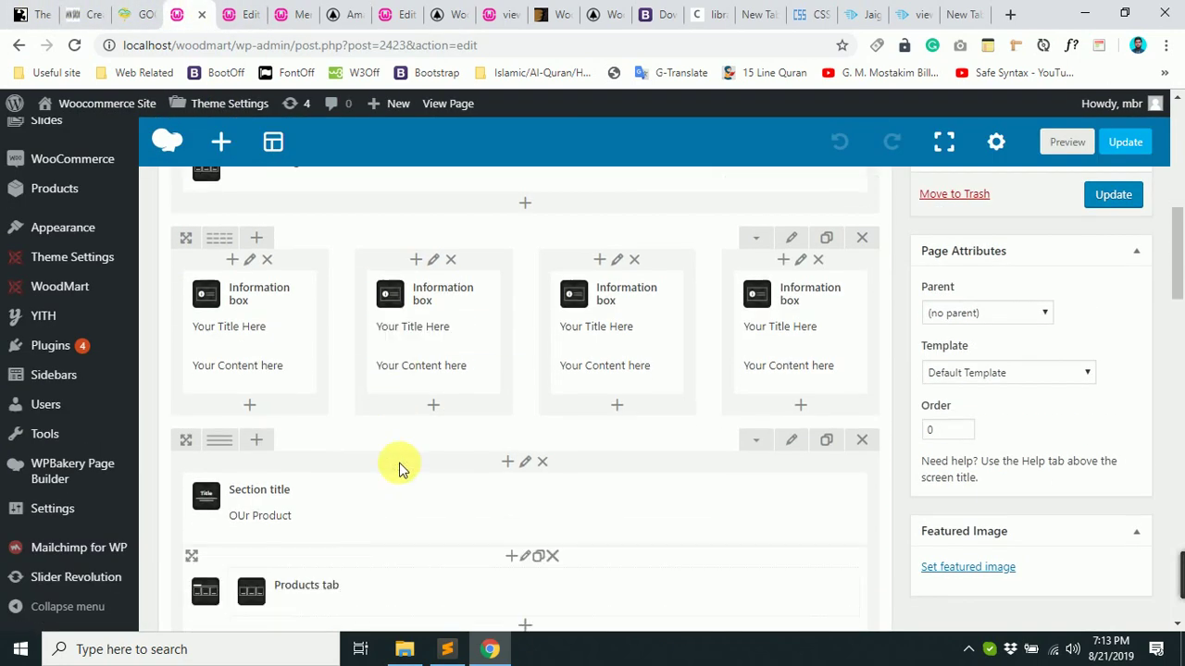
scroll(399, 469, "down", 3)
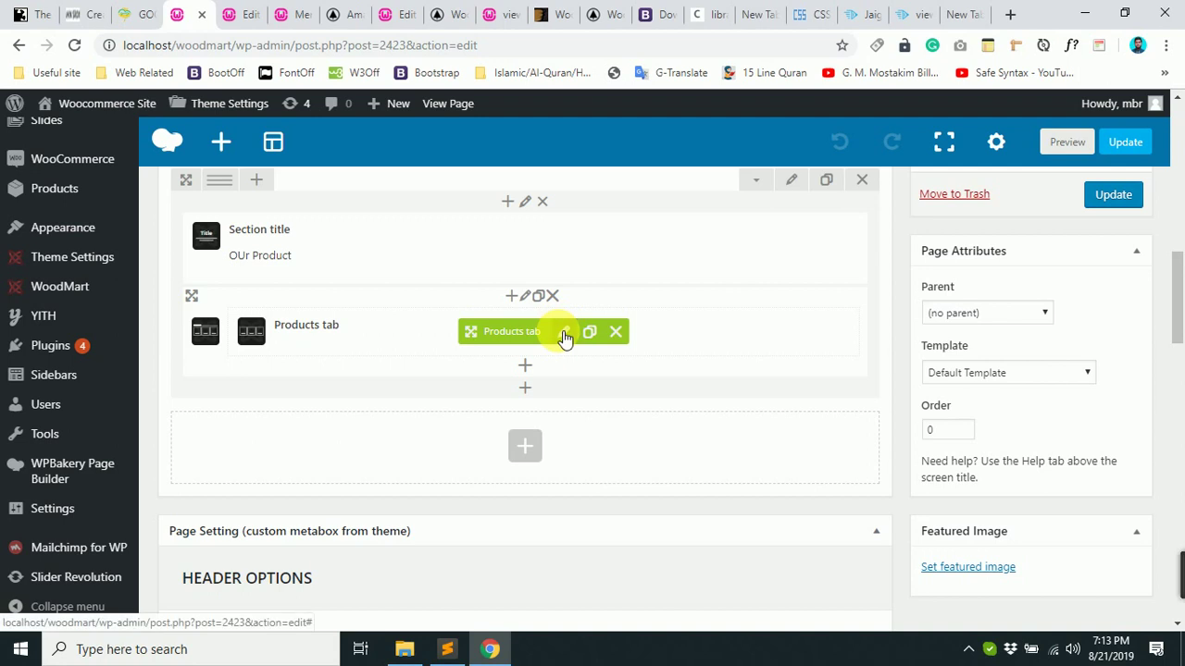
left_click(564, 335)
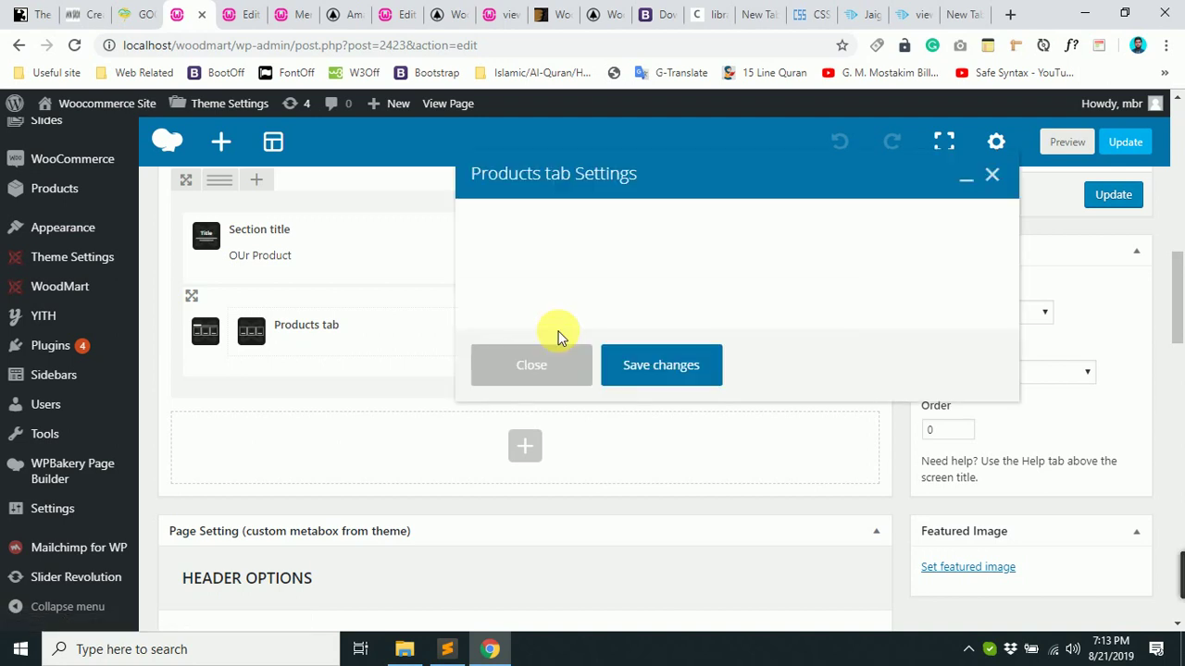
scroll(648, 425, "down", 1)
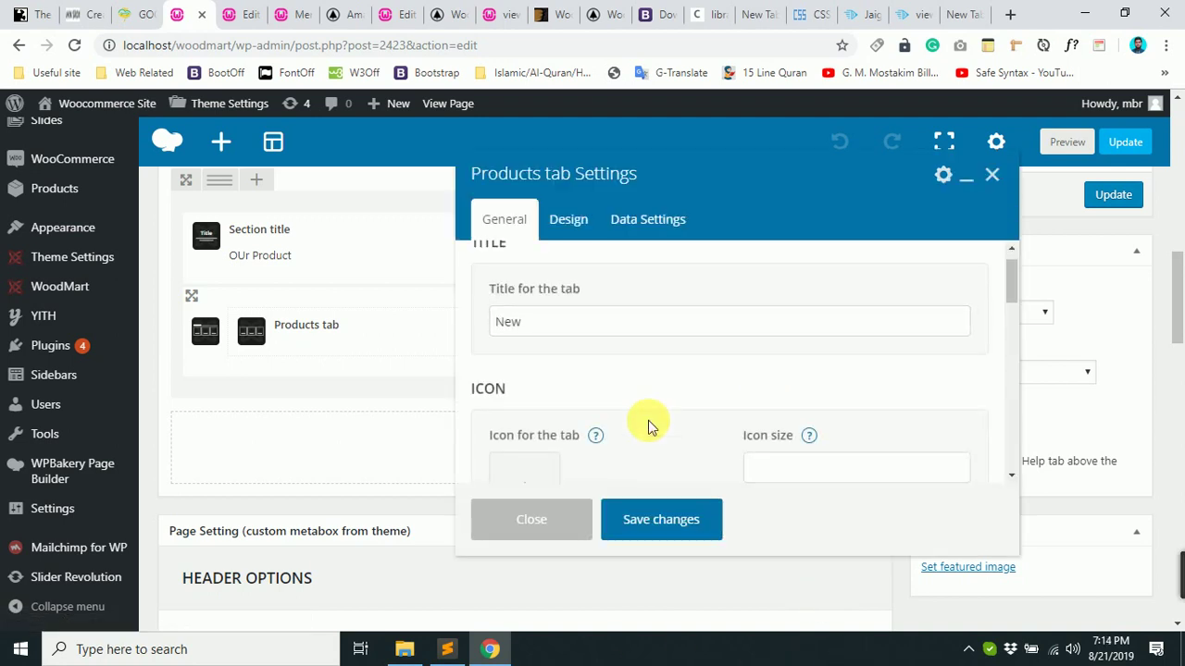
scroll(648, 426, "down", 5)
scroll(648, 423, "up", 2)
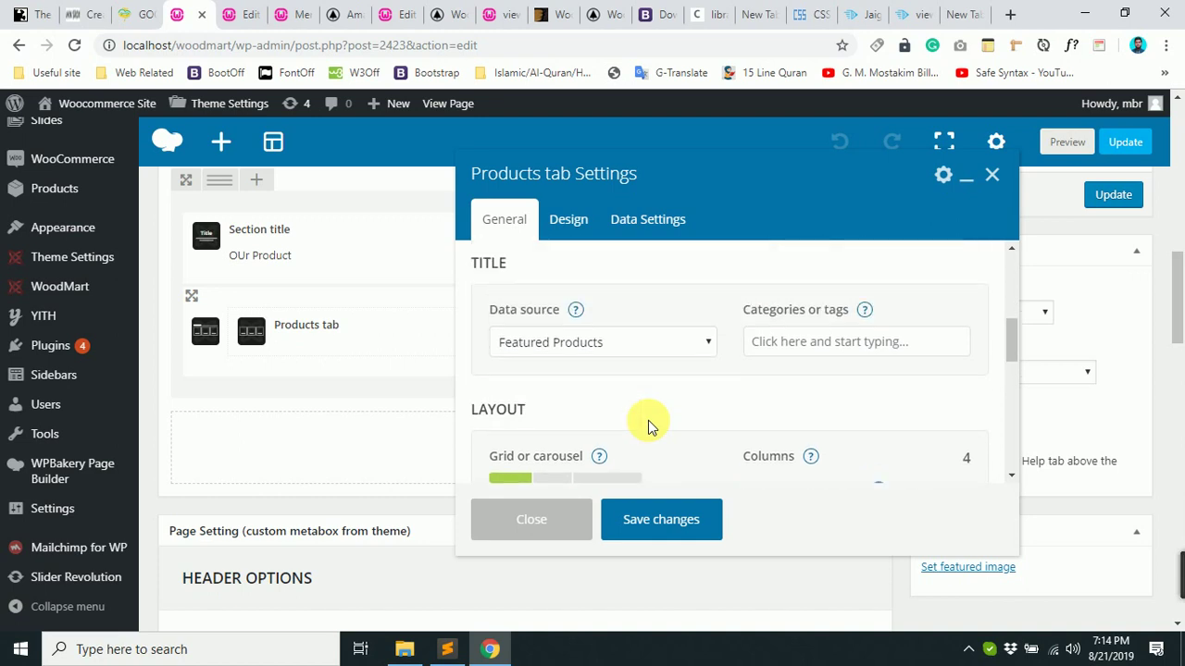
left_click(637, 354)
left_click(602, 376)
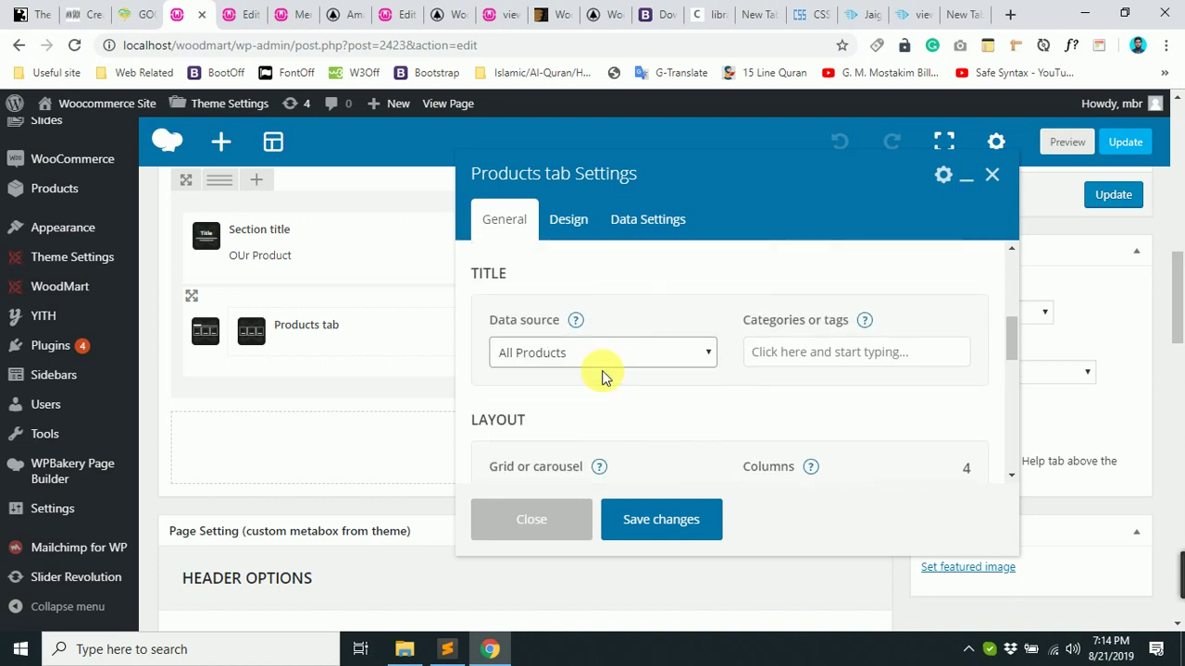
left_click(680, 533)
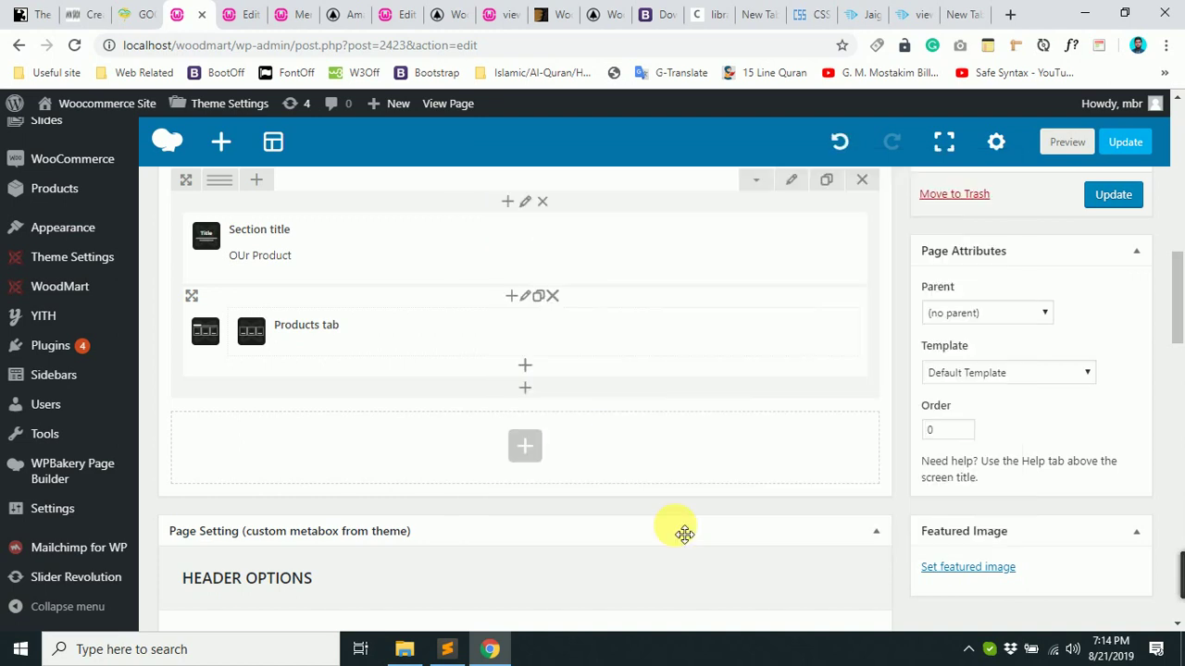
left_click(1078, 196)
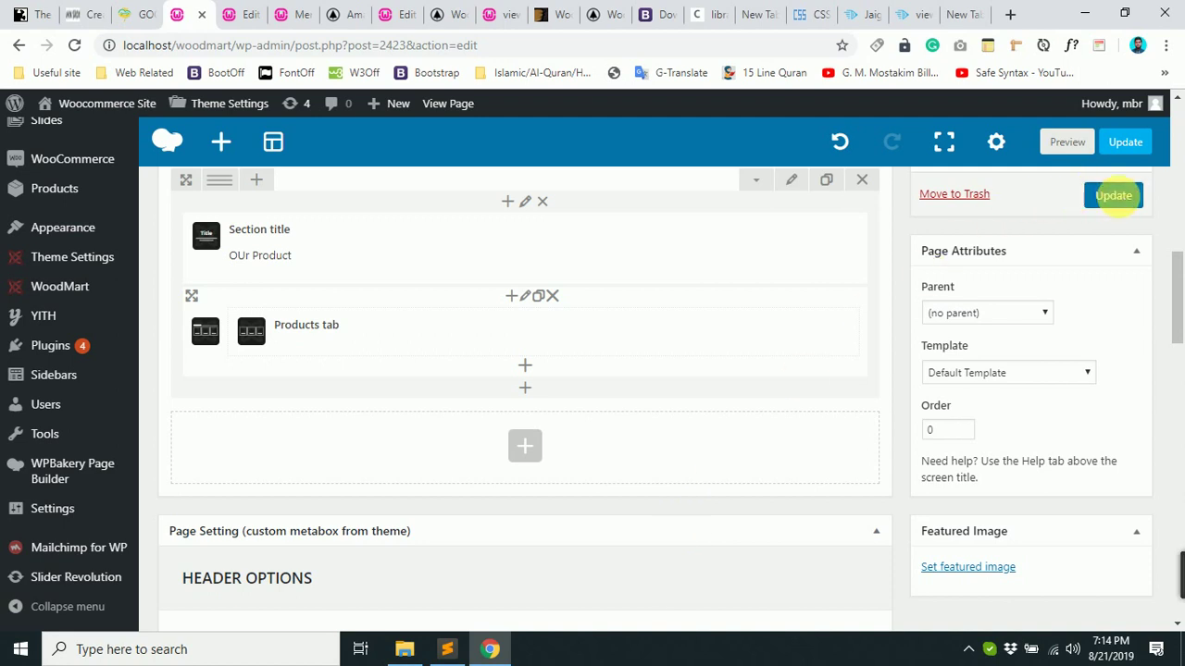
Reload the live Amader Page and examine the product grid under the New tab, including its hover design.
left_click(343, 13)
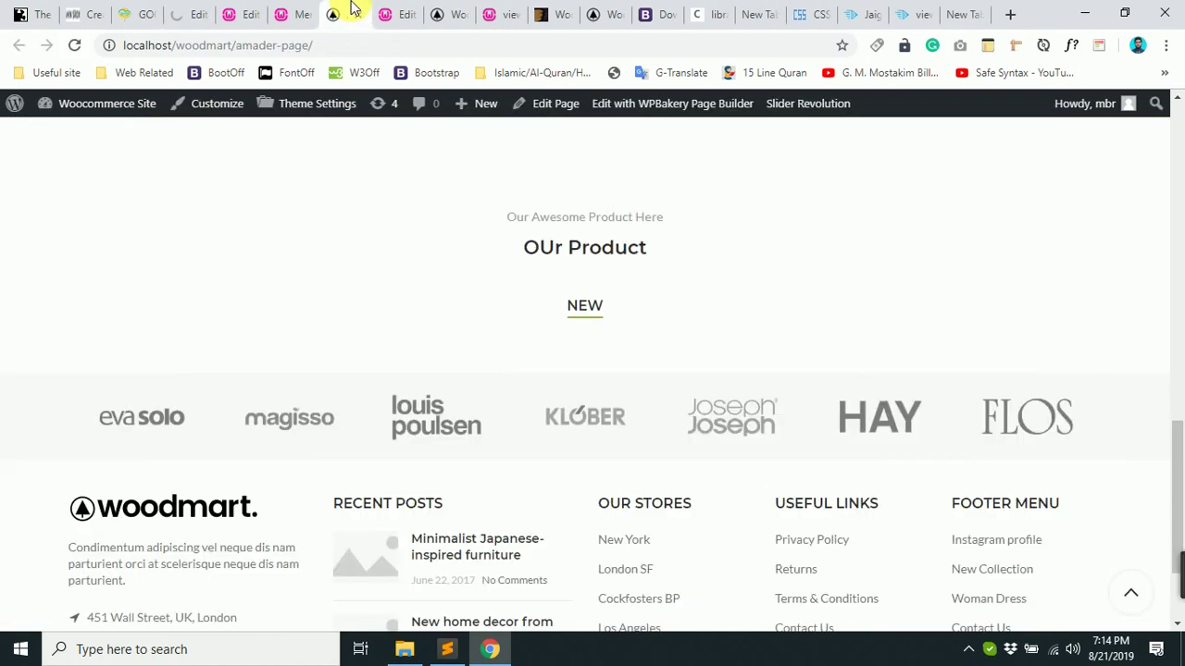
left_click(75, 45)
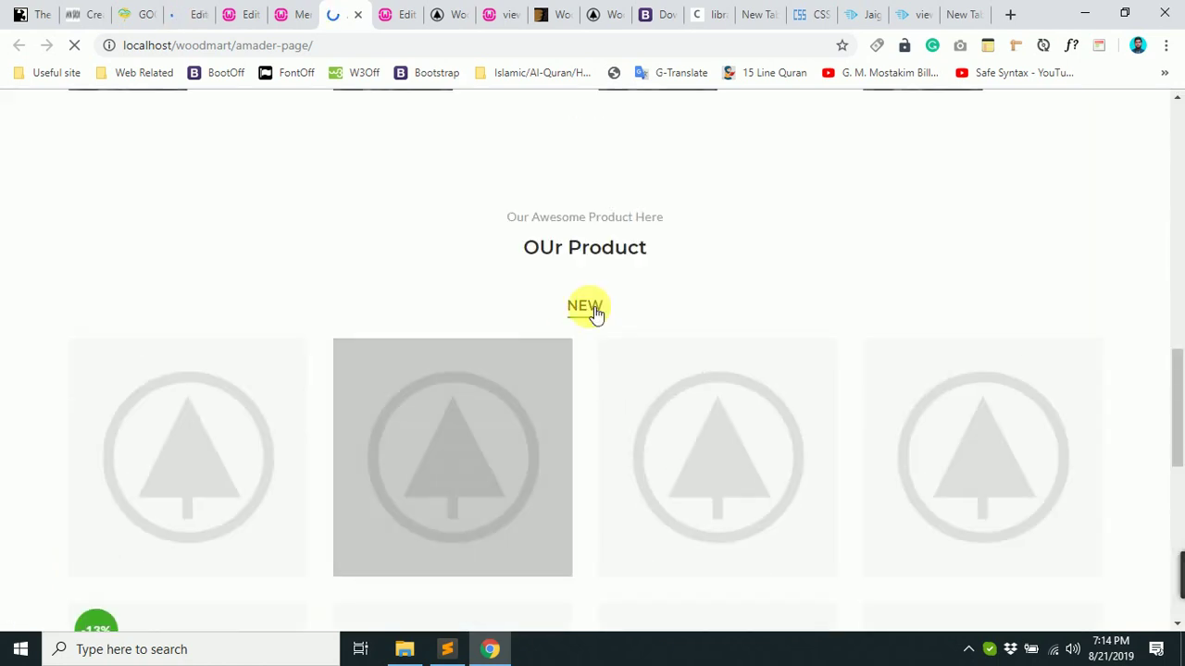
scroll(450, 375, "down", 3)
scroll(484, 336, "down", 3)
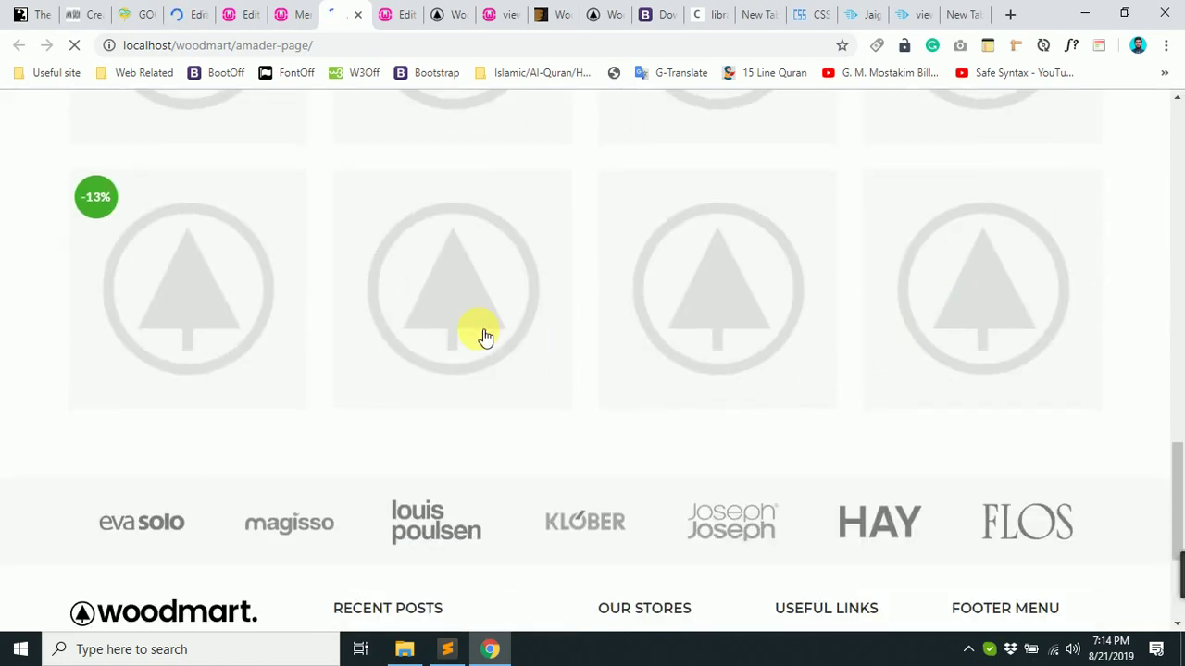
scroll(1029, 330, "up", 2)
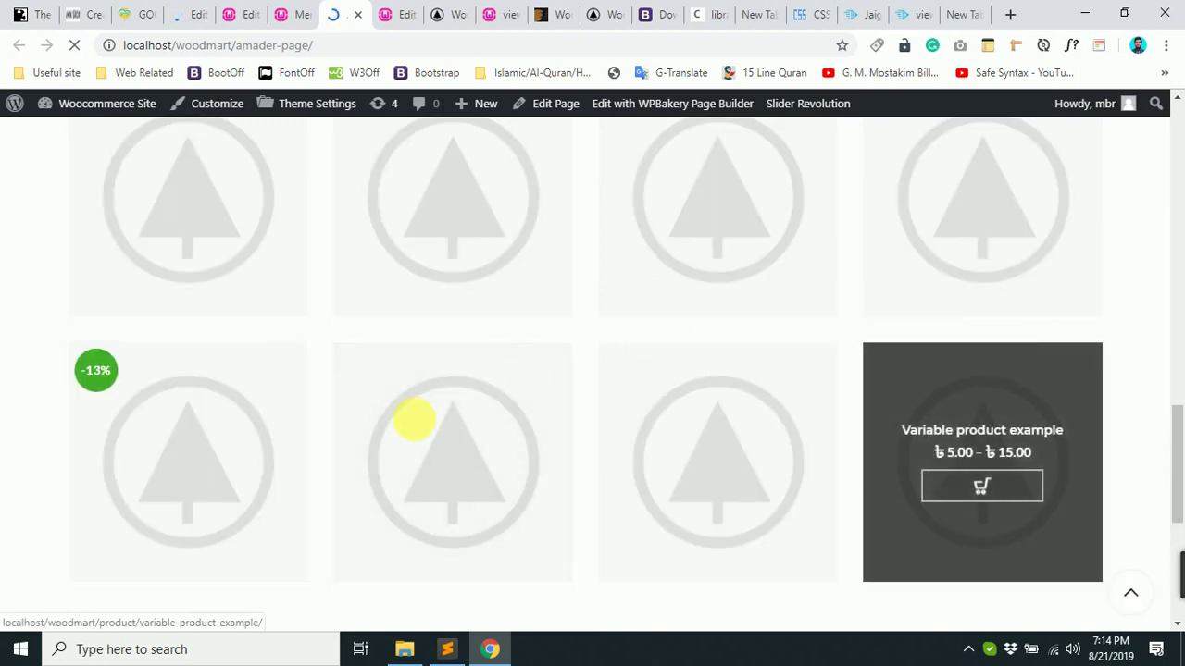
scroll(966, 463, "up", 3)
scroll(448, 375, "down", 3)
scroll(556, 376, "down", 3)
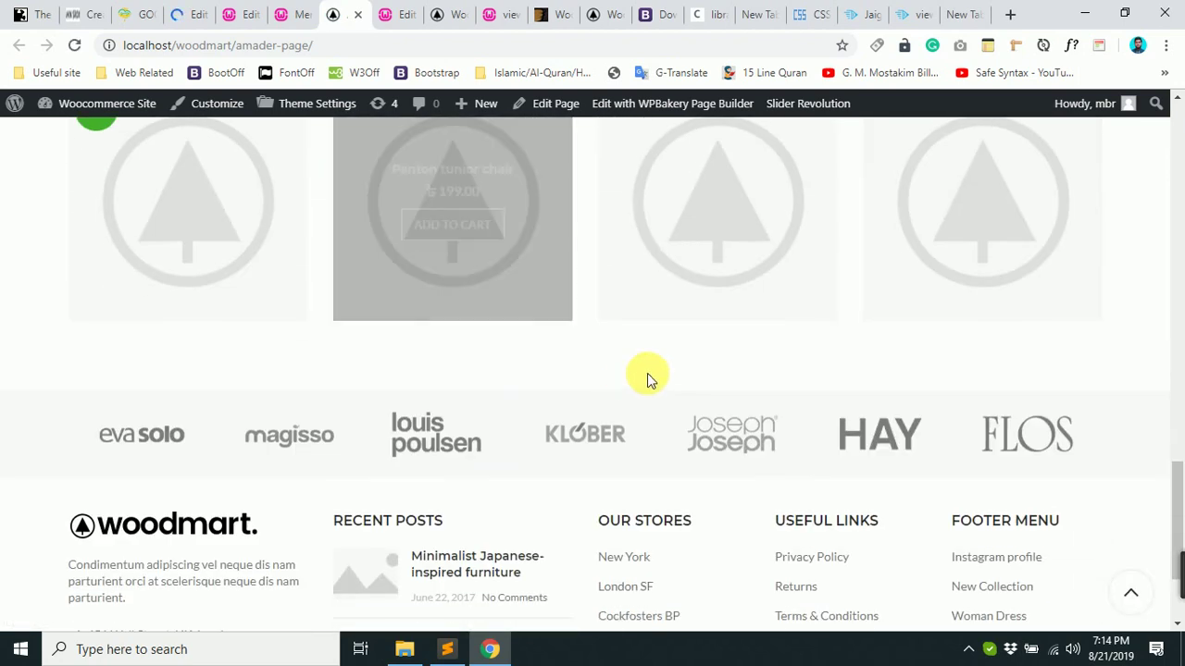
scroll(667, 367, "up", 6)
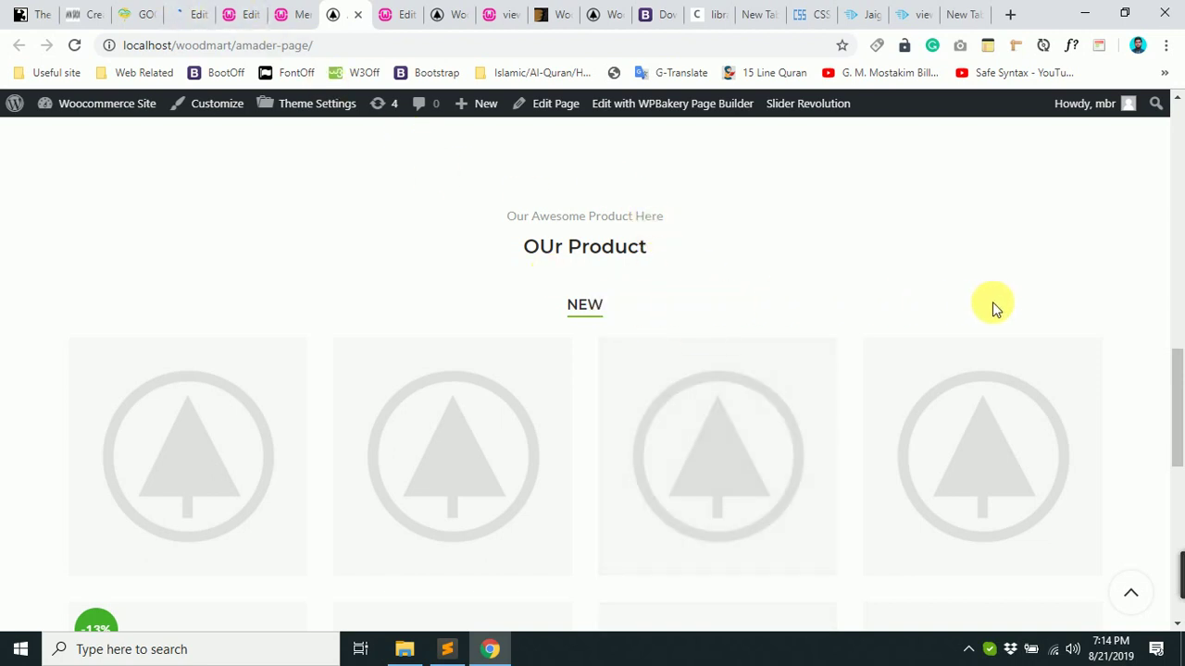
Add a second Products tab element inside the AJAX Products tabs on the Amader Page and title it Others.
left_click(189, 11)
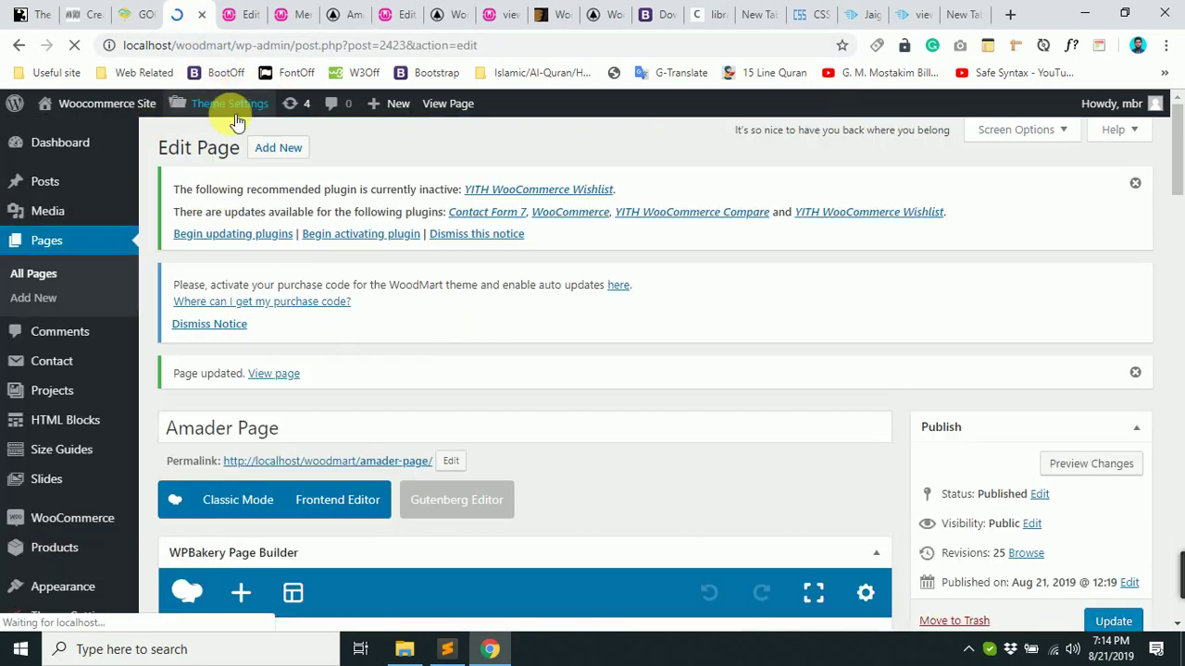
scroll(551, 523, "down", 10)
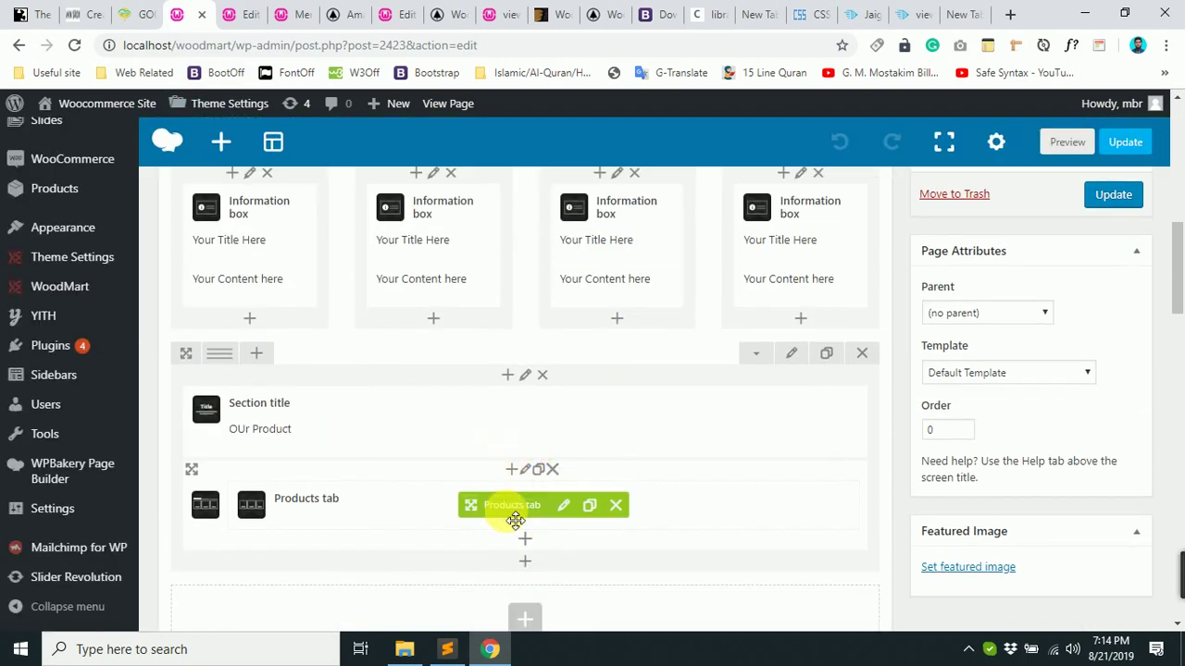
left_click(529, 547)
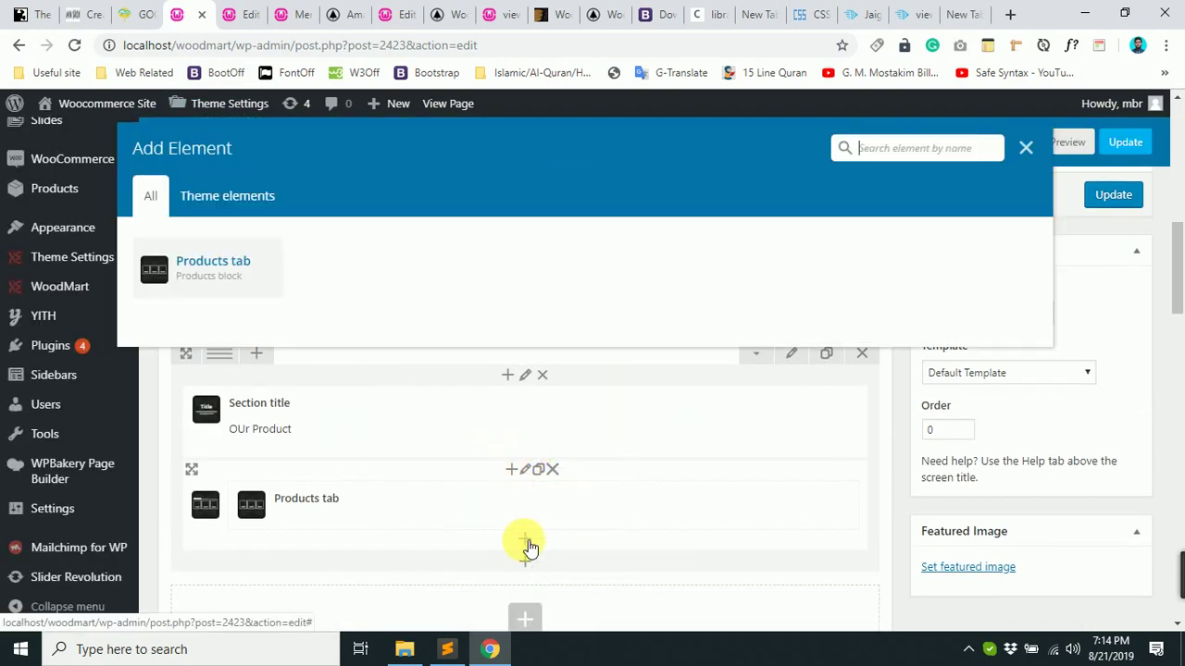
left_click(229, 272)
scroll(477, 505, "down", 1)
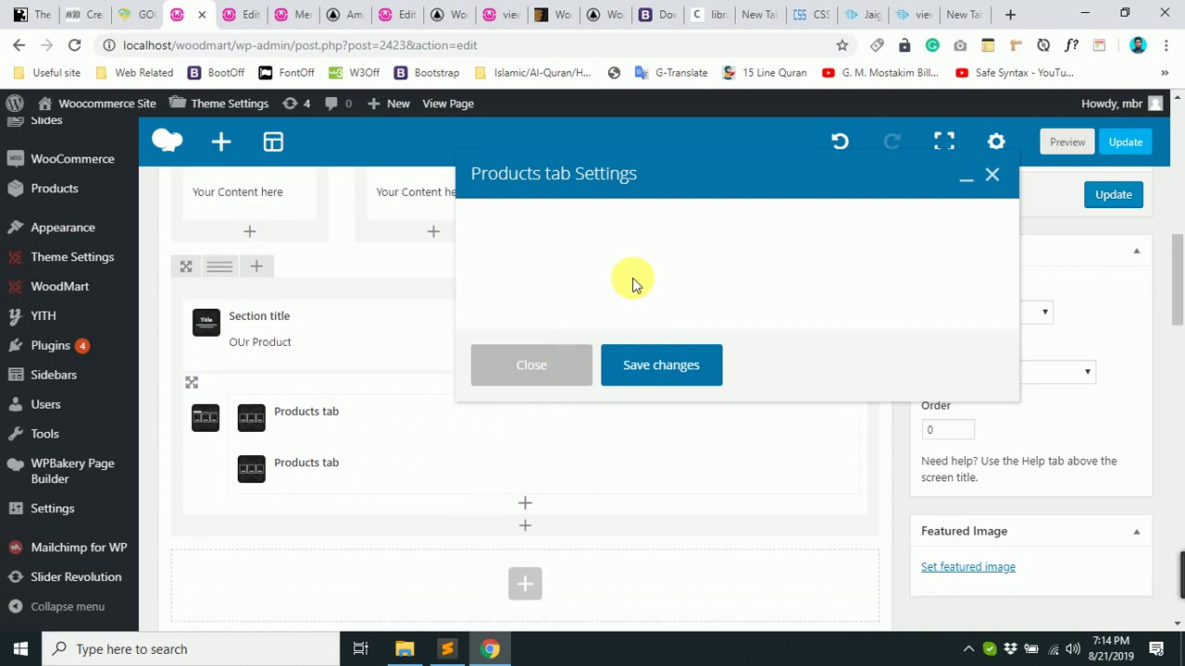
left_click(564, 350)
type("Others")
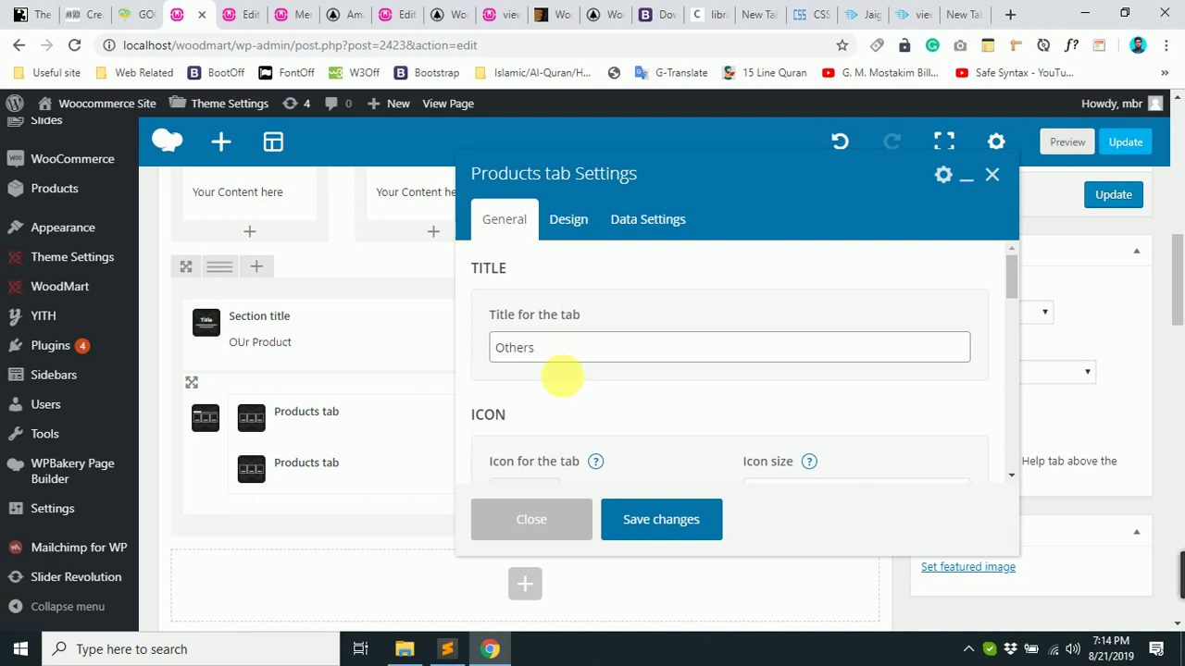
Set the Others tab's items per page to 8.
scroll(615, 489, "down", 3)
scroll(653, 436, "down", 8)
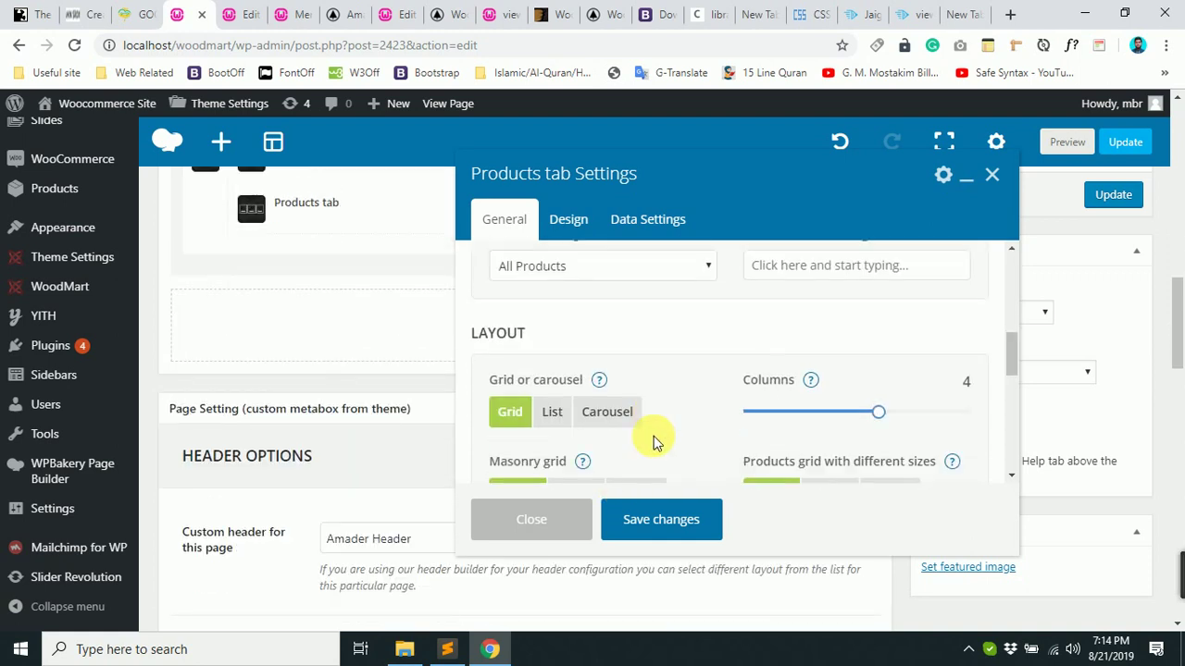
scroll(638, 370, "up", 4)
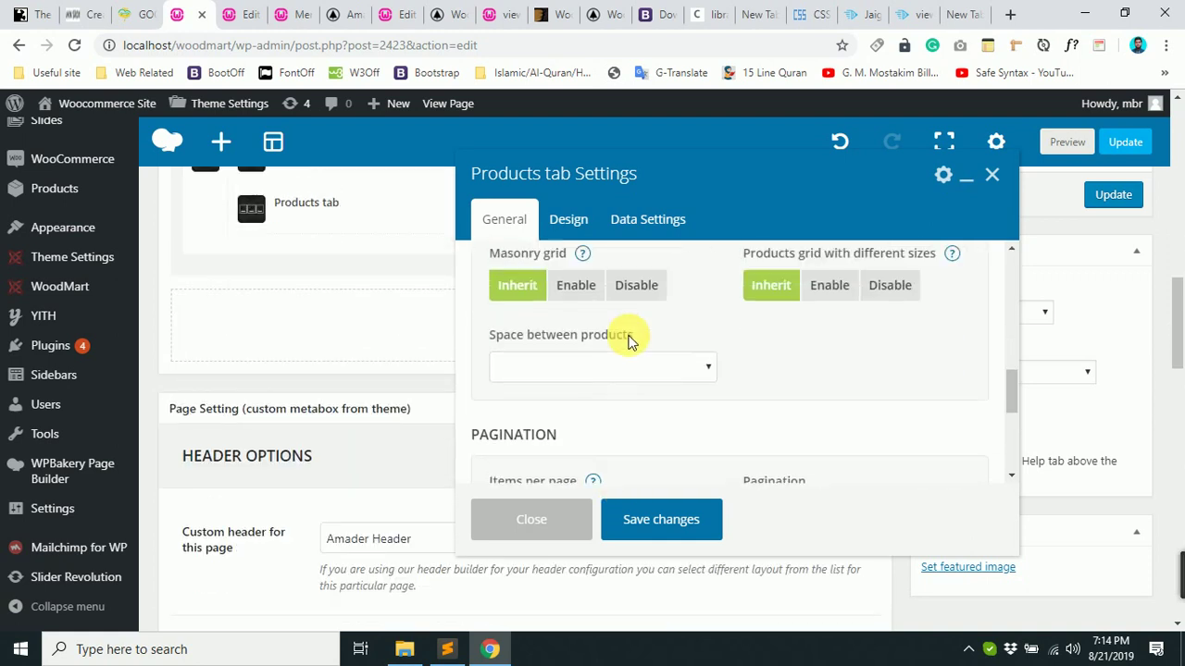
scroll(618, 388, "down", 1)
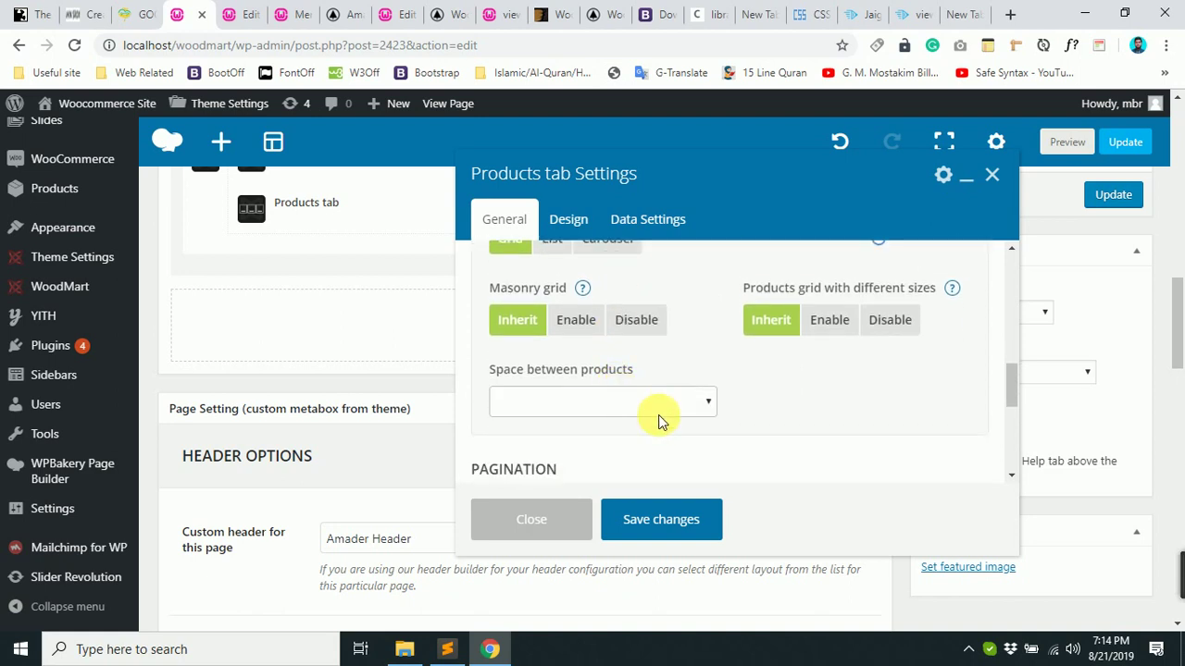
scroll(659, 414, "down", 4)
scroll(658, 415, "up", 5)
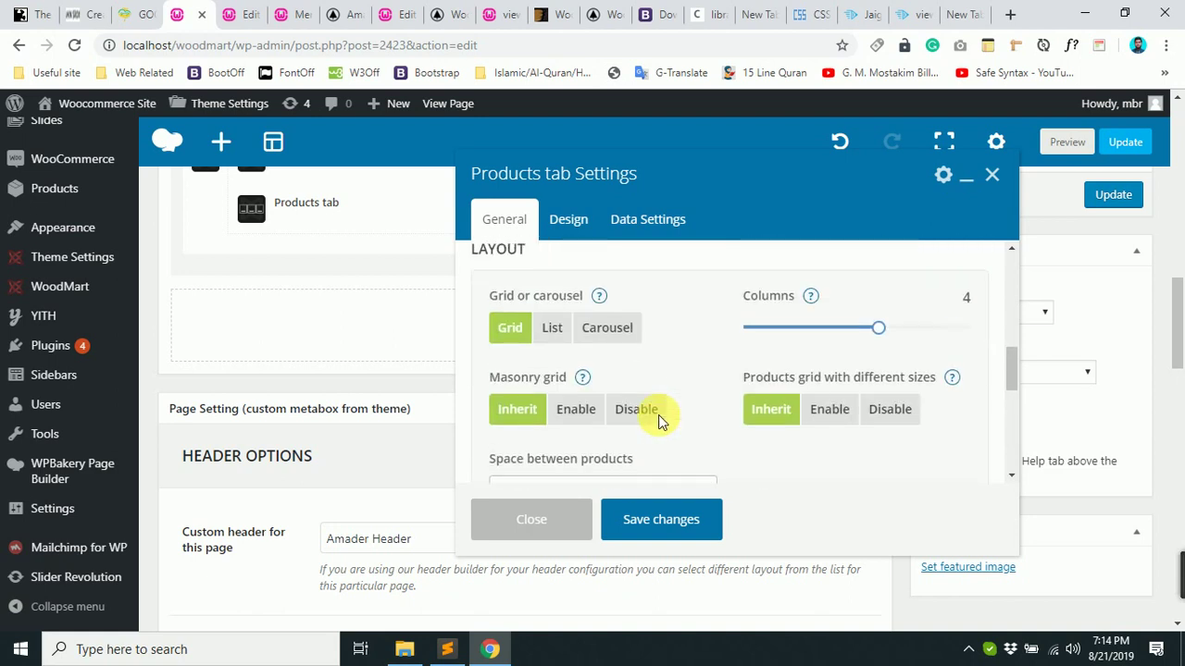
scroll(658, 414, "down", 5)
scroll(558, 373, "up", 2)
left_click_drag(555, 378, 375, 343)
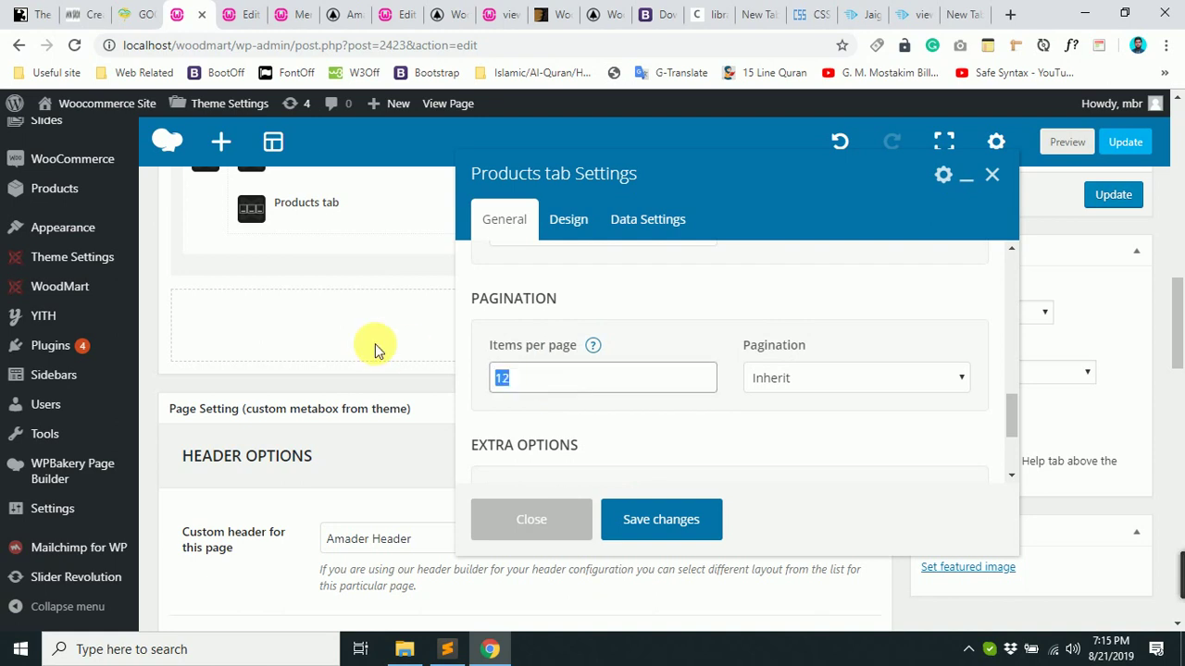
type("4")
scroll(555, 379, "up", 3)
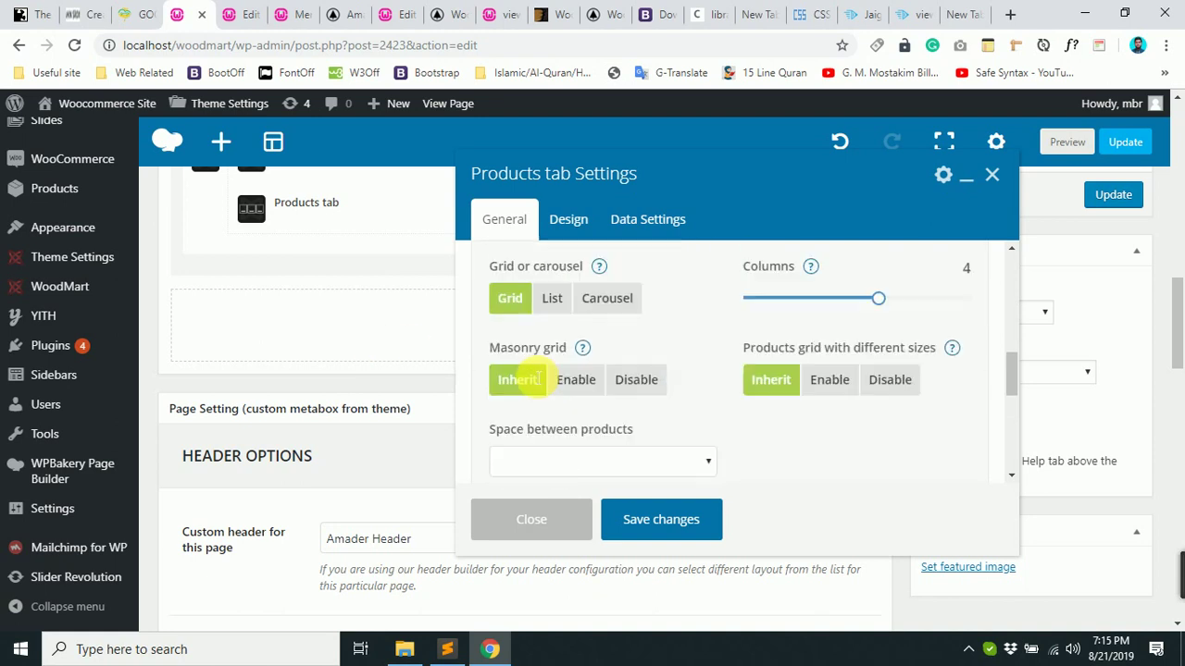
scroll(648, 407, "down", 3)
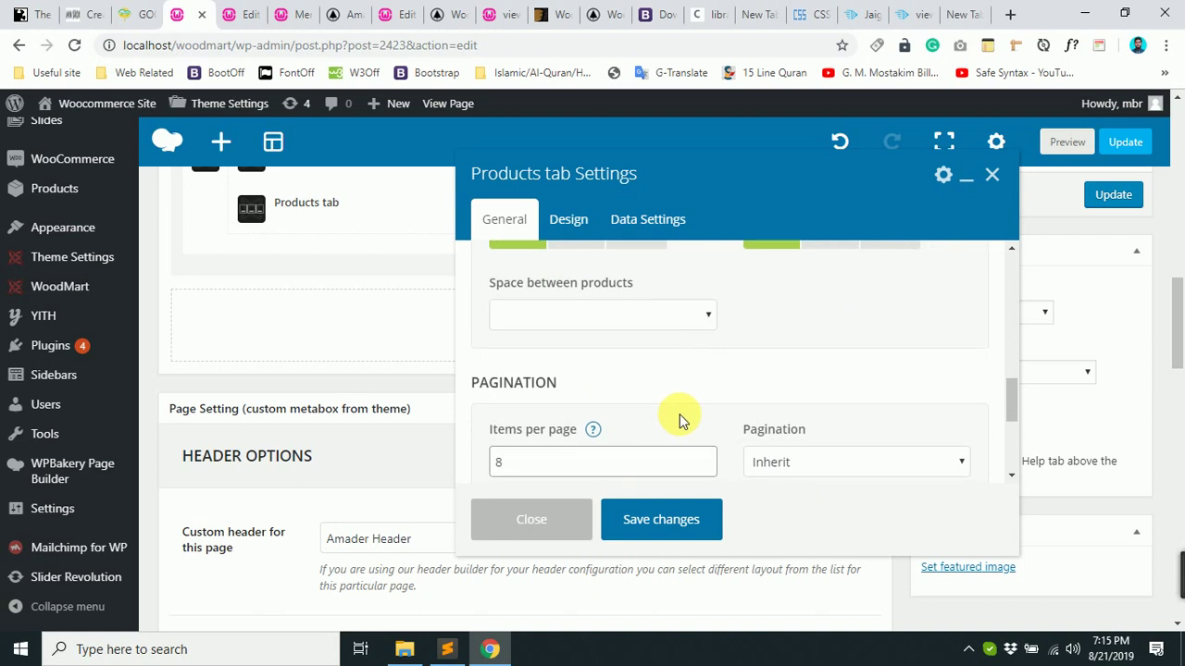
Review the Others tab's product spacing, pagination, data source and layout options.
left_click(673, 317)
left_click(933, 347)
scroll(861, 347, "up", 3)
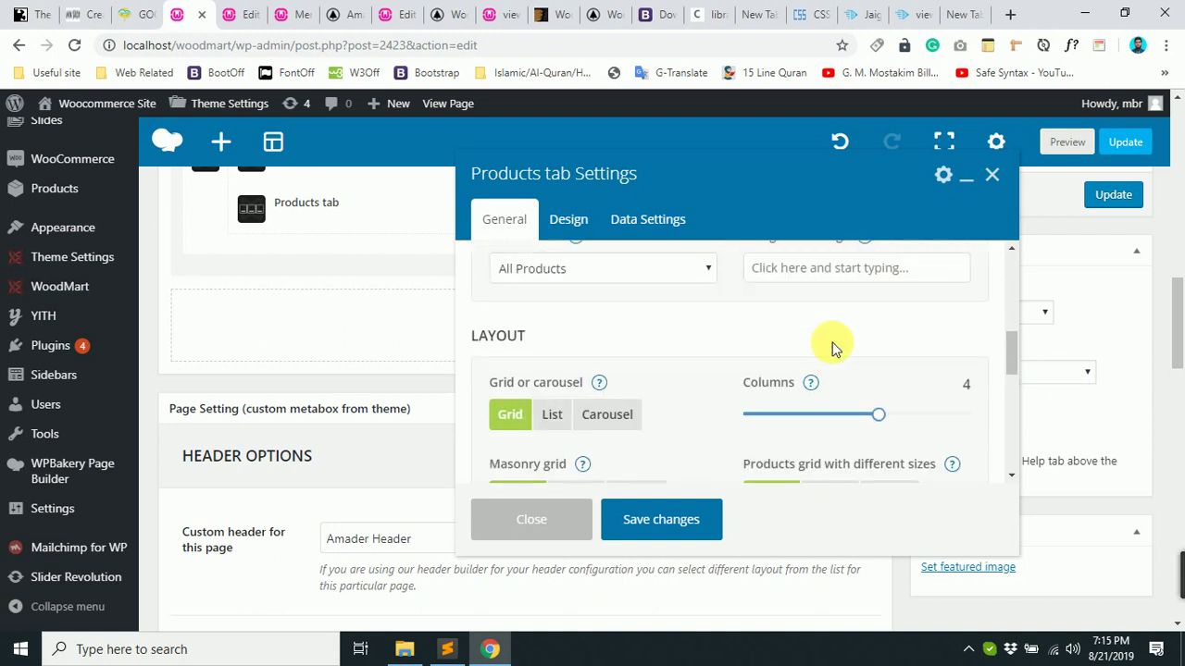
scroll(789, 350, "down", 5)
scroll(555, 277, "up", 5)
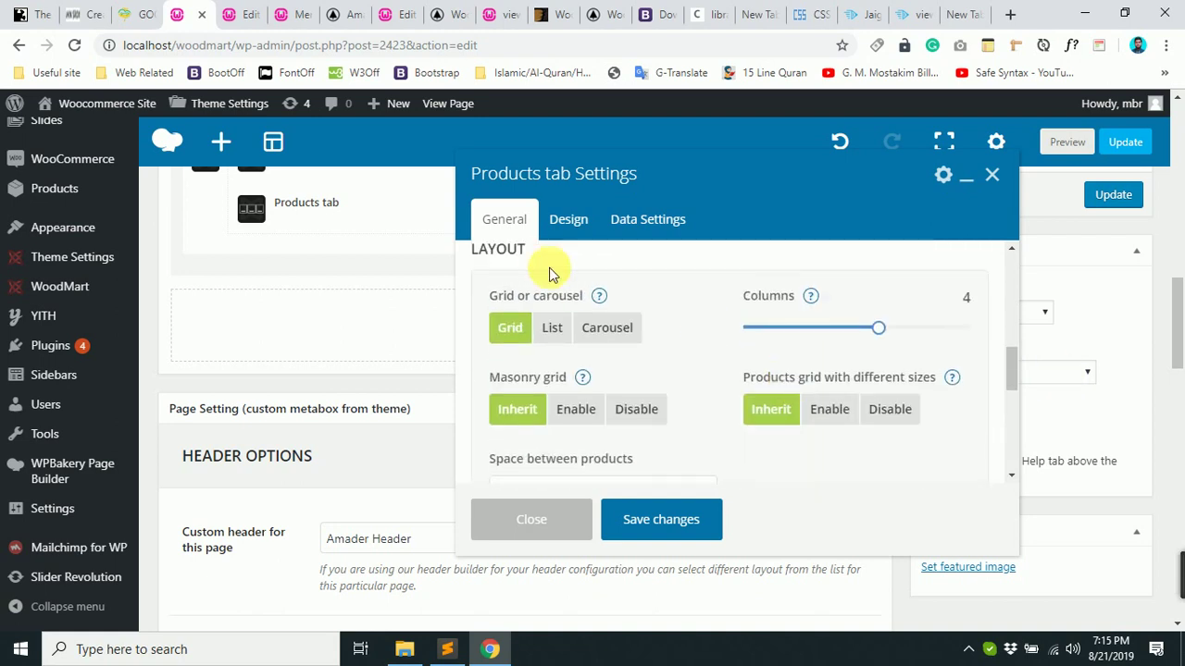
scroll(611, 335, "up", 2)
left_click(623, 355)
left_click(625, 377)
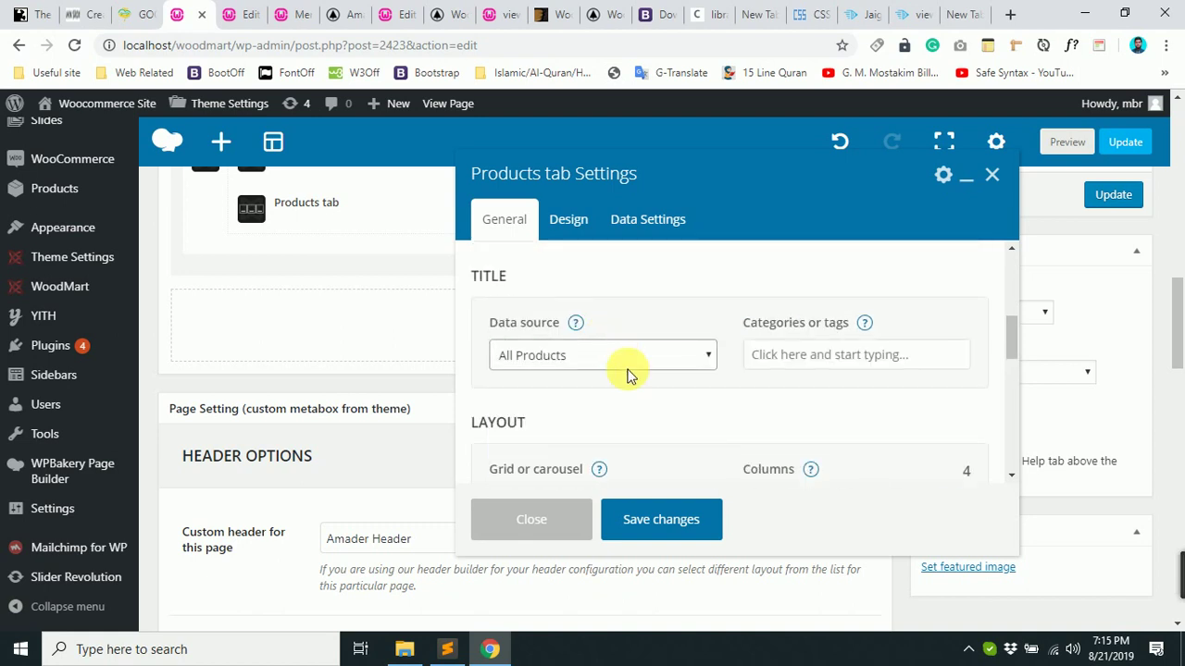
scroll(672, 463, "down", 5)
scroll(833, 407, "up", 4)
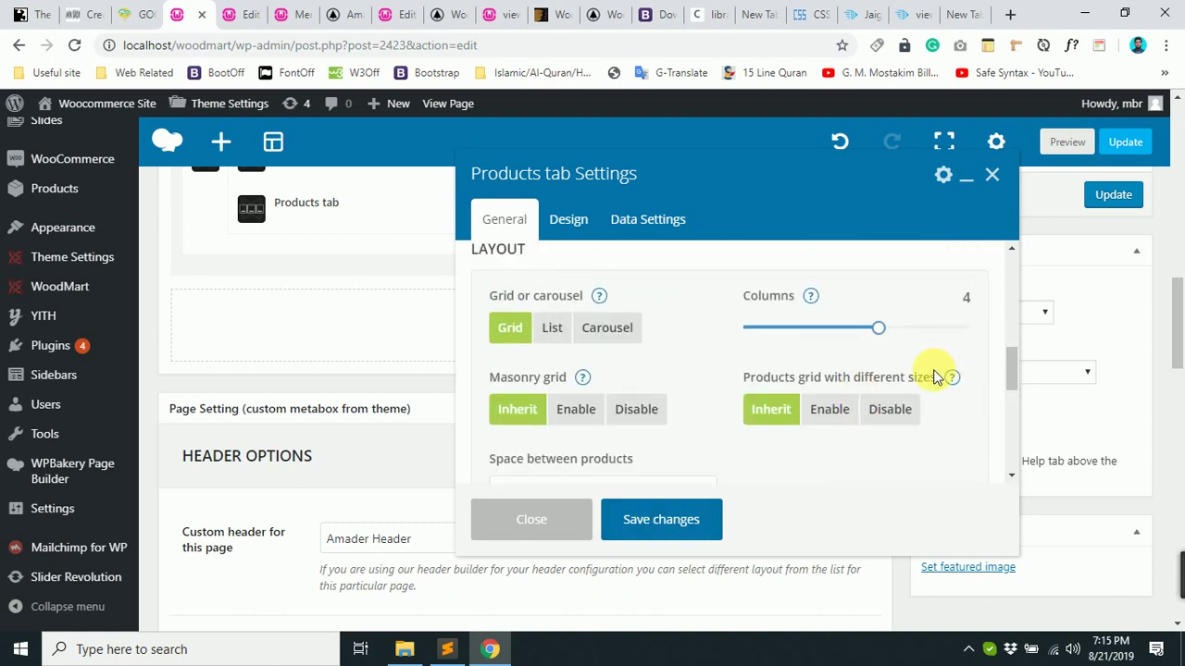
scroll(916, 390, "down", 2)
Save the Others tab settings and update the Amader Page.
left_click(666, 520)
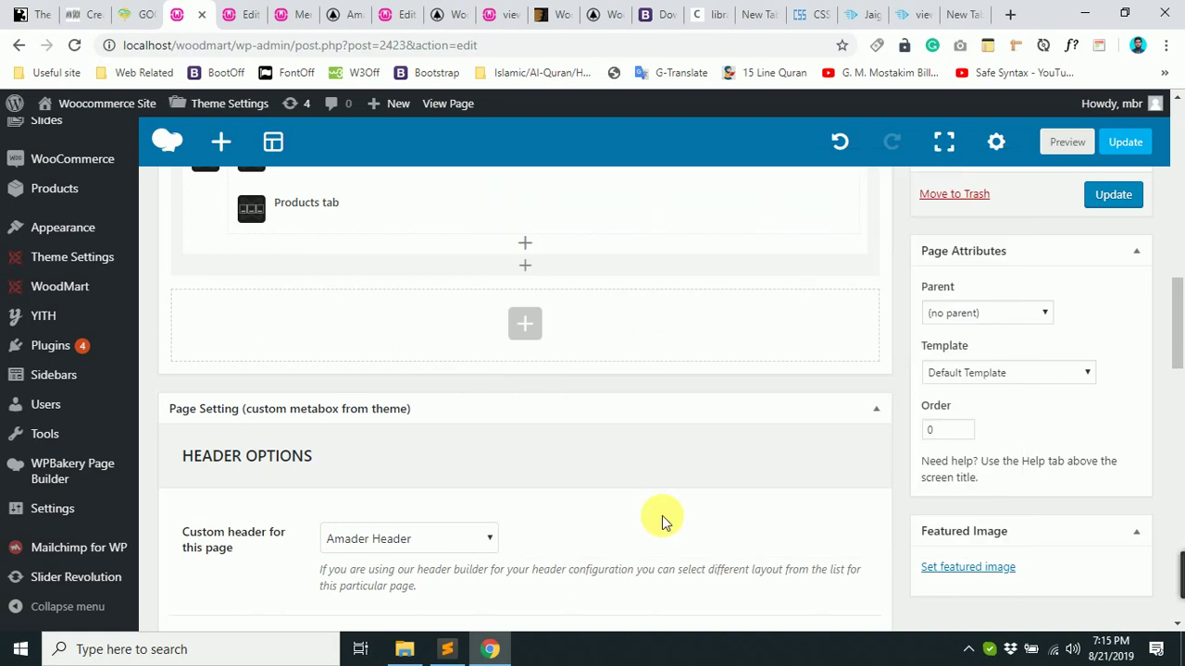
left_click(1114, 195)
scroll(378, 450, "down", 6)
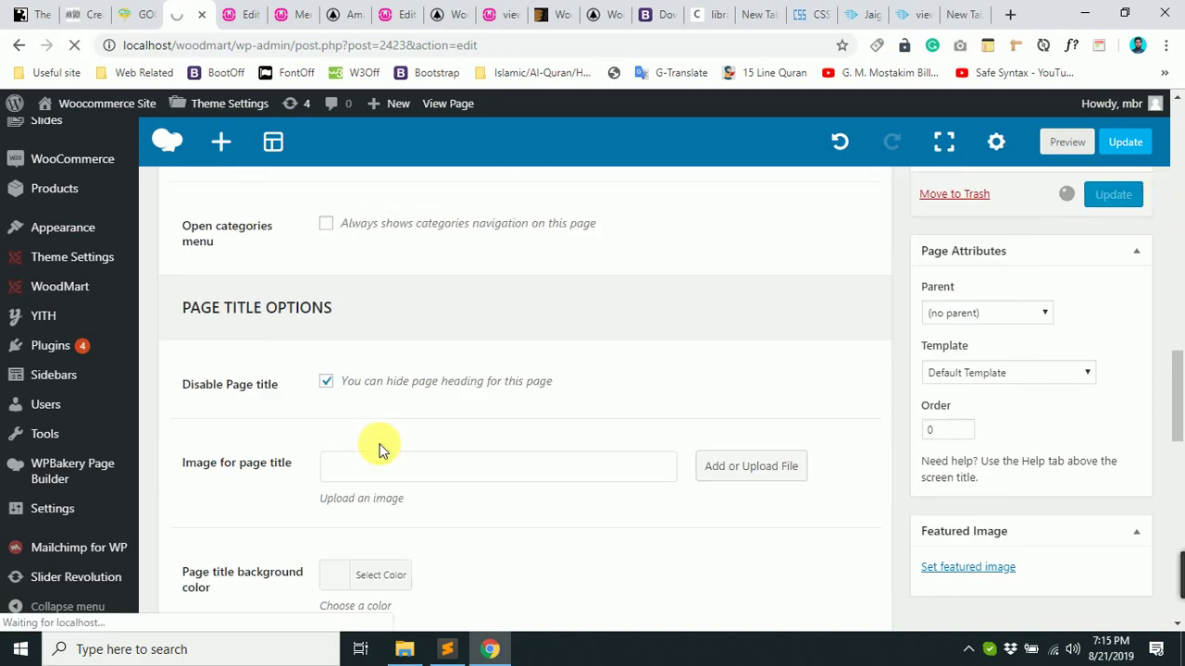
Reload the live Amader Page and examine the products listed under the Others tab.
left_click(345, 11)
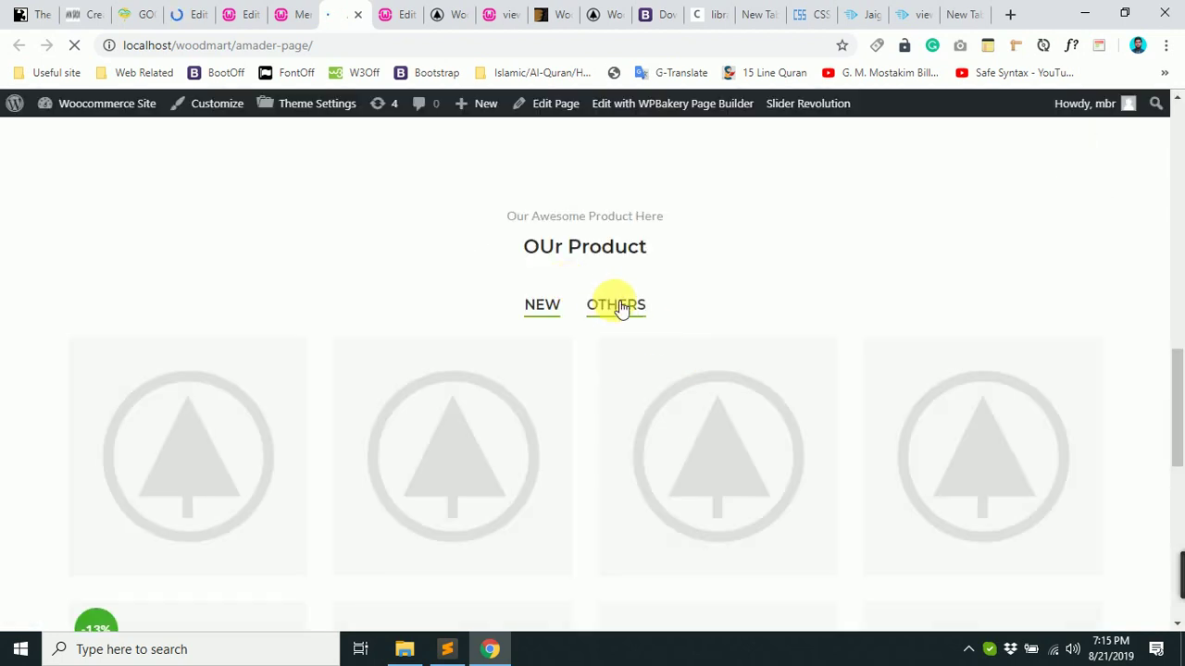
left_click(619, 307)
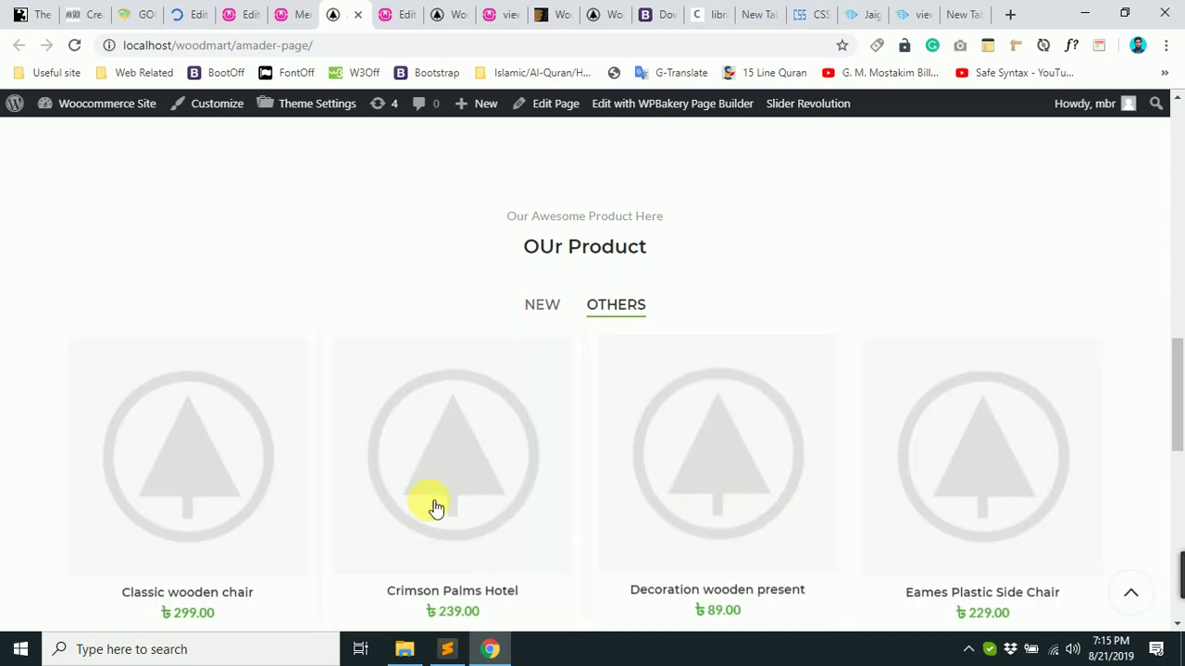
scroll(436, 506, "down", 7)
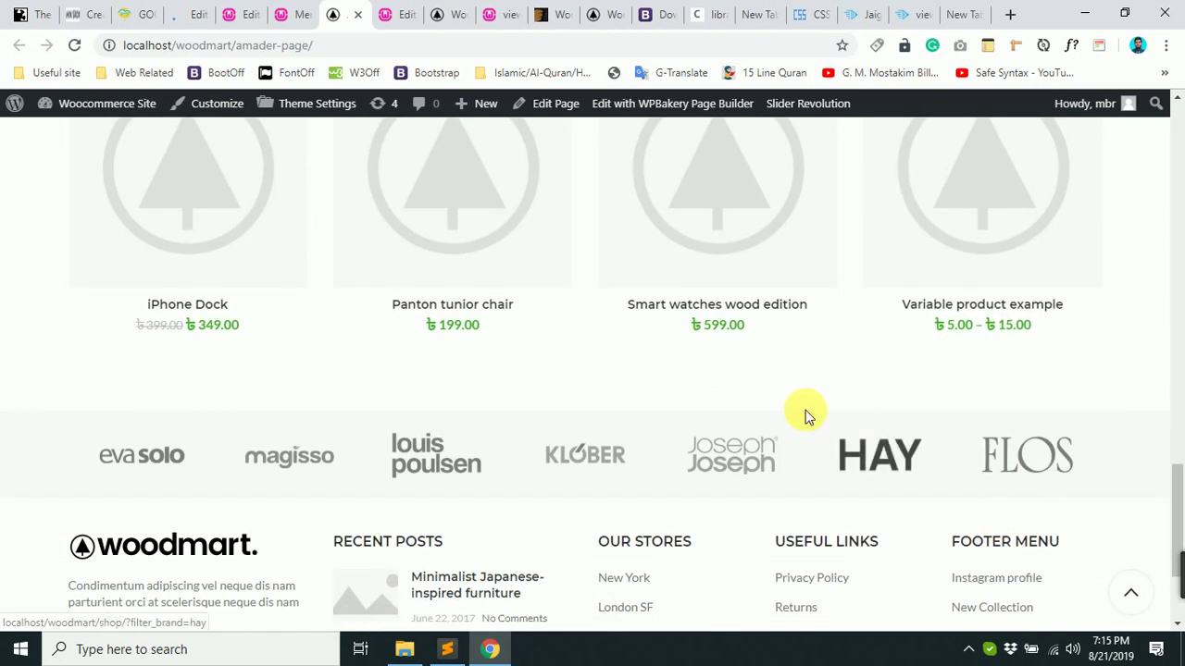
scroll(683, 423, "up", 3)
scroll(455, 329, "up", 2)
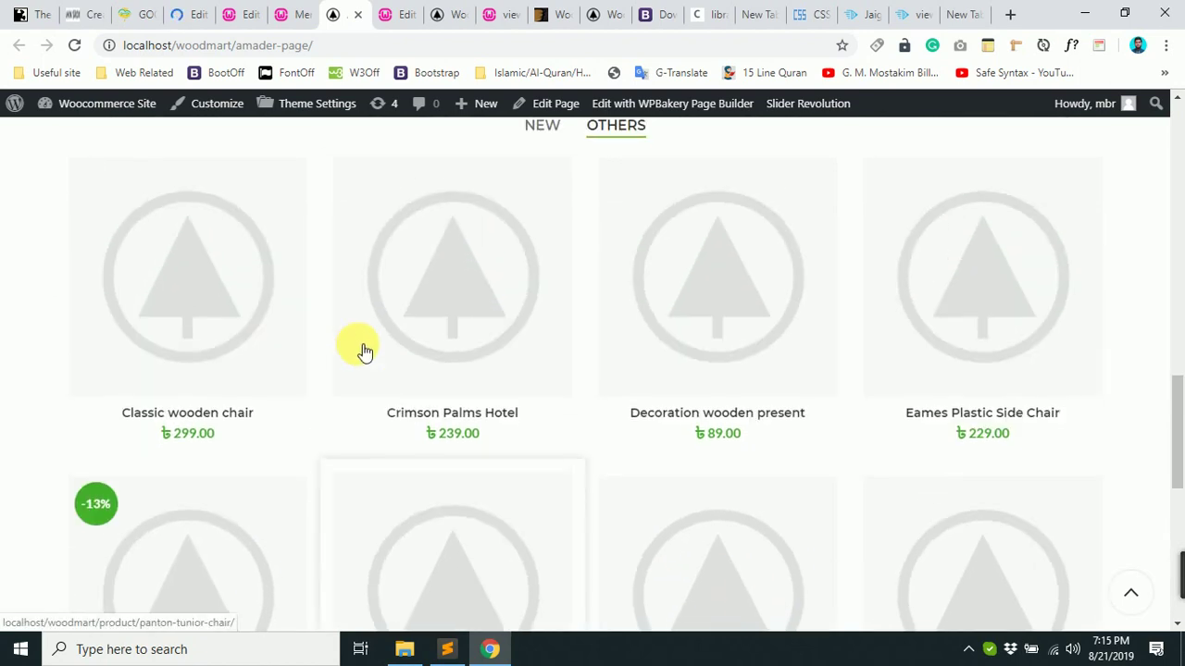
left_click(182, 8)
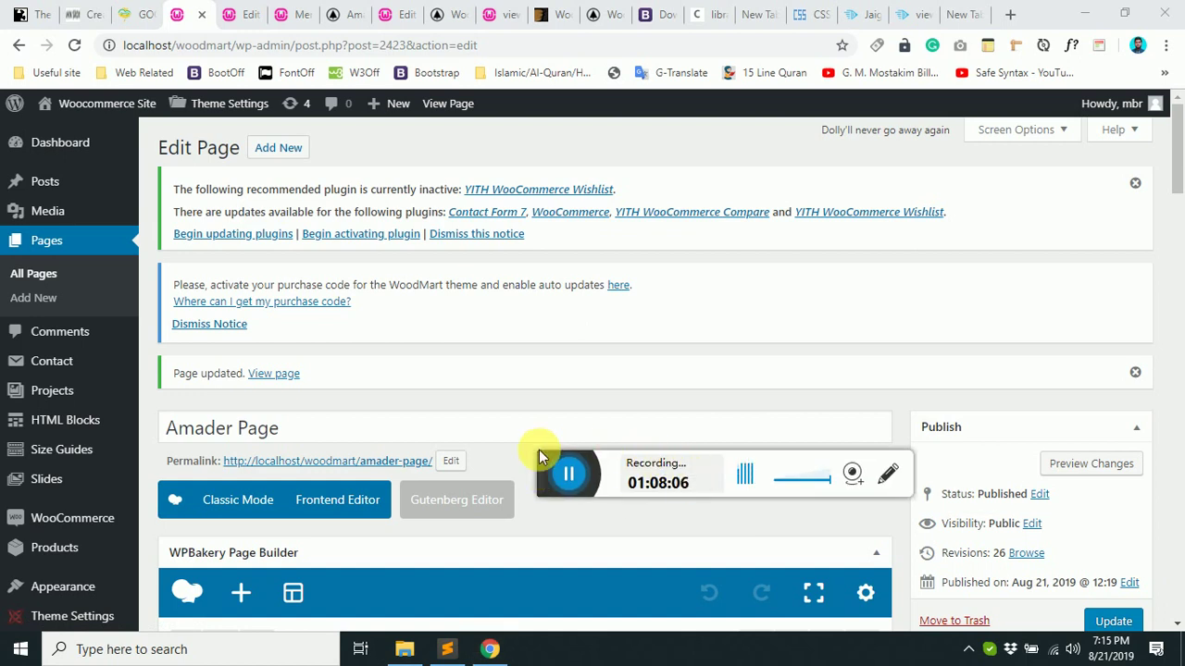
left_click(578, 476)
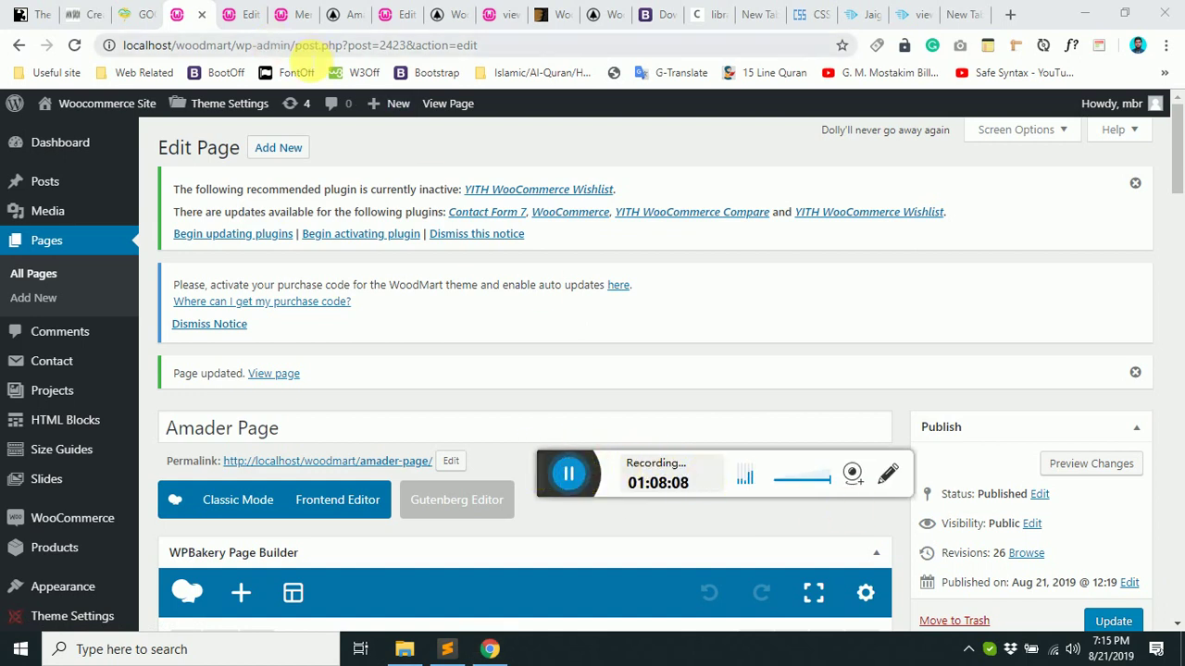